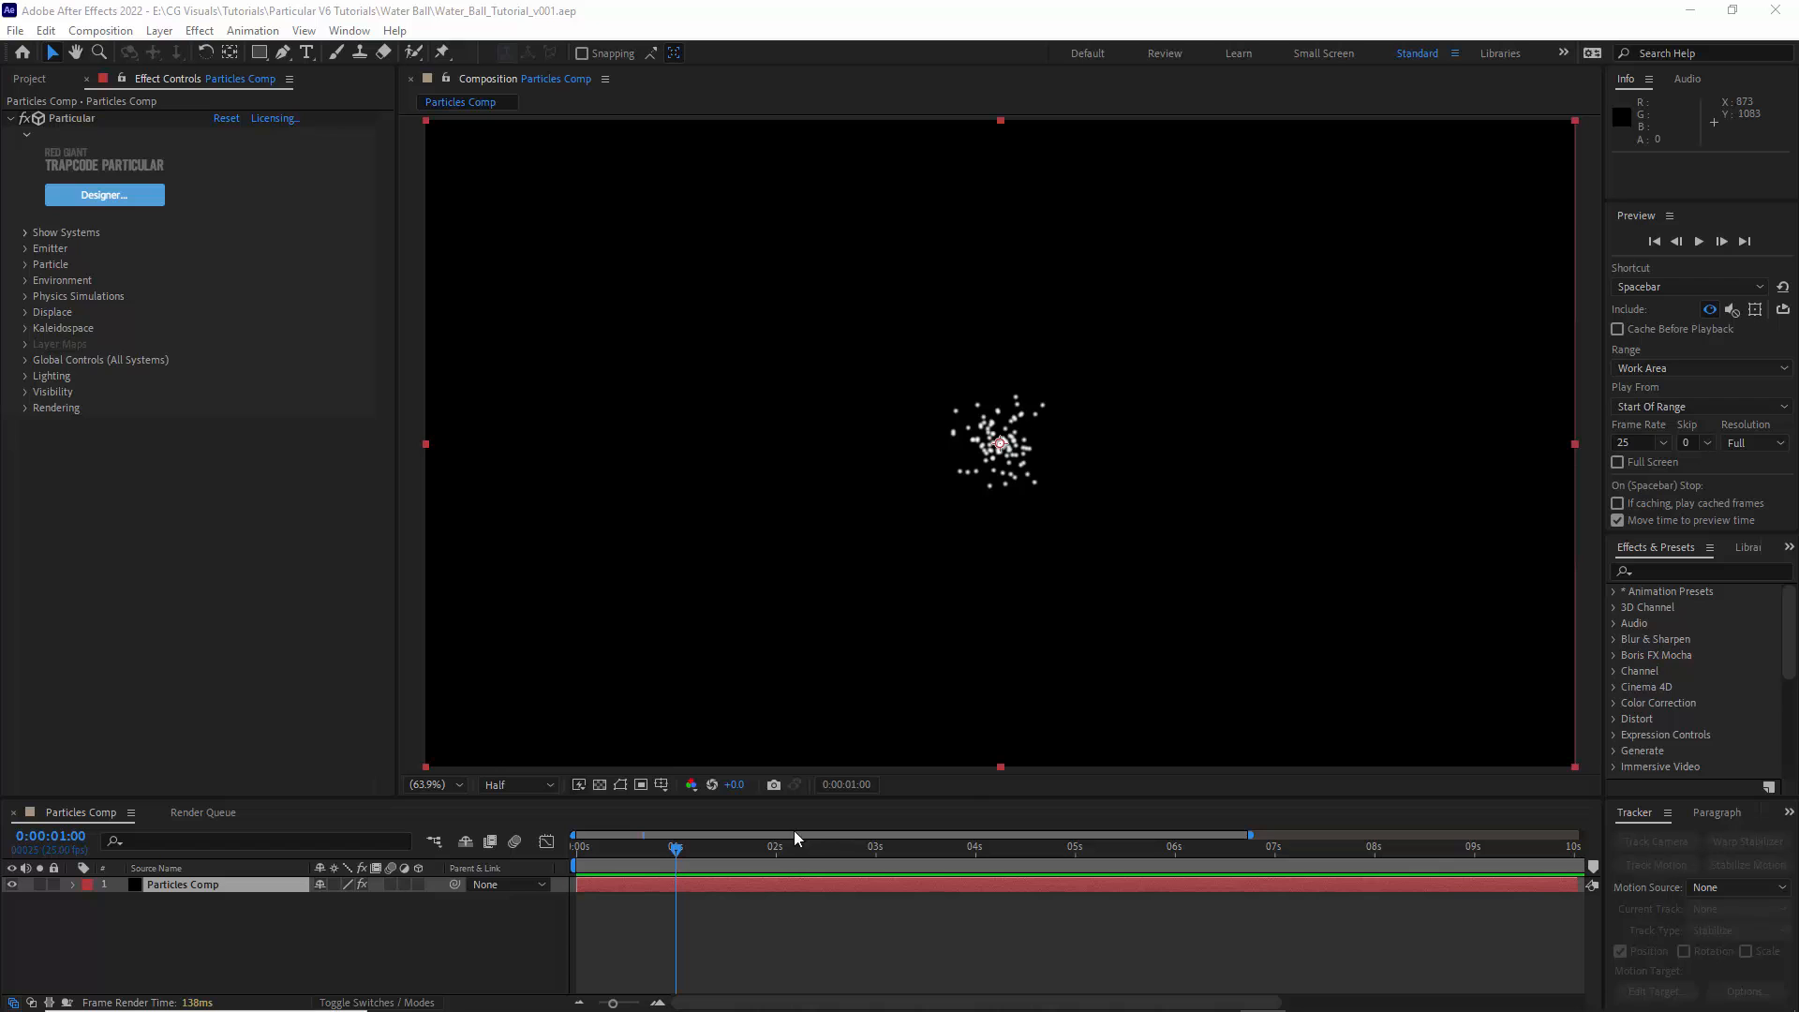
- Open the Particular Designer, set the emitter type to 3D Model and choose the sphere model as the emitter
{"action": "left_click", "coordinate": [103, 197]}
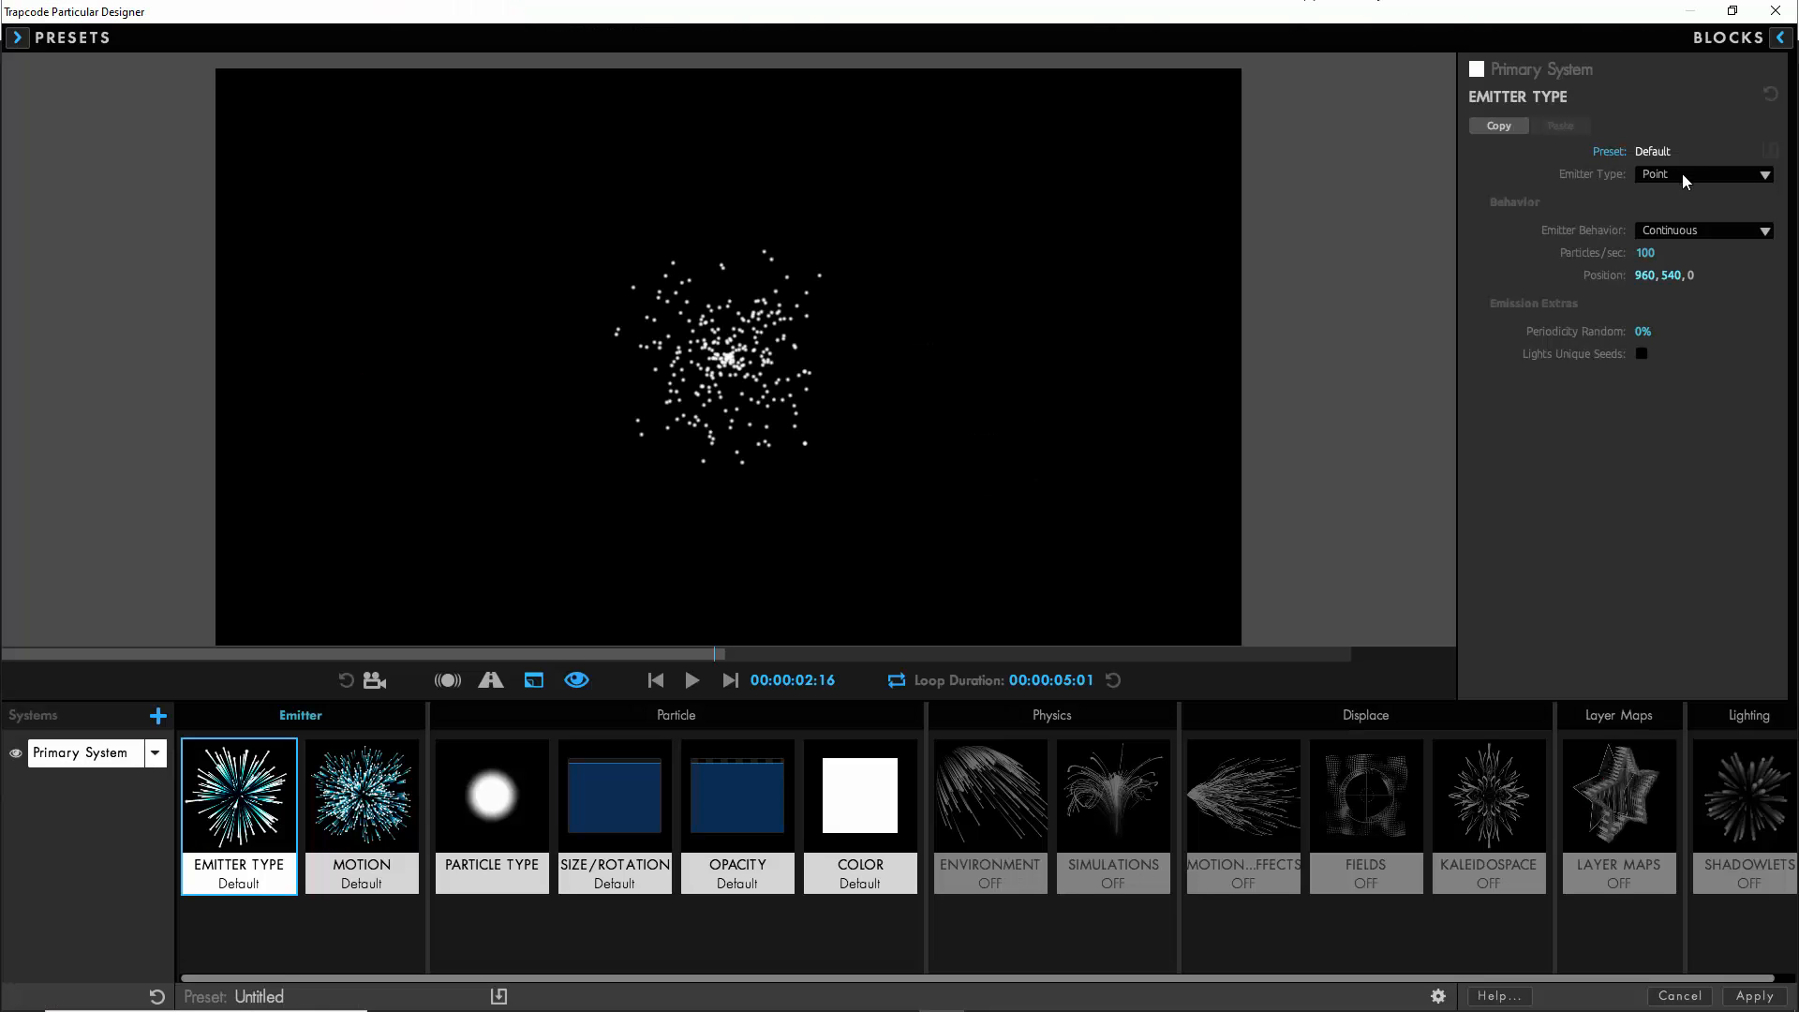
{"action": "left_click", "coordinate": [1683, 176]}
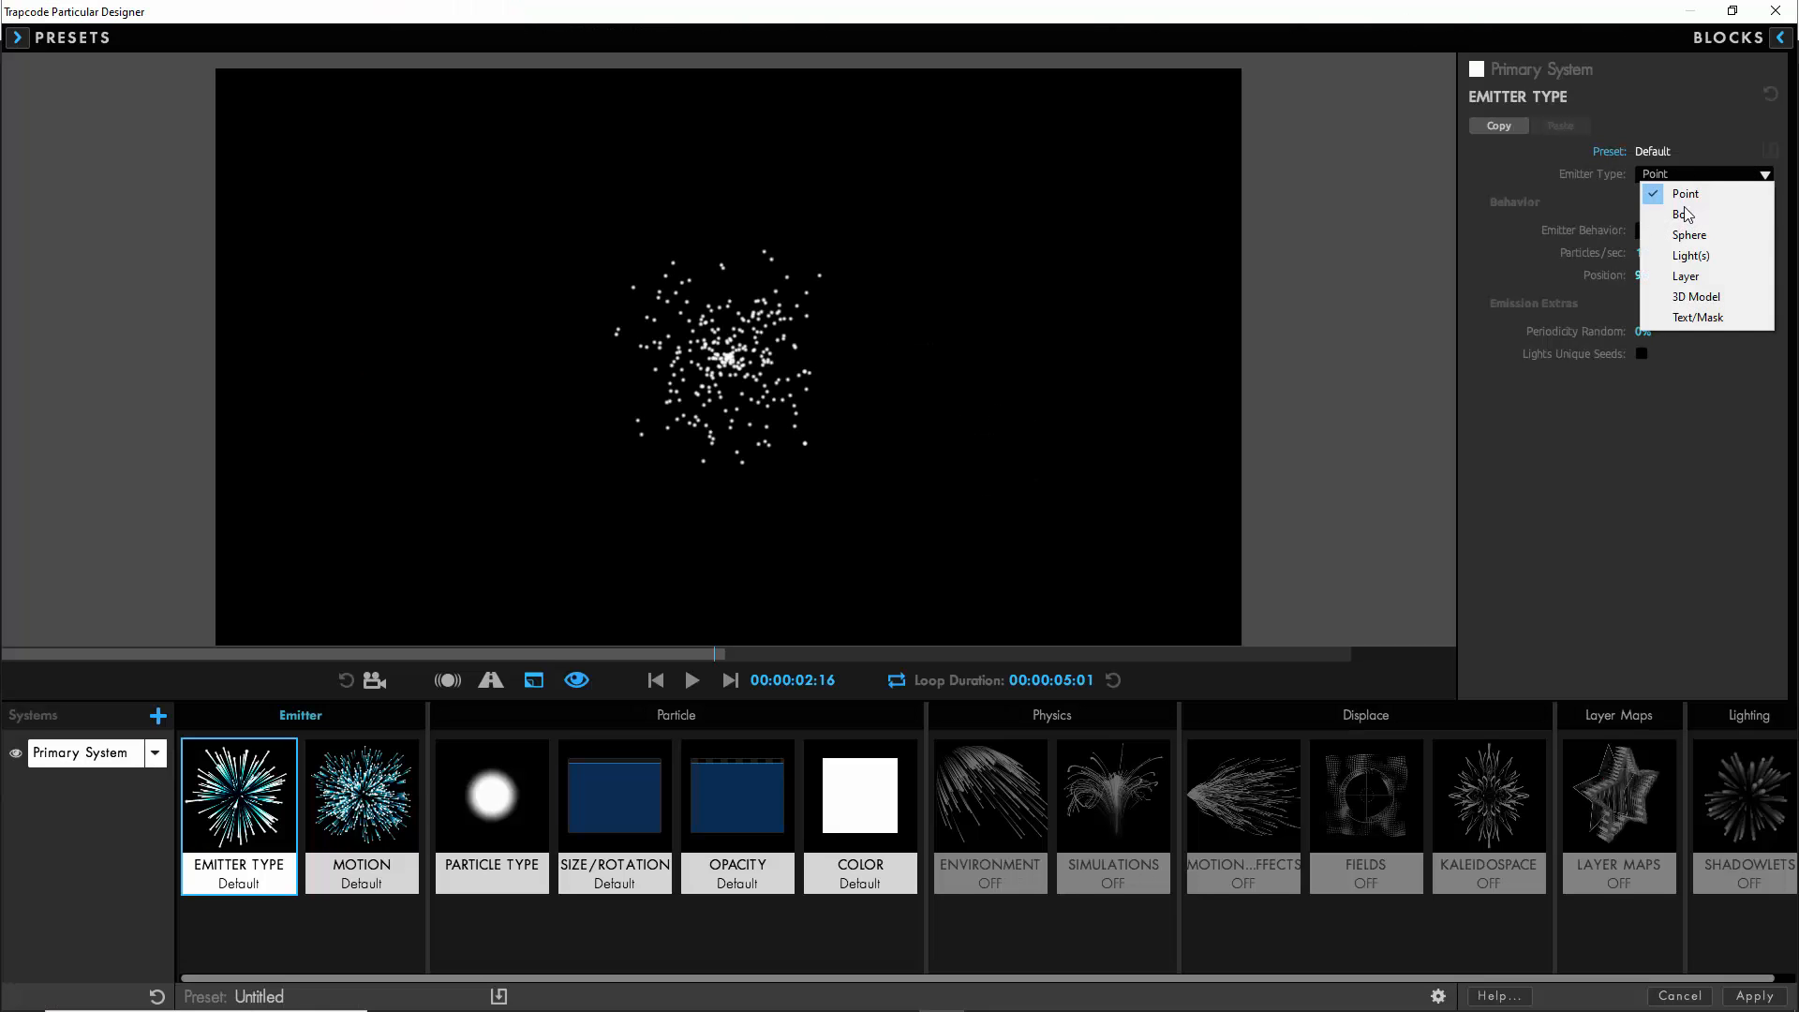
{"action": "left_click", "coordinate": [1702, 300]}
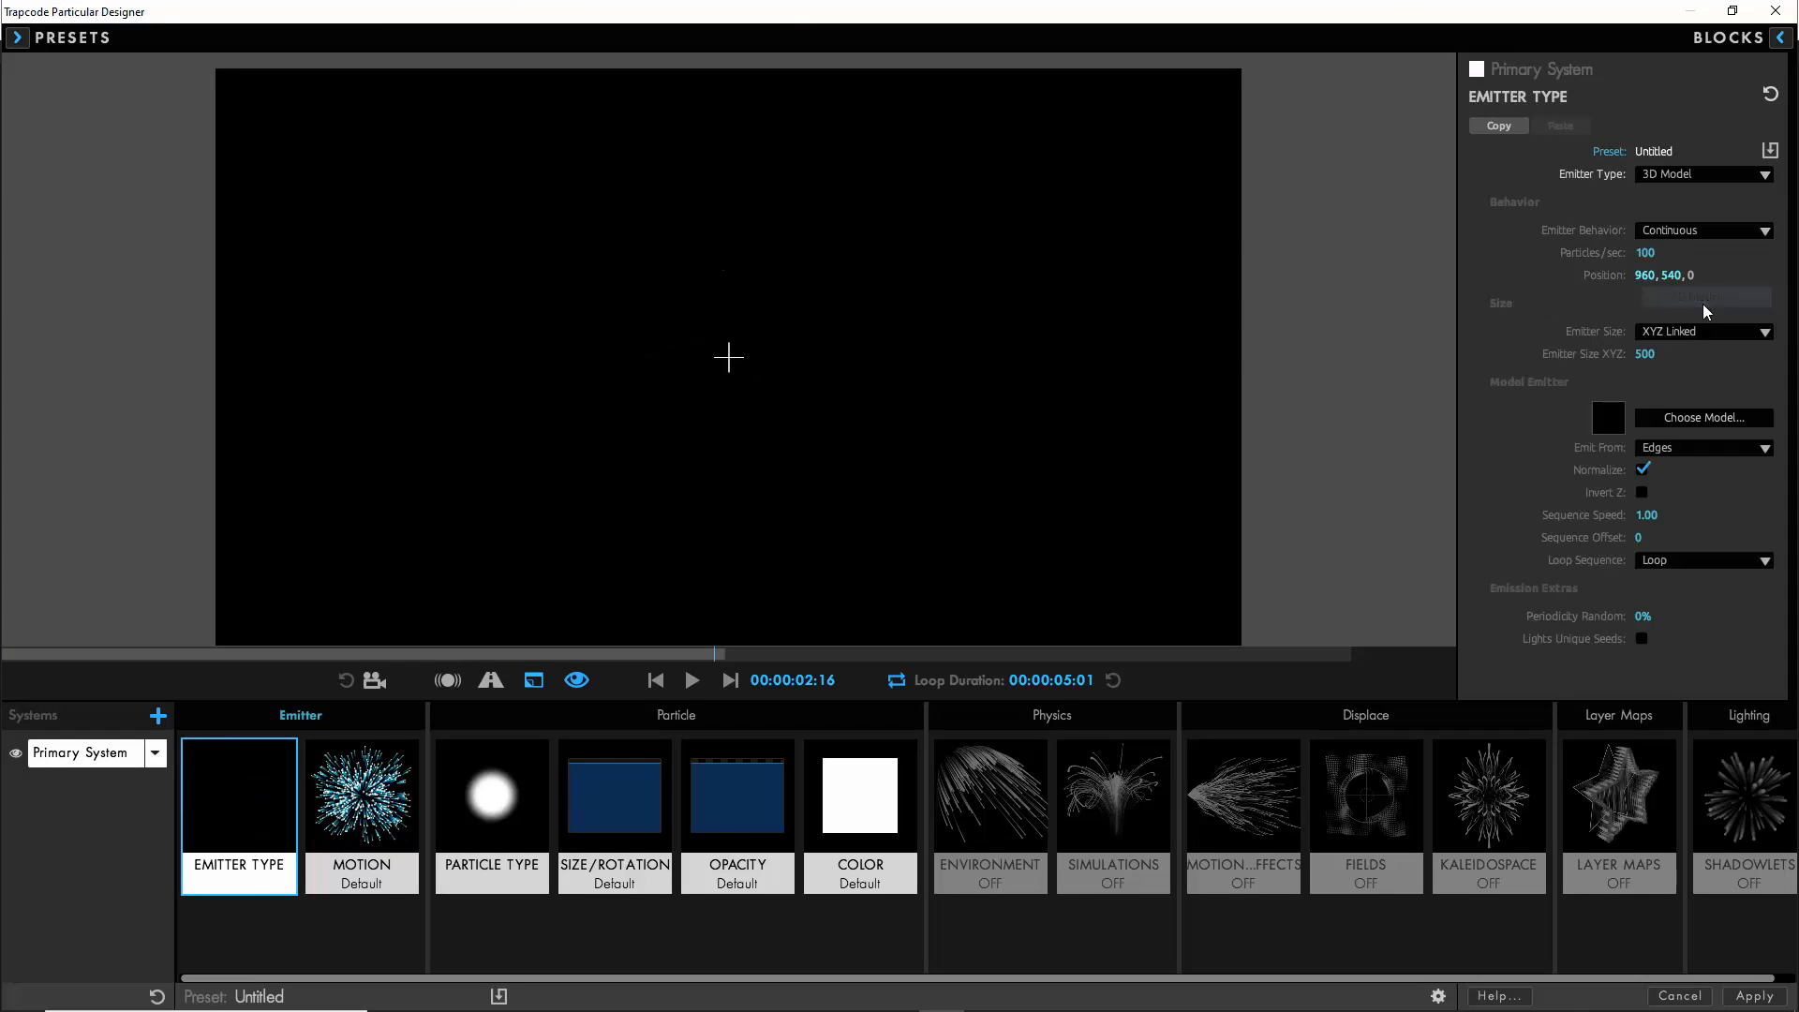
{"action": "left_click", "coordinate": [1681, 418]}
{"action": "scroll", "coordinate": [887, 450], "scroll_direction": "down", "scroll_amount": 3}
{"action": "left_click", "coordinate": [781, 511]}
{"action": "left_click", "coordinate": [1373, 677]}
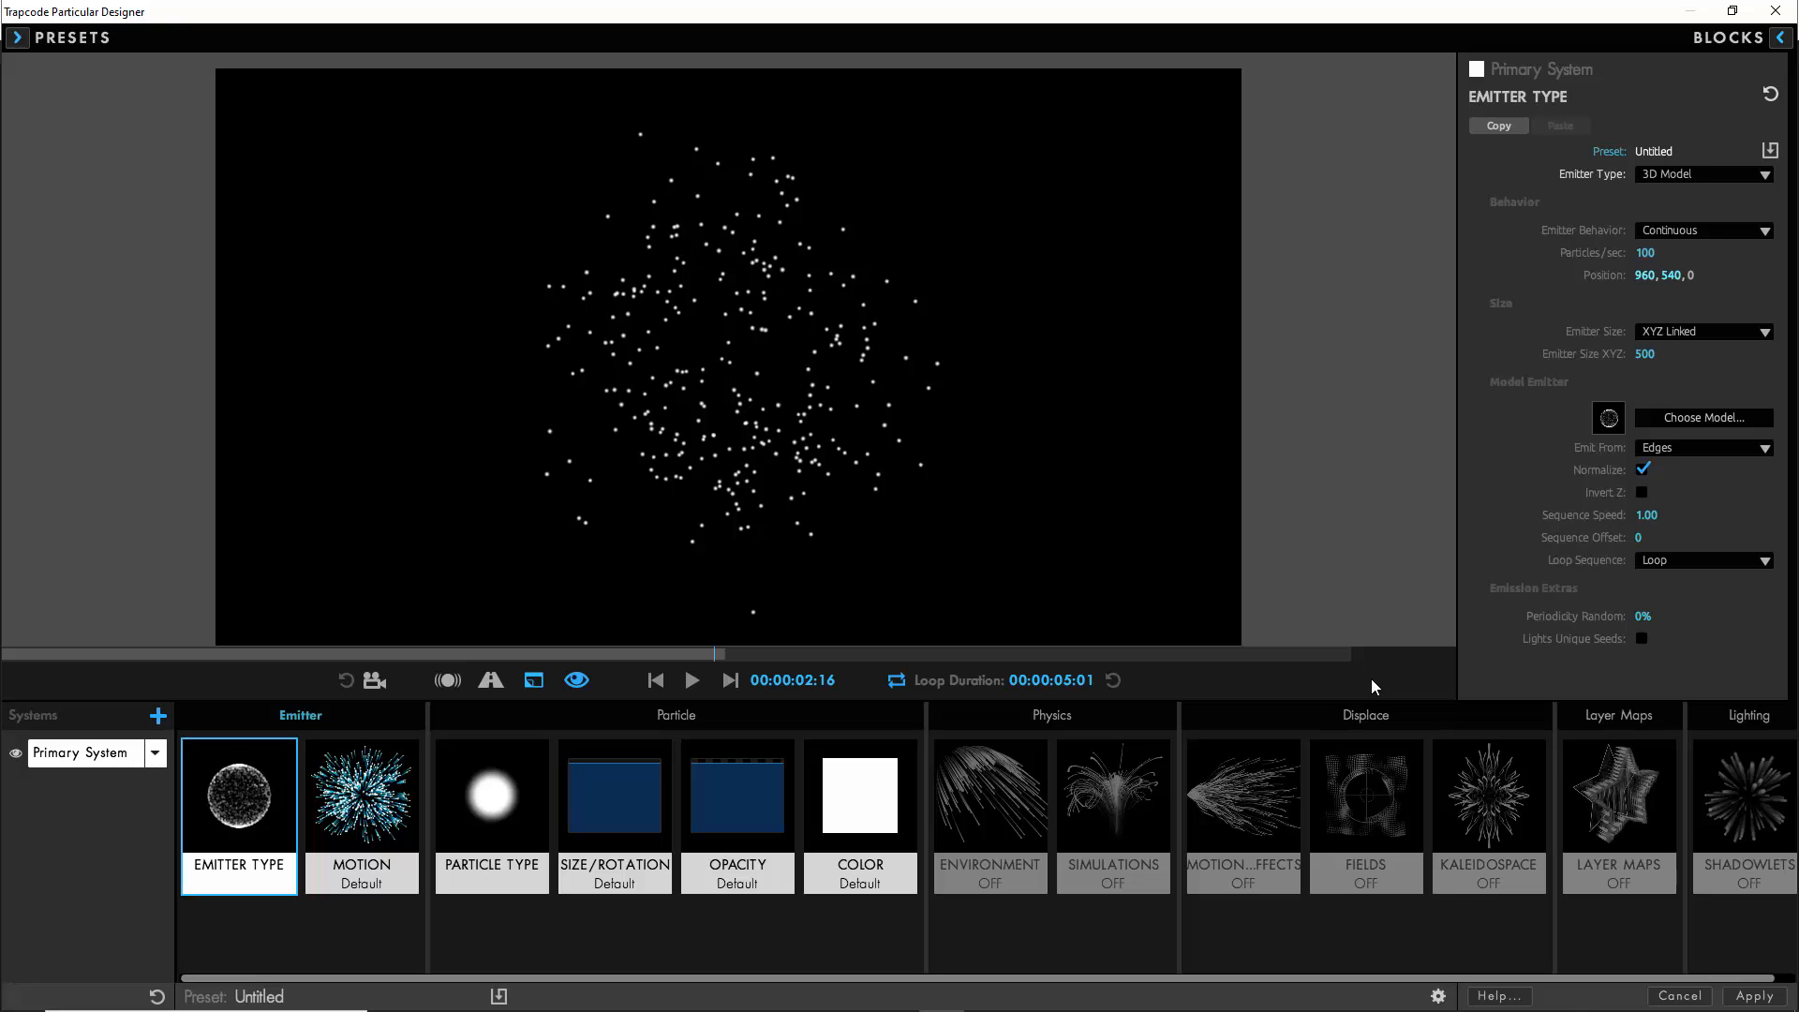
- Set the emitter to 10000 particles per second with an XYZ size of 175, emitting from Faces, and preview the animation
{"action": "left_click", "coordinate": [1645, 253]}
{"action": "type", "text": "1"}
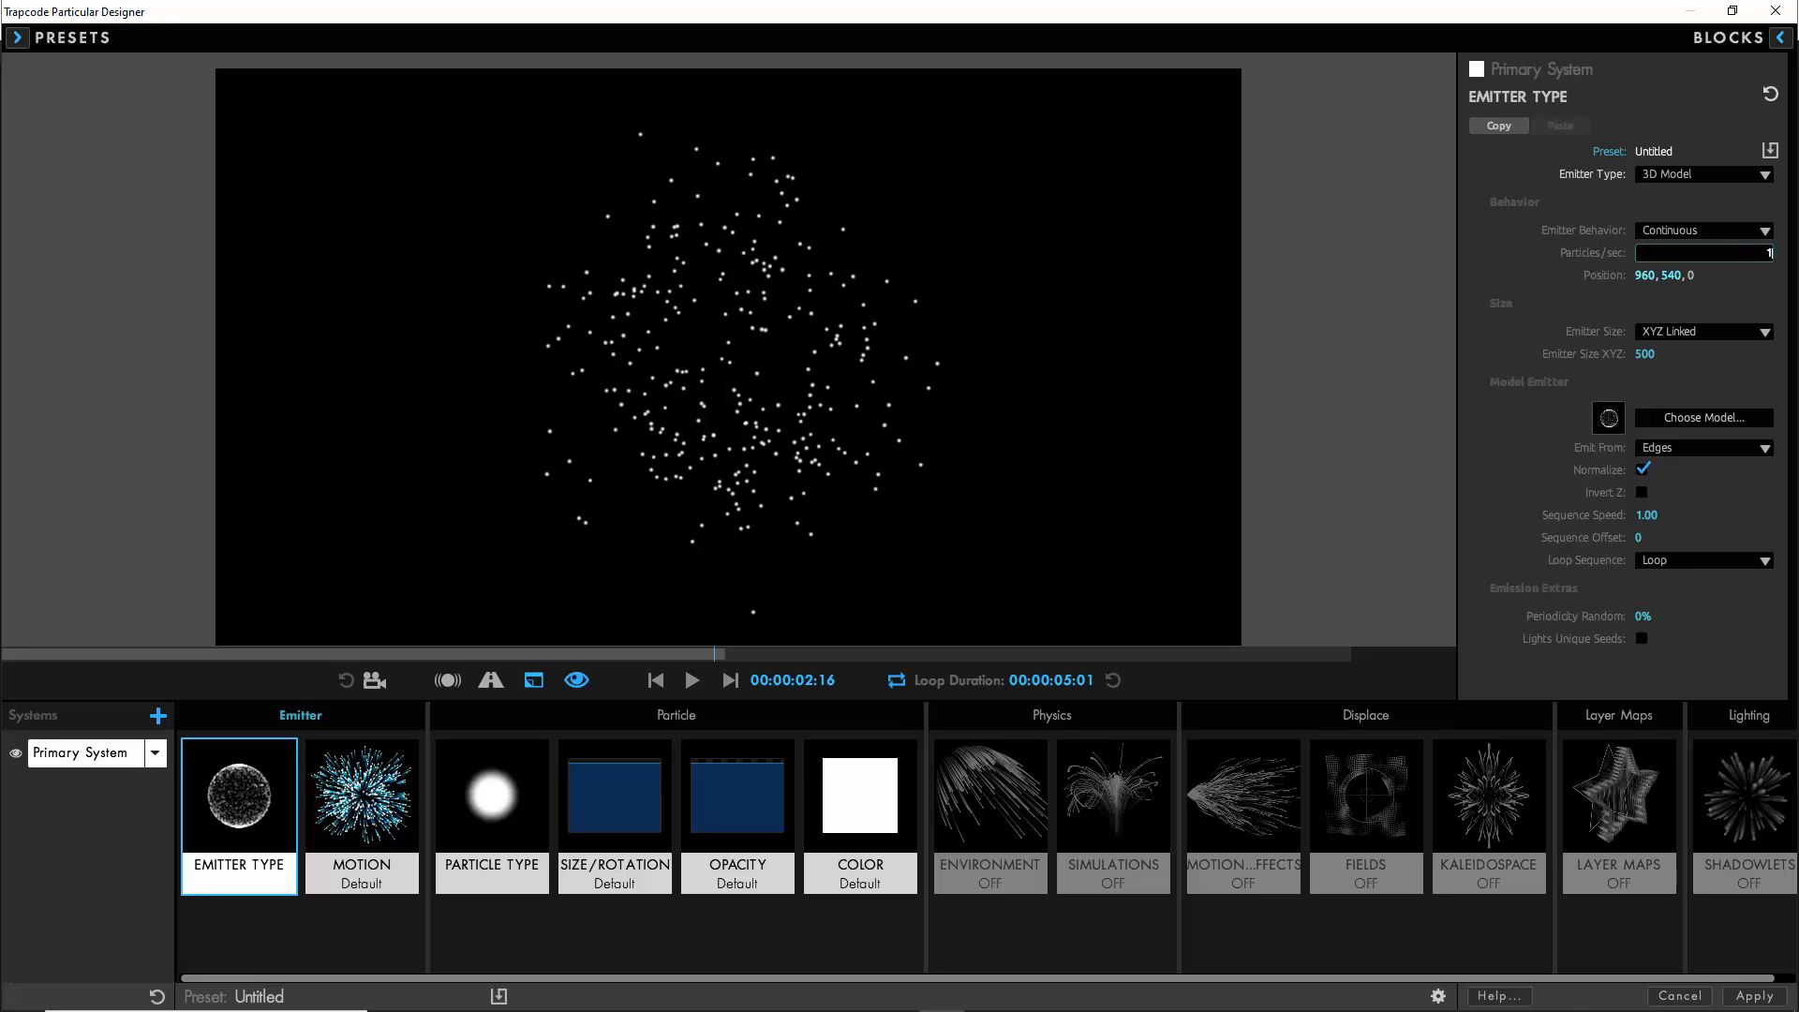
{"action": "key", "text": "Tab"}
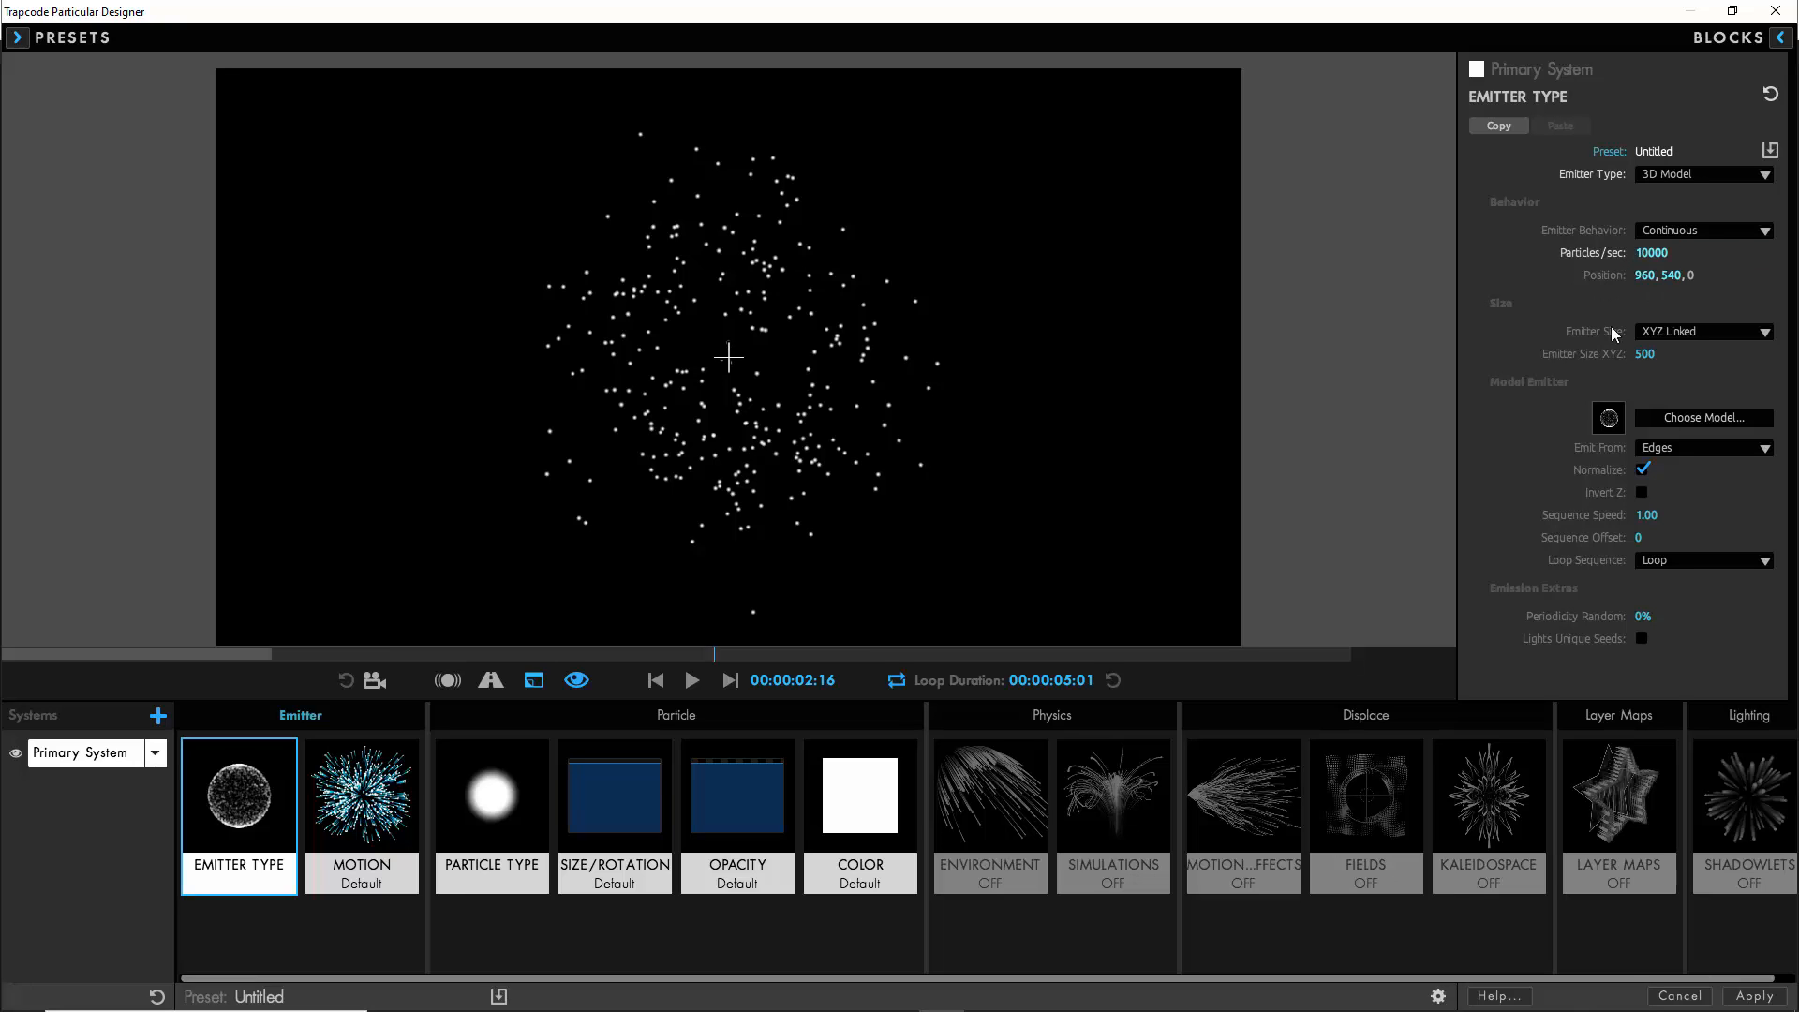
{"action": "left_click", "coordinate": [1677, 448]}
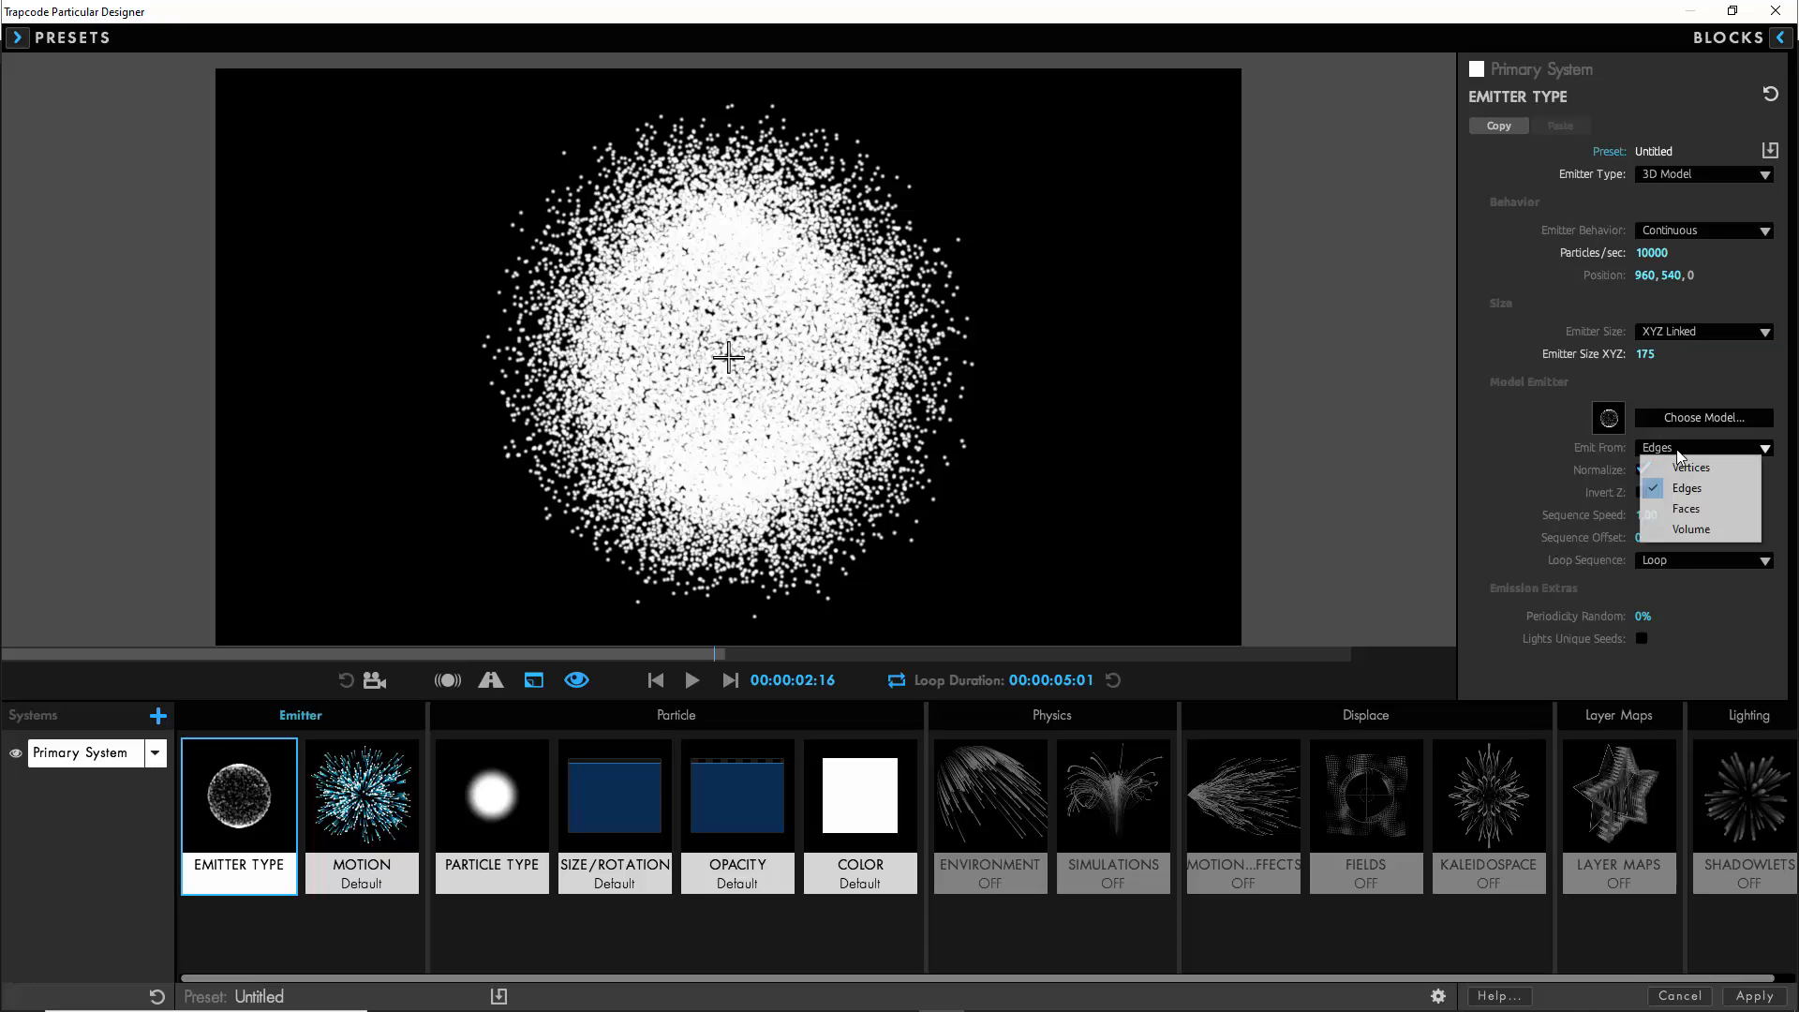
{"action": "left_click", "coordinate": [1677, 509]}
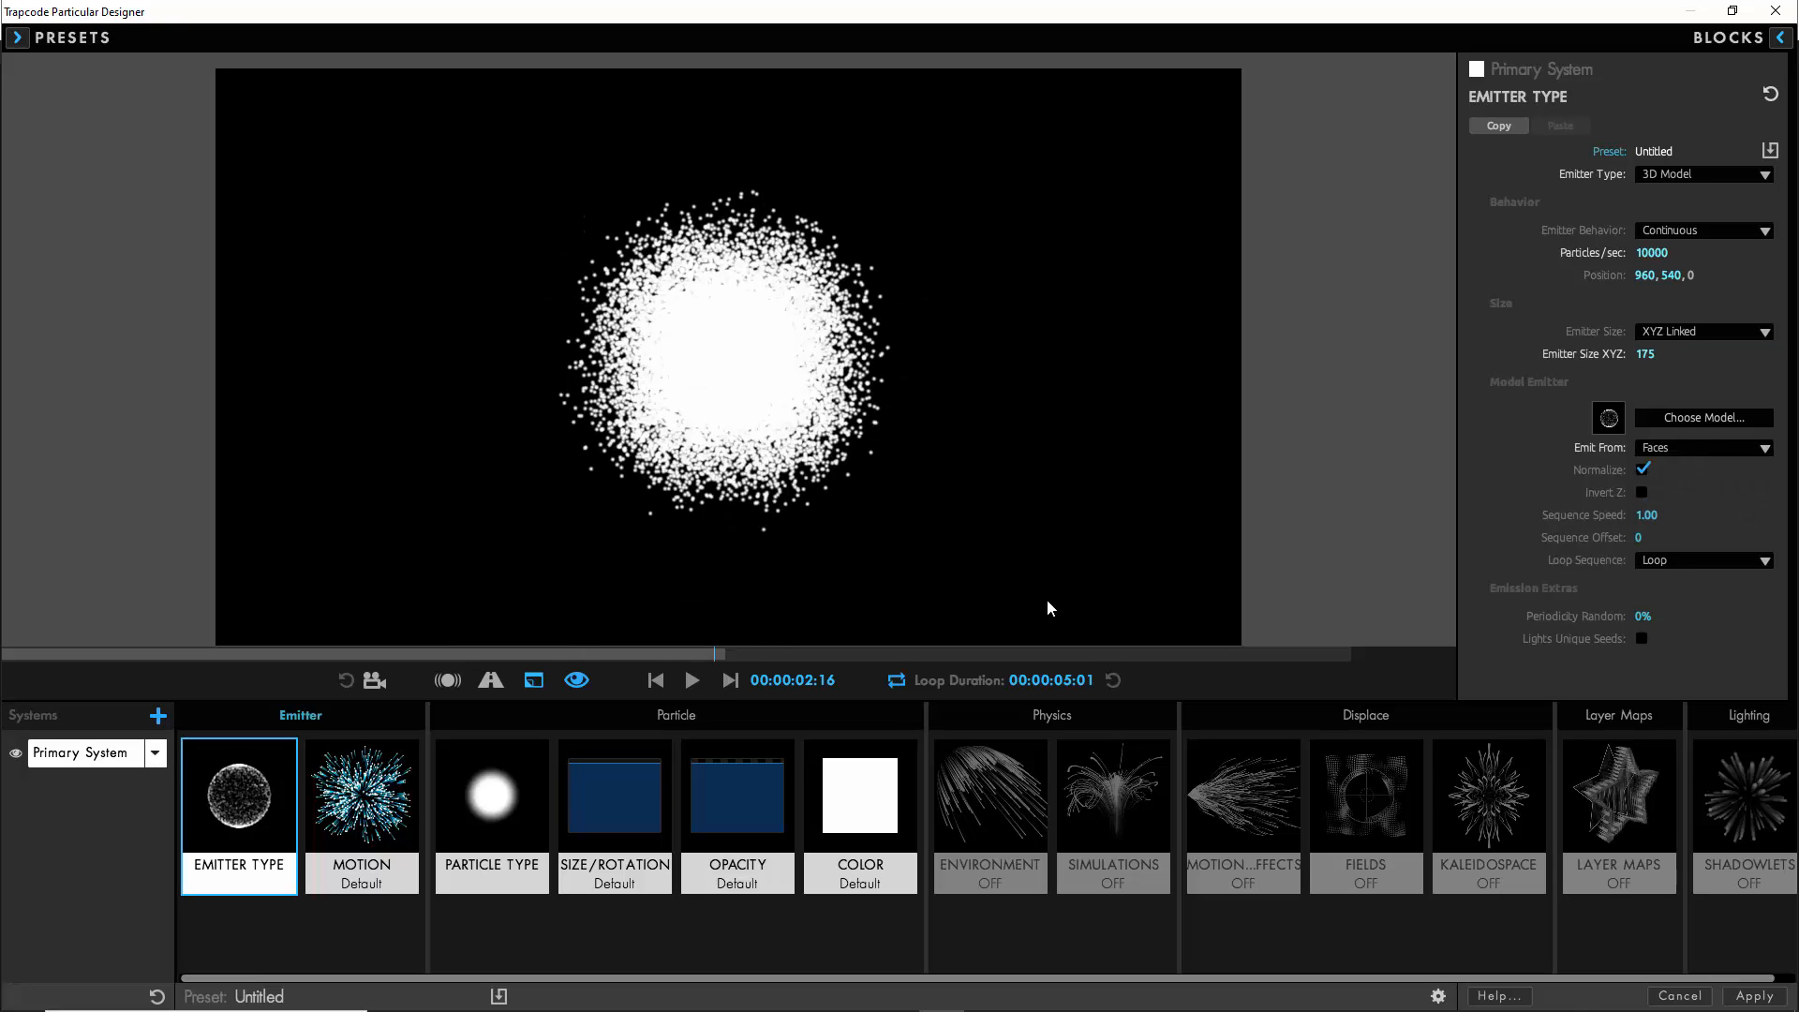
{"action": "left_click", "coordinate": [692, 681]}
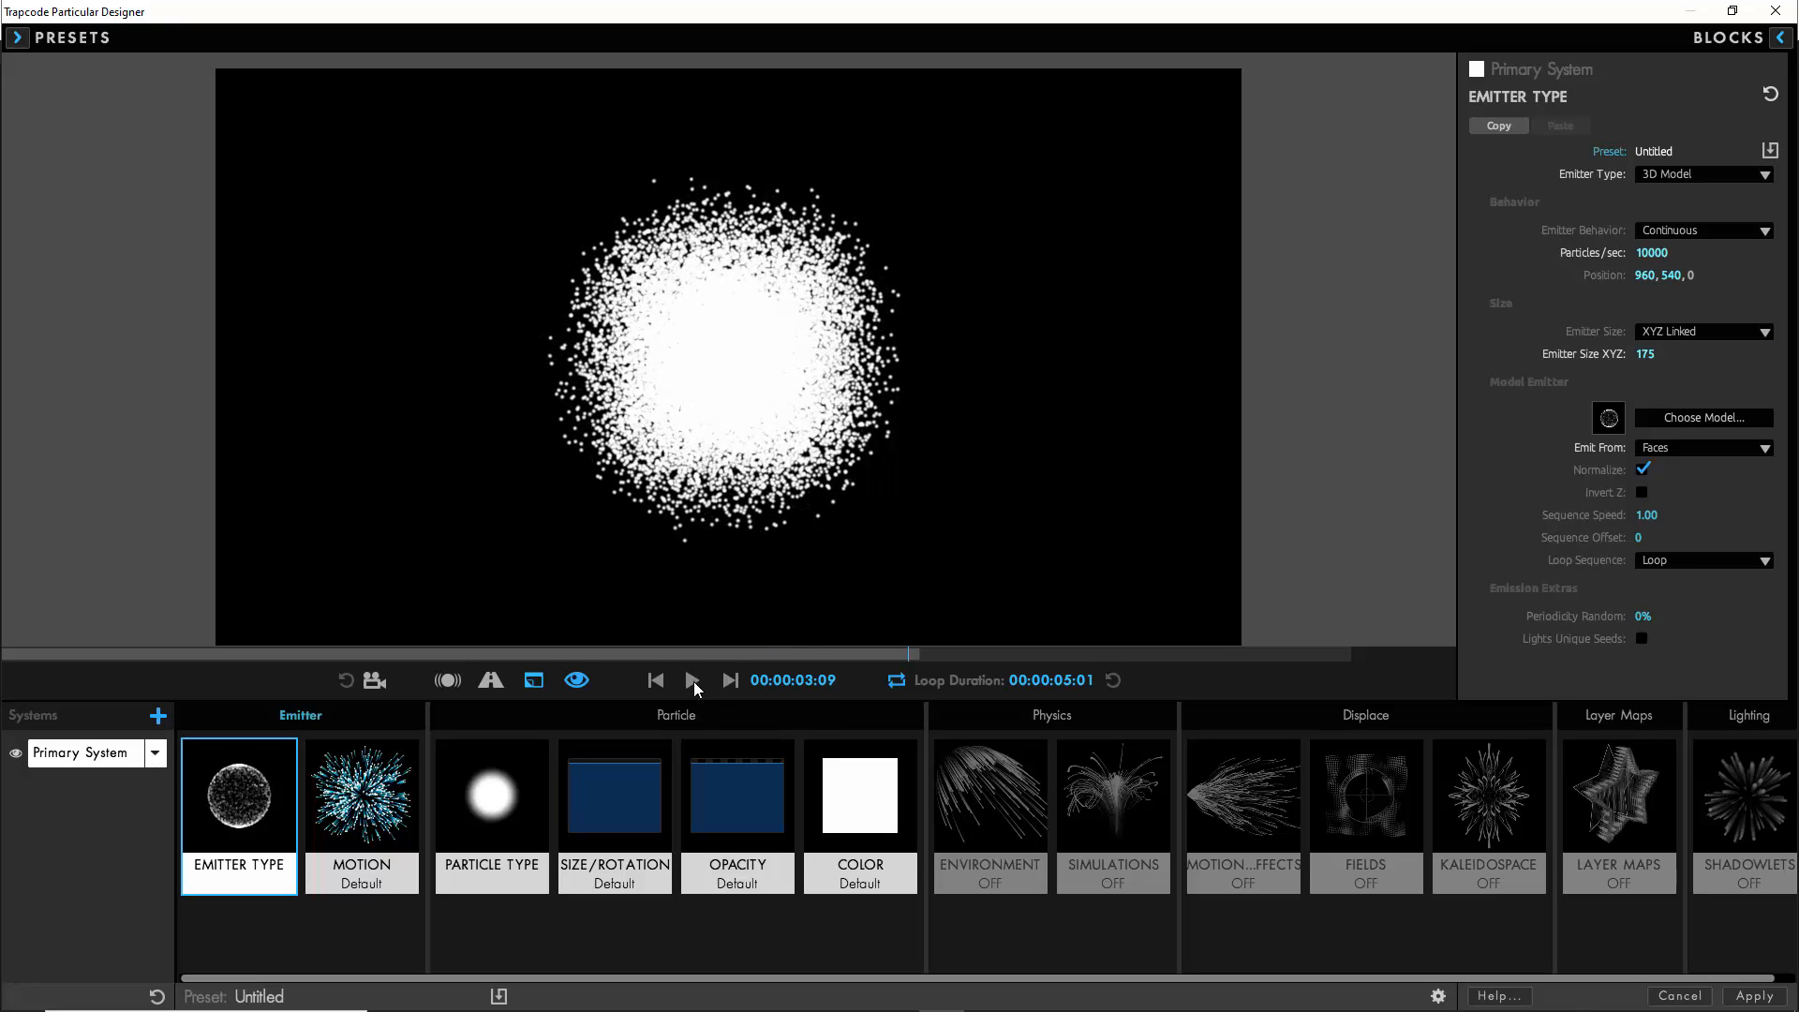
- In the emitter motion settings, set the velocity to 0 and the velocity from emitter motion to 800
{"action": "left_click", "coordinate": [367, 821]}
{"action": "left_click", "coordinate": [1649, 375]}
{"action": "type", "text": "0"}
{"action": "key", "text": "Tab"}
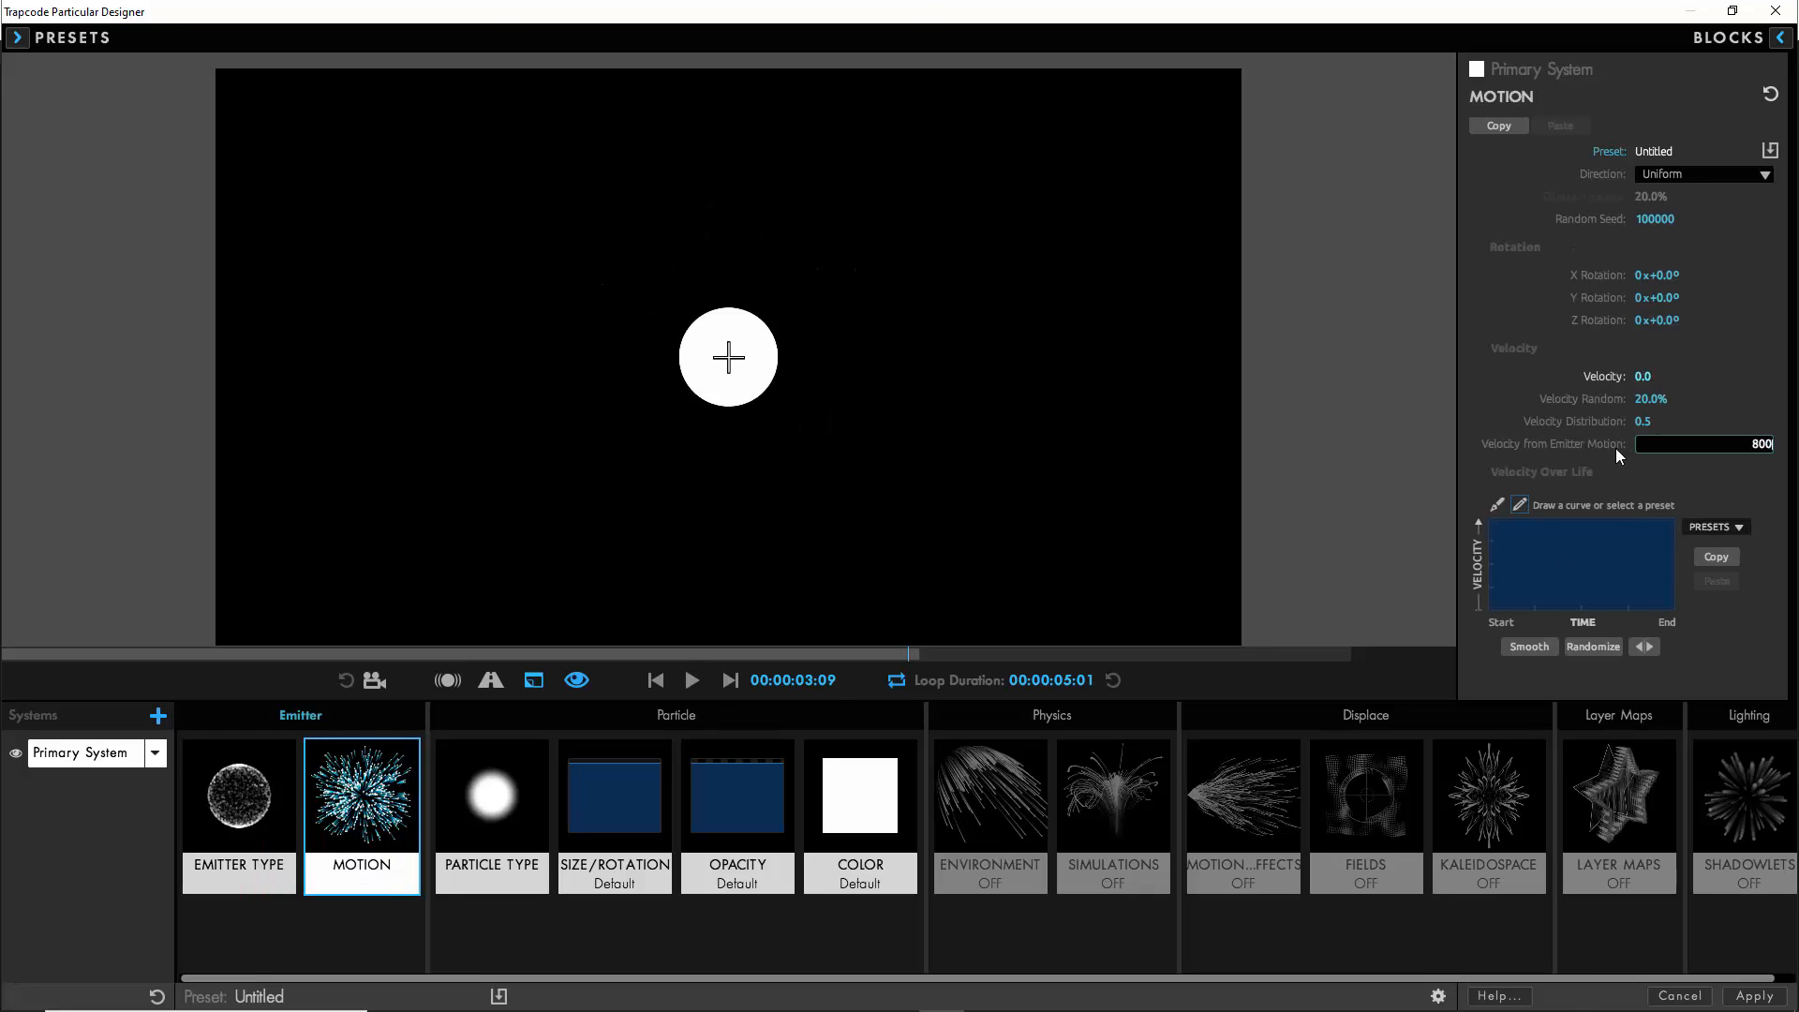
{"action": "key", "text": "Return"}
- Set the particle life to 0.2 seconds
{"action": "left_click", "coordinate": [509, 793]}
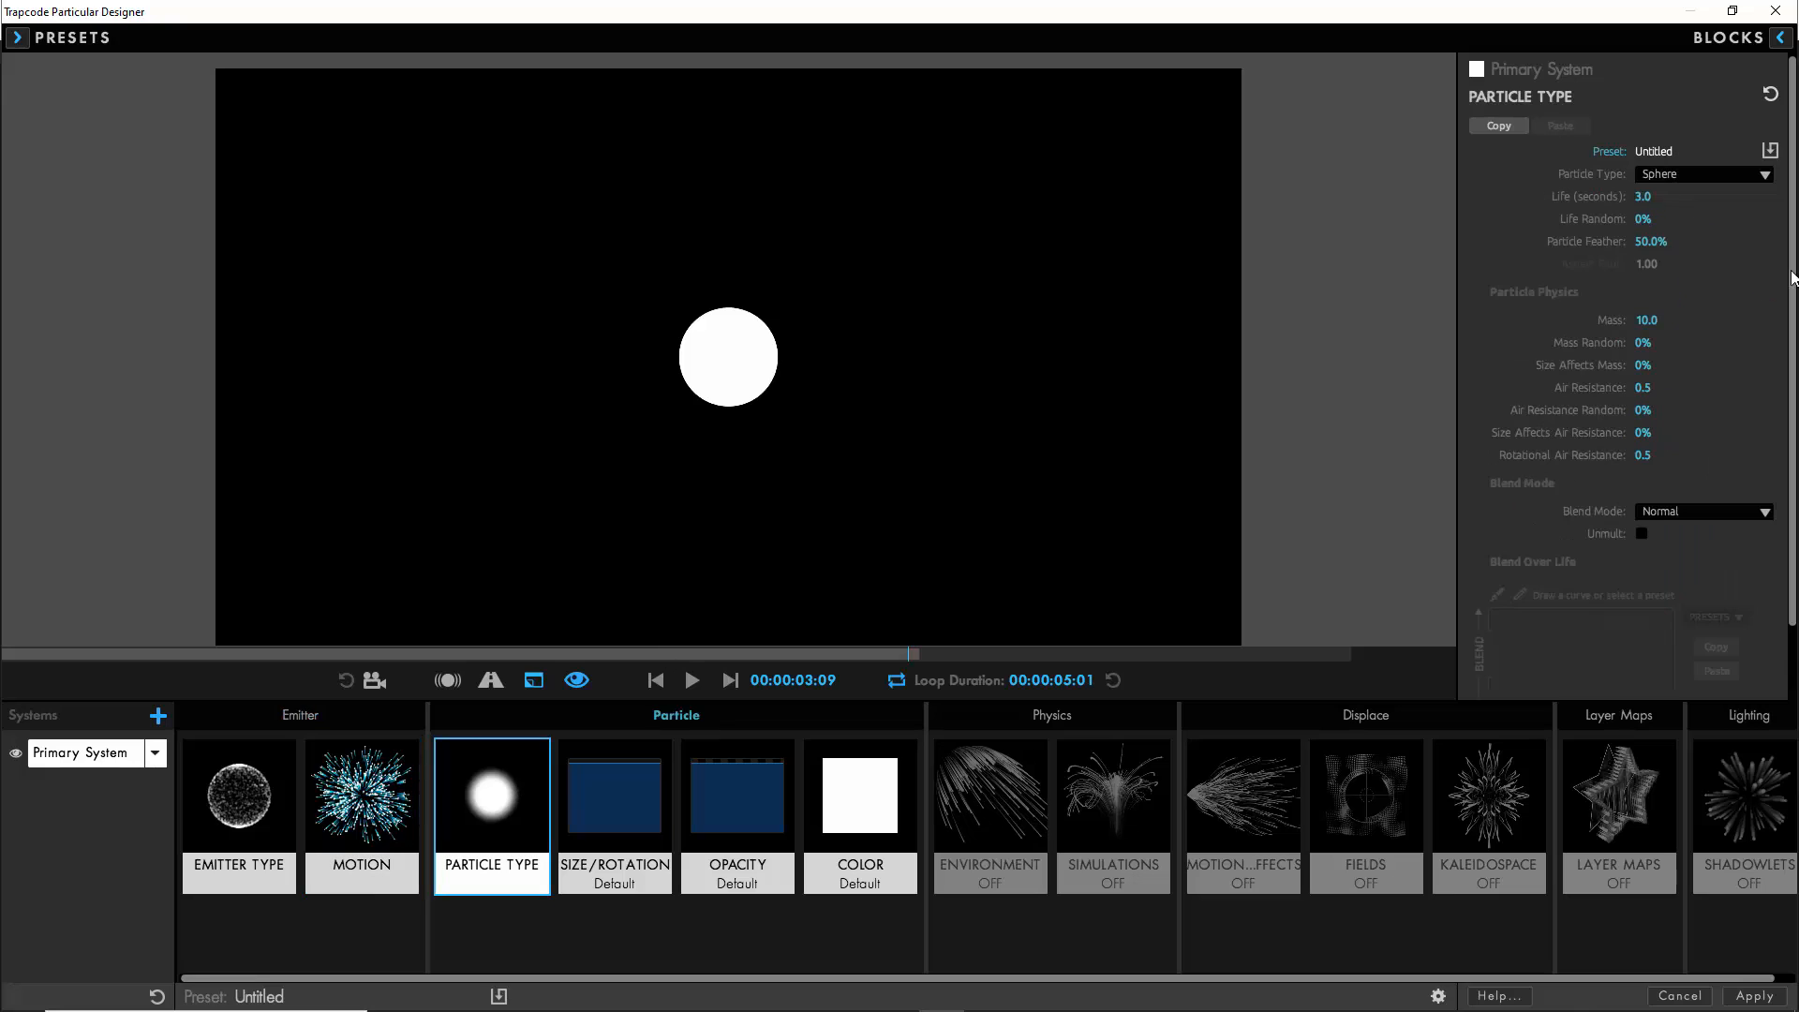
{"action": "left_click", "coordinate": [1643, 196]}
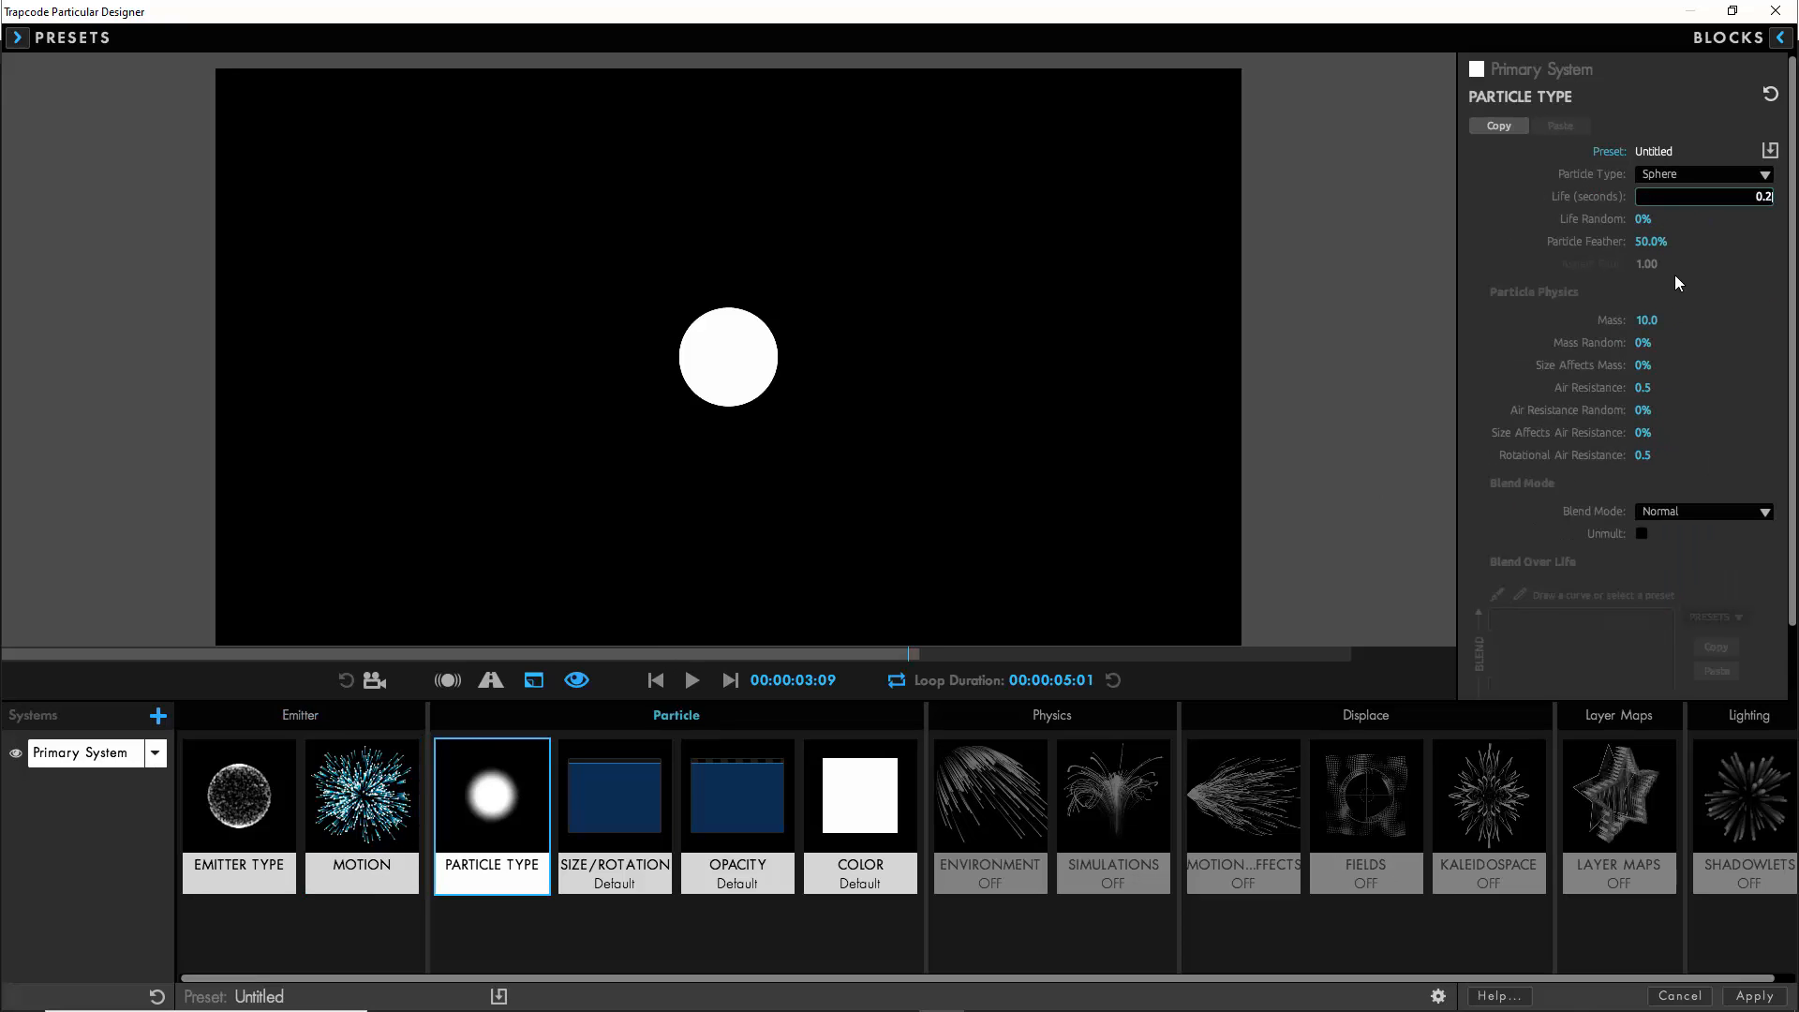
{"action": "key", "text": "Return"}
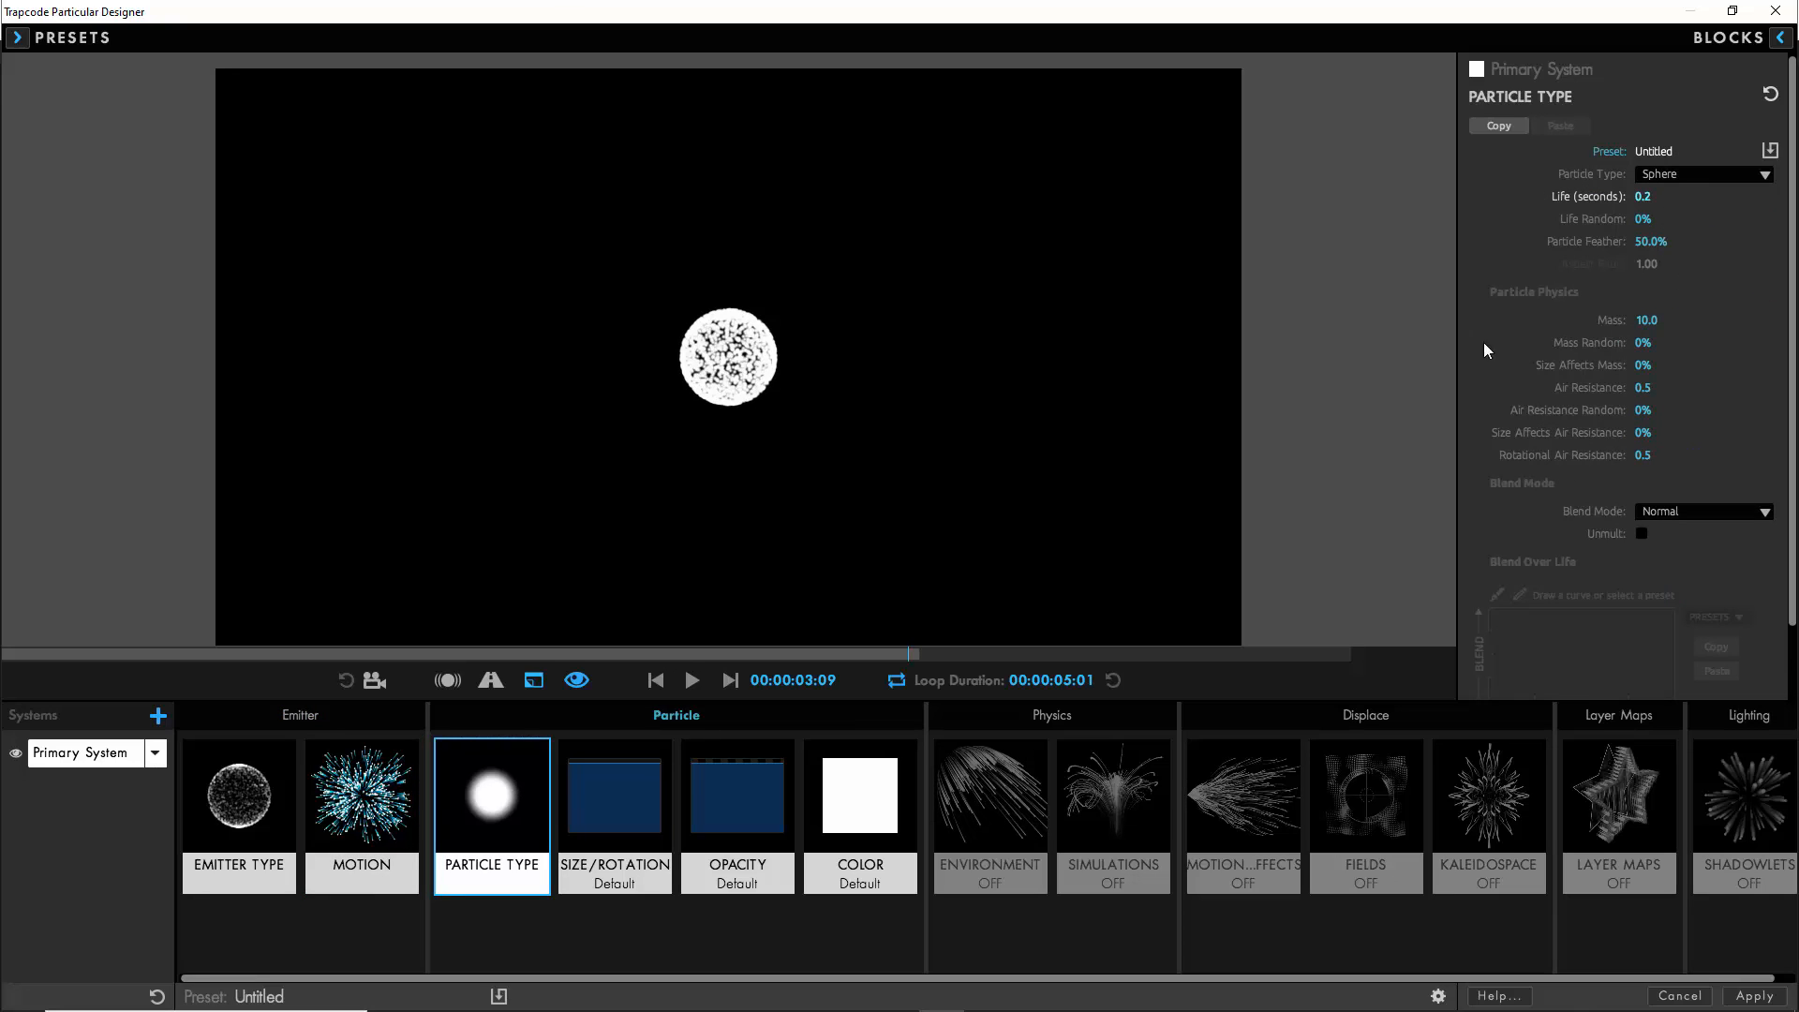
- Shape the particles' size-over-life curve to rise quickly from zero, hold at full size and fall at the end, smoothing it
{"action": "left_click", "coordinate": [626, 793]}
{"action": "left_click", "coordinate": [1703, 313]}
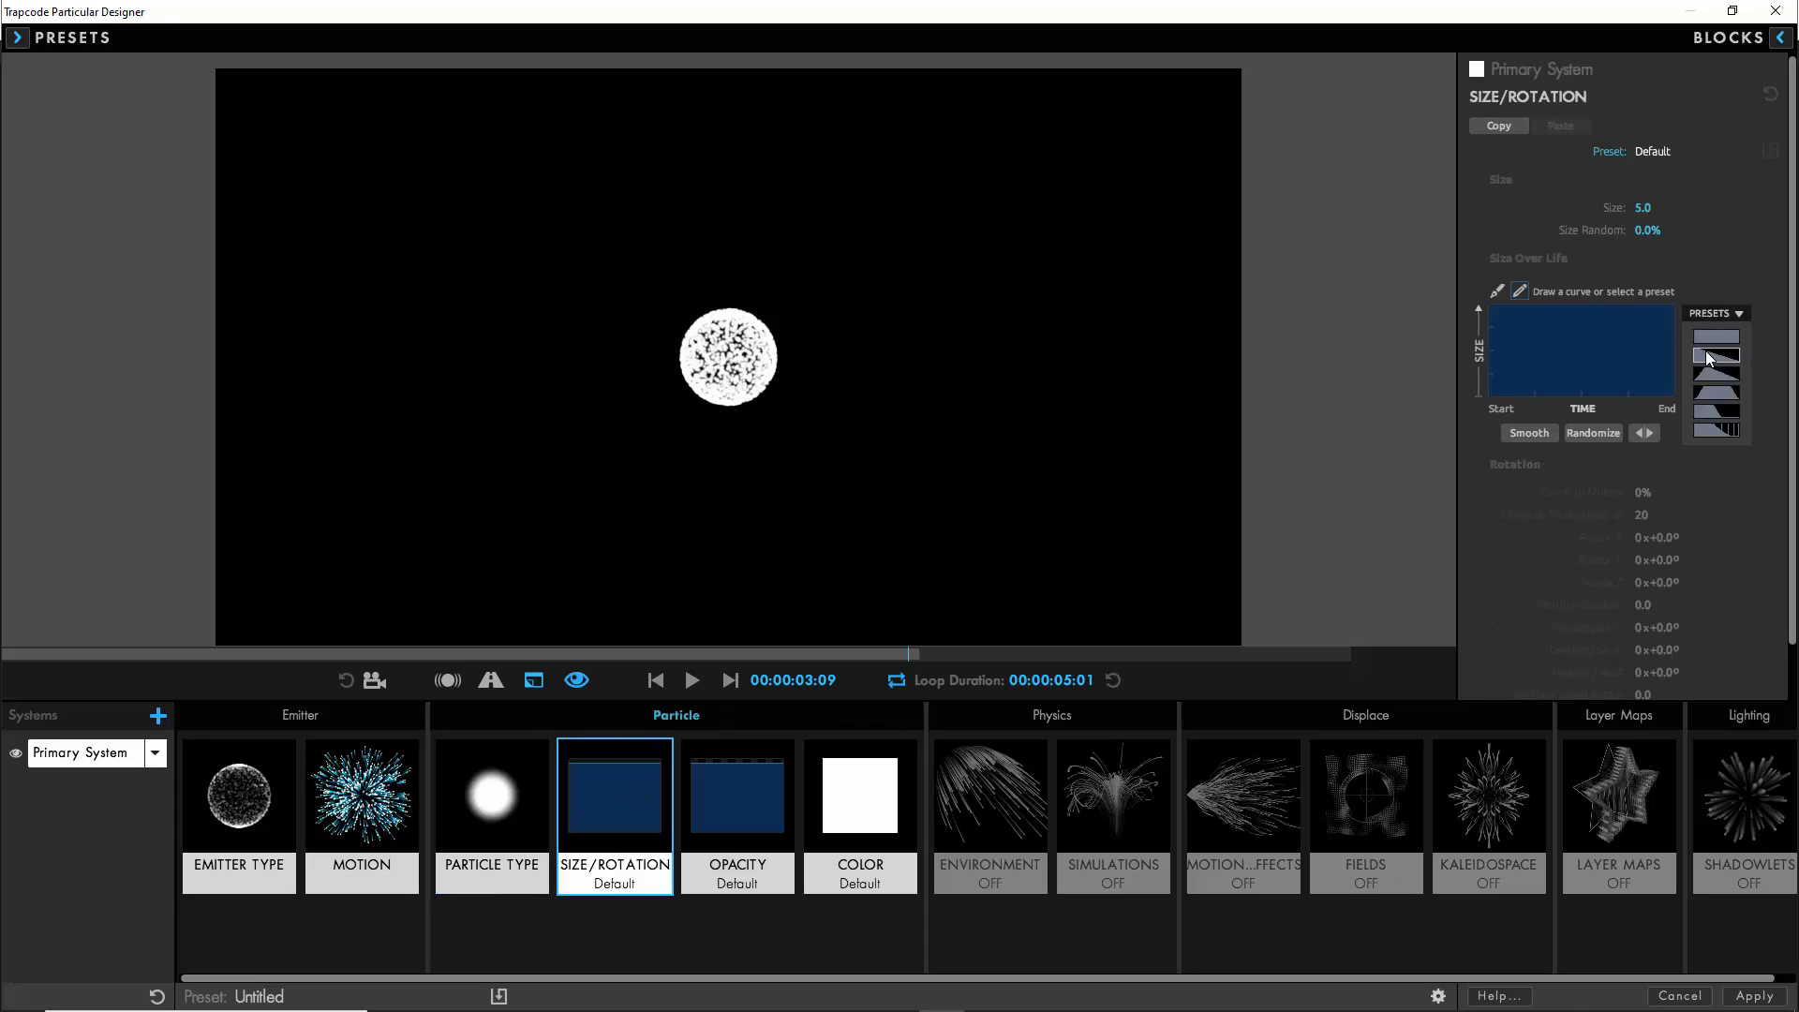
{"action": "left_click", "coordinate": [1711, 358]}
{"action": "left_click", "coordinate": [1497, 292]}
{"action": "left_click_drag", "start_coordinate": [1490, 306], "coordinate": [1531, 299]}
{"action": "left_click_drag", "start_coordinate": [1671, 322], "coordinate": [1656, 315]}
{"action": "left_click", "coordinate": [1519, 293]}
{"action": "left_click_drag", "start_coordinate": [1510, 397], "coordinate": [1488, 397]}
{"action": "left_click", "coordinate": [1527, 432]}
- Set the opacity randomness to 50% and shape the opacity-over-life curve to fade in, hold at full and fade out
{"action": "left_click", "coordinate": [757, 796]}
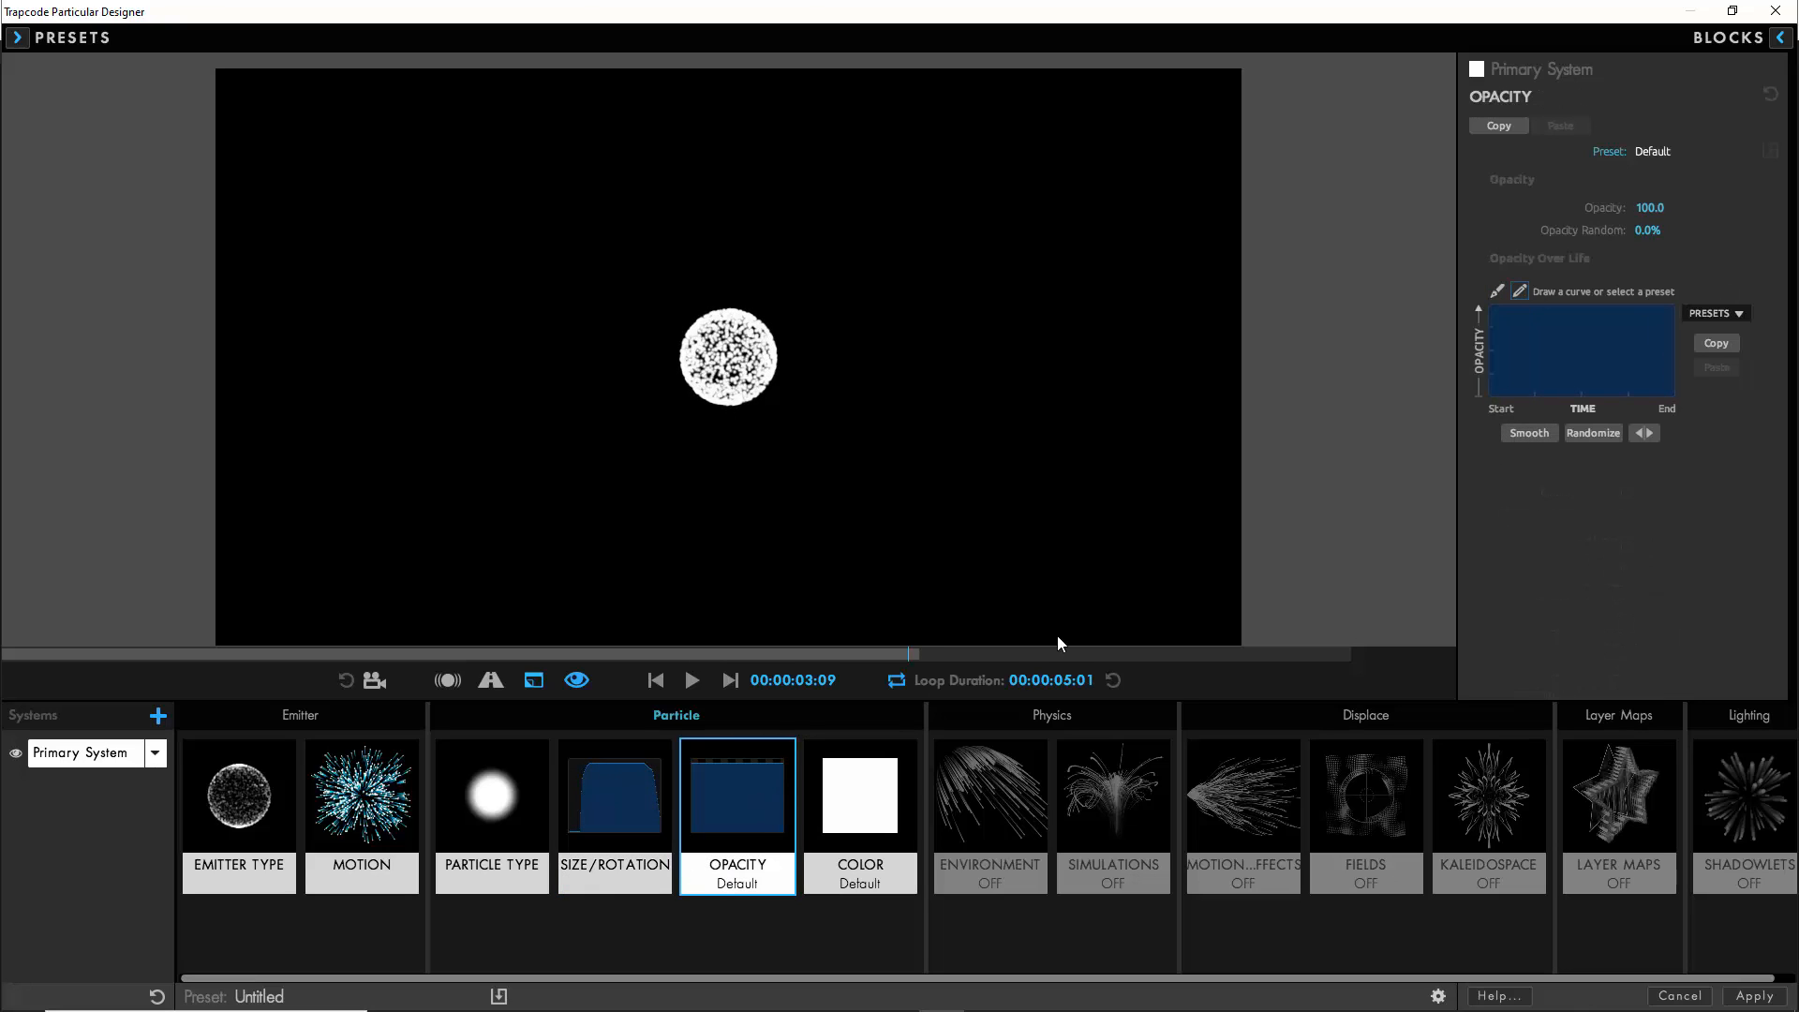
{"action": "left_click", "coordinate": [1646, 230]}
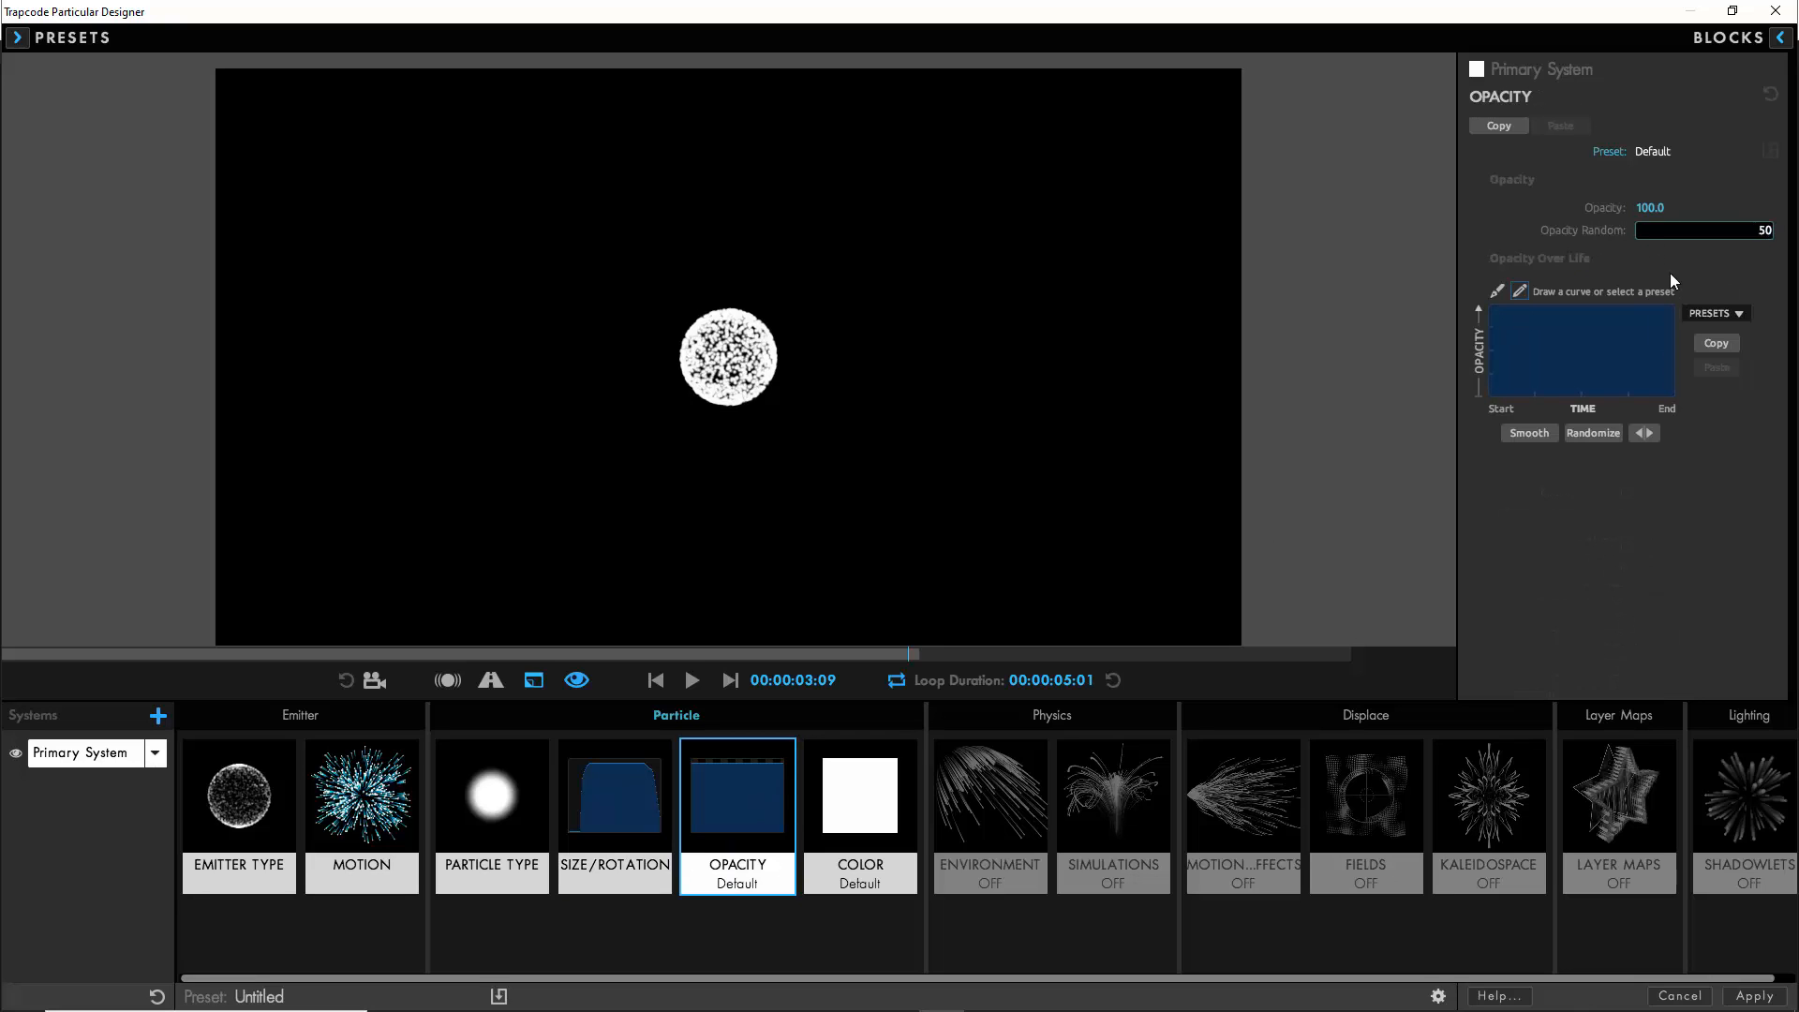
{"action": "left_click", "coordinate": [1713, 313]}
{"action": "left_click", "coordinate": [1710, 360]}
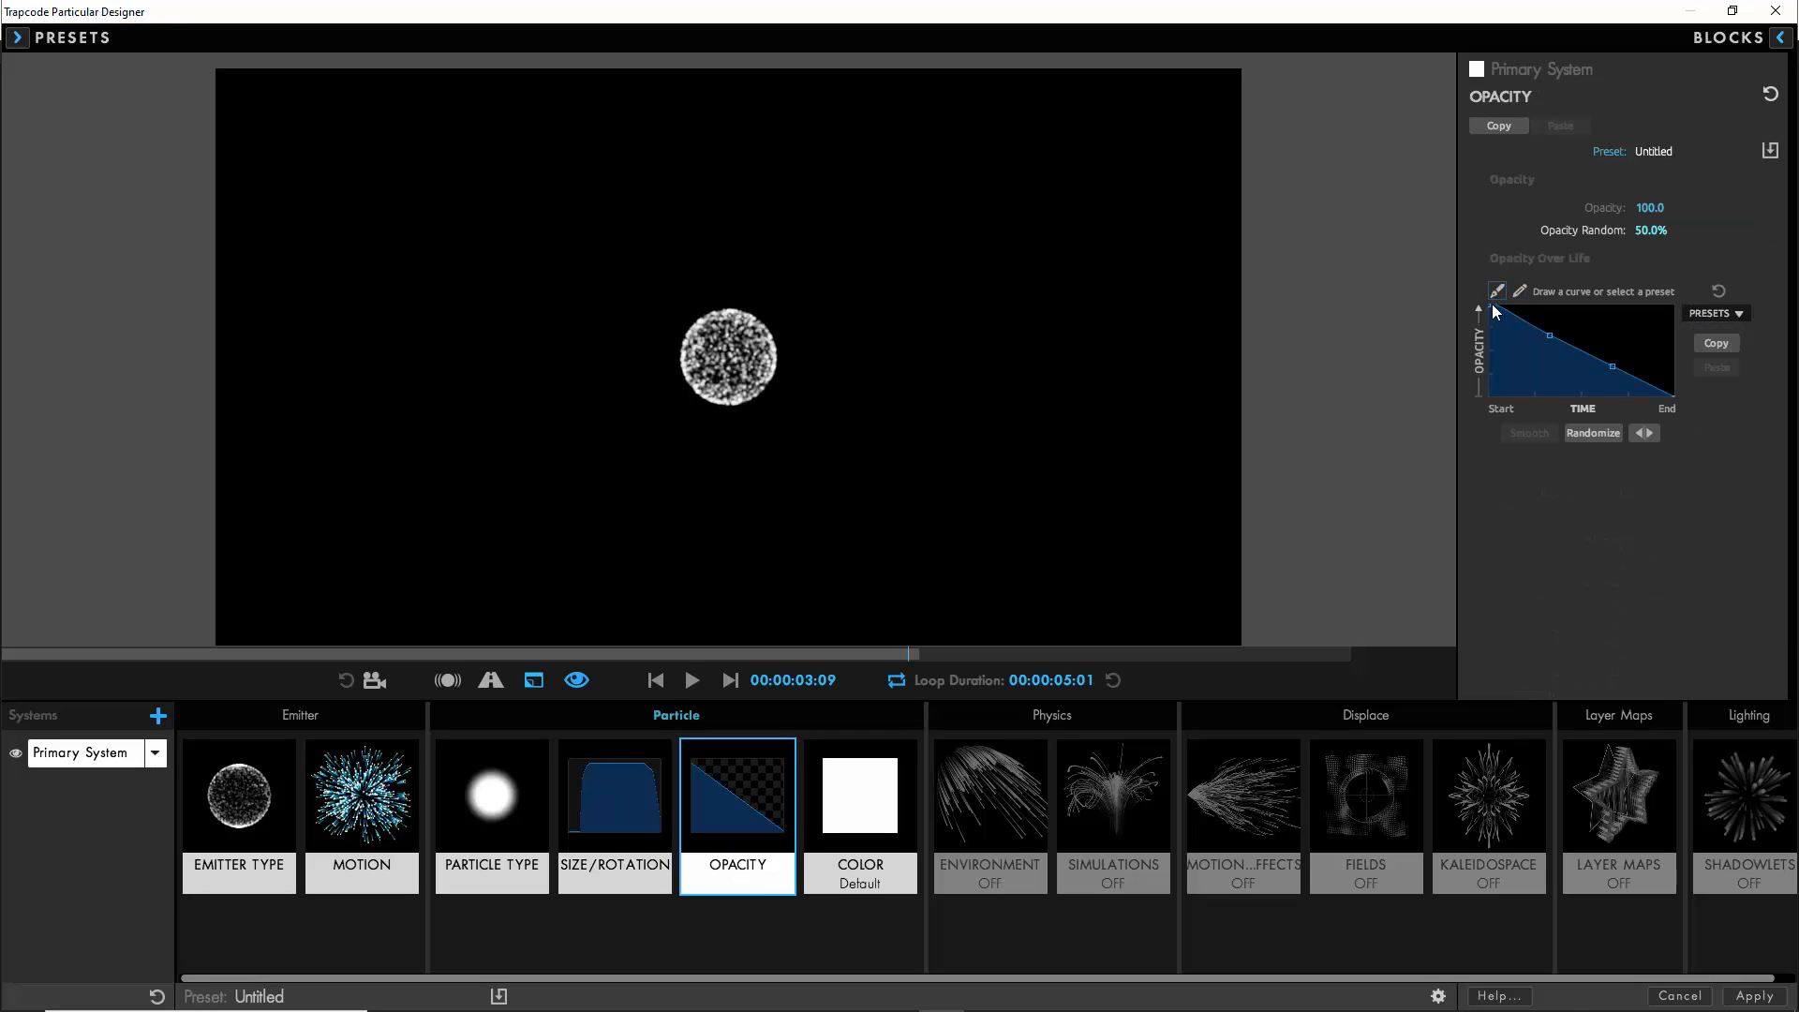
{"action": "left_click_drag", "start_coordinate": [1509, 381], "coordinate": [1508, 404]}
{"action": "left_click_drag", "start_coordinate": [1547, 317], "coordinate": [1543, 302]}
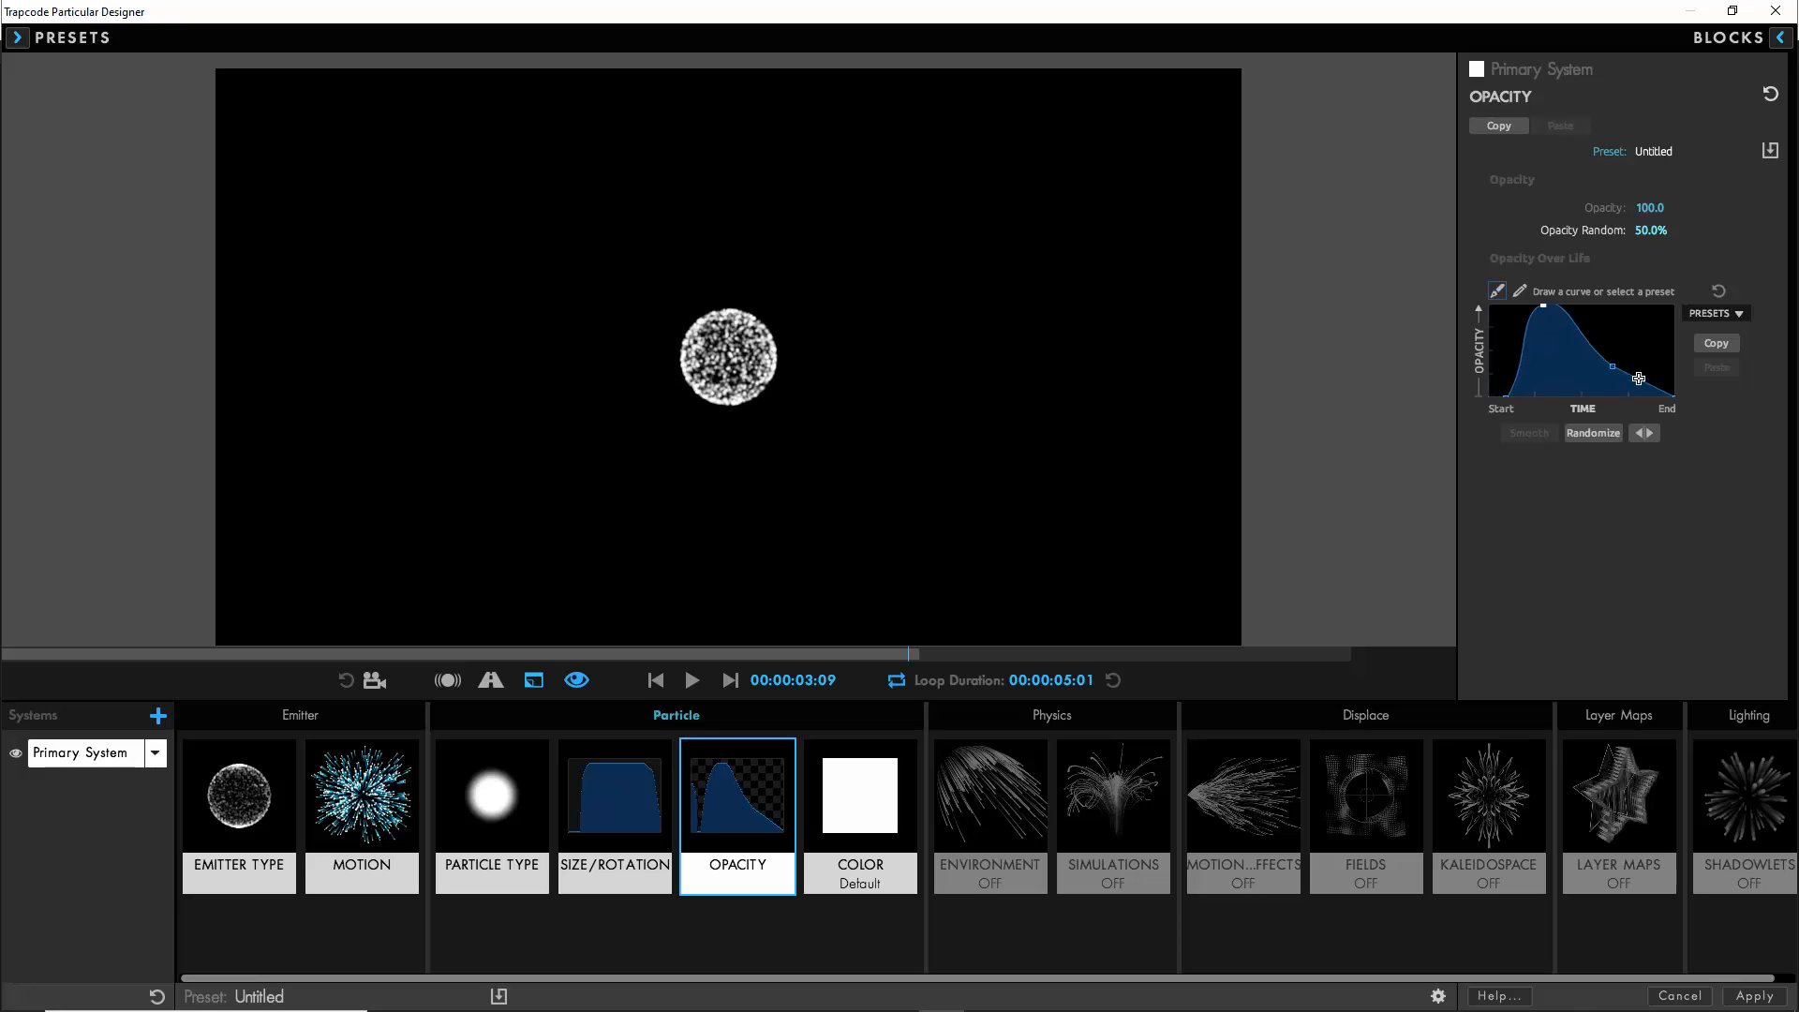
{"action": "mouse_move", "coordinate": [1612, 365]}
{"action": "left_mouse_down"}
{"action": "mouse_move", "coordinate": [1605, 302]}
{"action": "mouse_move", "coordinate": [1641, 384]}
{"action": "left_mouse_up"}
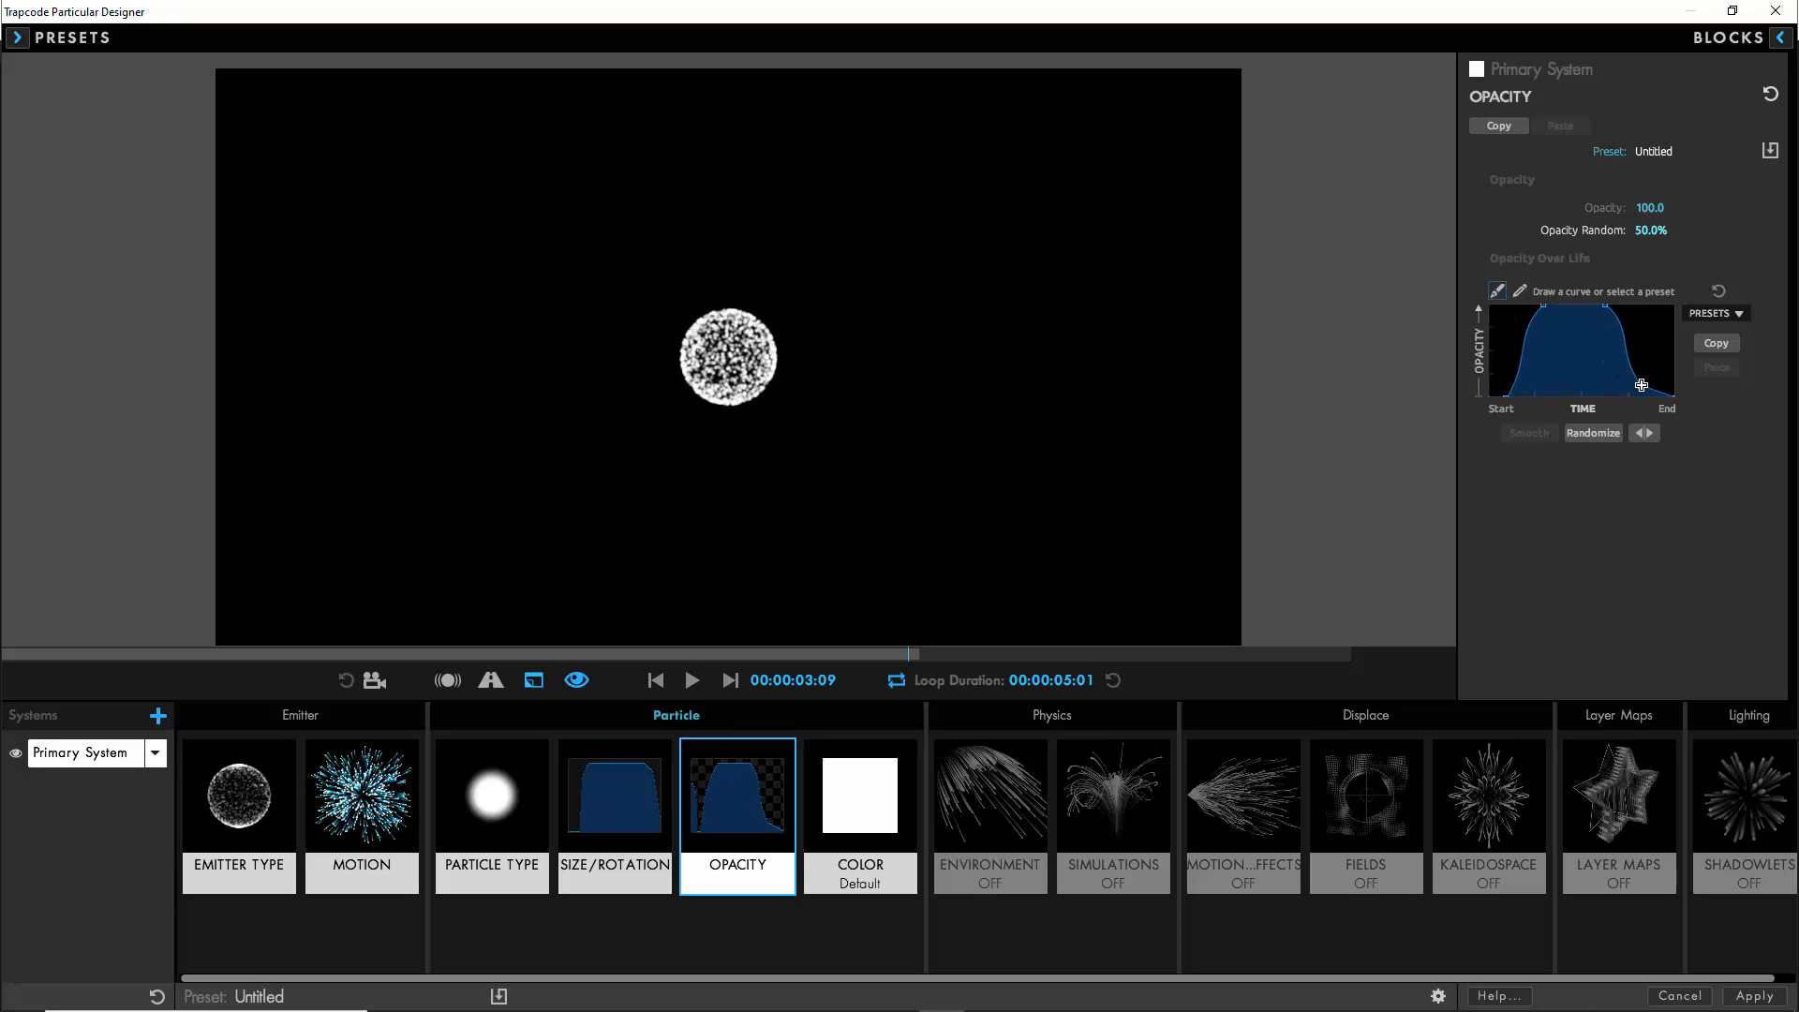
- Set the particle color to Over Life using the white-to-black gradient preset
{"action": "left_click", "coordinate": [900, 787]}
{"action": "left_click", "coordinate": [1664, 209]}
{"action": "left_click", "coordinate": [1662, 370]}
{"action": "left_click", "coordinate": [1714, 337]}
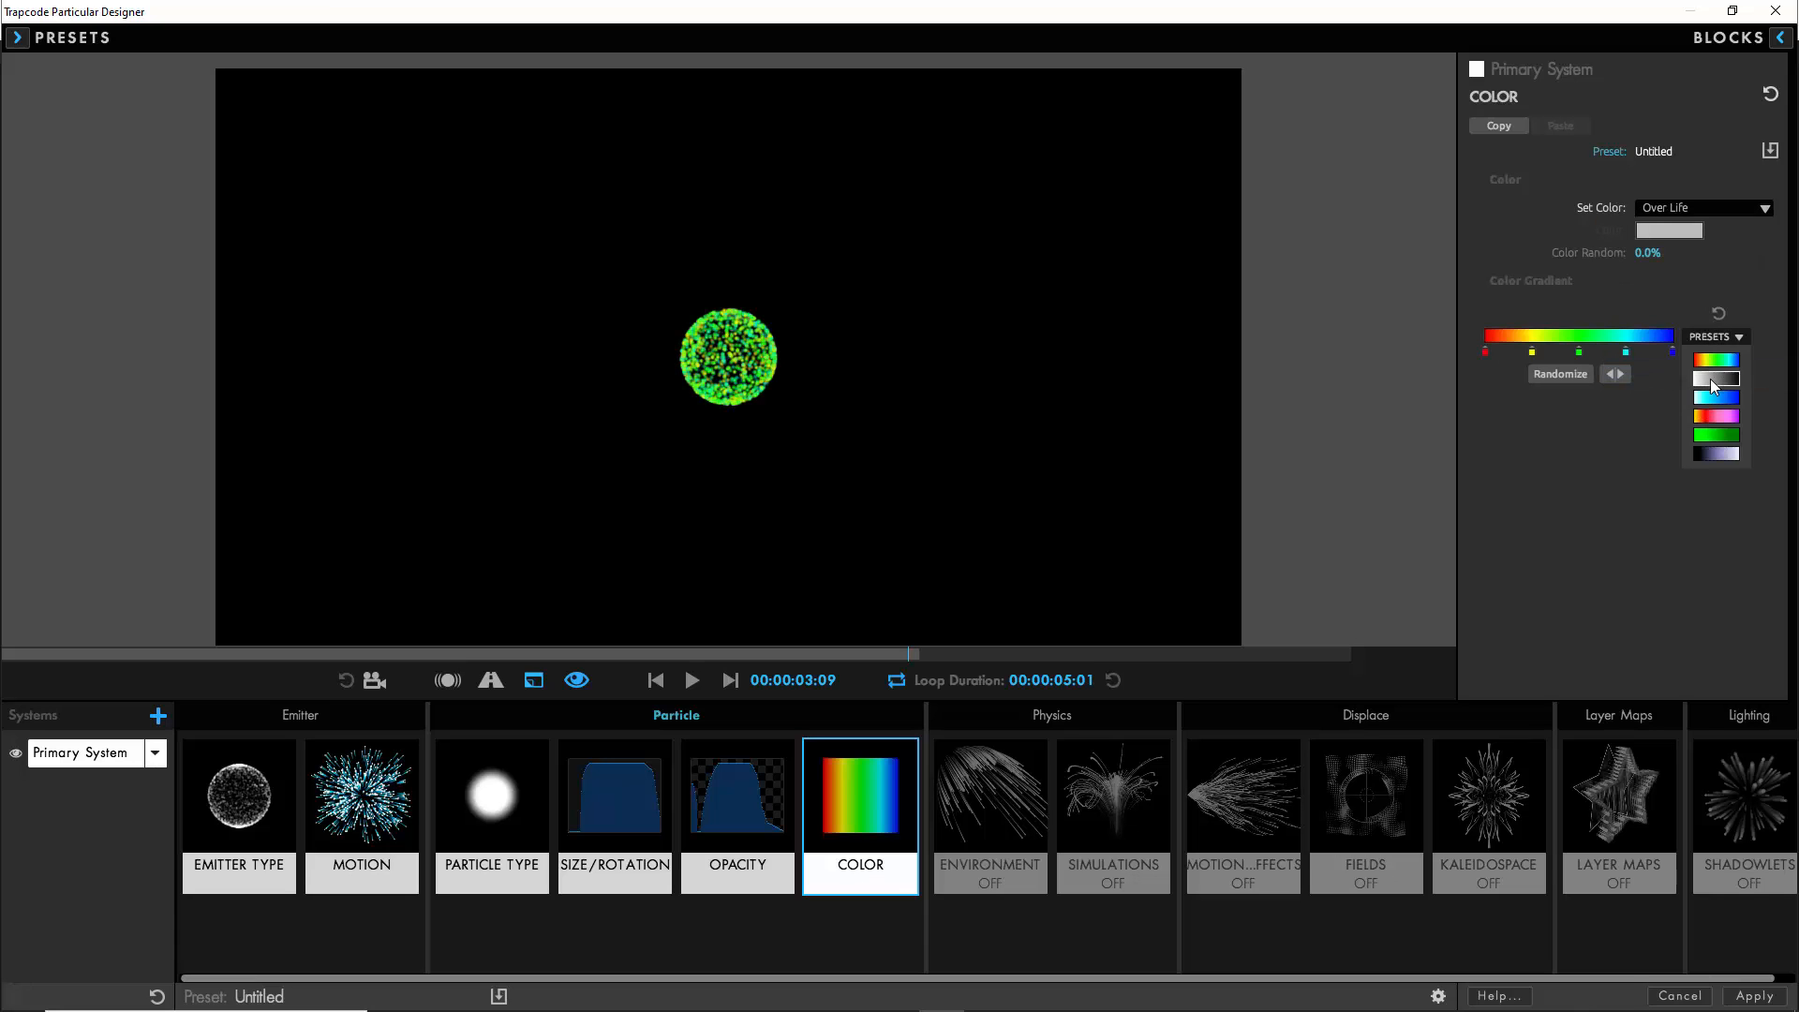
{"action": "left_click", "coordinate": [1713, 379]}
- Set the gradient's start color to light grey, RGB 143, 145, 148
{"action": "double_click", "coordinate": [1485, 351]}
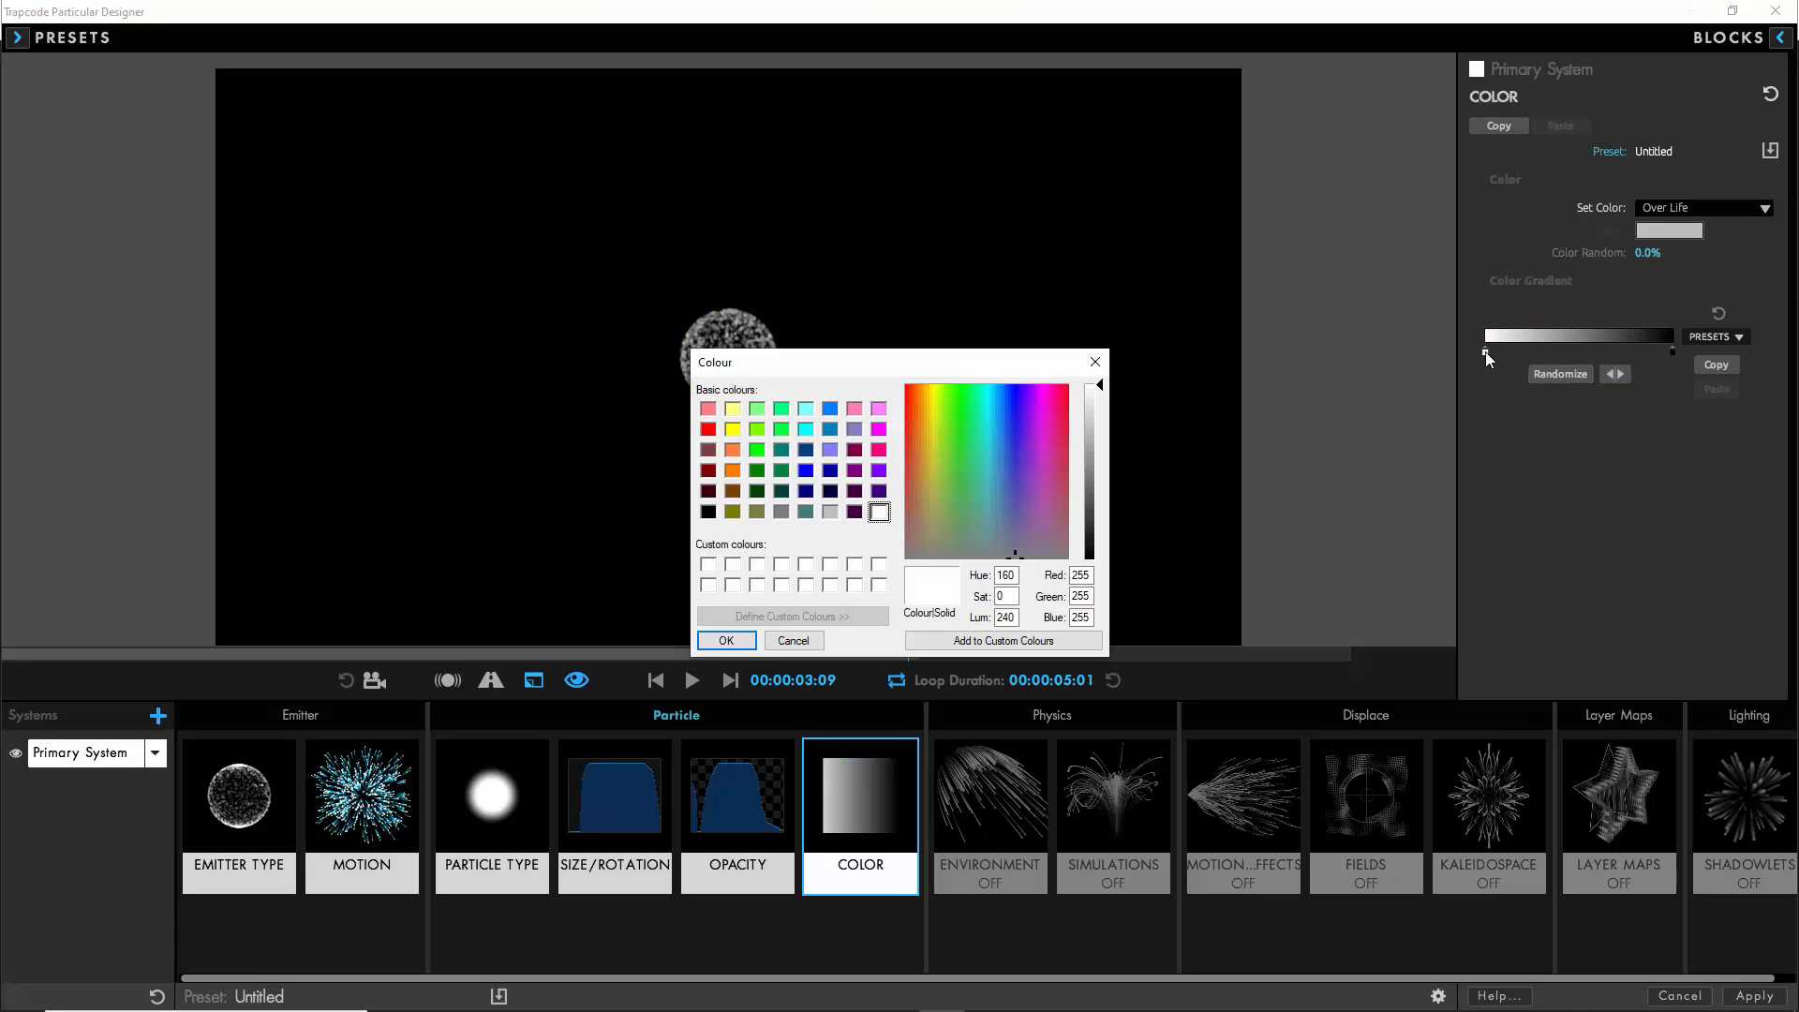
{"action": "left_click_drag", "start_coordinate": [1090, 576], "coordinate": [1068, 616]}
{"action": "type", "text": "1431451"}
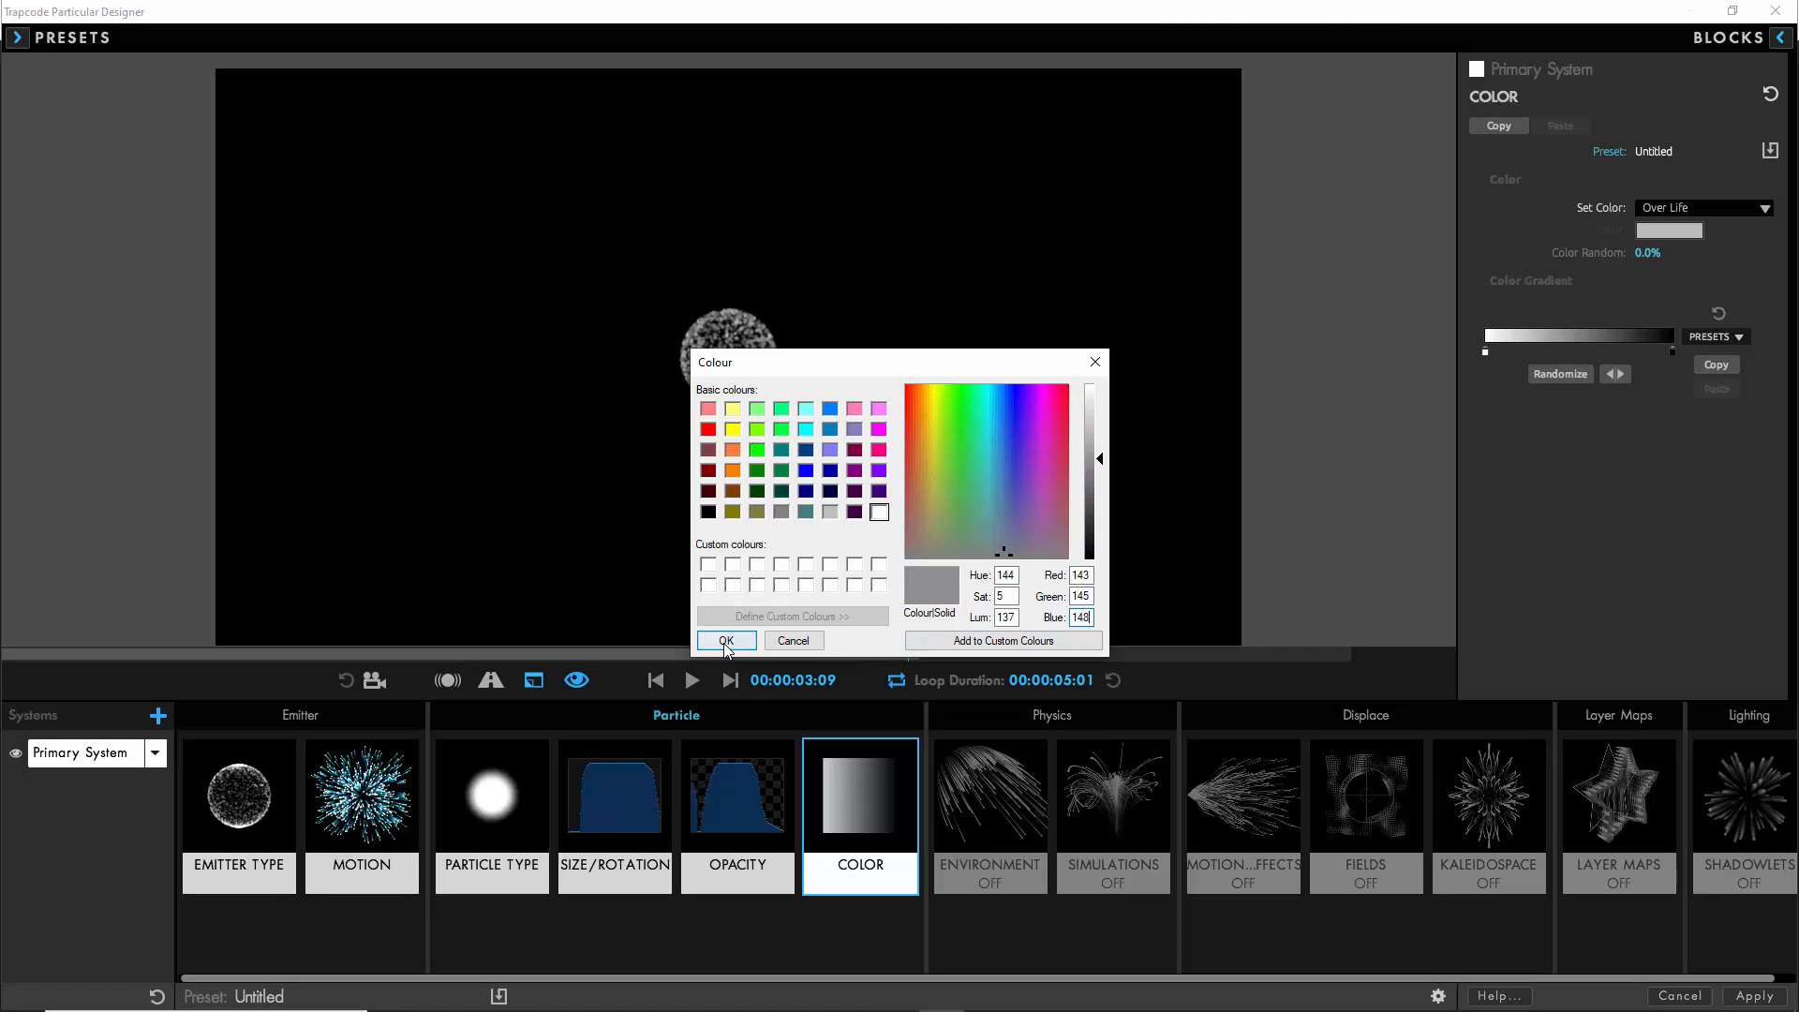
{"action": "left_click", "coordinate": [727, 640]}
- Set the gradient's end color to dark grey, RGB 85, 87, 90
{"action": "double_click", "coordinate": [1673, 351]}
{"action": "left_click_drag", "start_coordinate": [1084, 578], "coordinate": [1057, 618]}
{"action": "type", "text": "858585"}
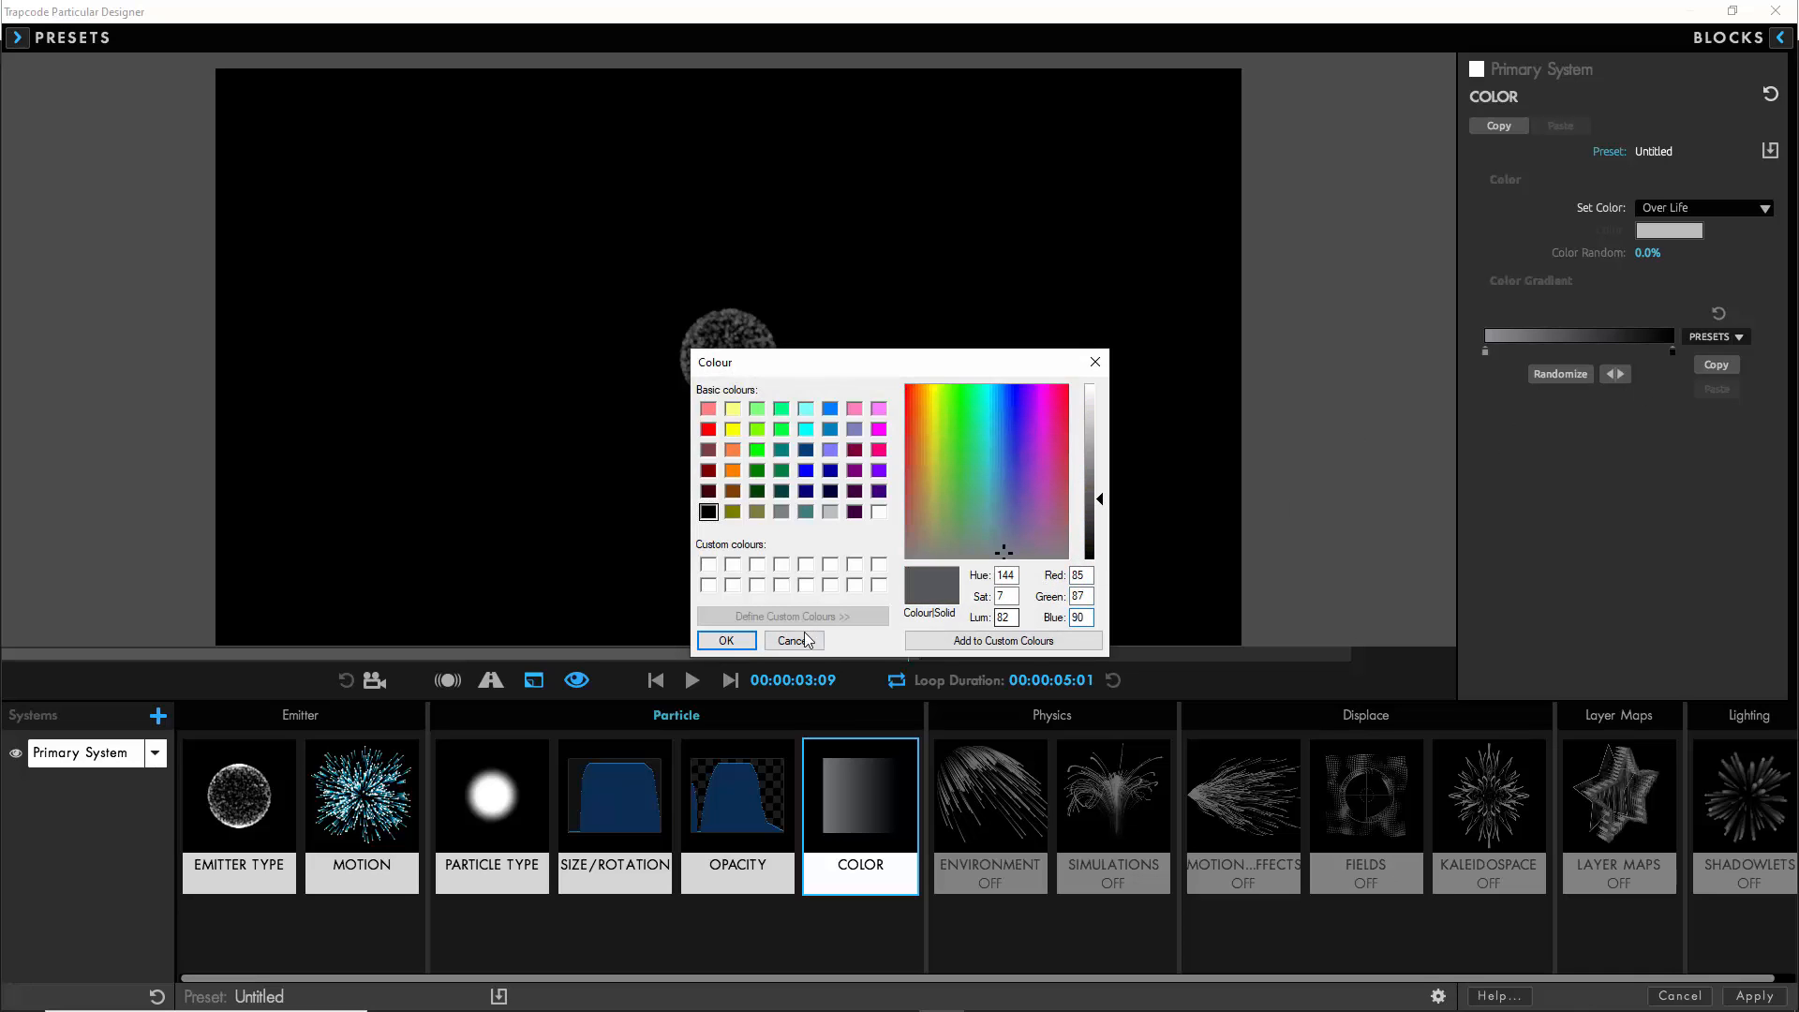
{"action": "left_click", "coordinate": [726, 640]}
- Enable fluid motion for the particles with buoyancy -0.5, random swirl XYZ 5 and swirl scale 50
{"action": "left_click", "coordinate": [1111, 805]}
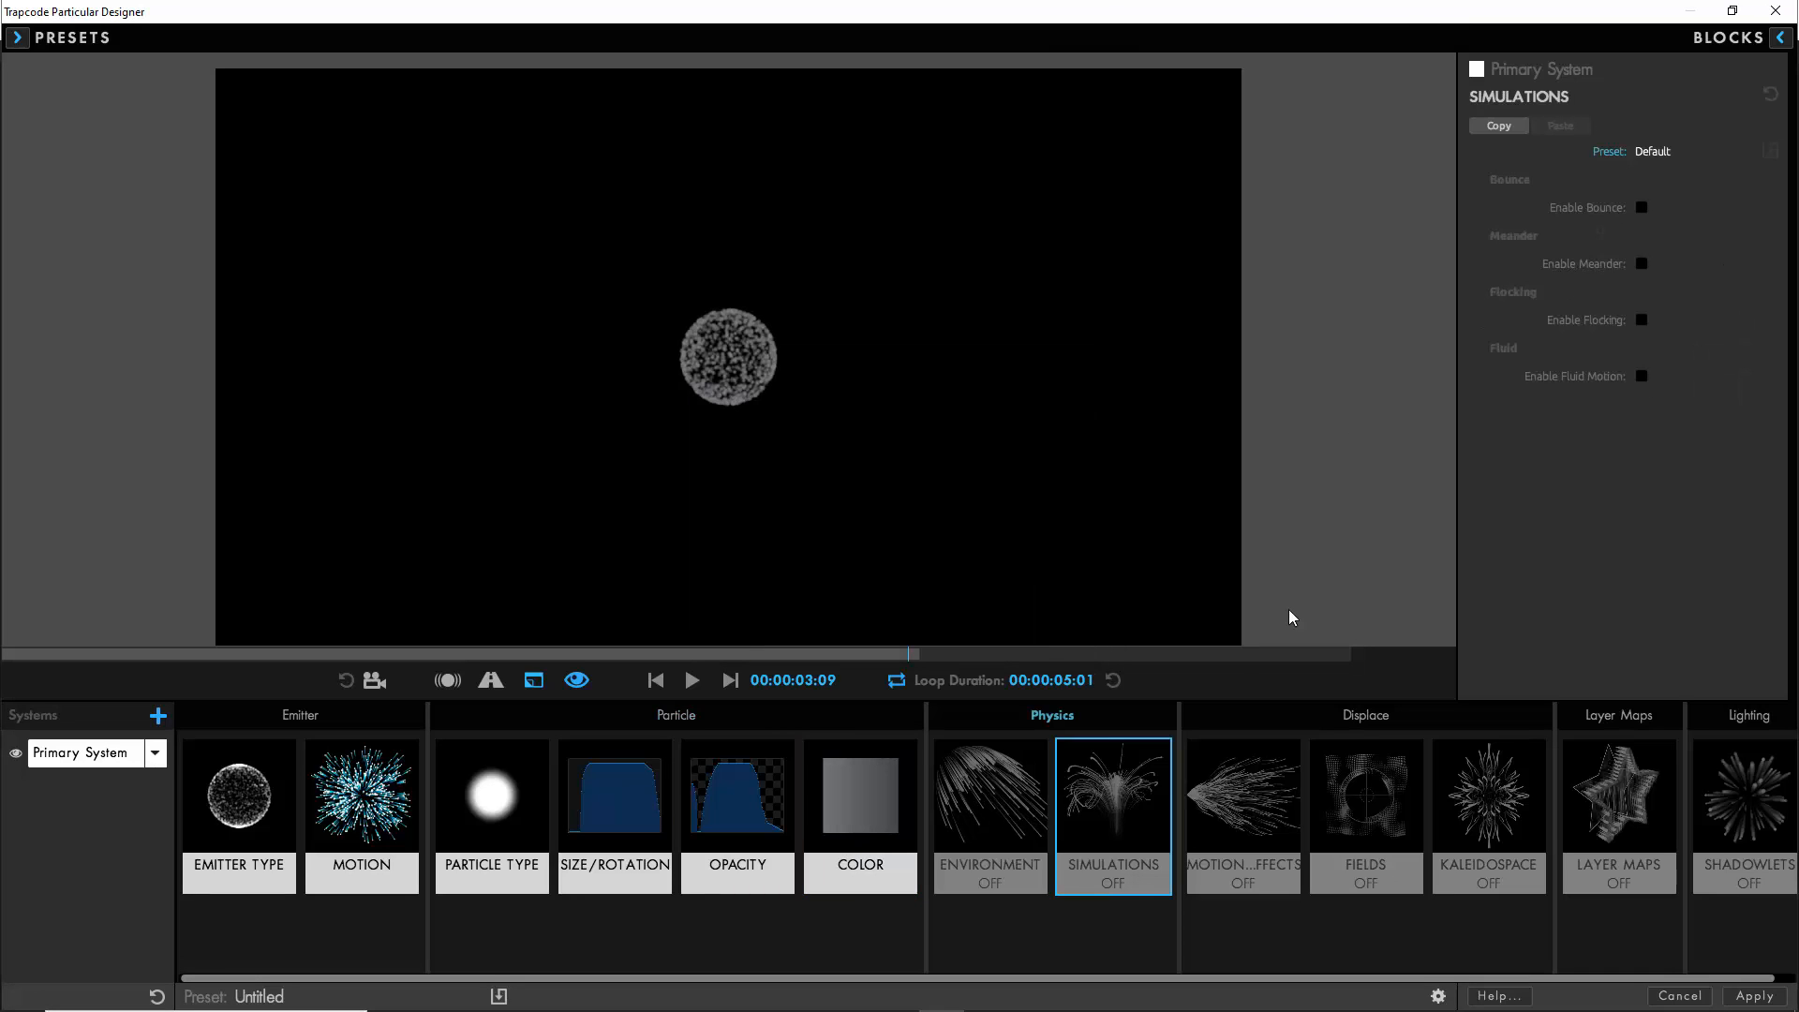
{"action": "left_click", "coordinate": [1642, 376]}
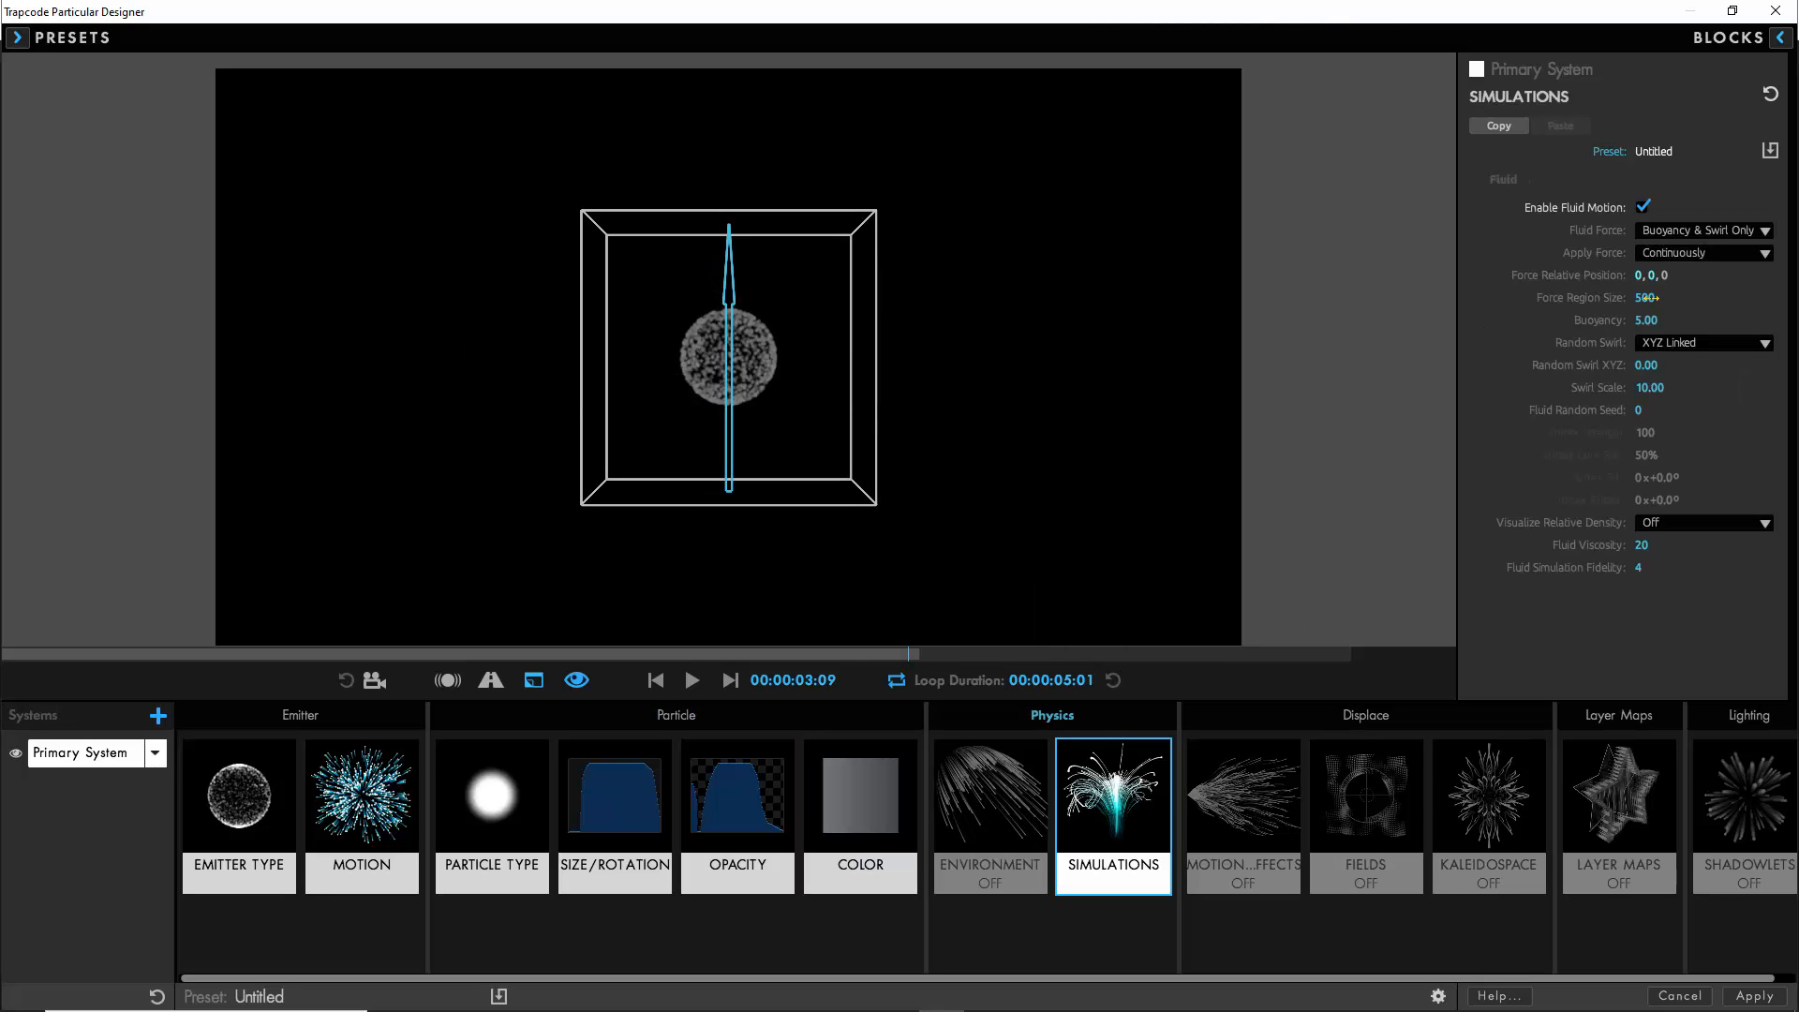
{"action": "left_click", "coordinate": [1646, 320]}
{"action": "type", "text": "-0."}
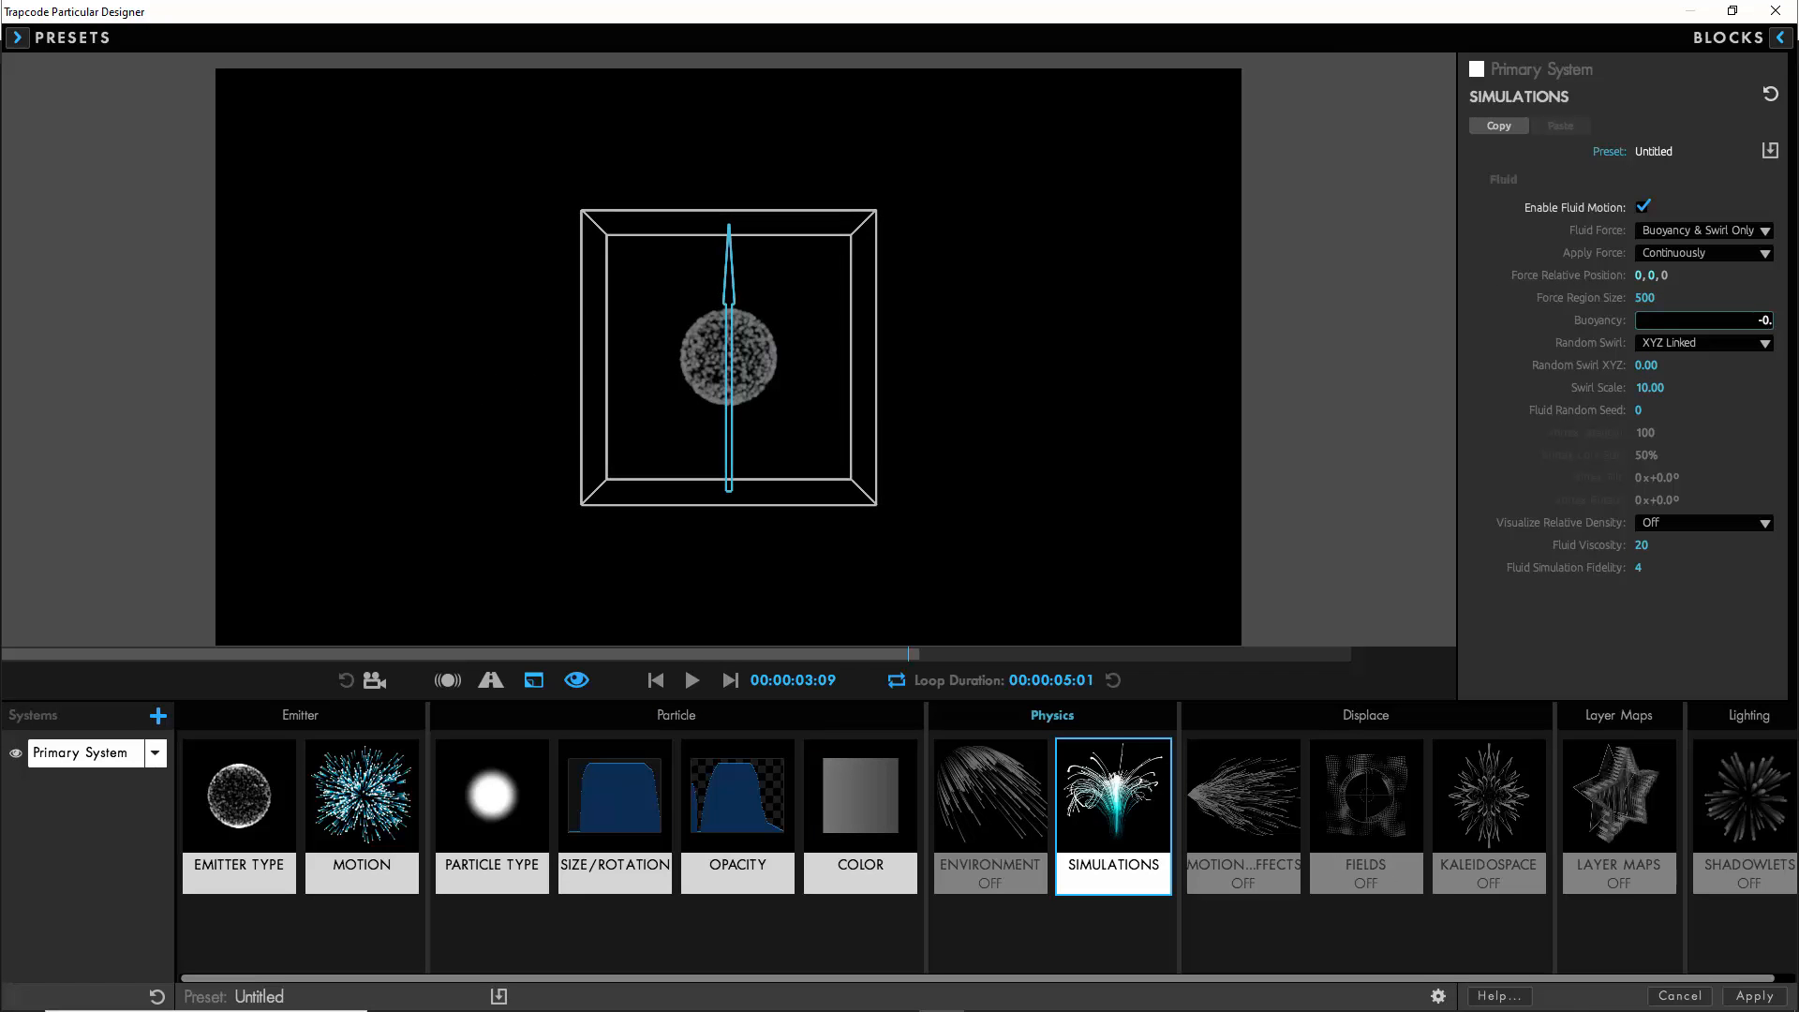
{"action": "type", "text": "5"}
{"action": "left_click", "coordinate": [1648, 365]}
{"action": "type", "text": "5"}
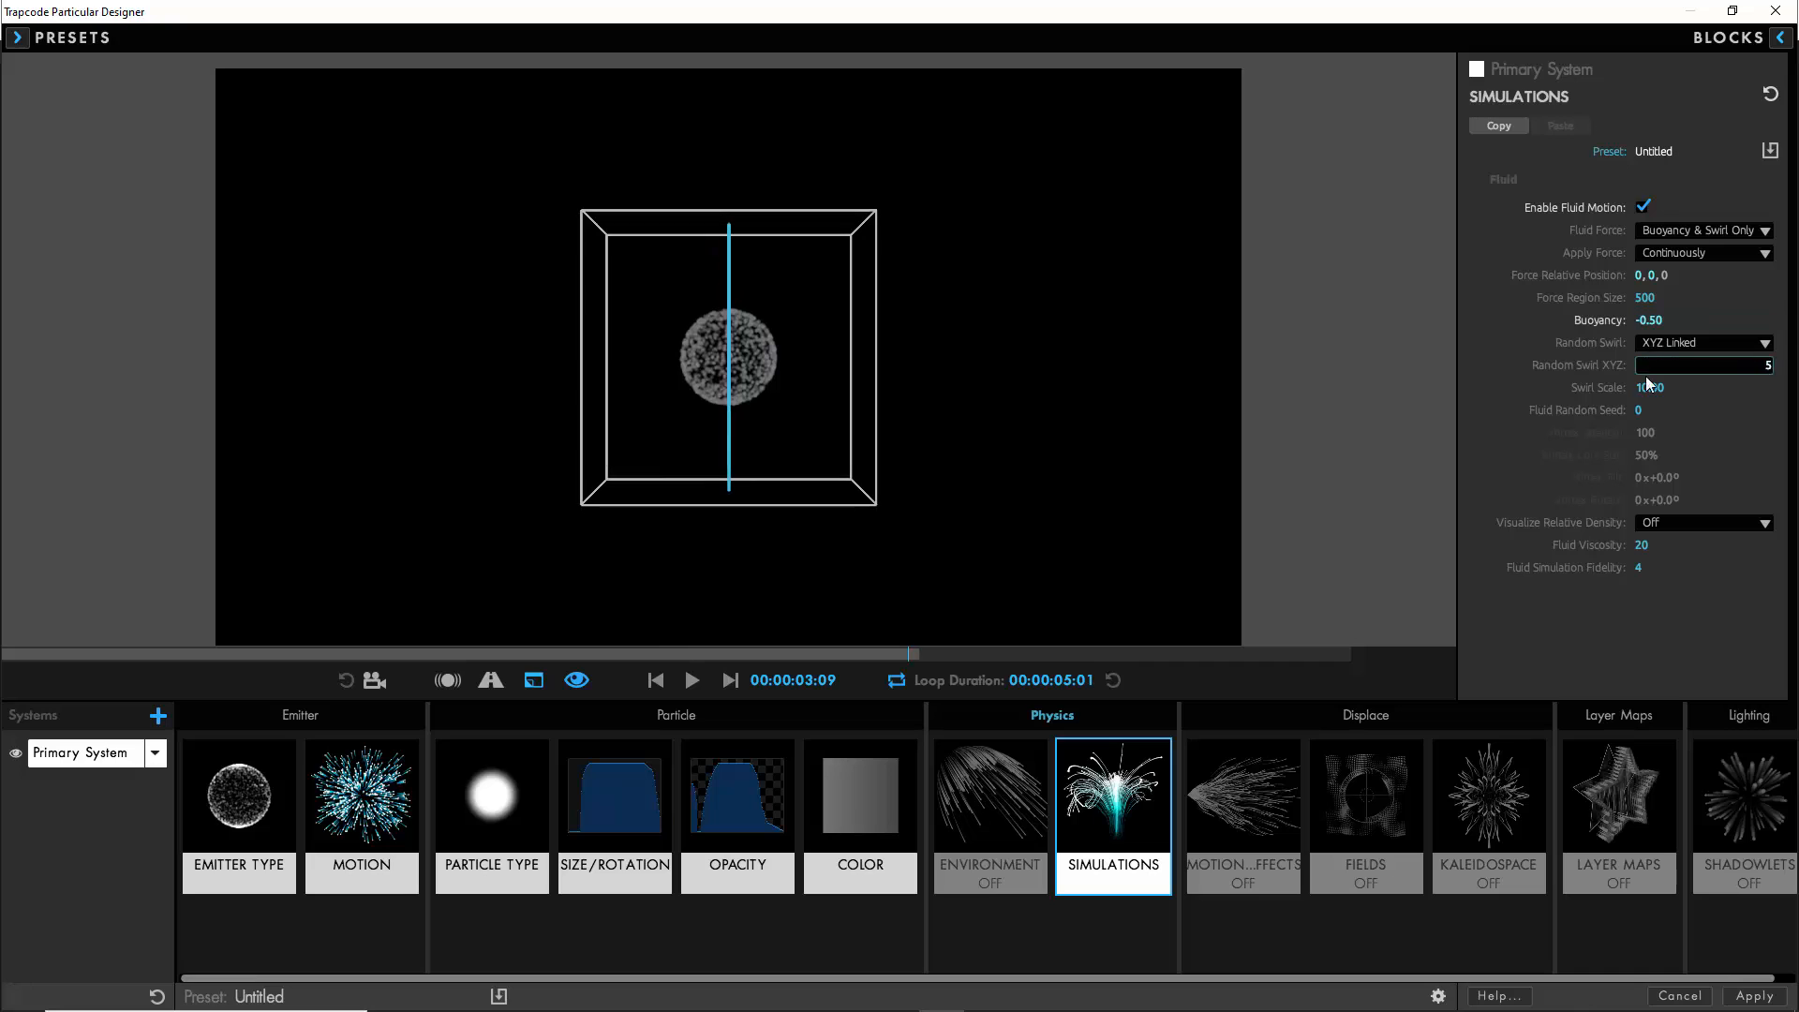
{"action": "left_click", "coordinate": [1647, 388]}
{"action": "type", "text": "50"}
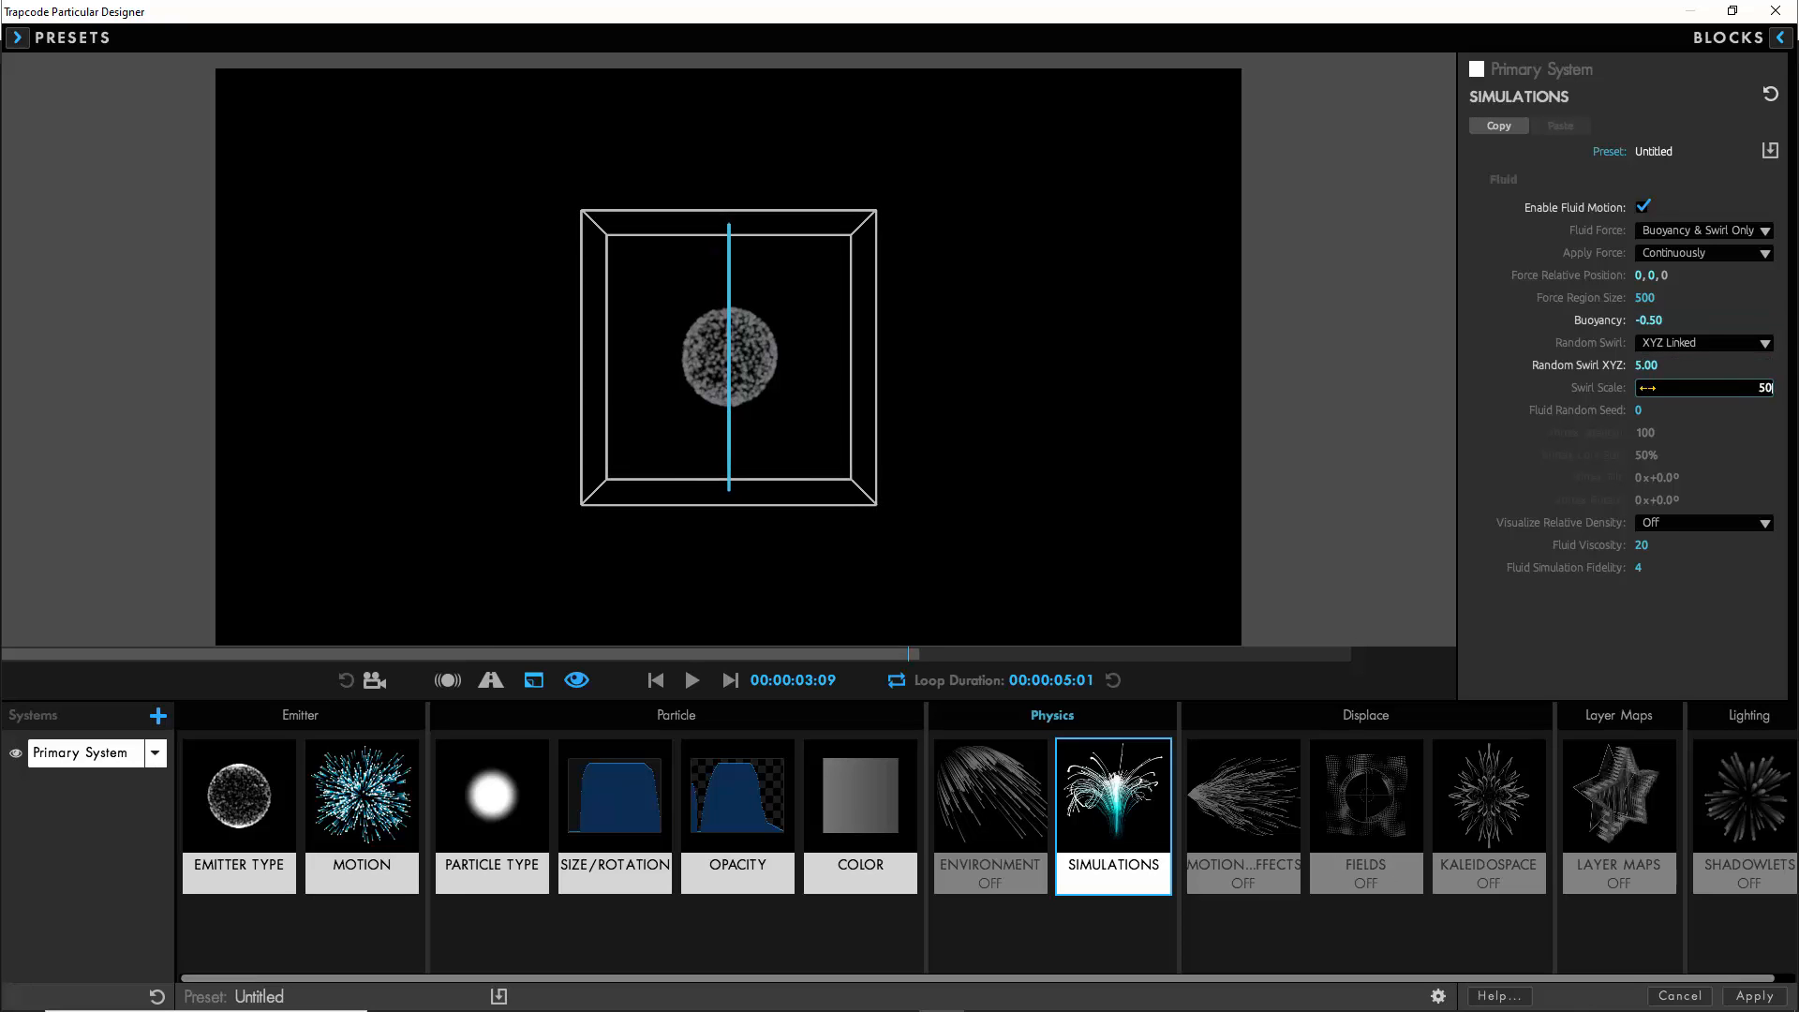
- Visualize the fluid's relative density as Brightness, set viscosity to 50 and simulation fidelity to 6, and preview the result
{"action": "left_click", "coordinate": [1652, 525]}
{"action": "left_click", "coordinate": [1659, 582]}
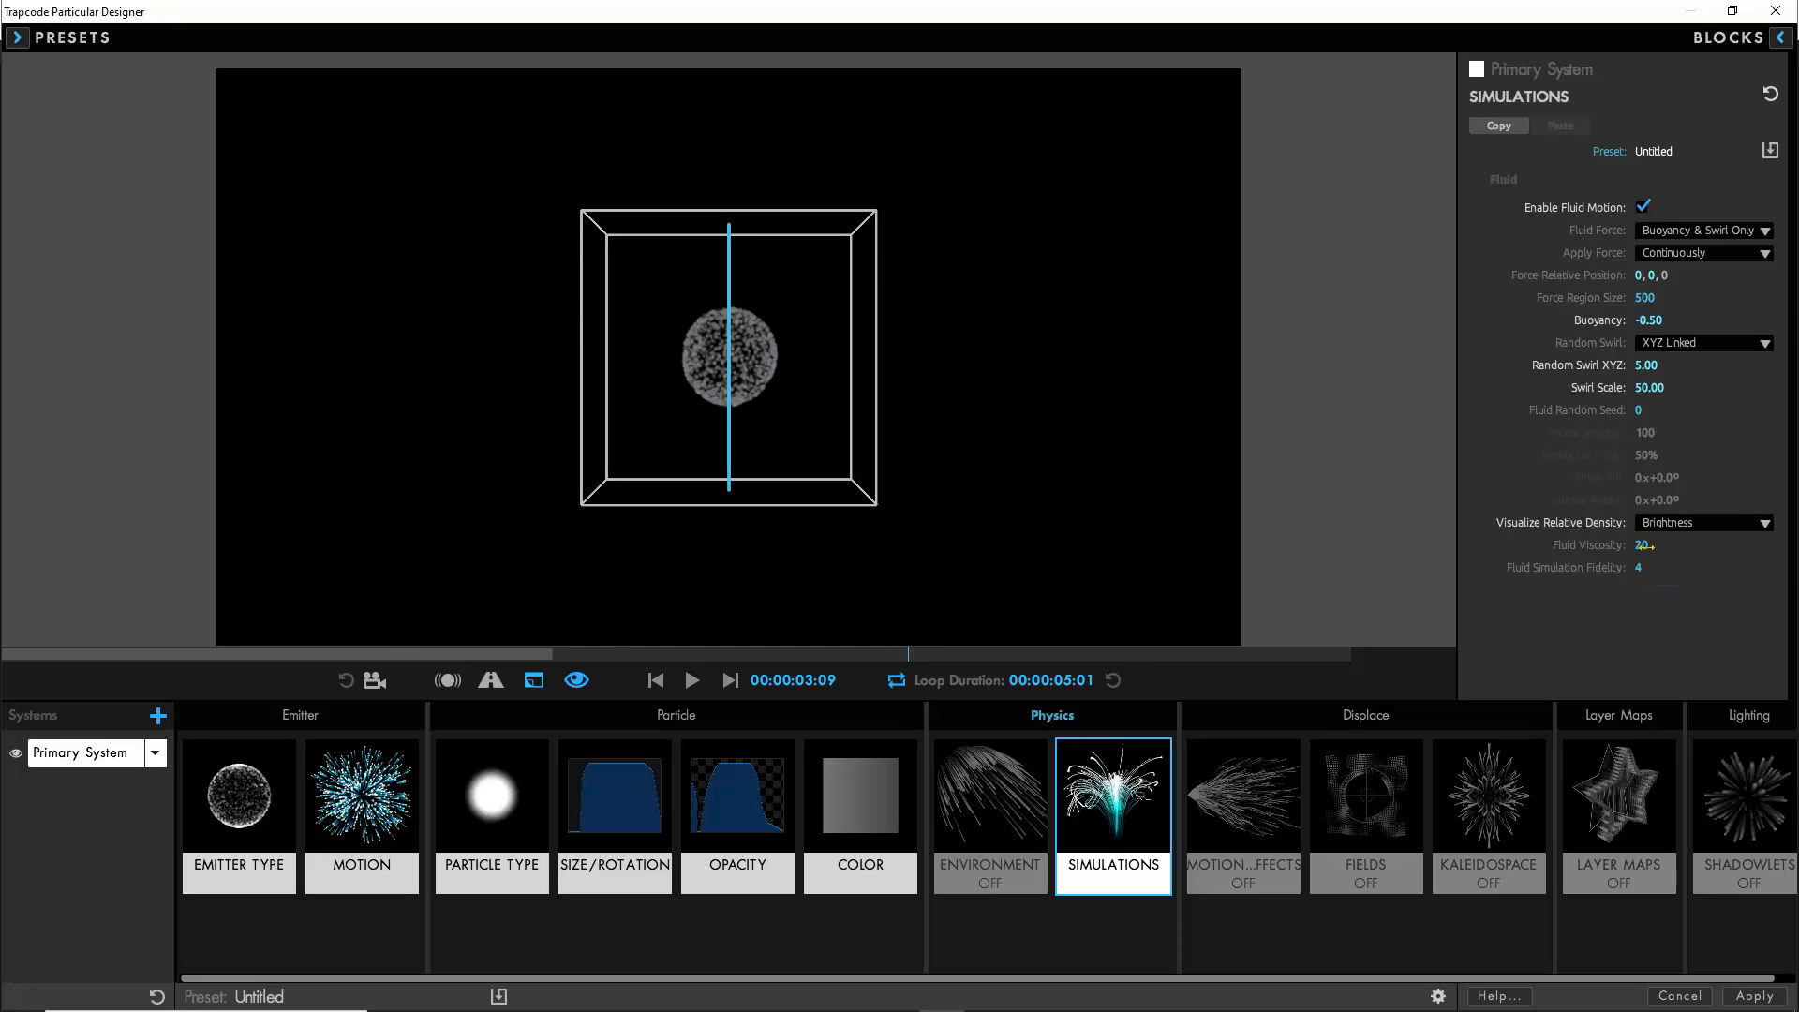
{"action": "left_click", "coordinate": [1640, 544]}
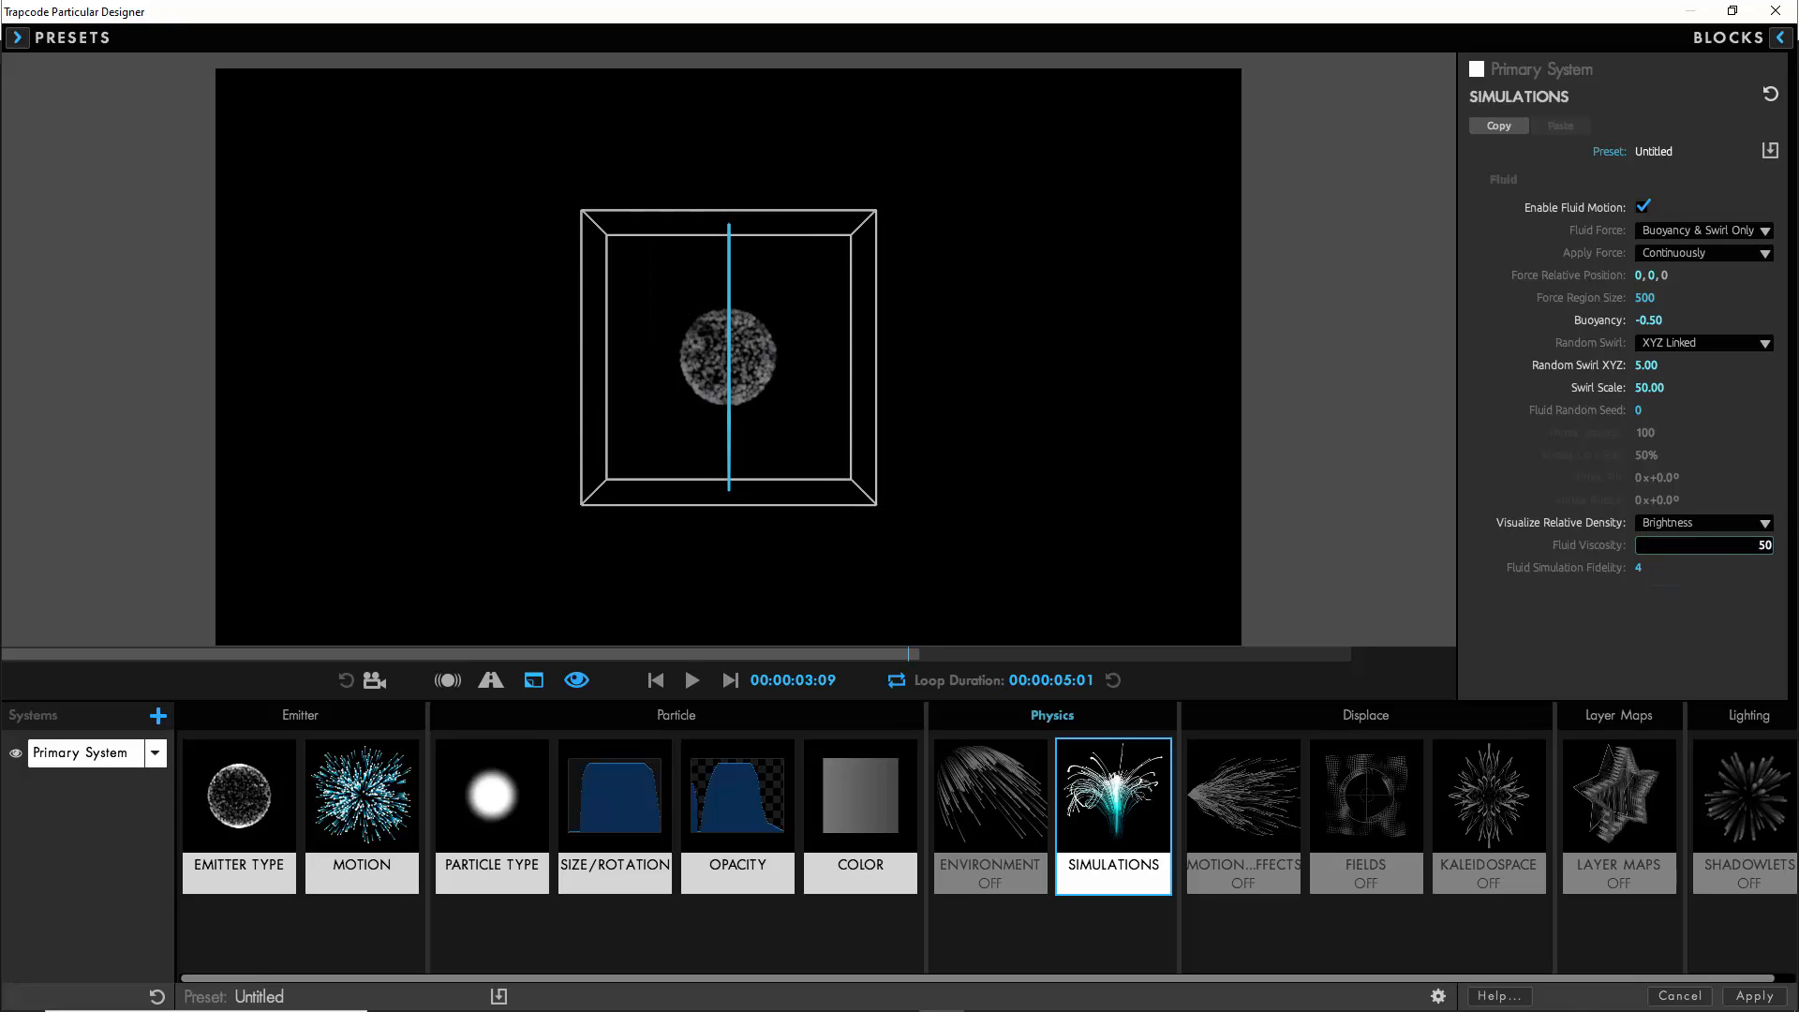
{"action": "type", "text": "50"}
{"action": "key", "text": "Tab"}
{"action": "type", "text": "6"}
{"action": "left_click", "coordinate": [694, 681]}
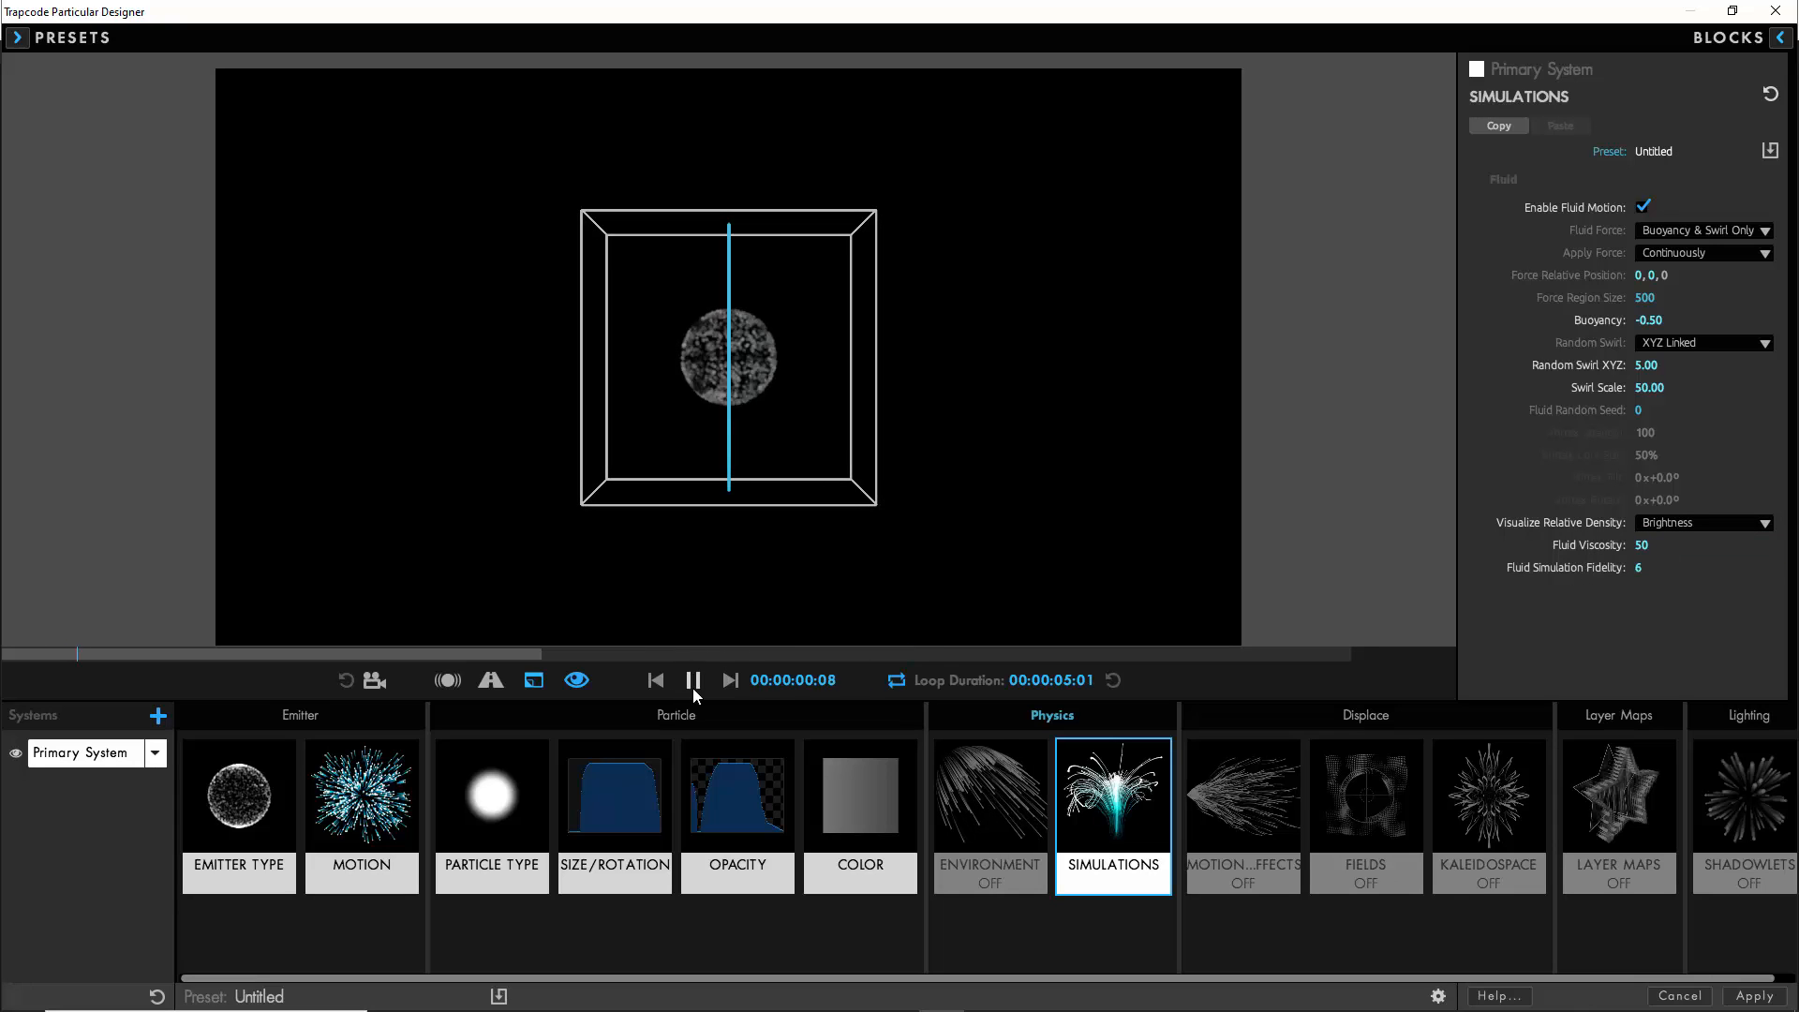
{"action": "left_click", "coordinate": [691, 680]}
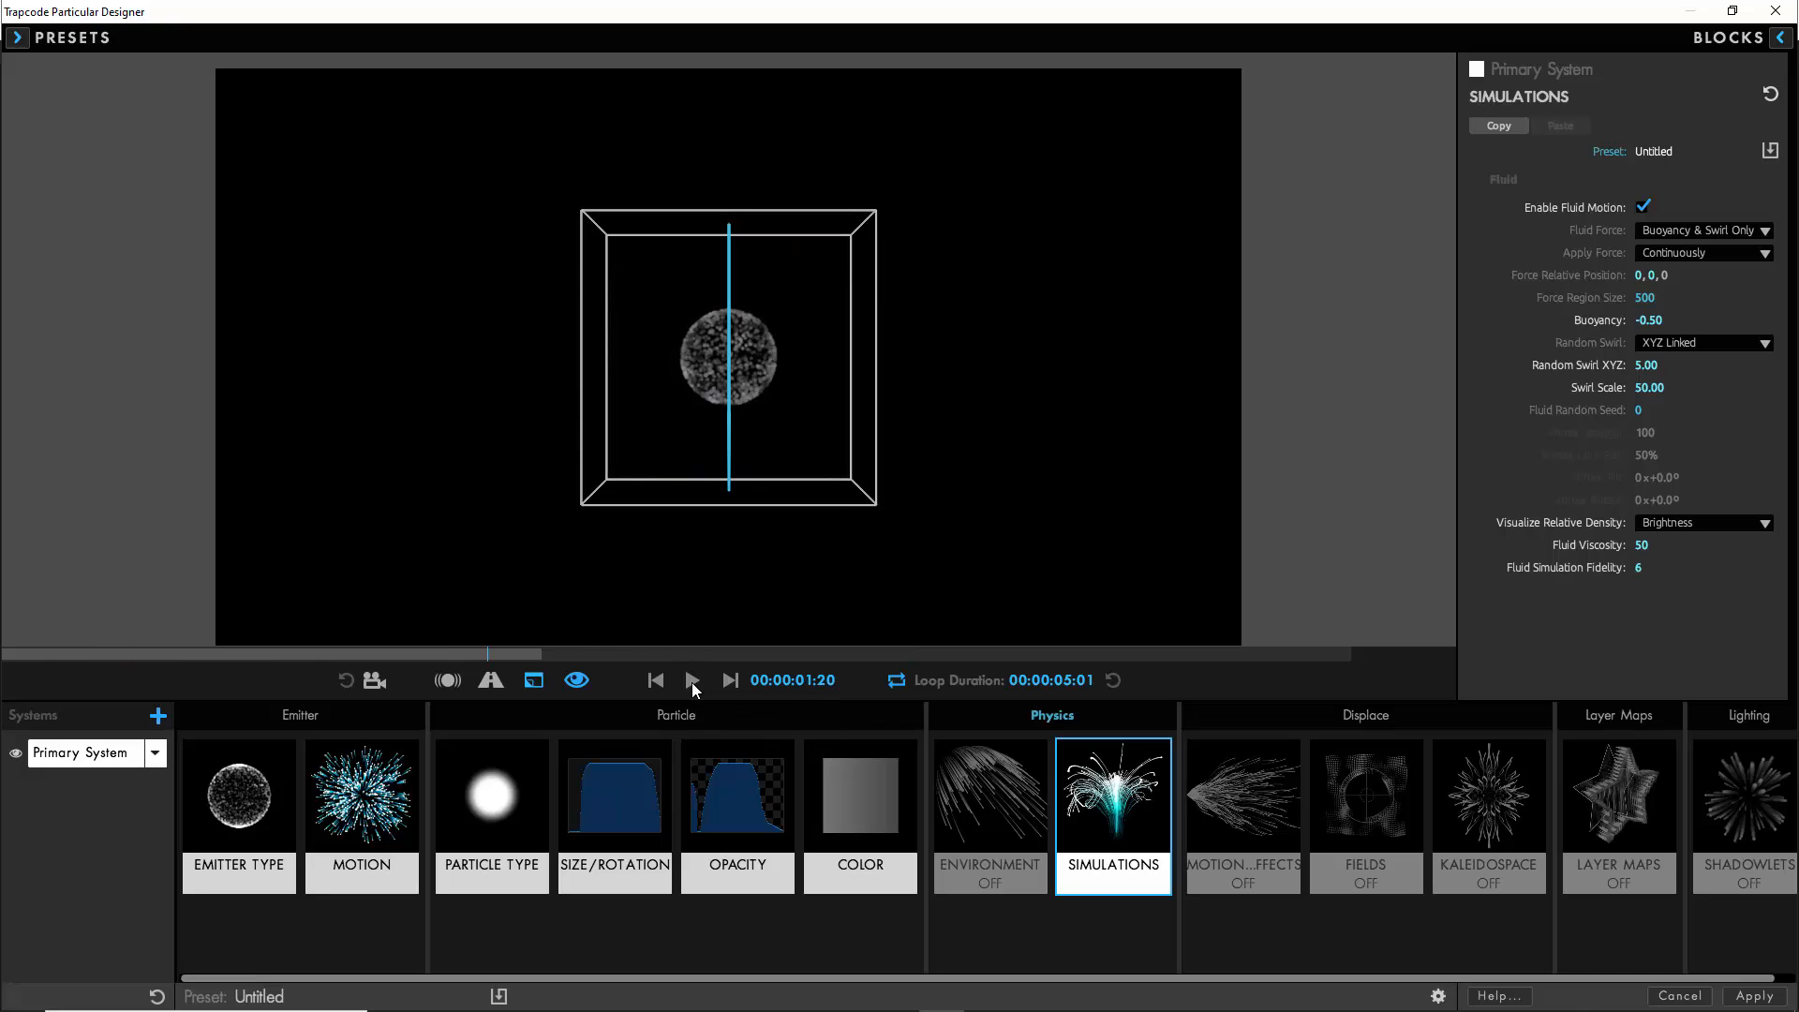
- Raise the emitter's rate to 100000 particles per second and play the preview
{"action": "left_click", "coordinate": [275, 799]}
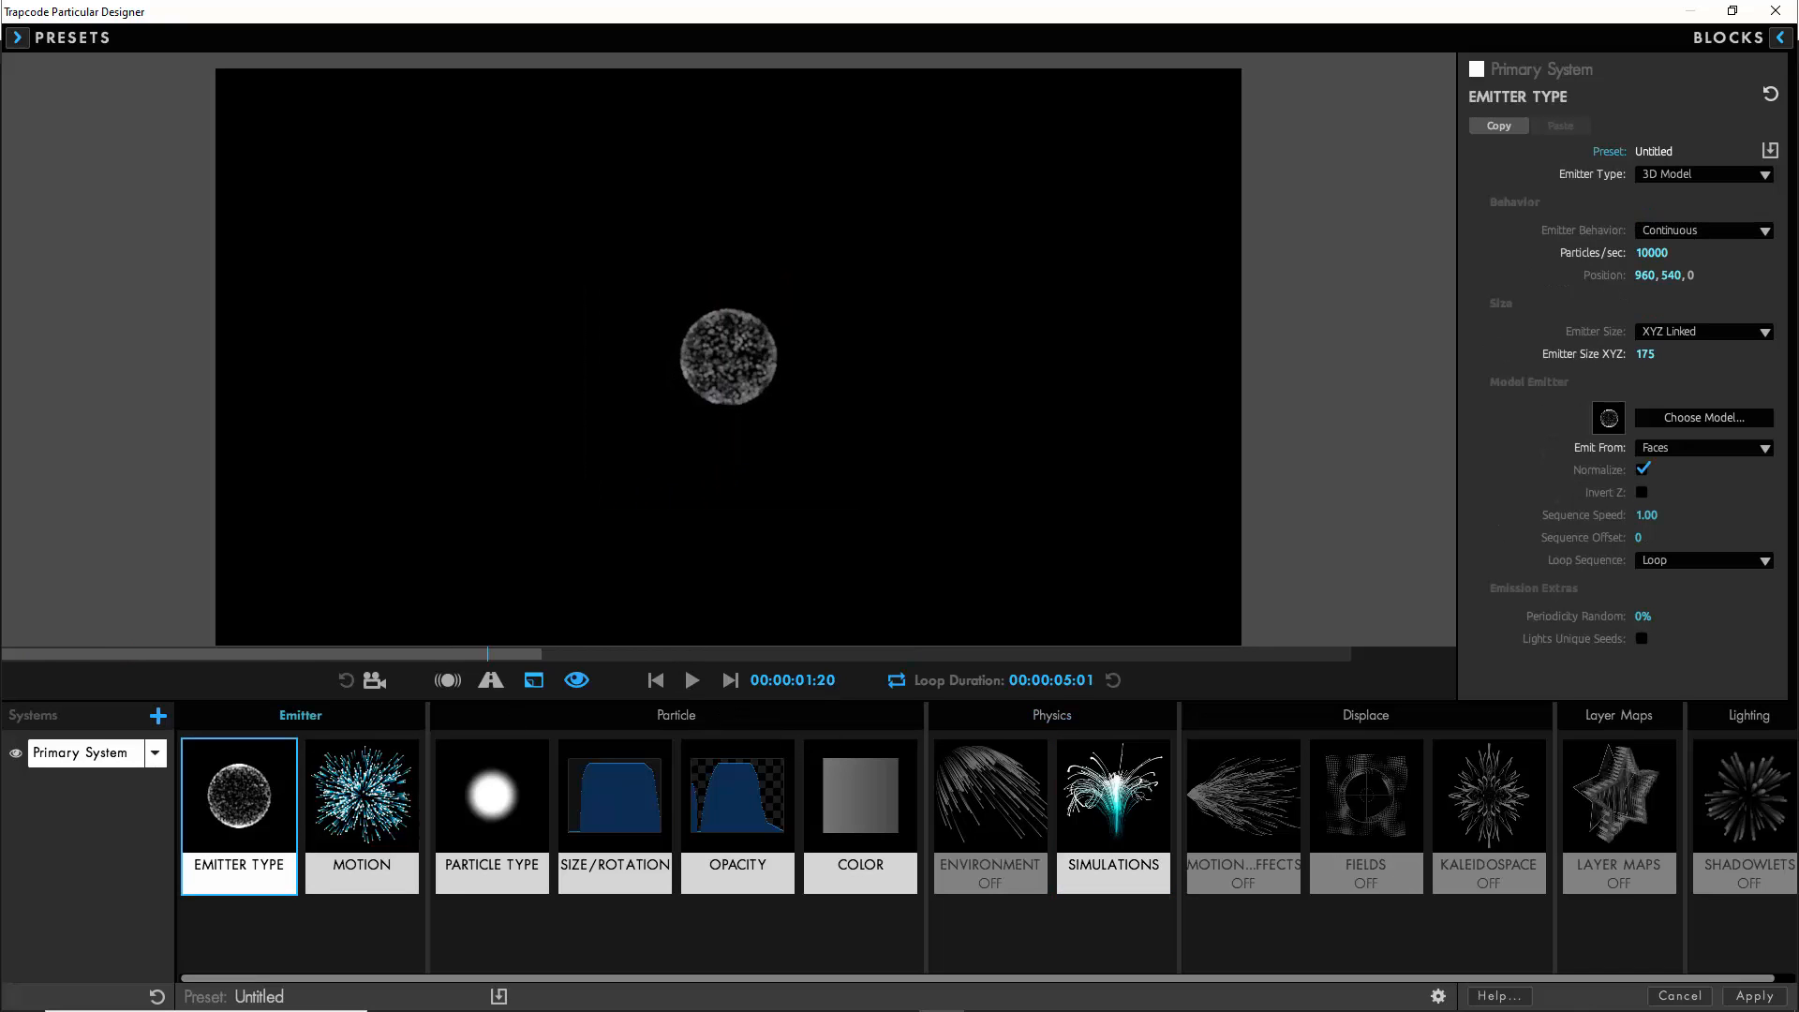
{"action": "left_click", "coordinate": [1652, 253]}
{"action": "key", "text": "Right"}
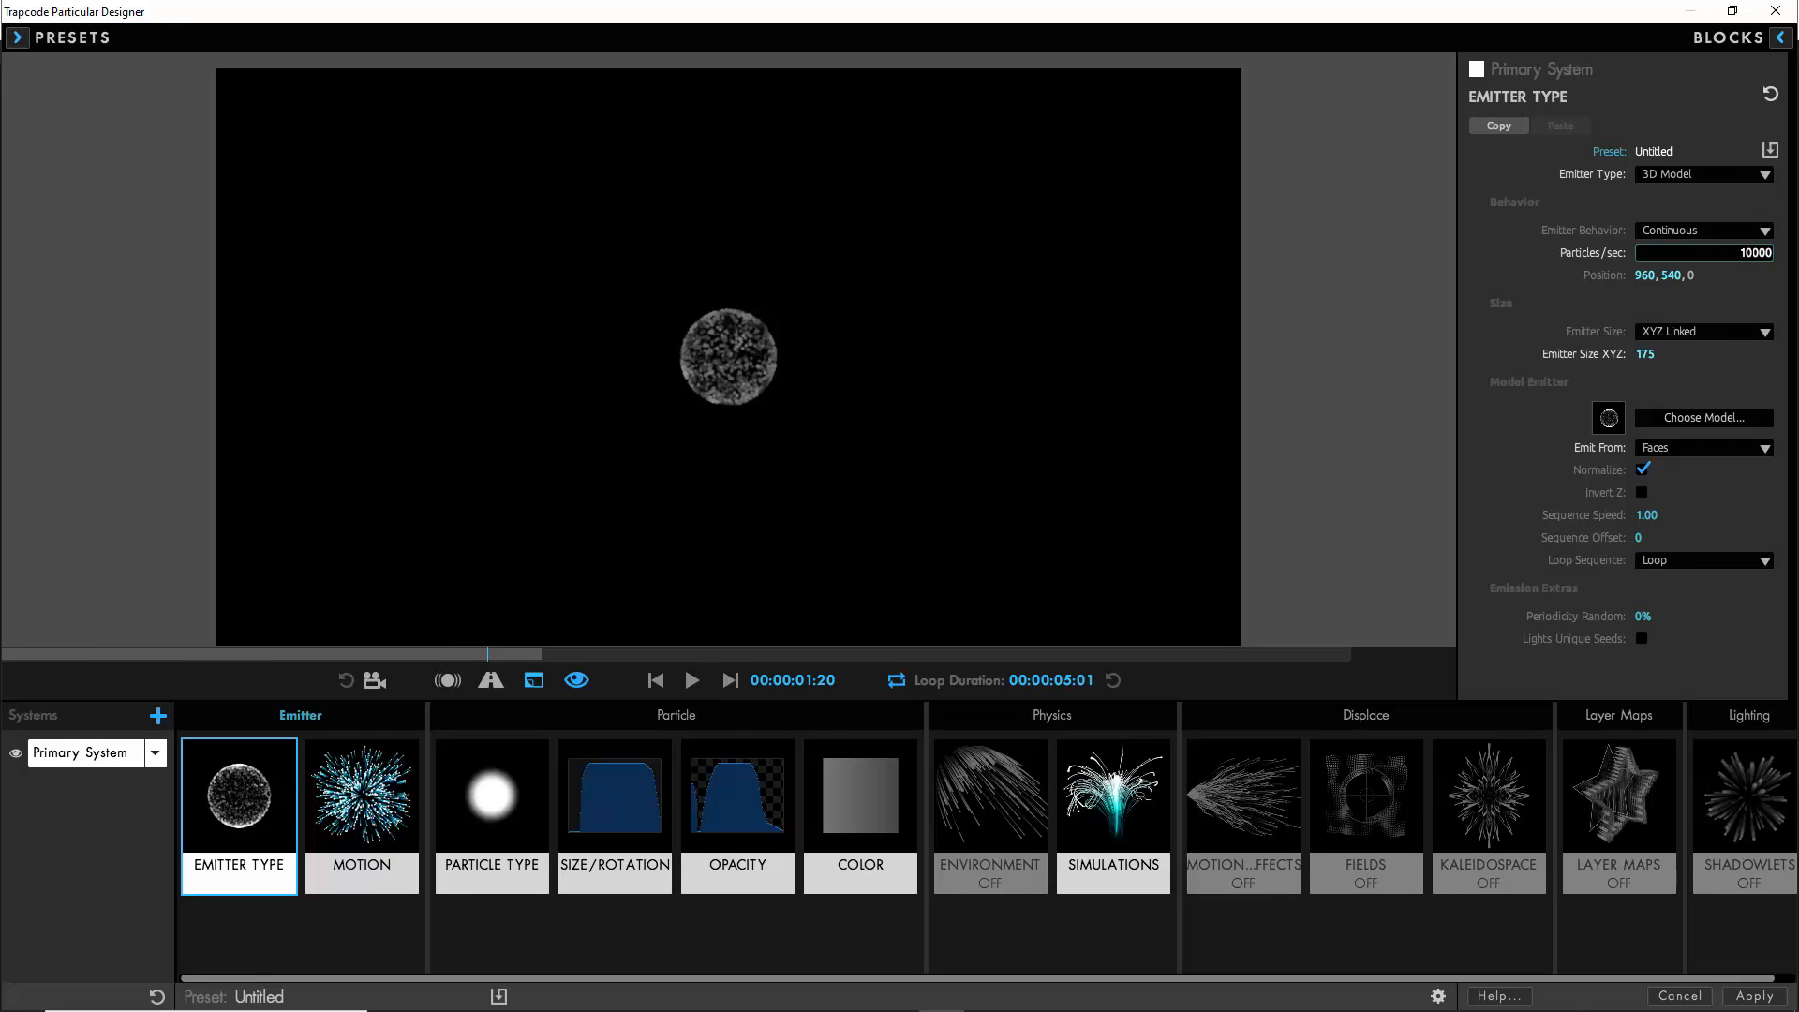
{"action": "type", "text": "0"}
{"action": "key", "text": "Return"}
{"action": "left_click", "coordinate": [693, 681]}
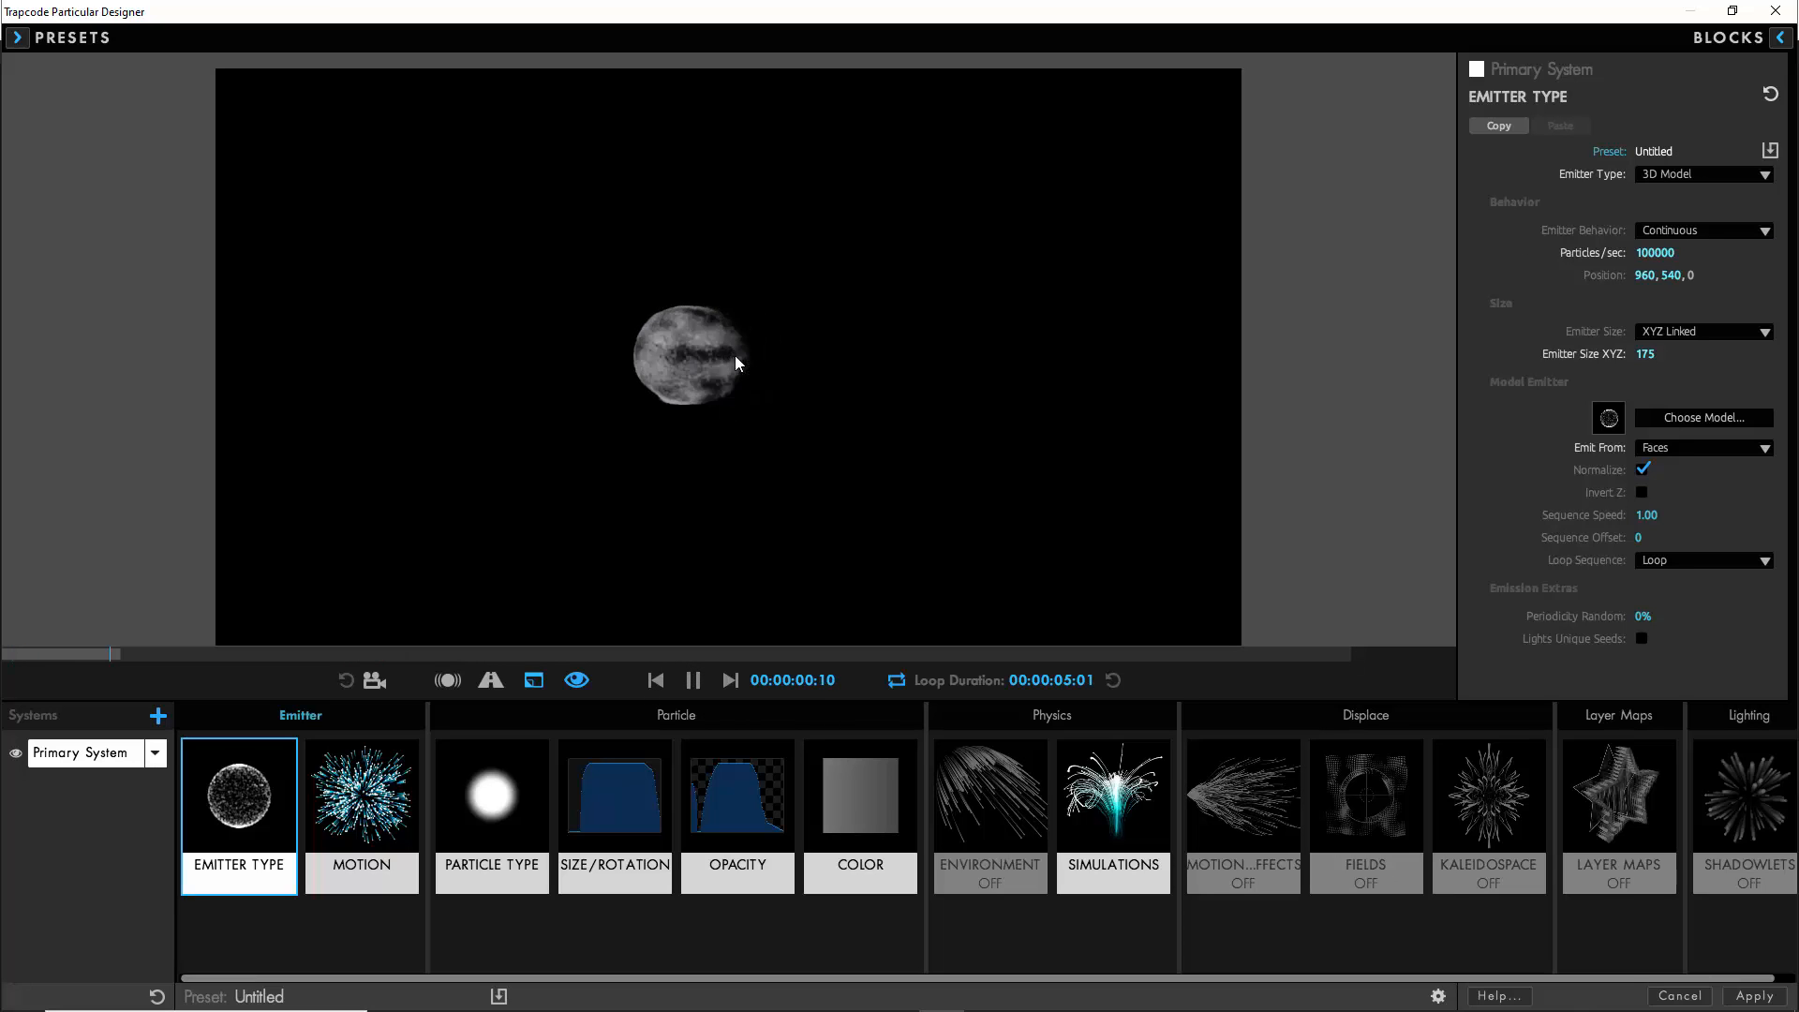
- Preview the fluid ball's motion by moving it and adjusting the camera view
{"action": "left_click_drag", "start_coordinate": [759, 356], "coordinate": [760, 228]}
{"action": "left_click", "coordinate": [374, 681]}
{"action": "key", "text": "c"}
{"action": "key", "text": "c"}
{"action": "left_click", "coordinate": [375, 683]}
- In the turbulence field, set TF Displace XYZ to 50 and Fade-in Time to 0 seconds
{"action": "left_click", "coordinate": [1355, 828]}
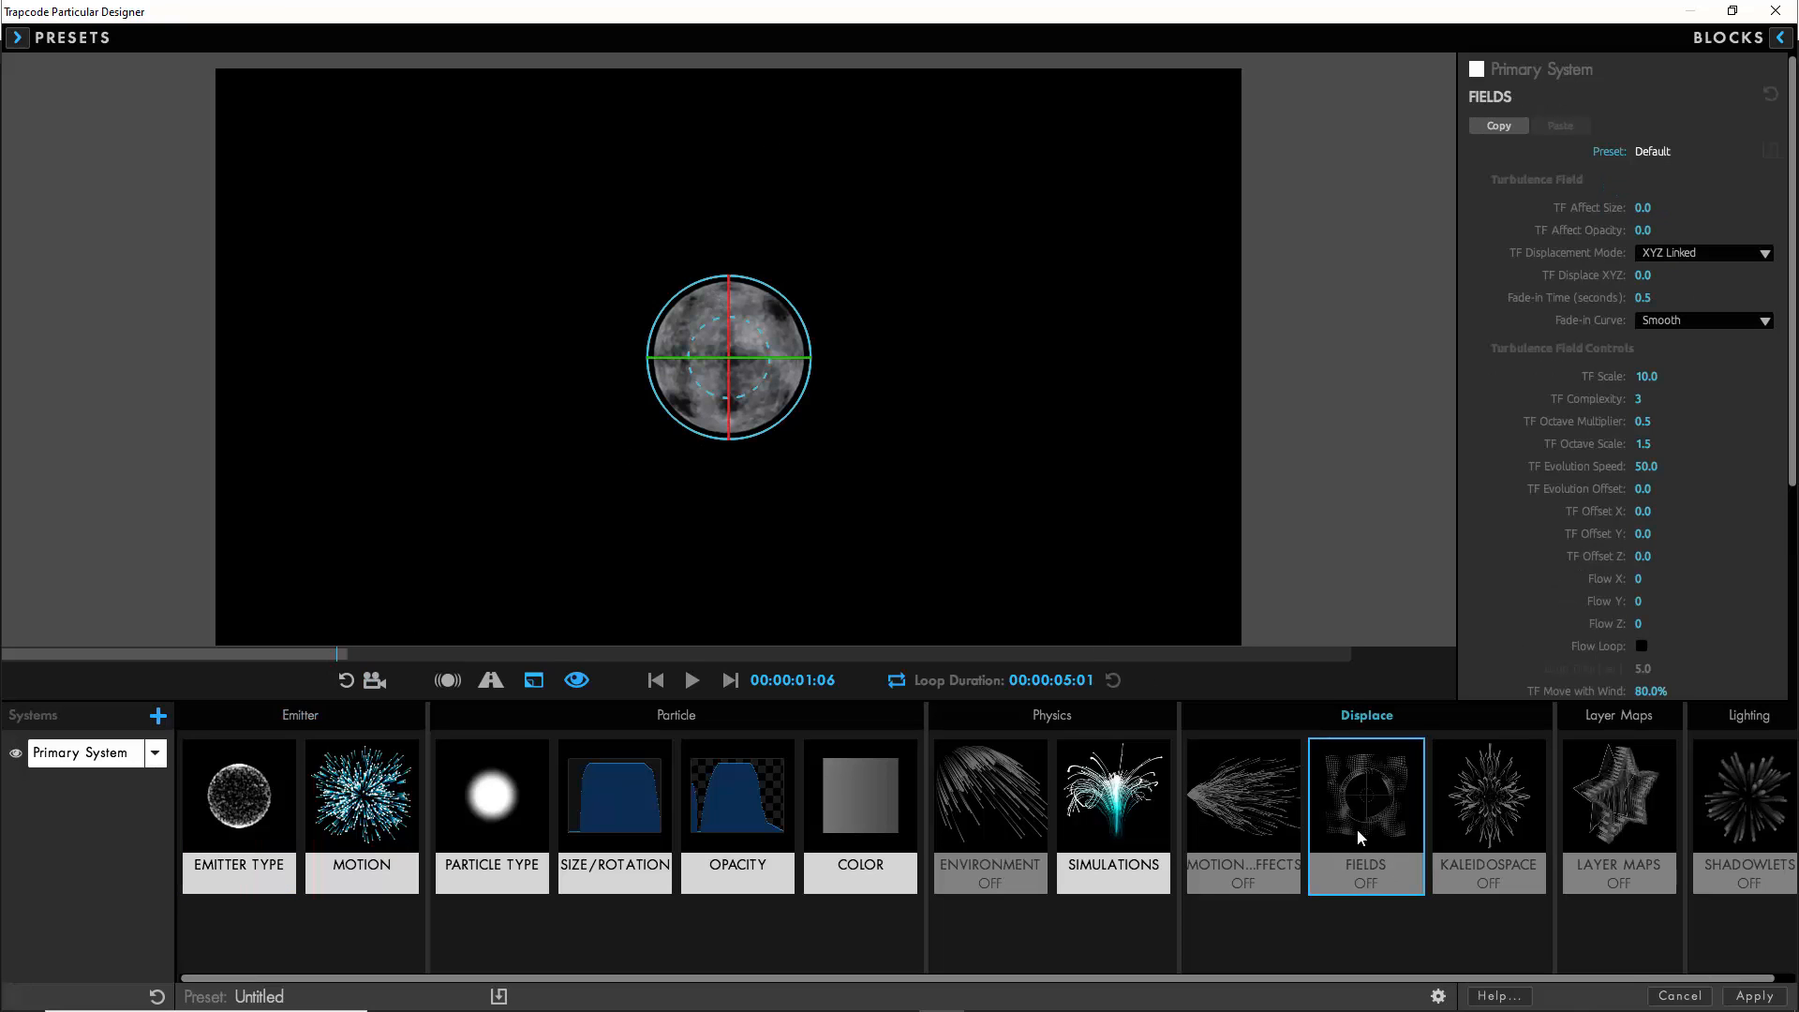
{"action": "left_click", "coordinate": [1643, 276]}
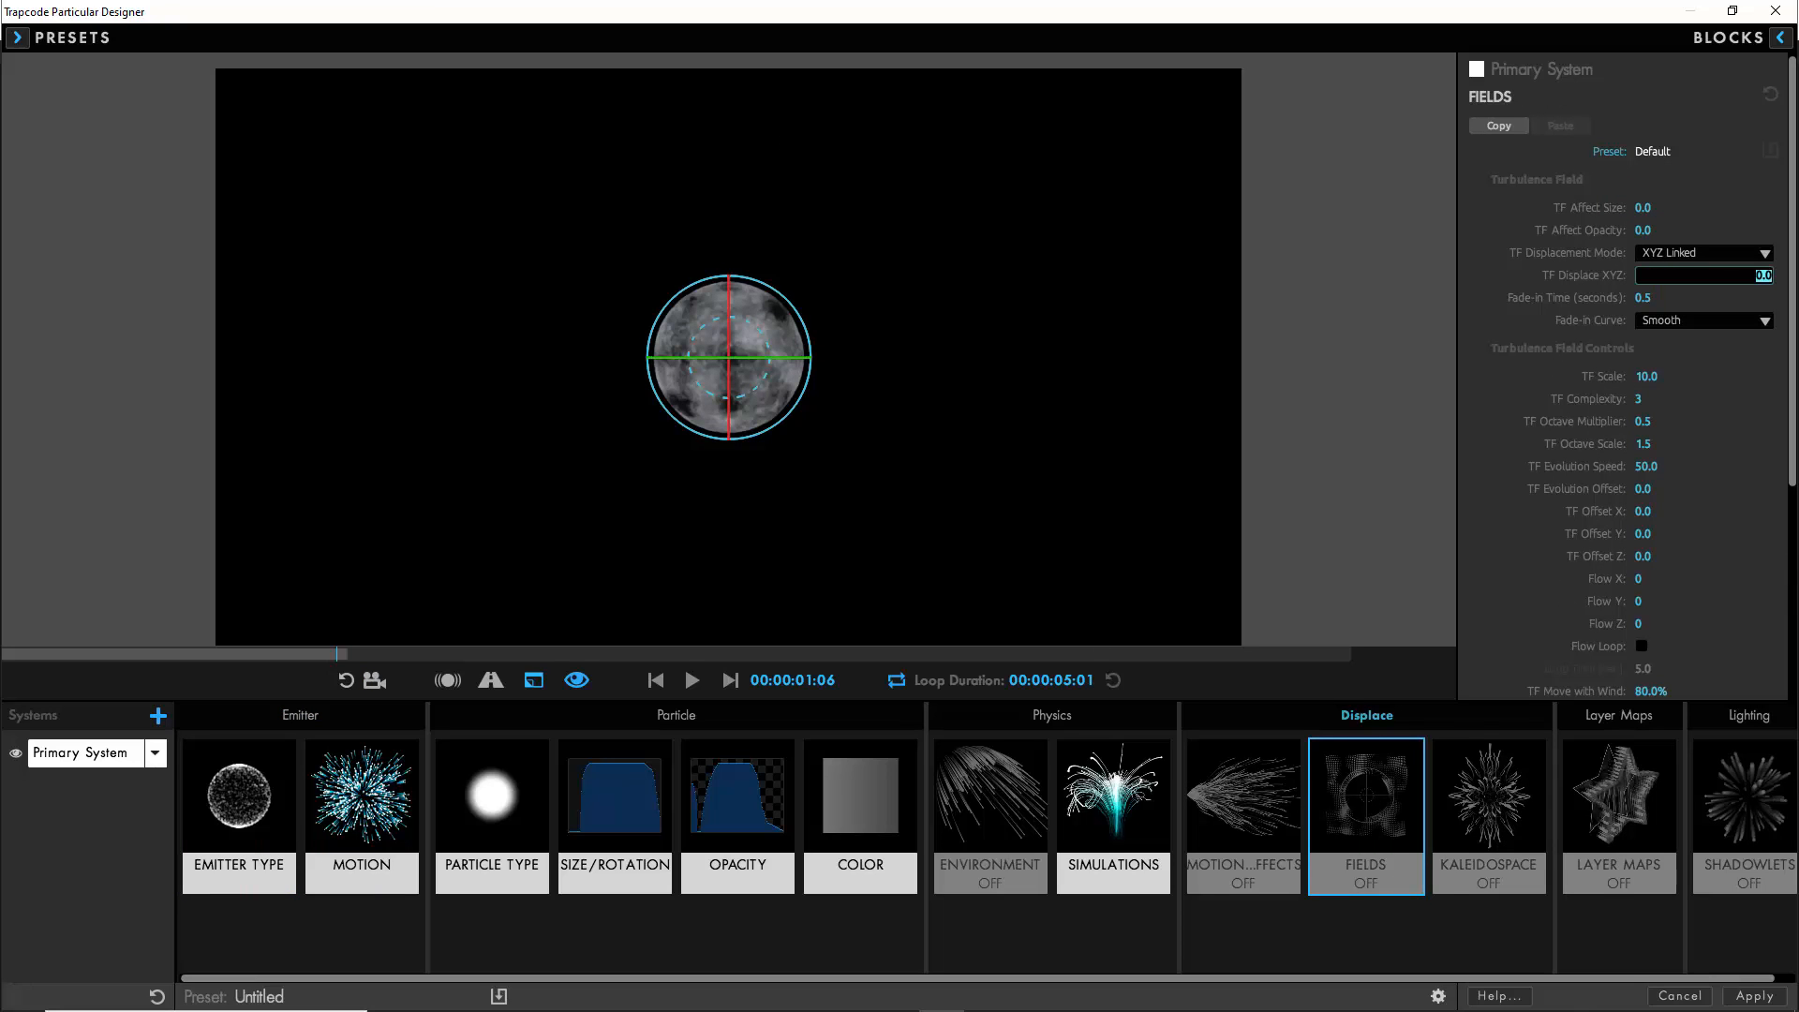
{"action": "left_click", "coordinate": [1670, 295]}
{"action": "type", "text": "0"}
- Set the turbulence field's TF Scale to 15 and Flow Y to 500, and preview the result
{"action": "left_click", "coordinate": [1647, 376]}
{"action": "type", "text": "1"}
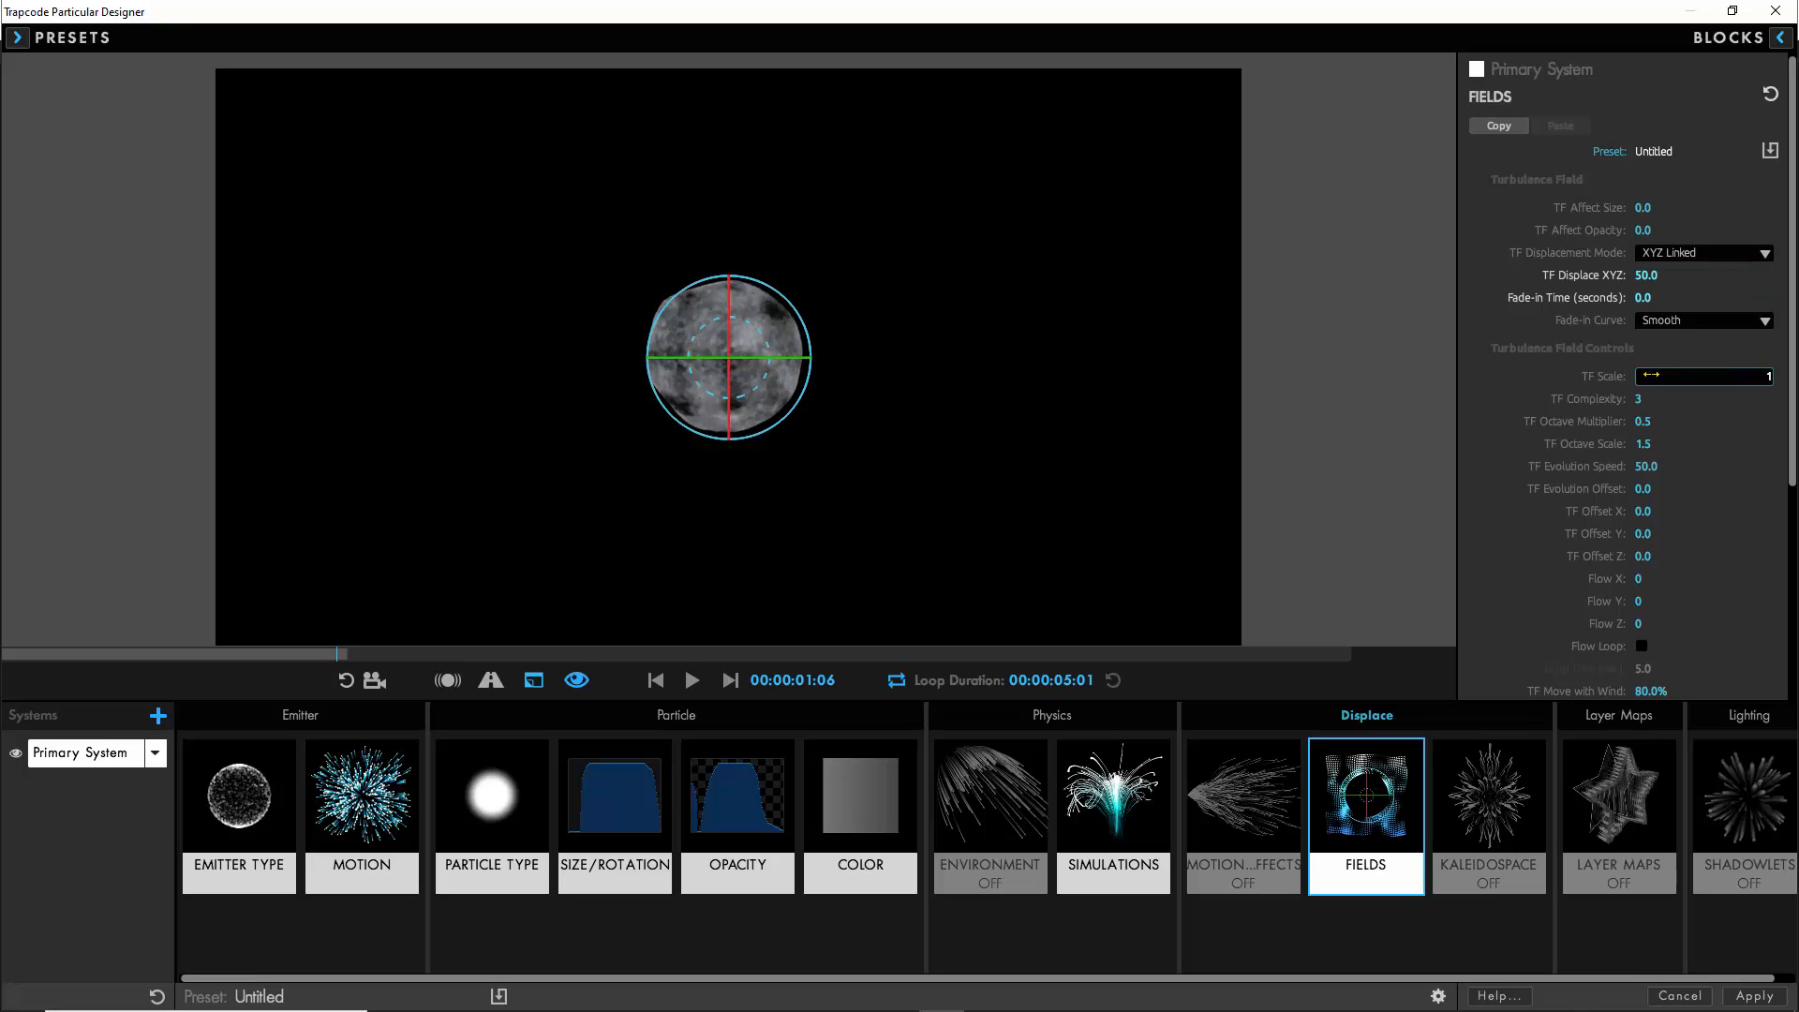
{"action": "type", "text": "5"}
{"action": "left_click", "coordinate": [1638, 601]}
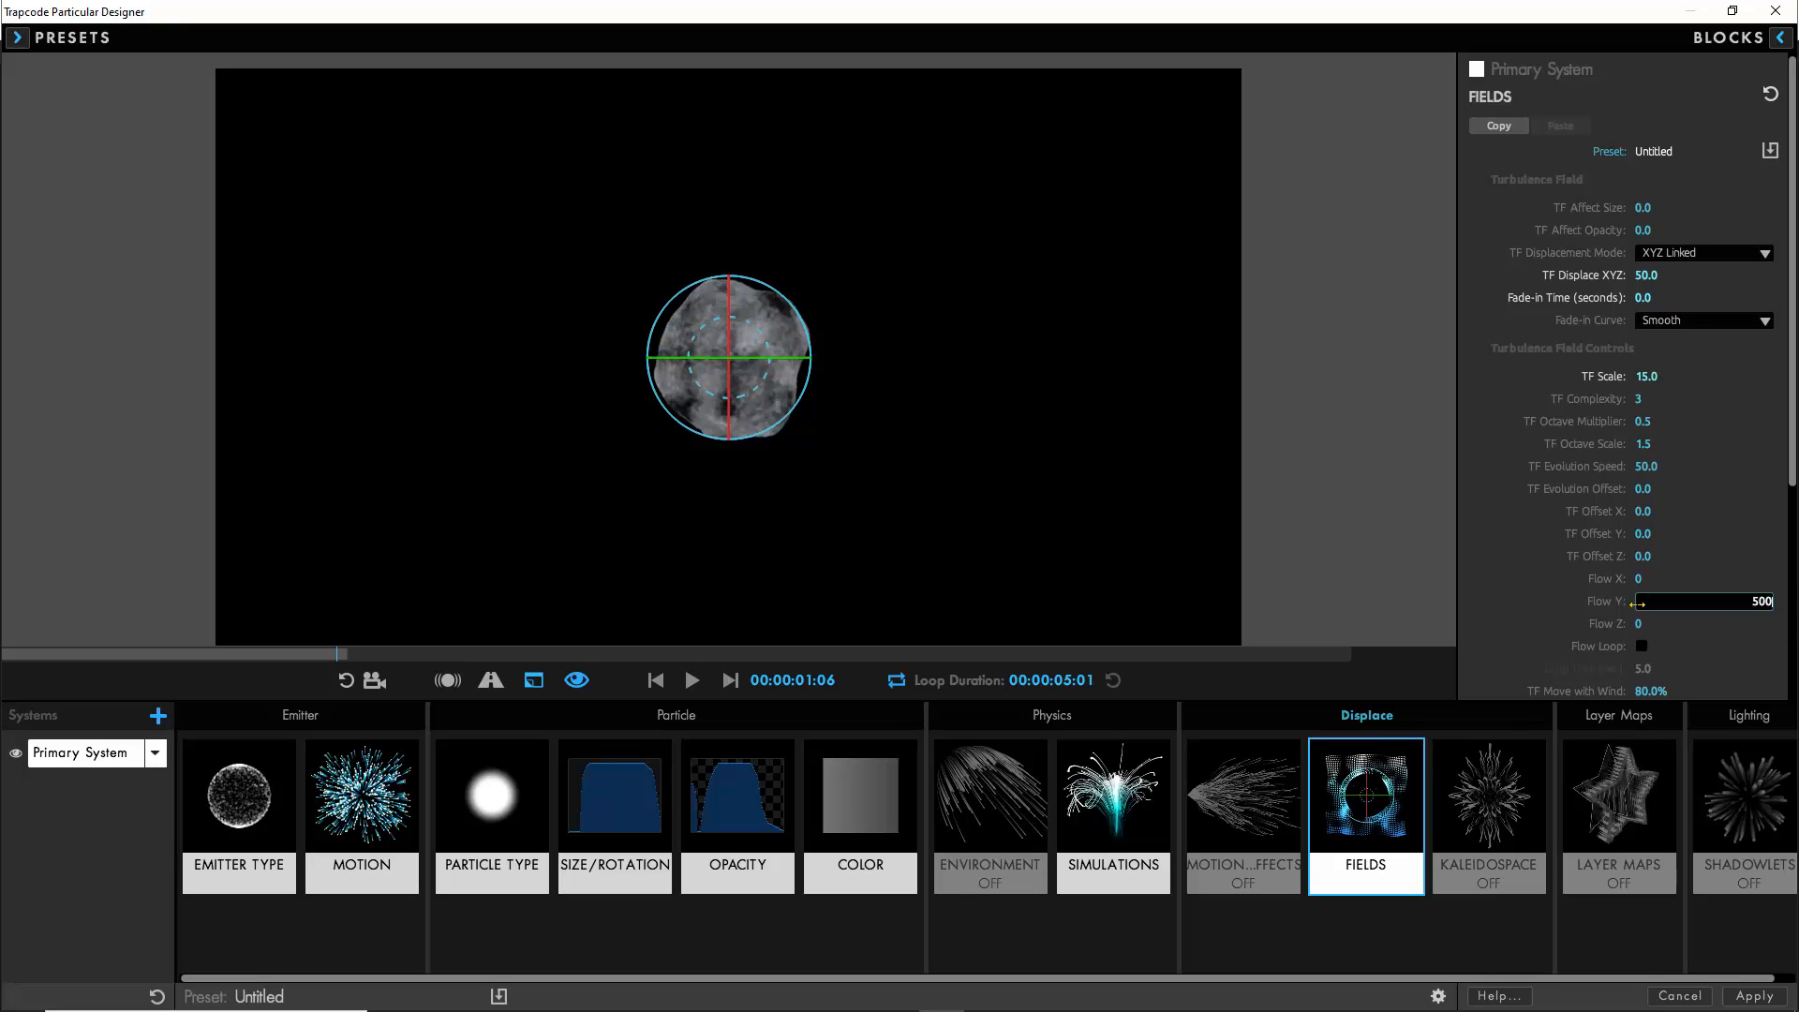
{"action": "key", "text": "Return"}
{"action": "left_click", "coordinate": [253, 814]}
{"action": "left_click", "coordinate": [688, 686]}
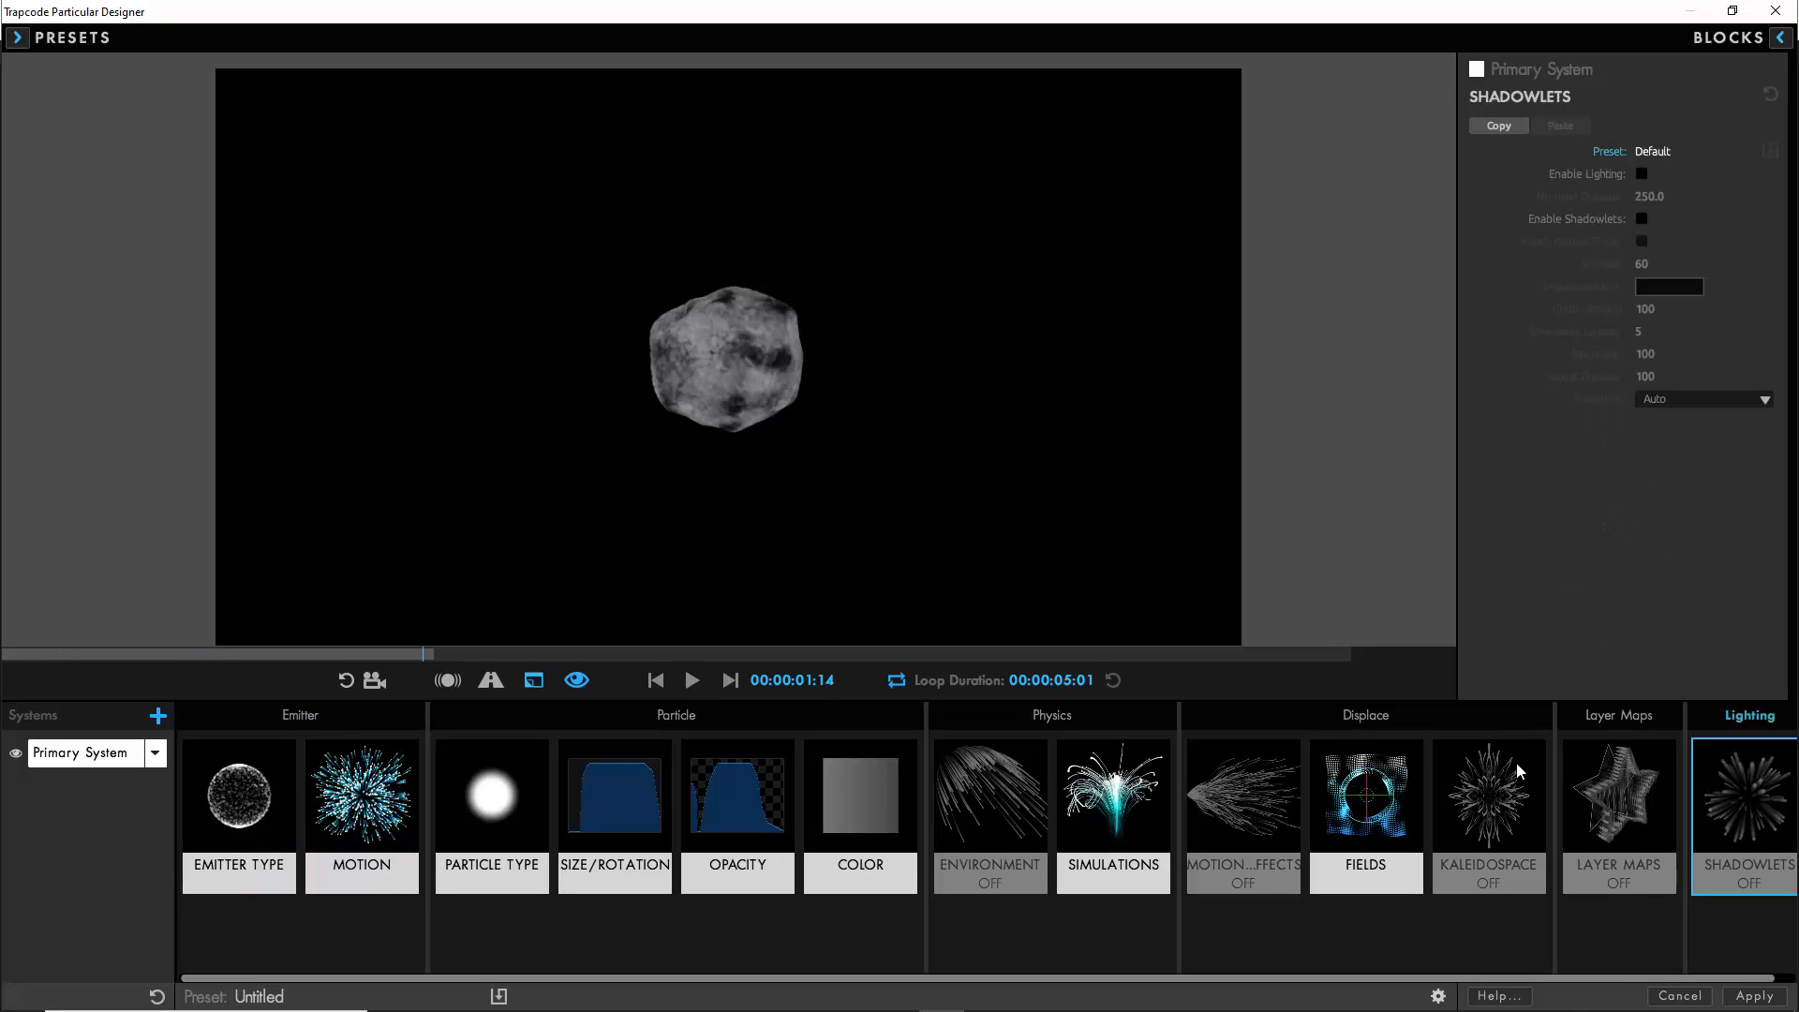
- Enable shadowlets with softness 100, Adjust Size 75 and Adjust Distance 250
{"action": "left_click", "coordinate": [1641, 219]}
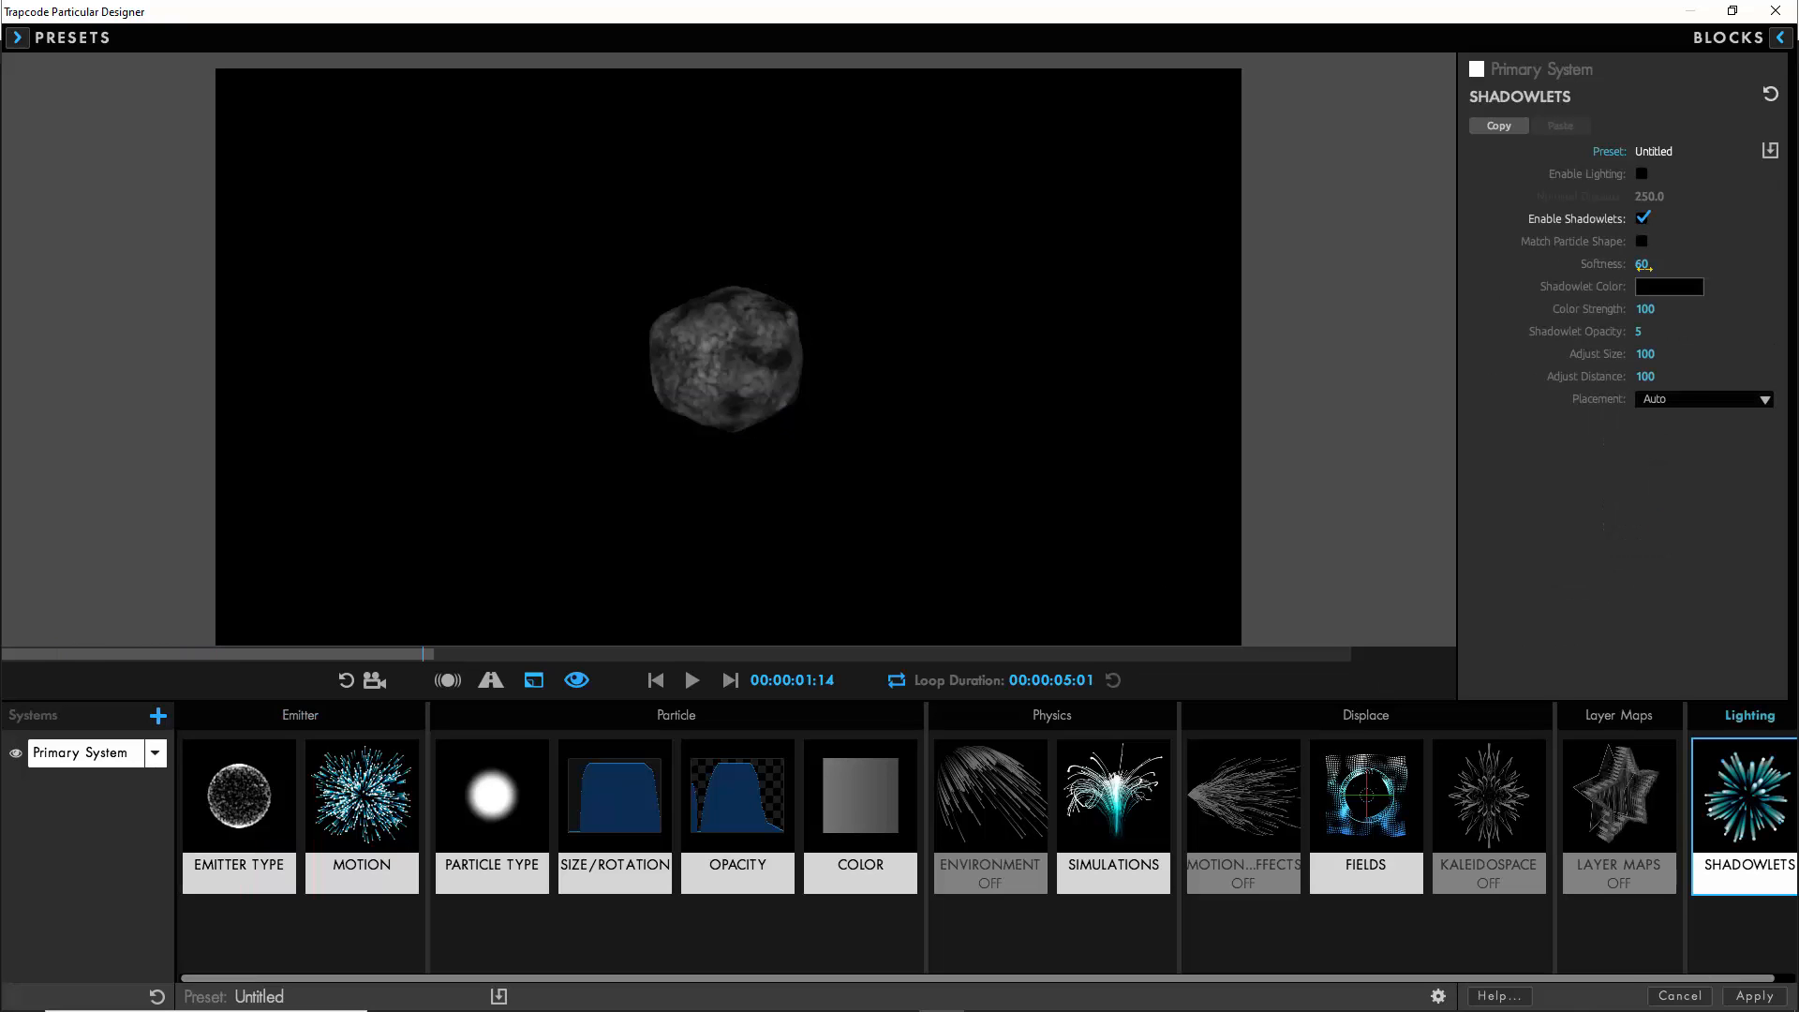
{"action": "left_click", "coordinate": [1641, 263]}
{"action": "type", "text": "100"}
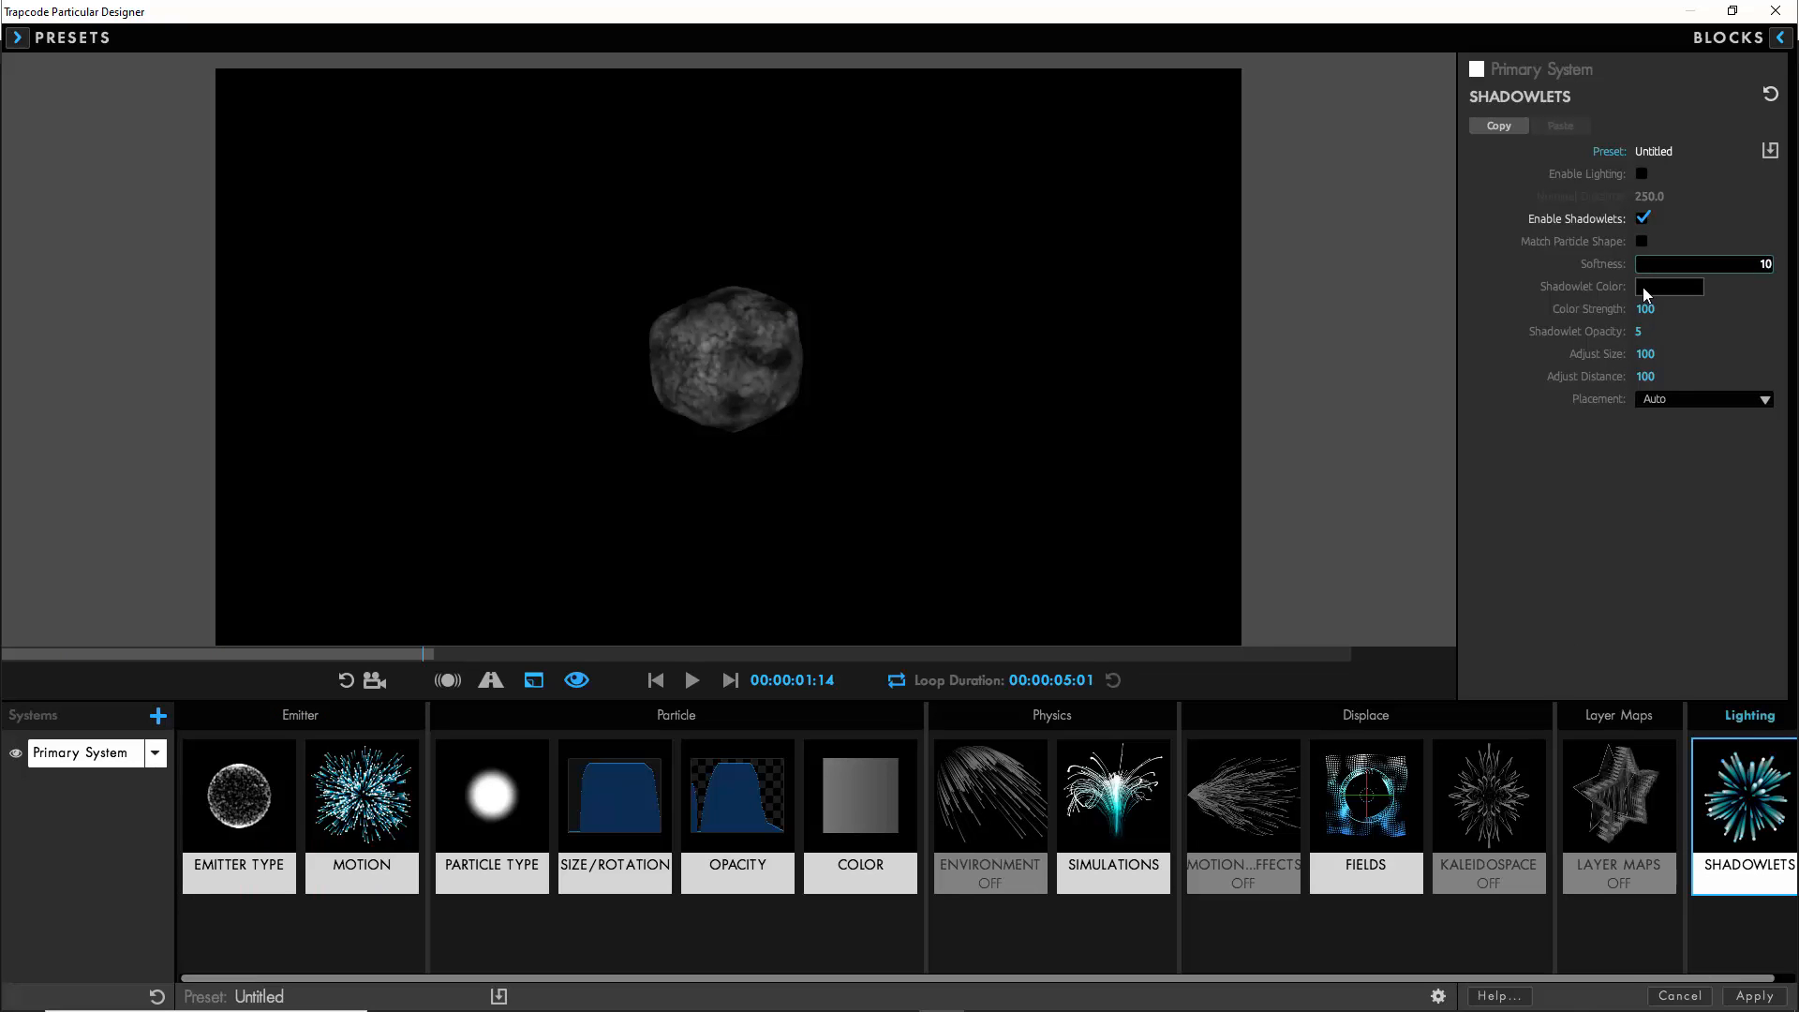
{"action": "left_click", "coordinate": [1645, 353]}
{"action": "type", "text": "75"}
{"action": "left_click", "coordinate": [1646, 376]}
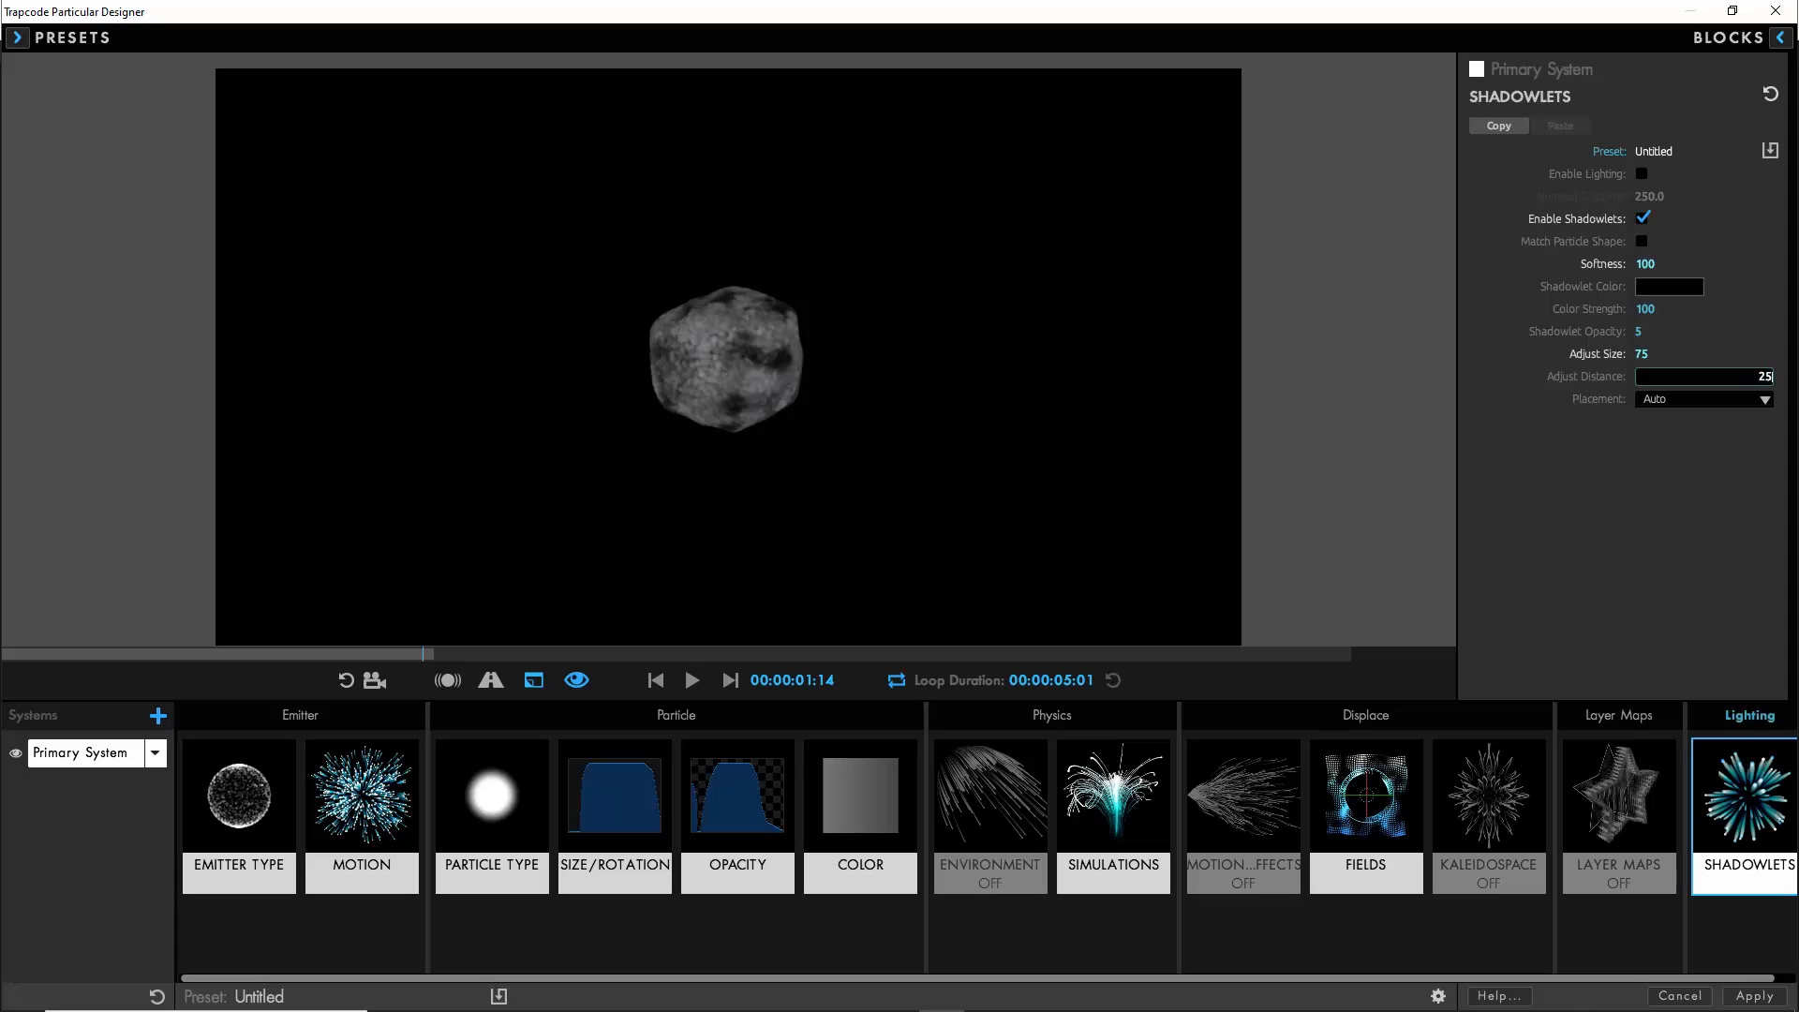
{"action": "key", "text": "Return"}
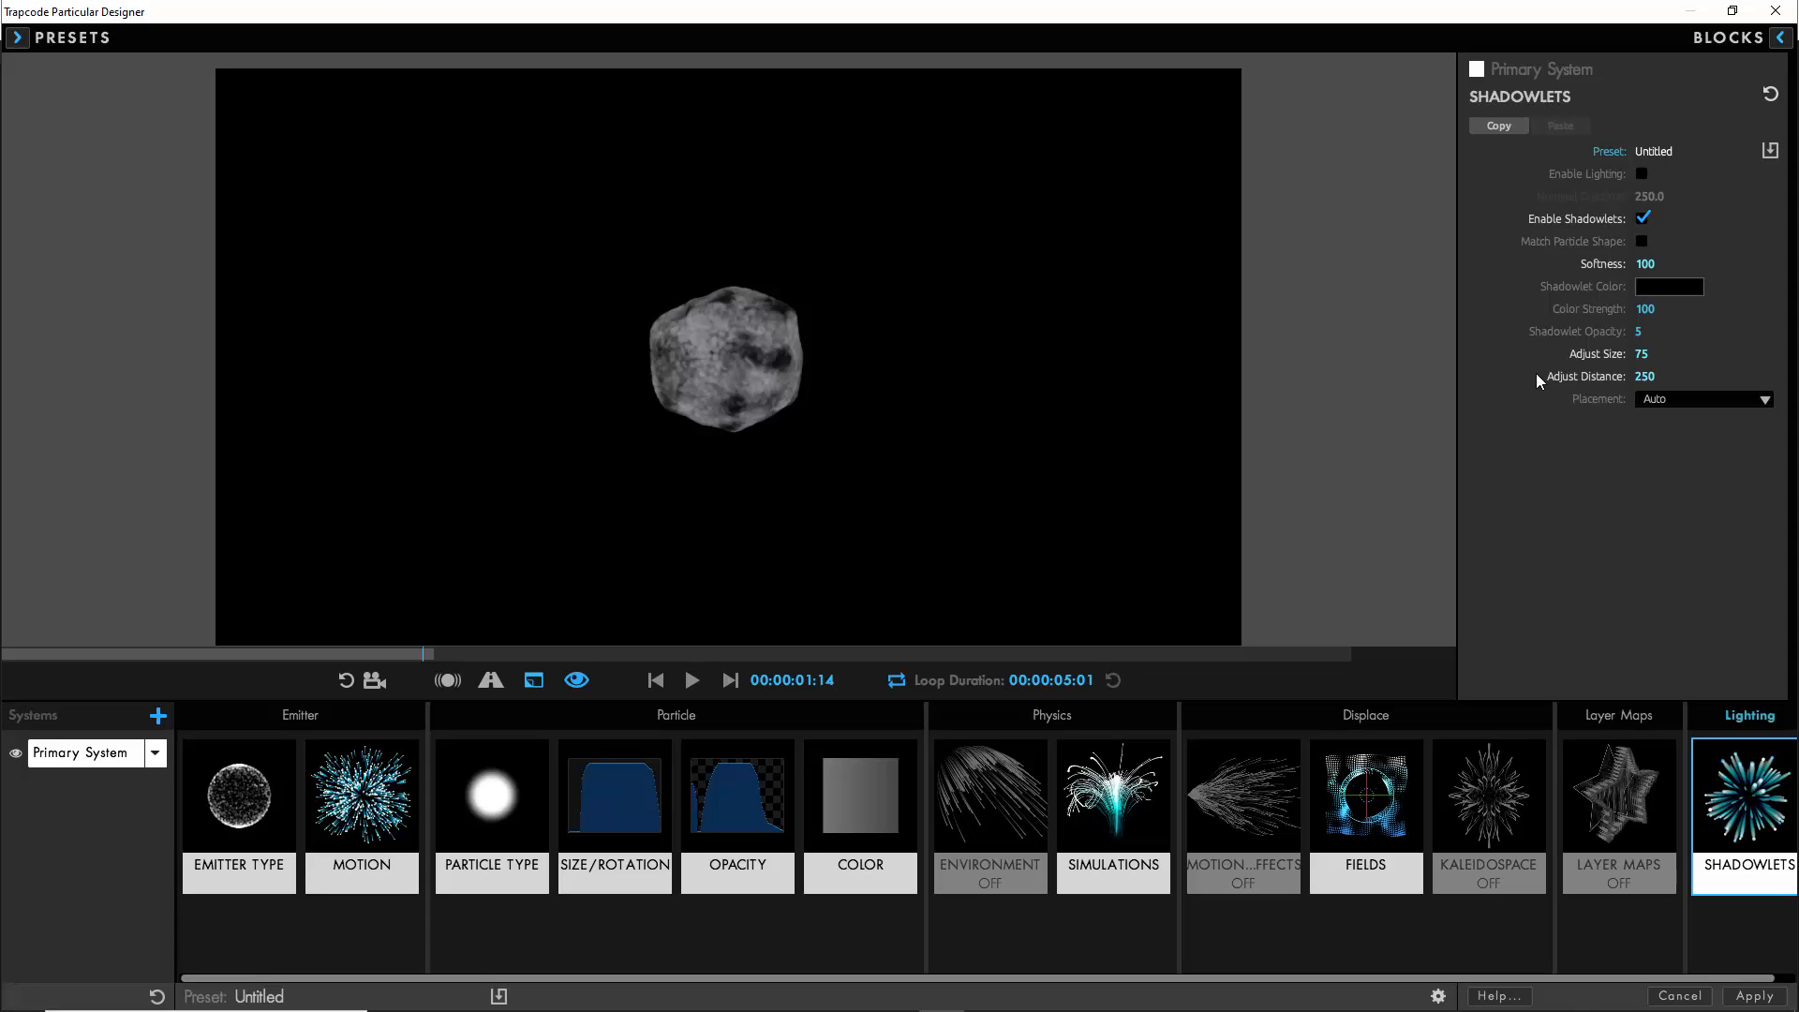
- Rename the primary particle system to Water Volume
{"action": "left_click", "coordinate": [239, 797]}
{"action": "left_click", "coordinate": [154, 752]}
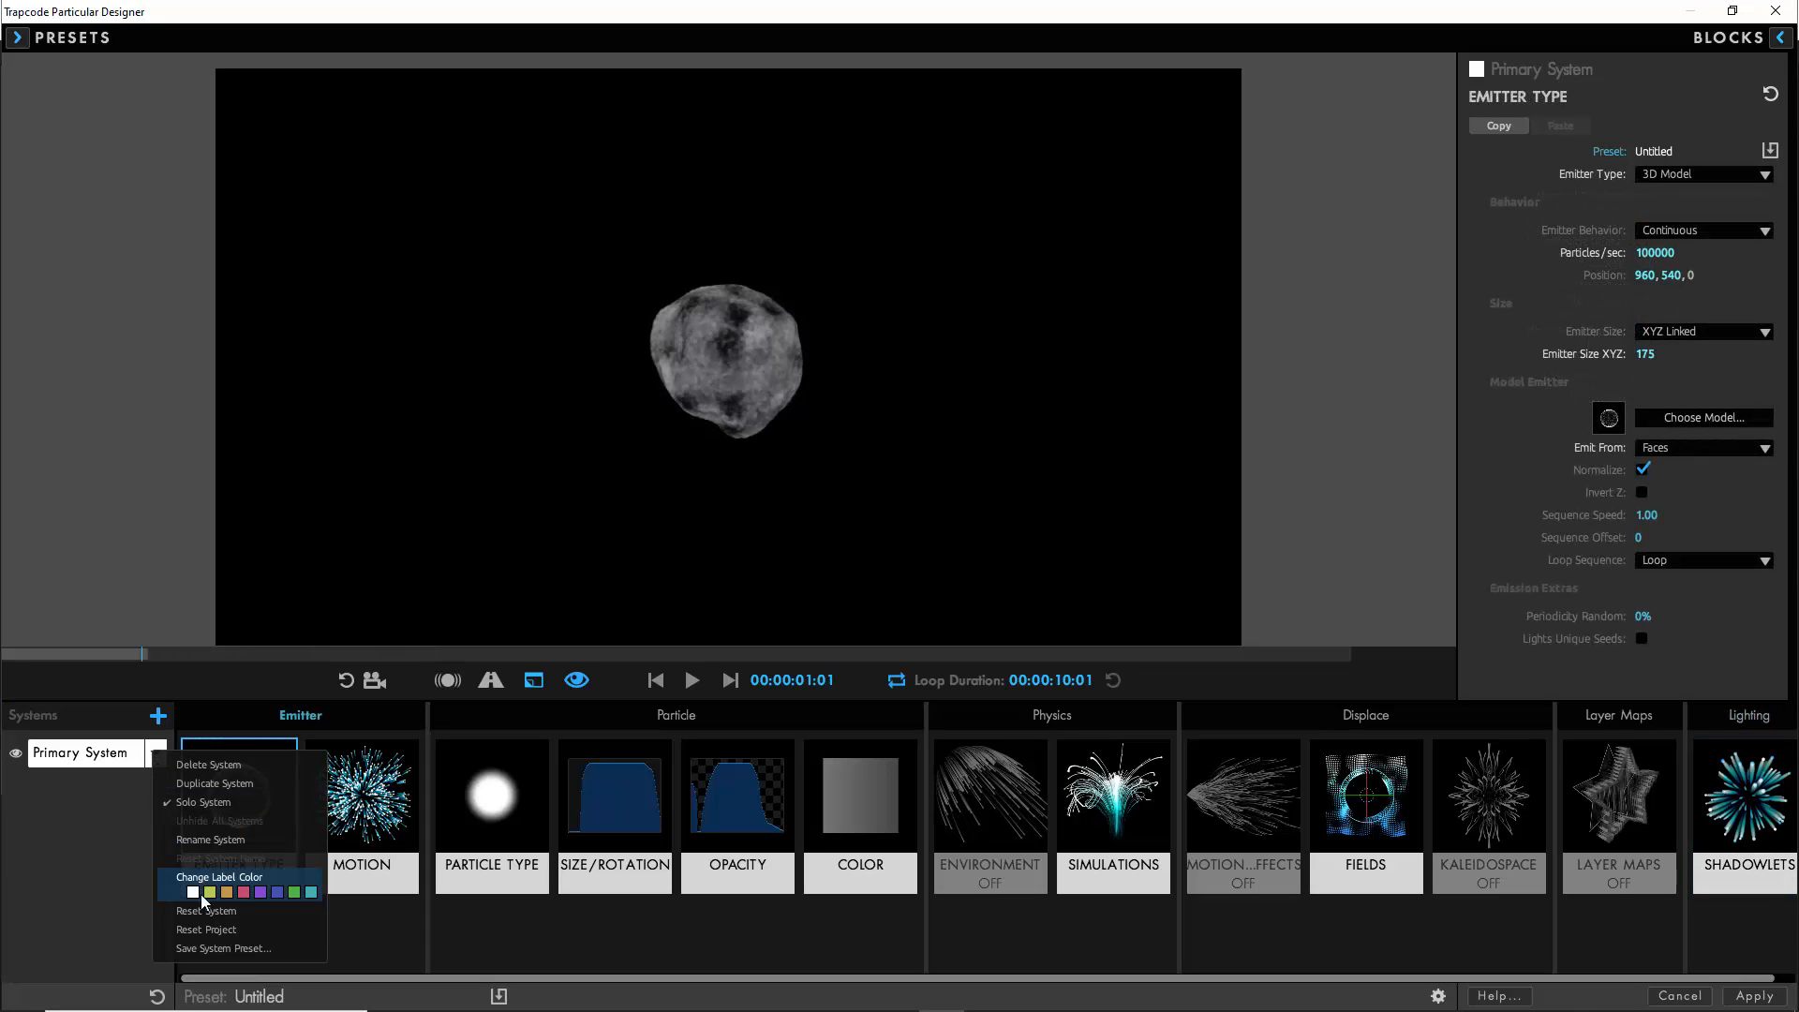
{"action": "left_click", "coordinate": [209, 839]}
{"action": "type", "text": "Water Volume"}
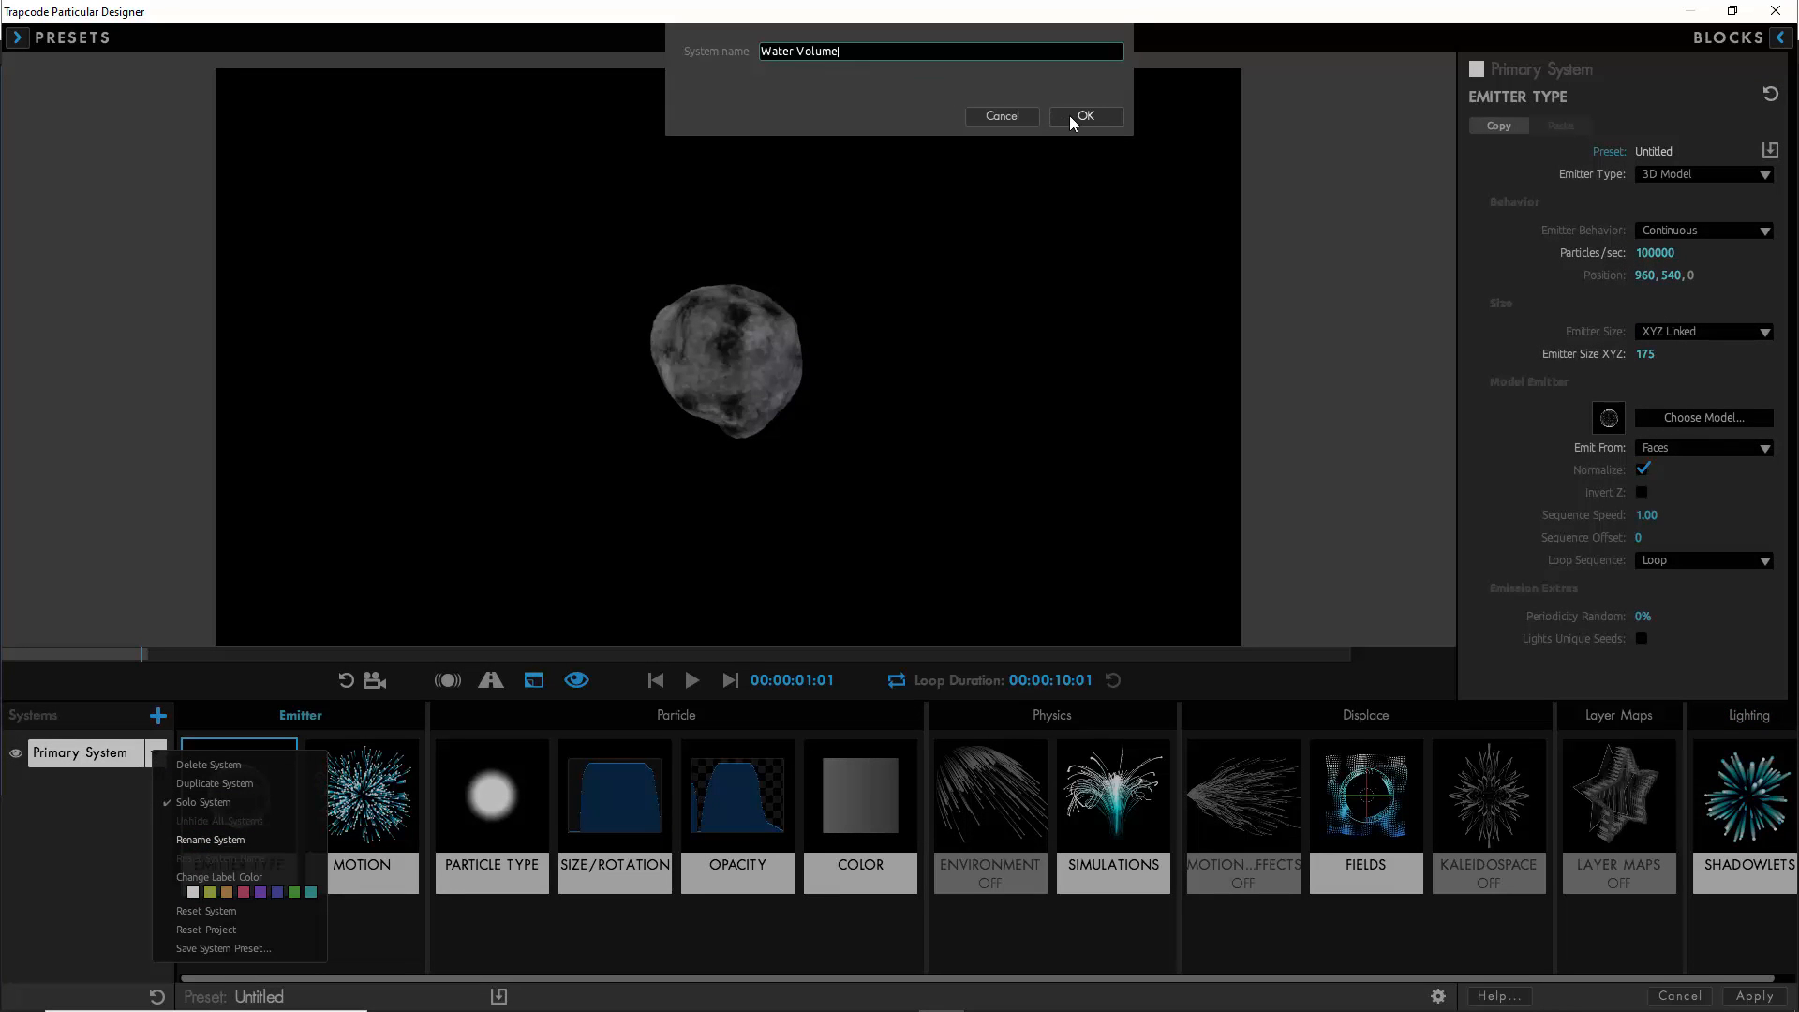
{"action": "left_click", "coordinate": [1070, 115]}
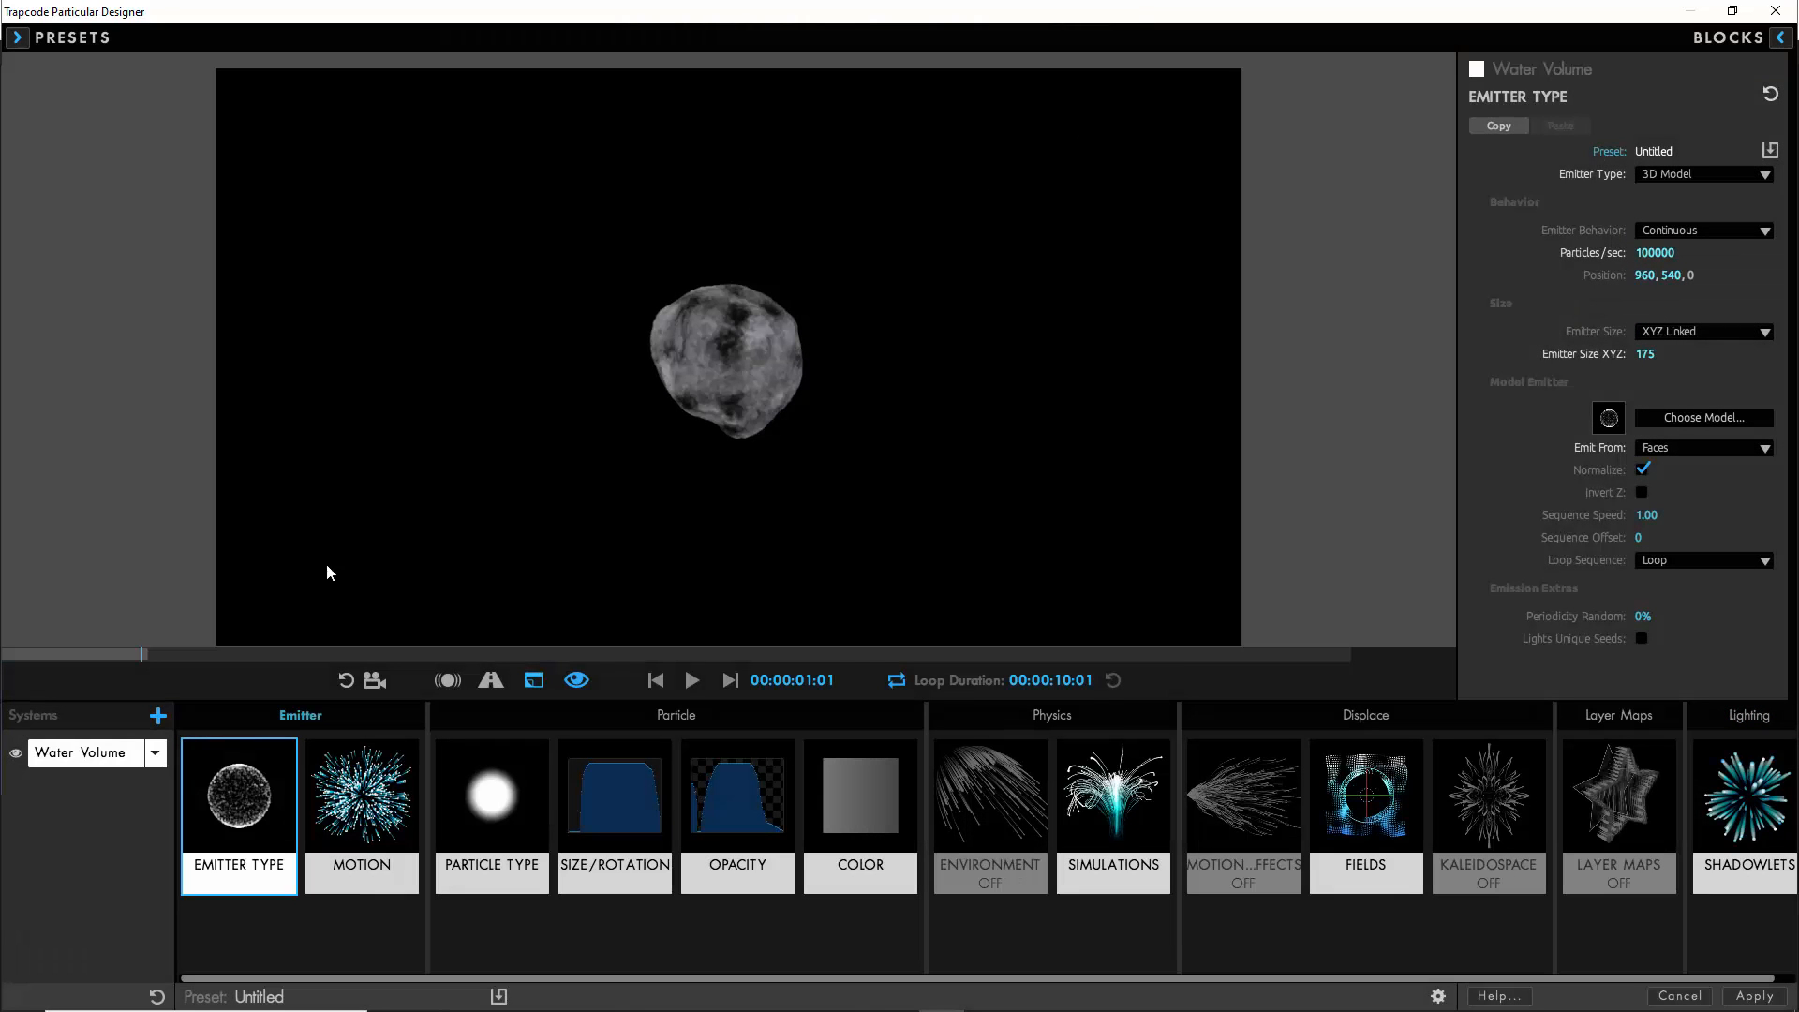
- Add a second particle system, solo it and set its emitter type to 3D Model
{"action": "left_click", "coordinate": [157, 717]}
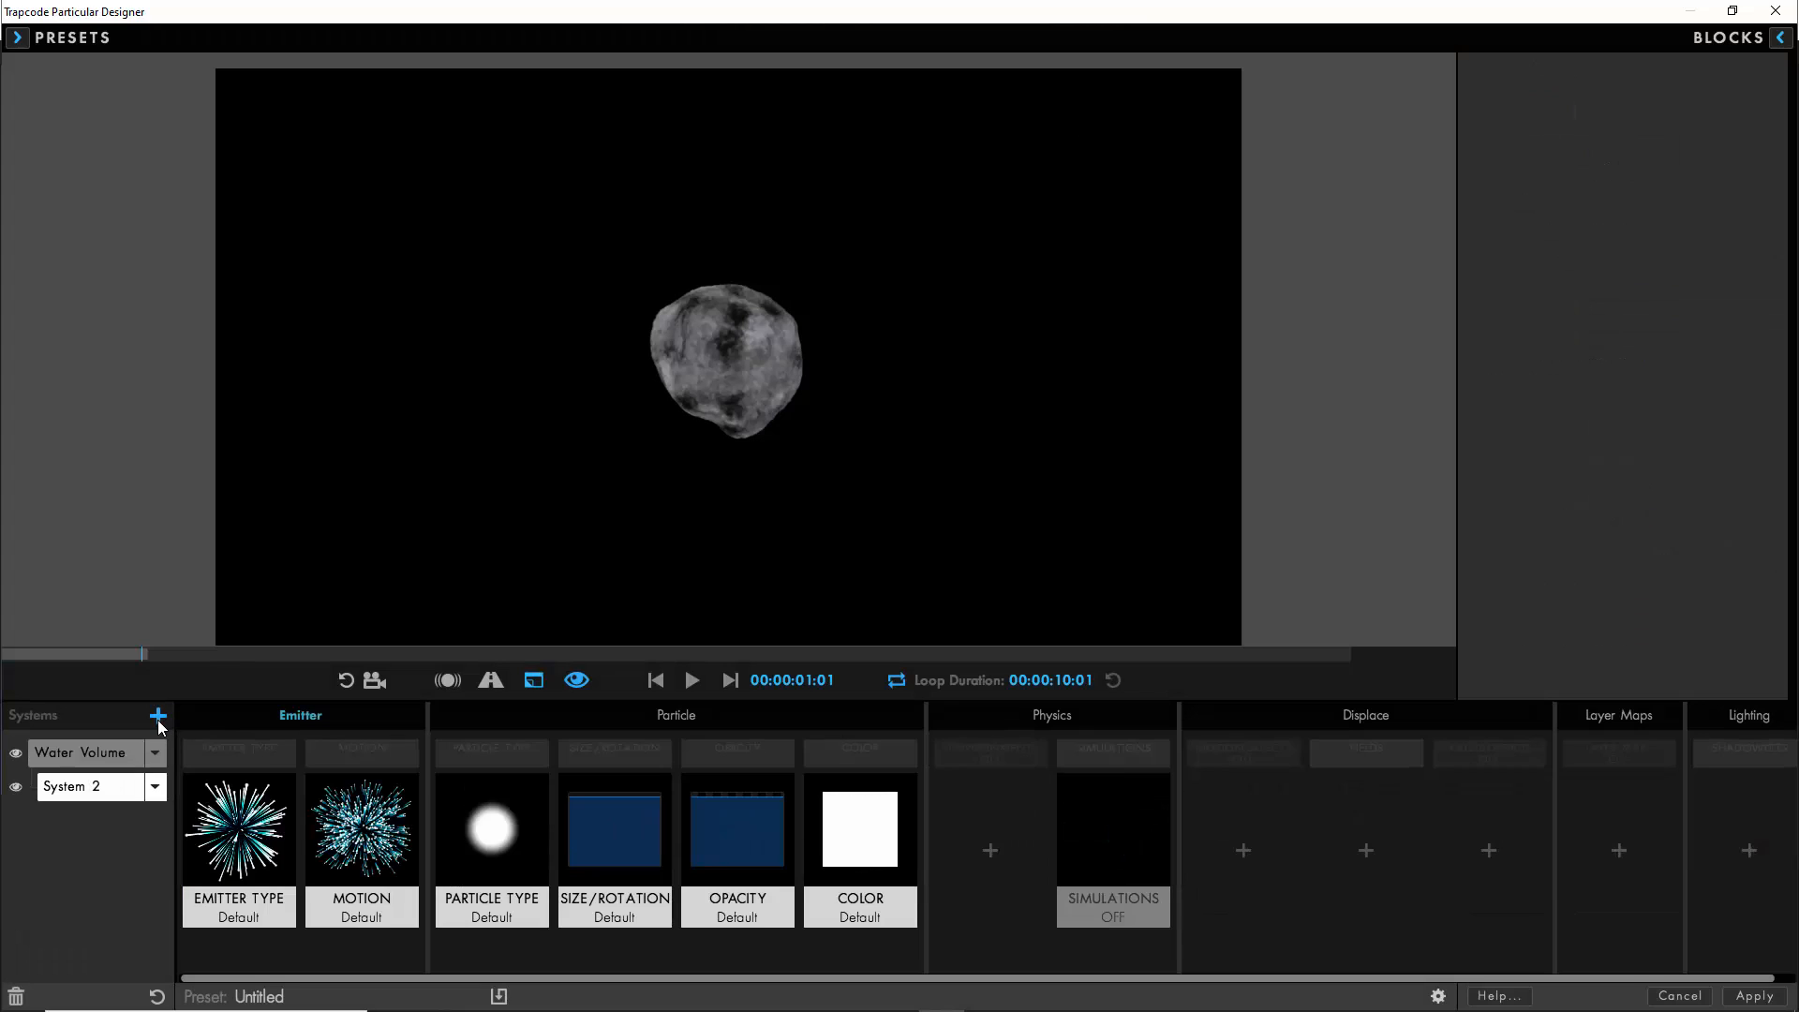
{"action": "left_click", "coordinate": [16, 787]}
{"action": "left_click", "coordinate": [239, 829]}
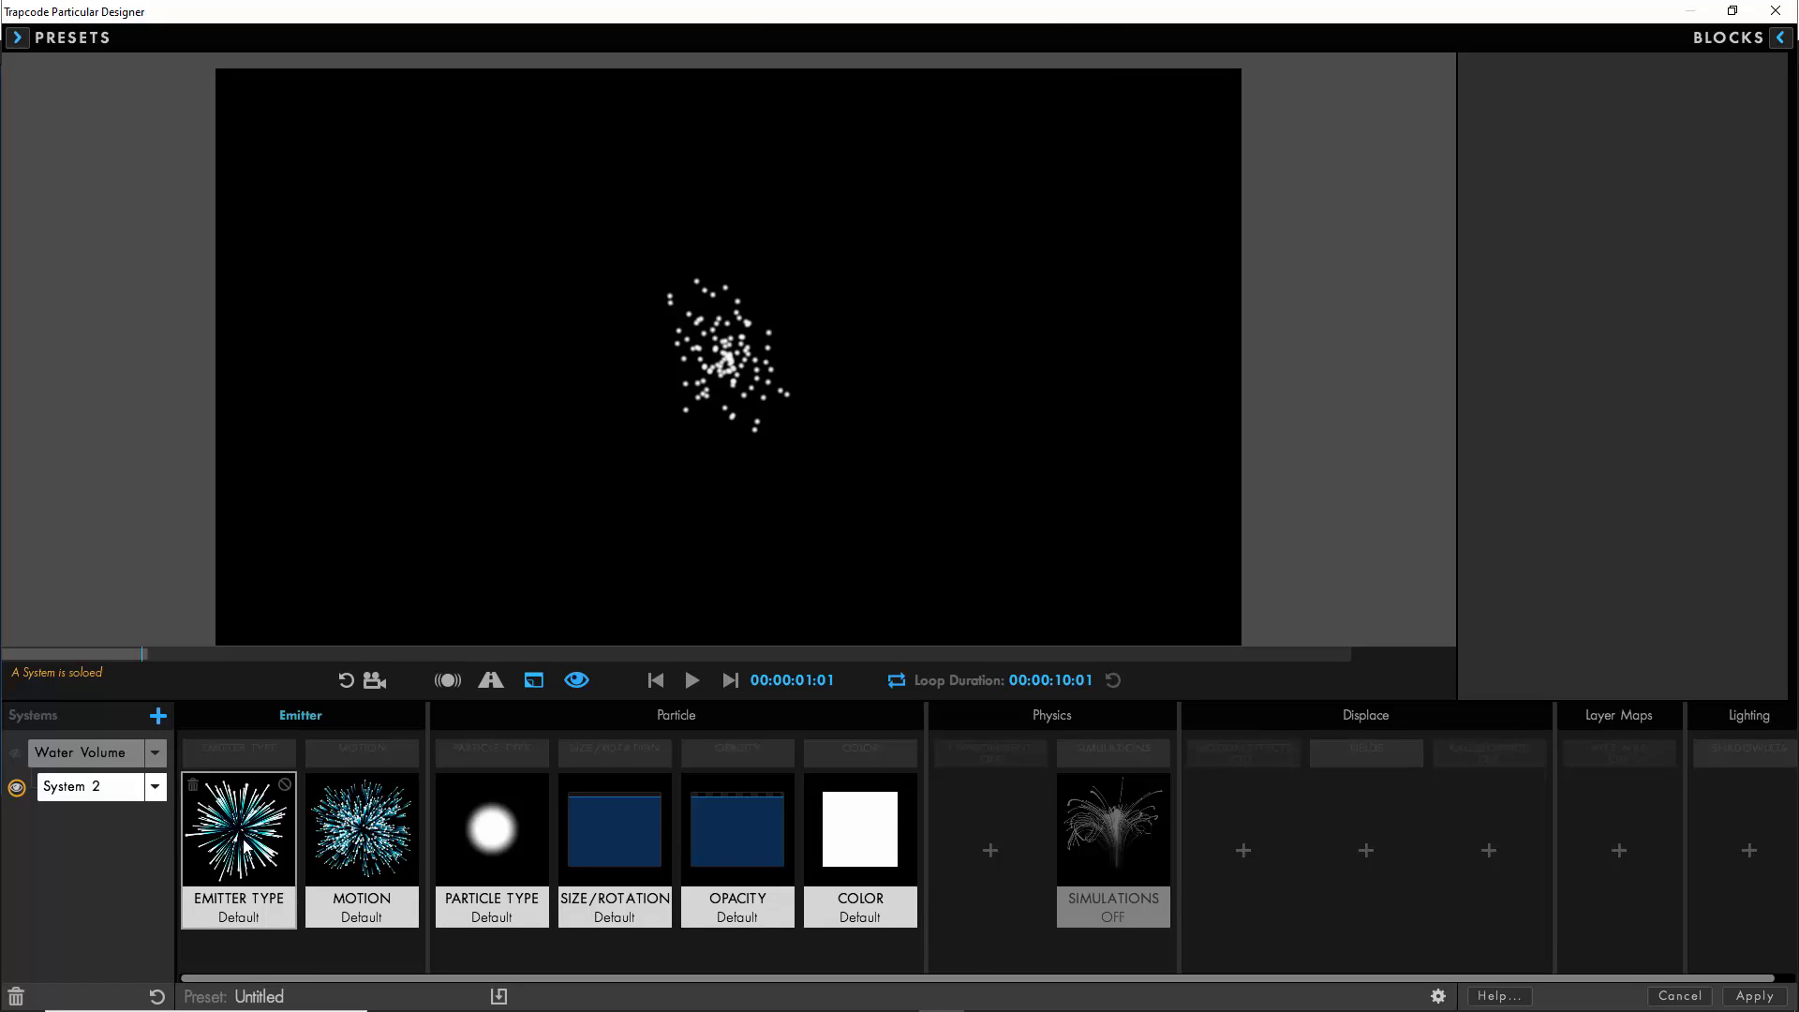
{"action": "left_click", "coordinate": [1701, 174]}
{"action": "left_click", "coordinate": [1655, 304]}
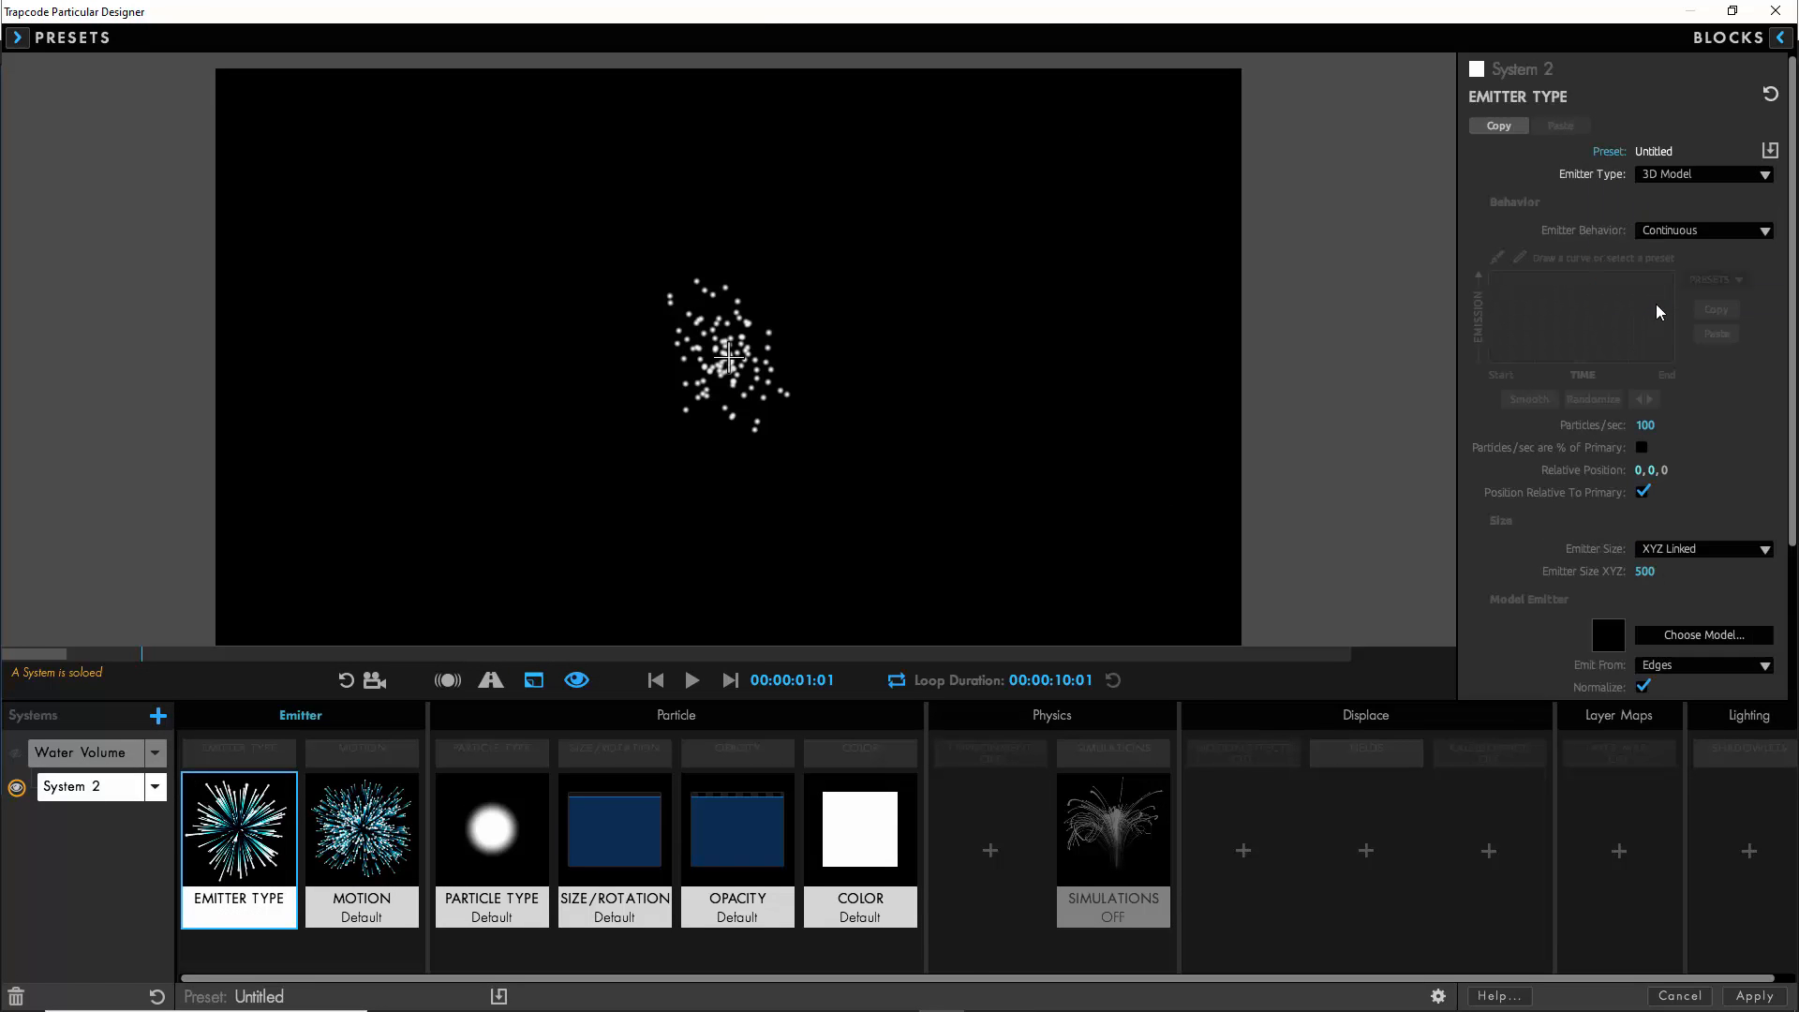
- Choose the sphere from the Geometry models as the second system's model emitter
{"action": "left_click", "coordinate": [1671, 633]}
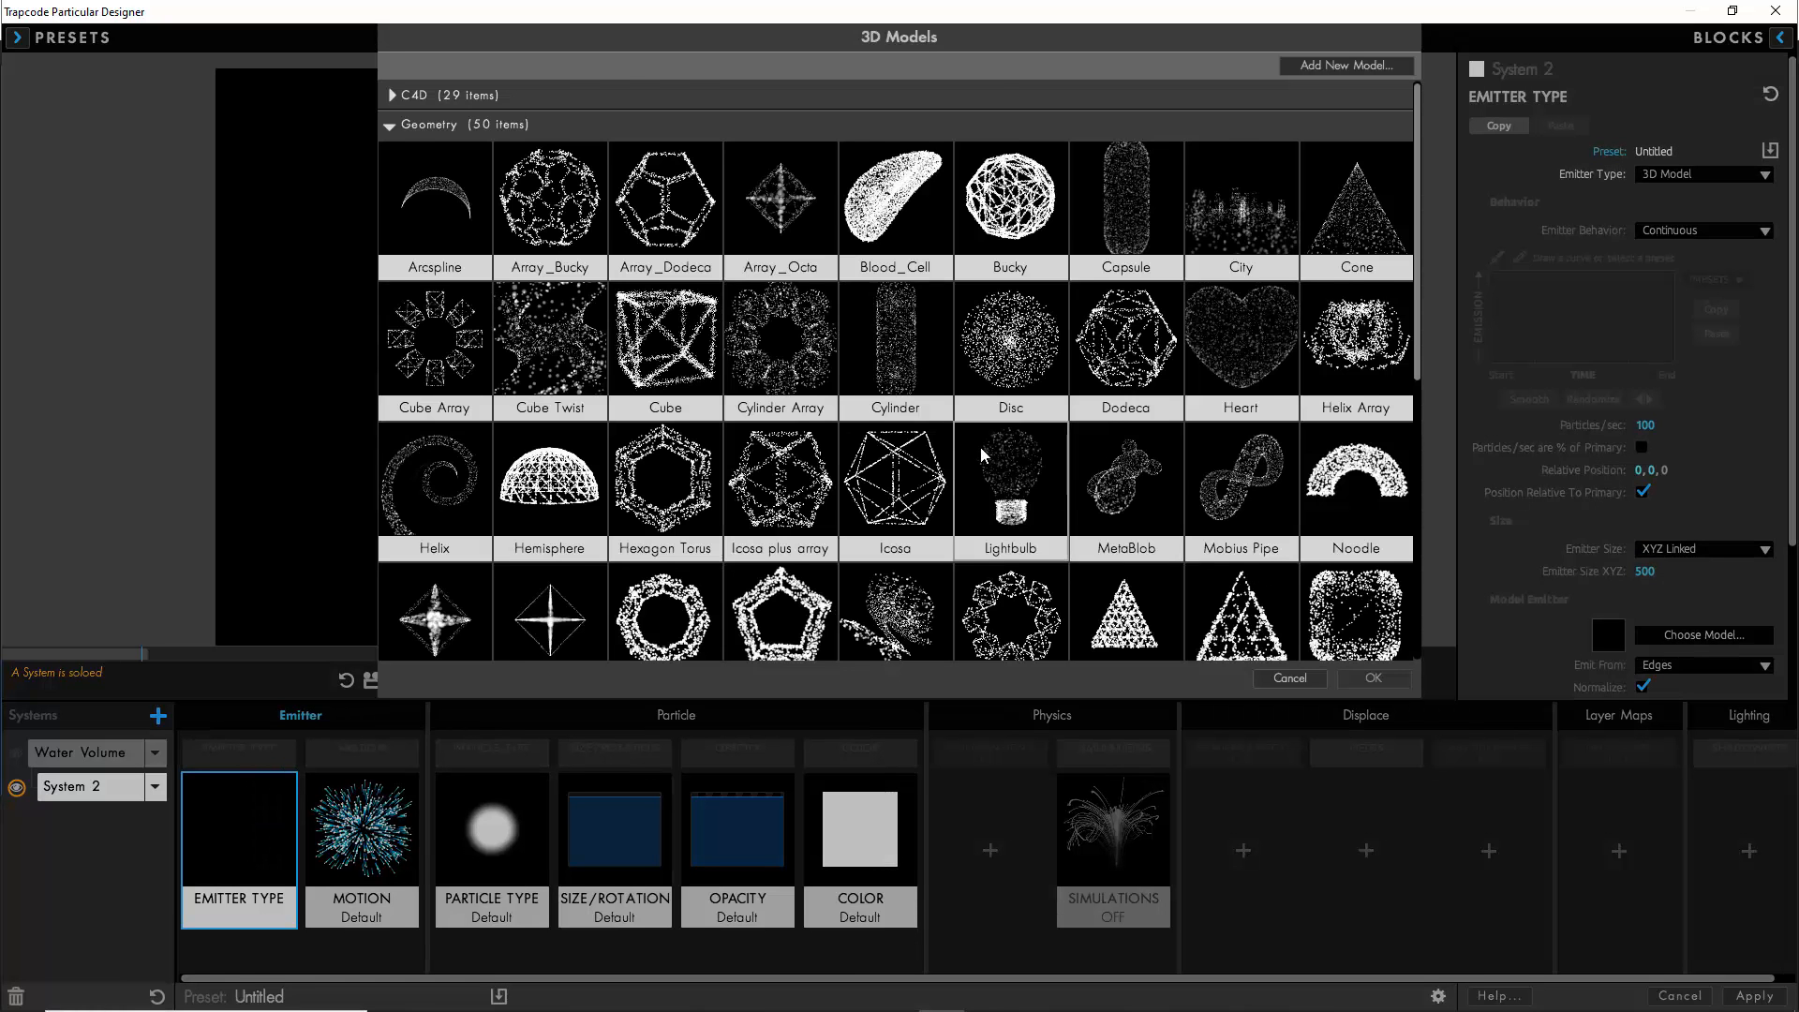
{"action": "scroll", "coordinate": [785, 431], "scroll_direction": "down", "scroll_amount": 5}
{"action": "left_click", "coordinate": [785, 431]}
{"action": "left_click", "coordinate": [1379, 682]}
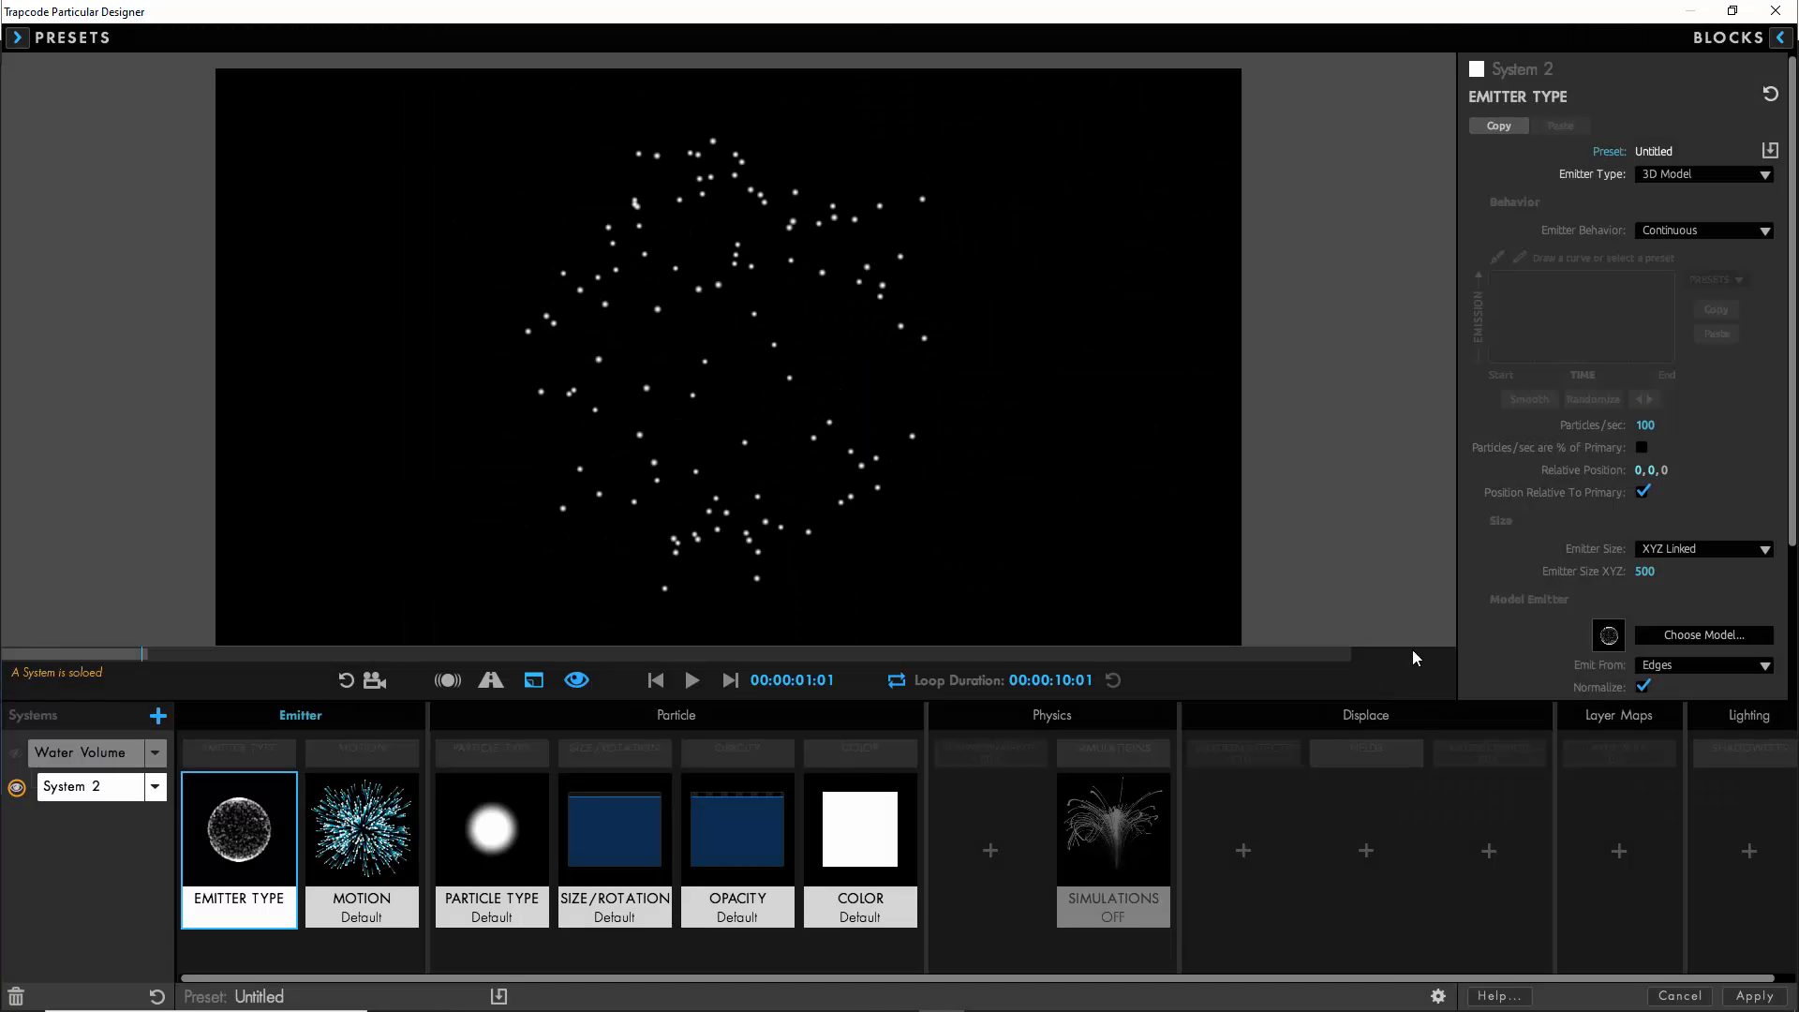
- Set the second system's emitter to 50 particles per second, behavior From Emitter Speed and Emitter Size XYZ 175, and preview it
{"action": "left_click", "coordinate": [1698, 214]}
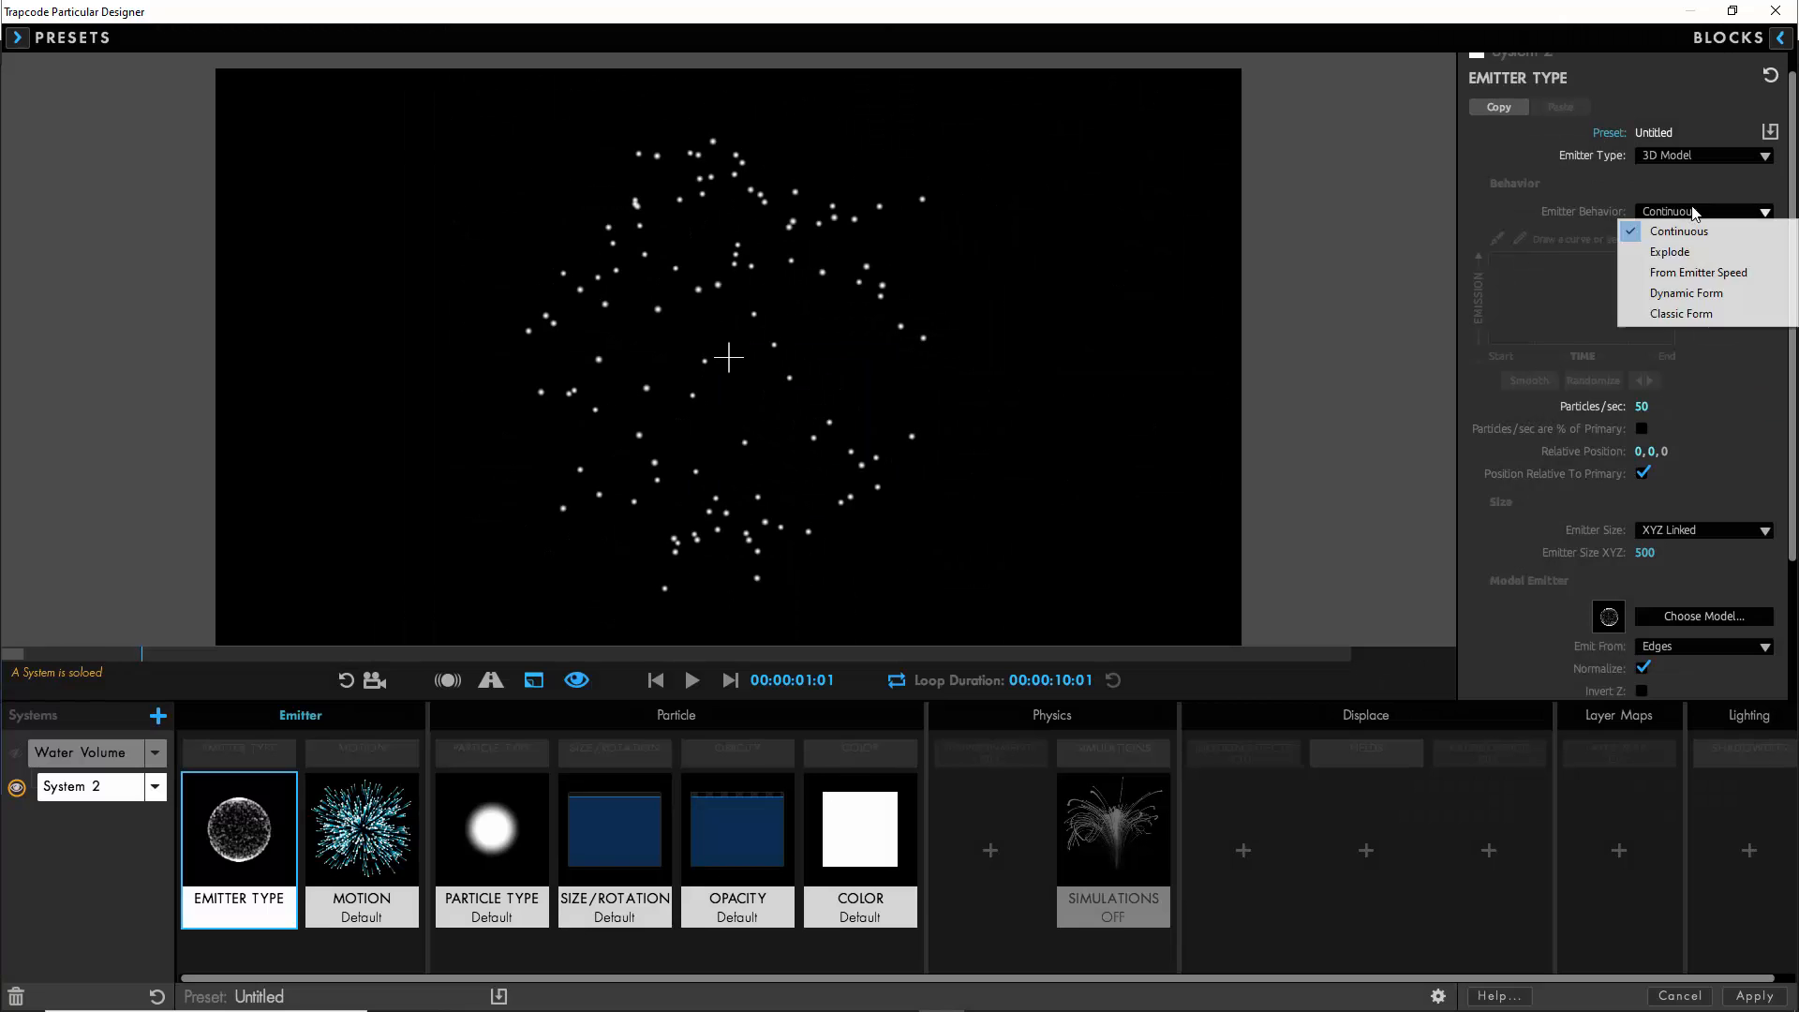
{"action": "left_click", "coordinate": [1691, 274]}
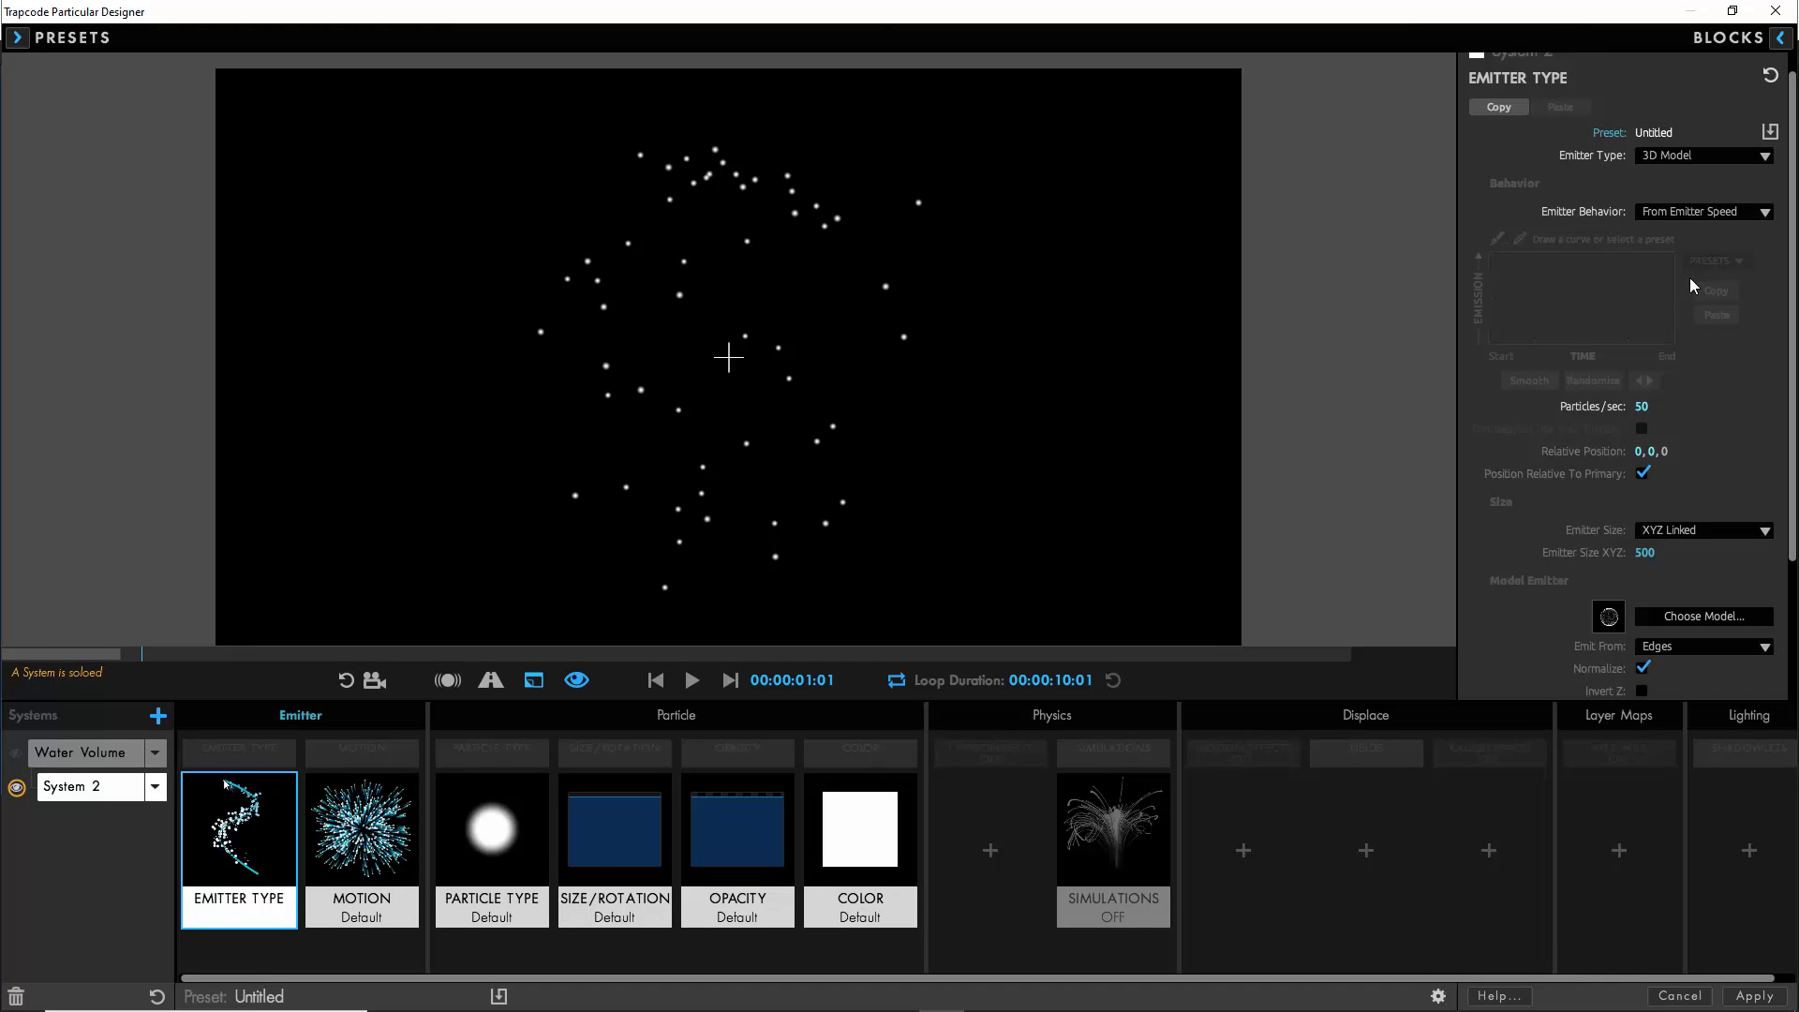
{"action": "left_click", "coordinate": [1647, 552]}
{"action": "type", "text": "175"}
{"action": "left_click", "coordinate": [692, 679]}
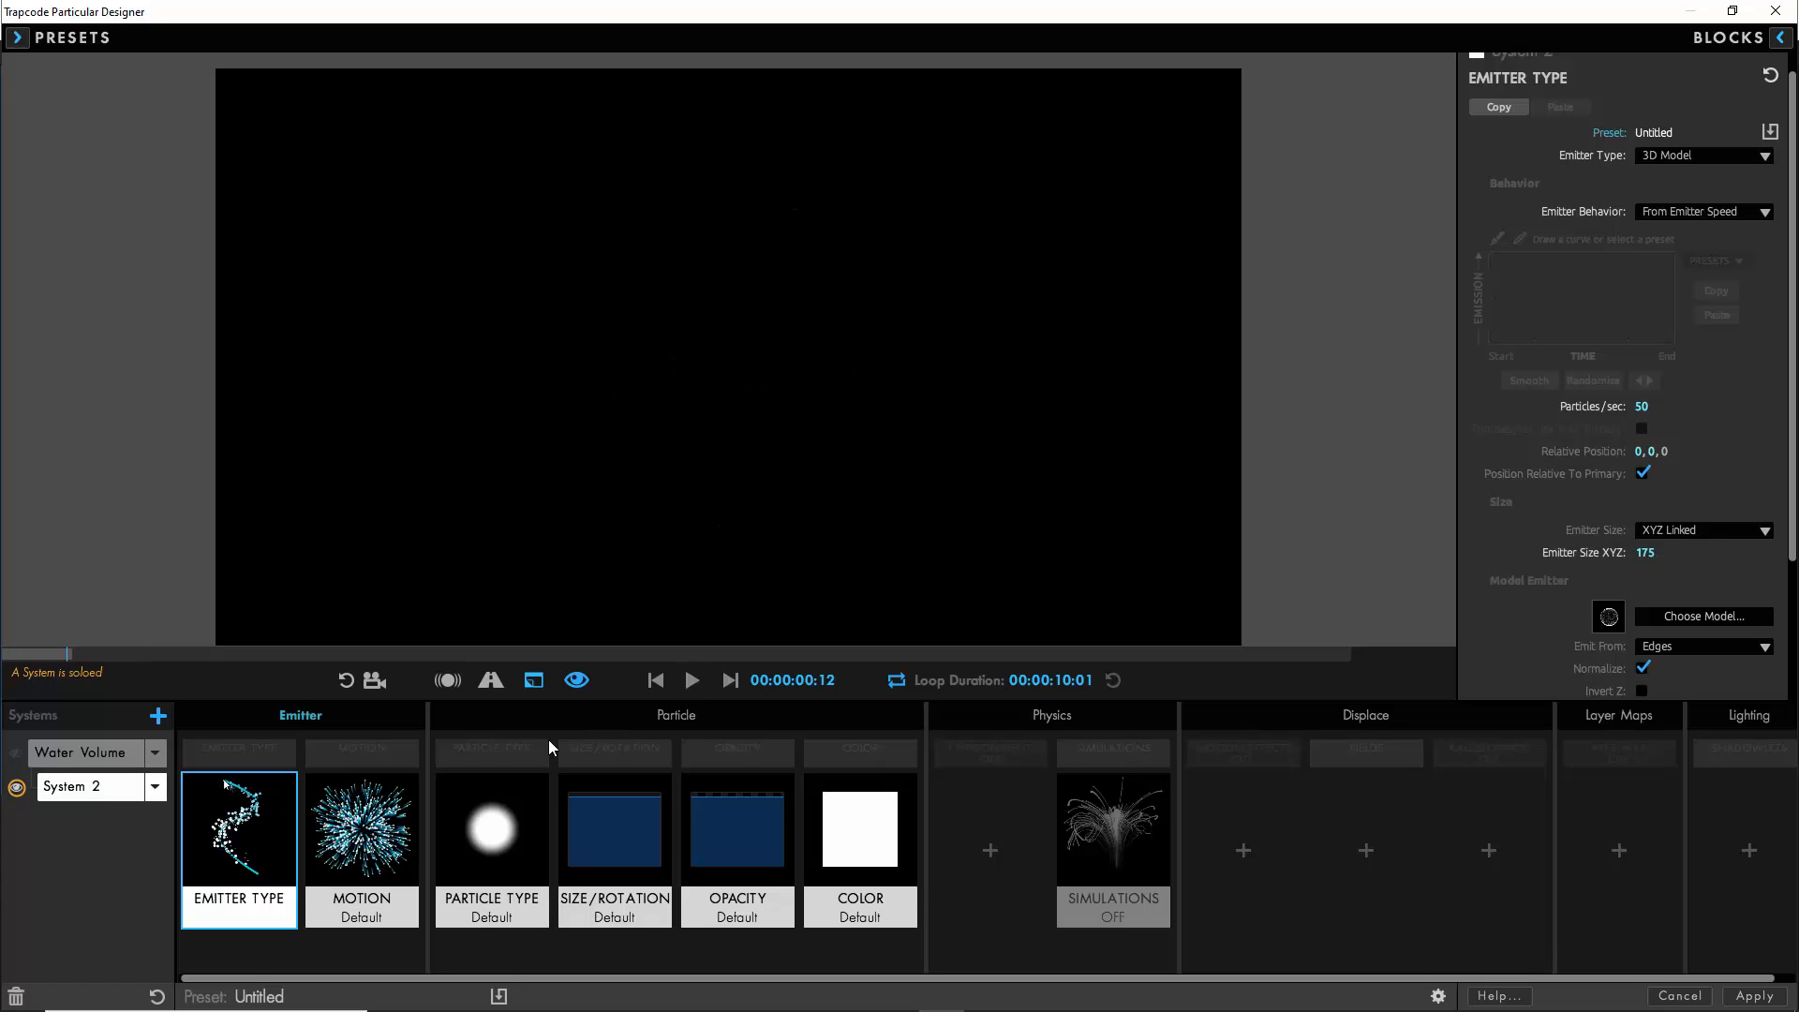
- Set the second system's motion direction to Outwards, velocity to -150 and velocity from emitter motion to 40%
{"action": "left_click", "coordinate": [383, 850]}
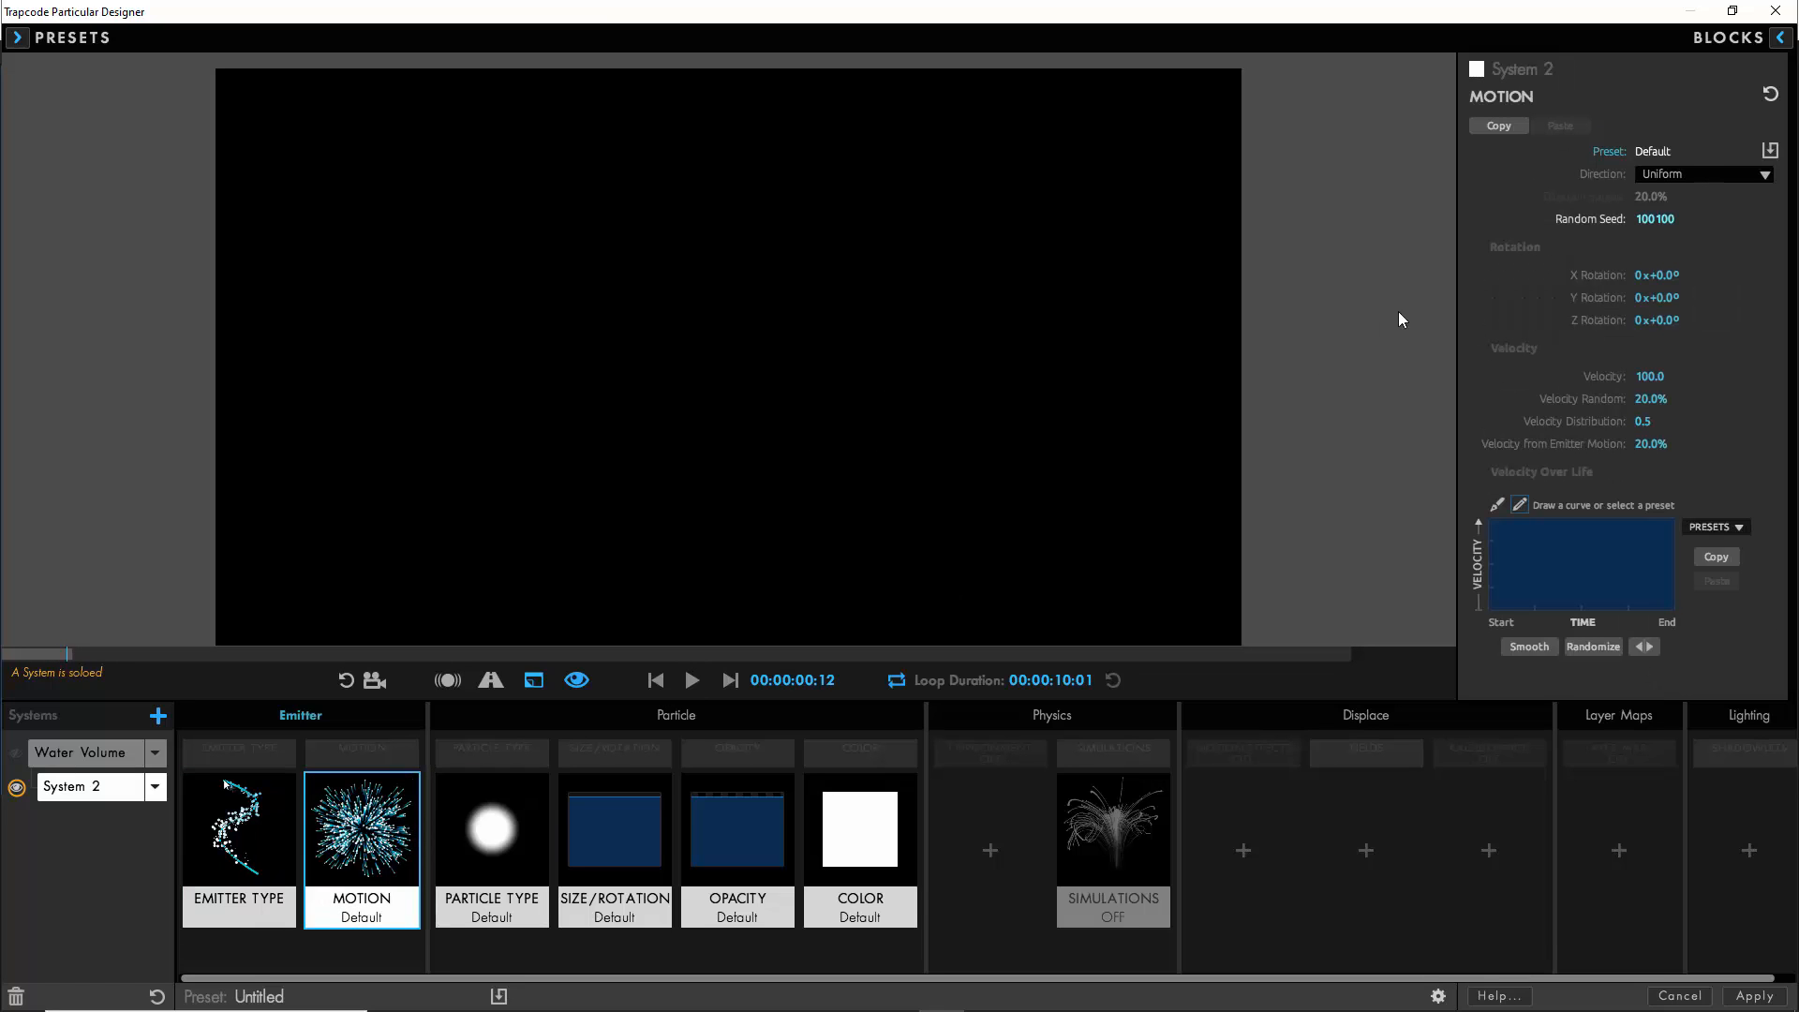
{"action": "left_click", "coordinate": [1690, 174]}
{"action": "left_click", "coordinate": [1677, 279]}
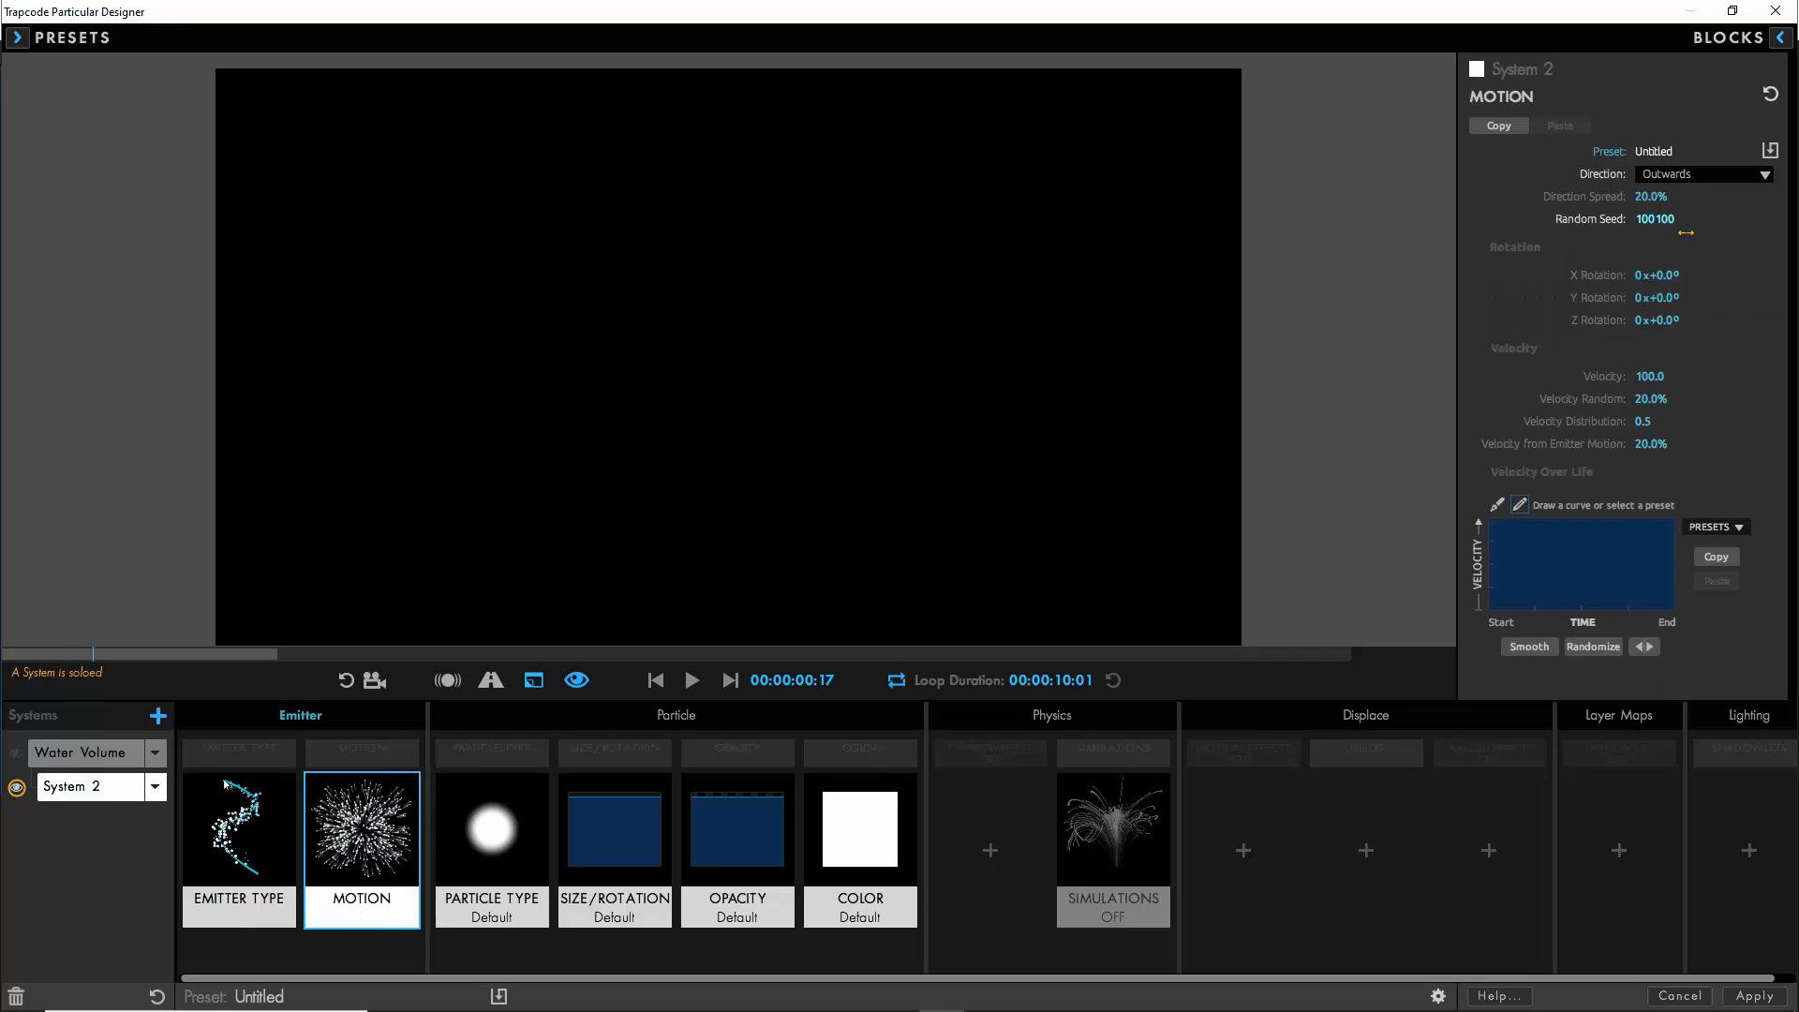
{"action": "left_click", "coordinate": [1646, 375]}
{"action": "type", "text": "-15"}
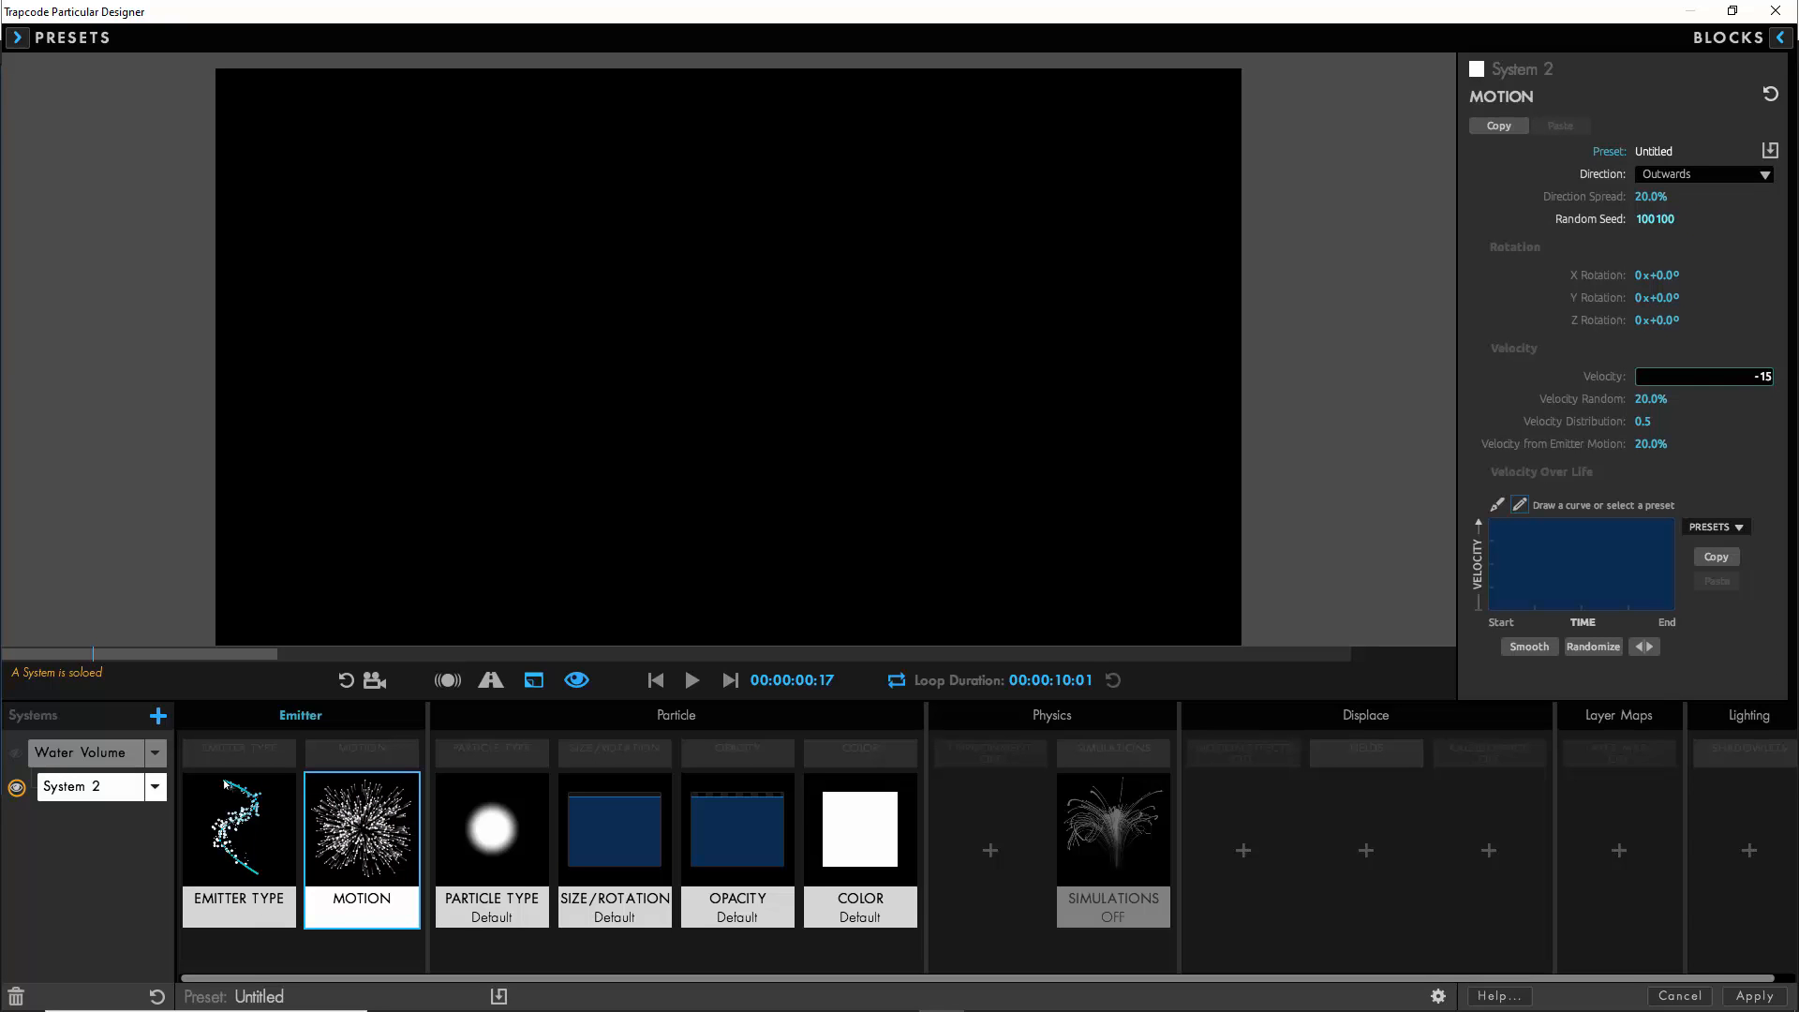
{"action": "type", "text": "0"}
{"action": "left_click", "coordinate": [1646, 444]}
{"action": "type", "text": "40"}
{"action": "key", "text": "Return"}
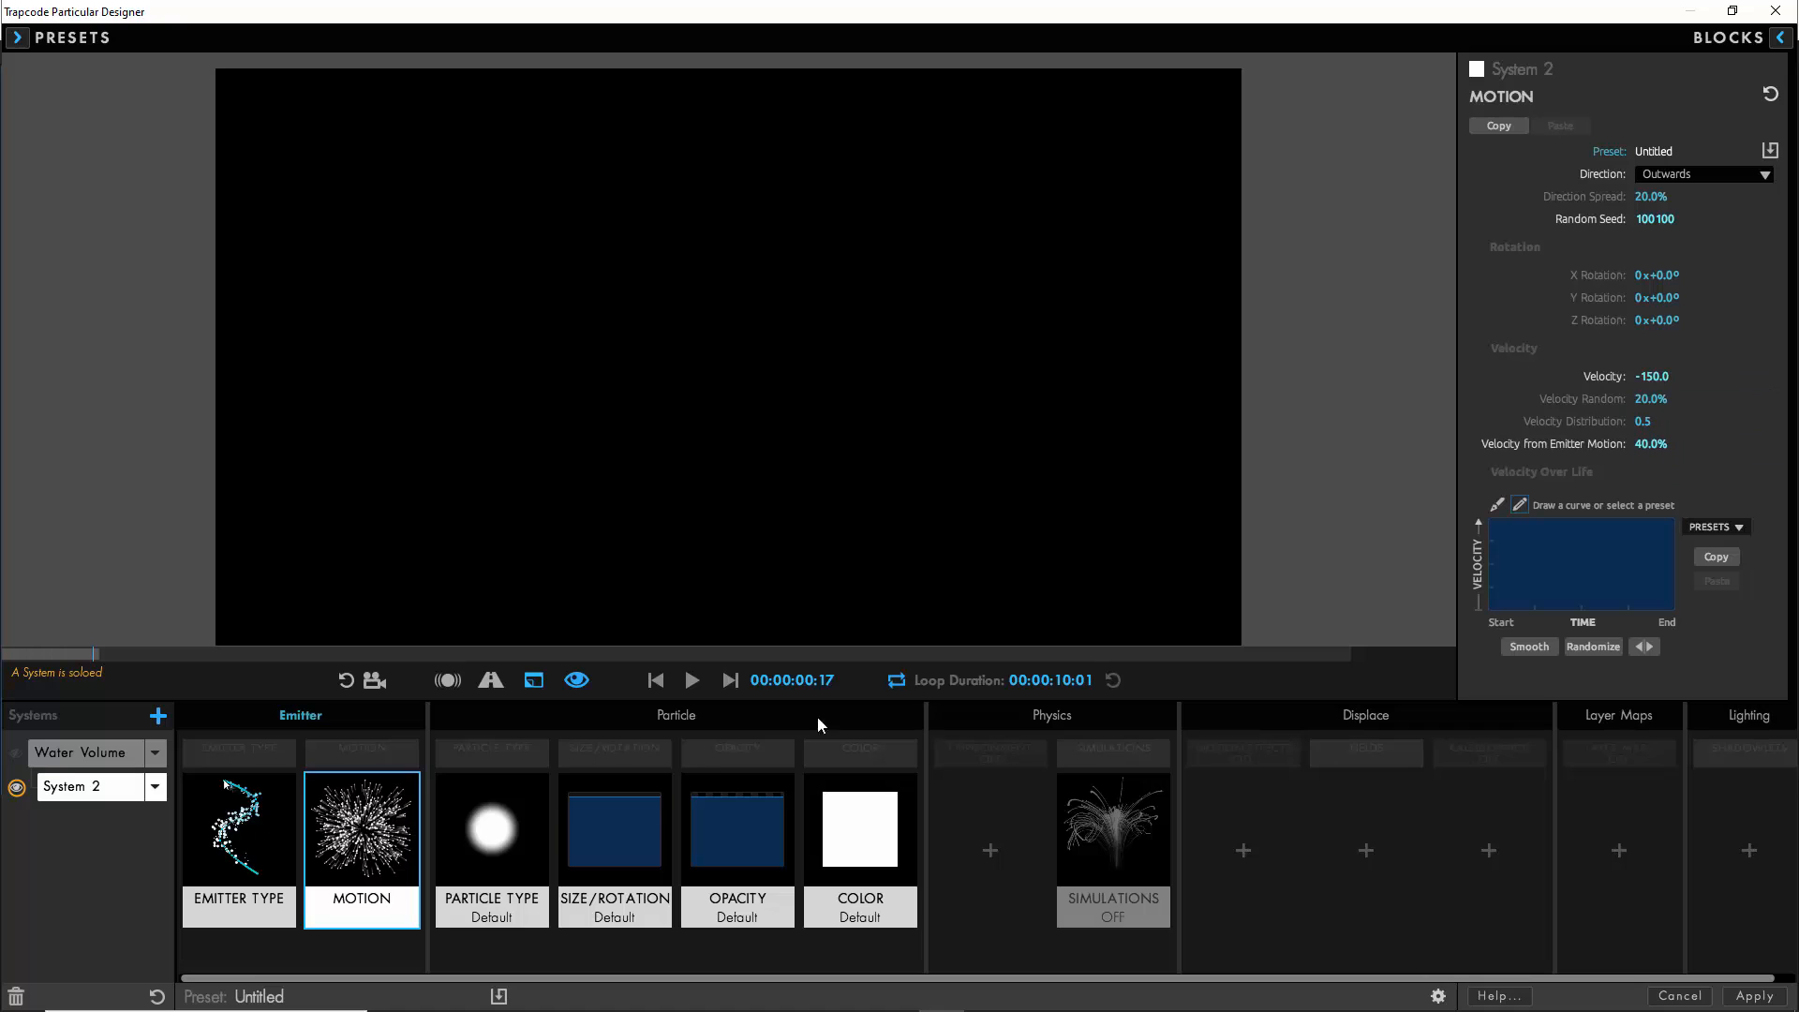
- Give the second system's particles a 1-second life, 35% life random and air resistance 1
{"action": "left_click", "coordinate": [492, 829]}
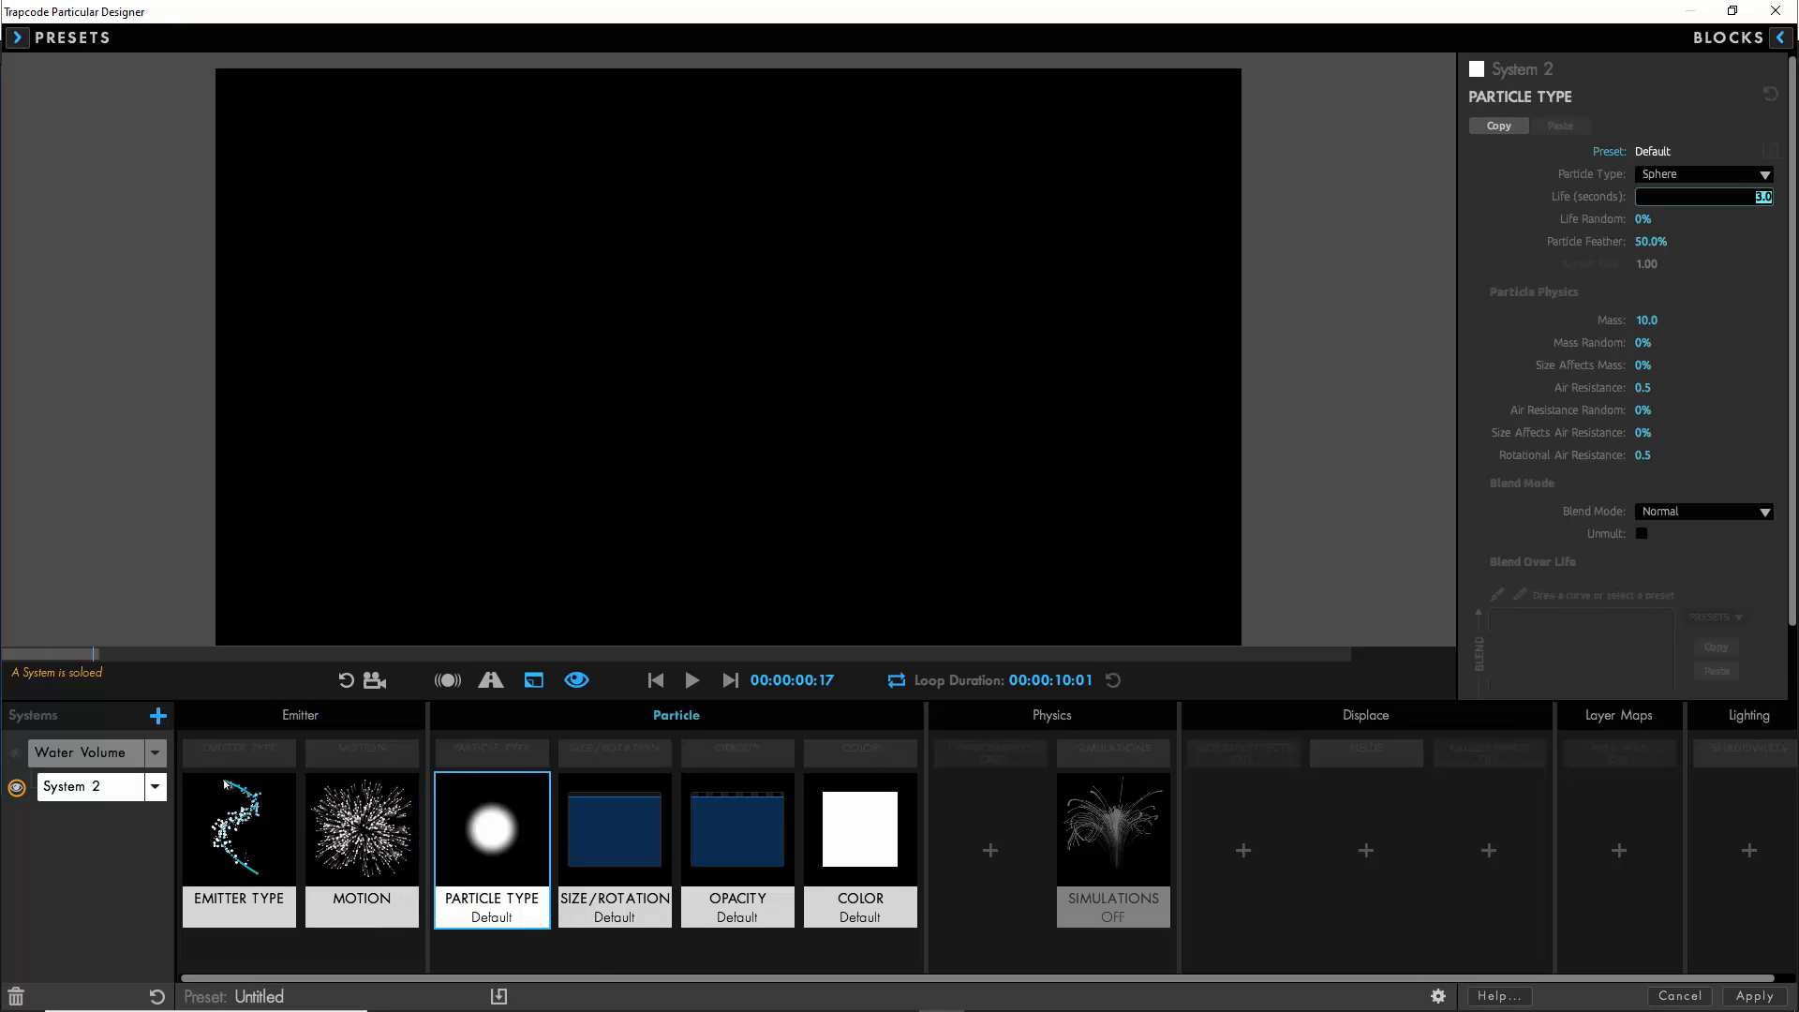
{"action": "left_click", "coordinate": [1643, 197]}
{"action": "type", "text": "1"}
{"action": "left_click", "coordinate": [1643, 215]}
{"action": "type", "text": "35"}
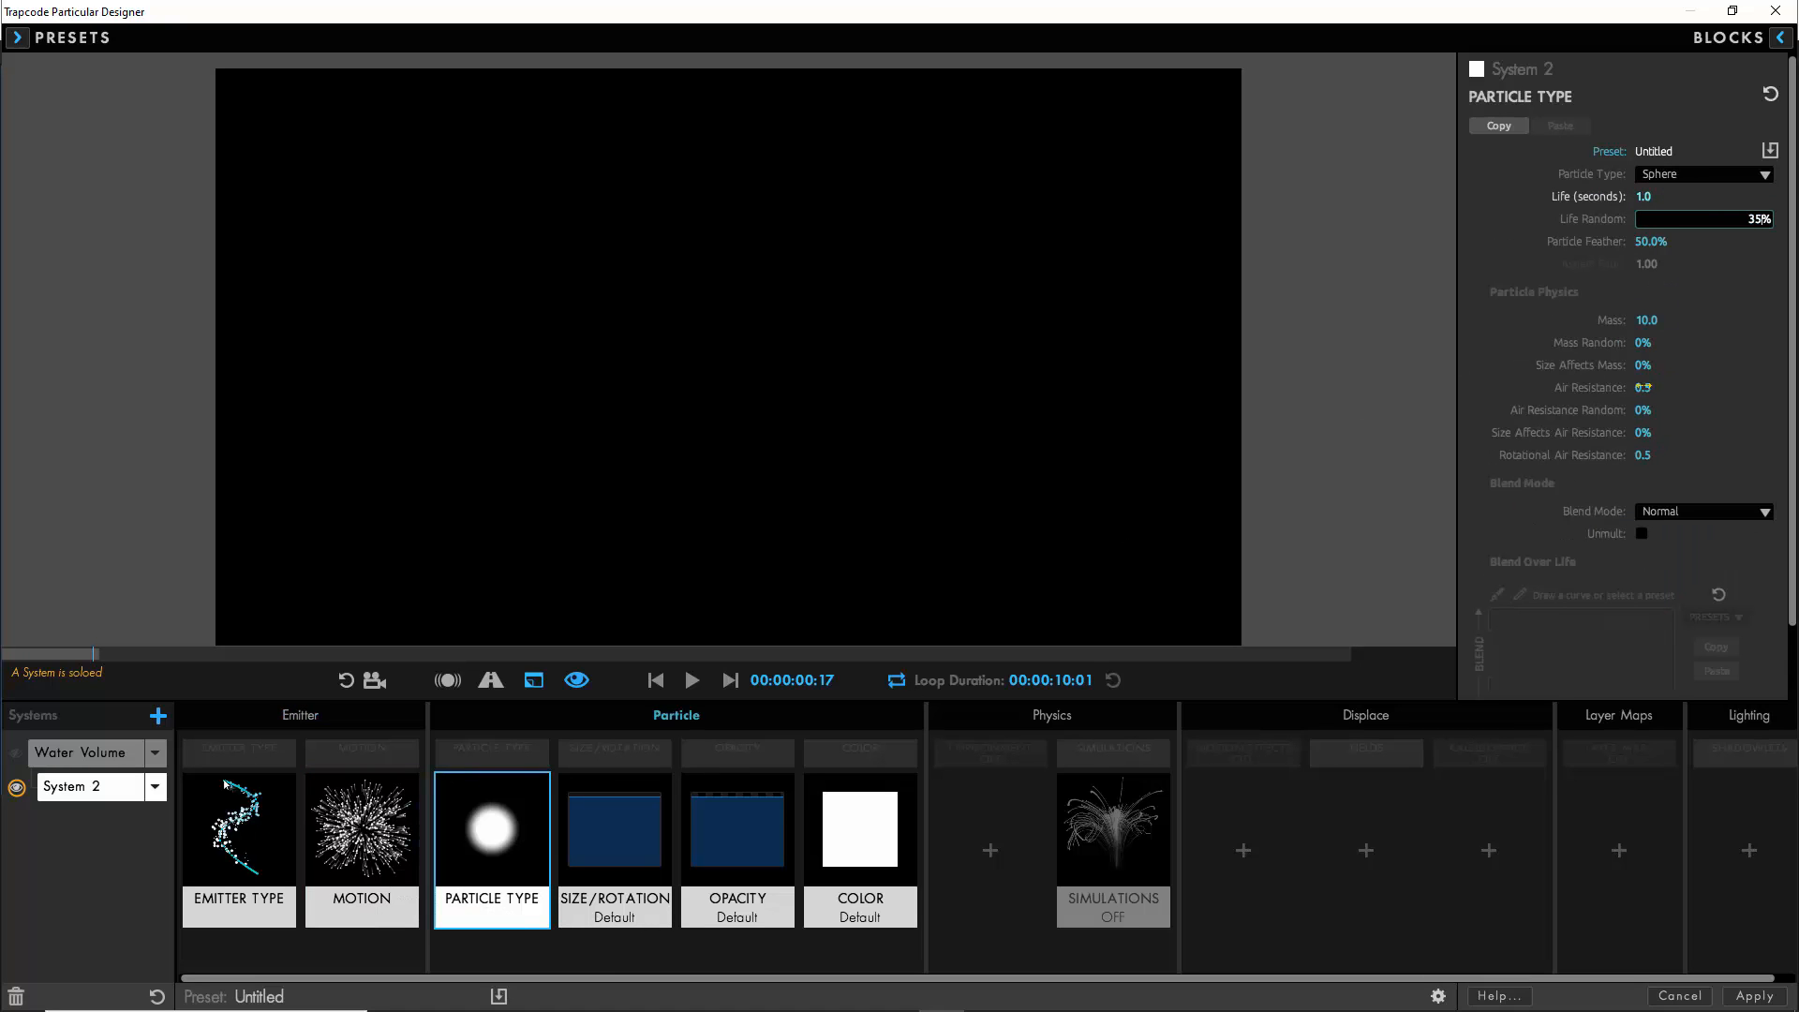
{"action": "left_click", "coordinate": [1644, 385]}
{"action": "type", "text": "1"}
{"action": "key", "text": "Tab"}
{"action": "left_click", "coordinate": [1499, 388]}
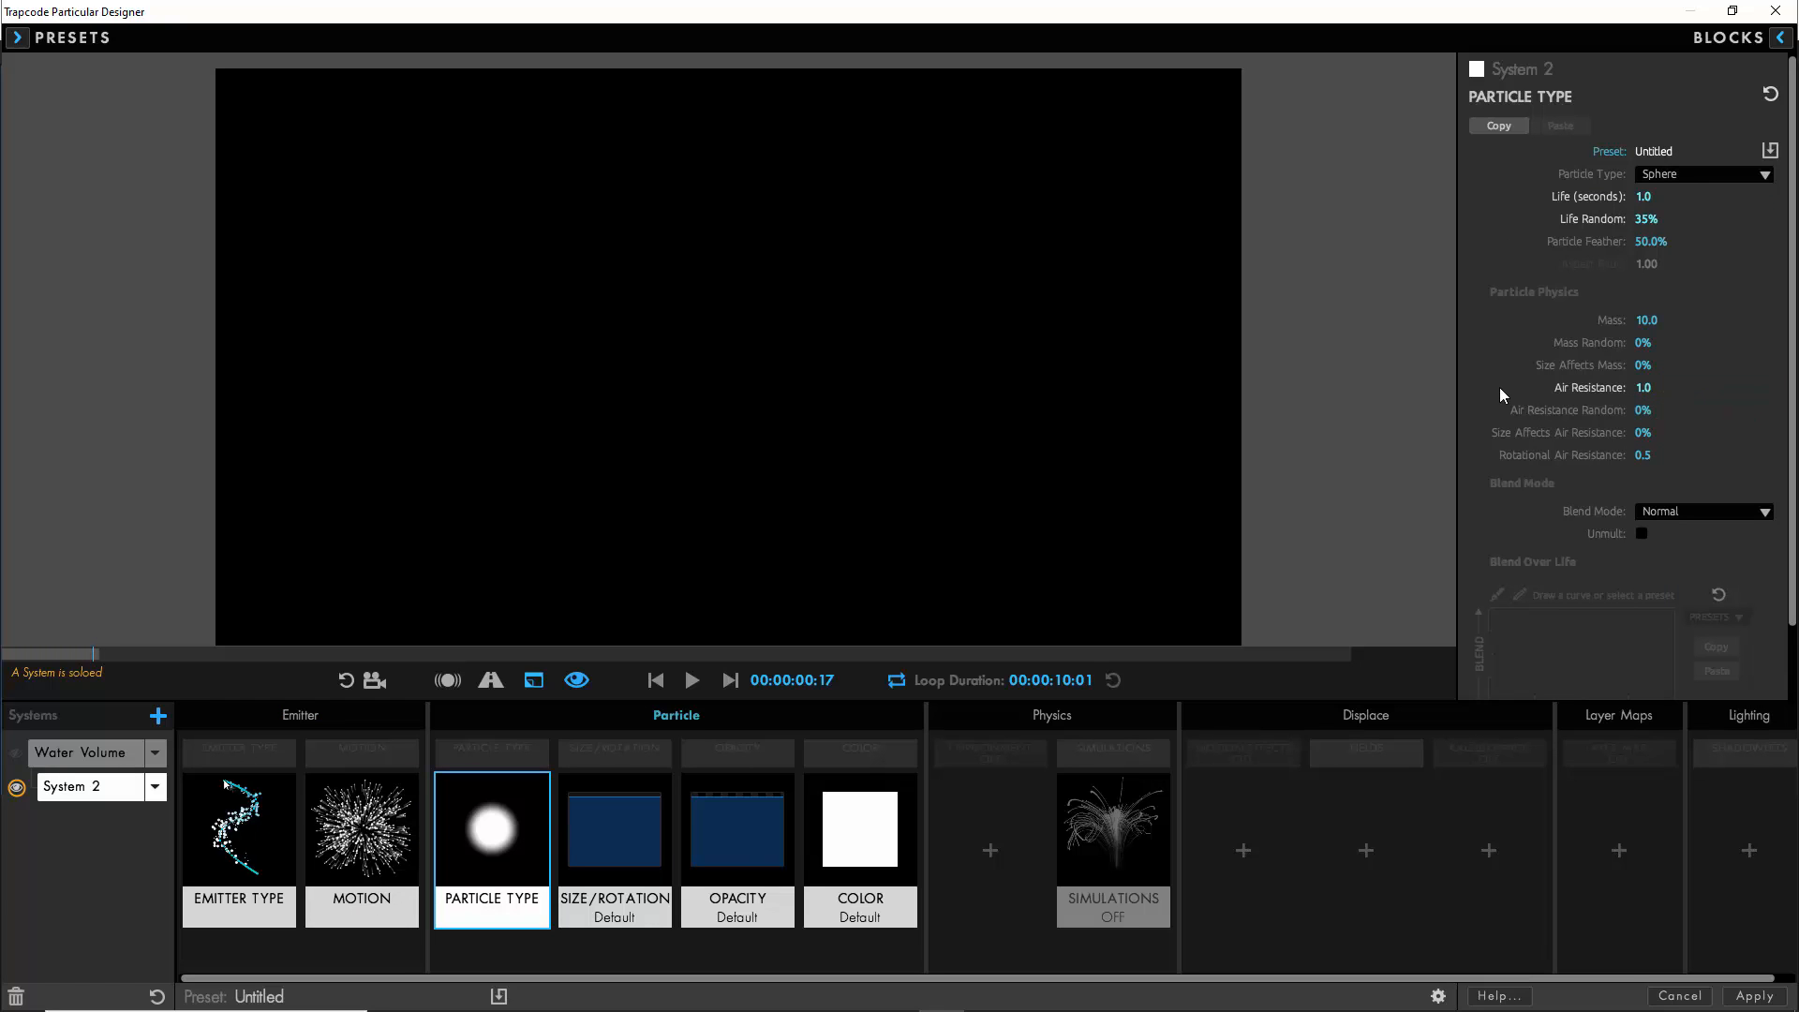
- Set the second system's particle opacity to 0
{"action": "left_click", "coordinate": [777, 780]}
{"action": "left_click", "coordinate": [1647, 208]}
{"action": "type", "text": "0"}
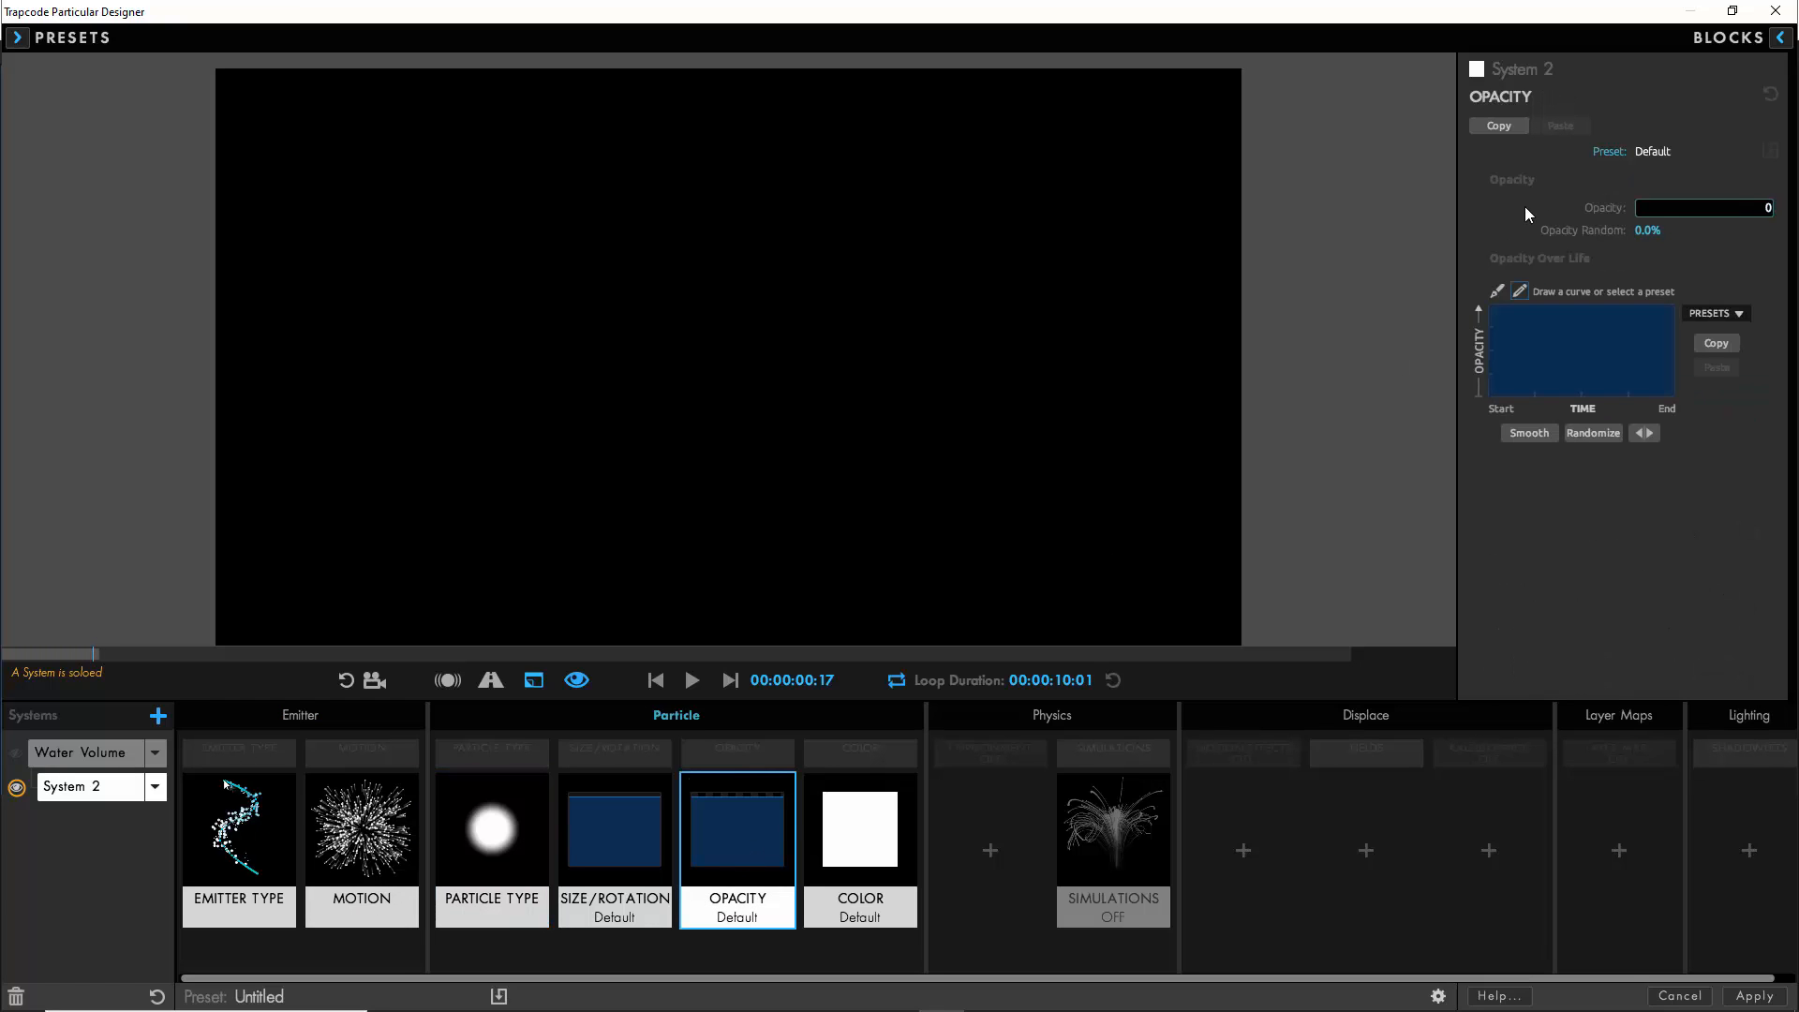
{"action": "left_click", "coordinate": [1529, 214]}
- Add the default Environment block to the second system with gravity 250, Wind Y 100 and air turbulence Affect Position 50
{"action": "left_click", "coordinate": [989, 849]}
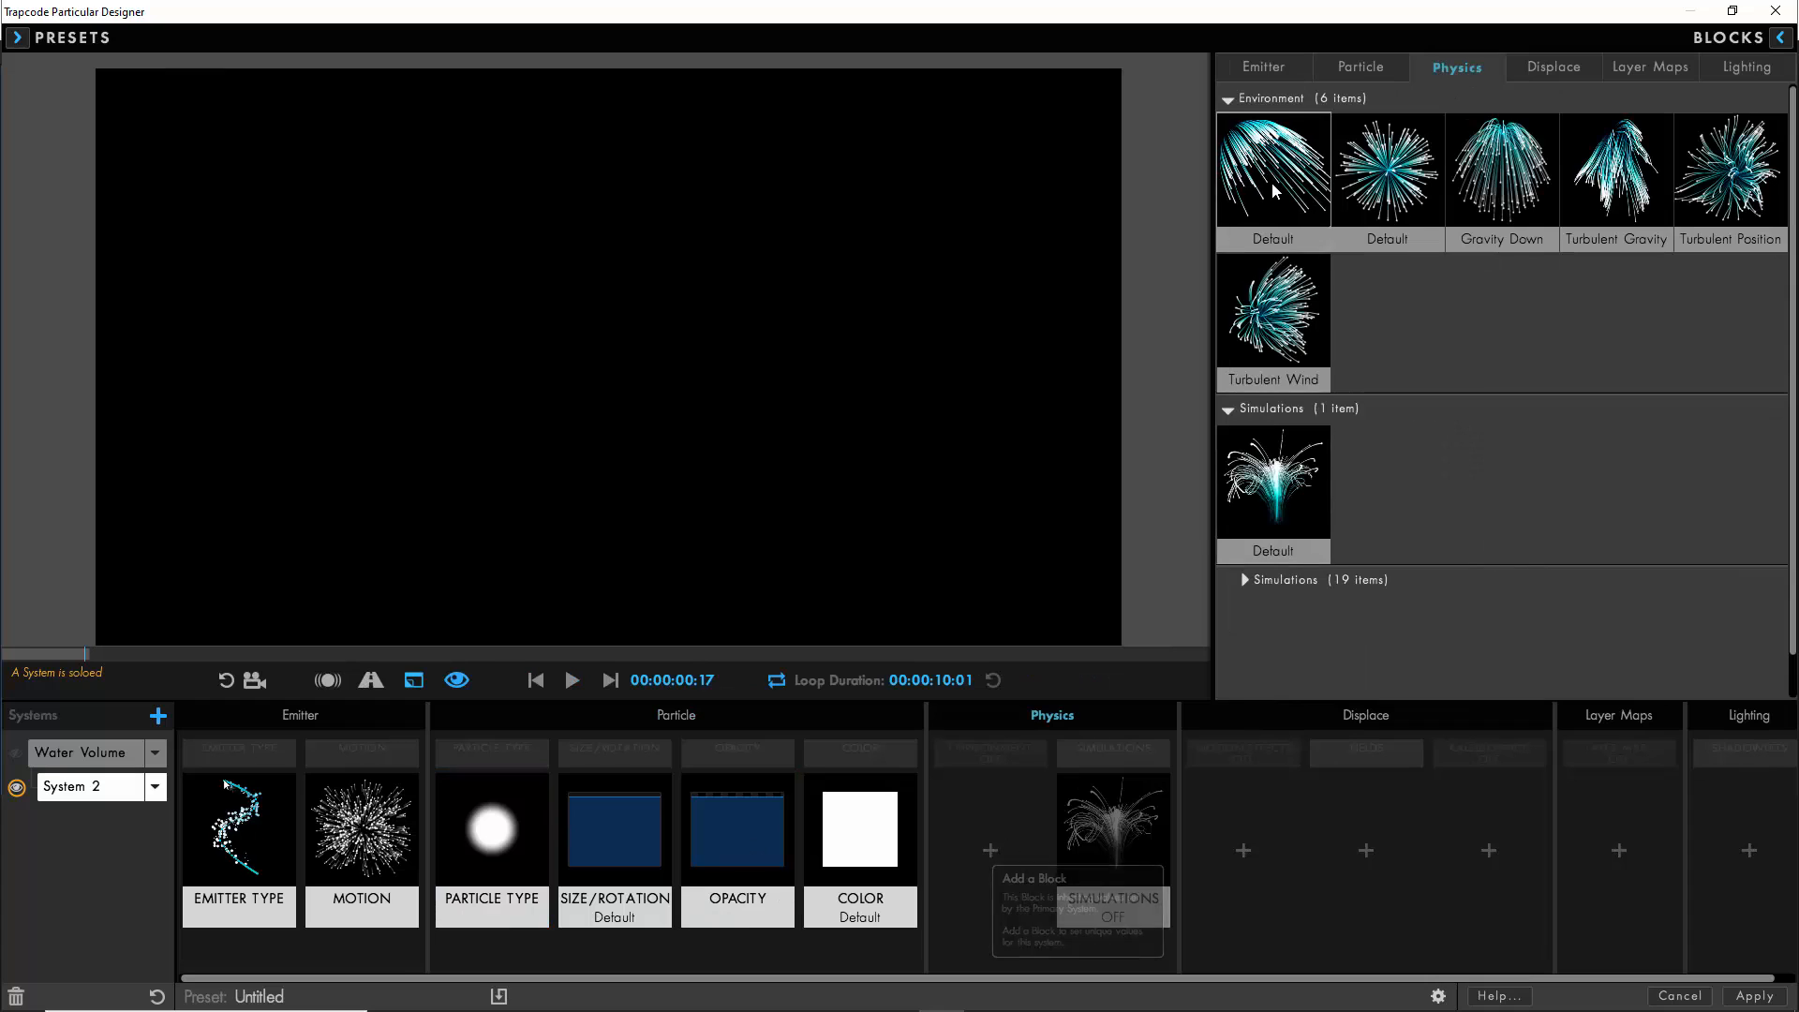
{"action": "left_click", "coordinate": [1265, 196]}
{"action": "left_click", "coordinate": [1003, 846]}
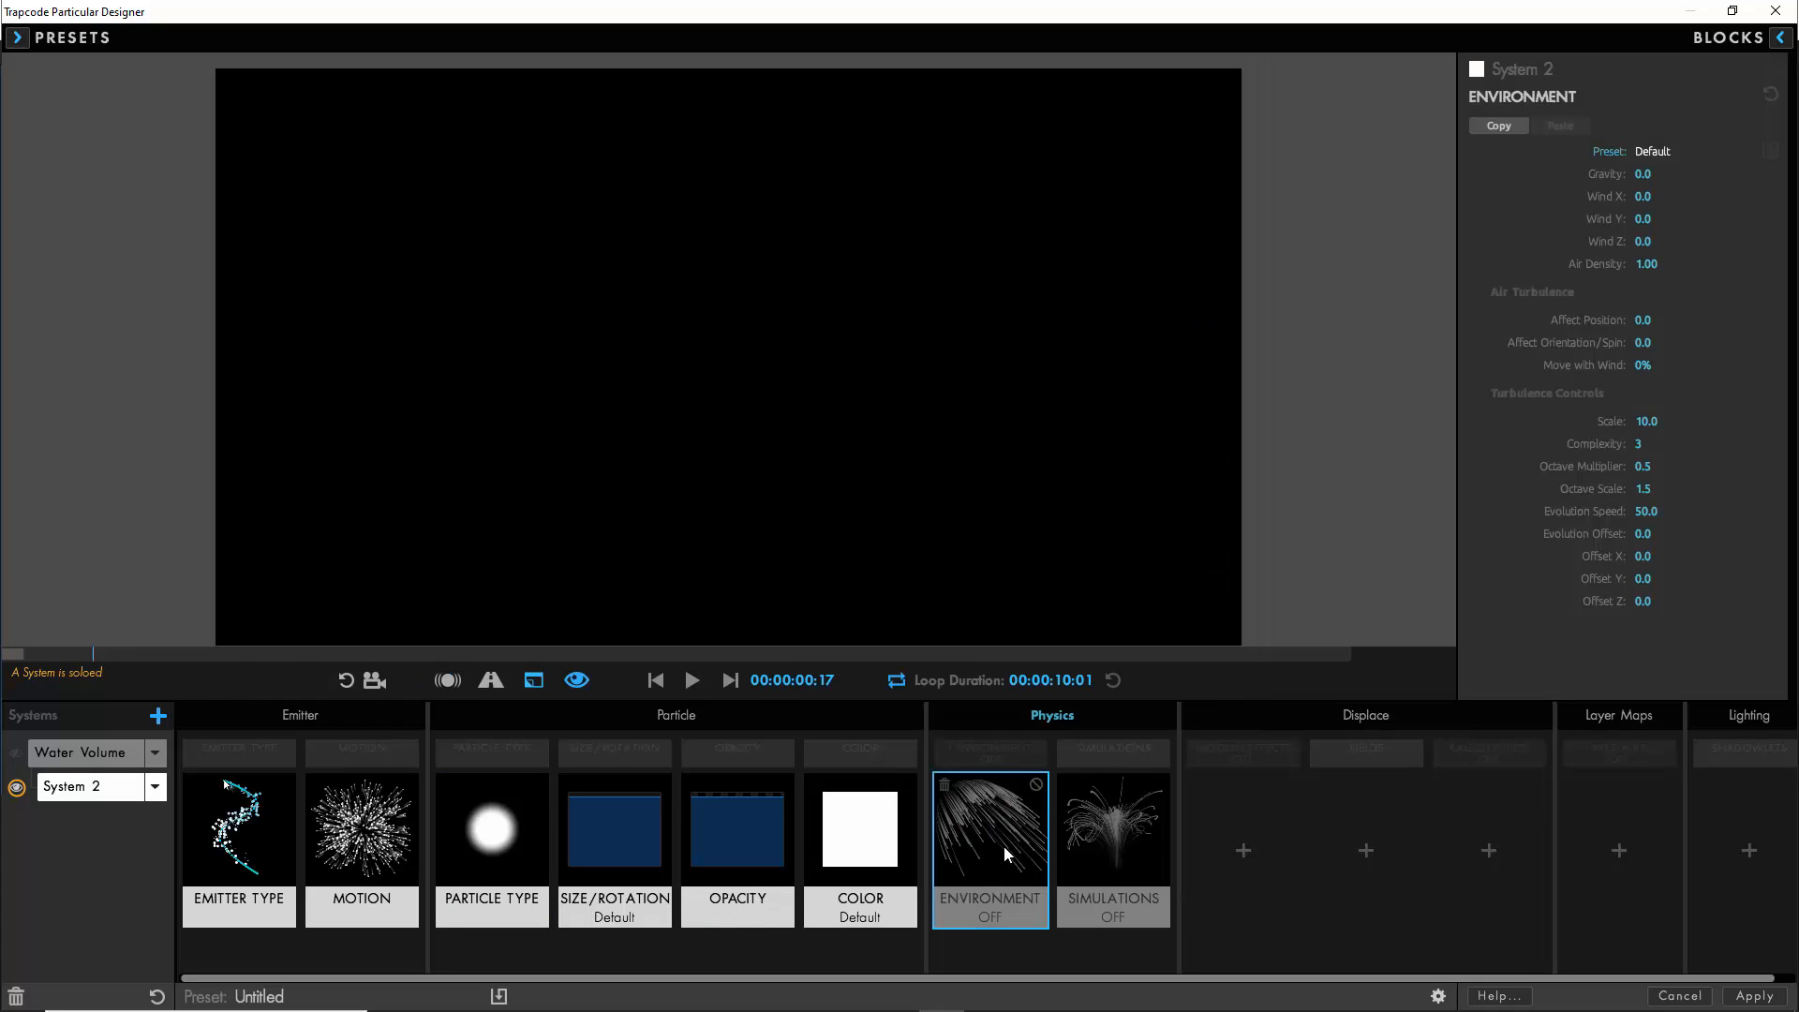
{"action": "left_click", "coordinate": [1642, 174]}
{"action": "type", "text": "250"}
{"action": "left_click", "coordinate": [1644, 218]}
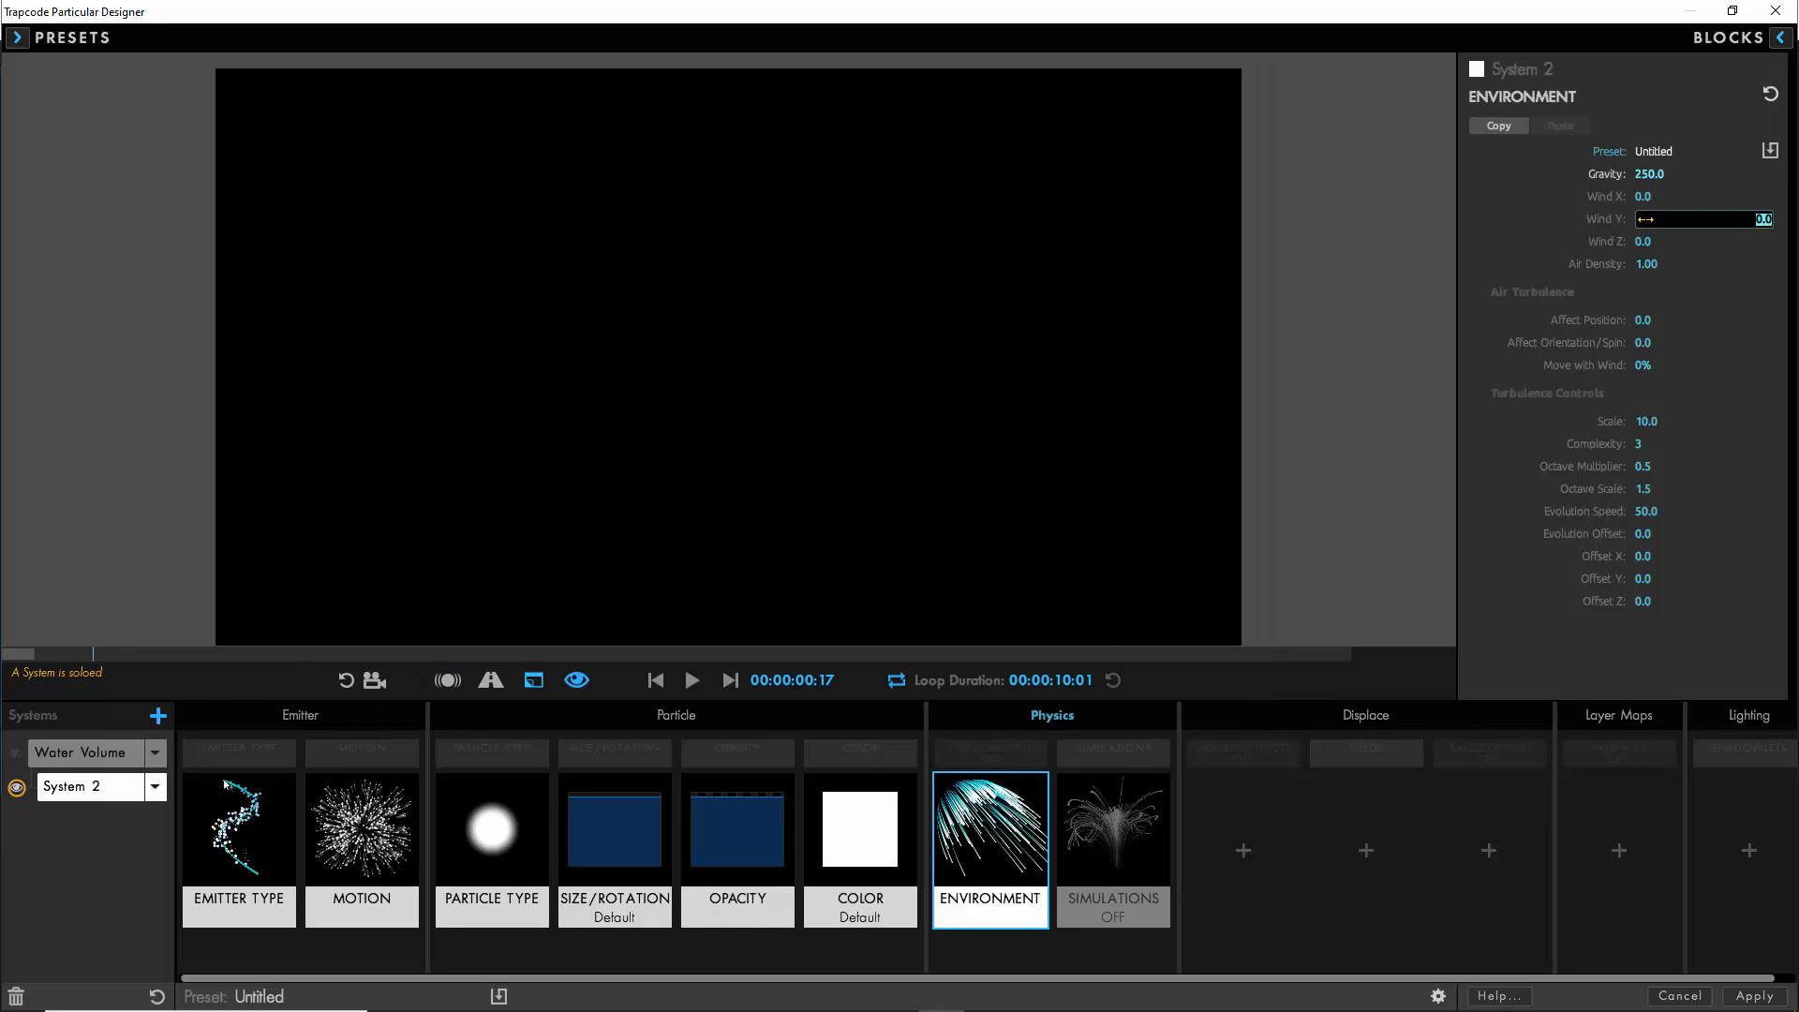
{"action": "type", "text": "100"}
{"action": "left_click", "coordinate": [1644, 320]}
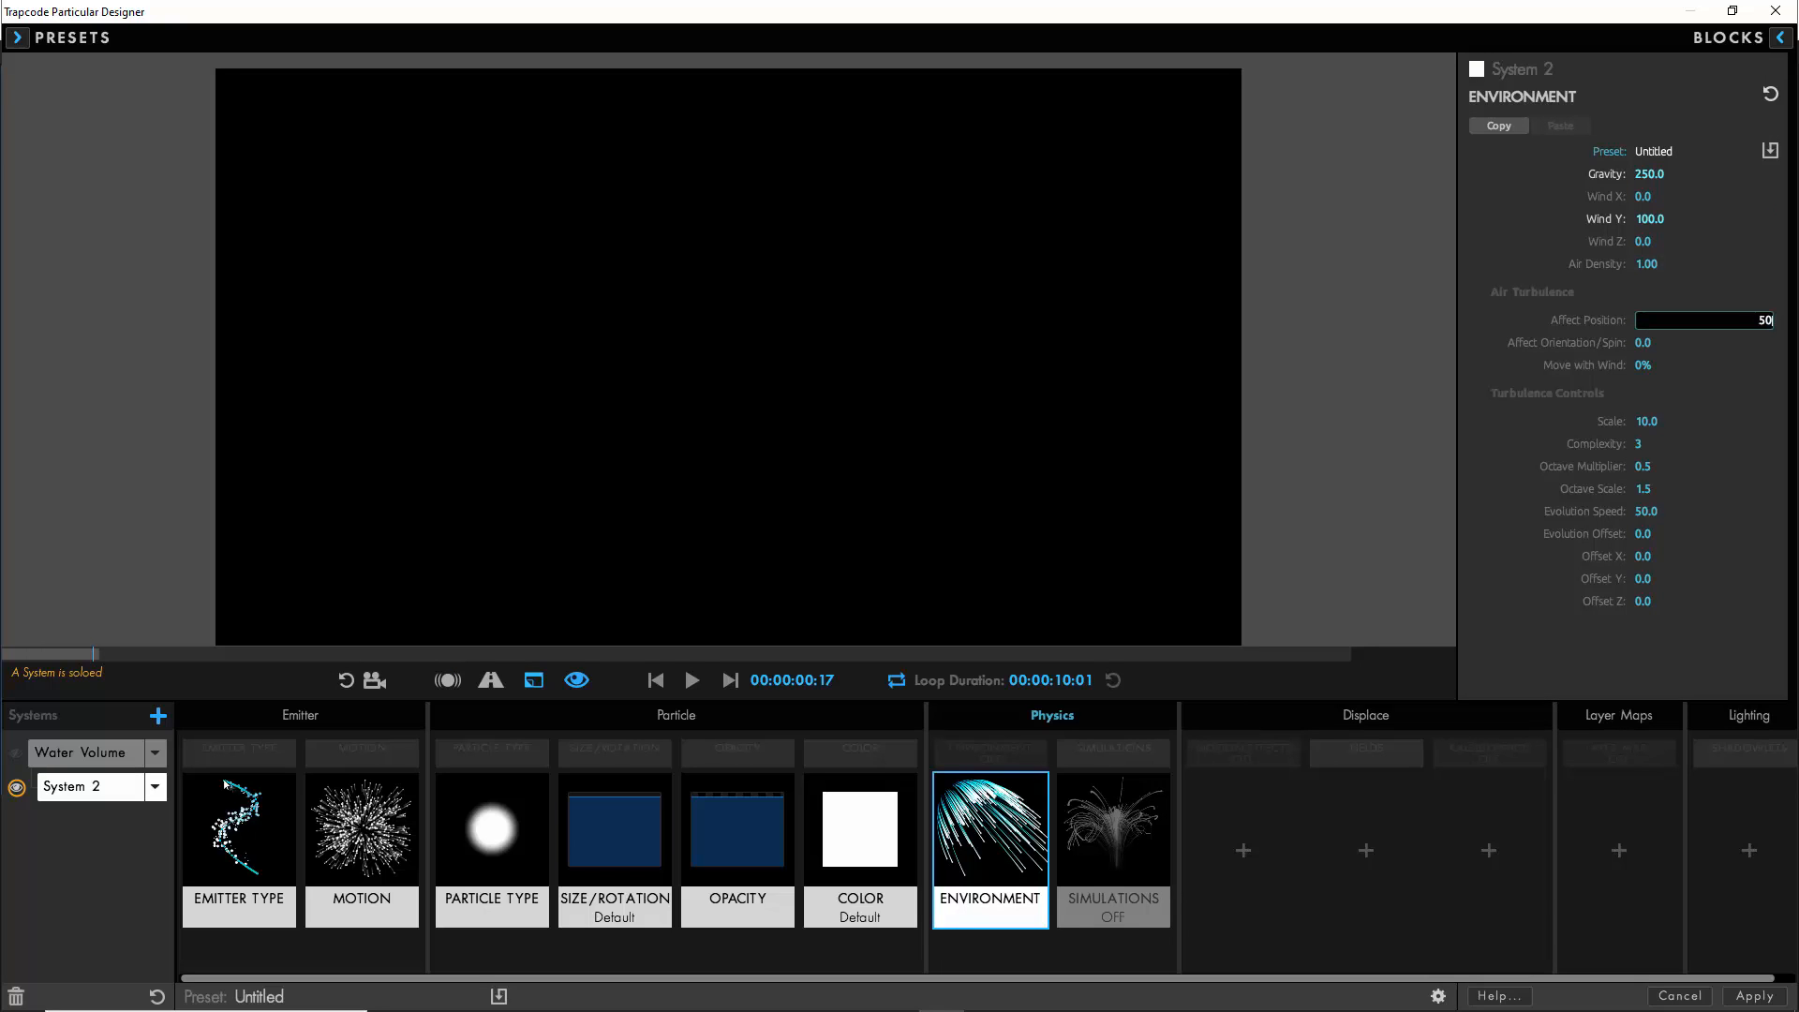
{"action": "left_click", "coordinate": [1499, 323]}
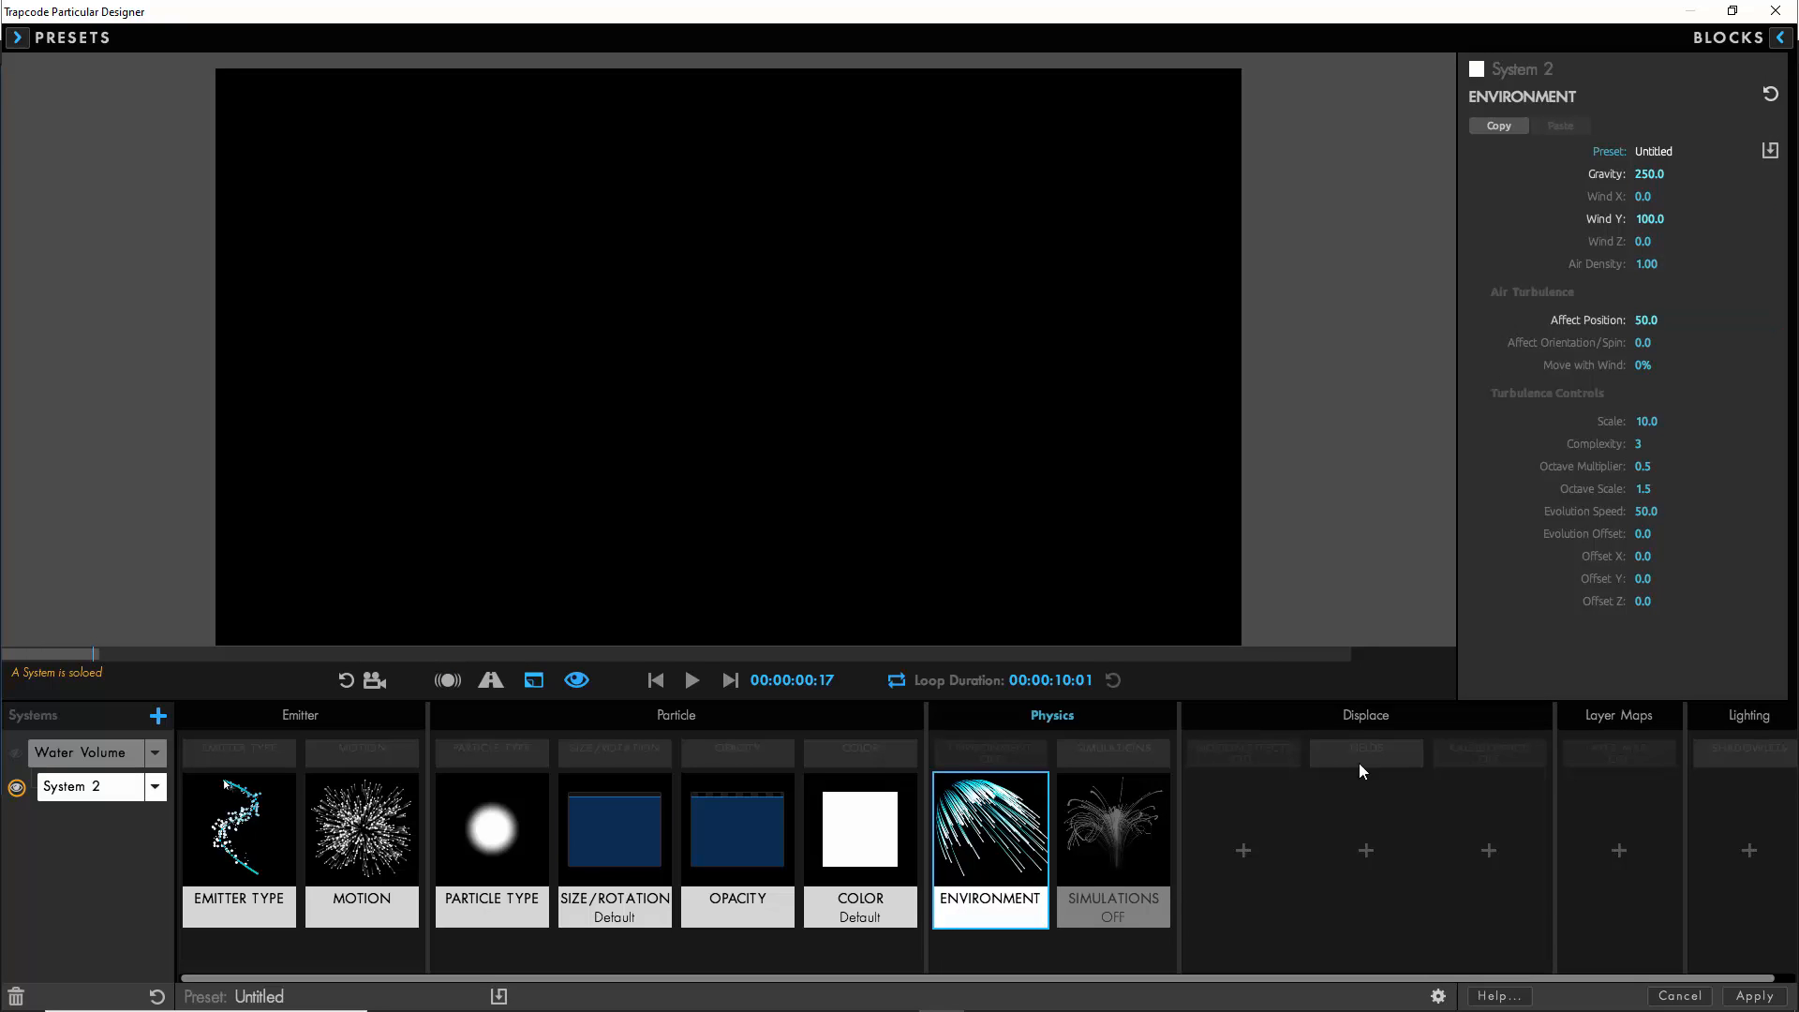
- Add the Displacement Fields block to the second system with Radial displacement mode, TF Displace Radially 25 and fade-in time 0
{"action": "left_click", "coordinate": [1366, 851]}
{"action": "left_click", "coordinate": [1618, 388]}
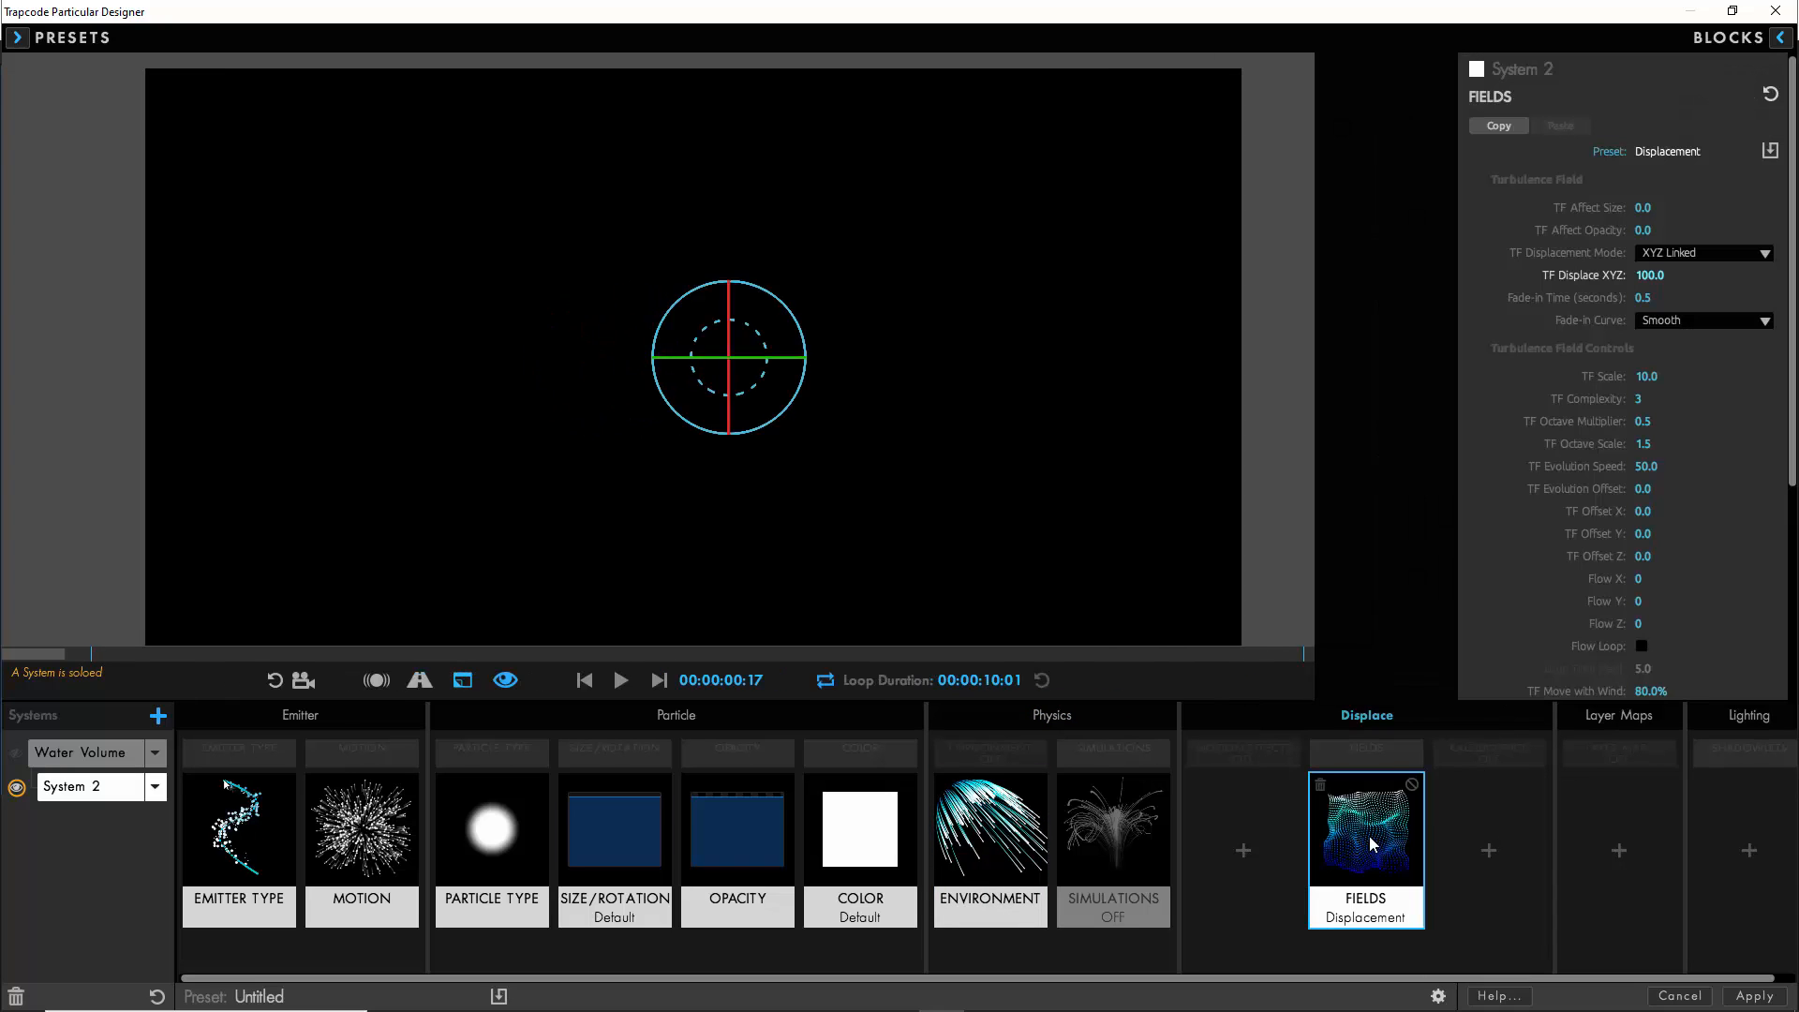
{"action": "left_click", "coordinate": [1703, 253]}
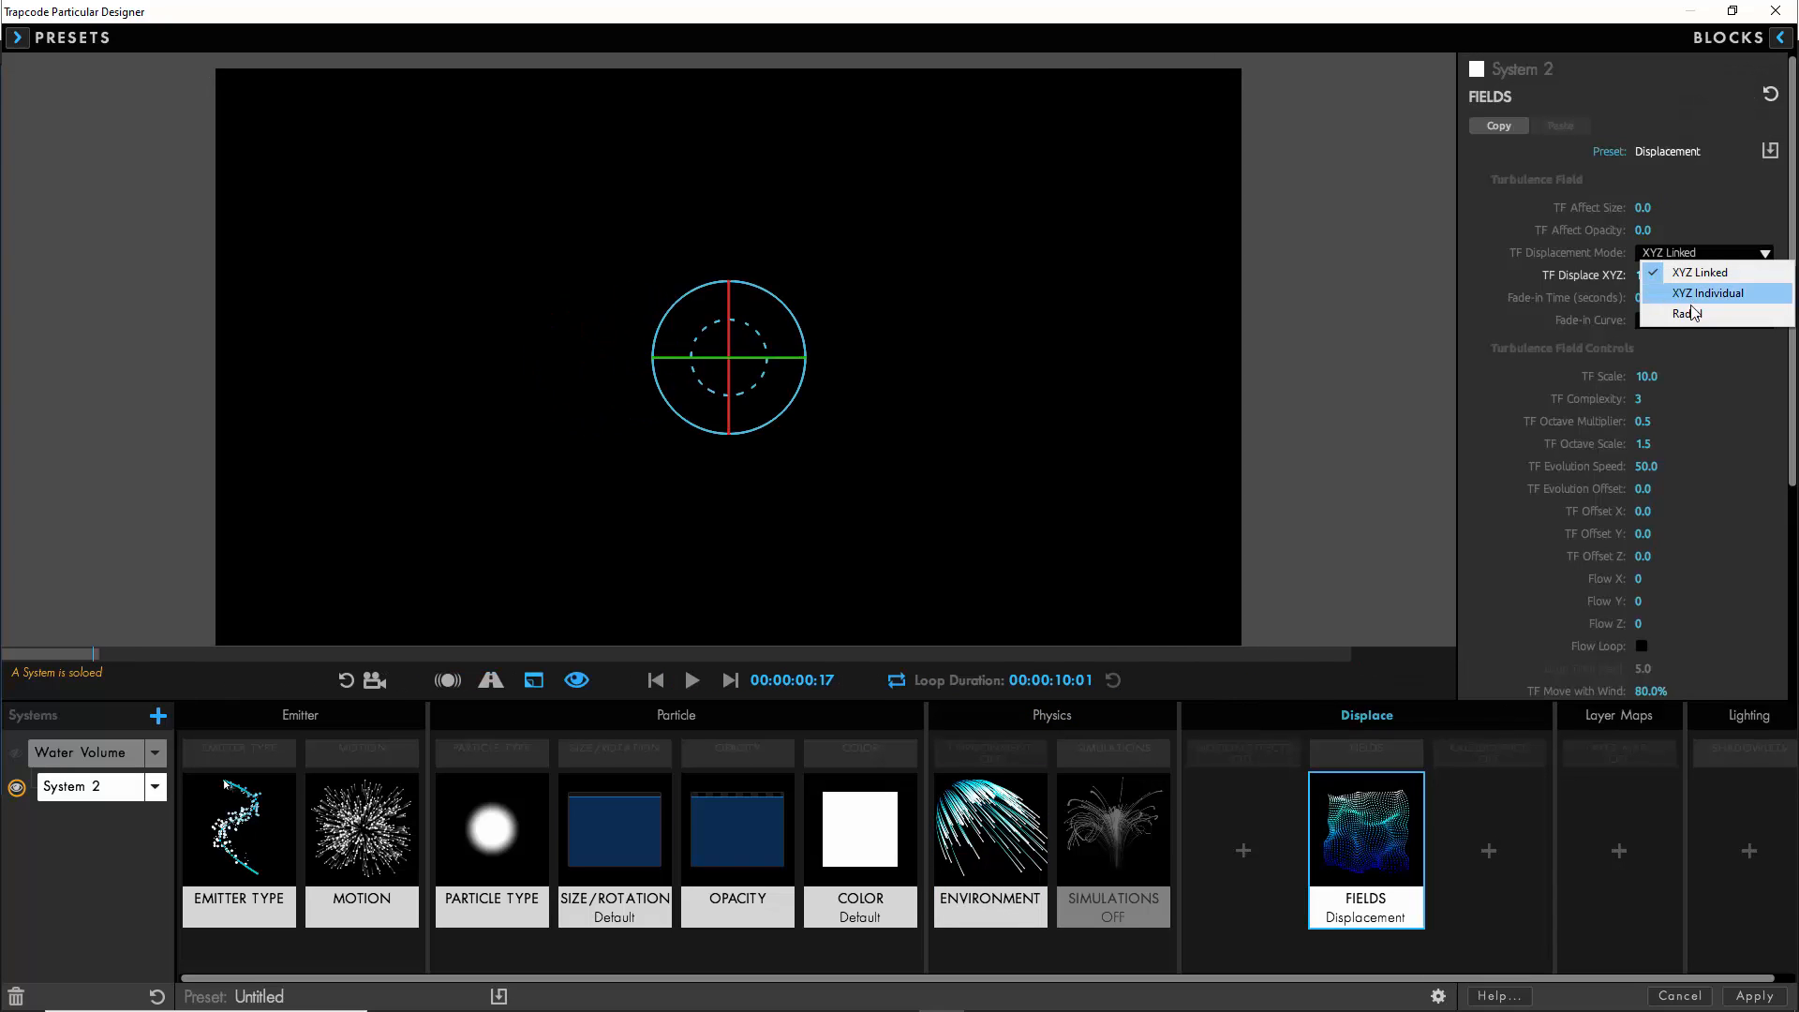
{"action": "left_click", "coordinate": [1663, 319]}
{"action": "left_click", "coordinate": [1649, 274]}
{"action": "type", "text": "25"}
{"action": "left_click", "coordinate": [1641, 297]}
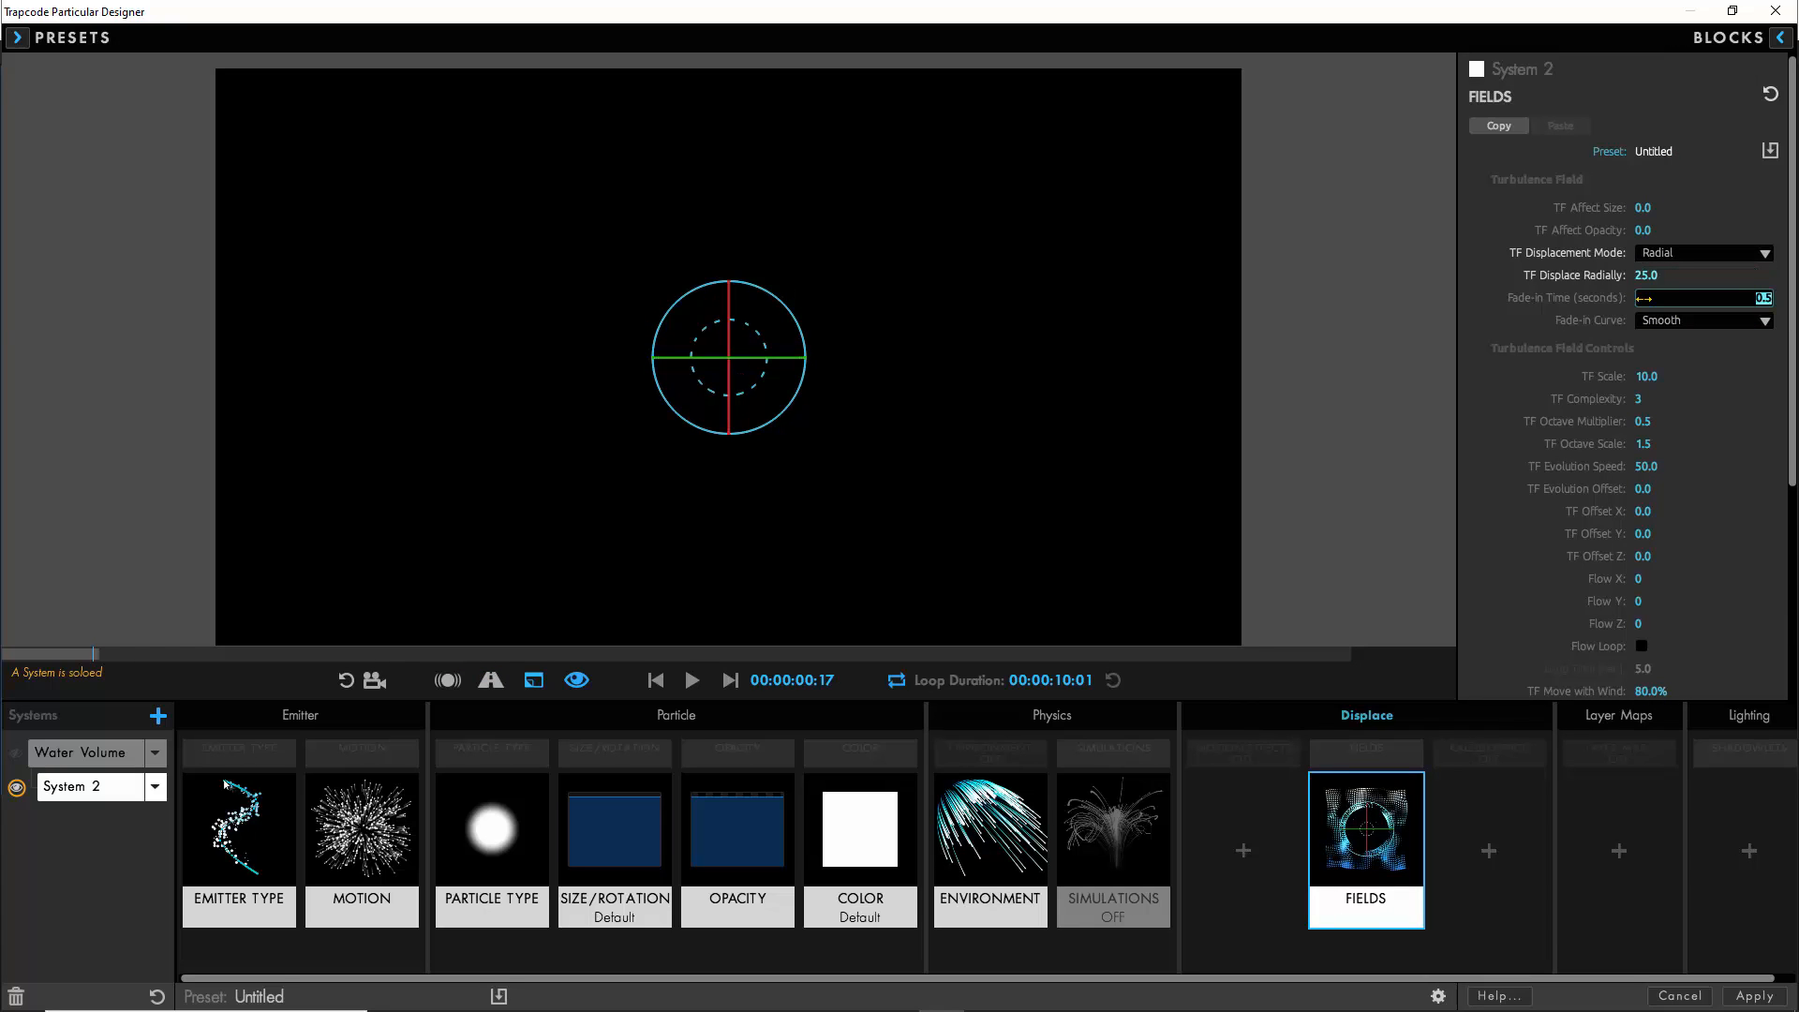
{"action": "type", "text": "0"}
- Set the second system's turbulence field scale to 25 and its evolution speed to 250
{"action": "left_click", "coordinate": [1646, 376]}
{"action": "type", "text": "25"}
{"action": "left_click", "coordinate": [1646, 466]}
{"action": "type", "text": "250"}
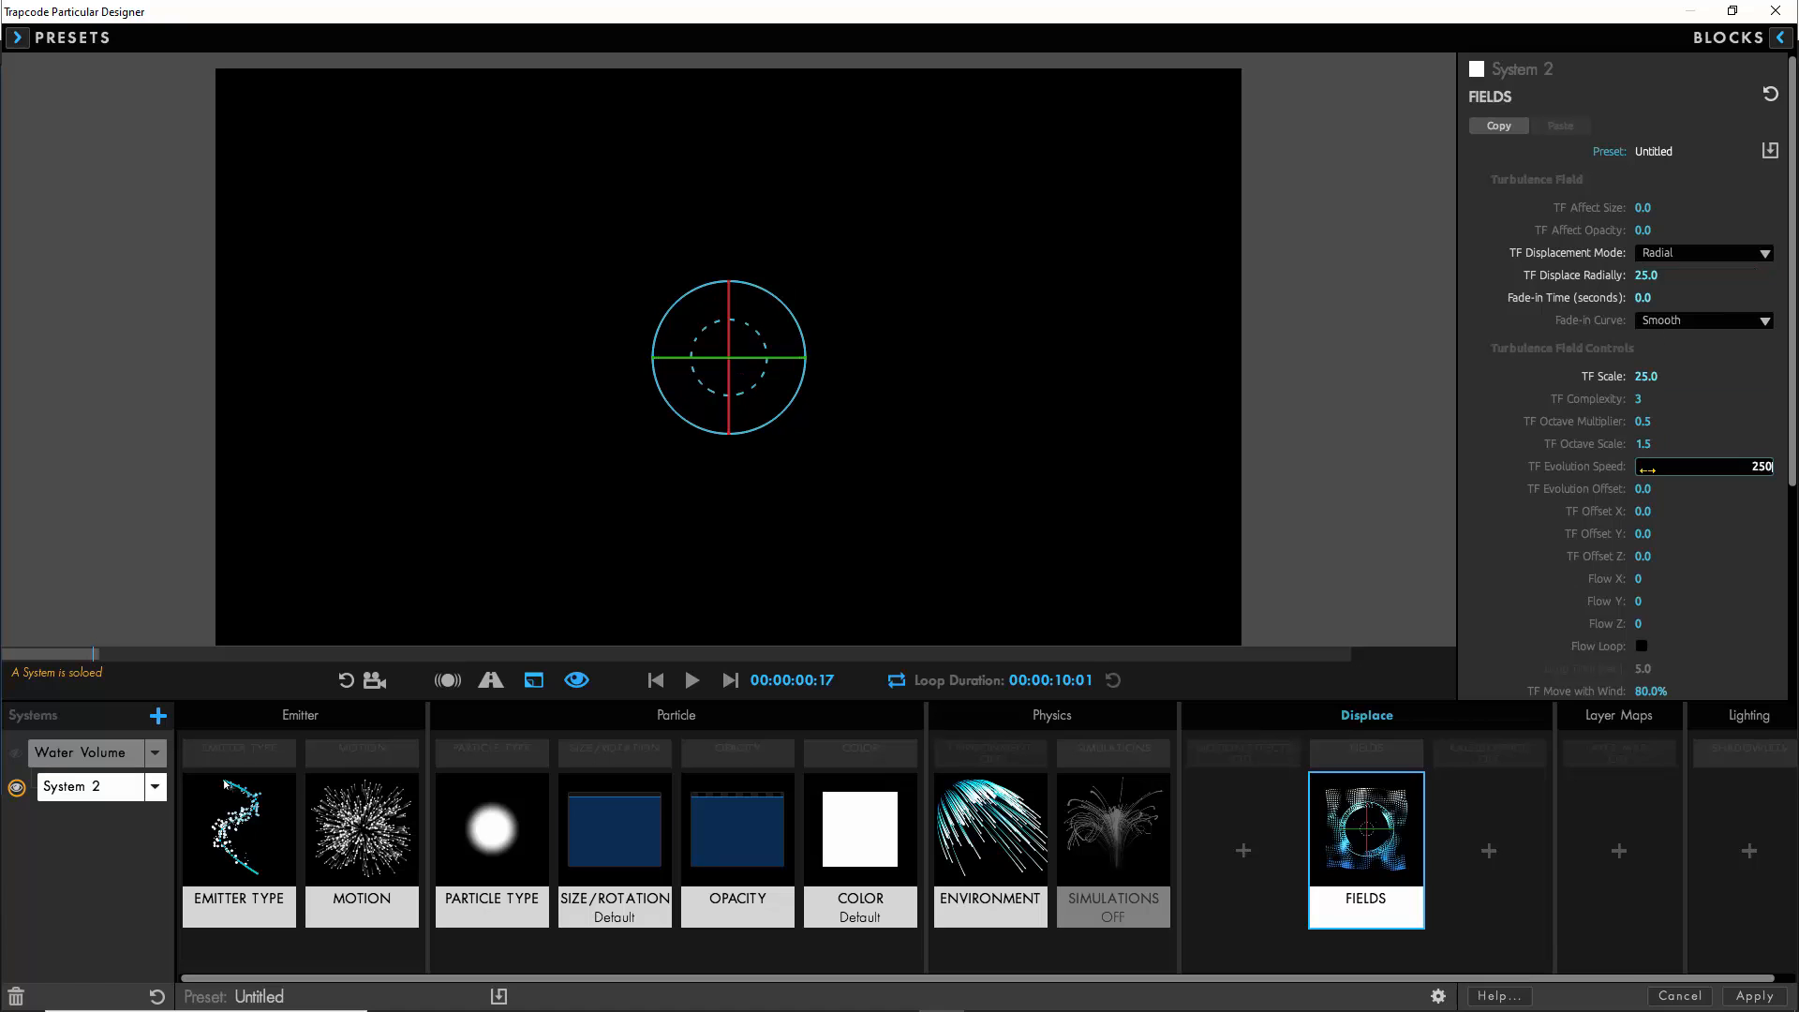
{"action": "key", "text": "Return"}
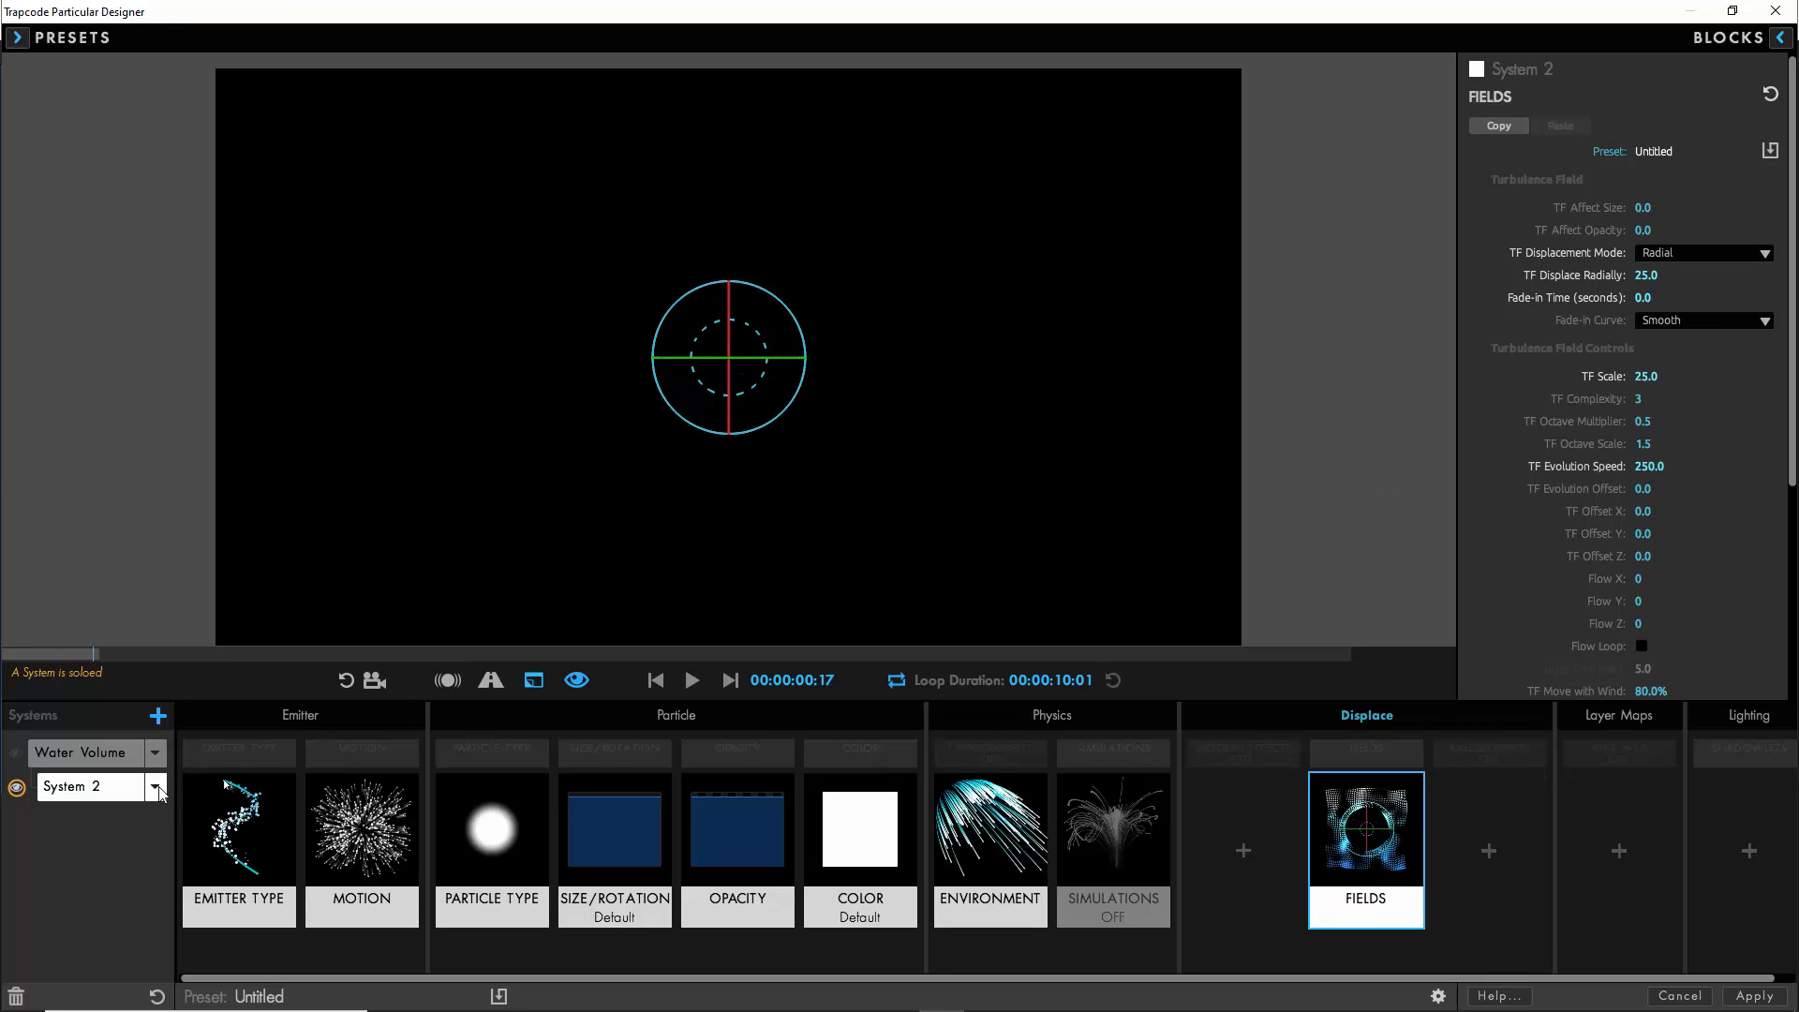
- Rename the second system as Droplet Seed 01
{"action": "left_click", "coordinate": [157, 789]}
{"action": "left_click", "coordinate": [217, 873]}
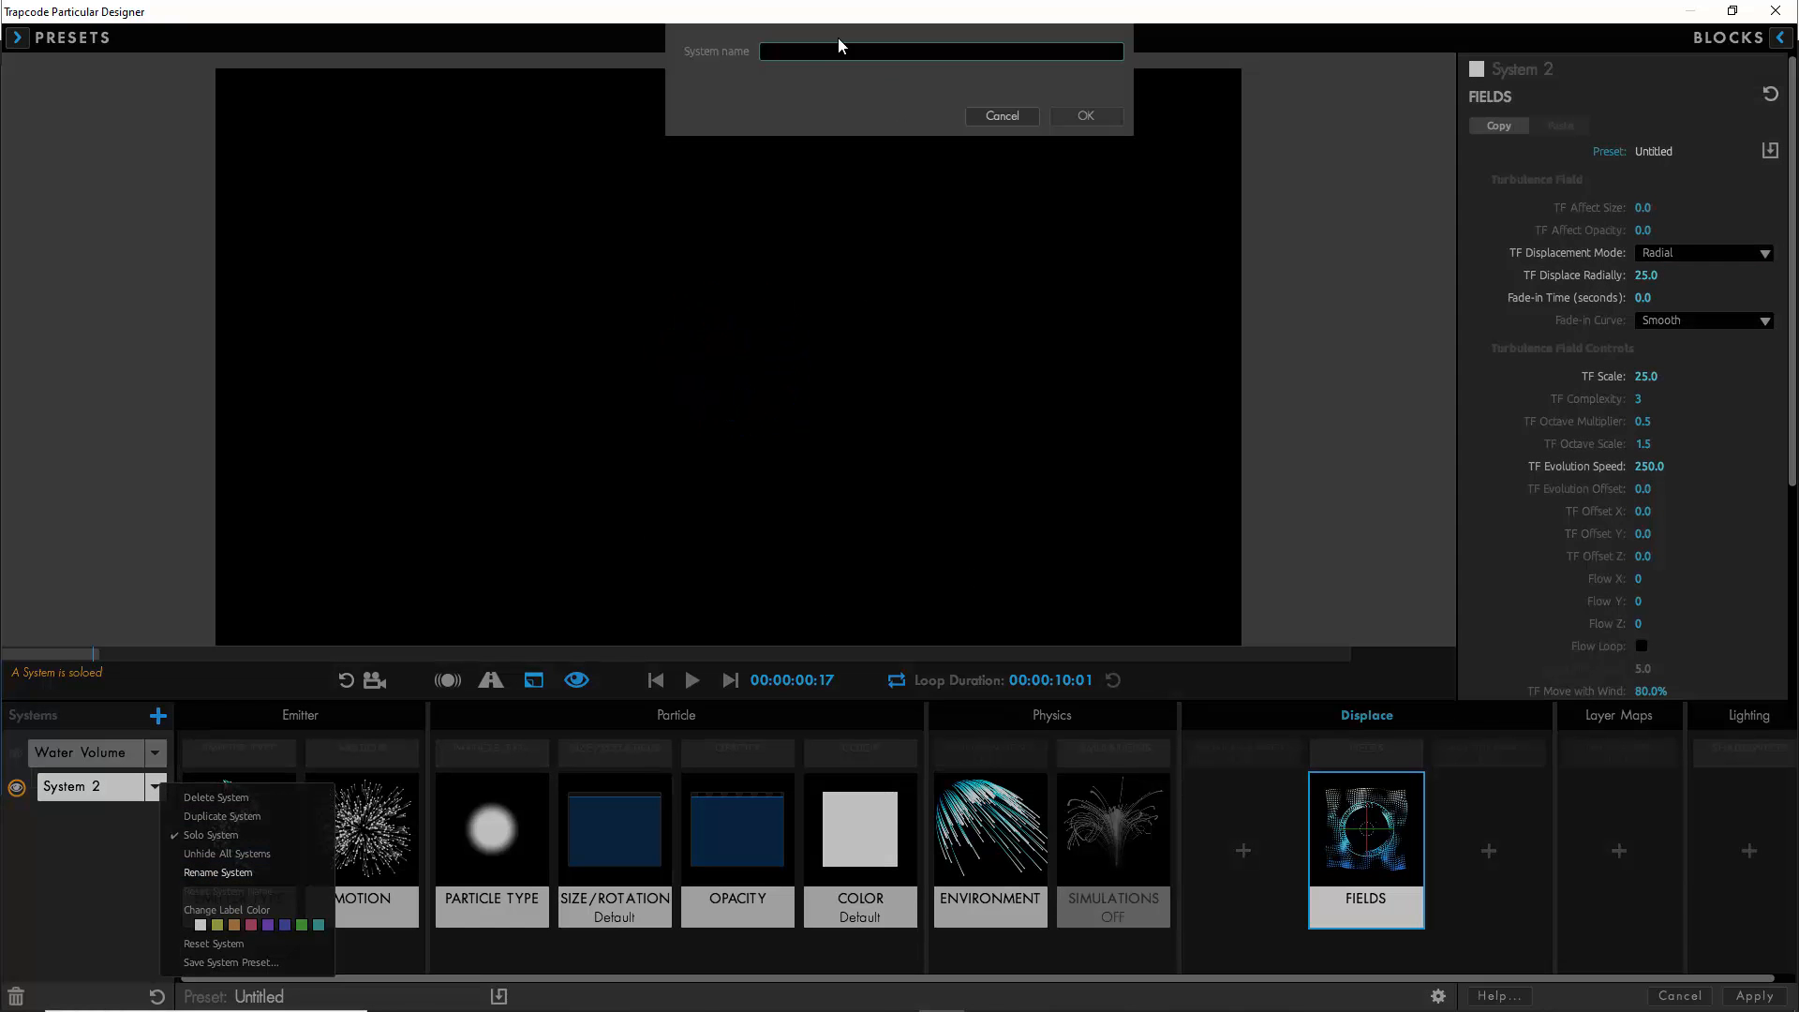
{"action": "type", "text": "Droplet: Seed 01"}
{"action": "left_click", "coordinate": [1070, 116]}
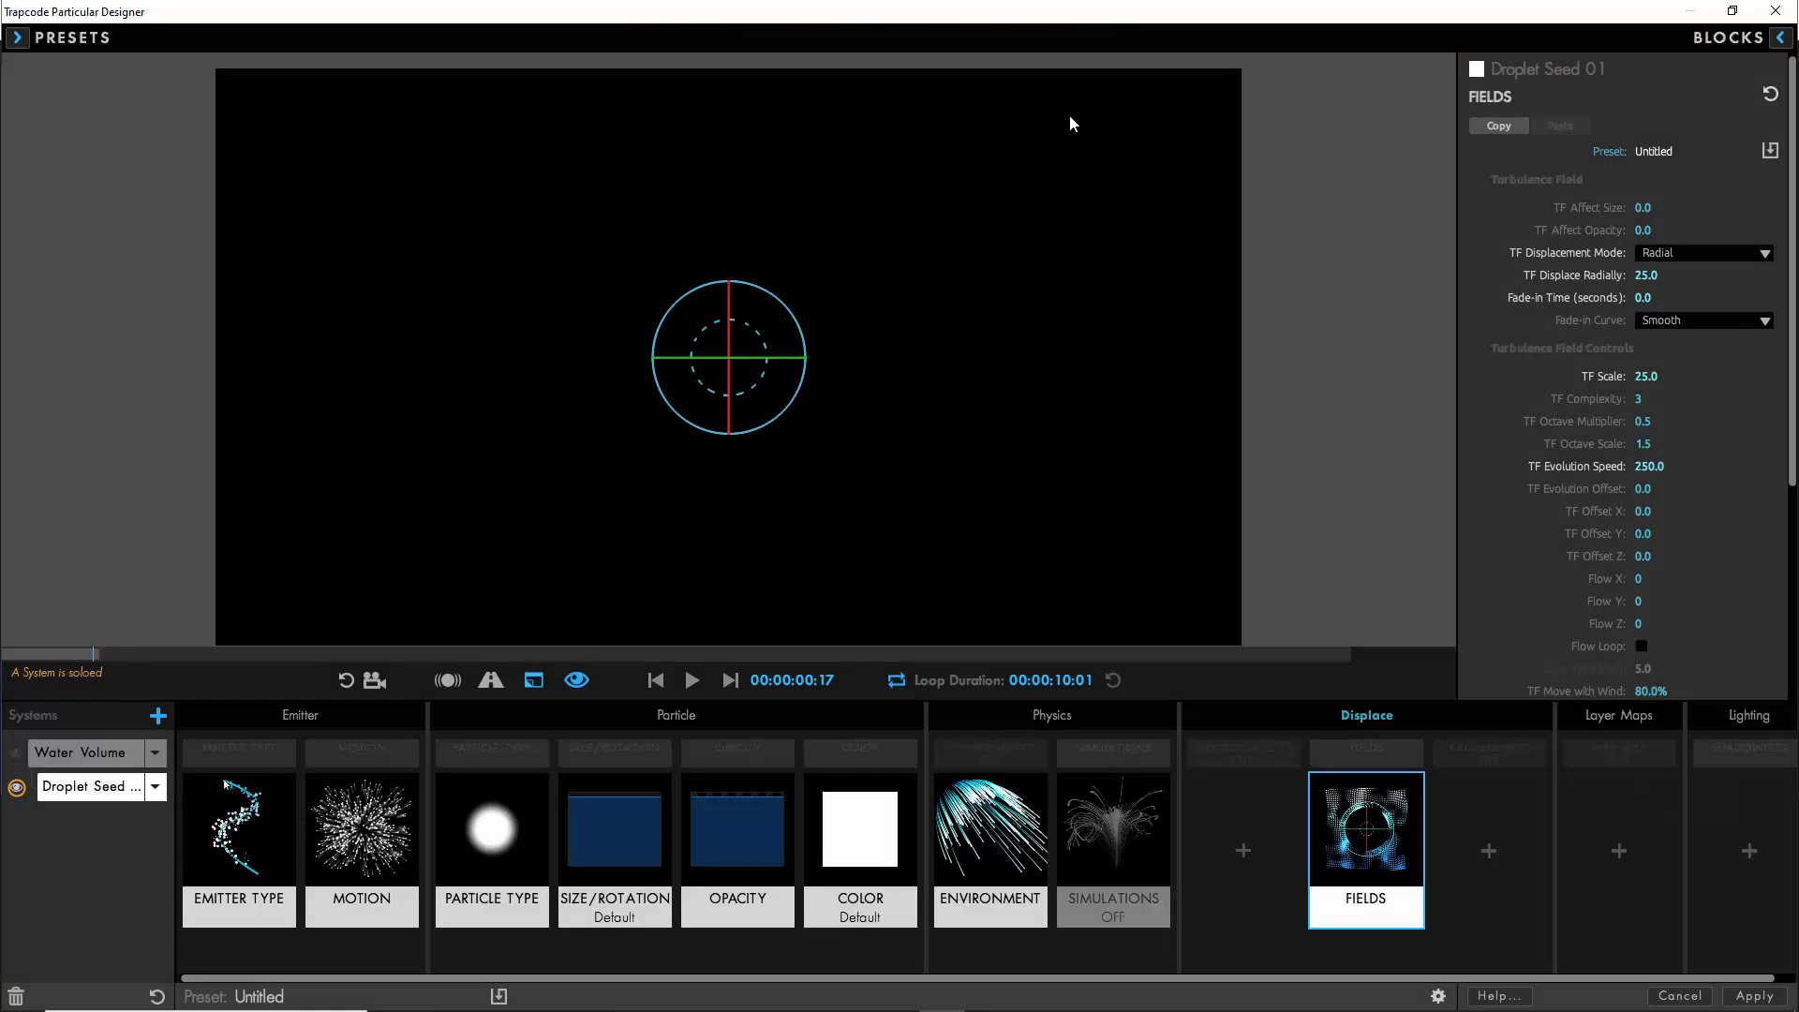
- Add a third particle system and name it Droplet Streams 01
{"action": "left_click", "coordinate": [159, 717]}
{"action": "left_click", "coordinate": [155, 820]}
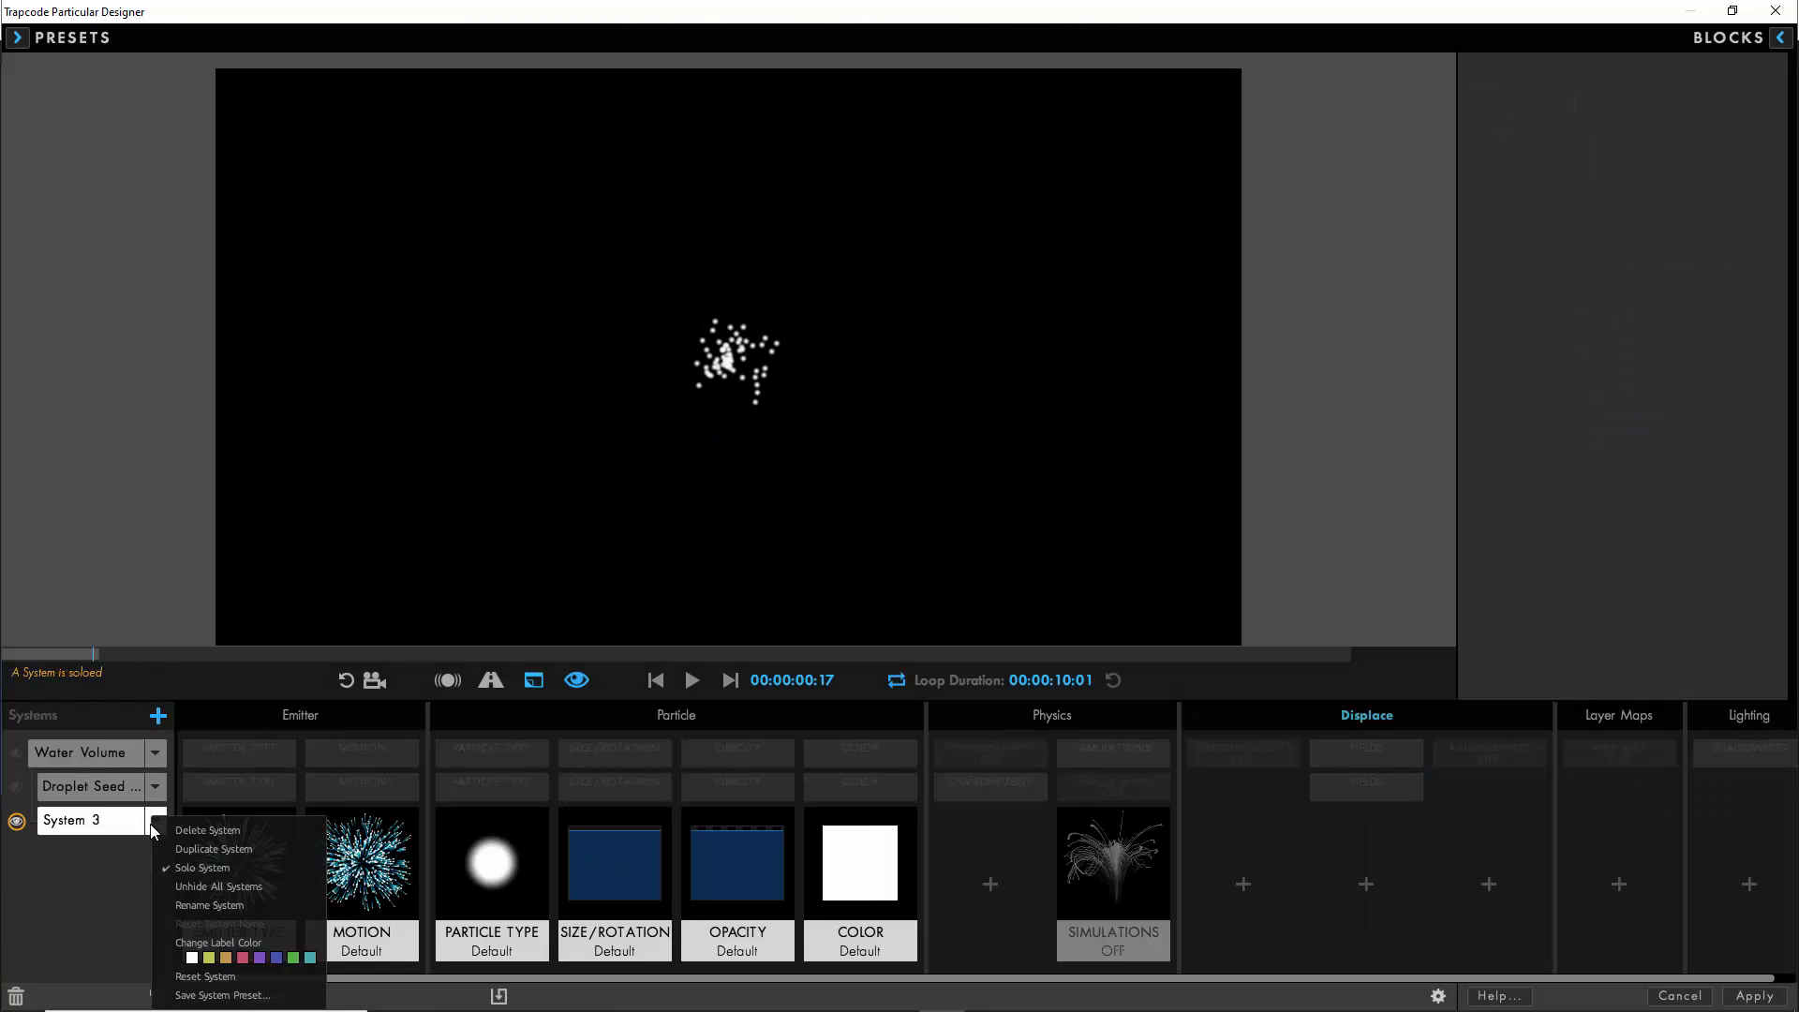
{"action": "left_click", "coordinate": [209, 904]}
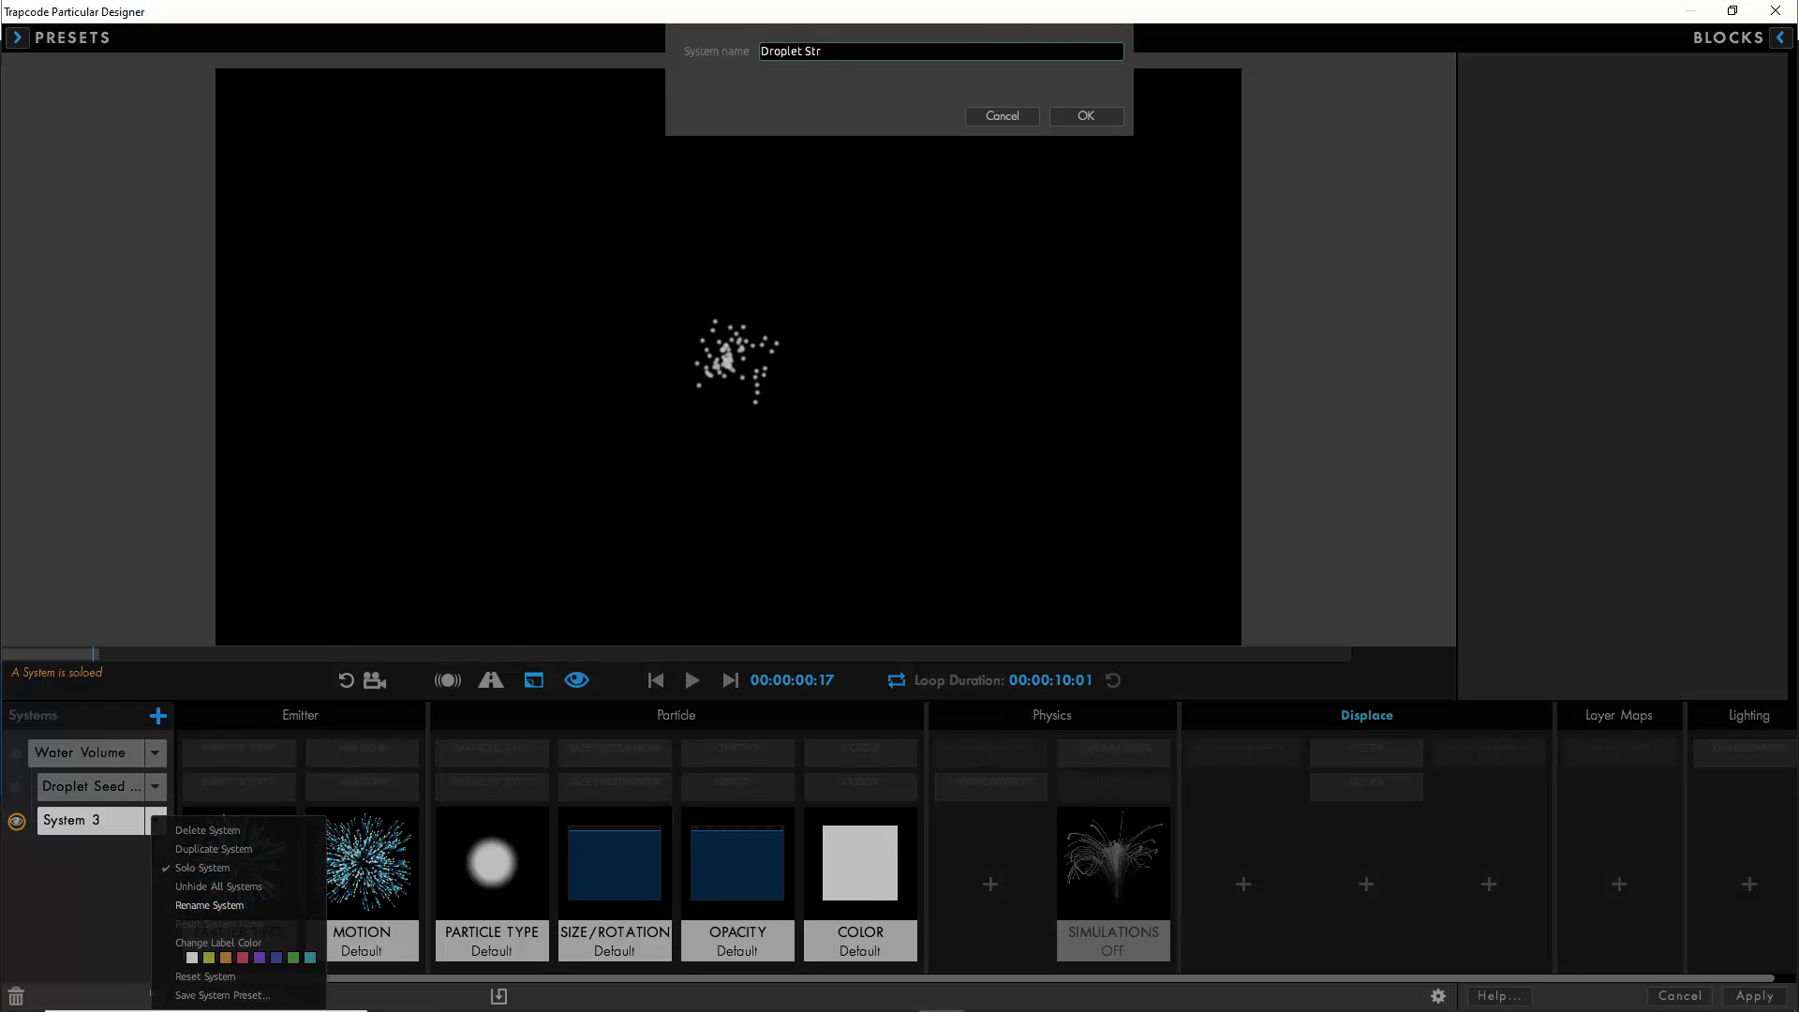
{"action": "left_click", "coordinate": [1083, 120]}
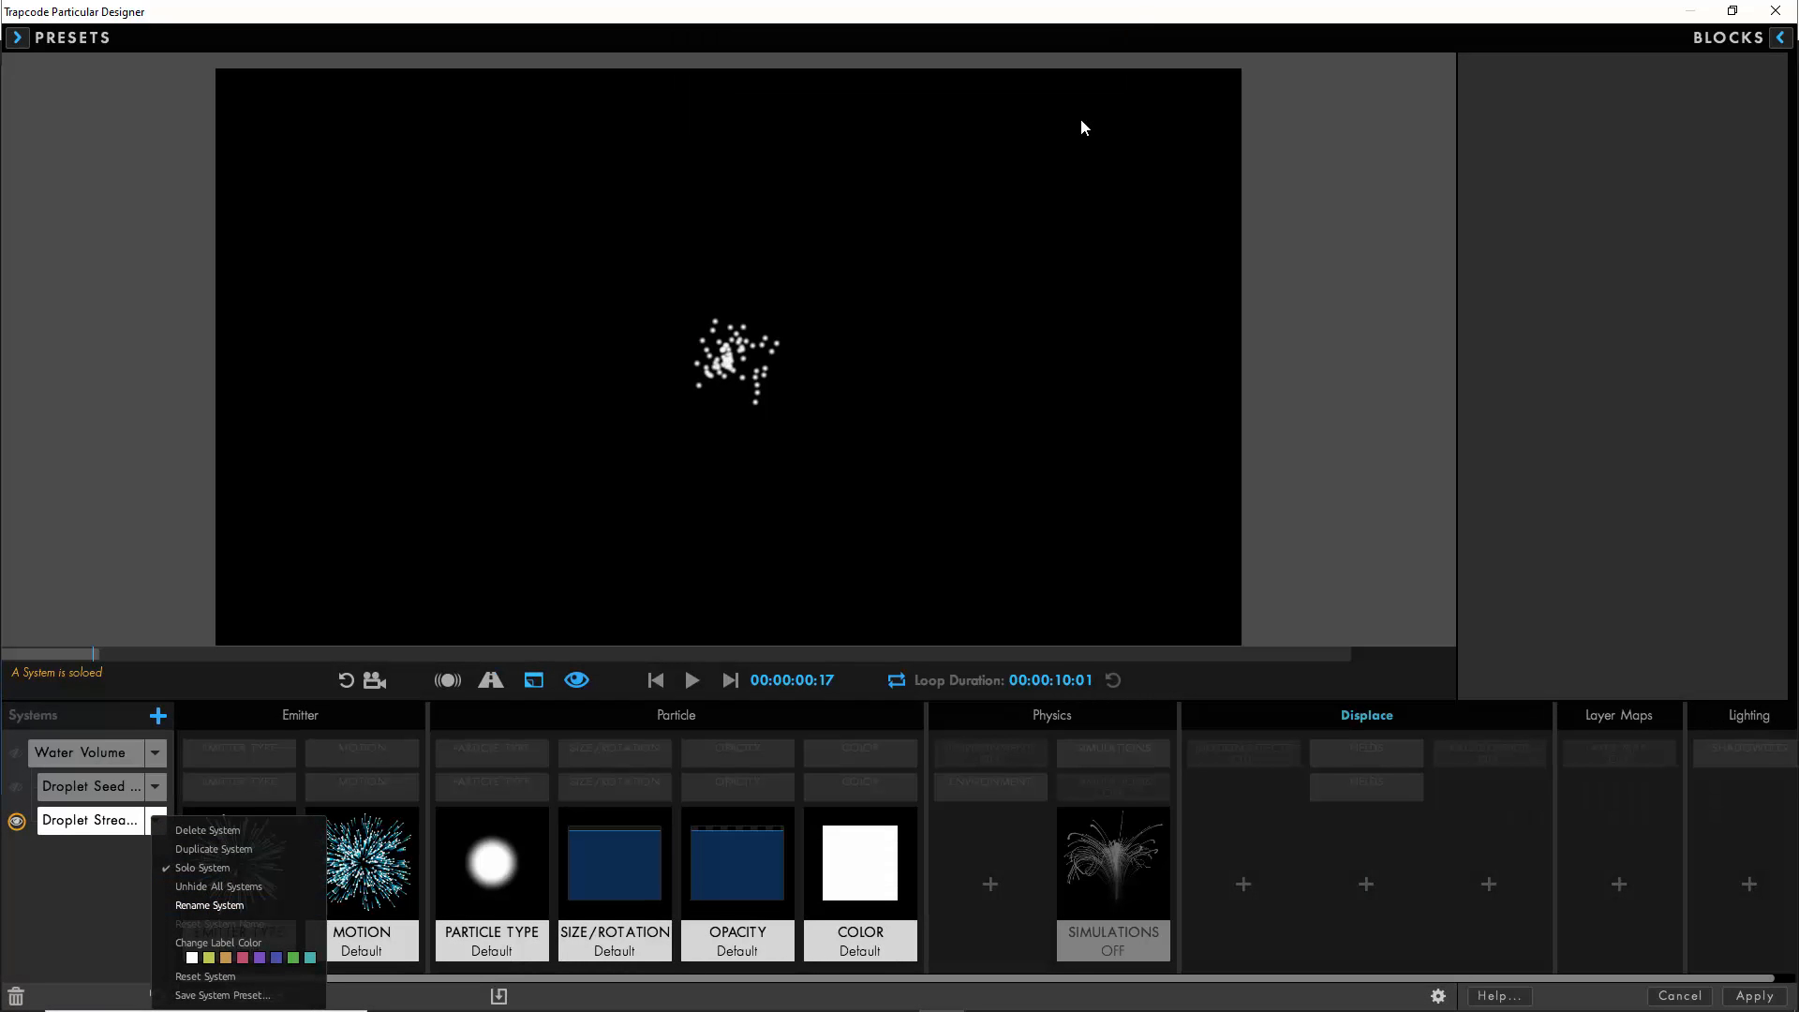
- Set the Droplet Streams 01 emitter type to Emit from Parent System with Droplet Seed 01 as the parent
{"action": "left_click", "coordinate": [225, 882]}
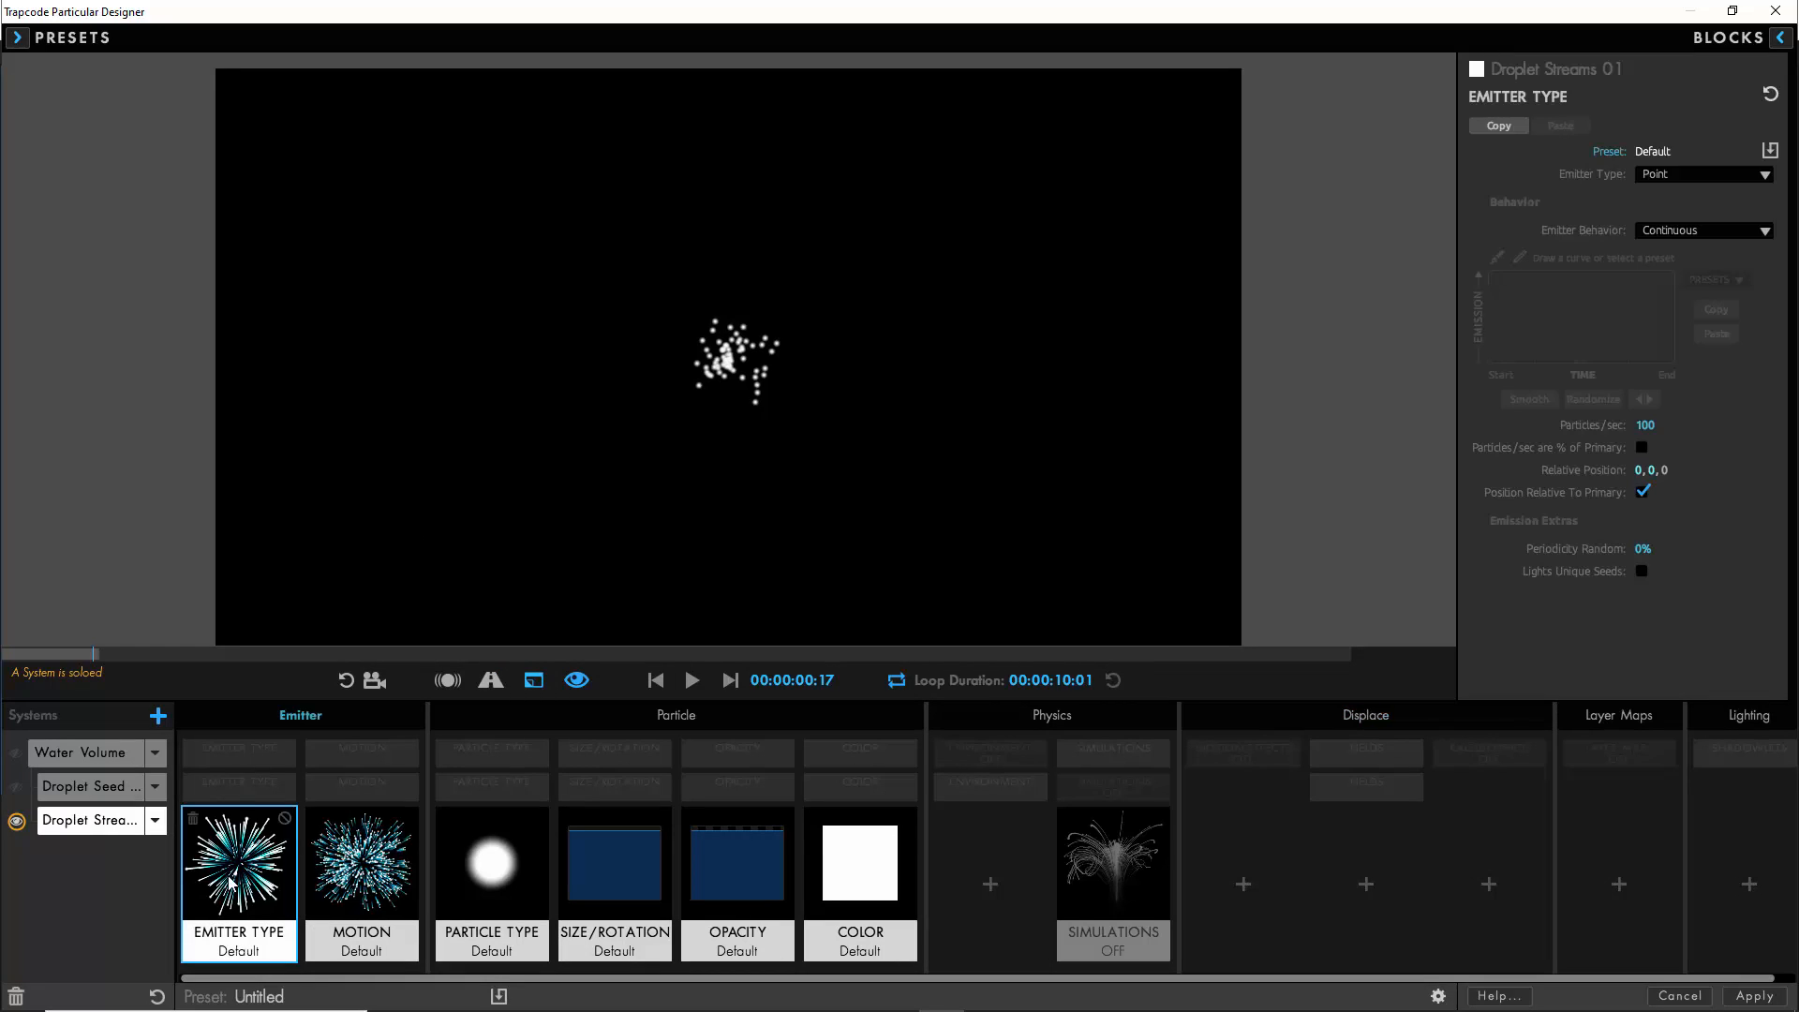
{"action": "left_click", "coordinate": [1703, 174]}
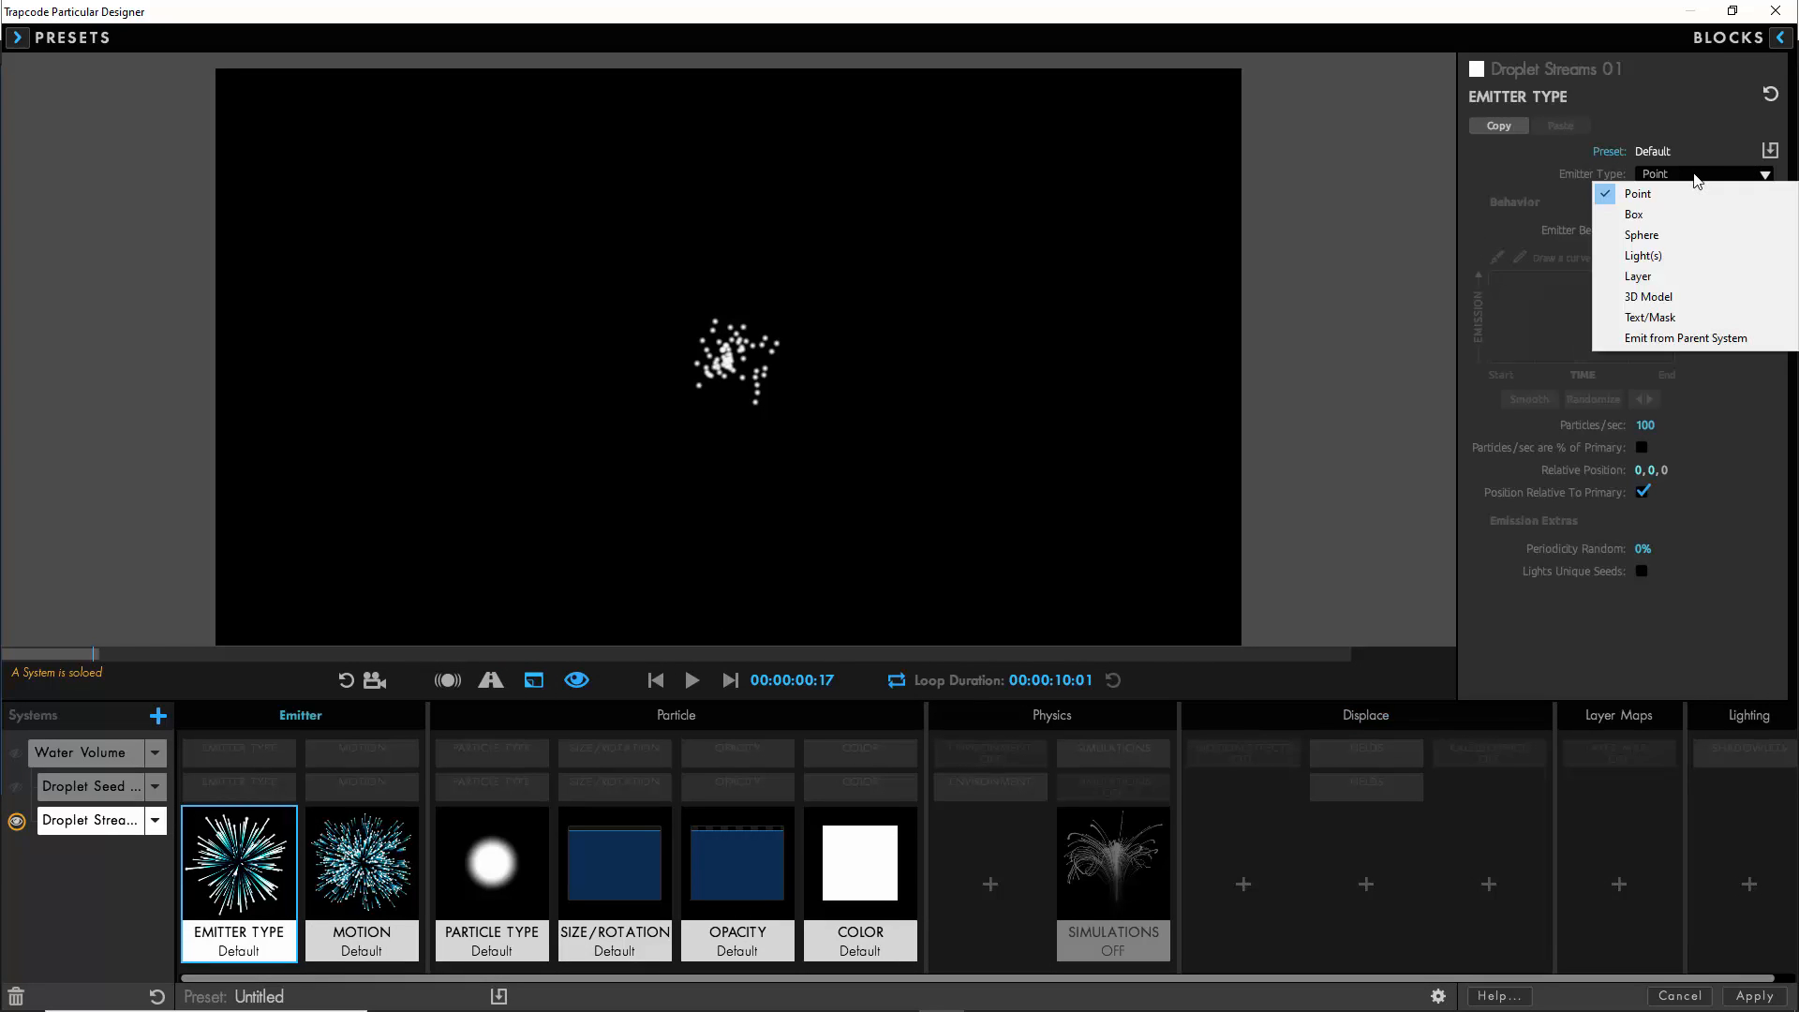
{"action": "left_click", "coordinate": [1675, 337]}
{"action": "left_click", "coordinate": [1683, 228]}
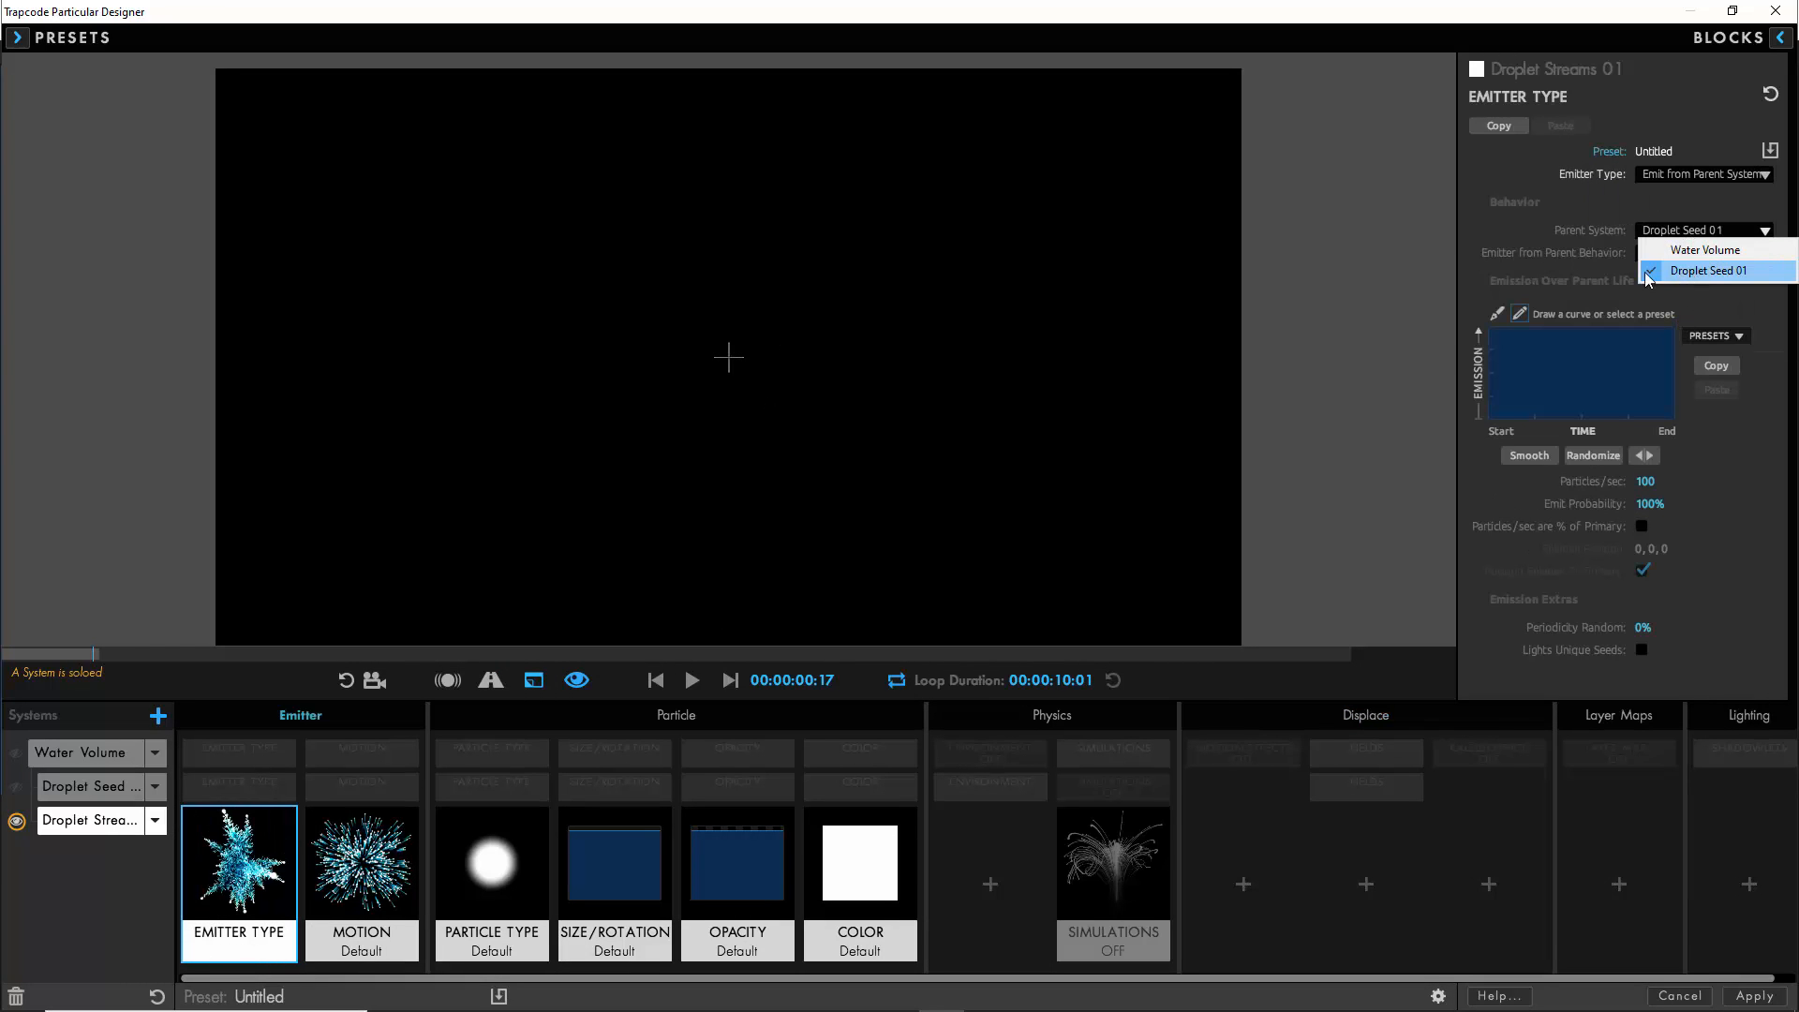
{"action": "left_click", "coordinate": [1678, 270]}
- Shape the Emission Over Parent Life curve into a smoothed short burst near the start, falling to zero for the remaining life
{"action": "left_click", "coordinate": [1711, 335]}
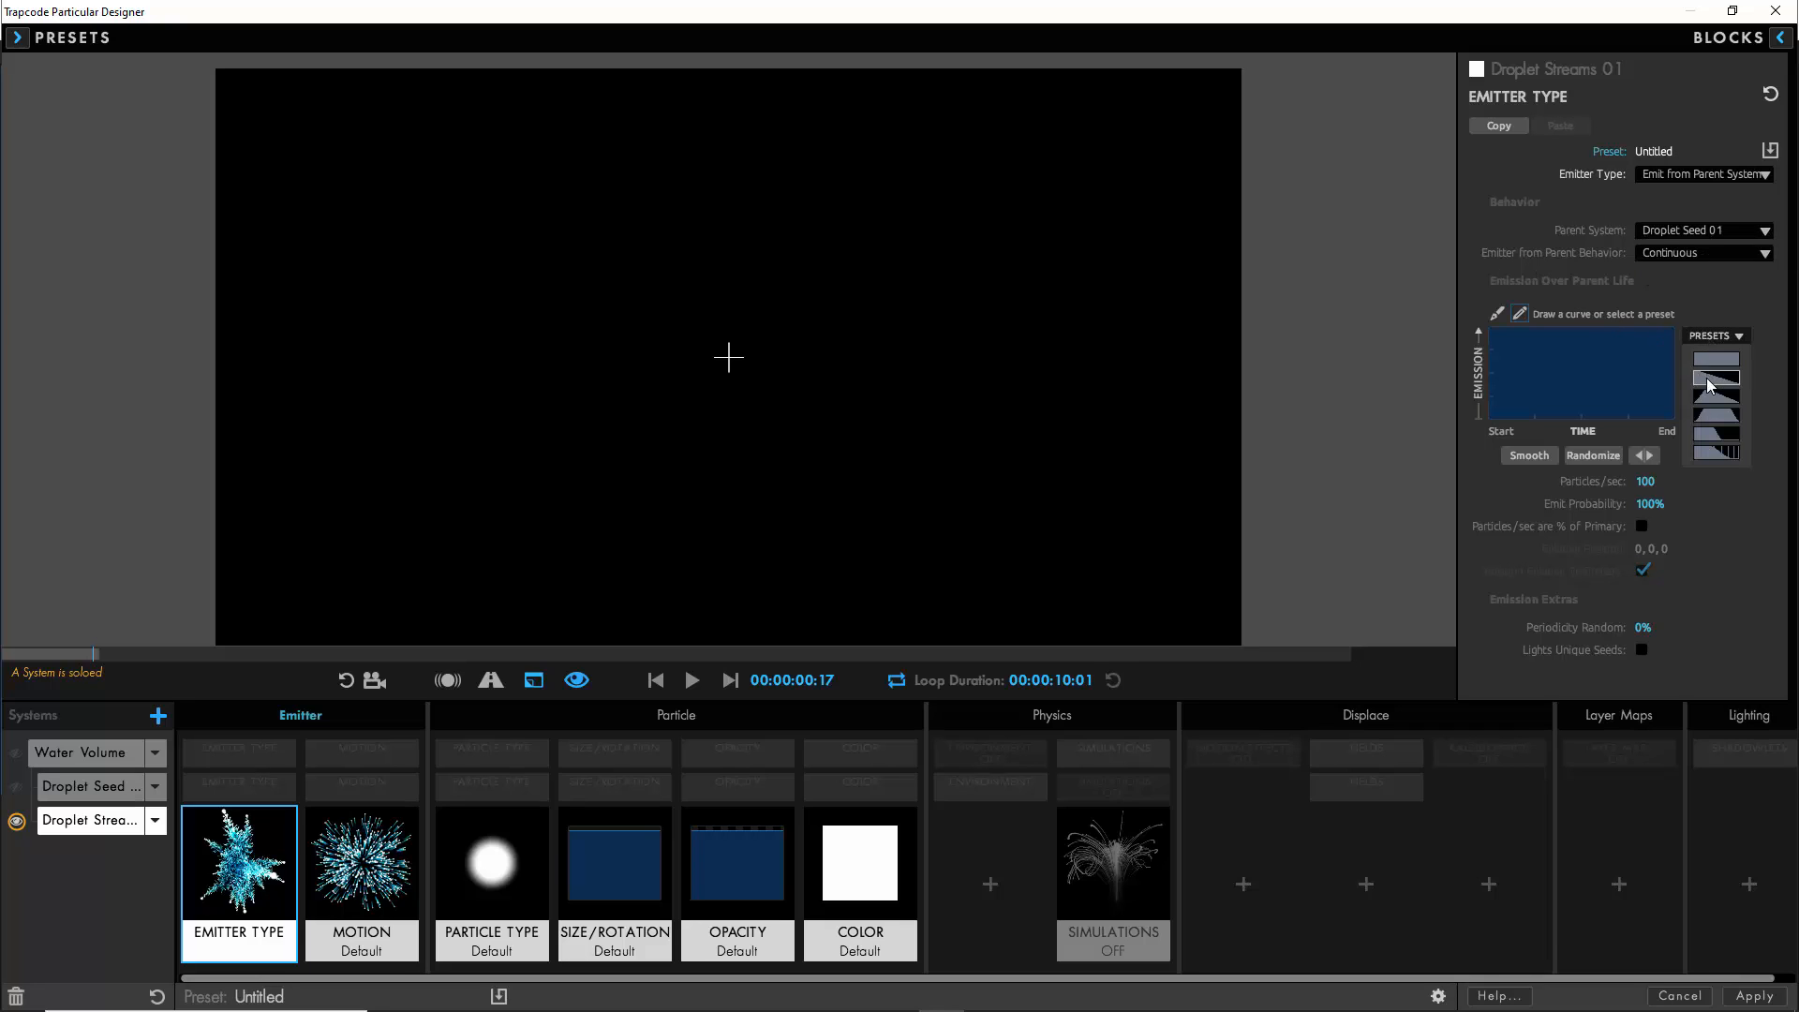
{"action": "left_click", "coordinate": [1712, 389]}
{"action": "left_click", "coordinate": [1497, 314]}
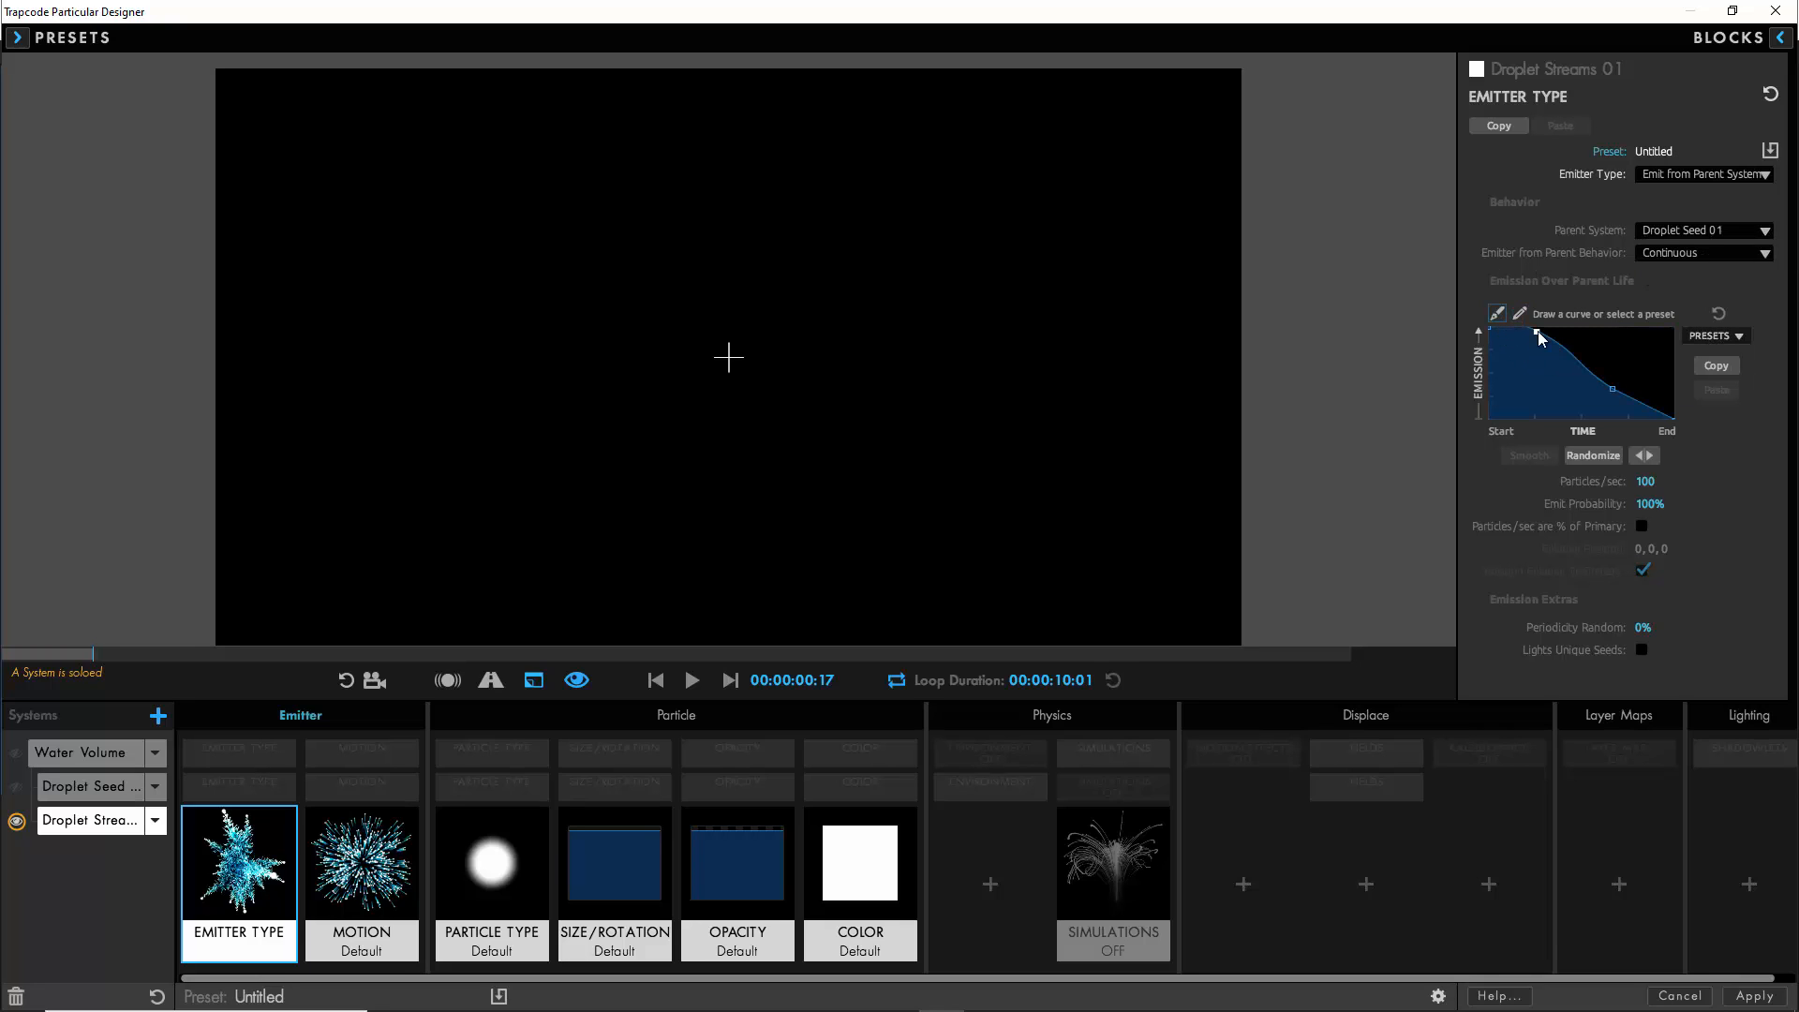
{"action": "mouse_move", "coordinate": [1529, 320]}
{"action": "left_mouse_down"}
{"action": "mouse_move", "coordinate": [1548, 426]}
{"action": "mouse_move", "coordinate": [1486, 419]}
{"action": "left_mouse_up"}
{"action": "left_click", "coordinate": [1520, 313]}
{"action": "left_click", "coordinate": [1531, 455]}
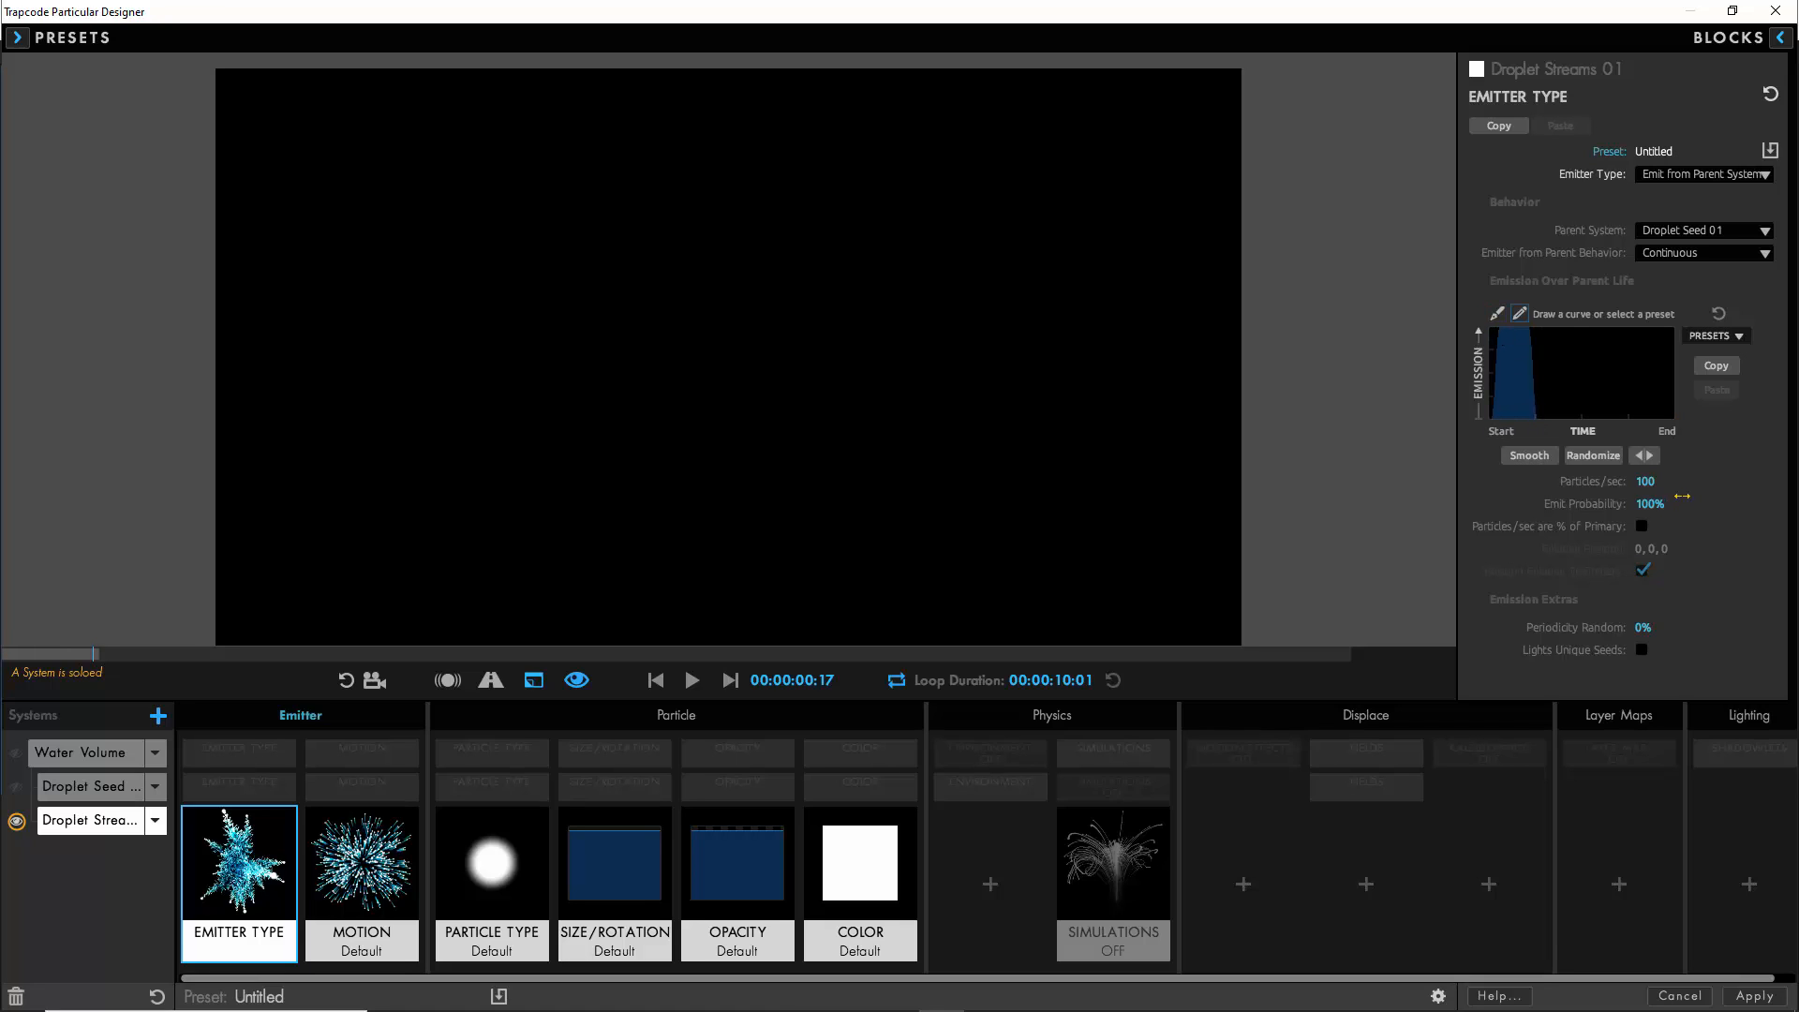
- Set the Droplet Streams 01 emitter to 200 particles per second with an emit probability of 15%
{"action": "left_click", "coordinate": [1644, 481]}
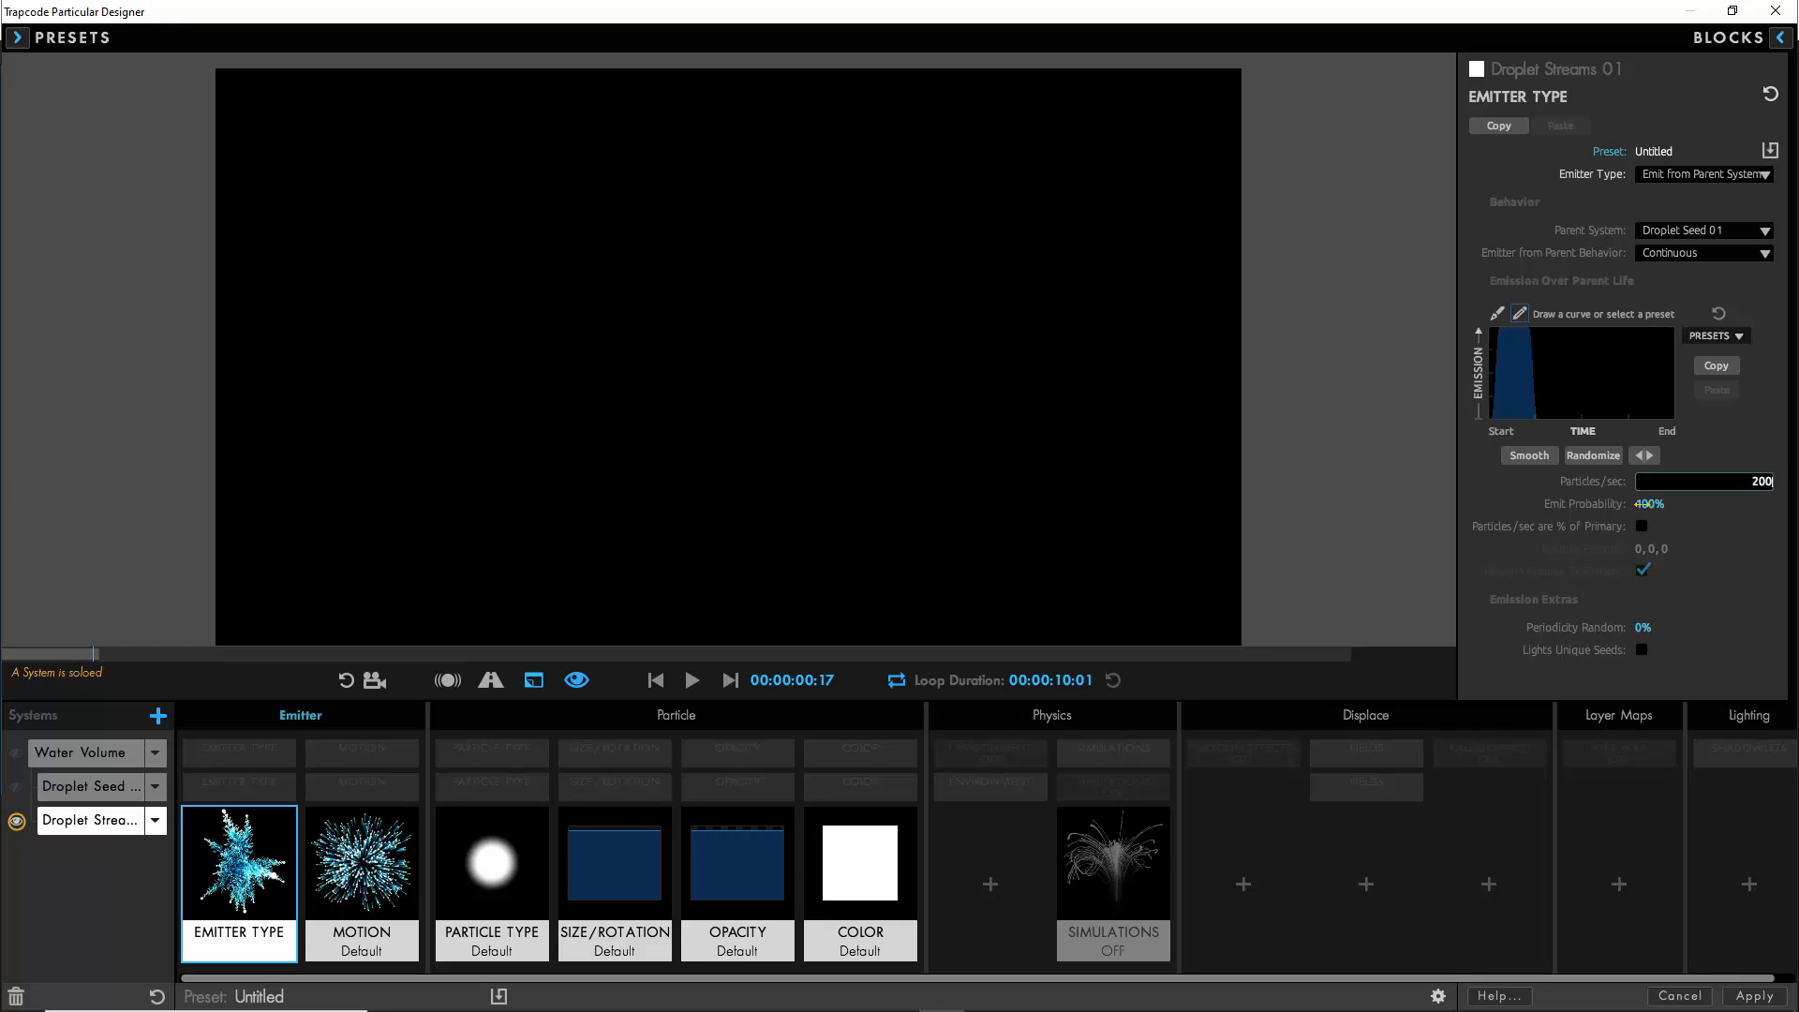
{"action": "left_click", "coordinate": [1642, 503]}
{"action": "key", "text": "Return"}
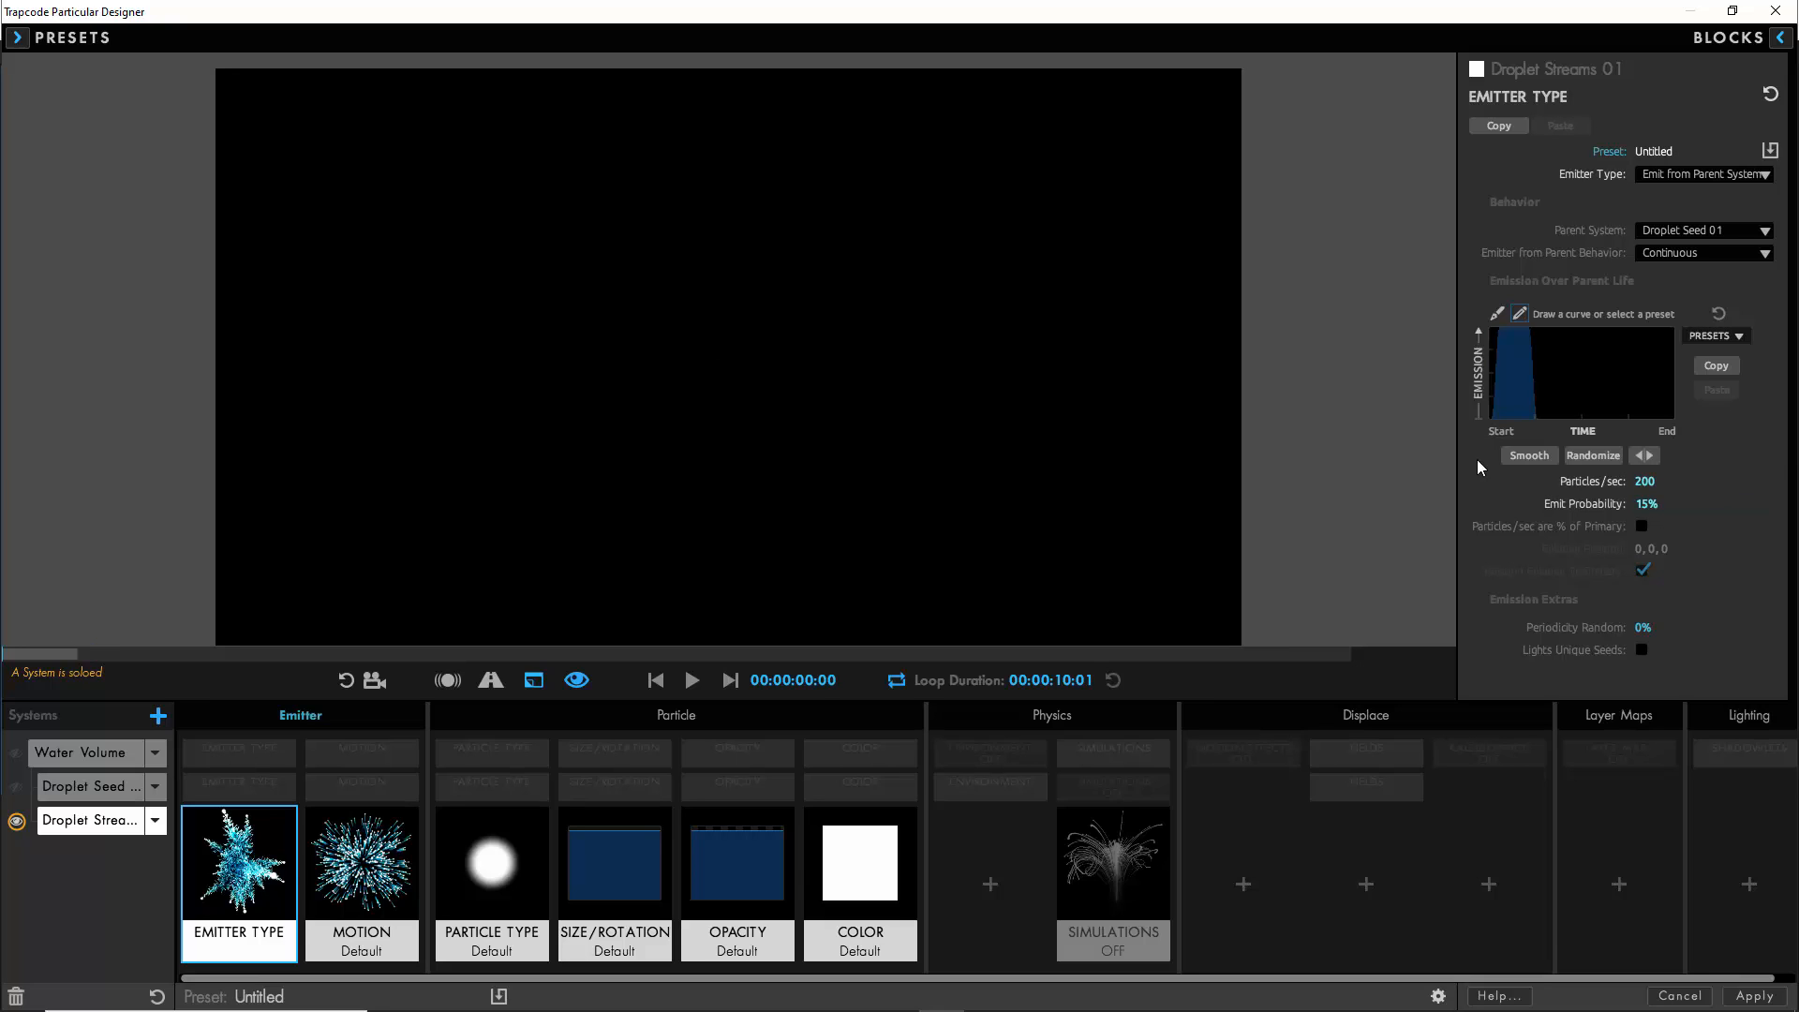
- Switch the Droplet Seed 01 emitter behavior to Continuous and play the preview briefly
{"action": "left_click", "coordinate": [117, 787]}
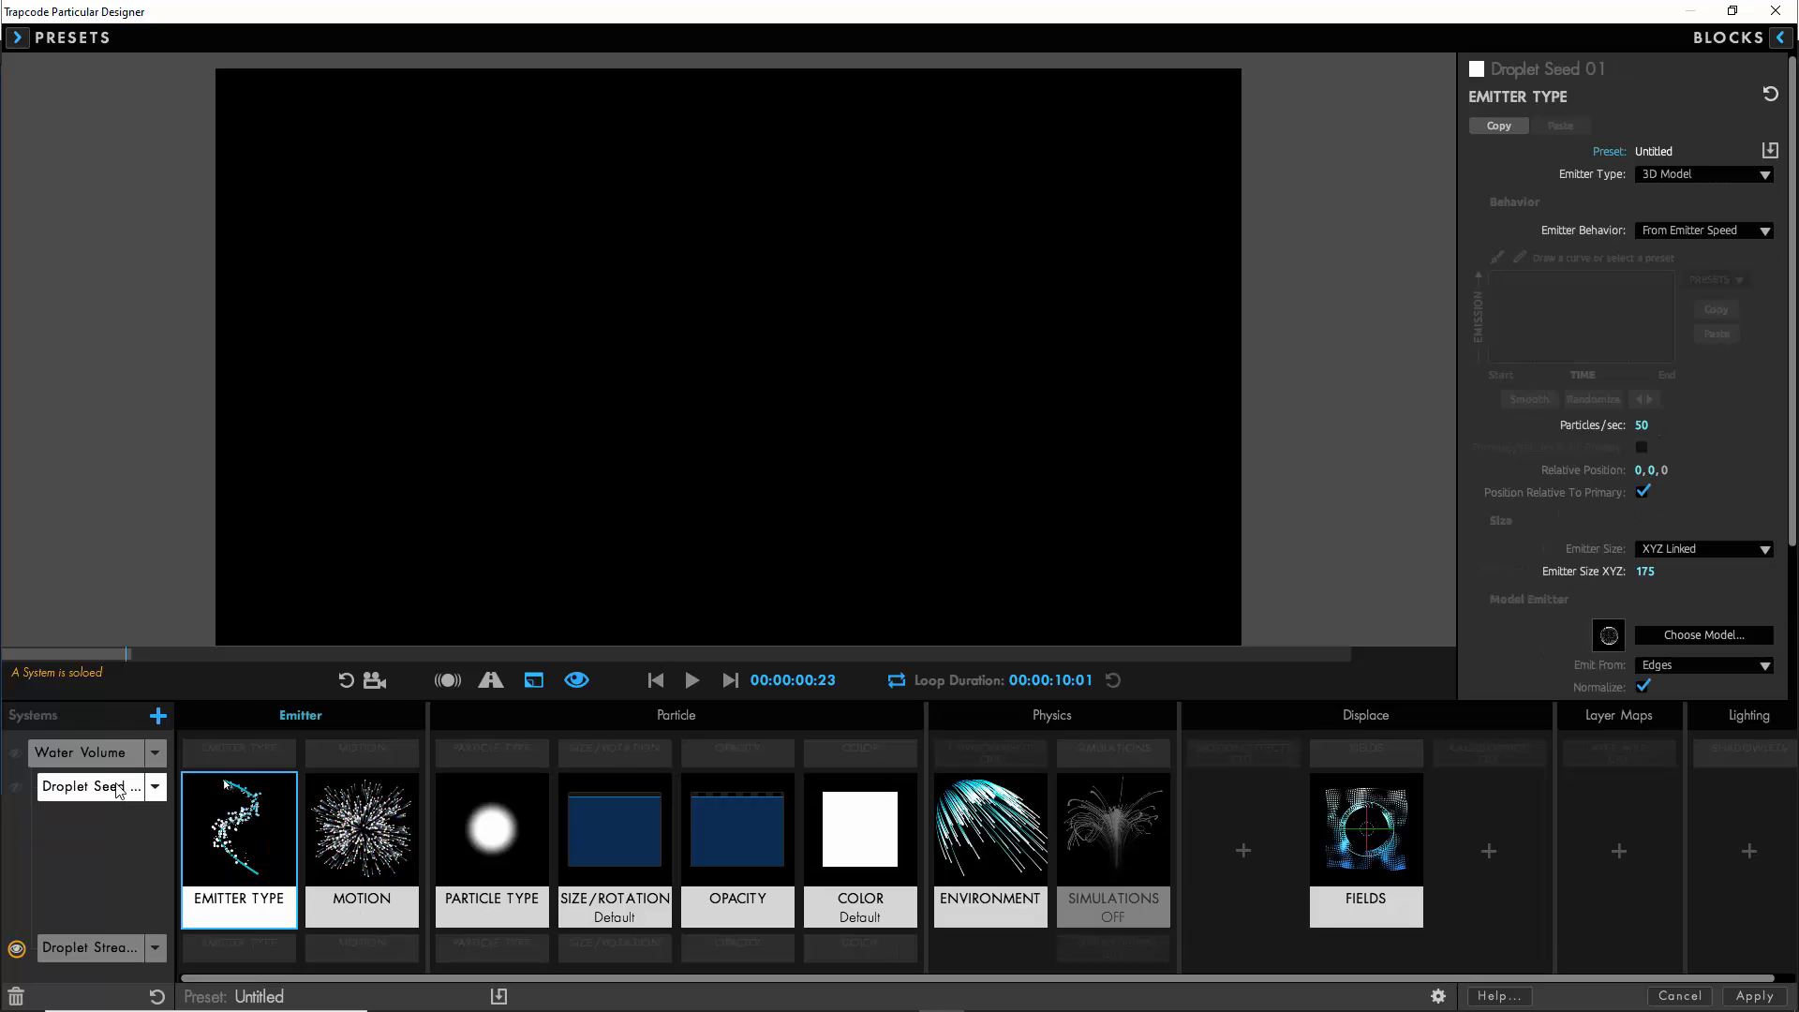
{"action": "left_click", "coordinate": [1691, 231]}
{"action": "left_click", "coordinate": [1678, 245]}
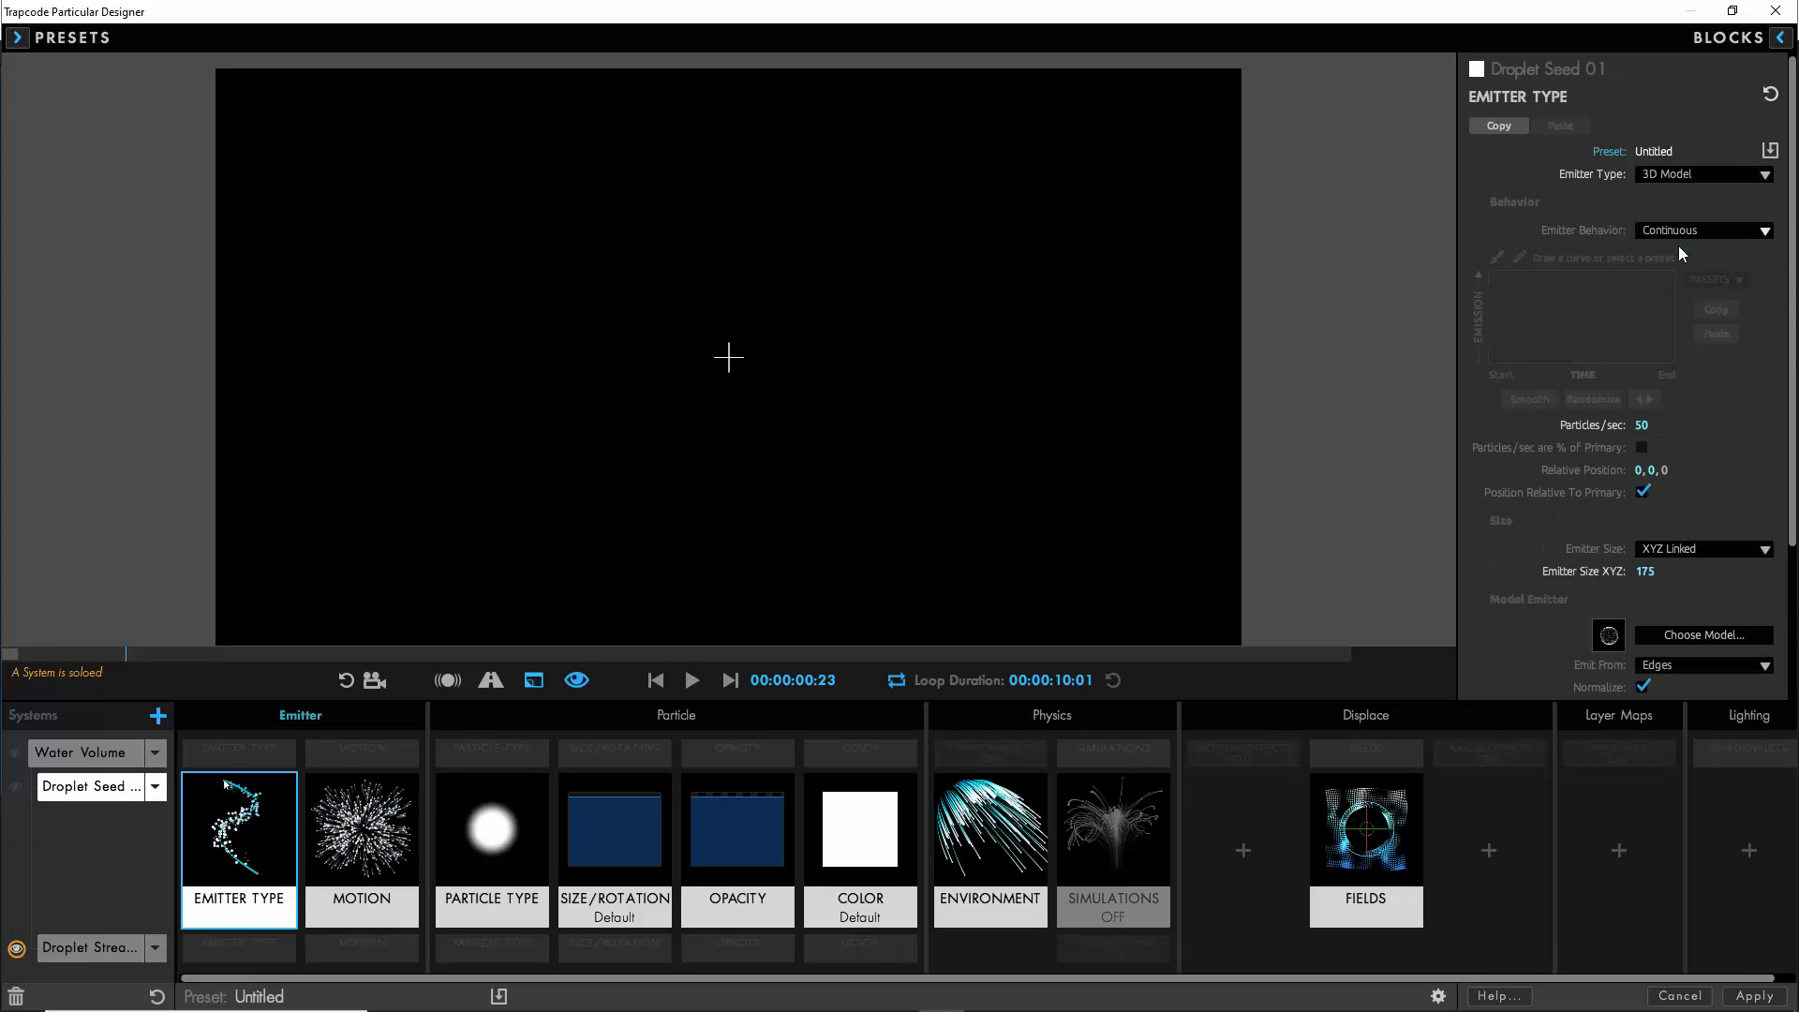
{"action": "left_click", "coordinate": [691, 685]}
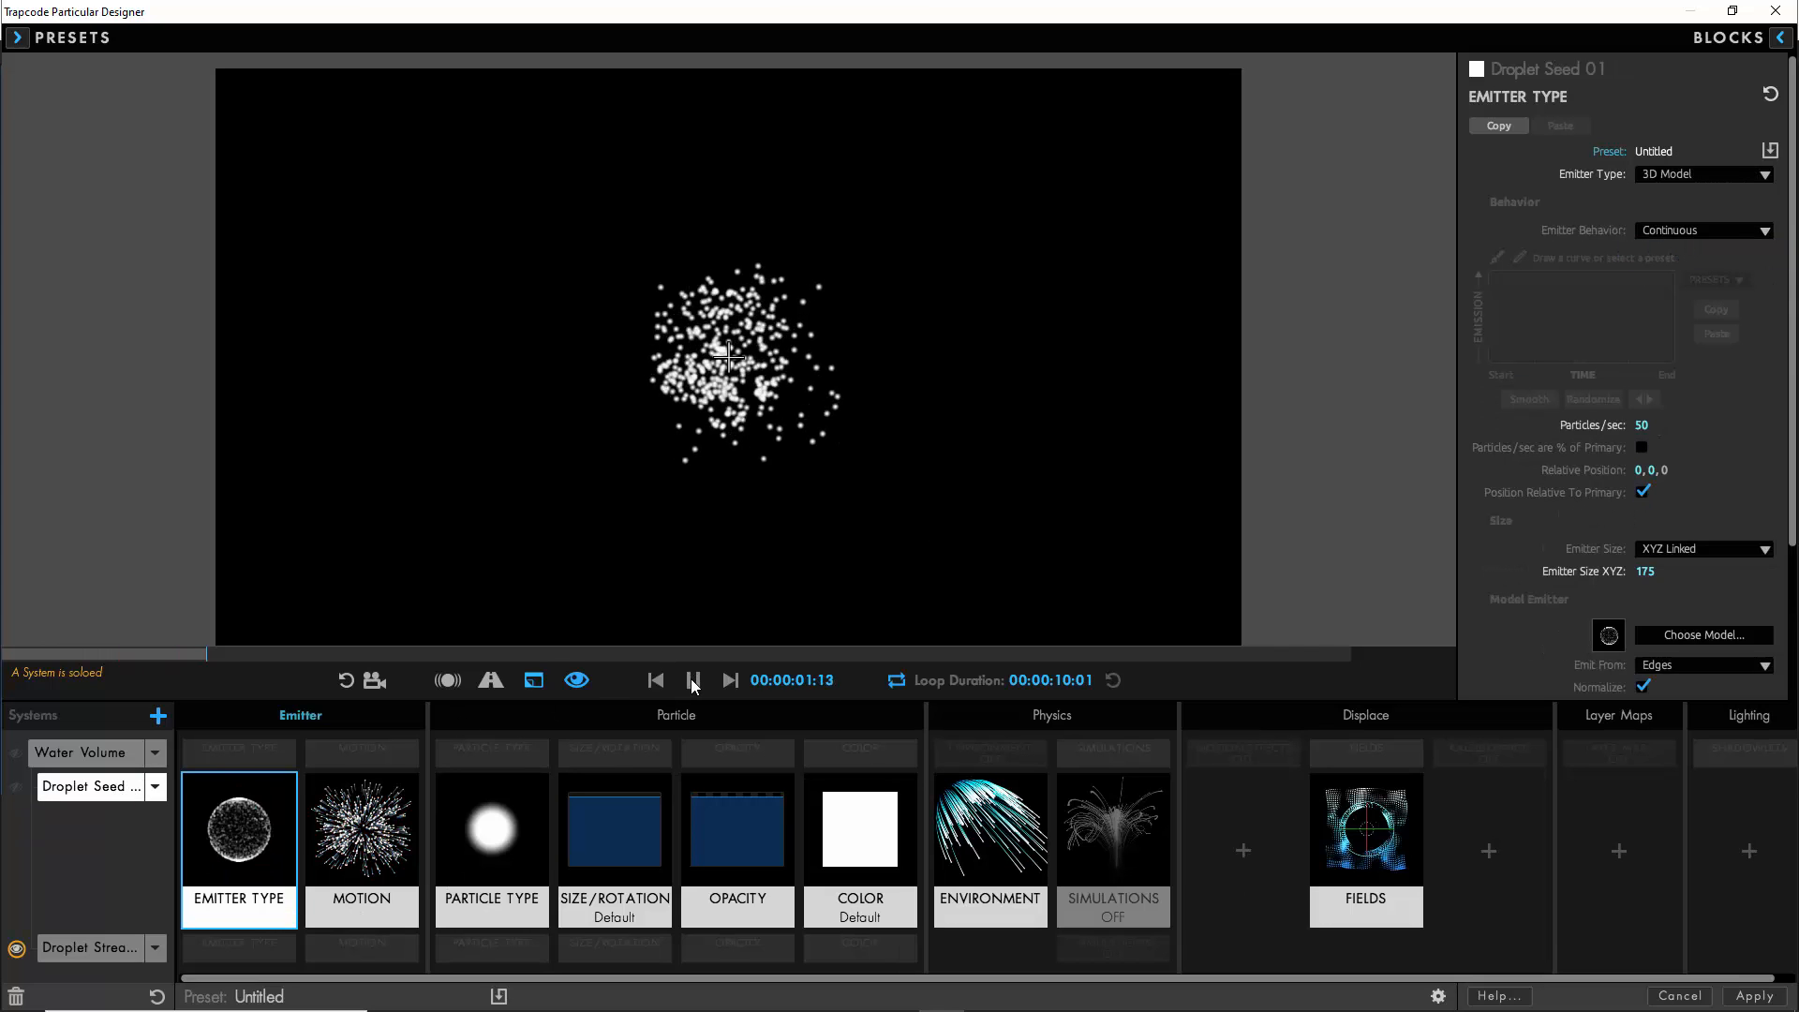
{"action": "left_click", "coordinate": [691, 685]}
- Set the Droplet Streams 01 motion to velocity 0 and velocity from emitter motion 35%
{"action": "left_click", "coordinate": [89, 949]}
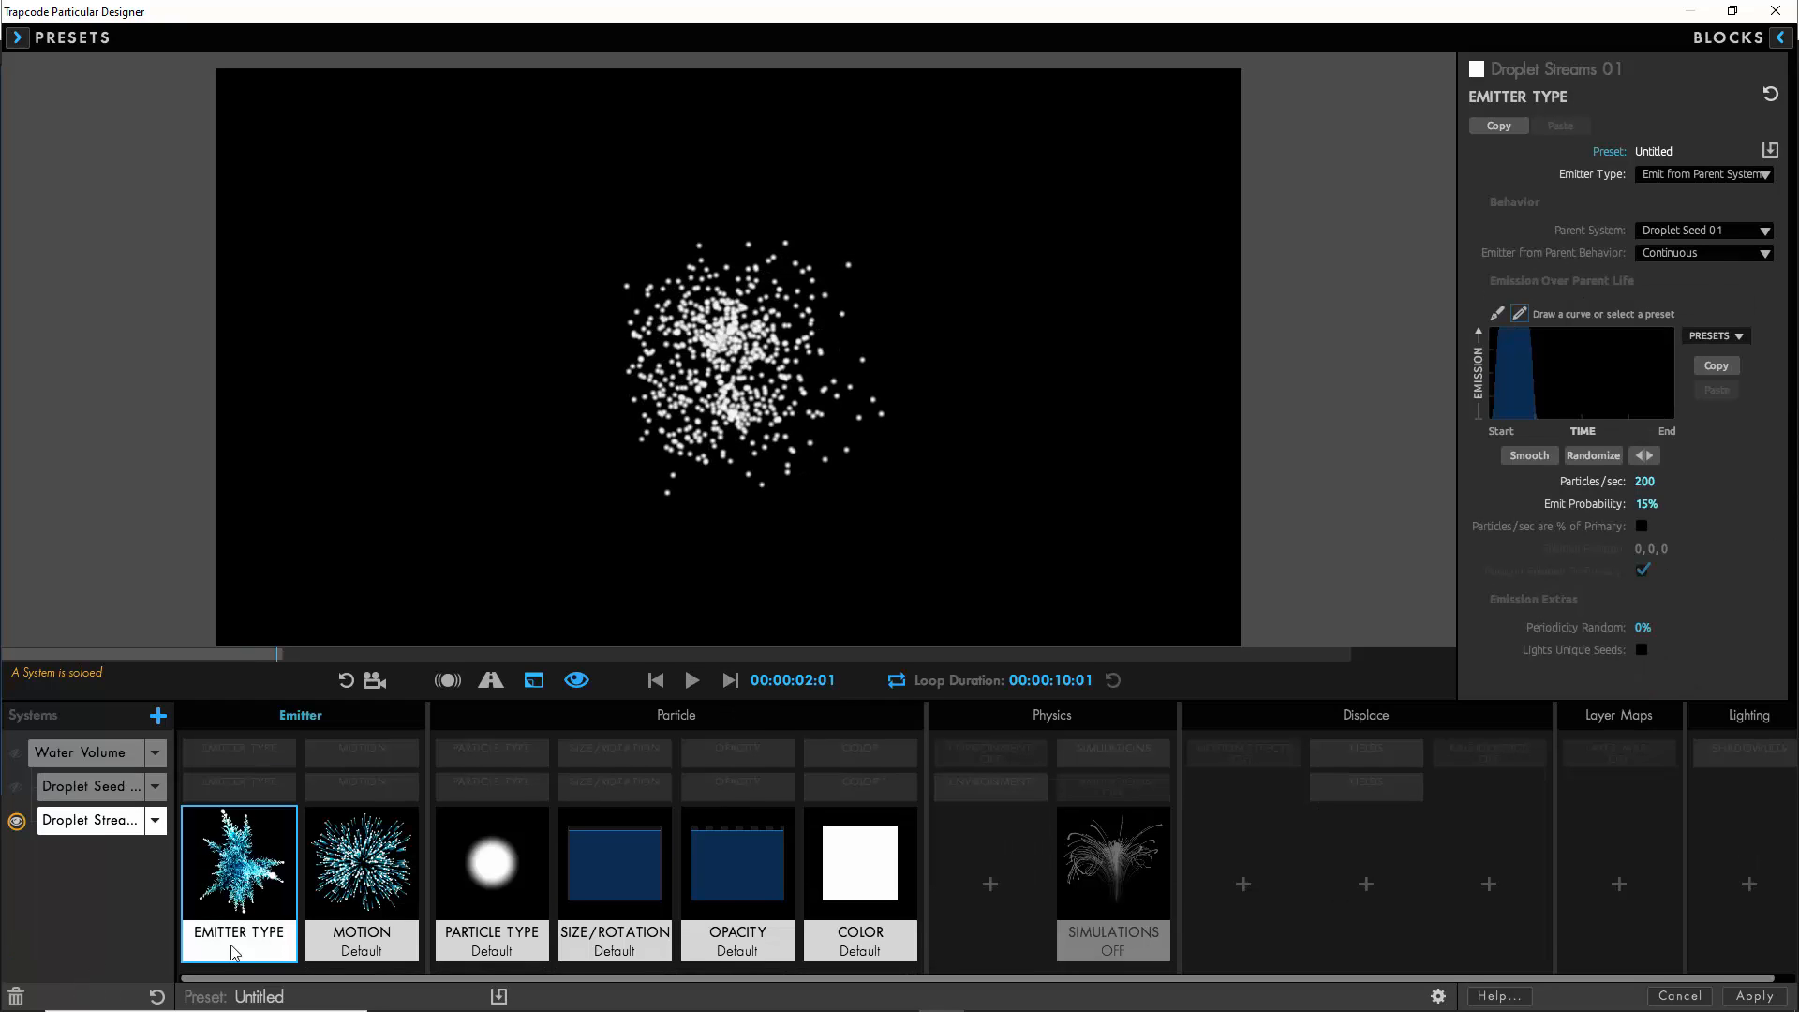
{"action": "left_click", "coordinate": [374, 893]}
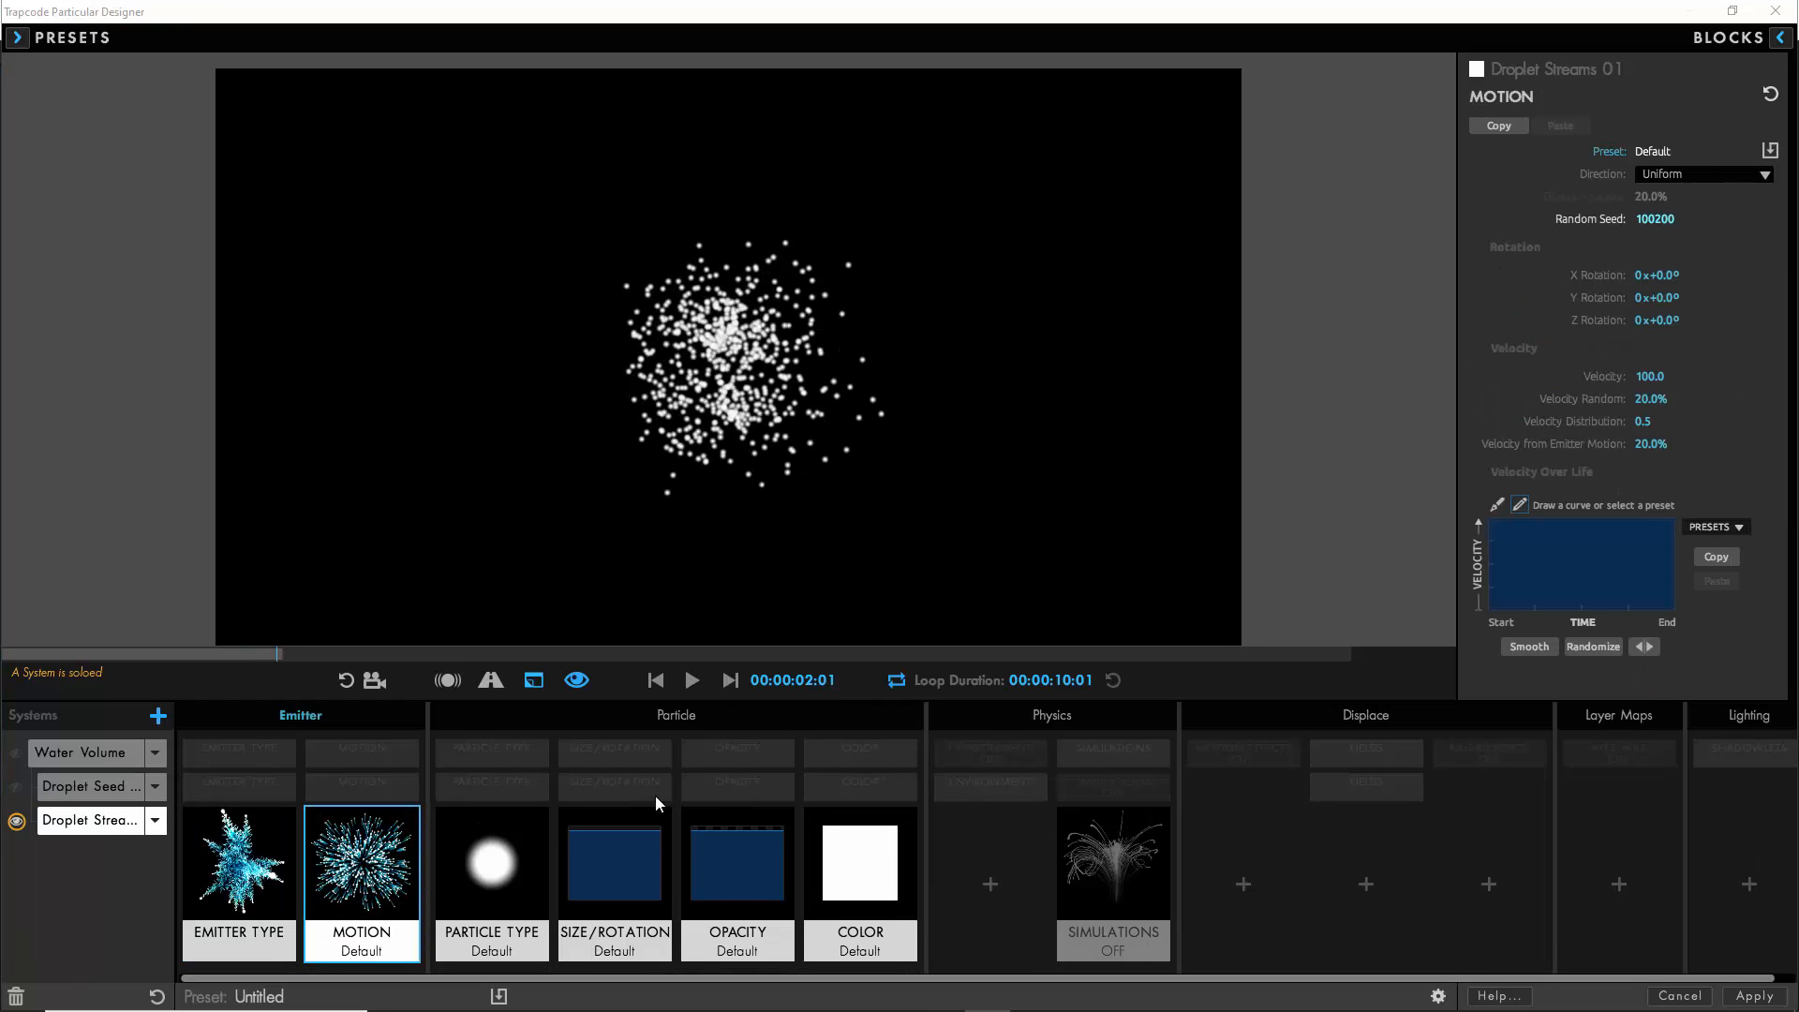
{"action": "left_click", "coordinate": [1649, 376]}
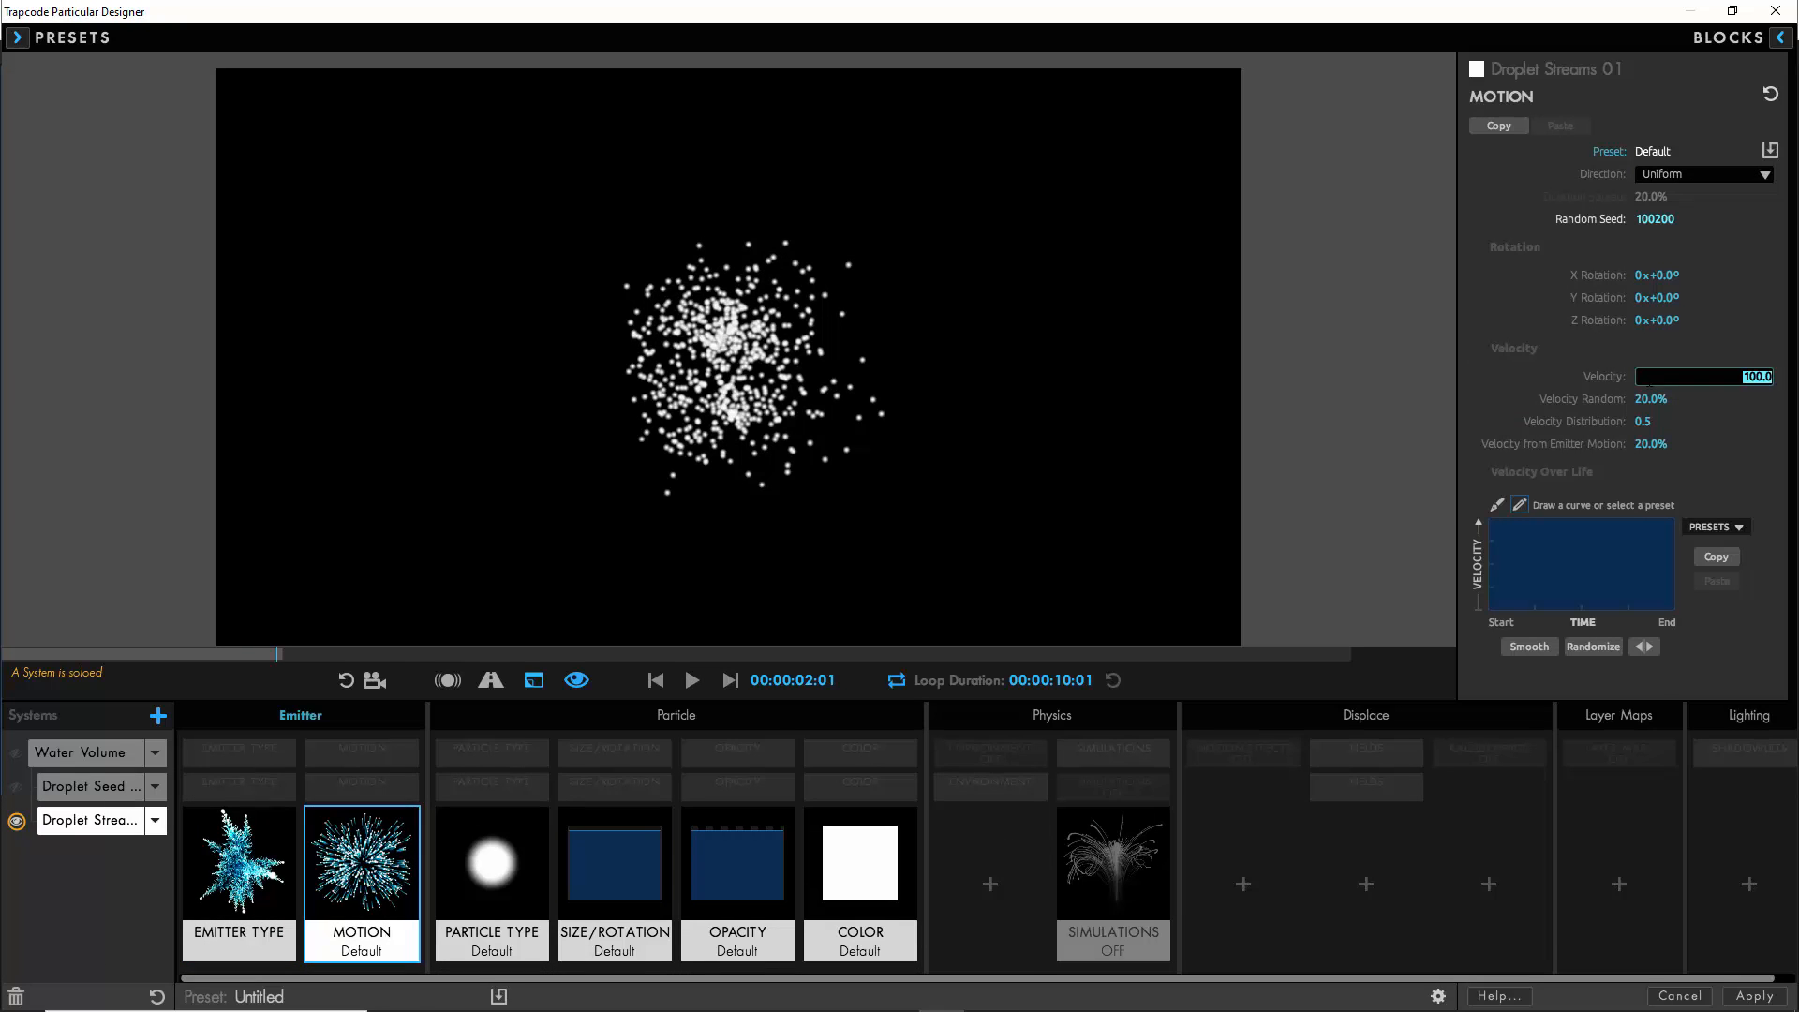
{"action": "left_click", "coordinate": [1651, 444]}
{"action": "type", "text": "35"}
{"action": "left_click", "coordinate": [1497, 407]}
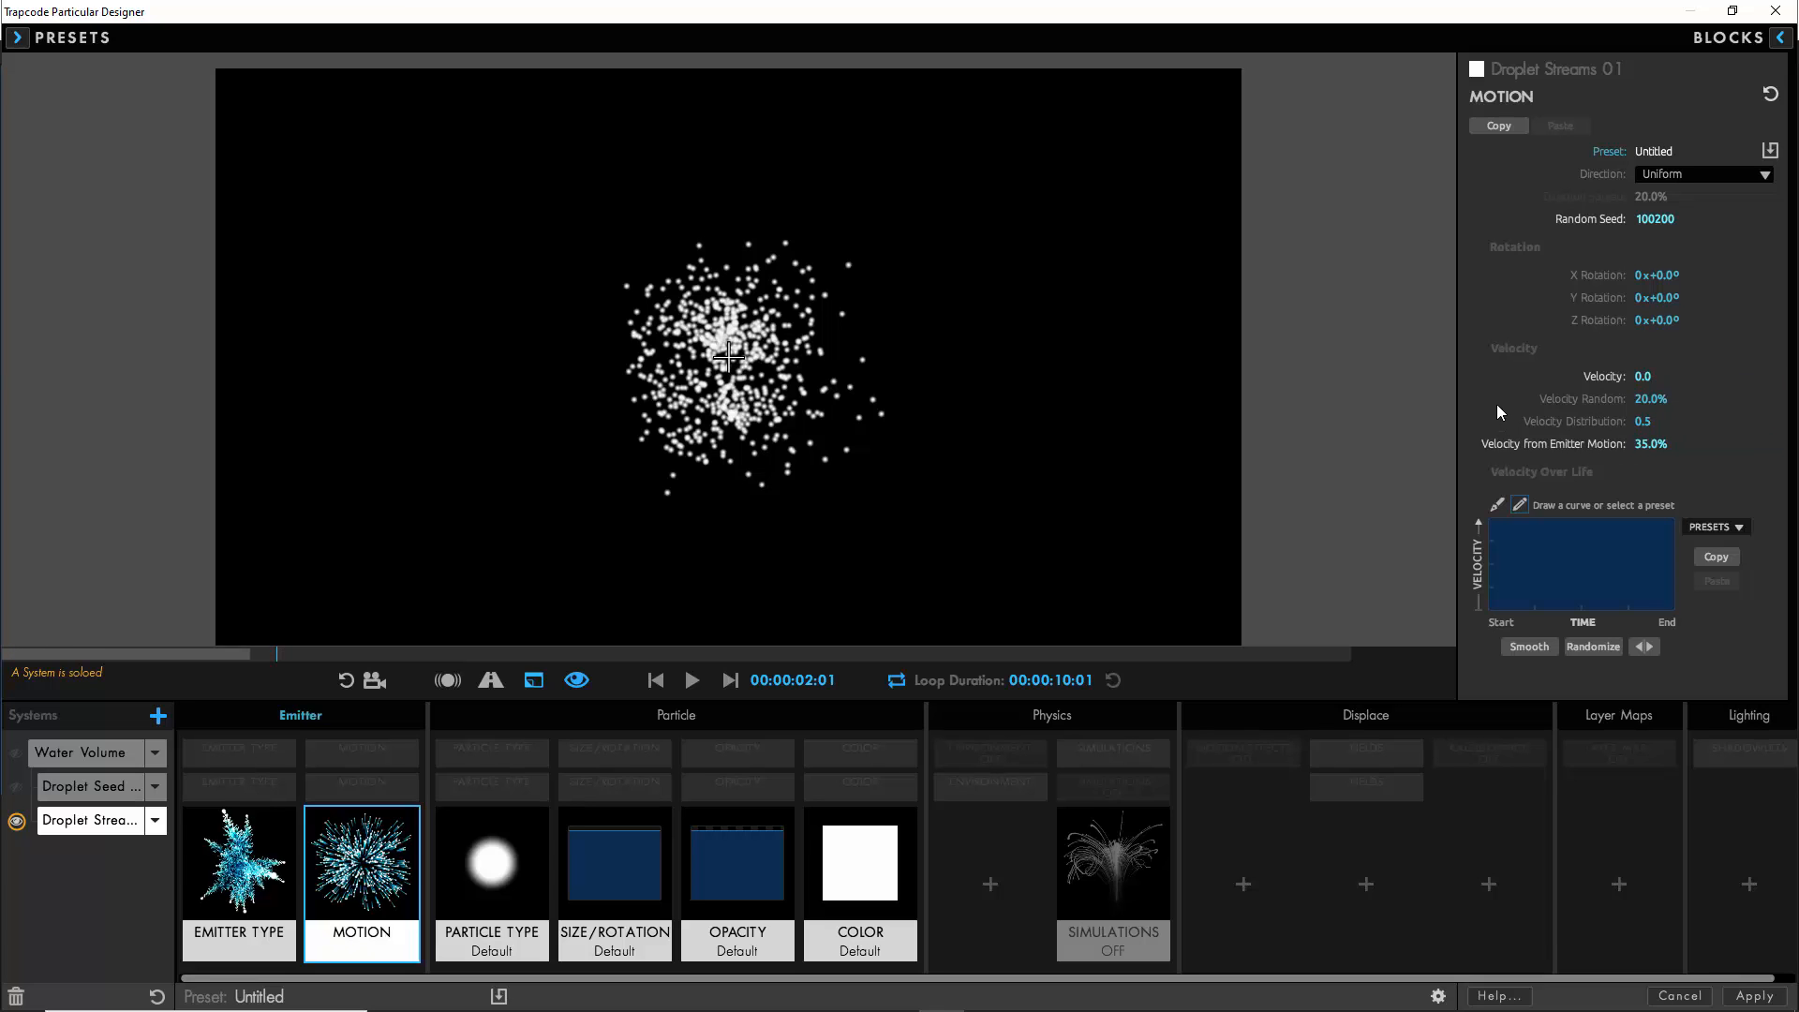
- Add the default Environment block to Droplet Streams 01 with gravity 1000 and air density 0.5
{"action": "left_click", "coordinate": [993, 880]}
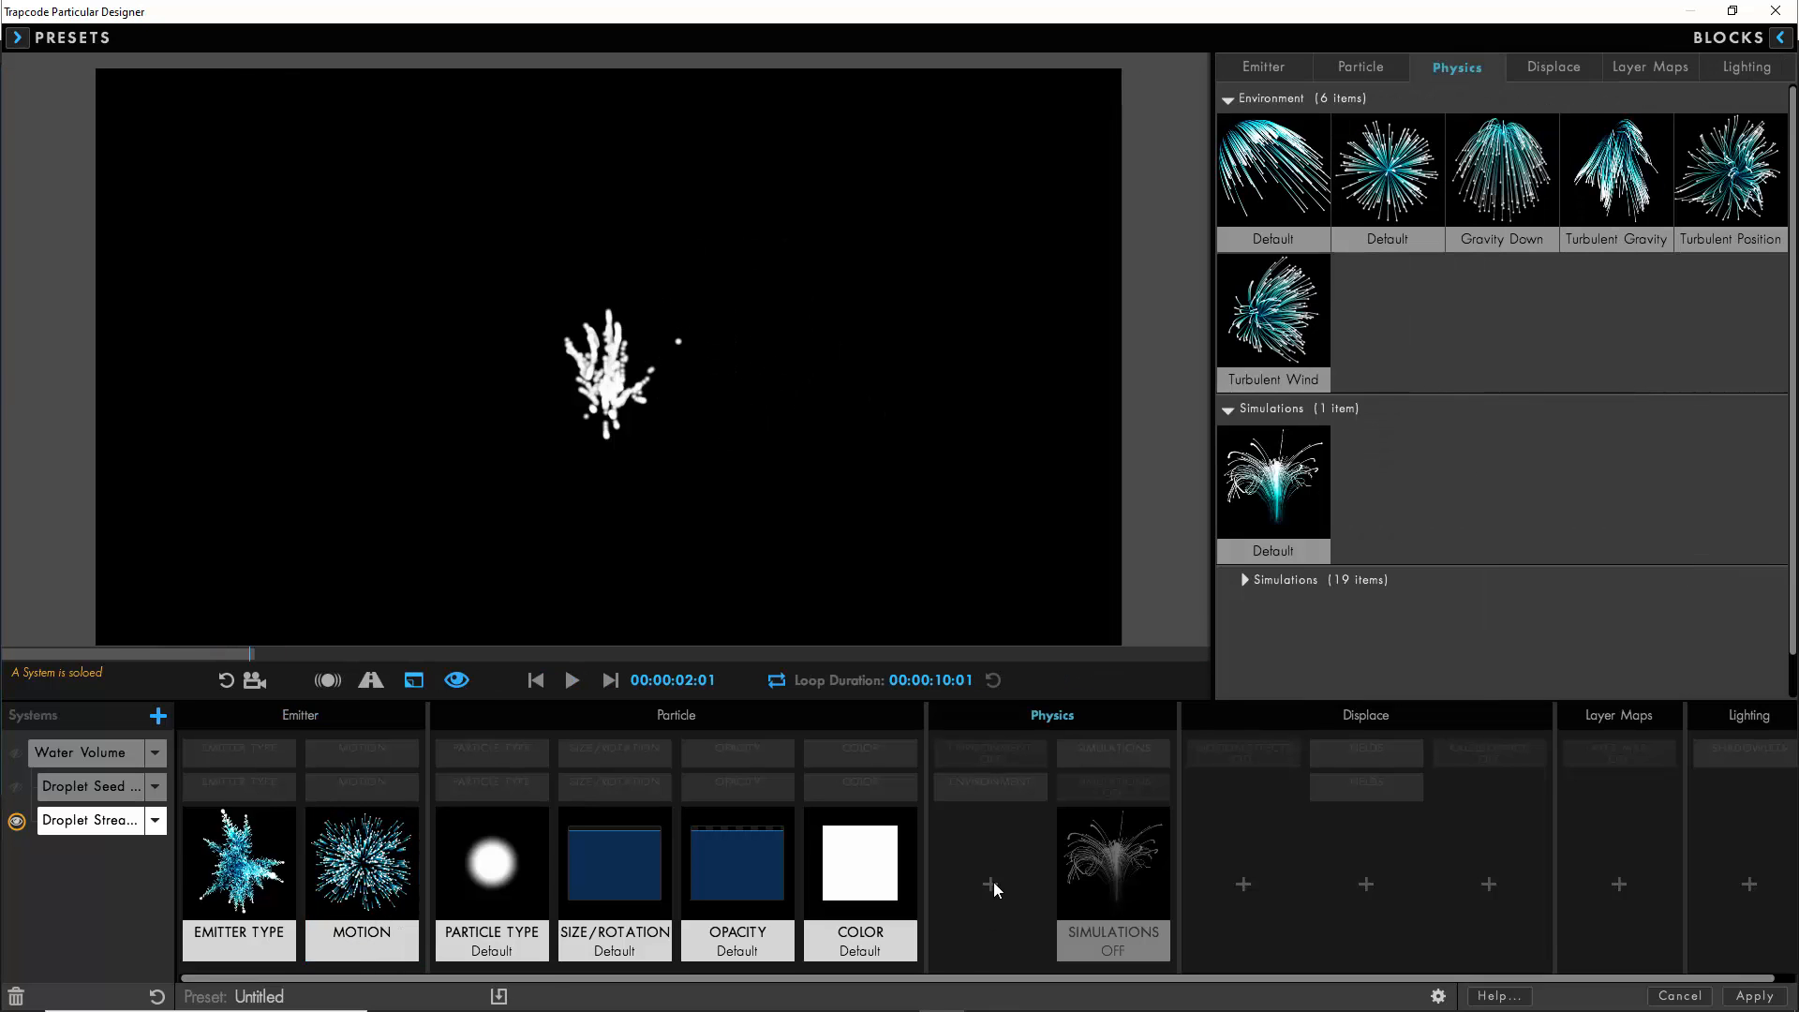
{"action": "left_click", "coordinate": [1270, 208]}
{"action": "left_click", "coordinate": [988, 839]}
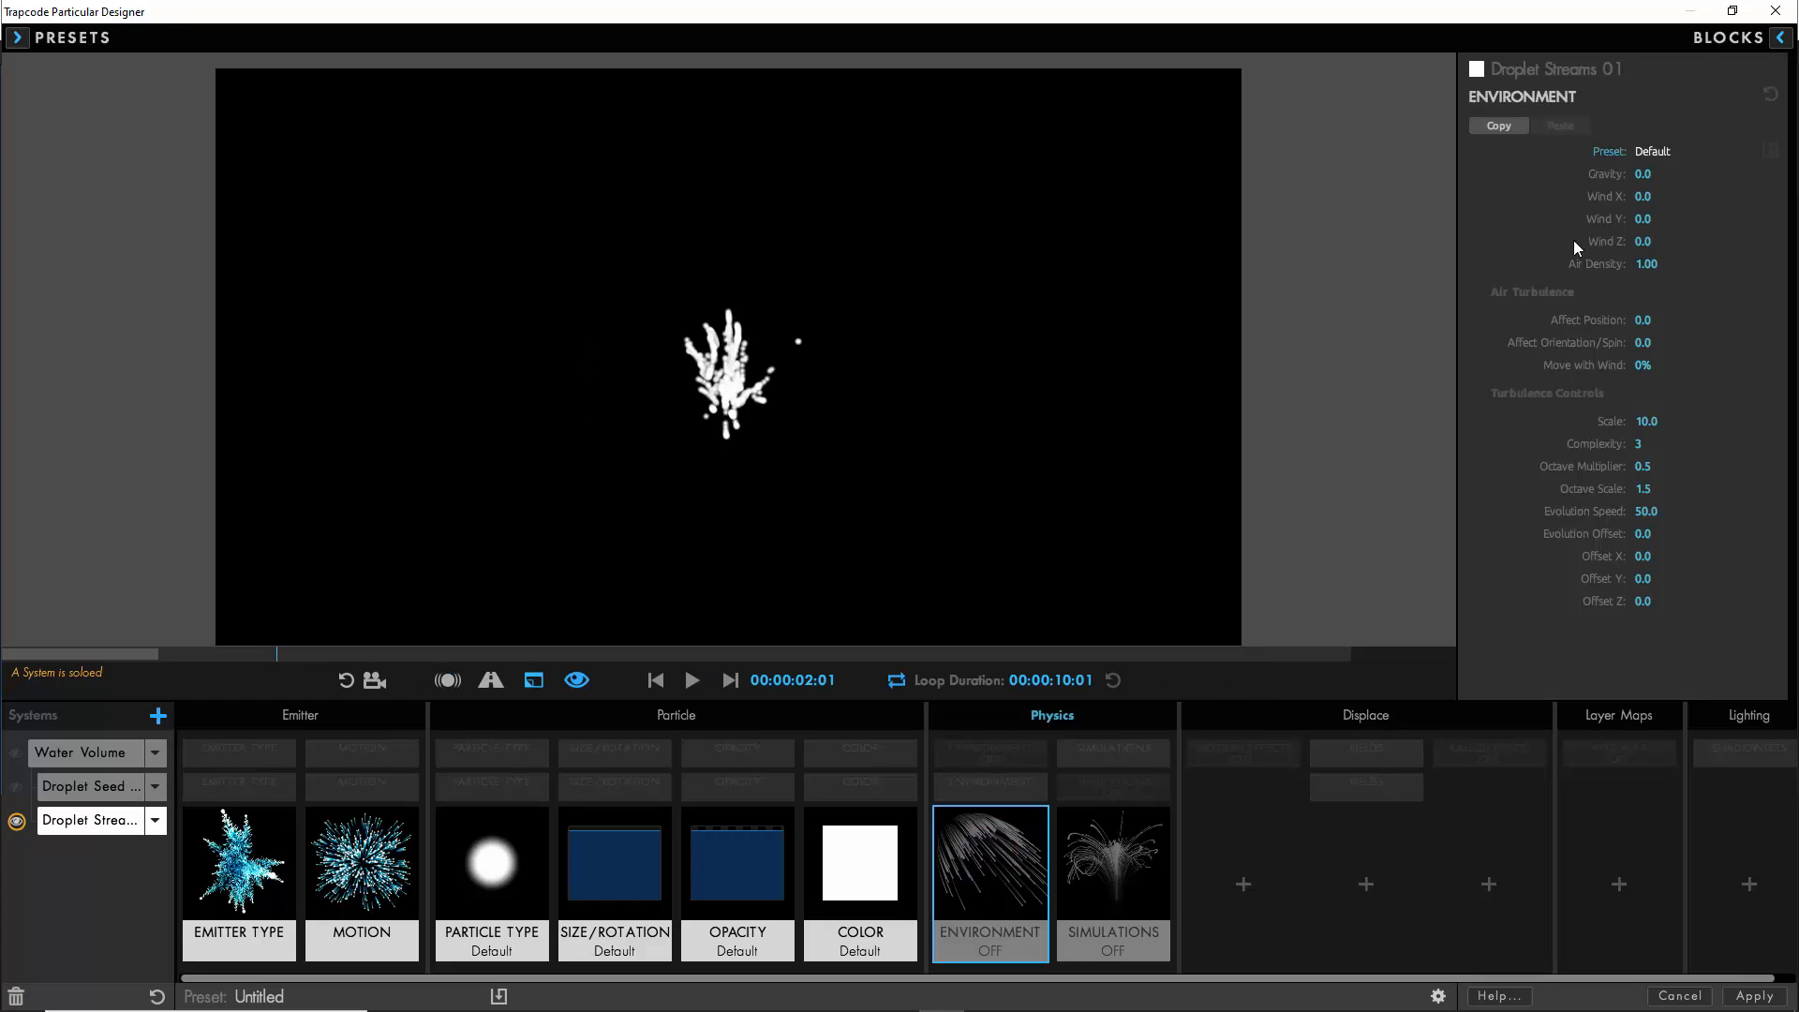
{"action": "left_click", "coordinate": [1643, 174]}
{"action": "type", "text": "1000"}
{"action": "key", "text": "Return"}
{"action": "left_click", "coordinate": [1646, 263]}
{"action": "type", "text": "0."}
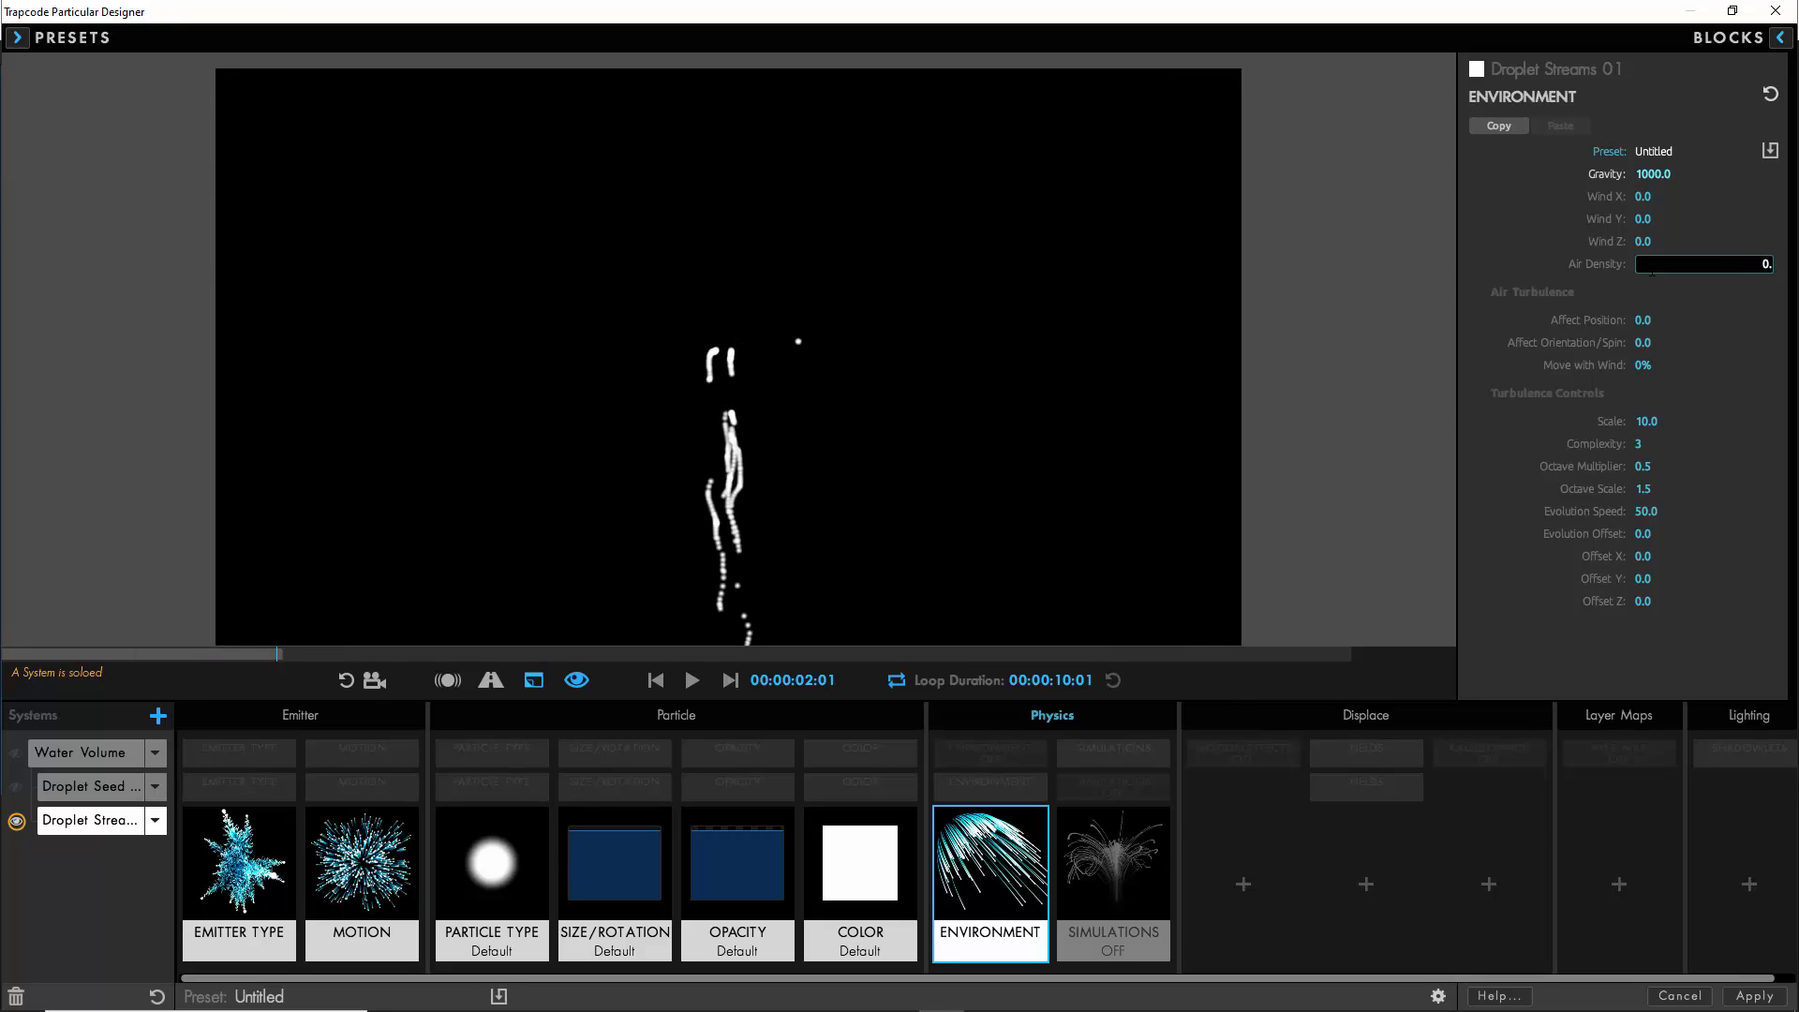
{"action": "type", "text": "5"}
{"action": "key", "text": "Return"}
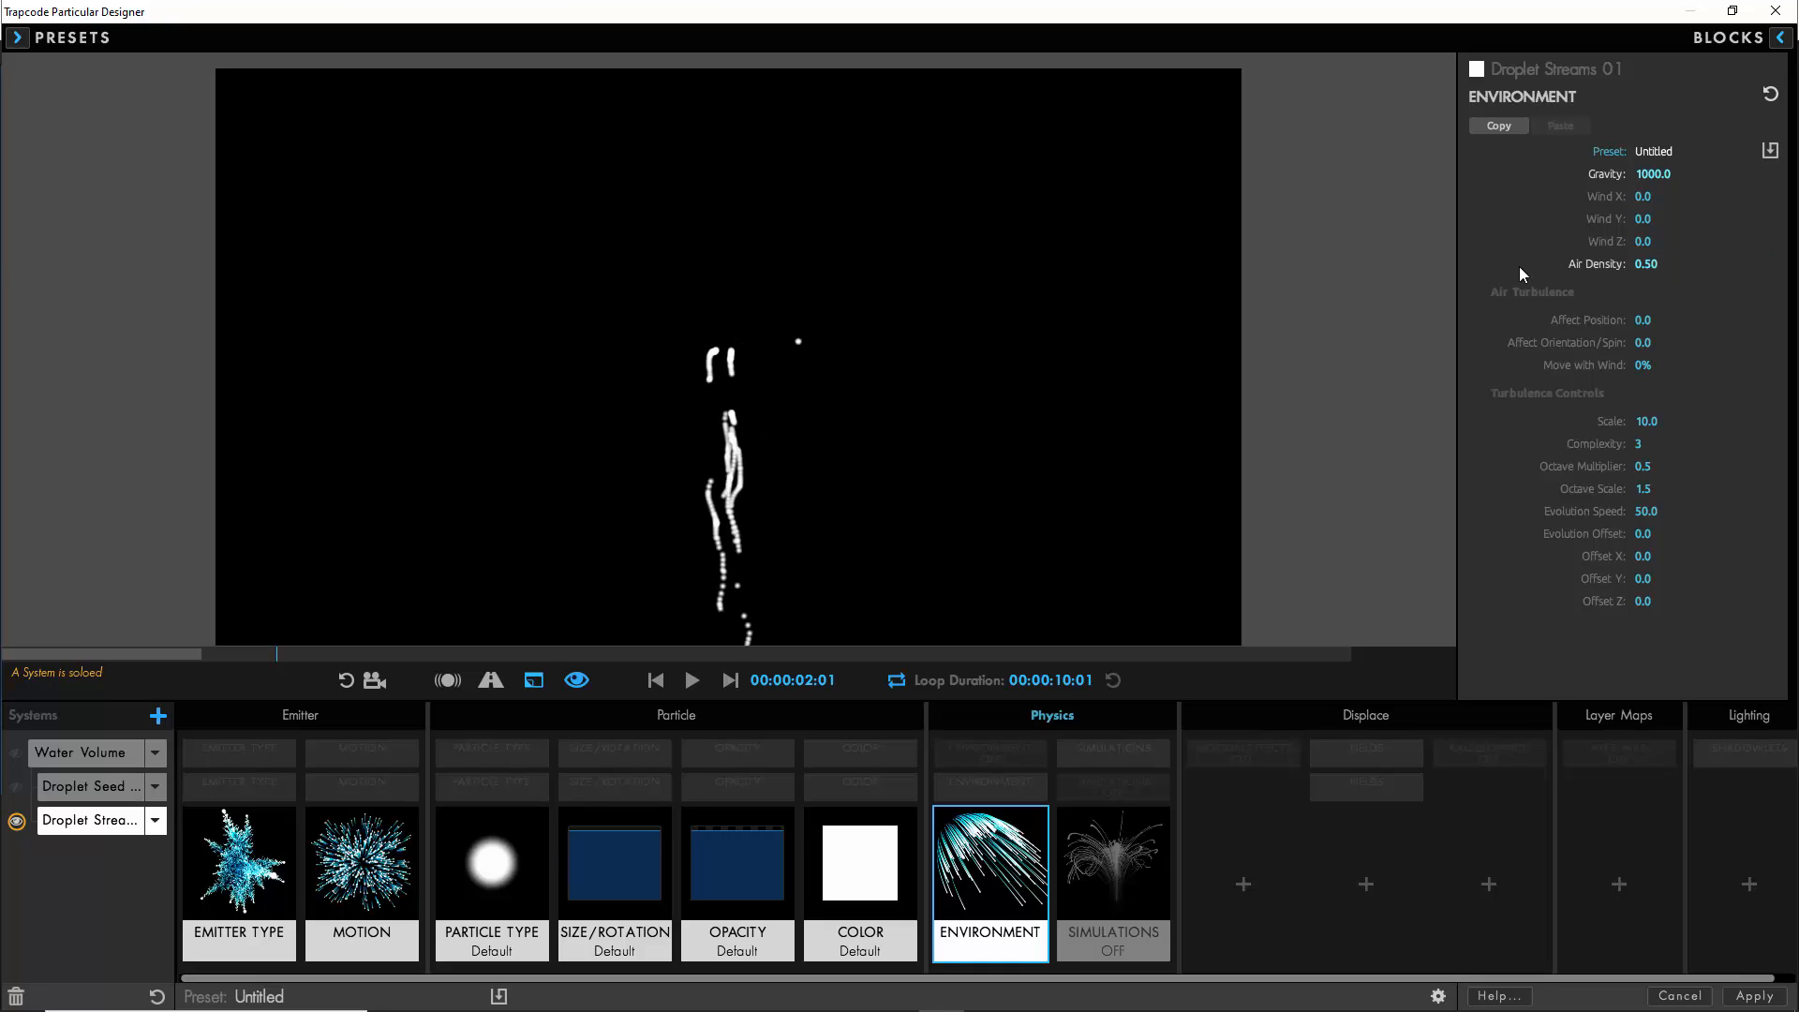
- Set the Droplet Streams 01 particle type to Cloudlet with a life of 2 seconds and 50% life random
{"action": "left_click", "coordinate": [498, 853]}
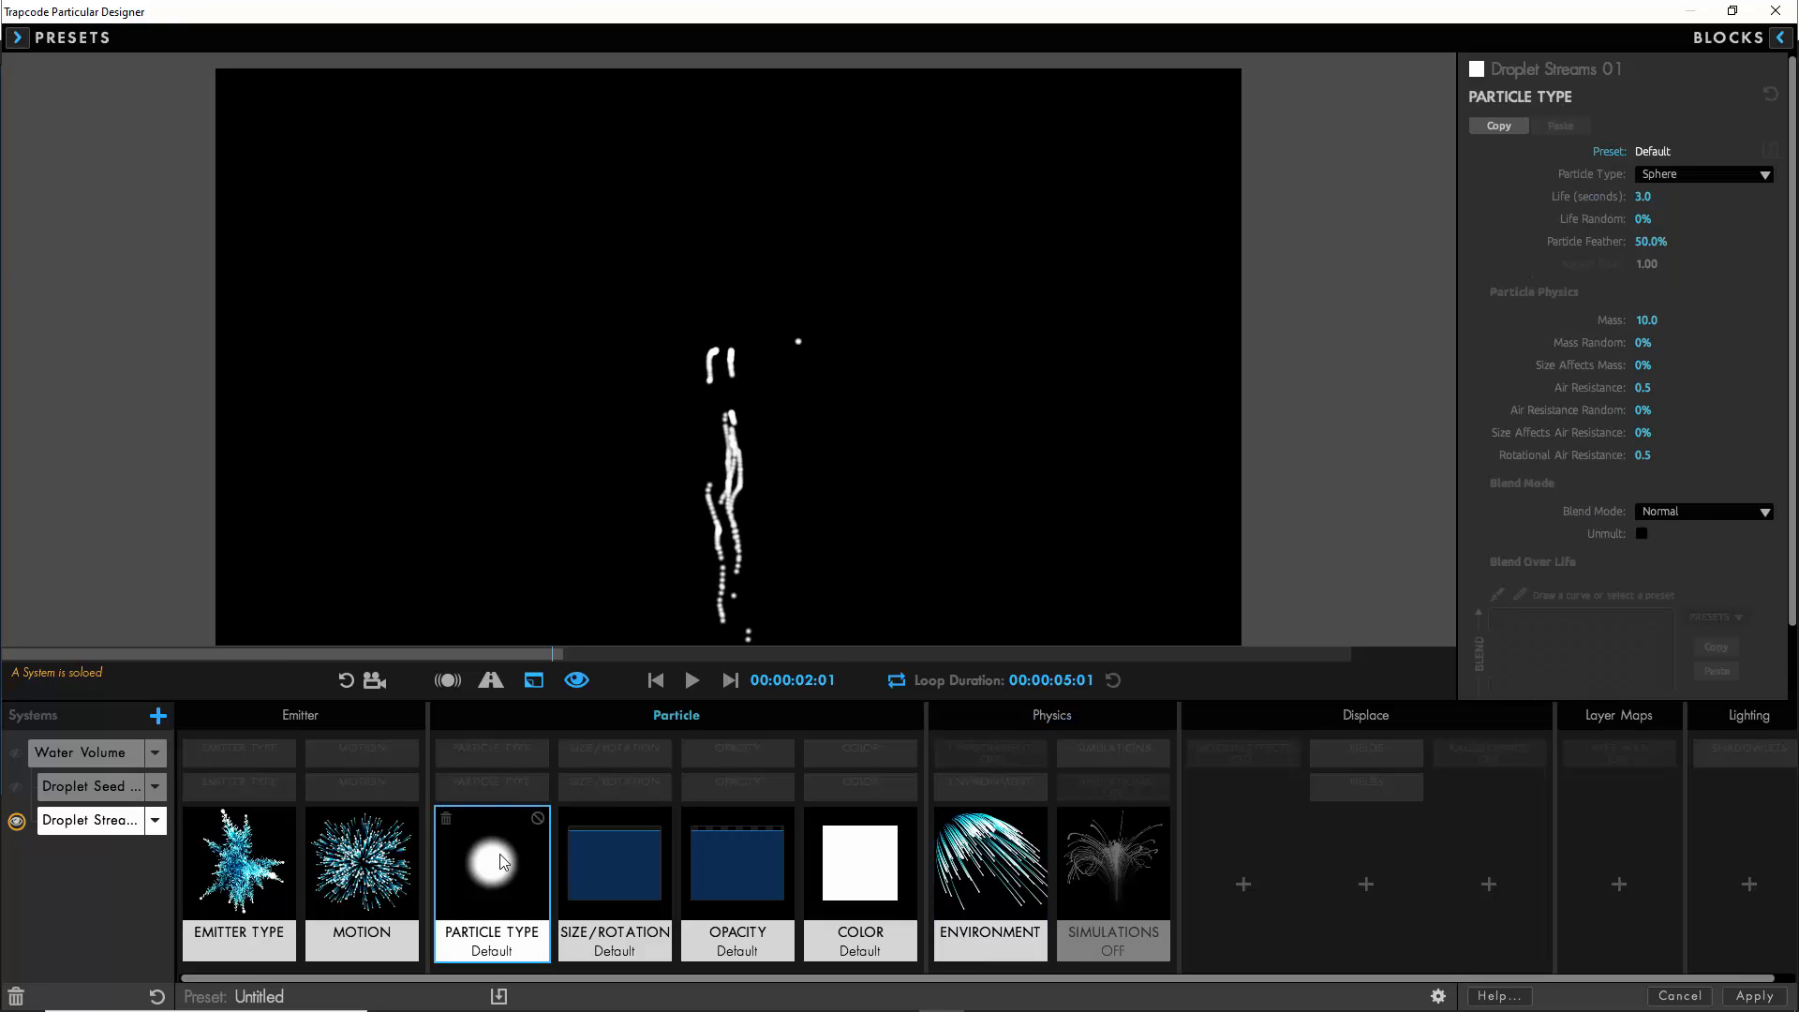
{"action": "left_click", "coordinate": [695, 682]}
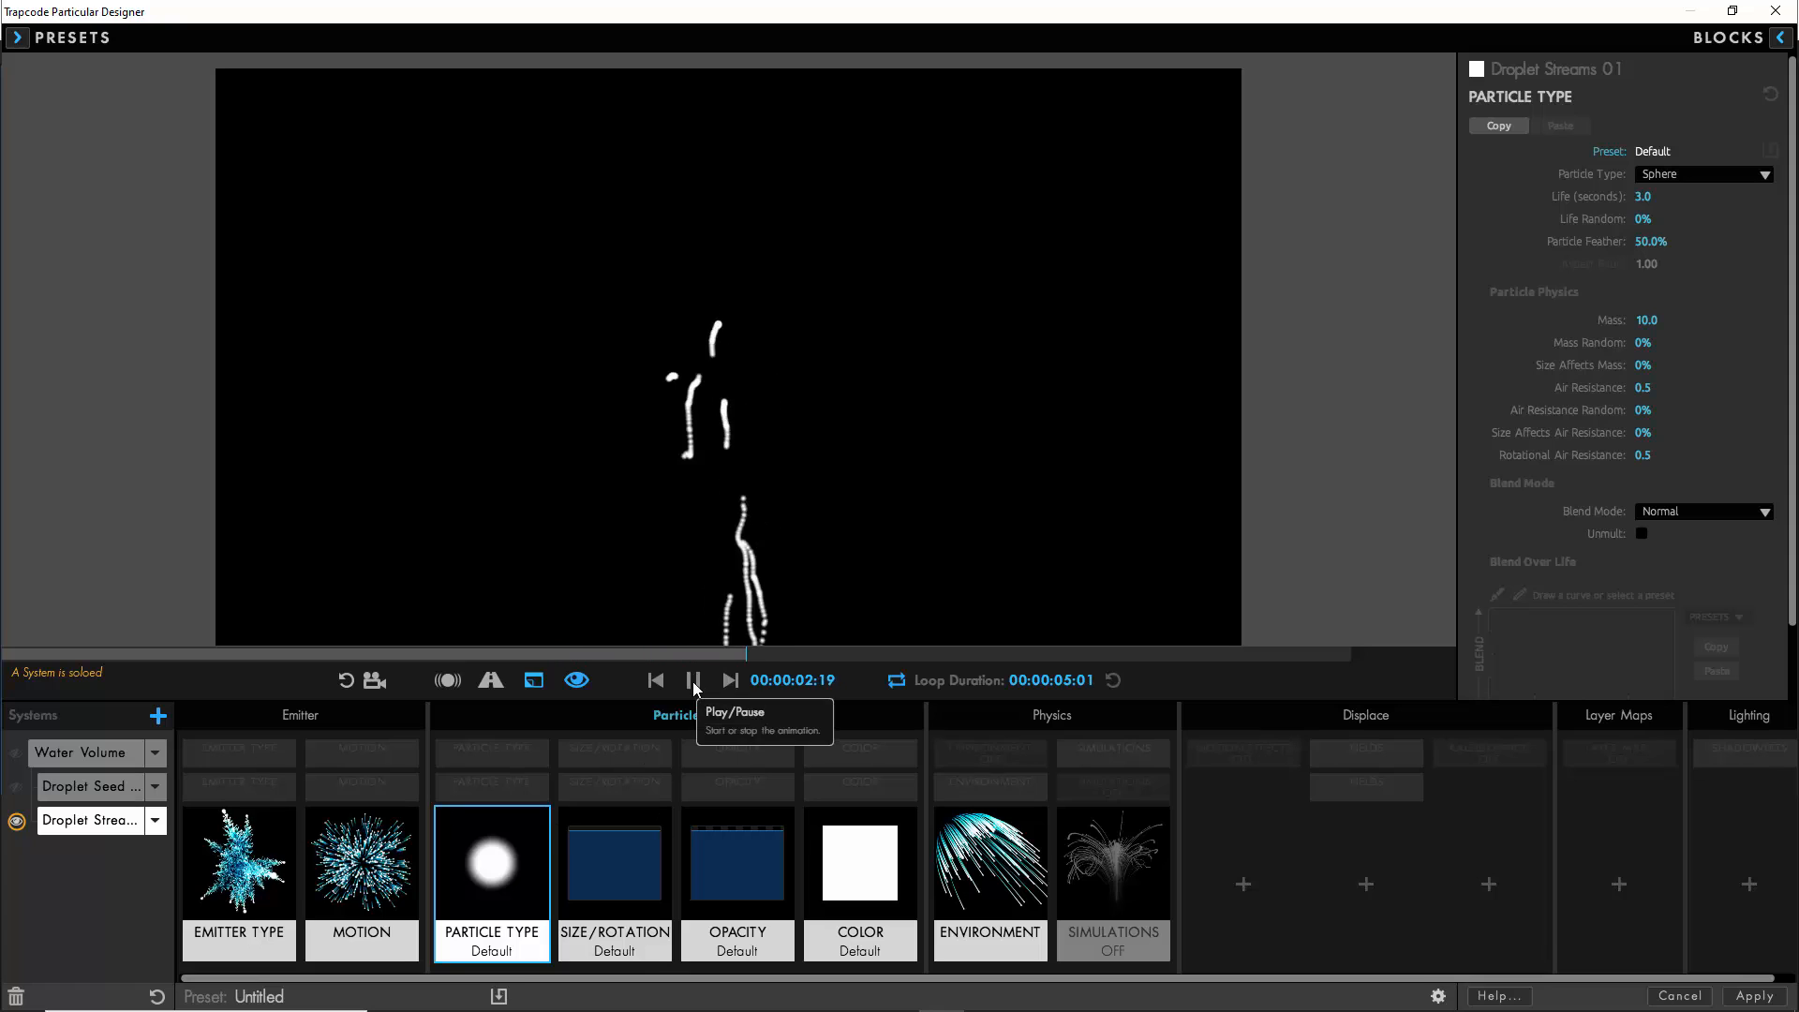
{"action": "left_click_drag", "start_coordinate": [1642, 195], "coordinate": [1526, 197]}
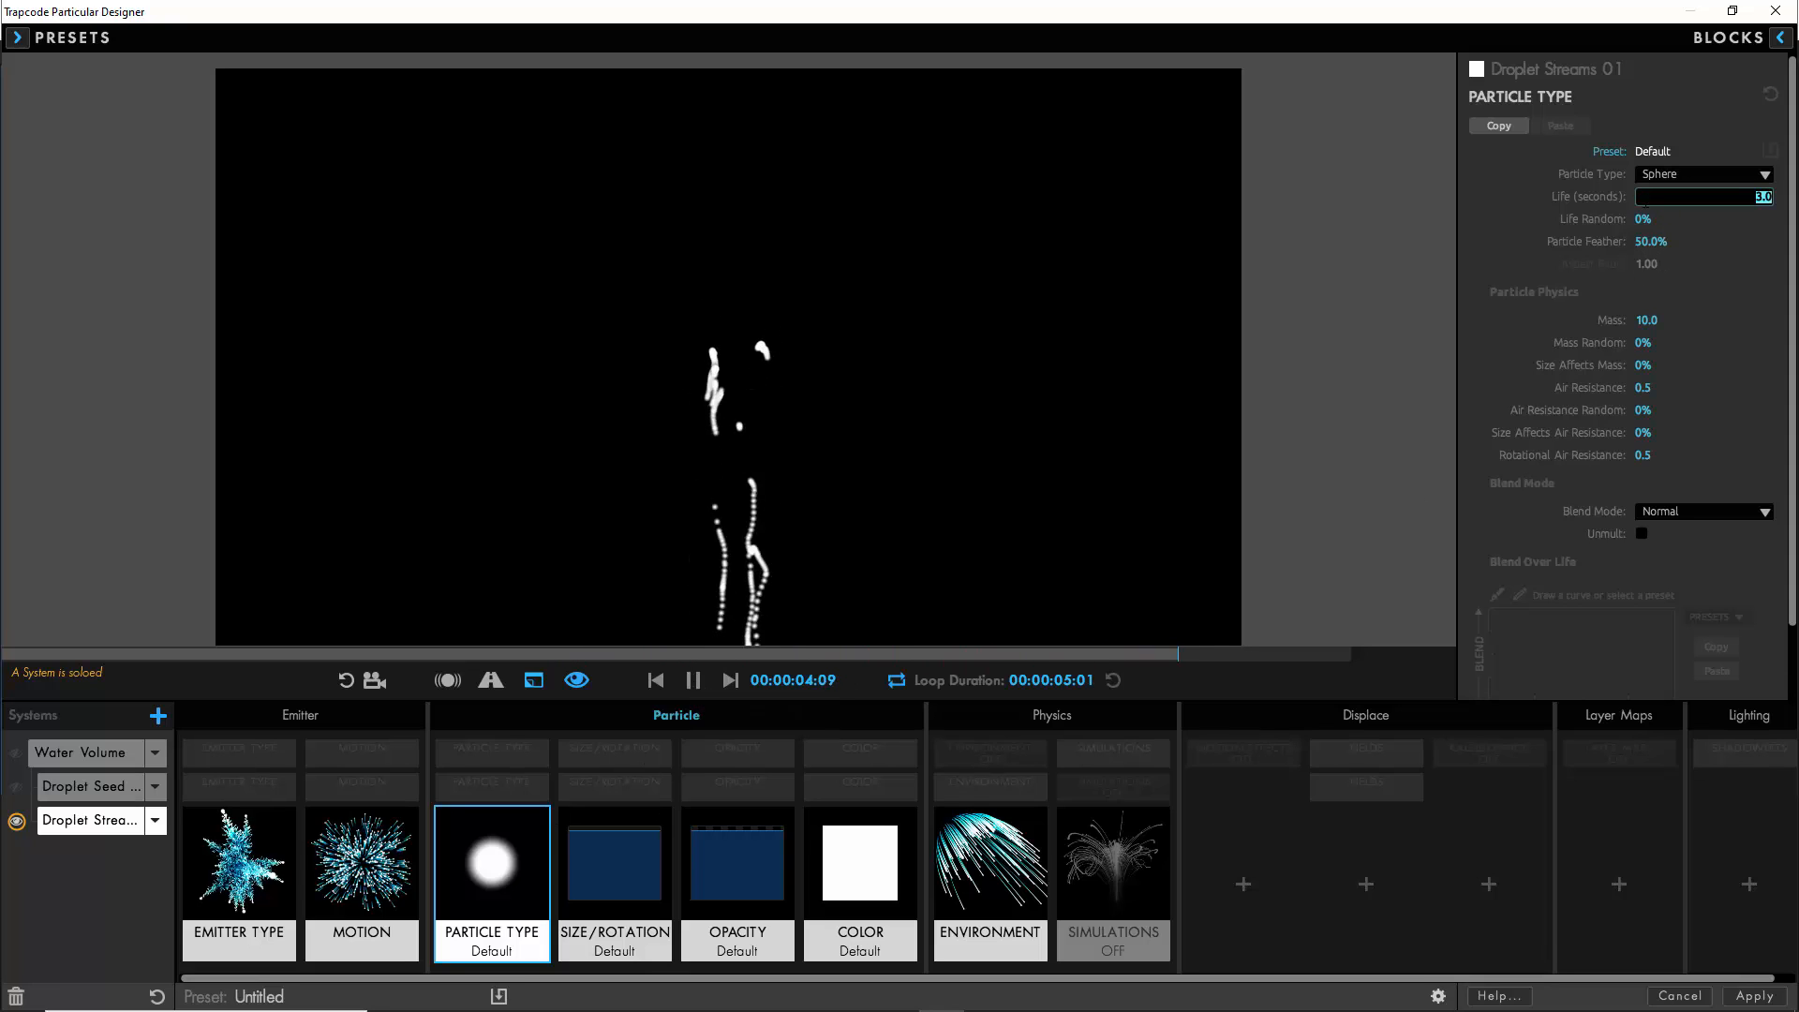
{"action": "left_click", "coordinate": [1673, 174]}
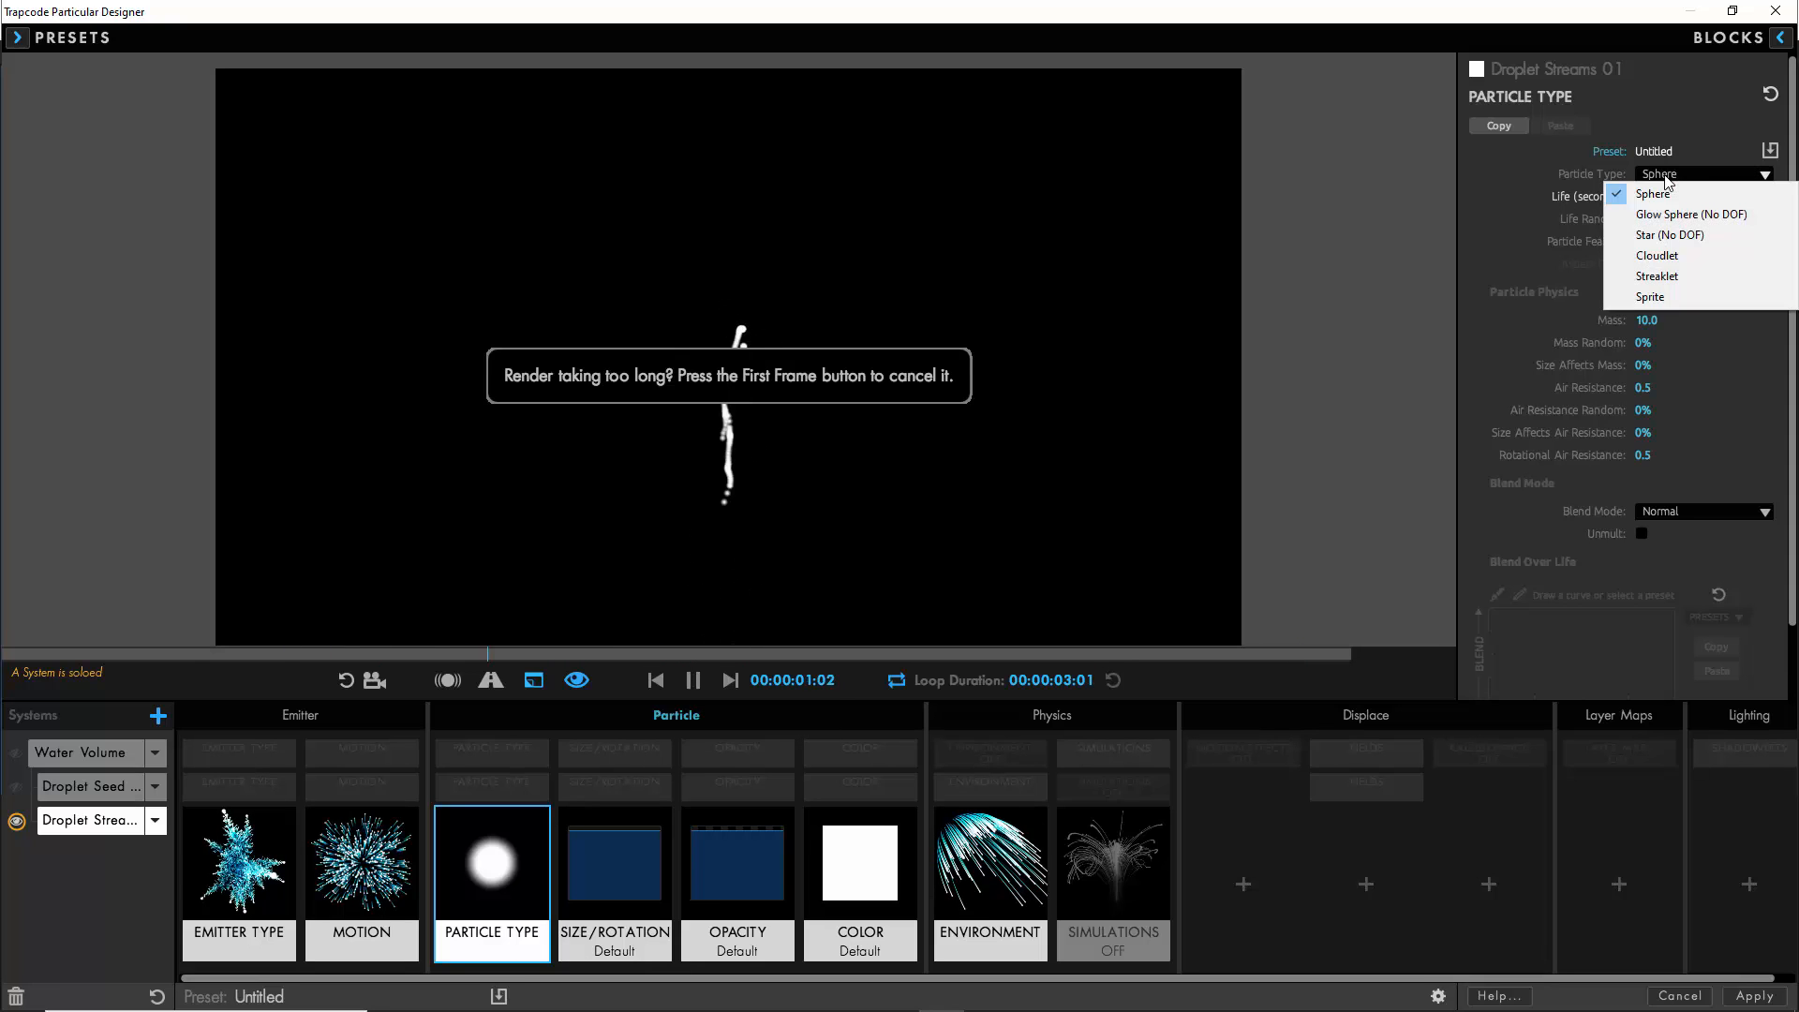
{"action": "left_click", "coordinate": [1666, 259]}
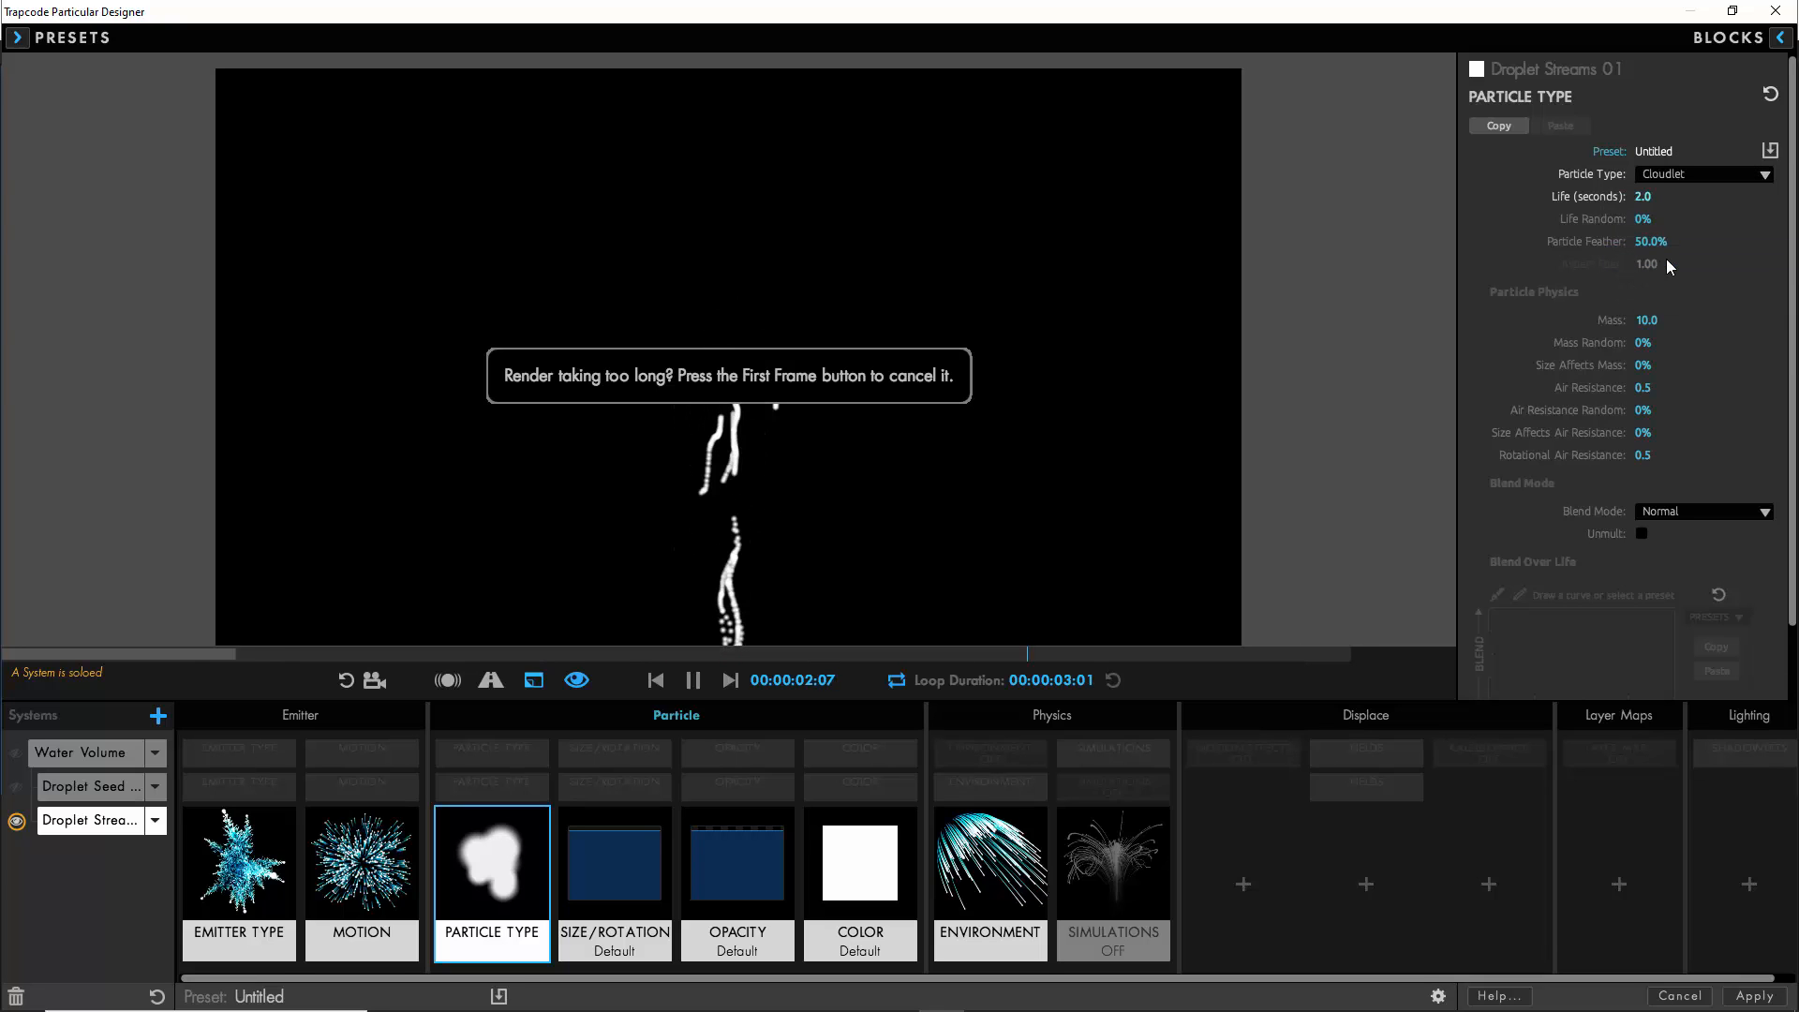
{"action": "left_click", "coordinate": [1686, 220]}
{"action": "type", "text": "50"}
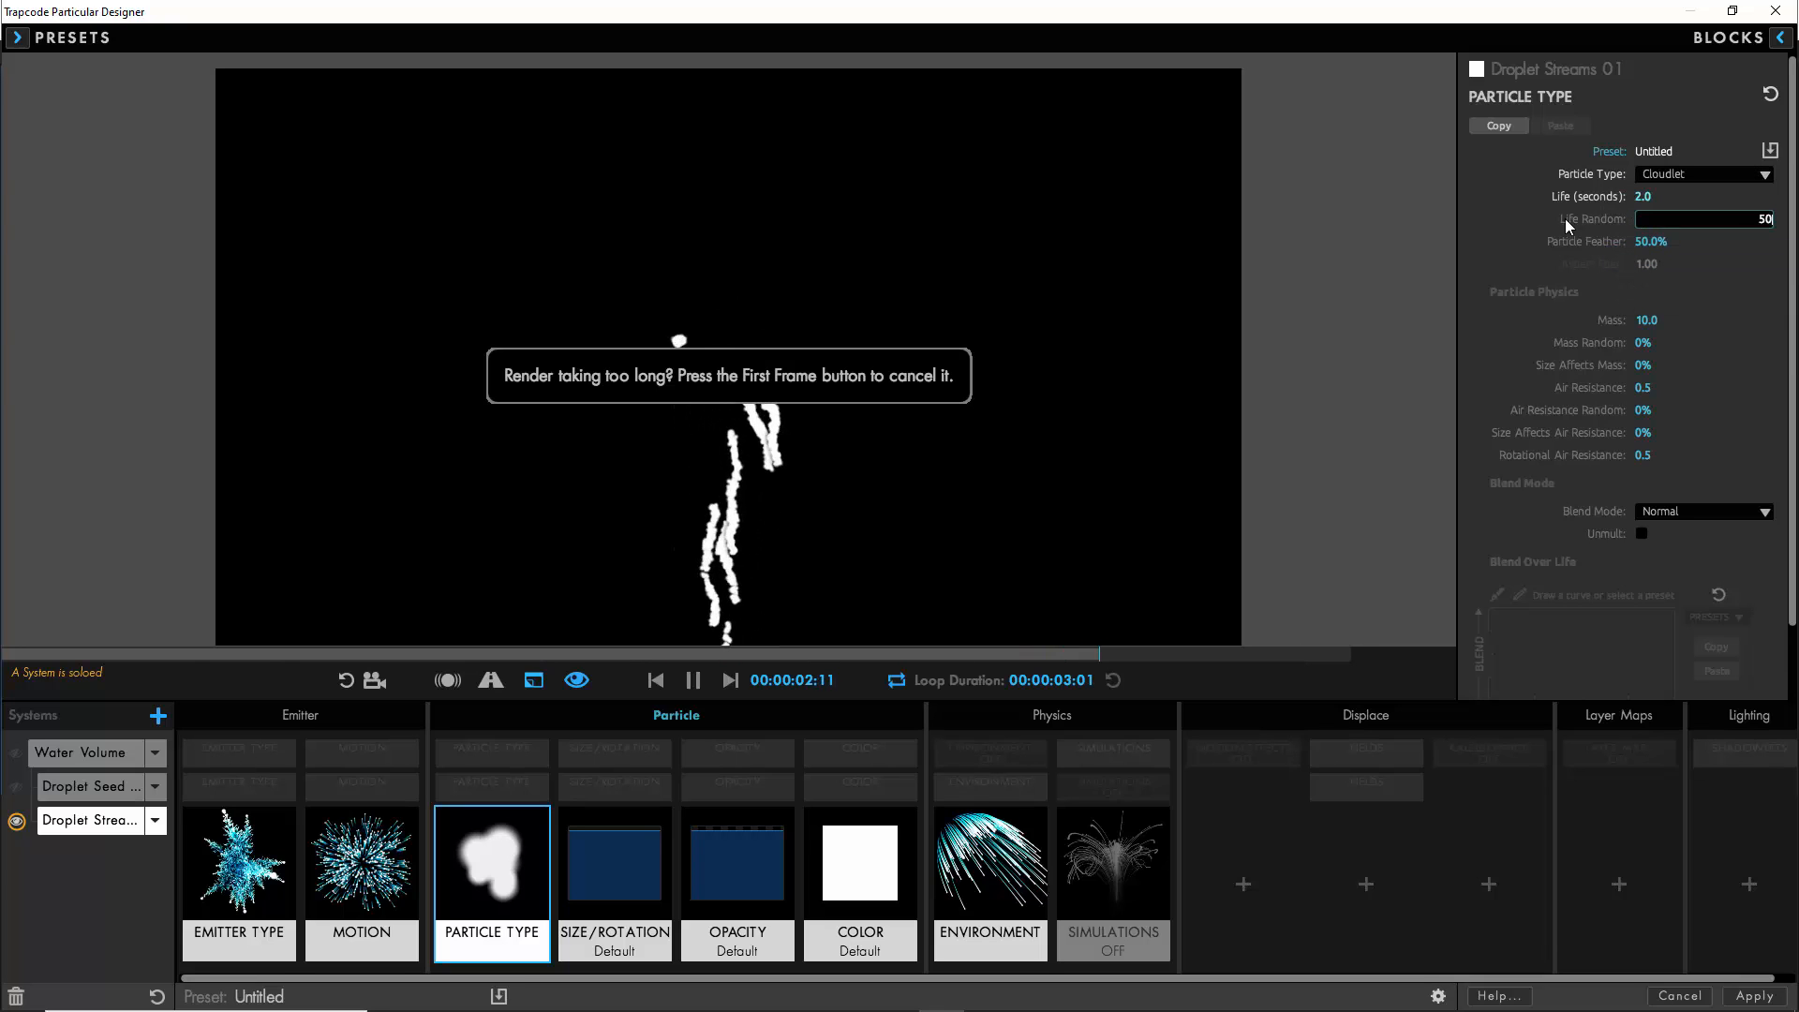
{"action": "key", "text": "Return"}
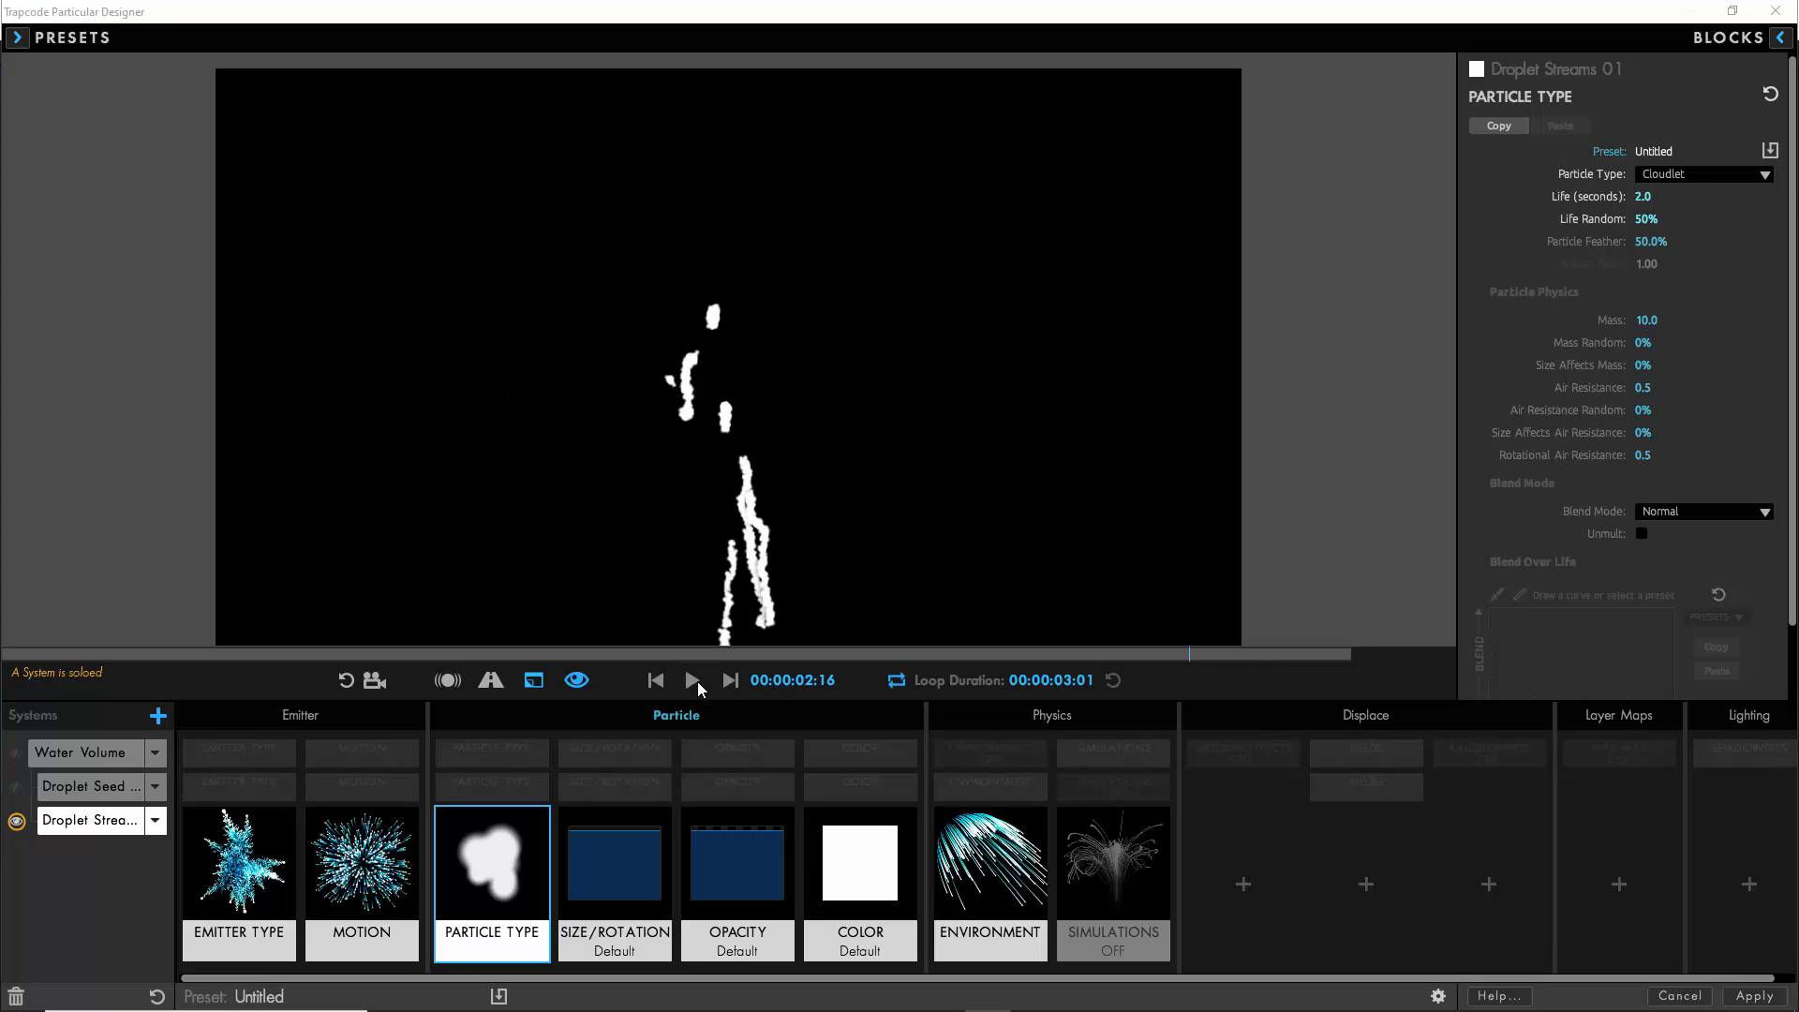
{"action": "left_click", "coordinate": [693, 680]}
- Set the Droplet Streams 01 particle size to 3 with 25% size random
{"action": "left_click", "coordinate": [610, 867]}
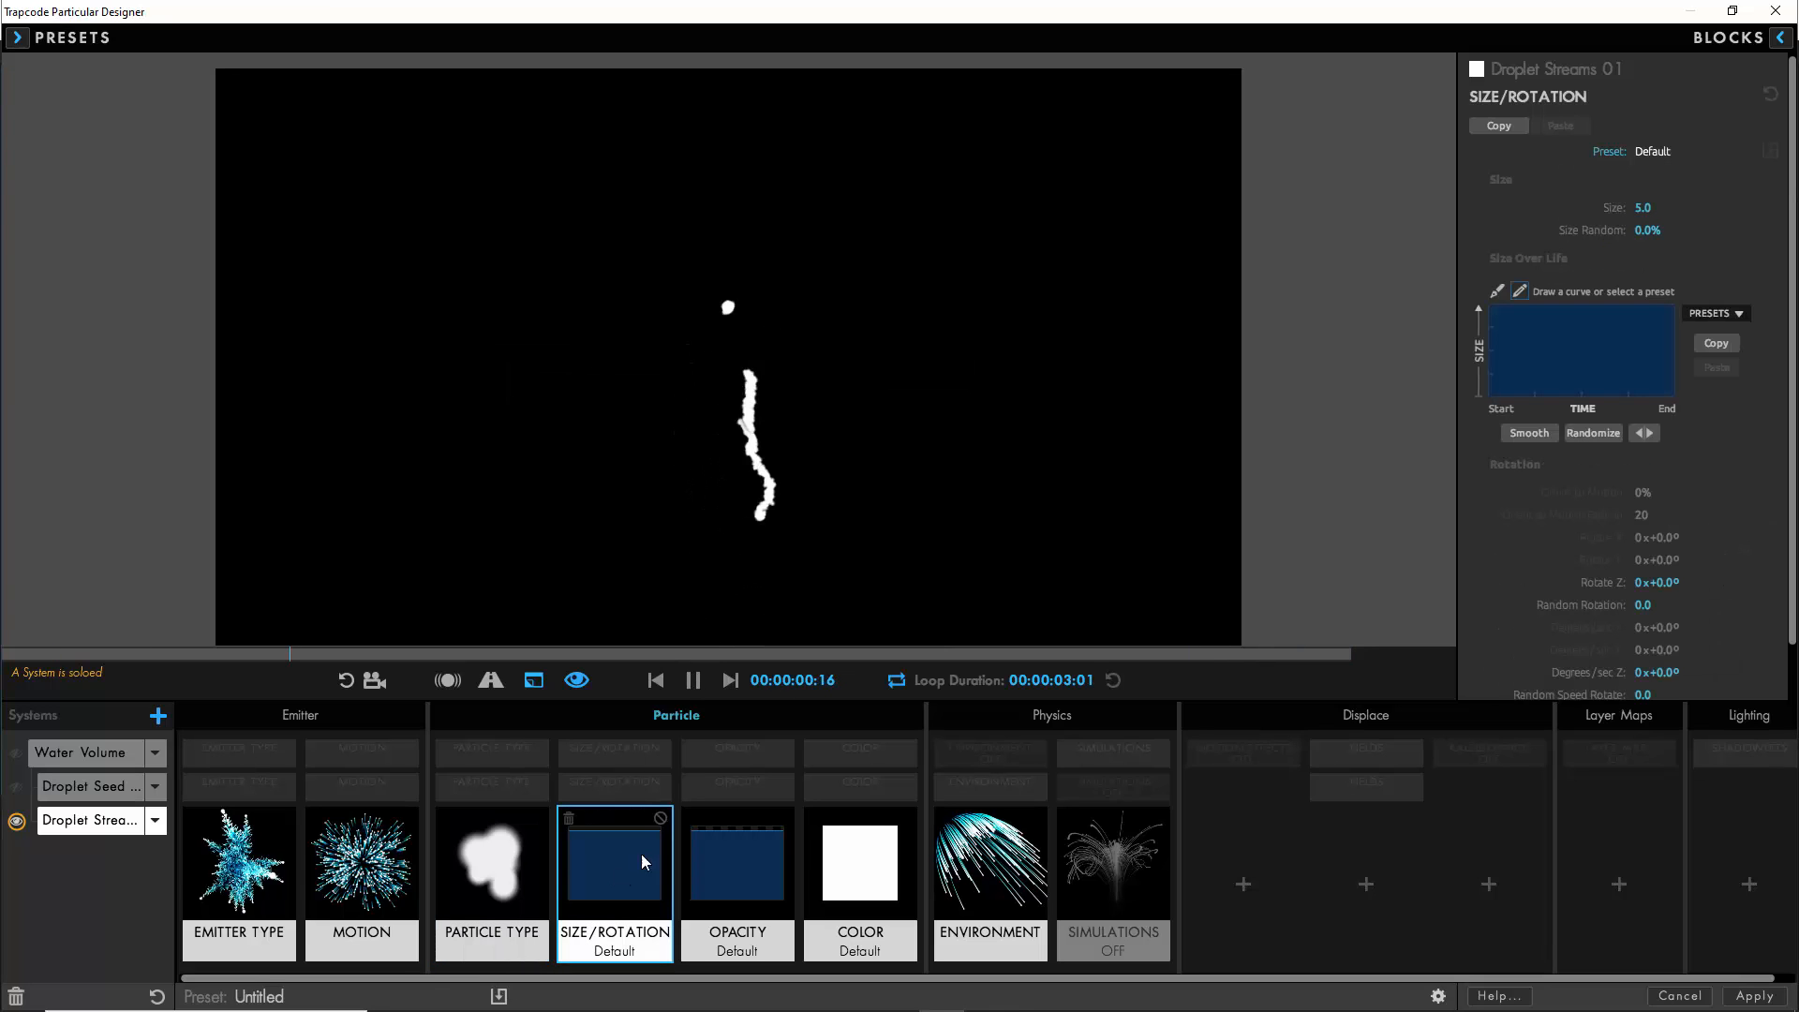
{"action": "left_click", "coordinate": [1647, 207]}
{"action": "type", "text": "3"}
{"action": "key", "text": "Tab"}
{"action": "type", "text": "25"}
- Apply a declining size-over-life preset and reshape its points into a rounded falloff that reaches zero at the end
{"action": "left_click", "coordinate": [1715, 313]}
{"action": "left_click", "coordinate": [1713, 352]}
{"action": "left_click_drag", "start_coordinate": [1612, 366], "coordinate": [1649, 364]}
{"action": "left_click_drag", "start_coordinate": [1551, 335], "coordinate": [1575, 327]}
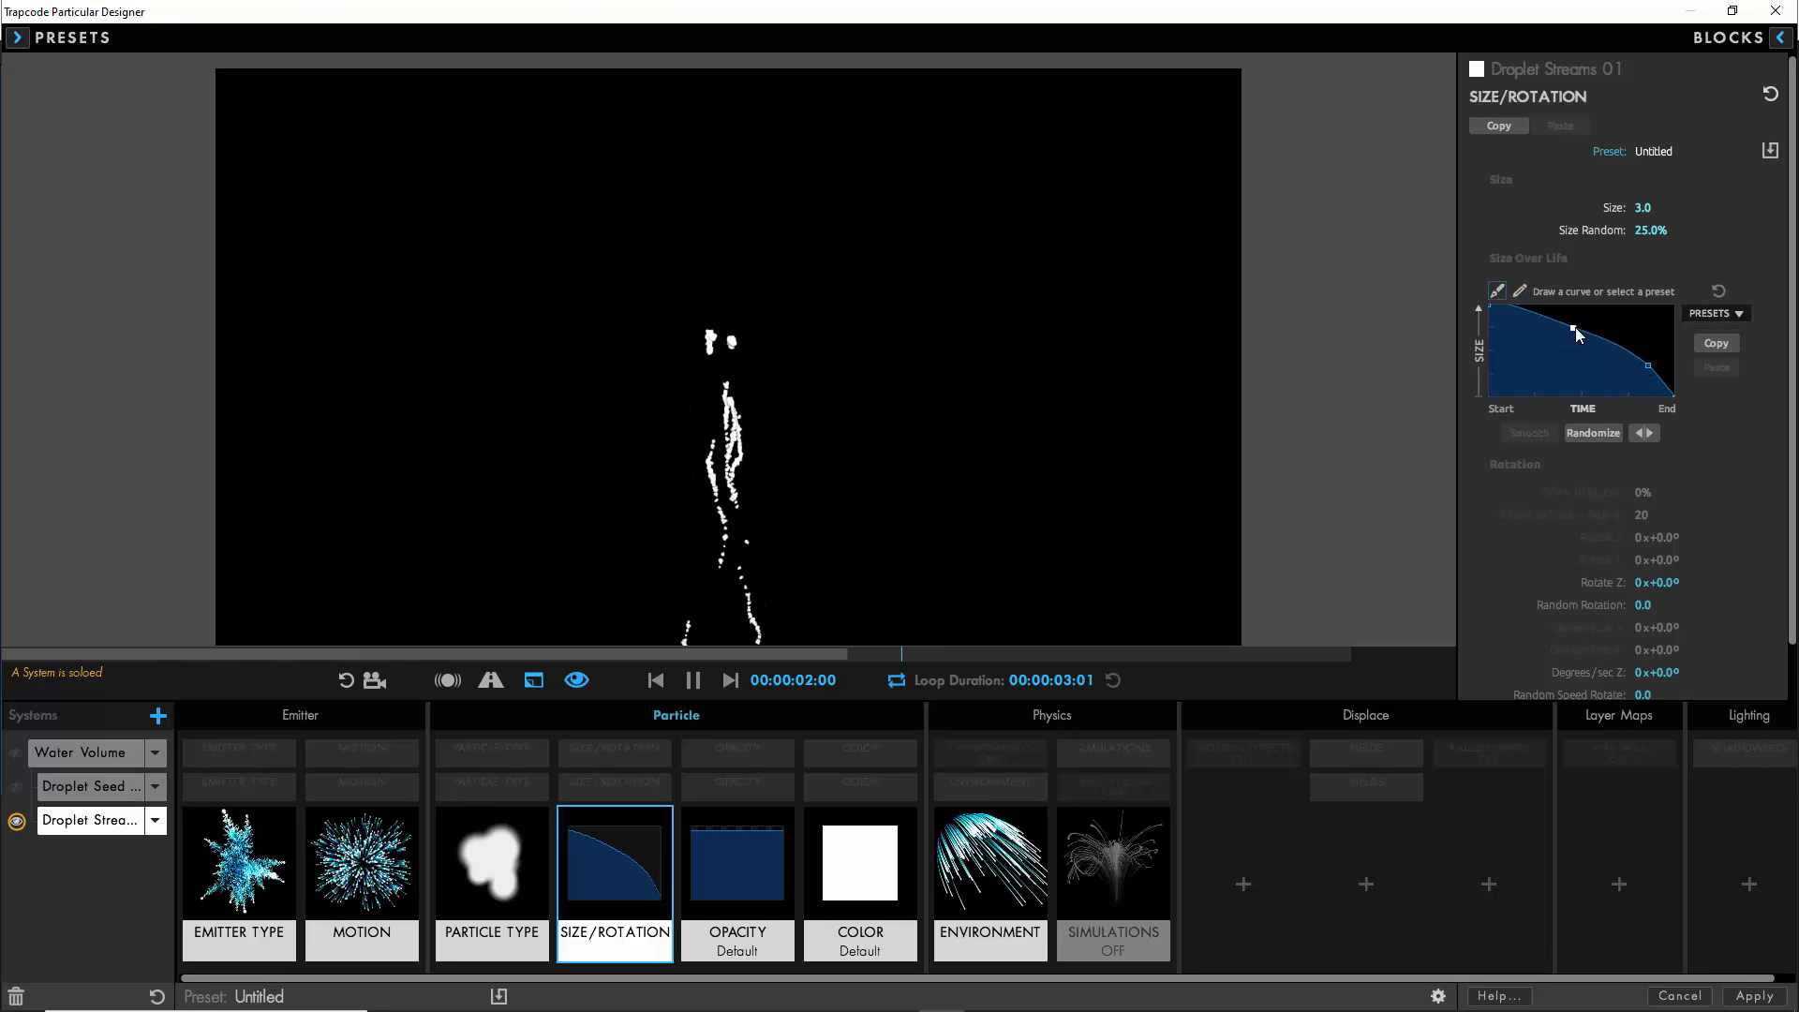
{"action": "left_click", "coordinate": [693, 680]}
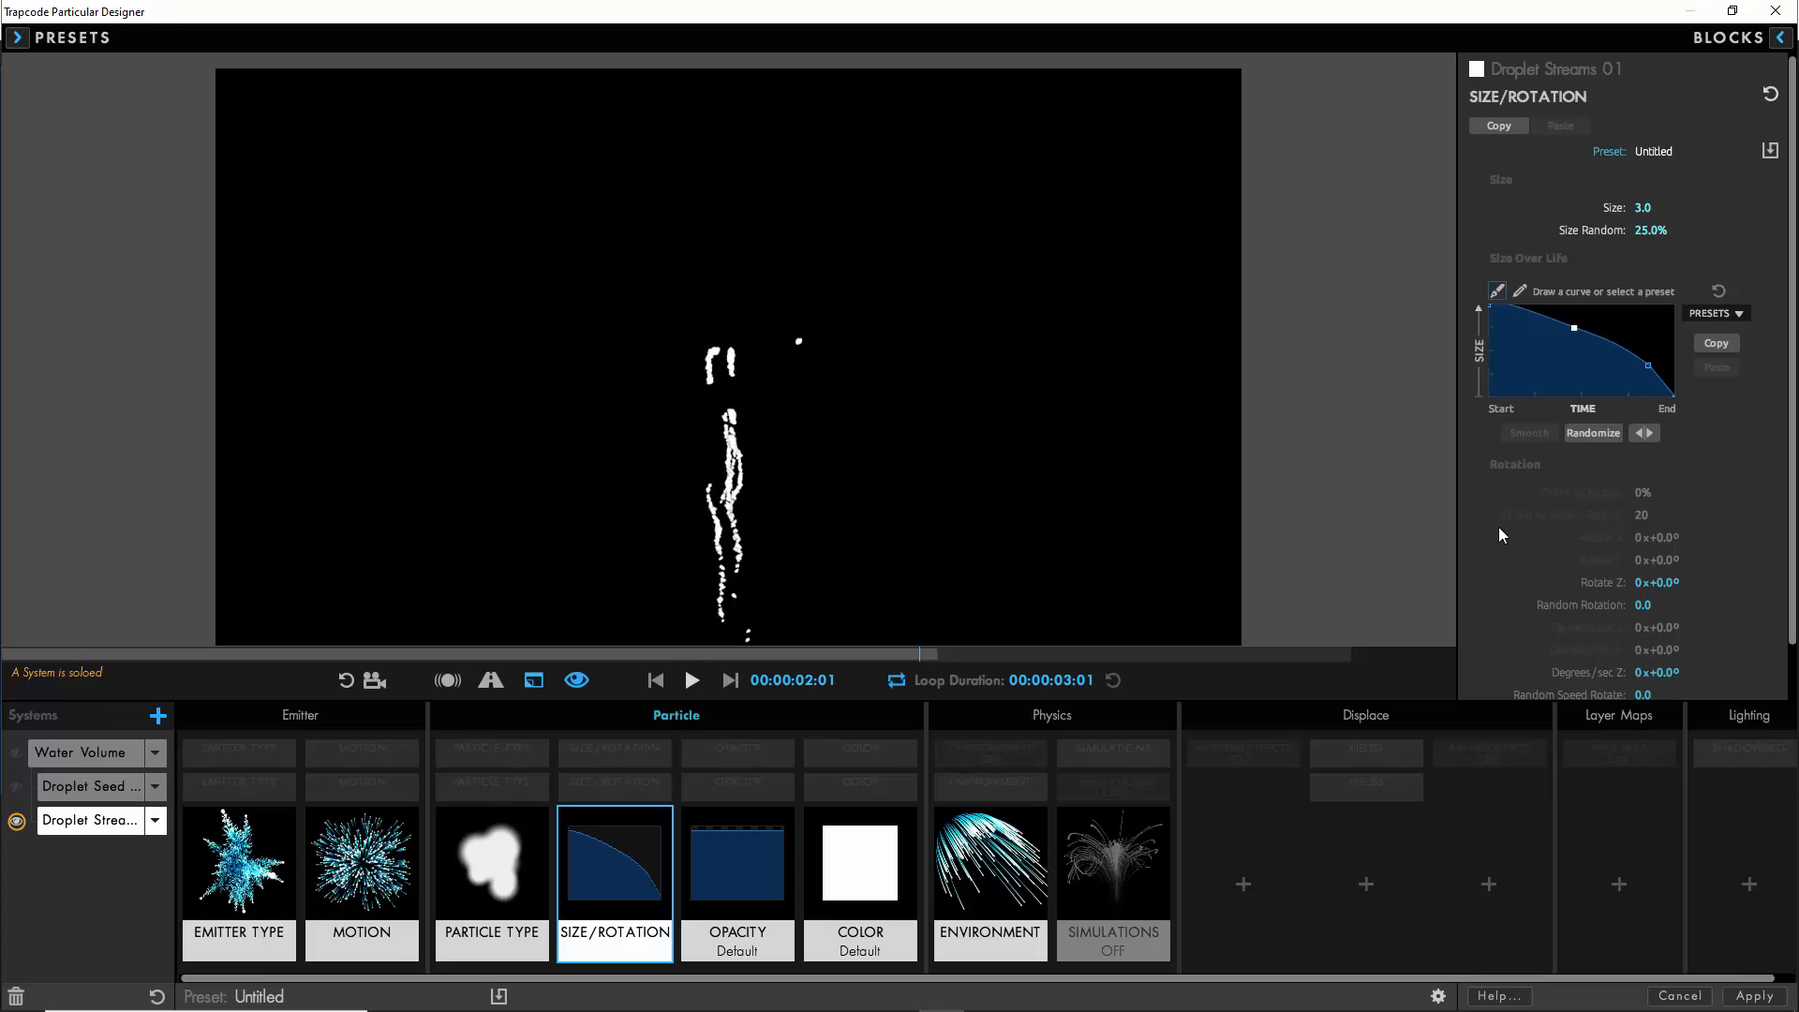
- Set the Droplet Streams 01 opacity random to 50%
{"action": "left_click", "coordinate": [727, 869]}
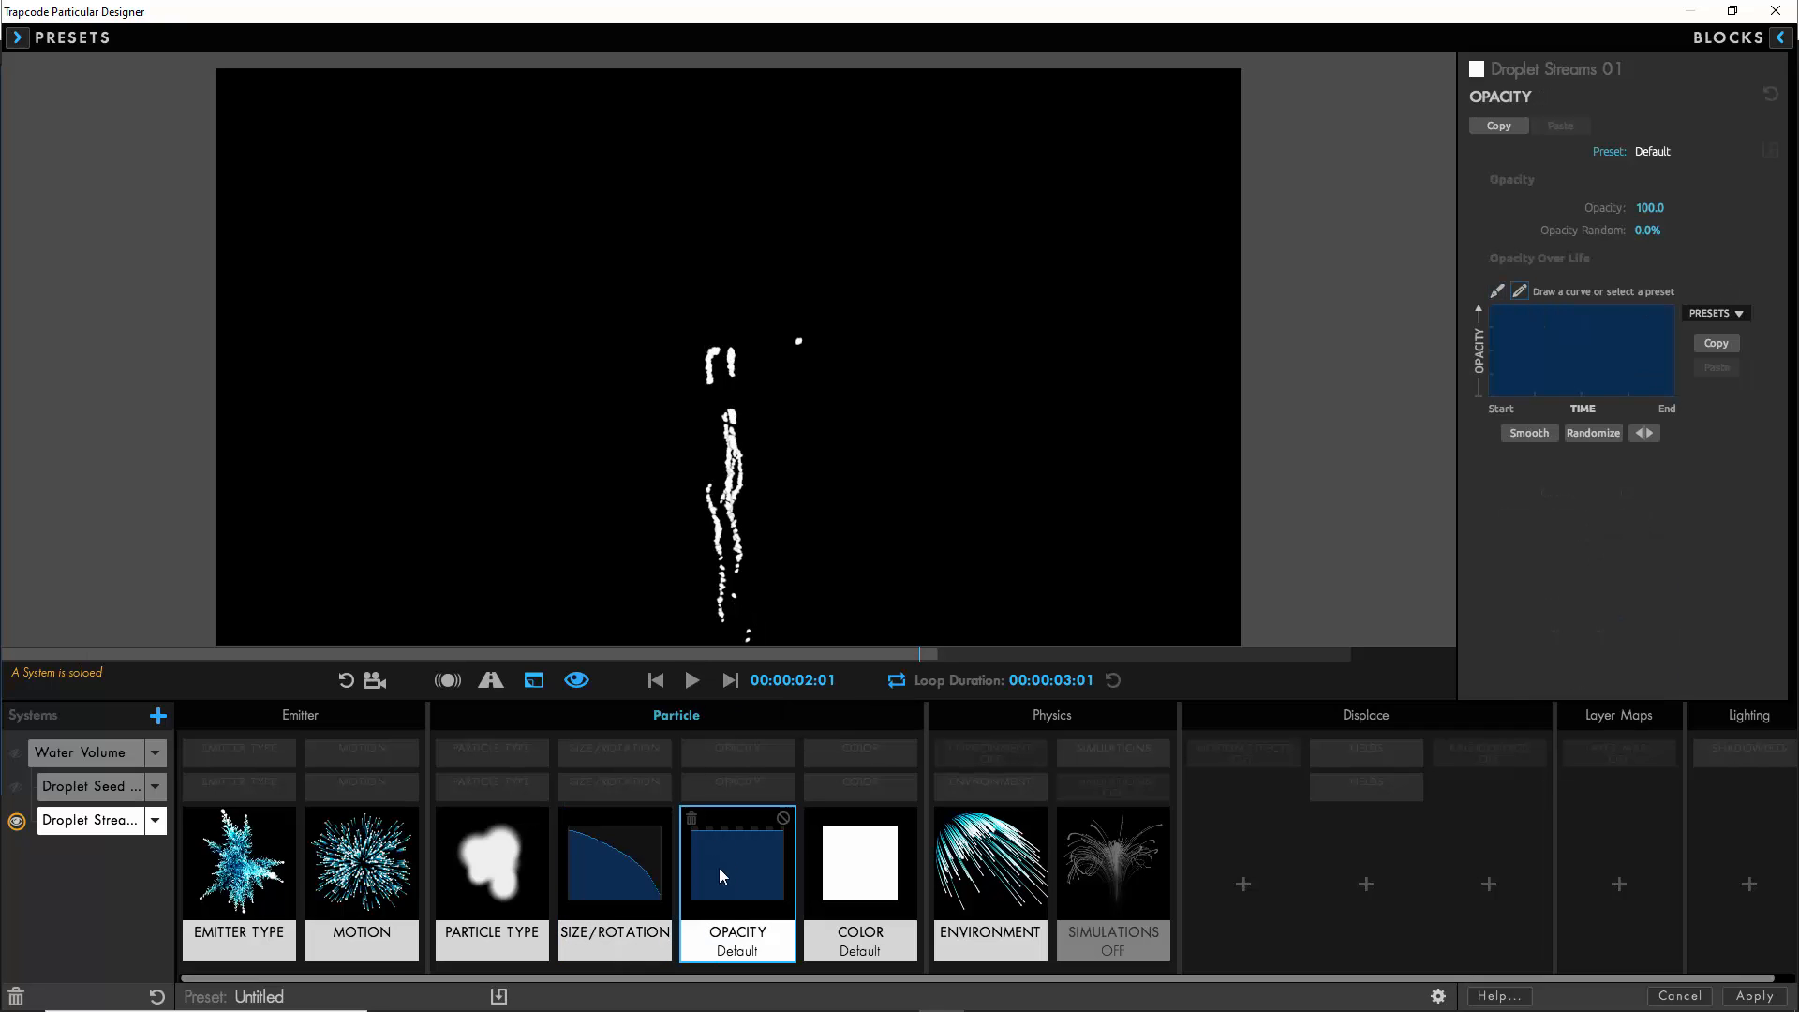
{"action": "left_click", "coordinate": [1645, 229]}
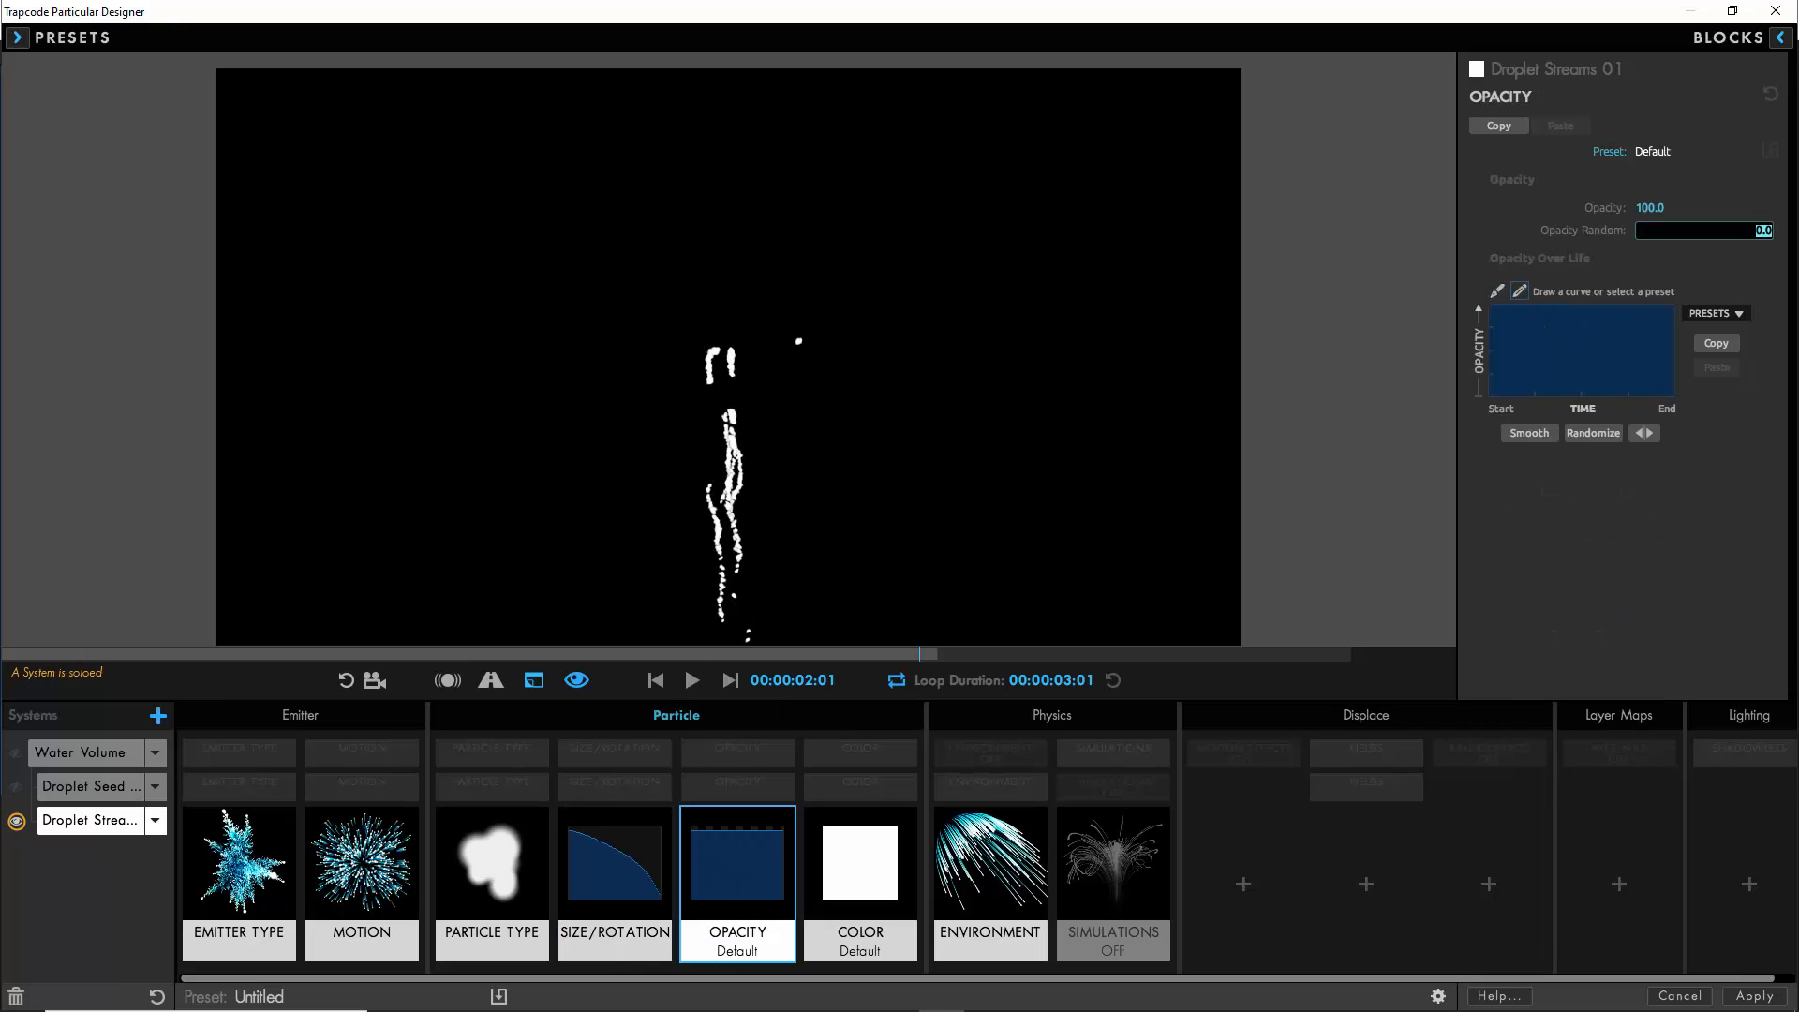
{"action": "type", "text": "50"}
- Shape the opacity-over-life curve from a preset so it rises quickly from zero, peaks early and fades out at the end
{"action": "left_click", "coordinate": [1710, 317]}
{"action": "left_click", "coordinate": [1707, 337]}
{"action": "left_click", "coordinate": [1497, 291]}
{"action": "left_click_drag", "start_coordinate": [1489, 307], "coordinate": [1465, 401]}
{"action": "left_click_drag", "start_coordinate": [1624, 332], "coordinate": [1526, 314]}
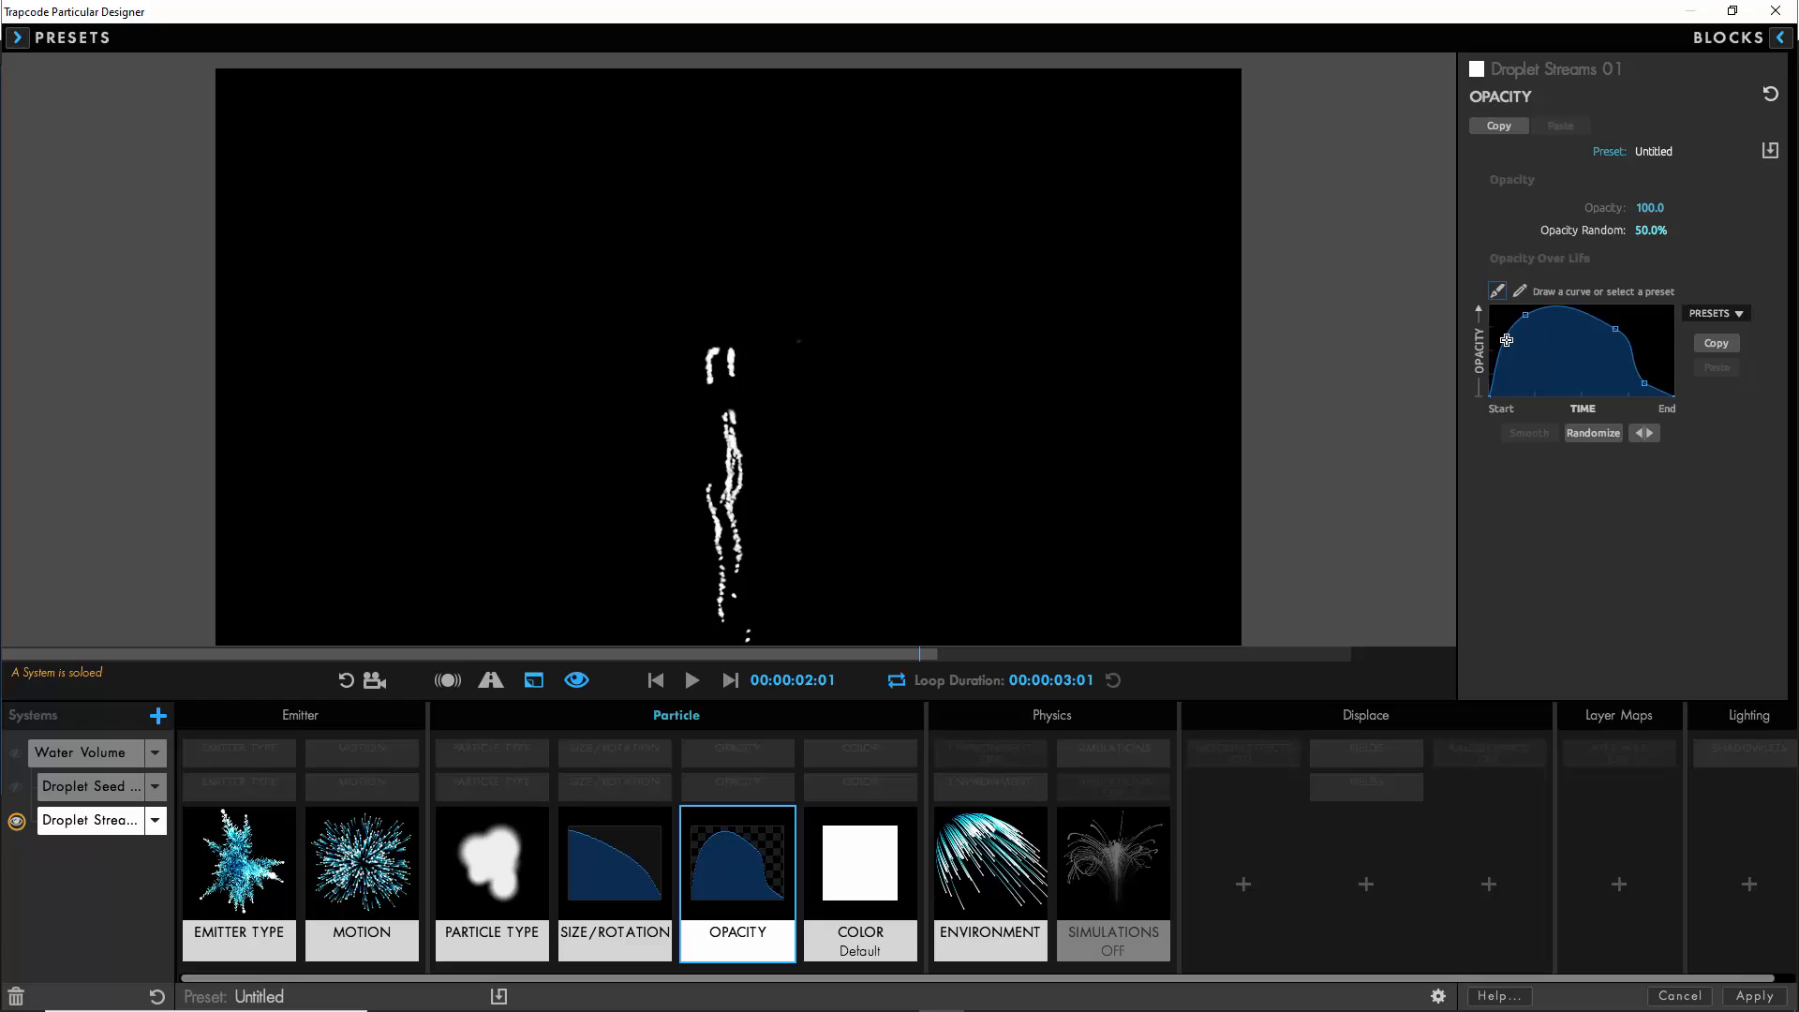
- Set the Droplet Streams 01 color to Over Life, reuse the Water Volume color gradient for it and preview the streams
{"action": "left_click", "coordinate": [869, 862]}
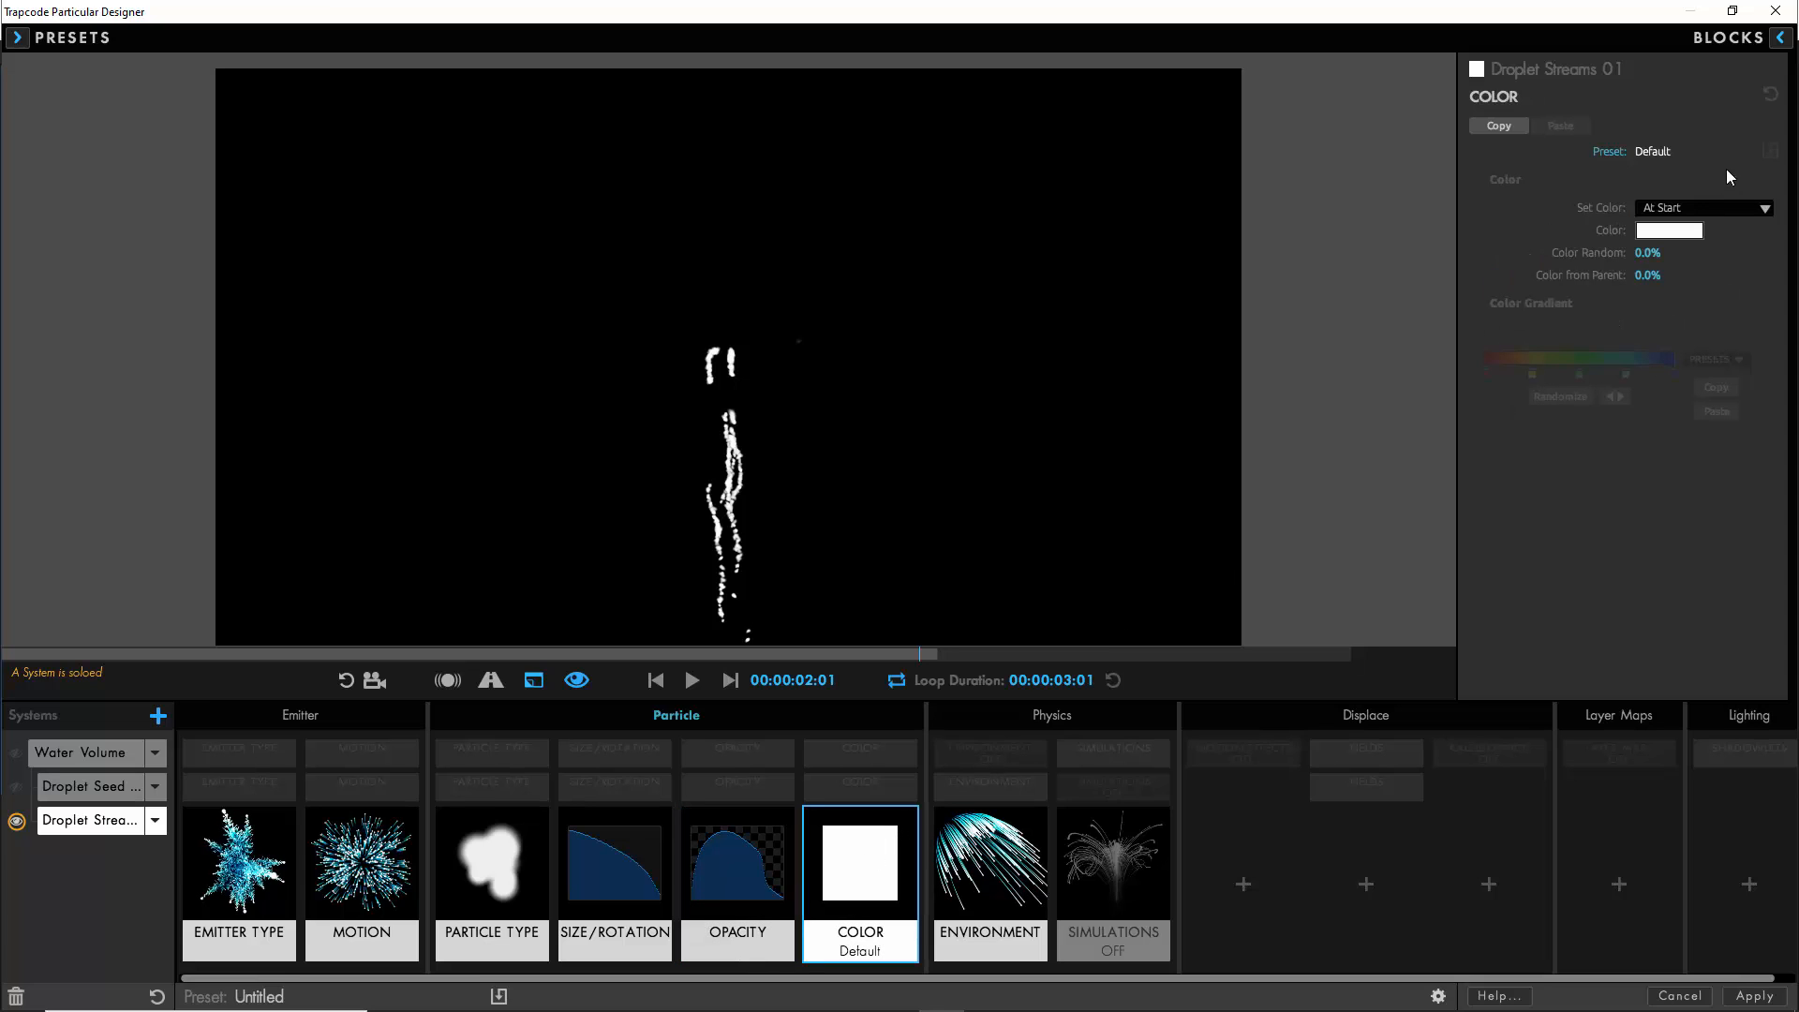
{"action": "left_click", "coordinate": [1683, 207]}
{"action": "left_click", "coordinate": [1674, 377]}
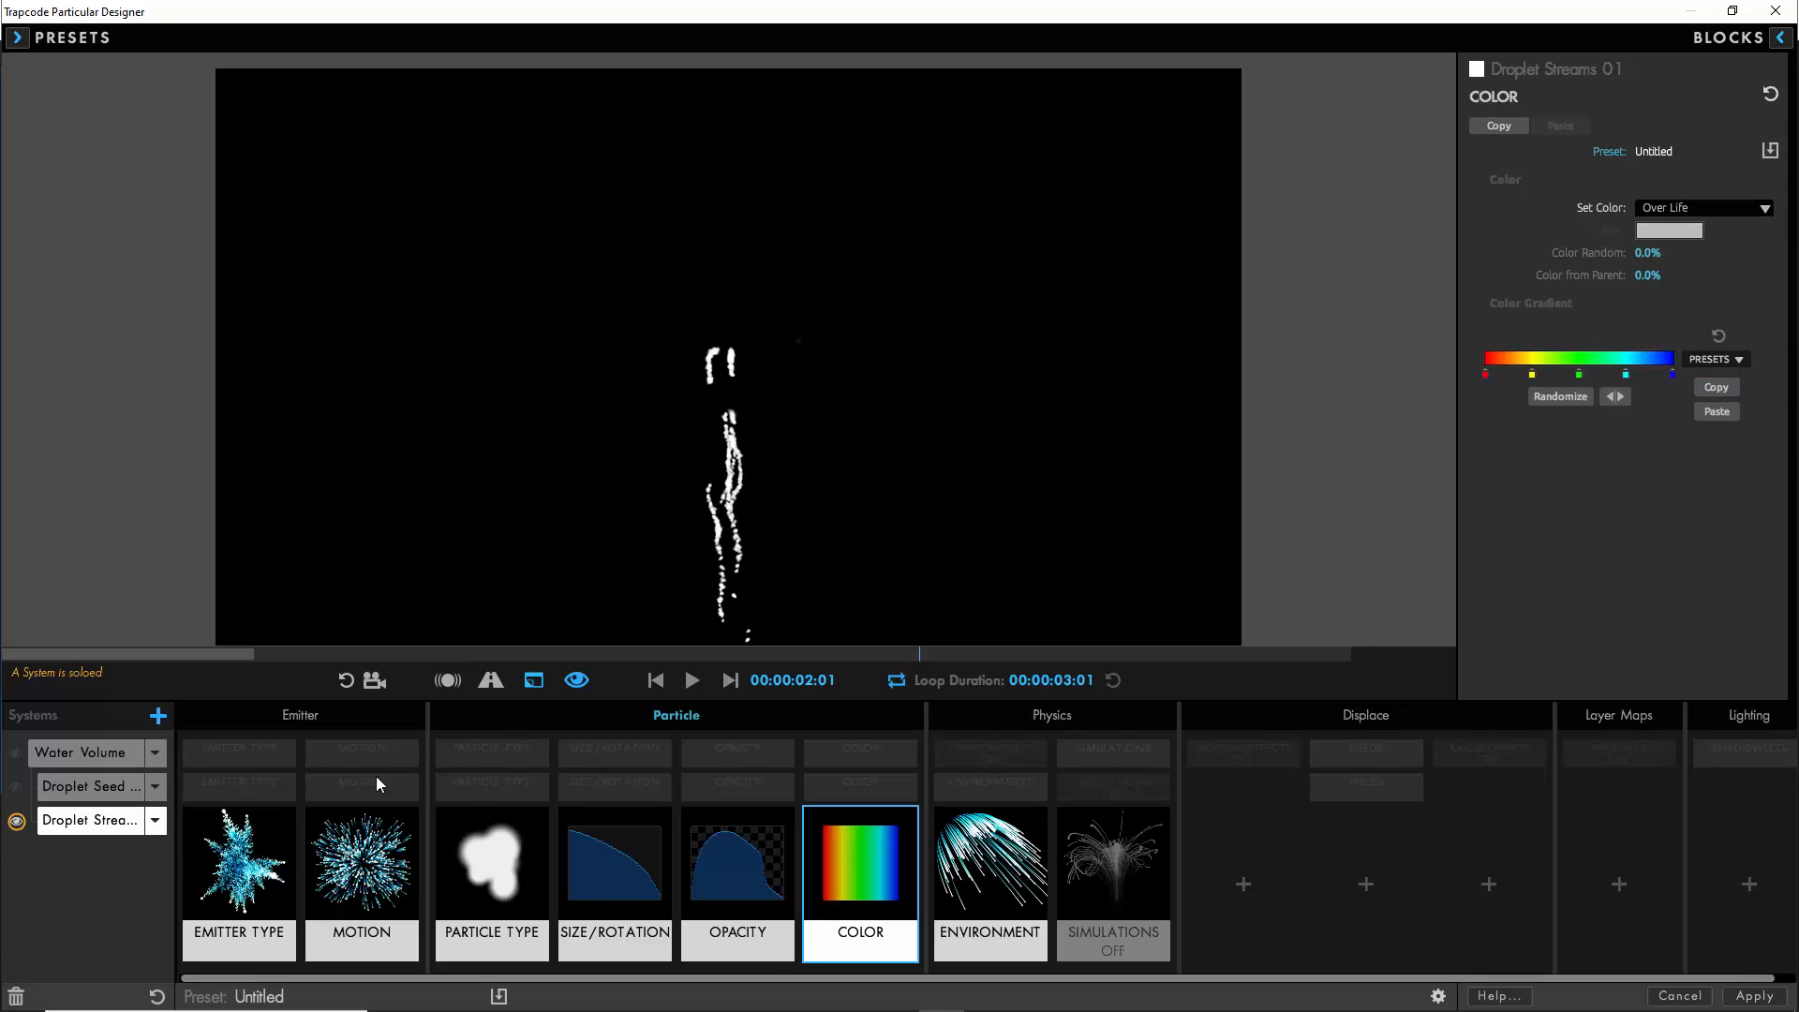
{"action": "left_click", "coordinate": [103, 755]}
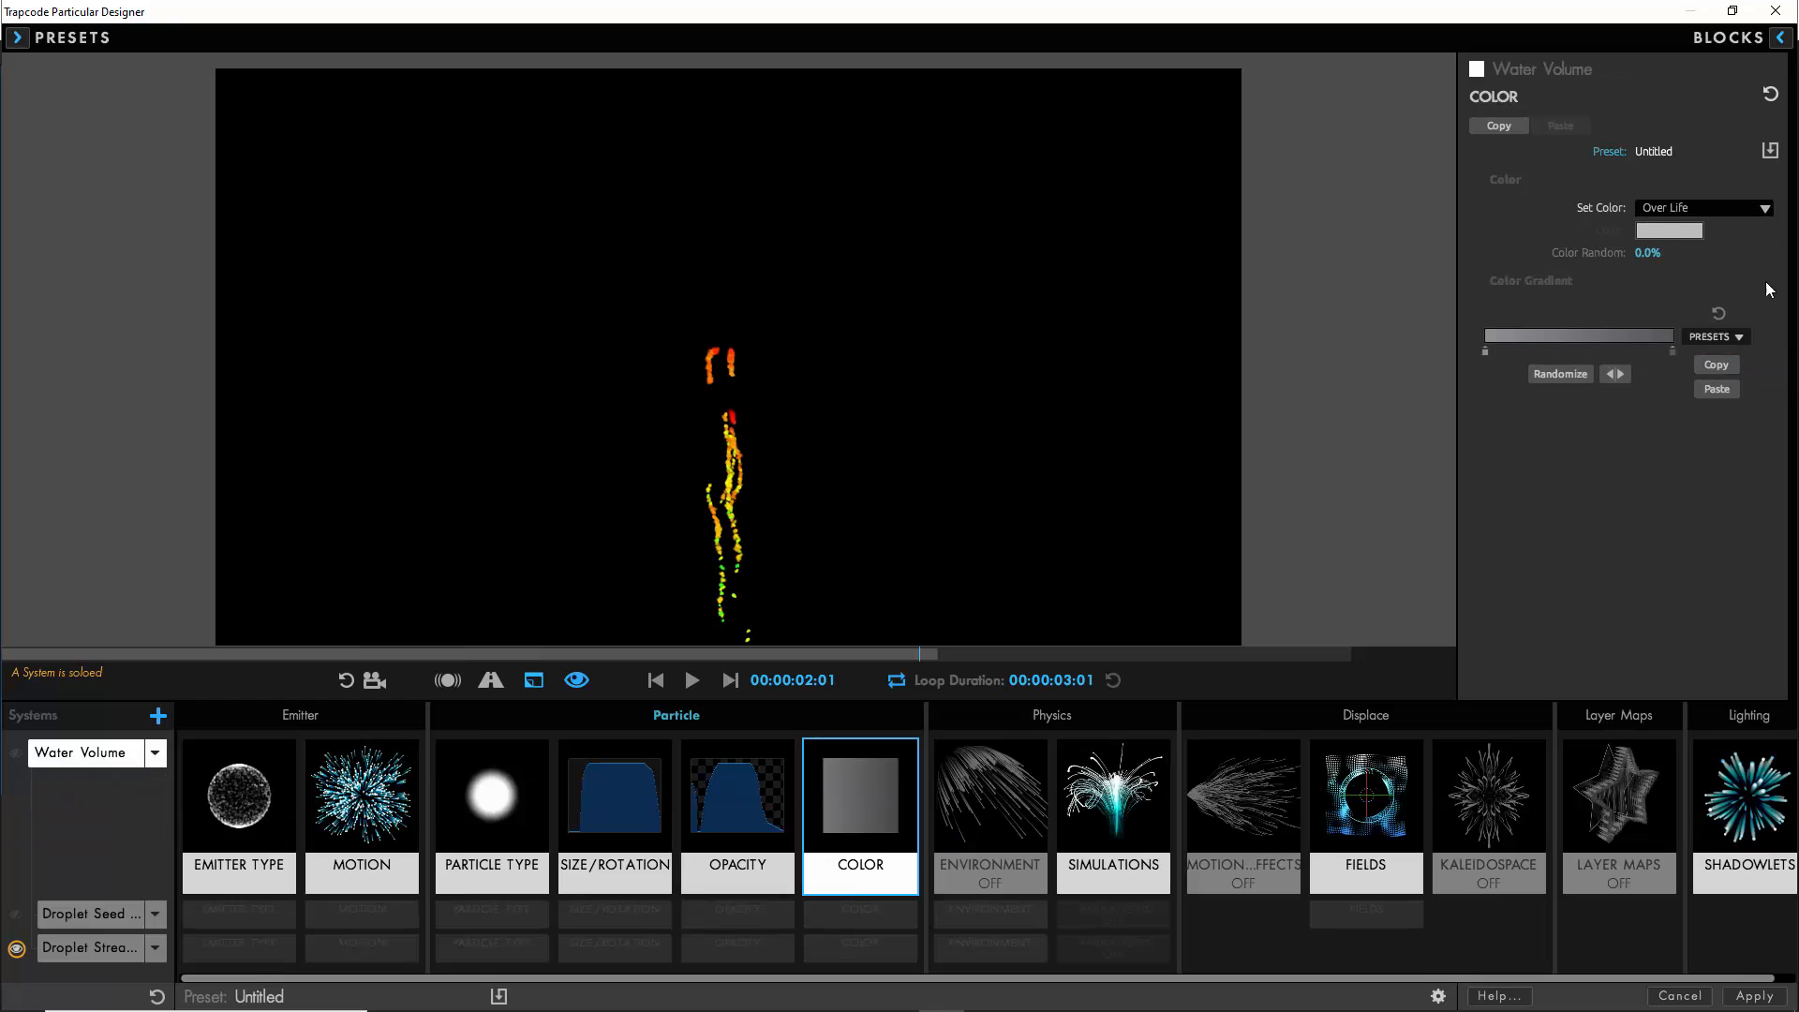
{"action": "left_click", "coordinate": [82, 948]}
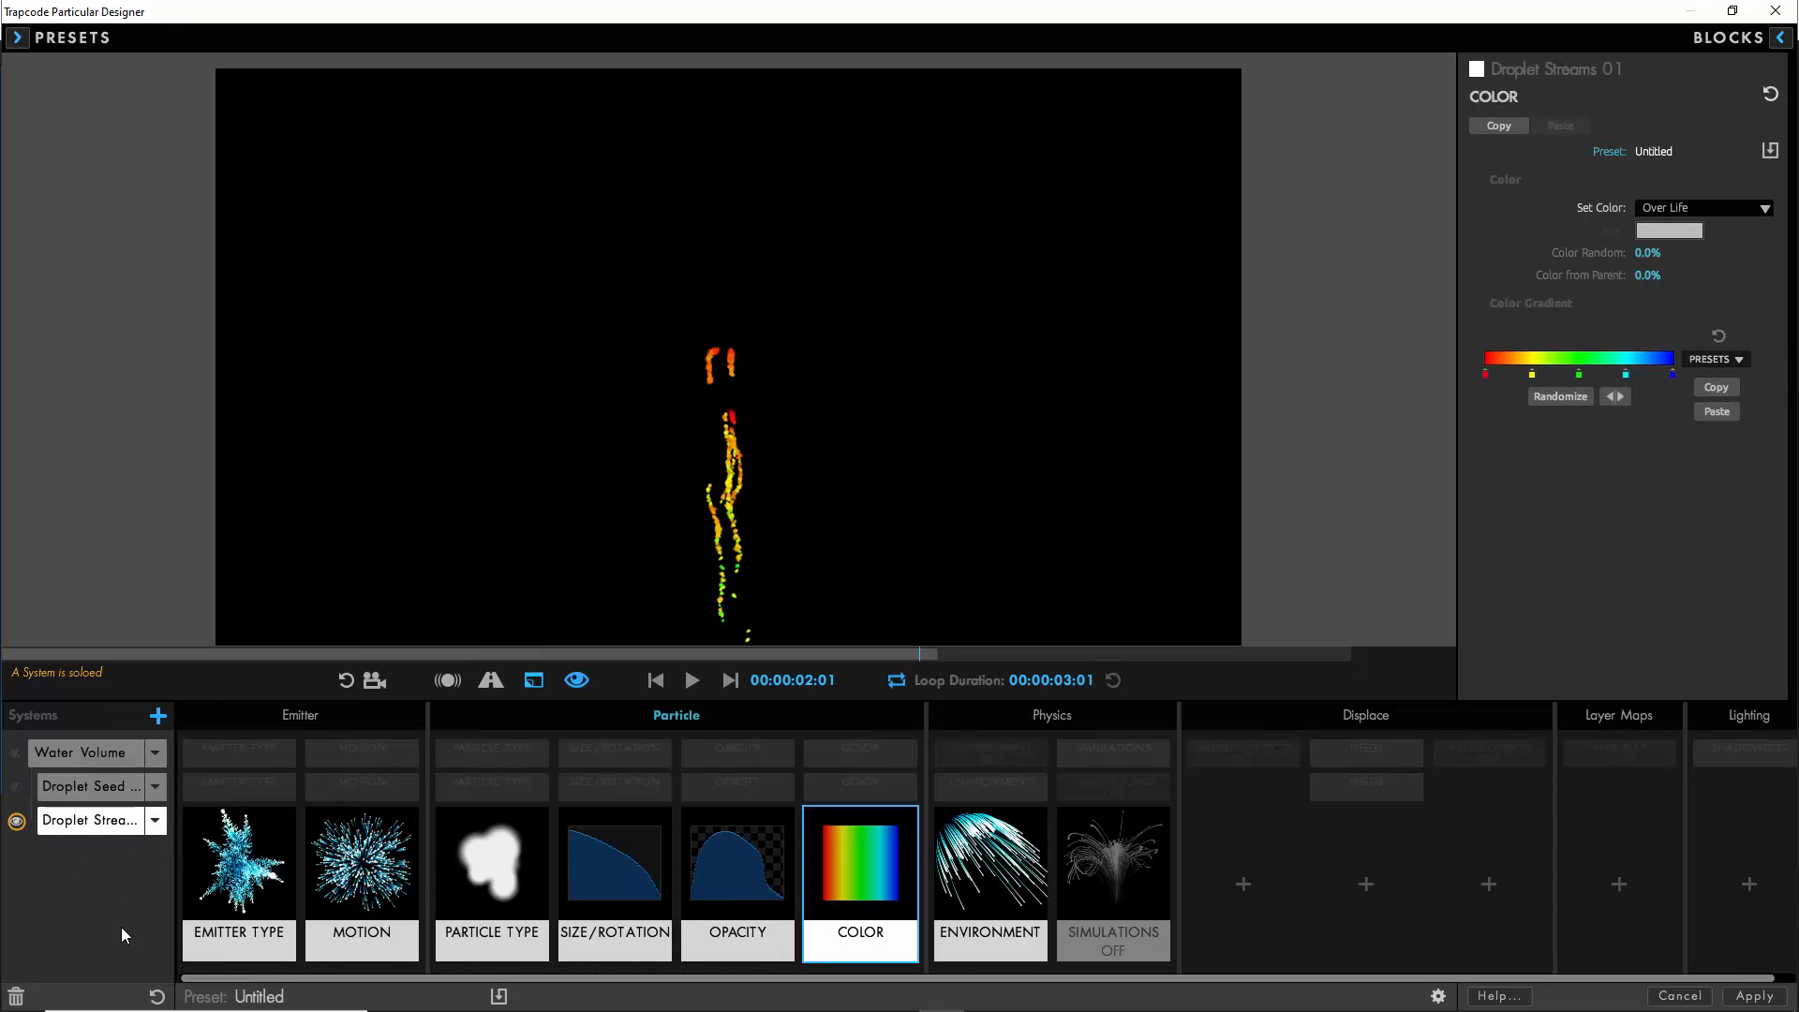
{"action": "left_click", "coordinate": [1717, 410]}
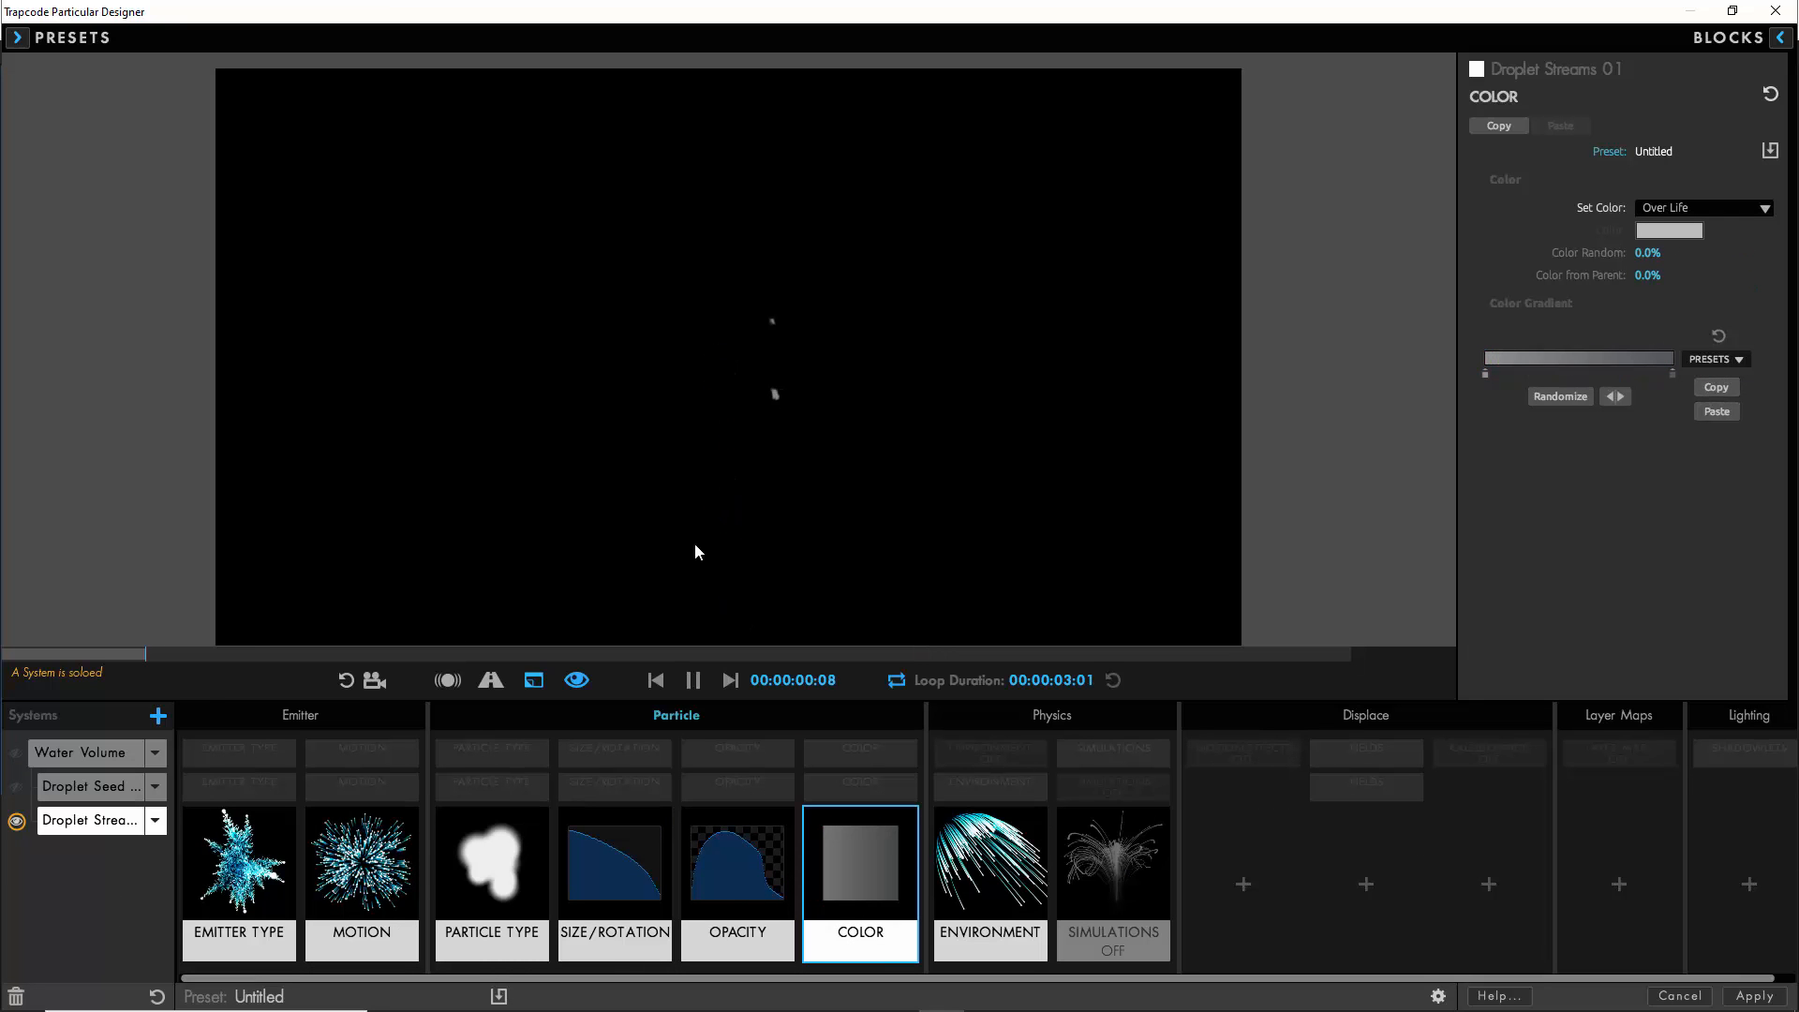
{"action": "left_click", "coordinate": [693, 681]}
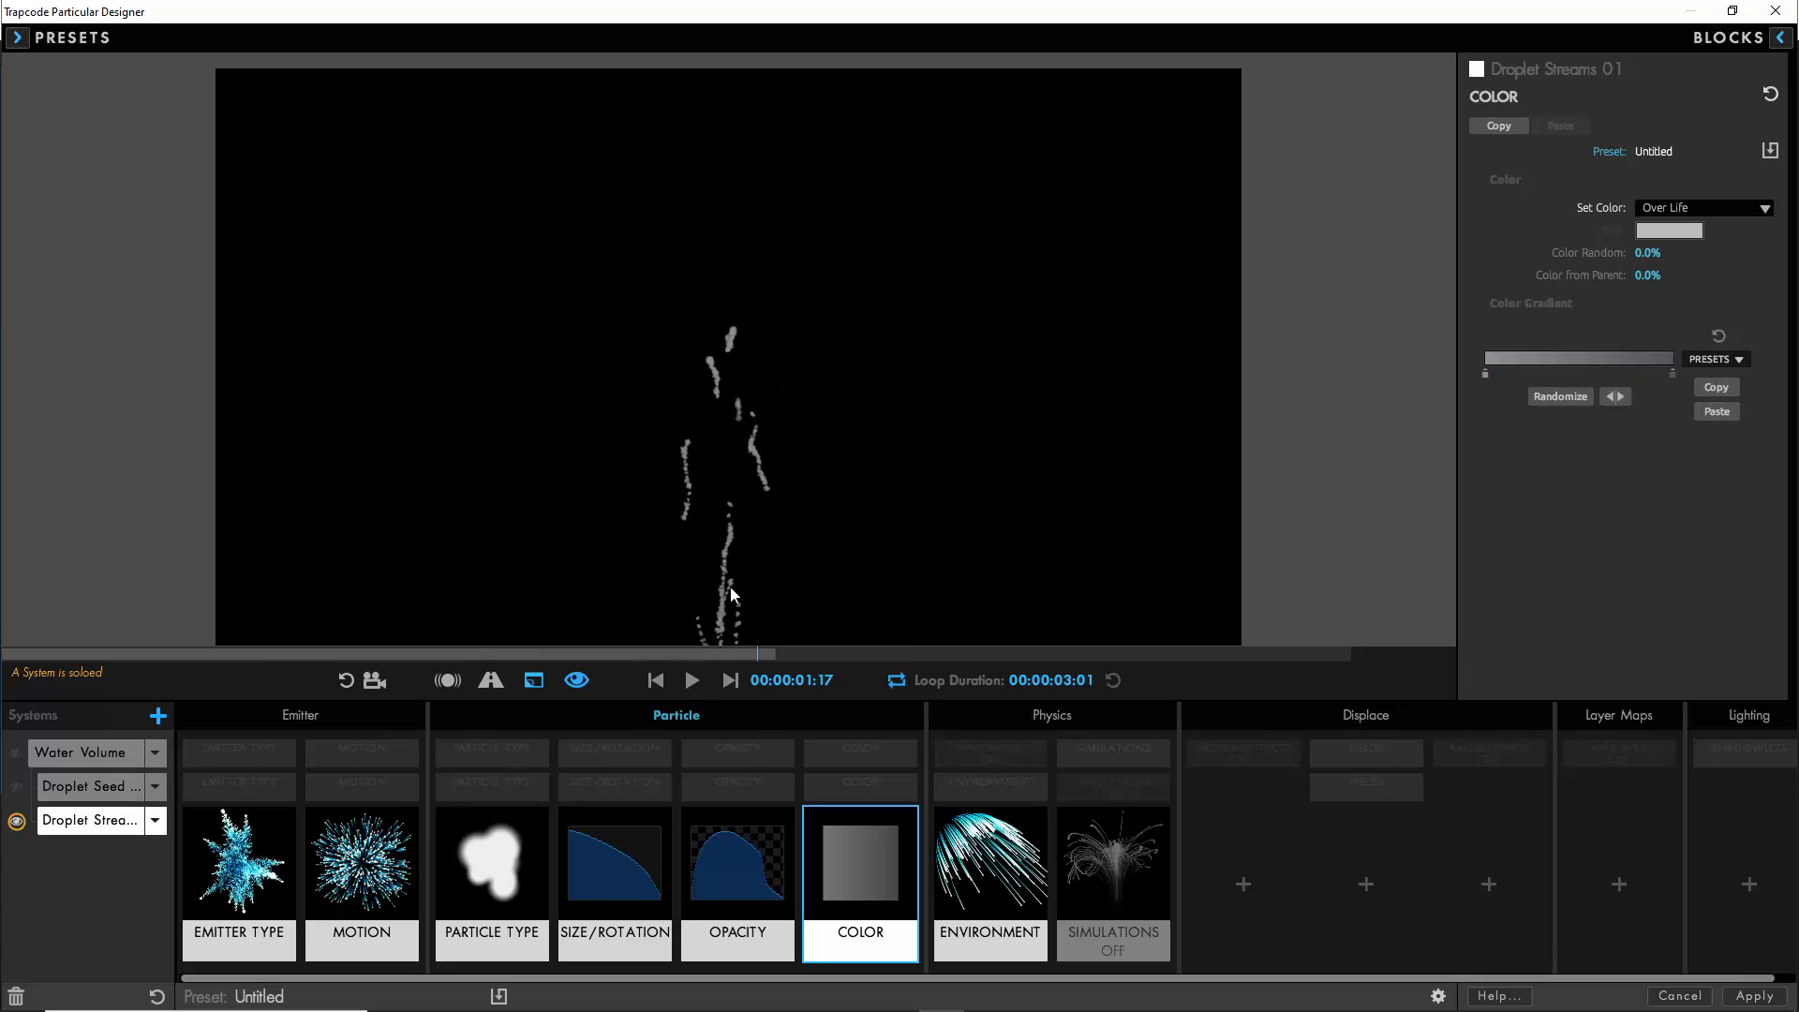
- Add the Displacement preset of the Fields block to Droplet Streams 01 and open its settings
{"action": "left_click", "coordinate": [1370, 886]}
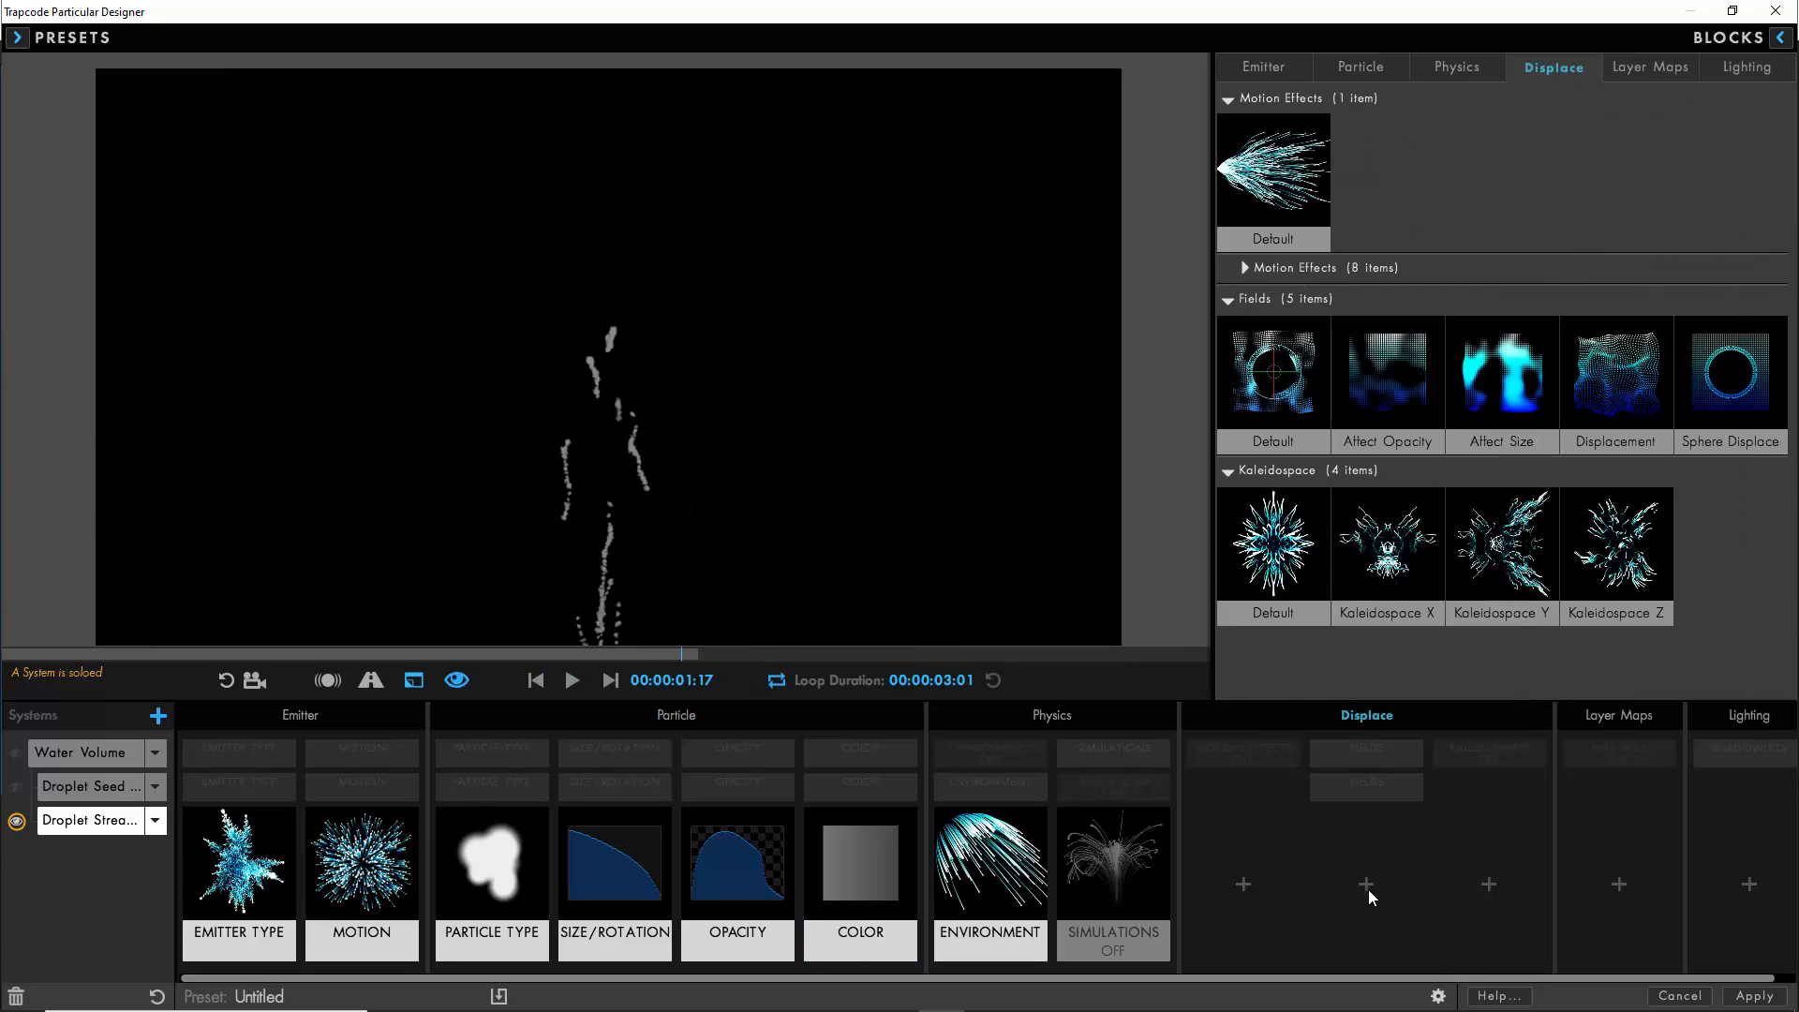
{"action": "left_click", "coordinate": [1626, 401]}
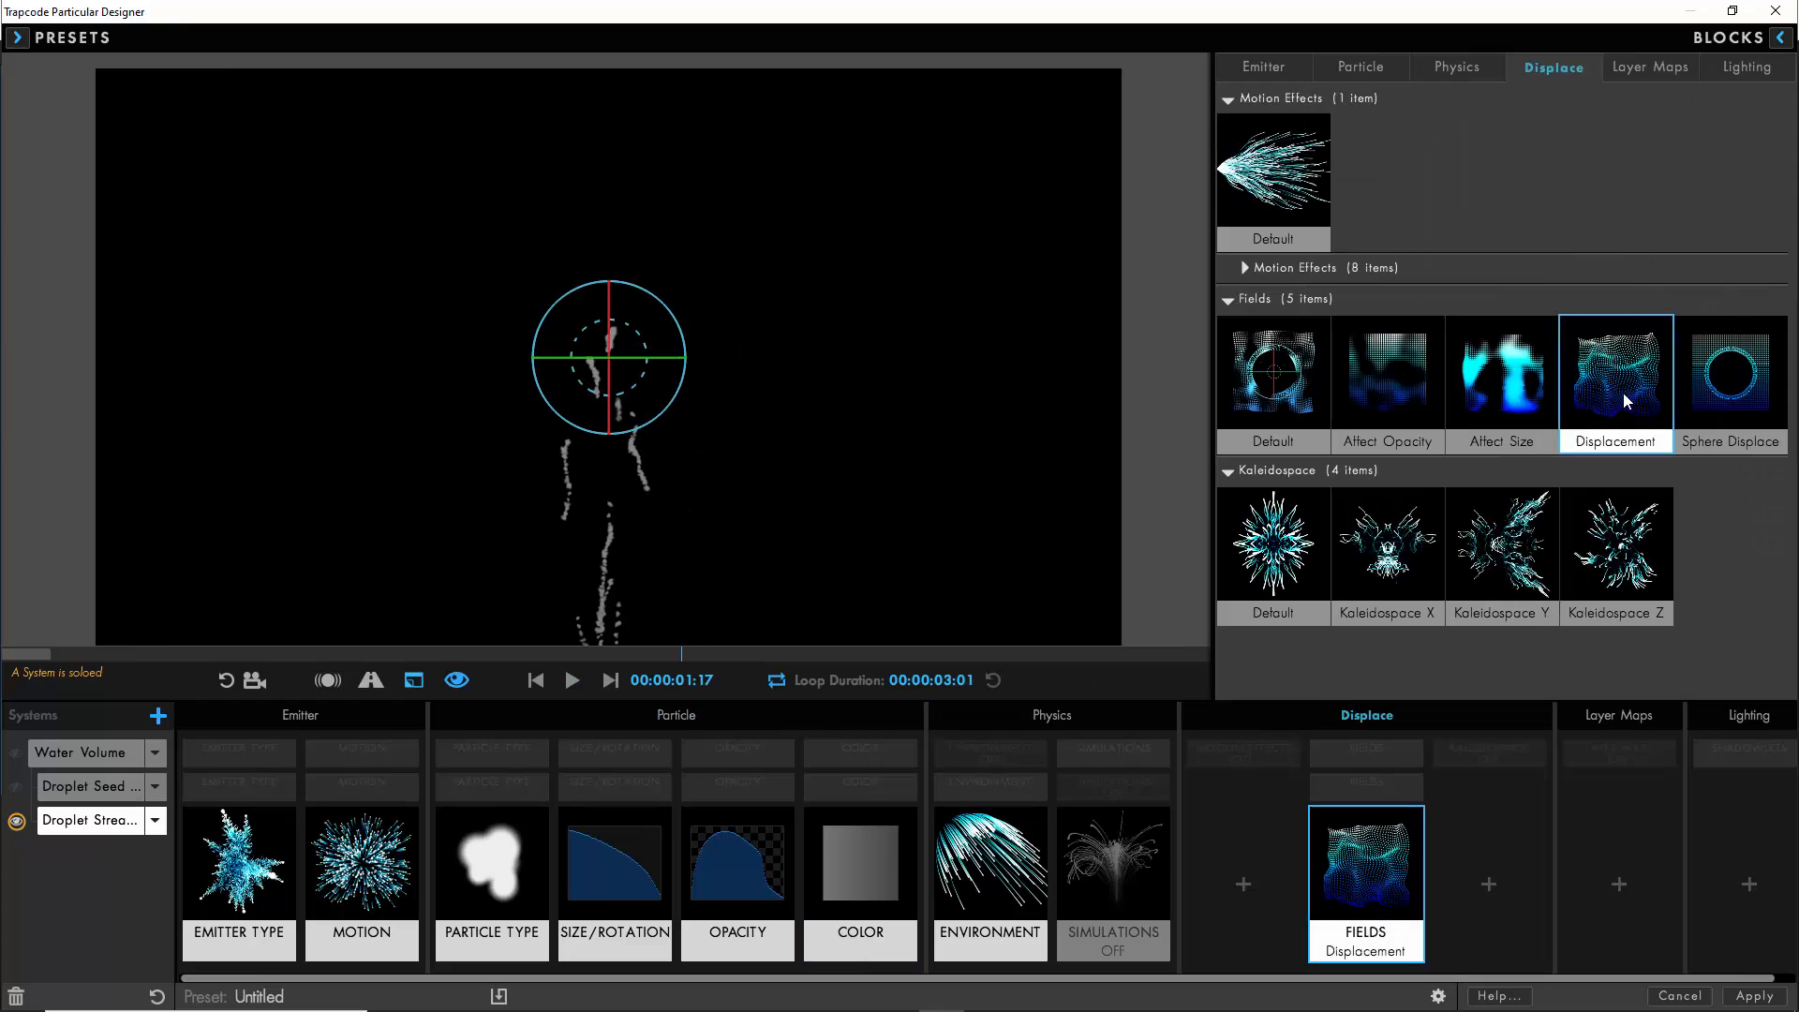
{"action": "left_click", "coordinate": [1635, 424]}
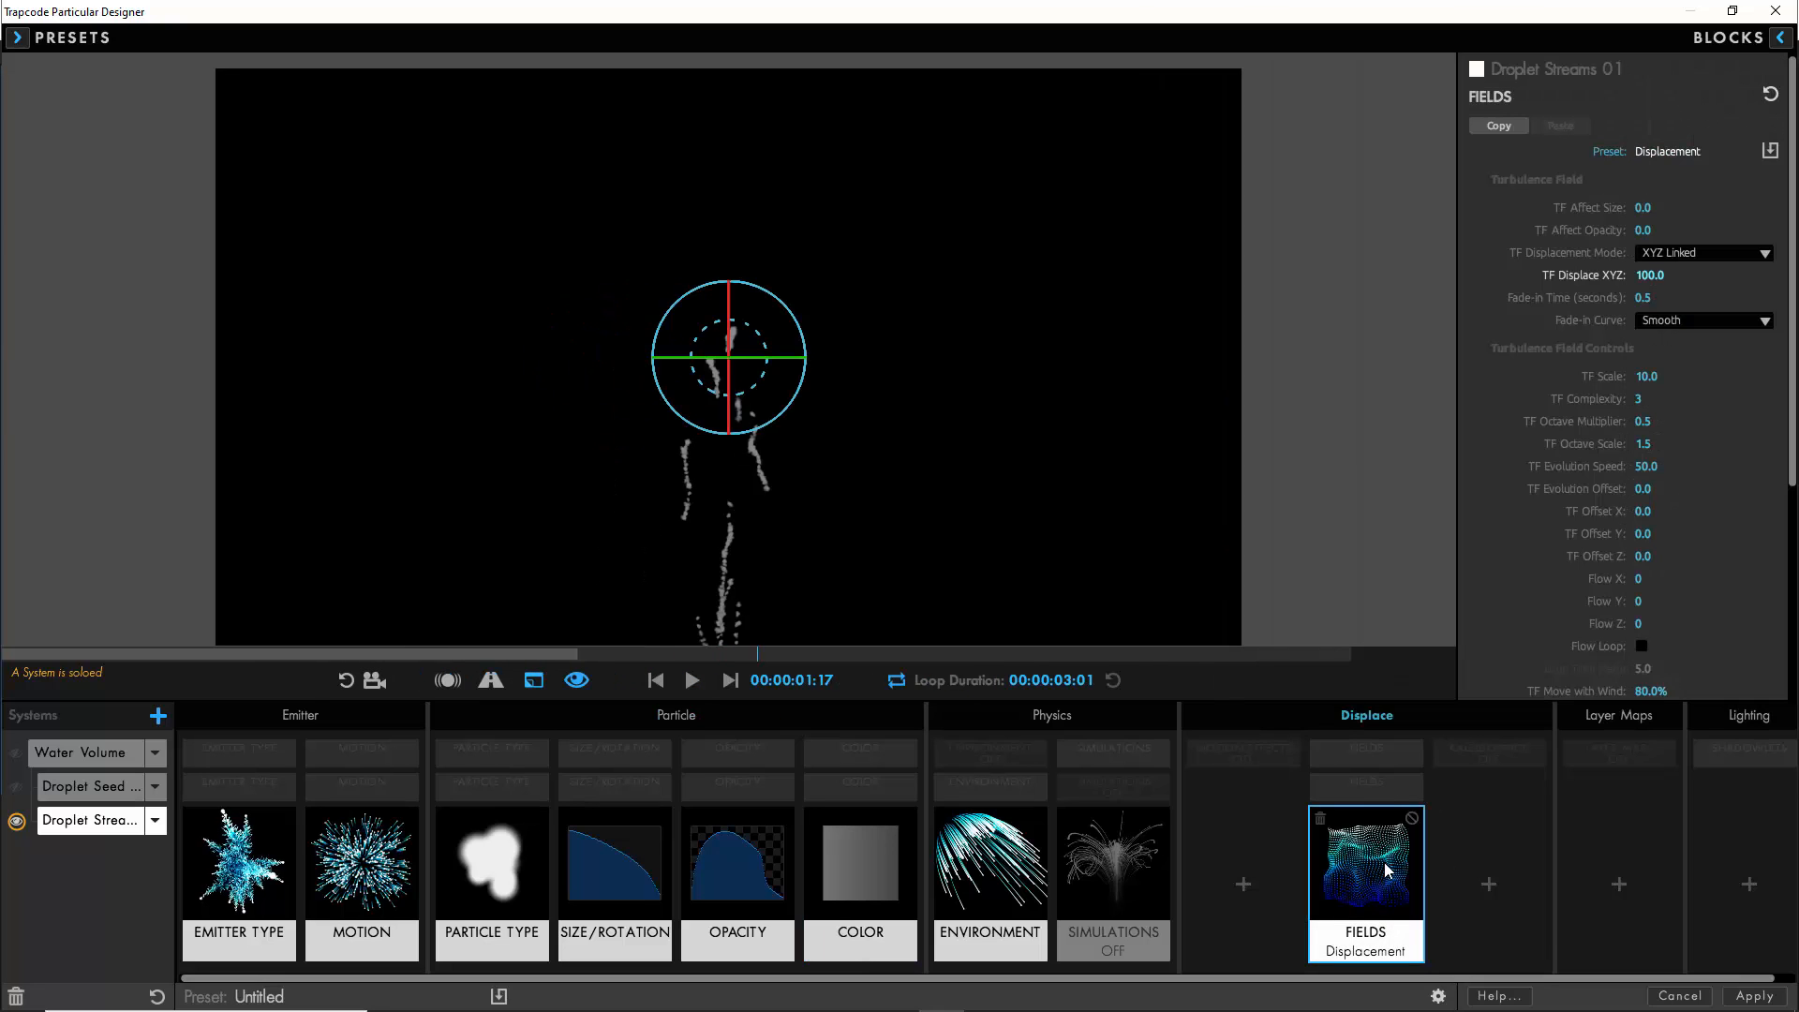
- Set the turbulence field to affect size 10, affect opacity 50, displace XYZ 15 and fade-in time 0.1 seconds
{"action": "left_click", "coordinate": [1642, 208]}
{"action": "type", "text": "10"}
{"action": "left_click", "coordinate": [1641, 230]}
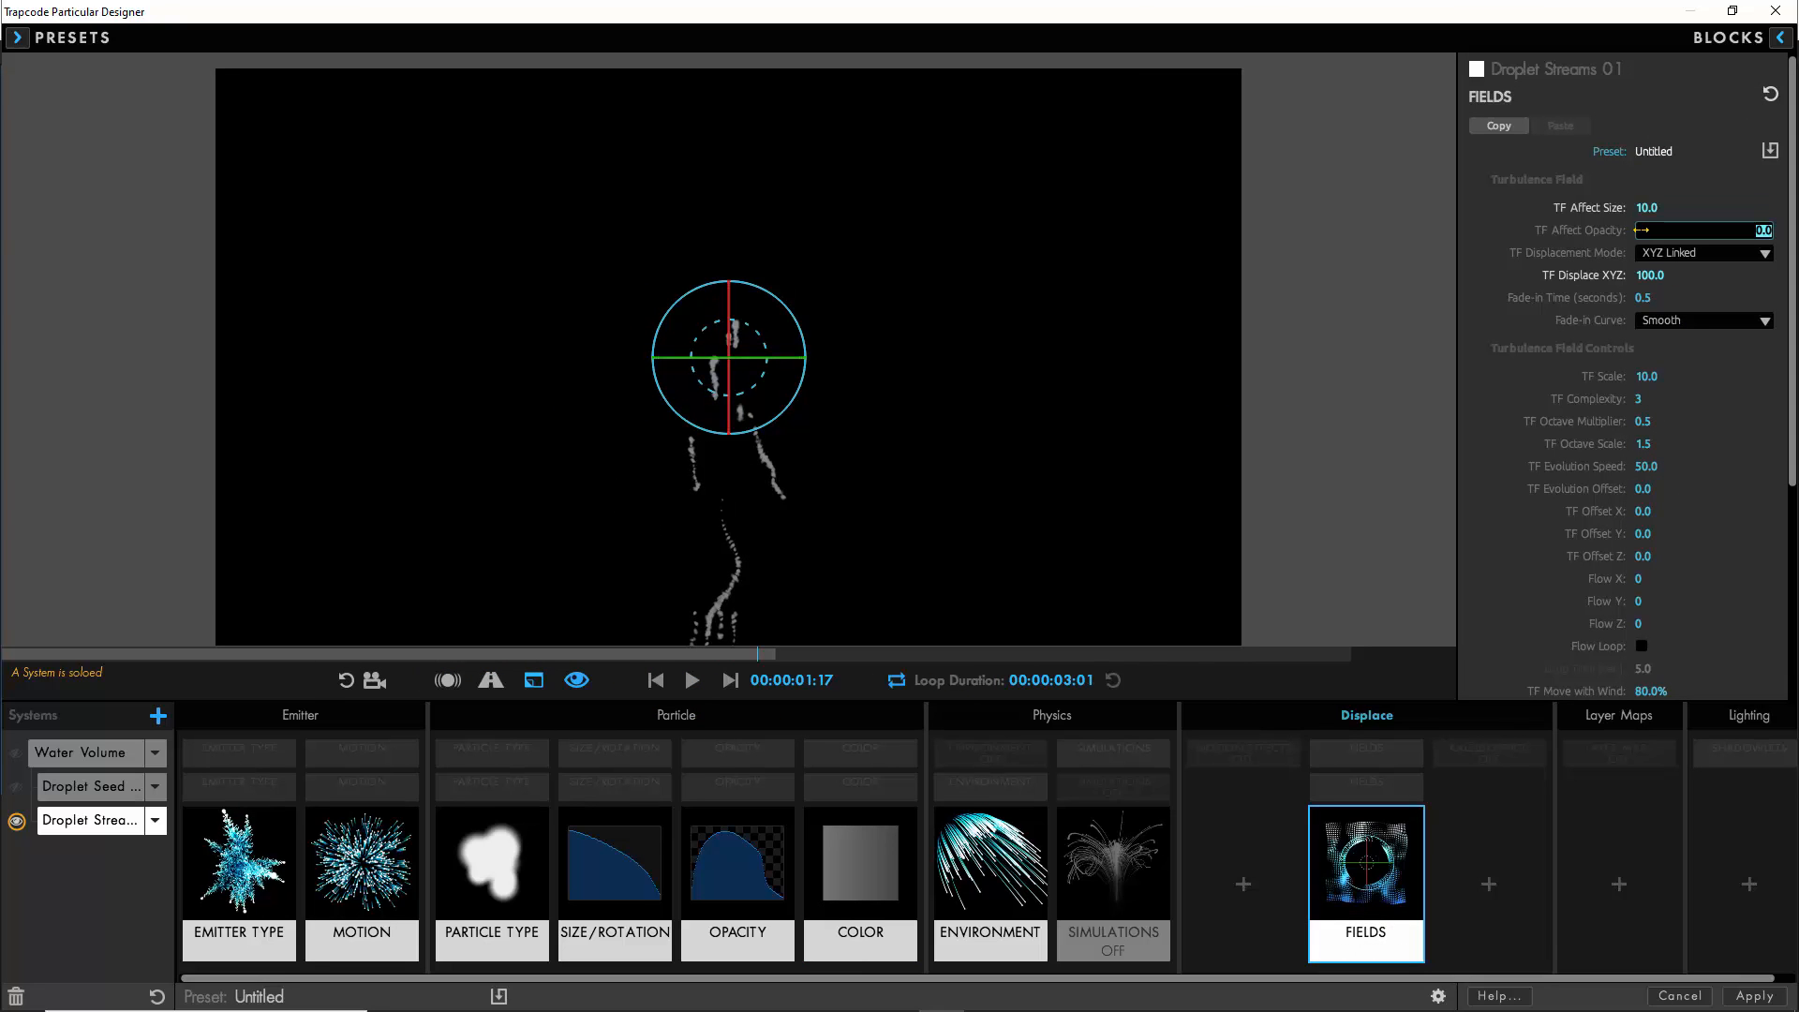
{"action": "left_click", "coordinate": [1647, 275]}
{"action": "type", "text": "15"}
{"action": "left_click", "coordinate": [1645, 297]}
{"action": "type", "text": "0"}
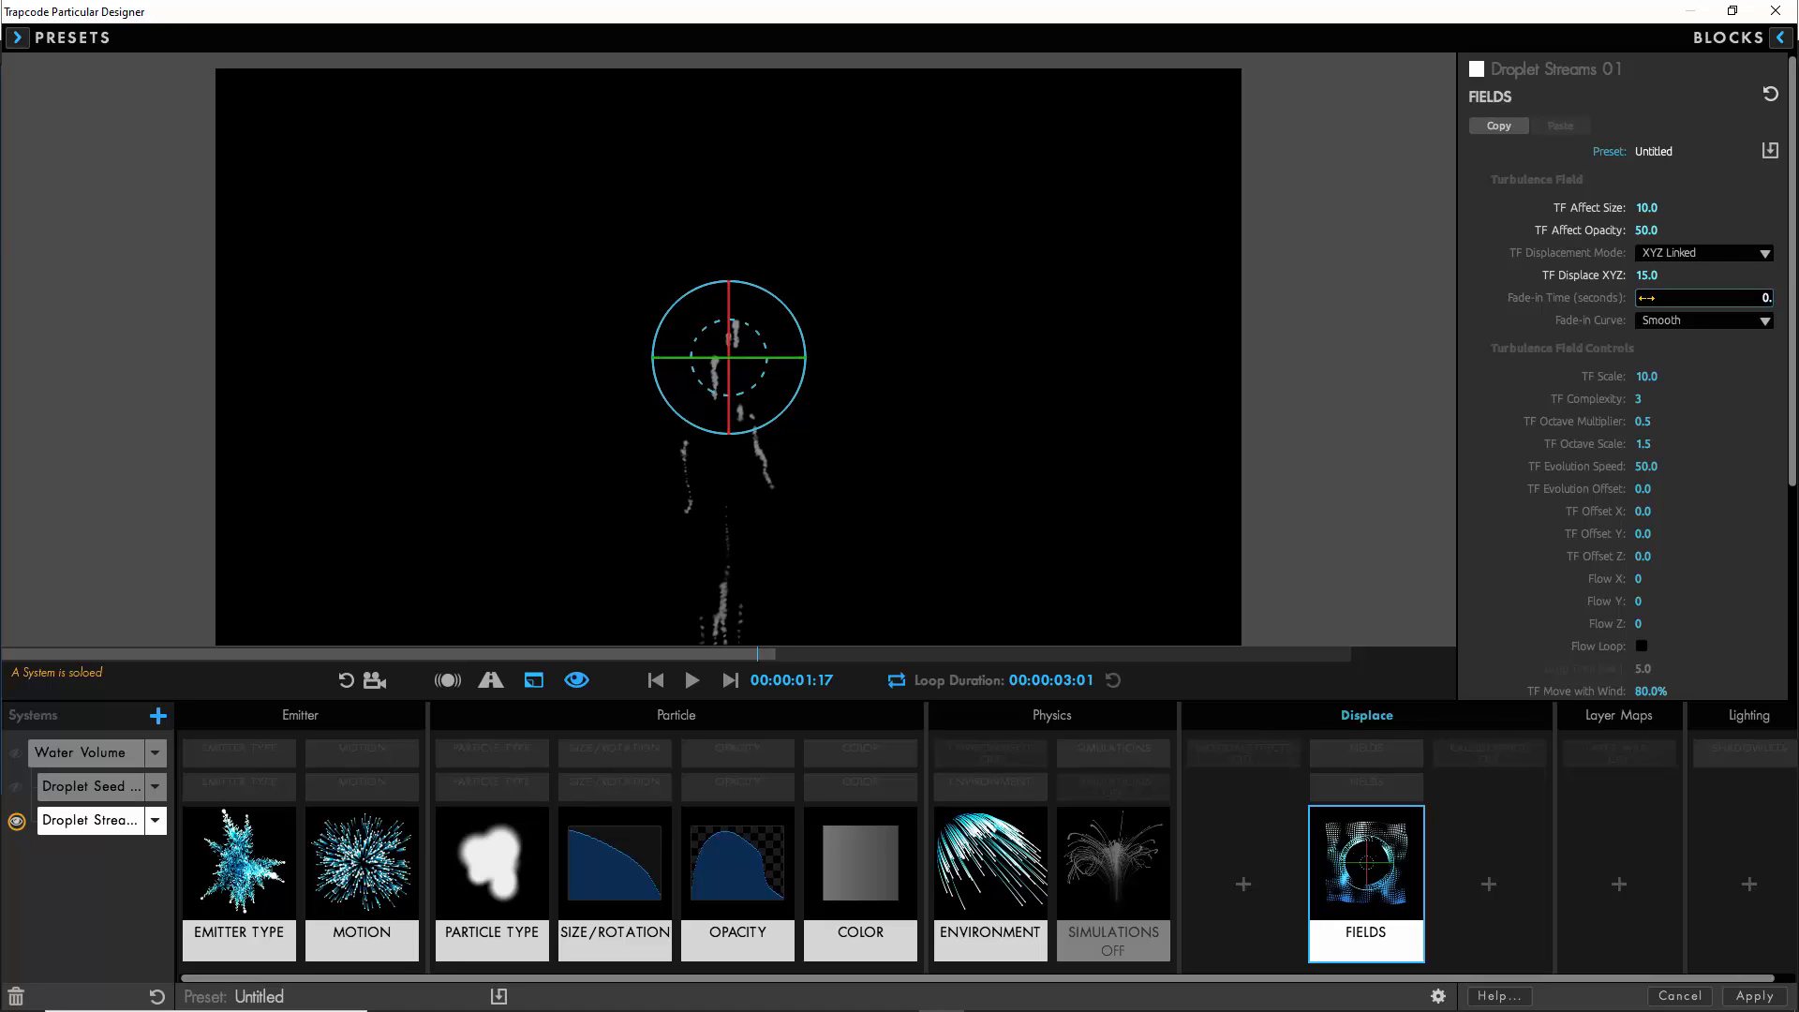
- Set the turbulence field scale to 15, octave scale to 1 and Flow Y to 1000
{"action": "left_click", "coordinate": [1646, 374]}
{"action": "type", "text": "15"}
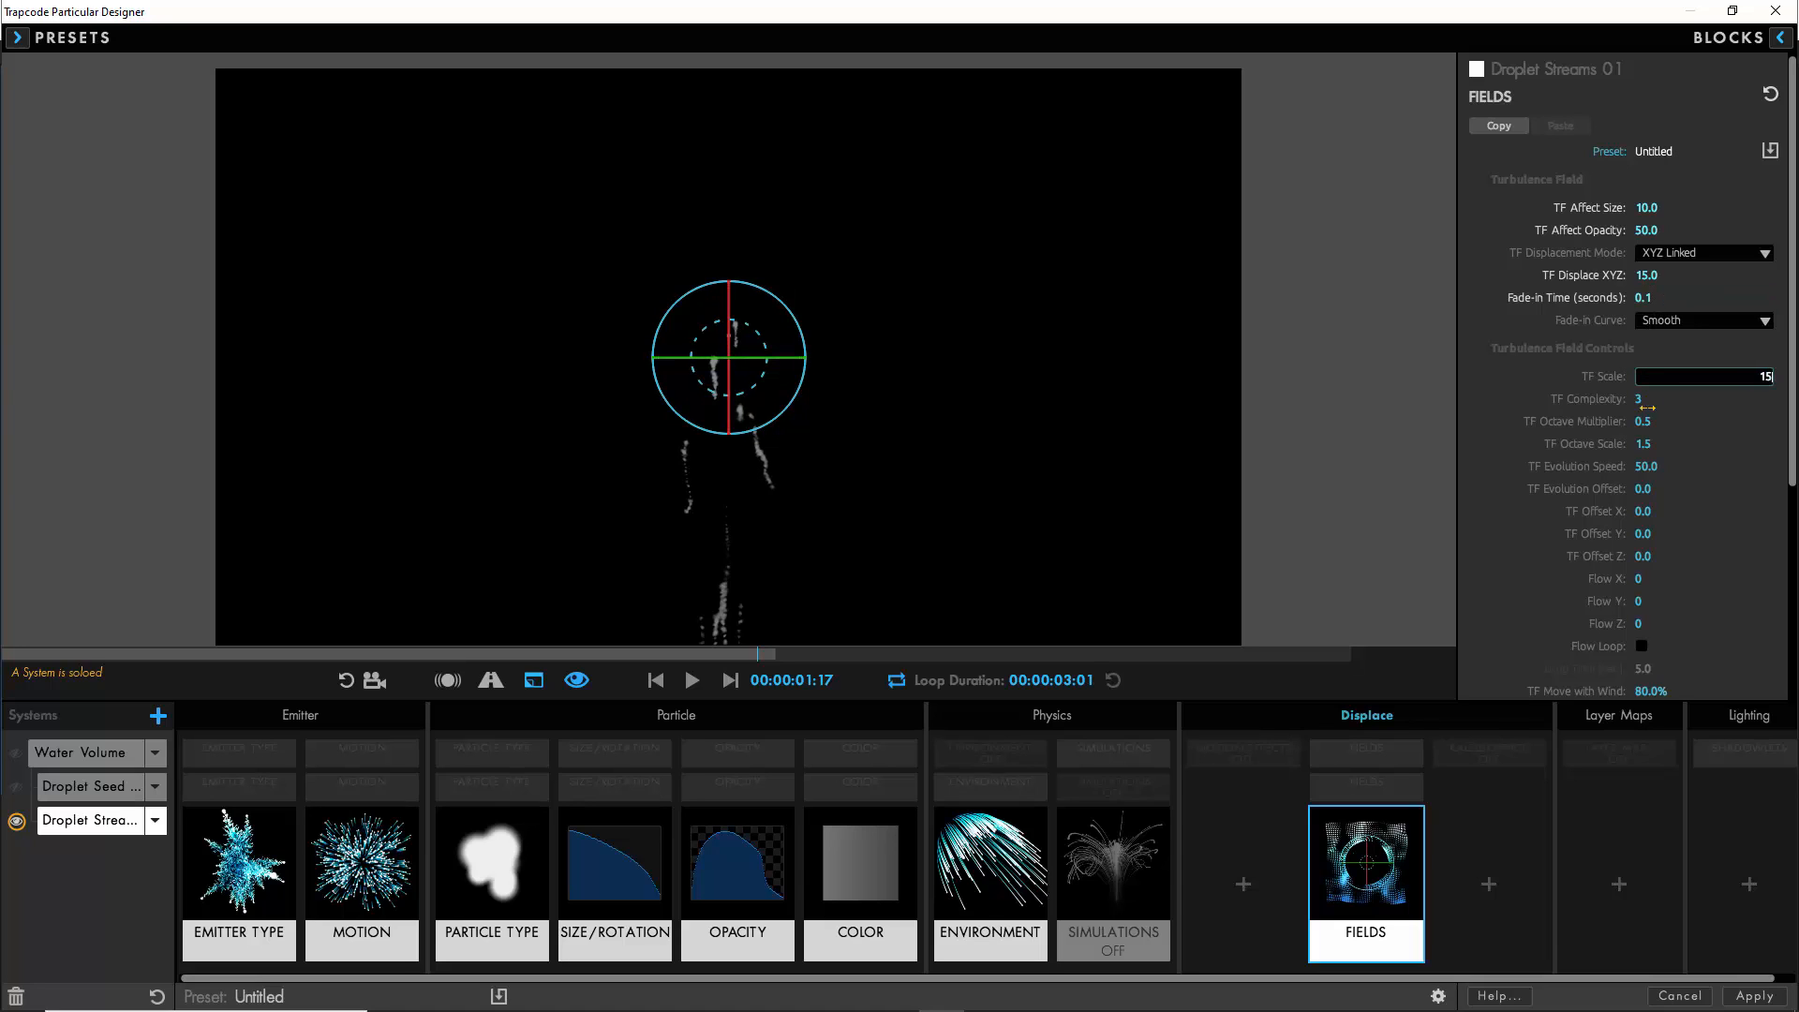
{"action": "left_click", "coordinate": [1644, 443]}
{"action": "type", "text": "1"}
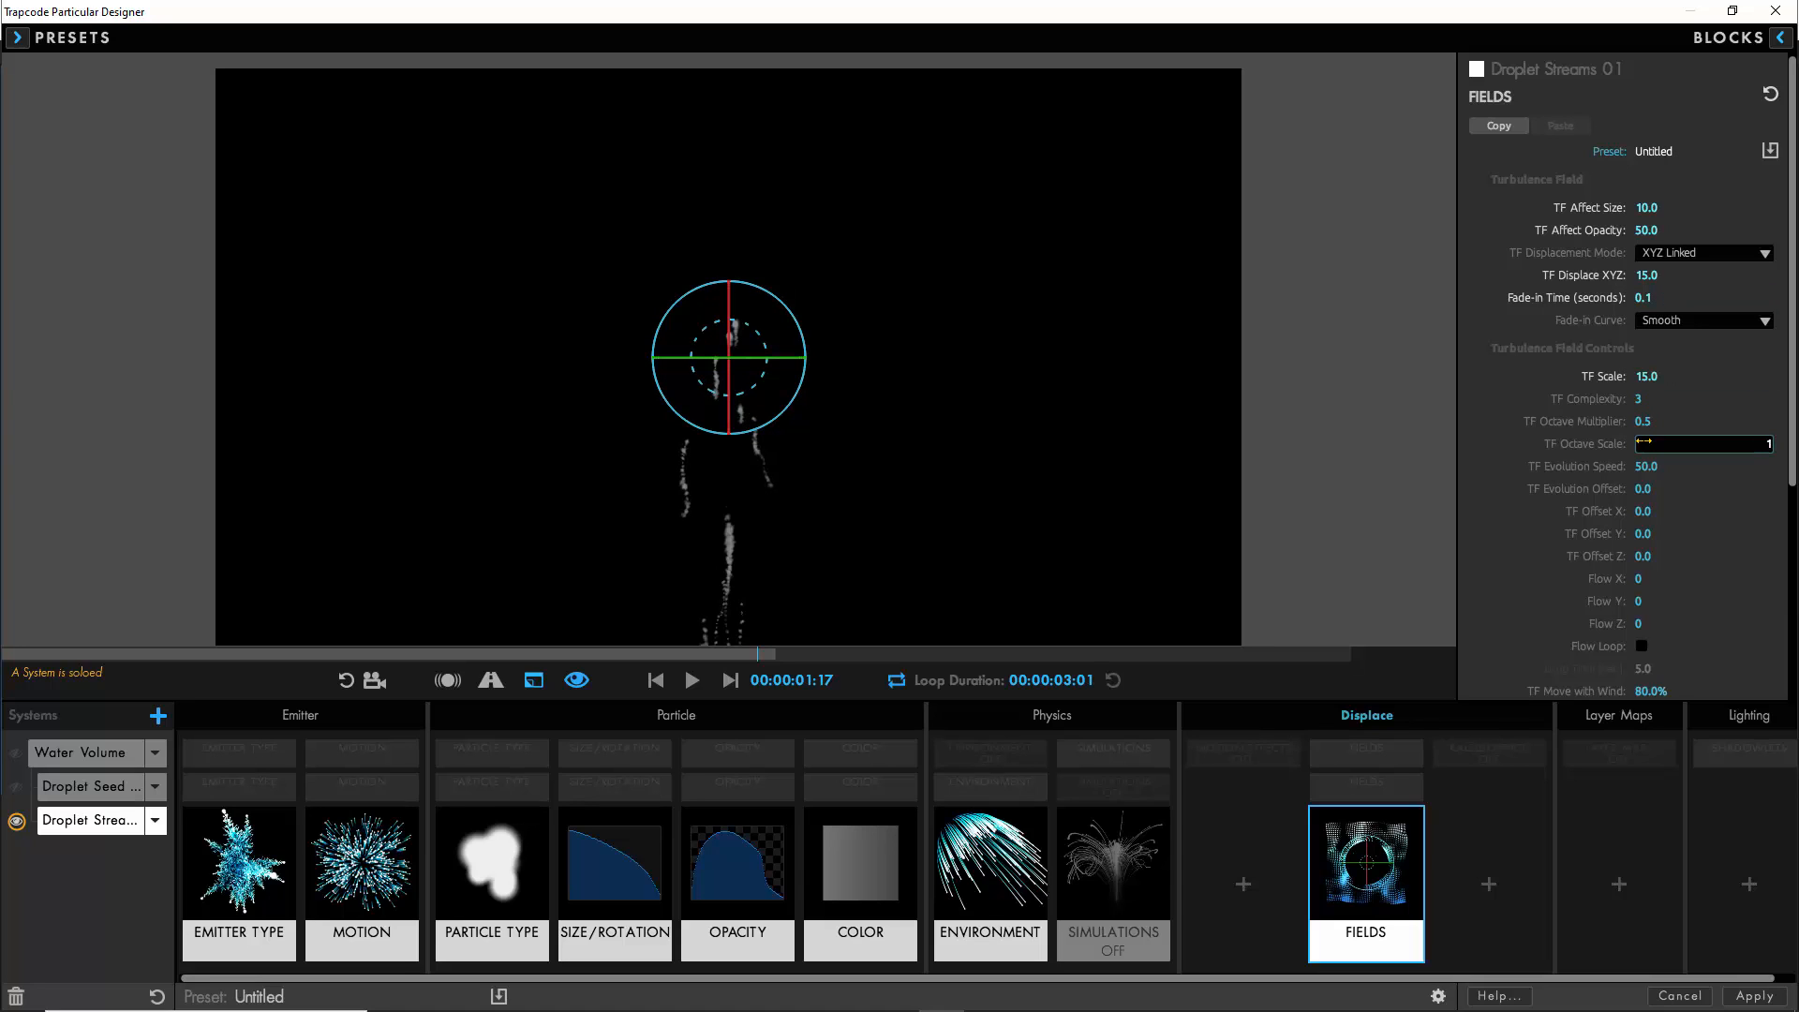
{"action": "left_click", "coordinate": [1638, 607]}
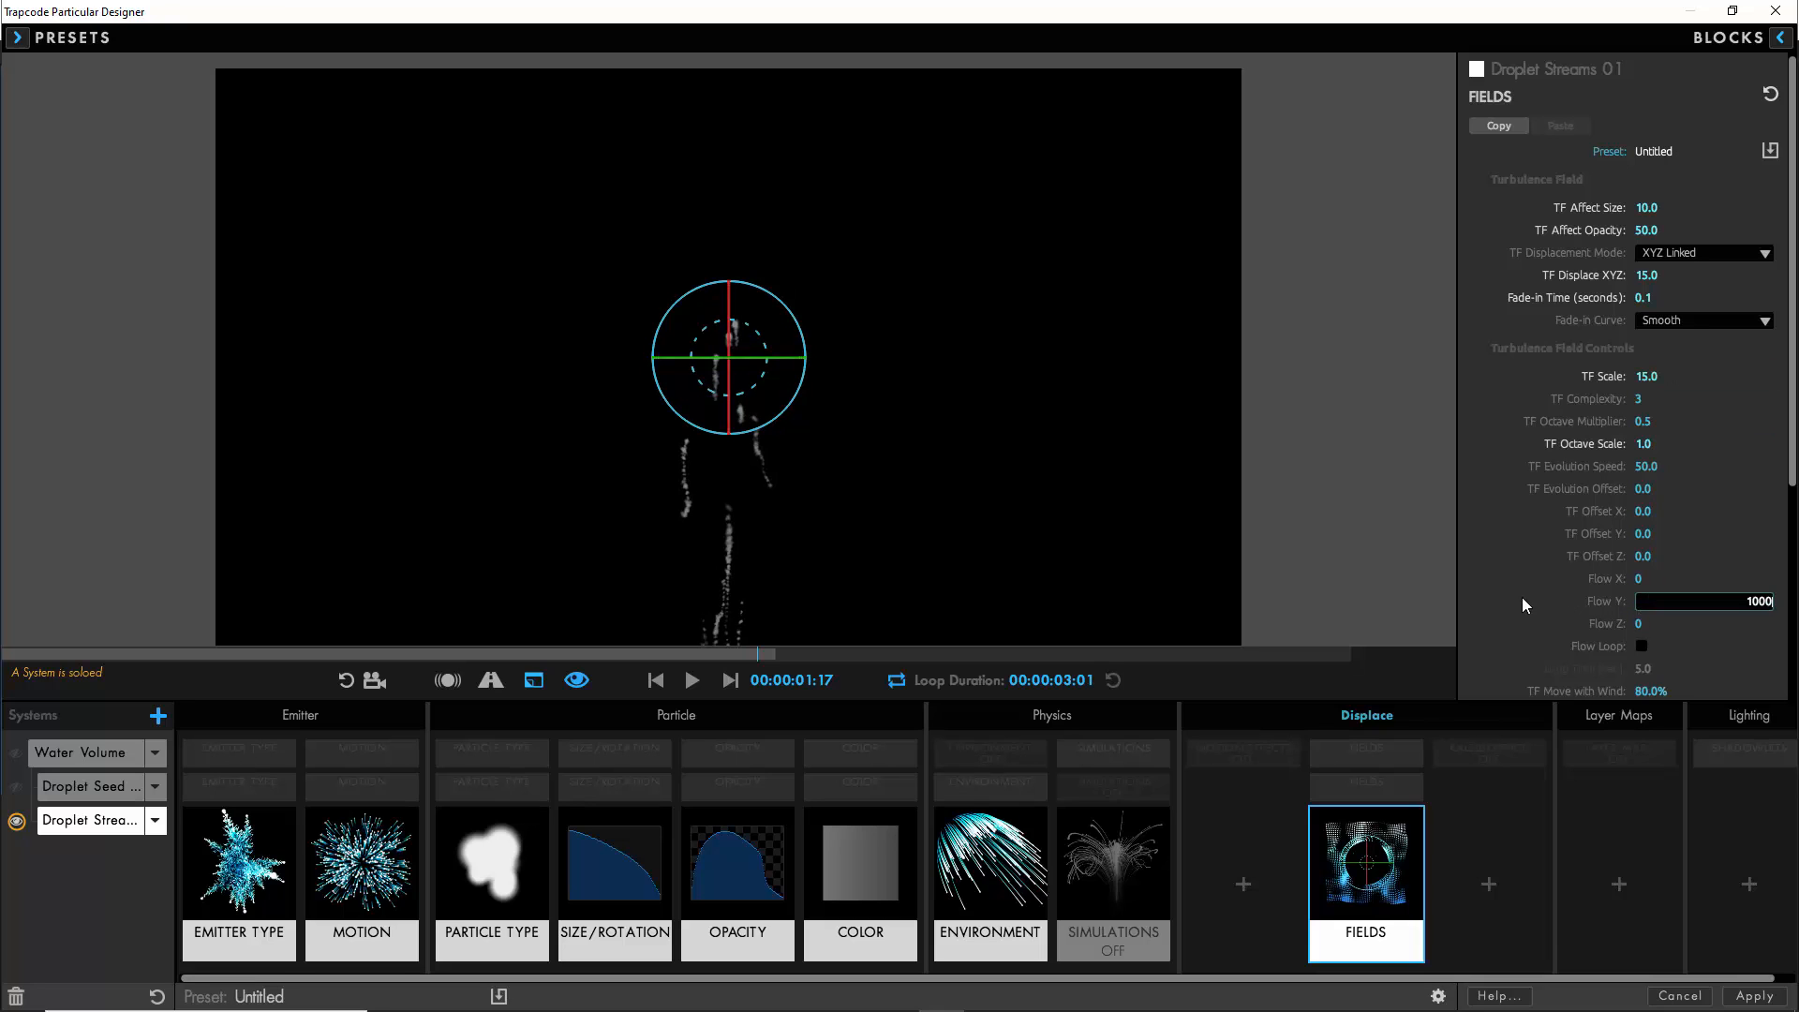
{"action": "key", "text": "Return"}
- Show the Droplet Streams 01 emitter settings and play the preview to check the streams' motion
{"action": "left_click", "coordinate": [239, 871]}
{"action": "left_click", "coordinate": [692, 680]}
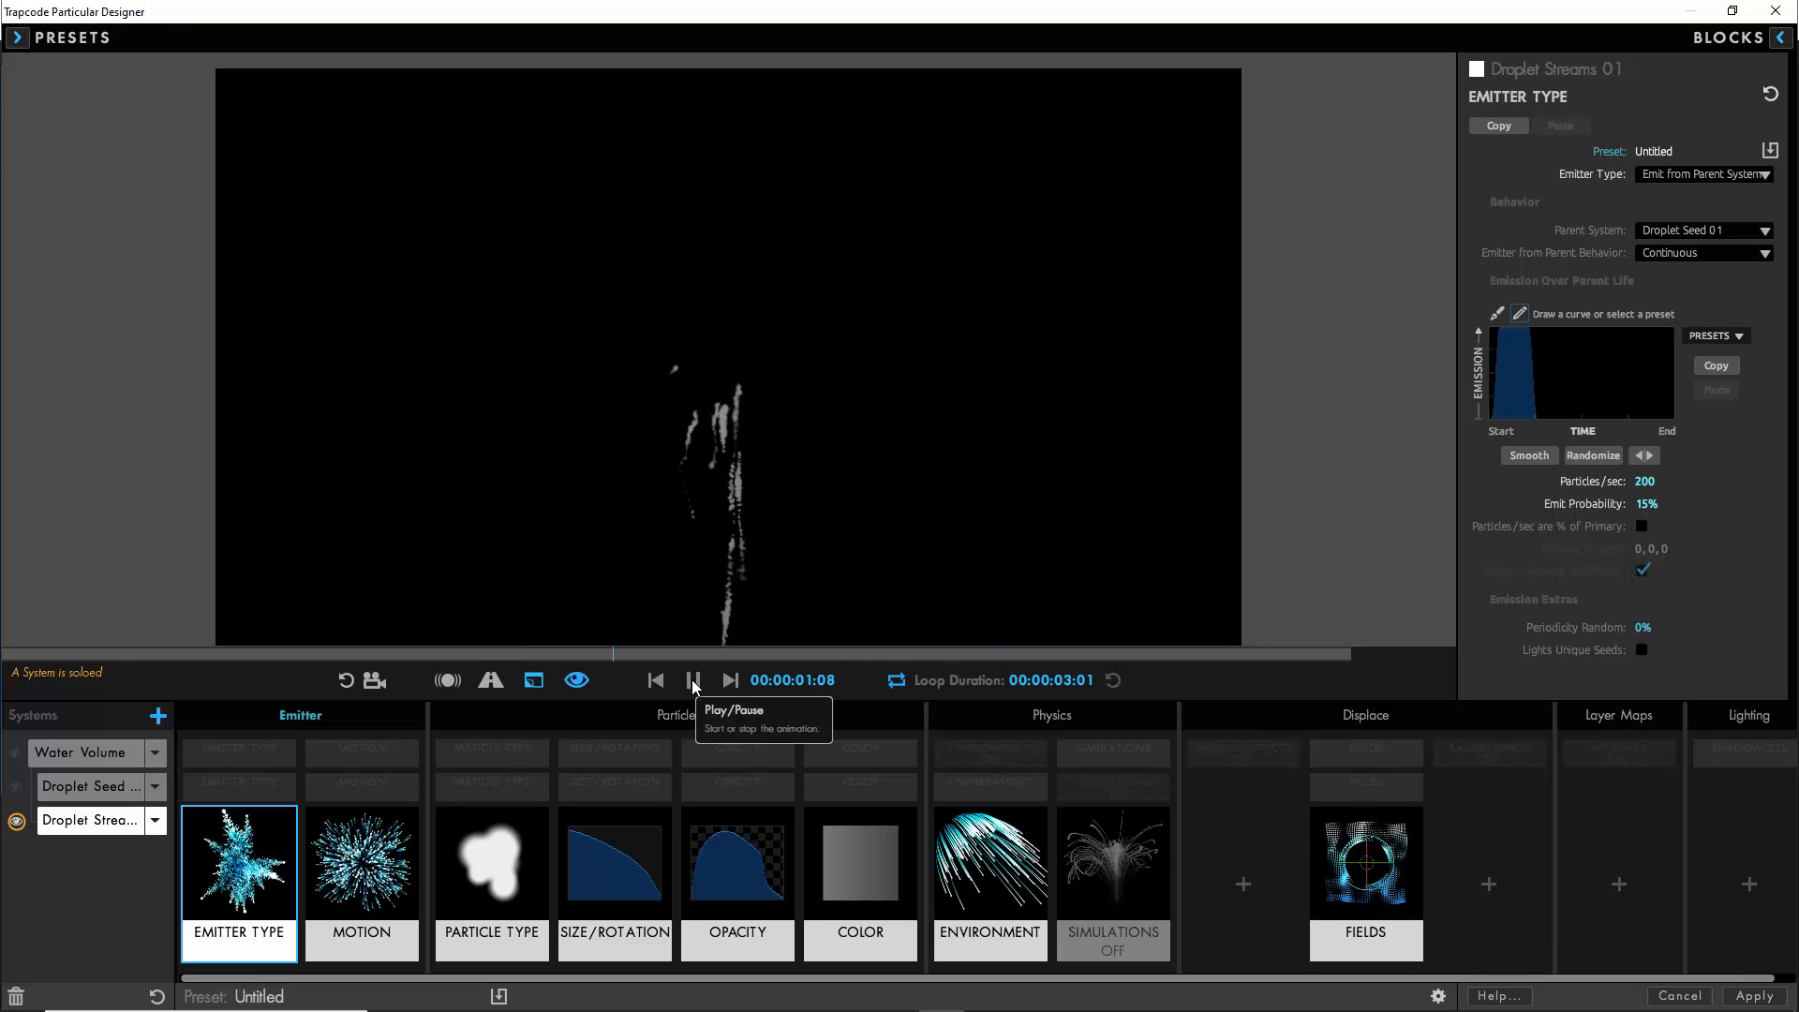
{"action": "left_click", "coordinate": [692, 680]}
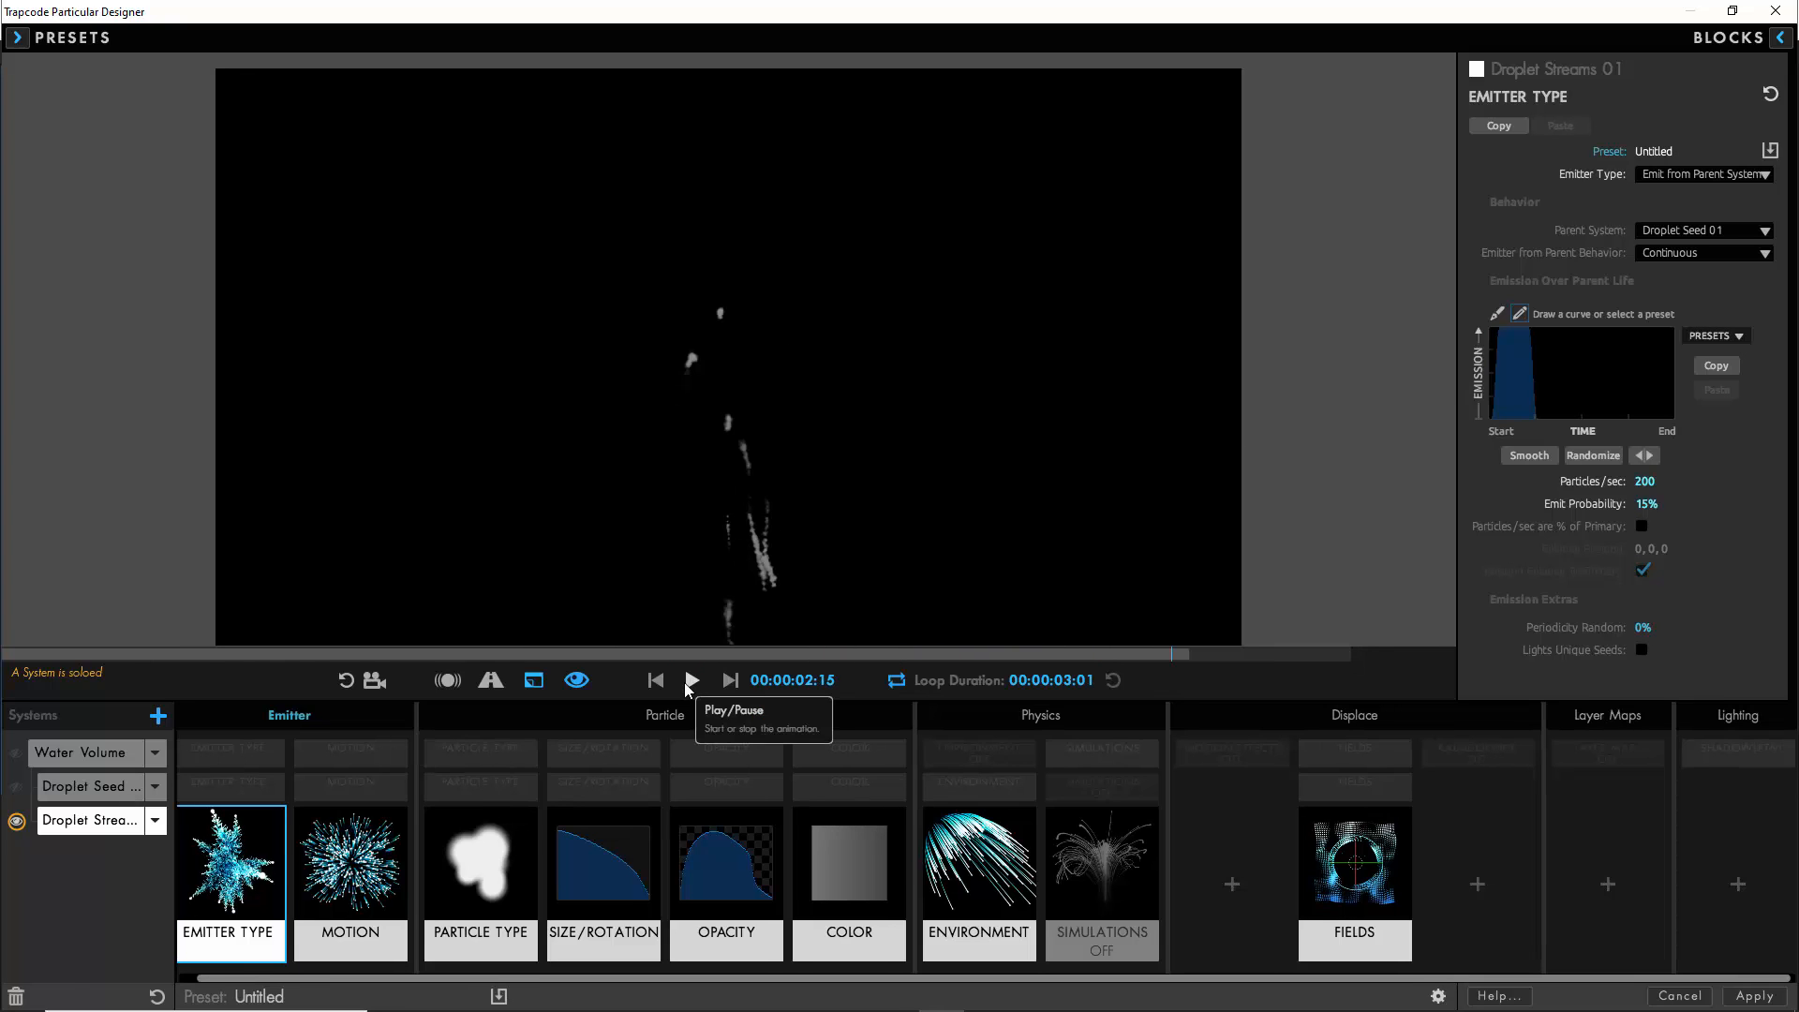
- Duplicate the Droplet Seed 01 and Droplet Streams 01 systems together
{"action": "left_click", "coordinate": [89, 786]}
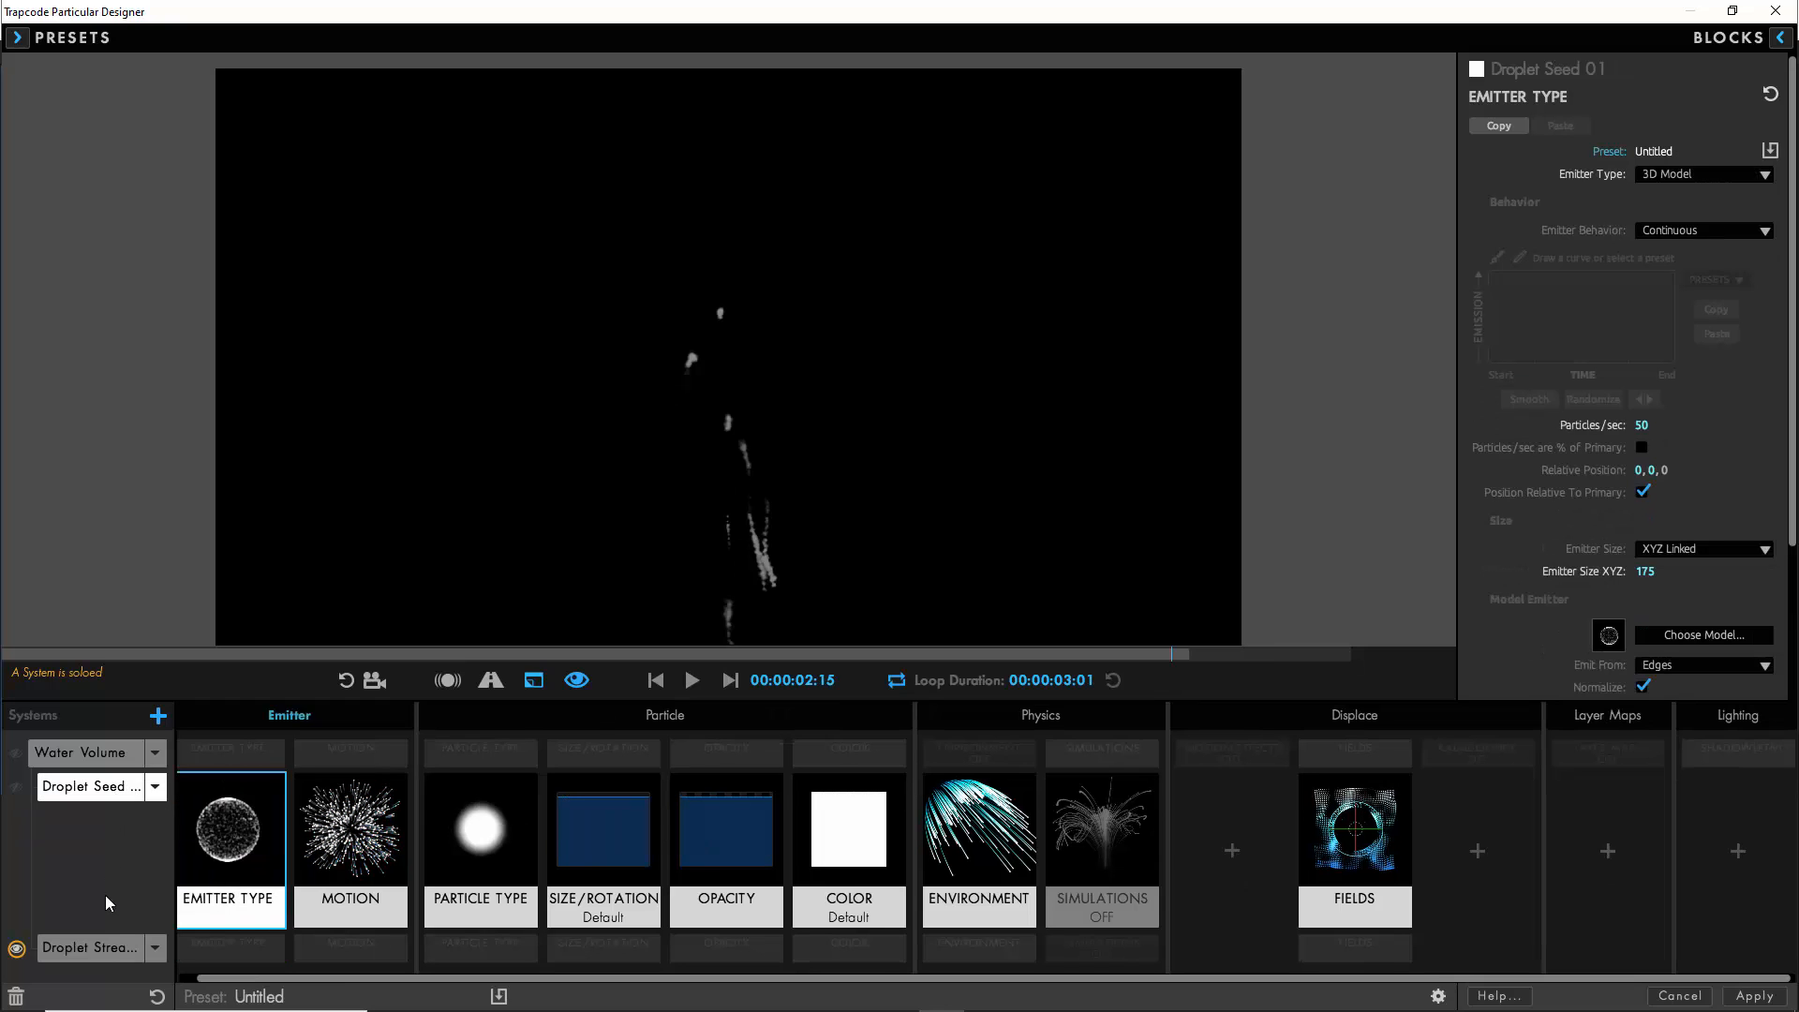
{"action": "left_click", "coordinate": [154, 790]}
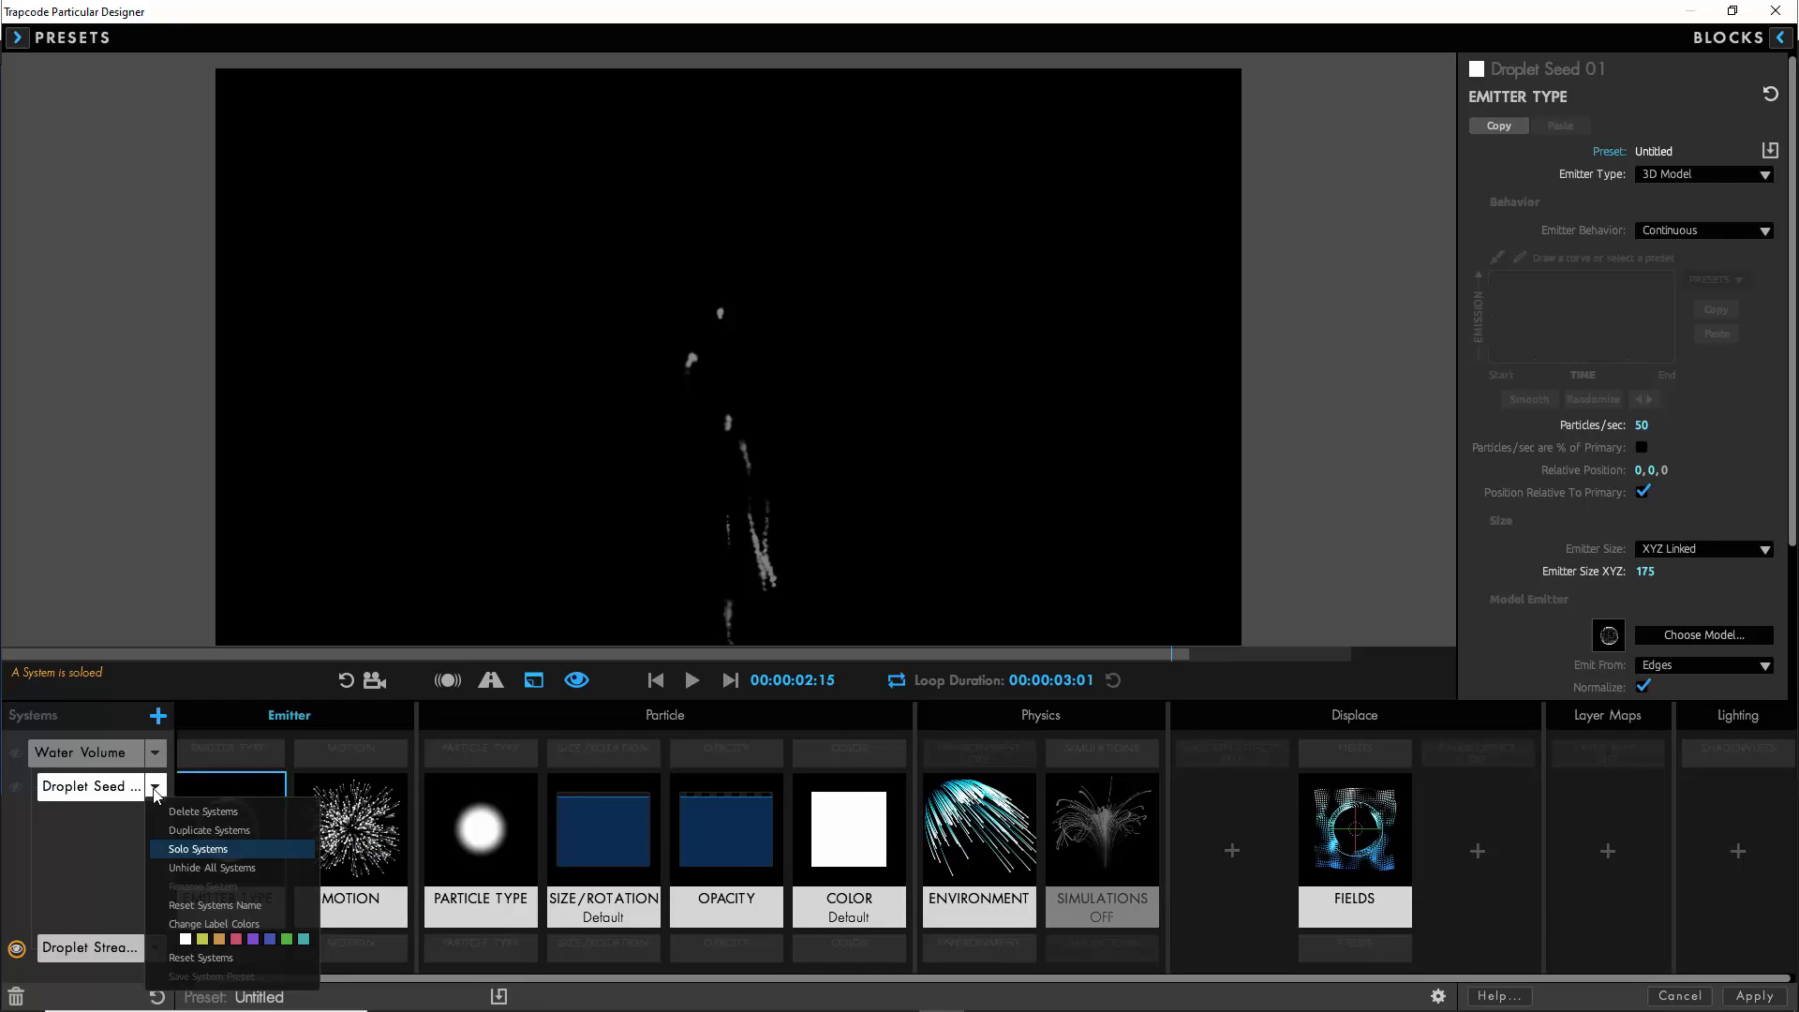
{"action": "left_click", "coordinate": [200, 830]}
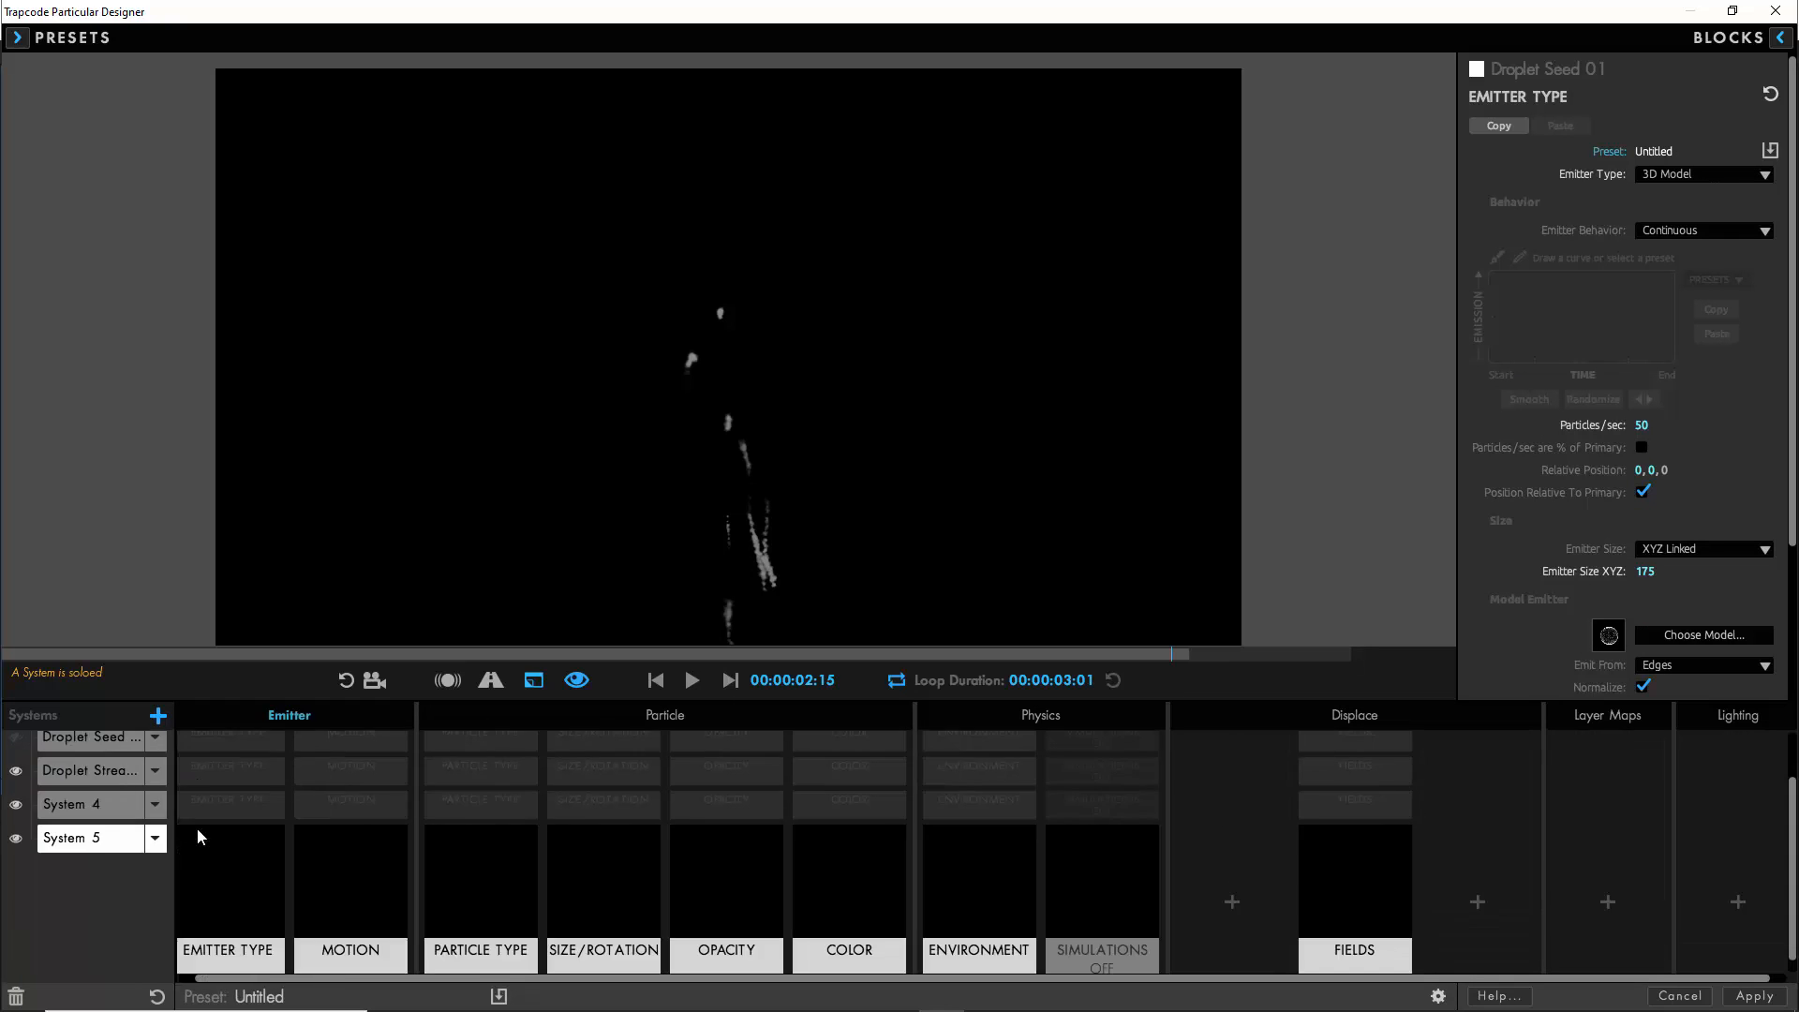
- Rename the duplicated seed system, System 4, as Droplet Seed 02
{"action": "left_click", "coordinate": [127, 806]}
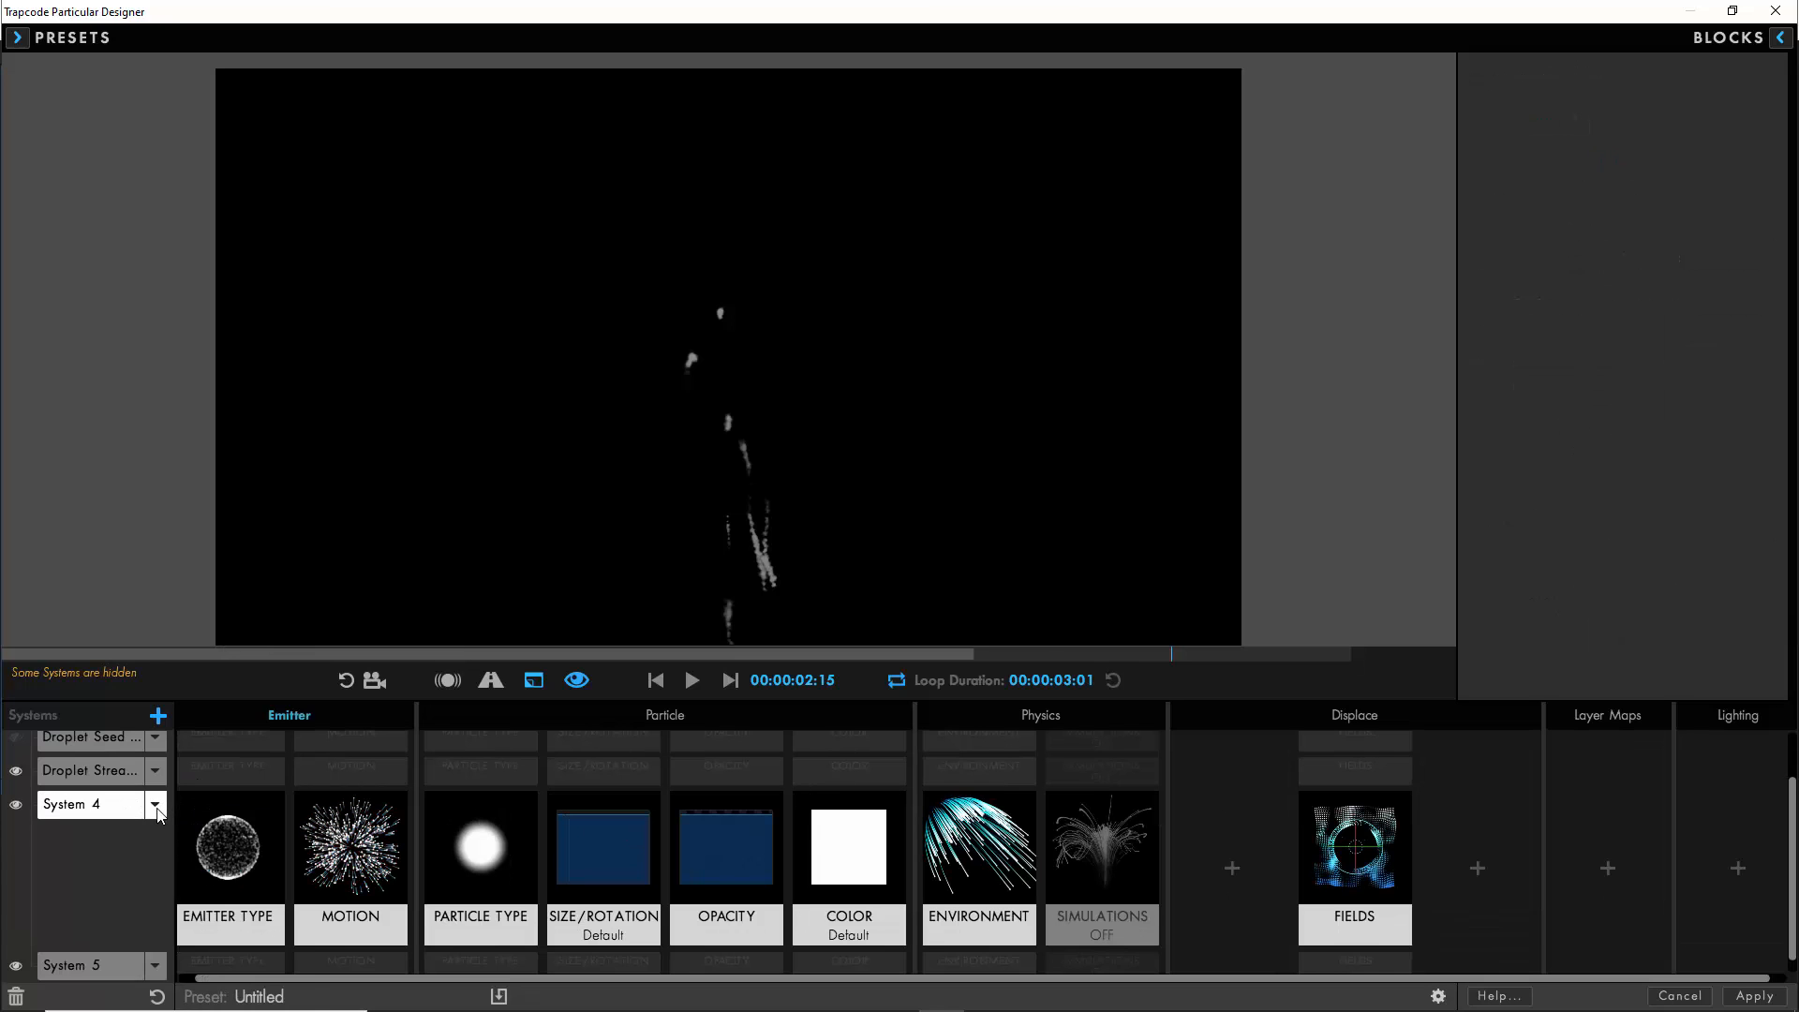
{"action": "left_click", "coordinate": [155, 804]}
{"action": "left_click", "coordinate": [200, 905]}
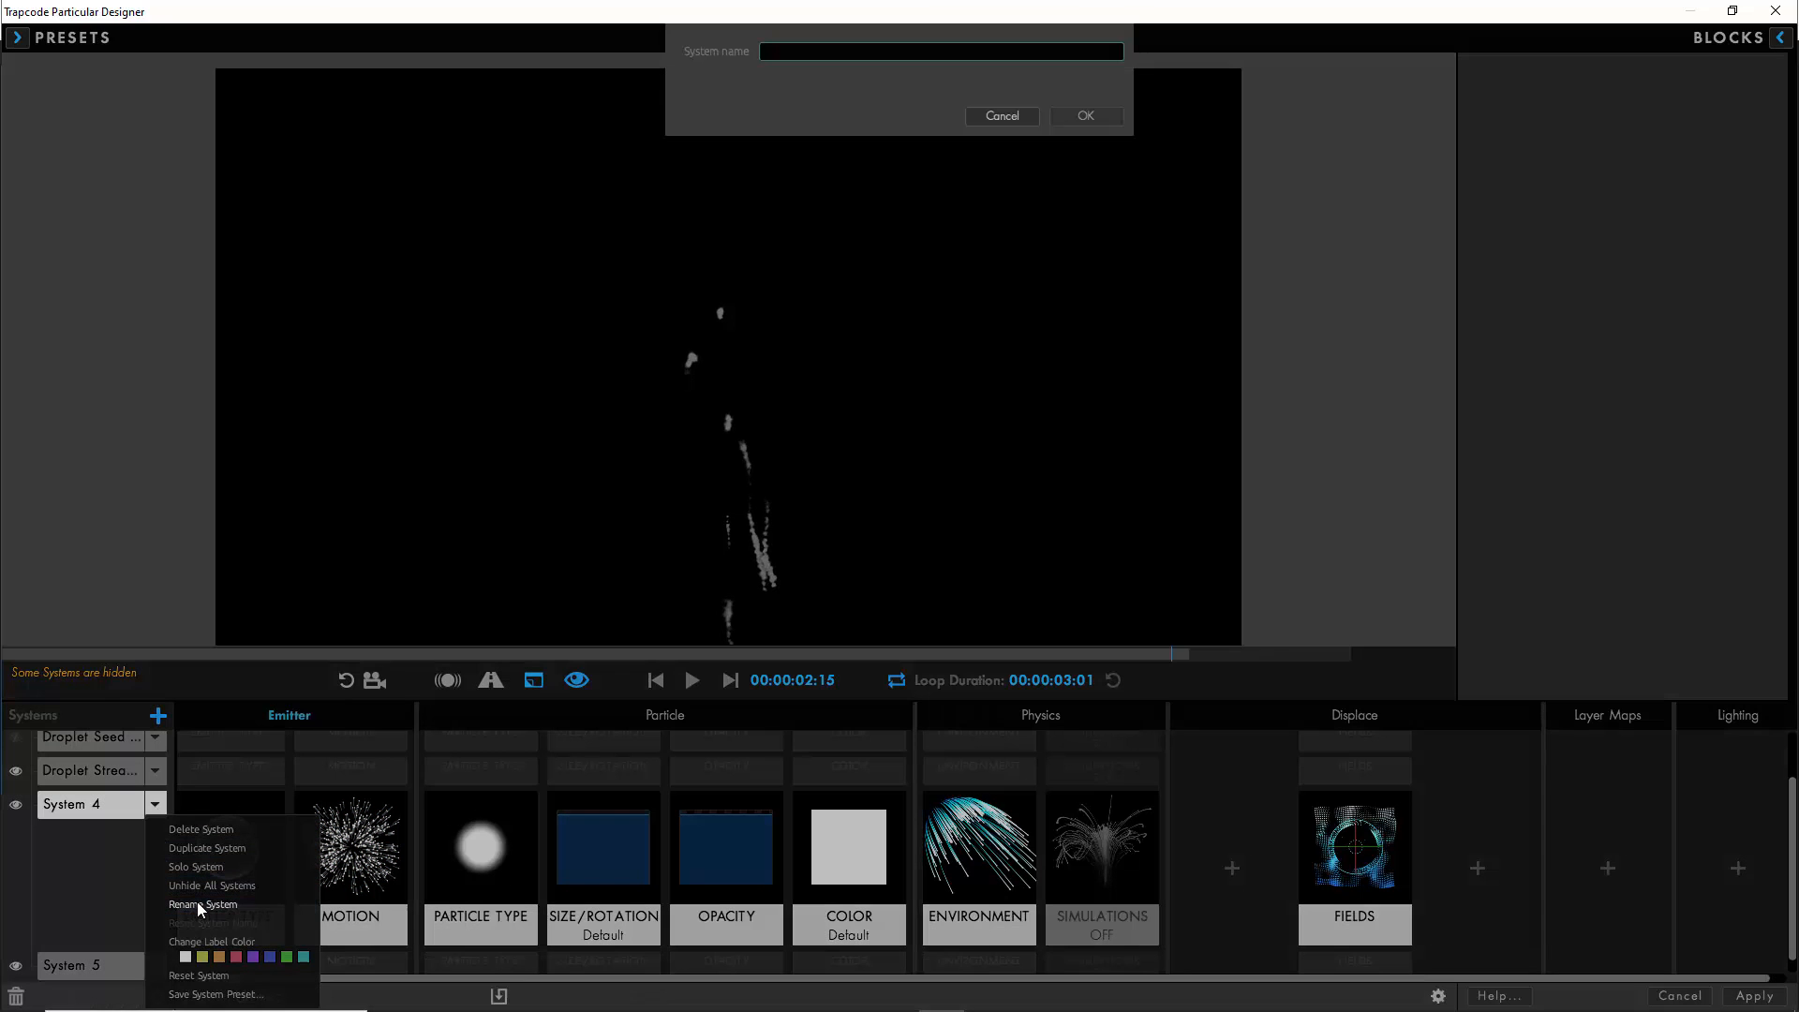
{"action": "type", "text": "Droplet Seed 02"}
{"action": "left_click", "coordinate": [1078, 113]}
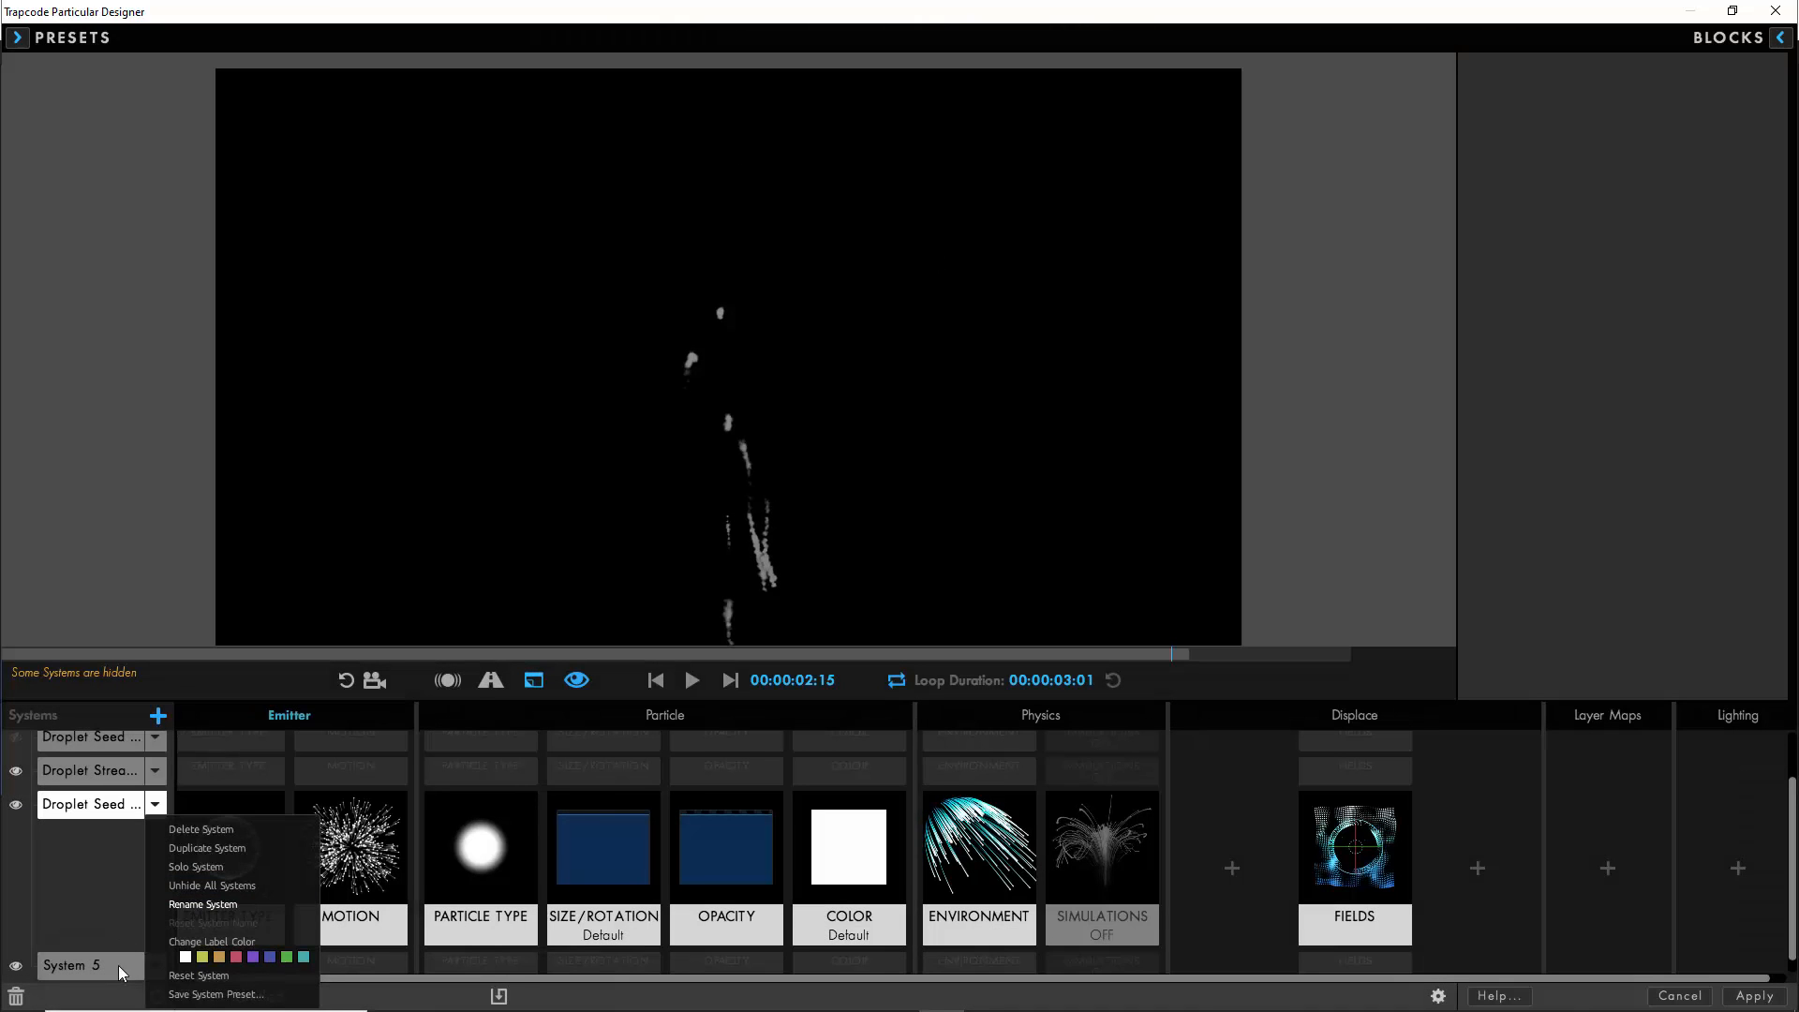
- Rename the duplicated streams system, System 5, as Droplet Streams 02
{"action": "left_click", "coordinate": [118, 965]}
{"action": "left_click", "coordinate": [156, 840]}
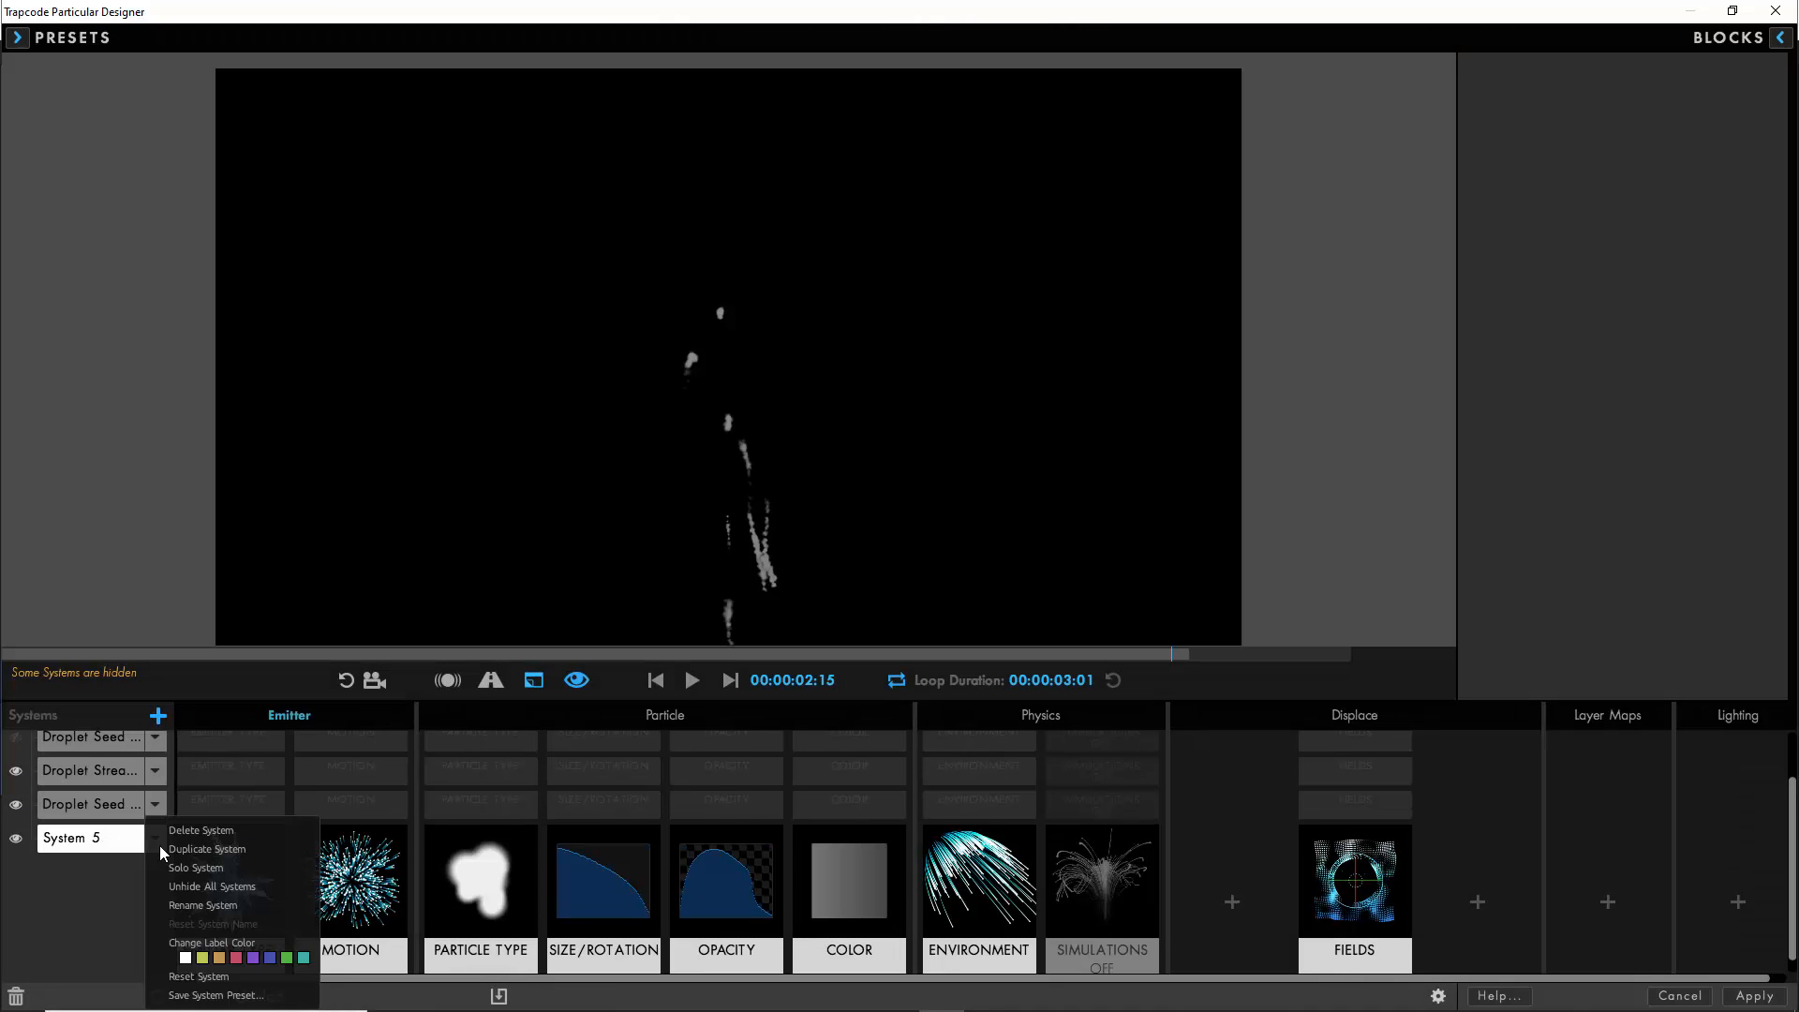
{"action": "left_click", "coordinate": [200, 905]}
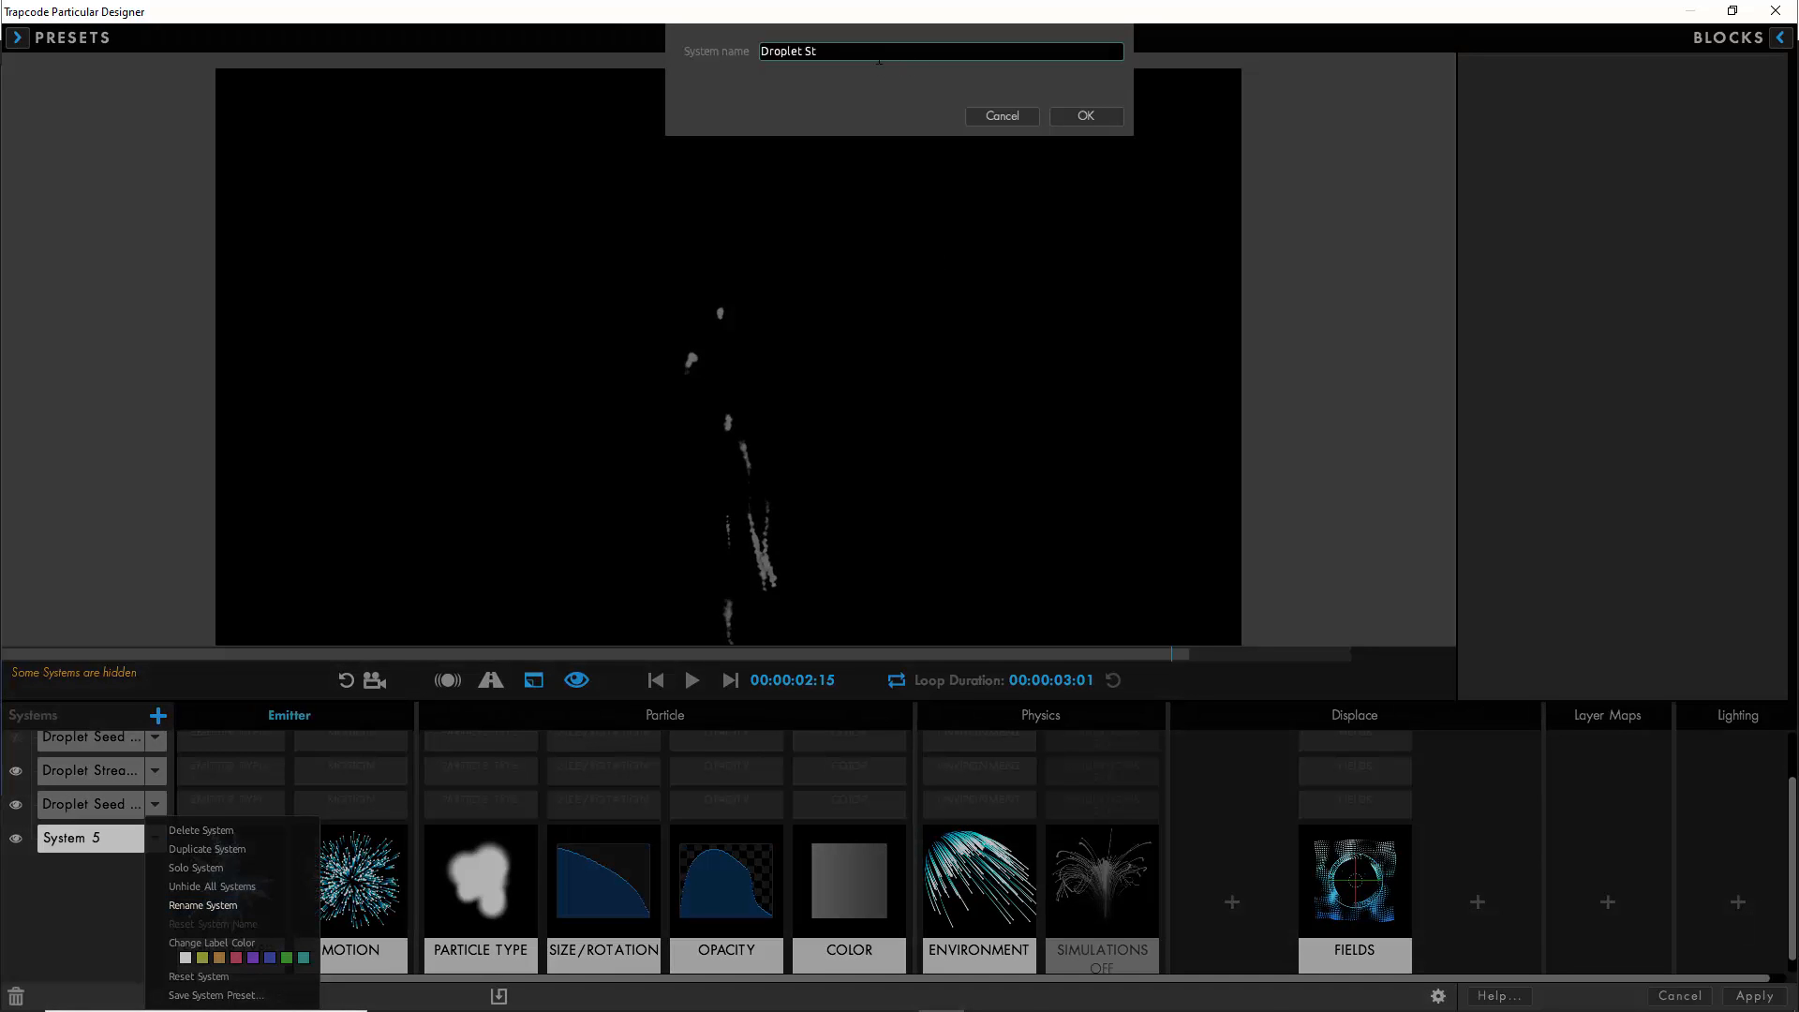
{"action": "left_click", "coordinate": [1098, 114]}
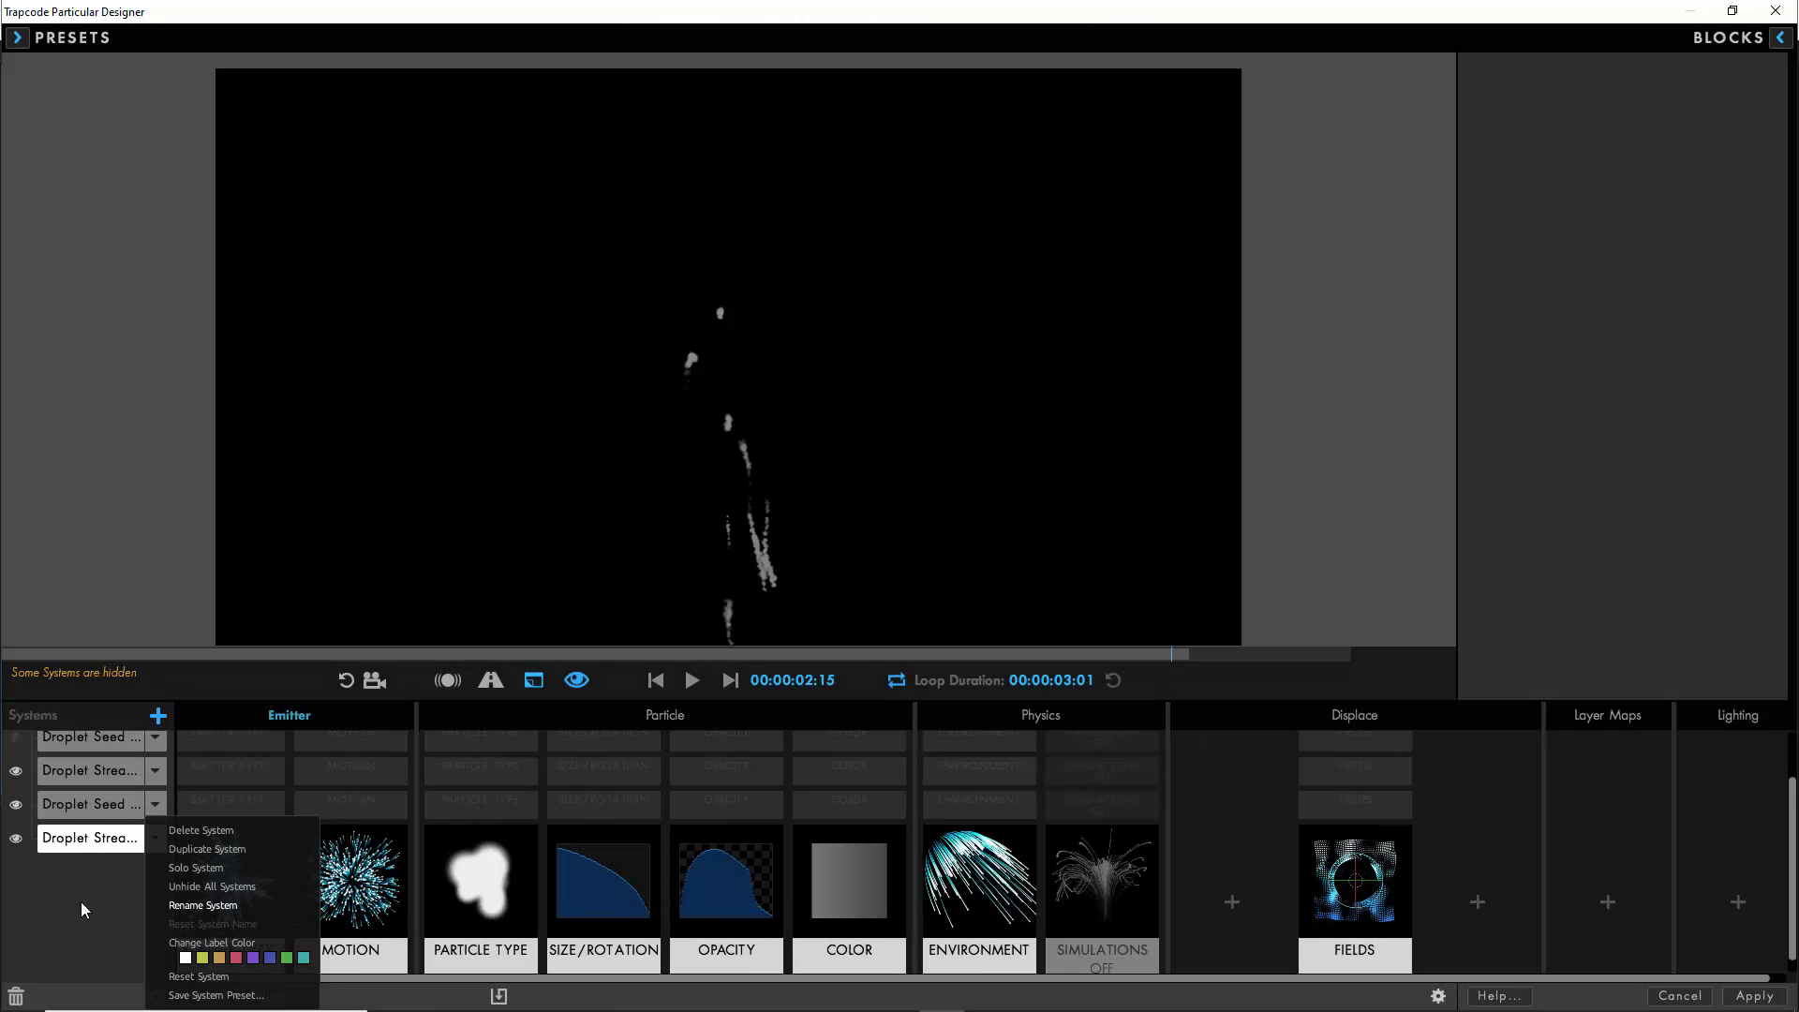
{"action": "left_click", "coordinate": [73, 916]}
- Solo Droplet Streams 02, set its parent system to Droplet Seed 02 and its emission to 100 particles/sec
{"action": "left_click", "coordinate": [17, 769]}
{"action": "left_click", "coordinate": [18, 812]}
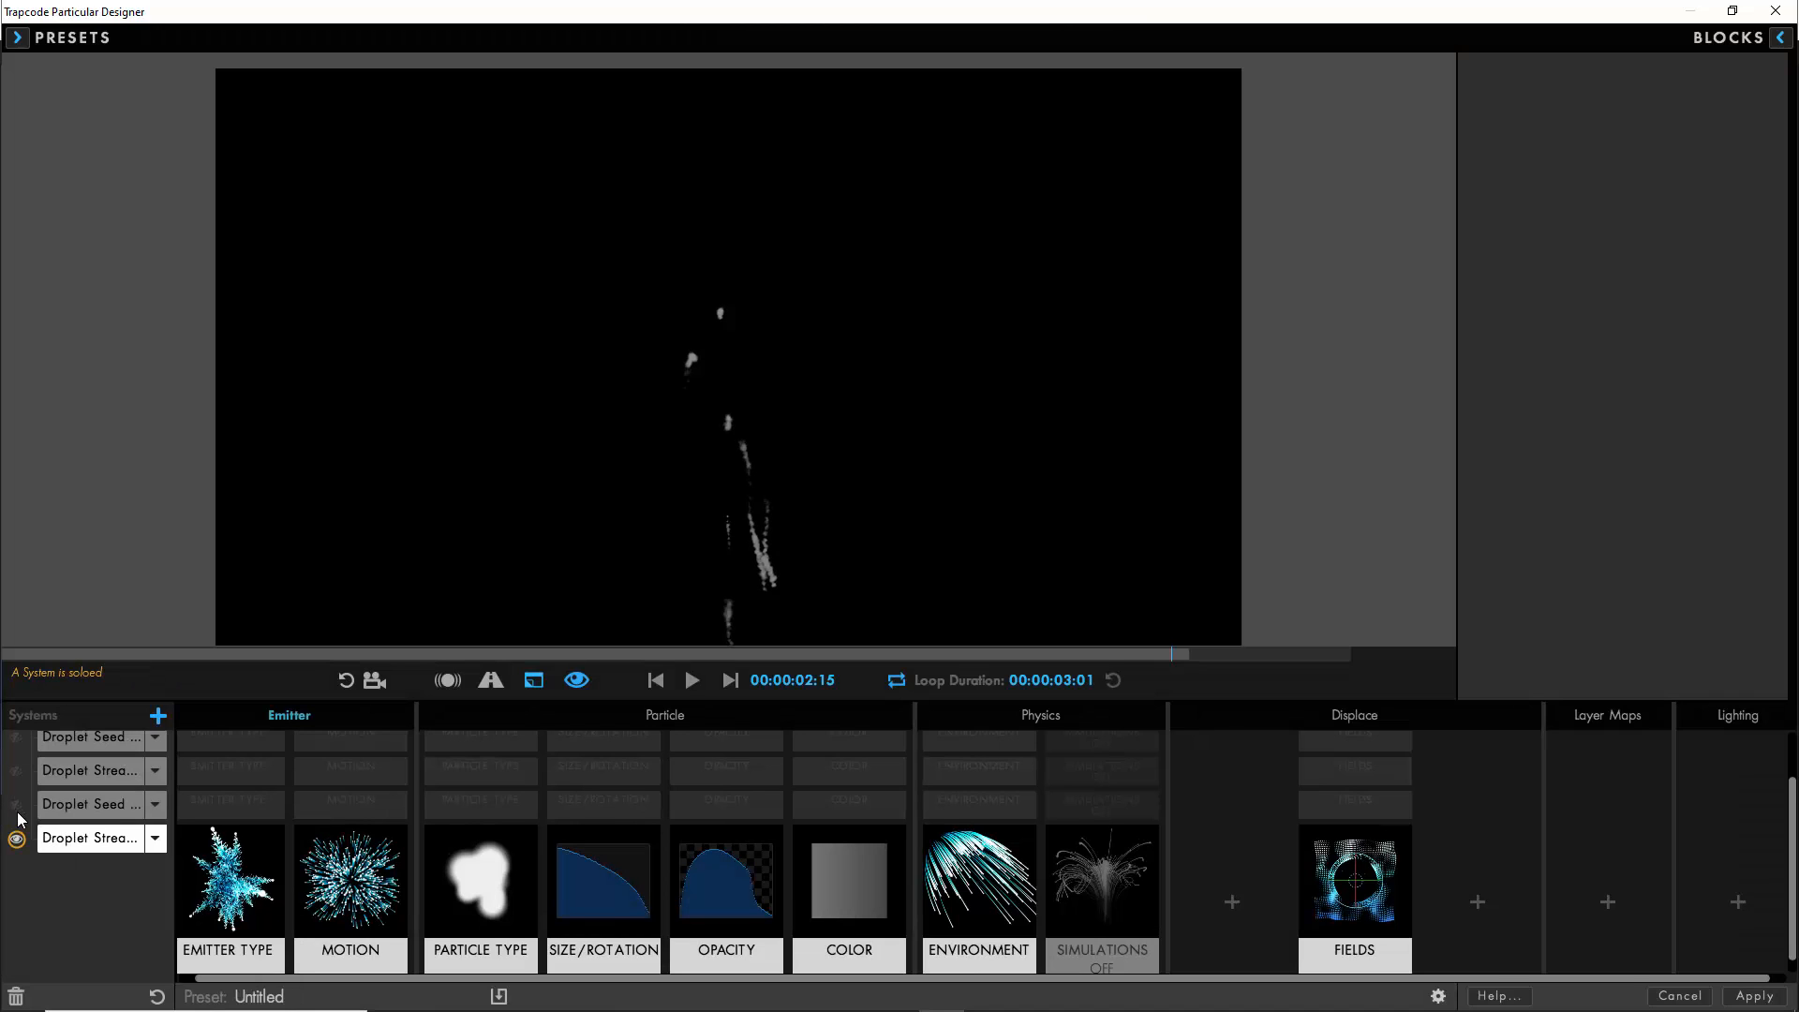
{"action": "left_click", "coordinate": [239, 890]}
{"action": "left_click", "coordinate": [1722, 233]}
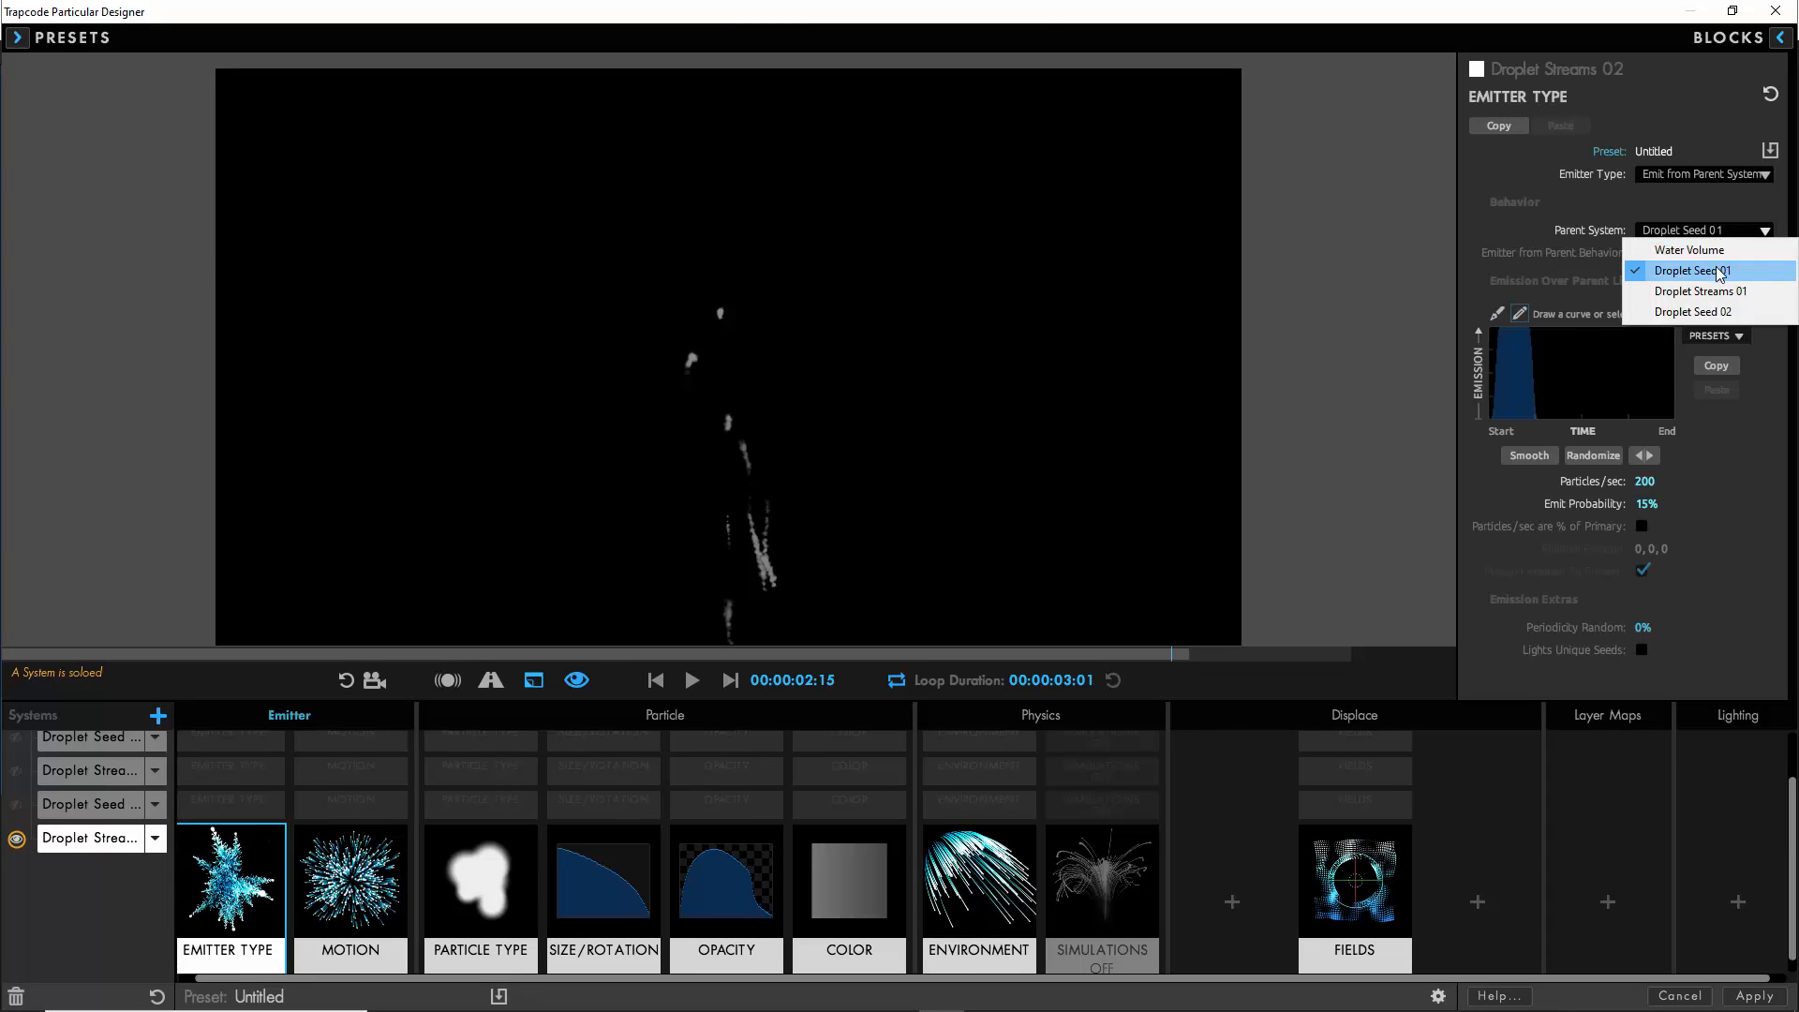
{"action": "left_click", "coordinate": [1717, 311]}
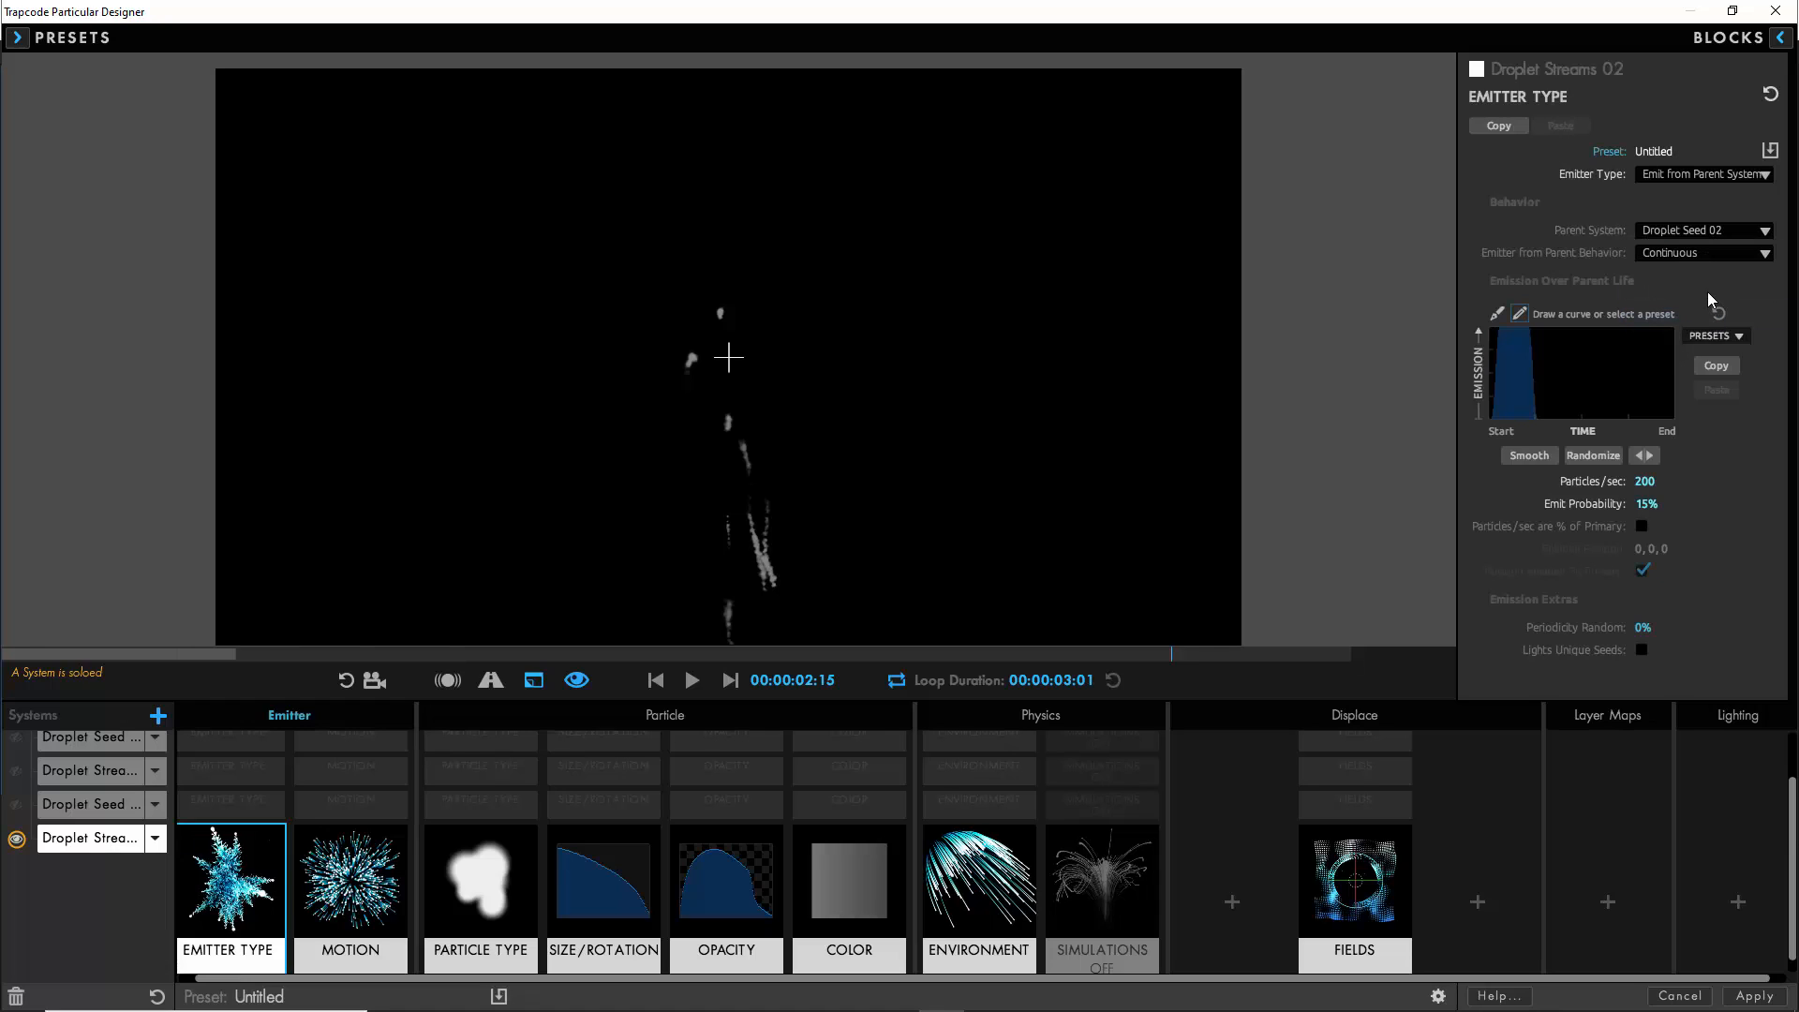
{"action": "left_click", "coordinate": [1644, 481]}
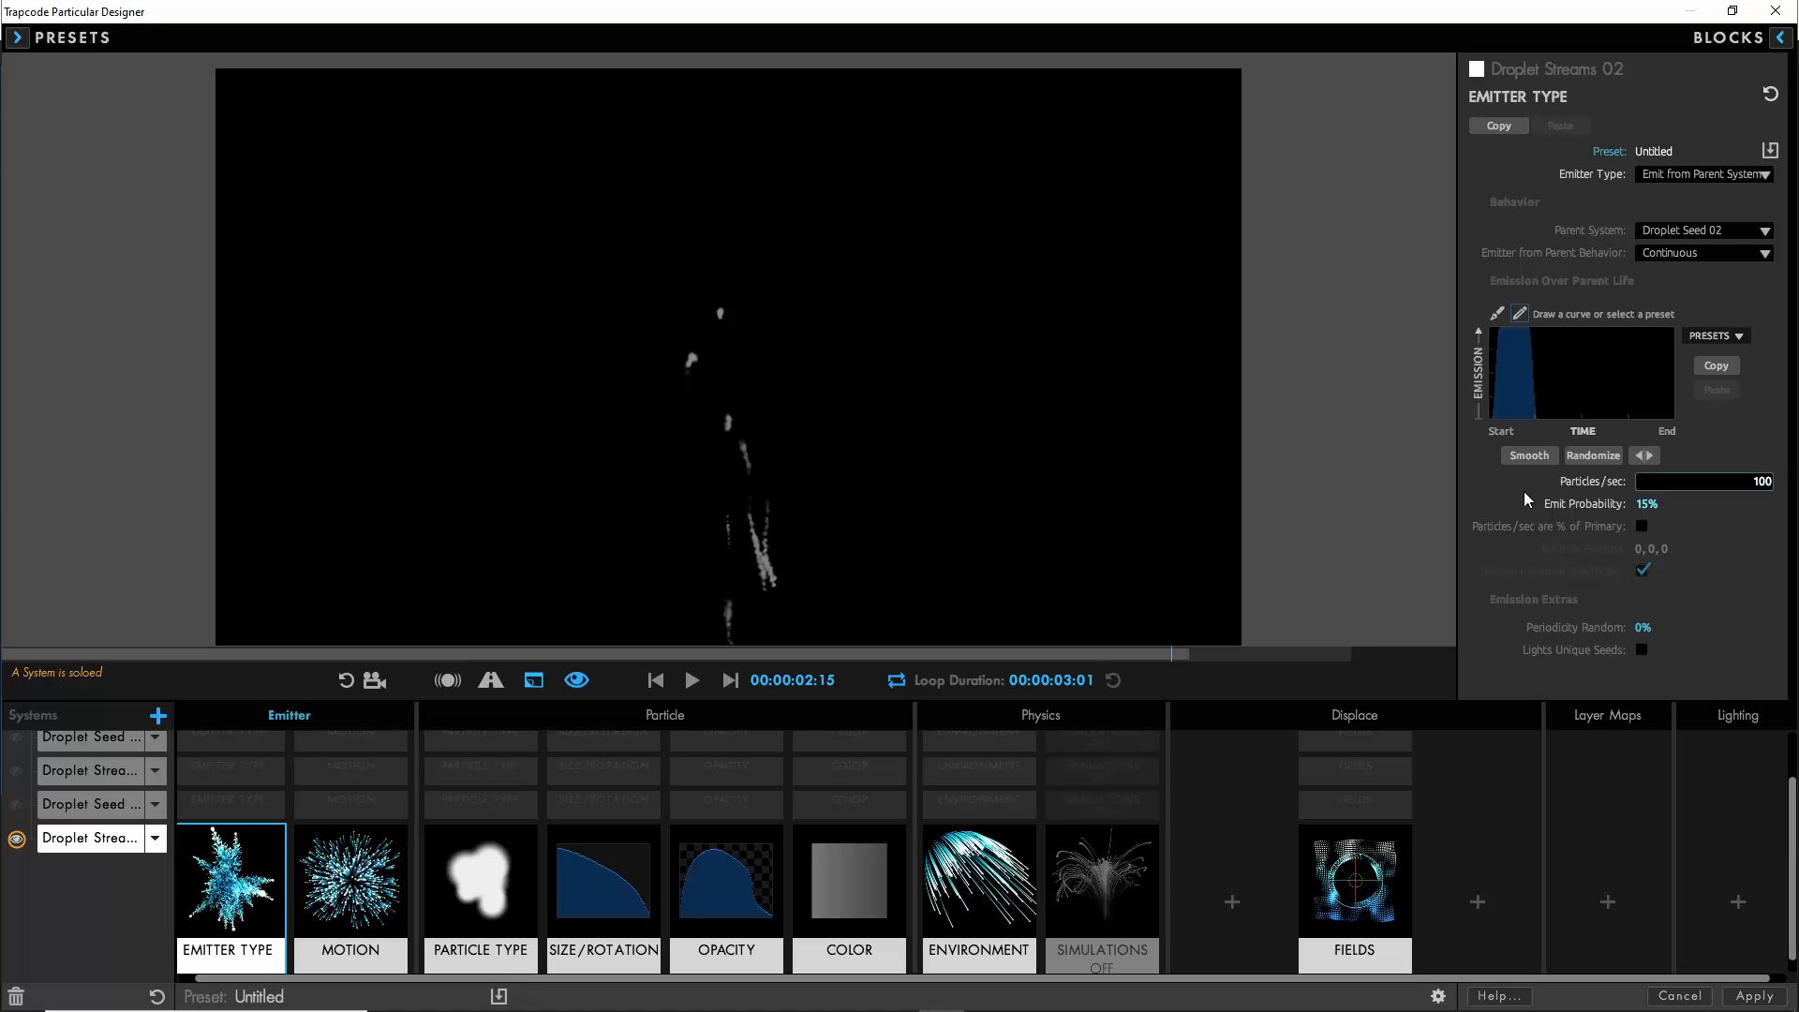
{"action": "key", "text": "Return"}
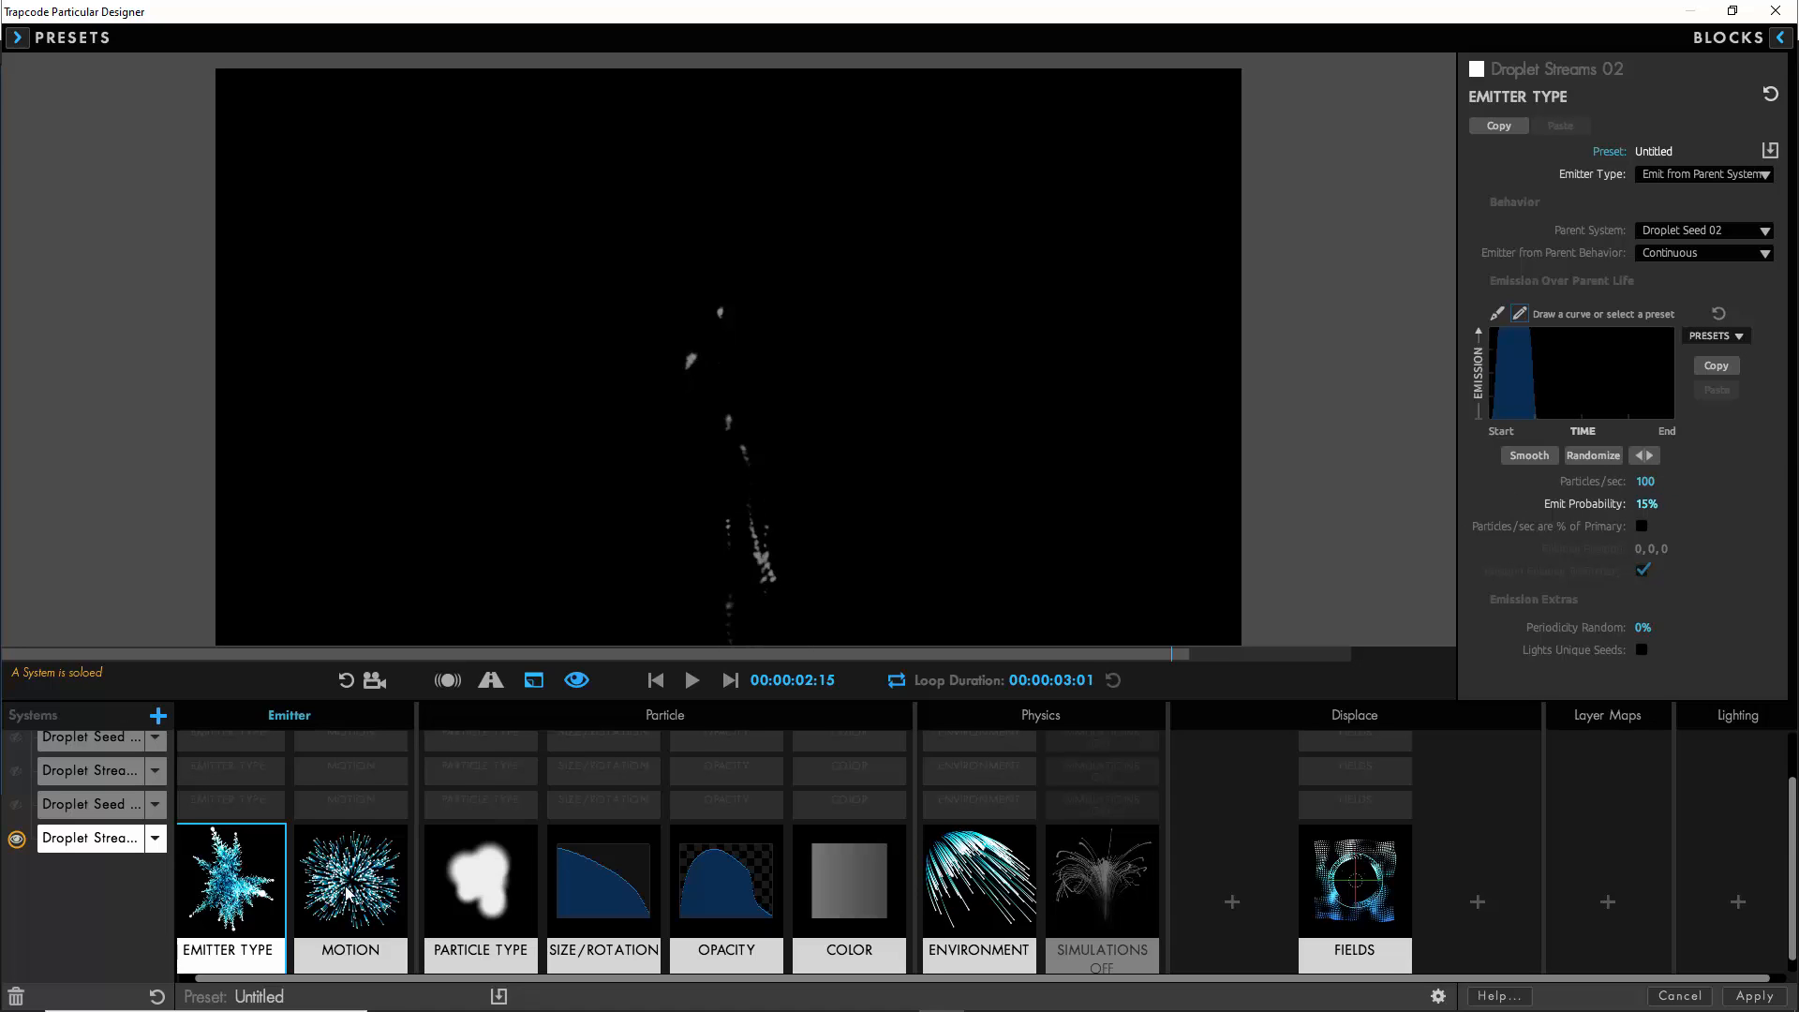
- Set the Droplet Streams 02 velocity to 25 and its velocity from emitter motion to 50%
{"action": "left_click", "coordinate": [347, 893]}
{"action": "left_click", "coordinate": [1642, 377]}
{"action": "type", "text": "25"}
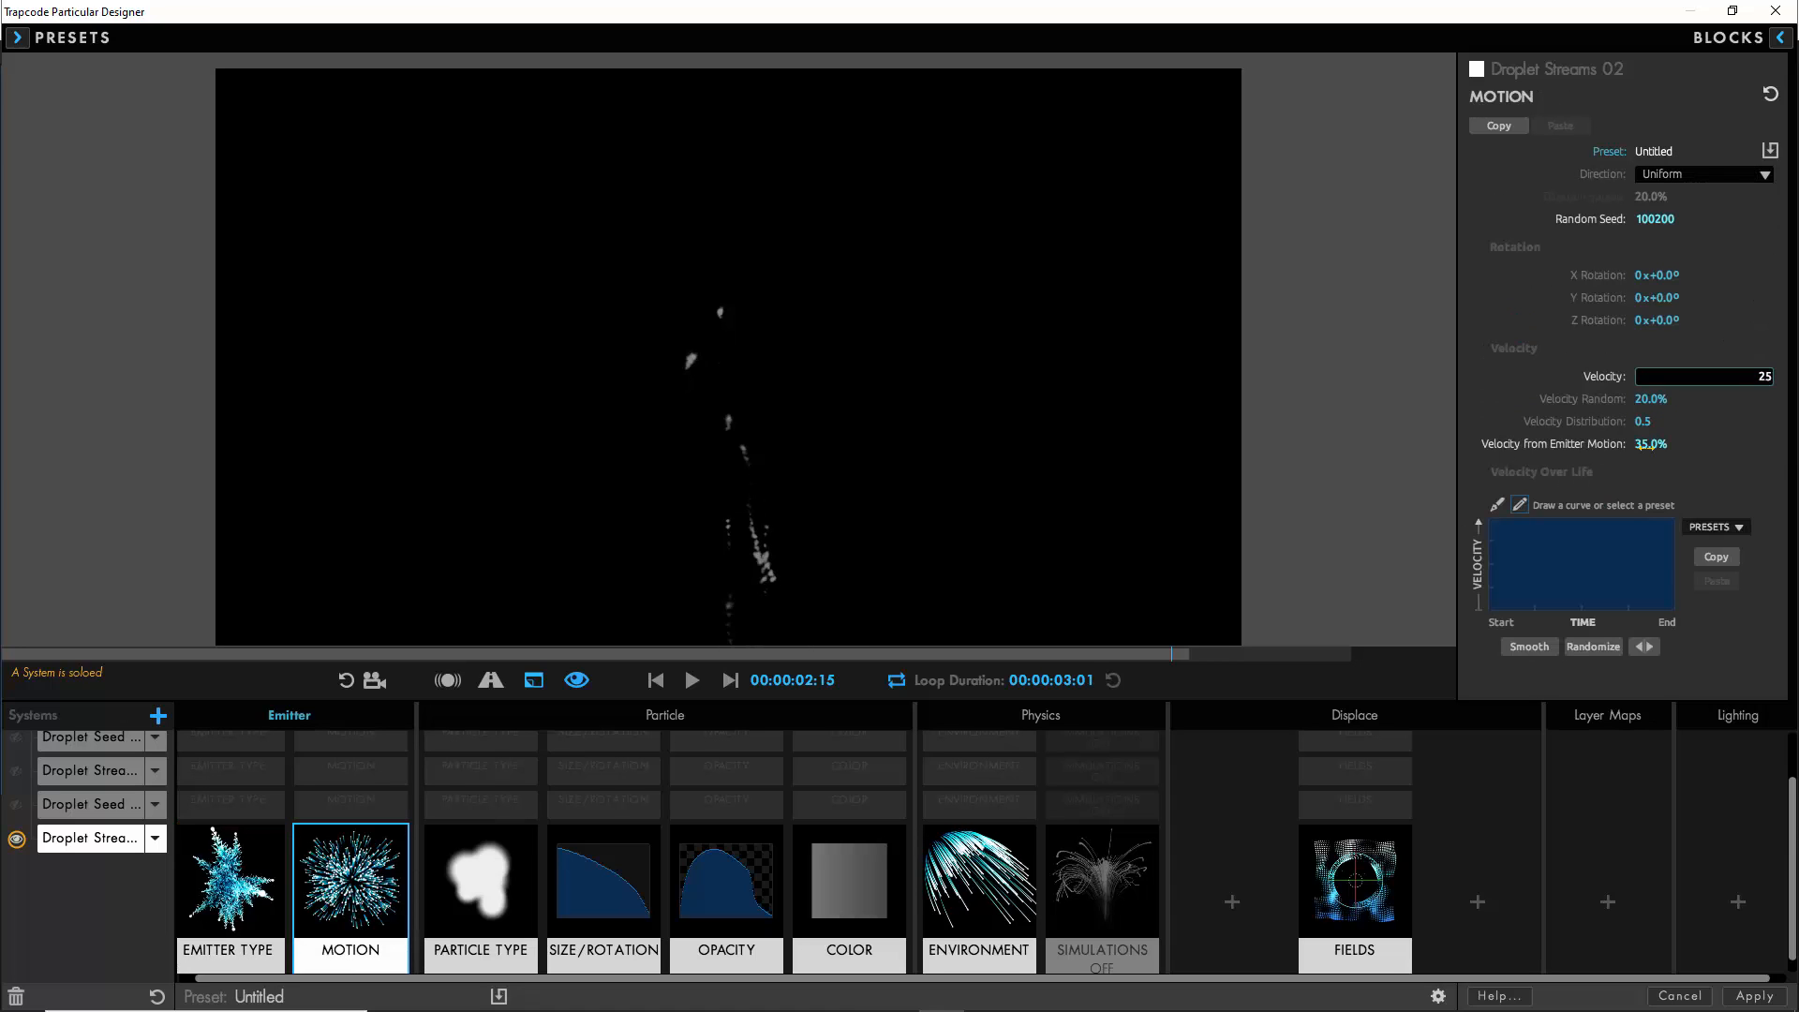
{"action": "left_click", "coordinate": [1649, 444]}
{"action": "type", "text": "50"}
{"action": "key", "text": "Return"}
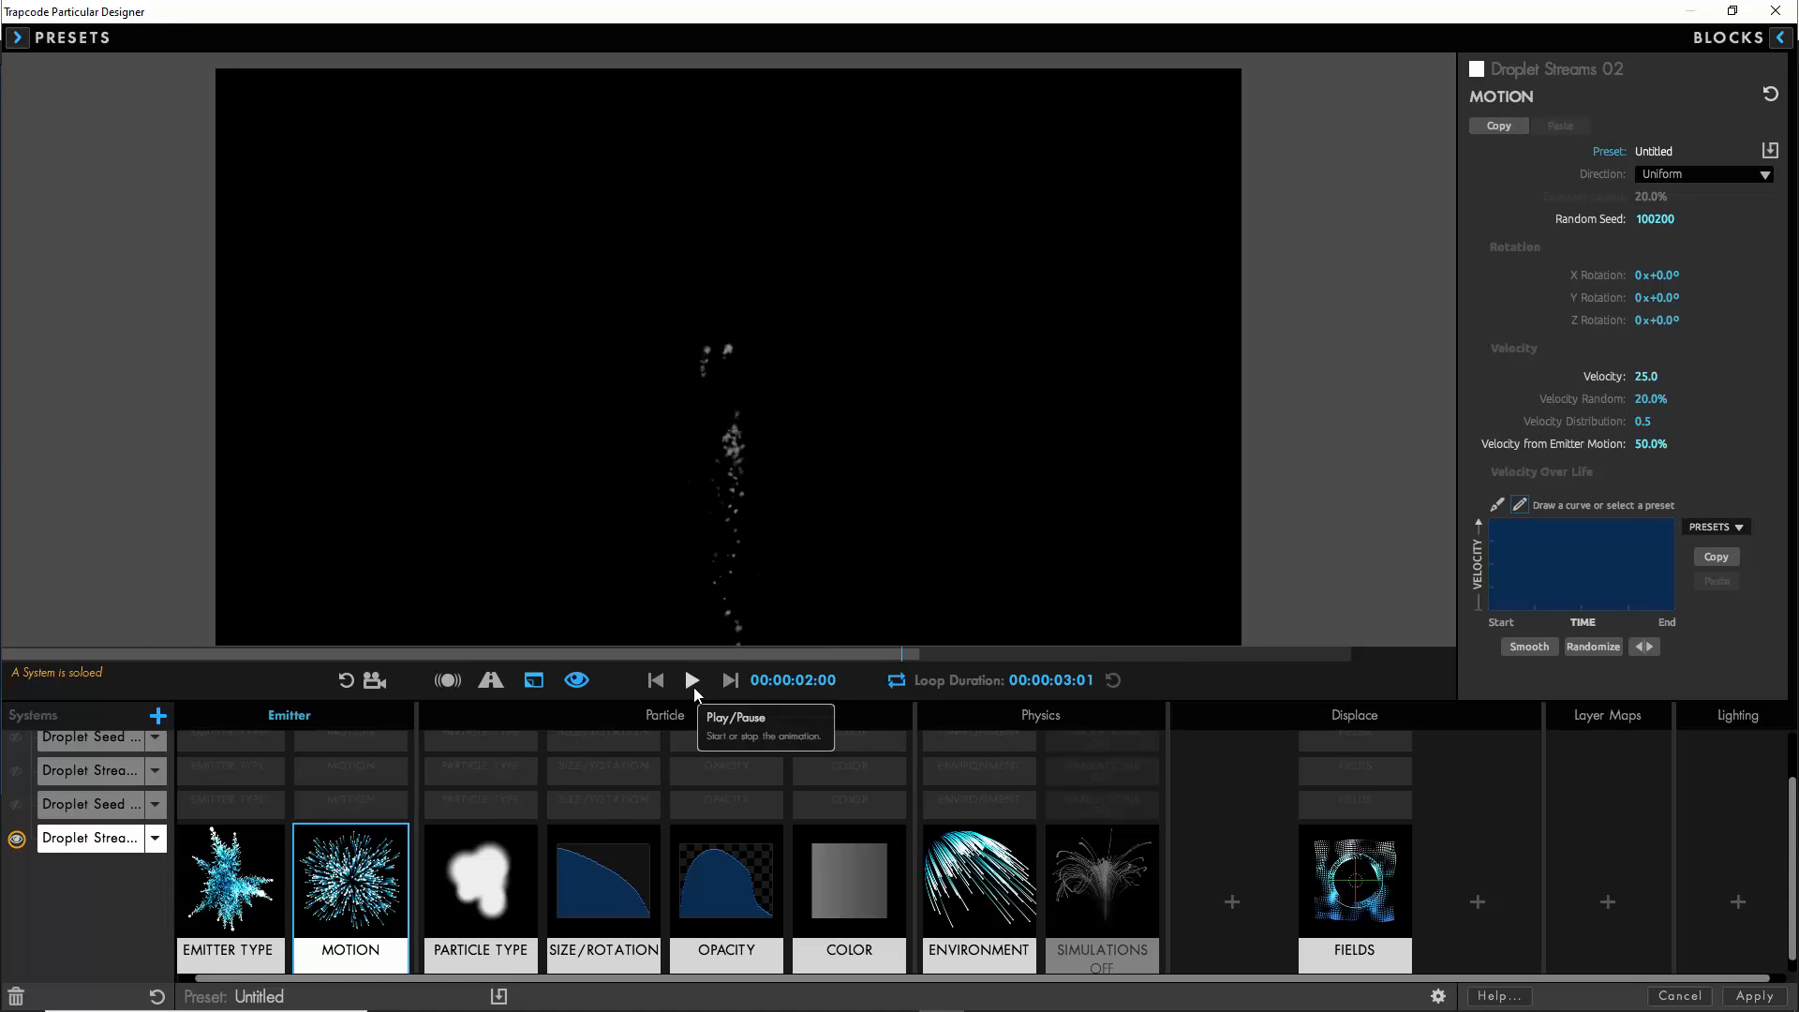
- Set the Droplet Streams 02 particle size to 2
{"action": "left_click", "coordinate": [600, 891]}
{"action": "left_click", "coordinate": [1642, 208]}
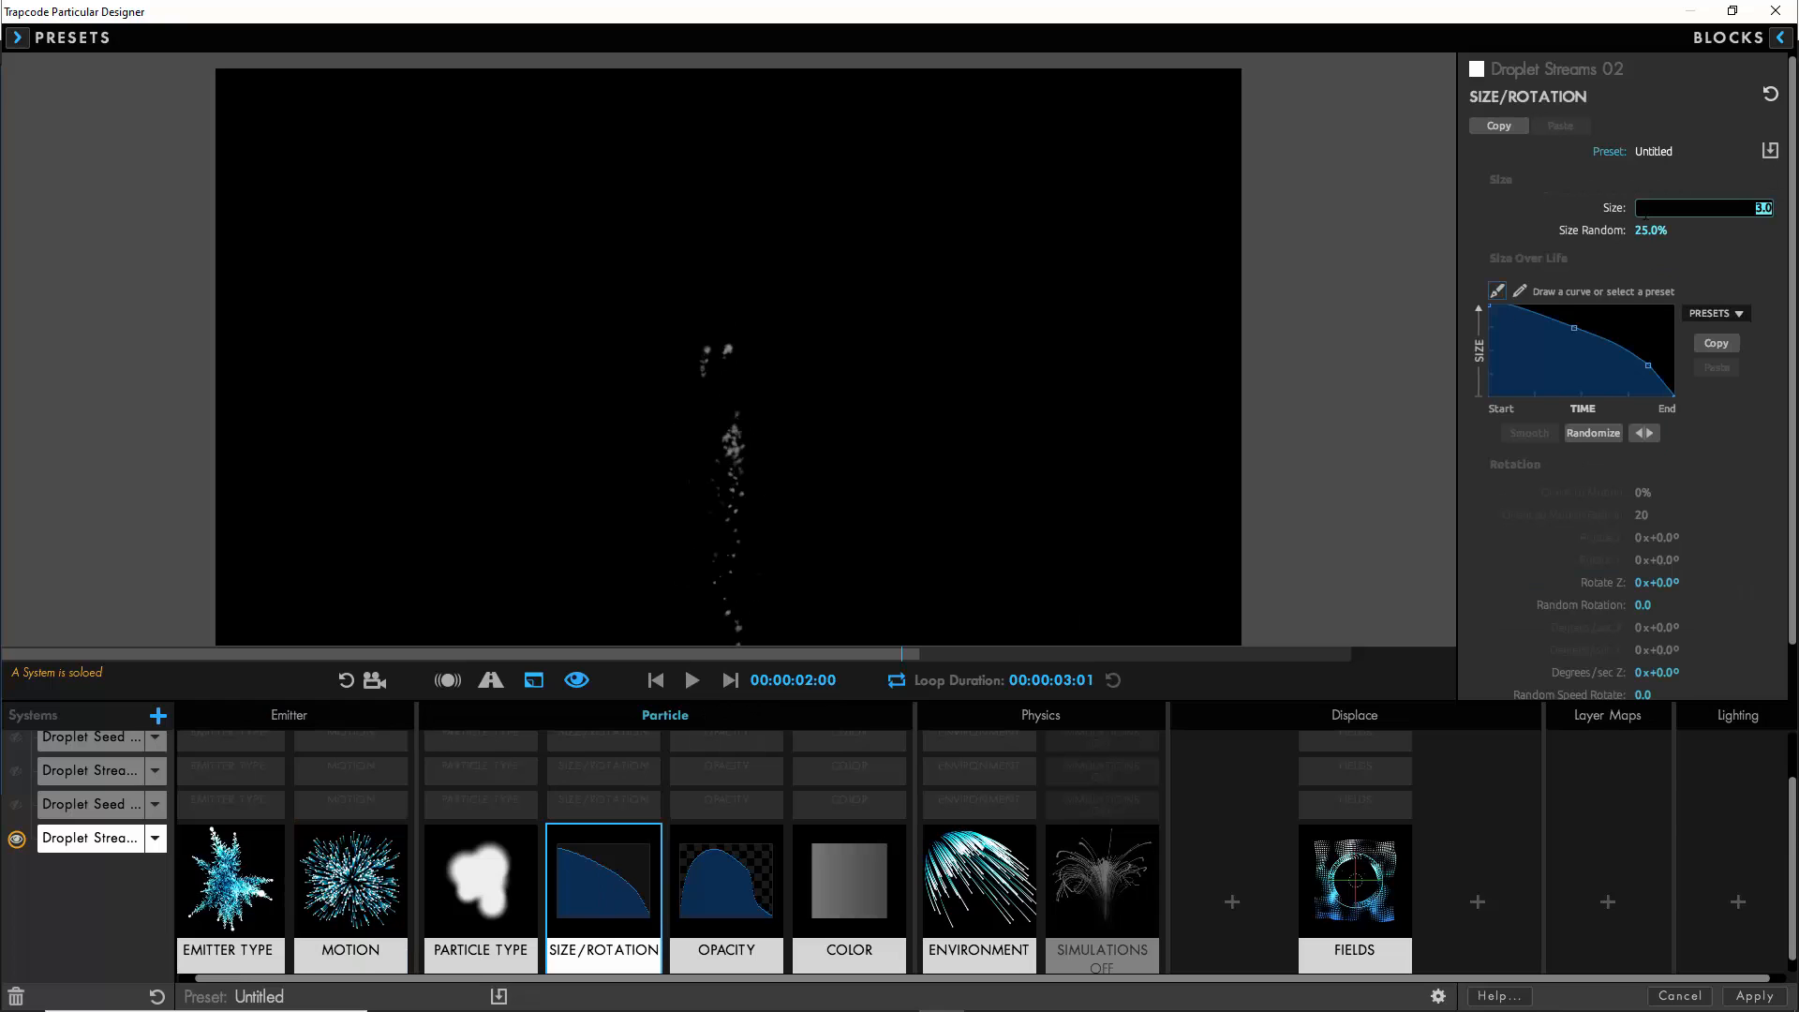
{"action": "key", "text": "Return"}
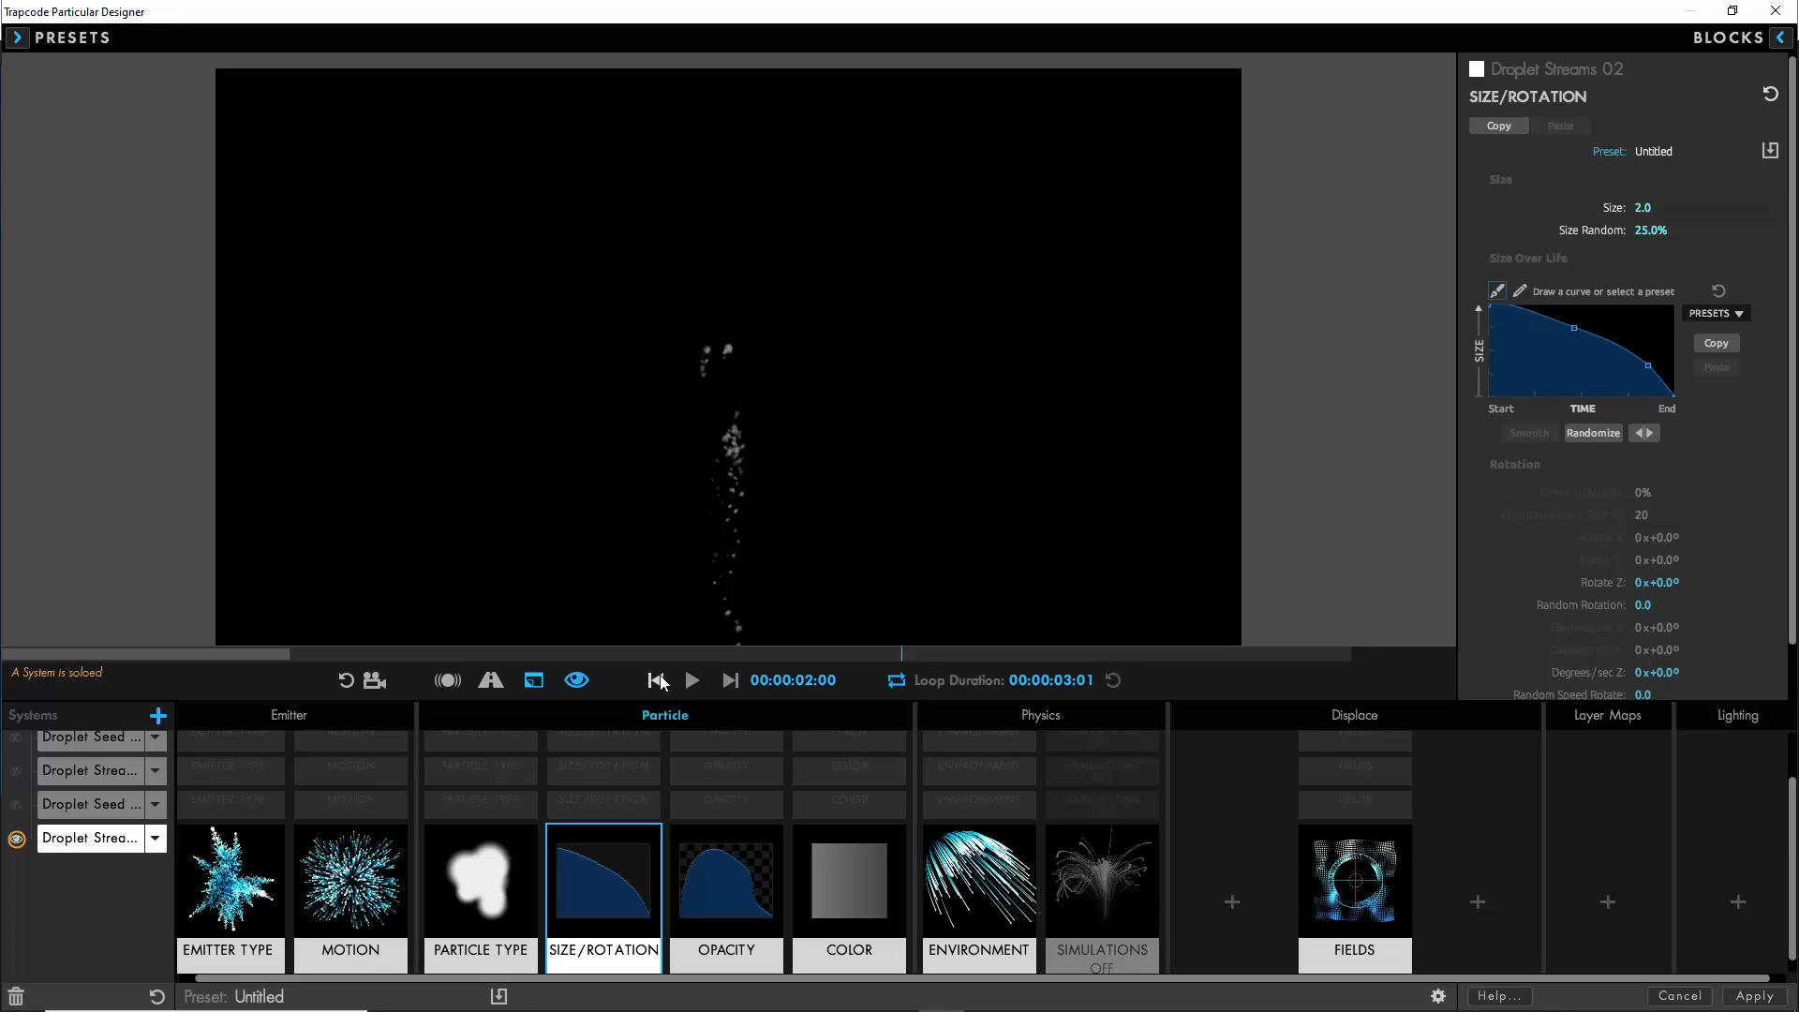
- Show Droplet Streams 01 beside Droplet Streams 02, then make all systems visible and play the combined preview
{"action": "left_click", "coordinate": [16, 770]}
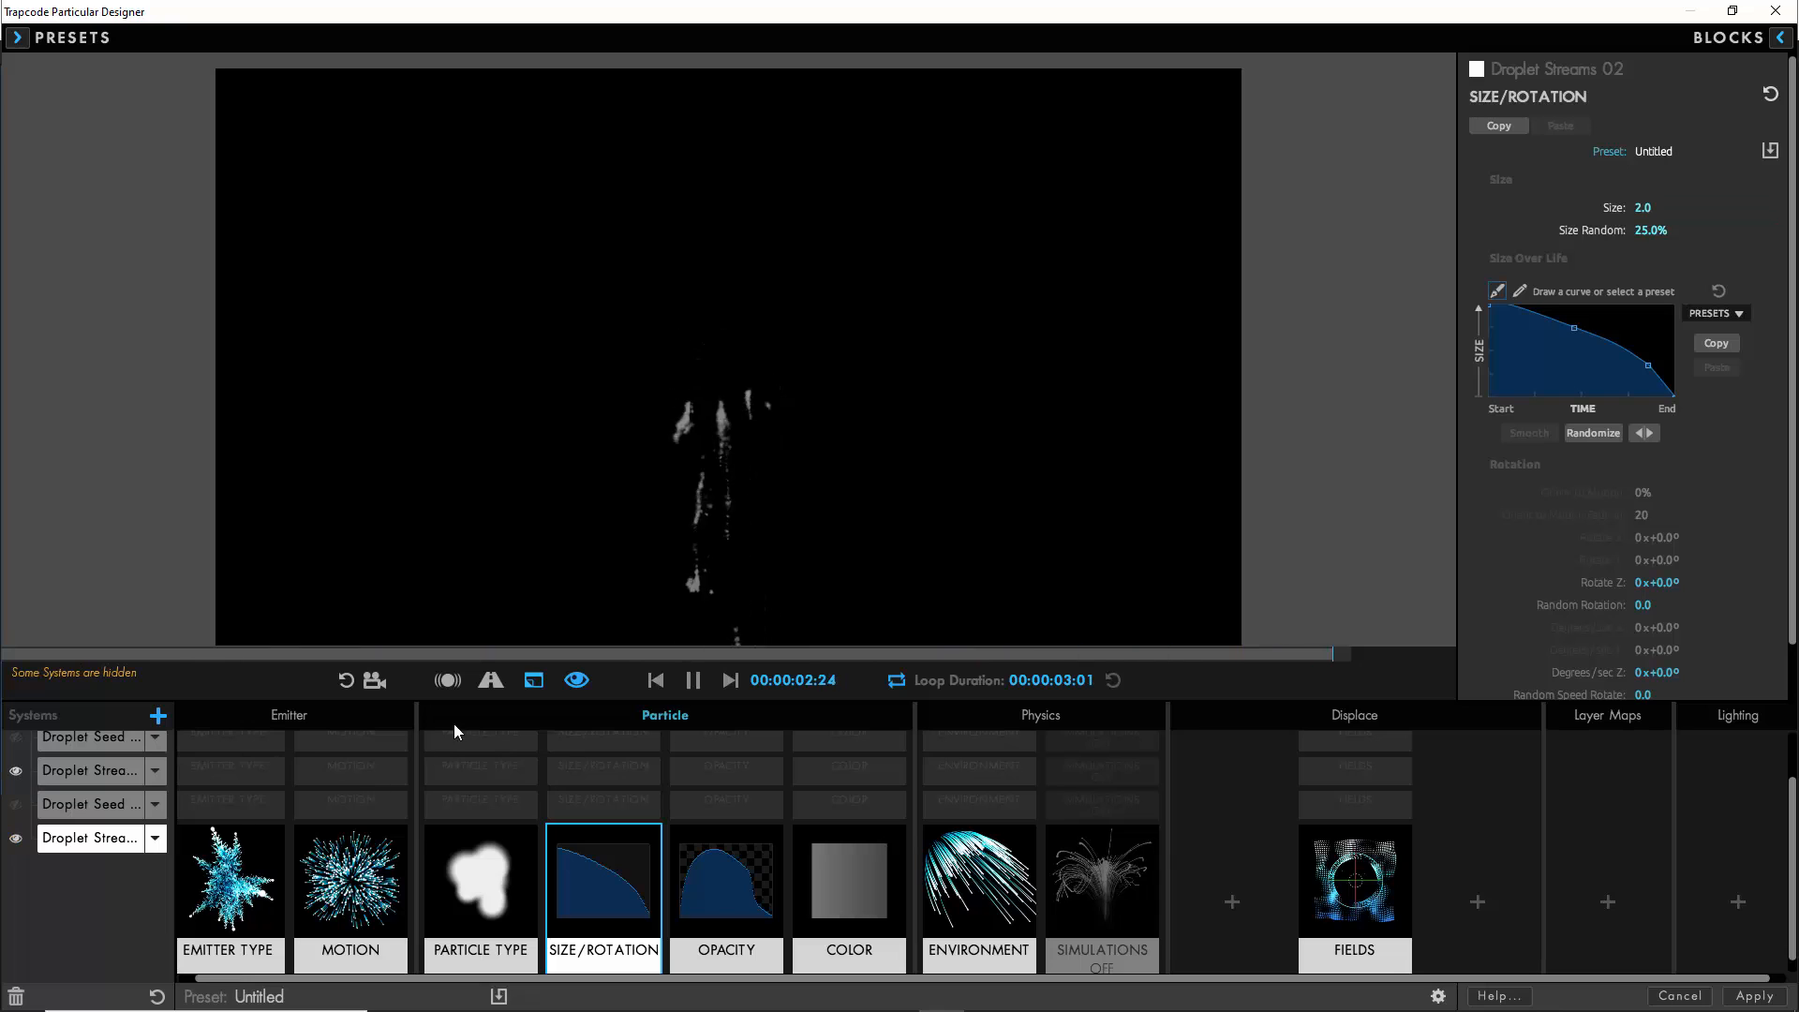
{"action": "left_click", "coordinate": [694, 681]}
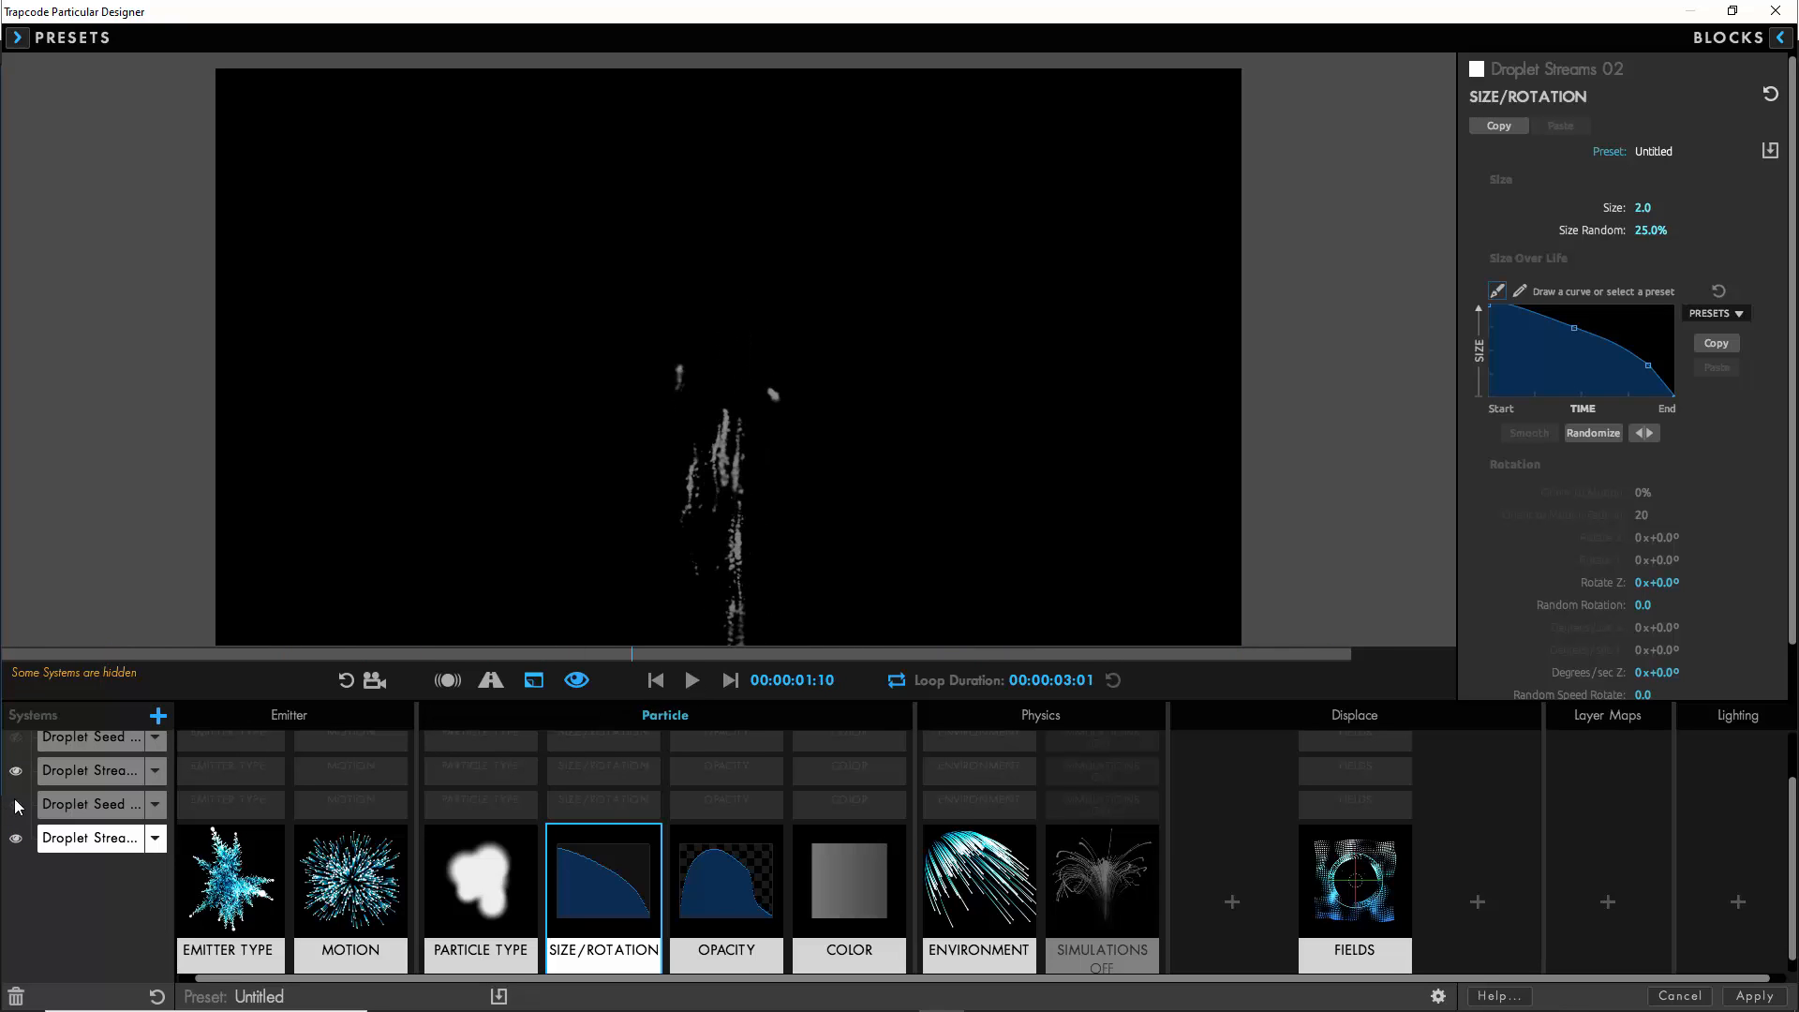
{"action": "left_click", "coordinate": [16, 771]}
{"action": "left_click", "coordinate": [17, 843], "text": "alt"}
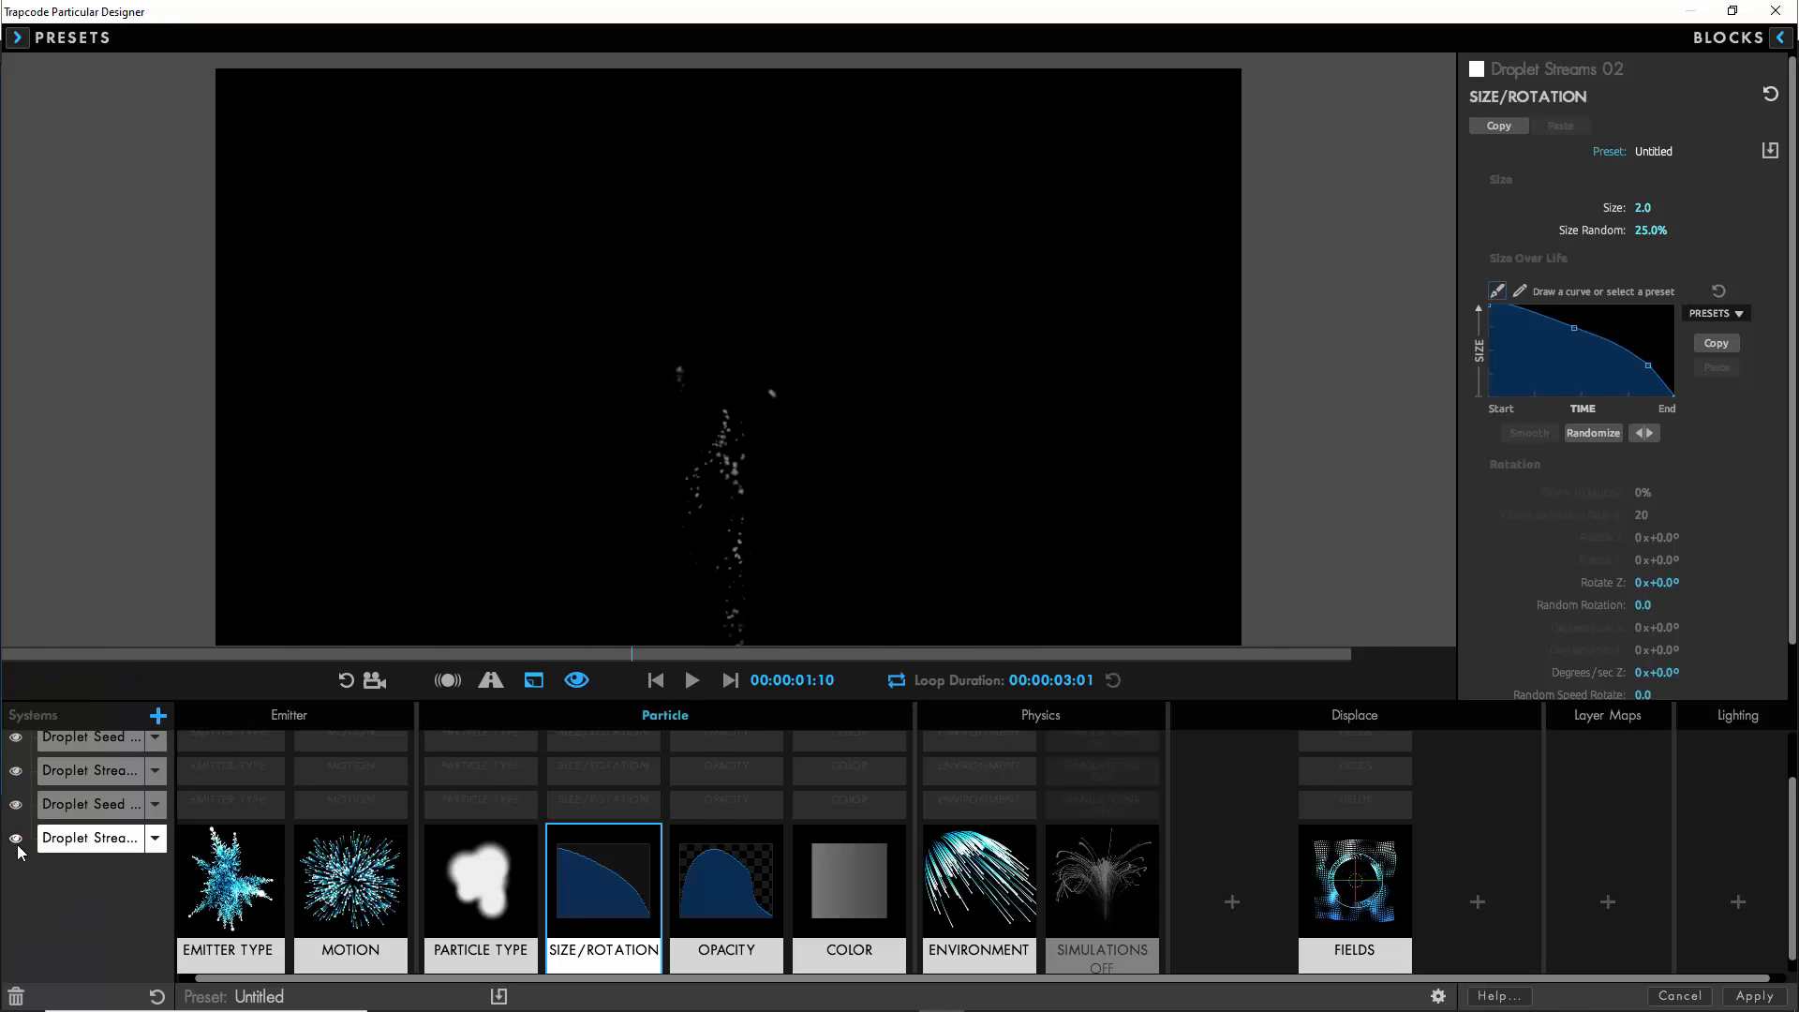
{"action": "left_click", "coordinate": [694, 682]}
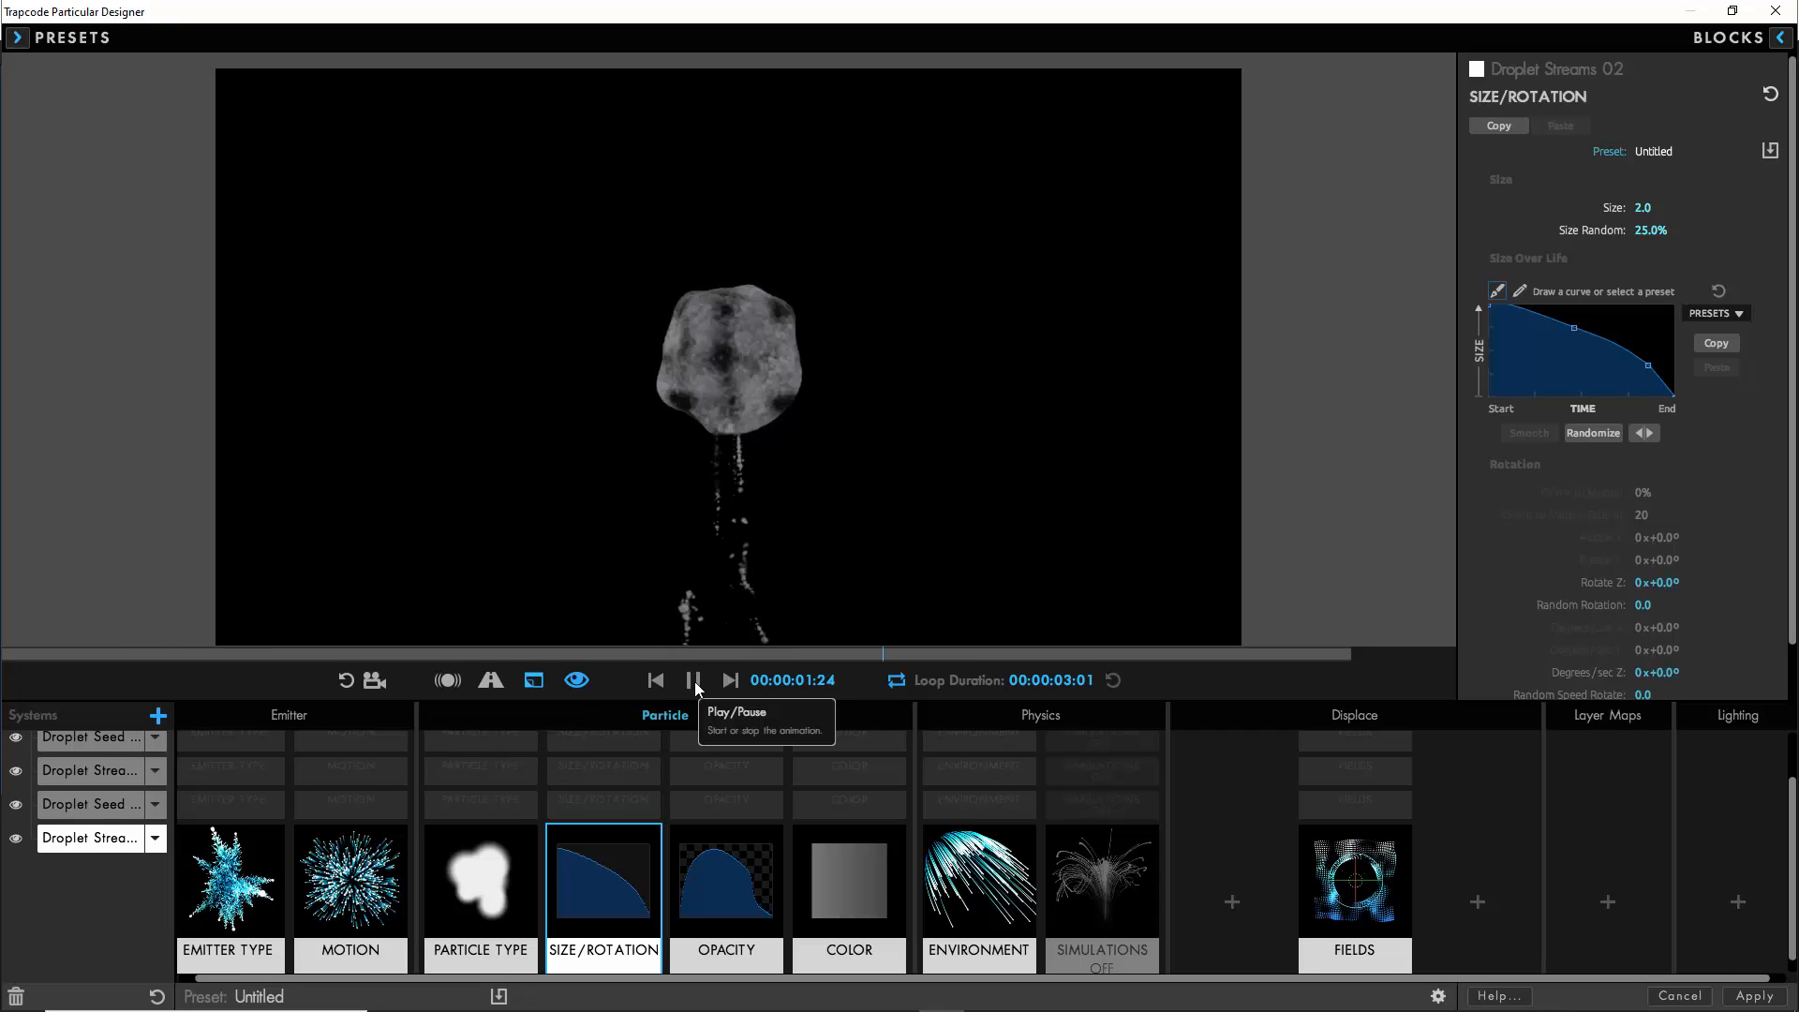
{"action": "left_click", "coordinate": [695, 682]}
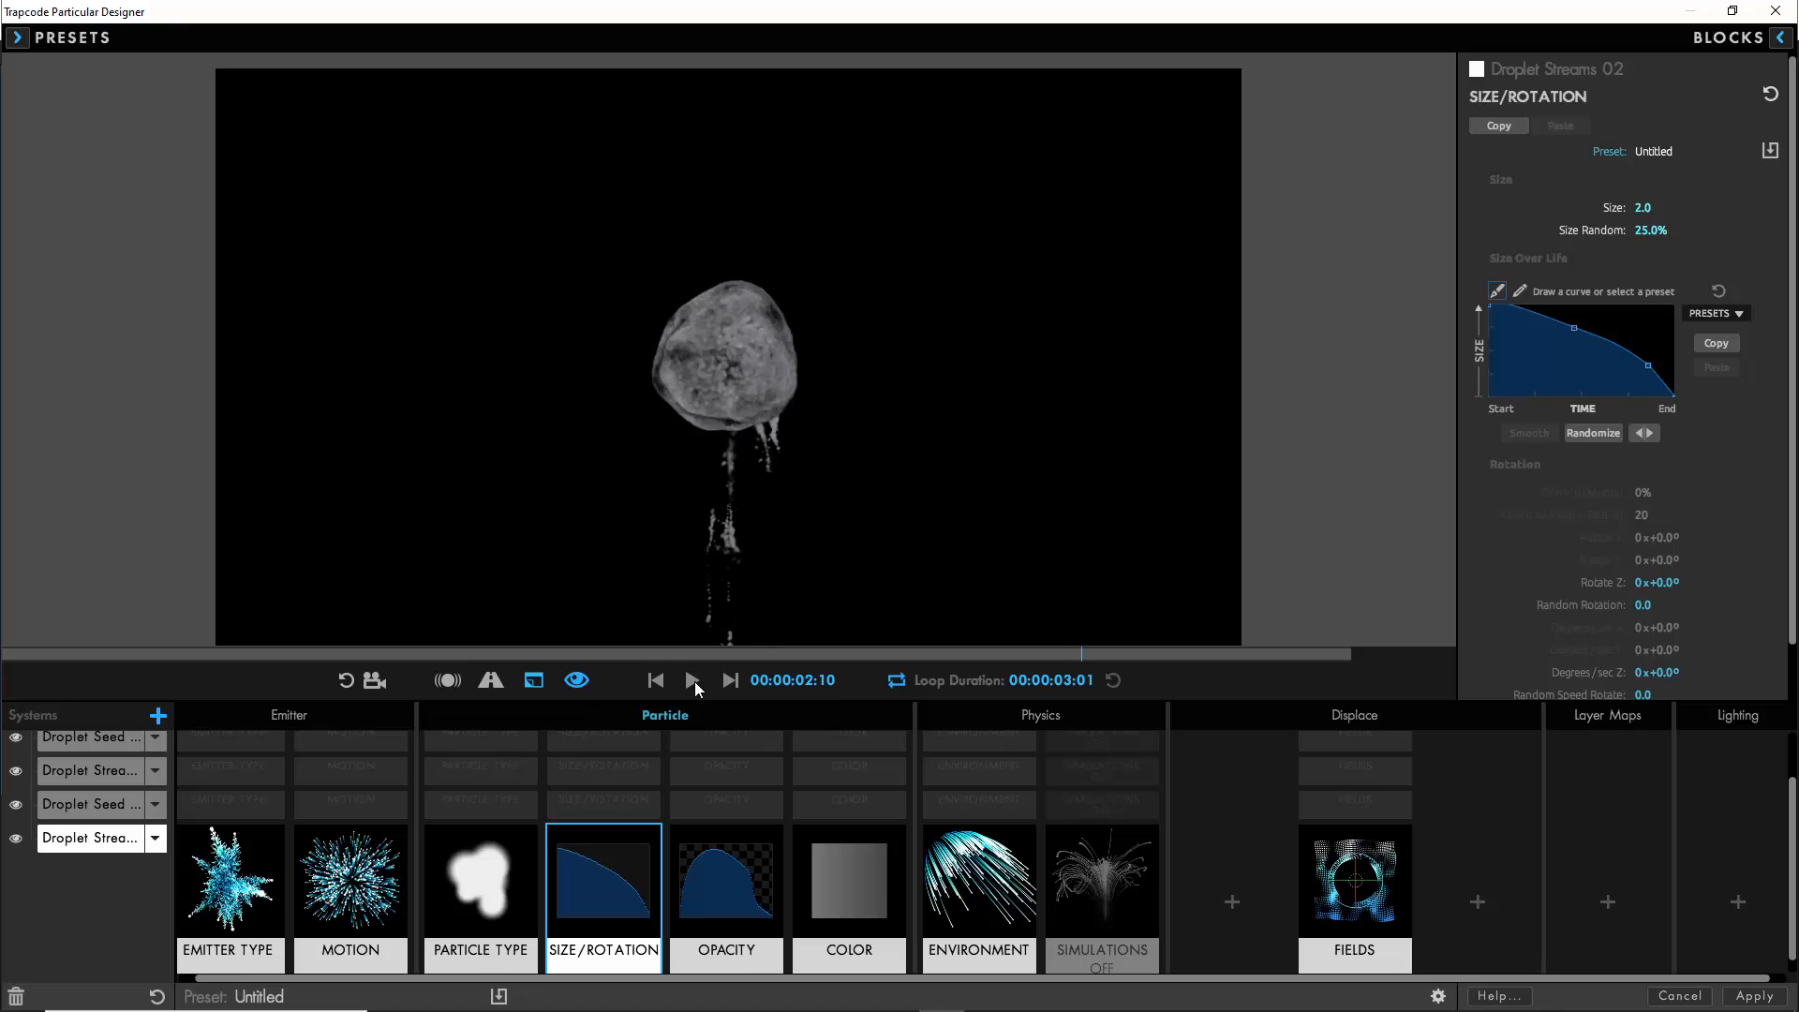
- Set the emitter behavior of both Droplet Seed 02 and Droplet Seed 01 to From Emitter Speed
{"action": "left_click", "coordinate": [119, 809]}
{"action": "left_click", "coordinate": [229, 848]}
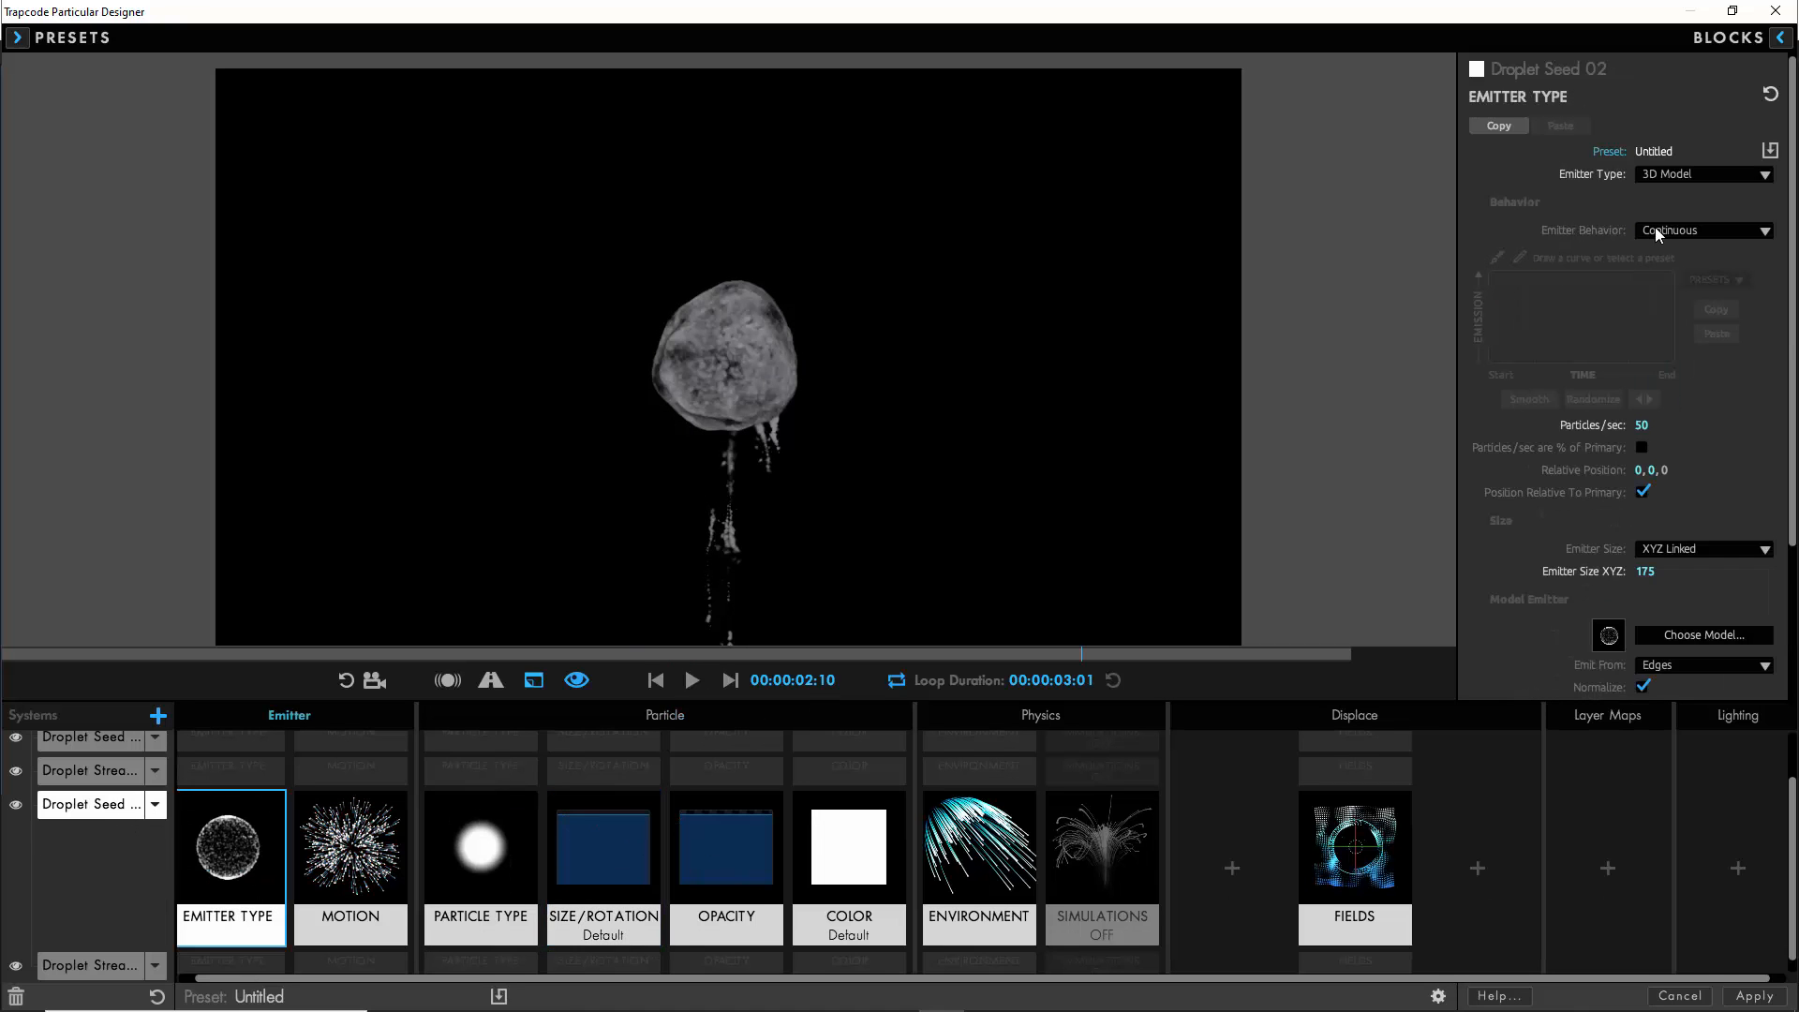
{"action": "left_click", "coordinate": [1655, 228]}
{"action": "left_click", "coordinate": [1683, 294]}
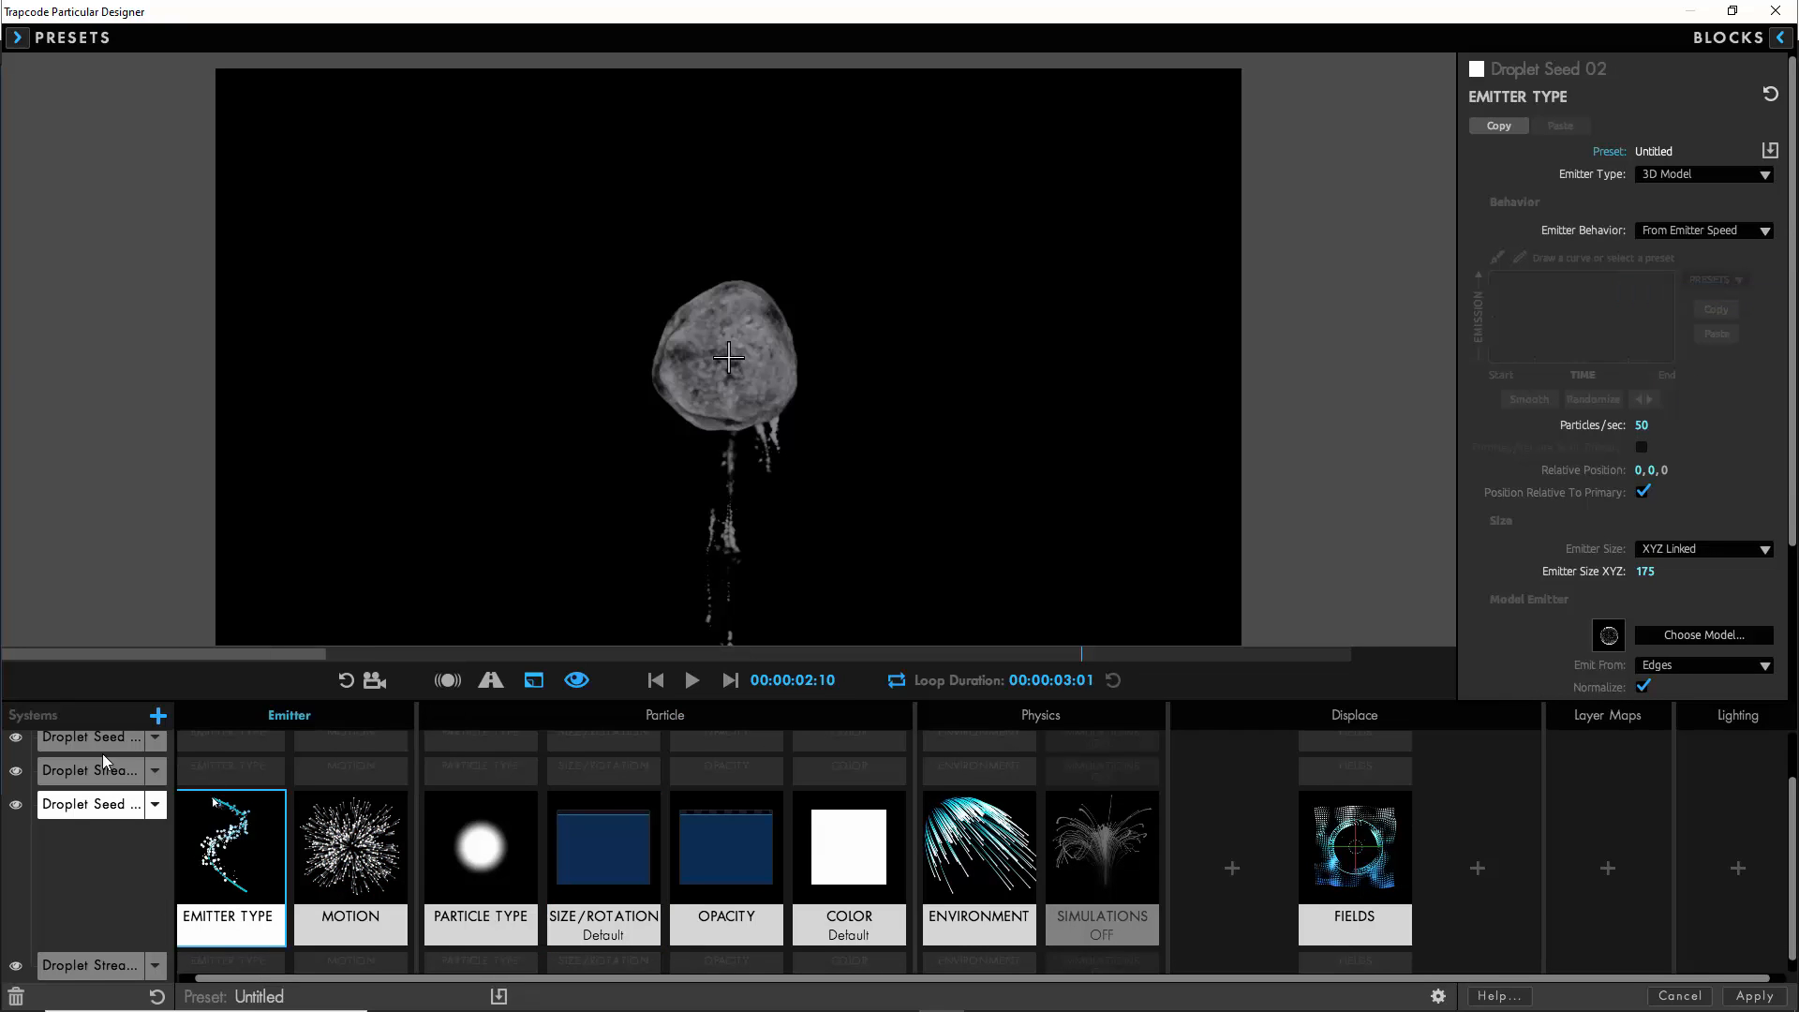
{"action": "left_click", "coordinate": [102, 747]}
{"action": "left_click", "coordinate": [1673, 227]}
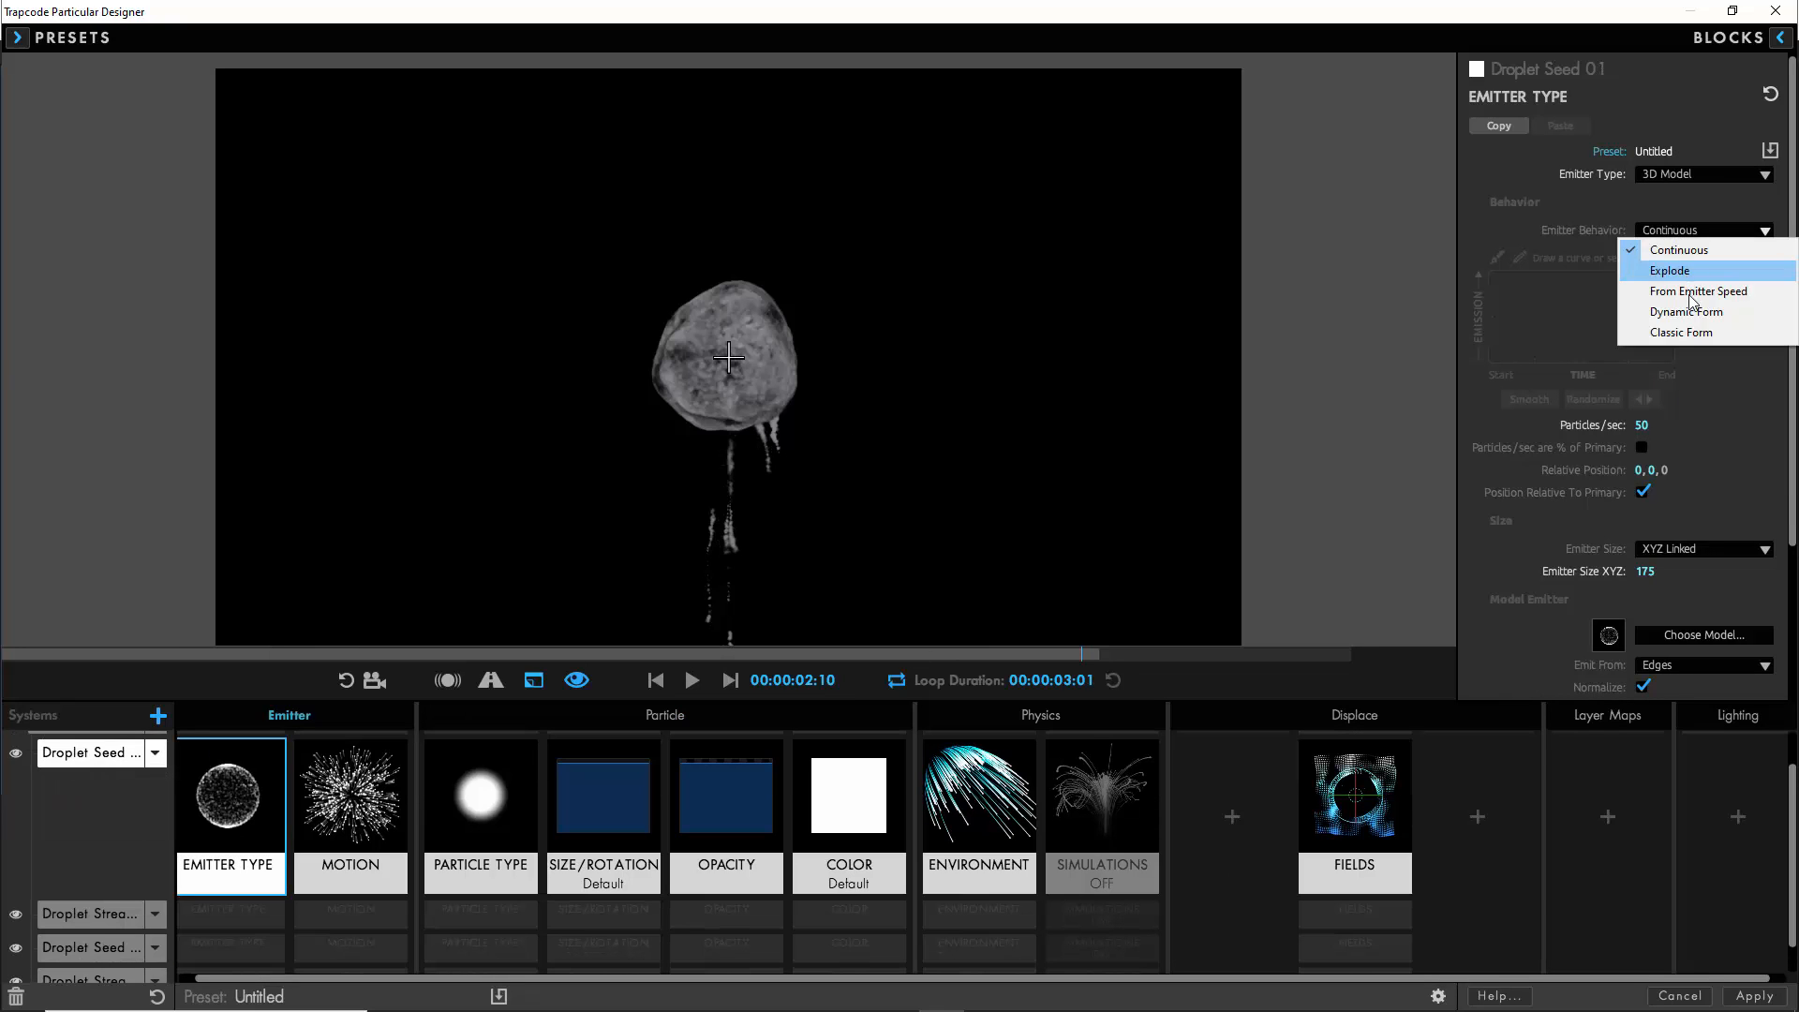
{"action": "left_click", "coordinate": [1660, 300]}
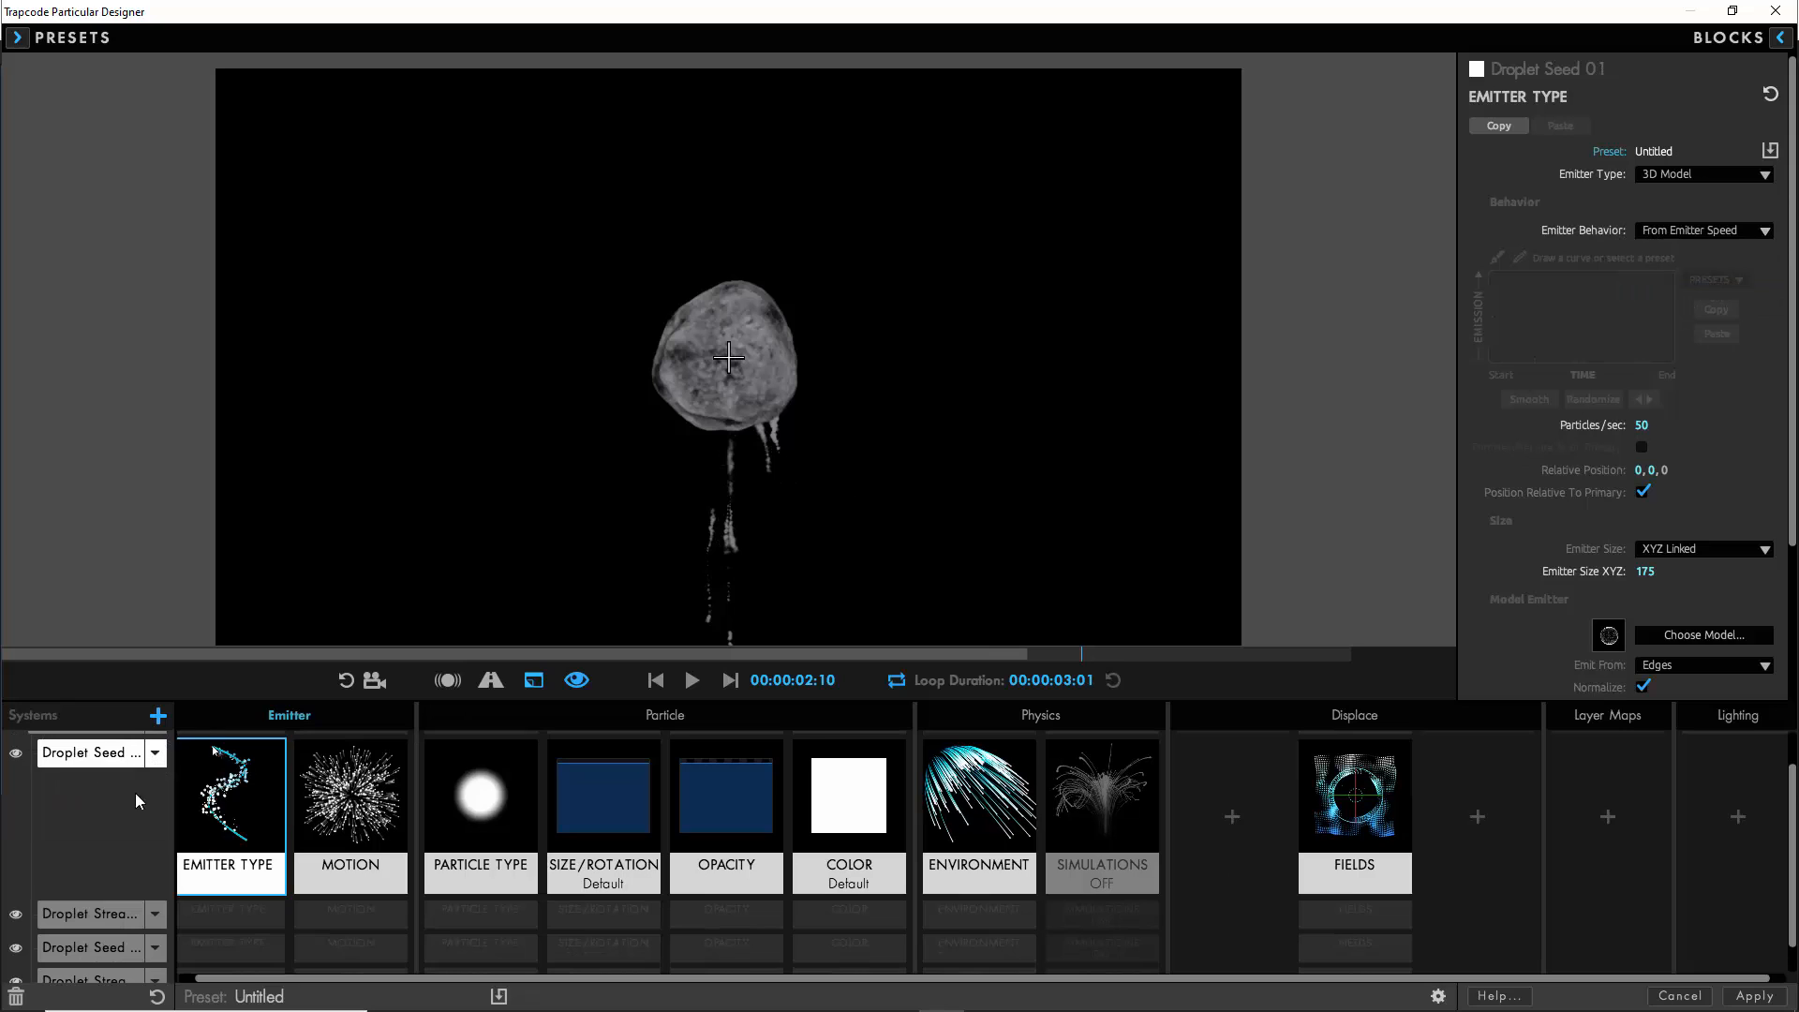
- Add a new default particle system after Droplet Streams 02 and name it Water Splashes
{"action": "scroll", "coordinate": [122, 871], "scroll_direction": "down", "scroll_amount": 1}
{"action": "left_click", "coordinate": [112, 967]}
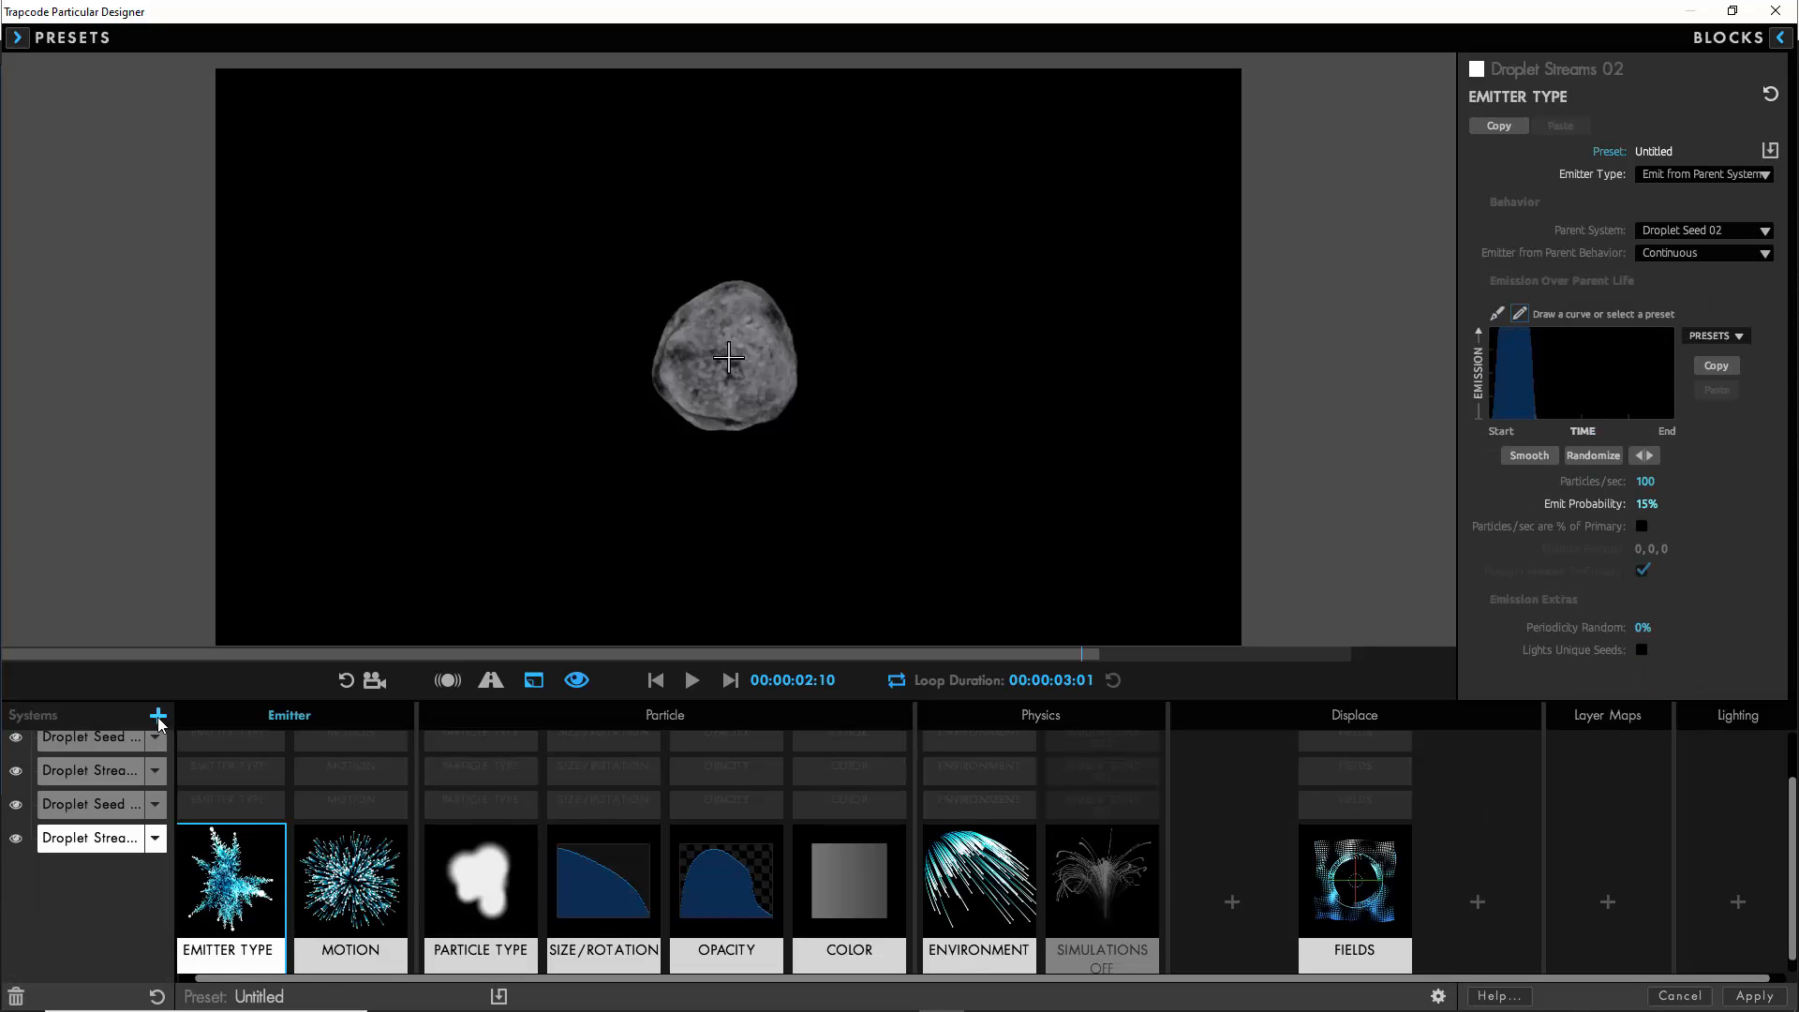
{"action": "left_click", "coordinate": [158, 717]}
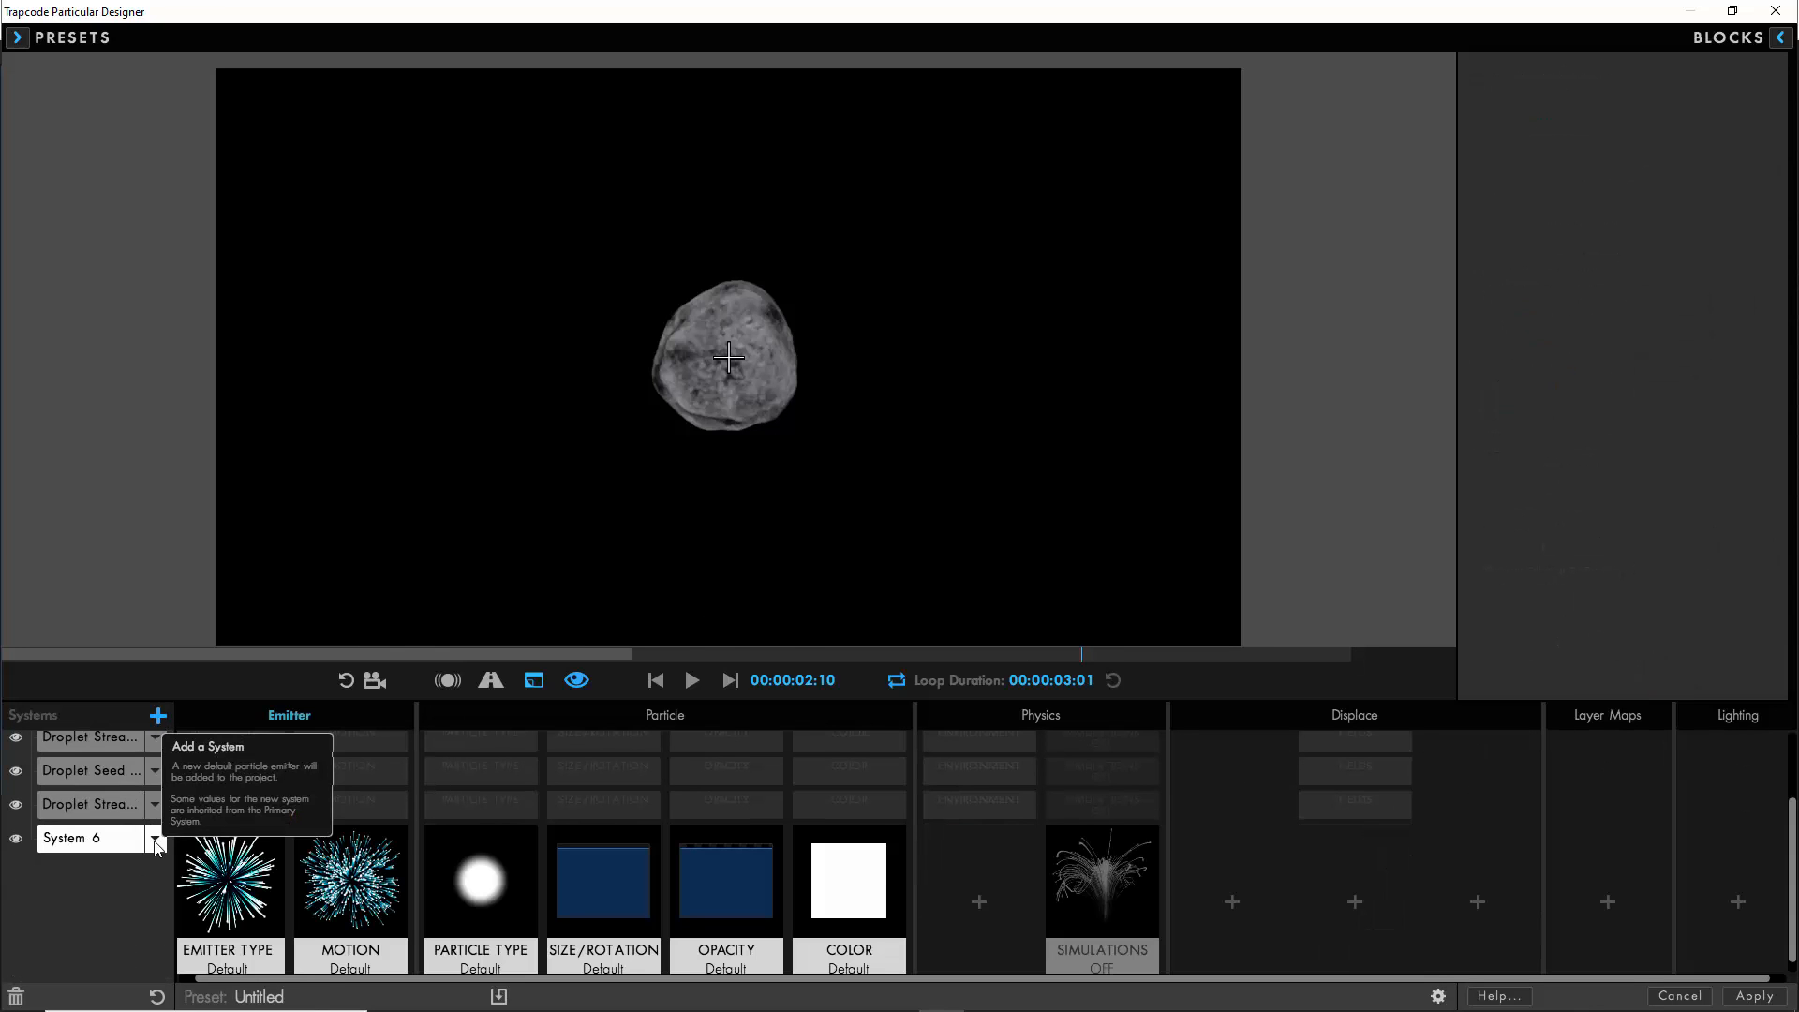
{"action": "left_click", "coordinate": [156, 843]}
{"action": "left_click", "coordinate": [201, 904]}
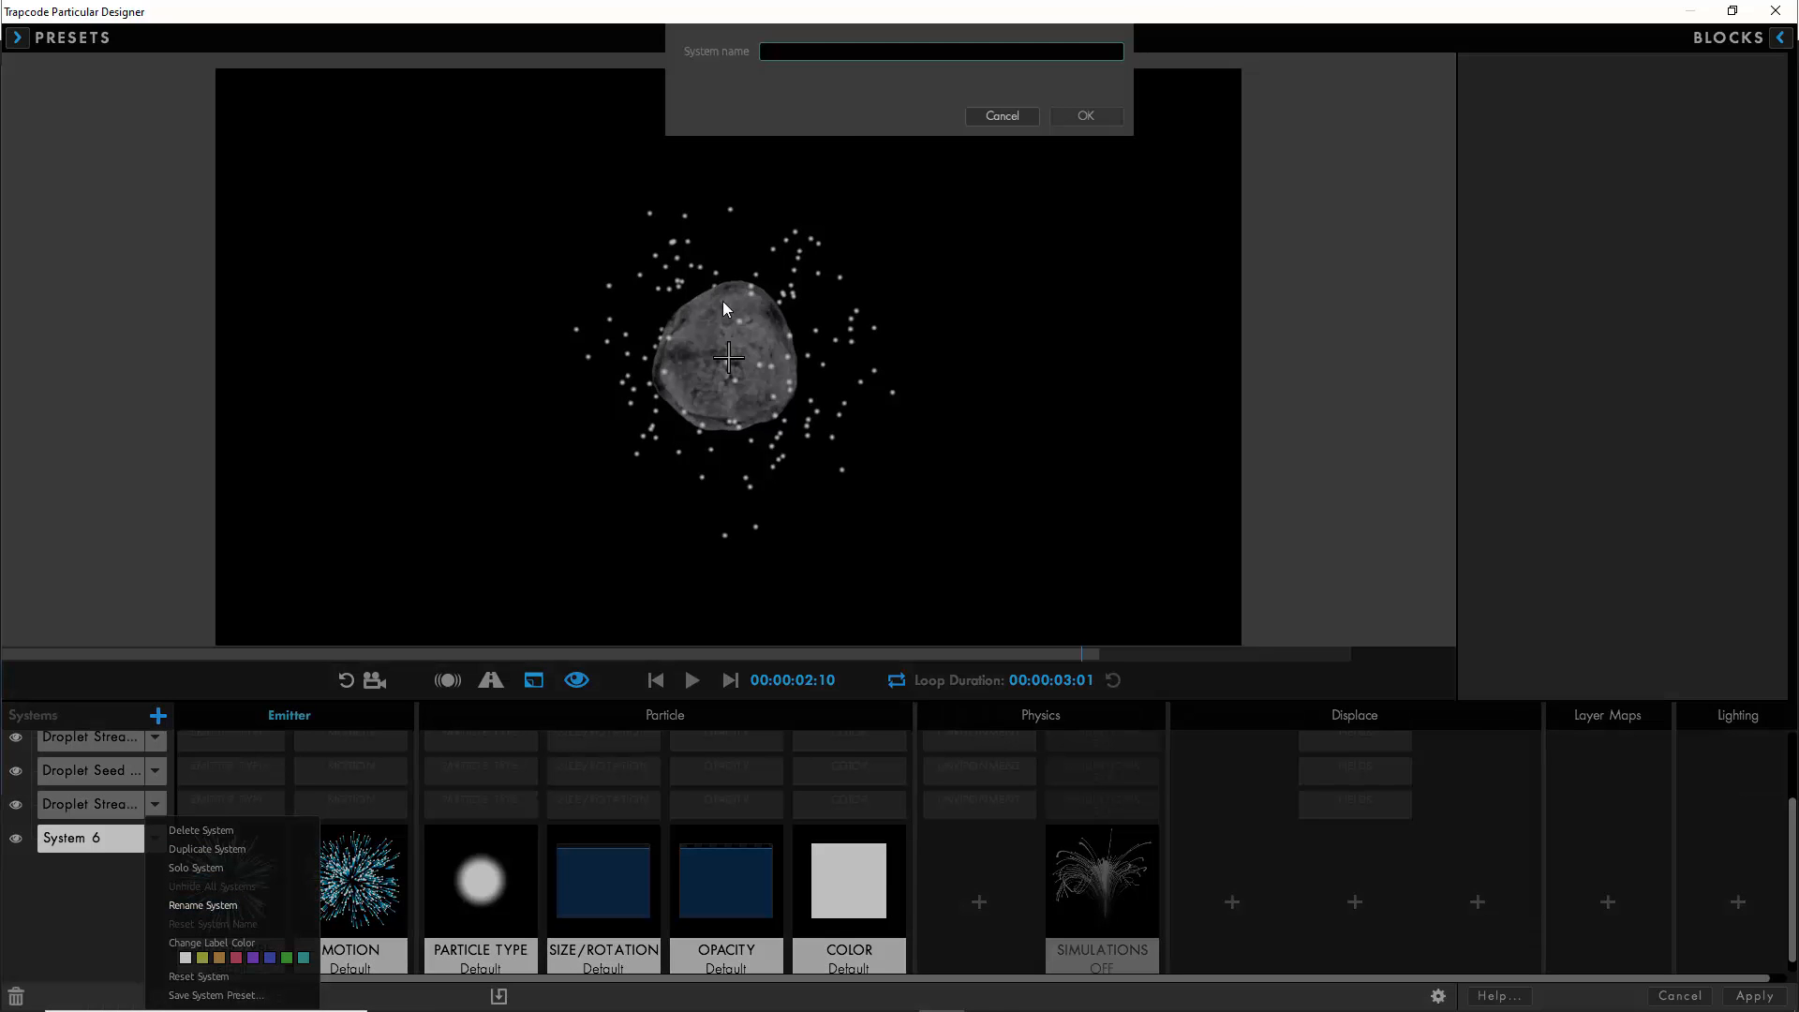
{"action": "type", "text": "Water Splashes"}
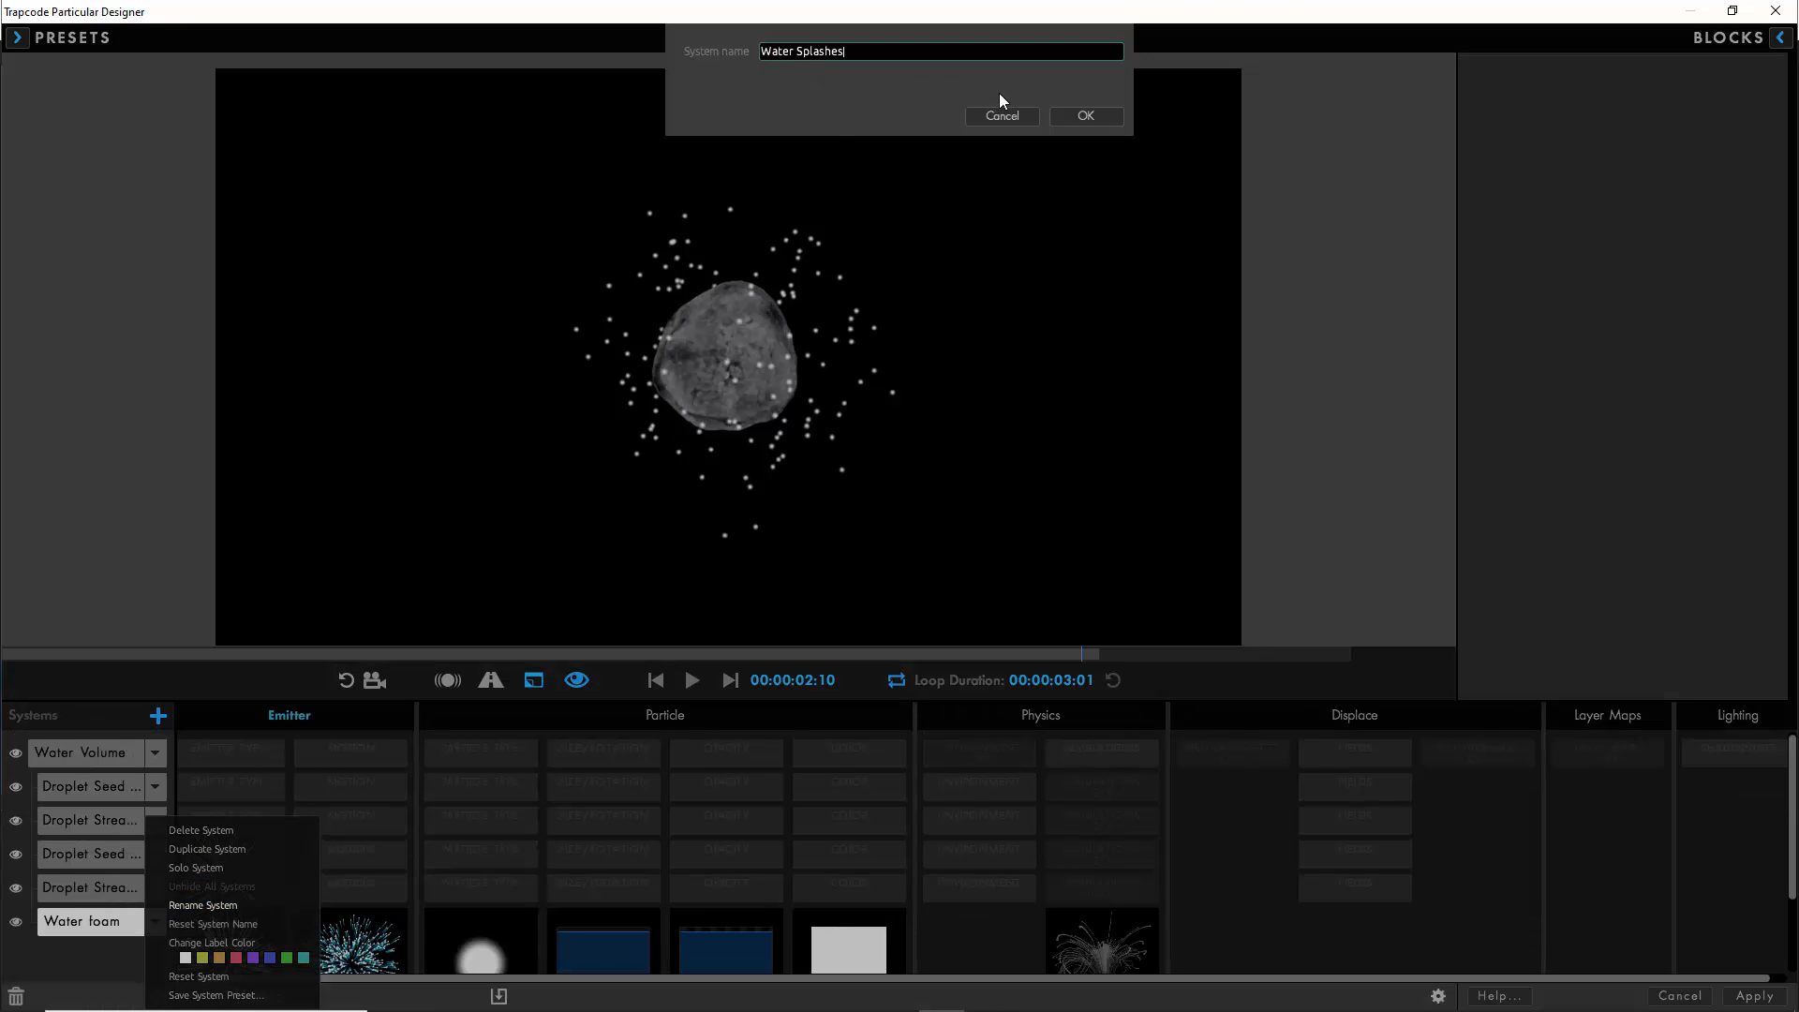
{"action": "left_click", "coordinate": [1071, 116]}
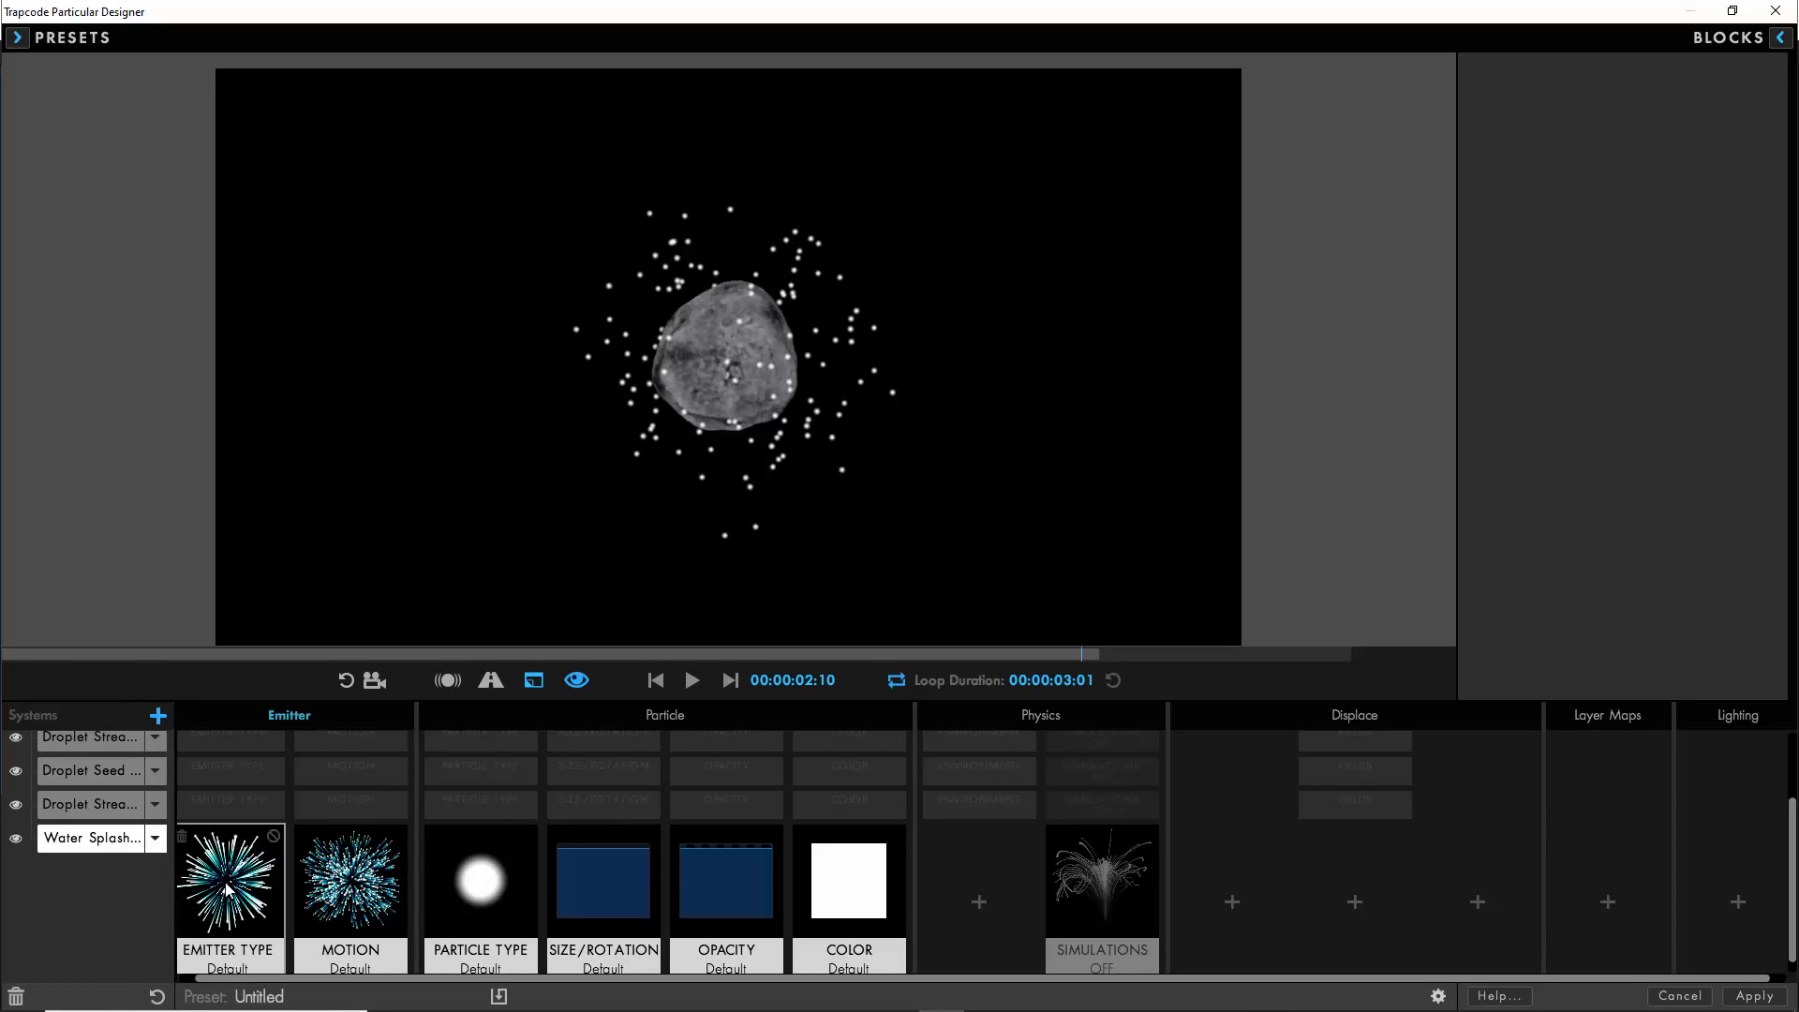
- Solo Water Splashes and set its emitter type to Sphere with an Emitter Size XYZ of 50
{"action": "left_click", "coordinate": [225, 888]}
{"action": "double_click", "coordinate": [16, 838]}
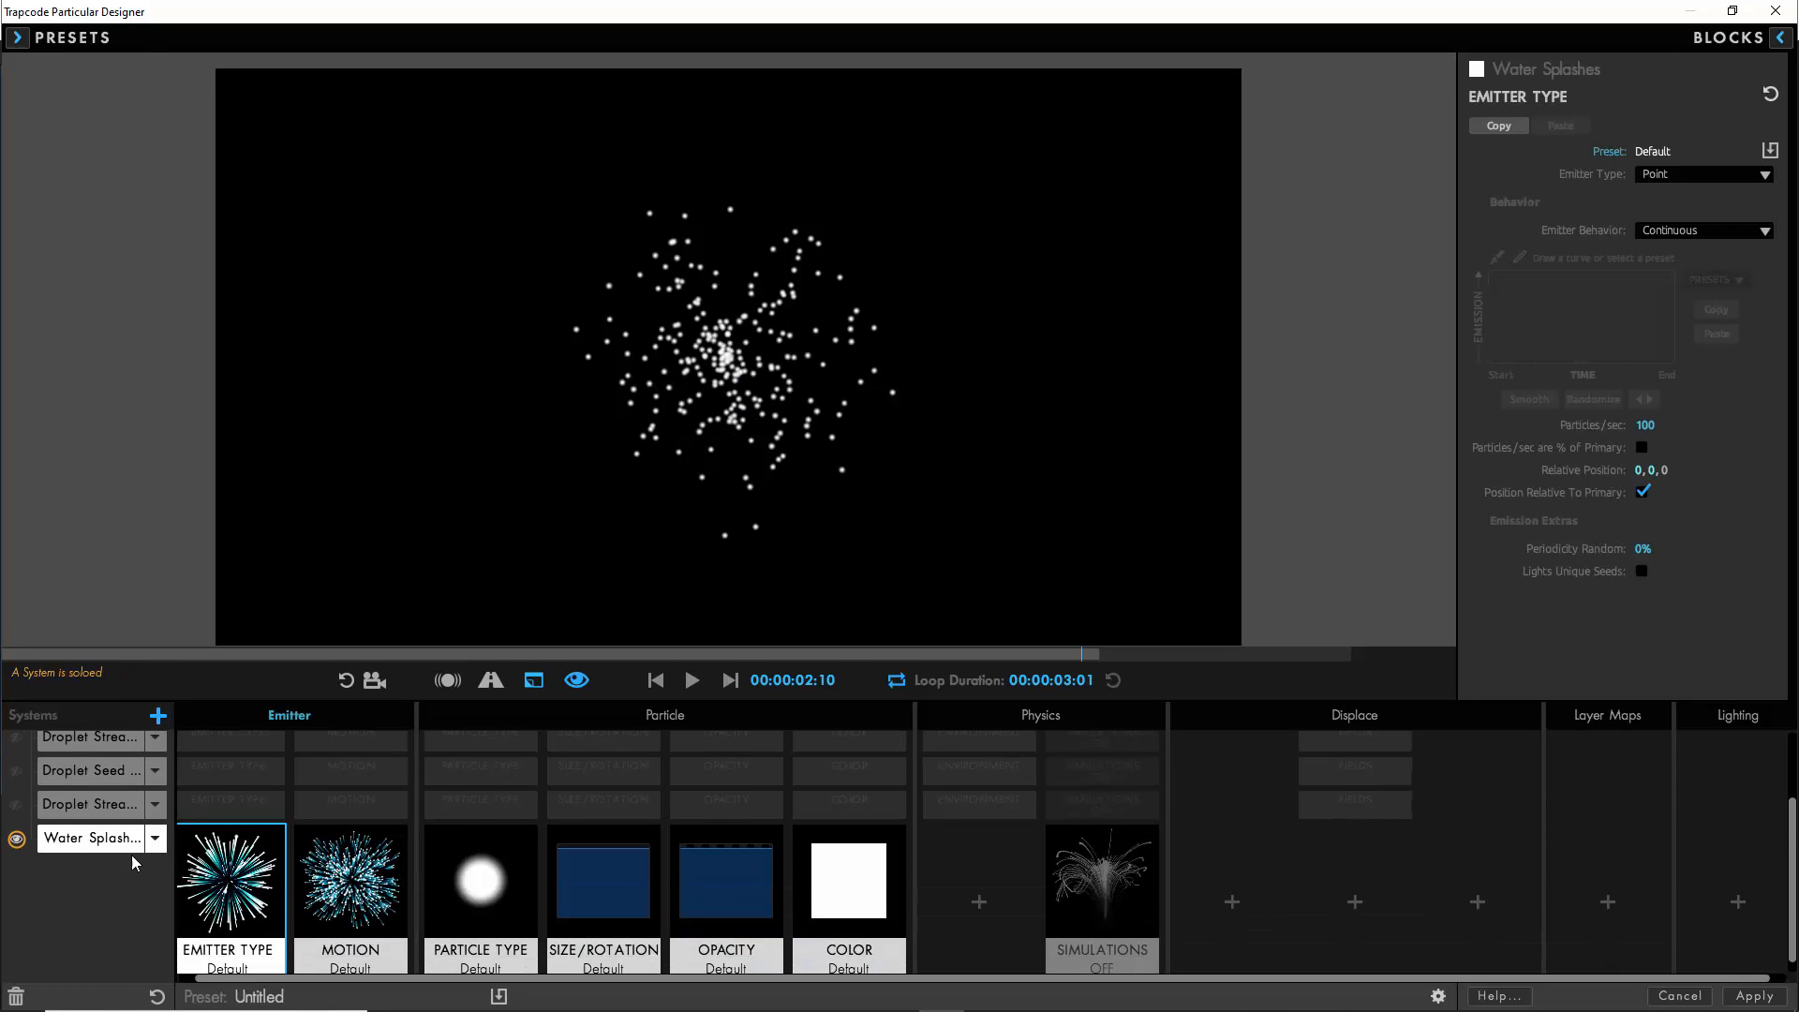
{"action": "left_click", "coordinate": [1664, 181]}
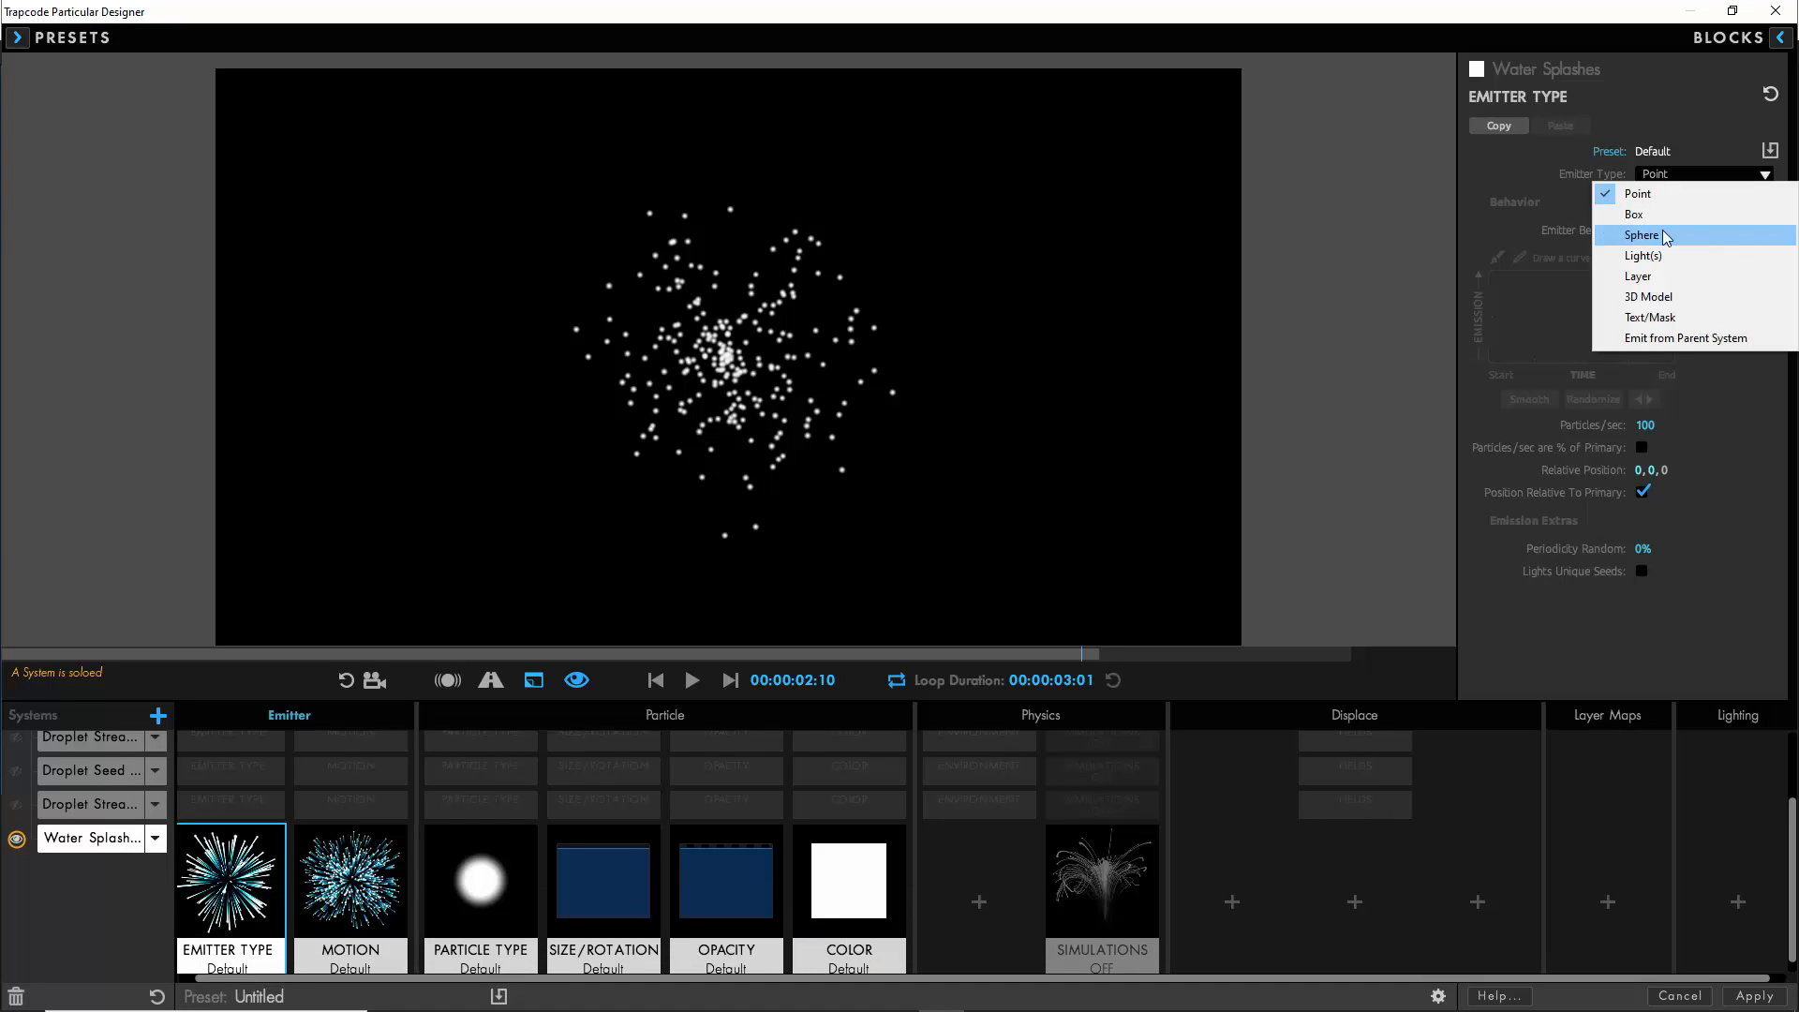
{"action": "left_click", "coordinate": [1659, 233]}
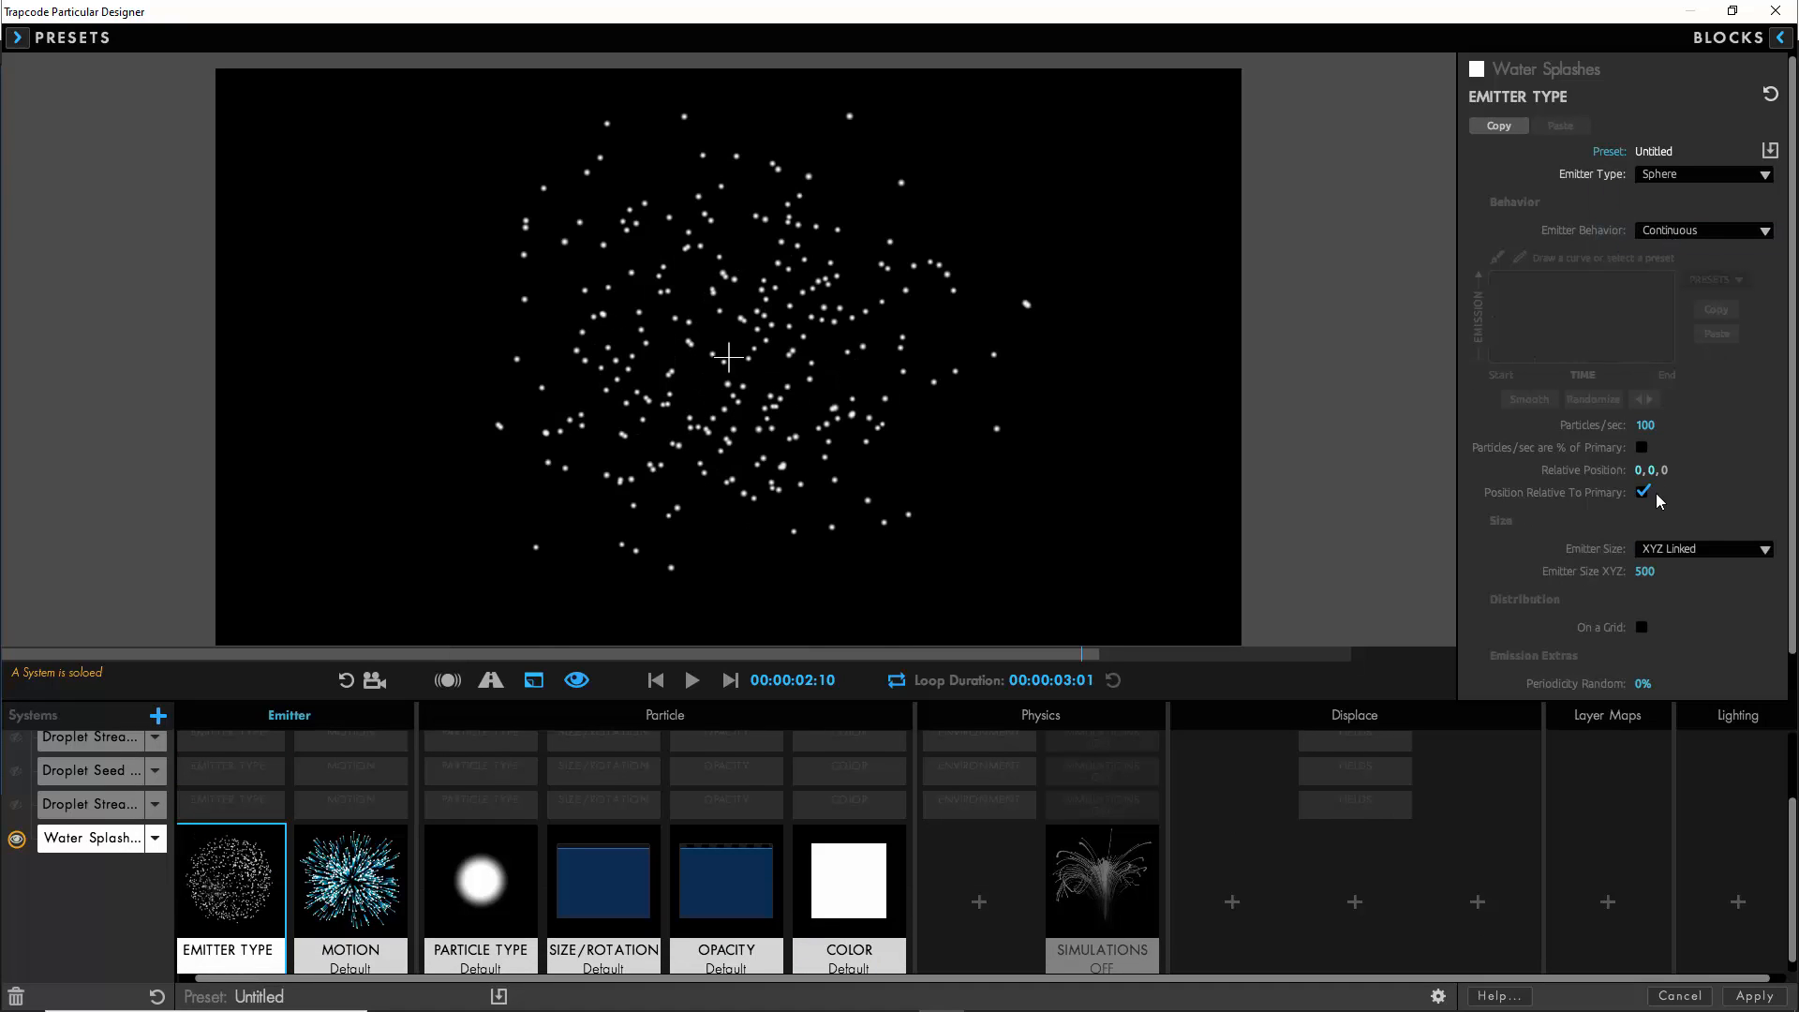
{"action": "left_click", "coordinate": [1503, 547]}
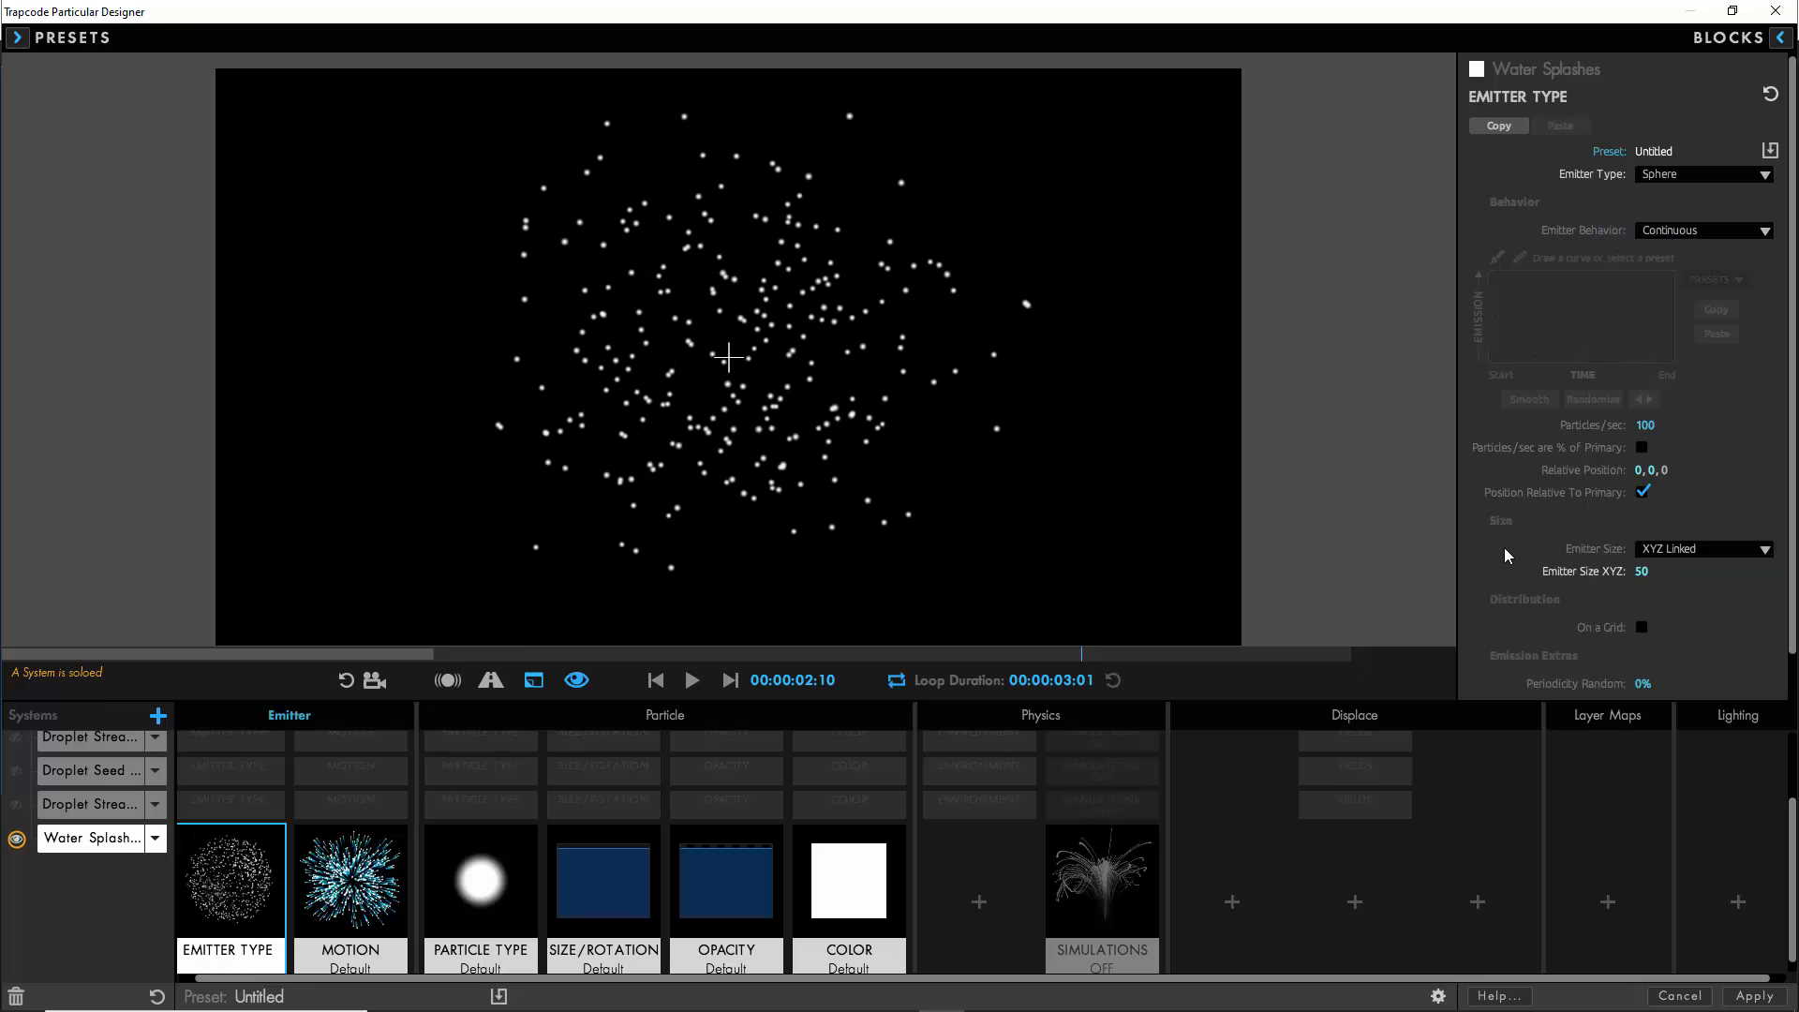
- Add a Displacement fields block to Water Splashes and set its TF Displace XYZ to 0
{"action": "left_click", "coordinate": [1353, 903]}
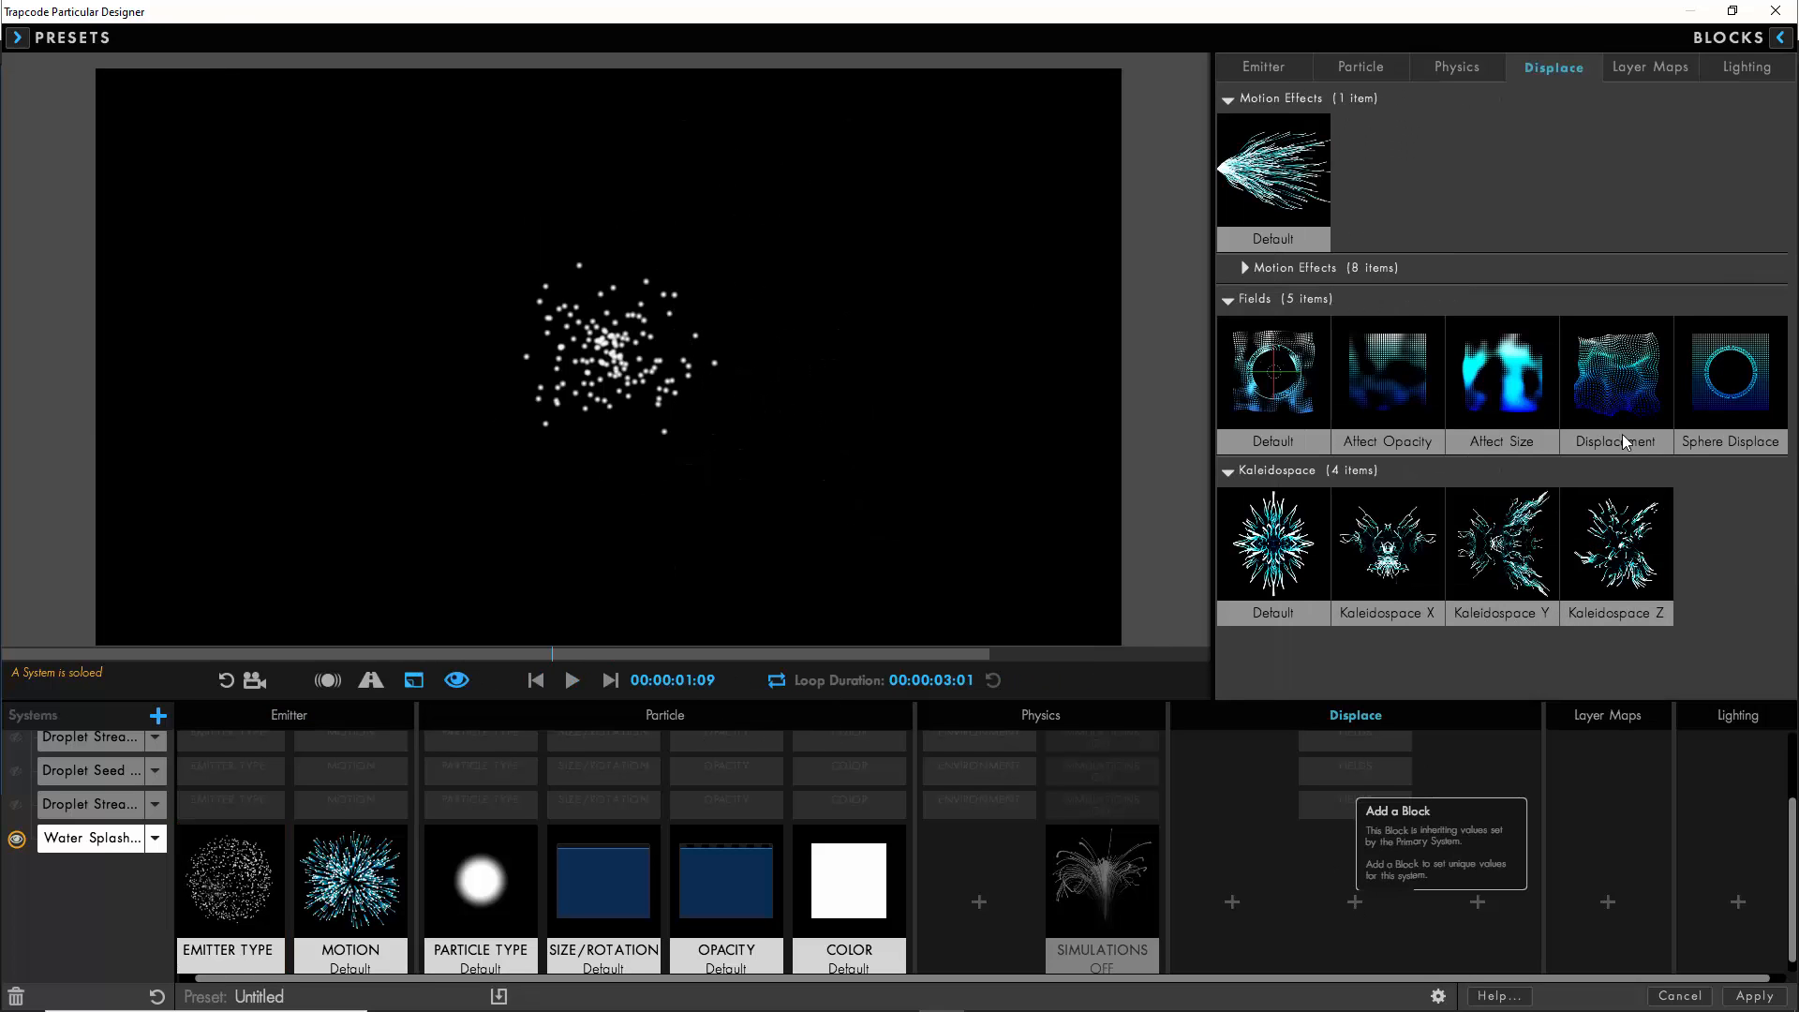
{"action": "left_click", "coordinate": [1618, 392]}
{"action": "left_click", "coordinate": [1656, 274]}
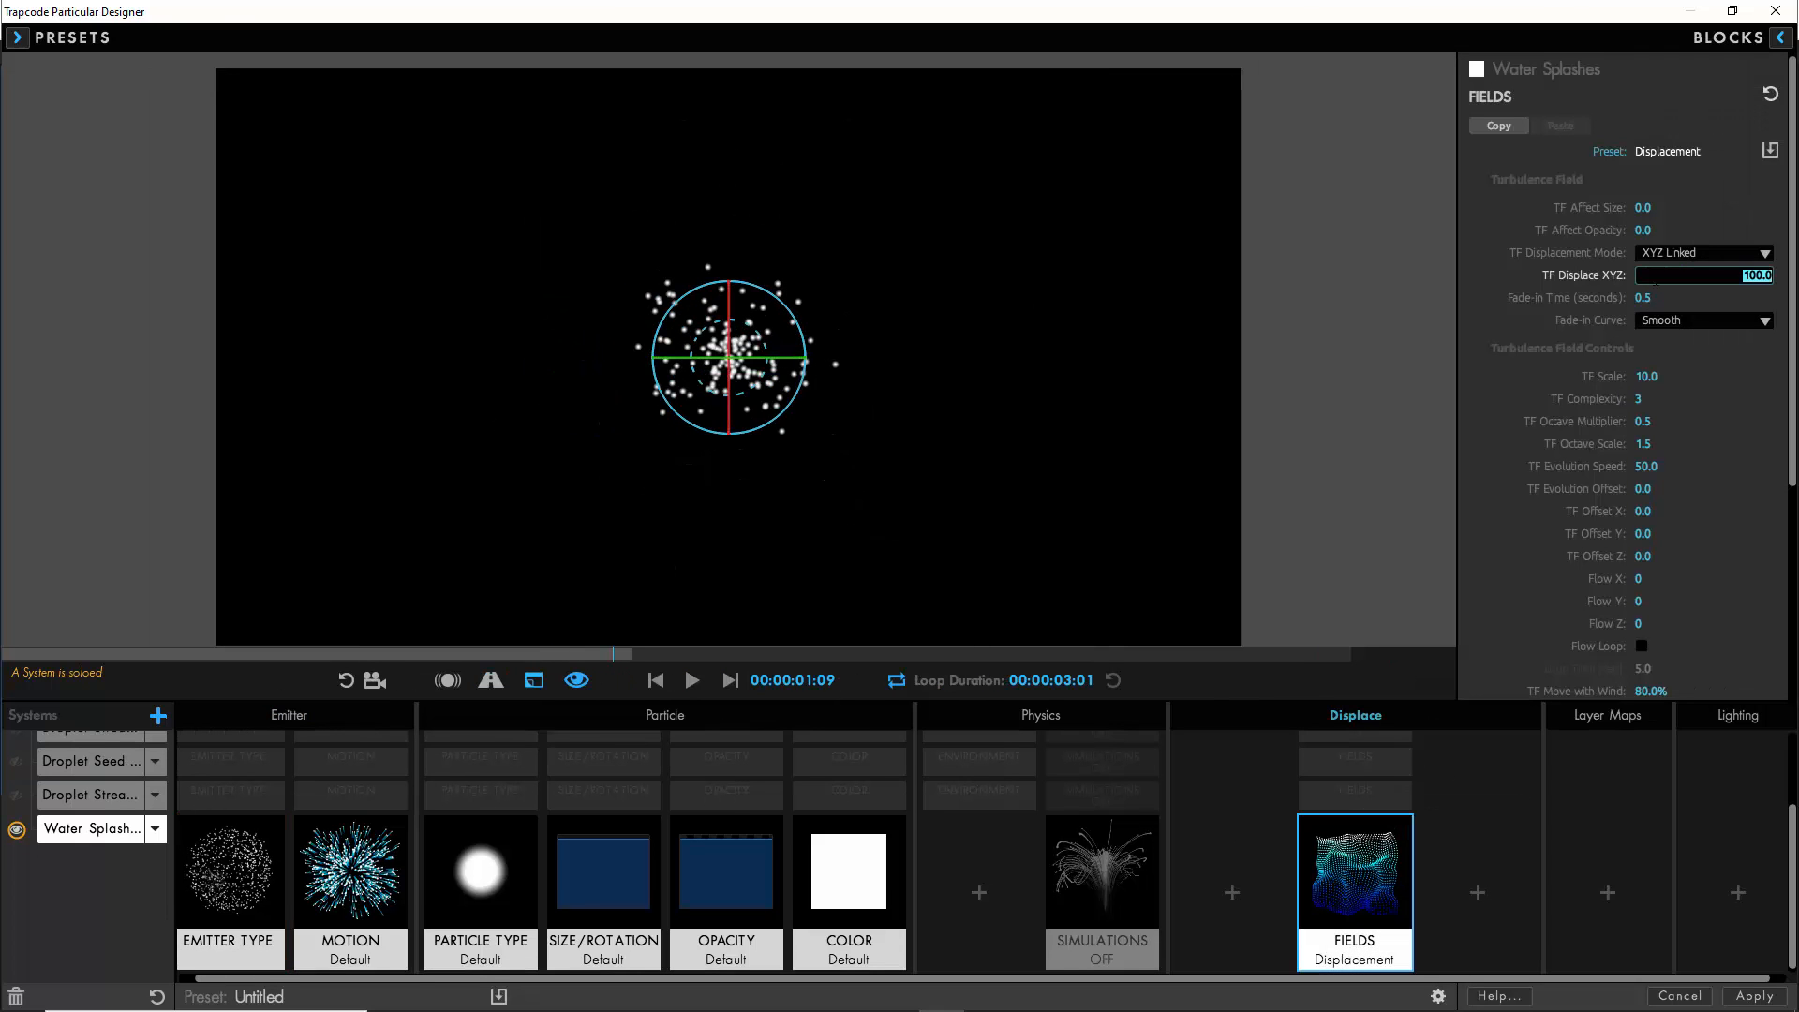
{"action": "type", "text": "0"}
{"action": "key", "text": "Return"}
- Play the Water Splashes preview from the first frame to check the particle motion
{"action": "left_click", "coordinate": [655, 679]}
{"action": "left_click", "coordinate": [693, 679]}
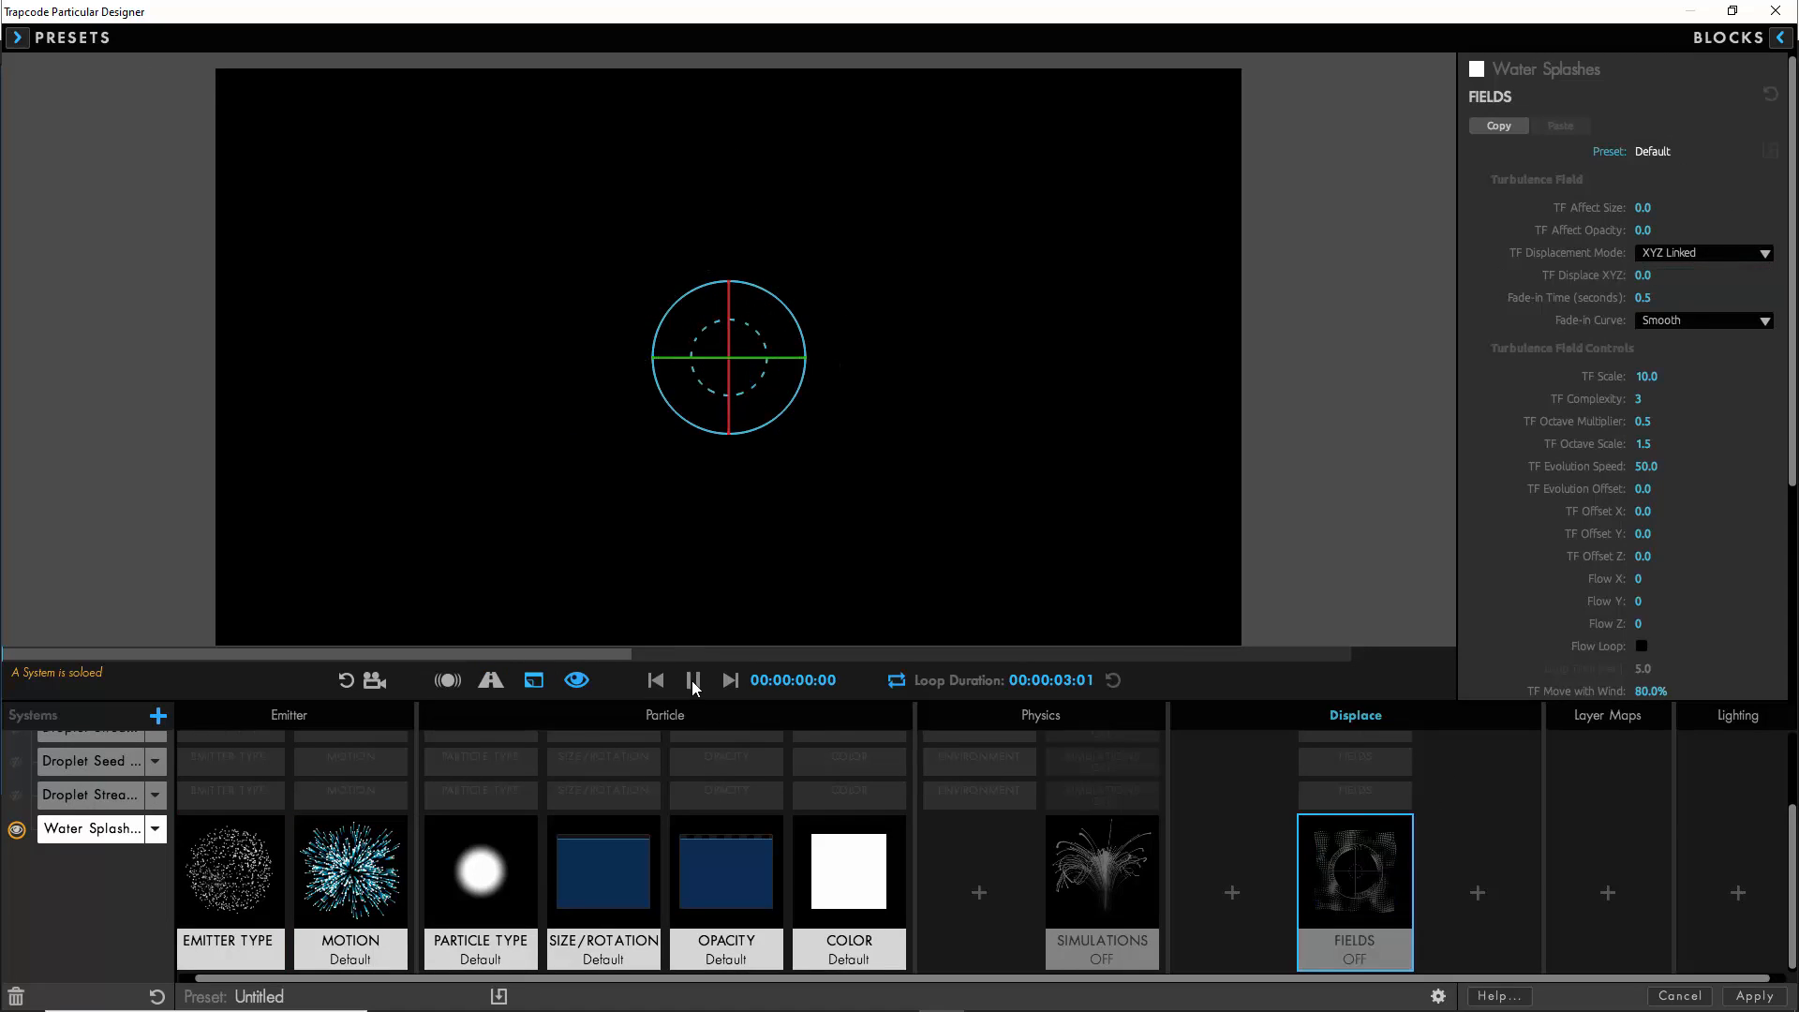
{"action": "left_click", "coordinate": [693, 681]}
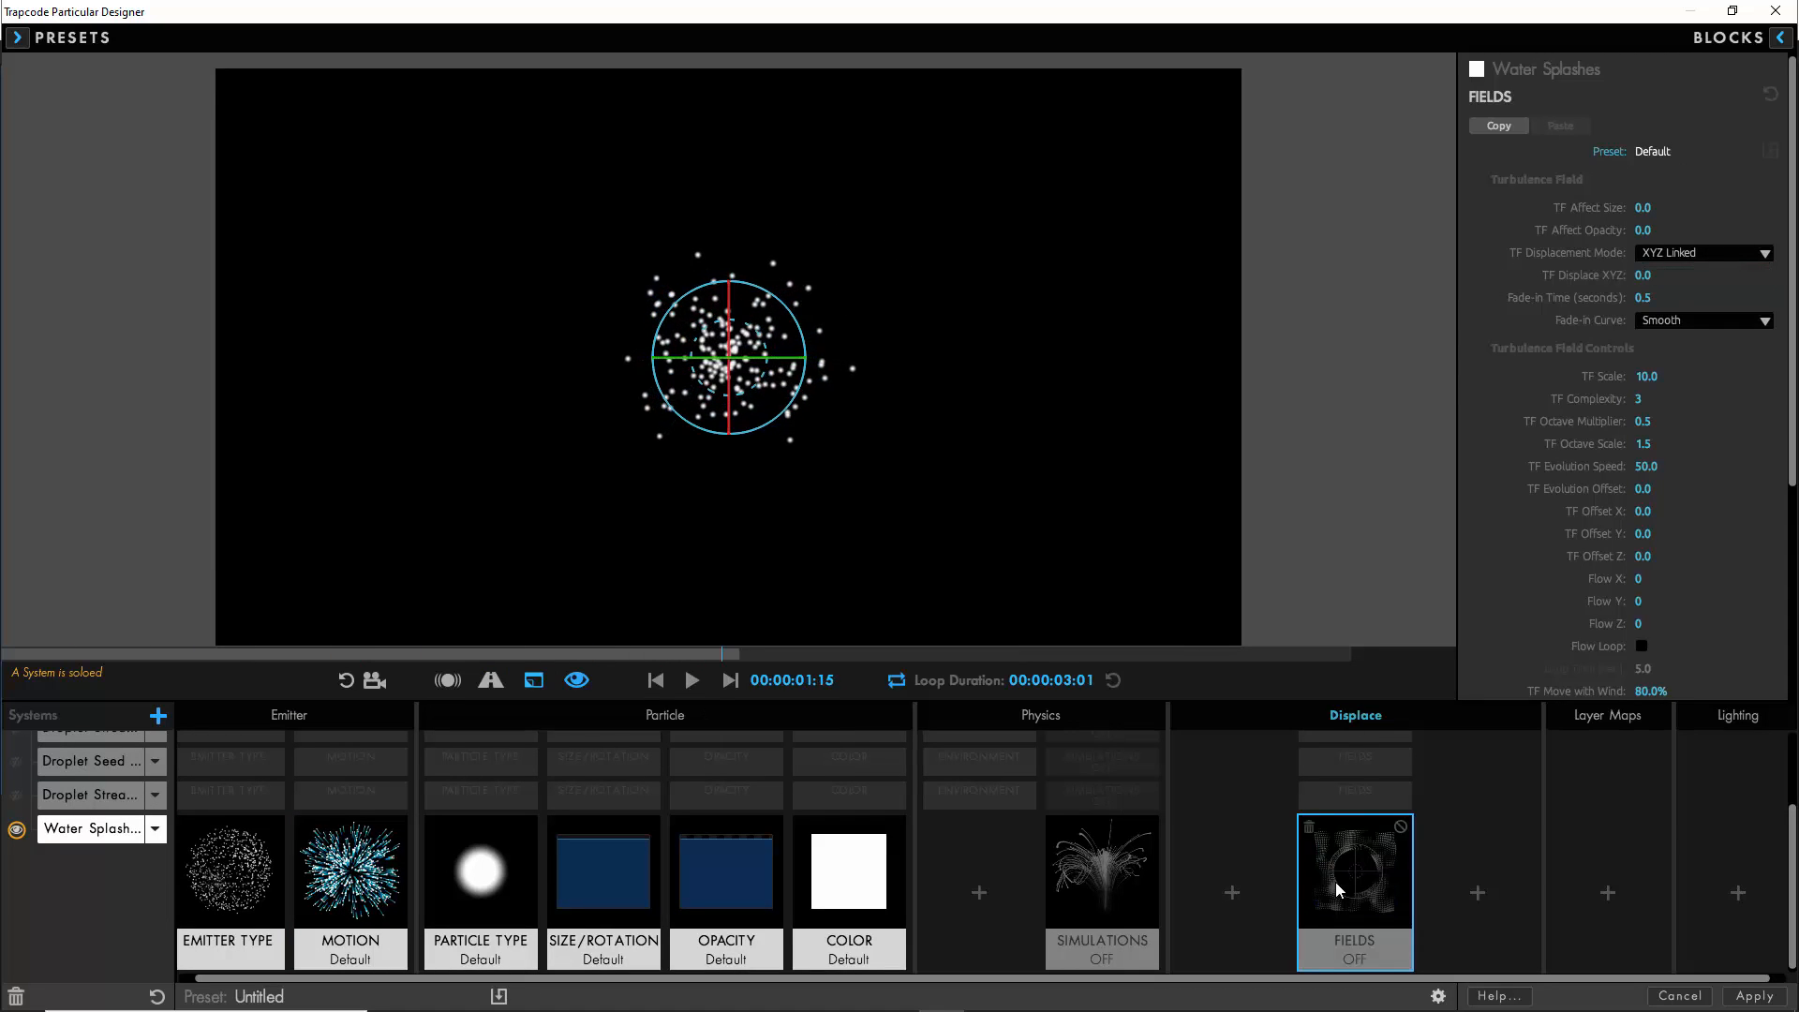
- Set the Water Splashes emitter to 15 Particles/sec
{"action": "left_click", "coordinate": [239, 897]}
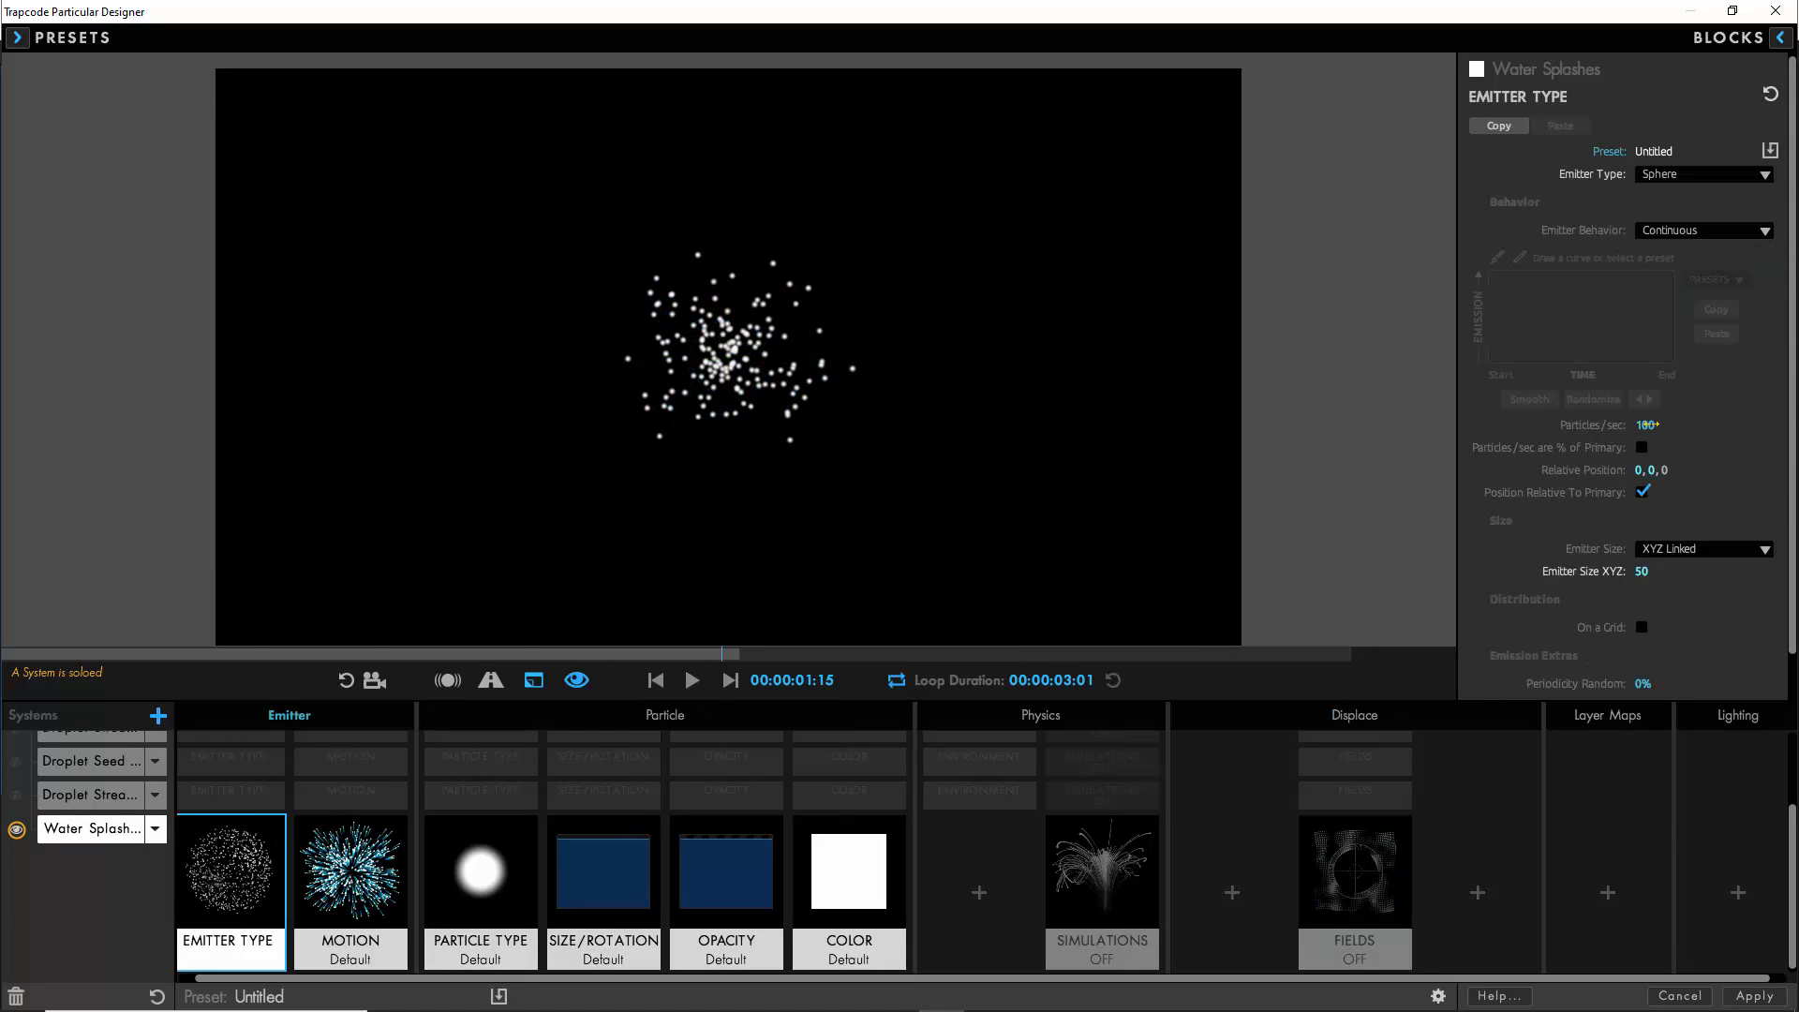
{"action": "type", "text": "15"}
{"action": "key", "text": "Return"}
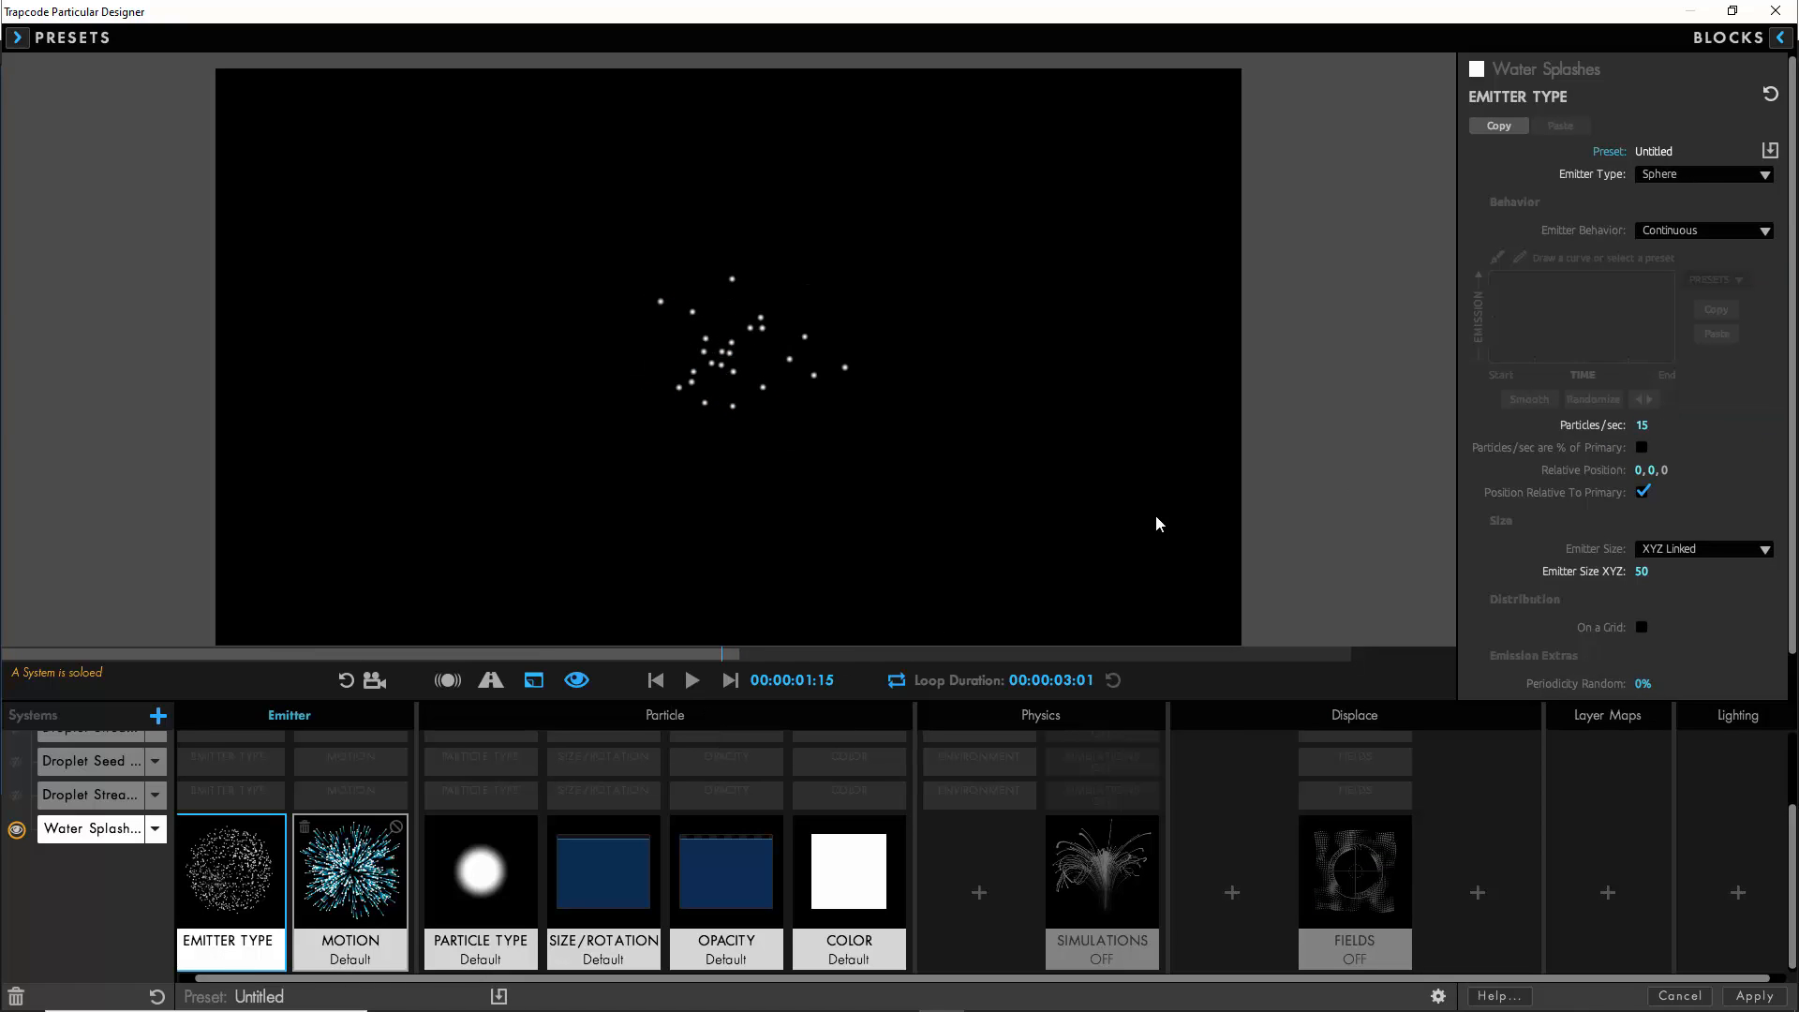
- Set the Water Splashes motion direction to Outwards, with Velocity Random 50% and Velocity from Emitter Motion 200%, and play the preview
{"action": "left_click", "coordinate": [351, 872]}
{"action": "left_click", "coordinate": [1705, 176]}
{"action": "left_click", "coordinate": [1698, 274]}
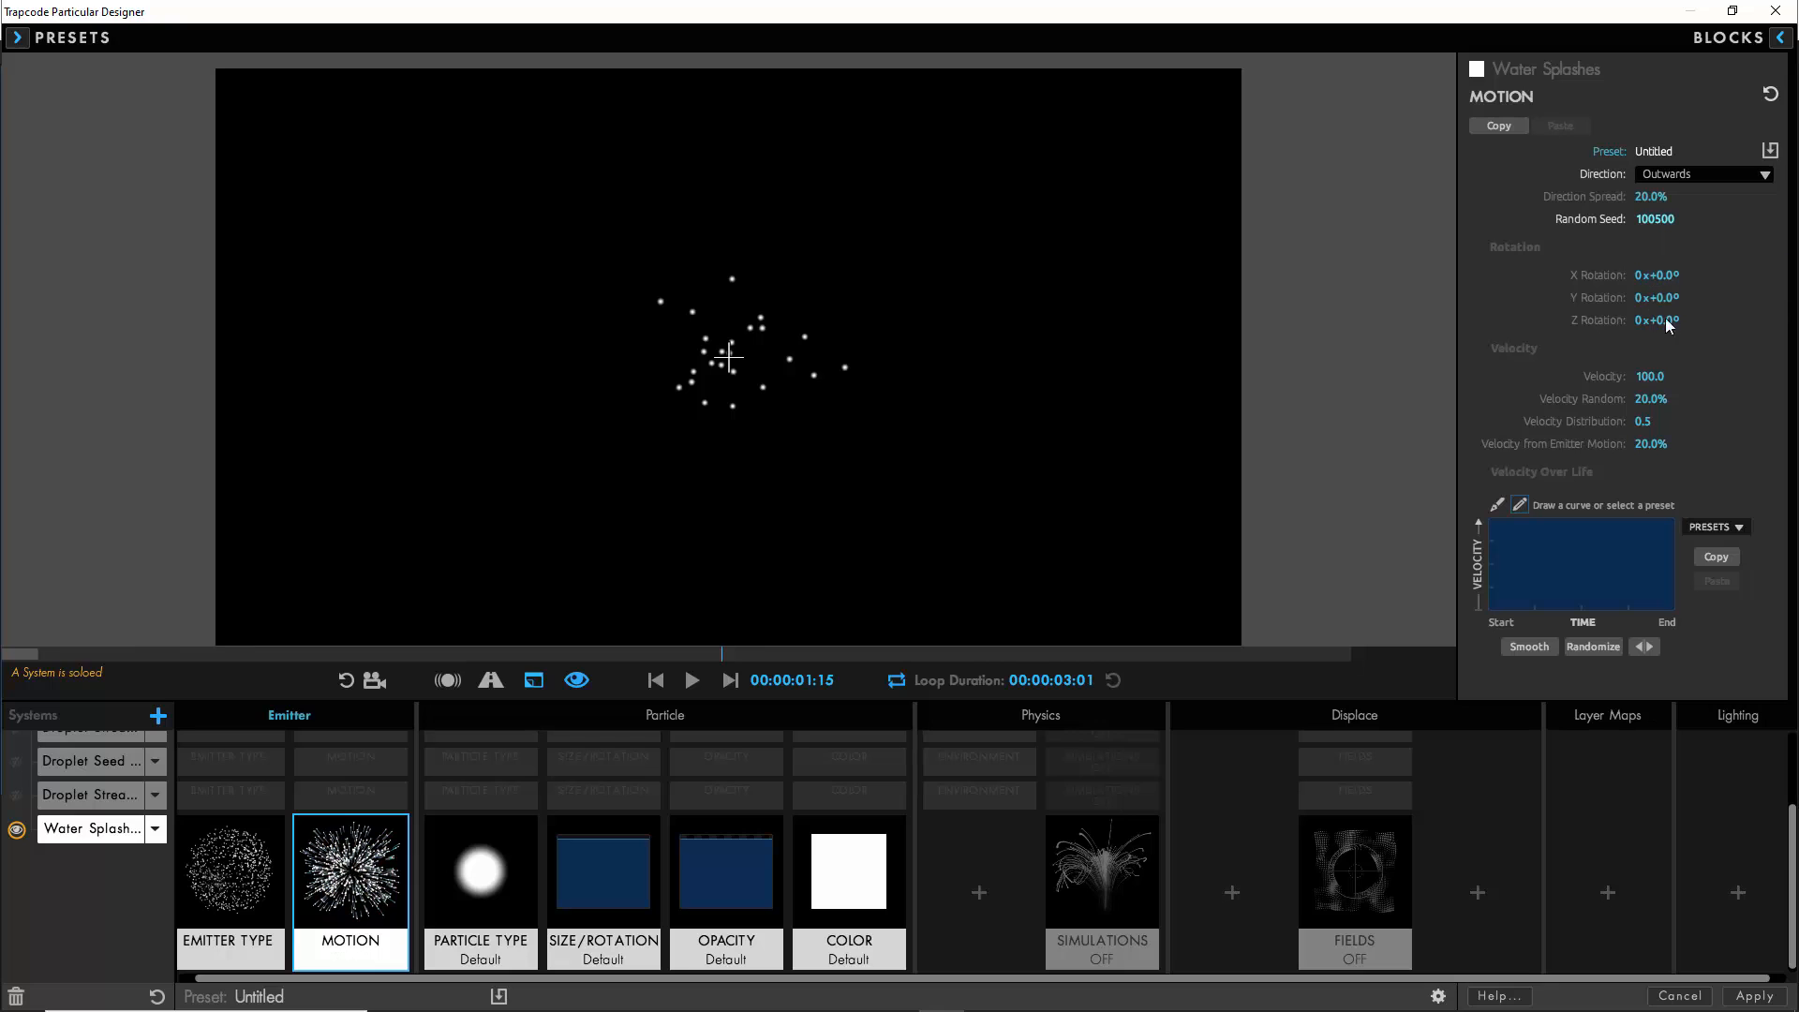
{"action": "left_click", "coordinate": [1650, 397]}
{"action": "left_click", "coordinate": [1652, 443]}
{"action": "type", "text": "200"}
{"action": "key", "text": "Return"}
{"action": "left_click", "coordinate": [693, 680]}
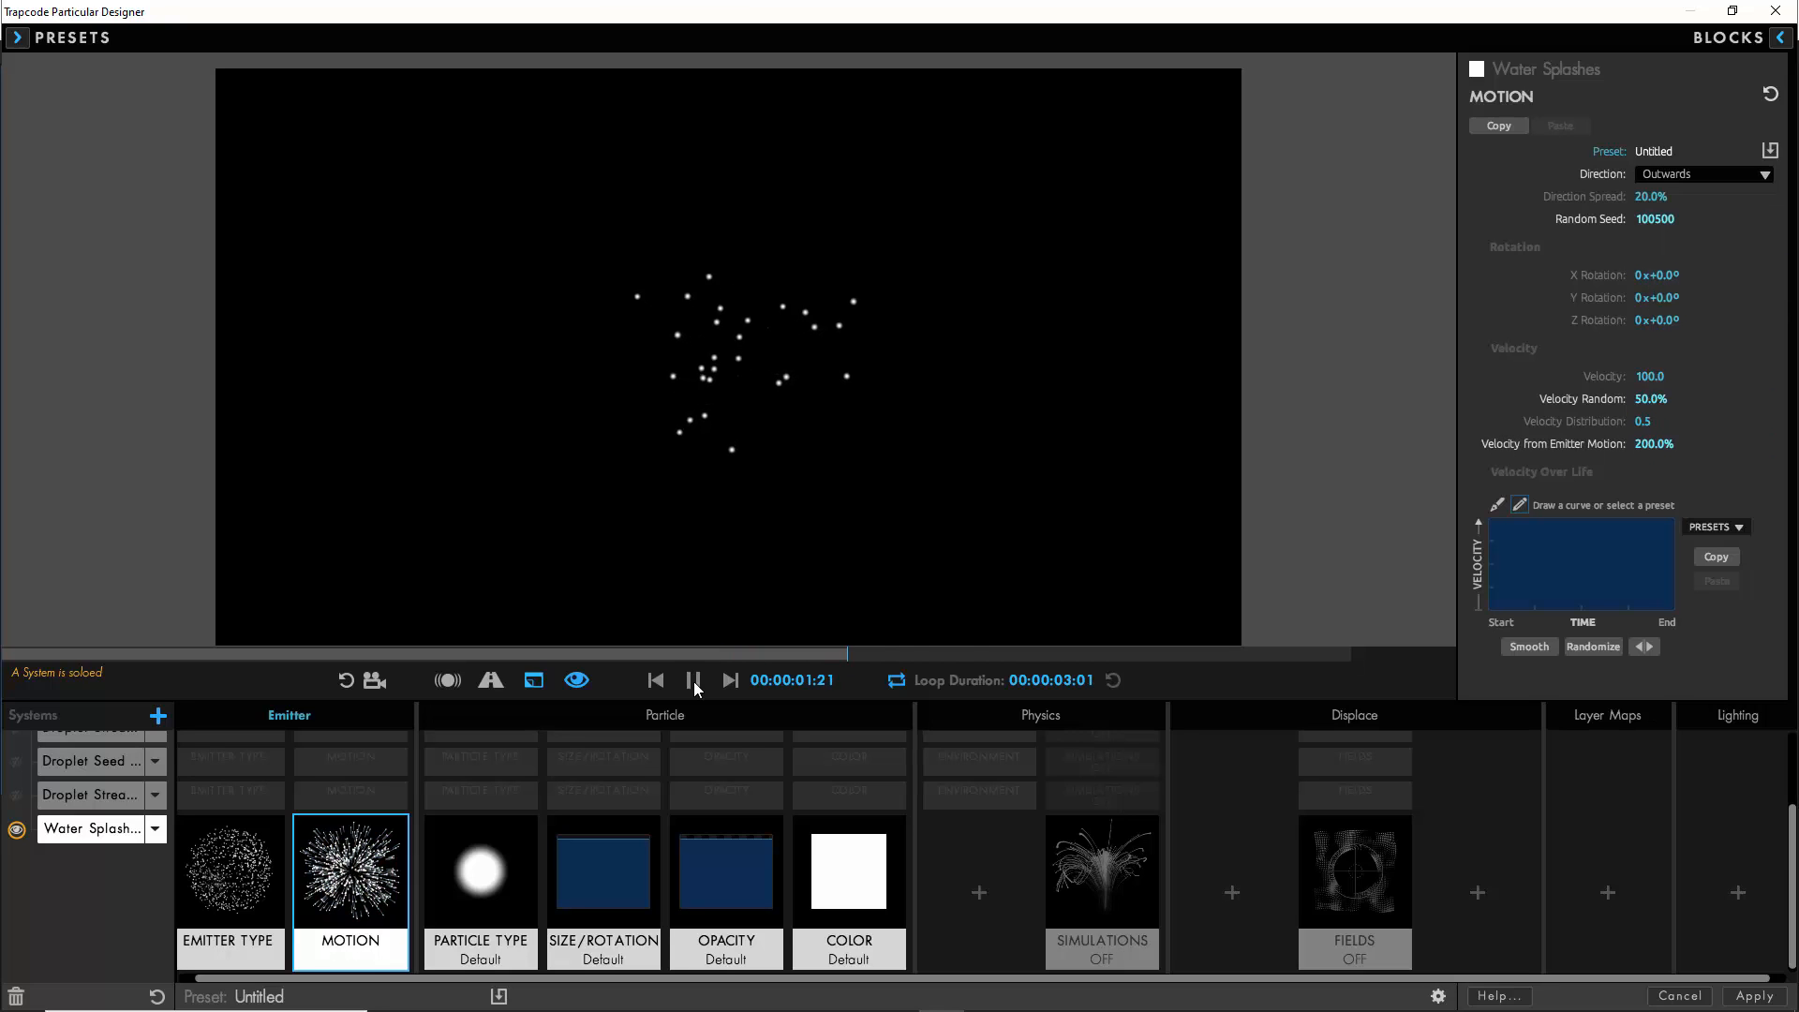
- Set the Water Splashes particle Size to 100 and Size Random to 50%
{"action": "left_click", "coordinate": [622, 881]}
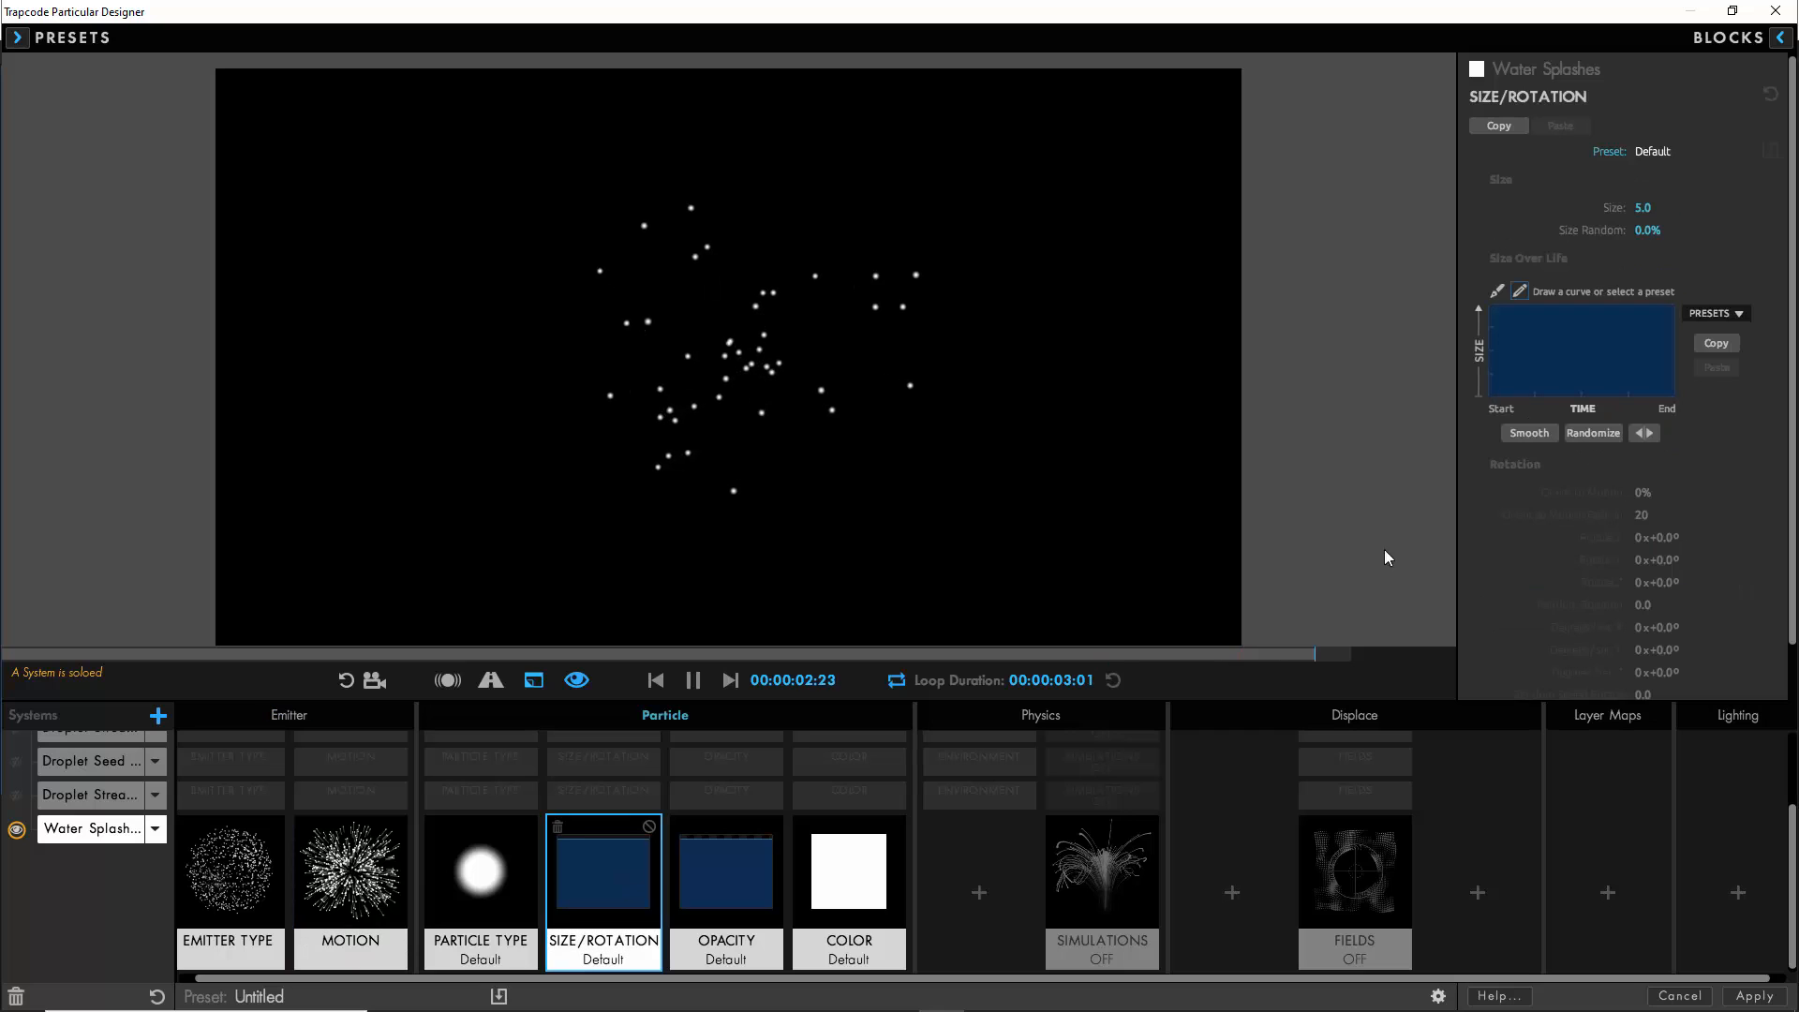
{"action": "left_click", "coordinate": [1644, 207]}
{"action": "type", "text": "100"}
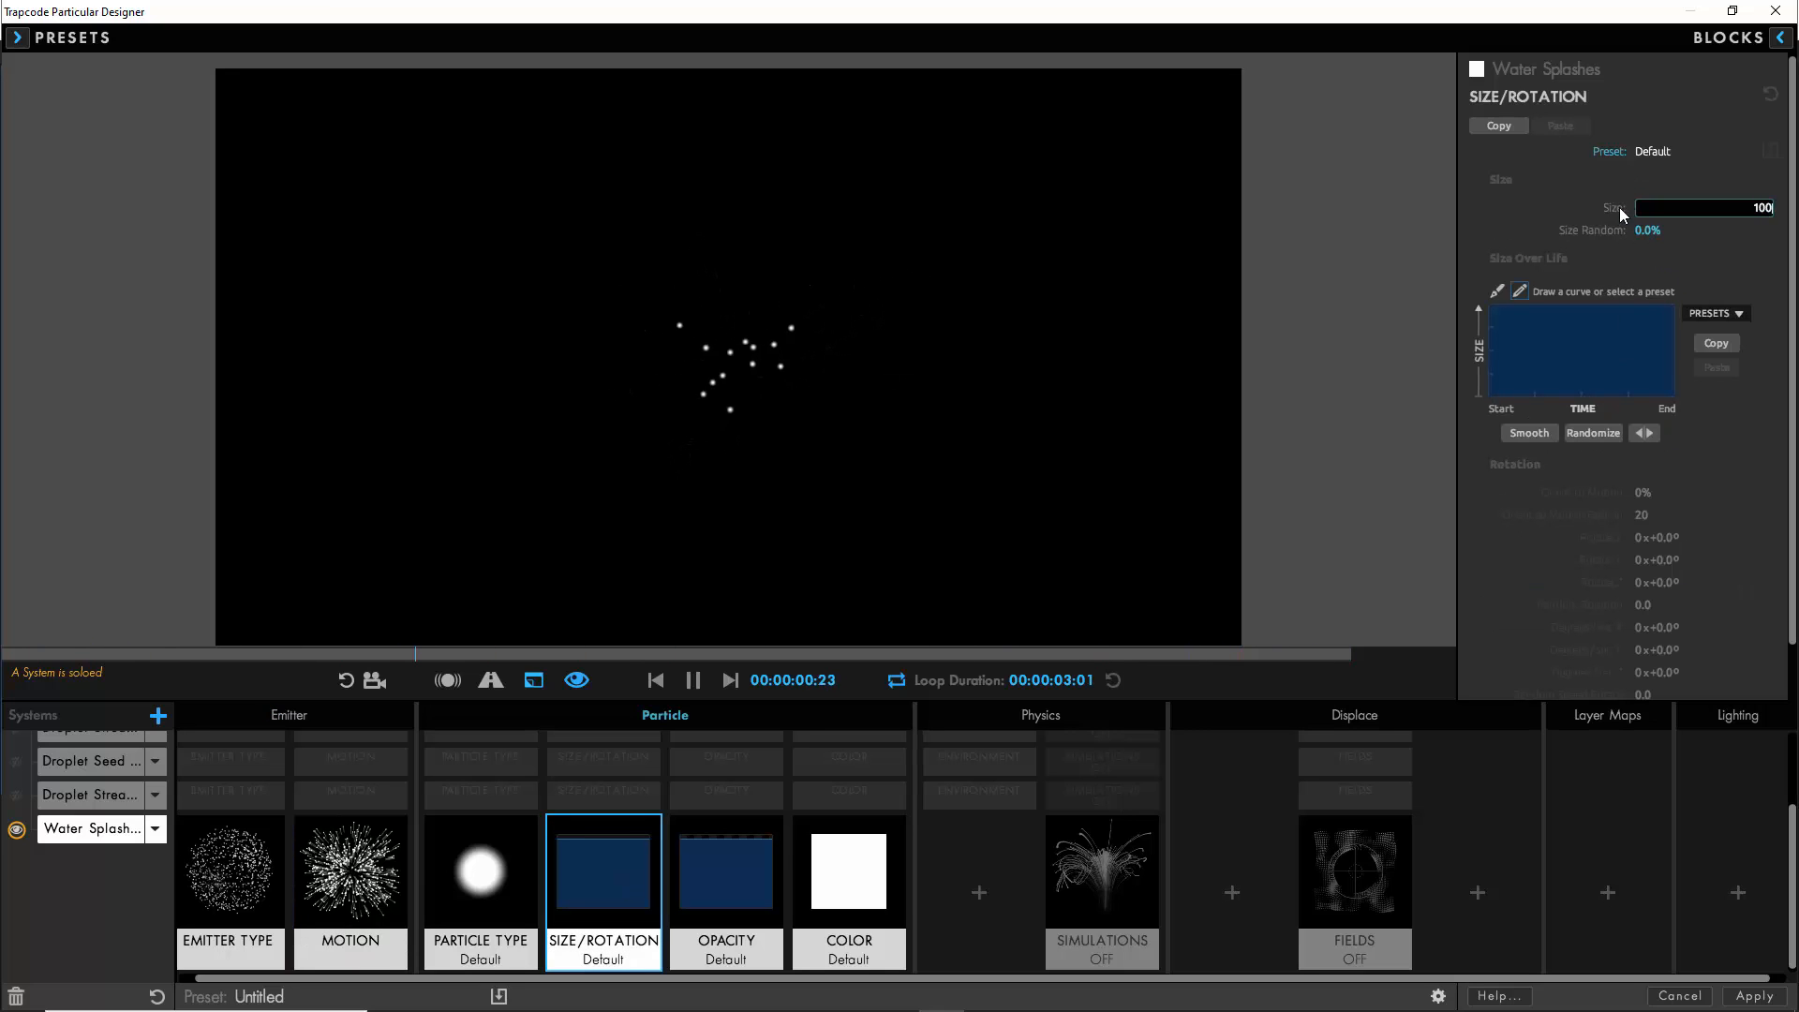
{"action": "left_click", "coordinate": [1647, 231]}
{"action": "type", "text": "50"}
{"action": "key", "text": "Return"}
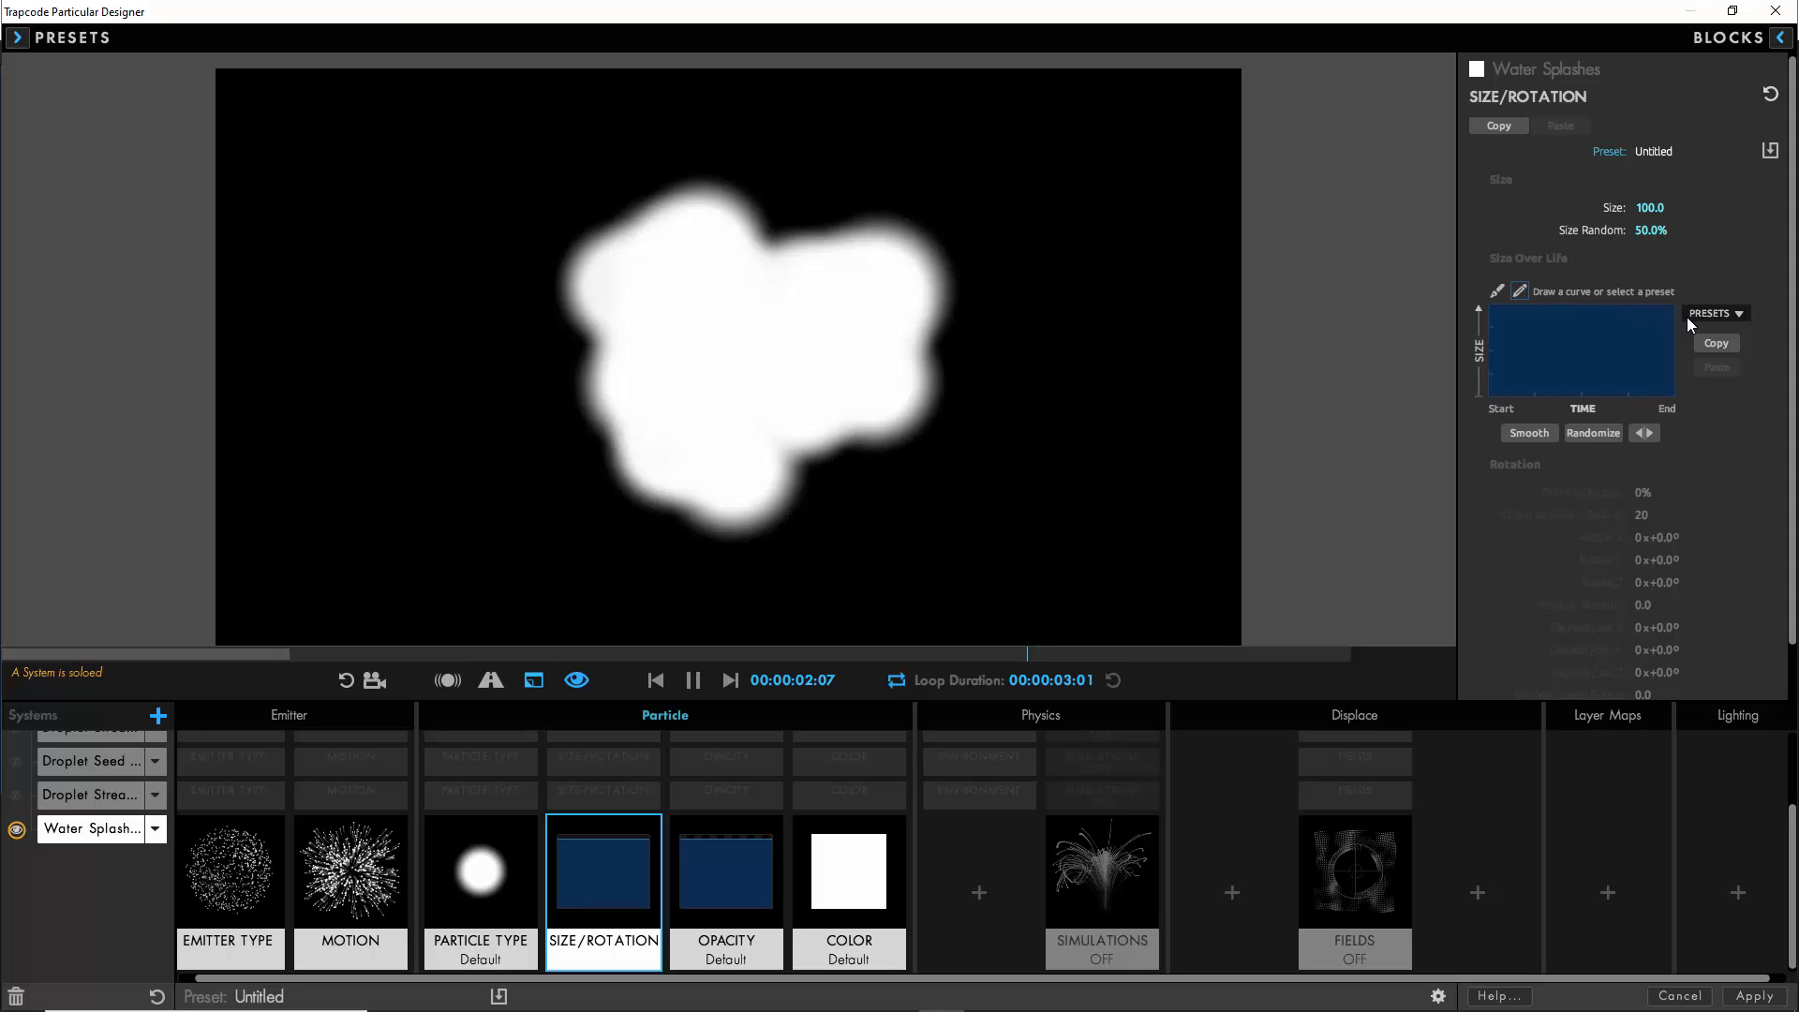
- Shape the Water Splashes Size Over Life curve to rise quickly and smoothly from zero at the start to full size
{"action": "left_click", "coordinate": [1496, 291]}
{"action": "left_click_drag", "start_coordinate": [1489, 306], "coordinate": [1469, 454]}
{"action": "left_click", "coordinate": [692, 684]}
{"action": "left_click_drag", "start_coordinate": [1533, 307], "coordinate": [1518, 328]}
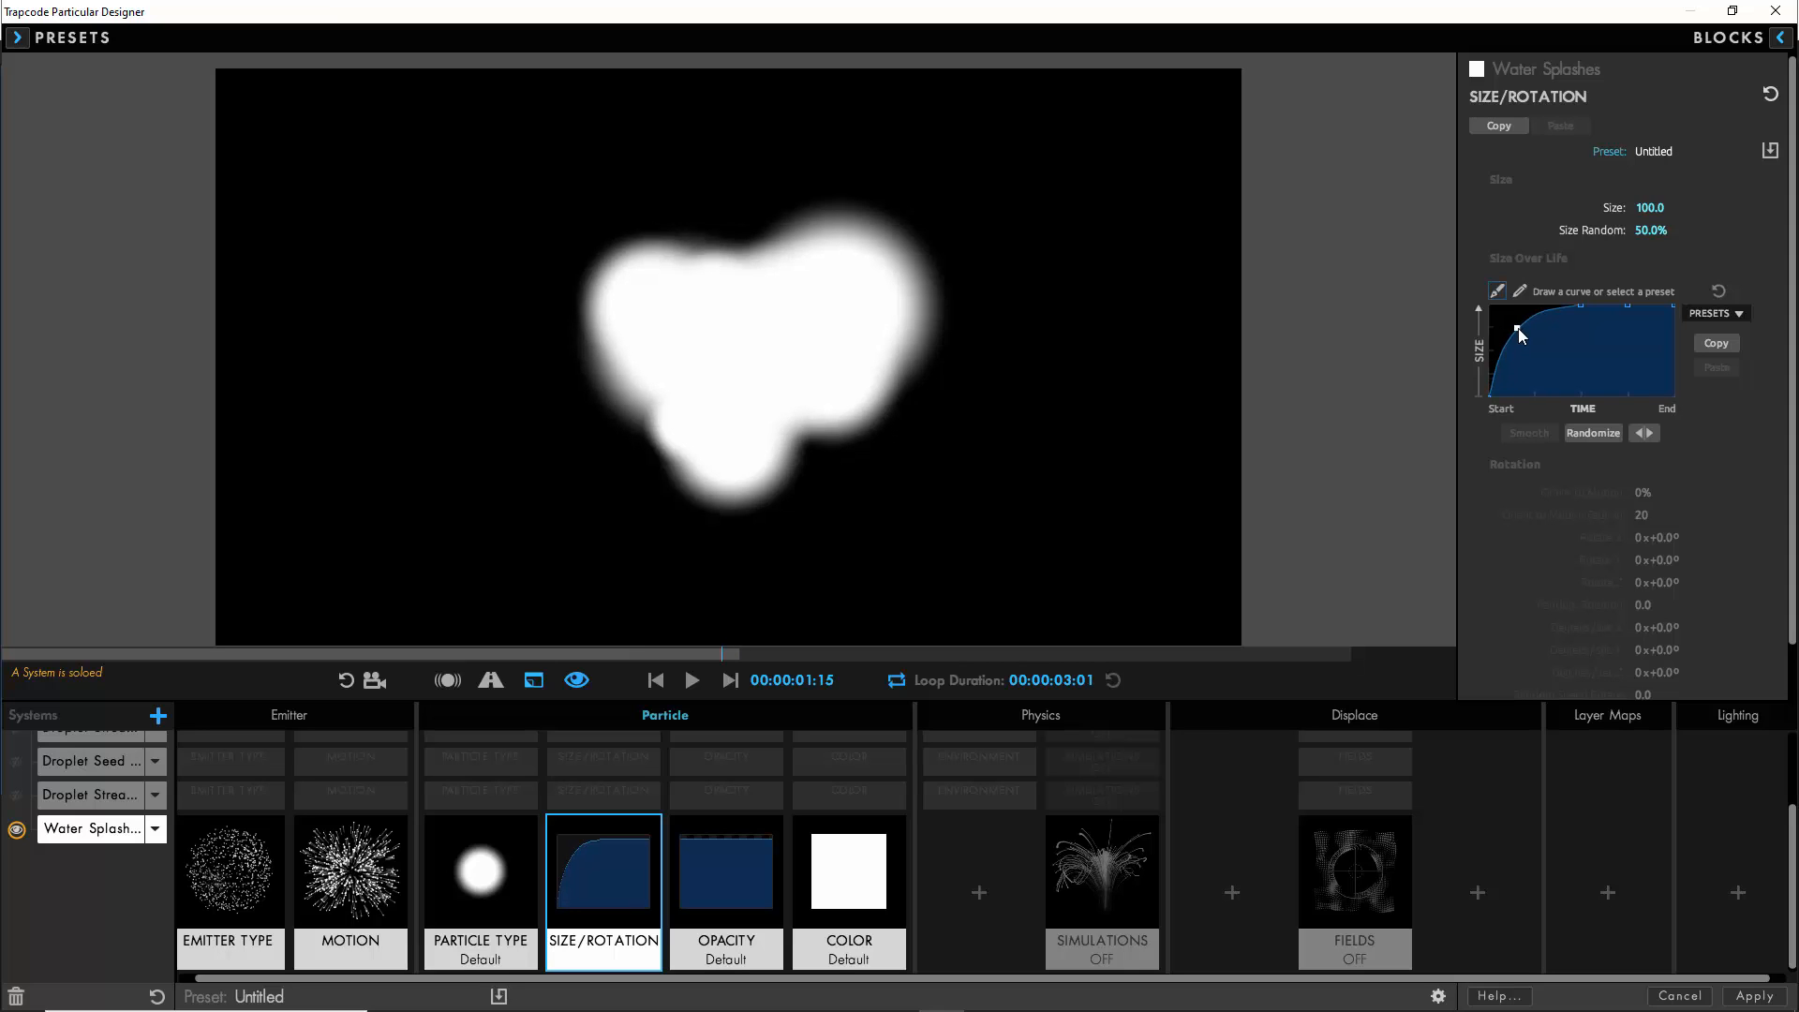
{"action": "scroll", "coordinate": [1543, 537], "scroll_direction": "down", "scroll_amount": 2}
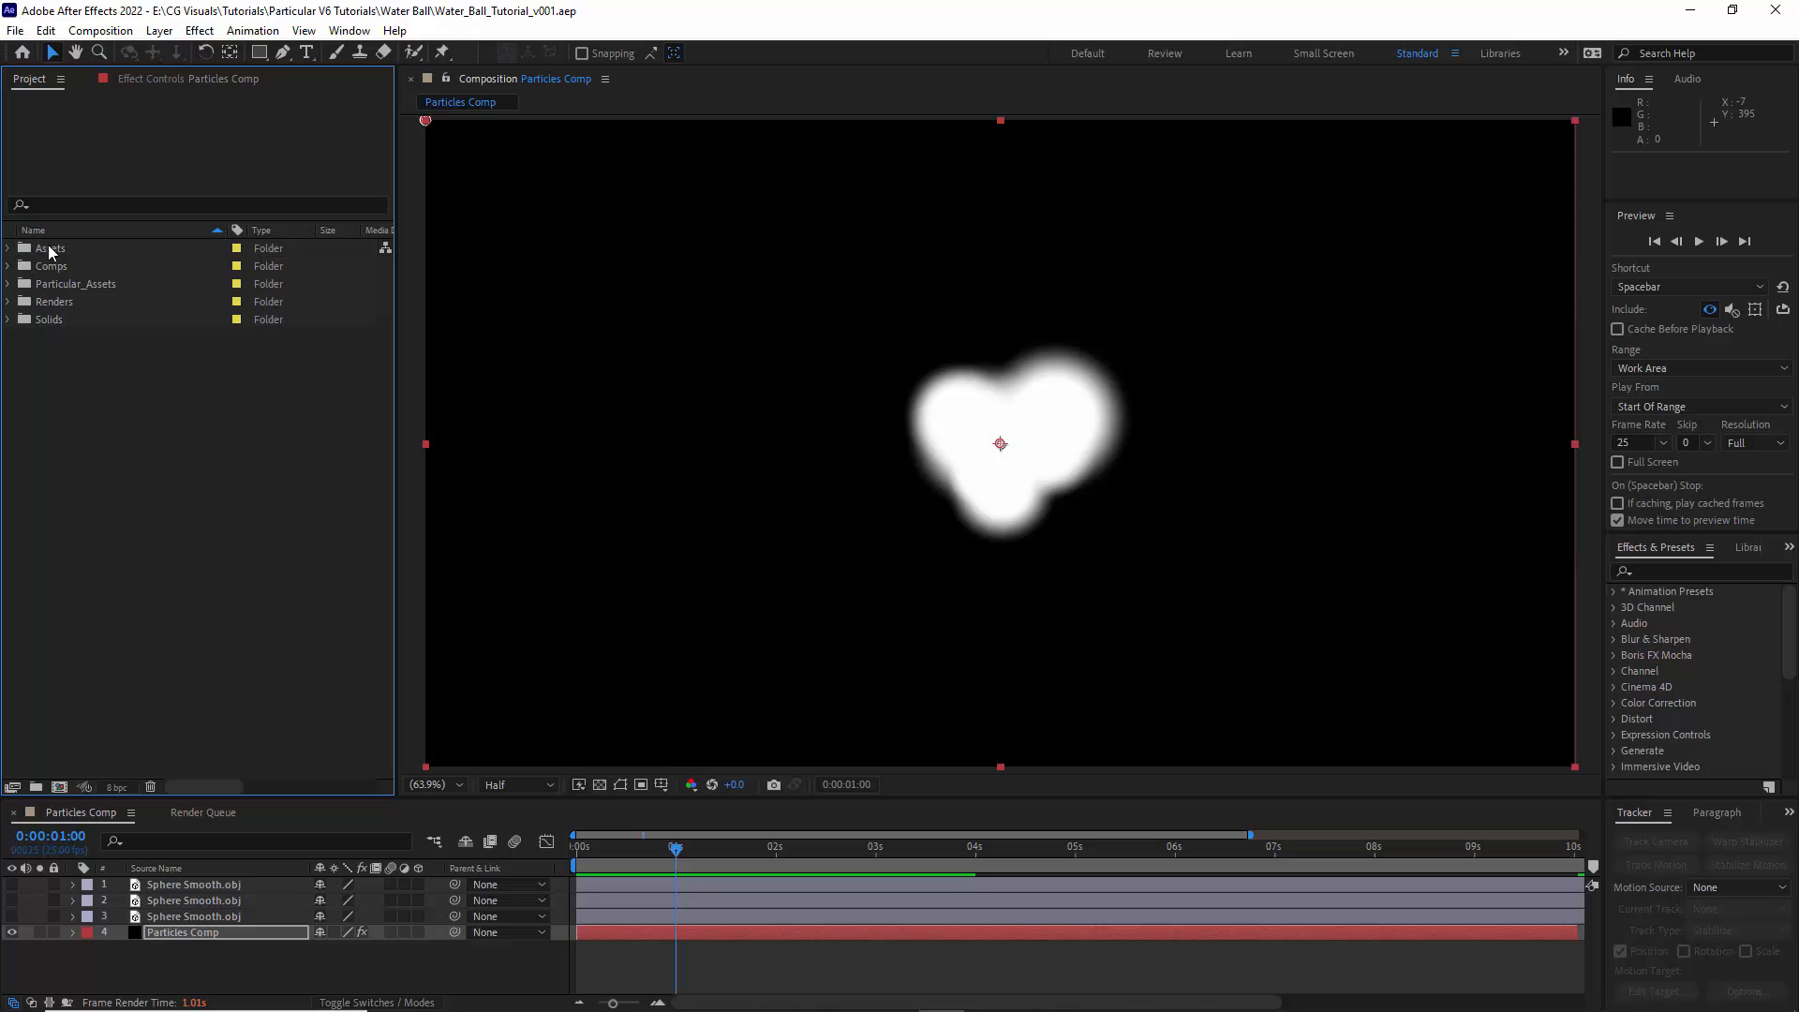
- Create a composition from Water_Splash_01.mov in the Assets folder and play back the splash footage
{"action": "left_click", "coordinate": [49, 249]}
{"action": "left_click", "coordinate": [8, 247]}
{"action": "left_click", "coordinate": [91, 267]}
{"action": "left_click_drag", "start_coordinate": [72, 270], "coordinate": [59, 787]}
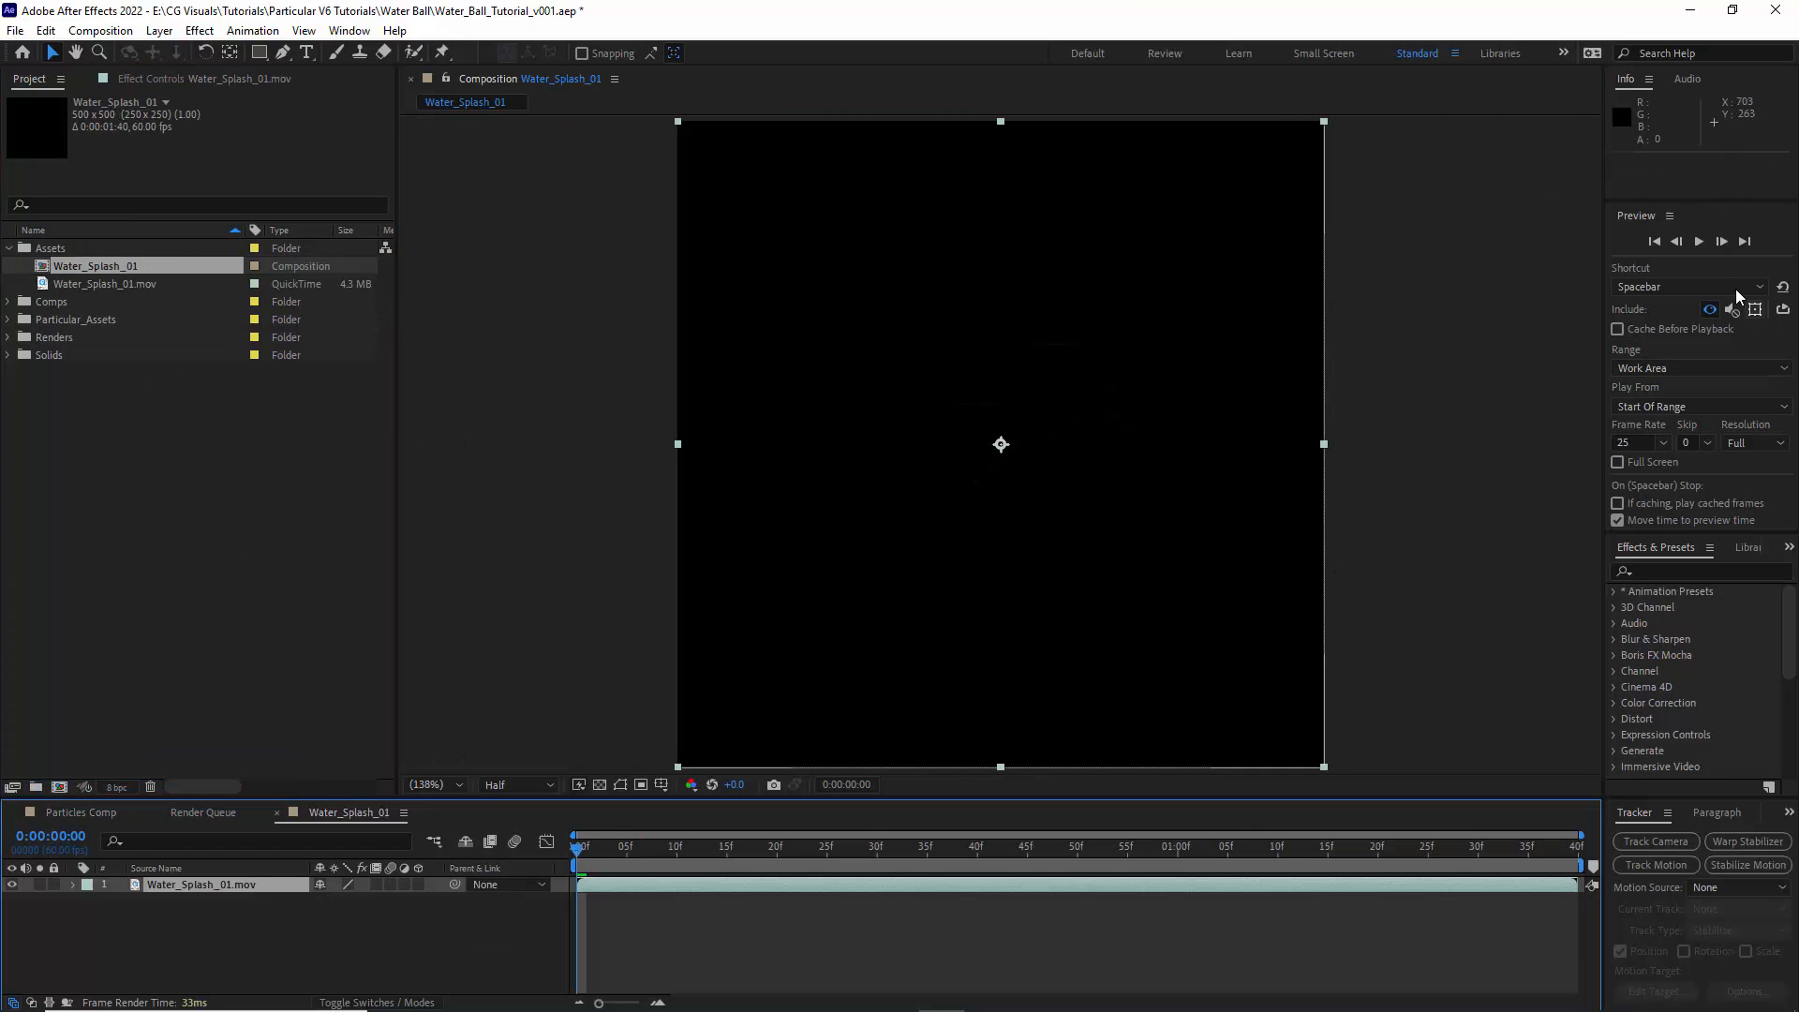
{"action": "left_click", "coordinate": [1699, 241]}
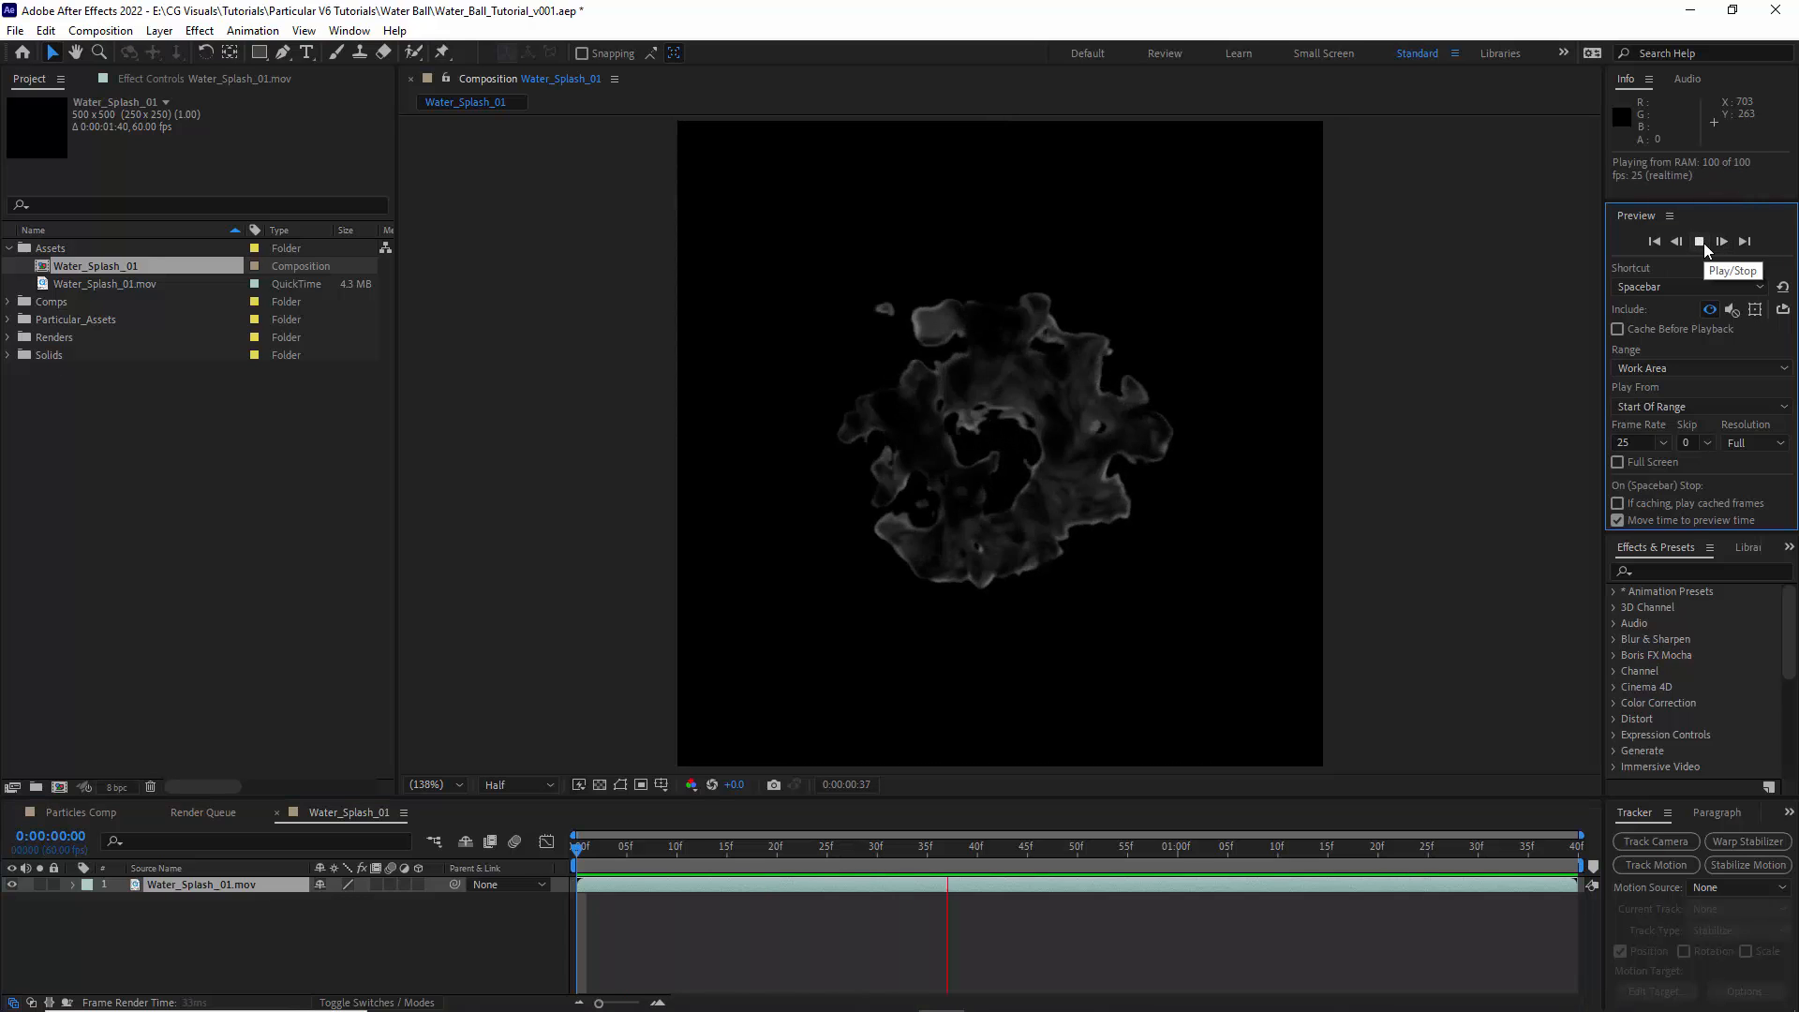
{"action": "left_click", "coordinate": [1703, 245]}
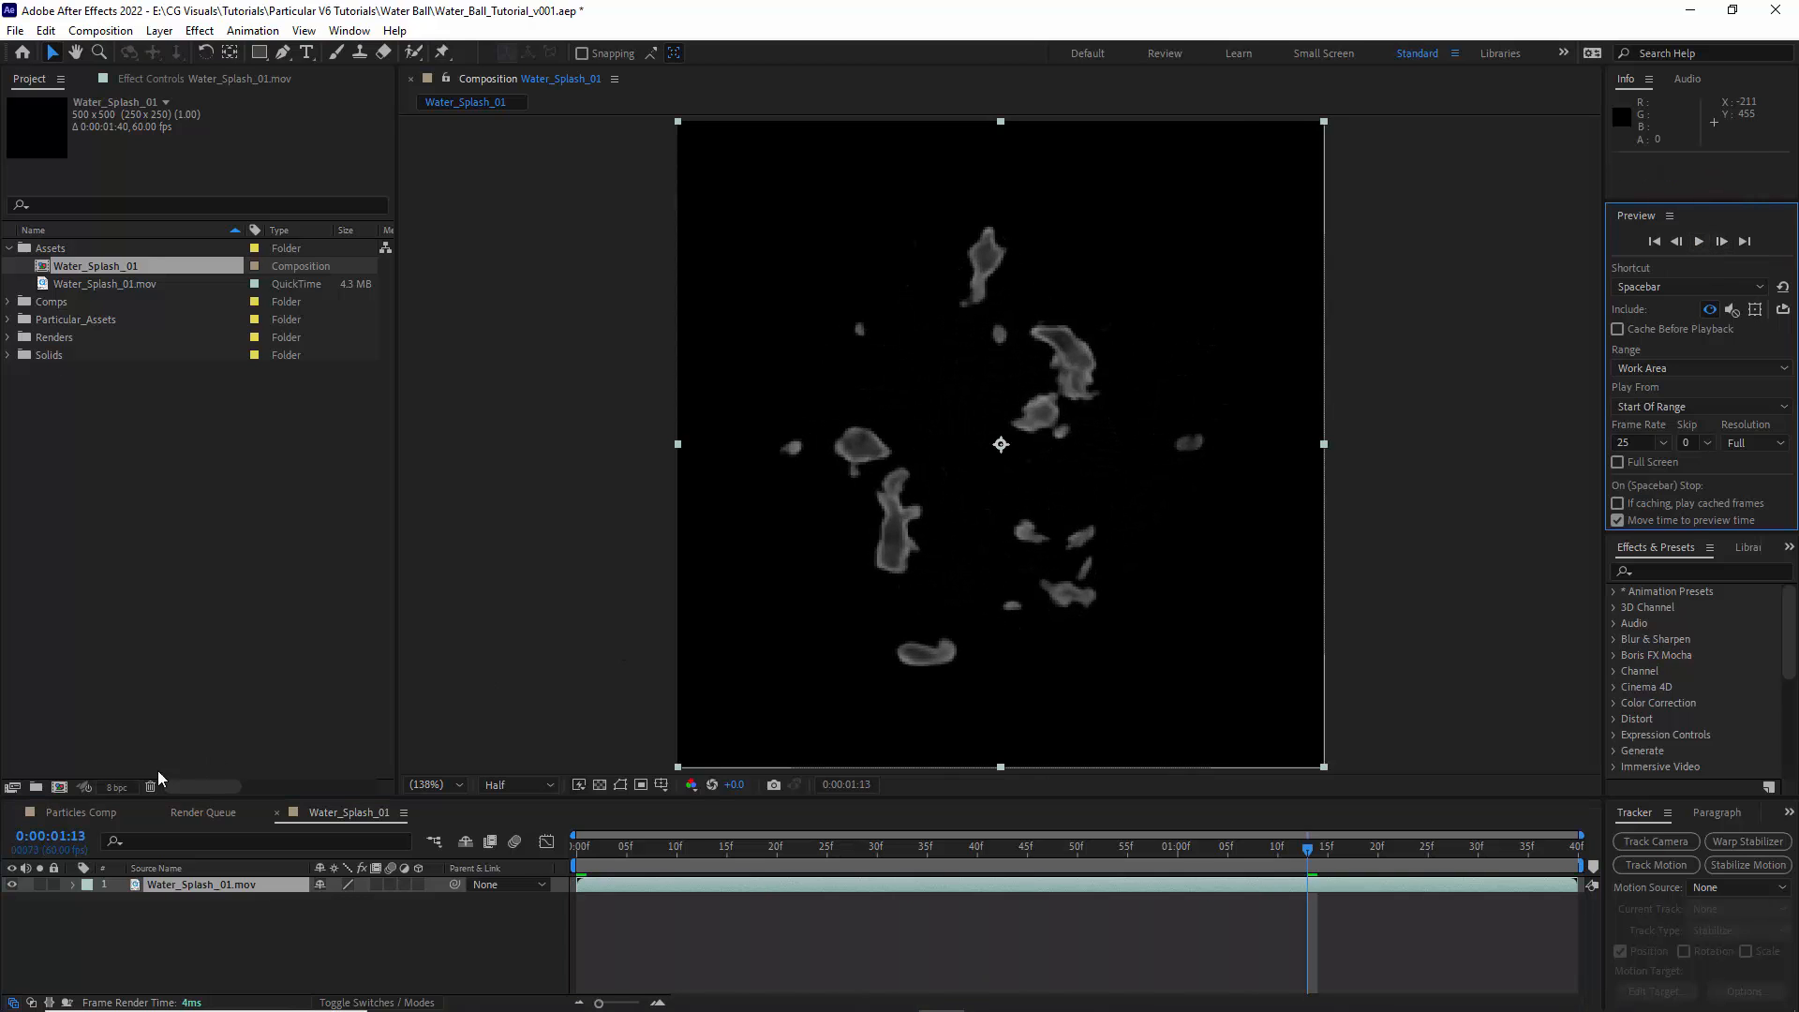
- Delete the Water_Splash_01 composition, then add Water_Splash_01.mov as a hidden bottom layer in the Particles Comp composition
{"action": "left_click", "coordinate": [81, 812]}
{"action": "key", "text": "Delete"}
{"action": "key", "text": "Return"}
{"action": "left_click_drag", "start_coordinate": [66, 266], "coordinate": [157, 952]}
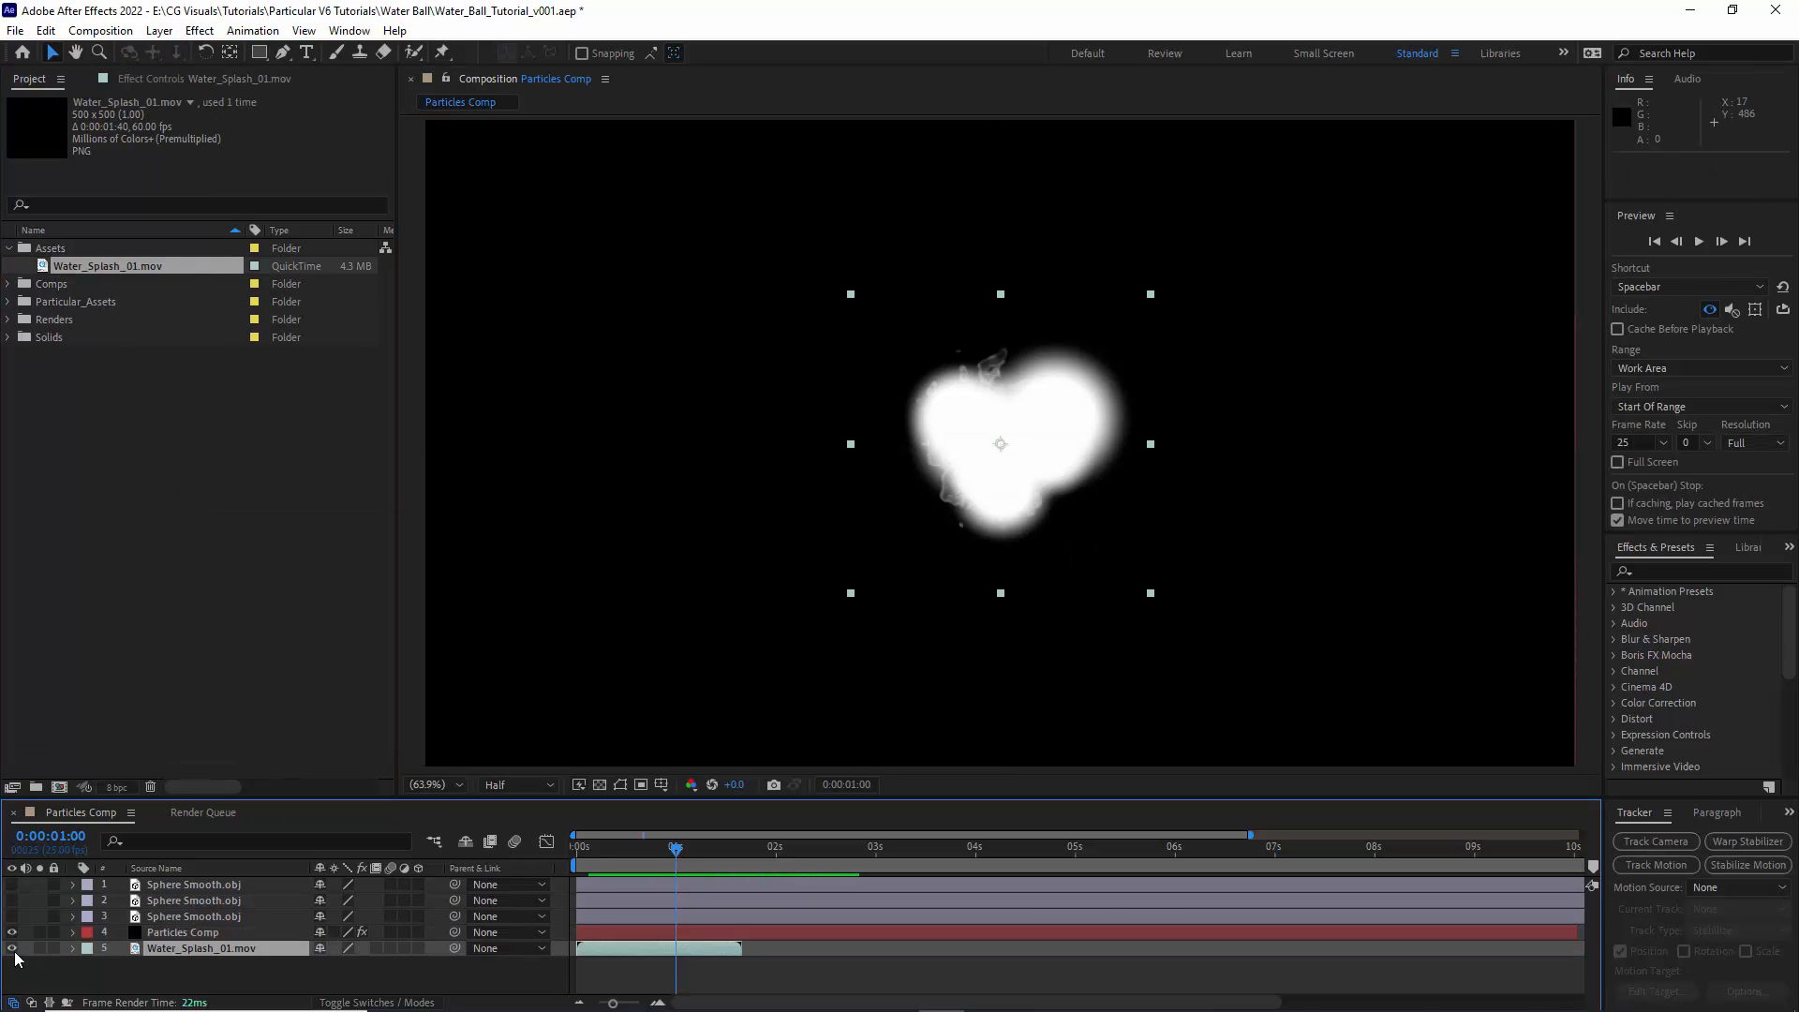
- Reopen the Particular Designer from the Particles Comp layer and set Water Splashes Life to 0.5 seconds with Life Random 50%
{"action": "left_click", "coordinate": [200, 932]}
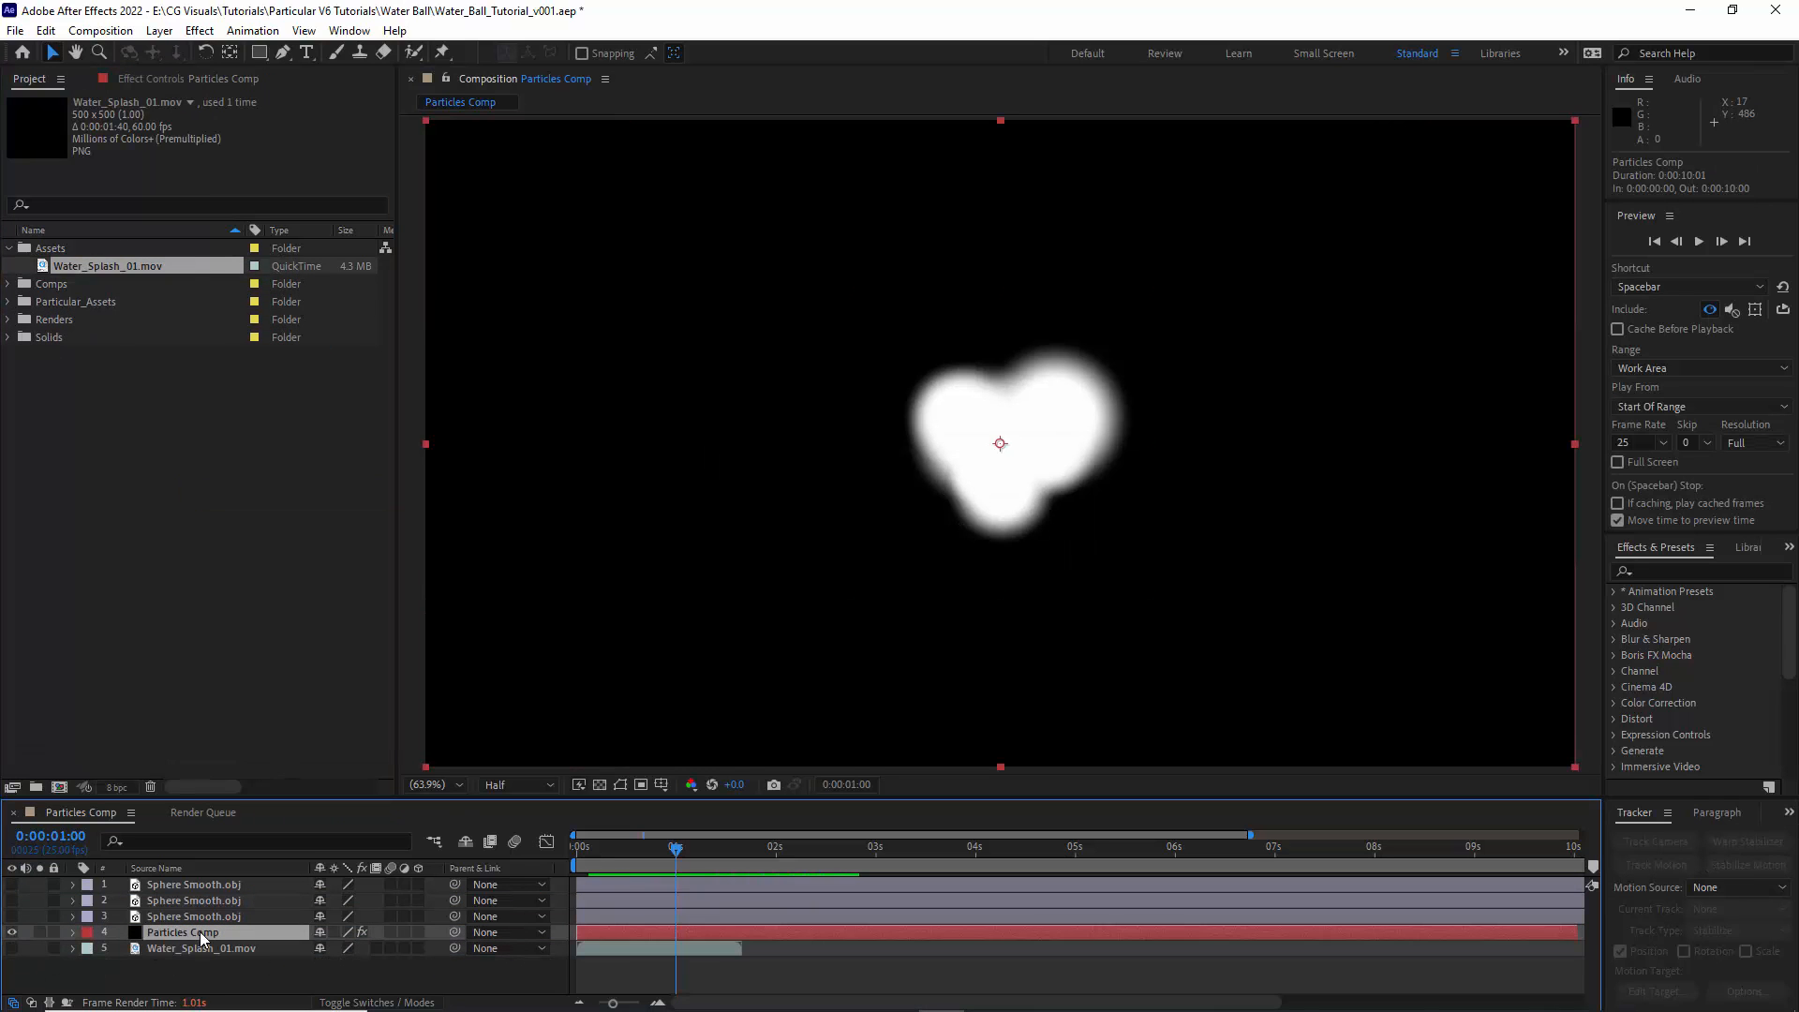
{"action": "left_click", "coordinate": [172, 81]}
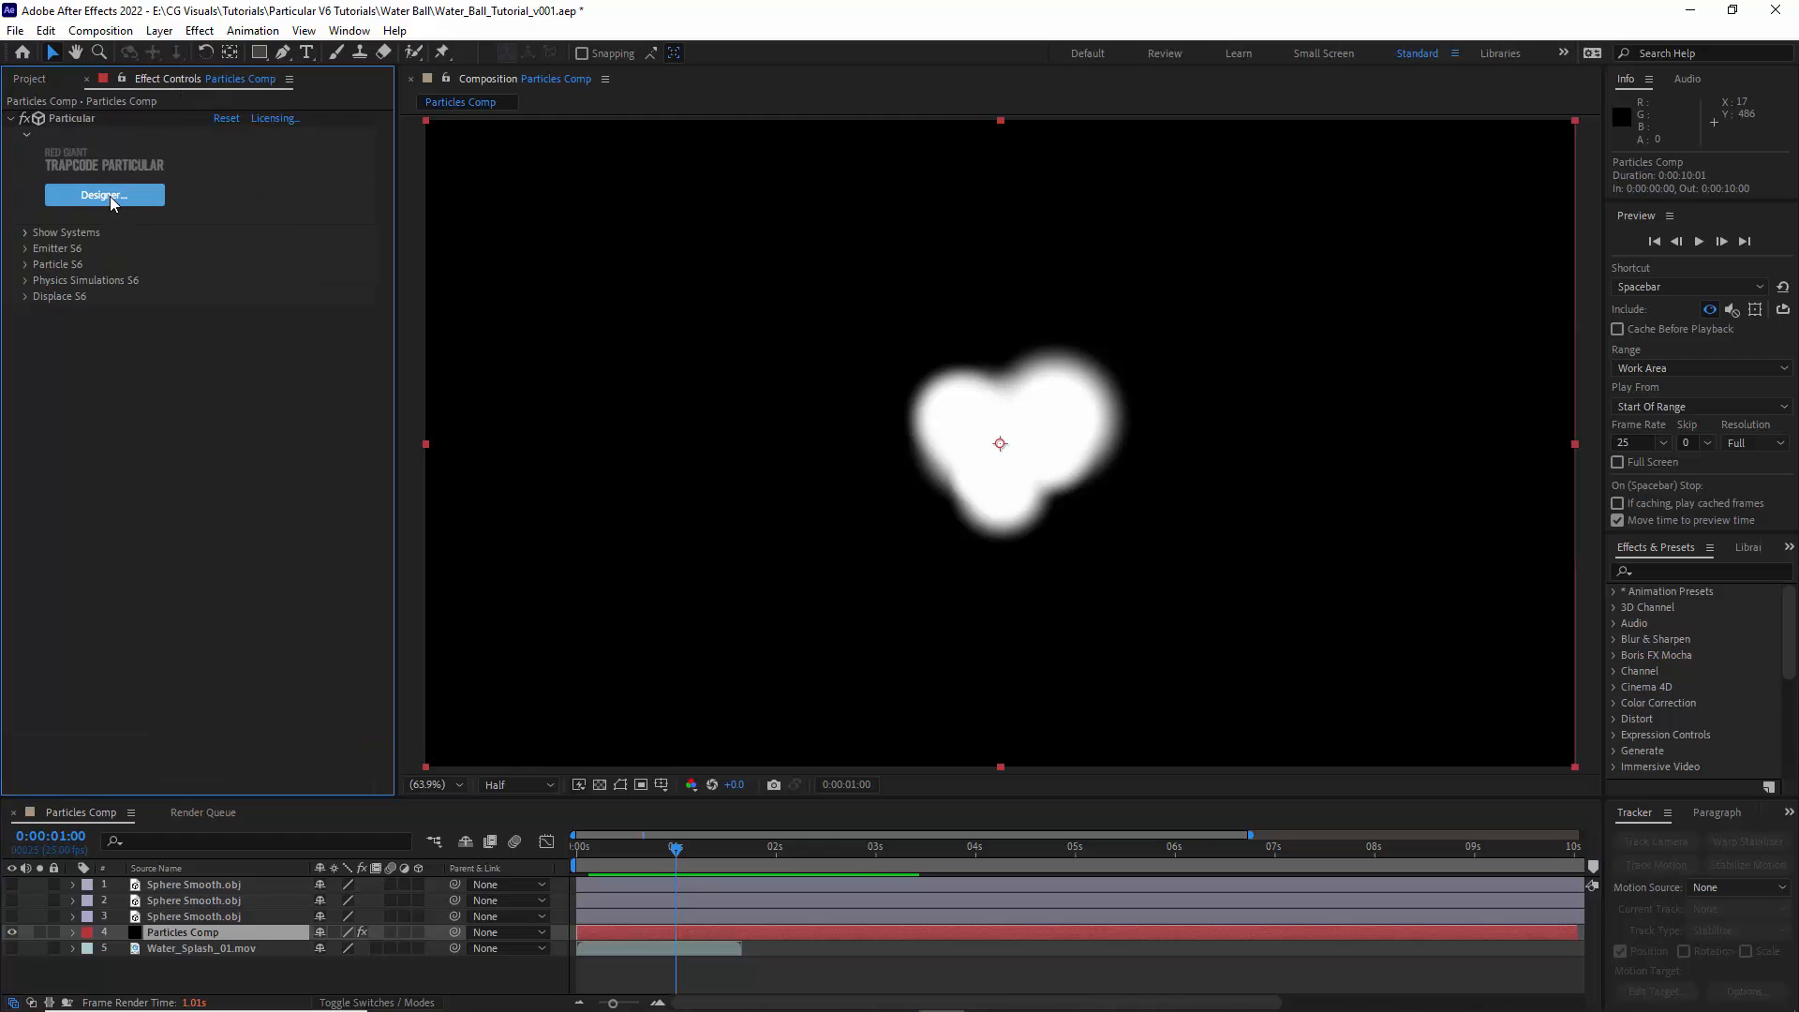
{"action": "left_click", "coordinate": [110, 195]}
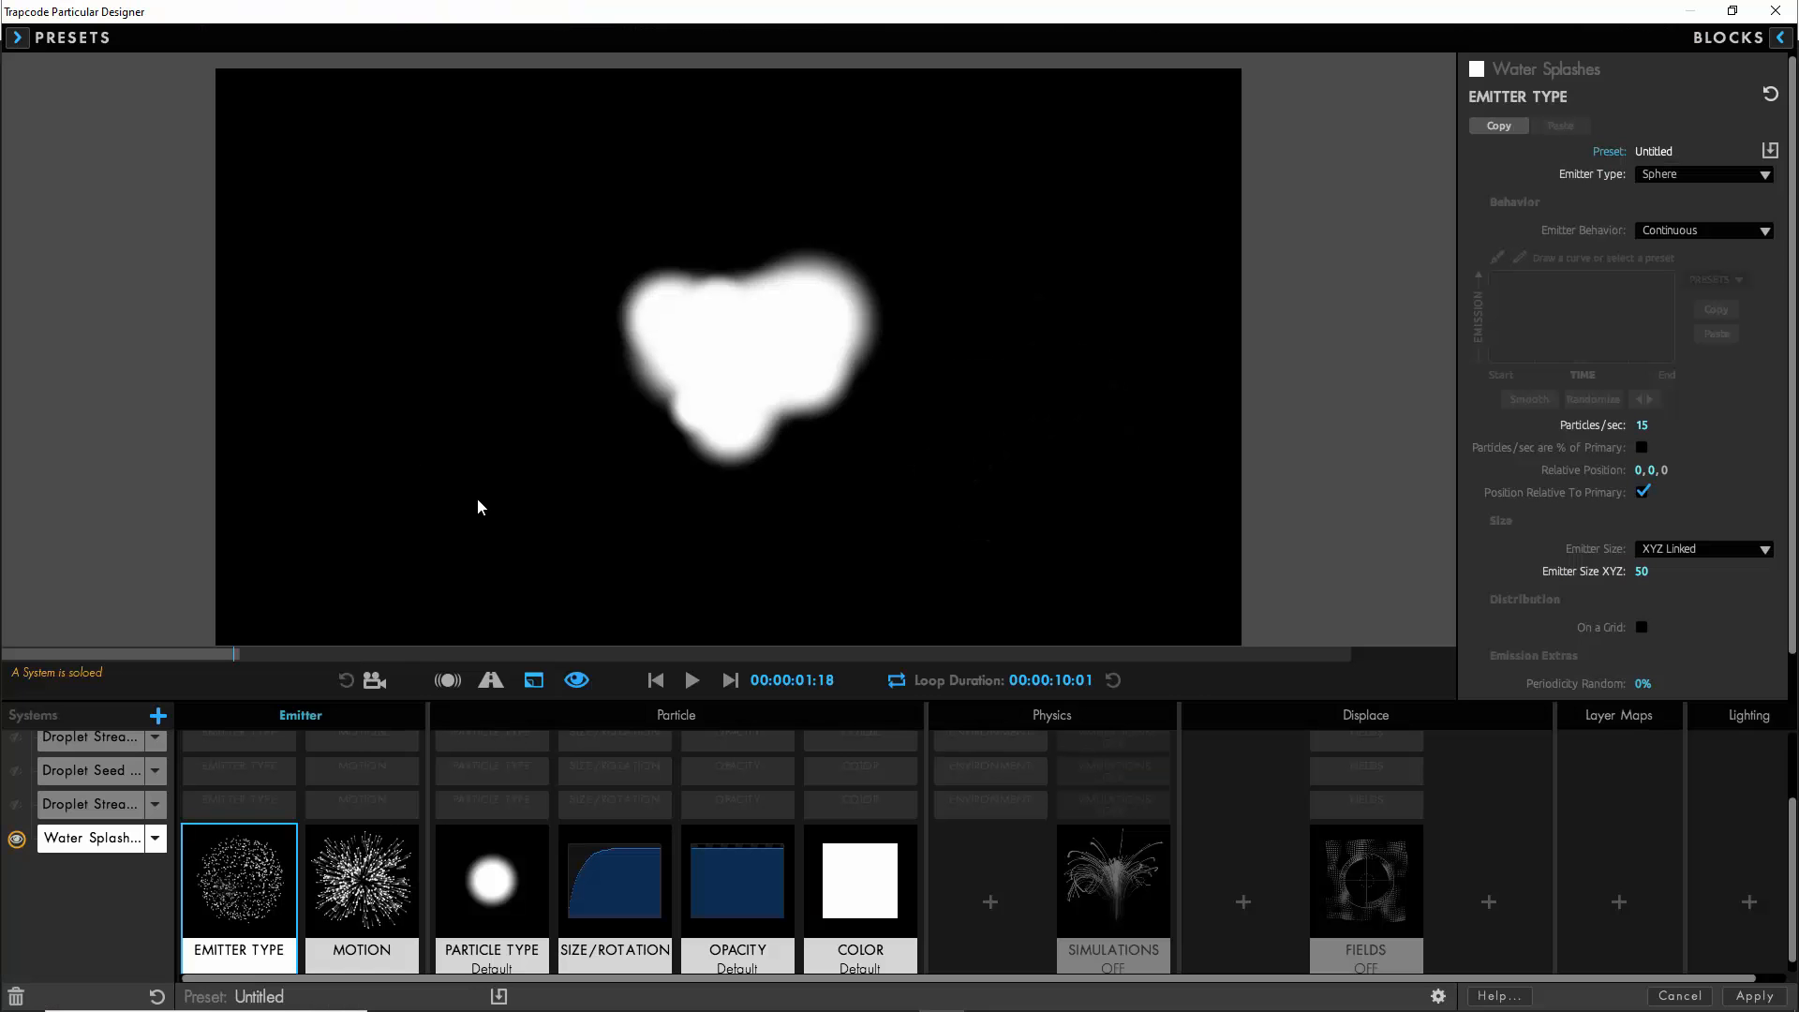
{"action": "left_click", "coordinate": [500, 892]}
{"action": "left_click", "coordinate": [1644, 197]}
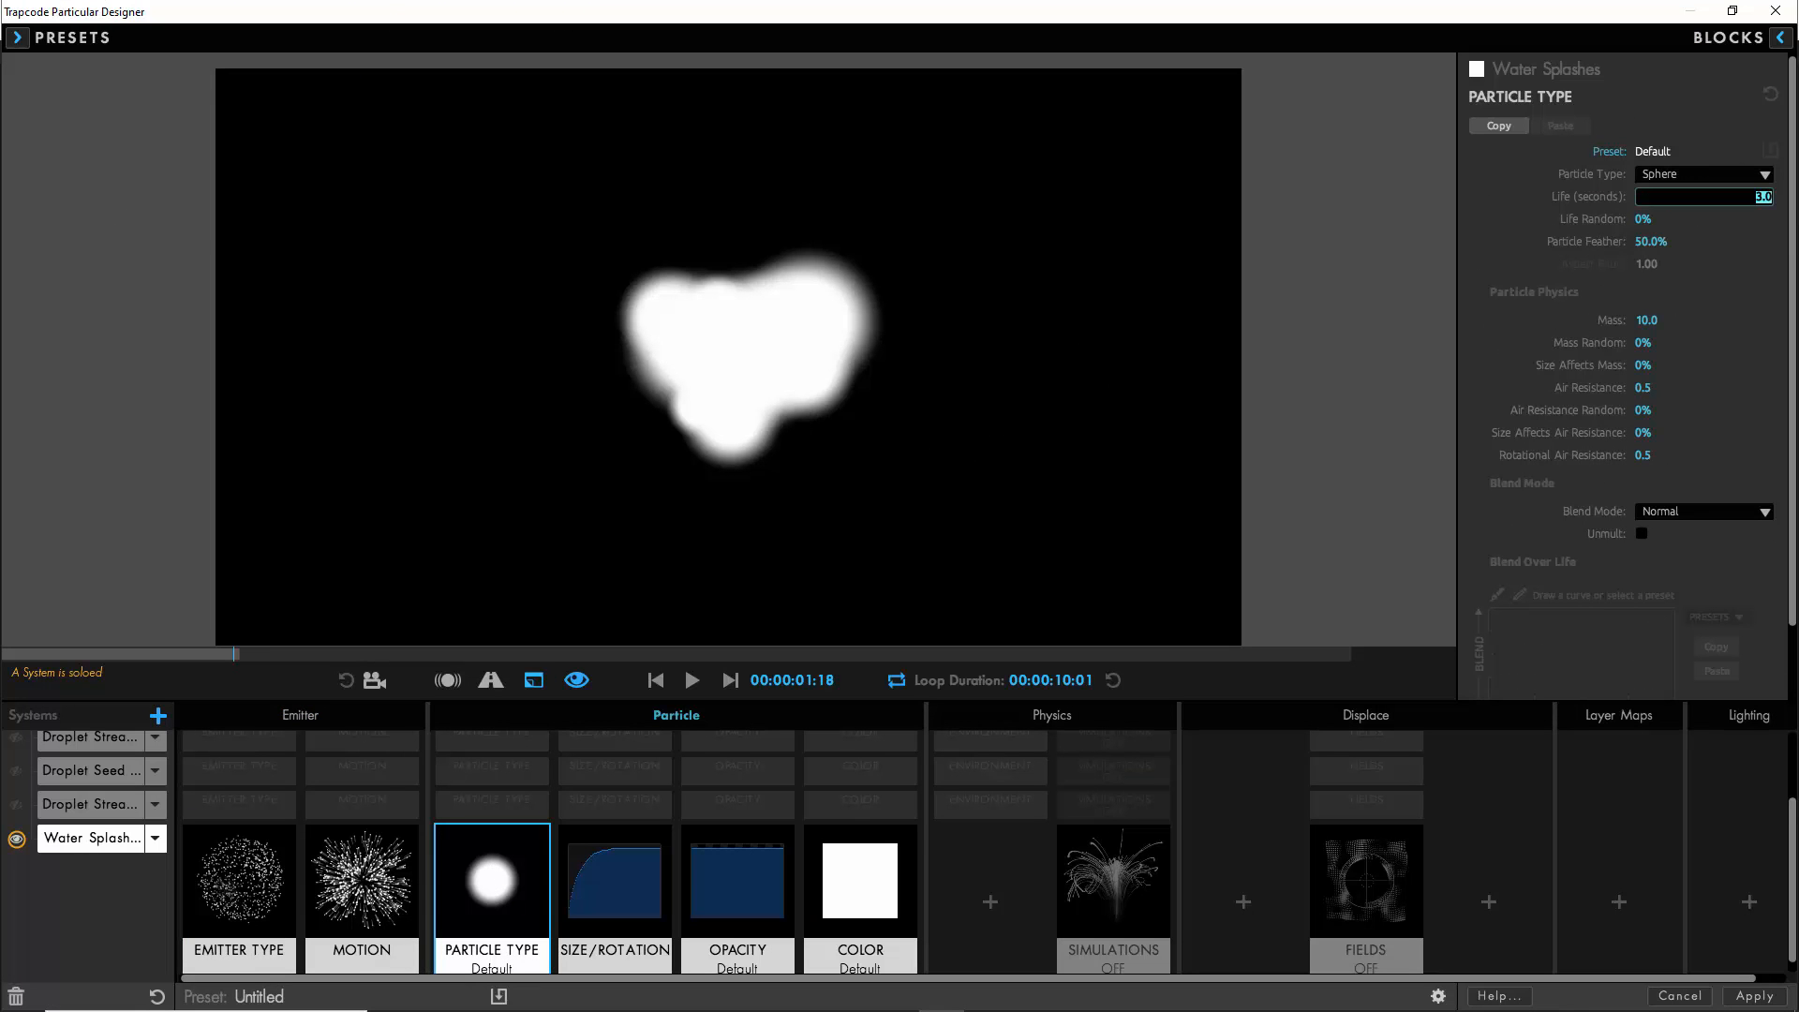
{"action": "type", "text": "0.5"}
{"action": "key", "text": "Tab"}
{"action": "type", "text": "50"}
{"action": "key", "text": "Return"}
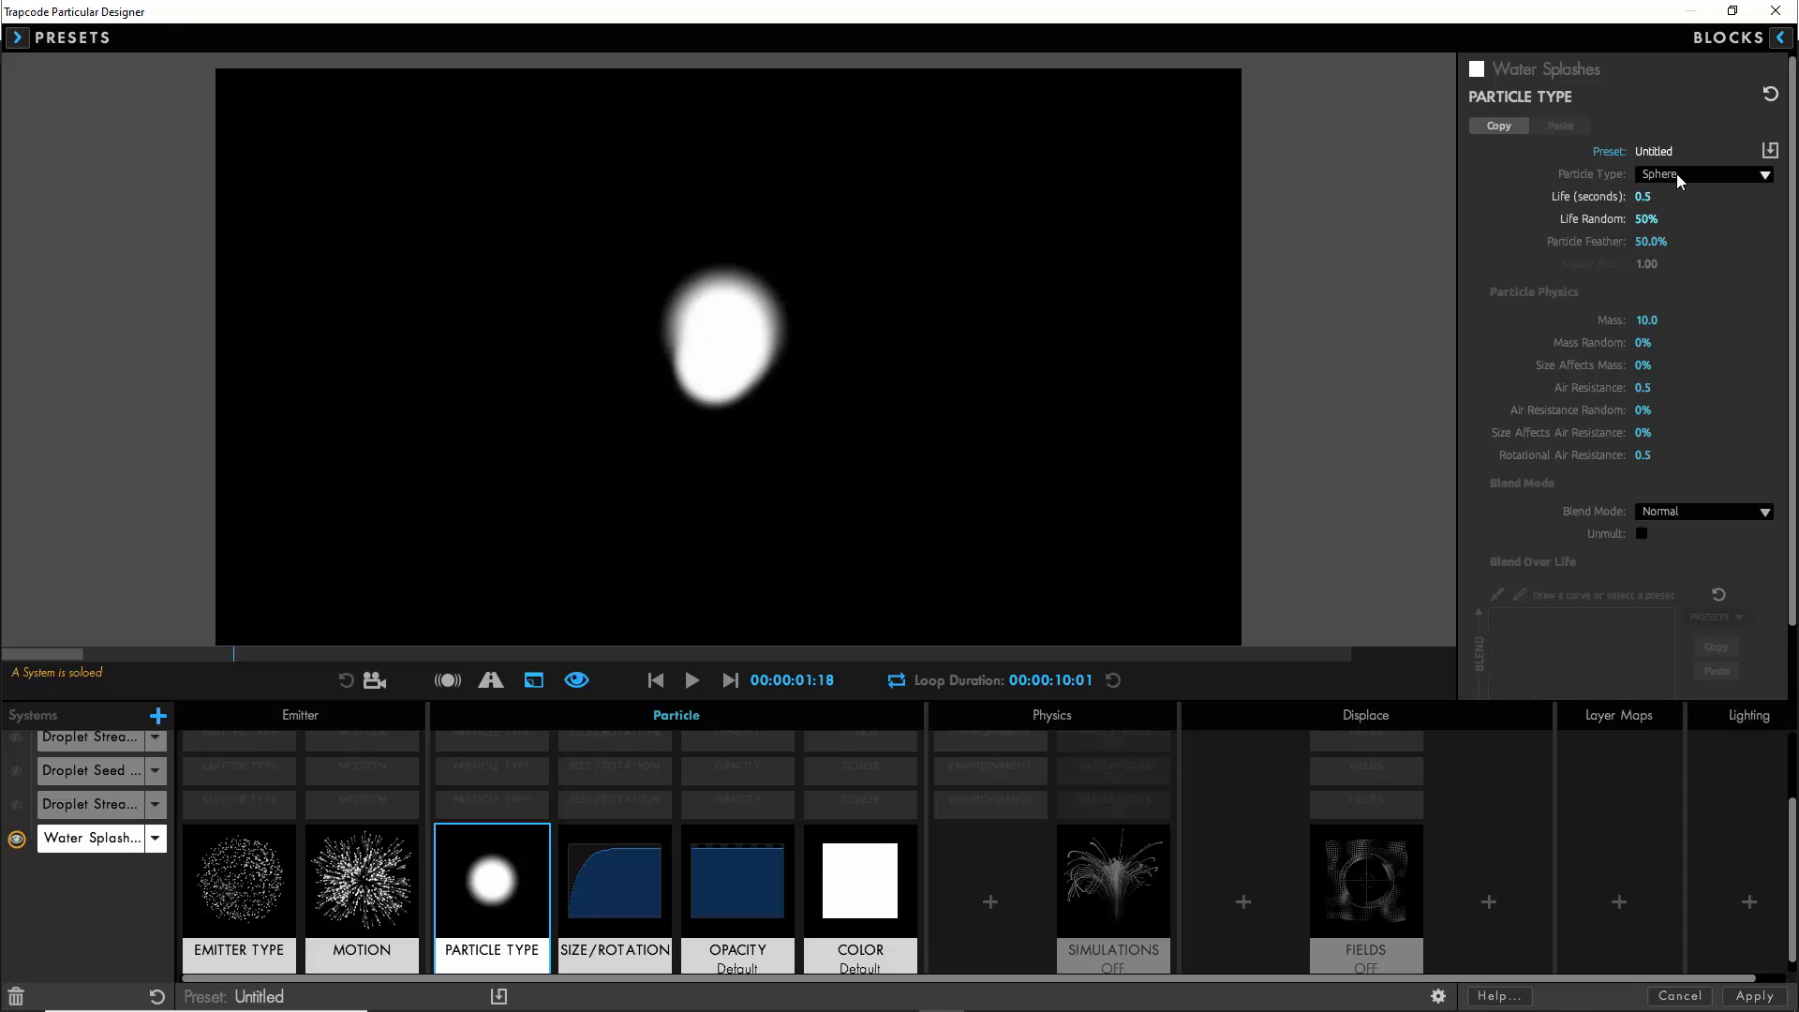
- Change the Water Splashes Particle Type to Sprite and assign Water_Splash_01.mov as its sprite layer
{"action": "left_click", "coordinate": [1677, 172]}
{"action": "left_click", "coordinate": [1666, 298]}
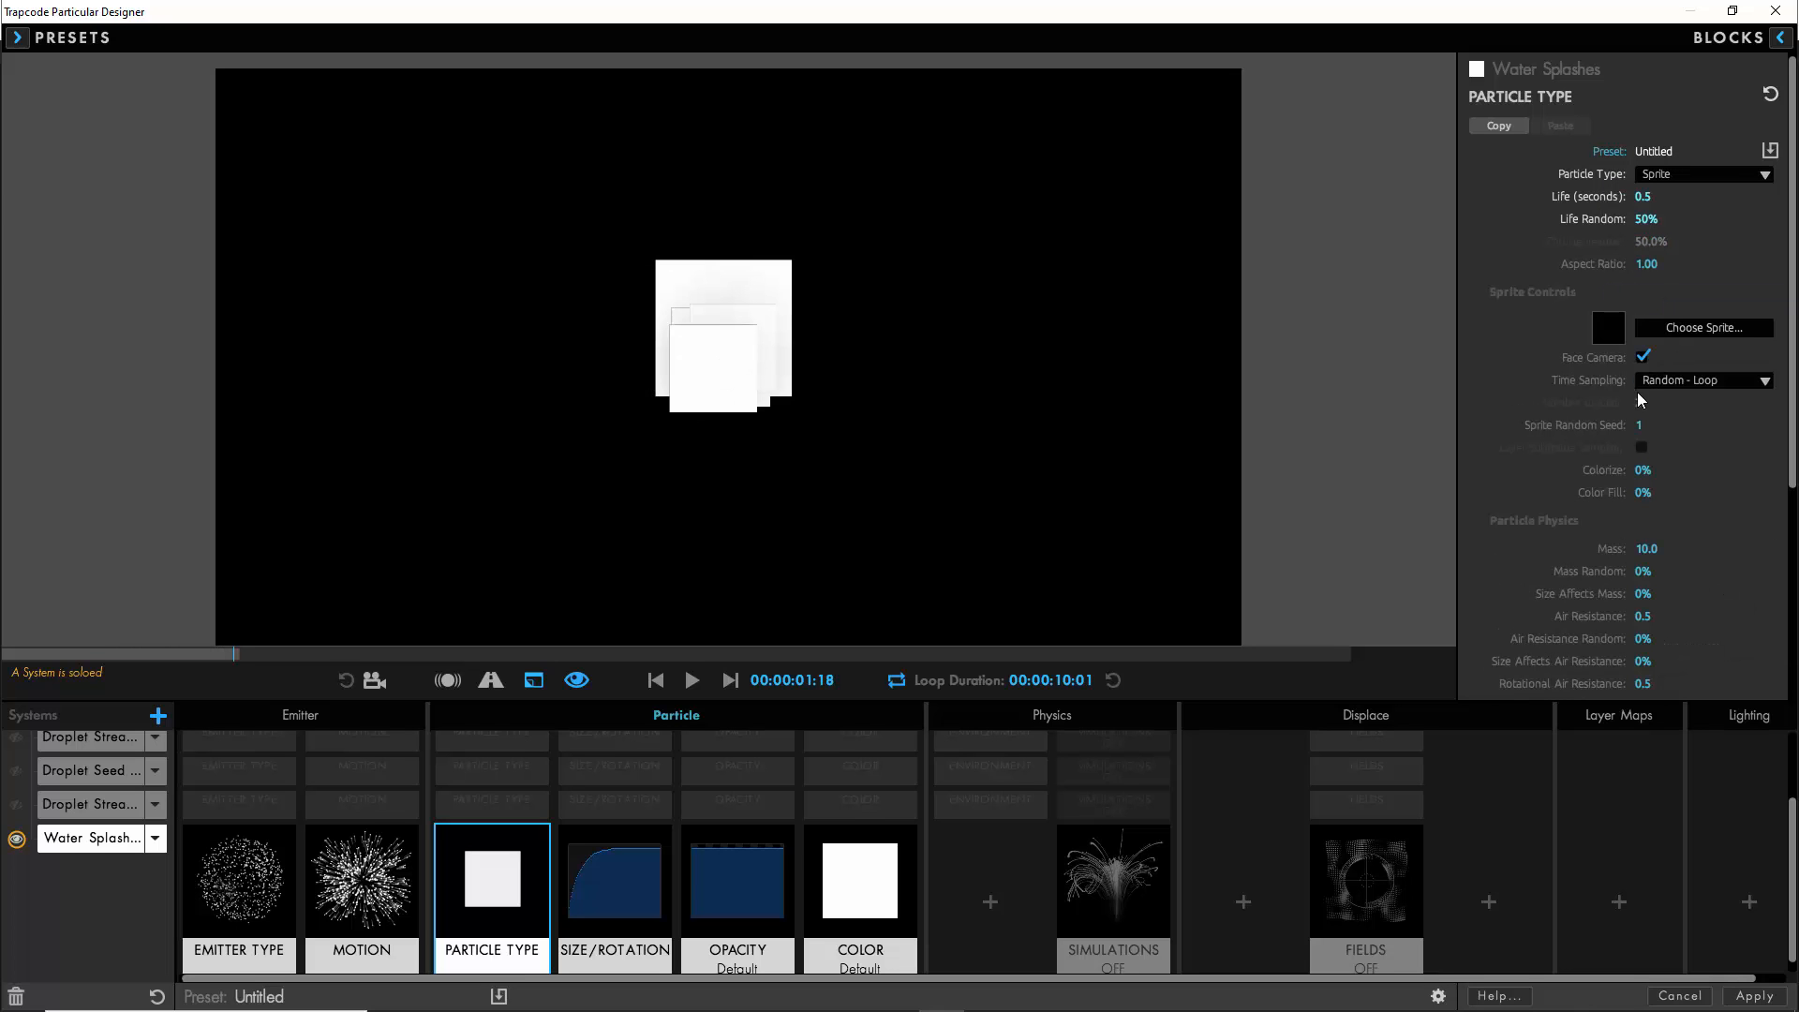
{"action": "left_click", "coordinate": [253, 214]}
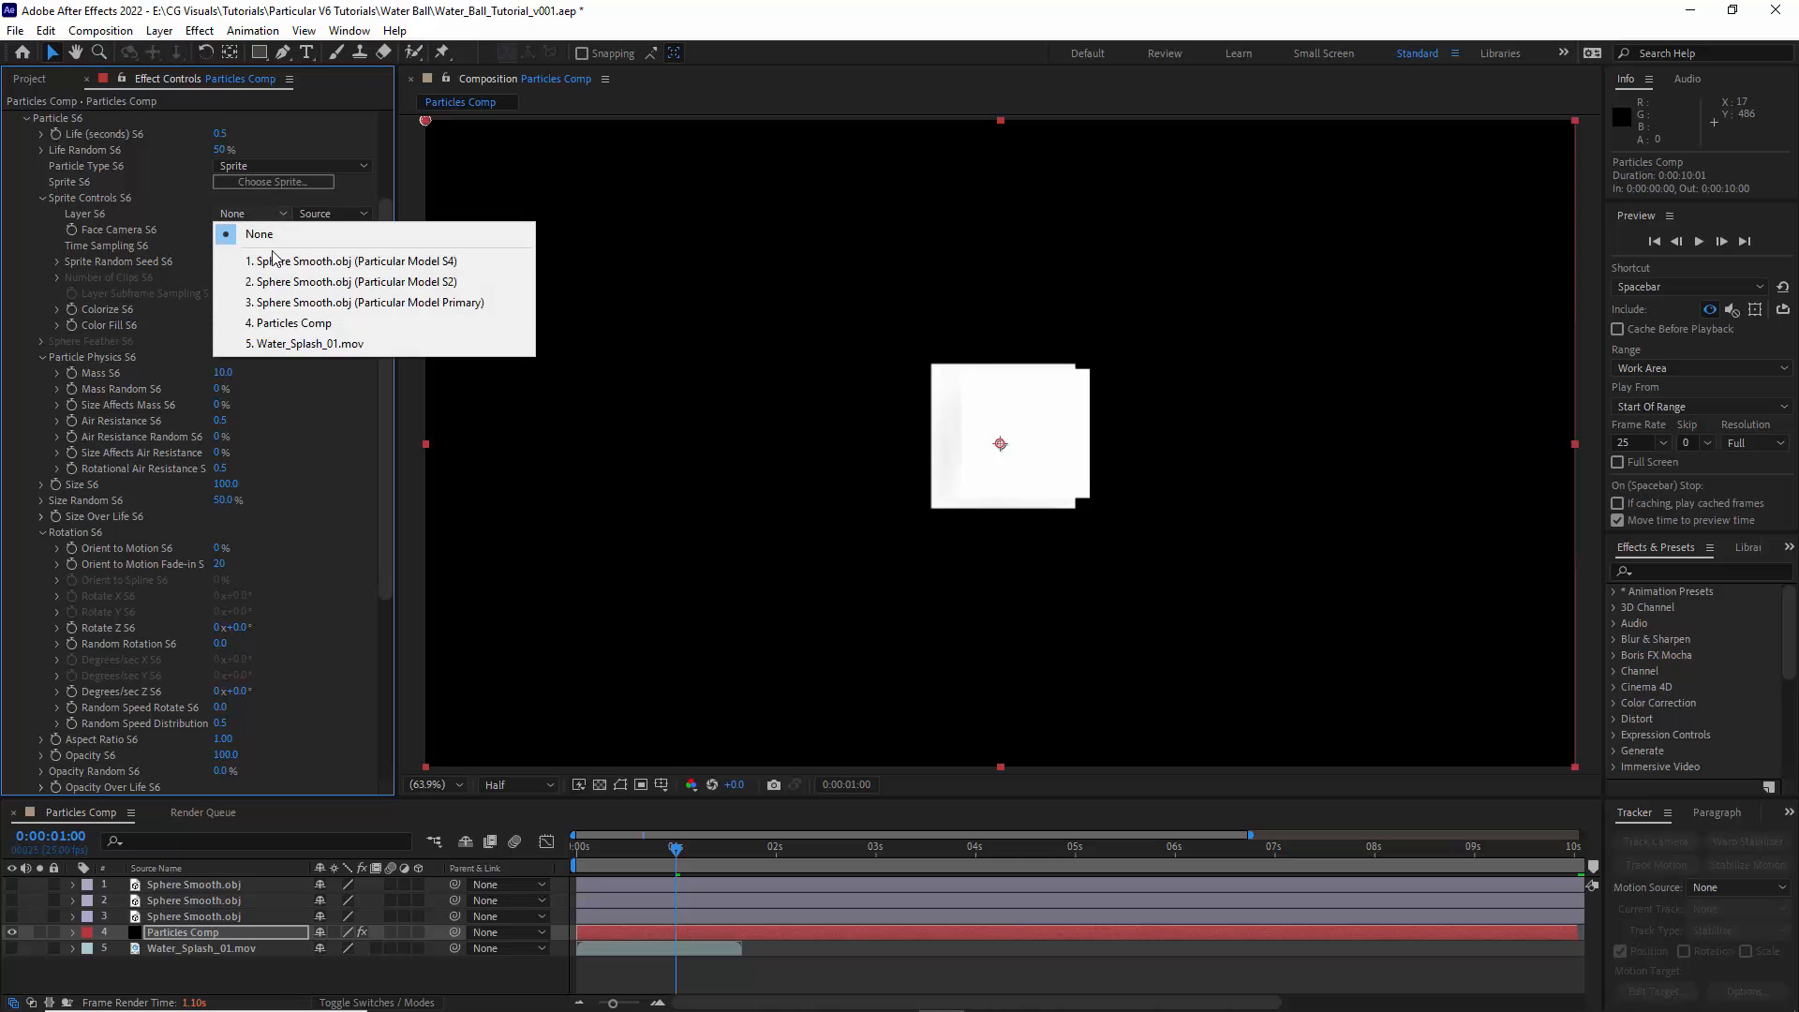
{"action": "left_click", "coordinate": [309, 344]}
{"action": "left_click", "coordinate": [26, 118]}
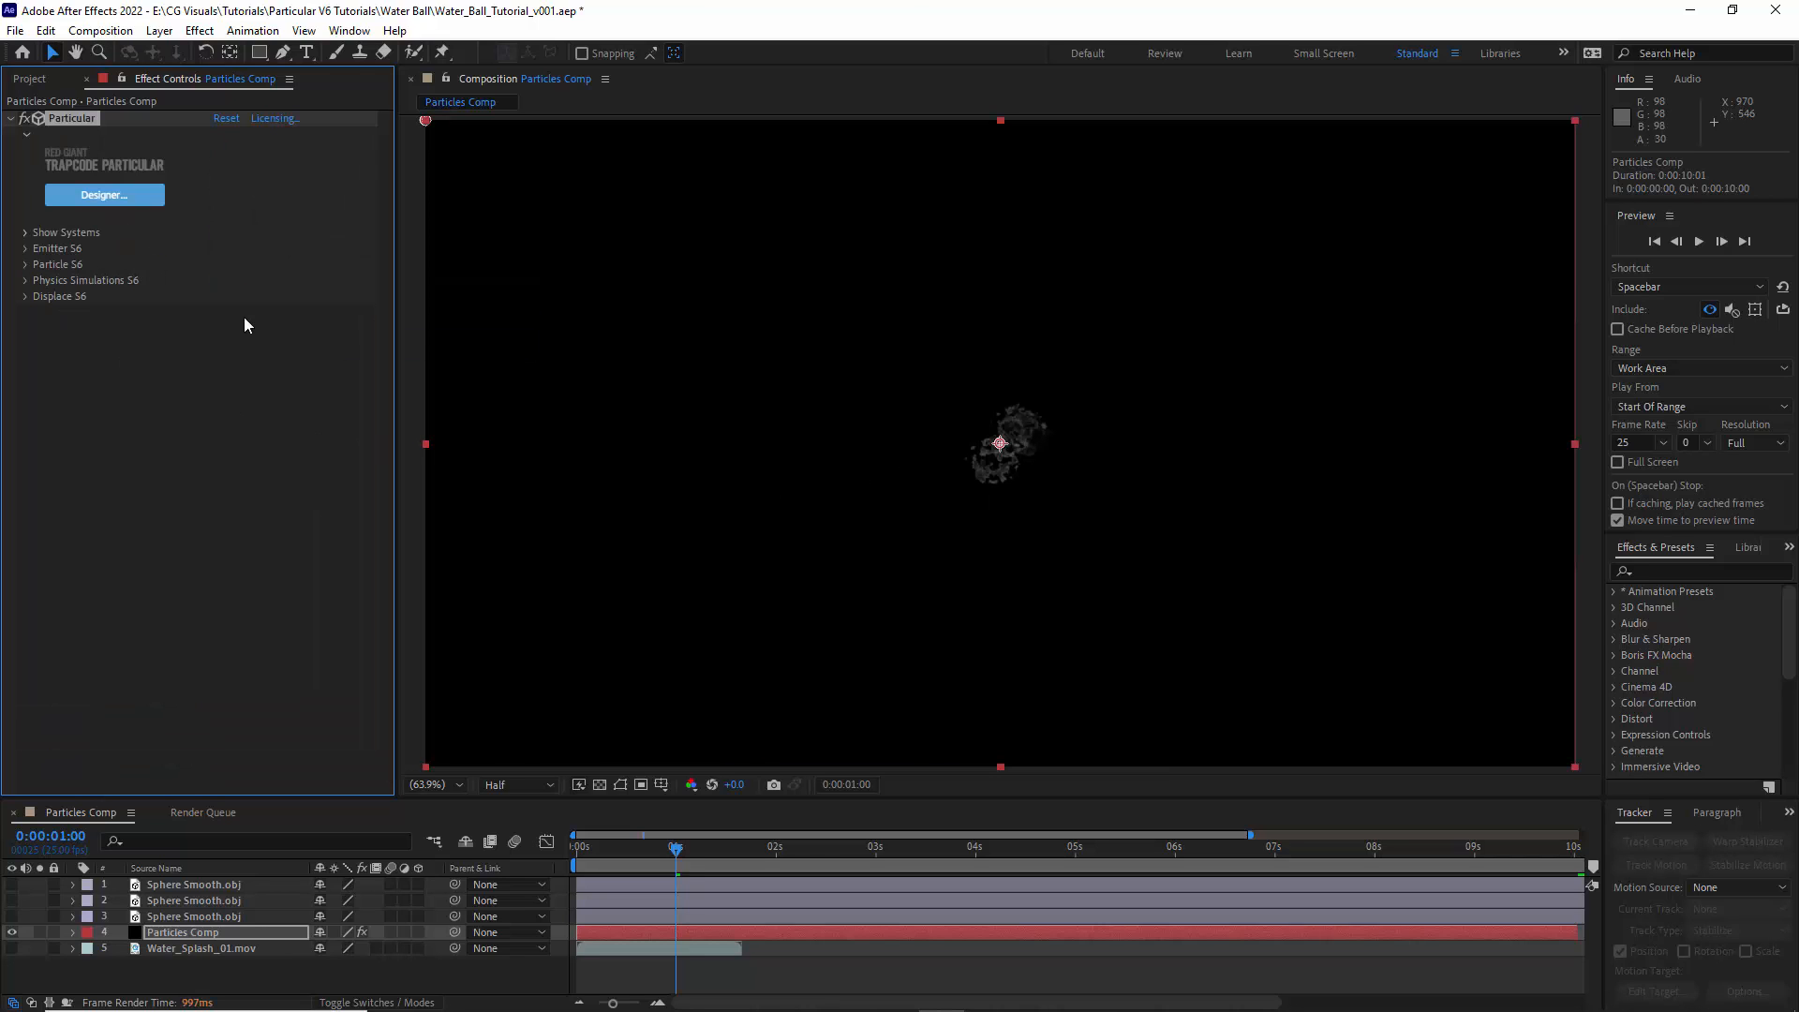
- Reopen the Designer, reset the Loop Duration to 00:00:03:01 and set the Water Splashes Air Resistance to 3
{"action": "left_click", "coordinate": [104, 195]}
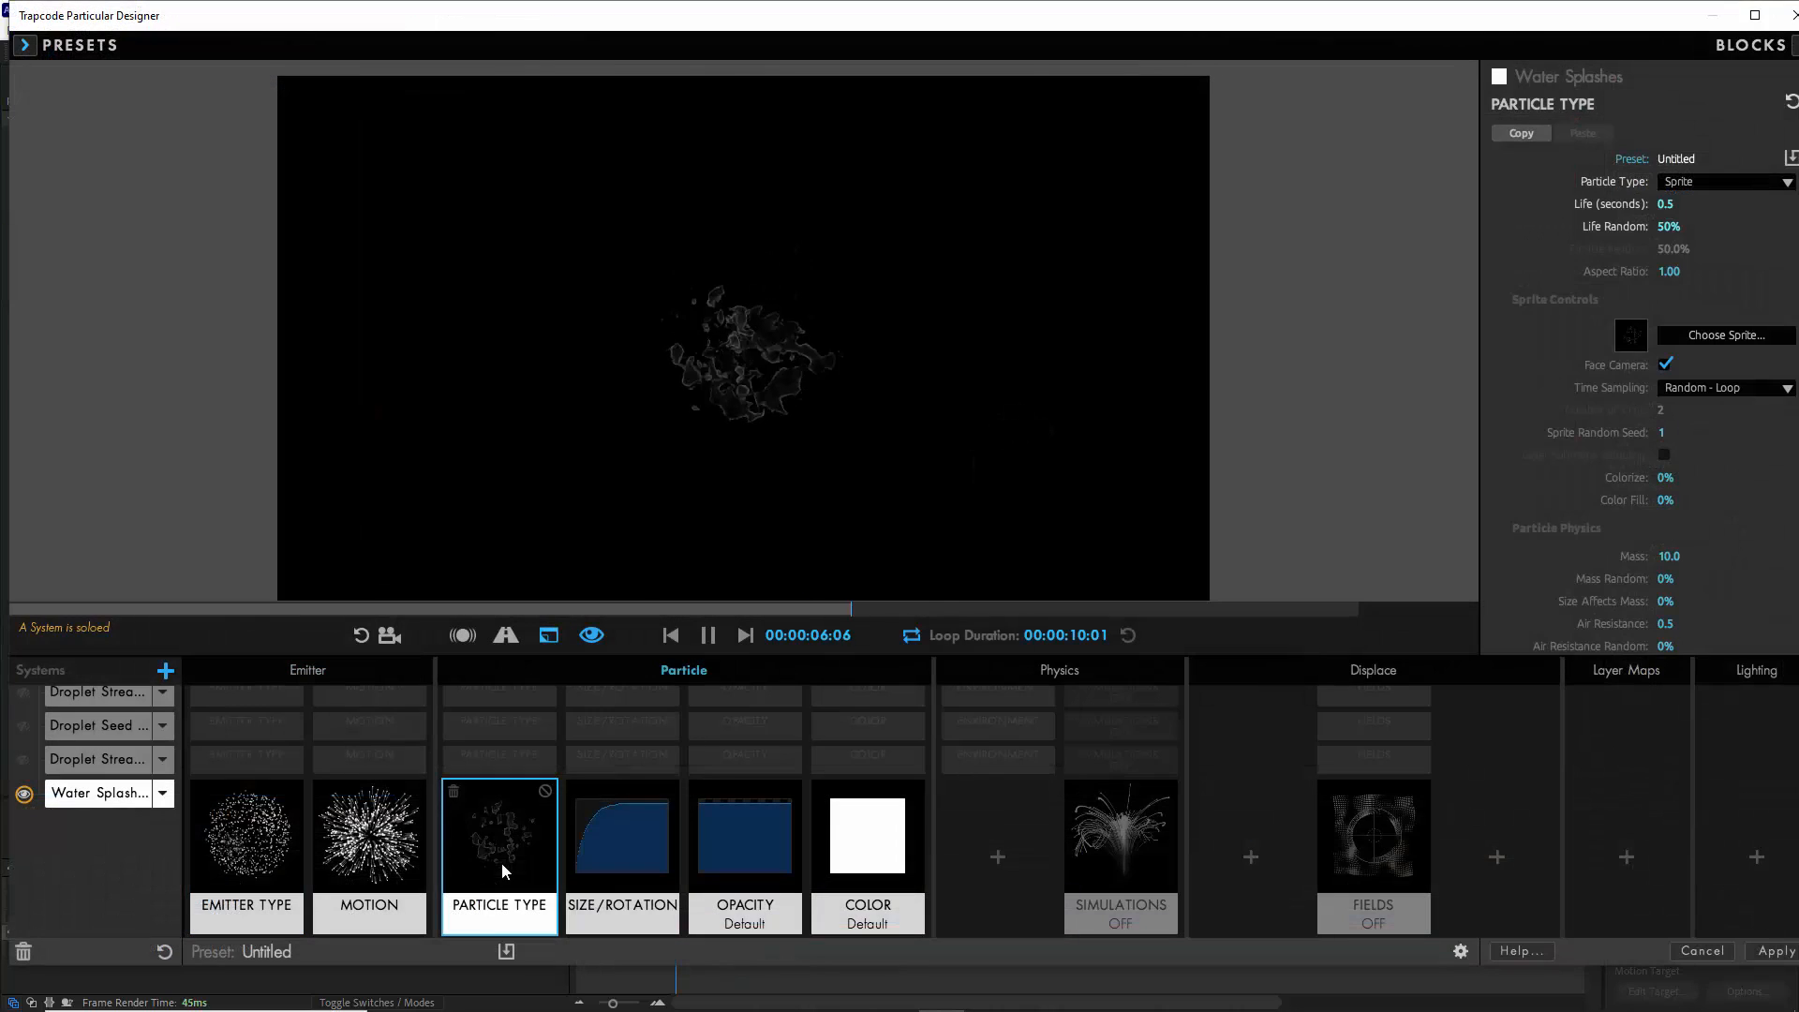
{"action": "left_click", "coordinate": [1128, 635]}
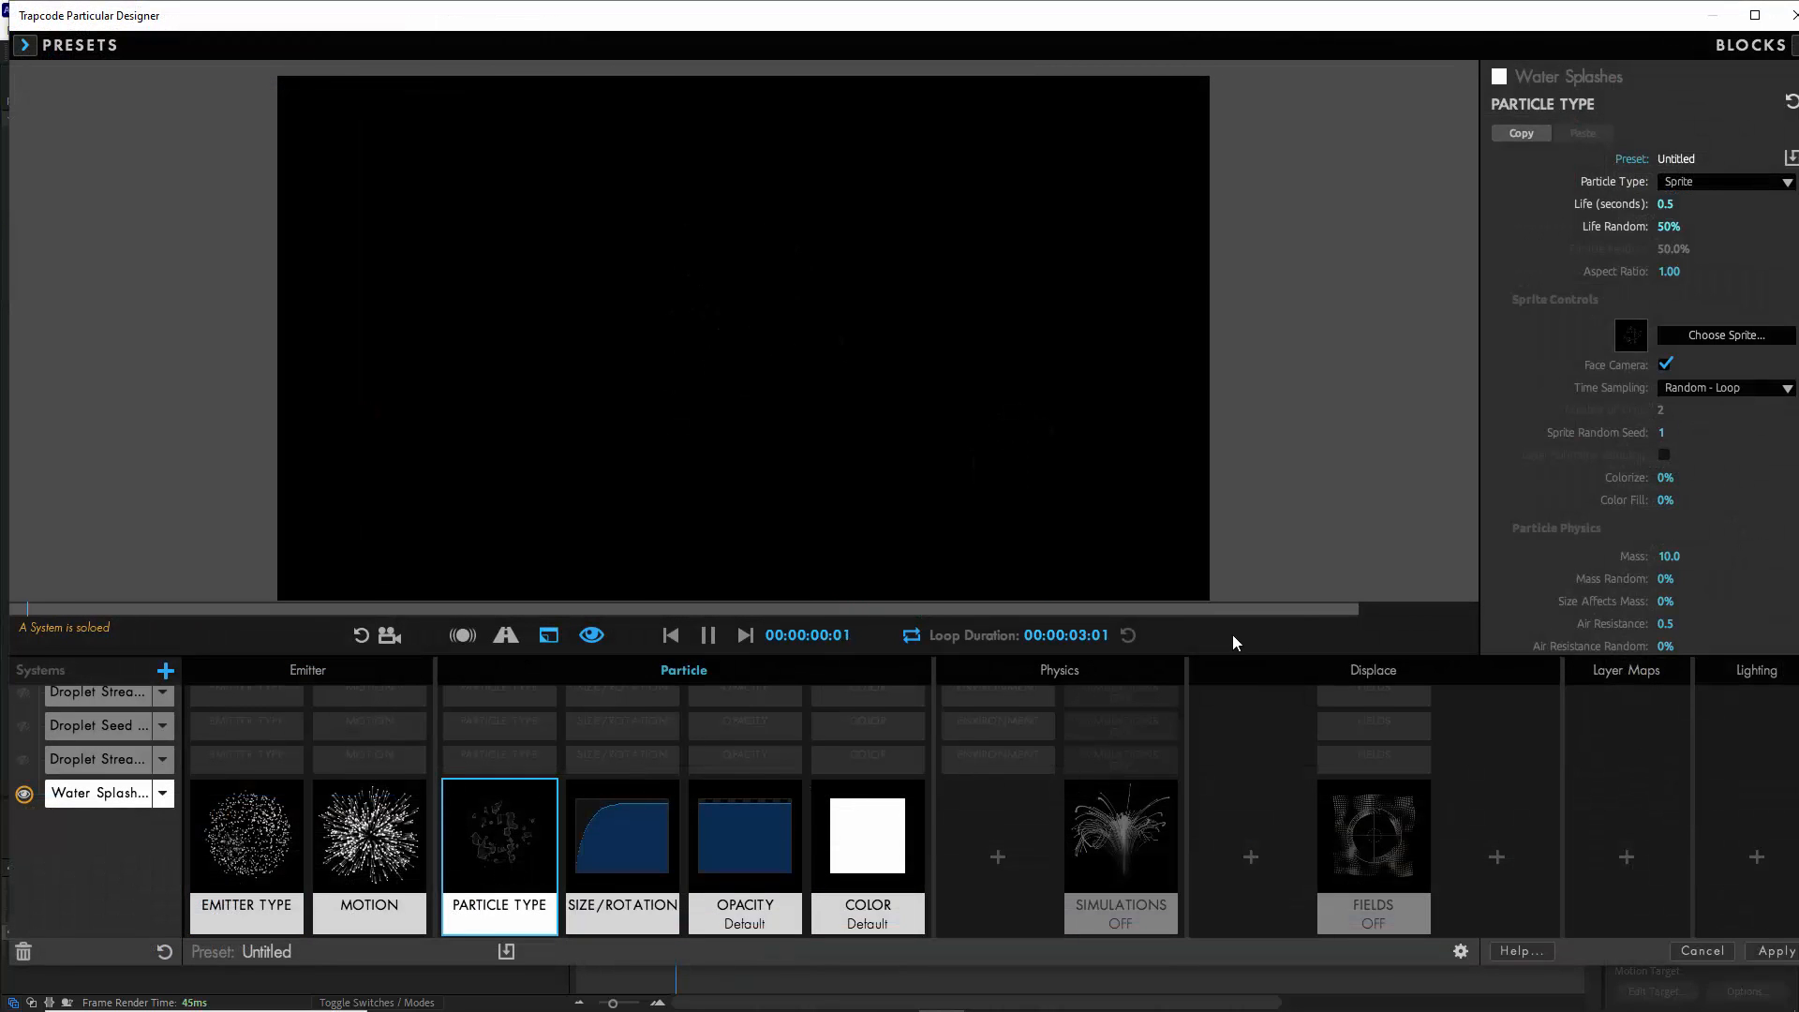
{"action": "scroll", "coordinate": [1559, 489], "scroll_direction": "down", "scroll_amount": 3}
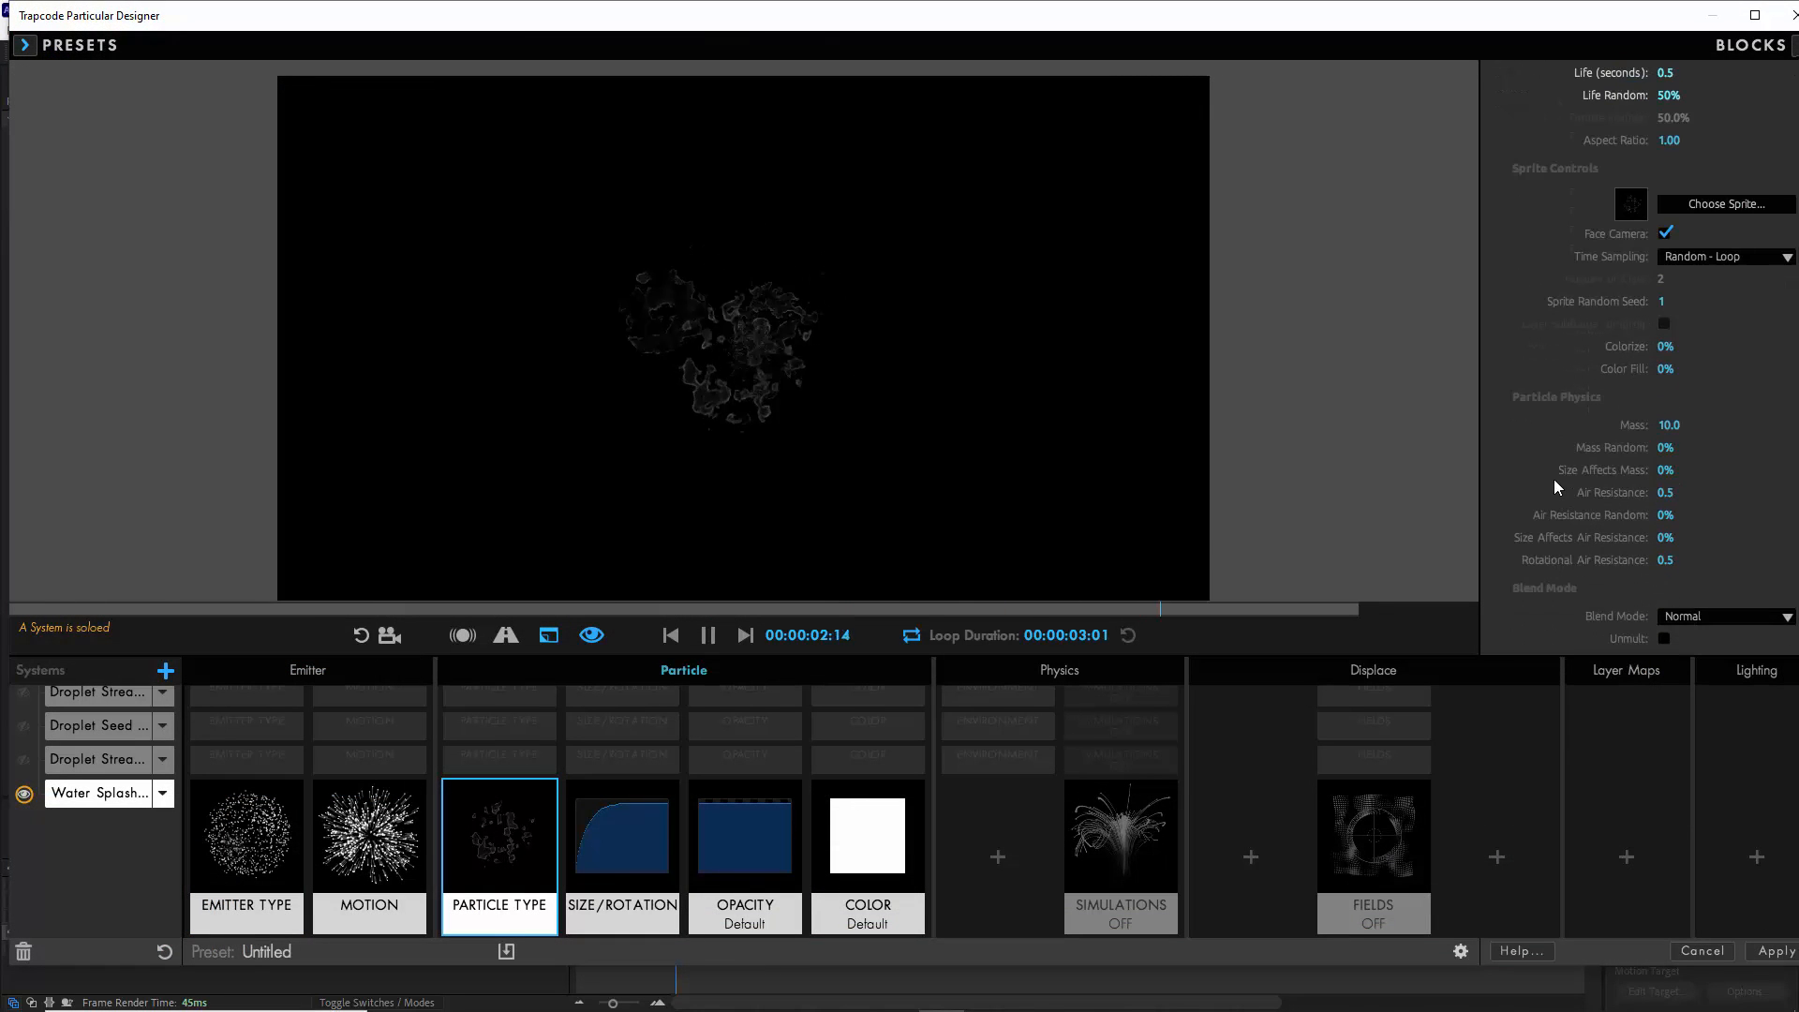
{"action": "left_click", "coordinate": [1664, 493]}
{"action": "type", "text": "3"}
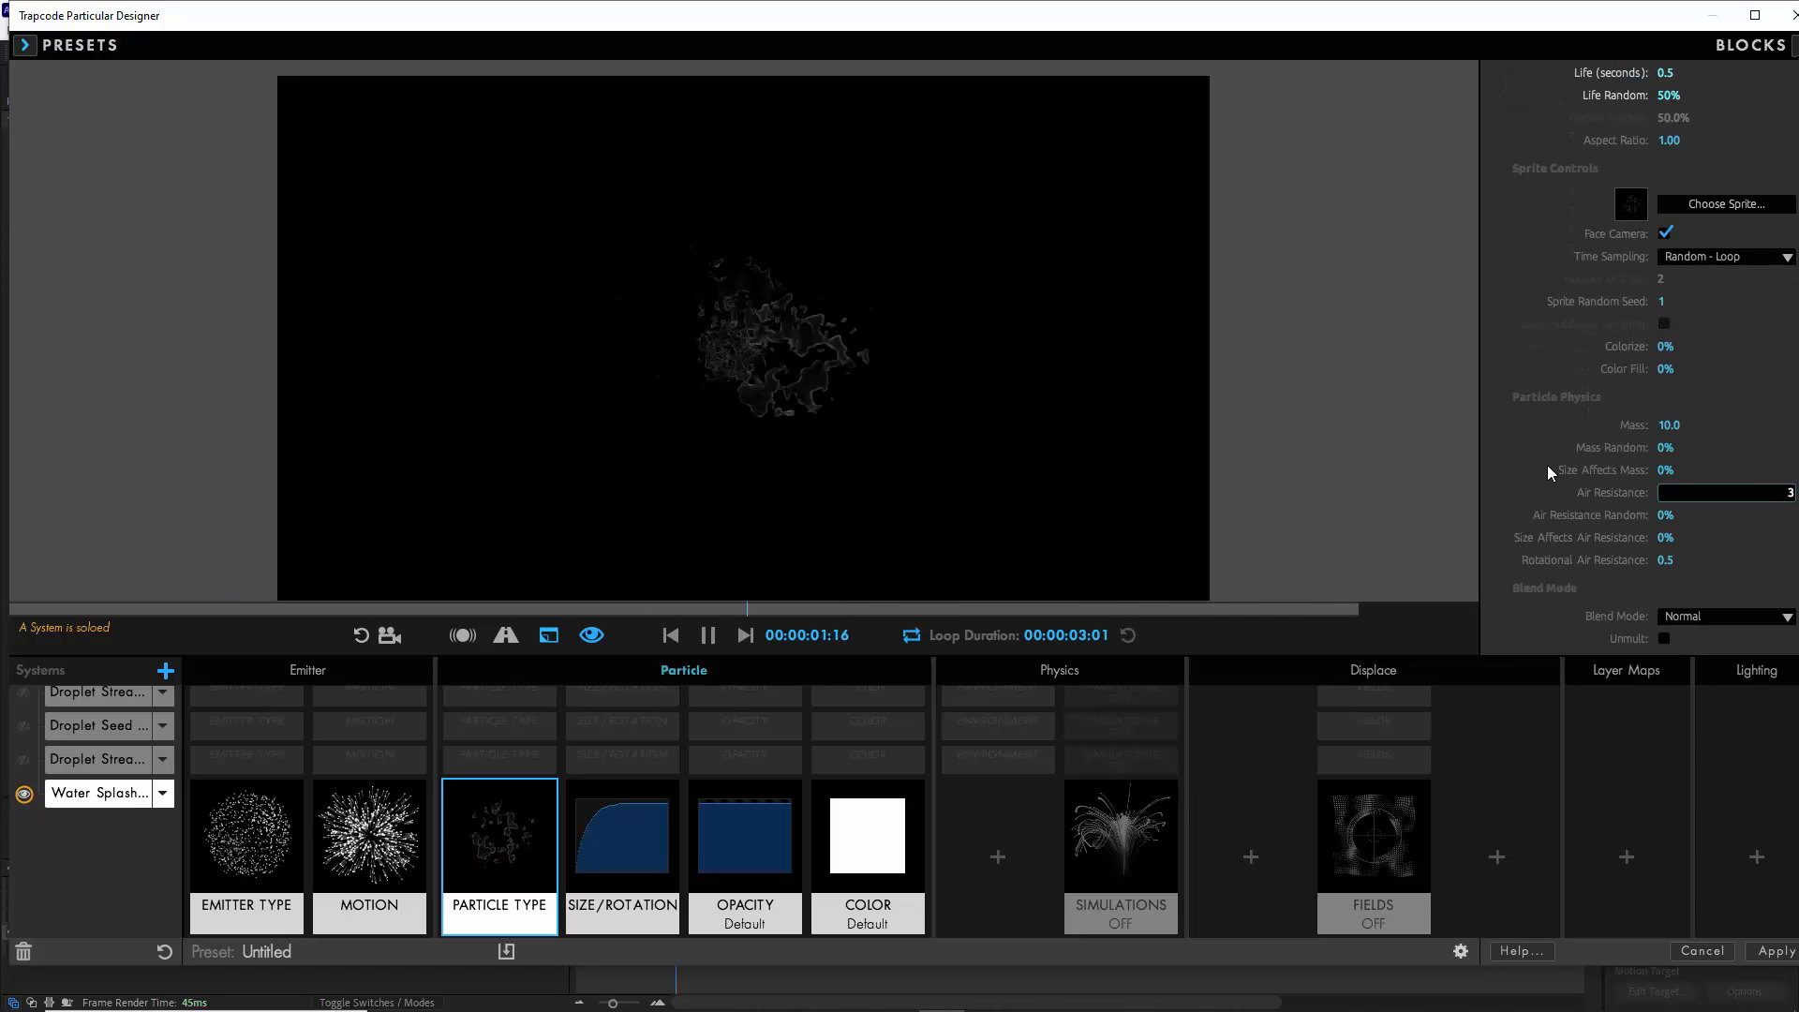
{"action": "key", "text": "Return"}
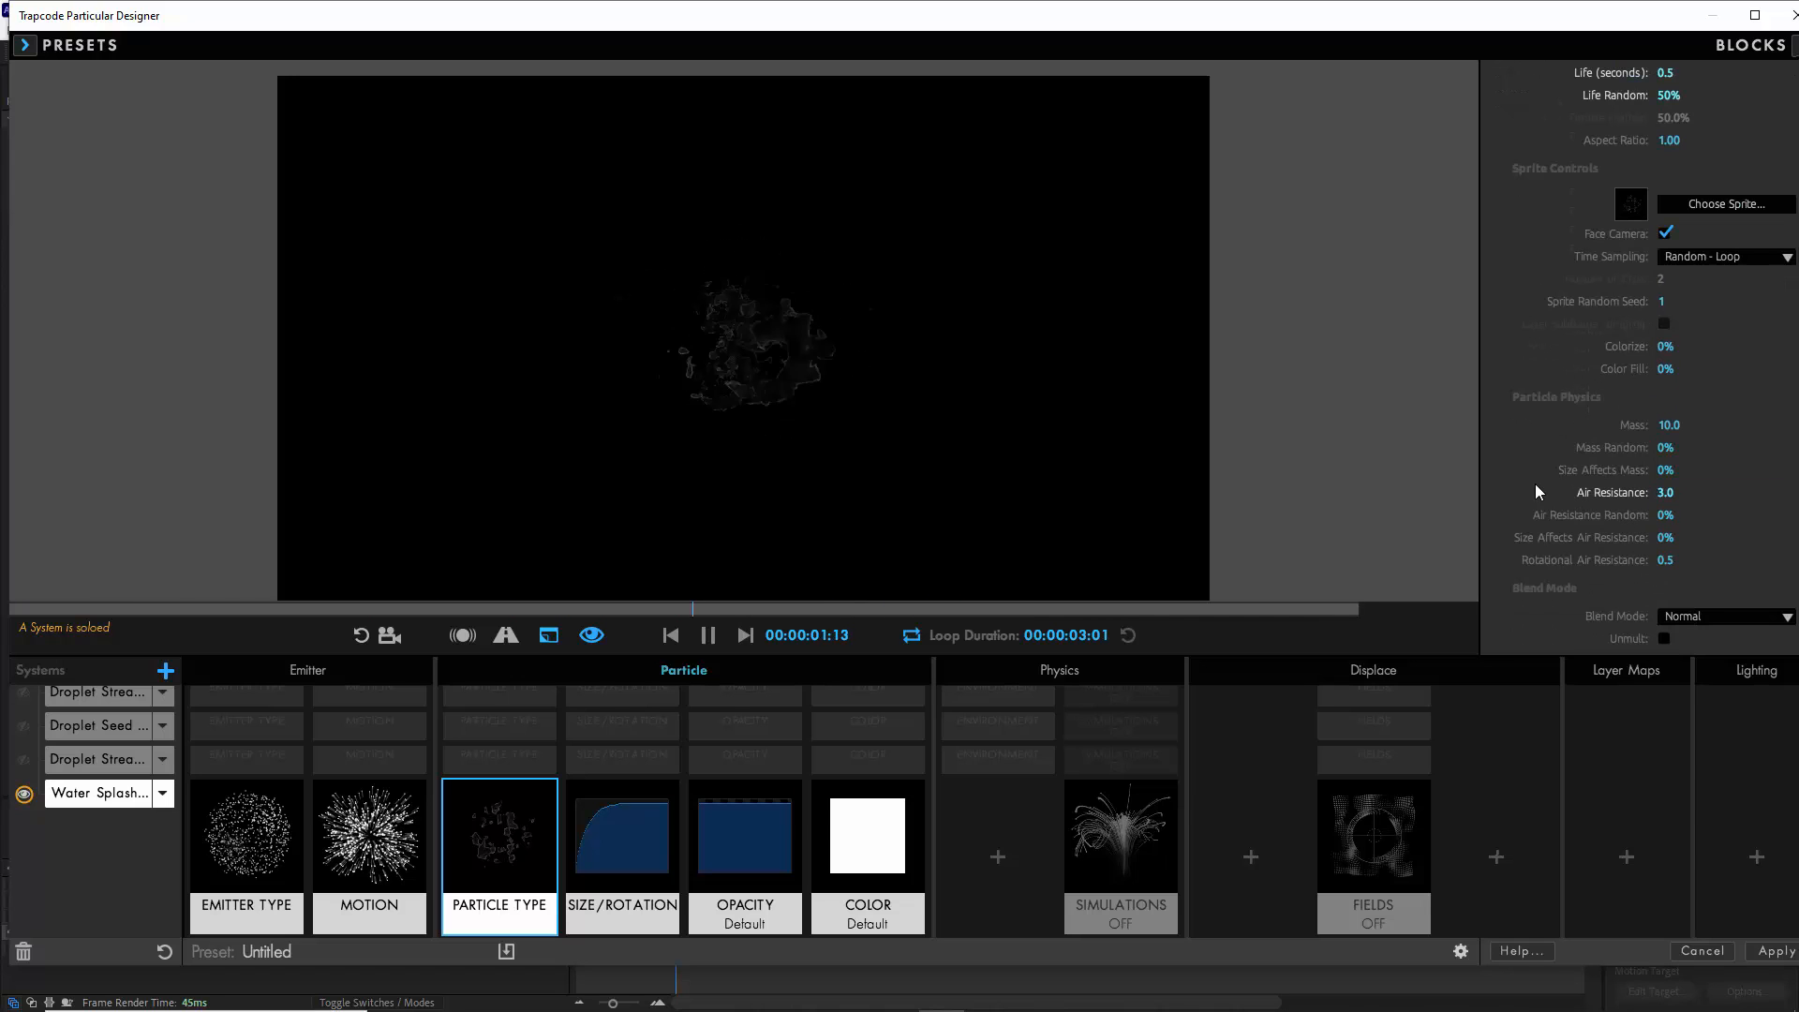
- Set the Water Splashes Blend Mode to Screen and the sprite Time Sampling to Start at Birth - Stretch, and pause the preview
{"action": "left_click", "coordinate": [1679, 617]}
{"action": "left_click", "coordinate": [1660, 682]}
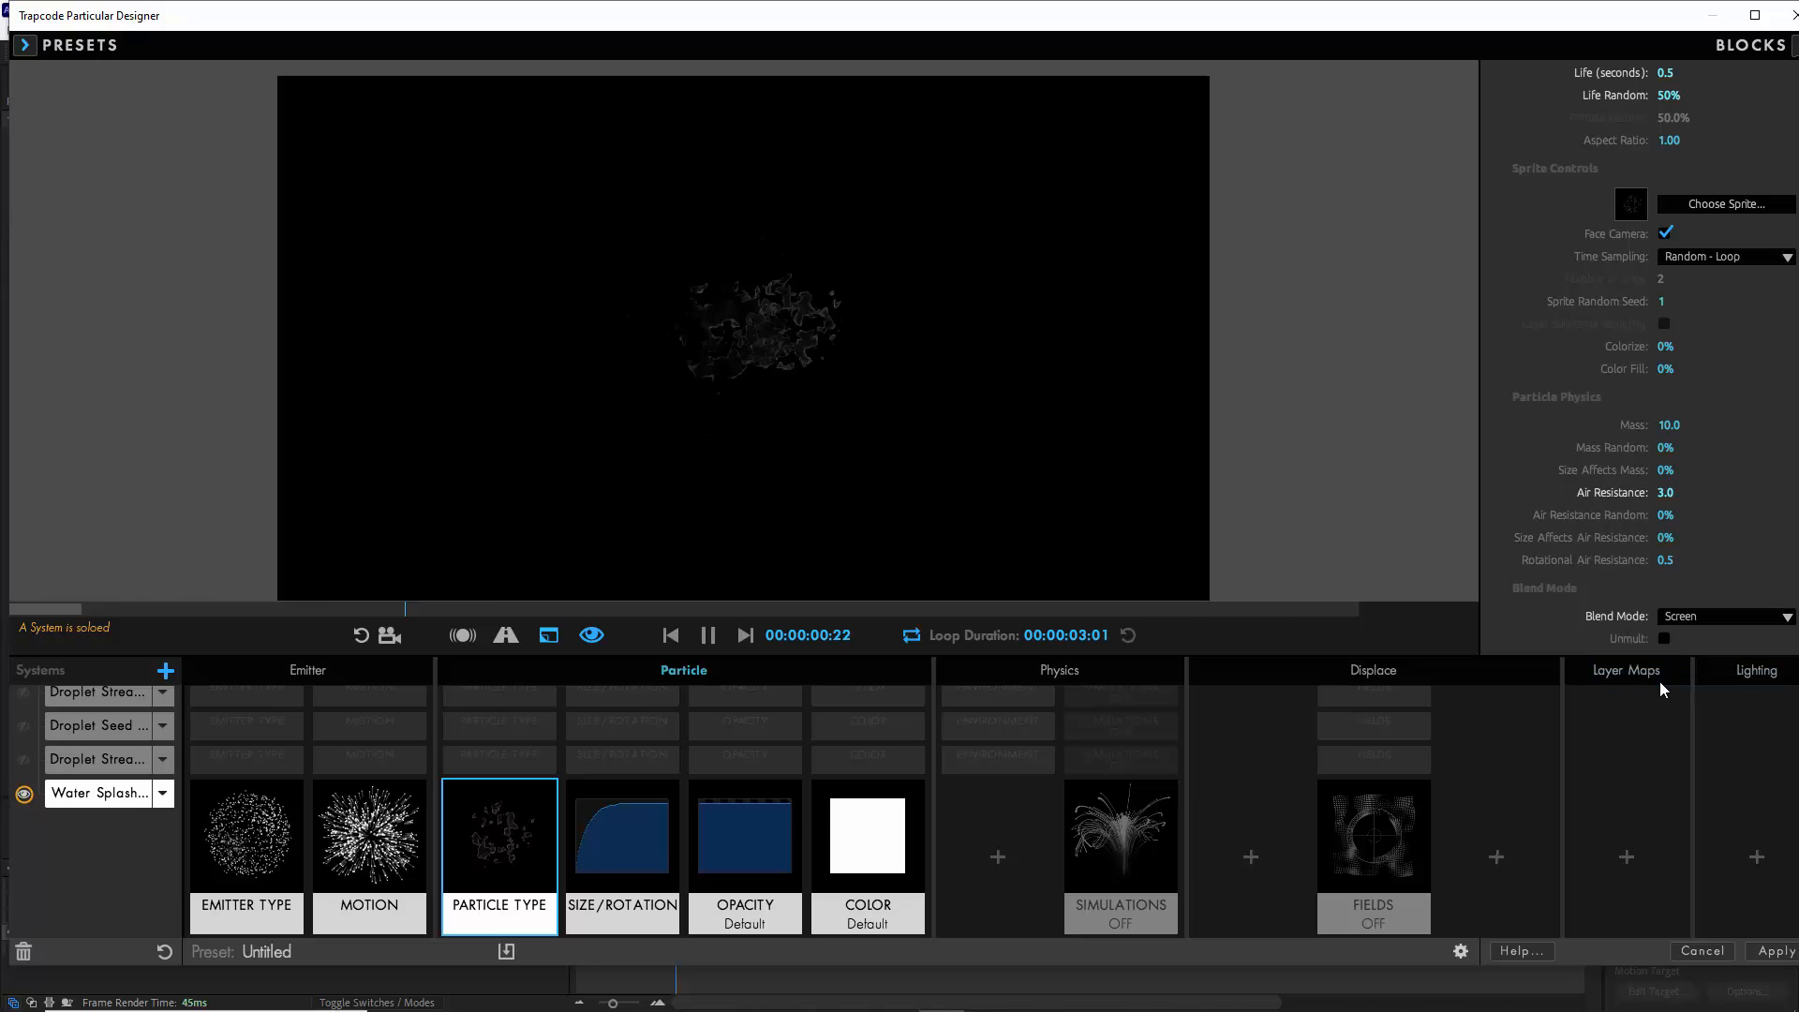
{"action": "scroll", "coordinate": [1611, 346], "scroll_direction": "up", "scroll_amount": 3}
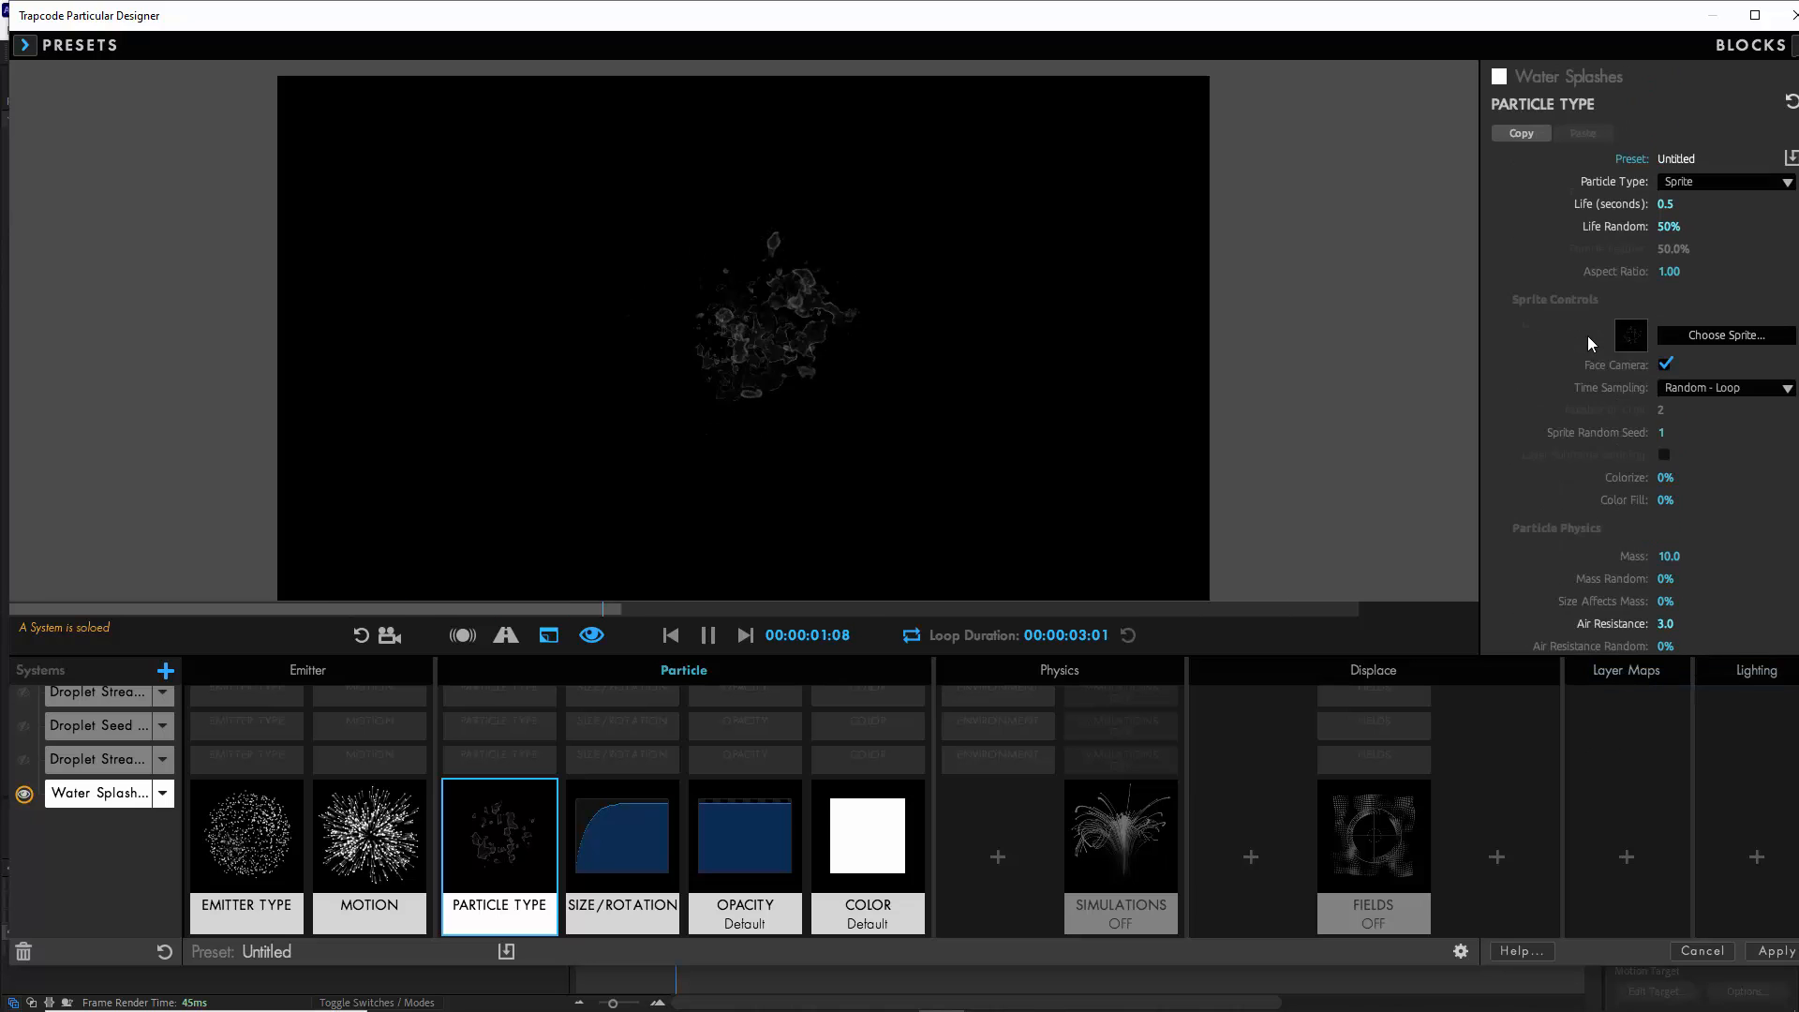
{"action": "left_click", "coordinate": [1733, 387]}
{"action": "left_click", "coordinate": [1707, 468]}
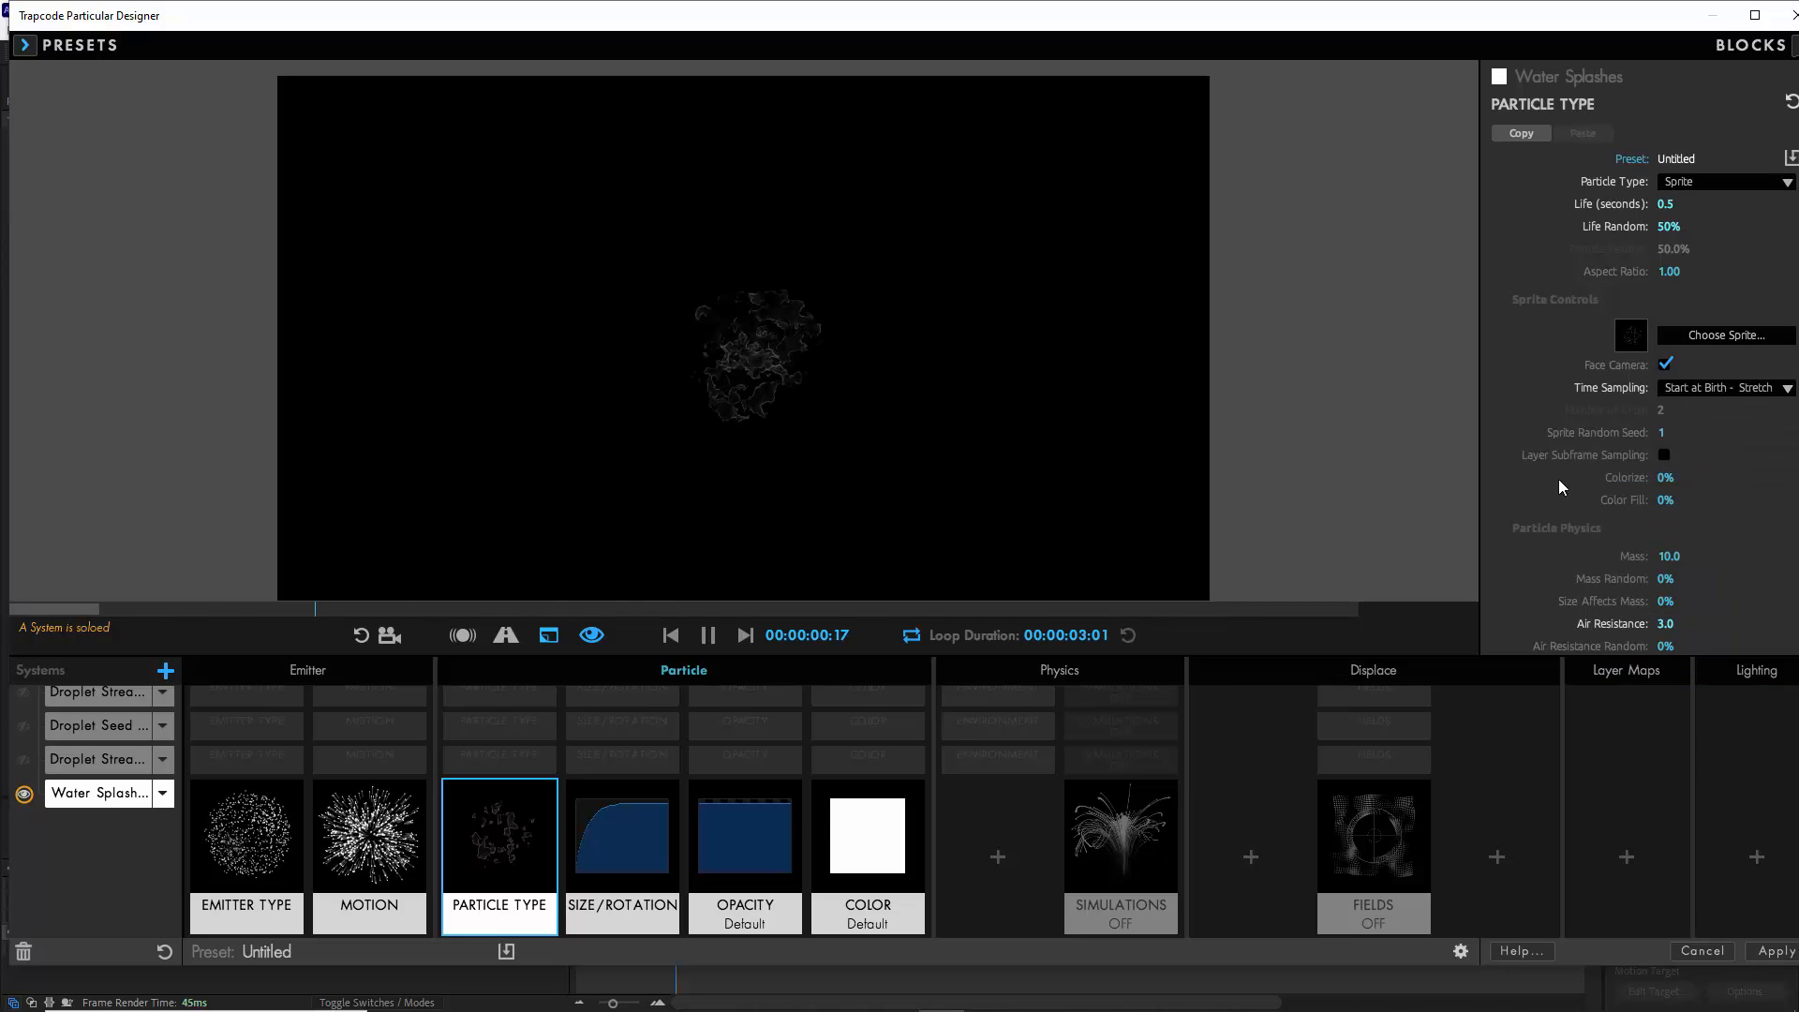
{"action": "key", "text": "space"}
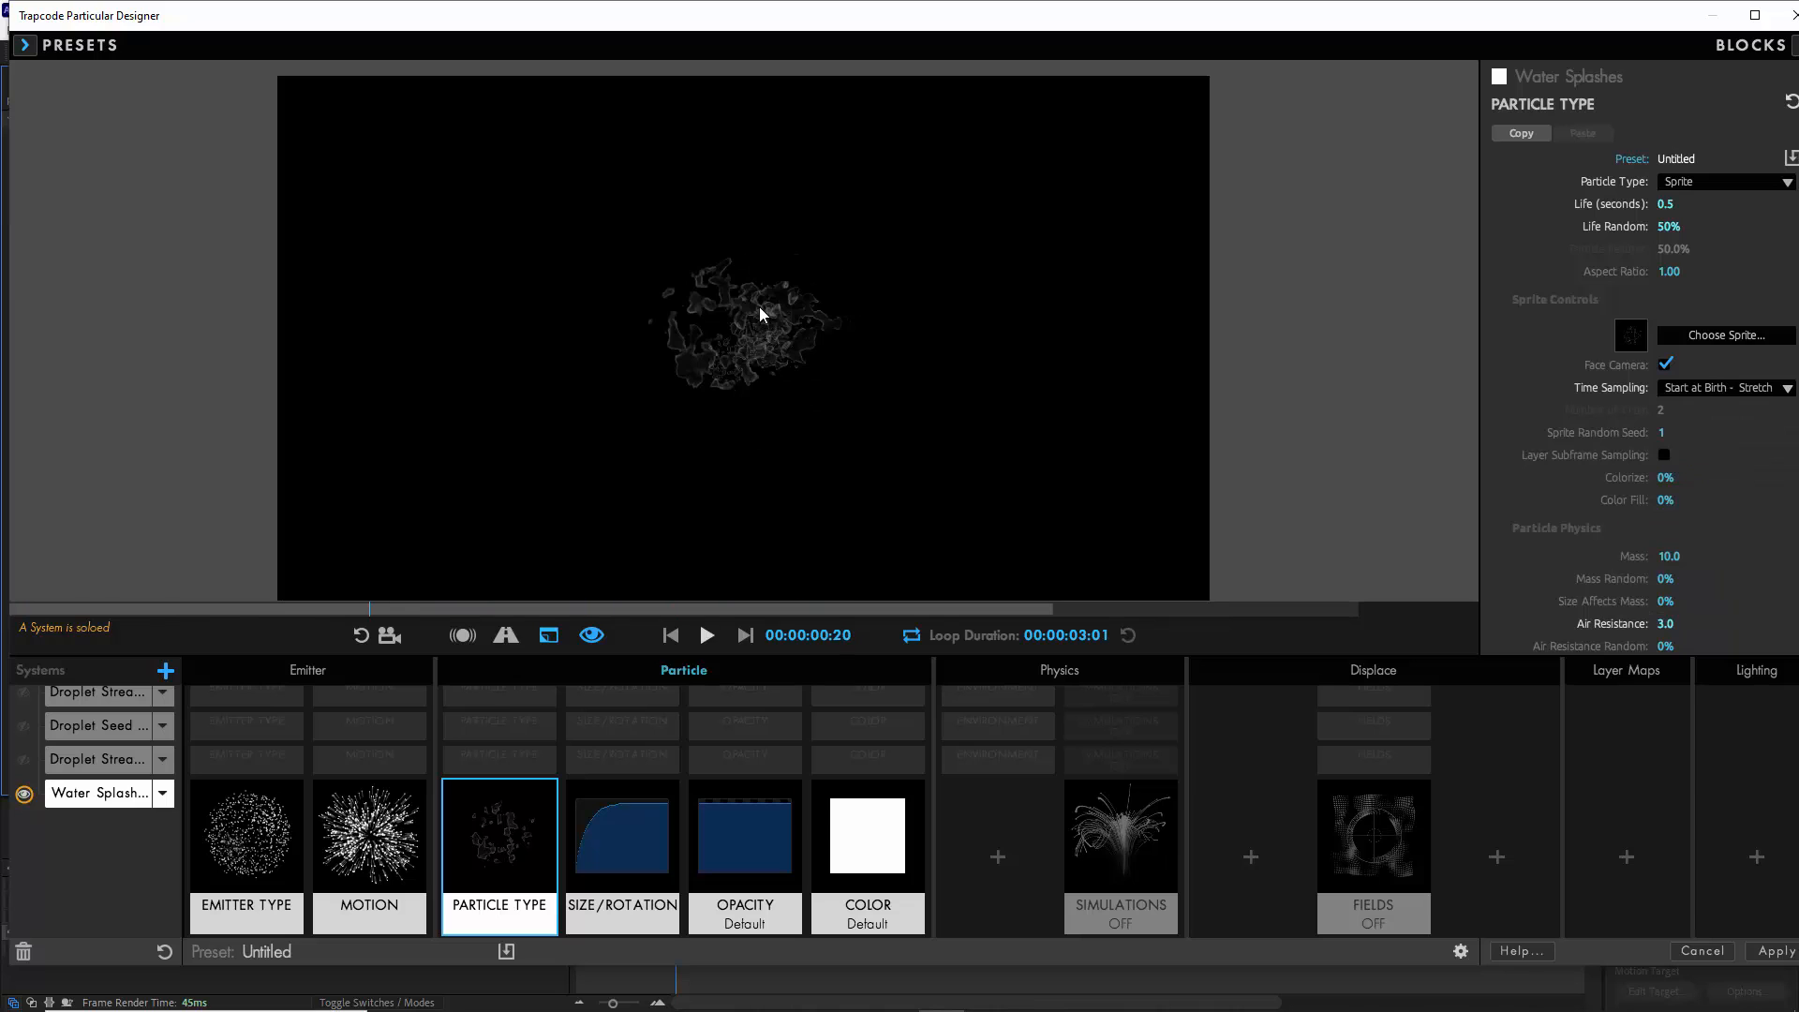
- Set the Water Splashes Random Rotation to 50 and Random Speed Rotate to 1, and play the preview from the first frame
{"action": "left_click", "coordinate": [624, 857]}
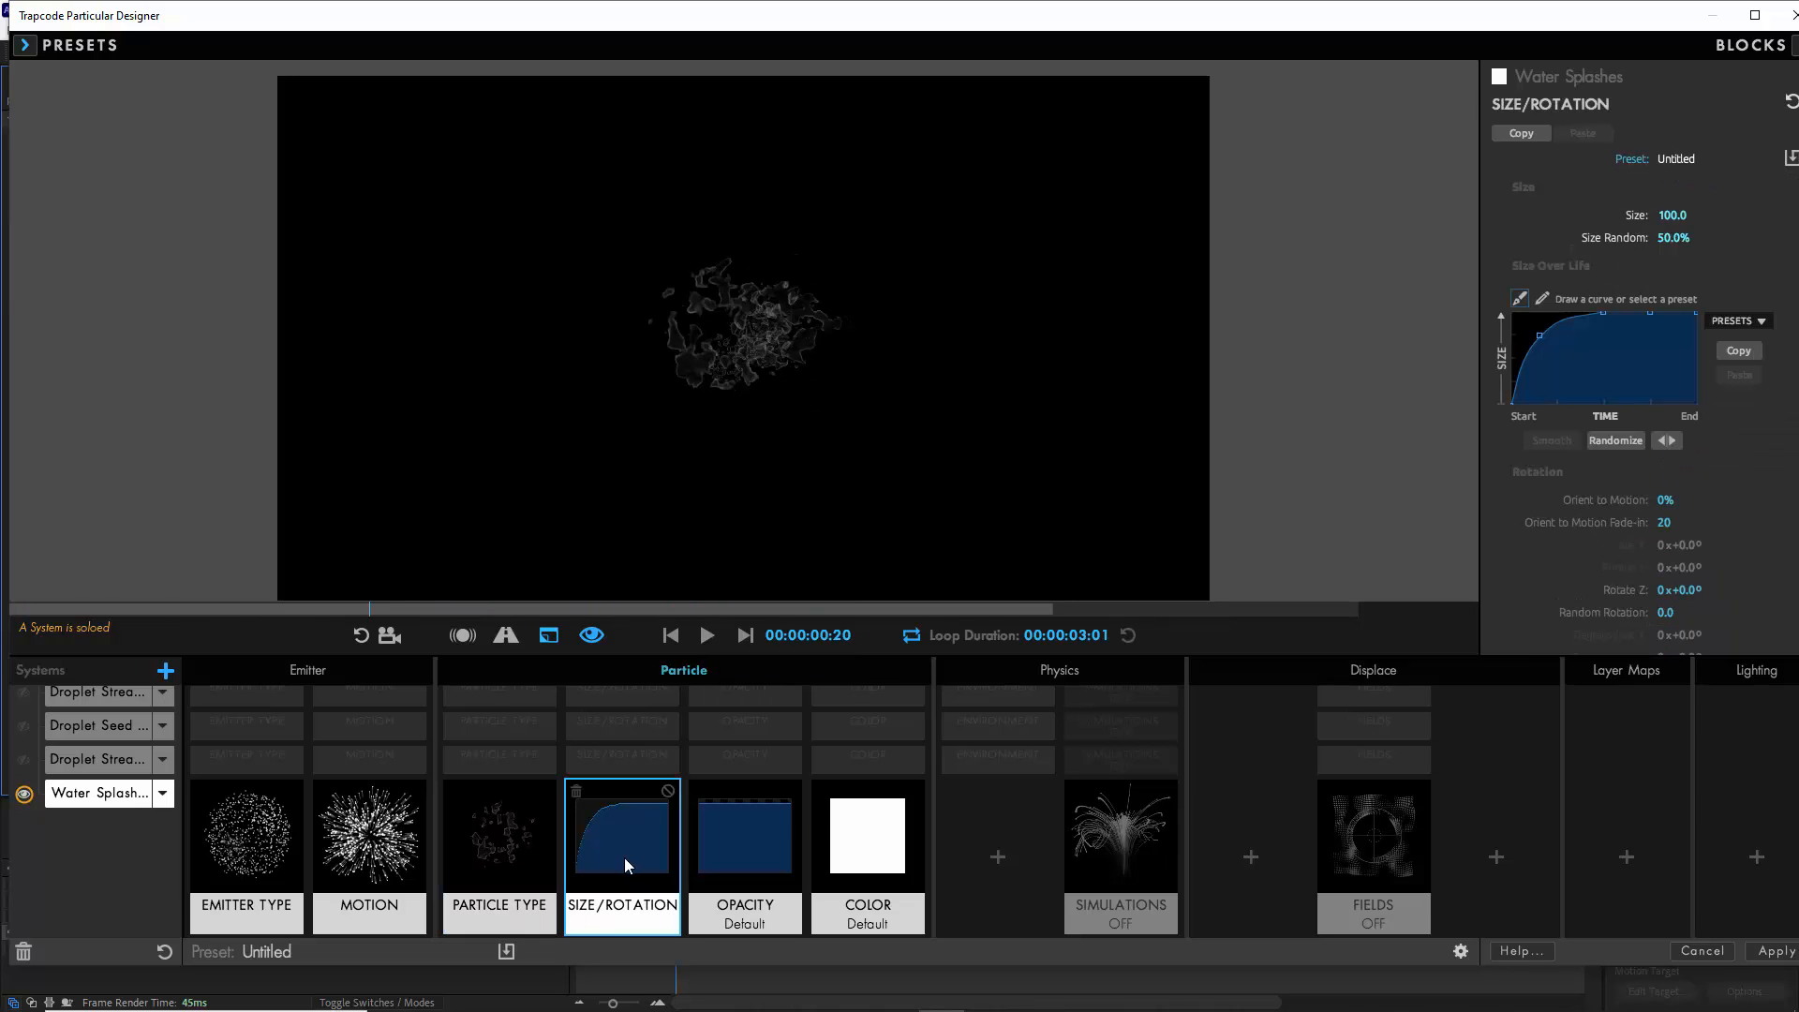
{"action": "scroll", "coordinate": [1554, 499], "scroll_direction": "down", "scroll_amount": 2}
{"action": "left_click", "coordinate": [1665, 509]}
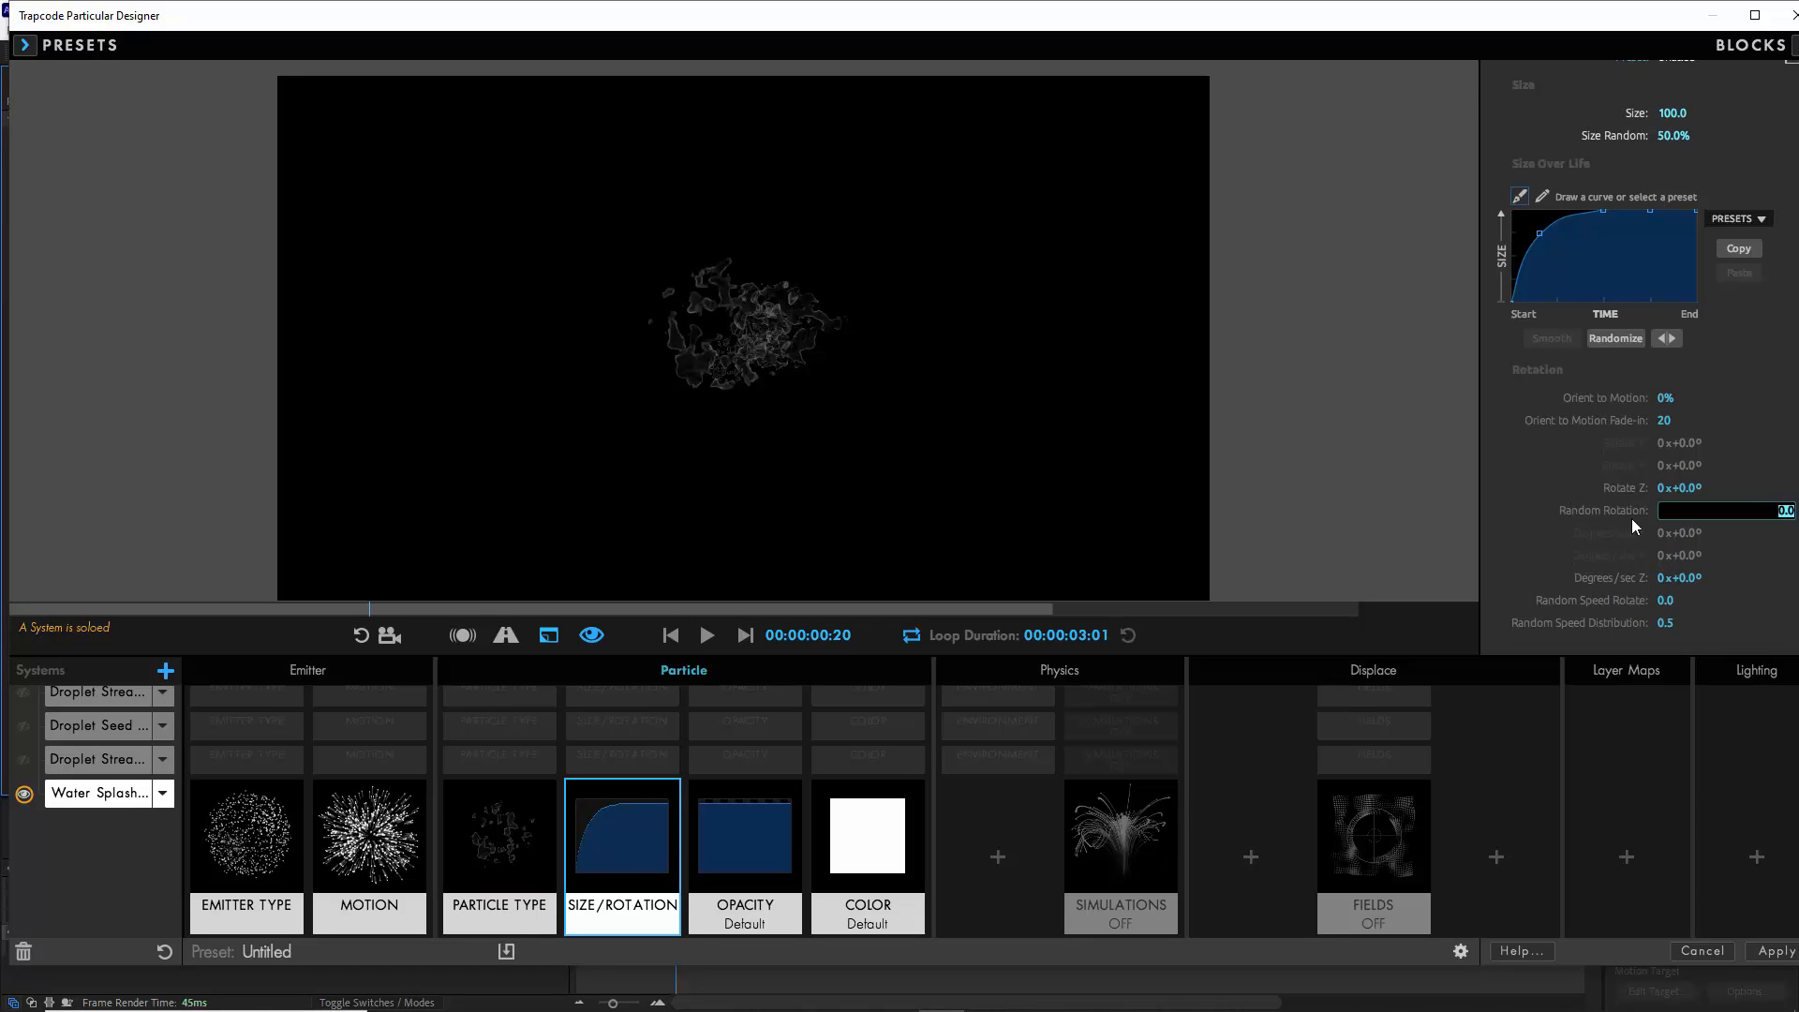
{"action": "type", "text": "50"}
{"action": "key", "text": "Tab"}
{"action": "type", "text": "1"}
{"action": "key", "text": "Return"}
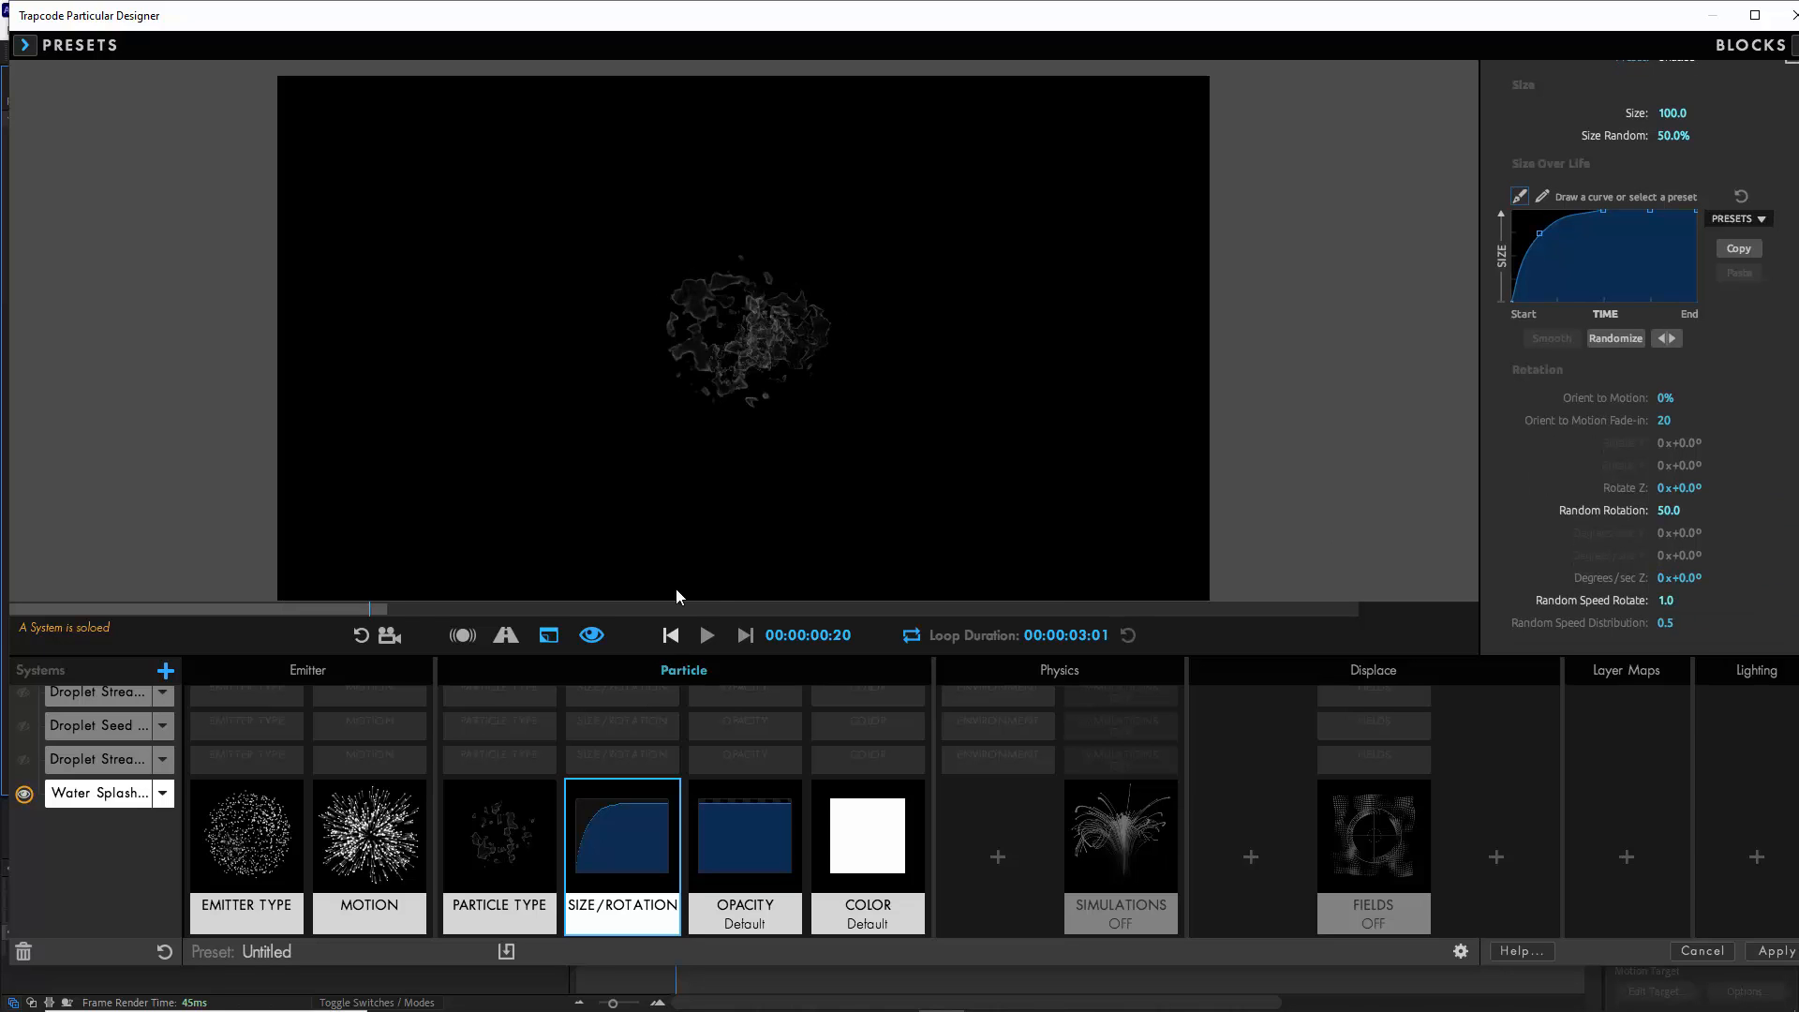
{"action": "left_click", "coordinate": [671, 635]}
{"action": "left_click", "coordinate": [708, 636]}
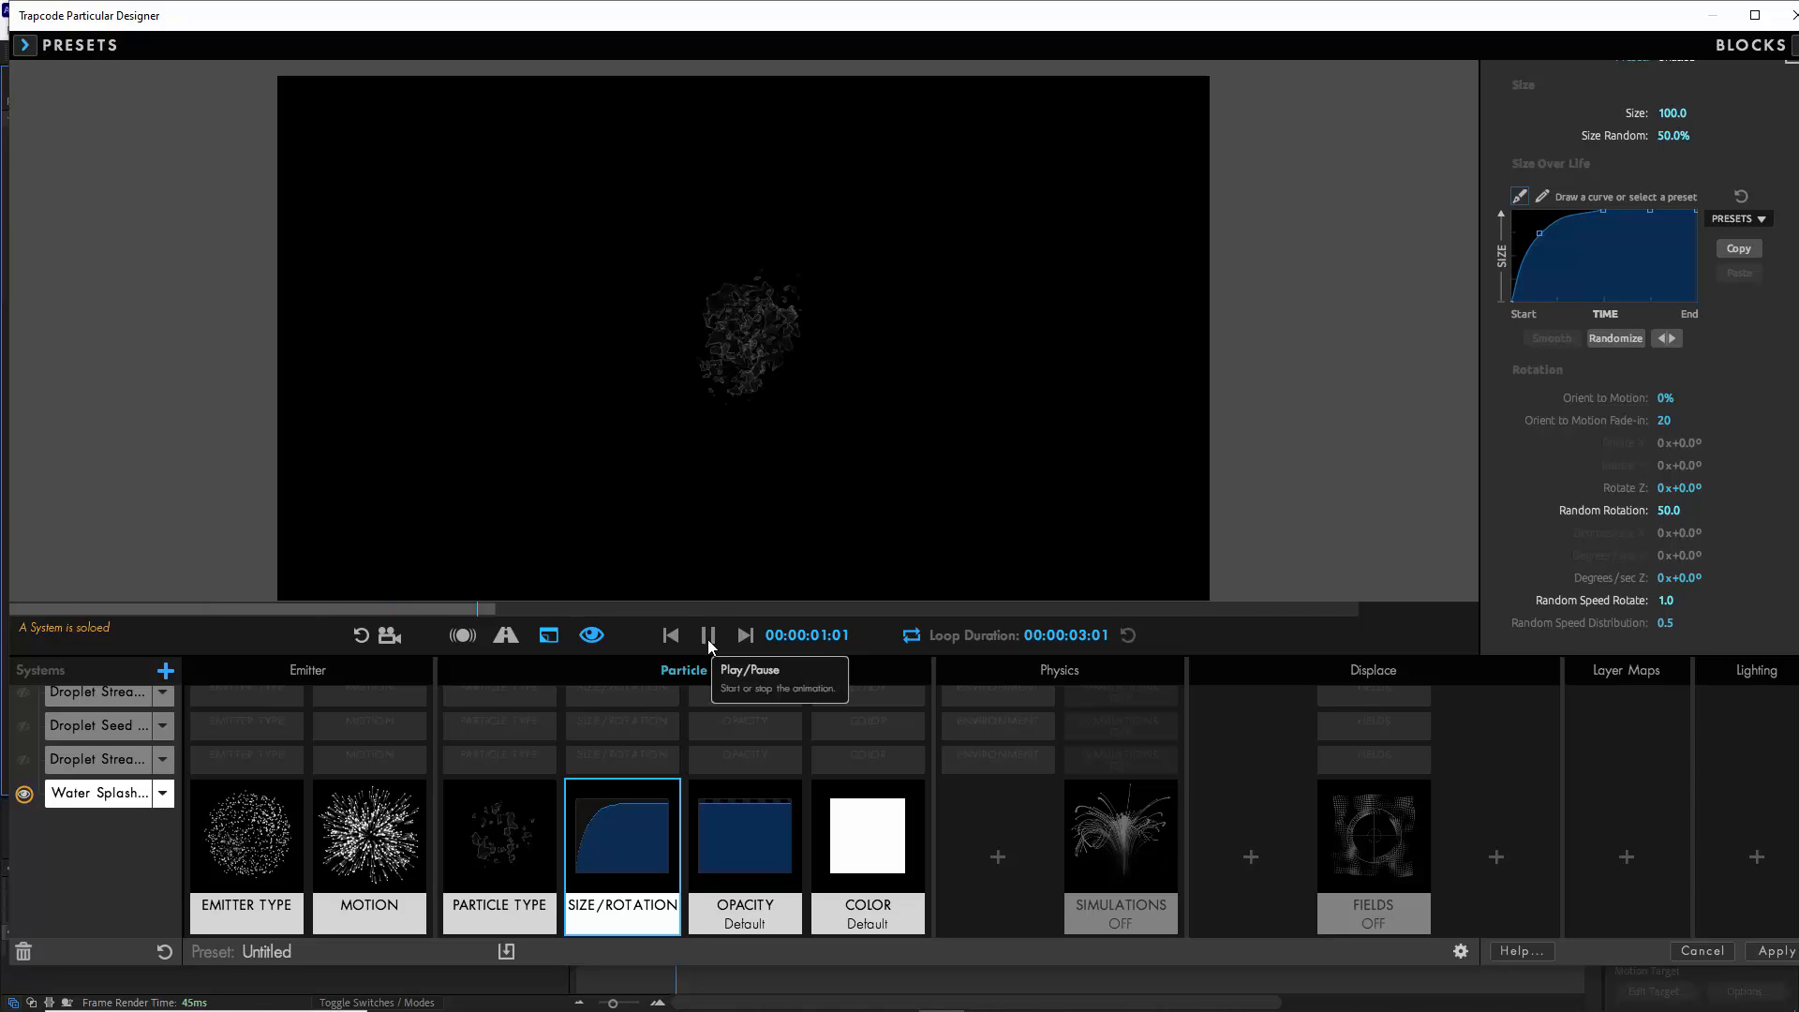
- Add a default Environment block to Water Splashes with Gravity 1000 and Wind Y 100, and restart the preview from the first frame
{"action": "left_click", "coordinate": [1001, 856]}
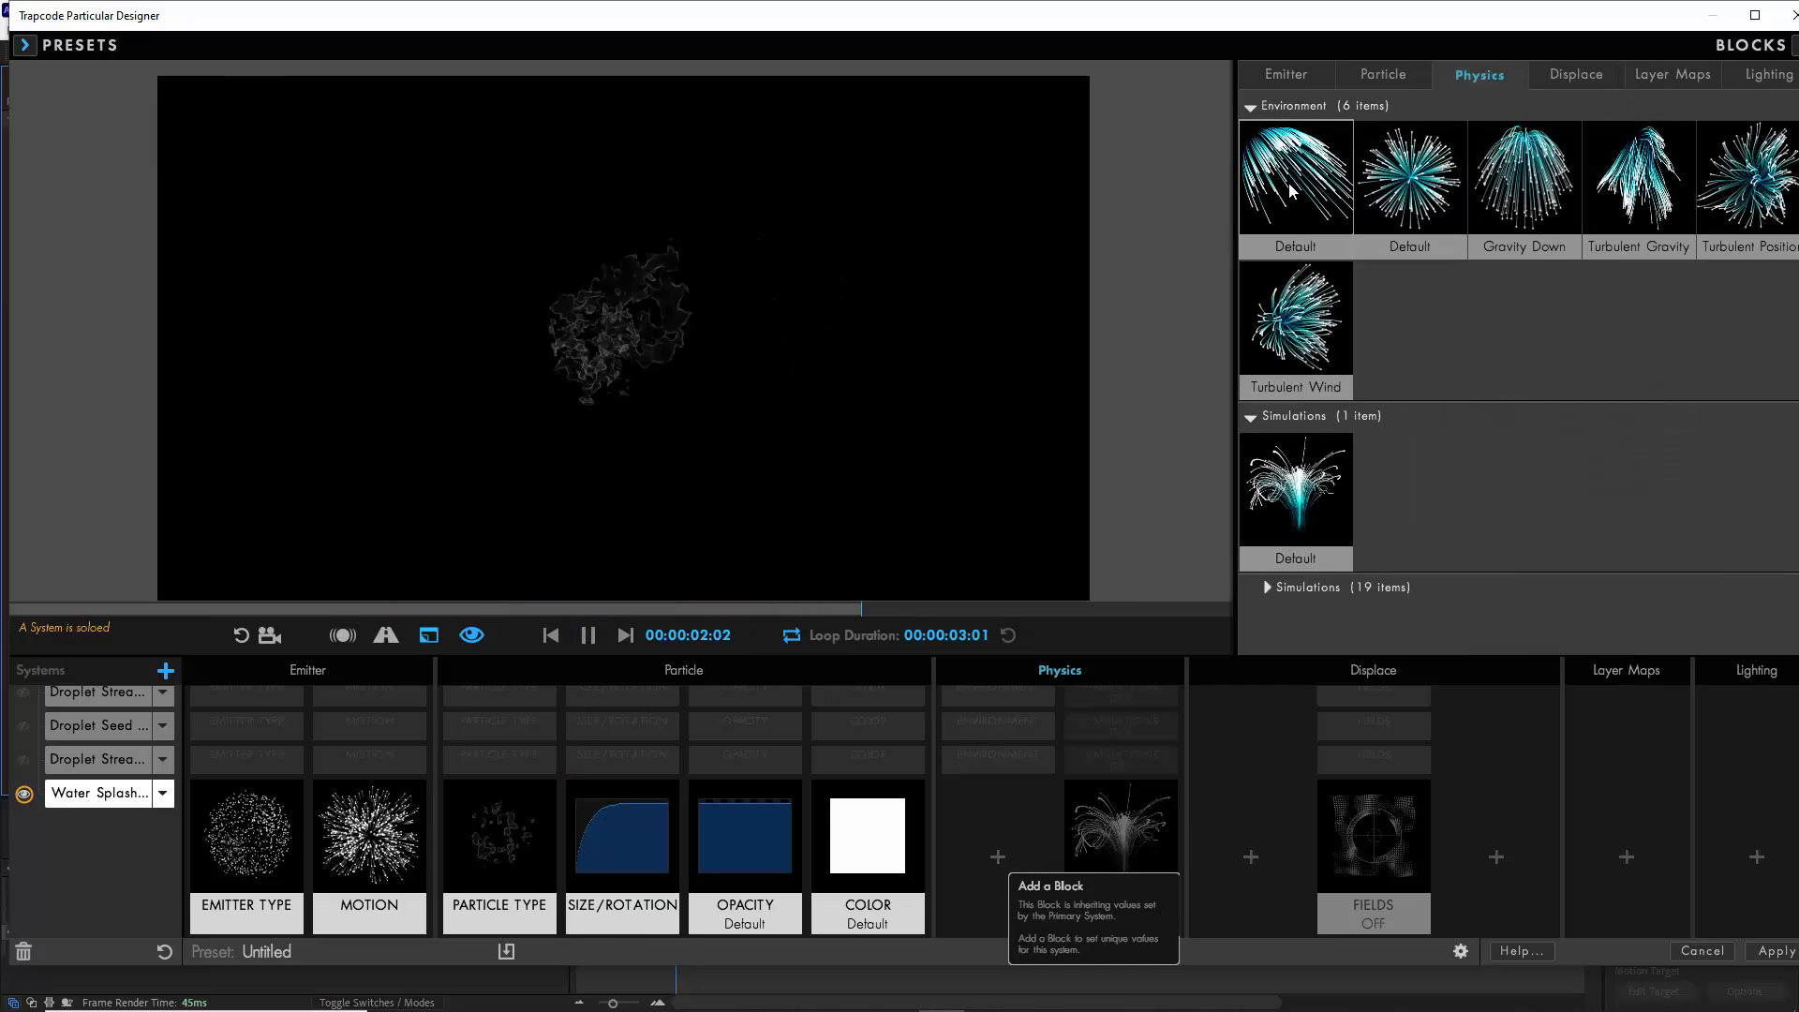
{"action": "left_click", "coordinate": [1312, 215]}
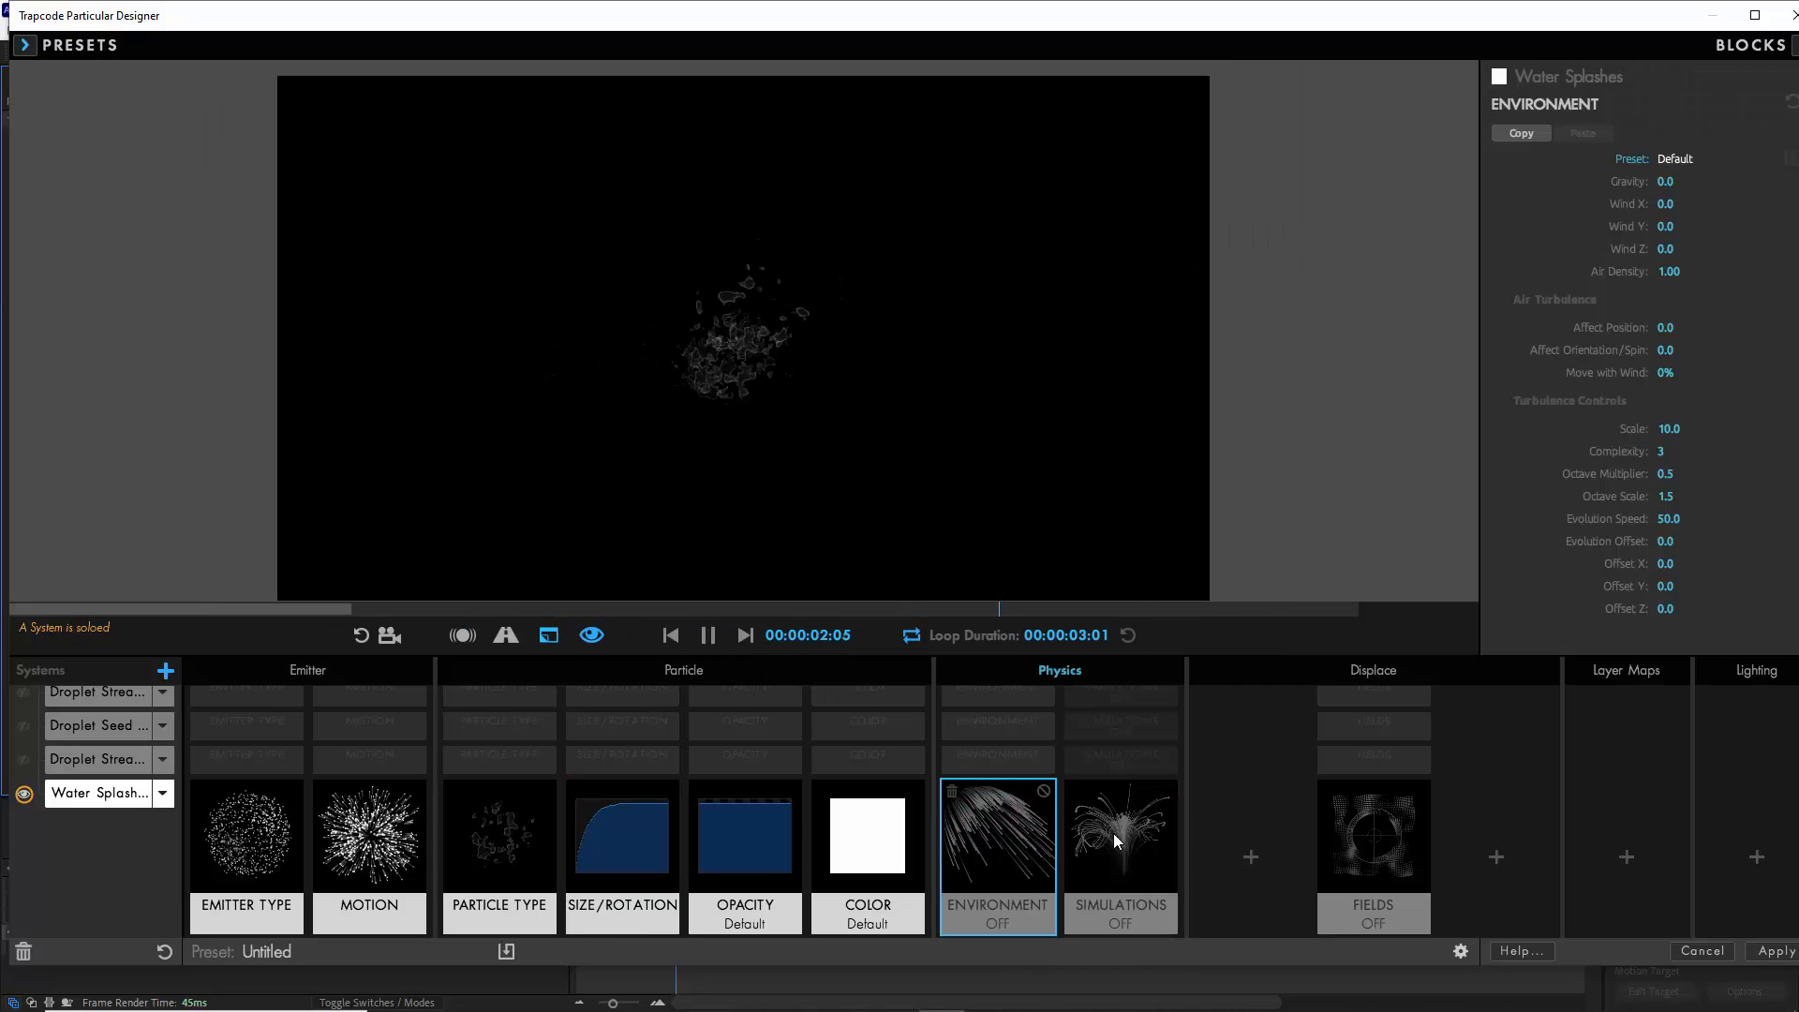
{"action": "left_click", "coordinate": [1666, 180]}
{"action": "type", "text": "1000"}
{"action": "key", "text": "Return"}
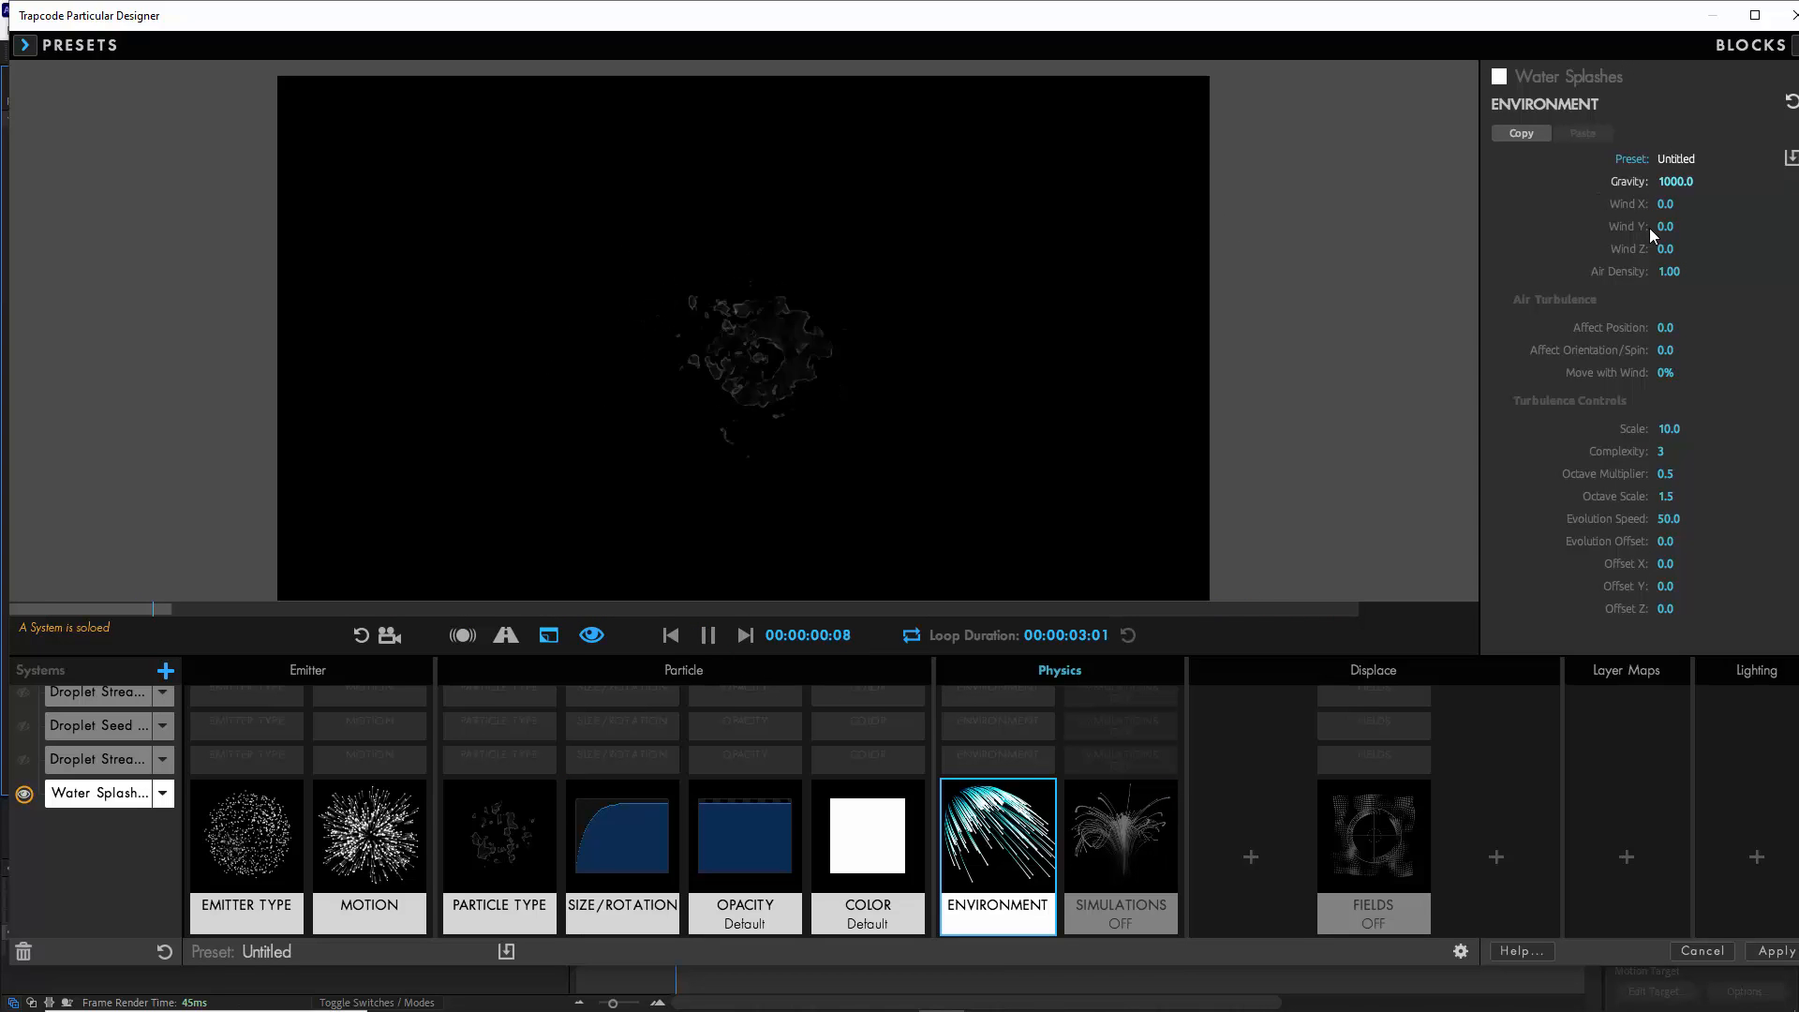
{"action": "left_click", "coordinate": [1665, 226]}
{"action": "type", "text": "100"}
{"action": "key", "text": "Return"}
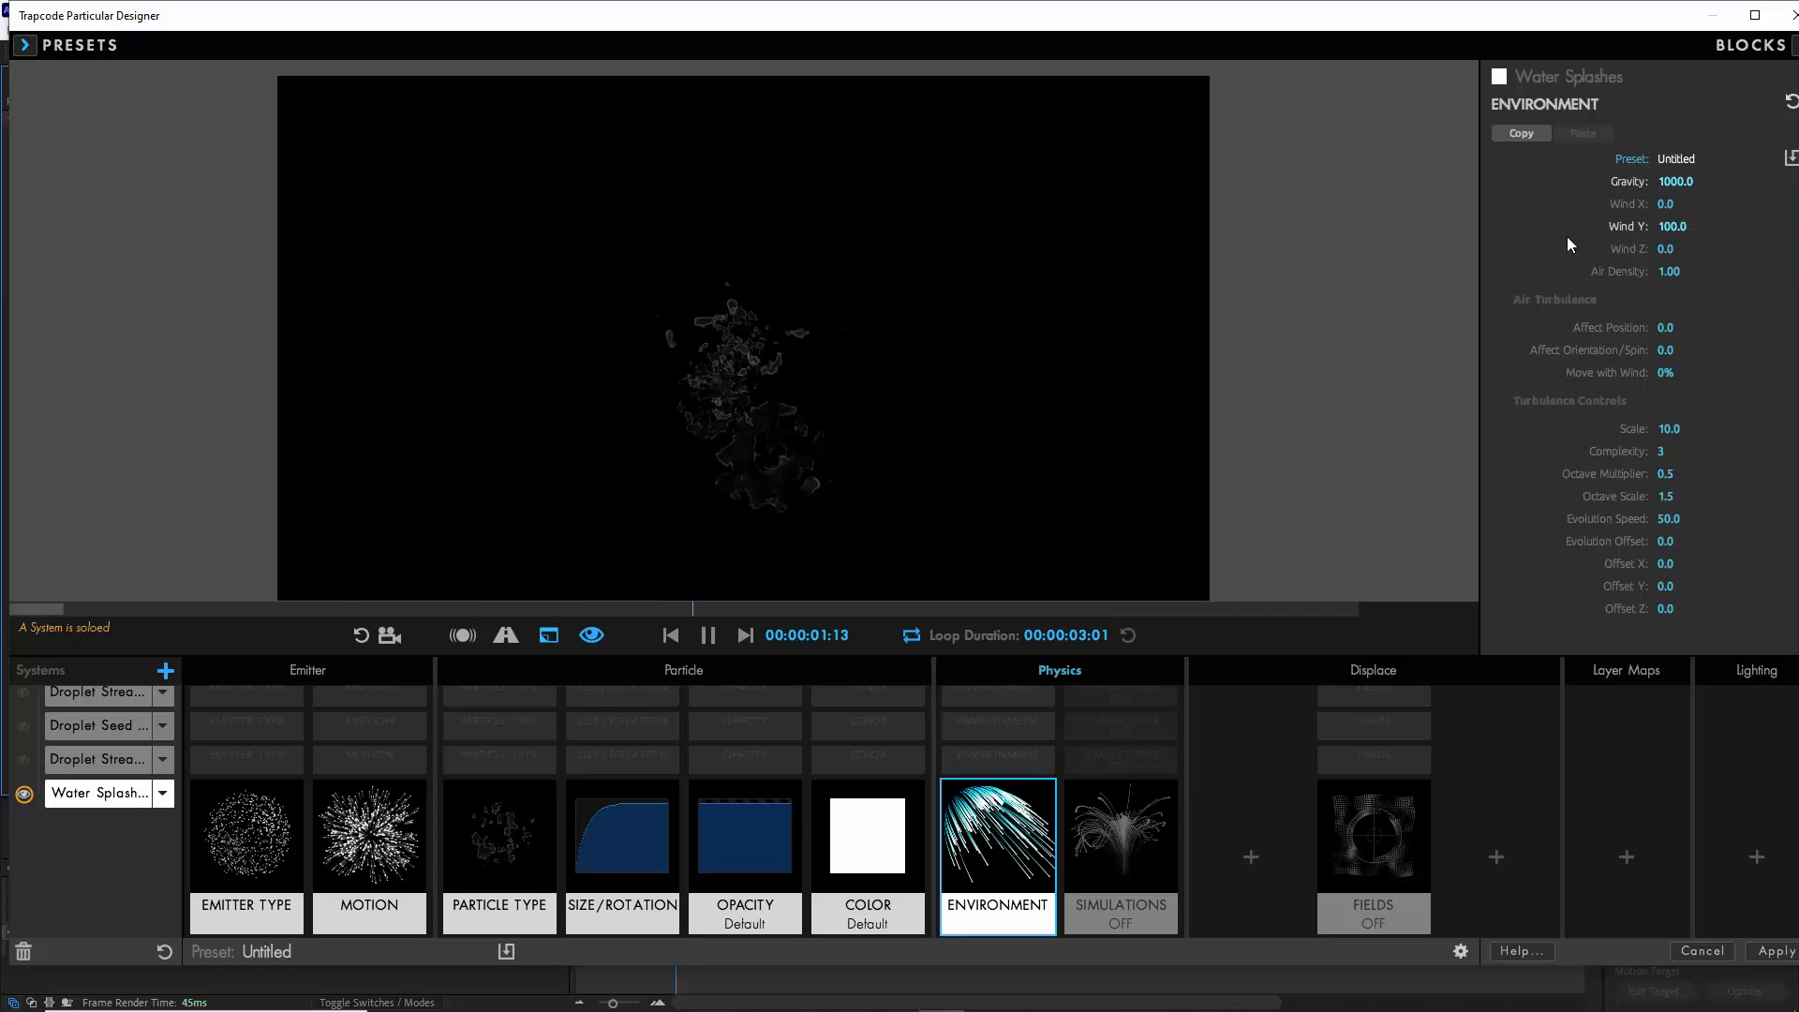
{"action": "left_click", "coordinate": [671, 635]}
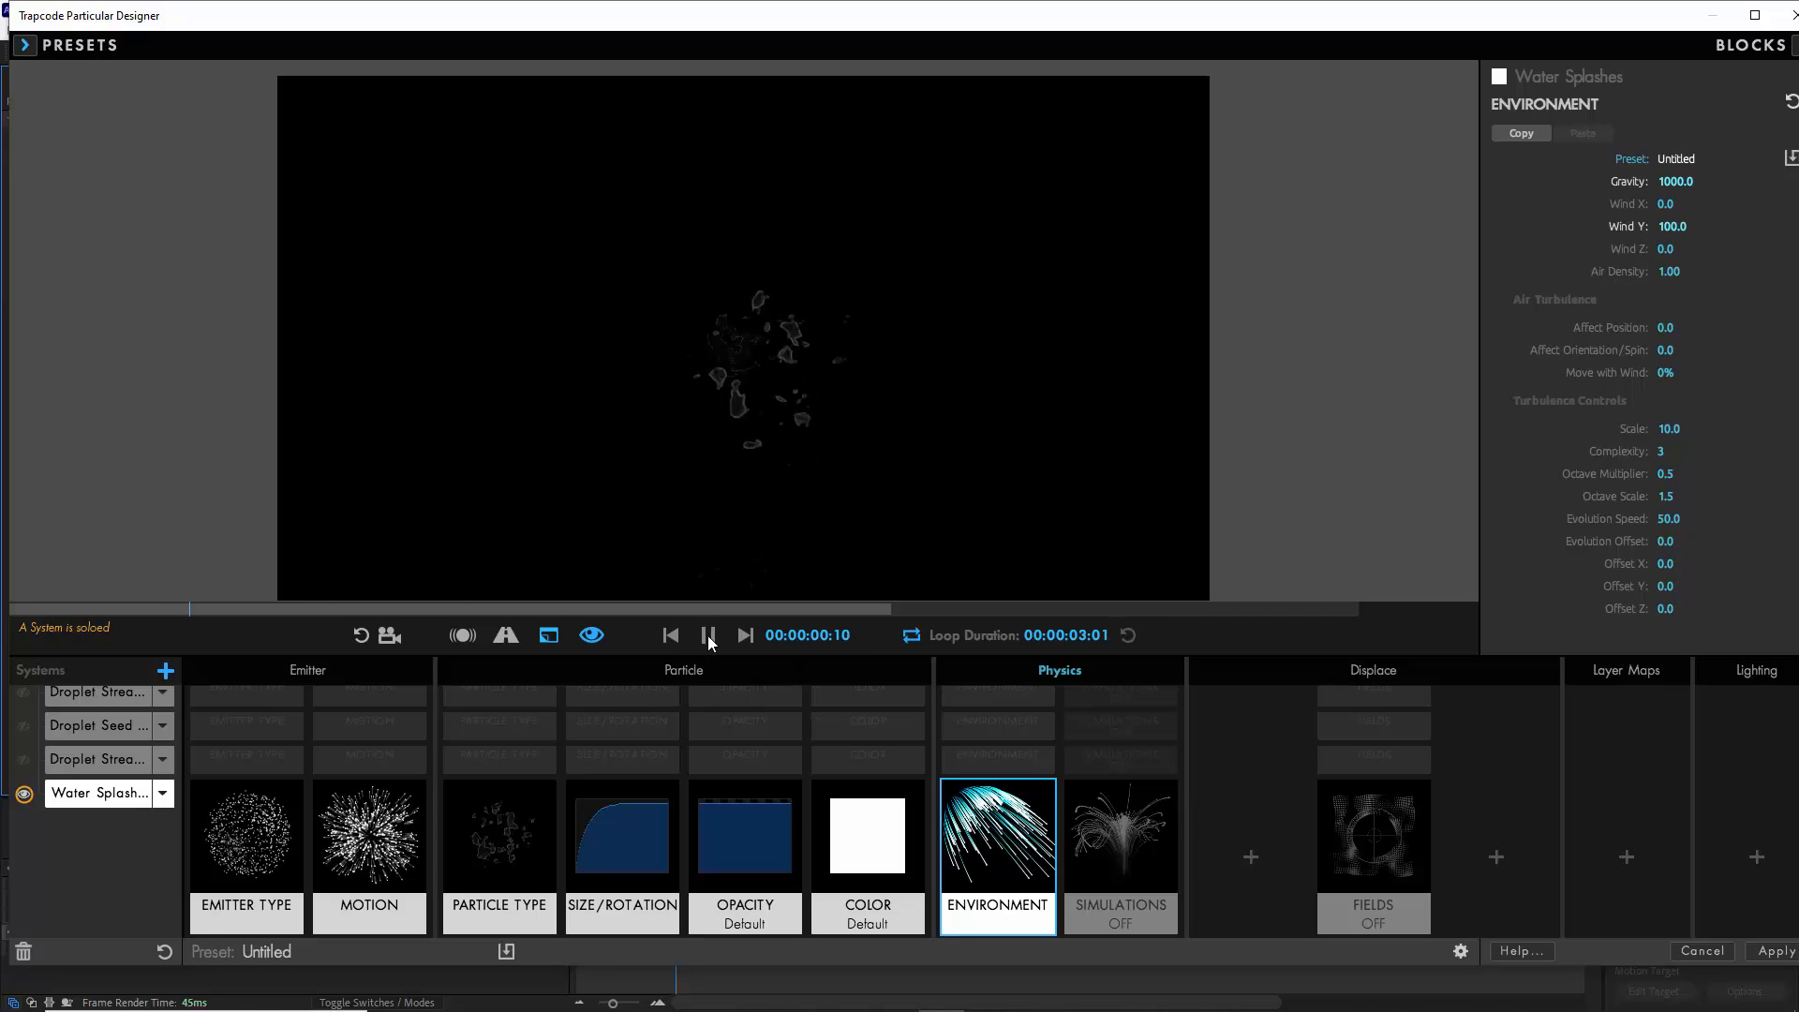
- Set the Water Splashes Emitter Behavior to From Emitter Speed and its emission rate to 6 Particles/sec
{"action": "left_click", "coordinate": [261, 849]}
{"action": "left_click", "coordinate": [1719, 237]}
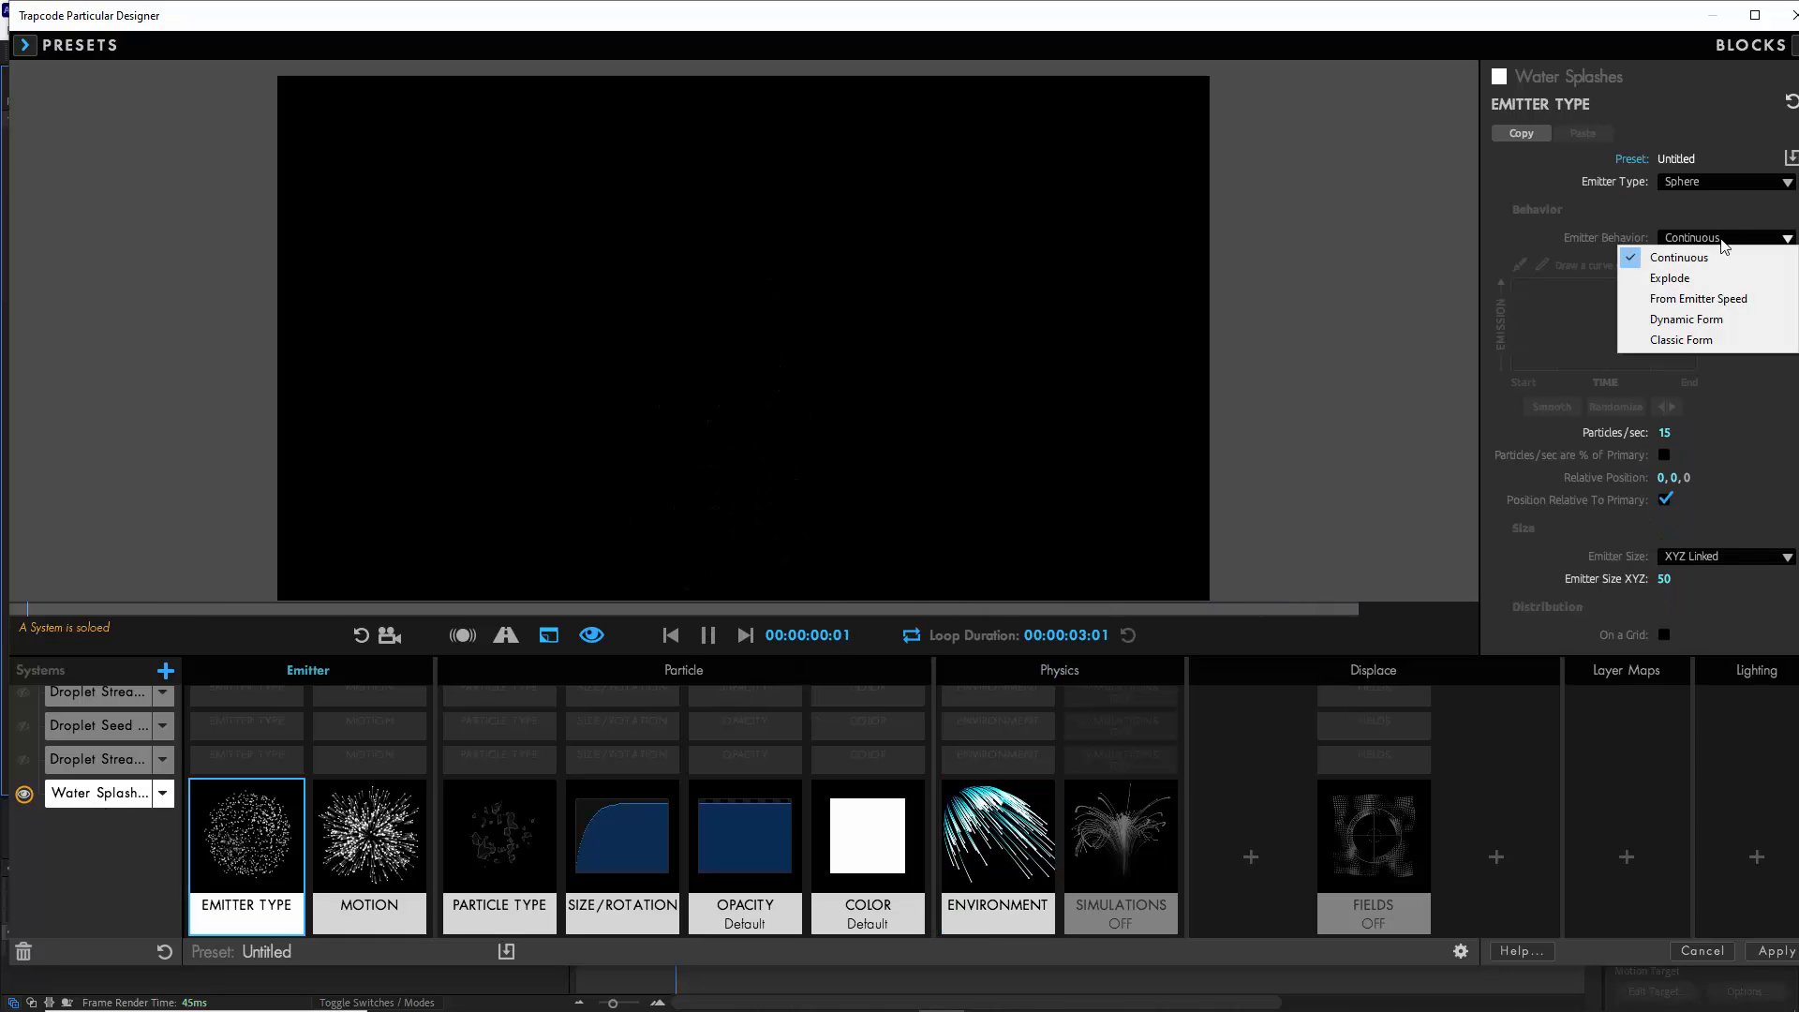
{"action": "left_click", "coordinate": [1697, 299]}
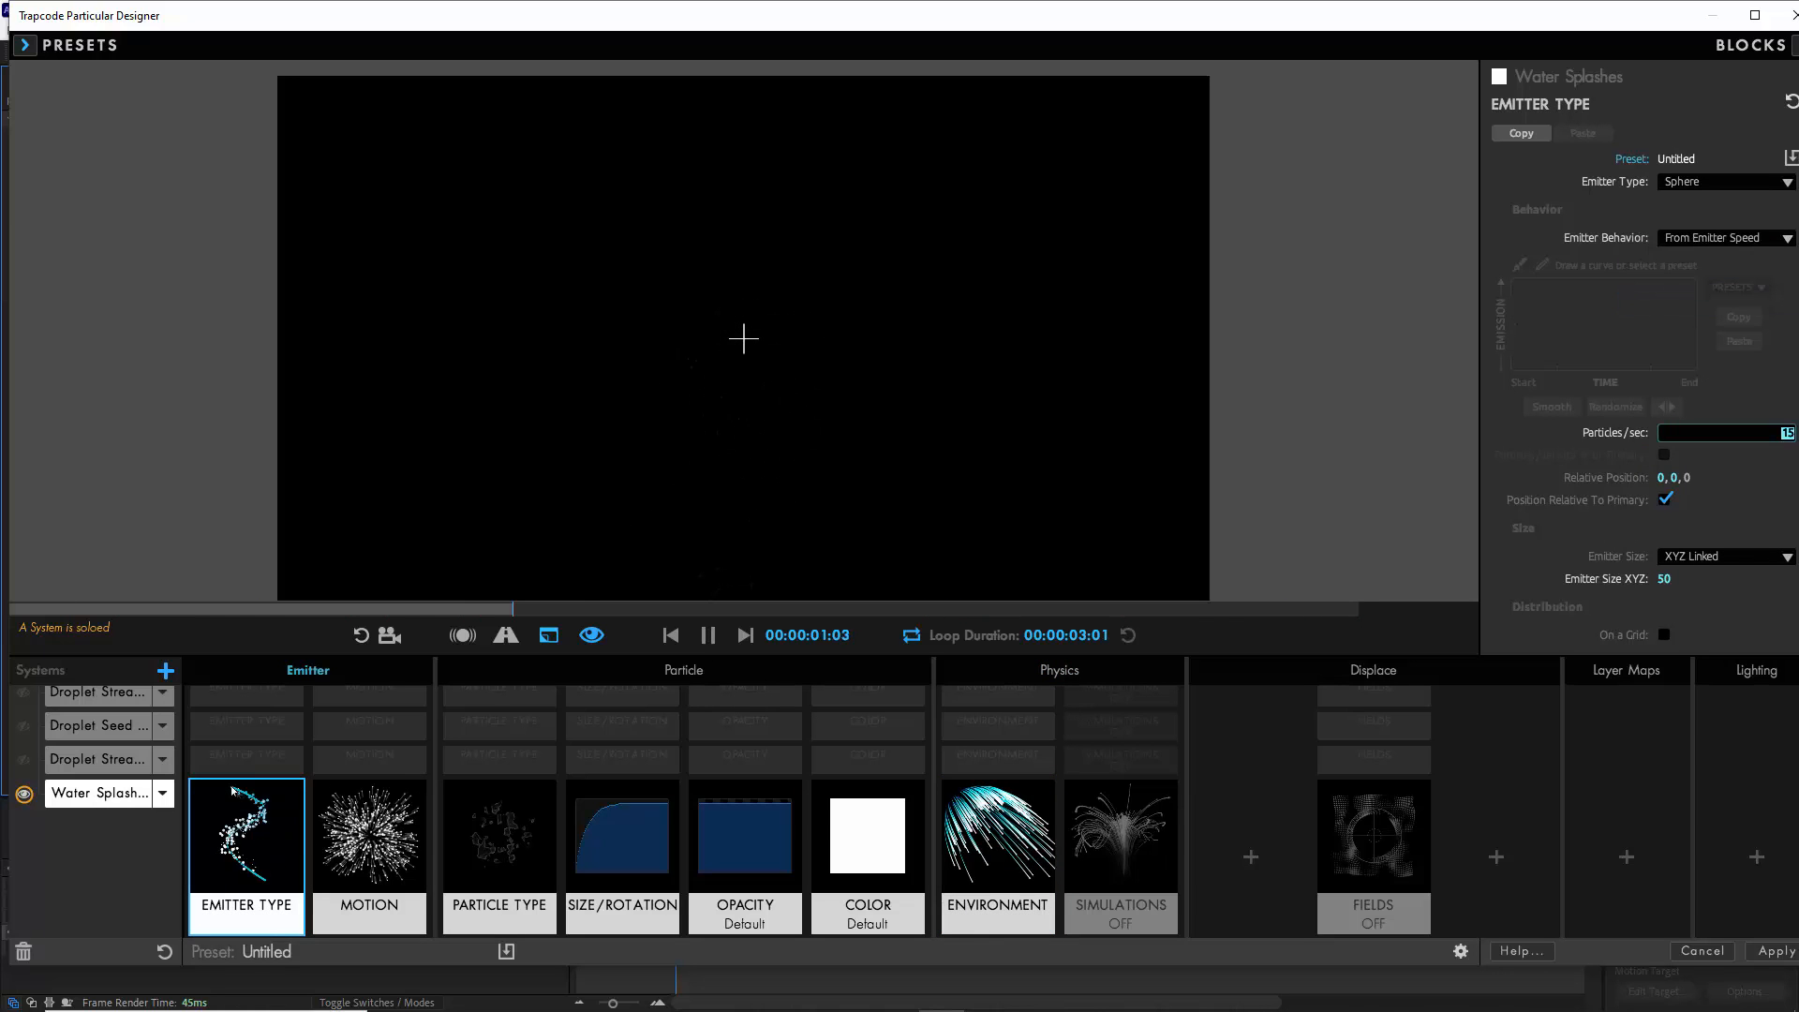
{"action": "type", "text": "6"}
{"action": "key", "text": "Return"}
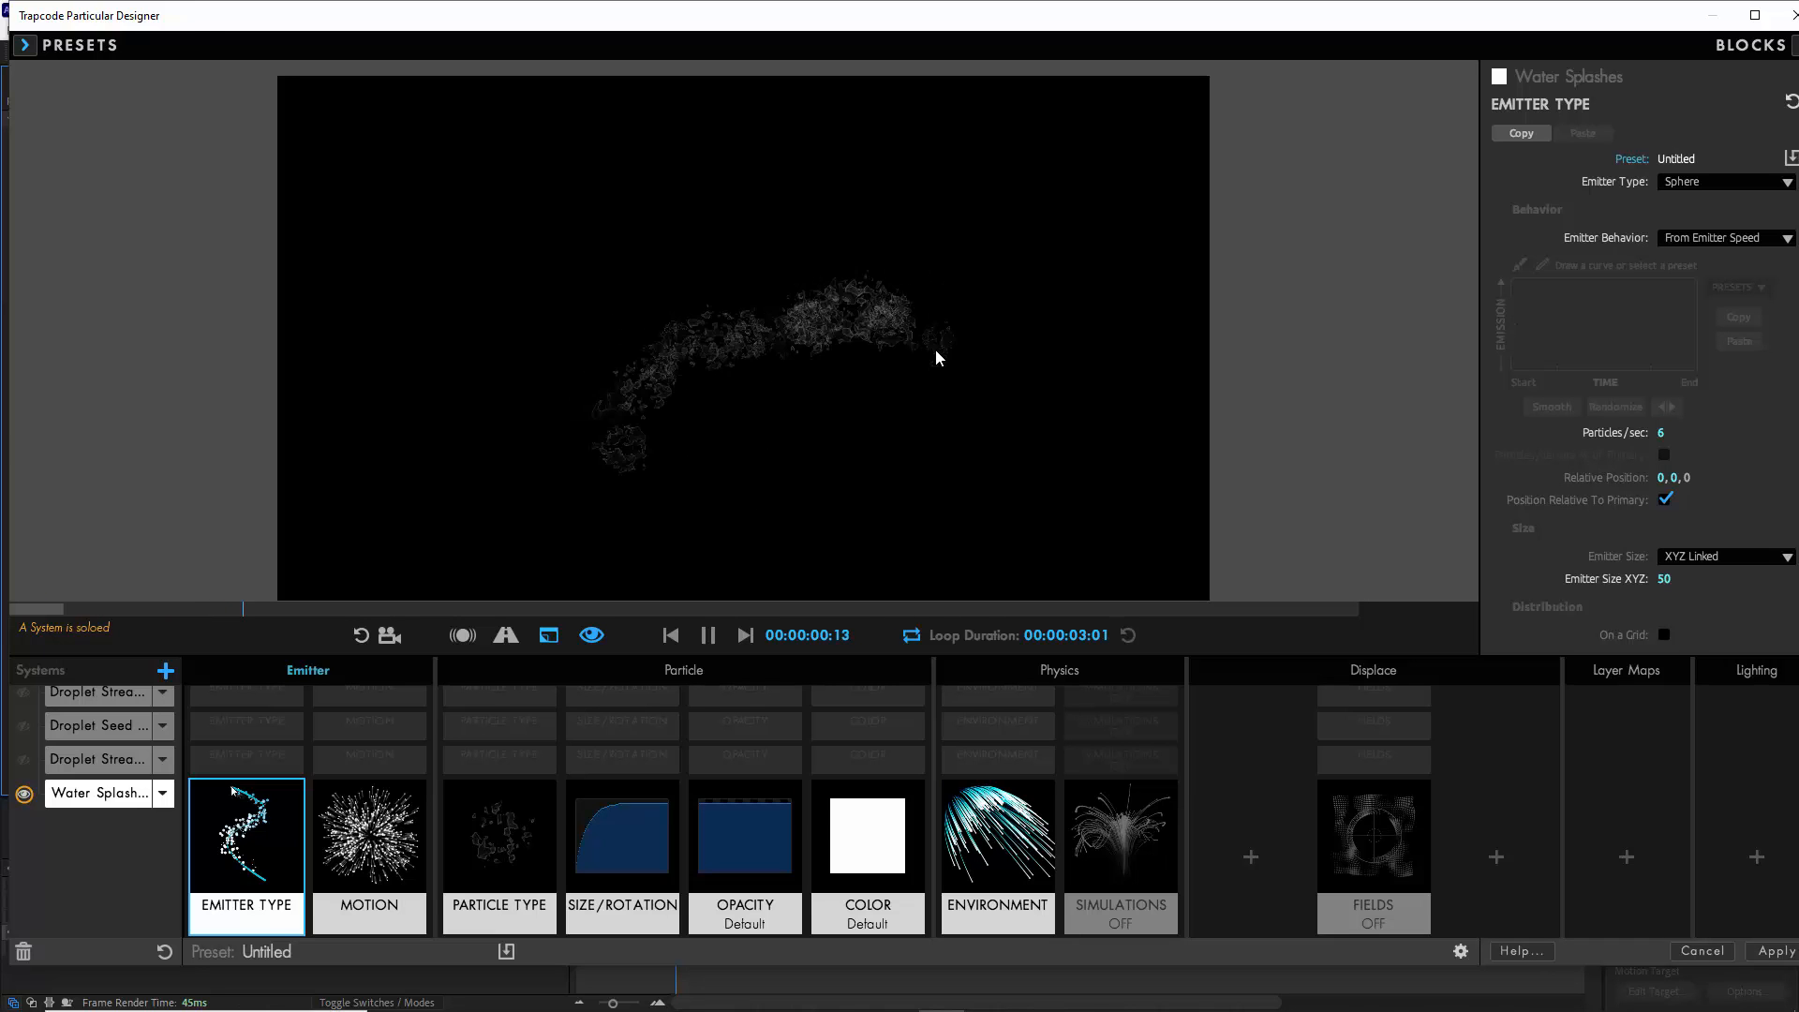
- Pause the preview, then give Water Splashes an Opacity Over Life preset that fades in and out, with Opacity Random at 50%
{"action": "left_click", "coordinate": [707, 635]}
{"action": "left_click", "coordinate": [742, 815]}
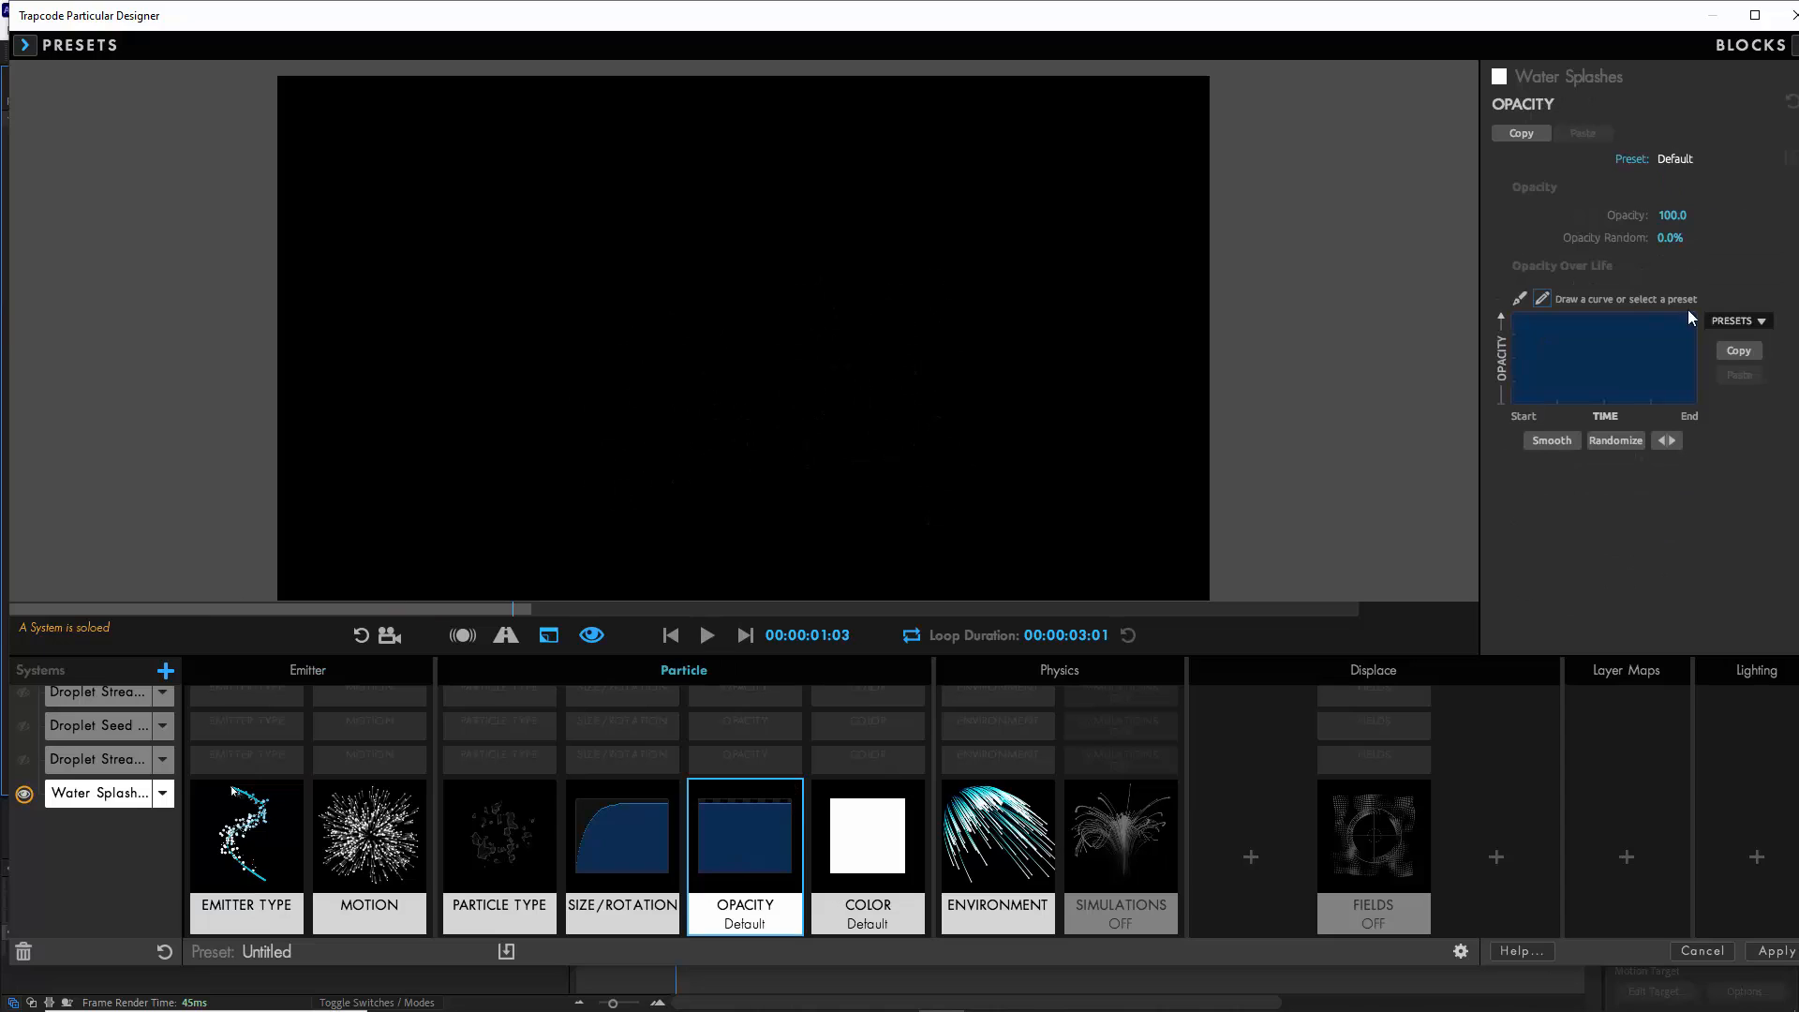
{"action": "left_click", "coordinate": [1735, 325]}
{"action": "left_click", "coordinate": [1739, 400]}
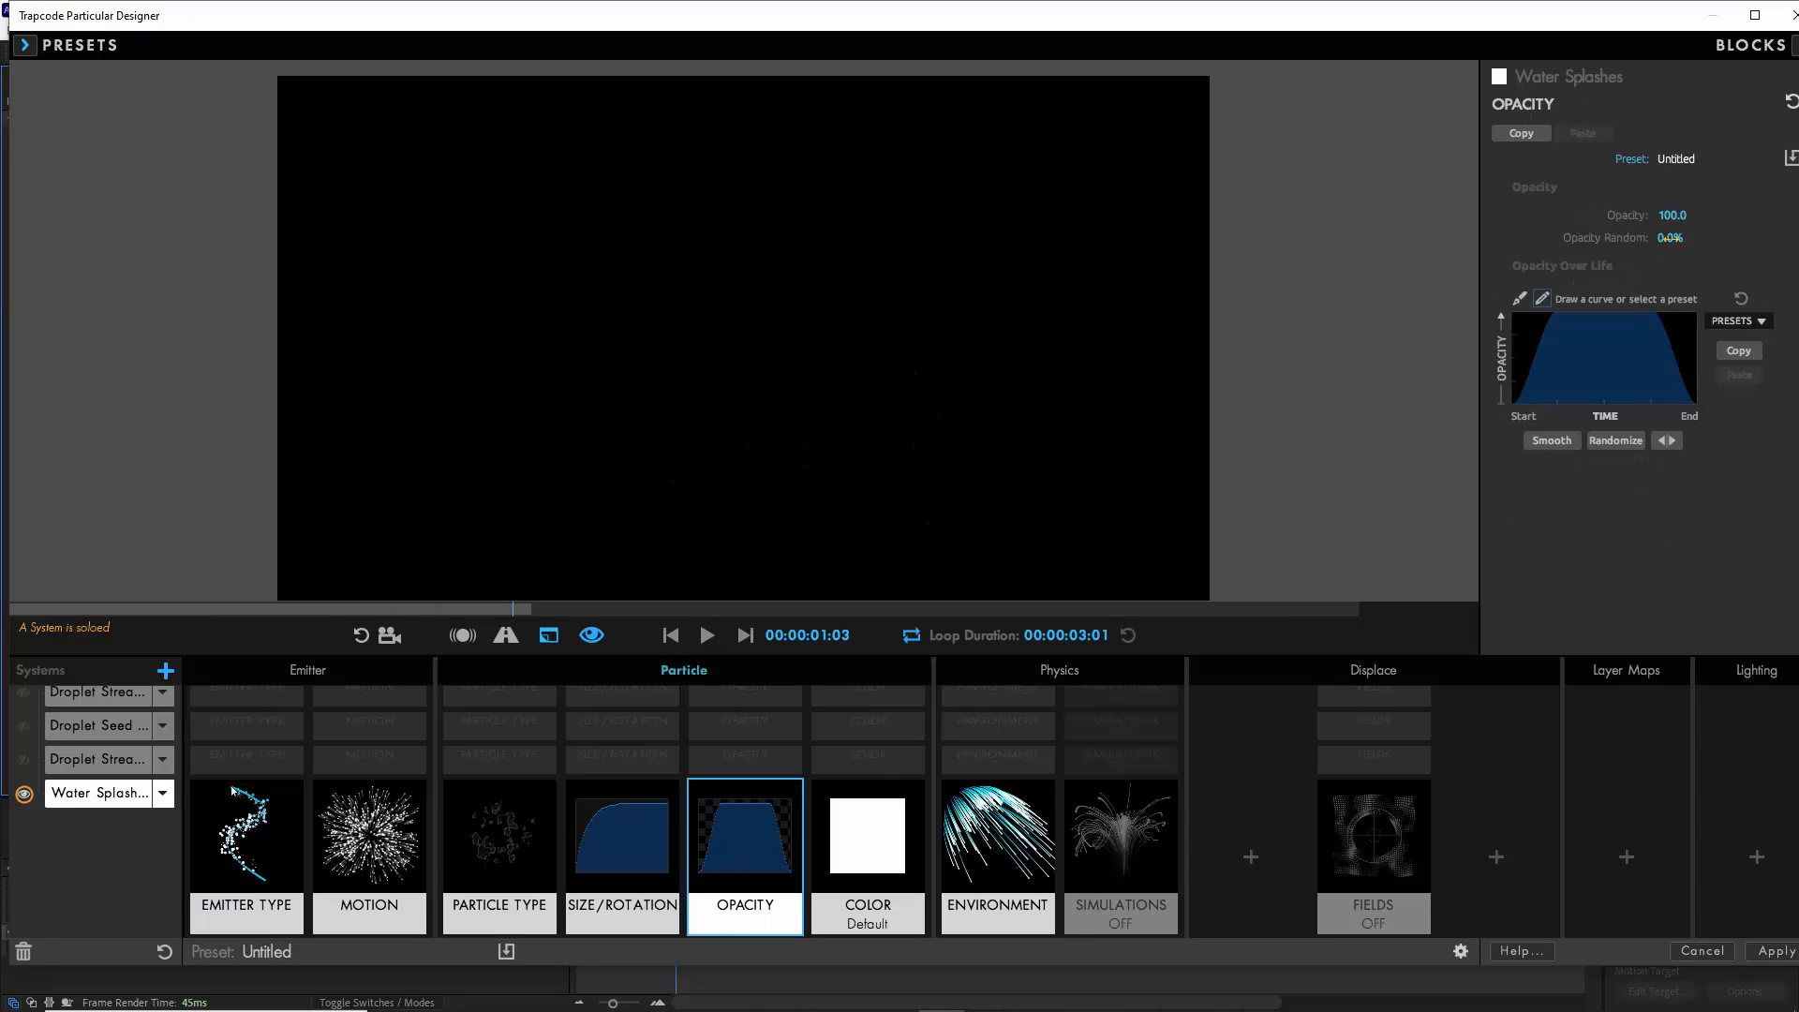
{"action": "key", "text": "Return"}
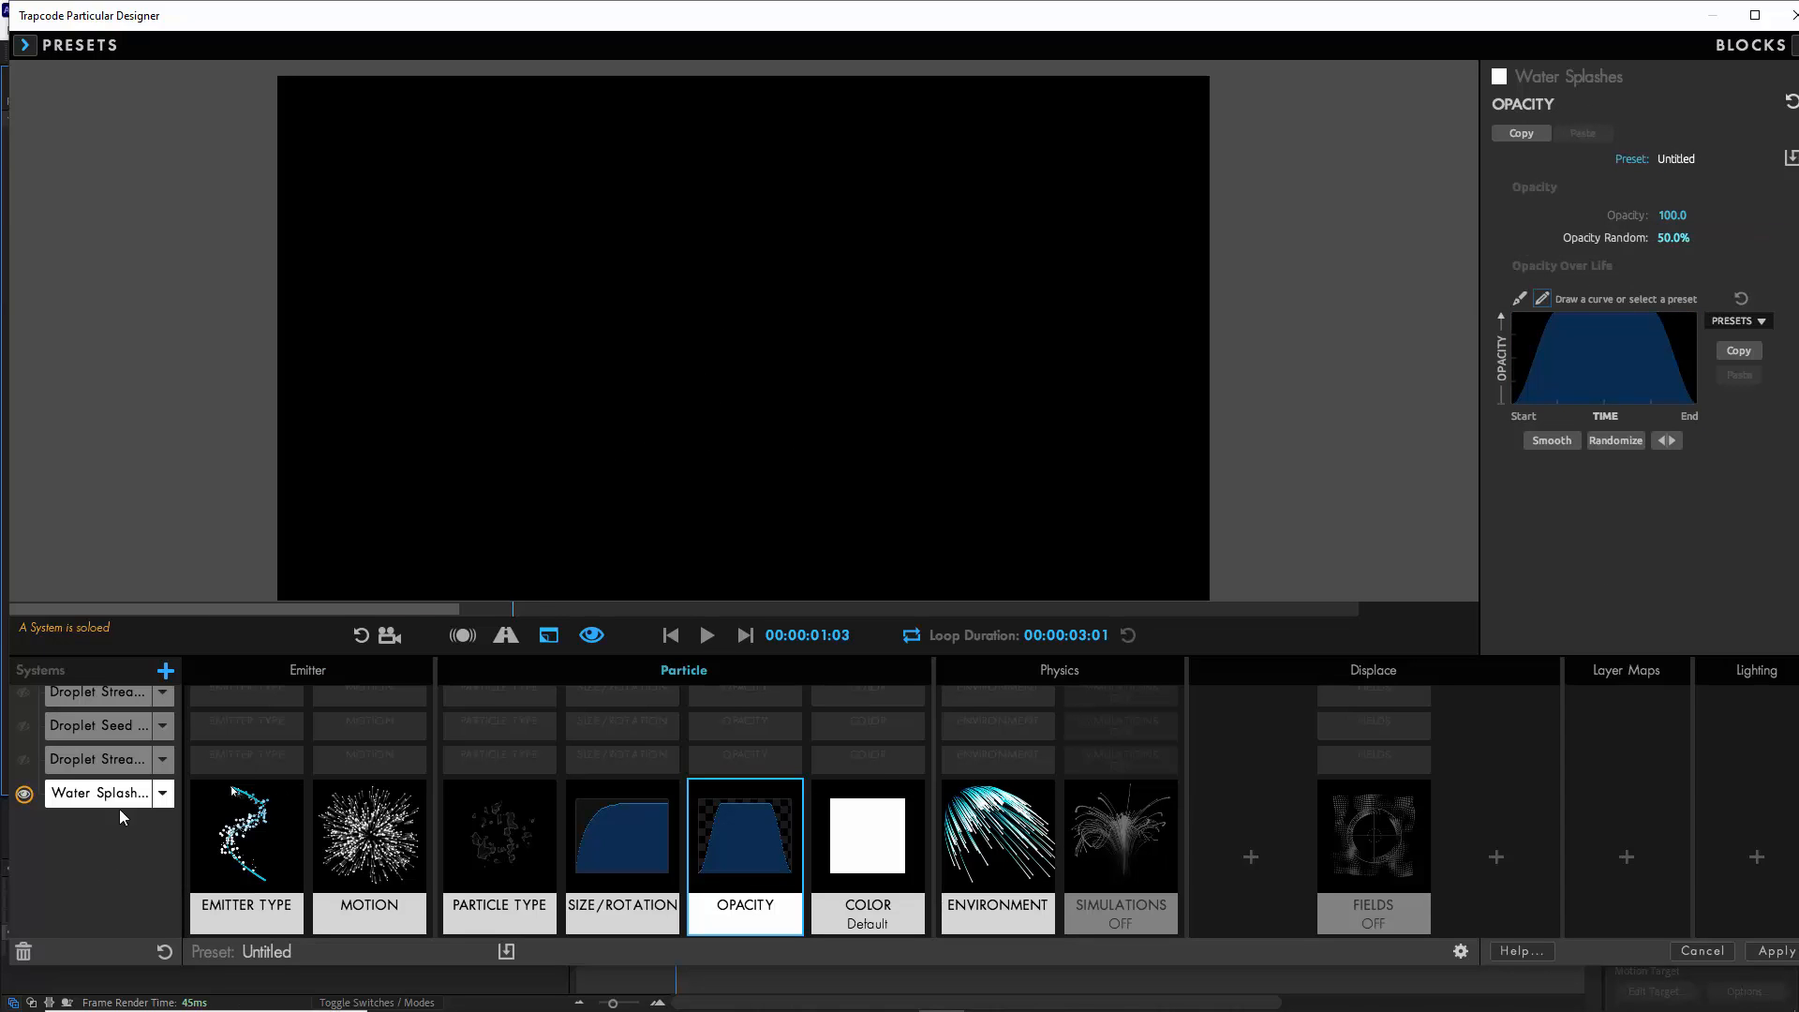
- Add a new particle system and rename it Liquid Trail
{"action": "left_click", "coordinate": [166, 672]}
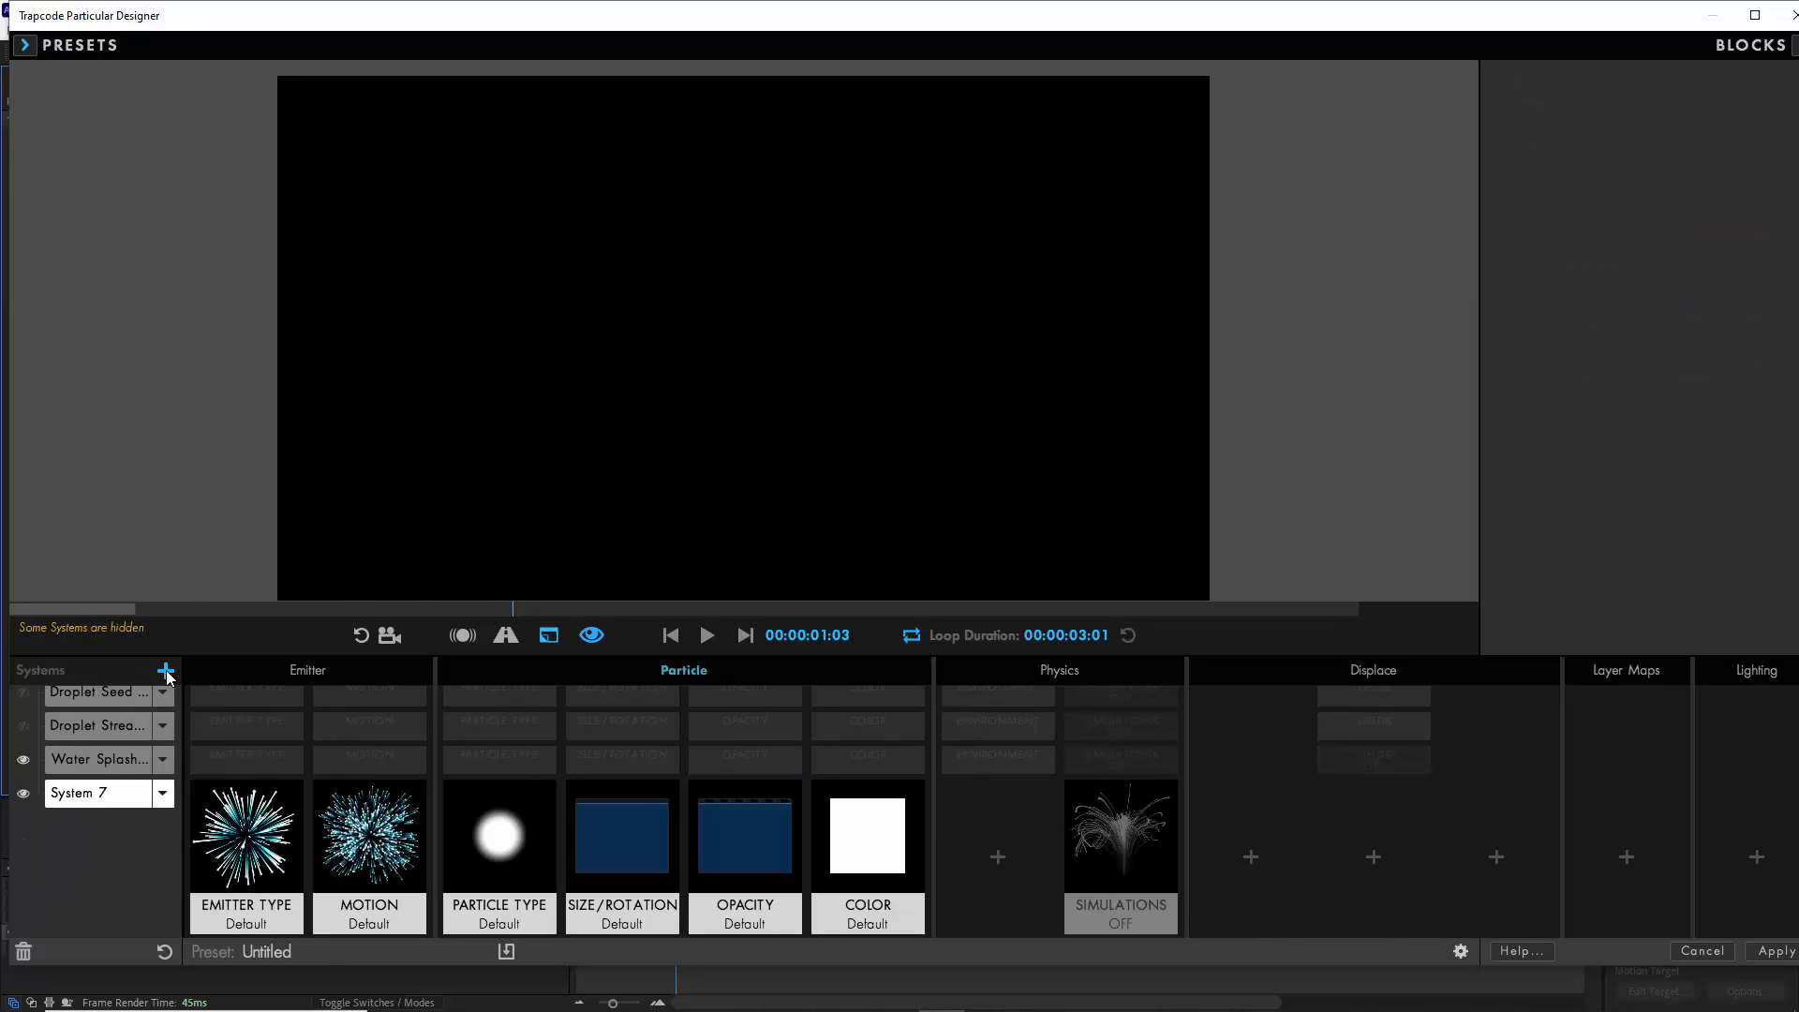
{"action": "left_click", "coordinate": [163, 794]}
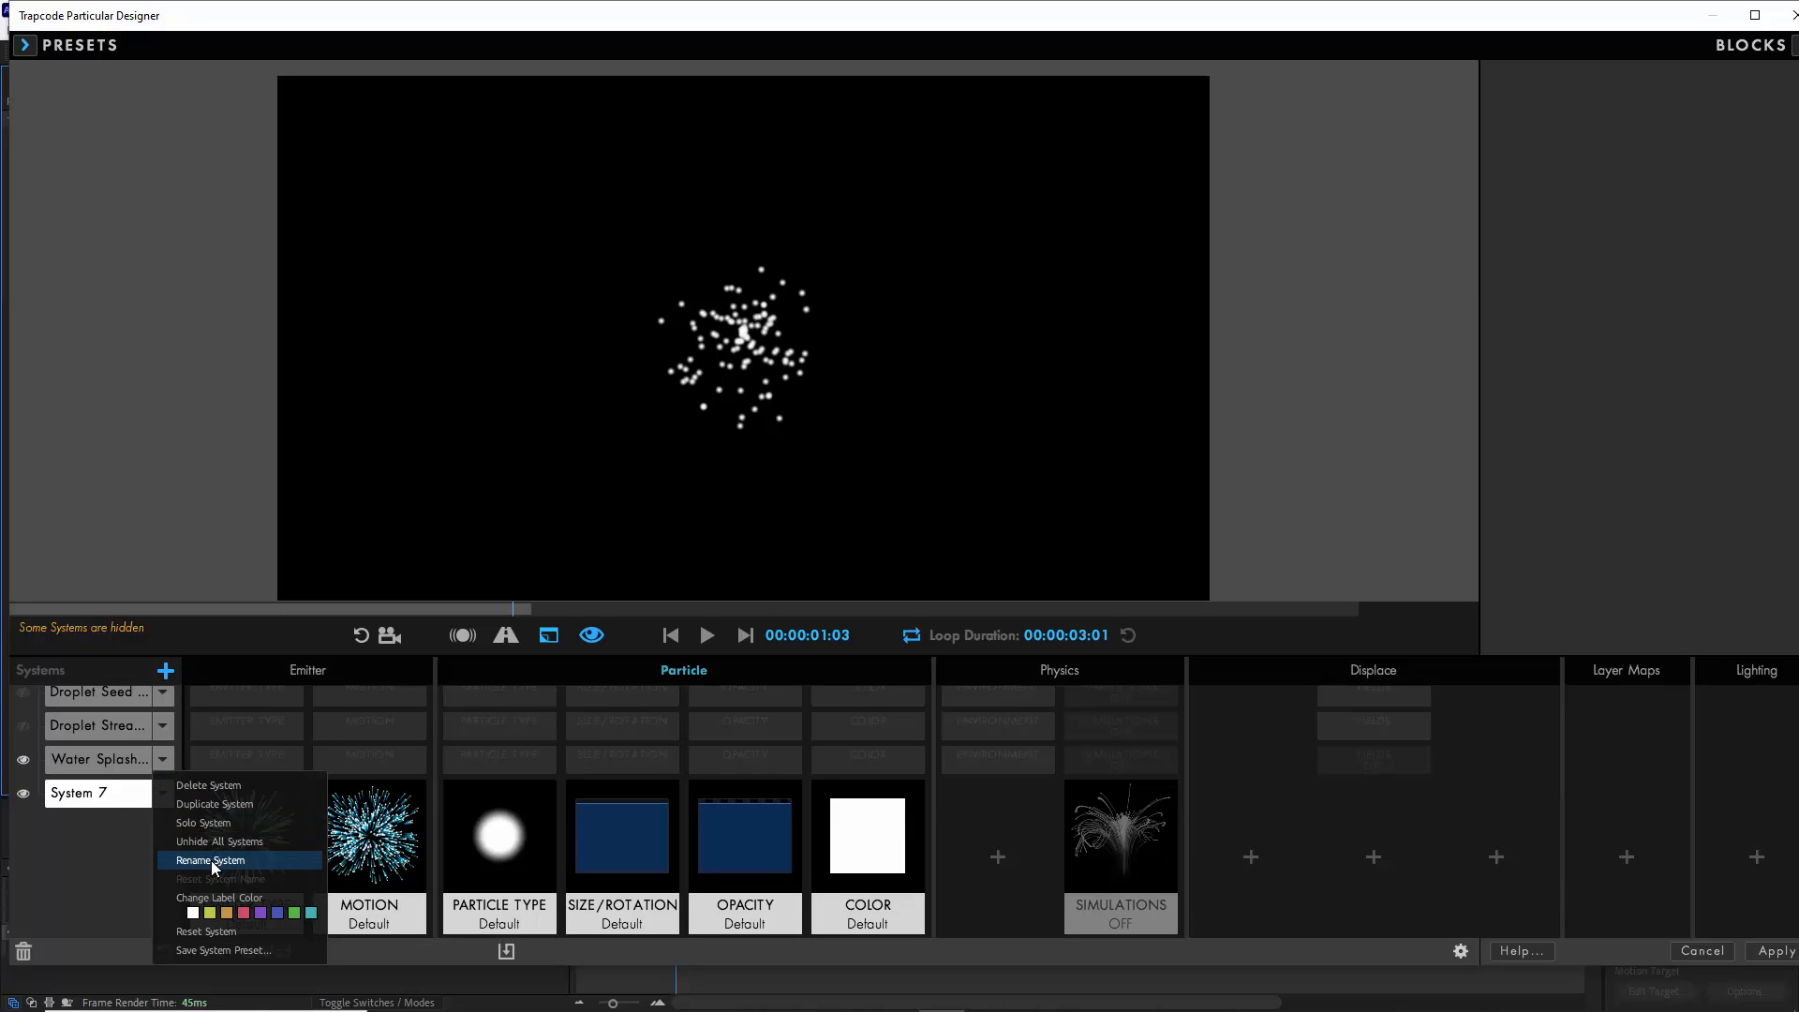
{"action": "left_click", "coordinate": [211, 860]}
{"action": "type", "text": "Liquid Trail"}
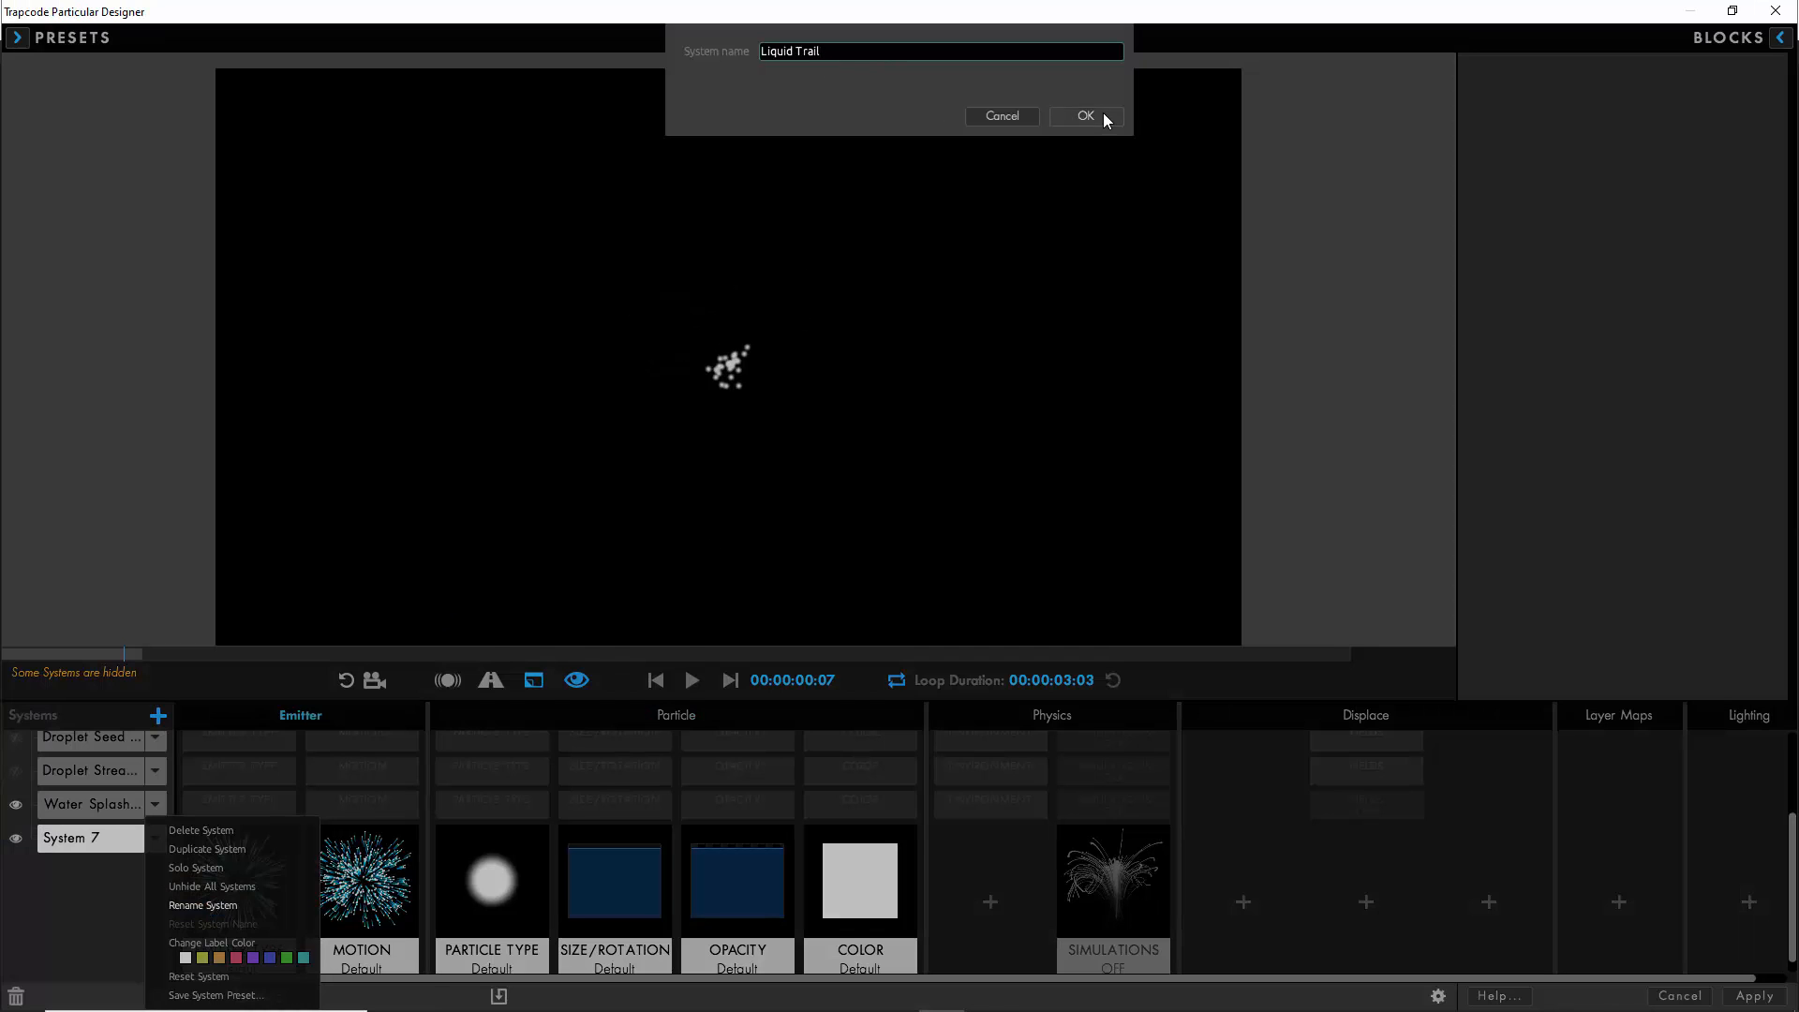
{"action": "left_click", "coordinate": [1103, 114]}
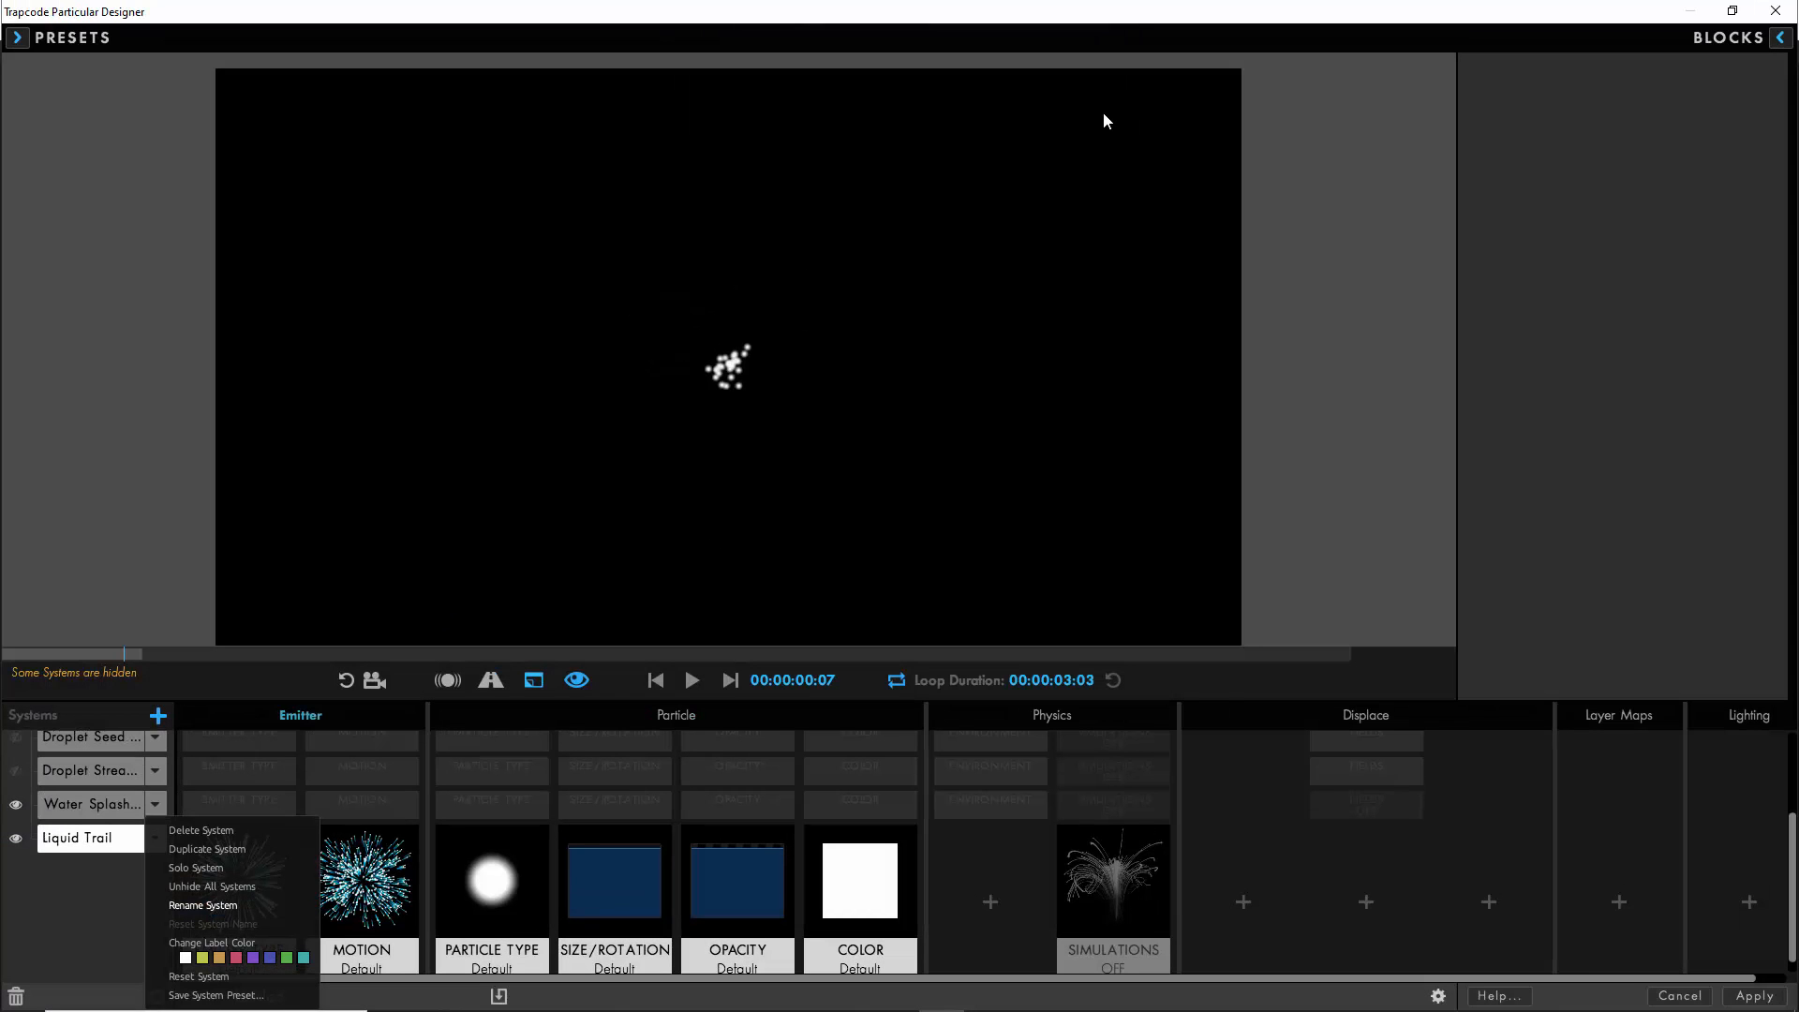
{"action": "left_click", "coordinate": [93, 911]}
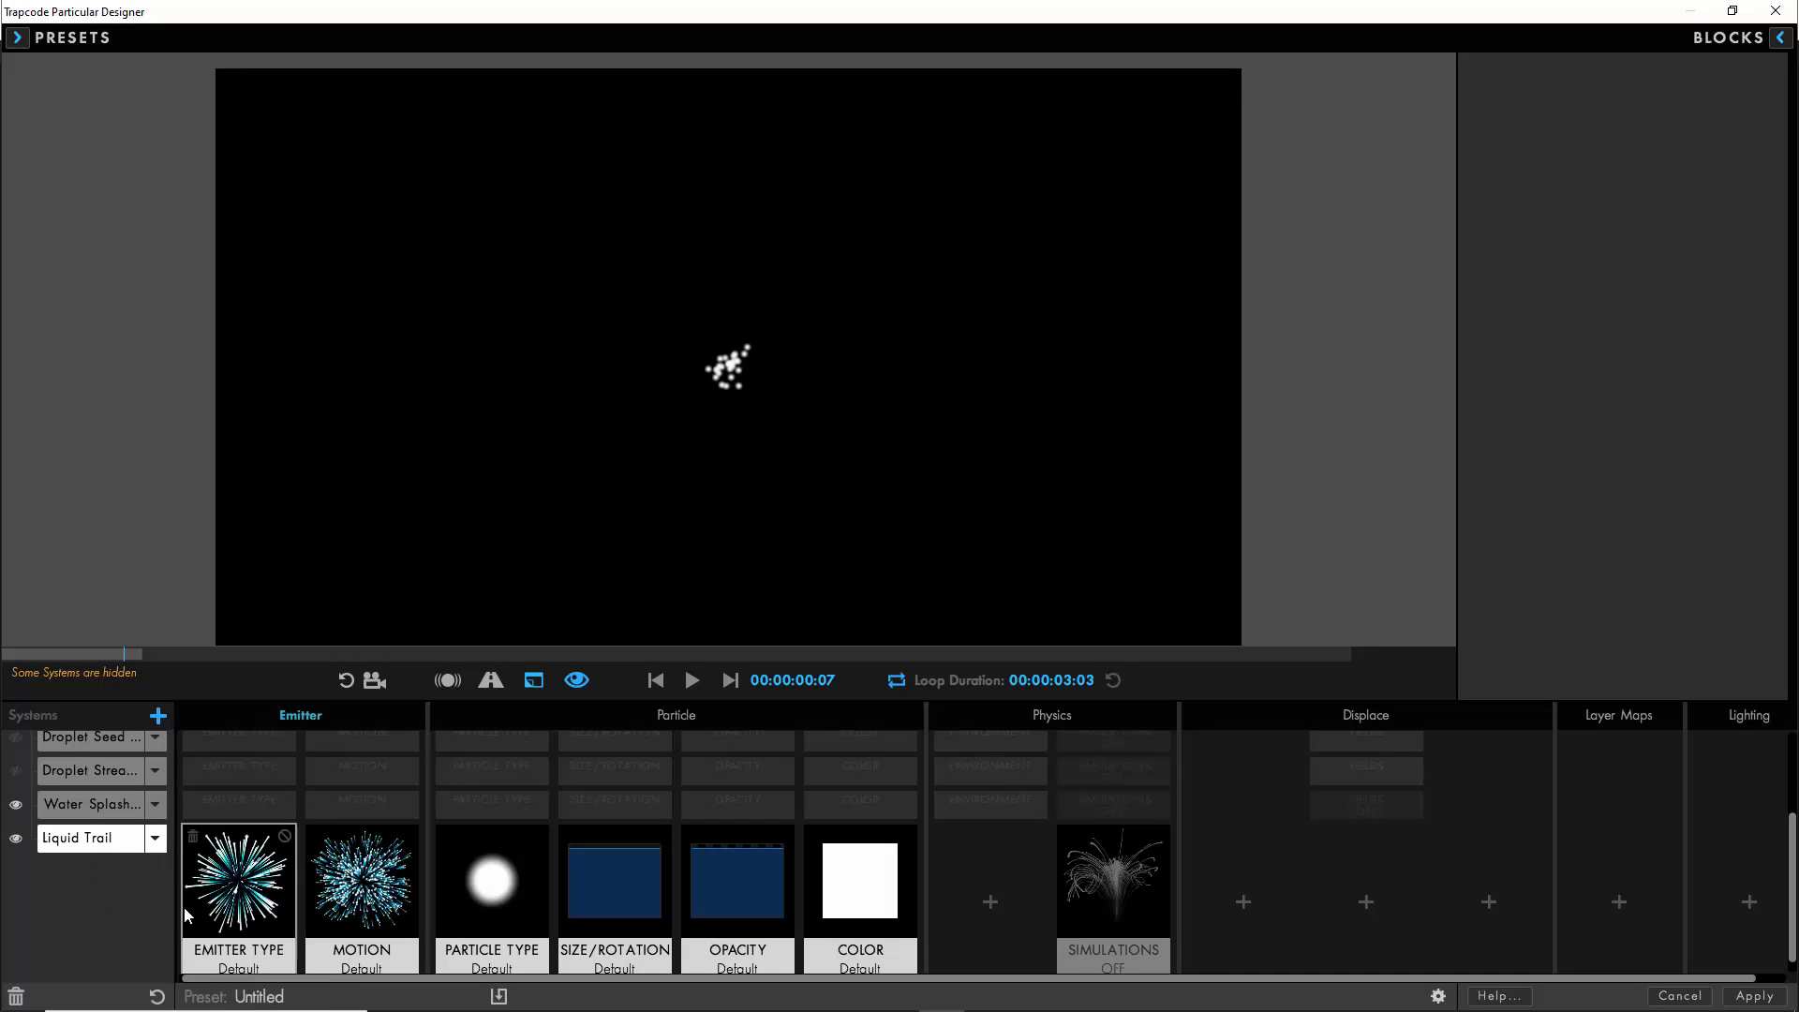
- Solo the Liquid Trail system and set its emission rate to 25 Particles/sec
{"action": "left_click", "coordinate": [232, 893]}
{"action": "left_click", "coordinate": [1645, 425]}
{"action": "type", "text": "25"}
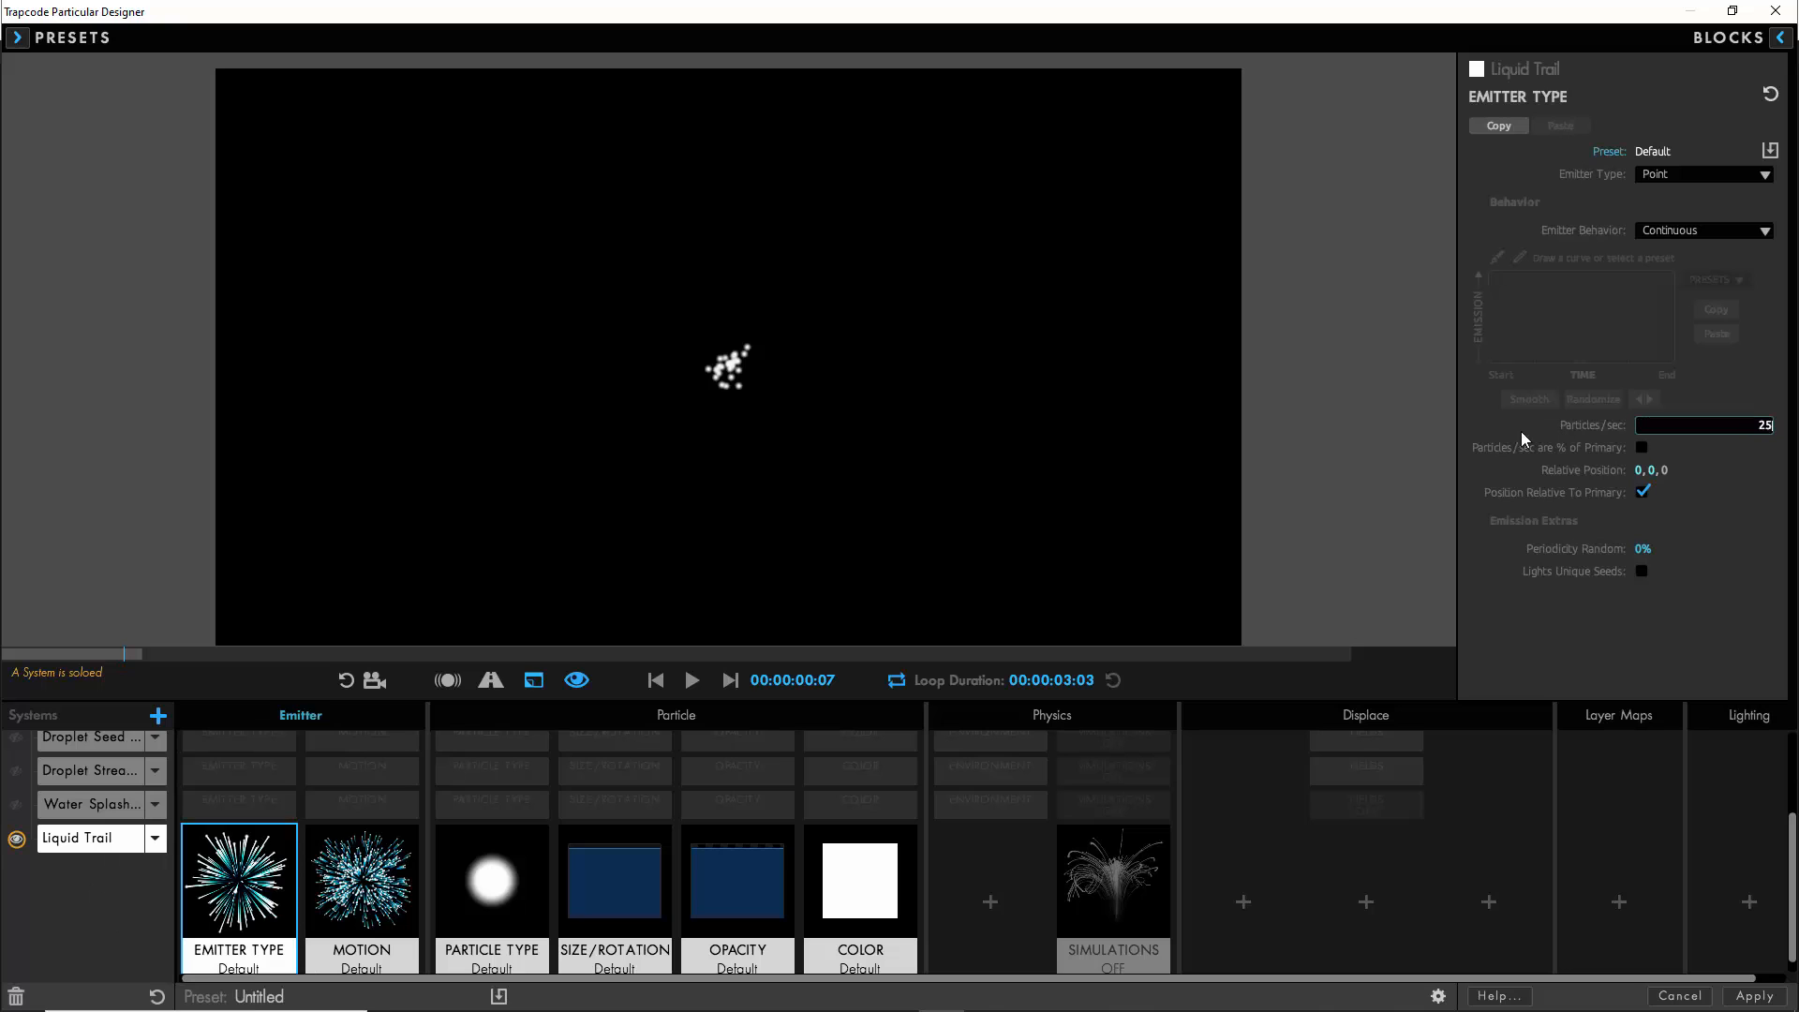
{"action": "left_click", "coordinate": [1492, 427]}
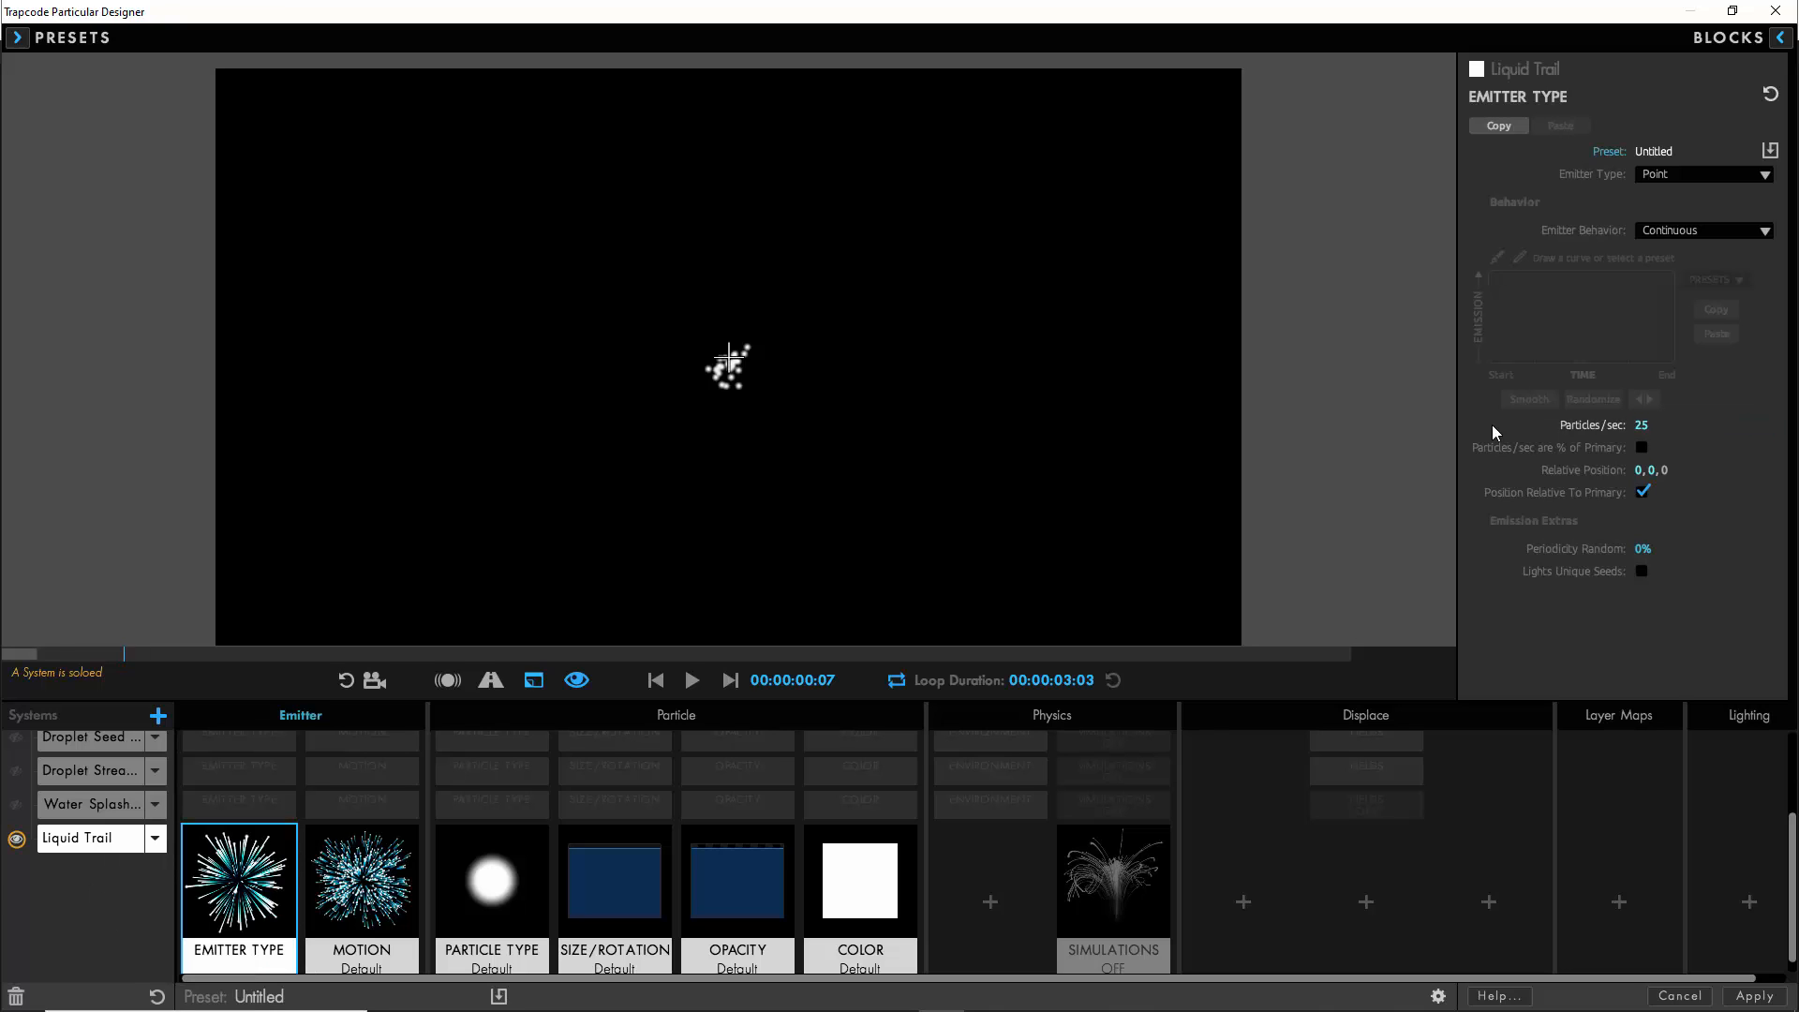
- Set the Liquid Trail Velocity to 0 and its Velocity from Emitter Motion to 100
{"action": "left_click", "coordinate": [367, 882]}
{"action": "left_click", "coordinate": [1649, 376]}
{"action": "type", "text": "0"}
{"action": "left_click", "coordinate": [1593, 426]}
{"action": "left_click", "coordinate": [1646, 444]}
{"action": "type", "text": "1"}
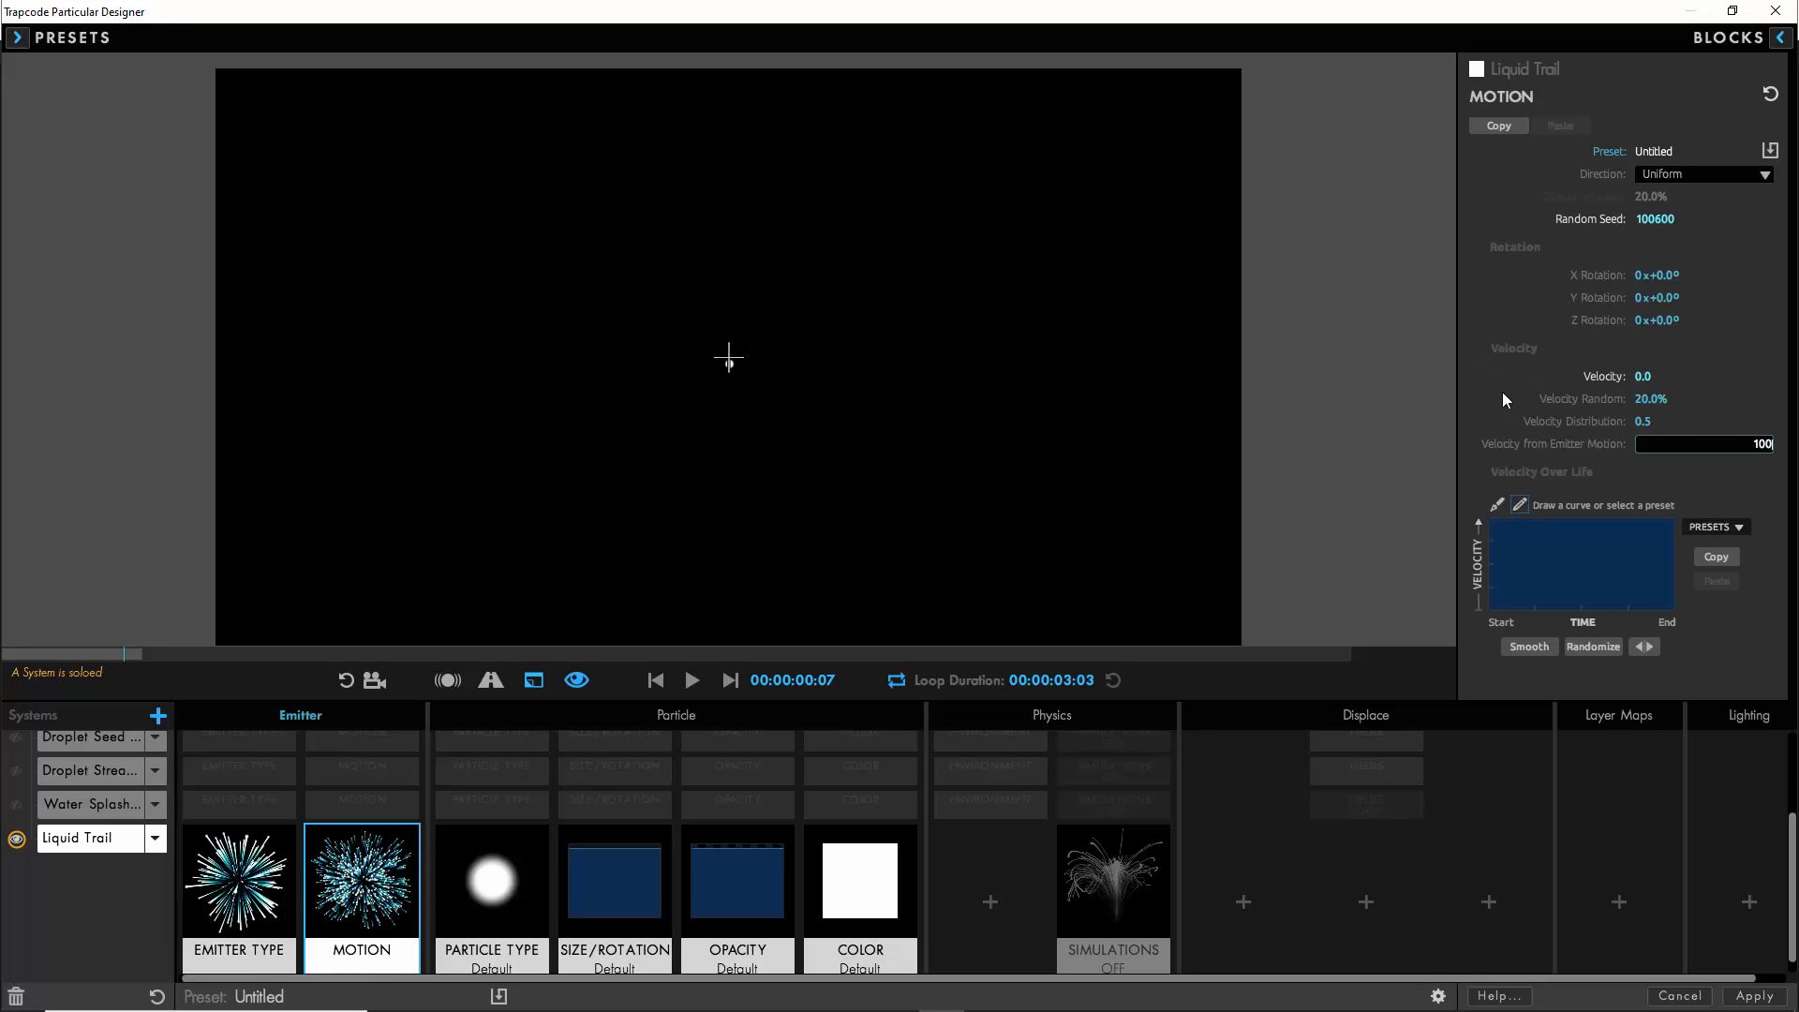
{"action": "type", "text": "00"}
{"action": "left_click", "coordinate": [1503, 393]}
- Set the Liquid Trail particle Life to 0.5 seconds and its Air Resistance to 5
{"action": "left_click", "coordinate": [511, 902]}
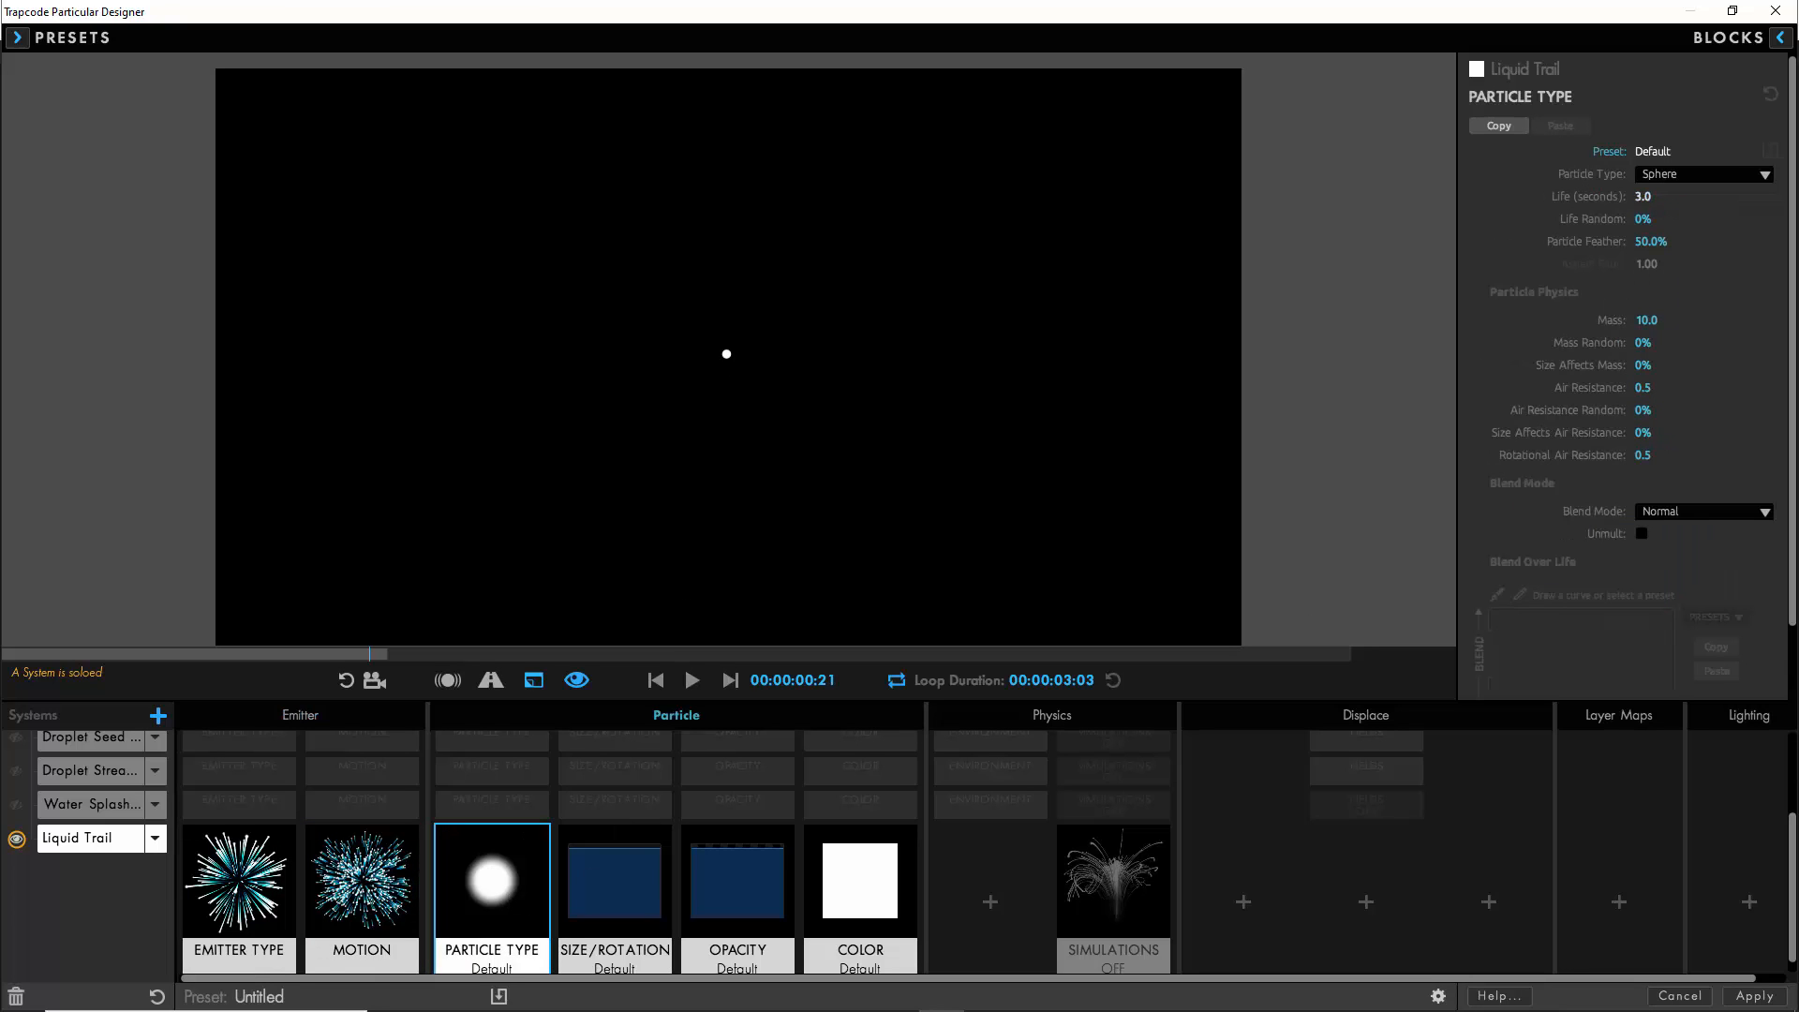
{"action": "left_click", "coordinate": [1644, 196]}
{"action": "type", "text": "0.5"}
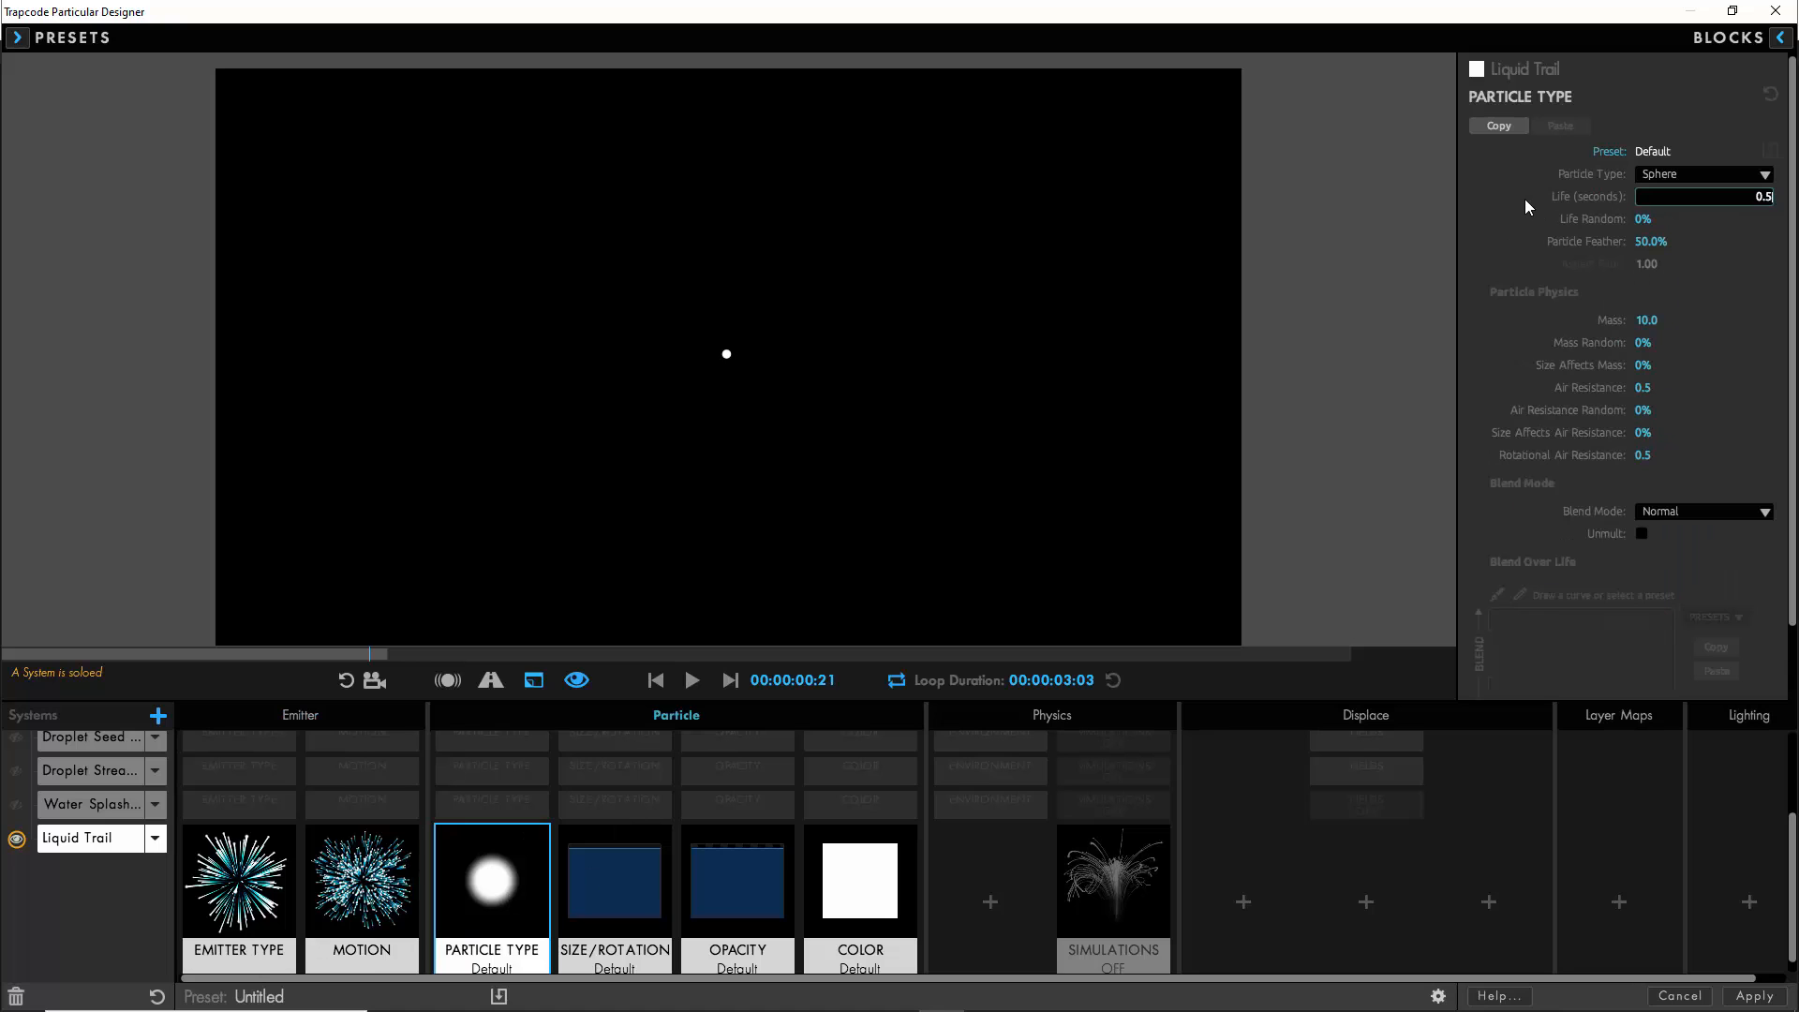
{"action": "key", "text": "Return"}
{"action": "left_click", "coordinate": [1556, 393]}
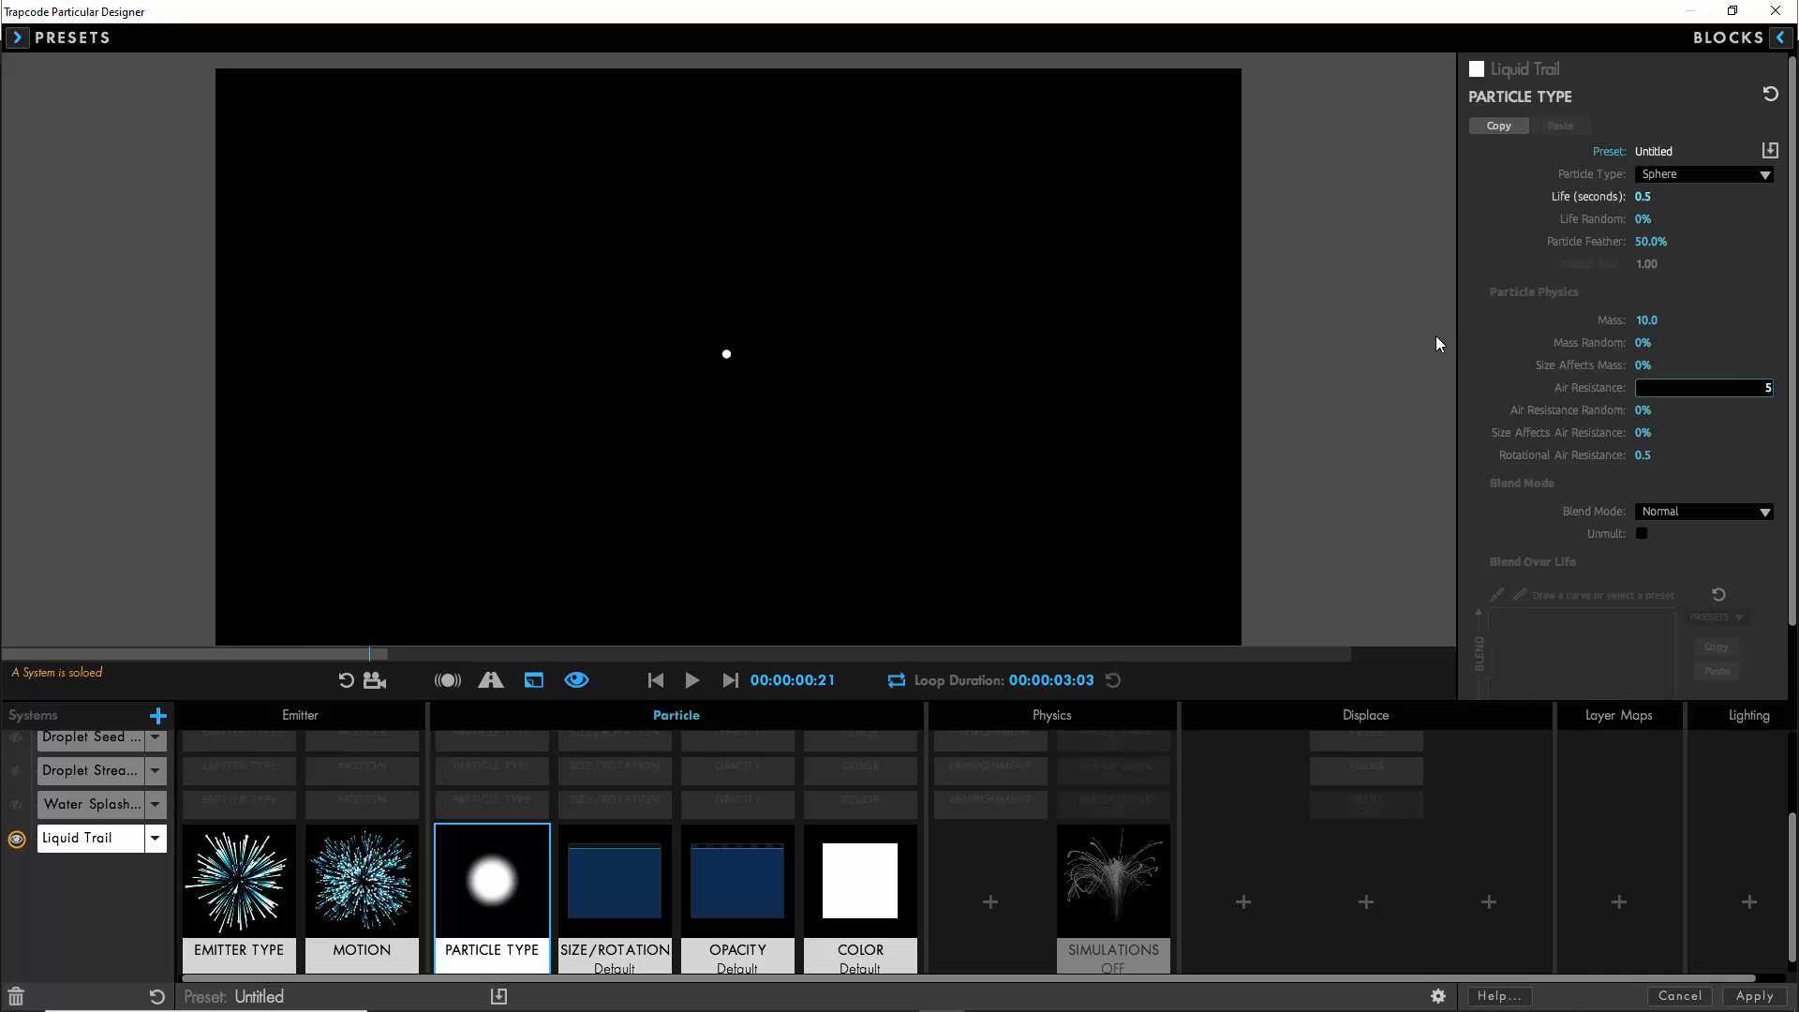
{"action": "key", "text": "Return"}
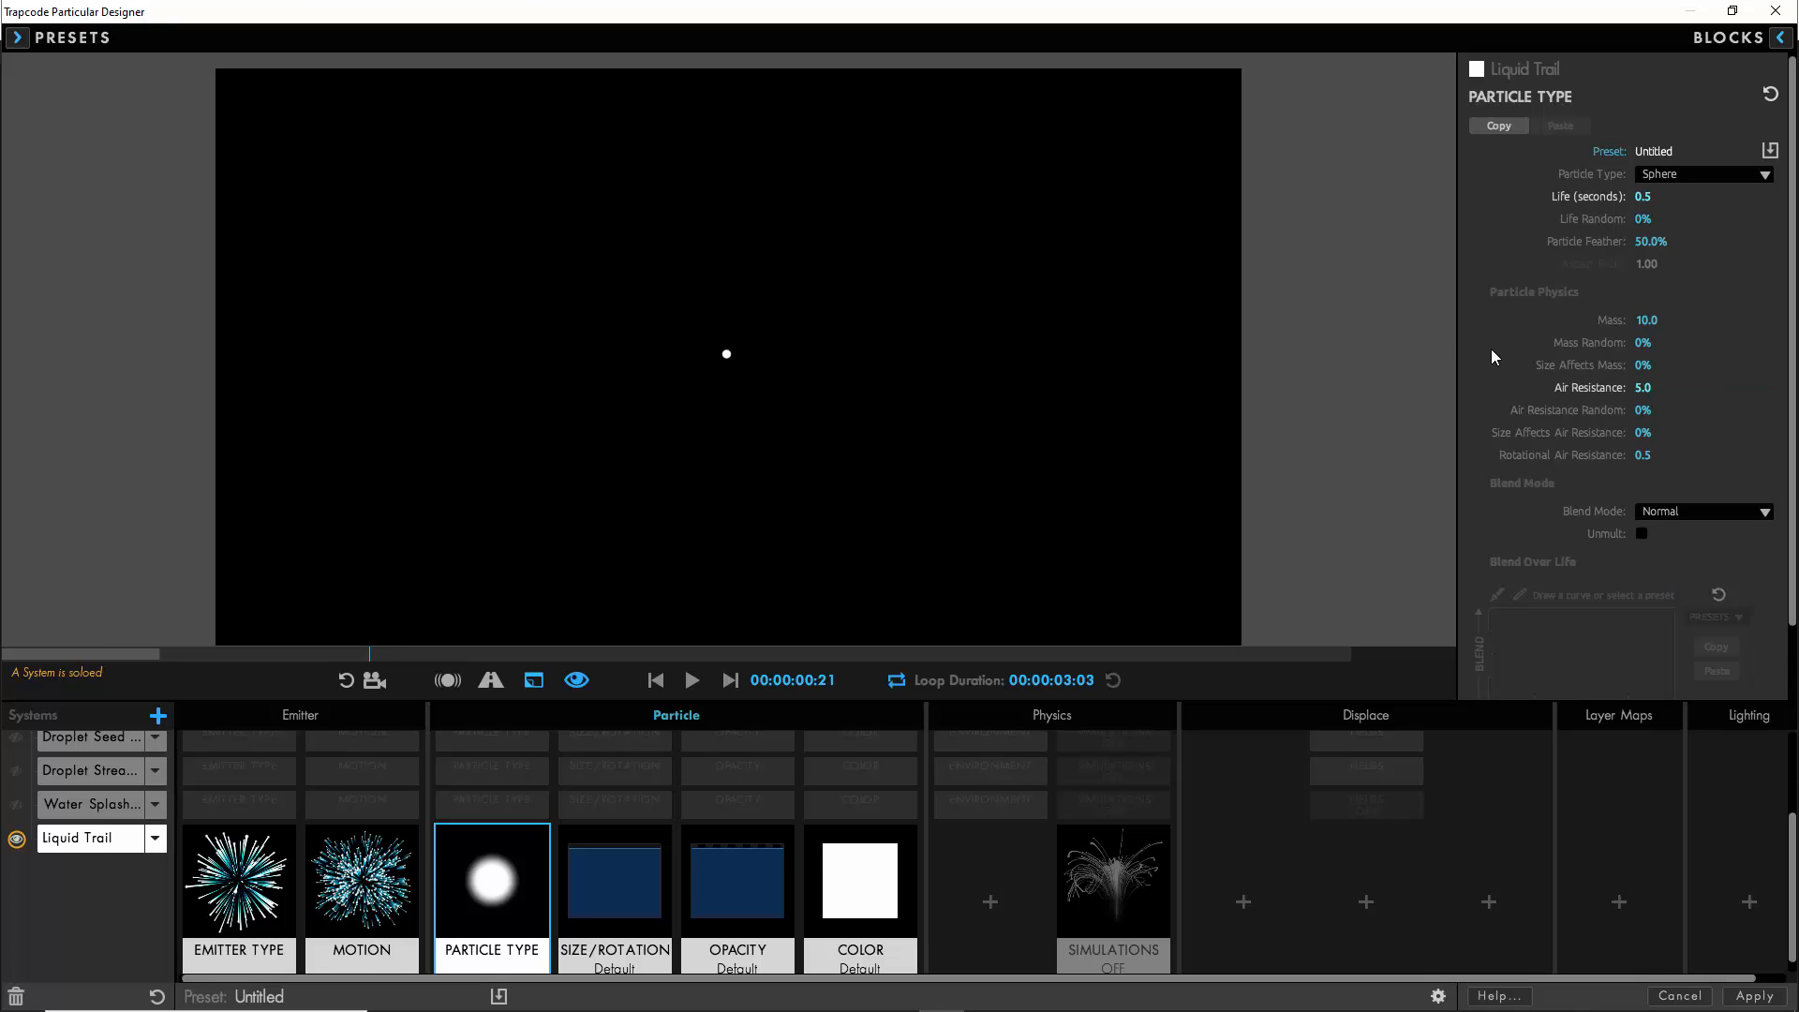
- Add a default Environment block to Liquid Trail with Gravity 750 and Affect Position 2, and briefly play the preview
{"action": "left_click", "coordinate": [987, 907]}
{"action": "left_click", "coordinate": [1270, 190]}
{"action": "left_click", "coordinate": [980, 879]}
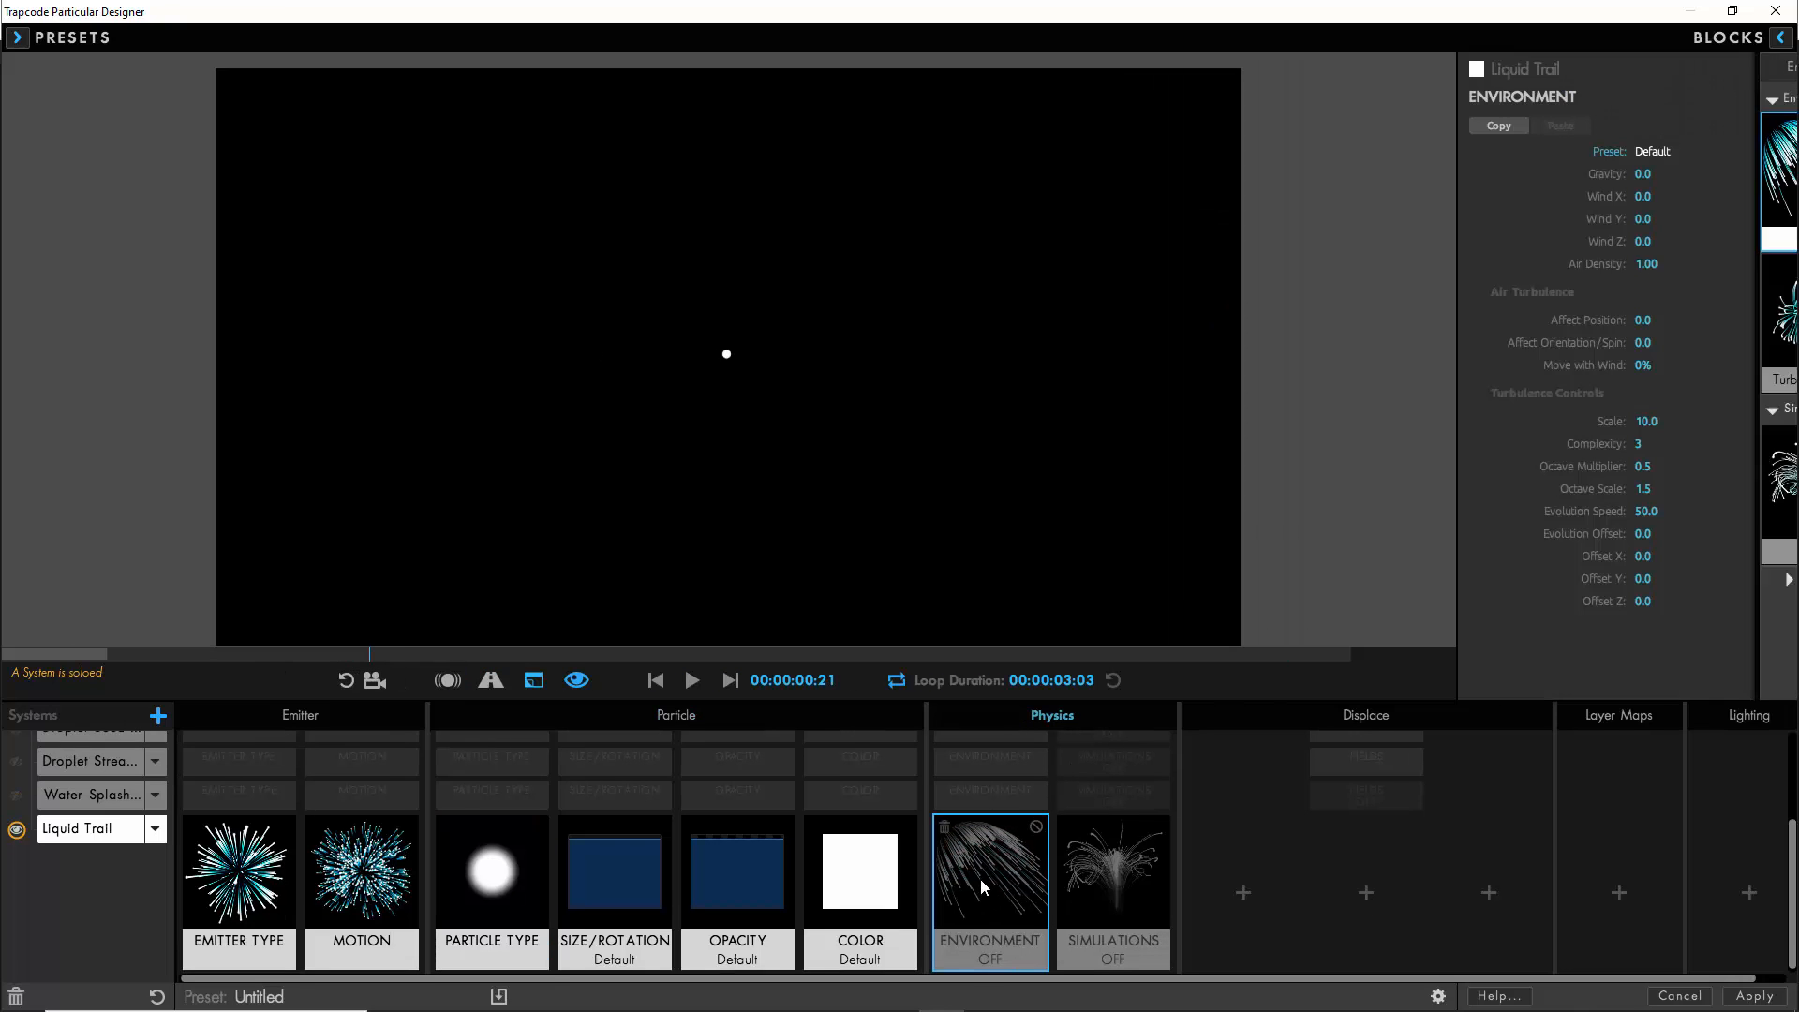
{"action": "left_click", "coordinate": [1643, 173]}
{"action": "type", "text": "750"}
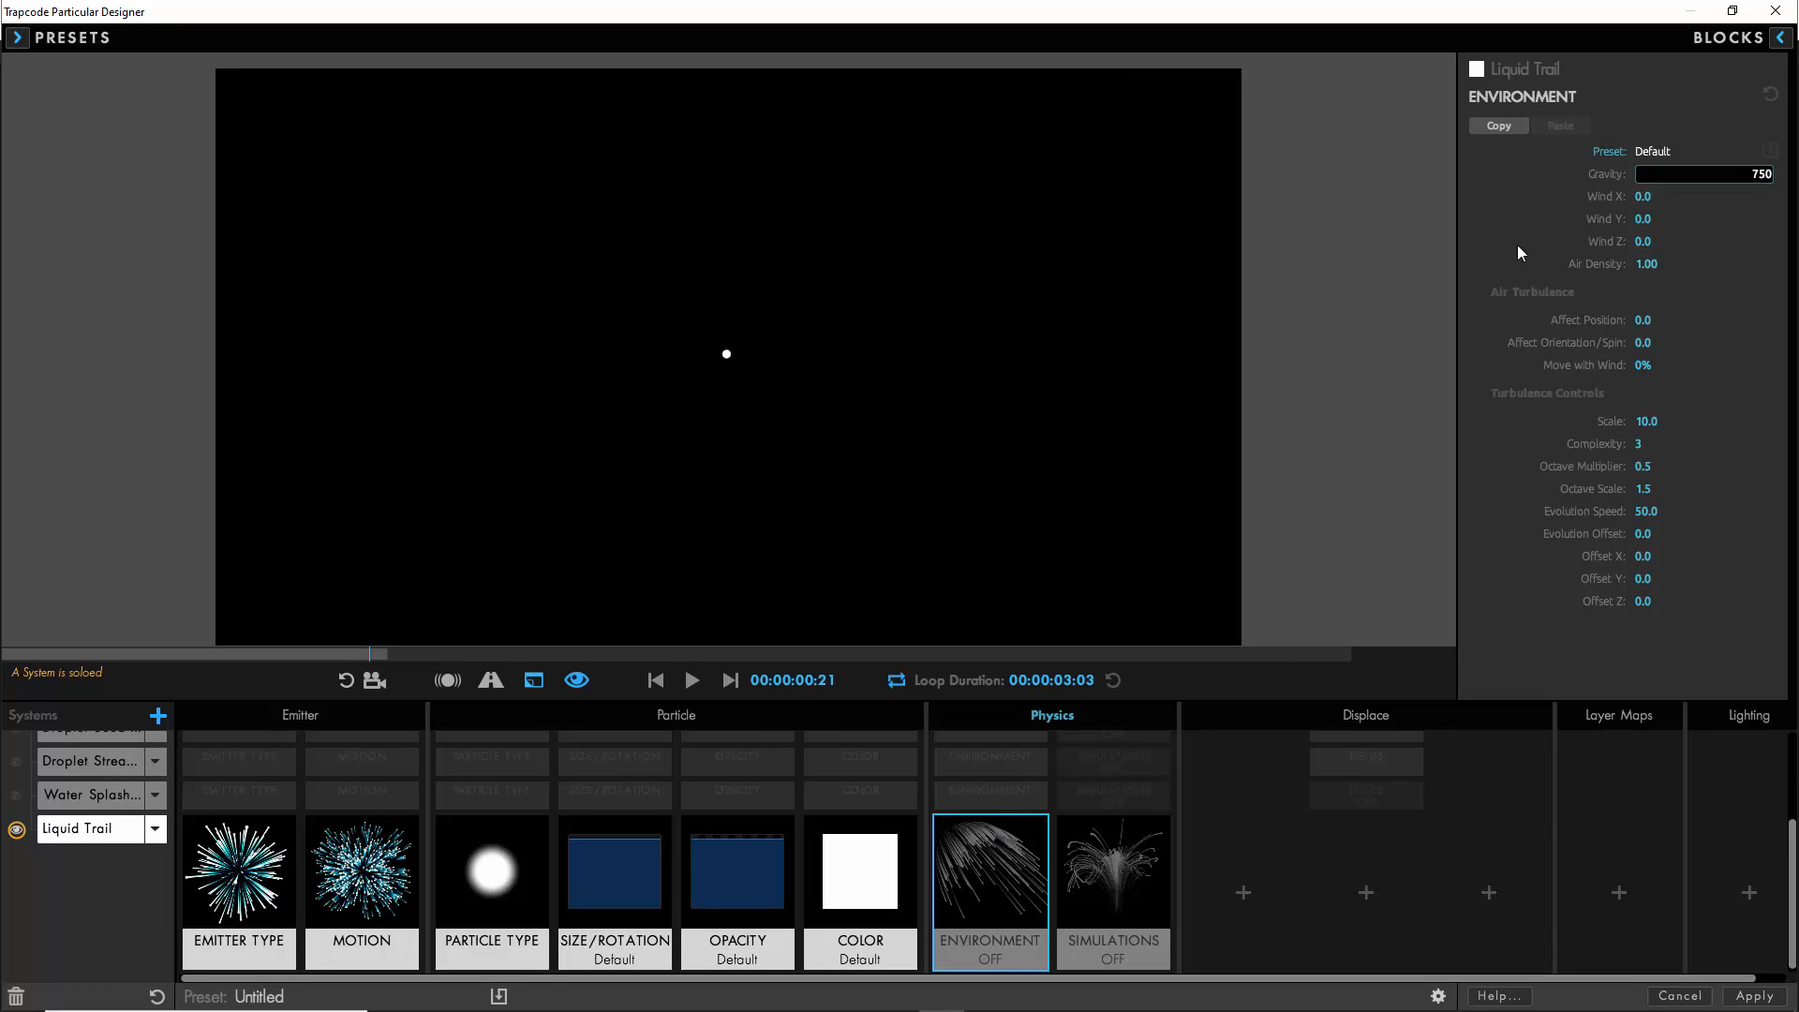
{"action": "left_click", "coordinate": [1645, 319]}
{"action": "type", "text": "25"}
{"action": "key", "text": "Return"}
{"action": "left_click", "coordinate": [692, 681]}
{"action": "left_click", "coordinate": [693, 681]}
- Add a Displacement Fields block to Liquid Trail with TF Affect Size 15, TF Displace XYZ 25, Fade-in Time 0.3 seconds and Flow Y 100
{"action": "left_click", "coordinate": [1365, 893]}
{"action": "left_click", "coordinate": [1651, 379]}
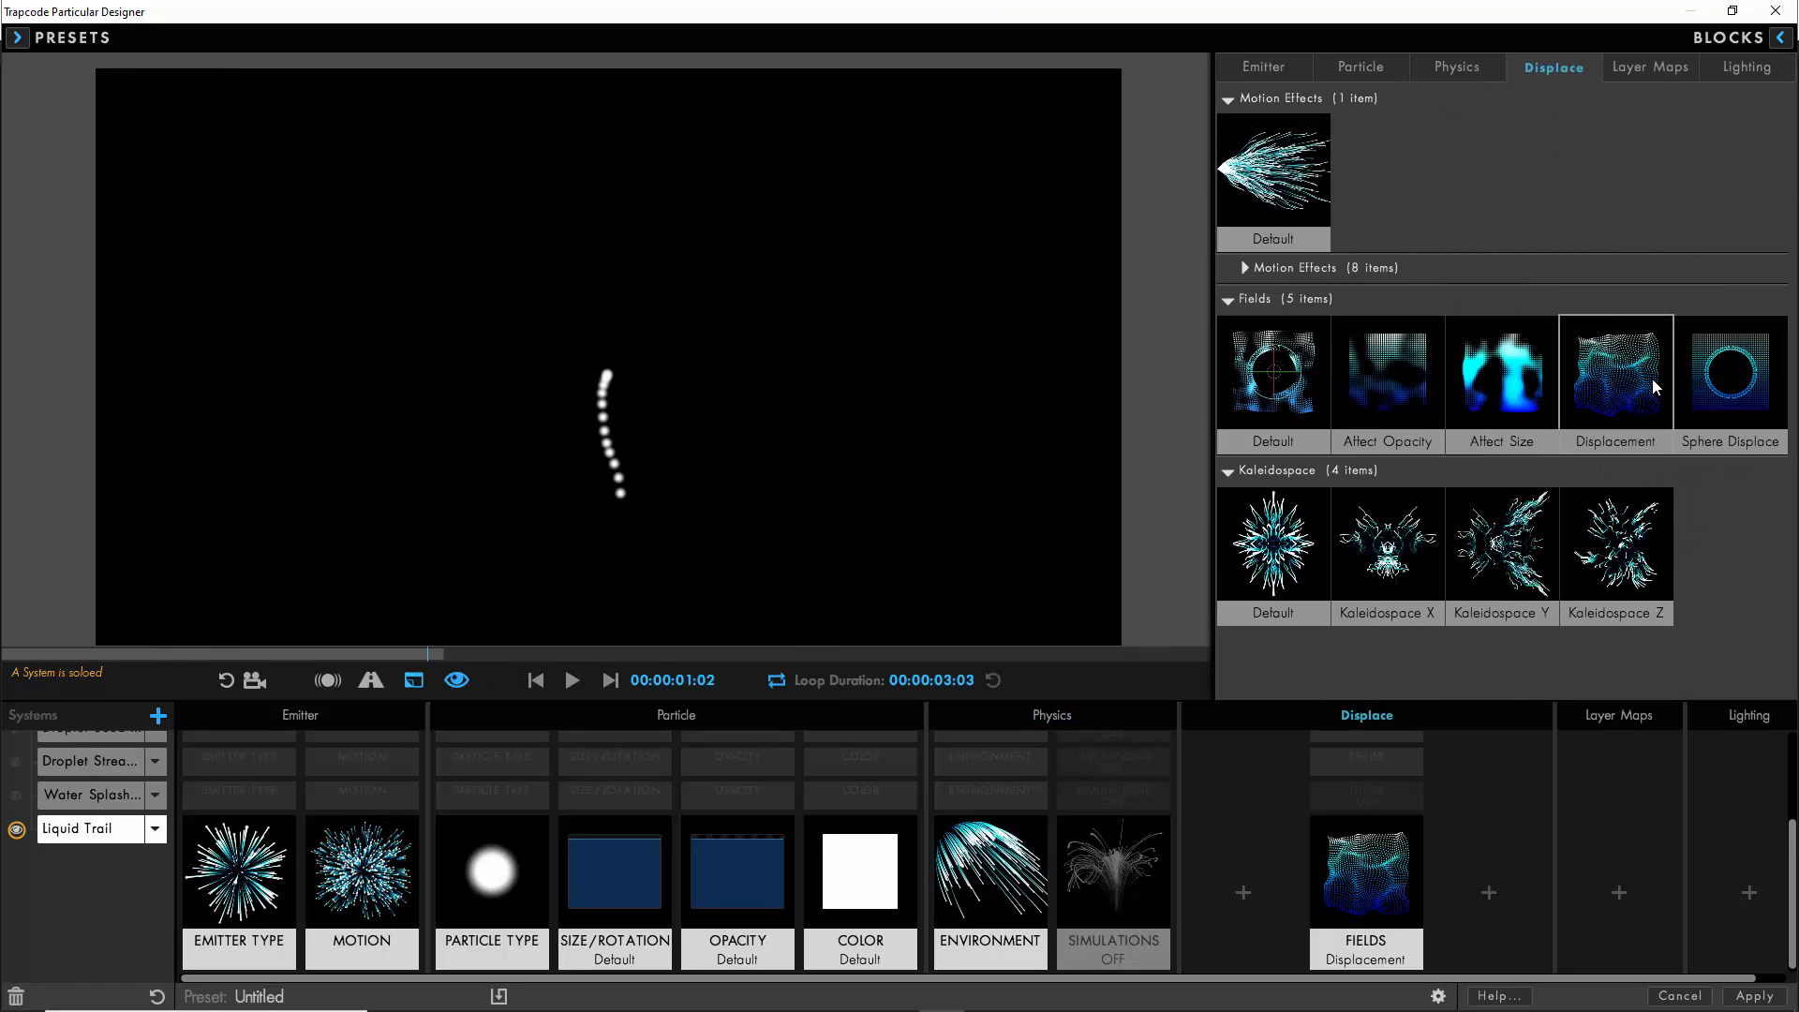
{"action": "left_click", "coordinate": [1645, 207]}
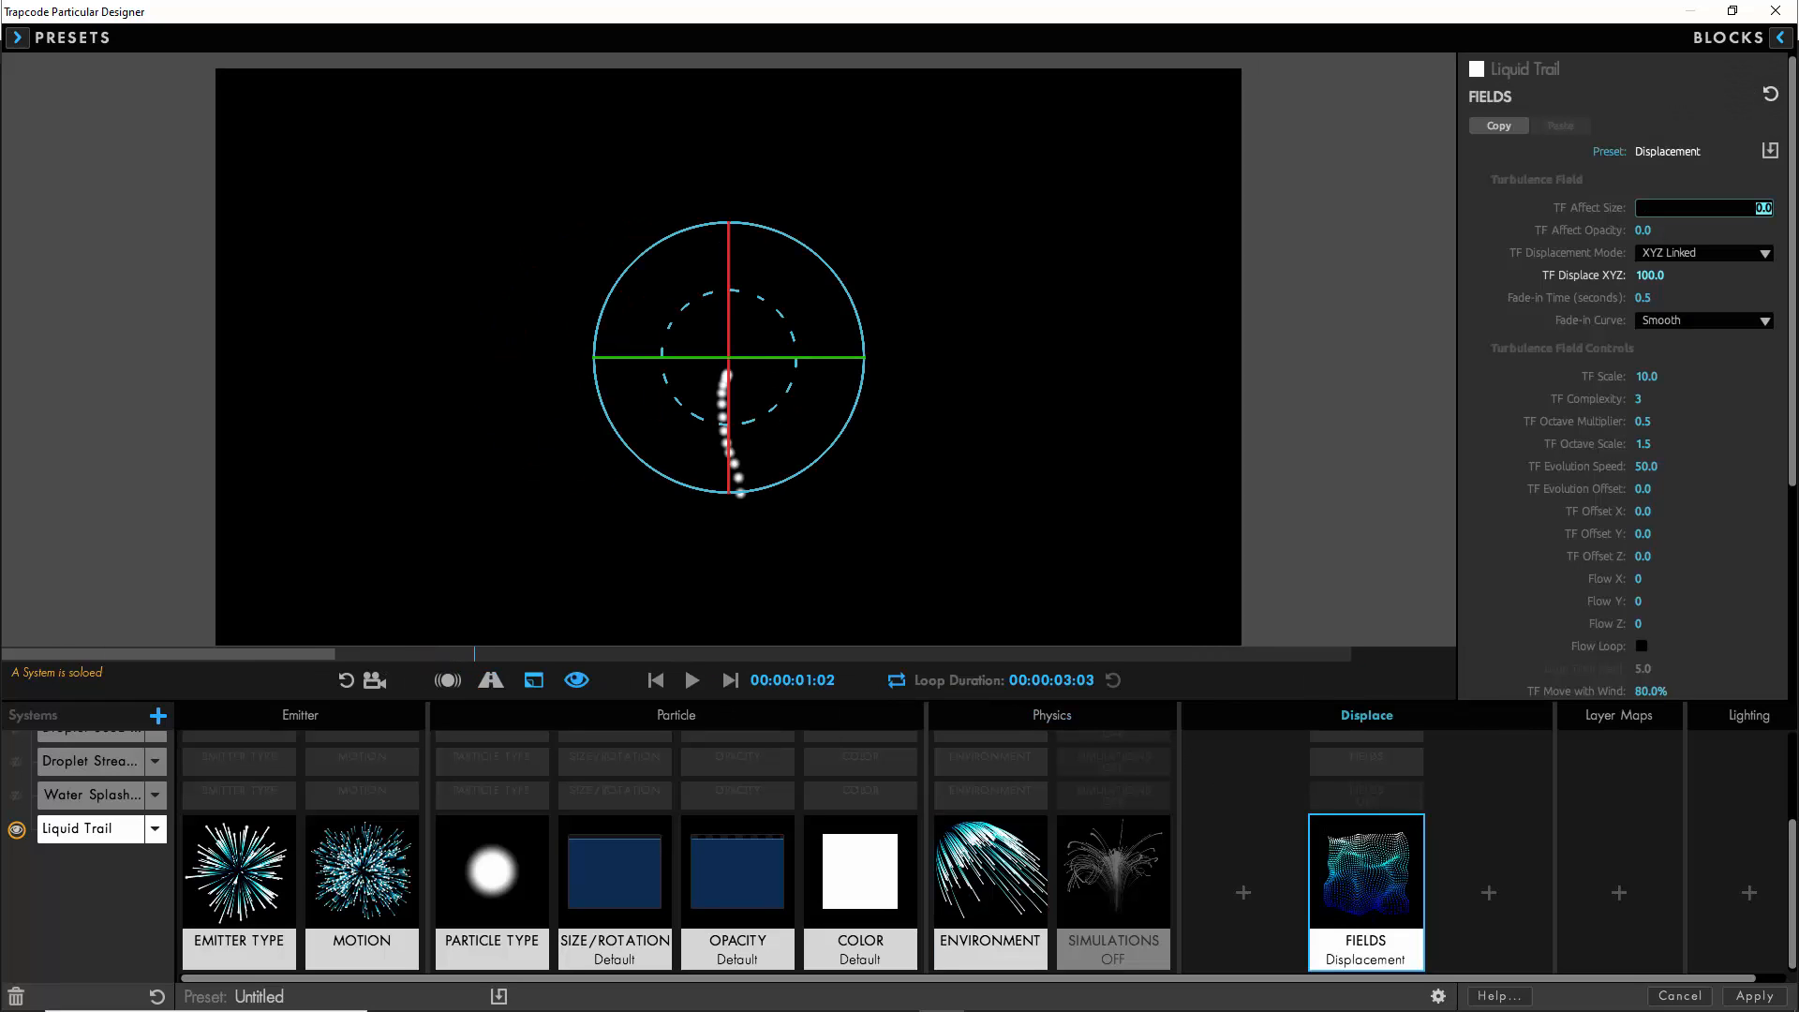
{"action": "type", "text": "15"}
{"action": "left_click", "coordinate": [1656, 275]}
{"action": "type", "text": "25"}
{"action": "left_click", "coordinate": [1644, 298]}
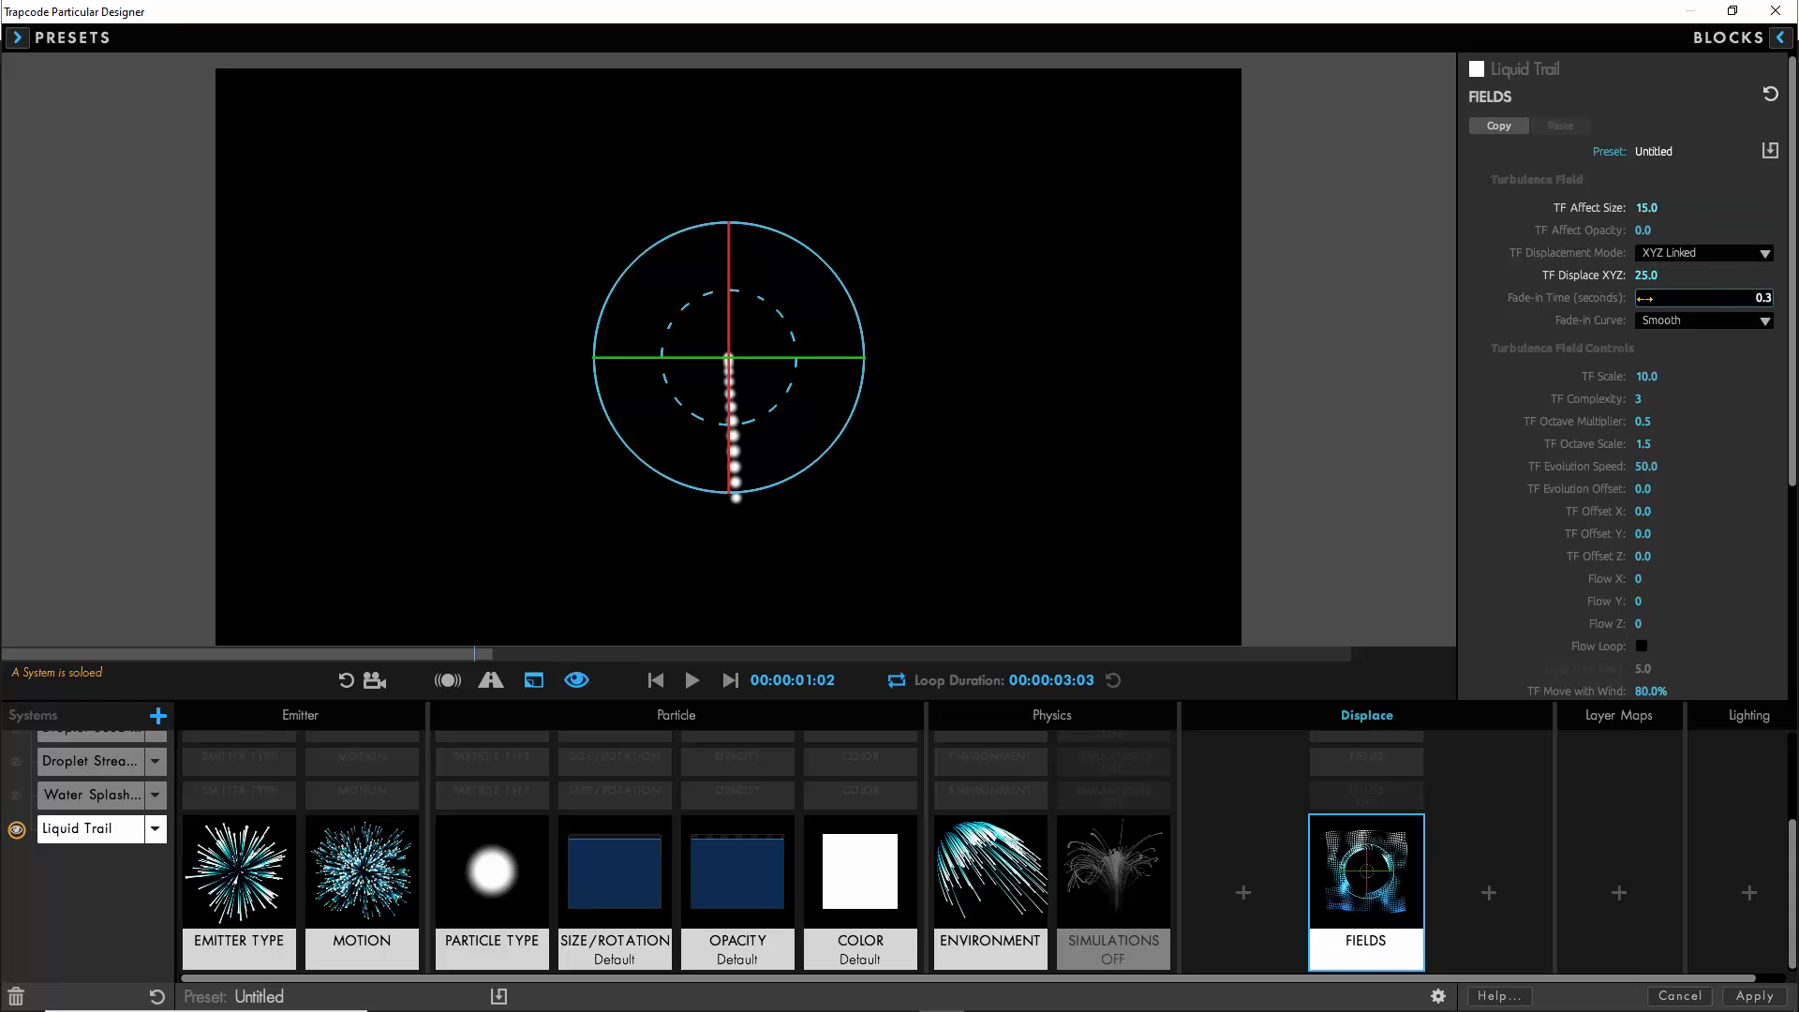
{"action": "left_click", "coordinate": [1639, 600]}
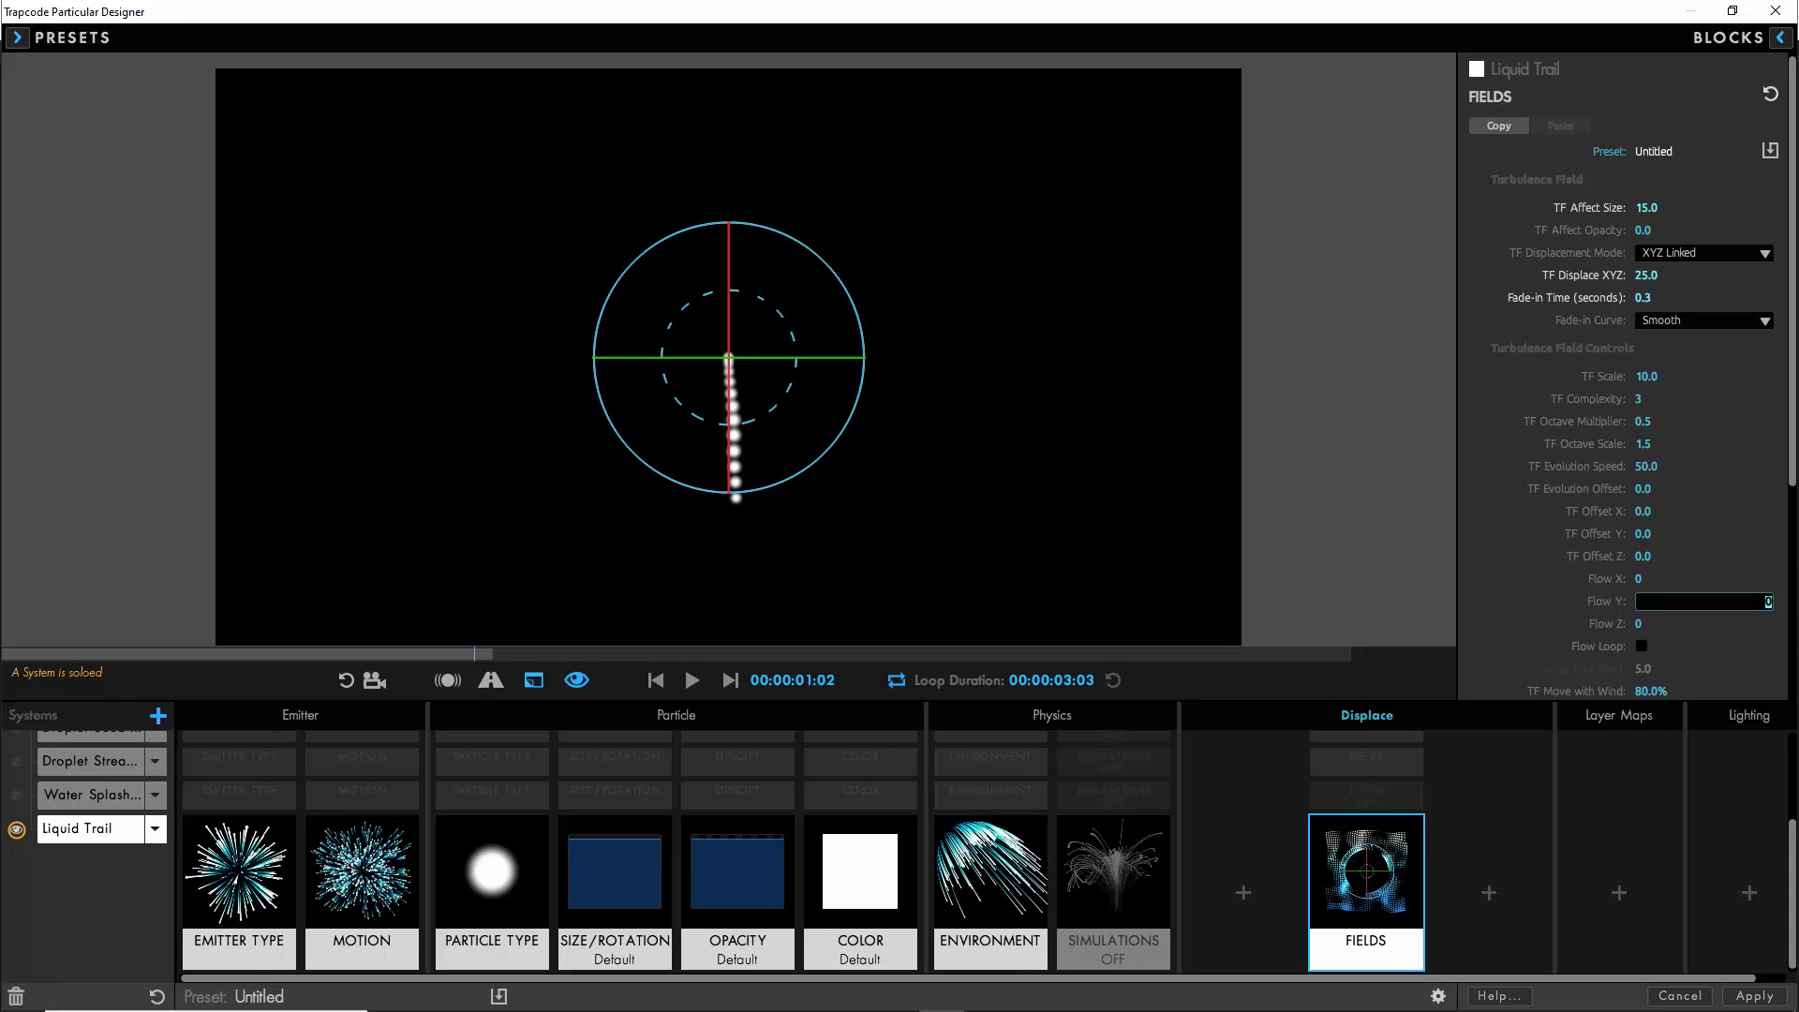
{"action": "type", "text": "100"}
- Set the Liquid Trail Size to 100 and shape its Size Over Life curve to peak early and taper to zero
{"action": "left_click", "coordinate": [602, 907]}
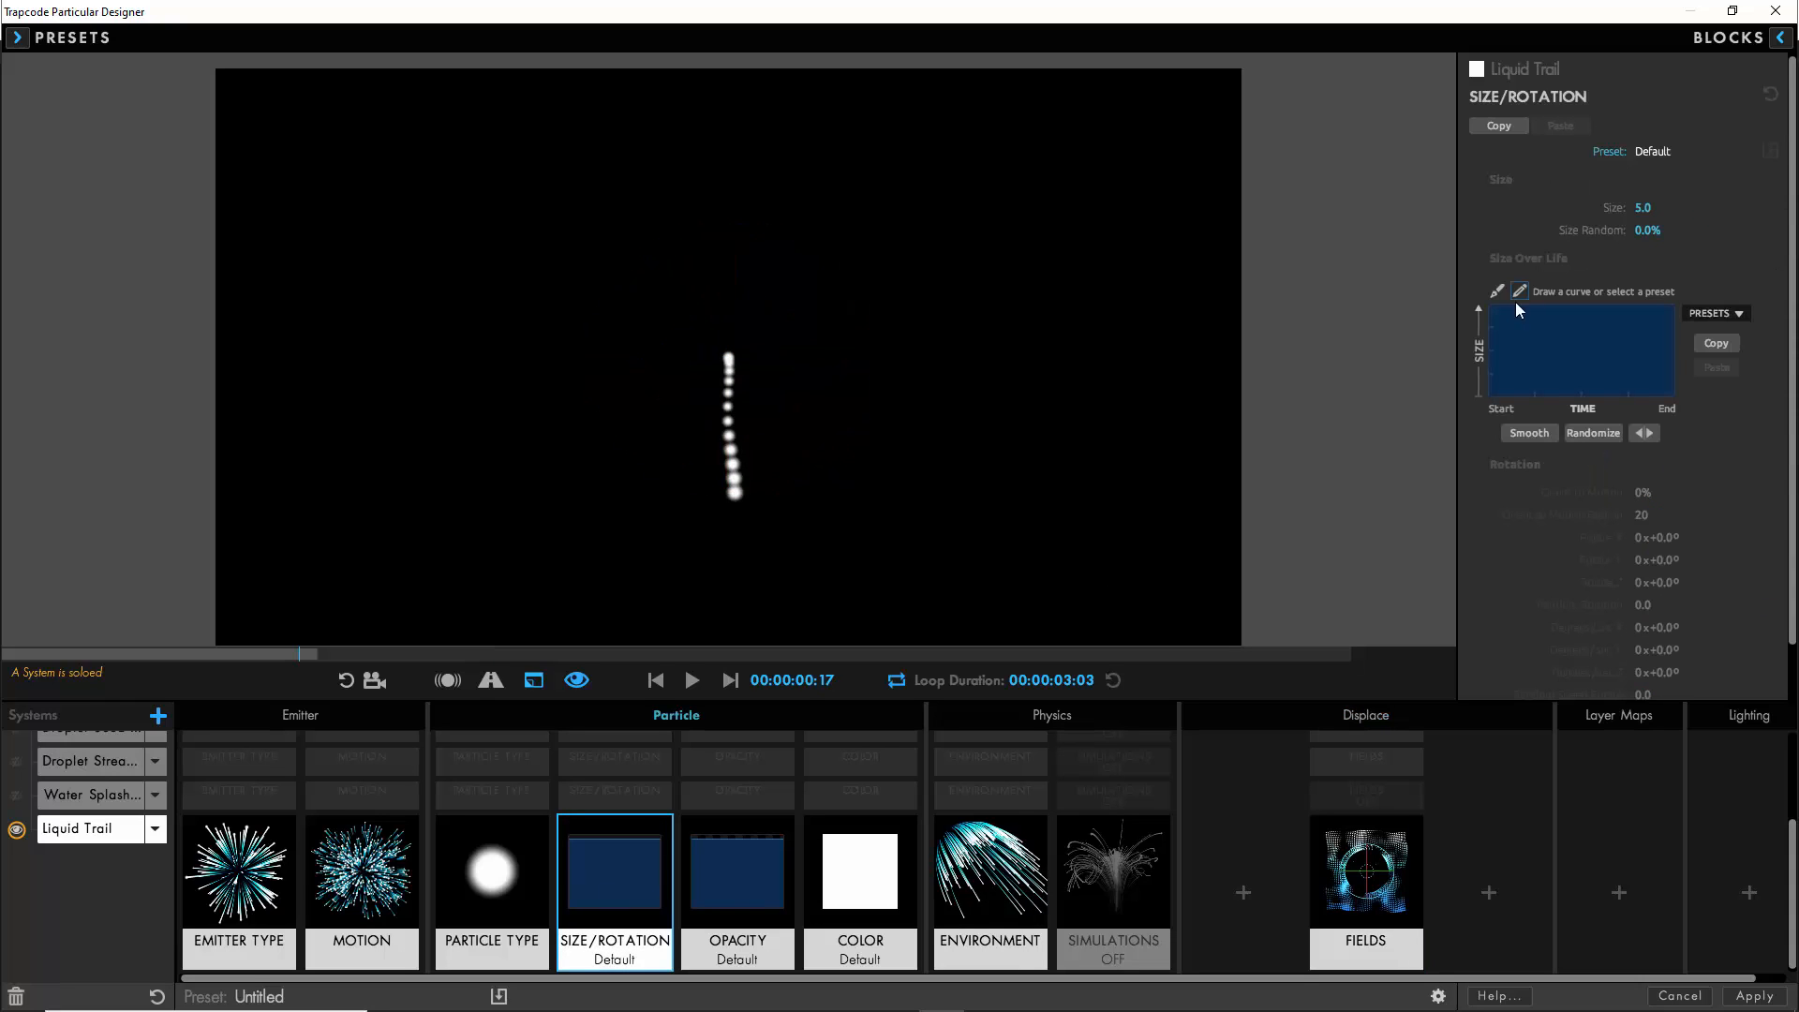
{"action": "left_click", "coordinate": [1643, 208]}
{"action": "type", "text": "100"}
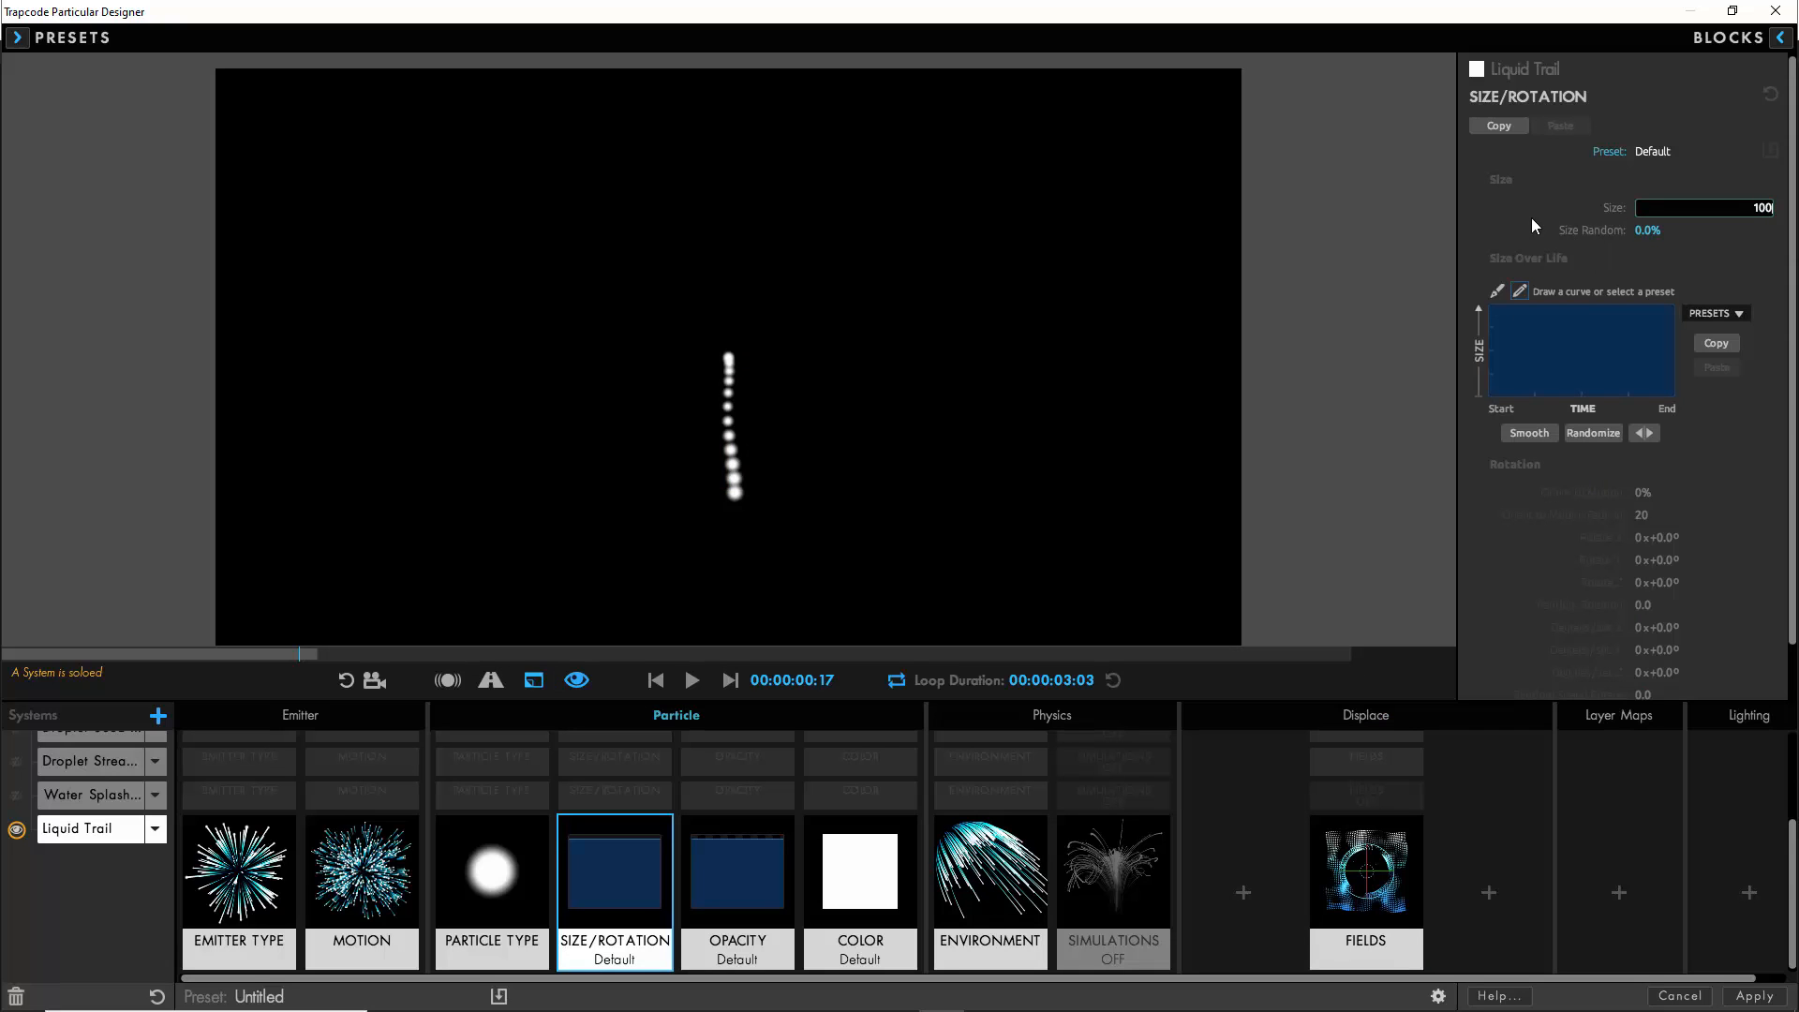
{"action": "left_click", "coordinate": [1701, 315]}
{"action": "left_click", "coordinate": [1711, 360]}
{"action": "left_click", "coordinate": [1497, 293]}
{"action": "mouse_move", "coordinate": [1488, 307]}
{"action": "left_mouse_down"}
{"action": "mouse_move", "coordinate": [1486, 362]}
{"action": "mouse_move", "coordinate": [1511, 311]}
{"action": "left_mouse_up"}
{"action": "left_click_drag", "start_coordinate": [1549, 335], "coordinate": [1559, 318]}
{"action": "mouse_move", "coordinate": [1613, 367]}
{"action": "left_mouse_down"}
{"action": "mouse_move", "coordinate": [1675, 399]}
{"action": "mouse_move", "coordinate": [1637, 367]}
{"action": "left_mouse_up"}
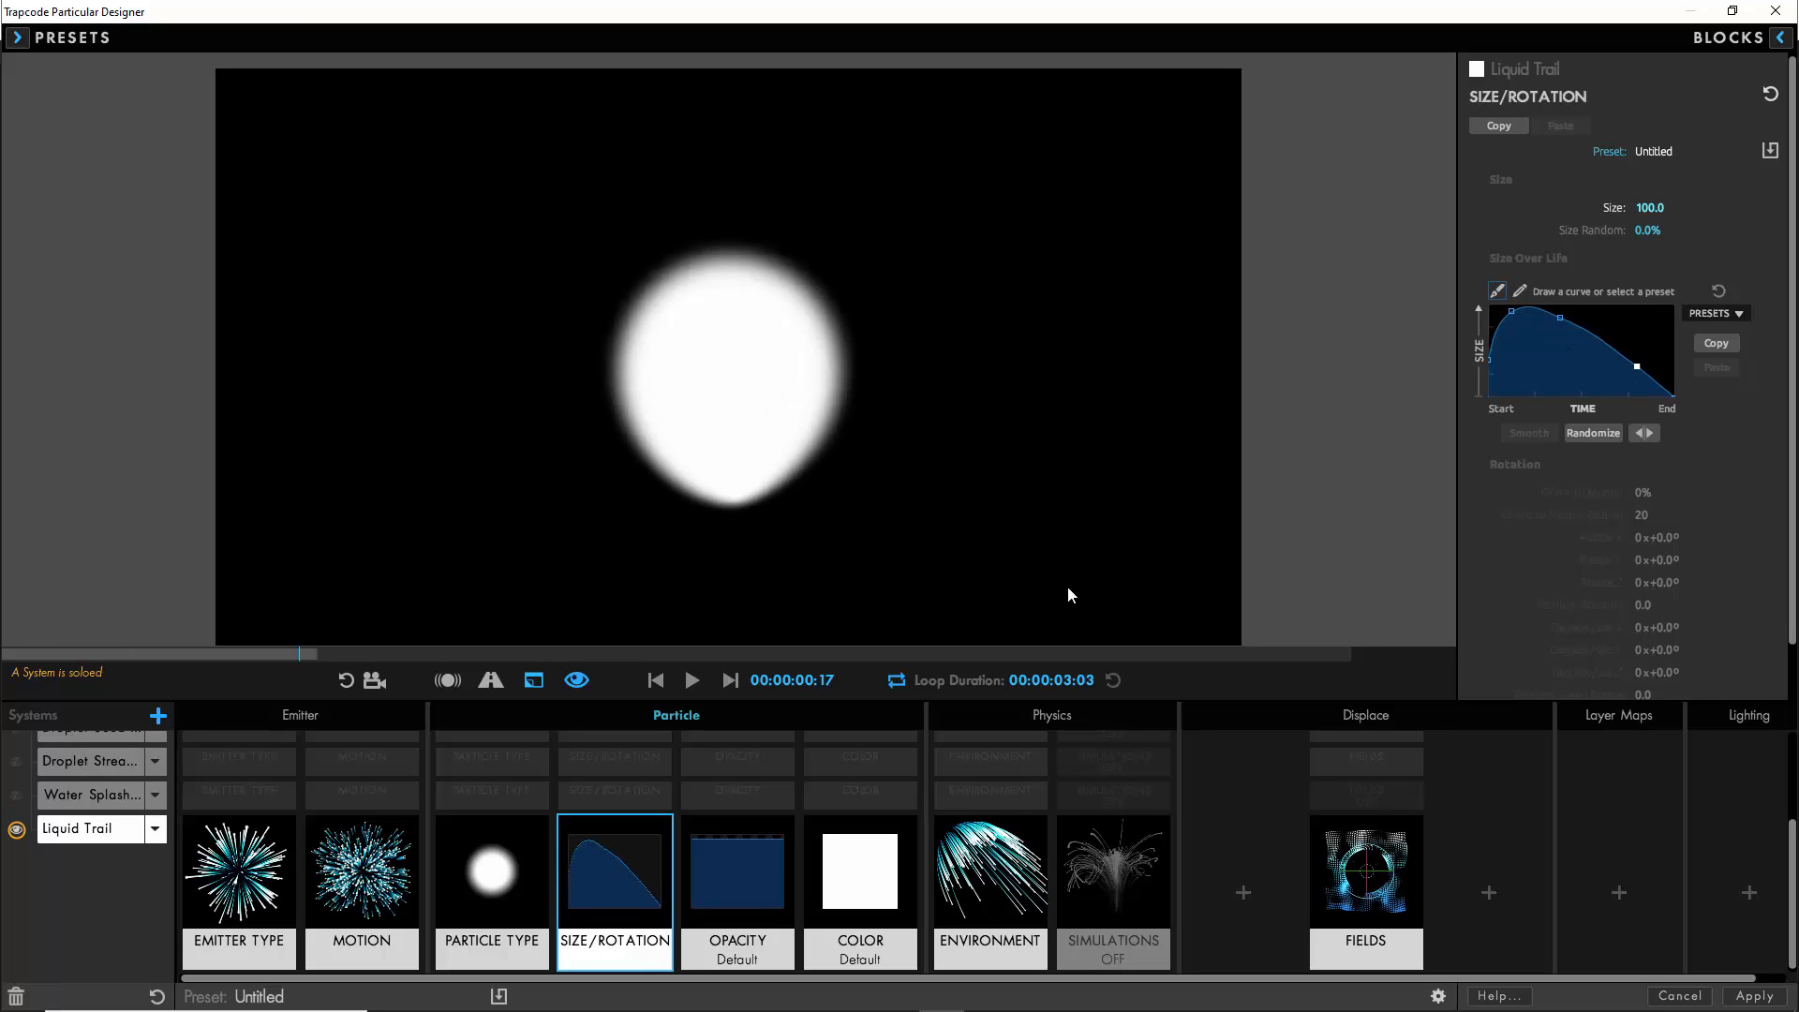
- Shape Liquid Trail's Opacity Over Life with short fades at both ends and set its color to Over Life with a white-to-black gradient
{"action": "left_click", "coordinate": [725, 870]}
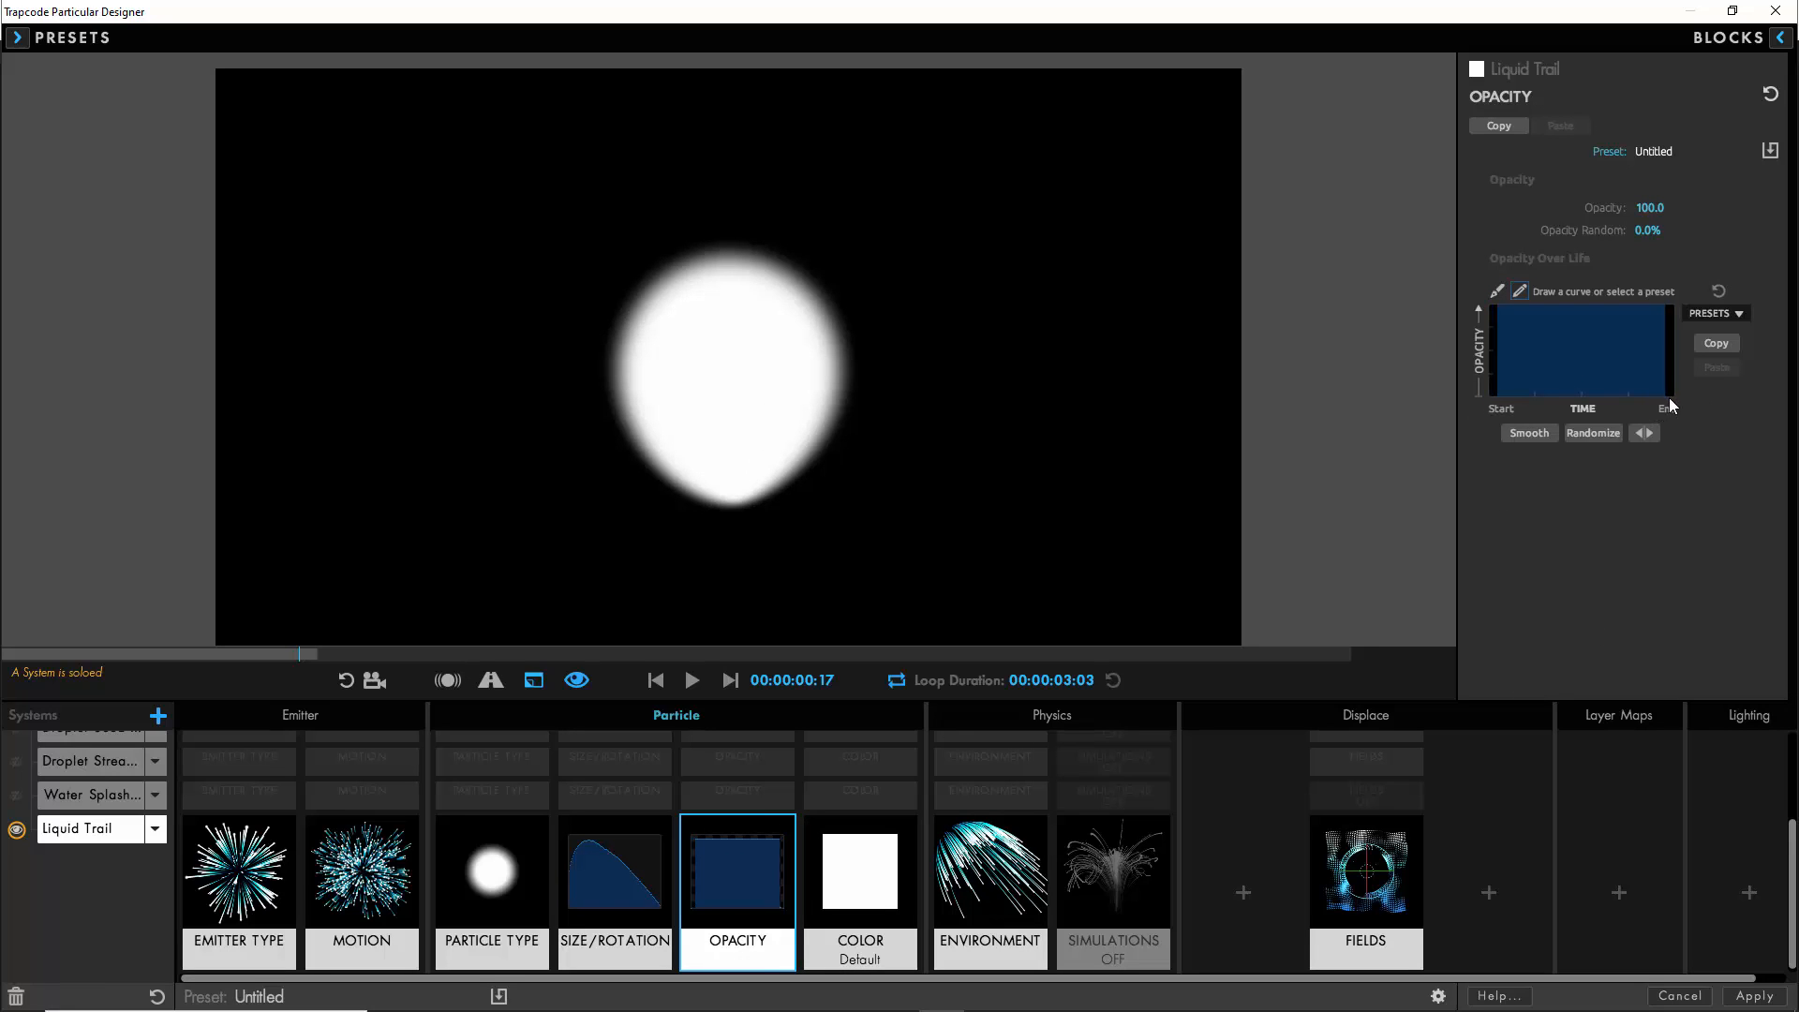
{"action": "left_click", "coordinate": [1647, 230]}
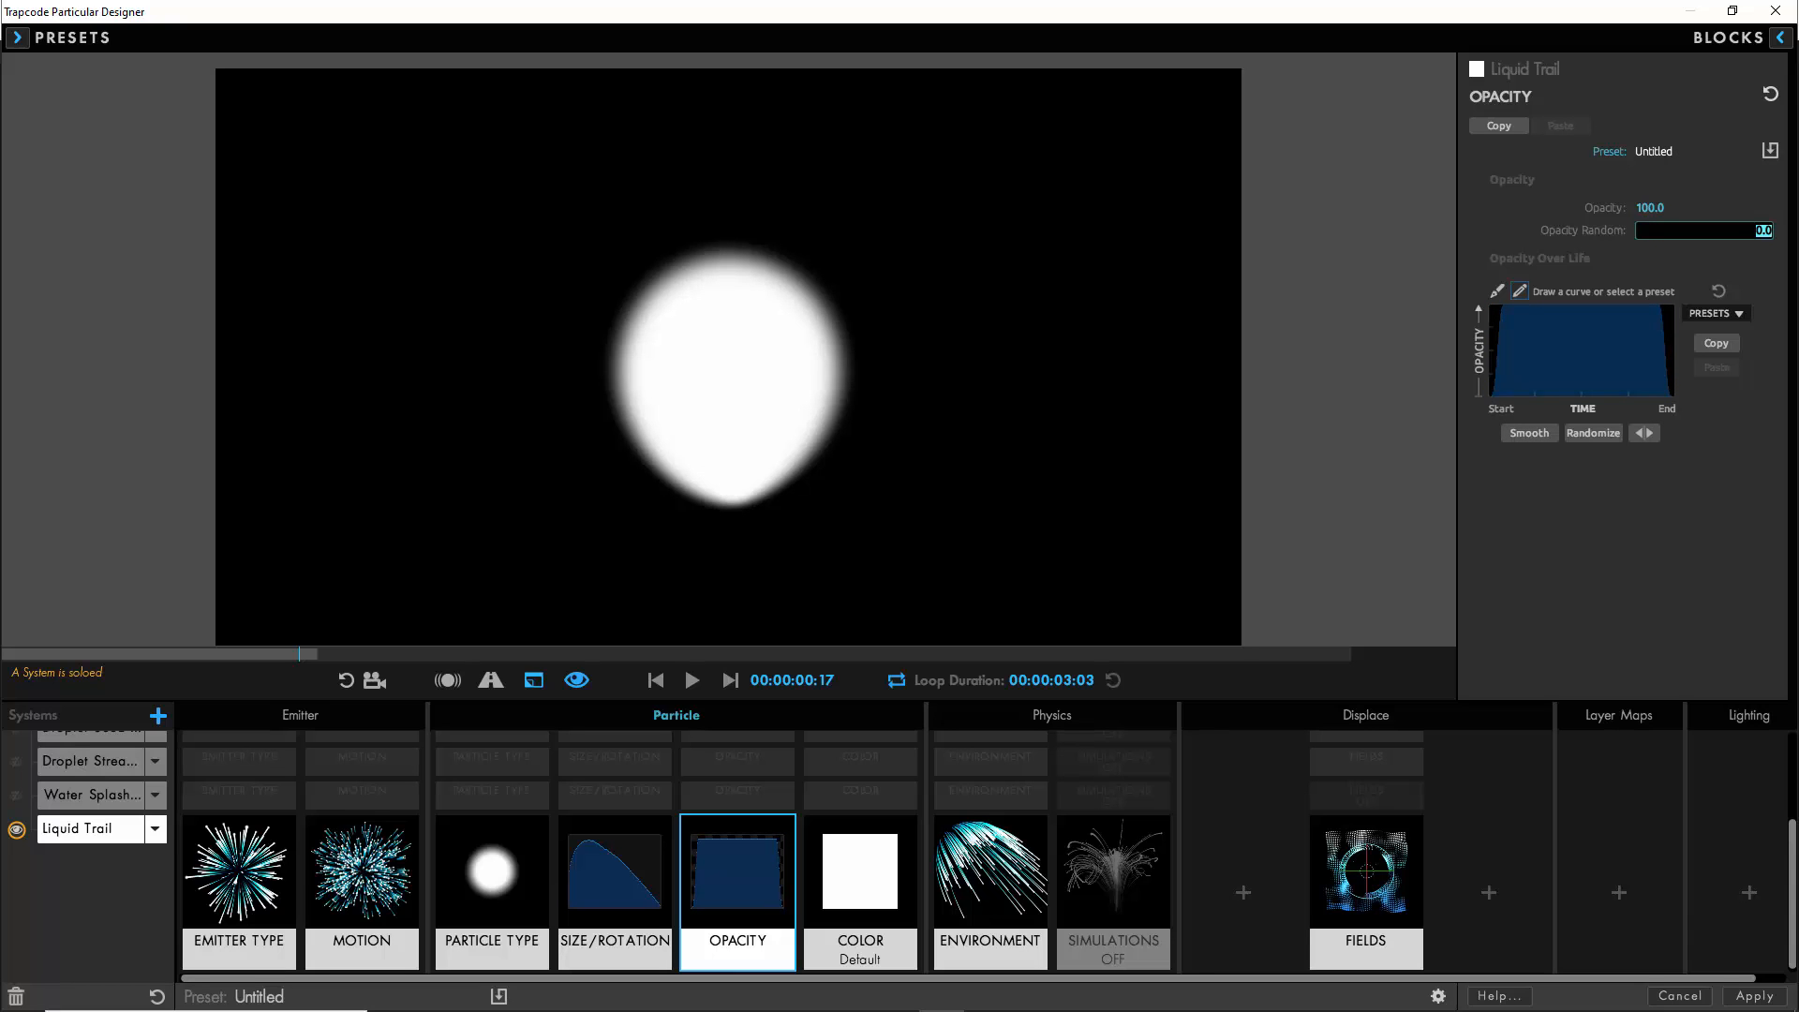
{"action": "left_click", "coordinate": [876, 865]}
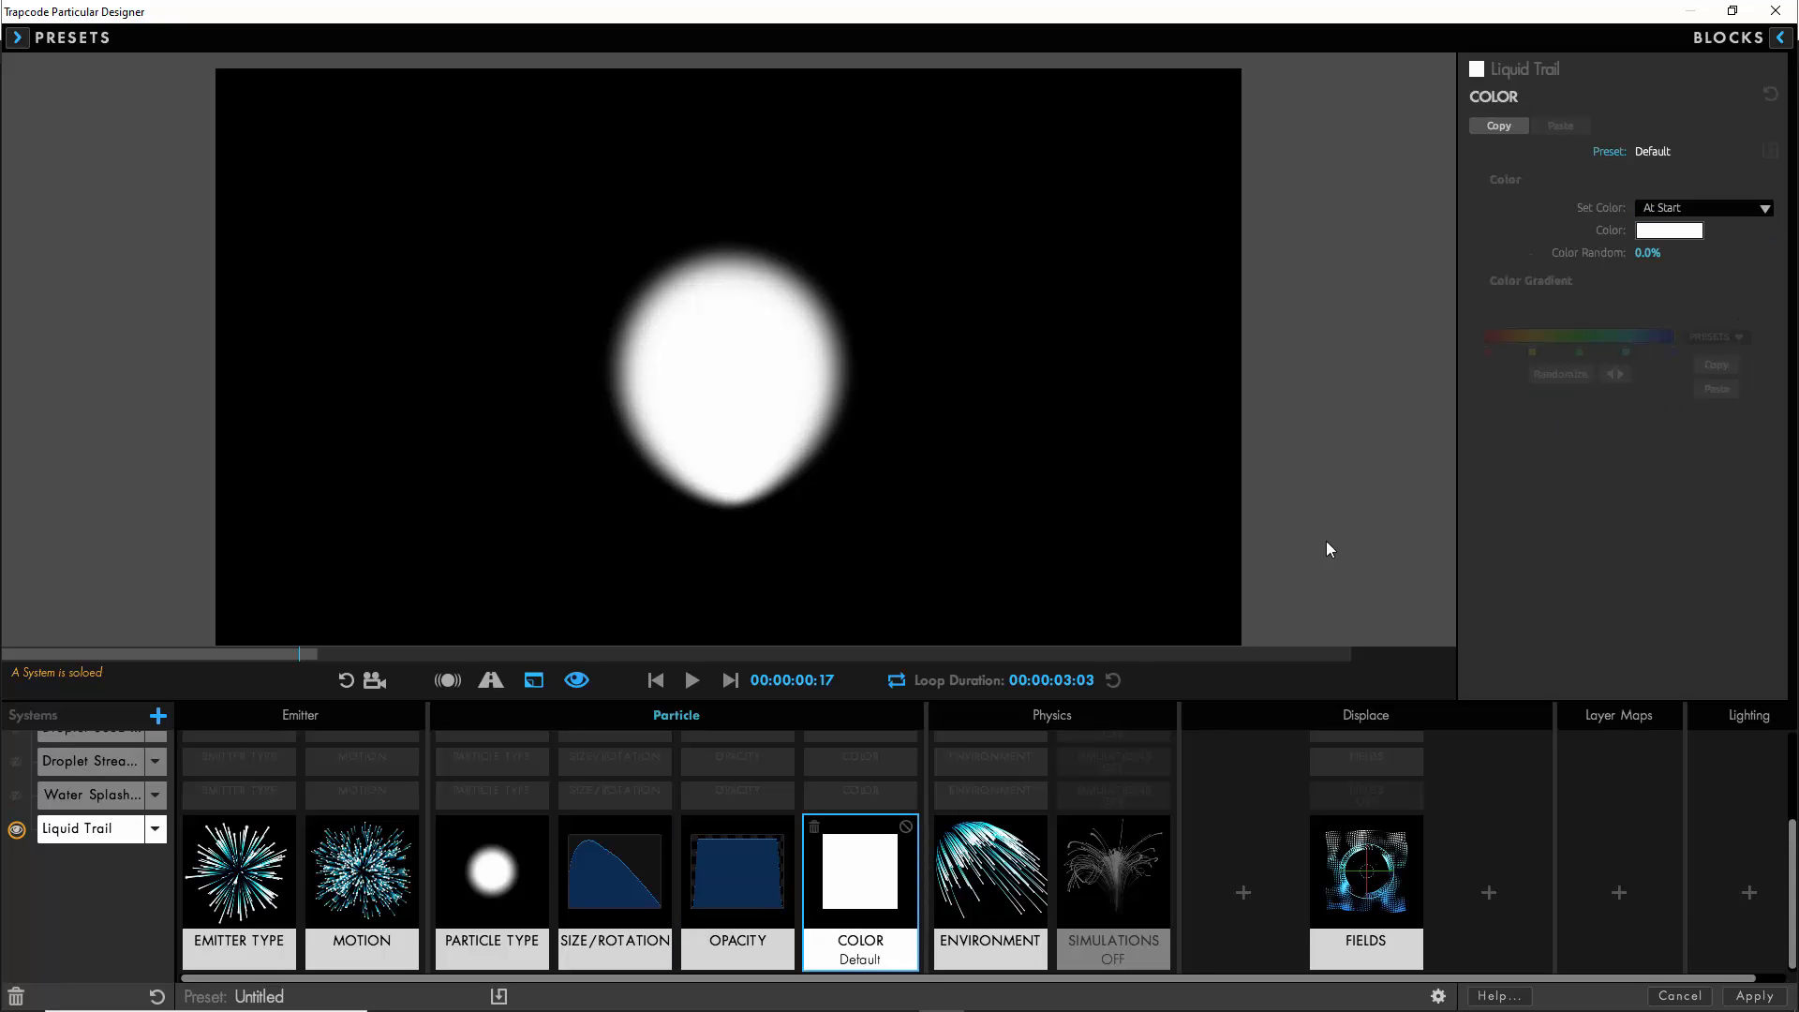
{"action": "left_click", "coordinate": [1715, 214]}
{"action": "left_click", "coordinate": [1641, 371]}
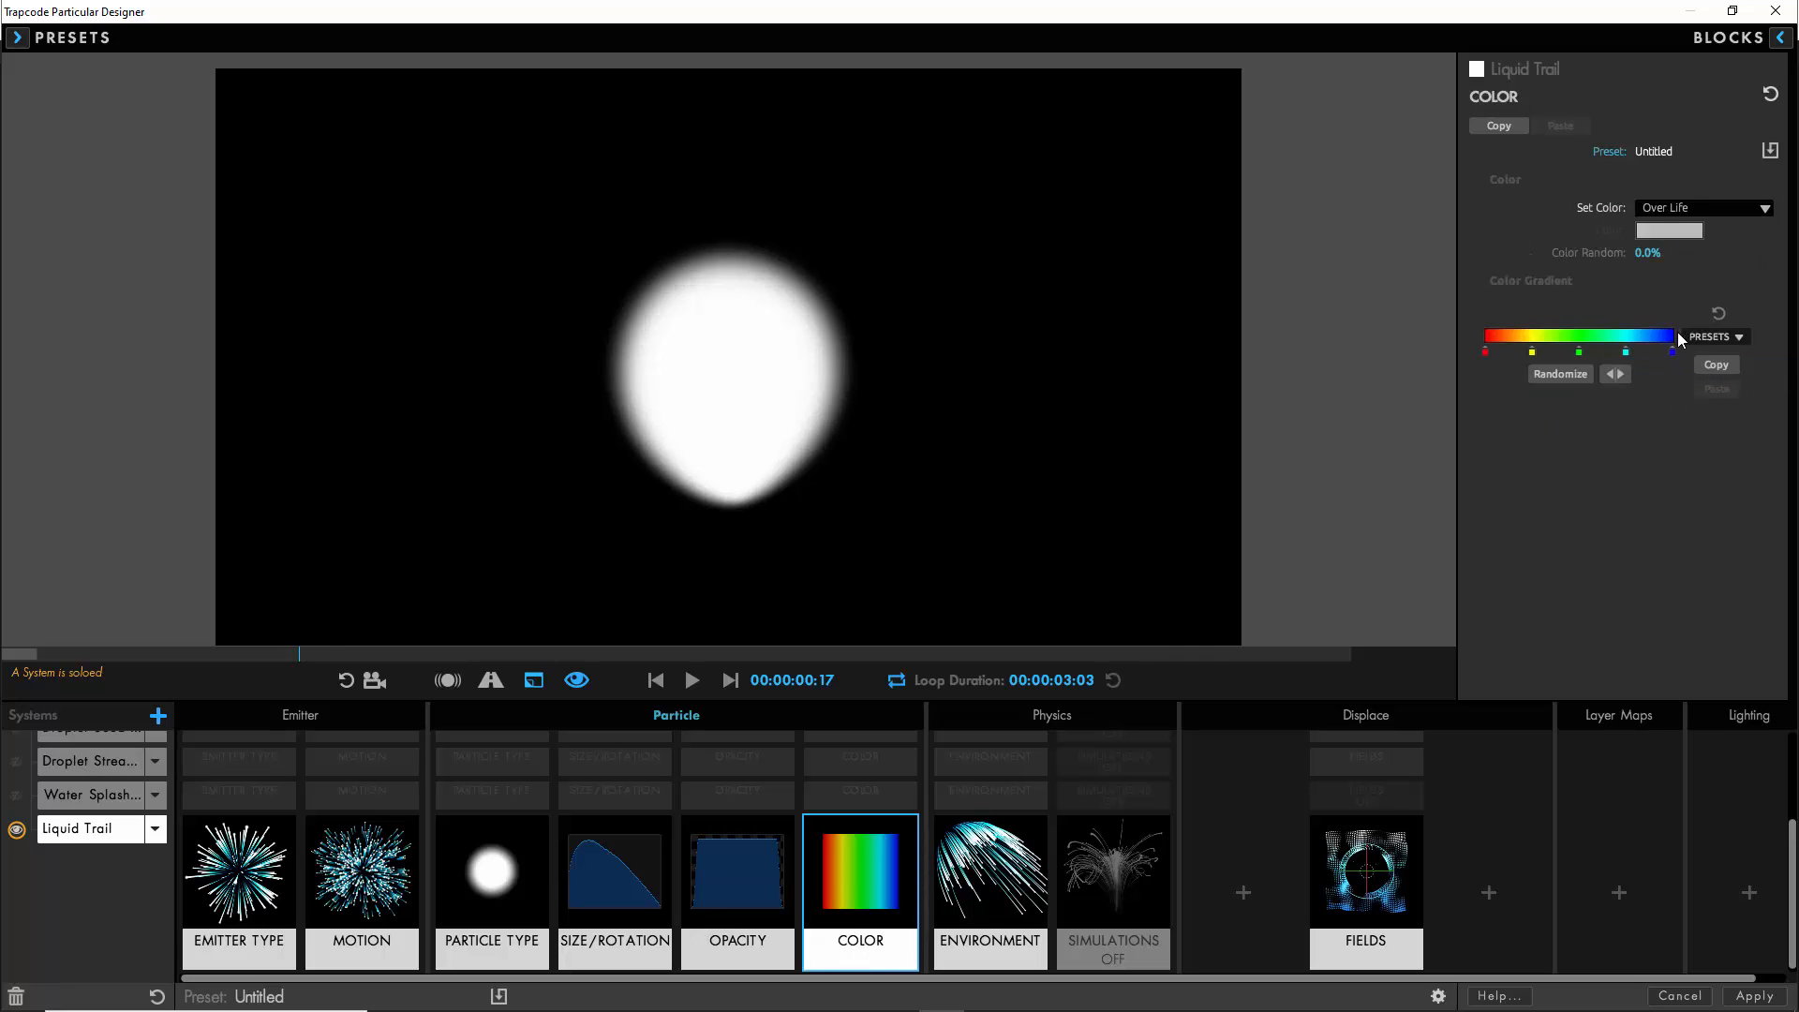
{"action": "left_click", "coordinate": [1714, 379]}
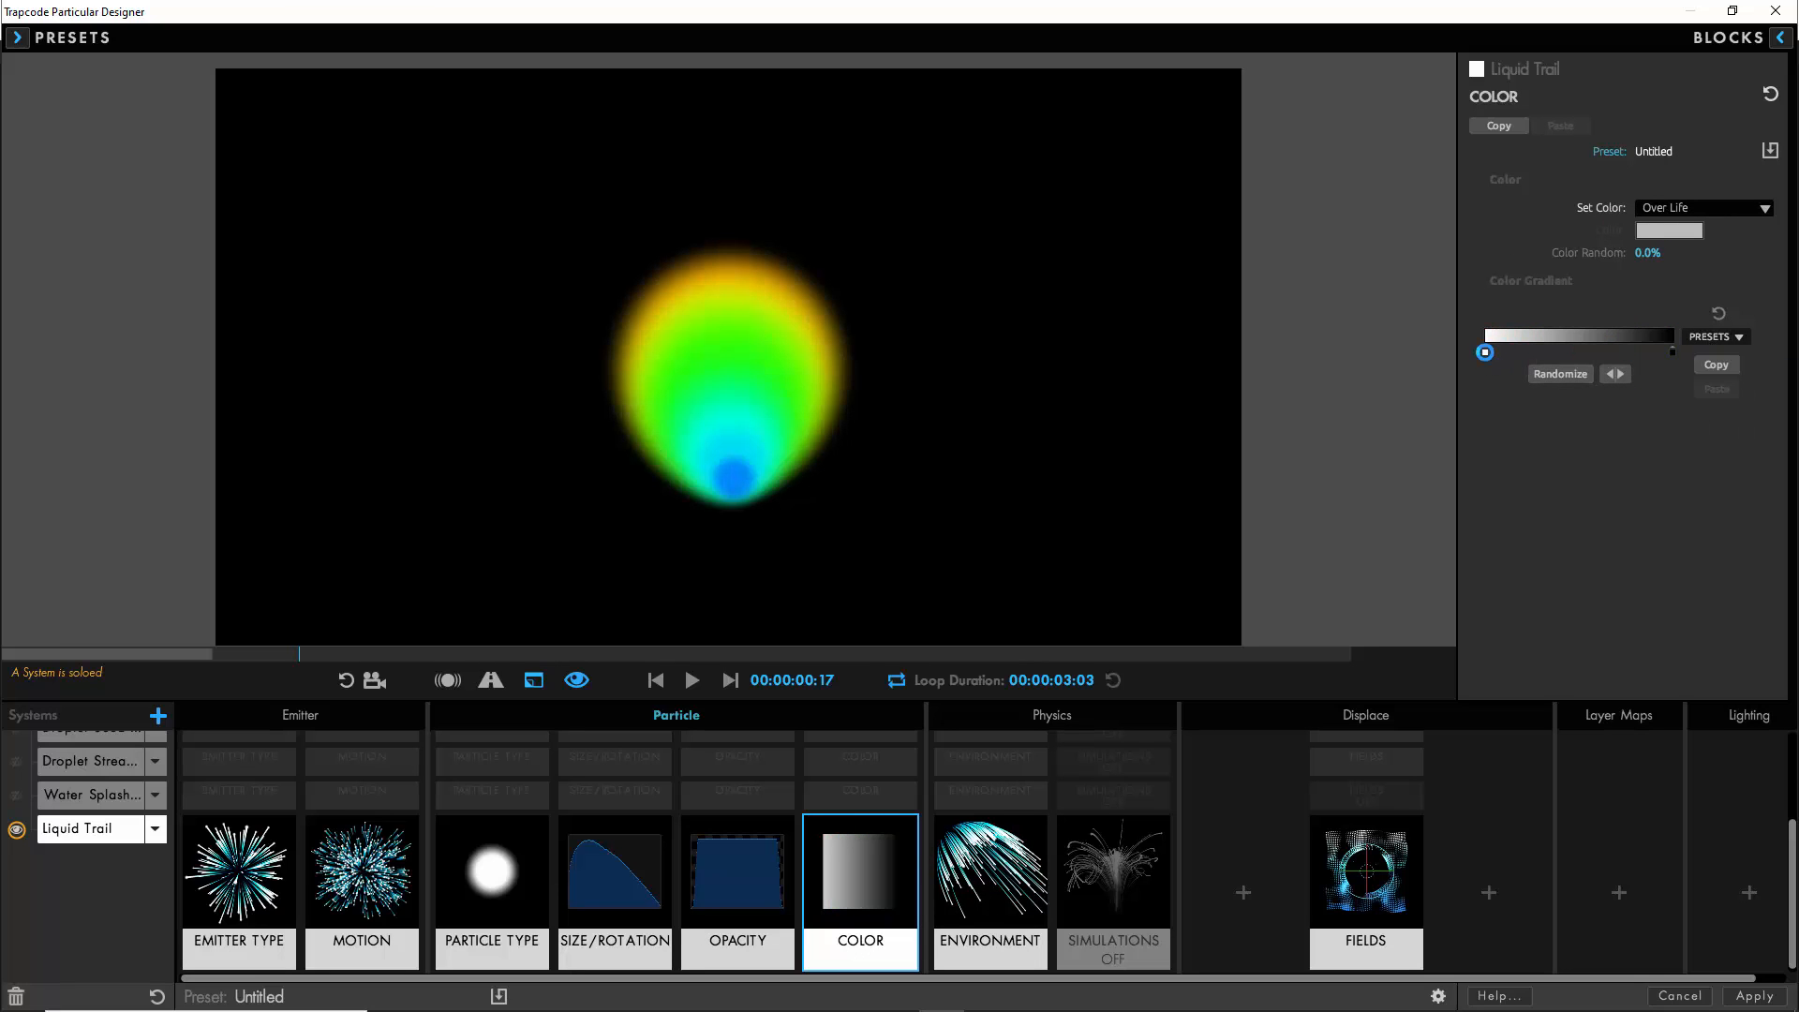
- Change the Liquid Trail gradient's start color to light gray (RGB 215) and its end color to dark gray (RGB 78)
{"action": "double_click", "coordinate": [1486, 353]}
{"action": "left_click", "coordinate": [1093, 412]}
{"action": "left_click", "coordinate": [745, 642]}
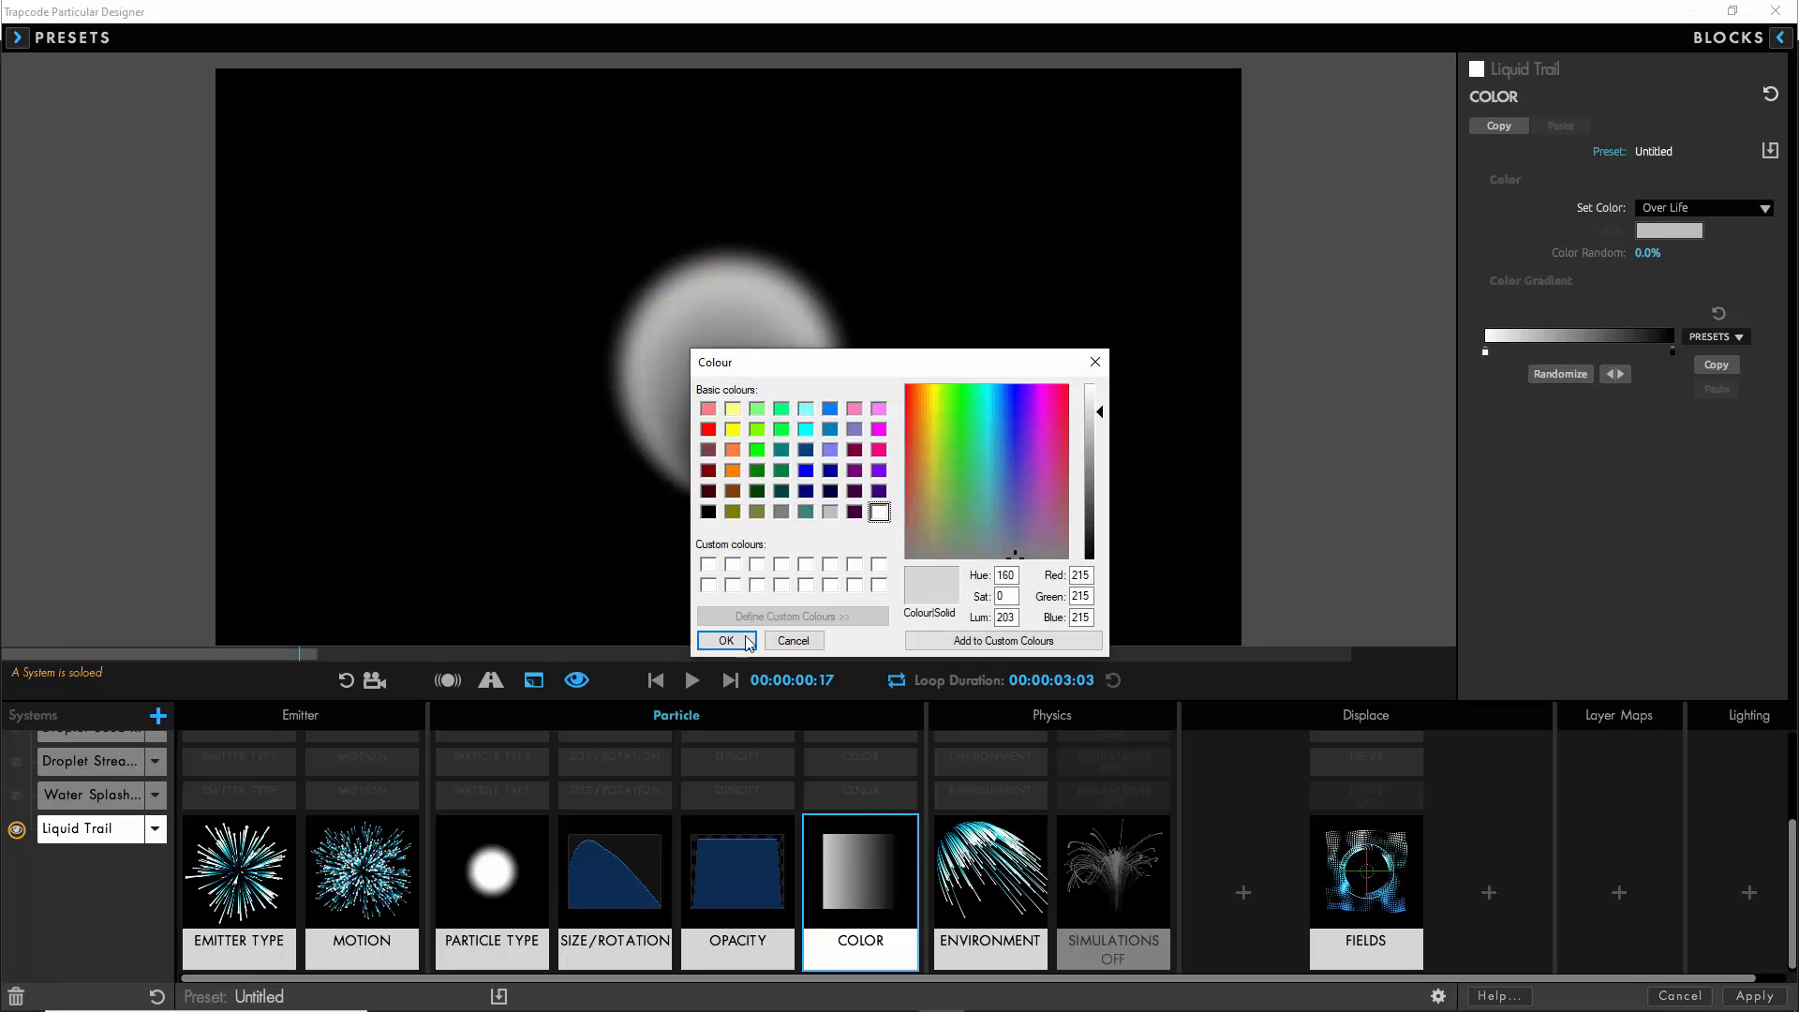
{"action": "double_click", "coordinate": [1672, 353]}
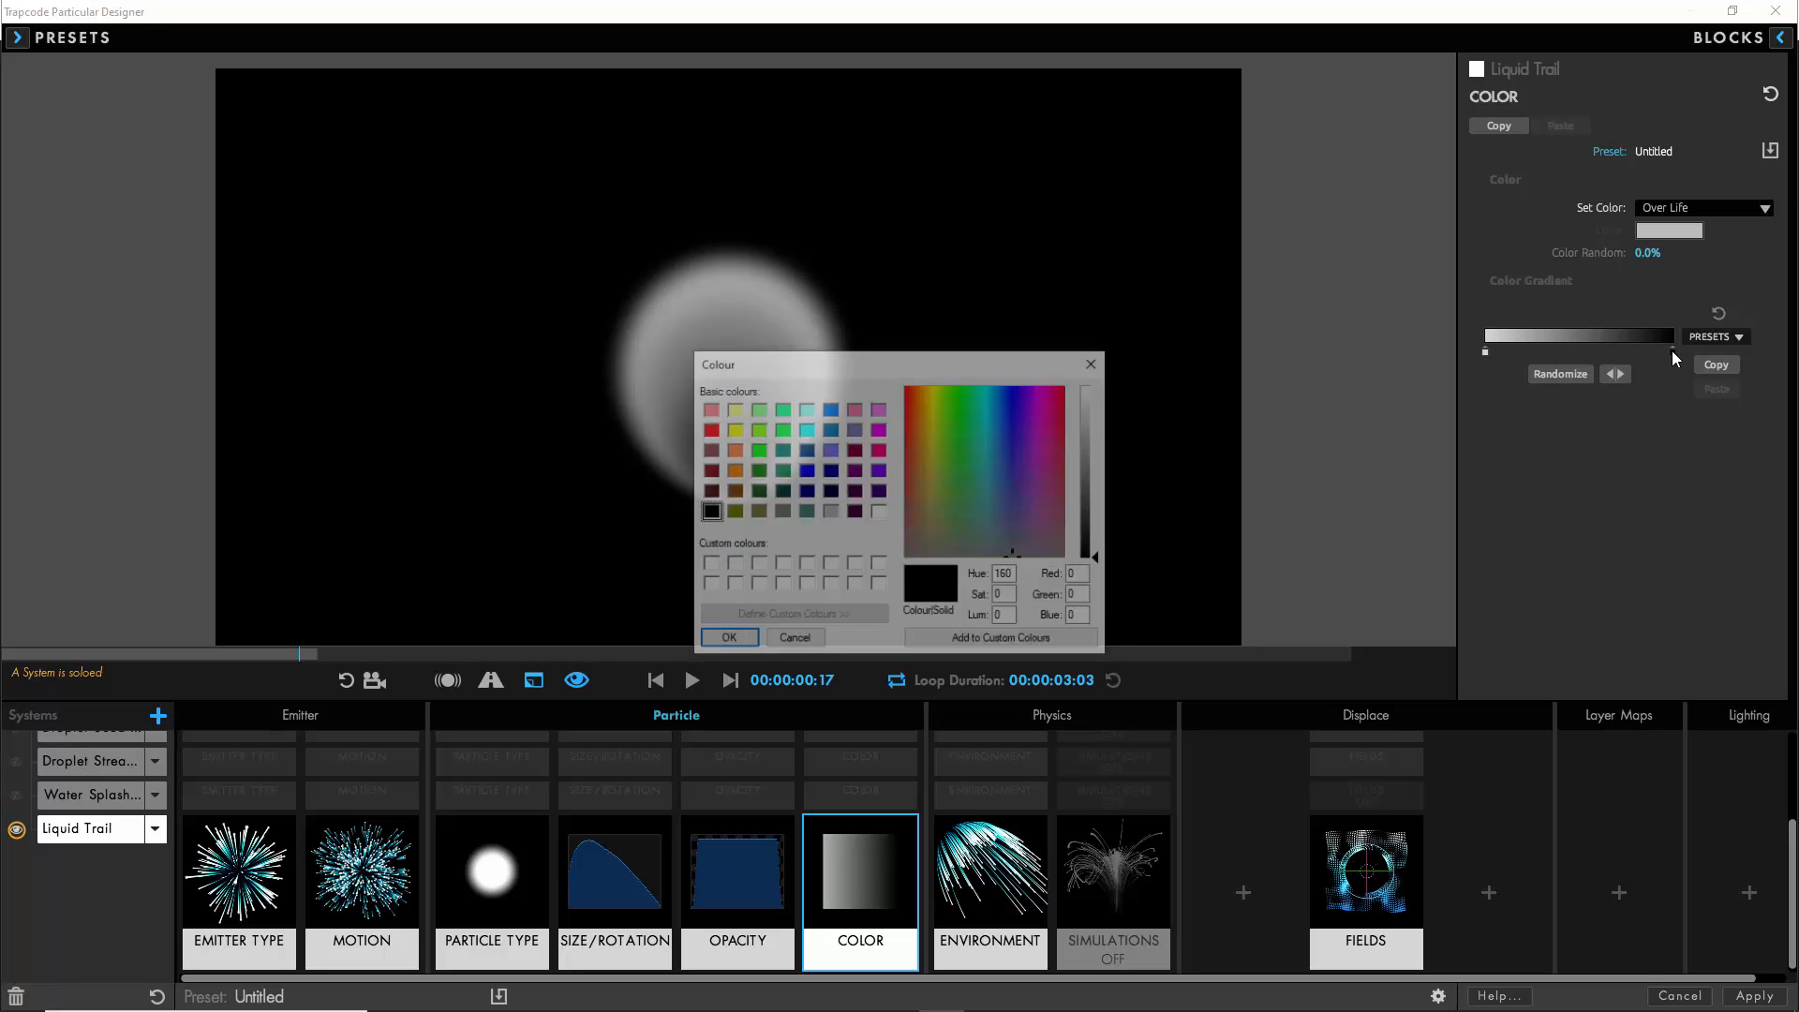
{"action": "left_click_drag", "start_coordinate": [1113, 554], "coordinate": [1104, 512]}
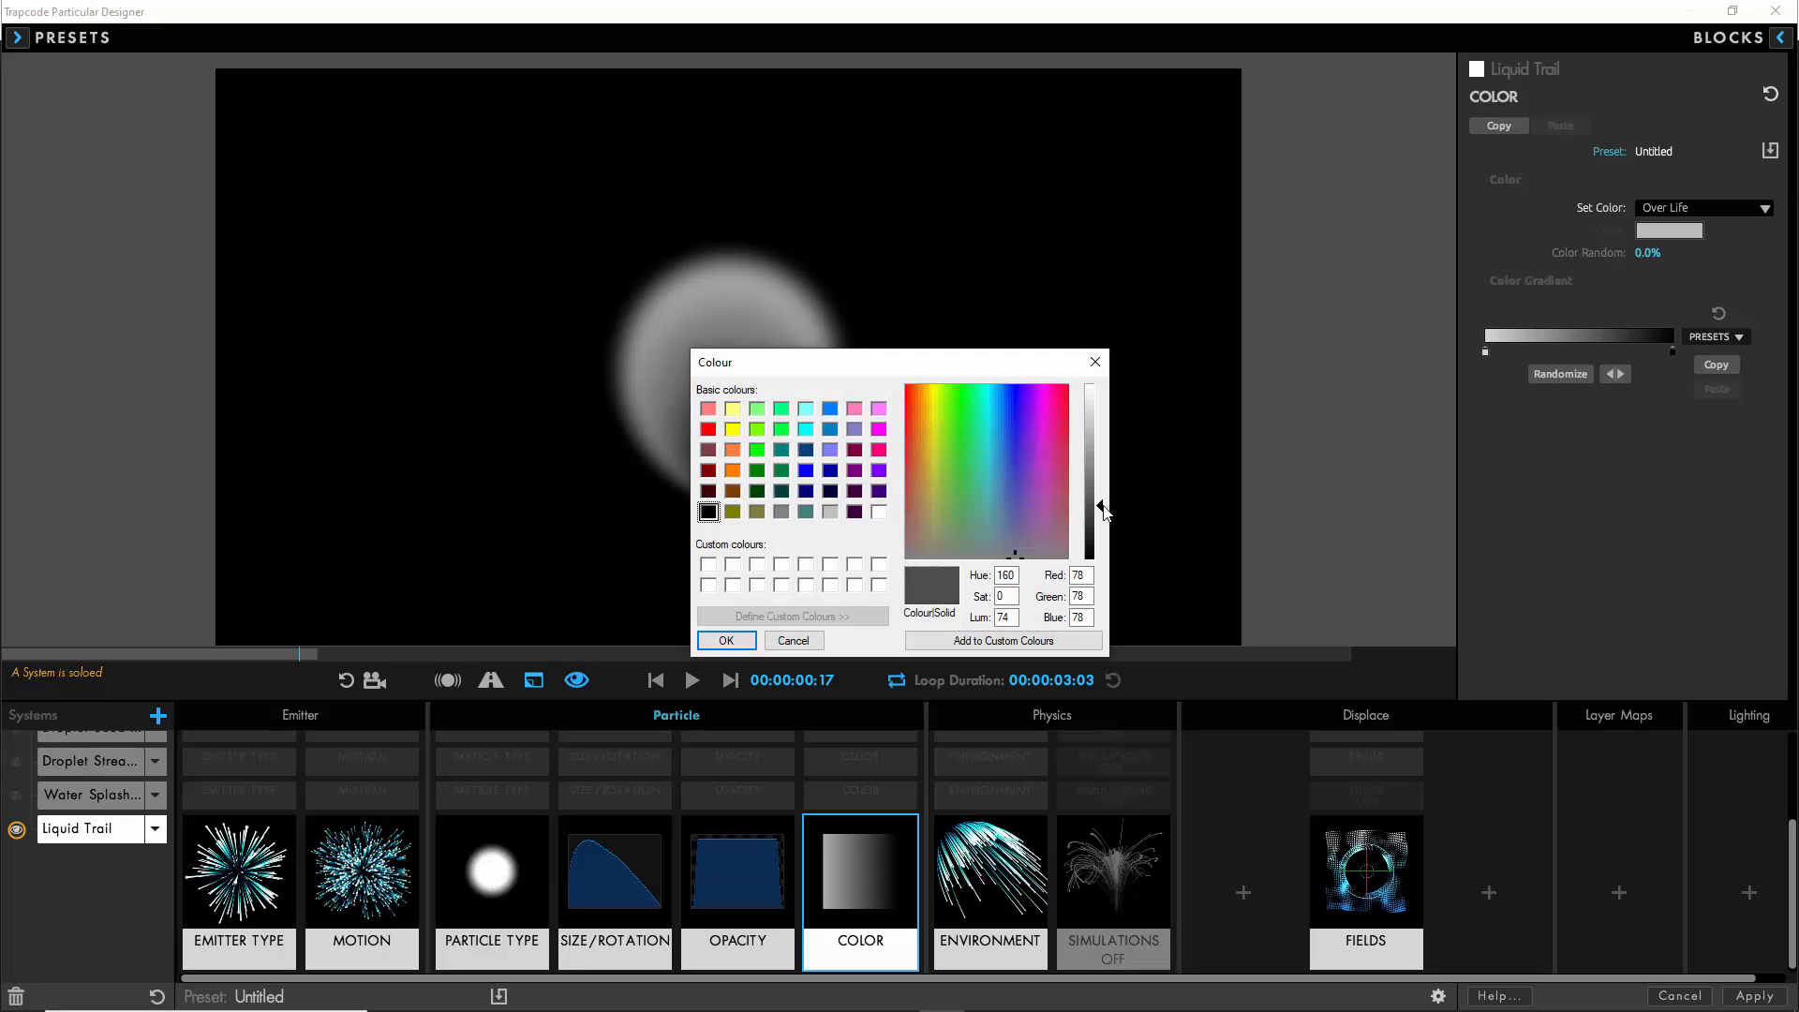
{"action": "left_click", "coordinate": [726, 641]}
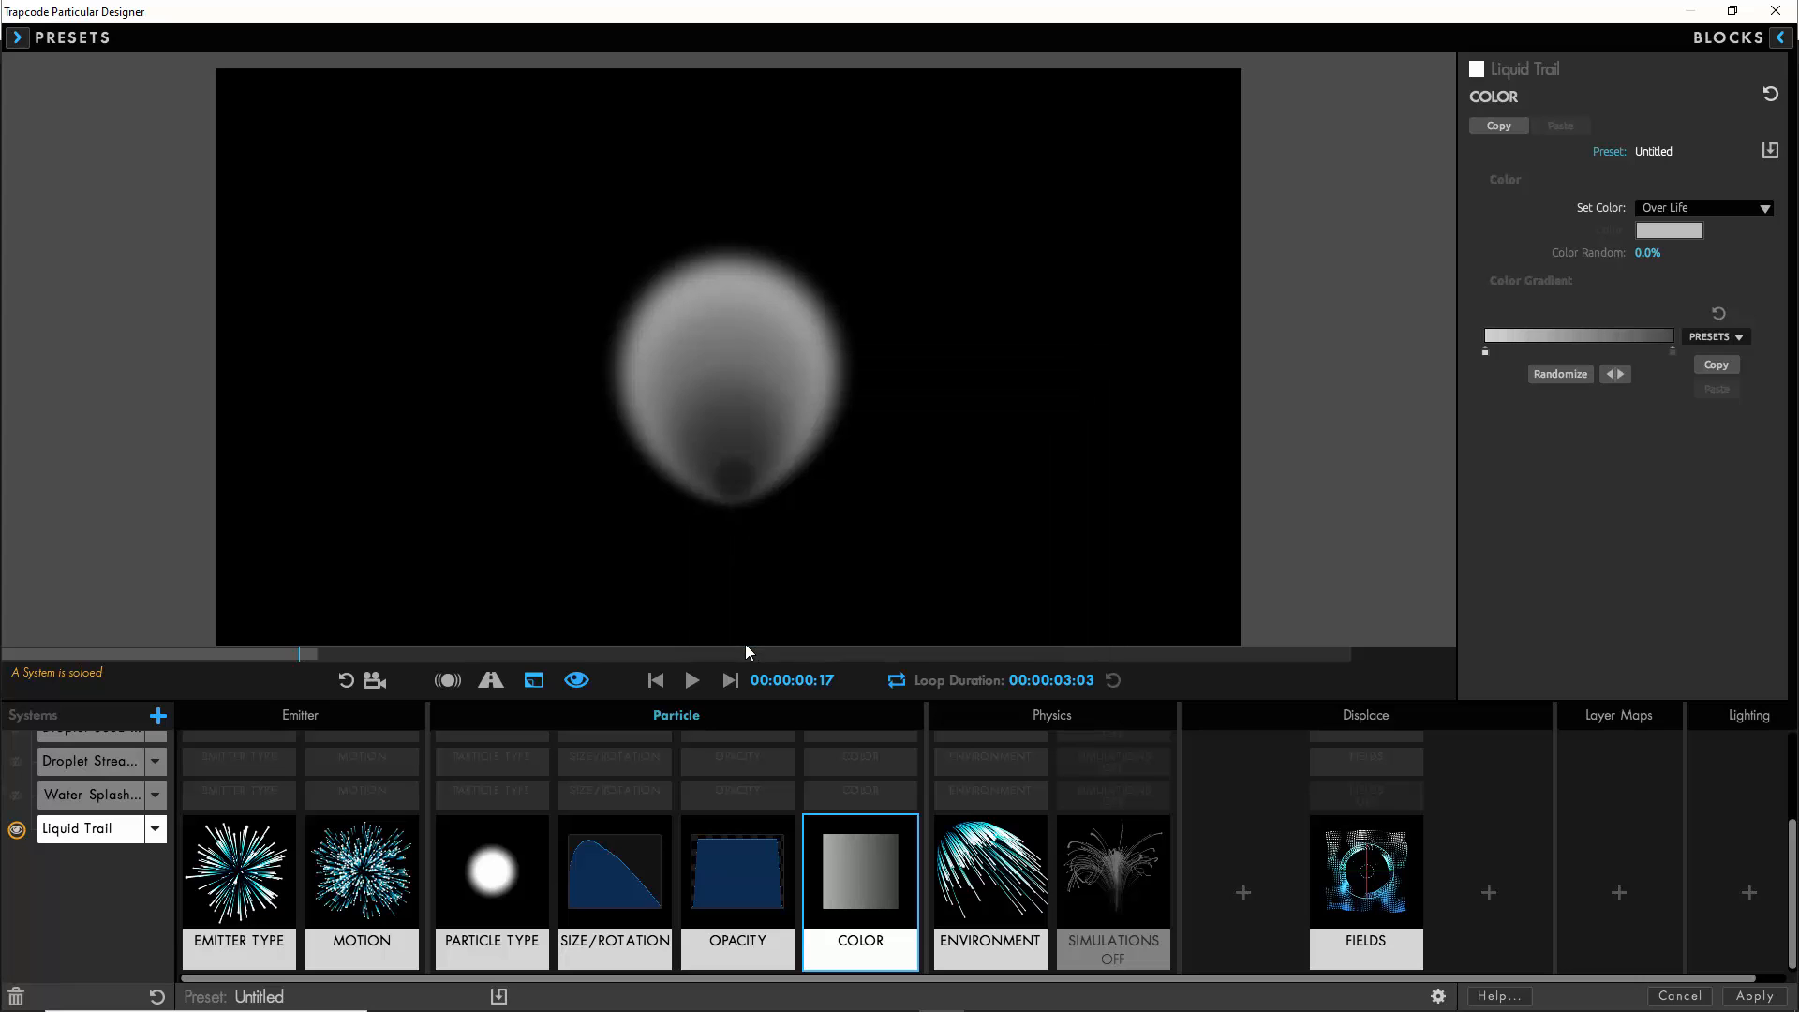
- Add a Shadowlets On block to Liquid Trail with Softness 80, Adjust Size 50 and Adjust Distance 85
{"action": "left_click", "coordinate": [1749, 891]}
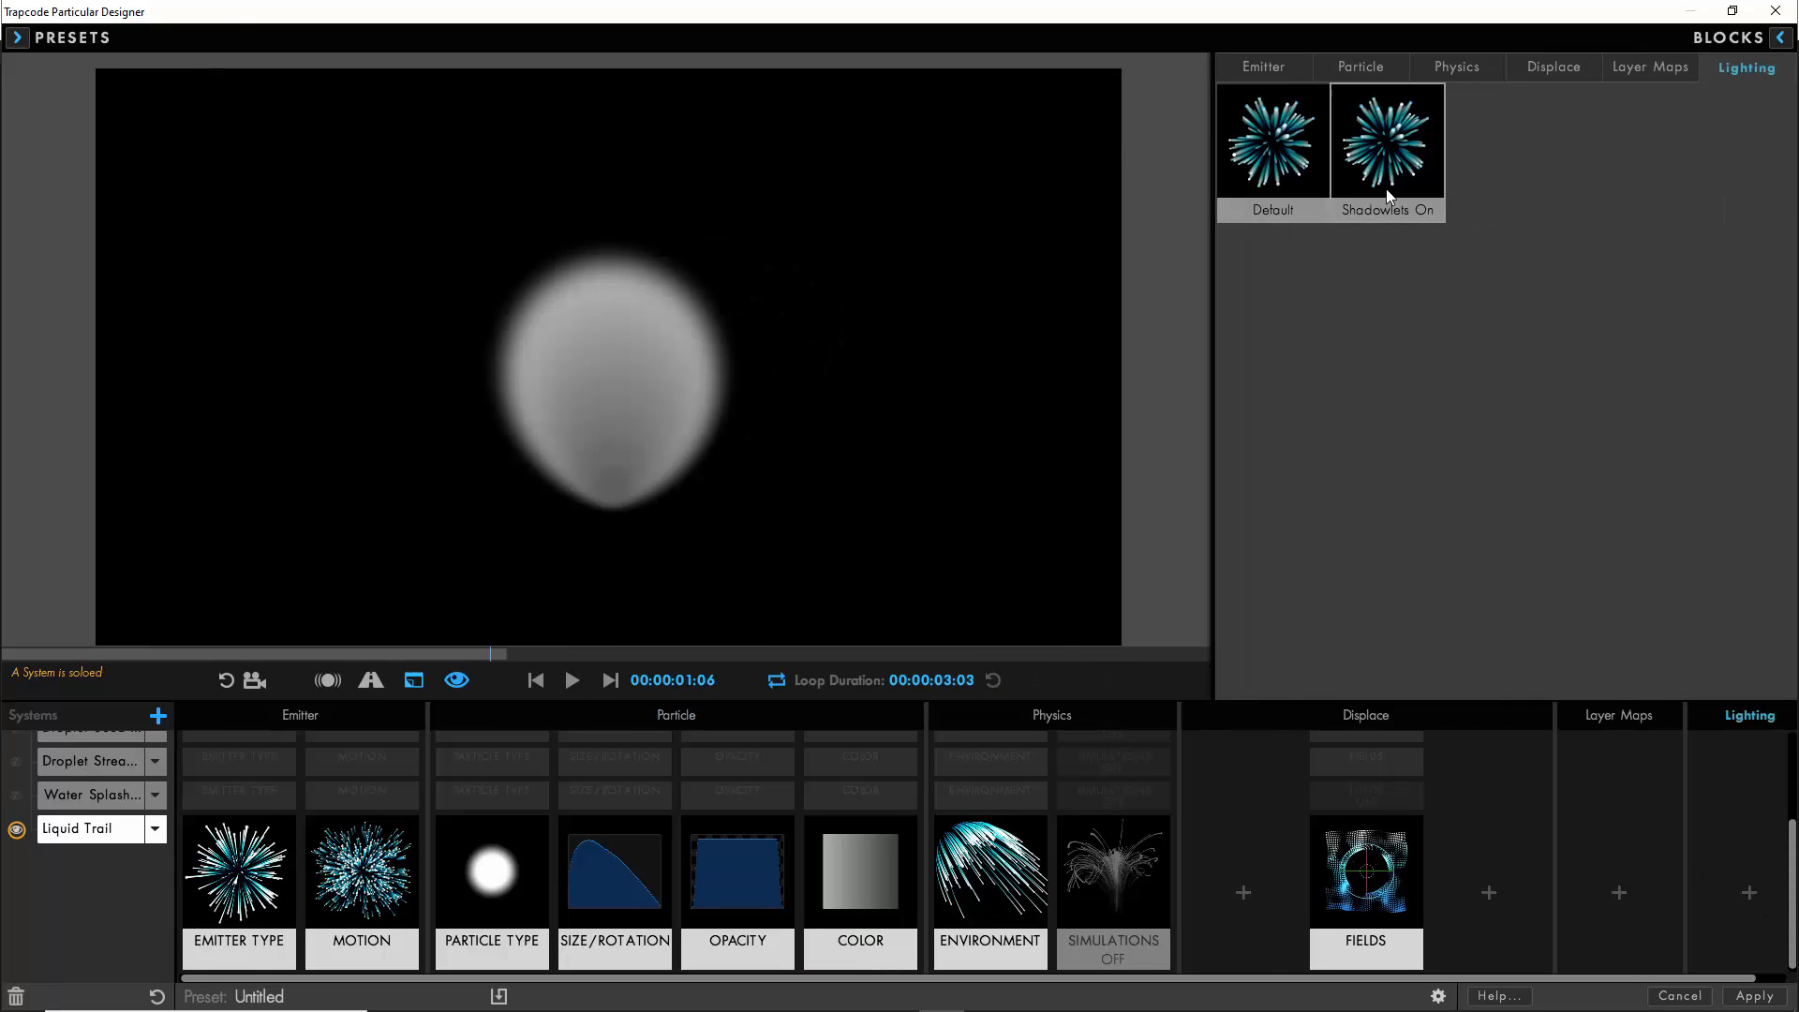
{"action": "left_click", "coordinate": [1385, 140]}
{"action": "left_click", "coordinate": [1748, 892]}
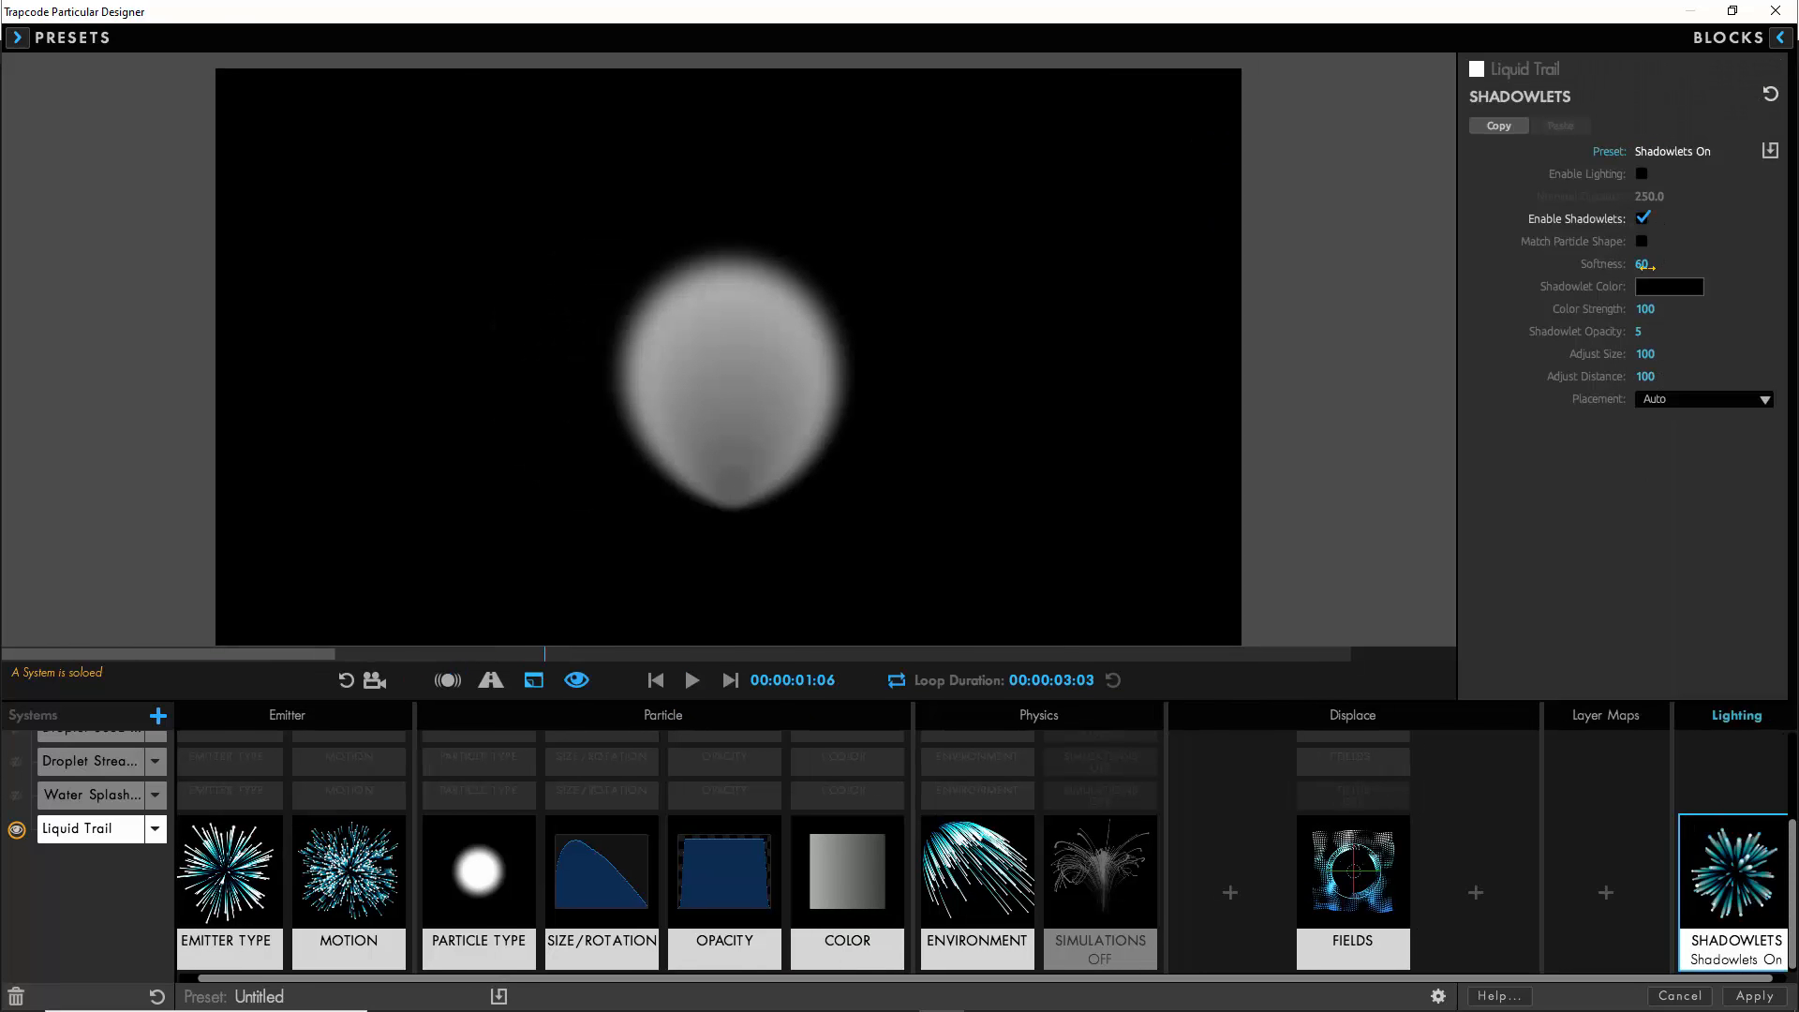
{"action": "left_click", "coordinate": [1645, 265]}
{"action": "type", "text": "80"}
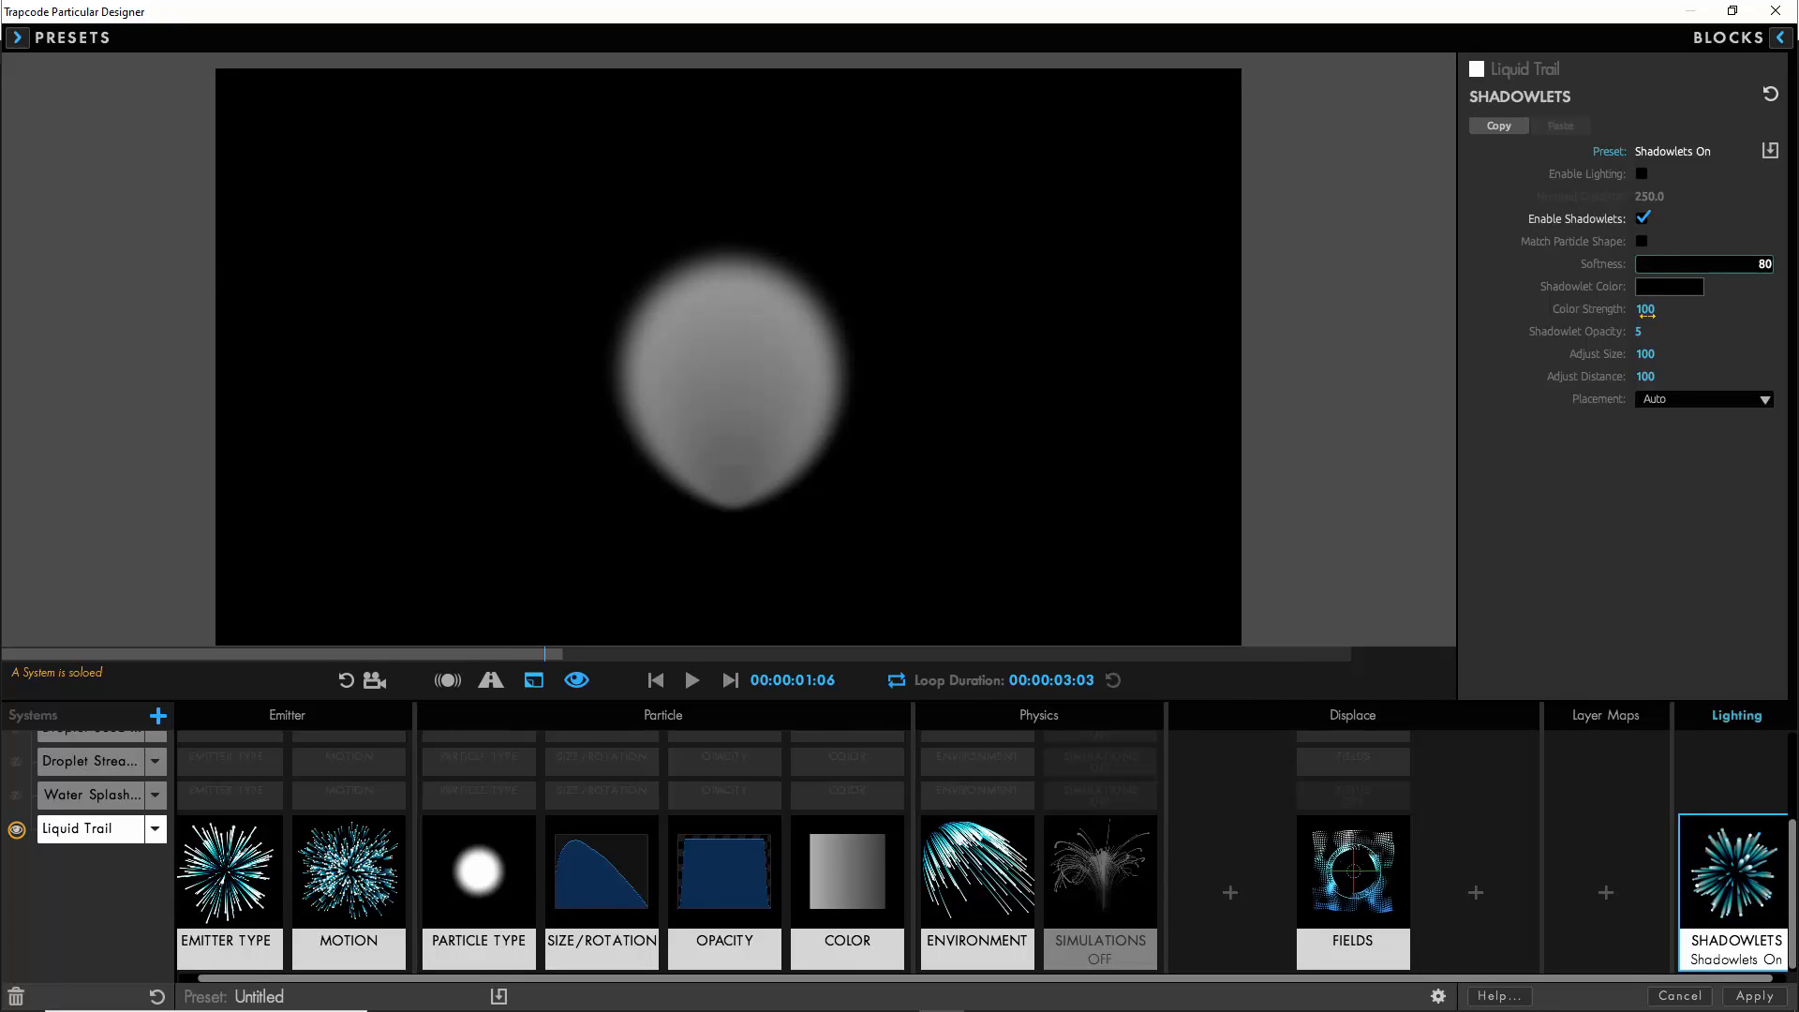
{"action": "left_click", "coordinate": [1640, 332]}
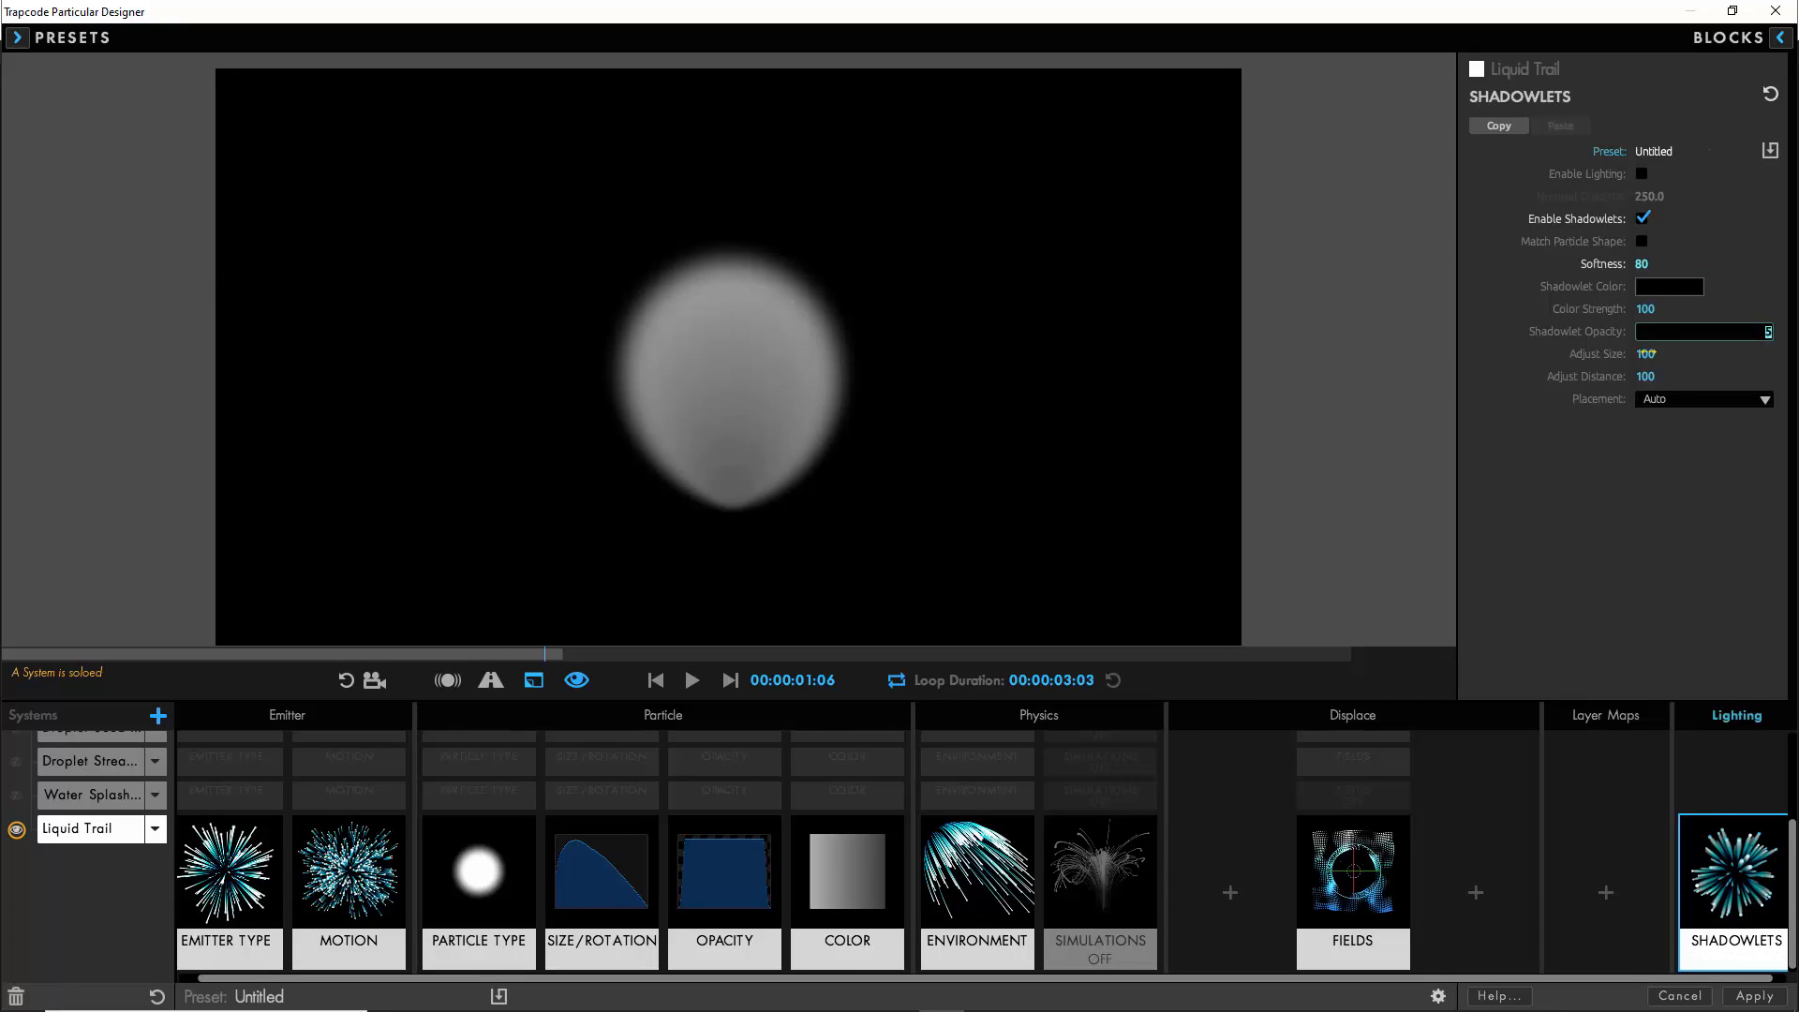
{"action": "left_click", "coordinate": [1646, 354]}
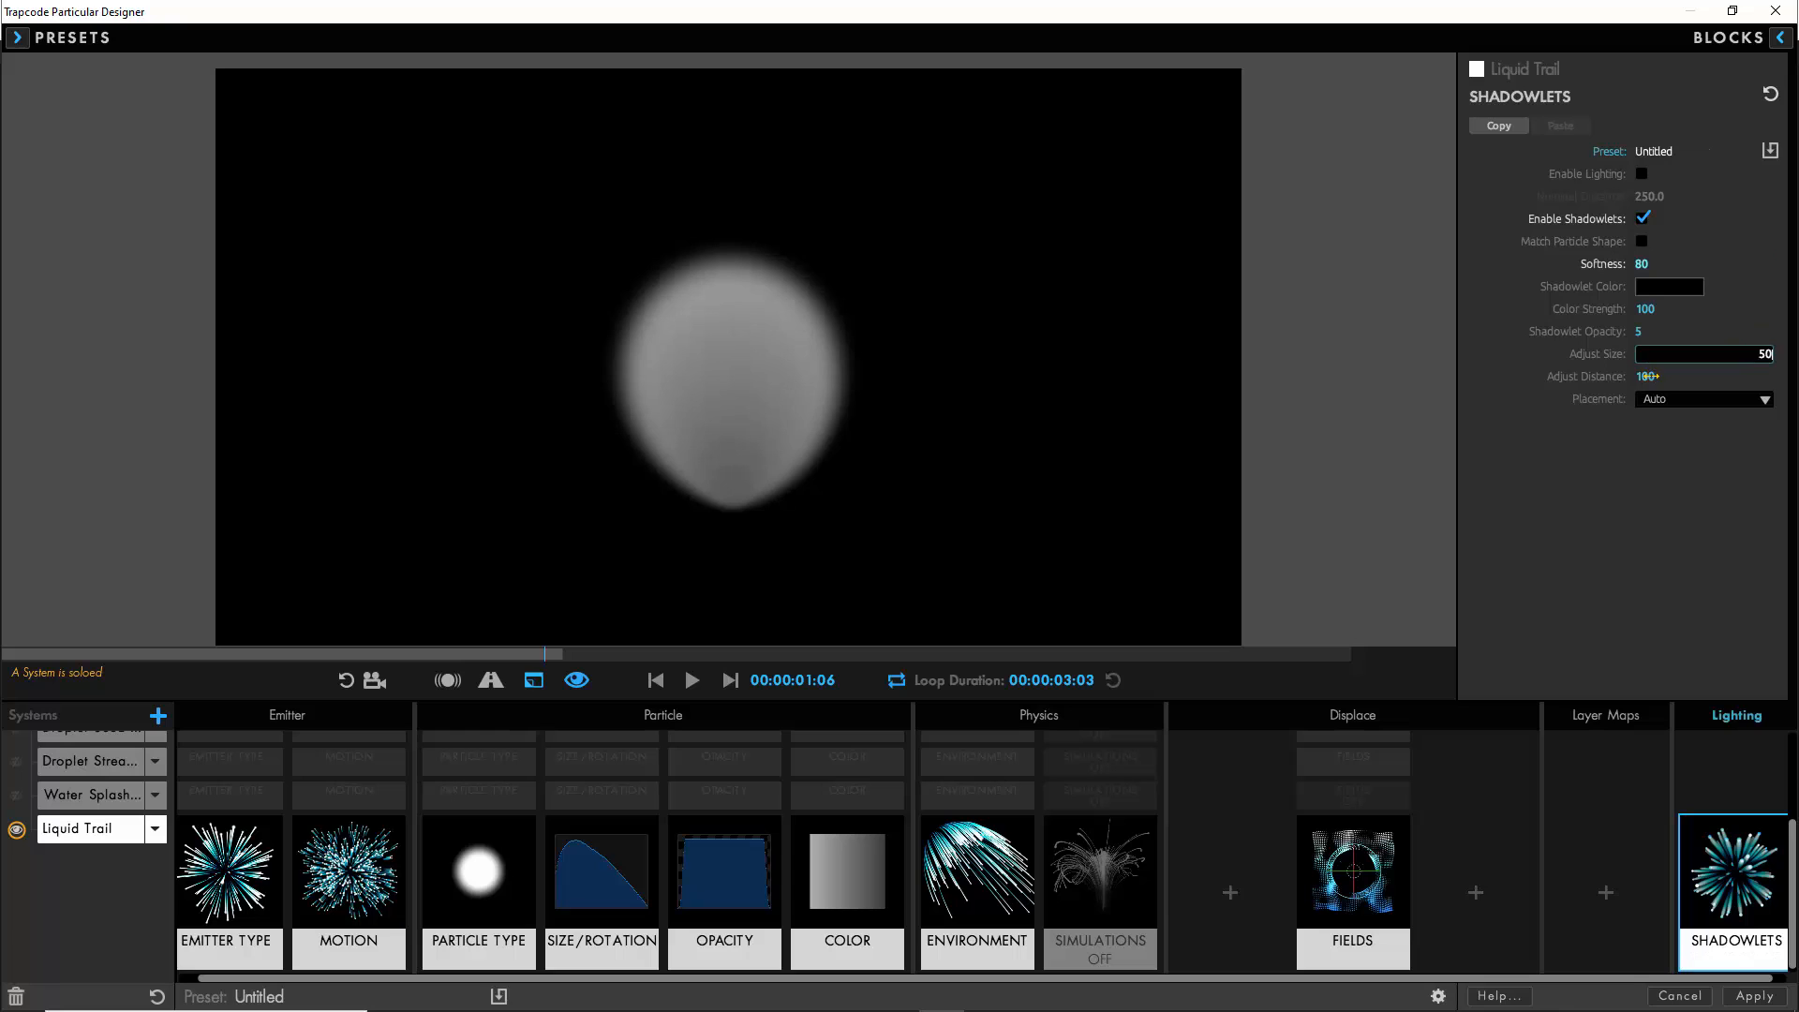
{"action": "left_click", "coordinate": [1647, 376]}
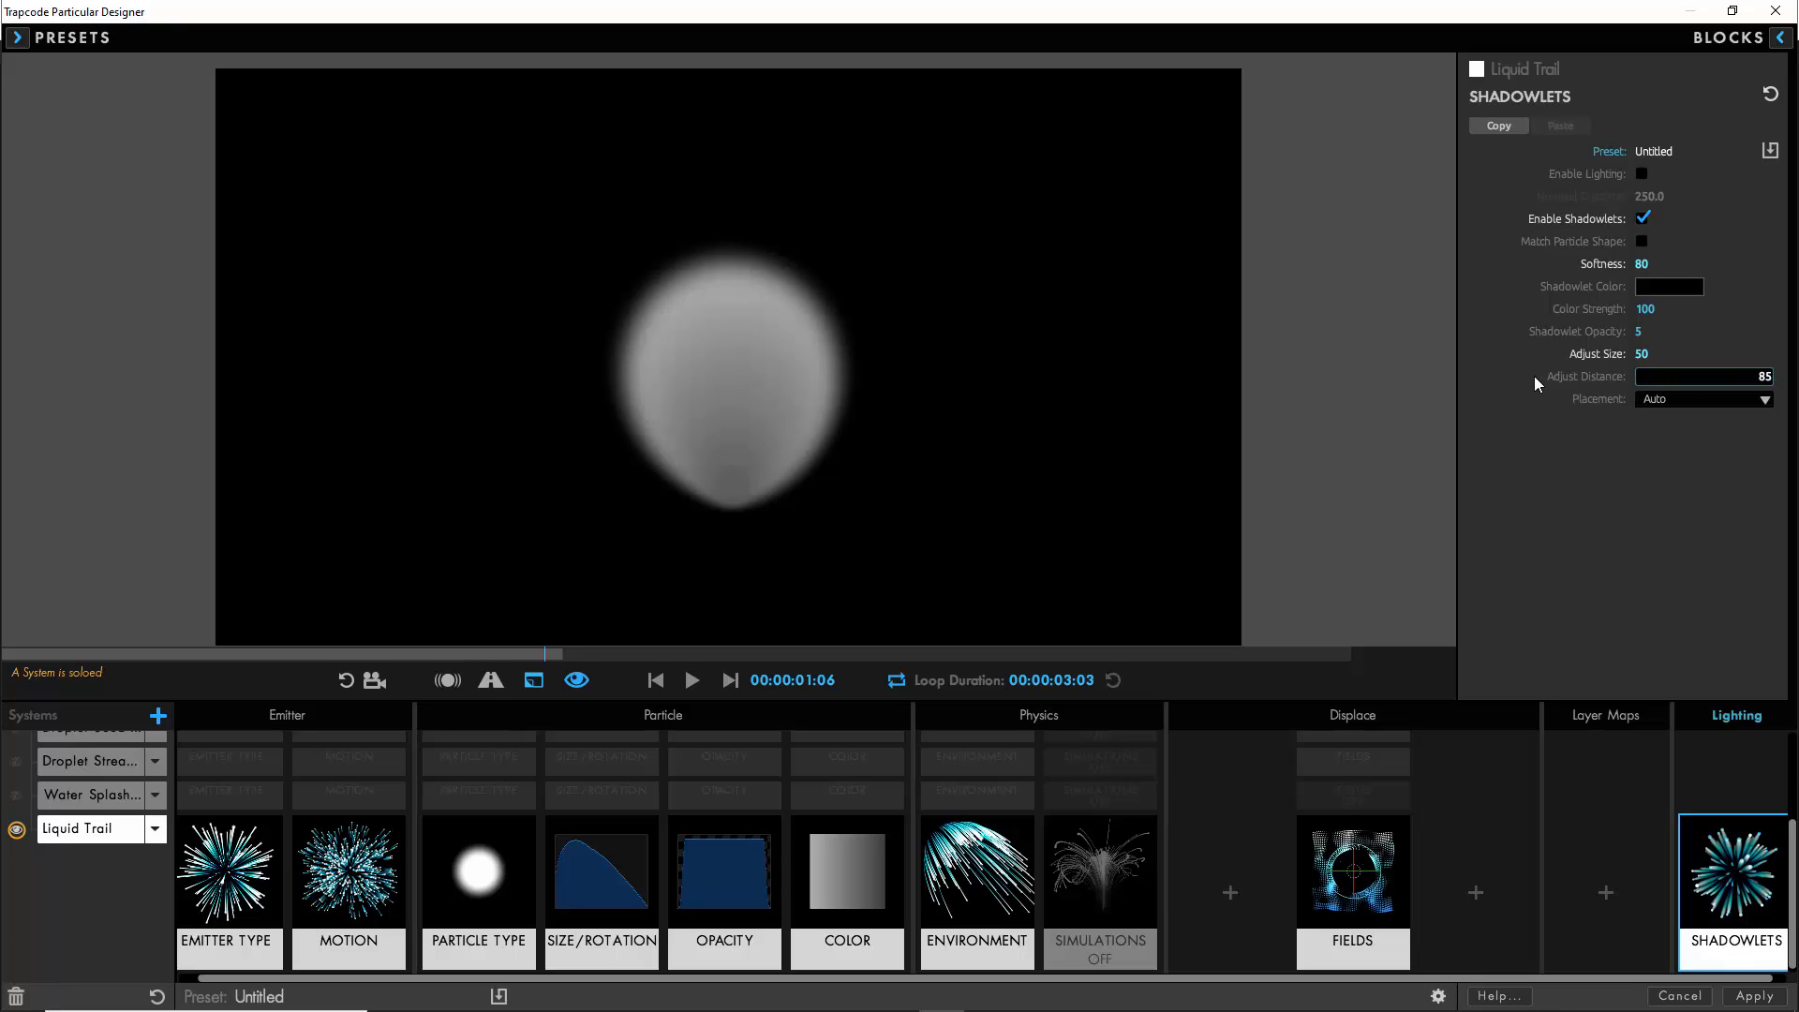
{"action": "key", "text": "Return"}
- Set the Liquid Trail Shadowlet Color to a very dark gray with RGB values of 30
{"action": "left_click", "coordinate": [1668, 285]}
{"action": "left_click_drag", "start_coordinate": [1101, 559], "coordinate": [1101, 542]}
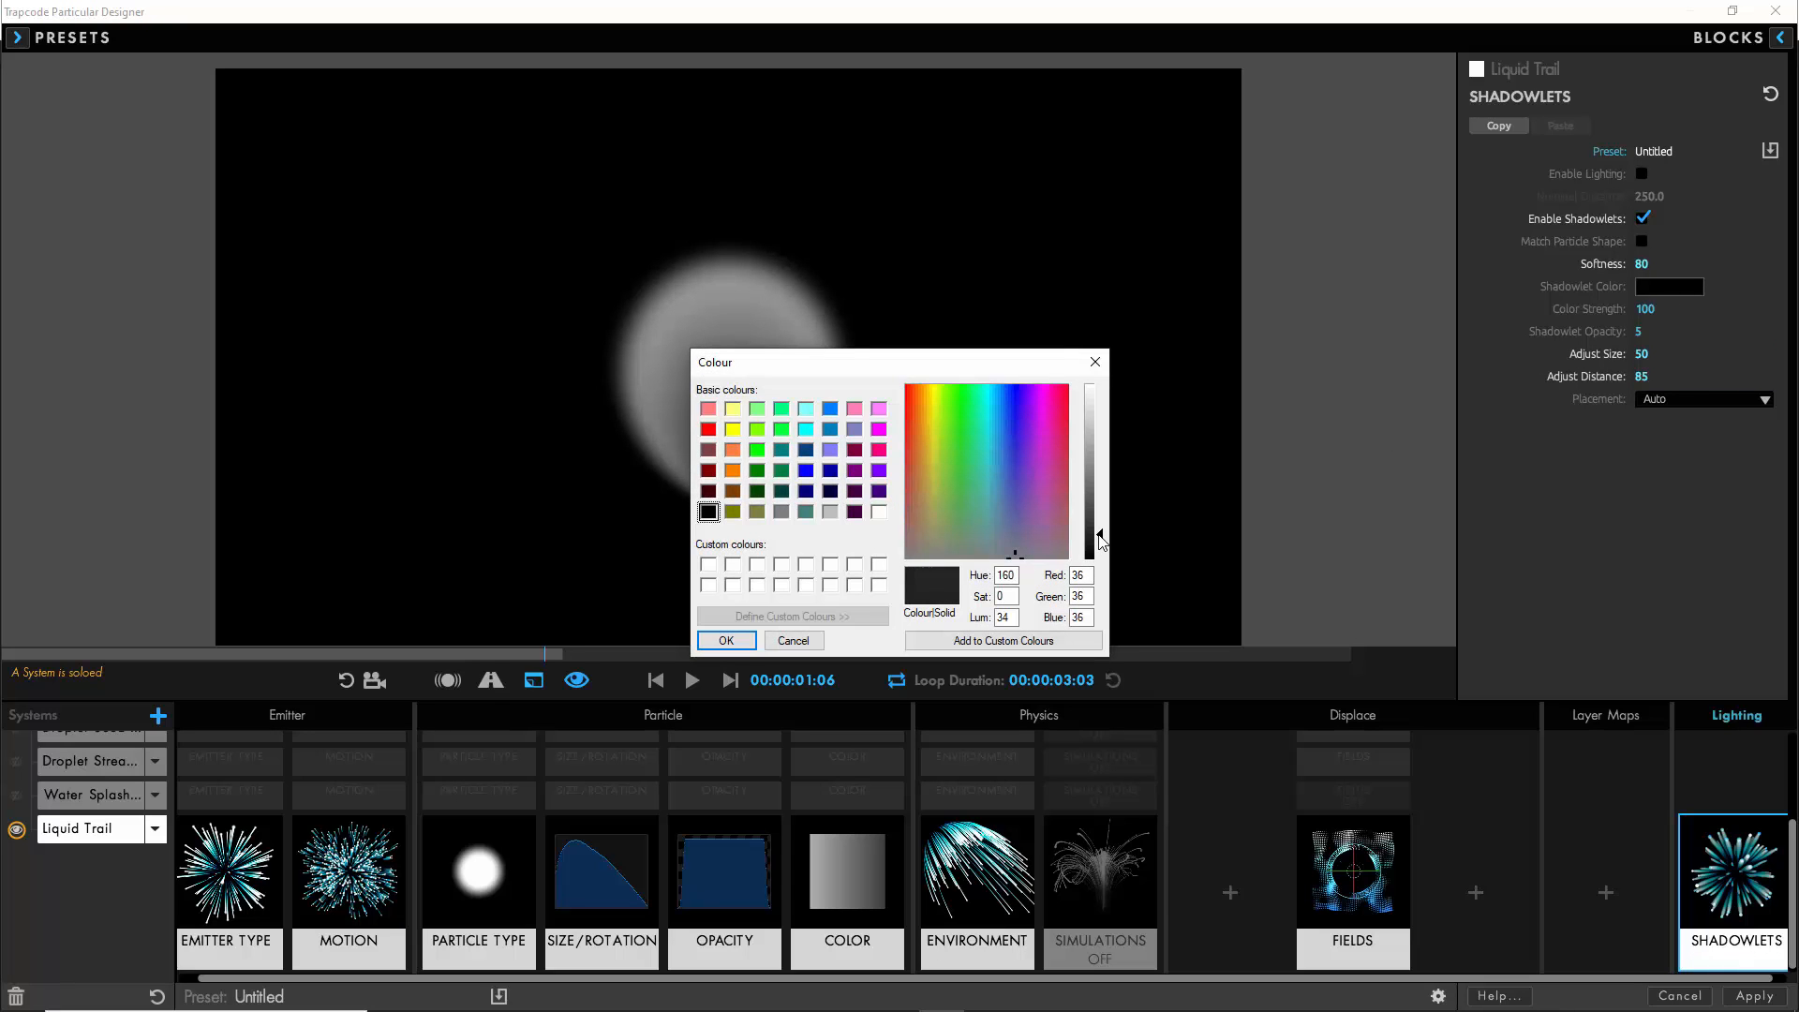
{"action": "left_click", "coordinate": [726, 641]}
- Reduce the Liquid Trail Particle Feather to 15% and move the emitter around the preview to test the trail
{"action": "left_click", "coordinate": [478, 871]}
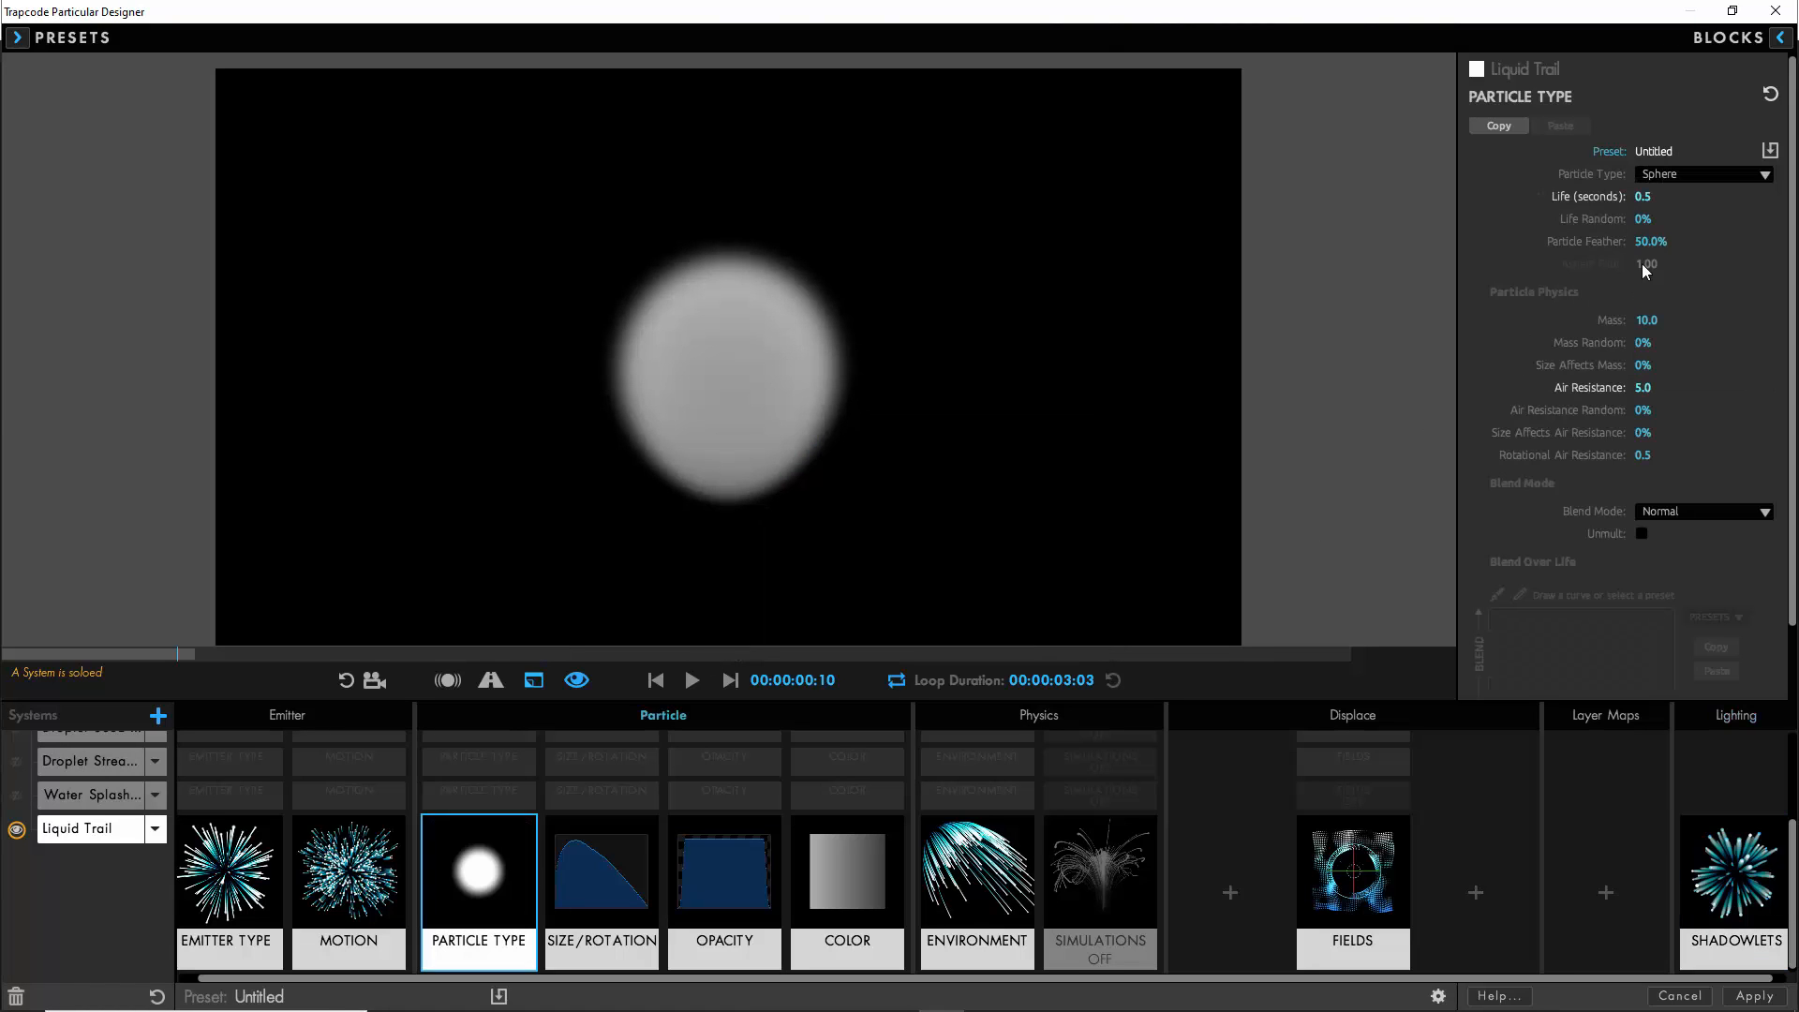
{"action": "left_click", "coordinate": [1645, 241]}
{"action": "mouse_move", "coordinate": [735, 289]}
{"action": "left_mouse_down"}
{"action": "mouse_move", "coordinate": [453, 406]}
{"action": "mouse_move", "coordinate": [643, 356]}
{"action": "left_mouse_up"}
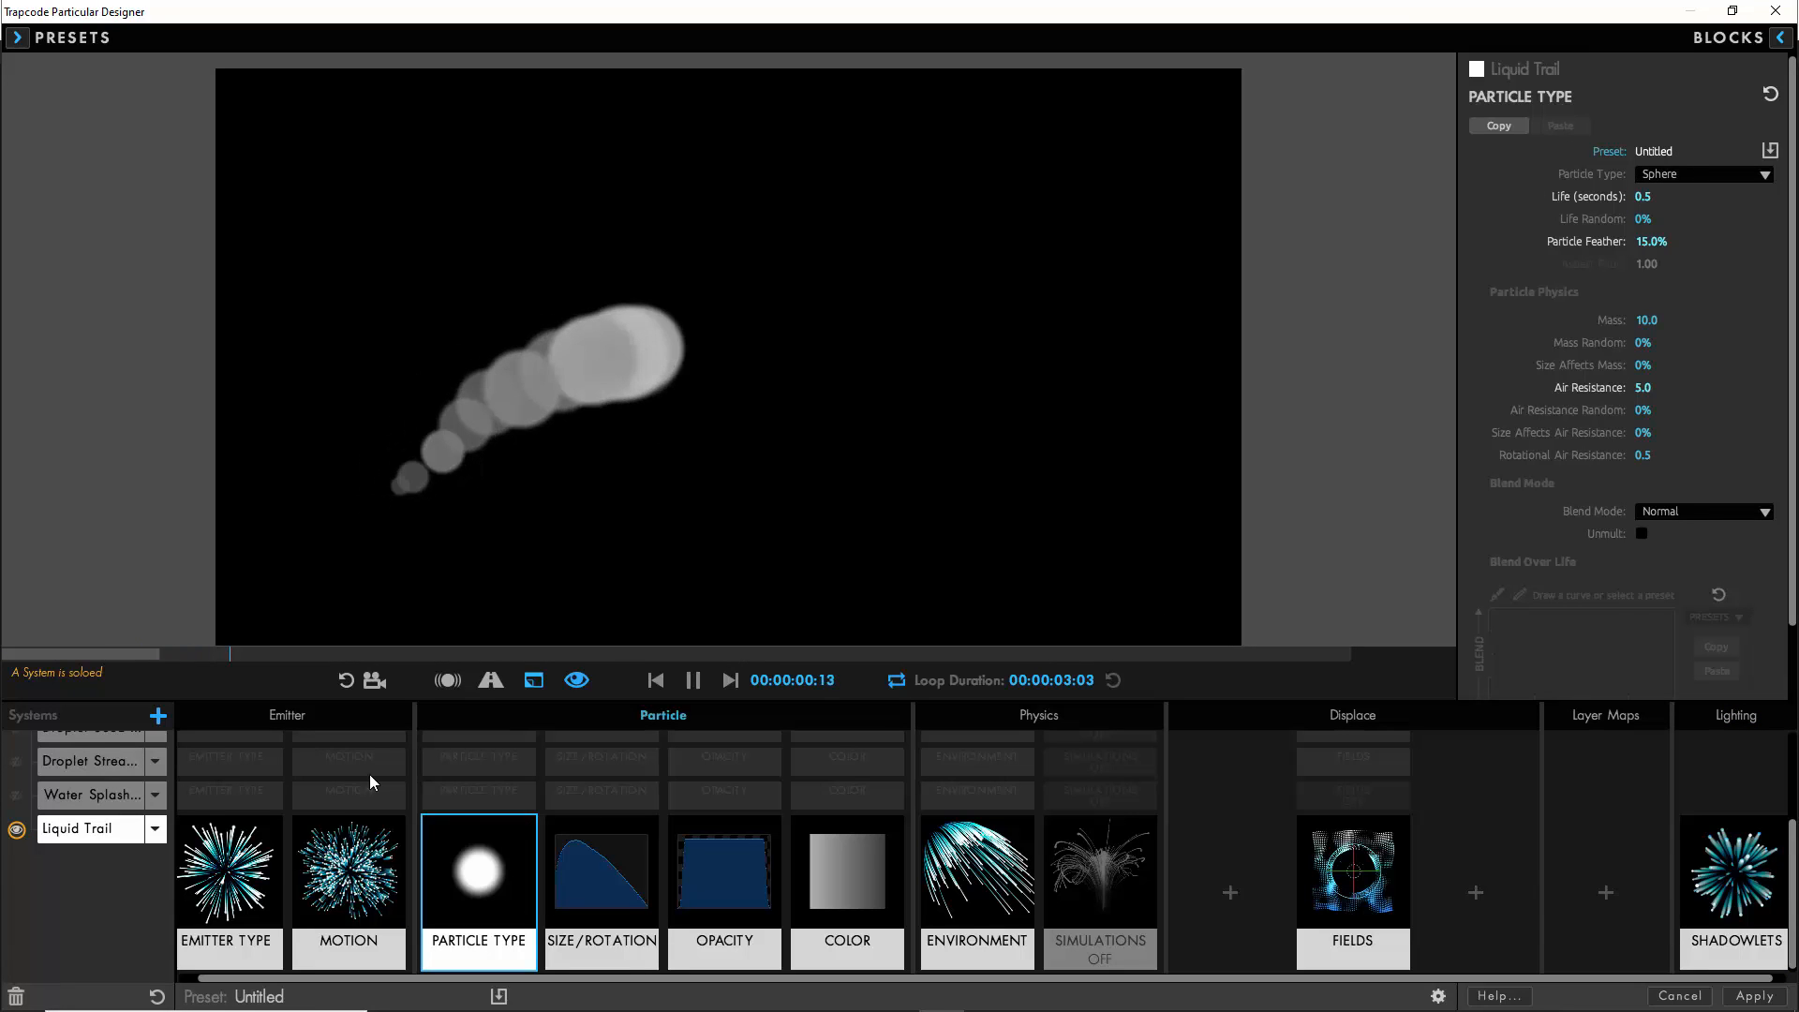
- Change the Liquid Trail Emitter Behavior to From Emitter Speed
{"action": "left_click", "coordinate": [210, 873]}
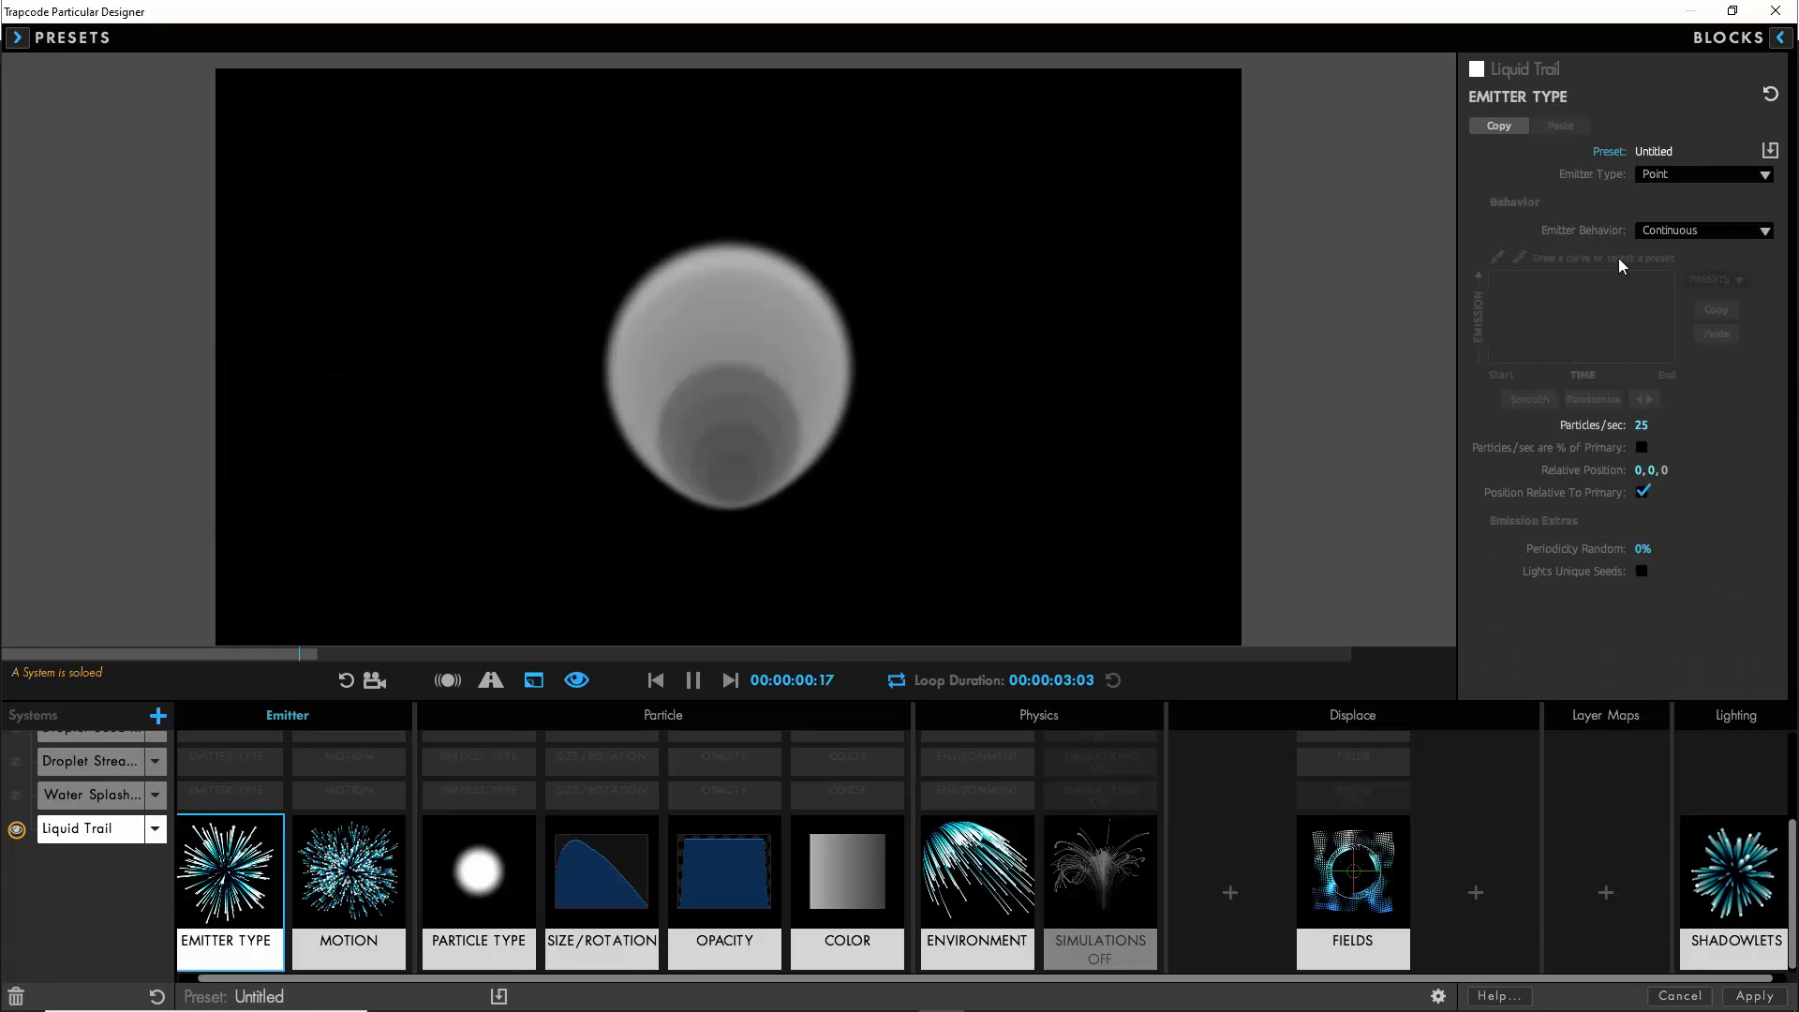
{"action": "left_click", "coordinate": [1666, 230]}
{"action": "left_click", "coordinate": [1697, 290]}
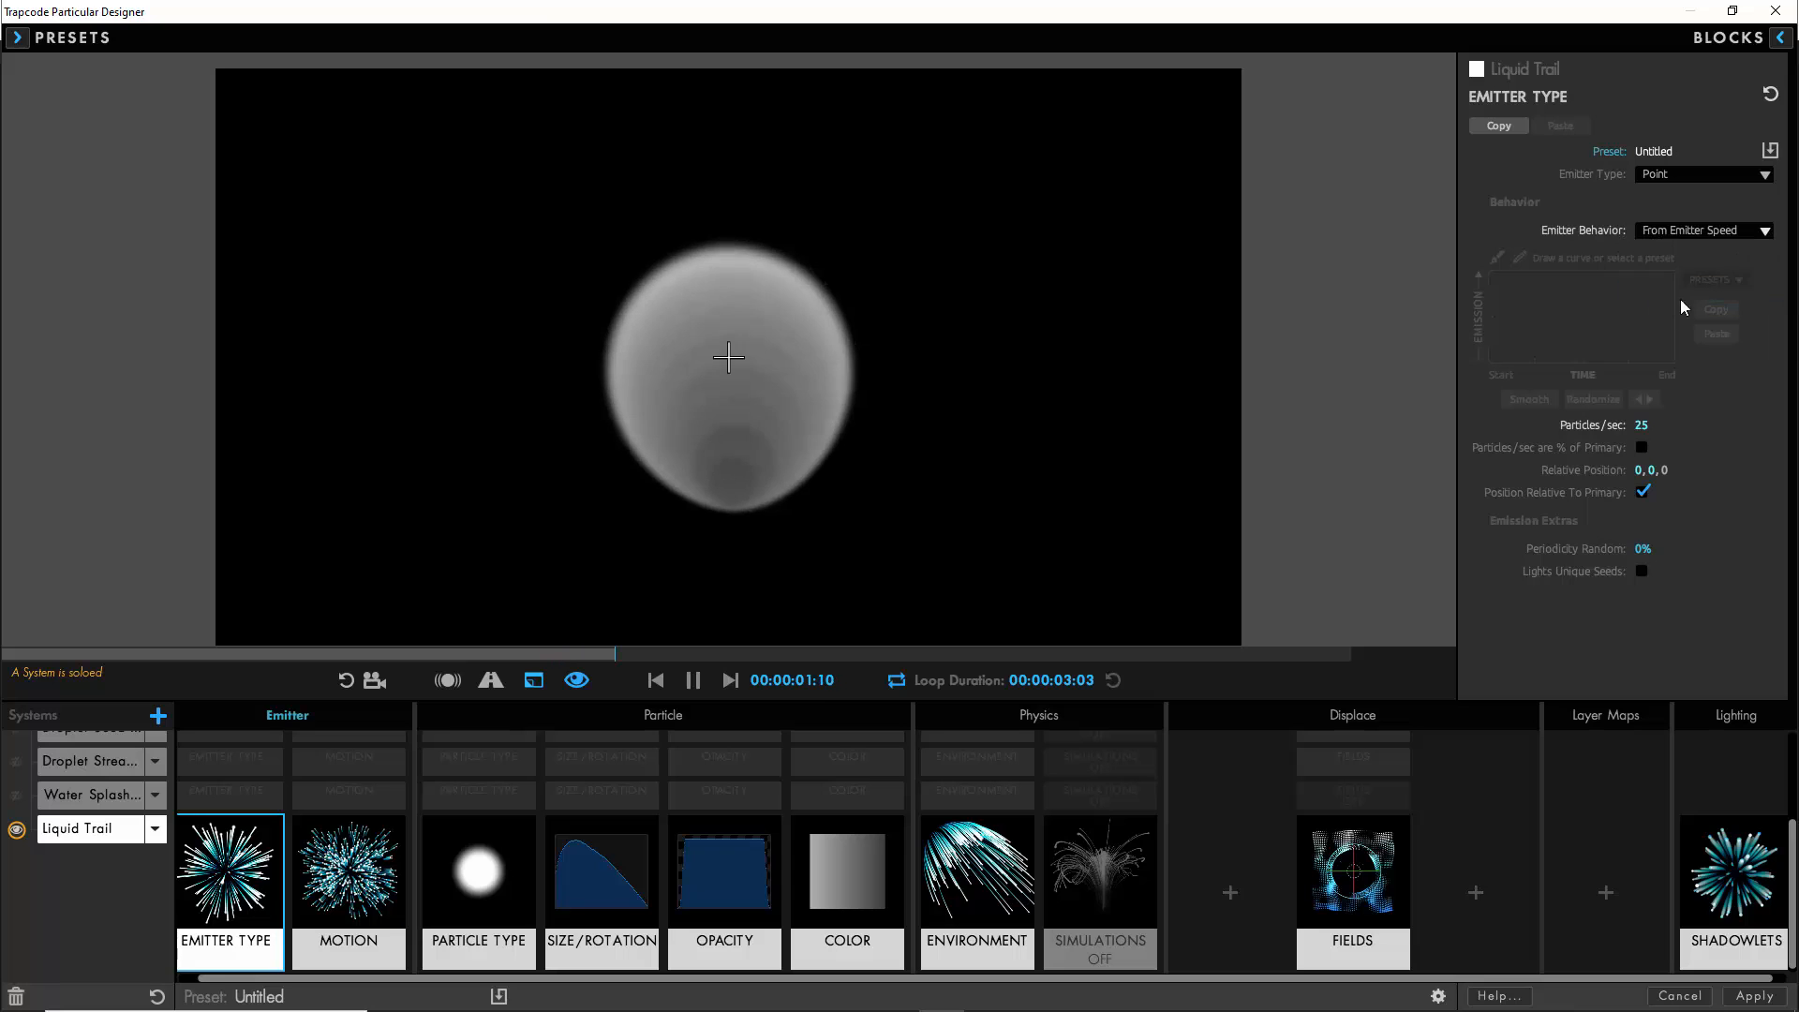
- Make the Water Volume, both Droplet Streams and the Water Splashes systems visible alongside Liquid Trail
{"action": "scroll", "coordinate": [84, 879], "scroll_direction": "up", "scroll_amount": 2}
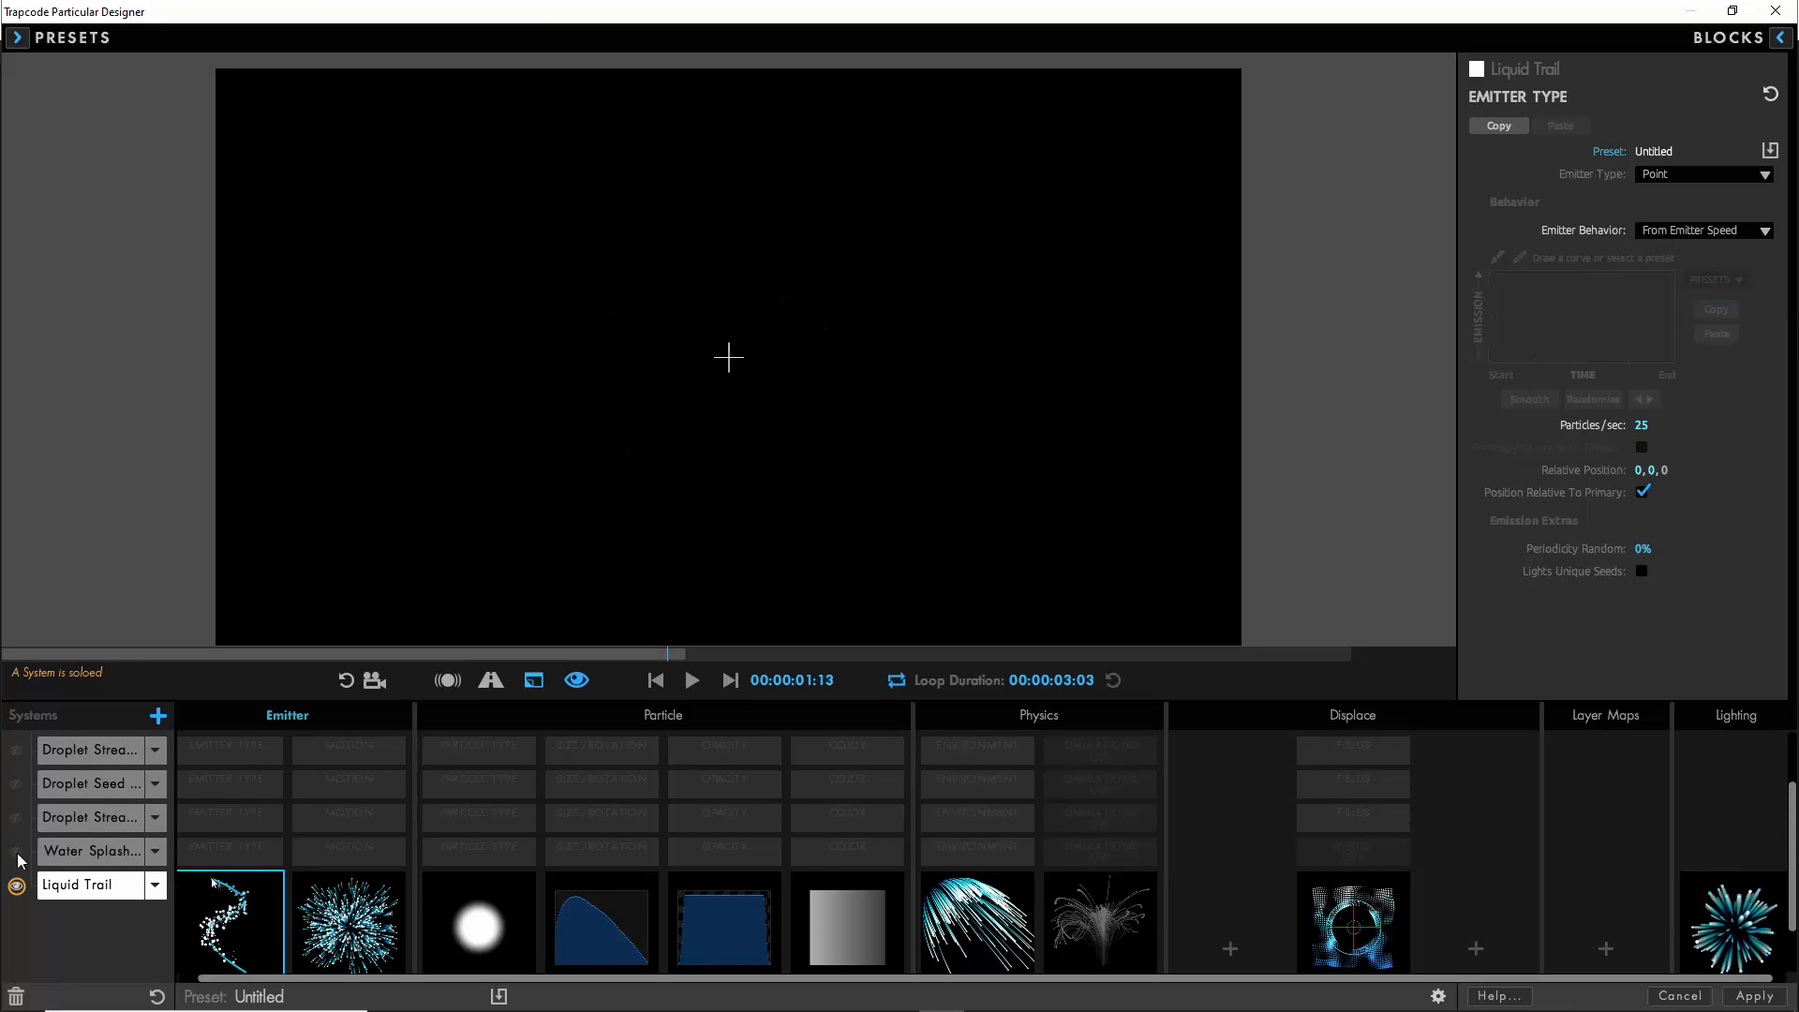
{"action": "left_click", "coordinate": [16, 816]}
{"action": "left_click", "coordinate": [17, 751]}
{"action": "scroll", "coordinate": [17, 752], "scroll_direction": "up", "scroll_amount": 3}
{"action": "left_click", "coordinate": [15, 753]}
- Set the Water Volume Emitter Size XYZ to 200 and apply the Designer changes to the composition
{"action": "left_click", "coordinate": [86, 752]}
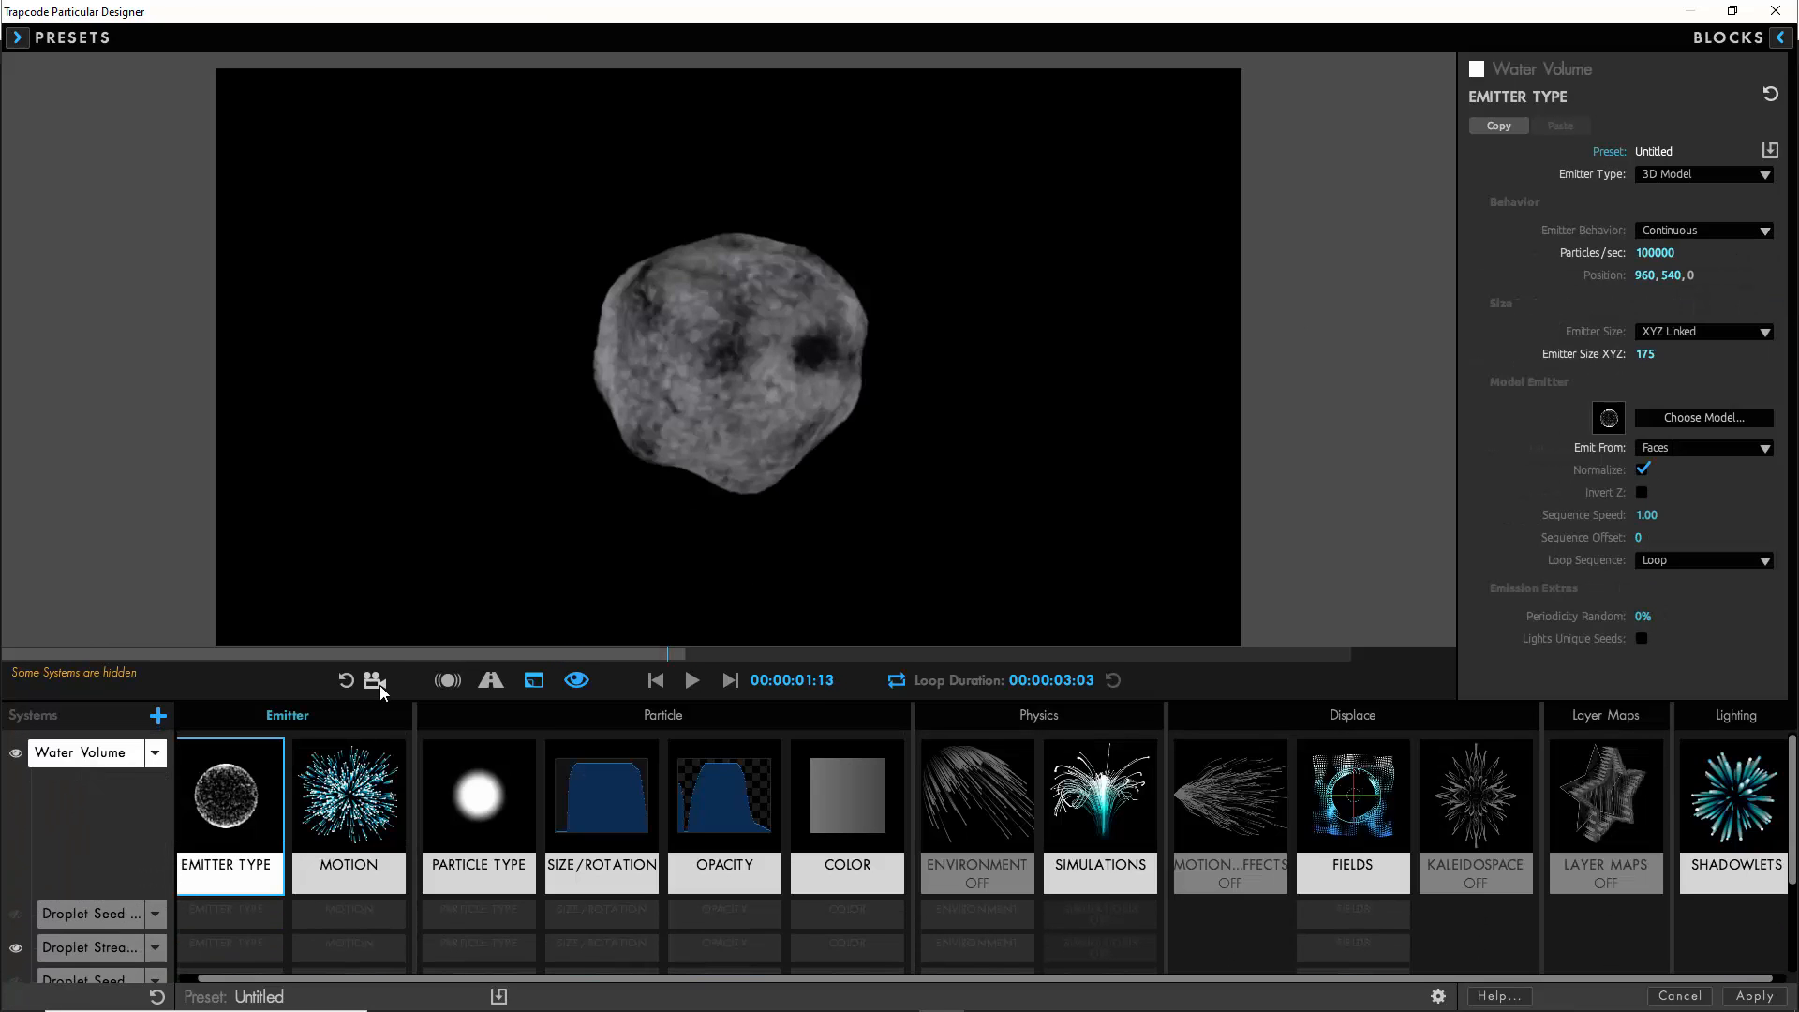
{"action": "left_click_drag", "start_coordinate": [724, 373], "coordinate": [721, 718]}
{"action": "left_click", "coordinate": [375, 680]}
{"action": "left_click", "coordinate": [1645, 355]}
{"action": "type", "text": "200"}
{"action": "key", "text": "Return"}
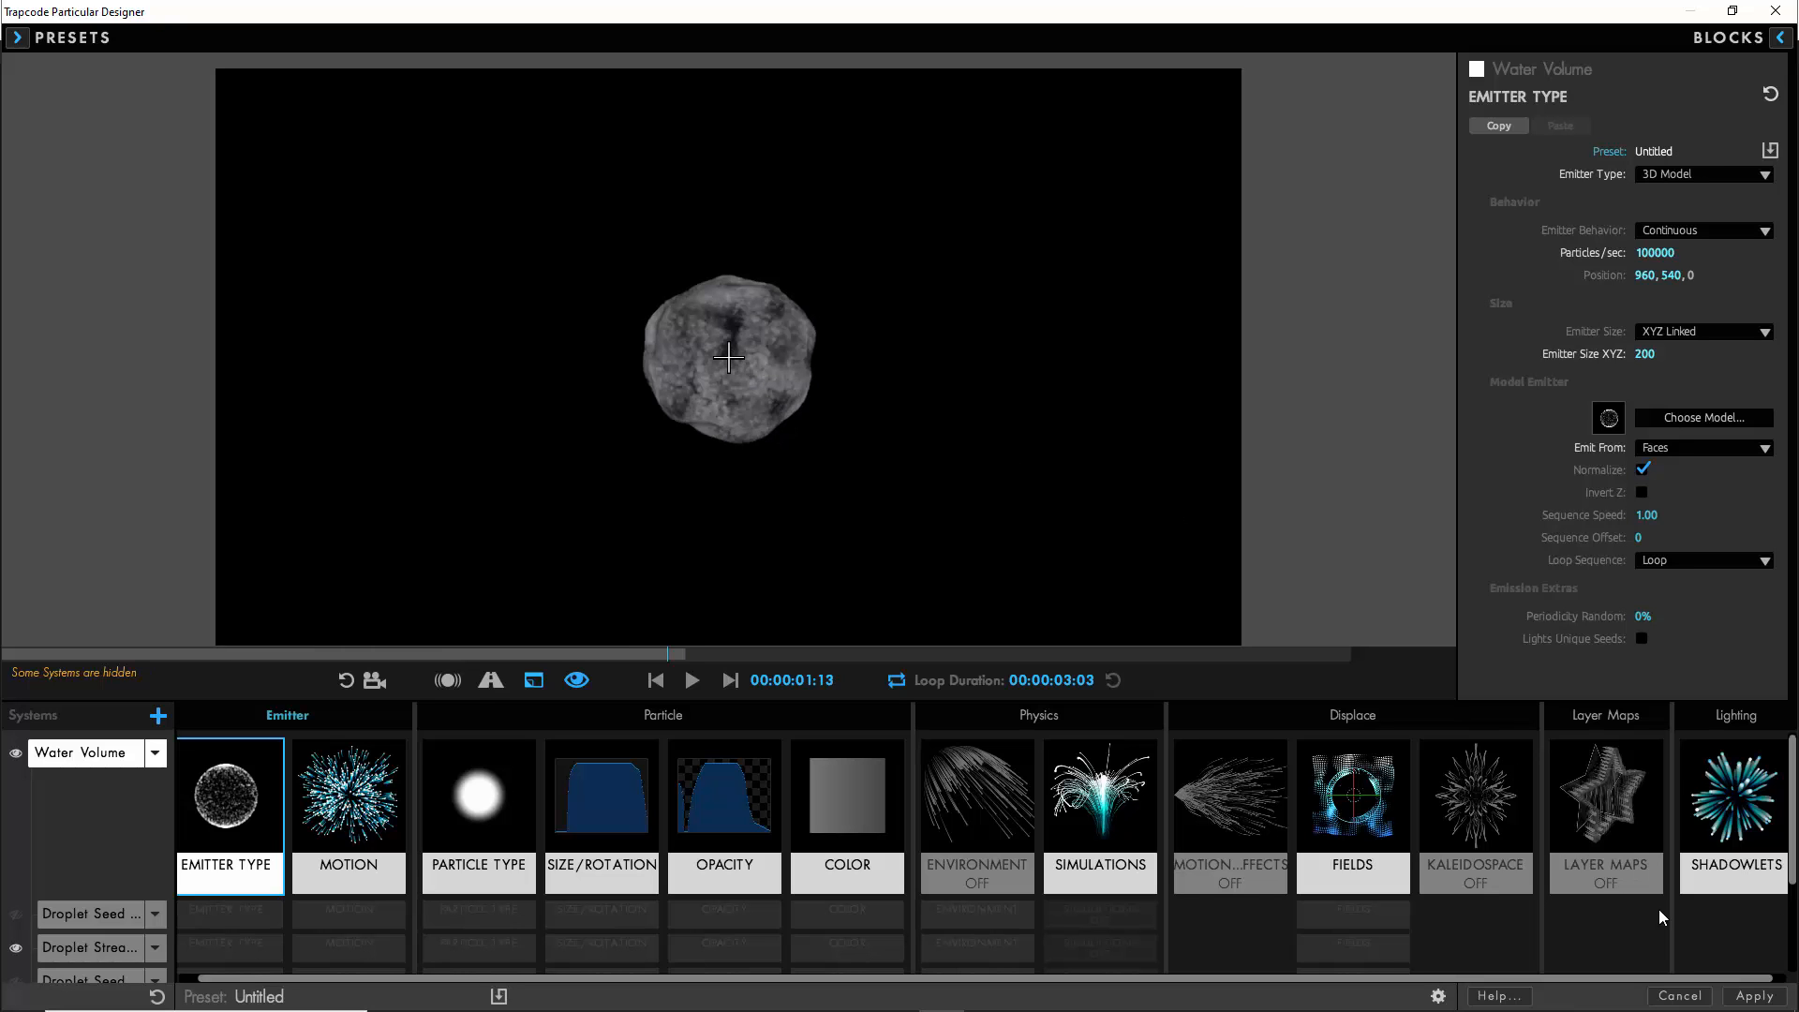
{"action": "left_click", "coordinate": [1749, 999]}
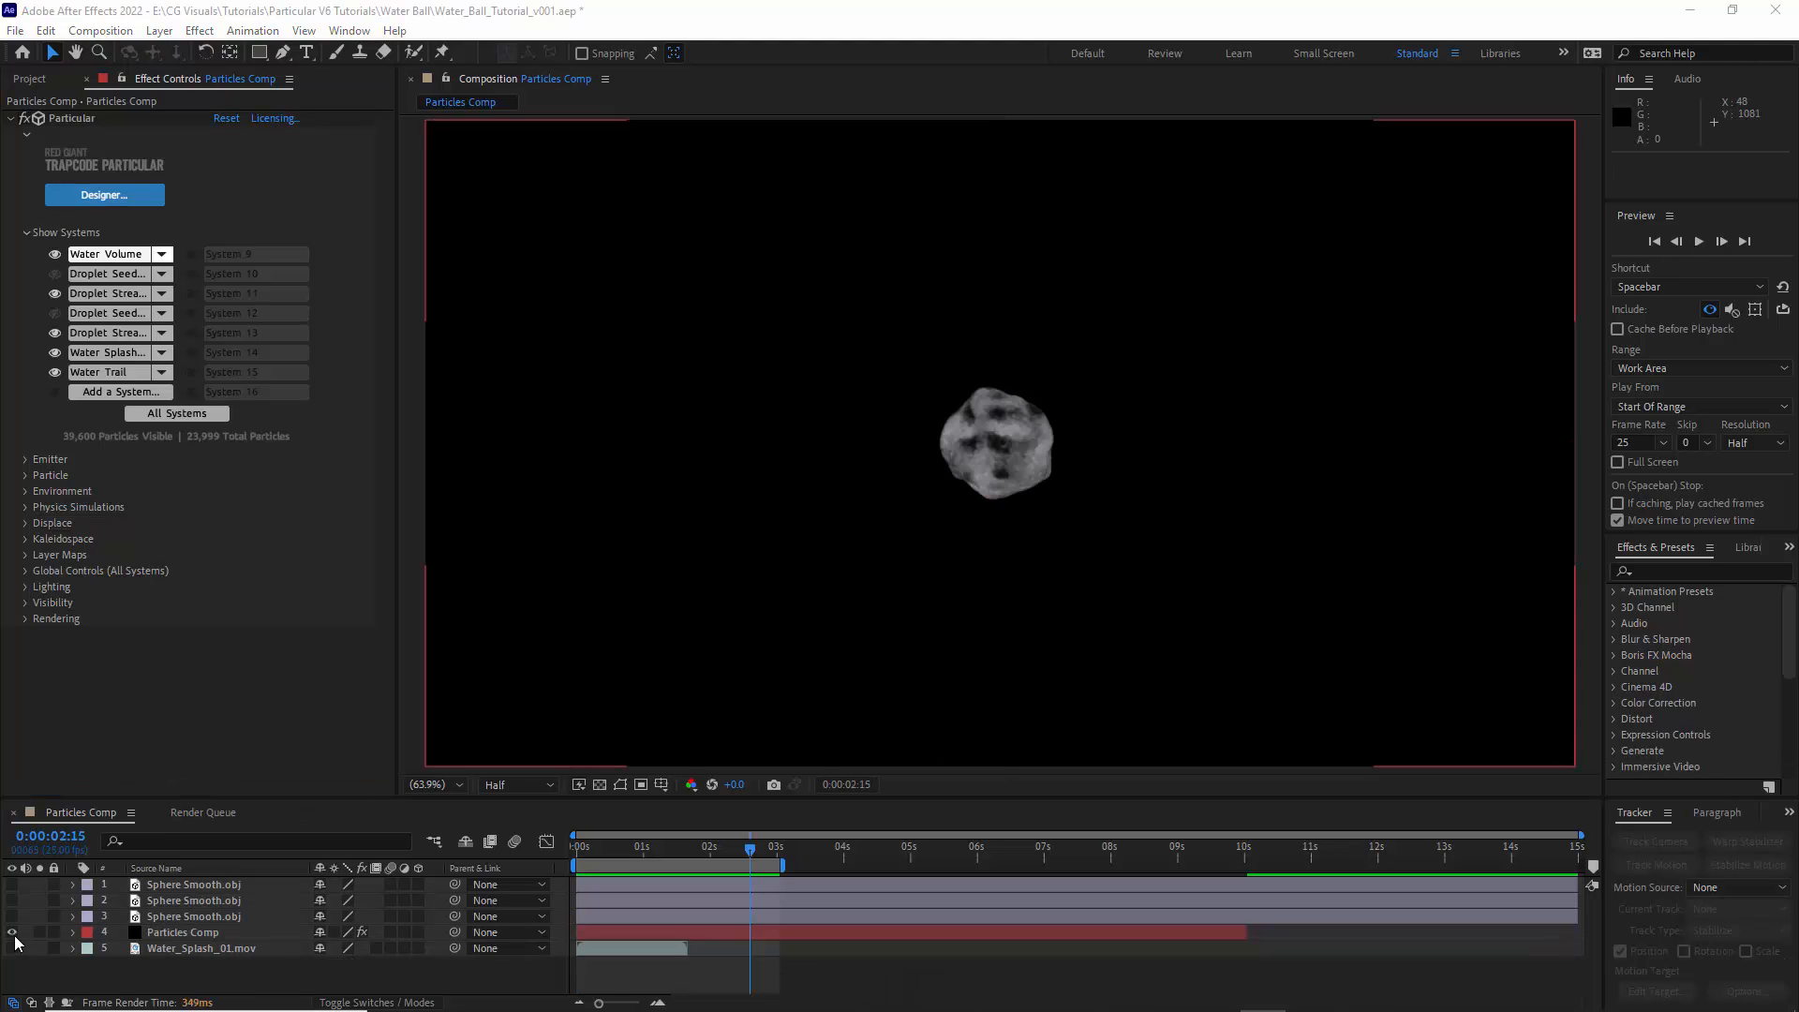
- Hide the Particles Comp layer and add a new null object to the composition
{"action": "left_click", "coordinate": [12, 932]}
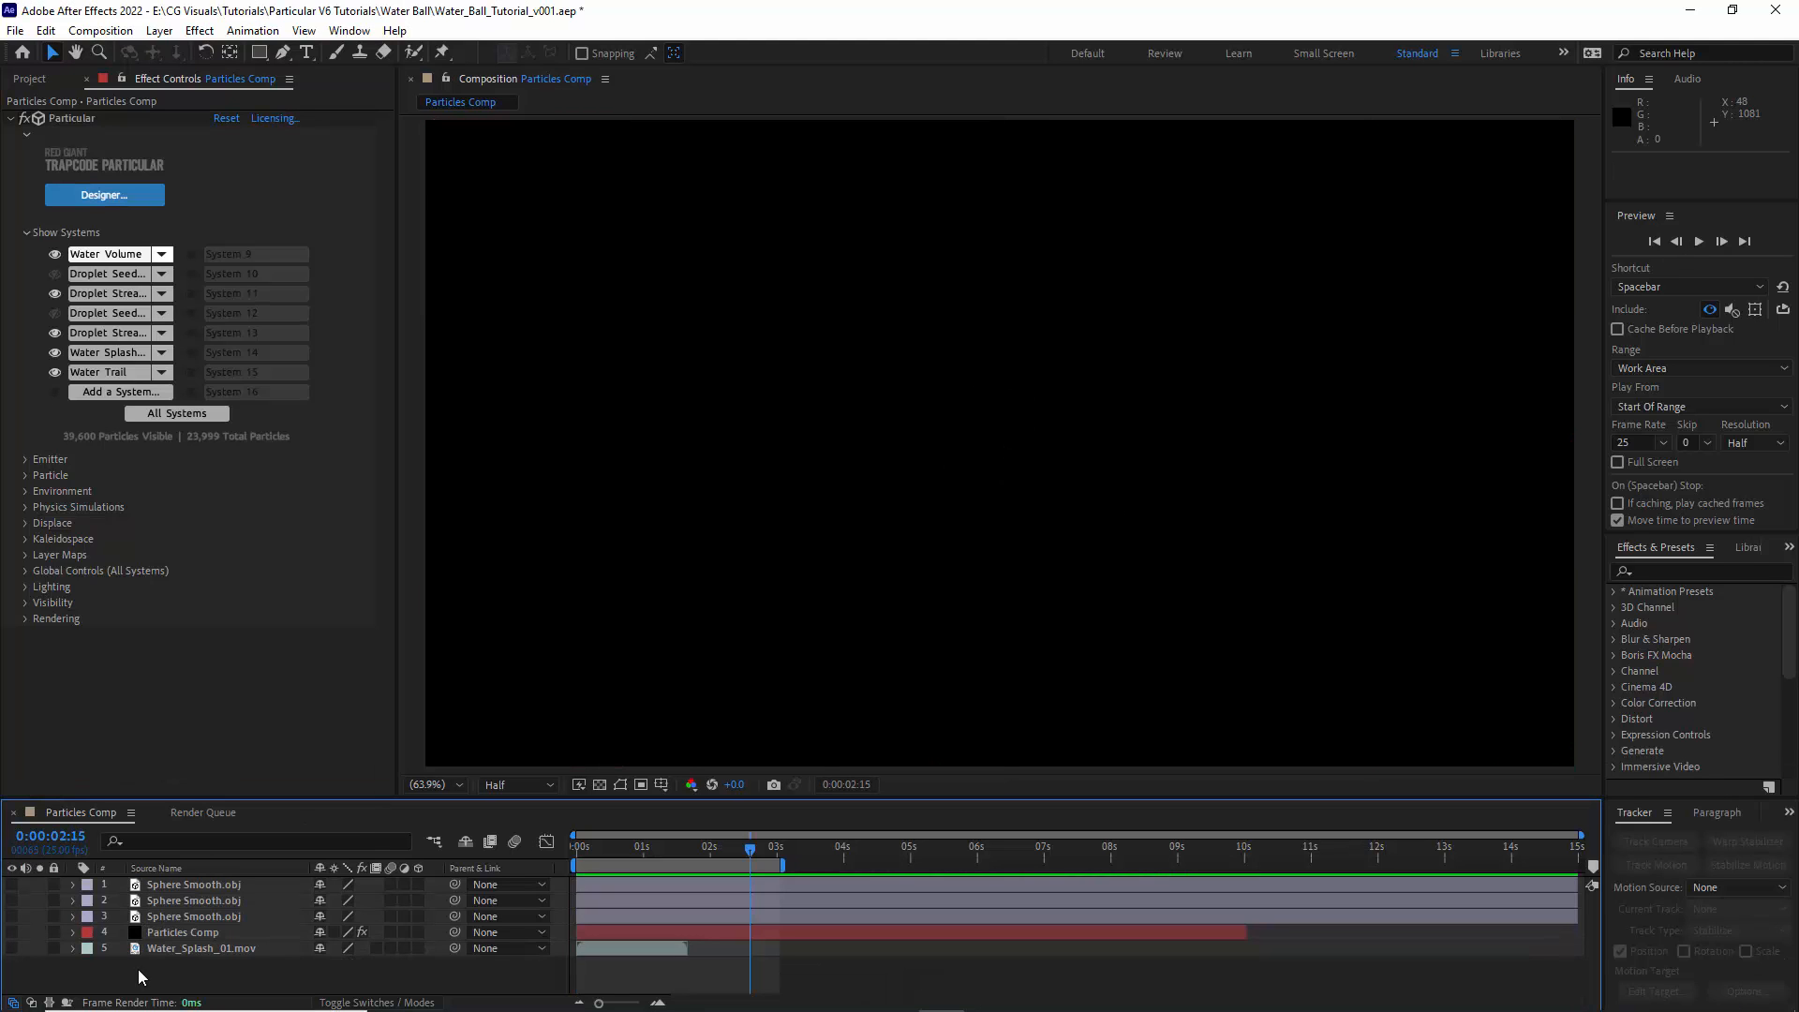
{"action": "right_click", "coordinate": [139, 978]}
{"action": "mouse_move", "coordinate": [281, 742]}
{"action": "left_click", "coordinate": [440, 852]}
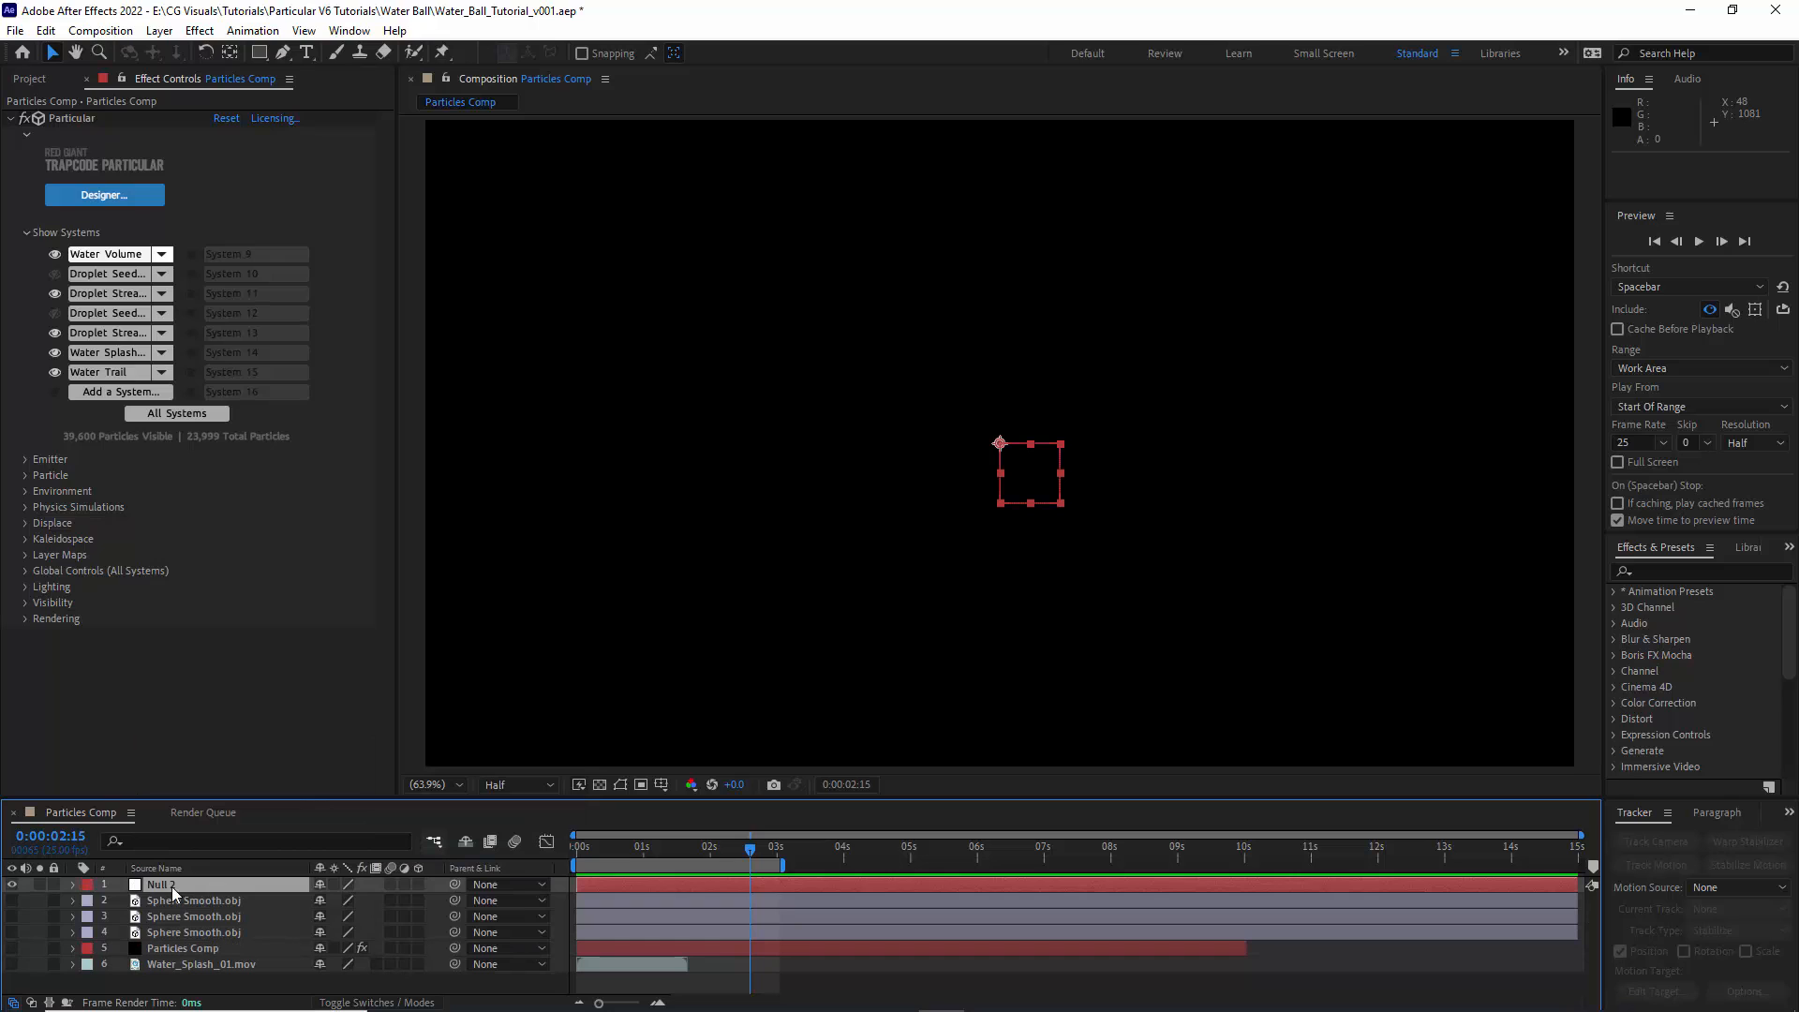
- Rename the new null "Postion Locator" and change its layer label color to gray
{"action": "key", "text": "Return"}
{"action": "type", "text": "Position Locator"}
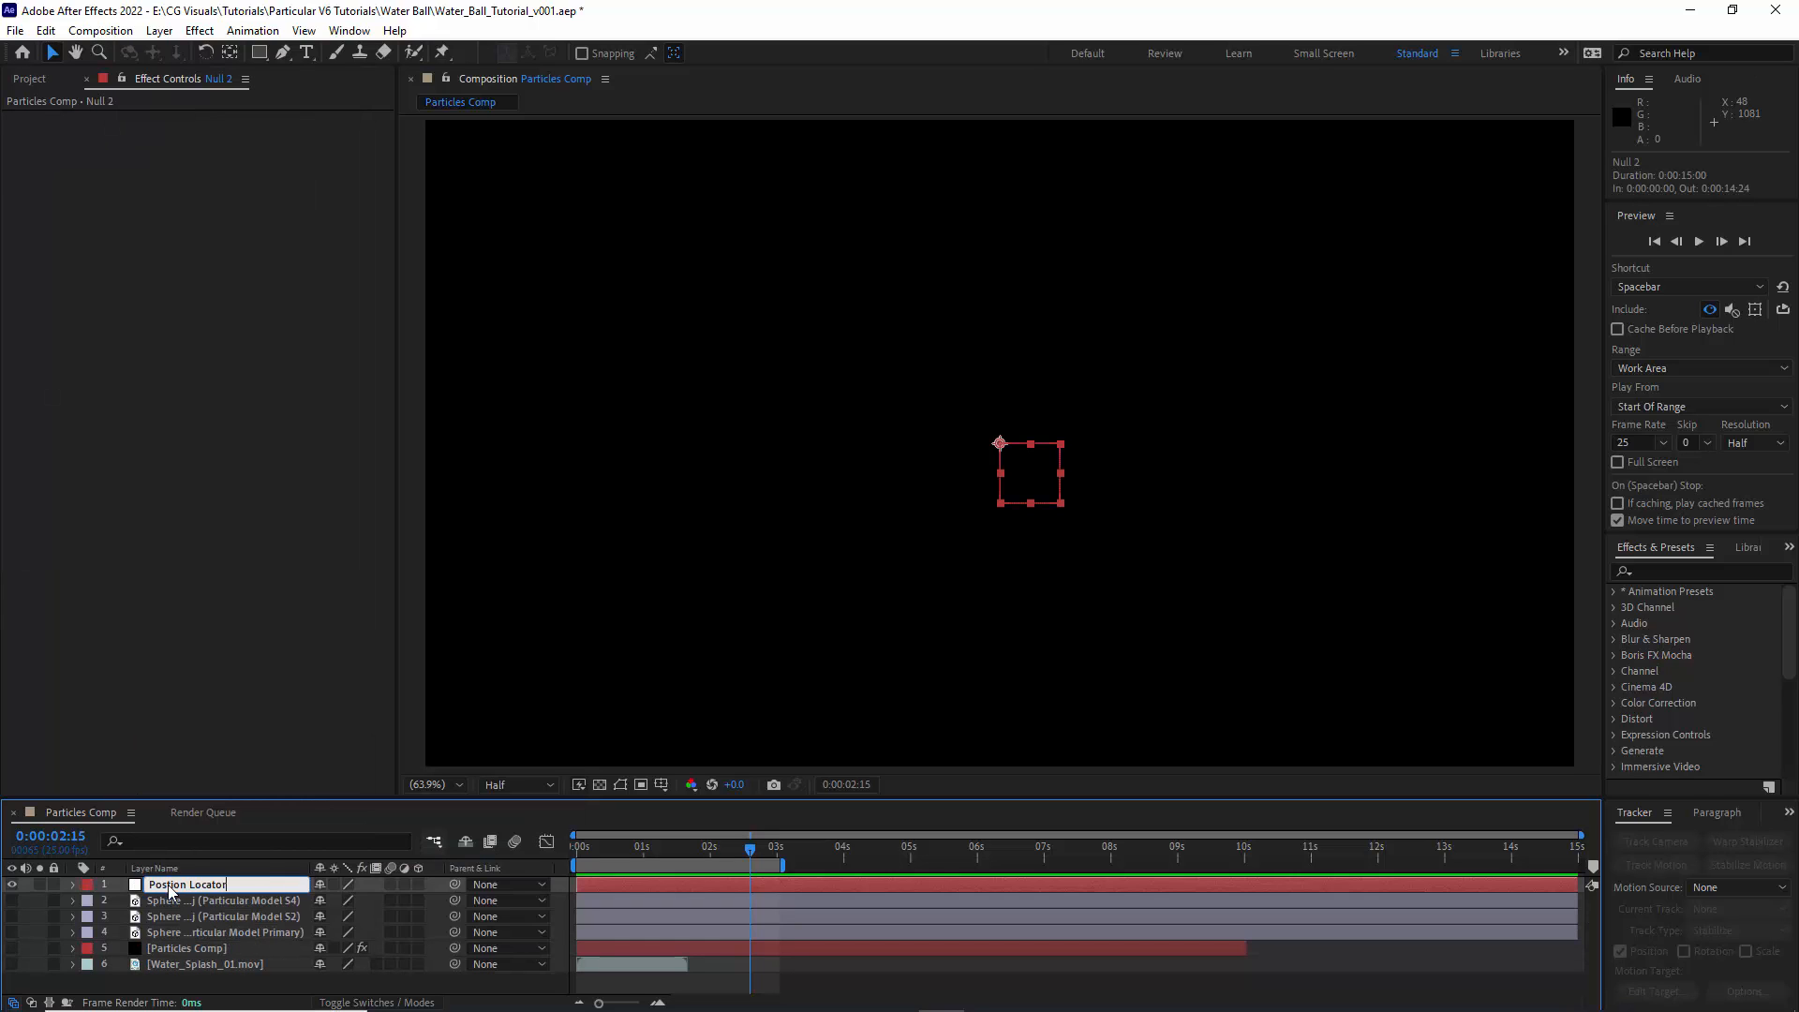
{"action": "left_click", "coordinate": [87, 885]}
{"action": "left_click", "coordinate": [175, 553]}
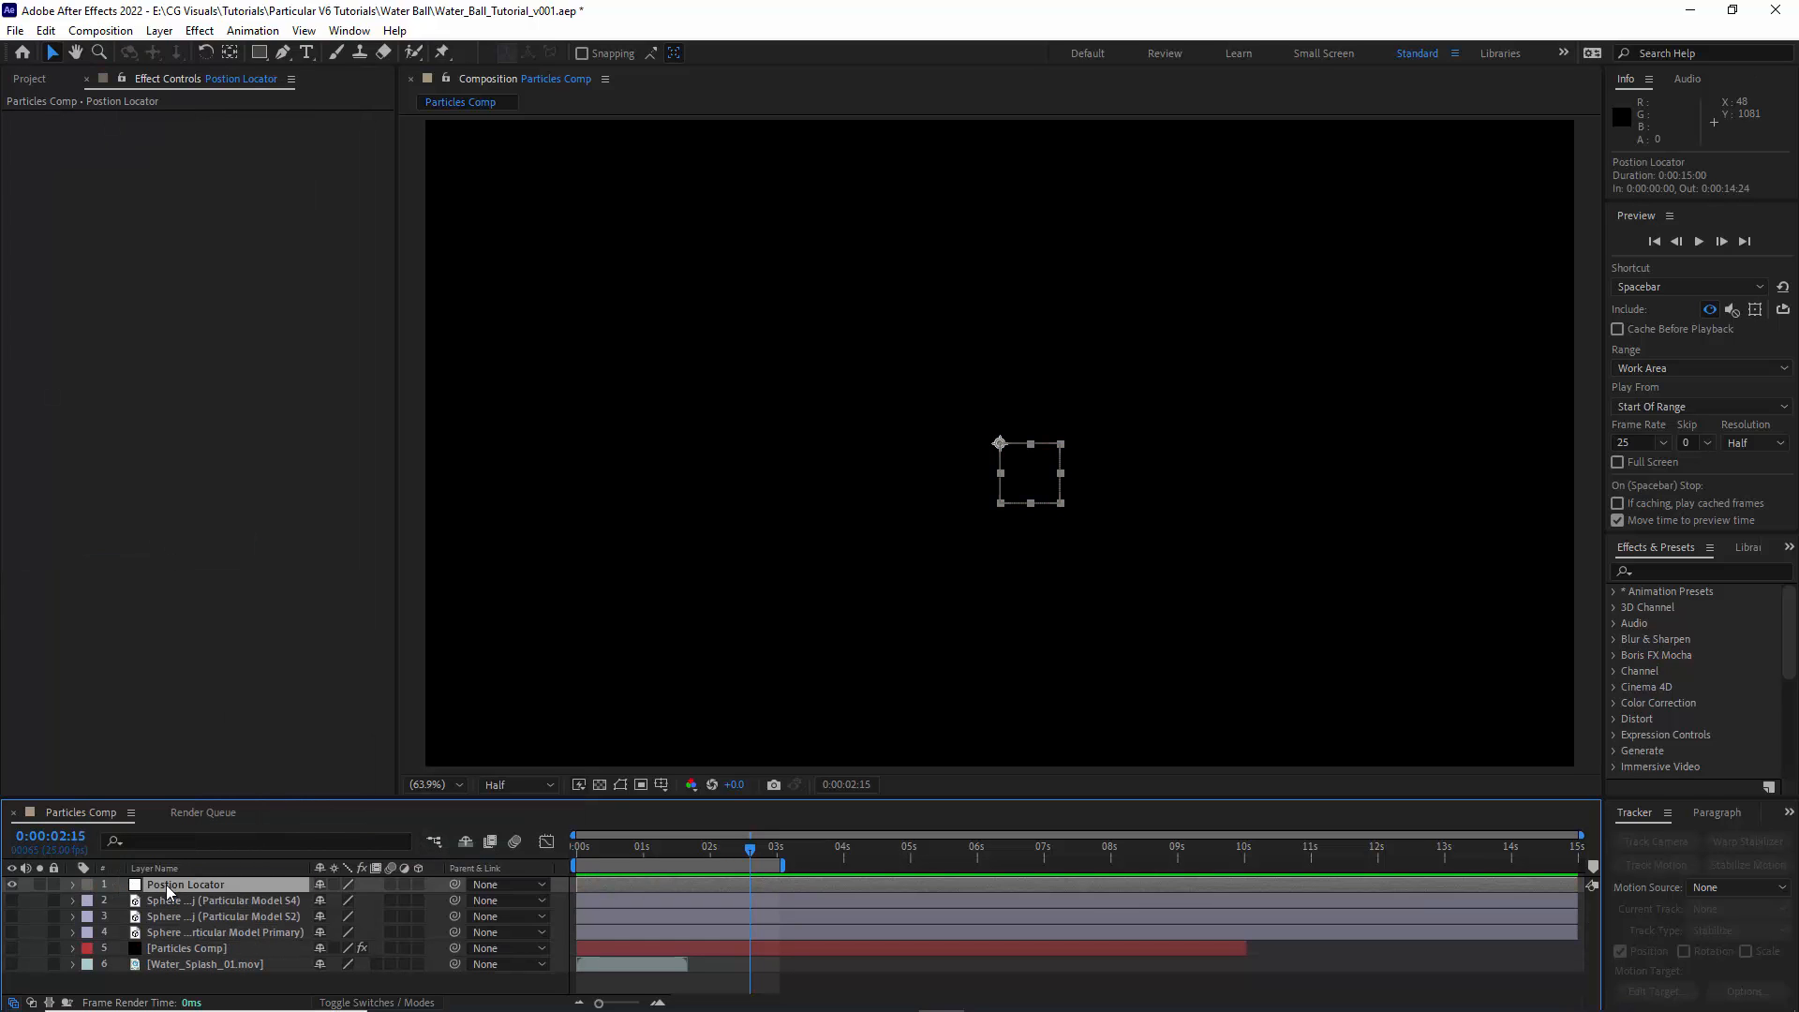
- Set up Motion Sketch with a 150% capture speed and extend the work area over the full 15-second composition
{"action": "left_click", "coordinate": [349, 31]}
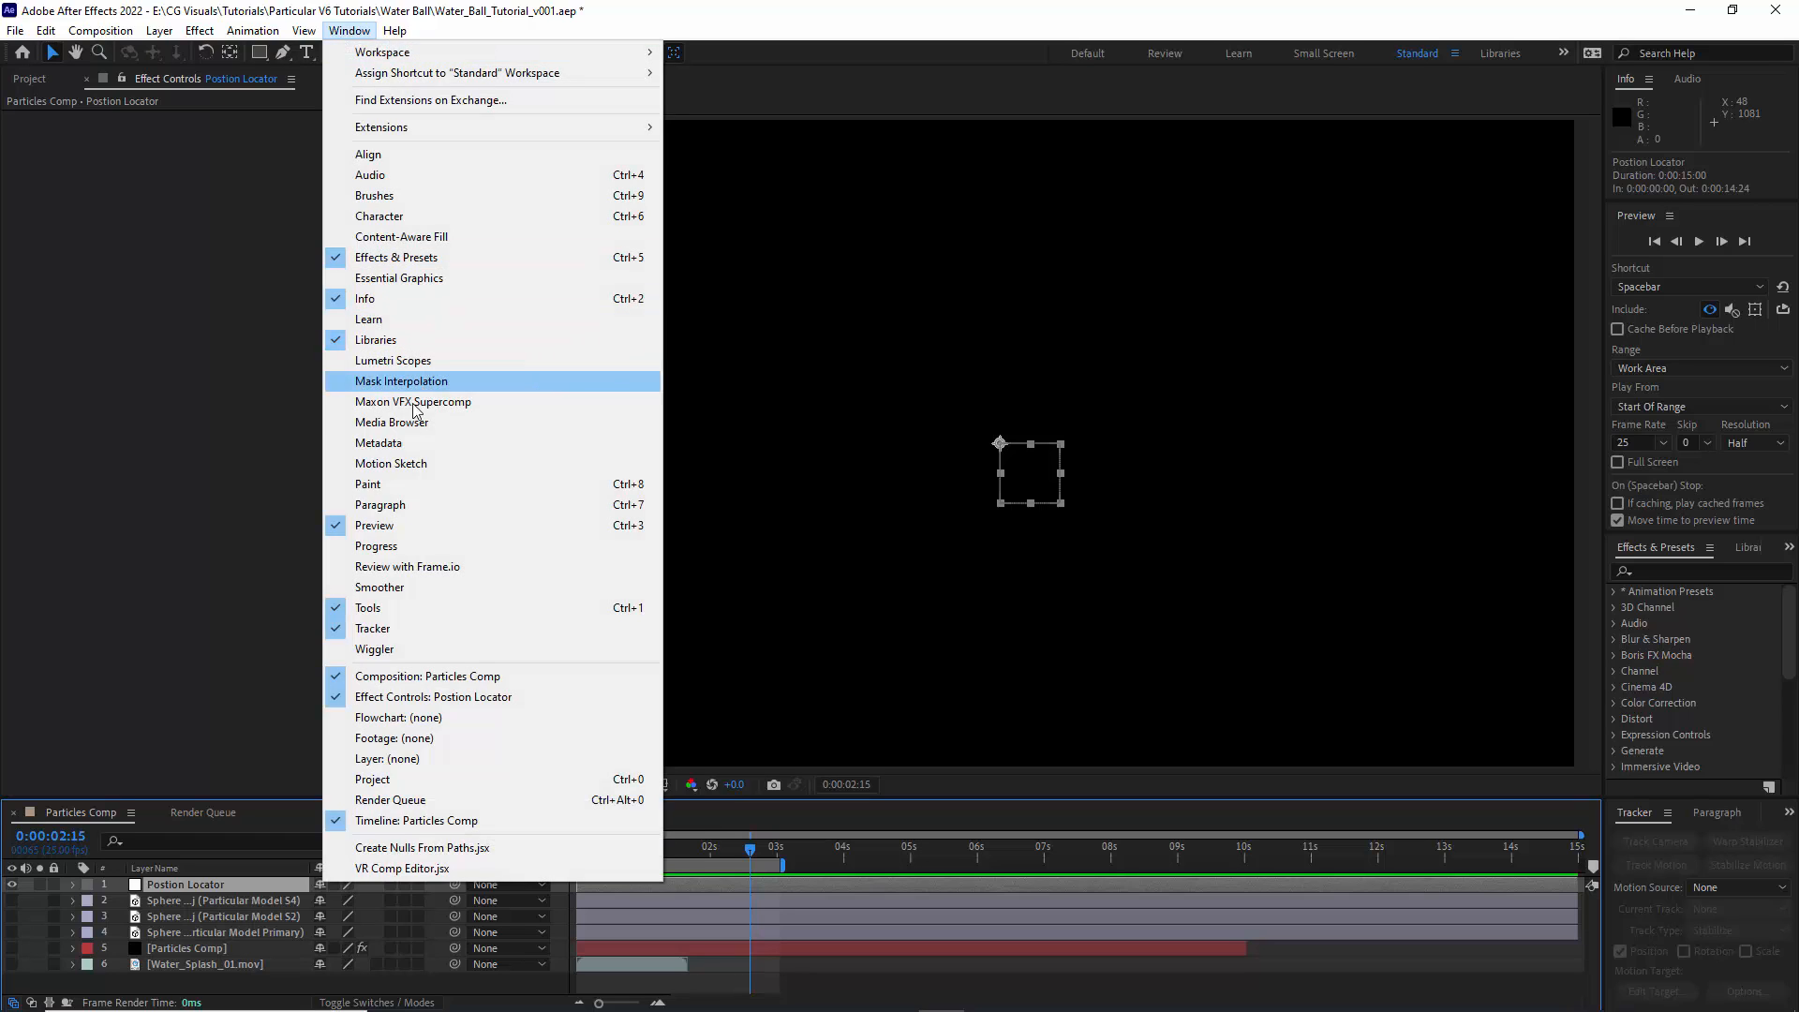
{"action": "left_click", "coordinate": [399, 464]}
{"action": "left_click_drag", "start_coordinate": [782, 864], "coordinate": [1649, 829]}
{"action": "left_click", "coordinate": [1720, 843]}
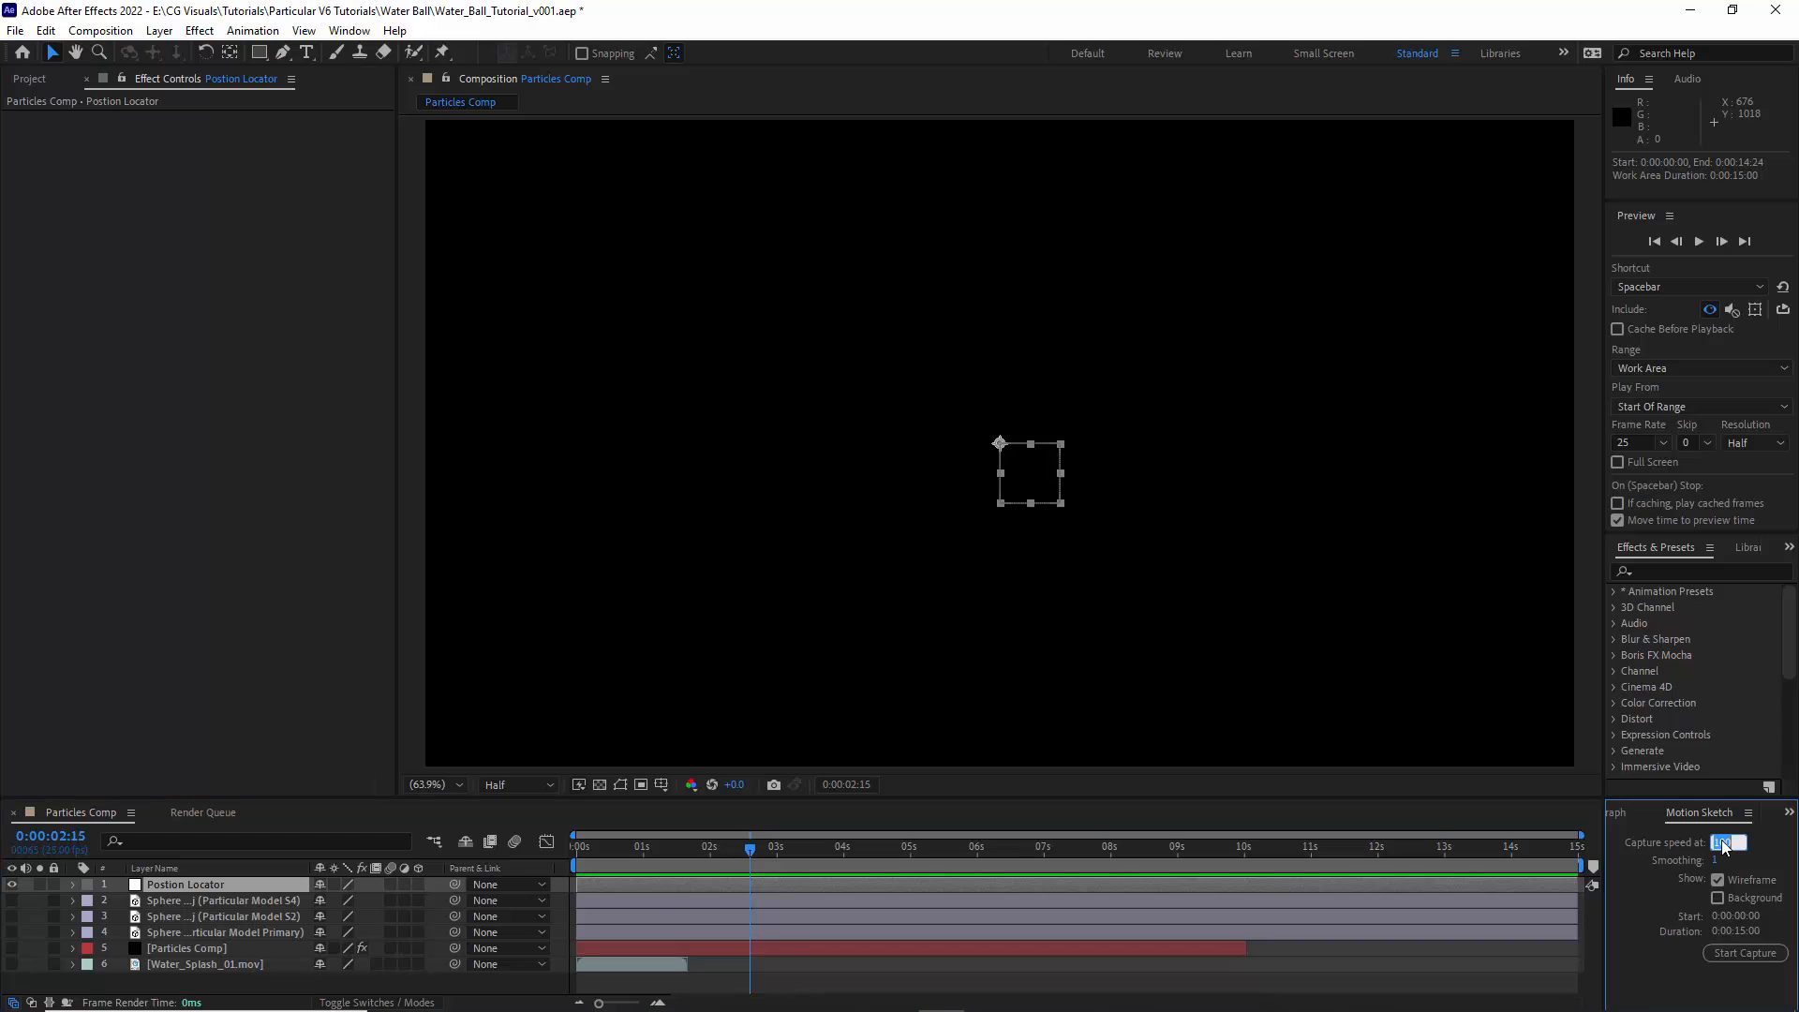
- Capture a freehand motion path for Postion Locator, rising from the frame's bottom edge and sweeping a large oval loop, and preview it
{"action": "left_click", "coordinate": [1745, 953]}
{"action": "left_click_drag", "start_coordinate": [953, 763], "coordinate": [960, 763]}
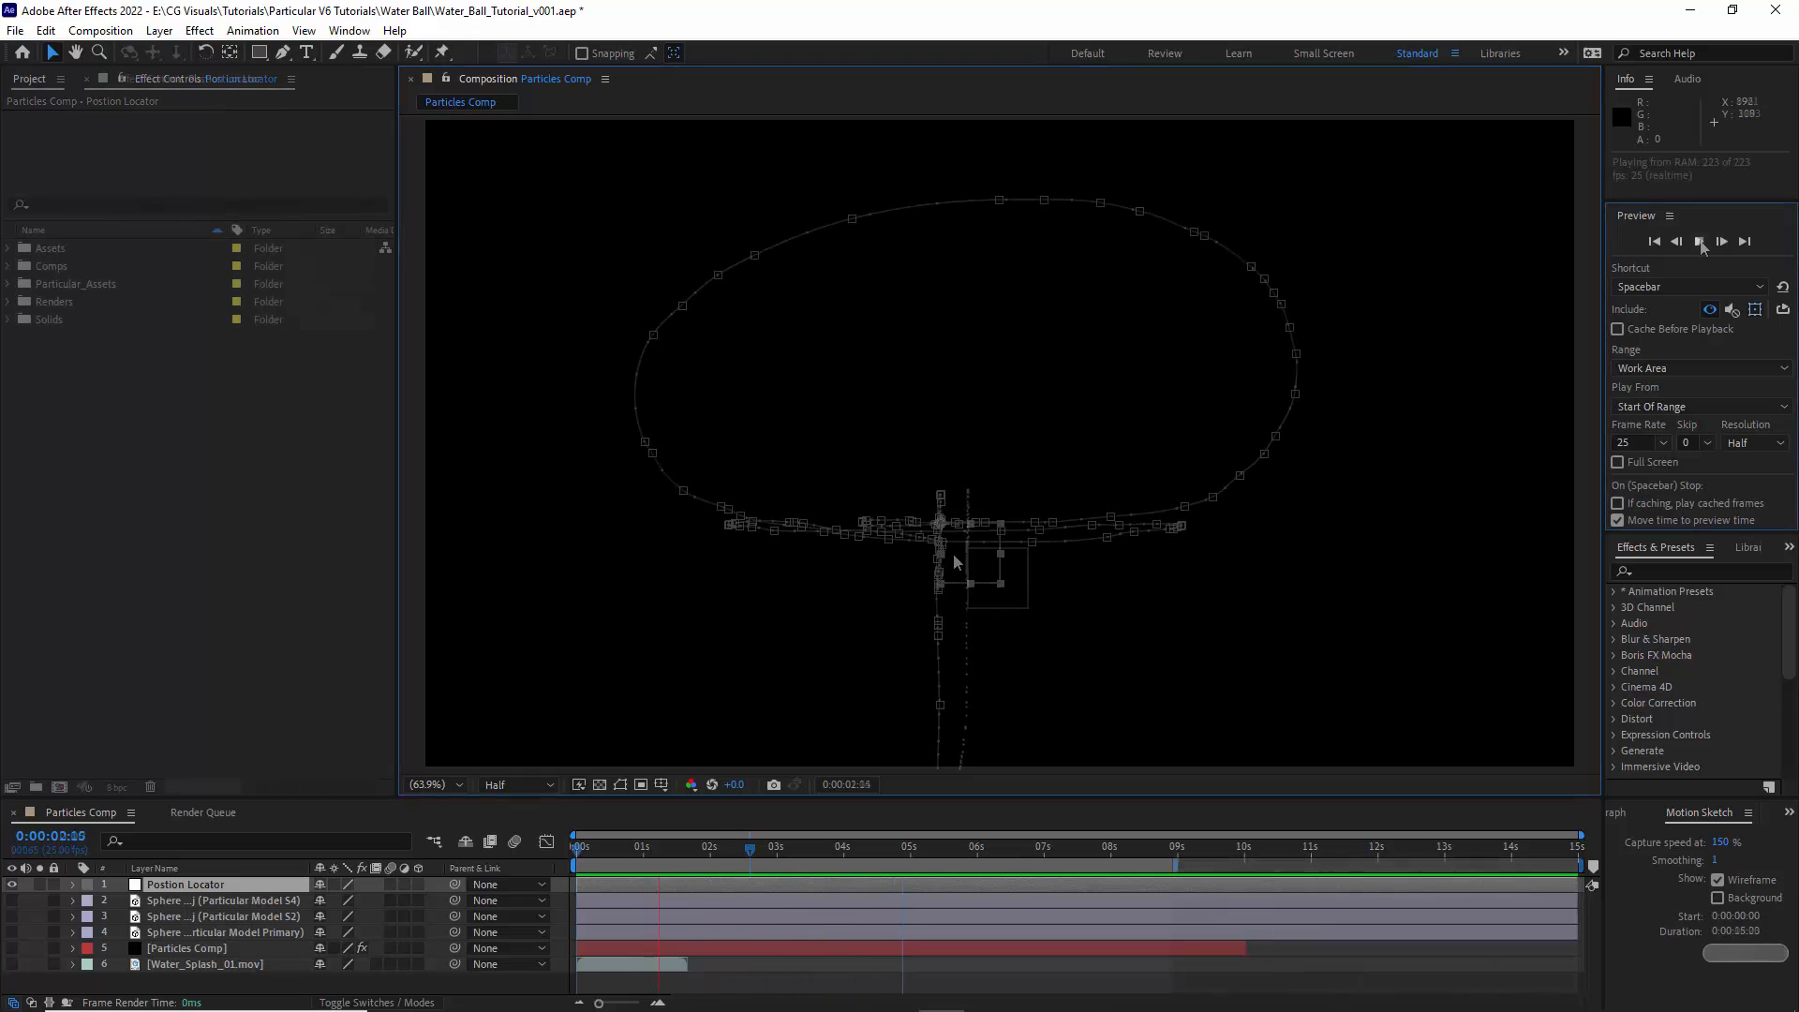
{"action": "left_click", "coordinate": [1699, 243]}
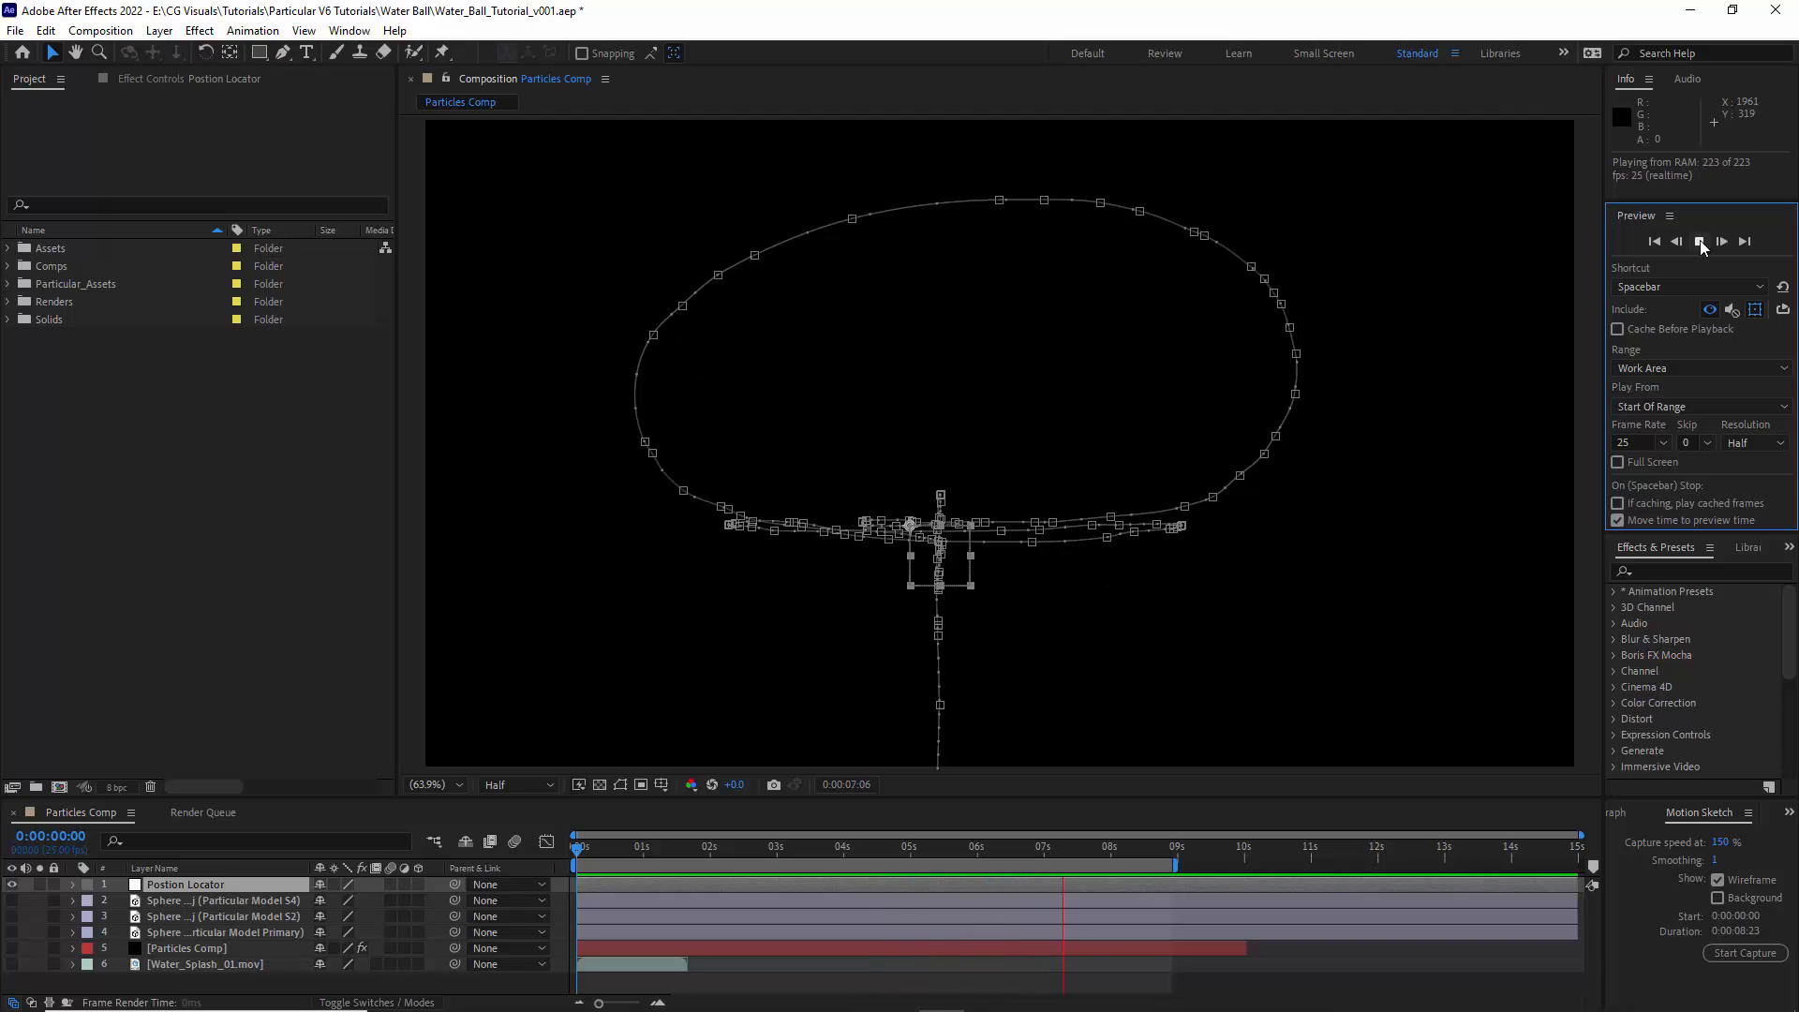
{"action": "left_click", "coordinate": [1702, 244]}
{"action": "left_click", "coordinate": [1756, 314]}
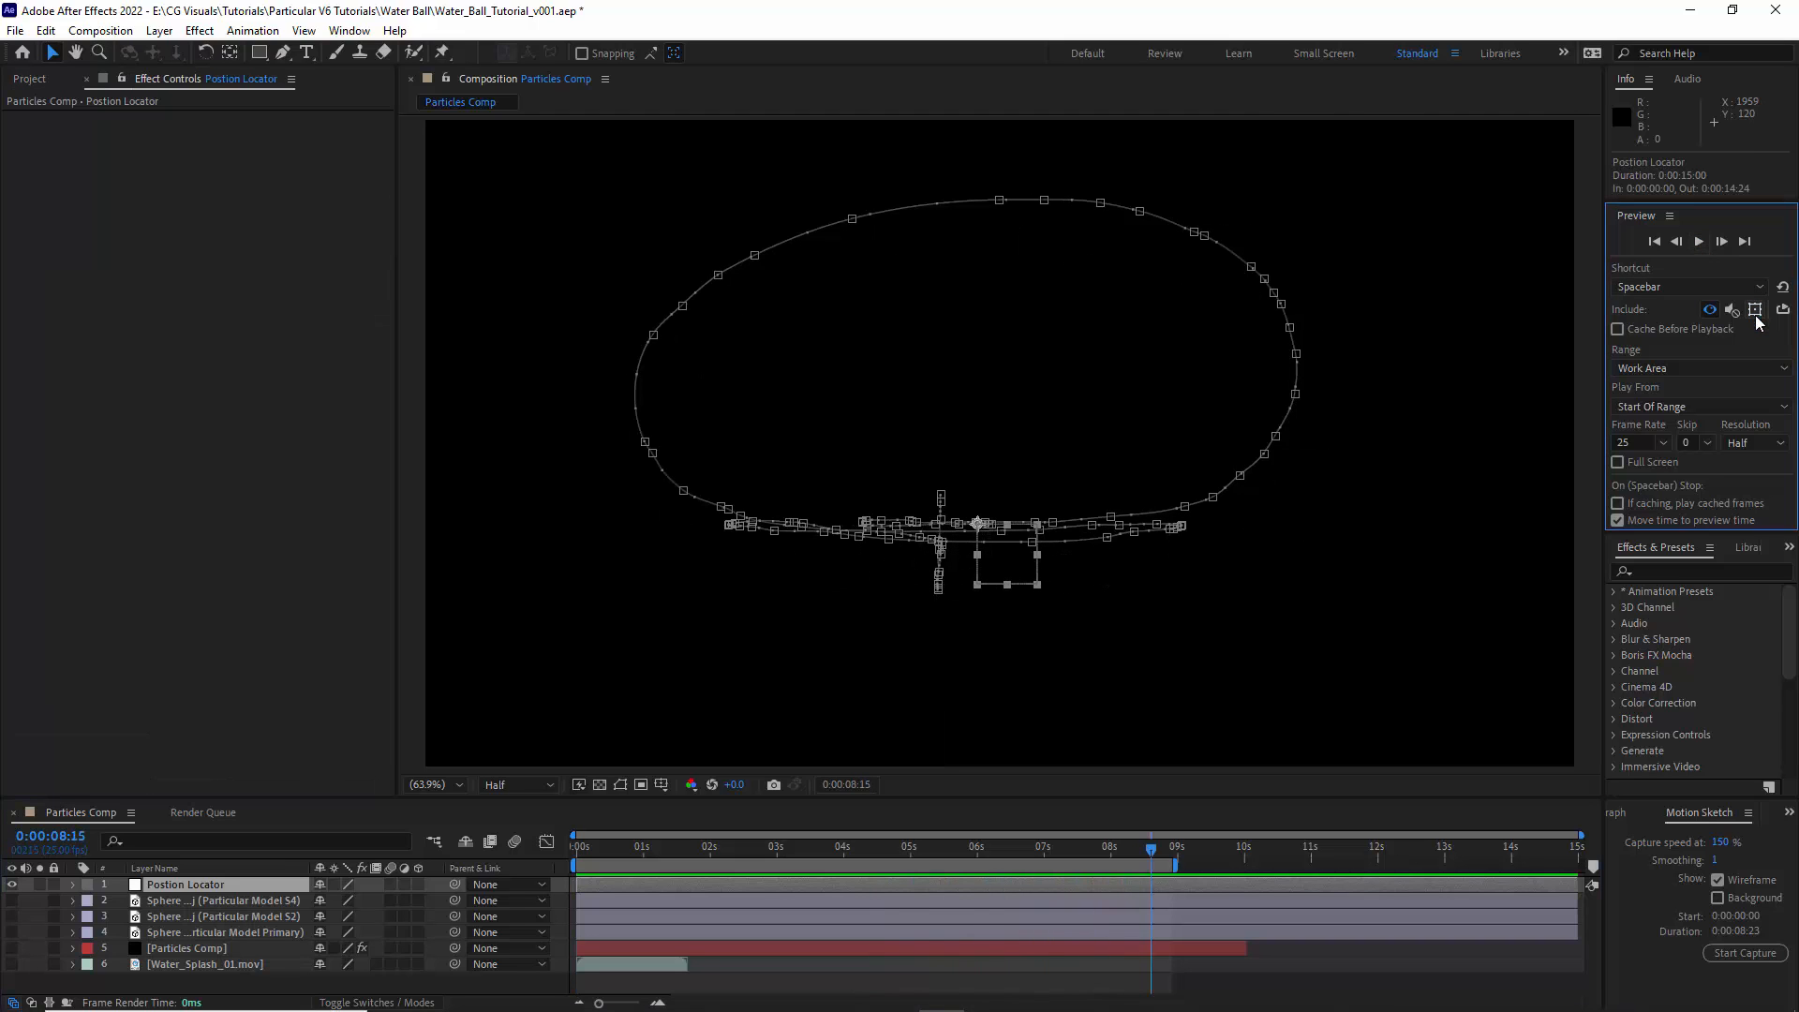
- Reveal Postion Locator's Position property, return to the composition's start, copy all its position keyframes, and enlarge the timeline area
{"action": "left_click", "coordinate": [212, 888]}
{"action": "key", "text": "p"}
{"action": "left_click", "coordinate": [569, 853]}
{"action": "left_click_drag", "start_coordinate": [1158, 897], "coordinate": [570, 908]}
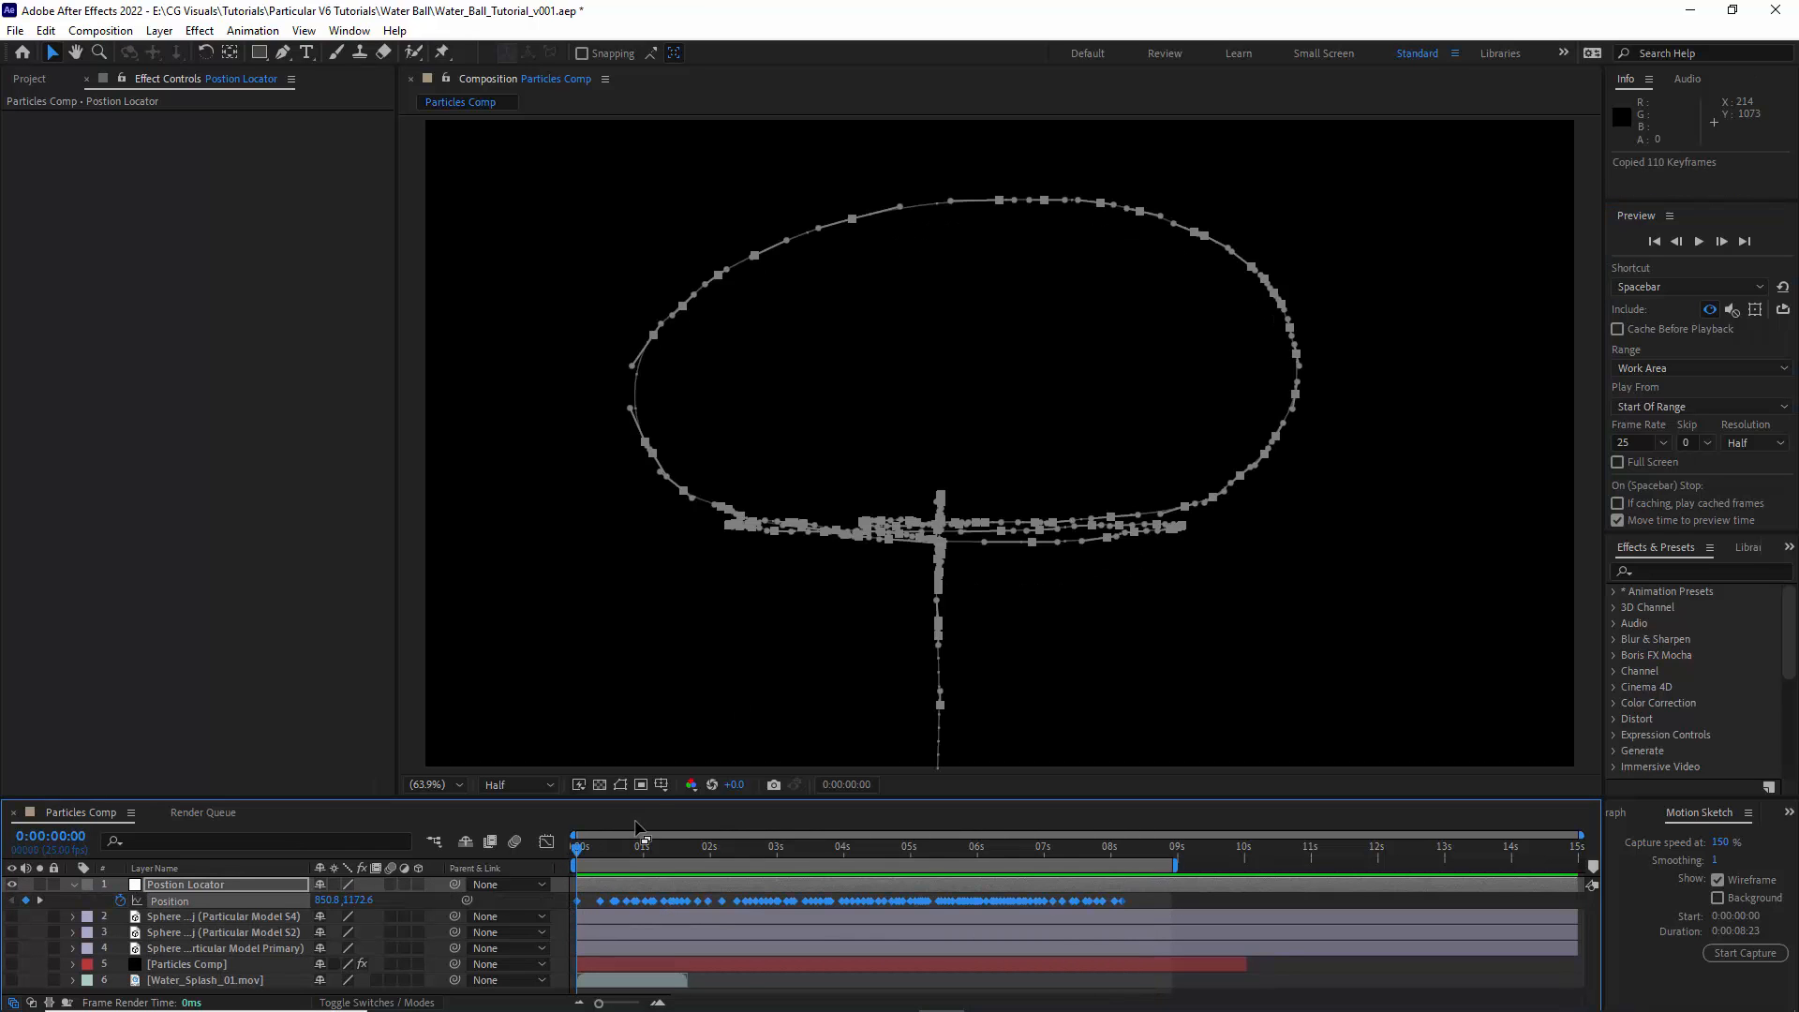
{"action": "left_click_drag", "start_coordinate": [638, 798], "coordinate": [638, 673]}
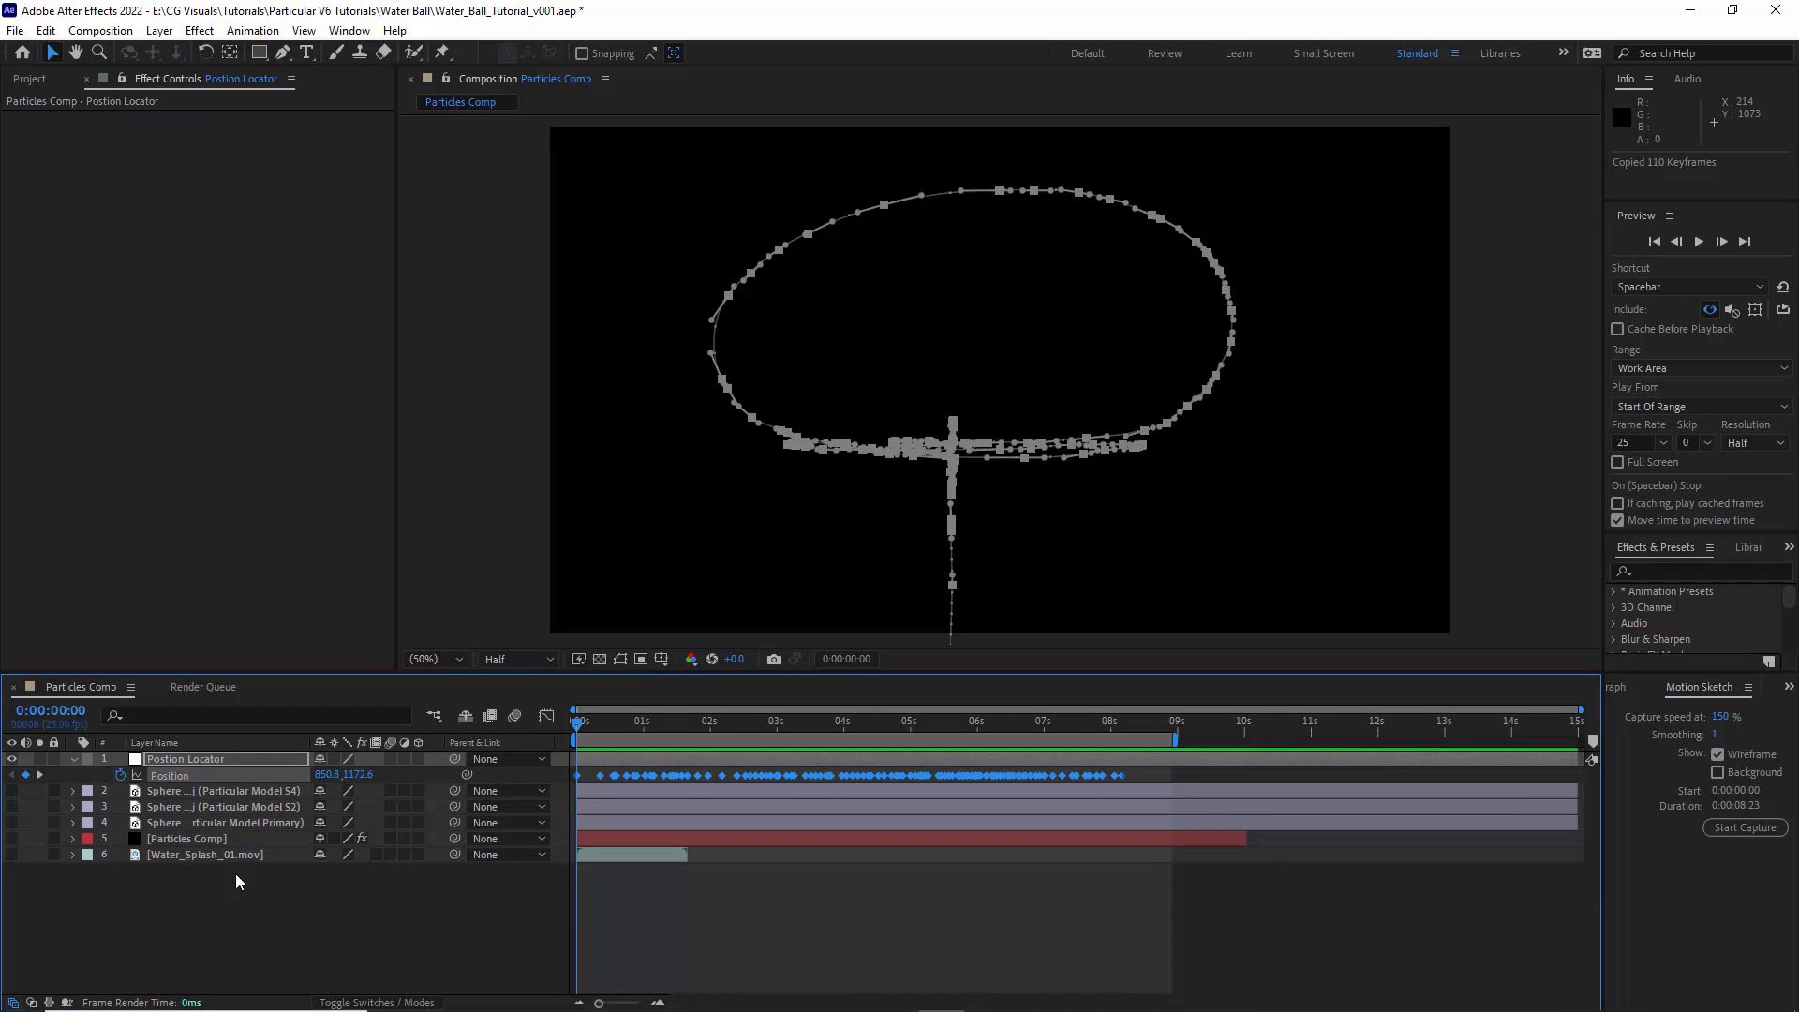
- Paste the copied keyframes onto the Emitter Position property of the Particular effect on the Particles Comp layer
{"action": "left_click", "coordinate": [171, 841]}
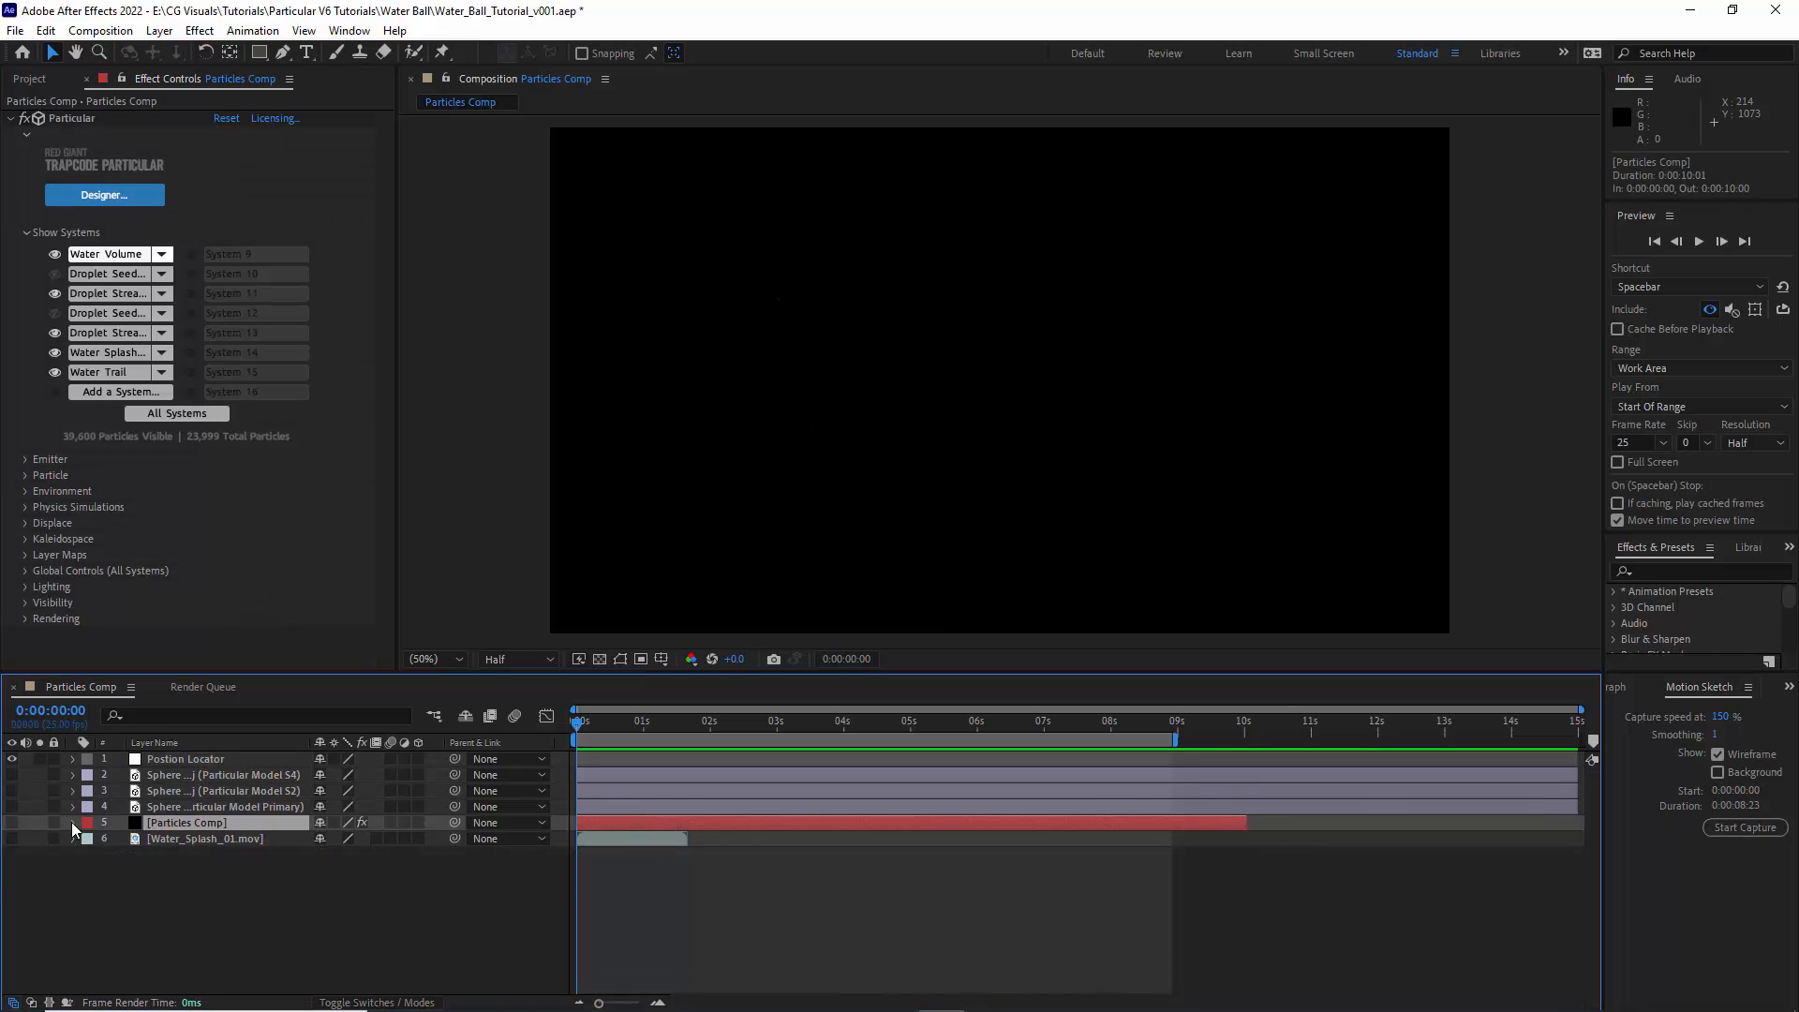
{"action": "left_click", "coordinate": [71, 823]}
{"action": "left_click", "coordinate": [89, 839]}
{"action": "left_click", "coordinate": [105, 855]}
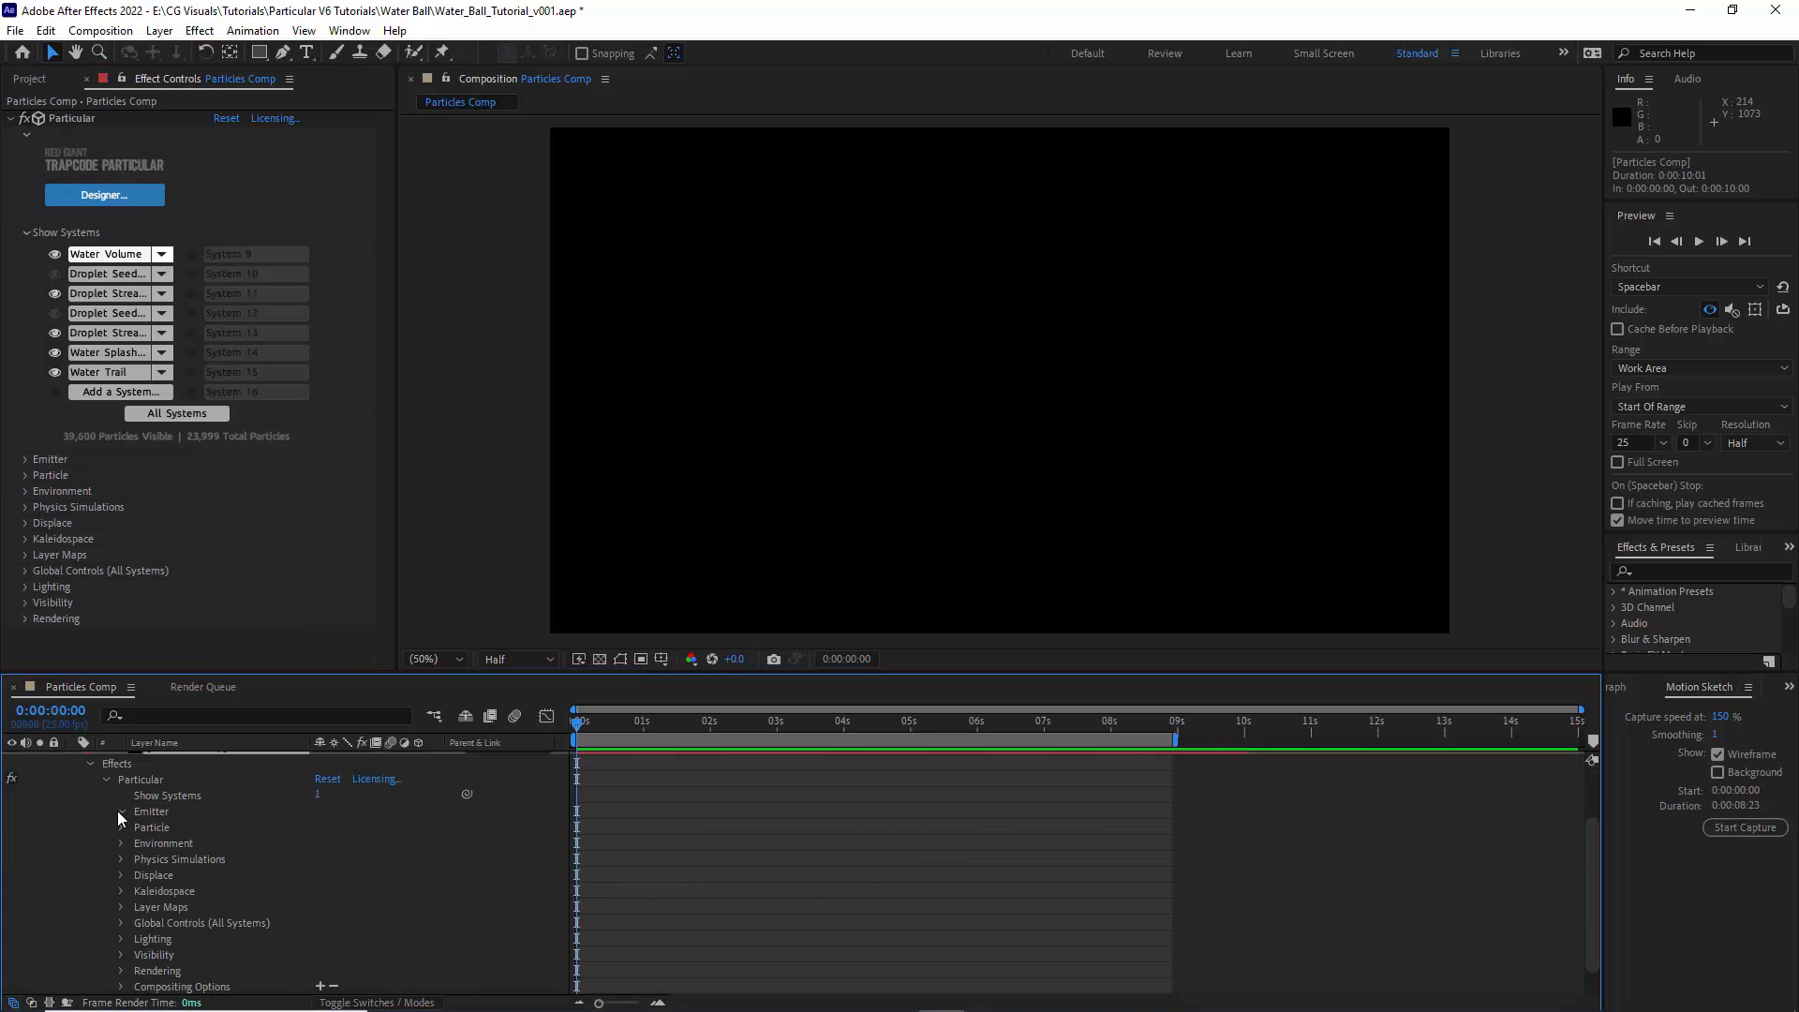
{"action": "left_click", "coordinate": [121, 812]}
{"action": "left_click", "coordinate": [152, 870]}
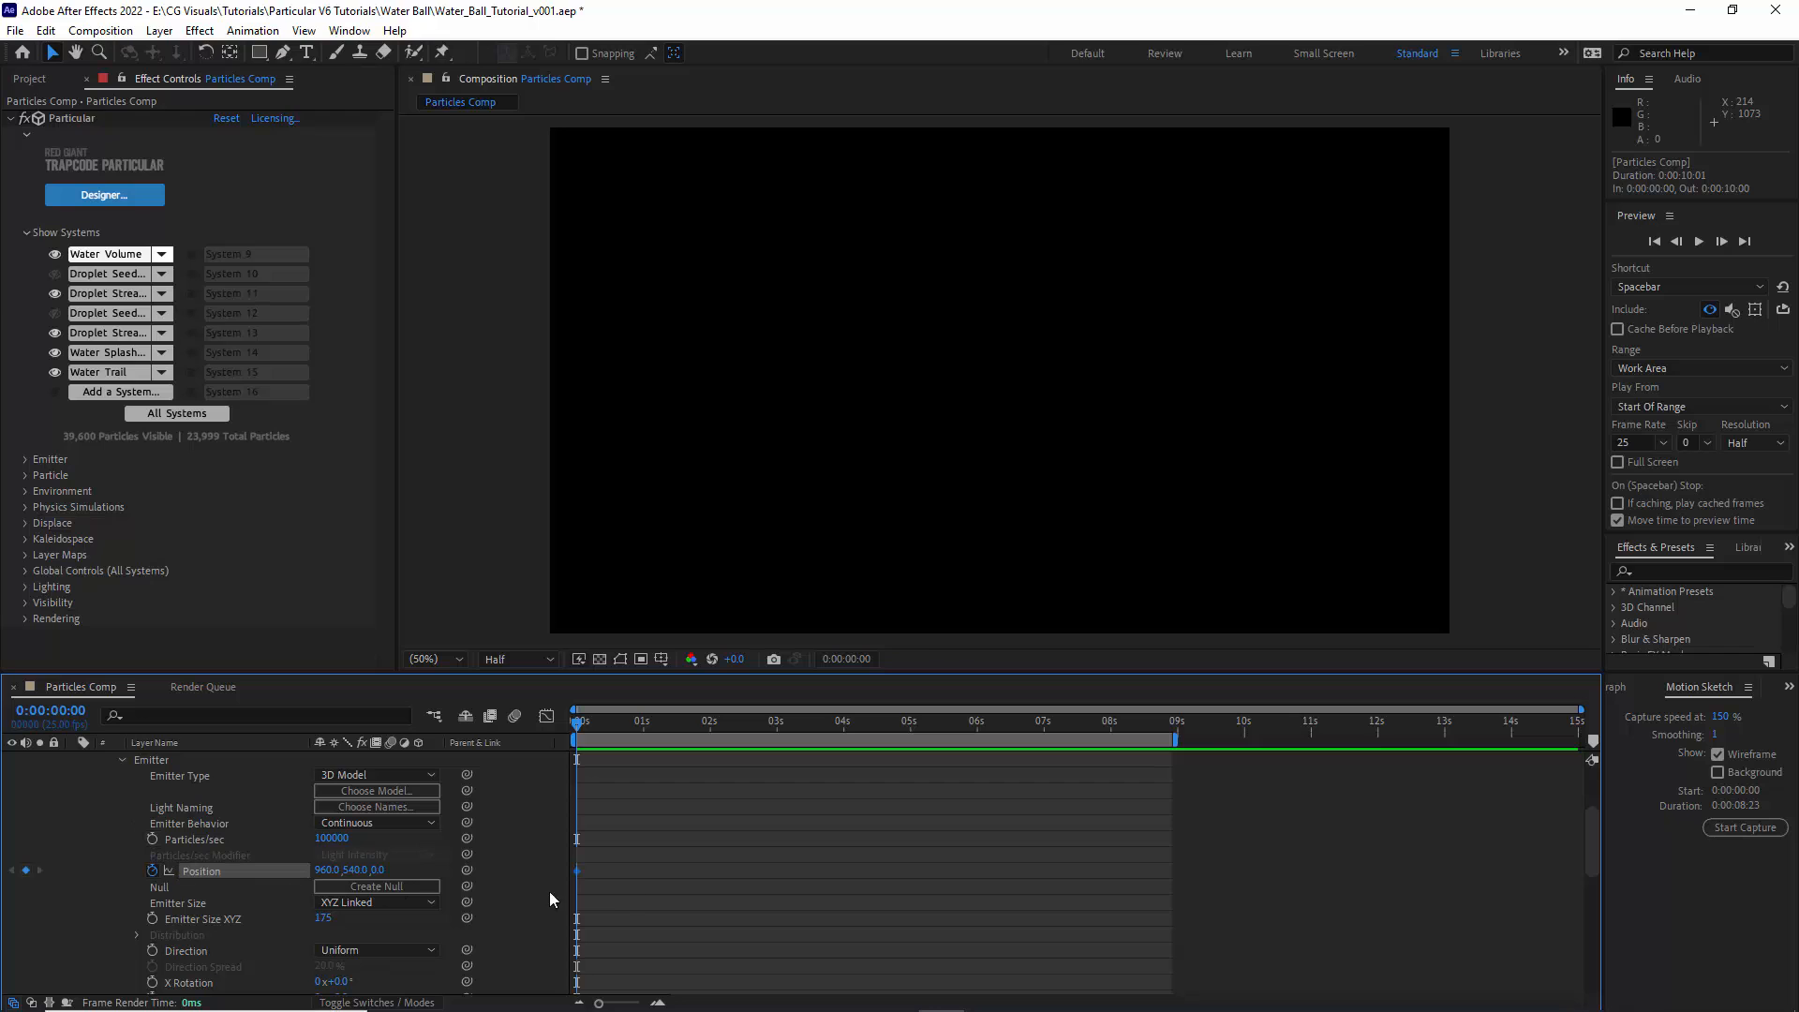
{"action": "key", "text": "ctrl+v"}
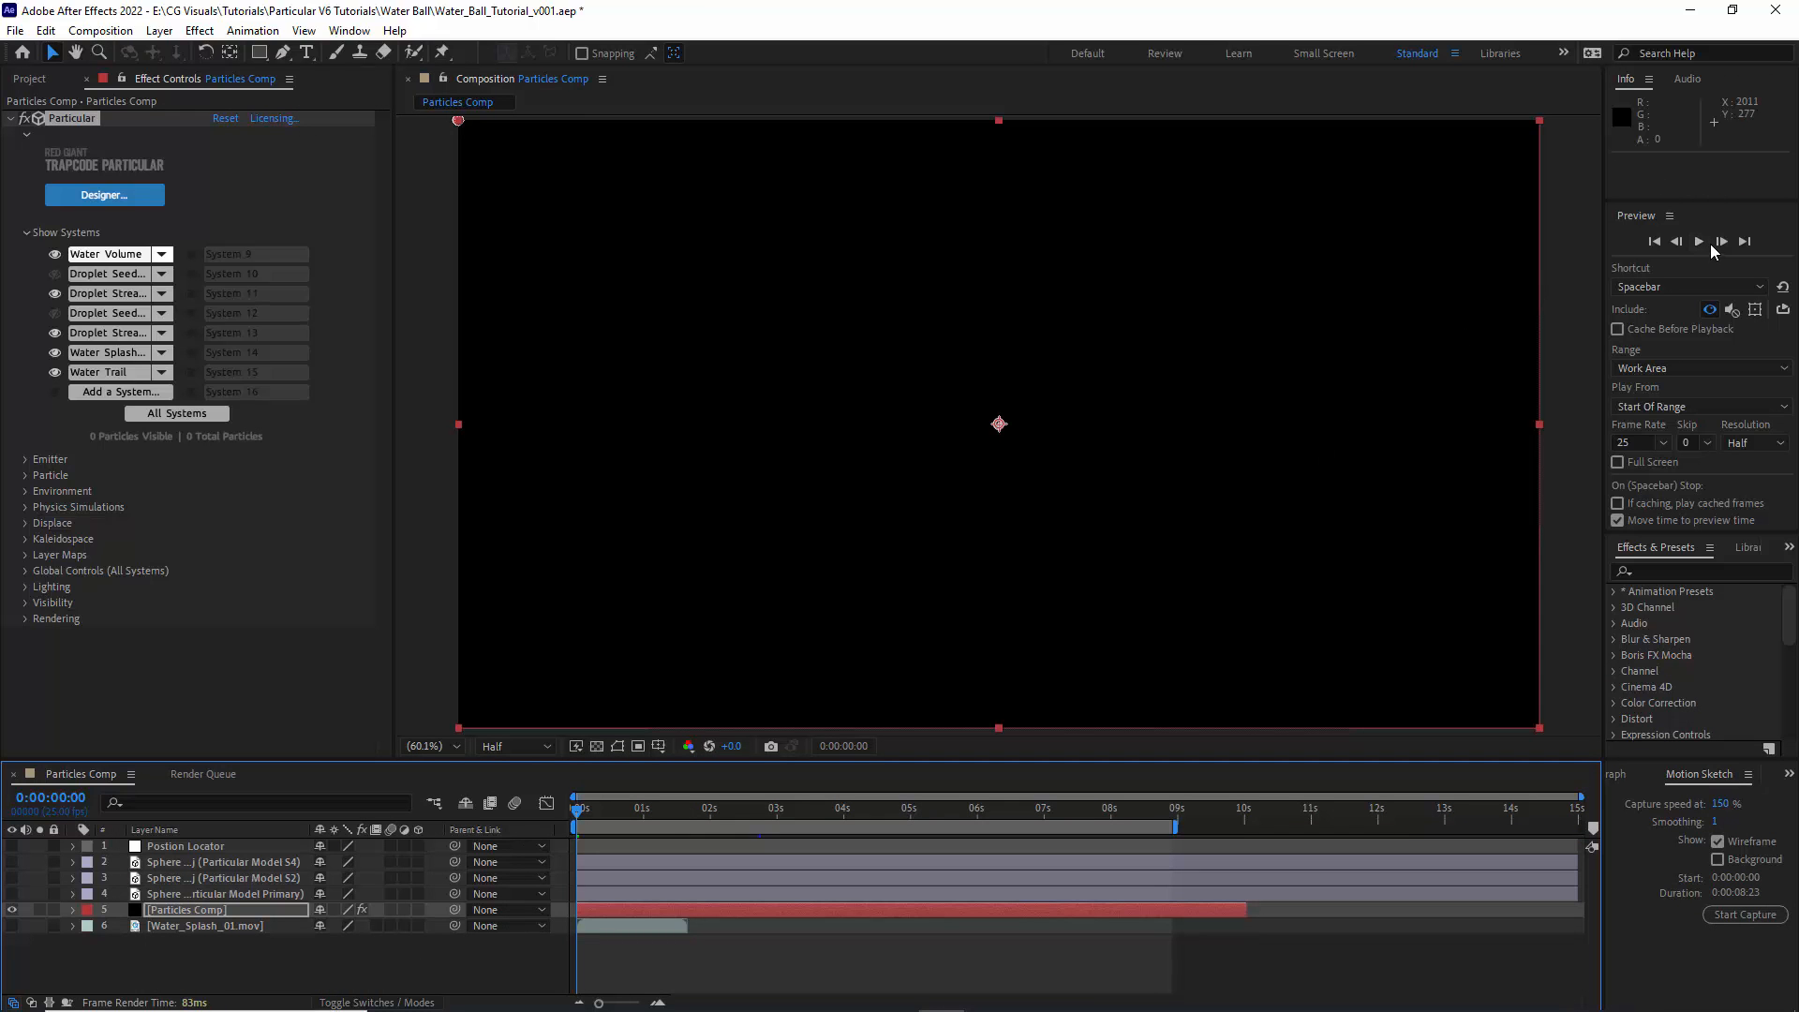
- Preview the water ball animation, stop it partway up its rise, and check Particular's Global Controls
{"action": "left_click", "coordinate": [1700, 243]}
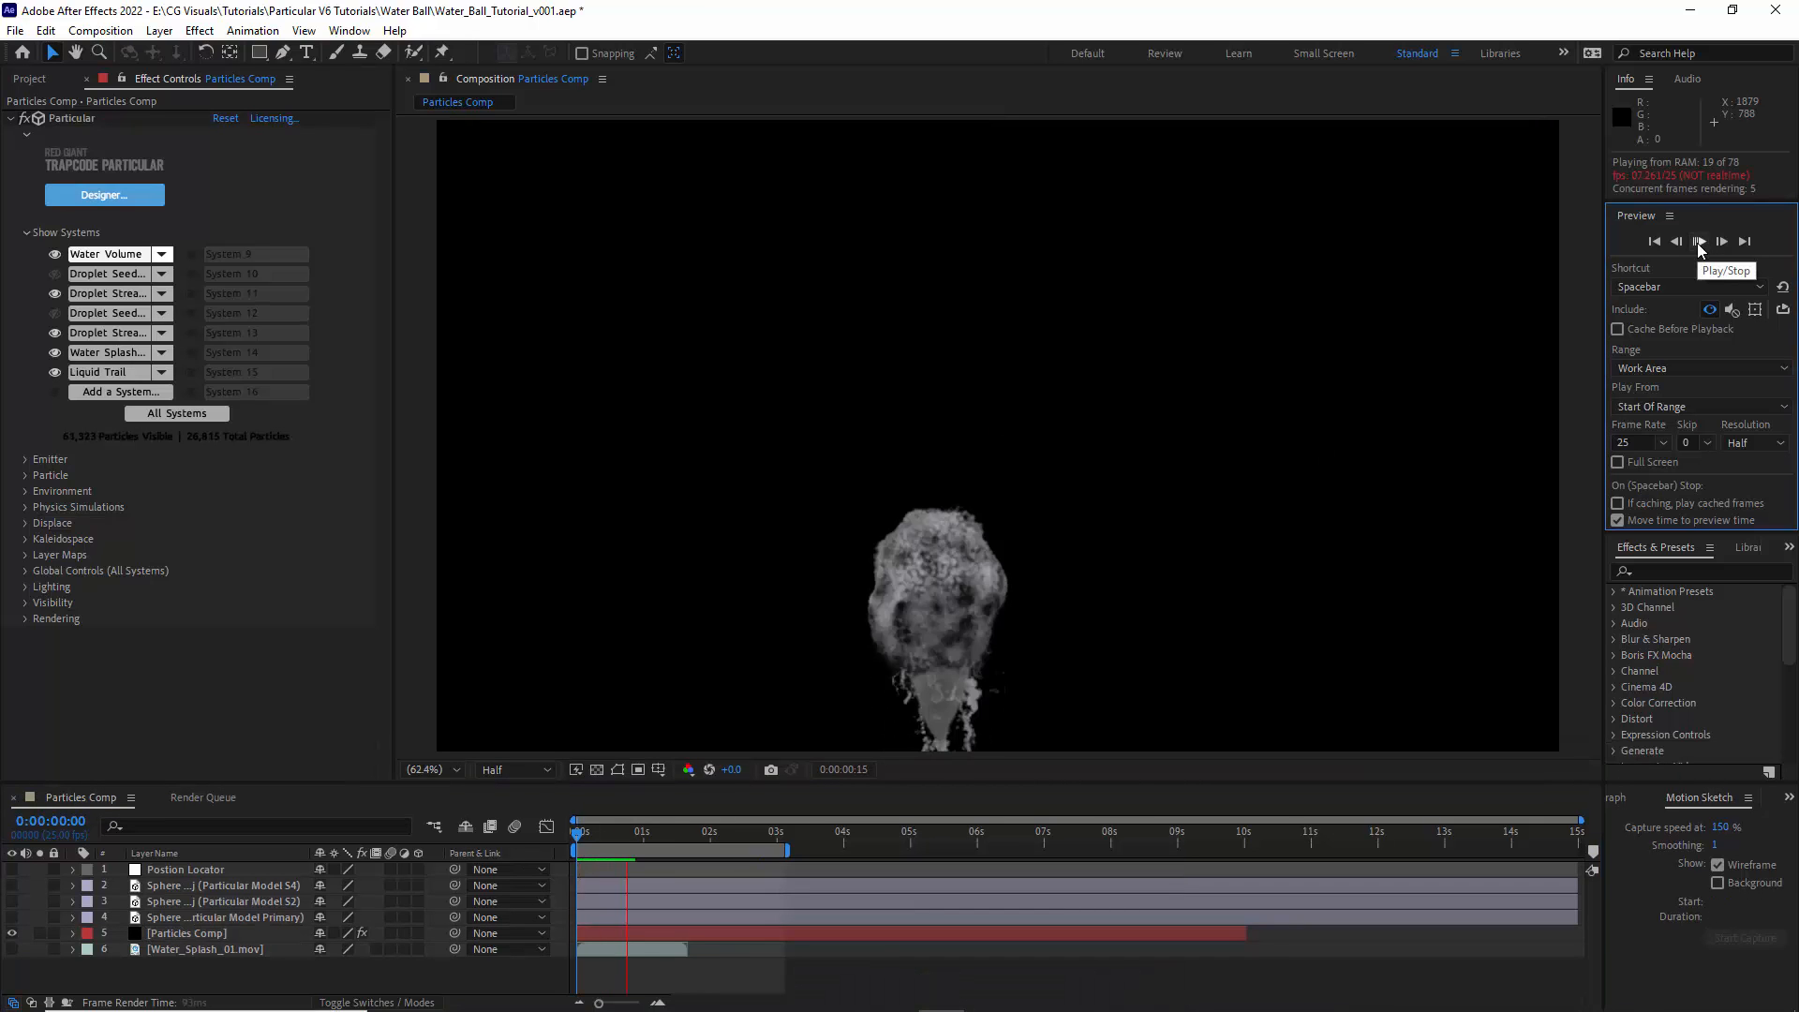
{"action": "left_click", "coordinate": [1700, 242]}
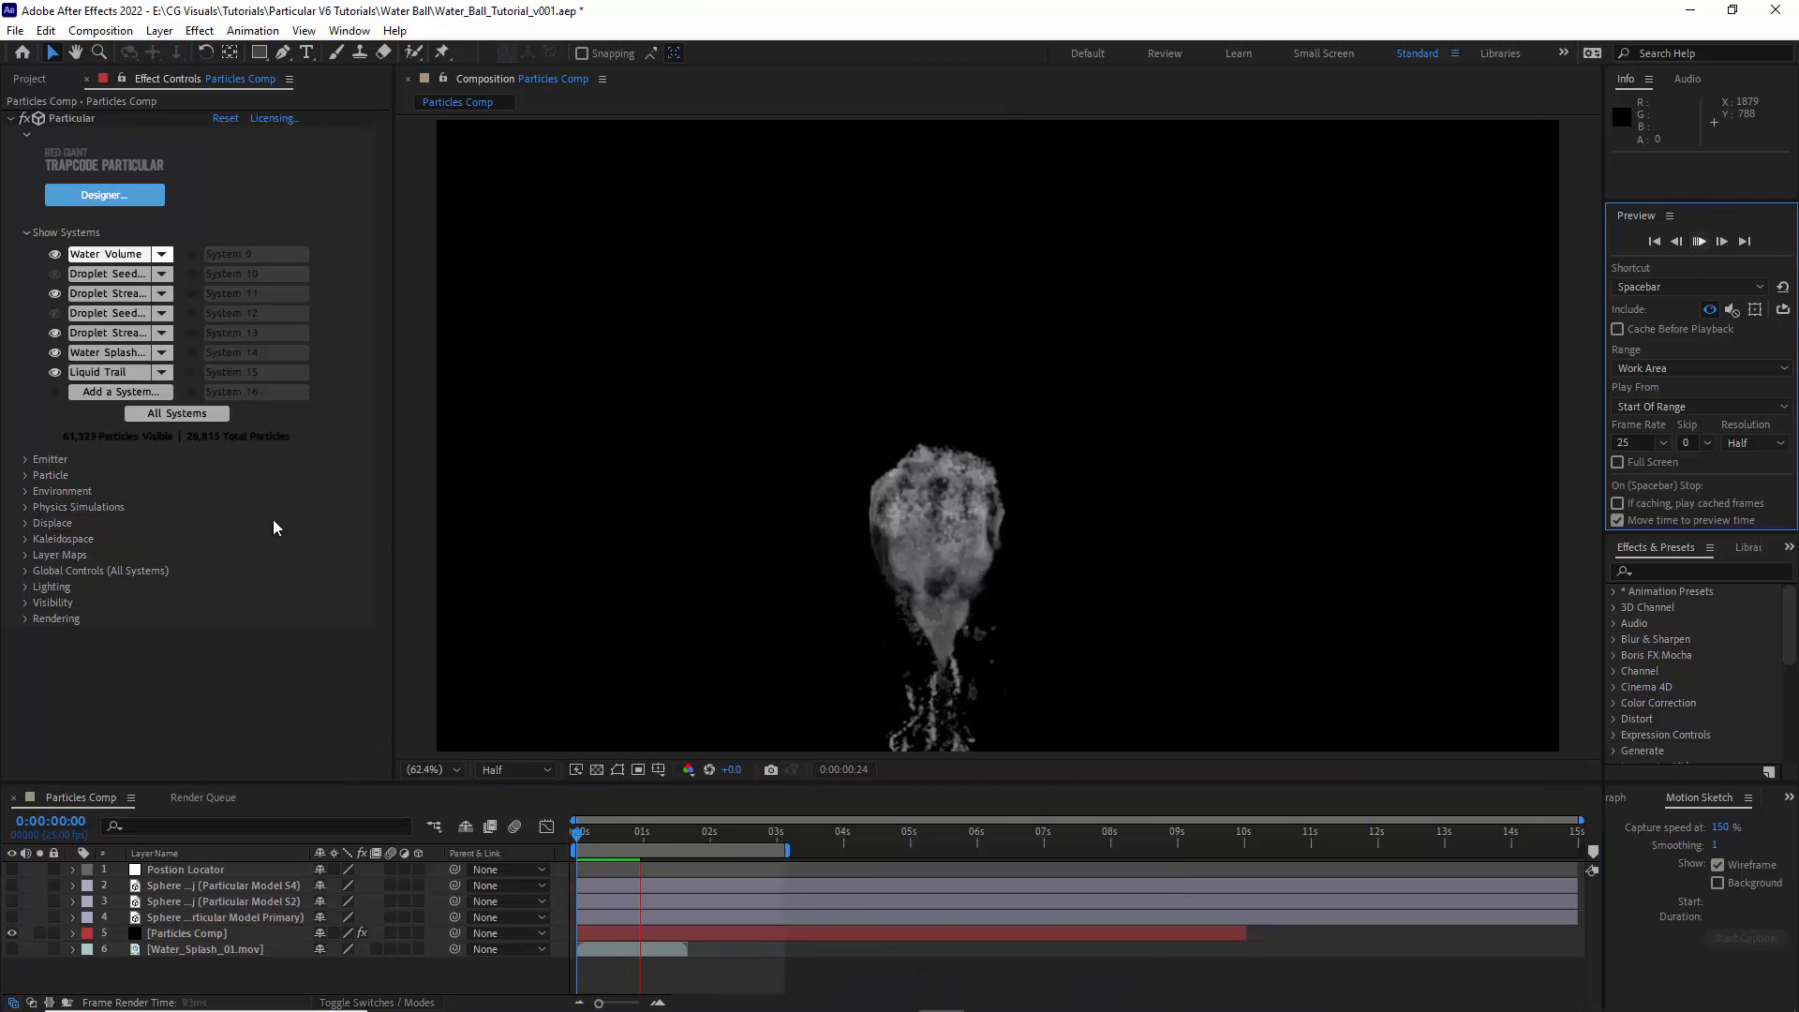
{"action": "left_click", "coordinate": [25, 571]}
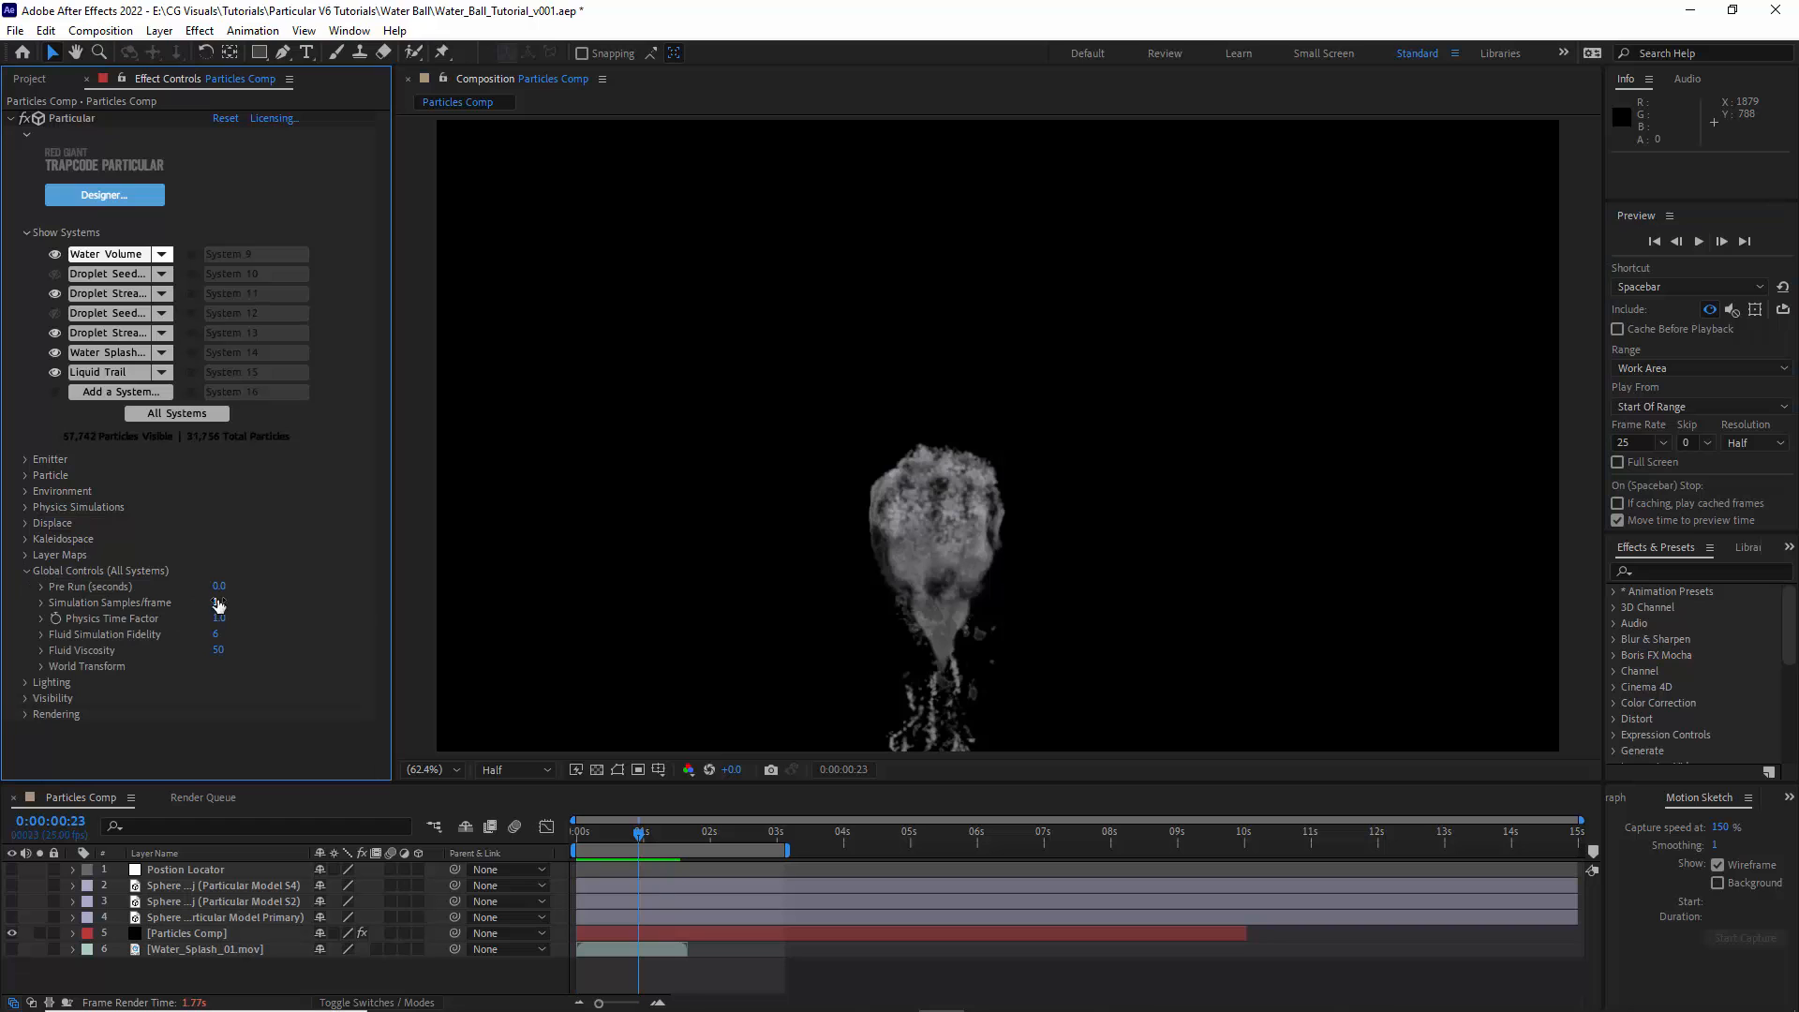
{"action": "left_click", "coordinate": [27, 572]}
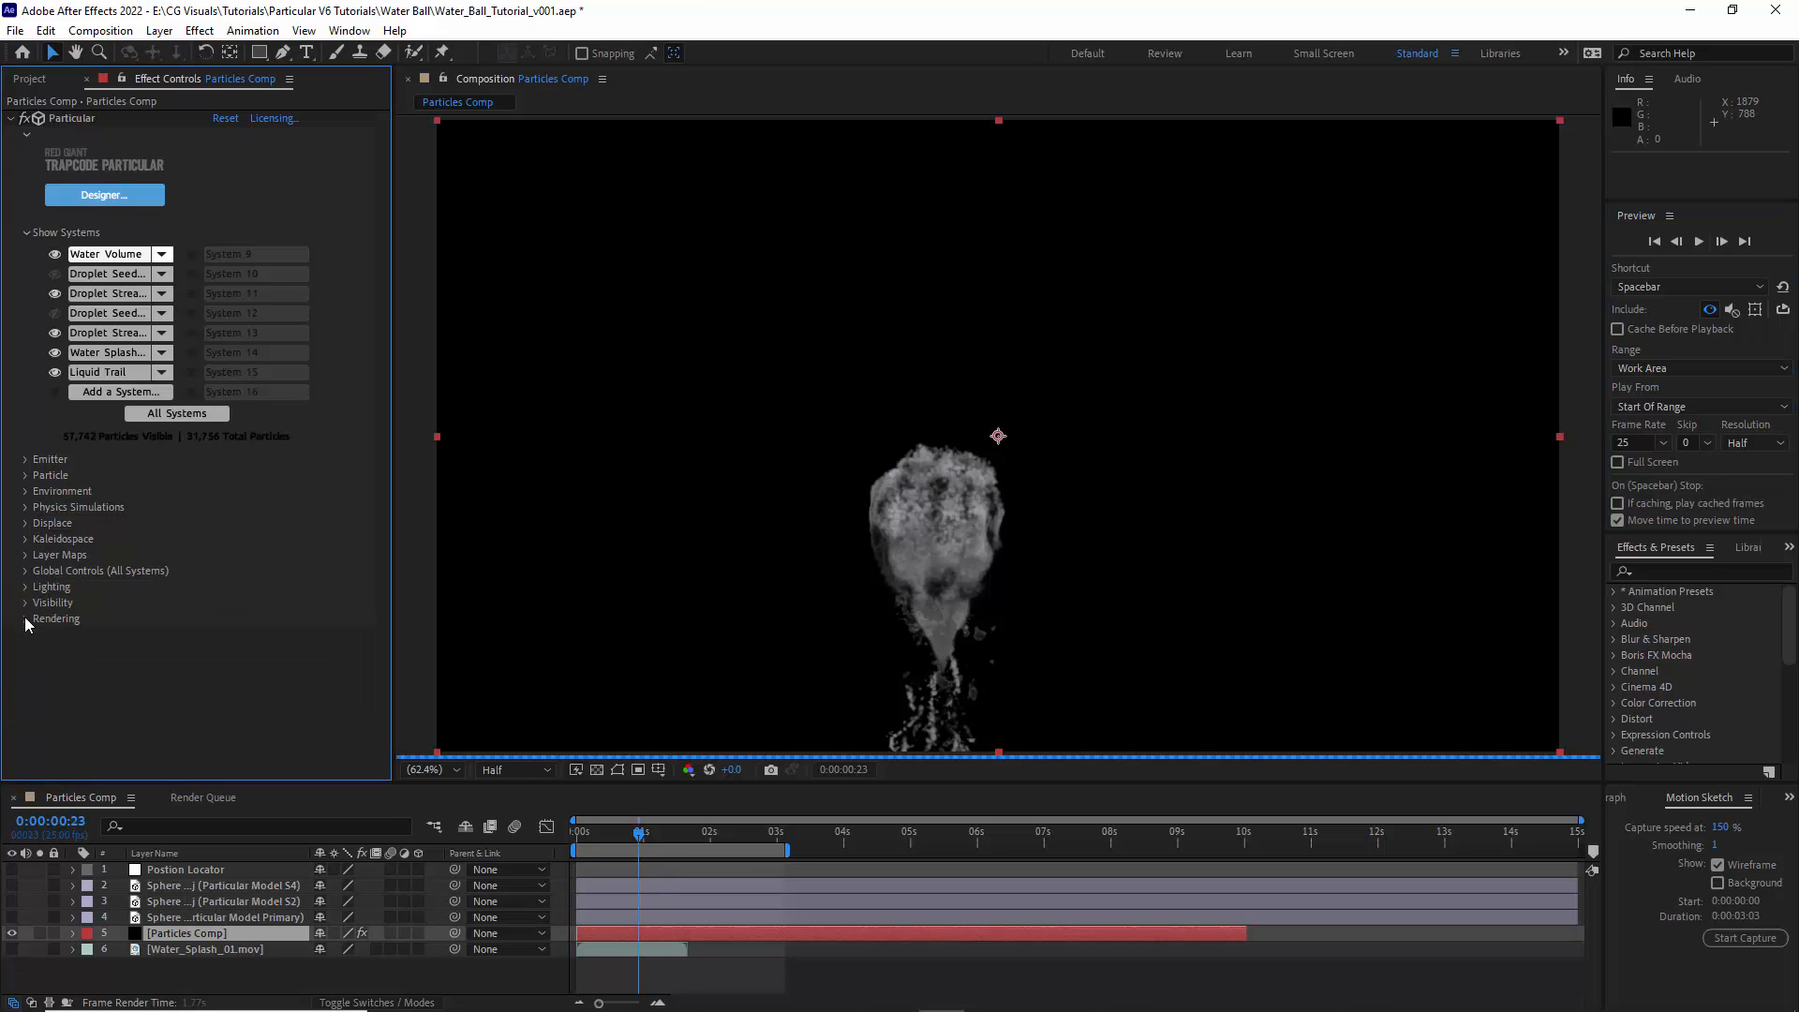
- Enable motion blur in Particular's Rendering settings with a shutter angle of 180, a negative shutter phase and 6 samples
{"action": "left_click", "coordinate": [25, 619]}
{"action": "left_click", "coordinate": [263, 708]}
{"action": "left_click", "coordinate": [269, 770]}
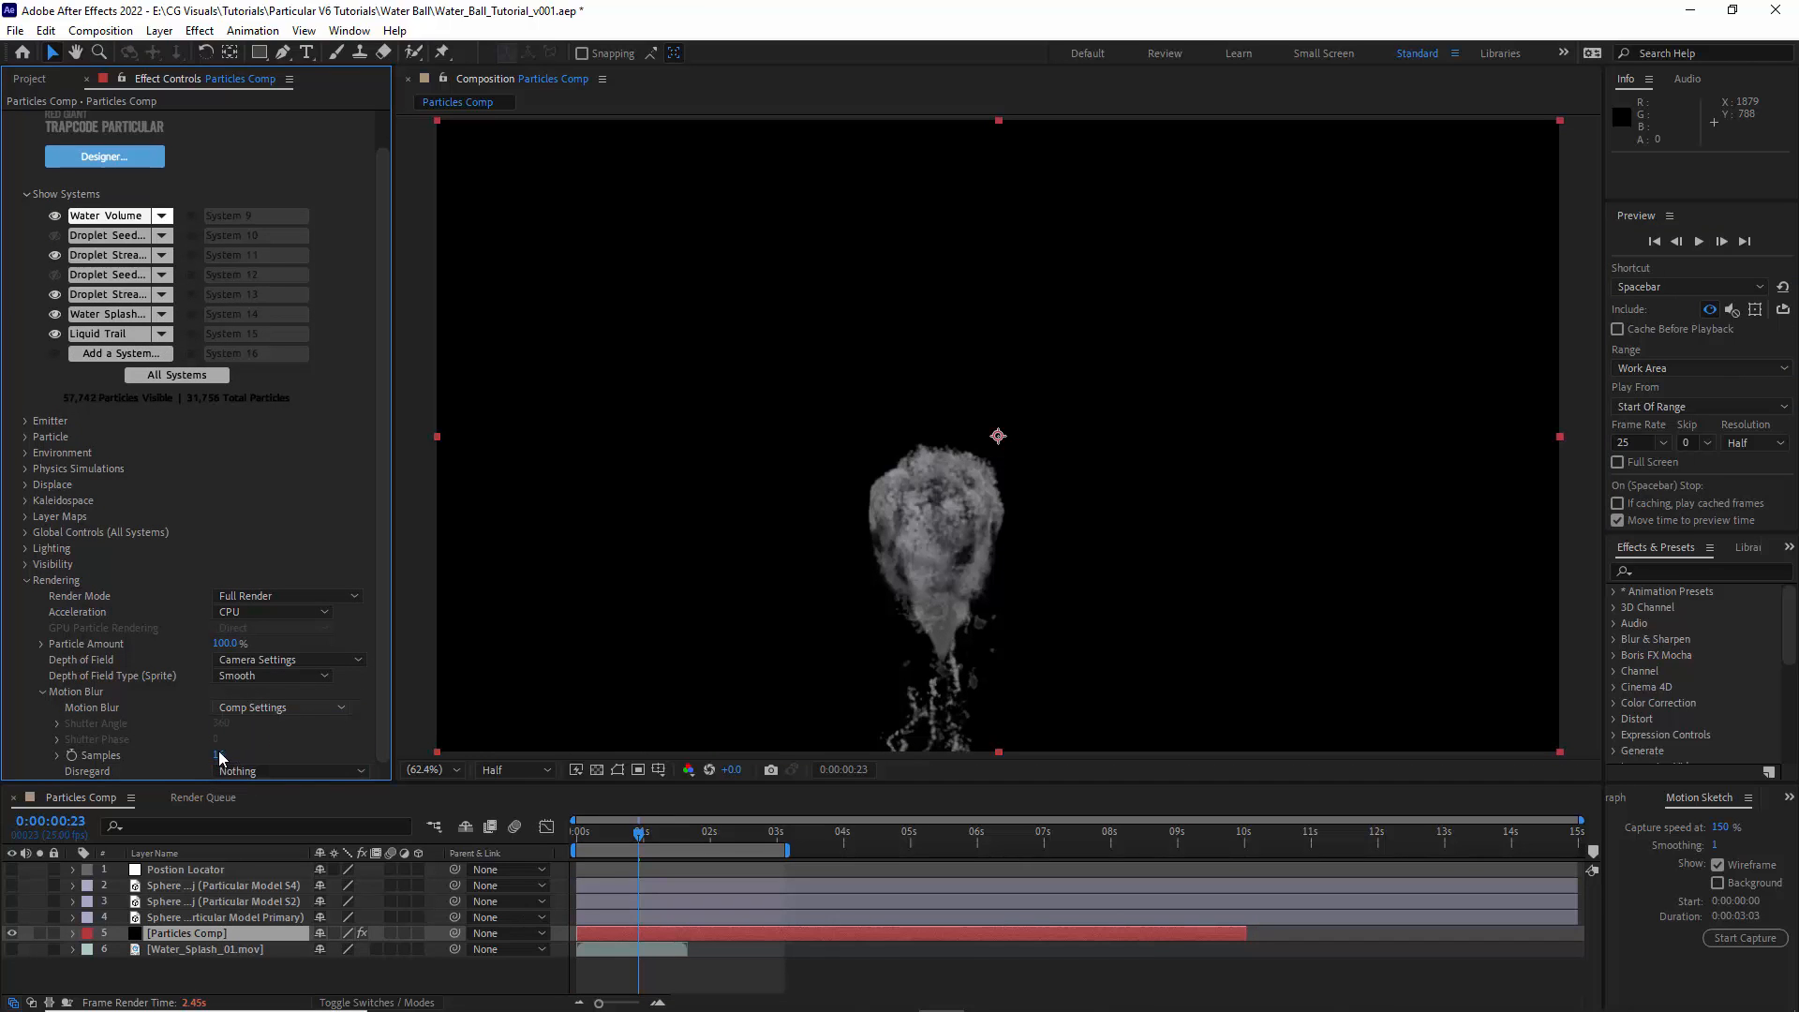
{"action": "left_click", "coordinate": [220, 756]}
{"action": "type", "text": "6"}
{"action": "key", "text": "shift+Tab"}
{"action": "type", "text": "-"}
{"action": "key", "text": "shift+Tab"}
{"action": "type", "text": "180"}
{"action": "key", "text": "Return"}
{"action": "left_click", "coordinate": [25, 580]}
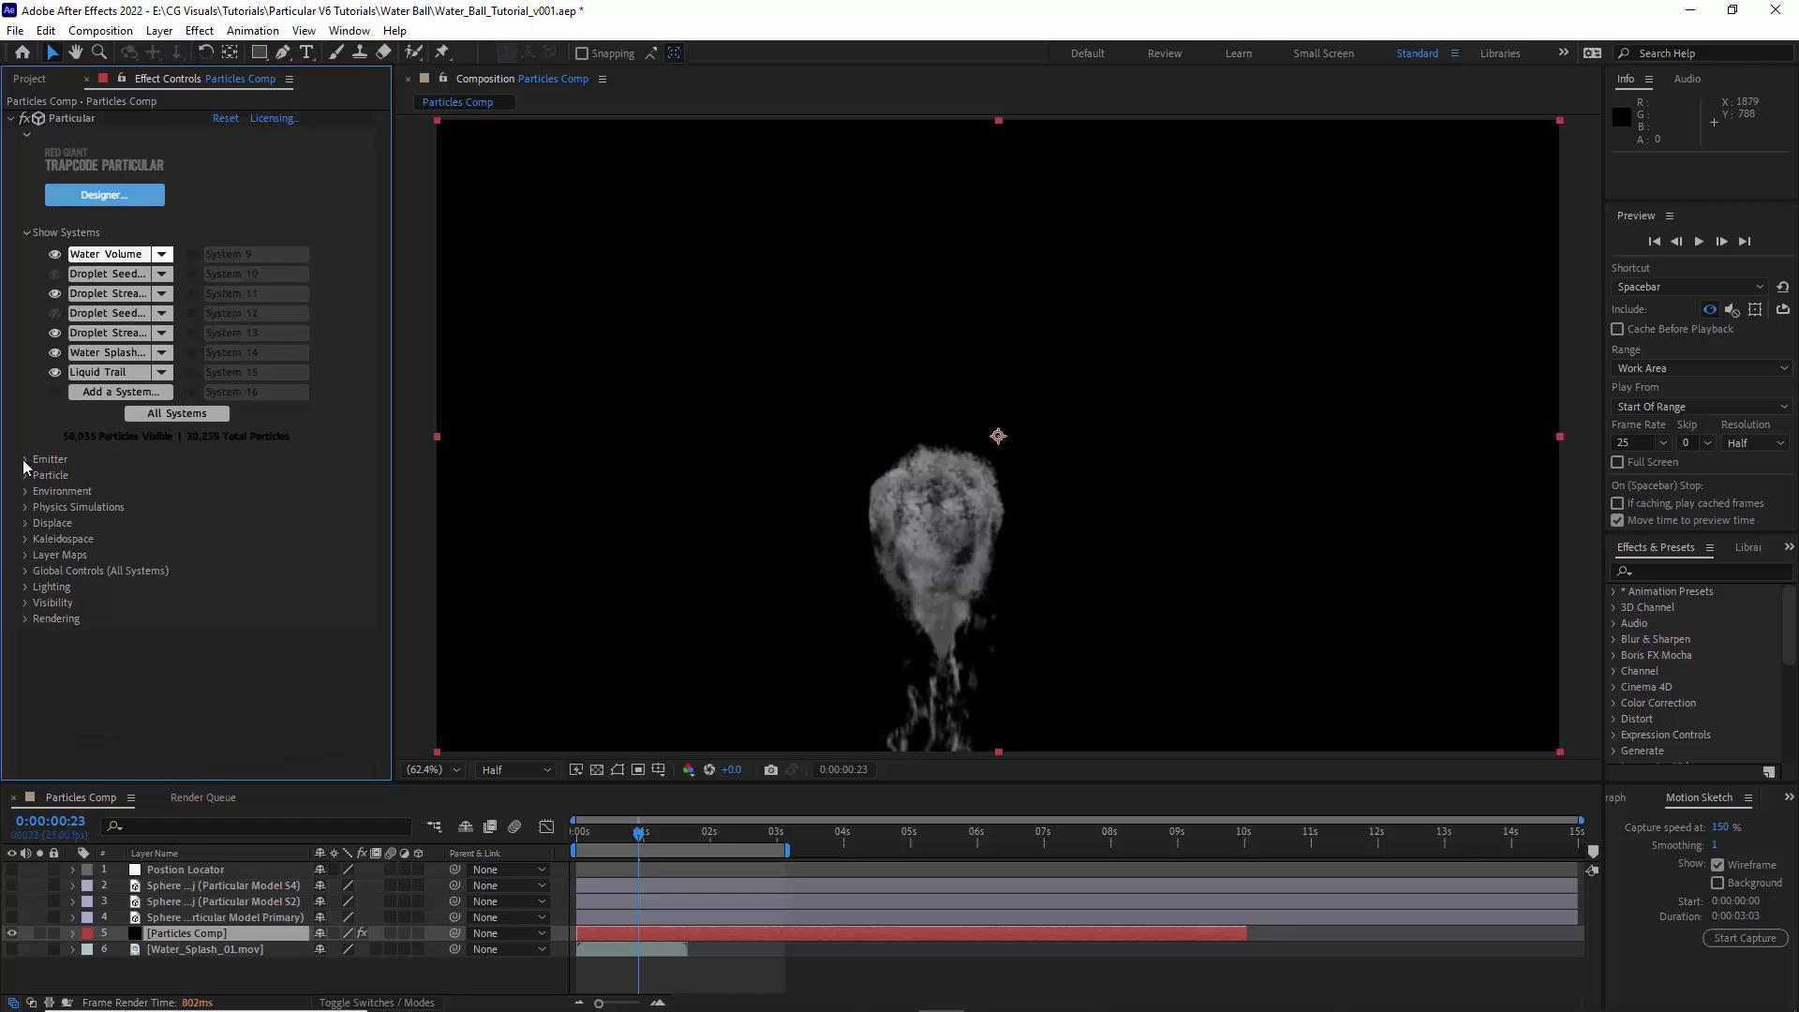
- Set the Water Volume emitter's Particles/sec to 200000
{"action": "left_click", "coordinate": [25, 459]}
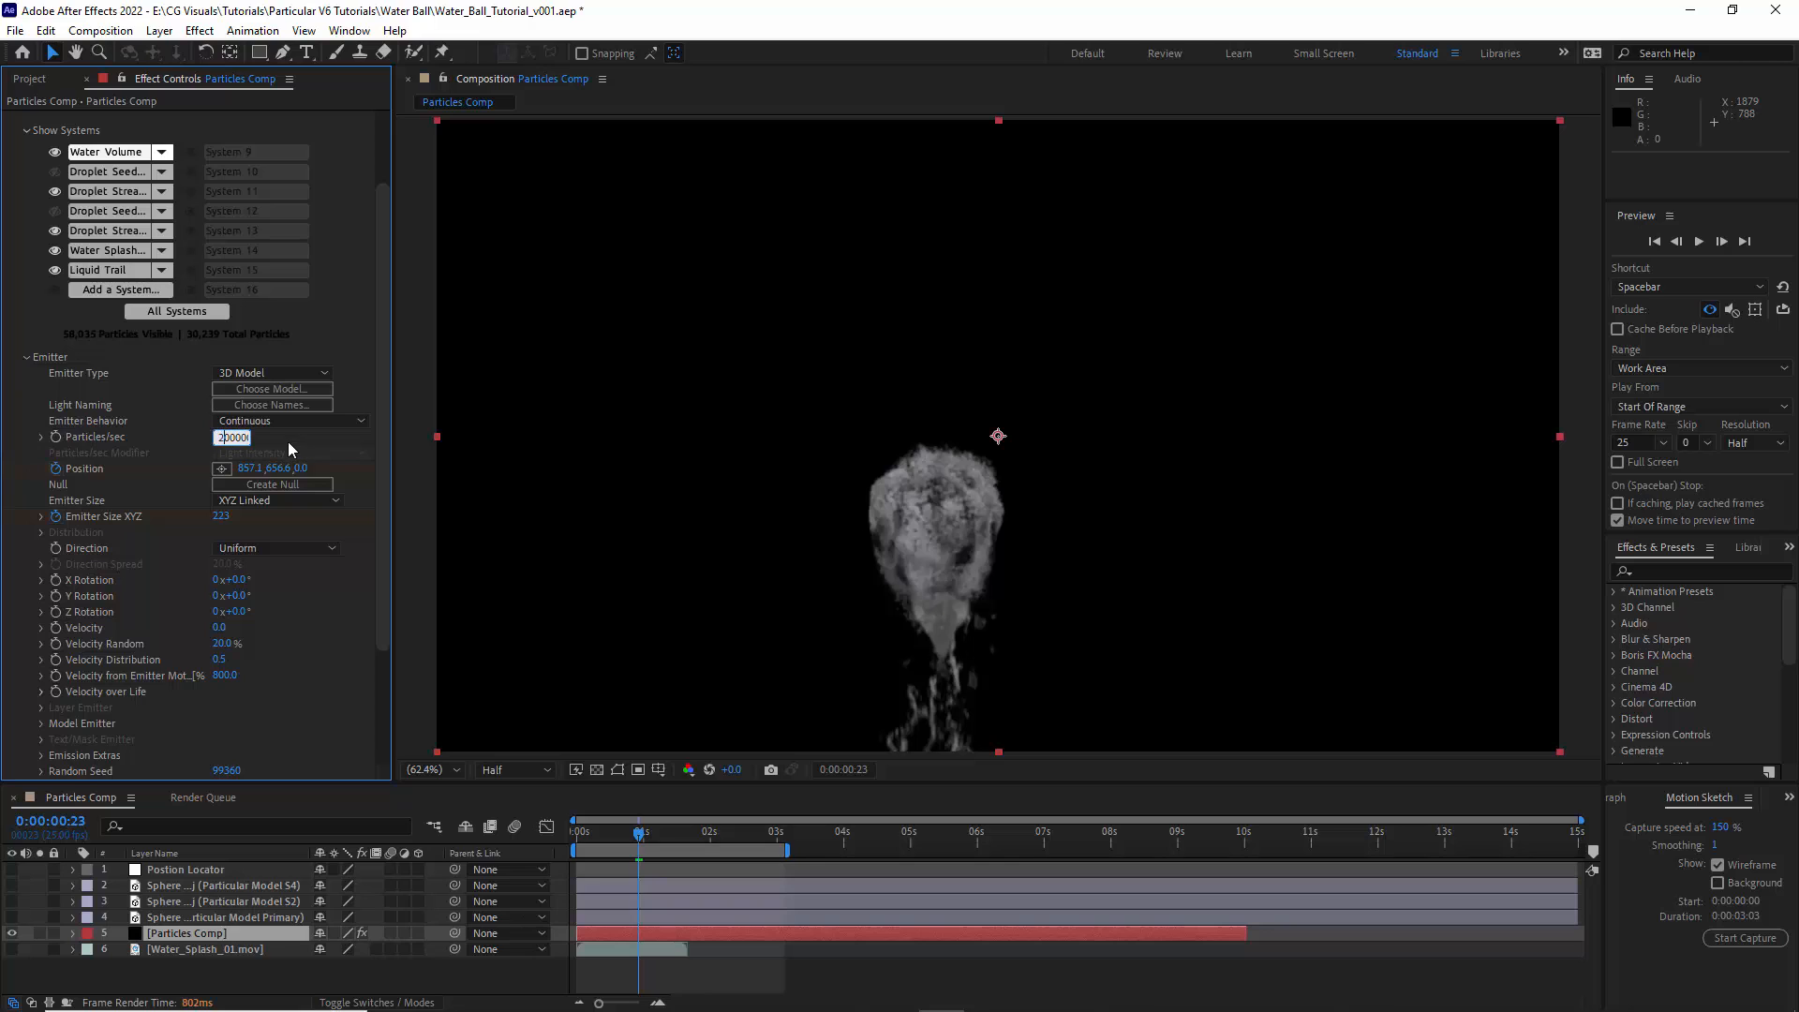
{"action": "key", "text": "Return"}
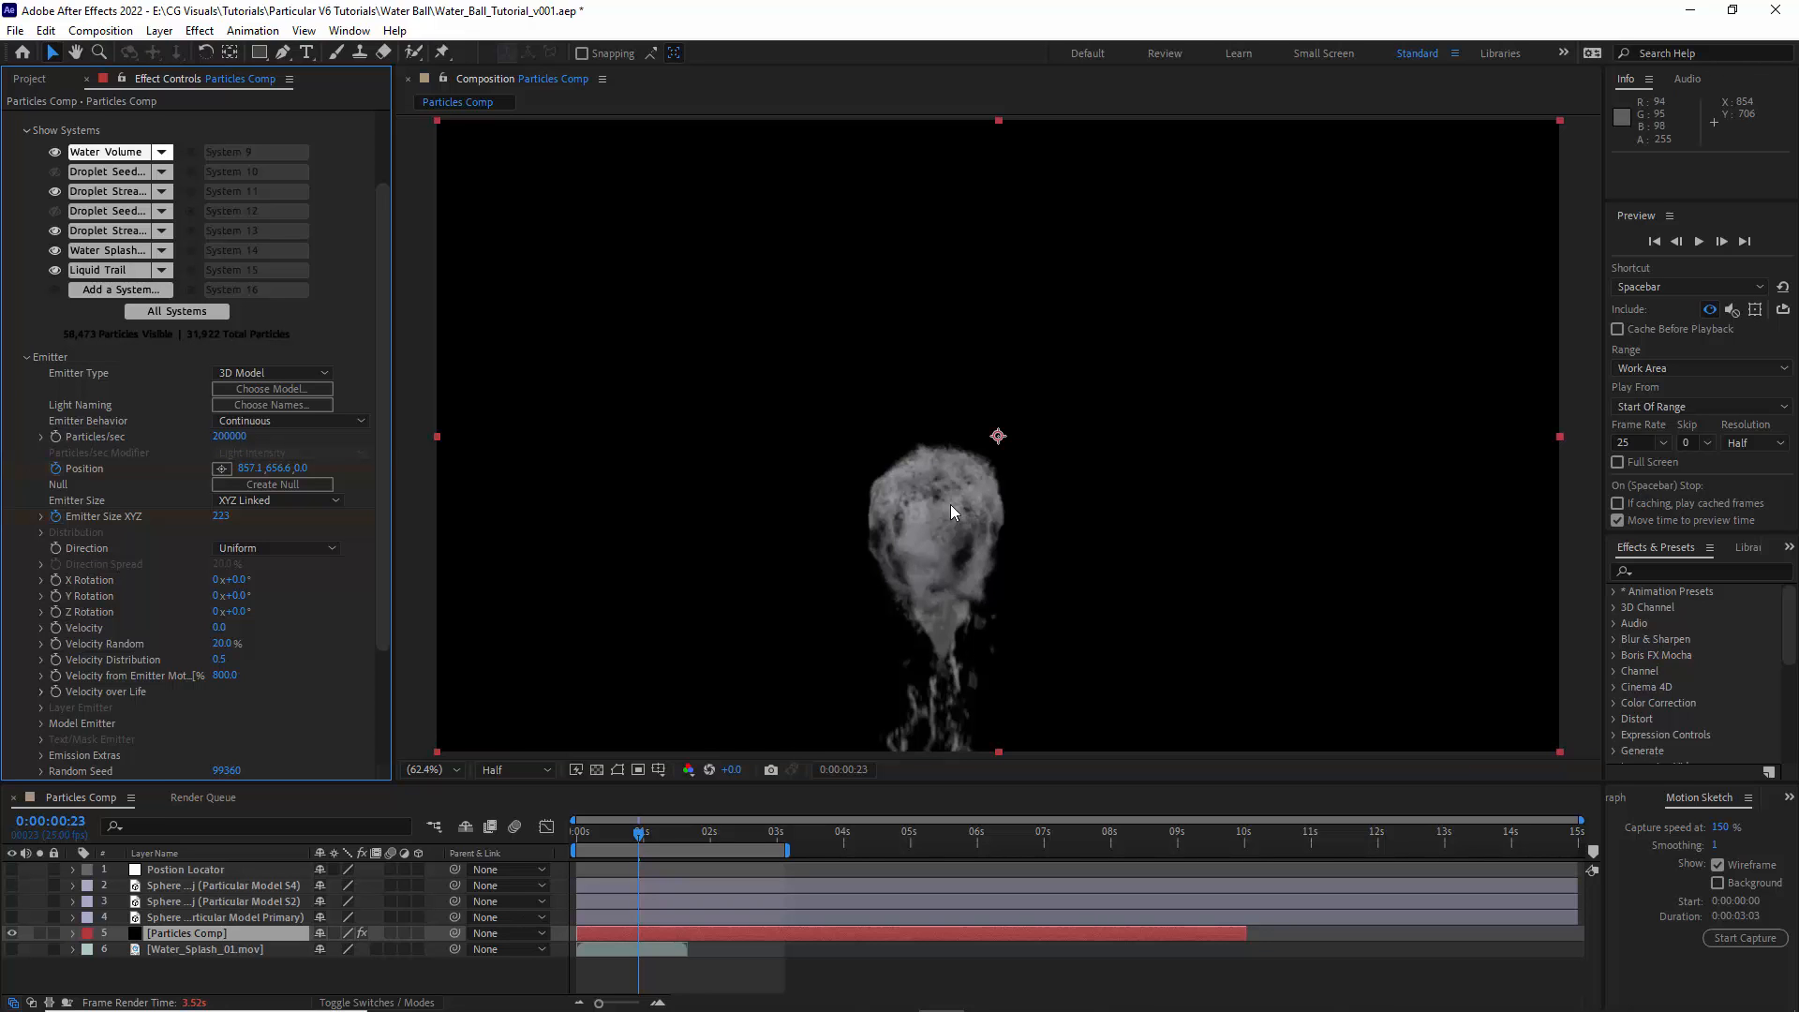
{"action": "left_click", "coordinate": [26, 358]}
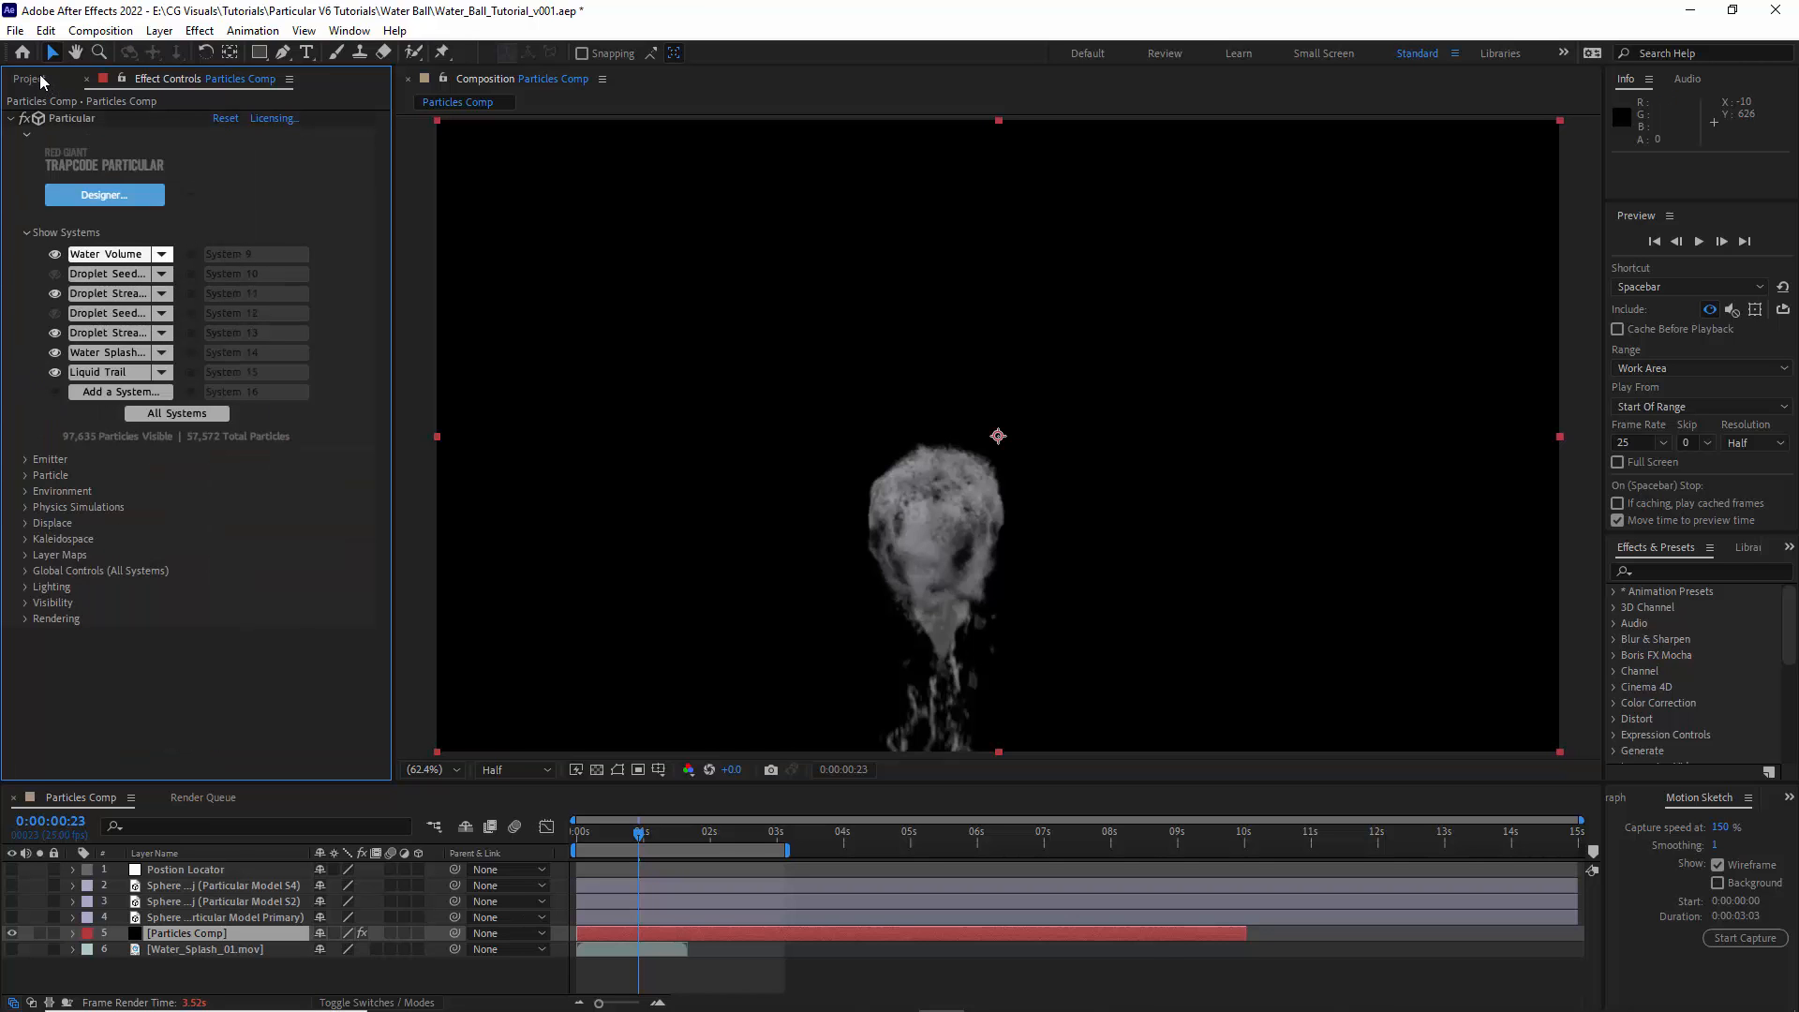
- Change the project's color depth to 32 bits per channel
{"action": "left_click", "coordinate": [29, 79]}
{"action": "left_click", "coordinate": [116, 773]}
{"action": "left_click", "coordinate": [774, 339]}
{"action": "left_click", "coordinate": [790, 399]}
{"action": "left_click", "coordinate": [1056, 731]}
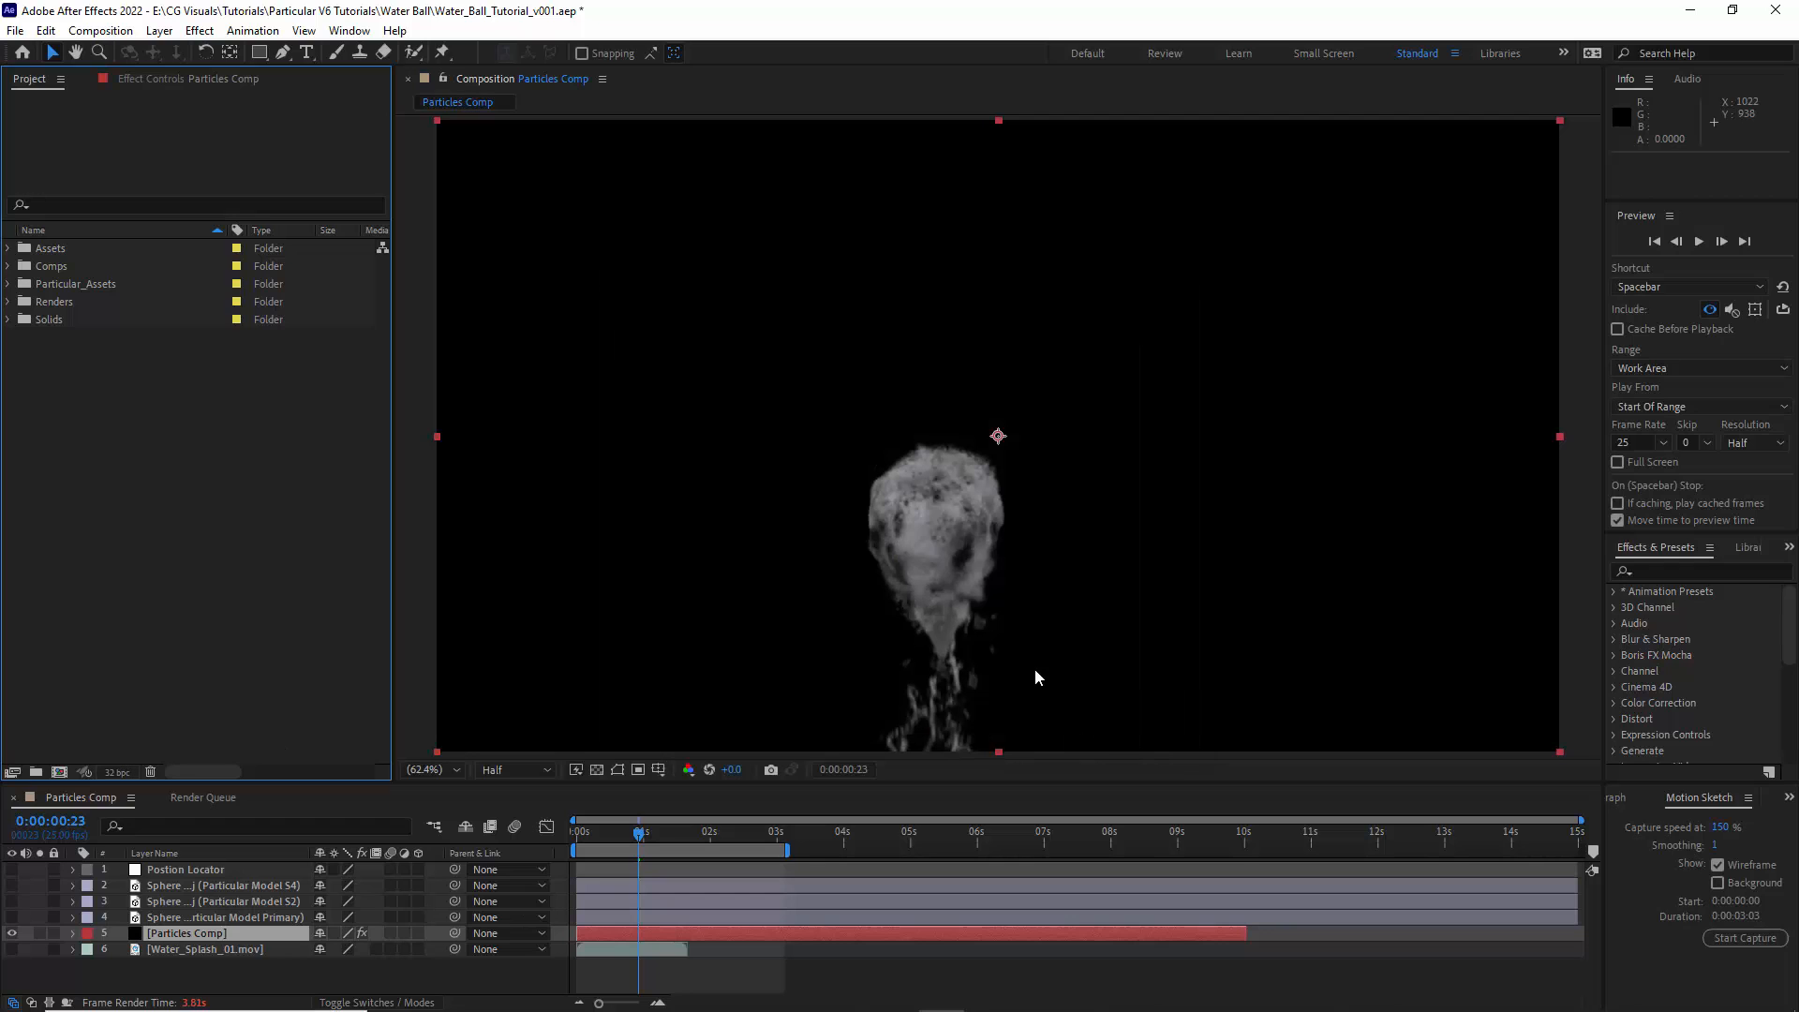
- Reopen the Water Volume system's Emitter settings and preview the animation from the composition's start
{"action": "left_click", "coordinate": [208, 83]}
{"action": "left_click", "coordinate": [26, 460]}
{"action": "scroll", "coordinate": [28, 468], "scroll_direction": "down", "scroll_amount": 2}
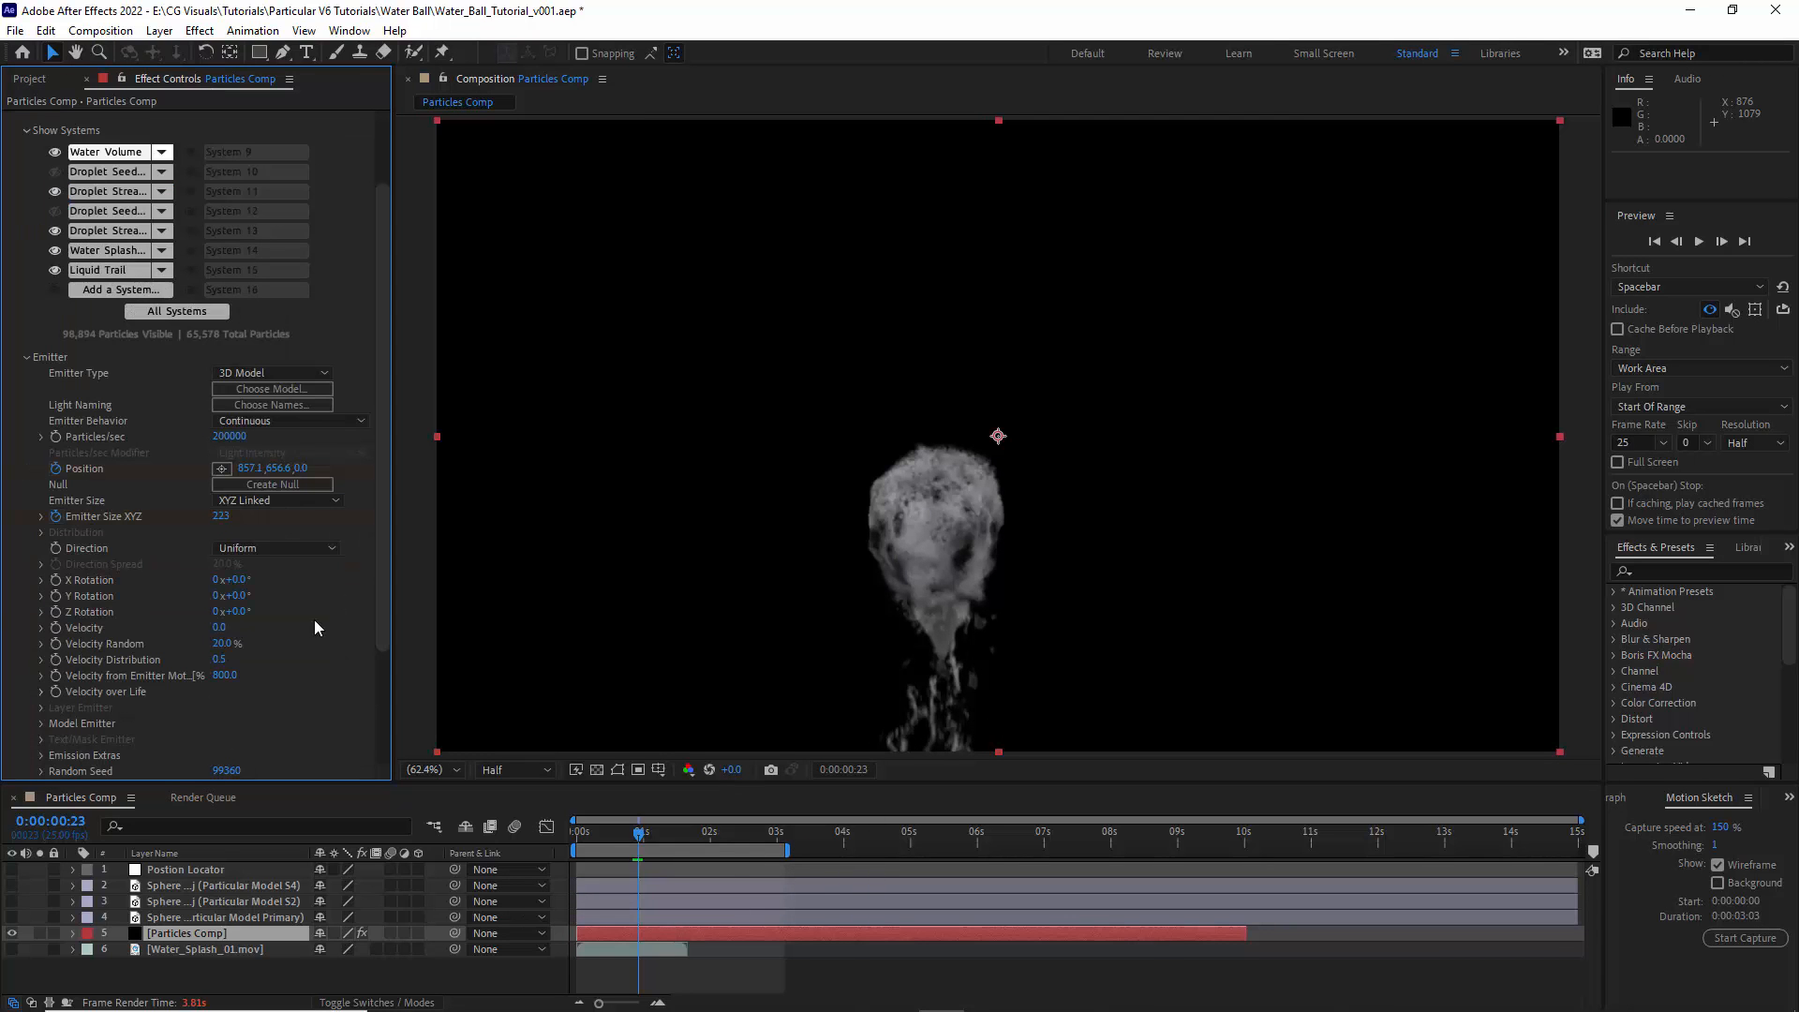
{"action": "left_click", "coordinate": [574, 834]}
{"action": "key", "text": "space"}
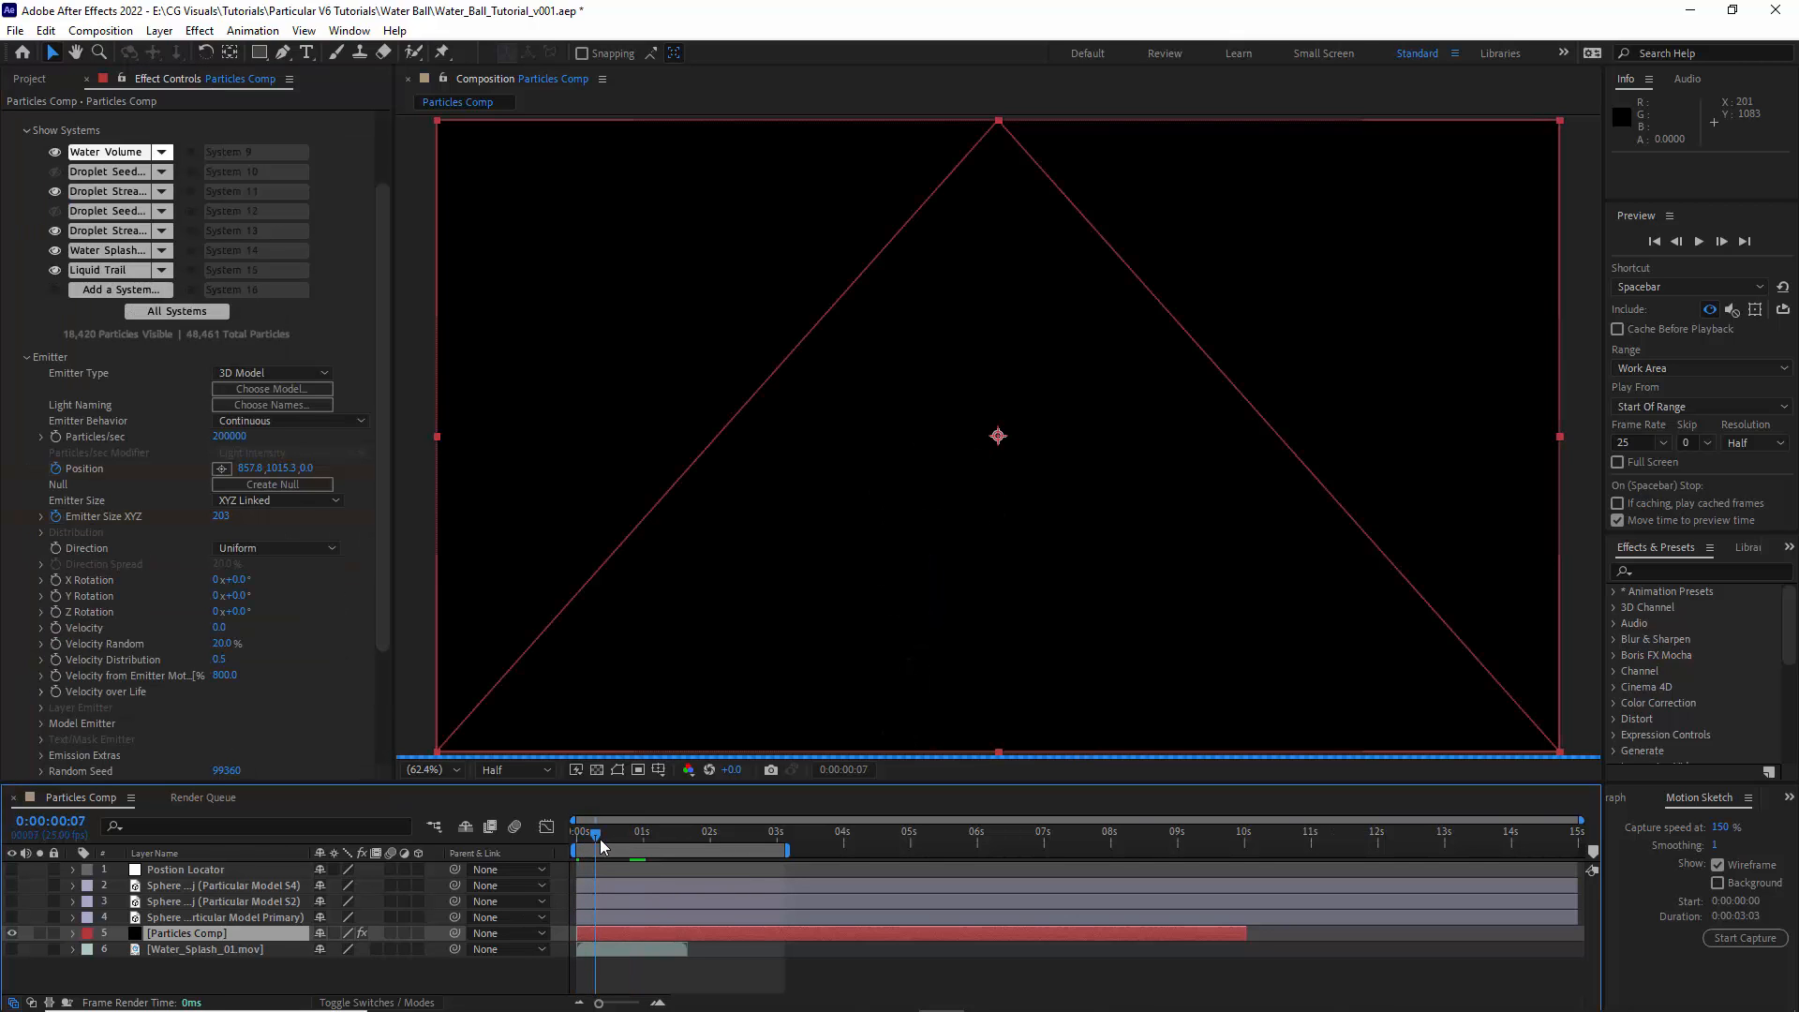
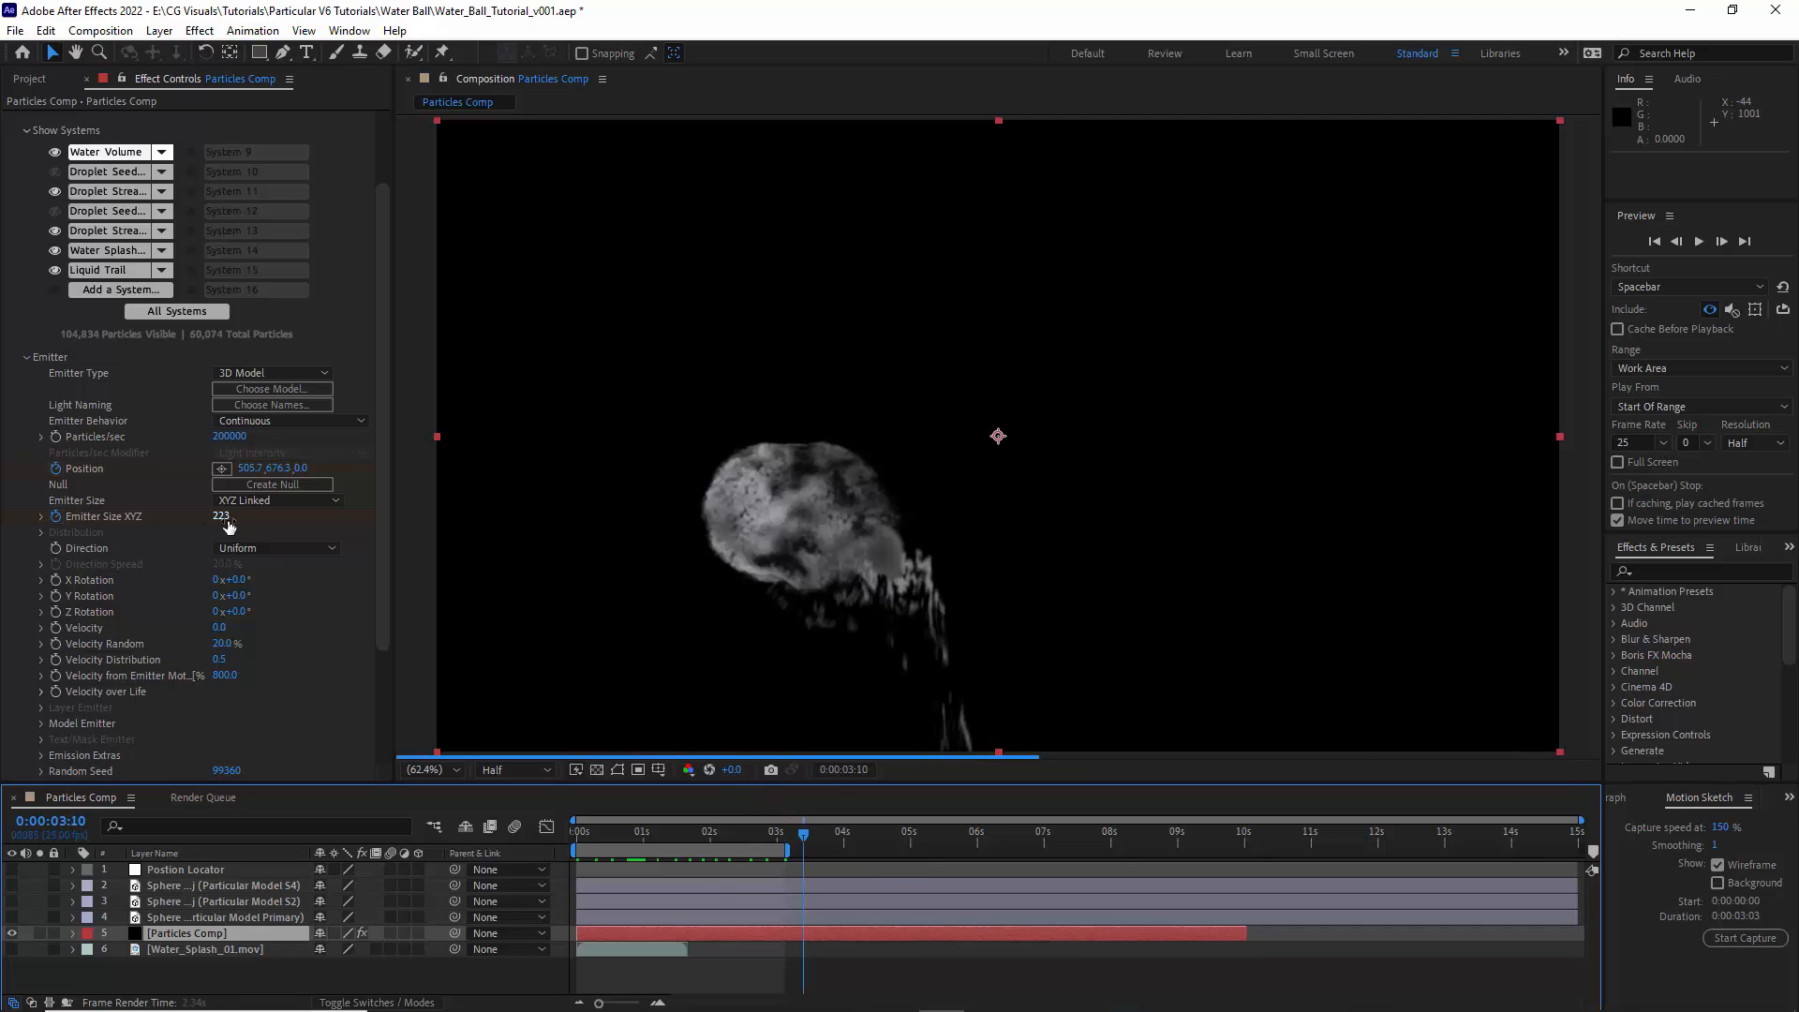
- Extend the work area's end to 10 seconds, return to the composition's start and add Particles Comp to the render queue
{"action": "left_click_drag", "start_coordinate": [791, 846], "coordinate": [1246, 852]}
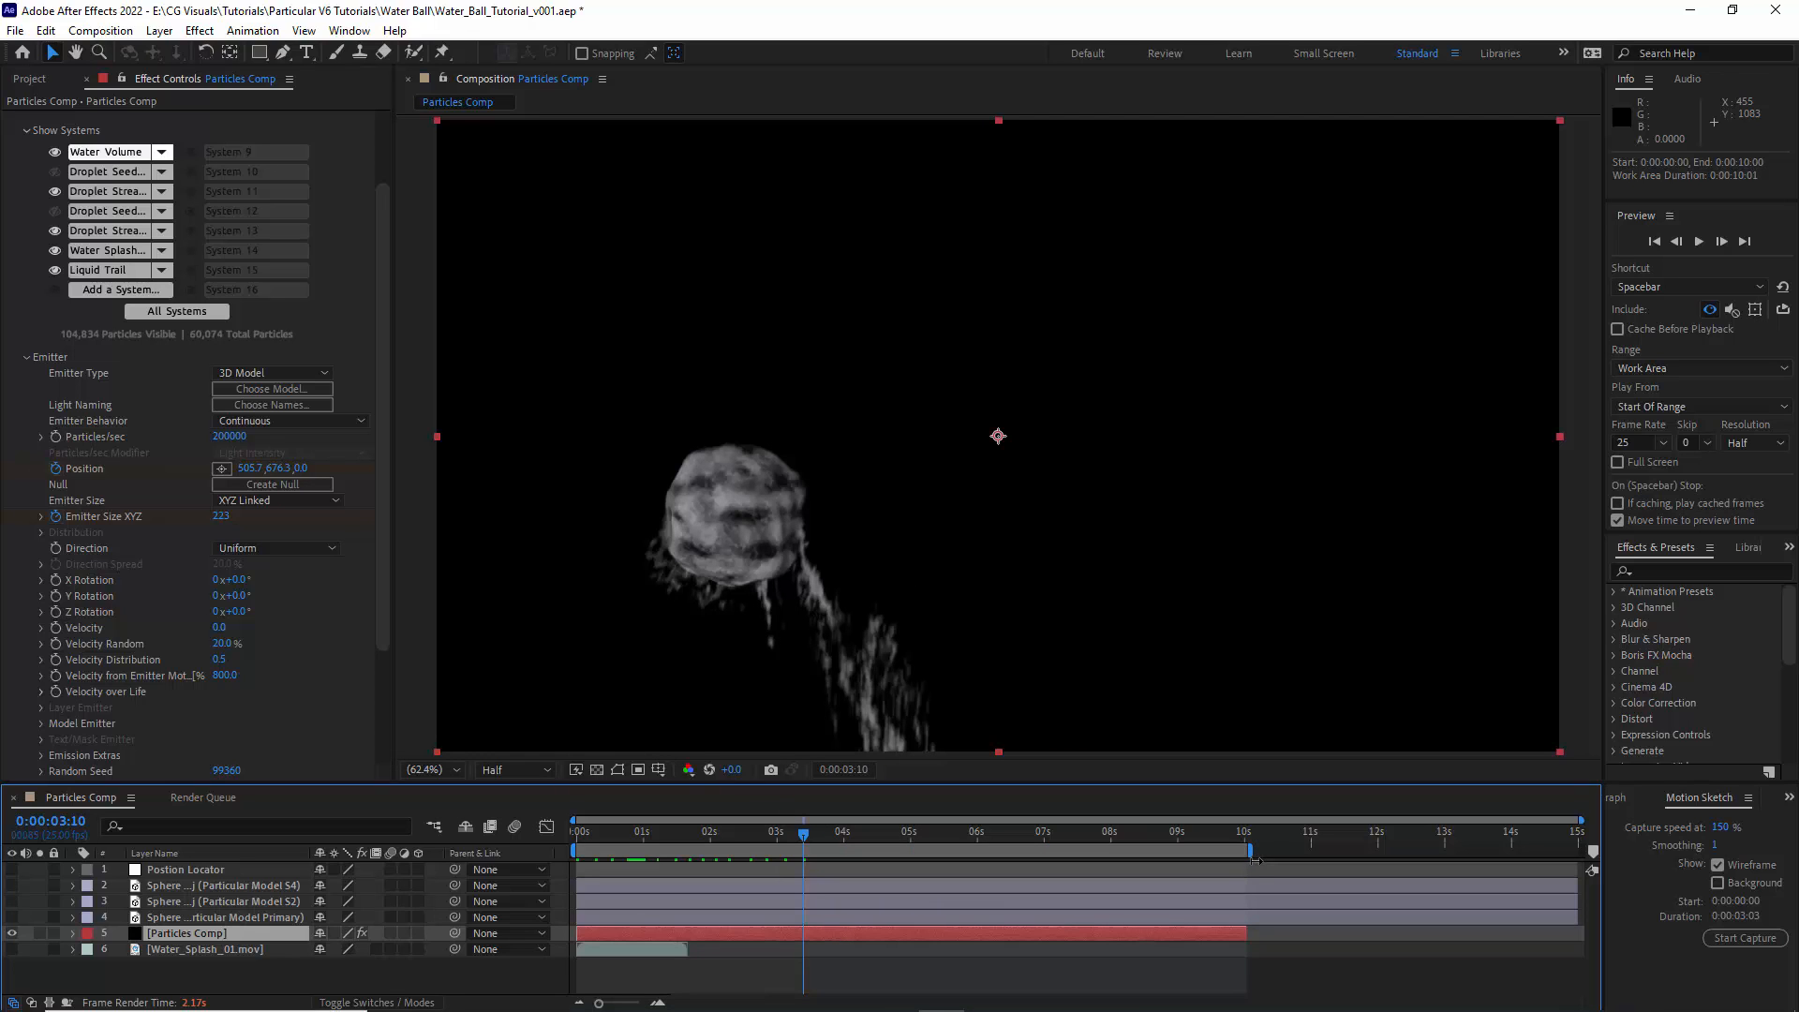
{"action": "left_click", "coordinate": [26, 357]}
{"action": "key", "text": "Home"}
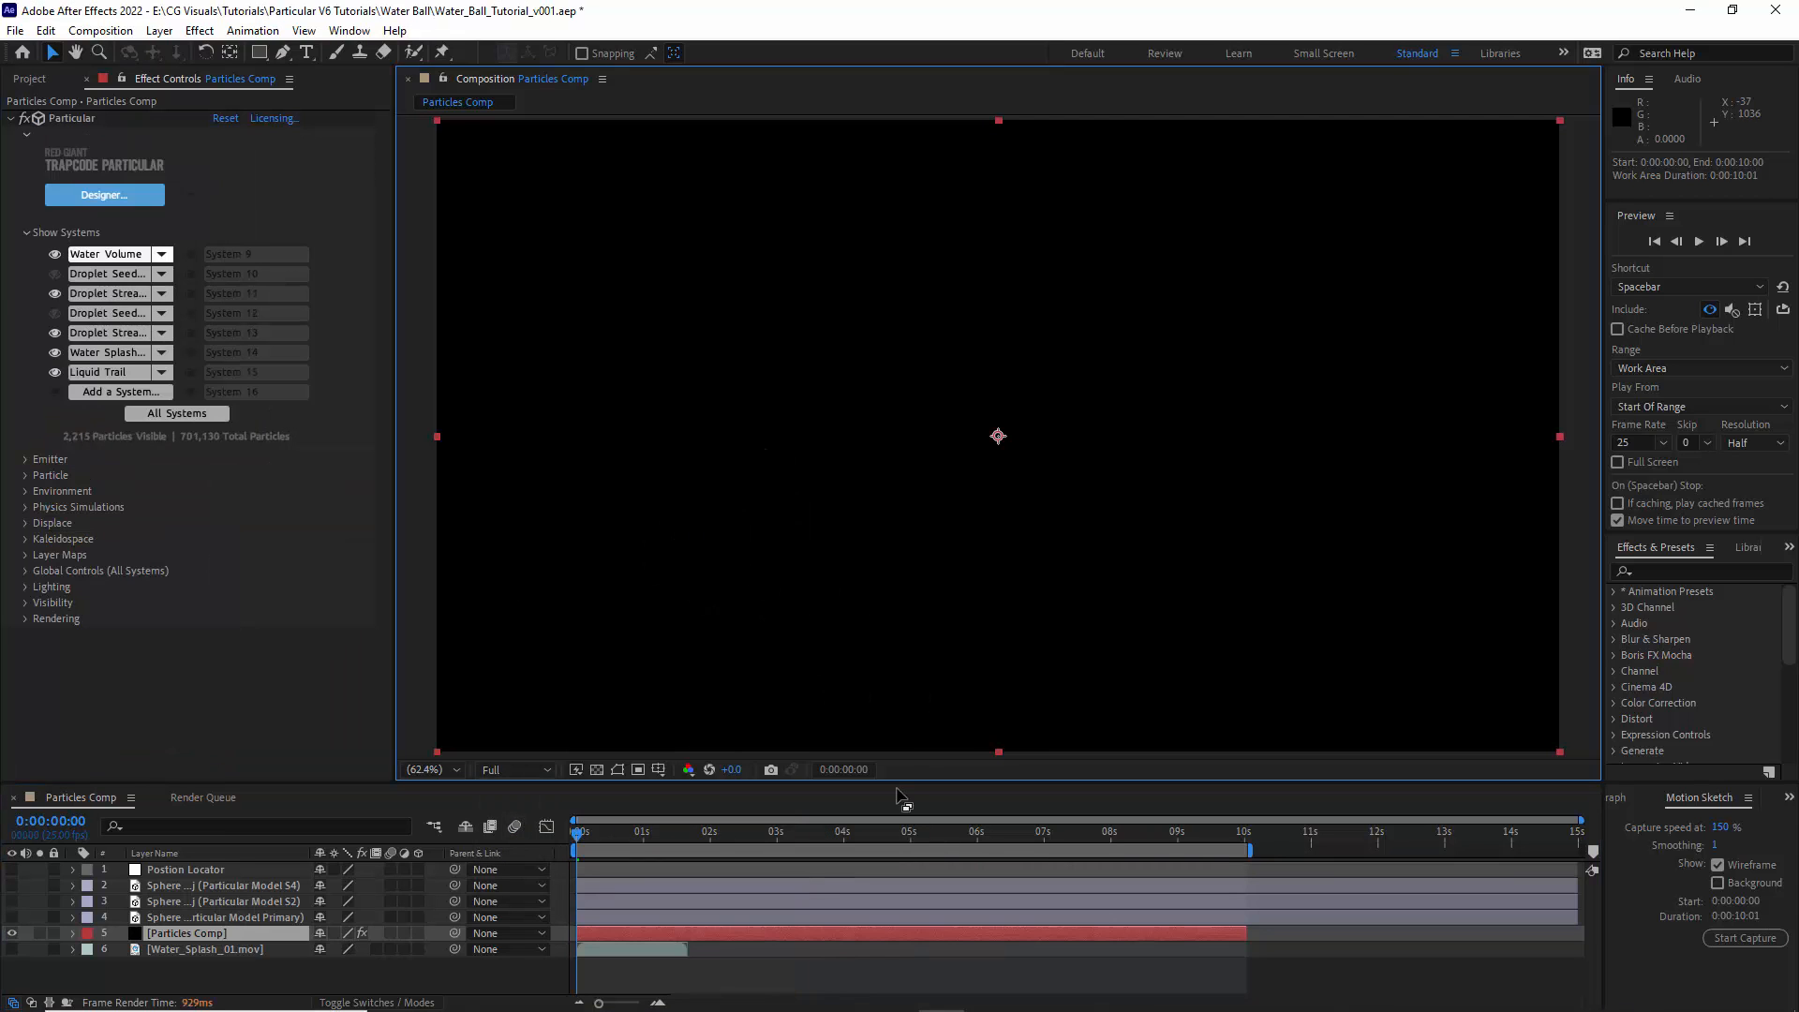
{"action": "left_click", "coordinate": [15, 116]}
{"action": "left_click", "coordinate": [99, 31]}
{"action": "left_click", "coordinate": [99, 32]}
{"action": "left_click", "coordinate": [99, 31]}
{"action": "left_click", "coordinate": [140, 189]}
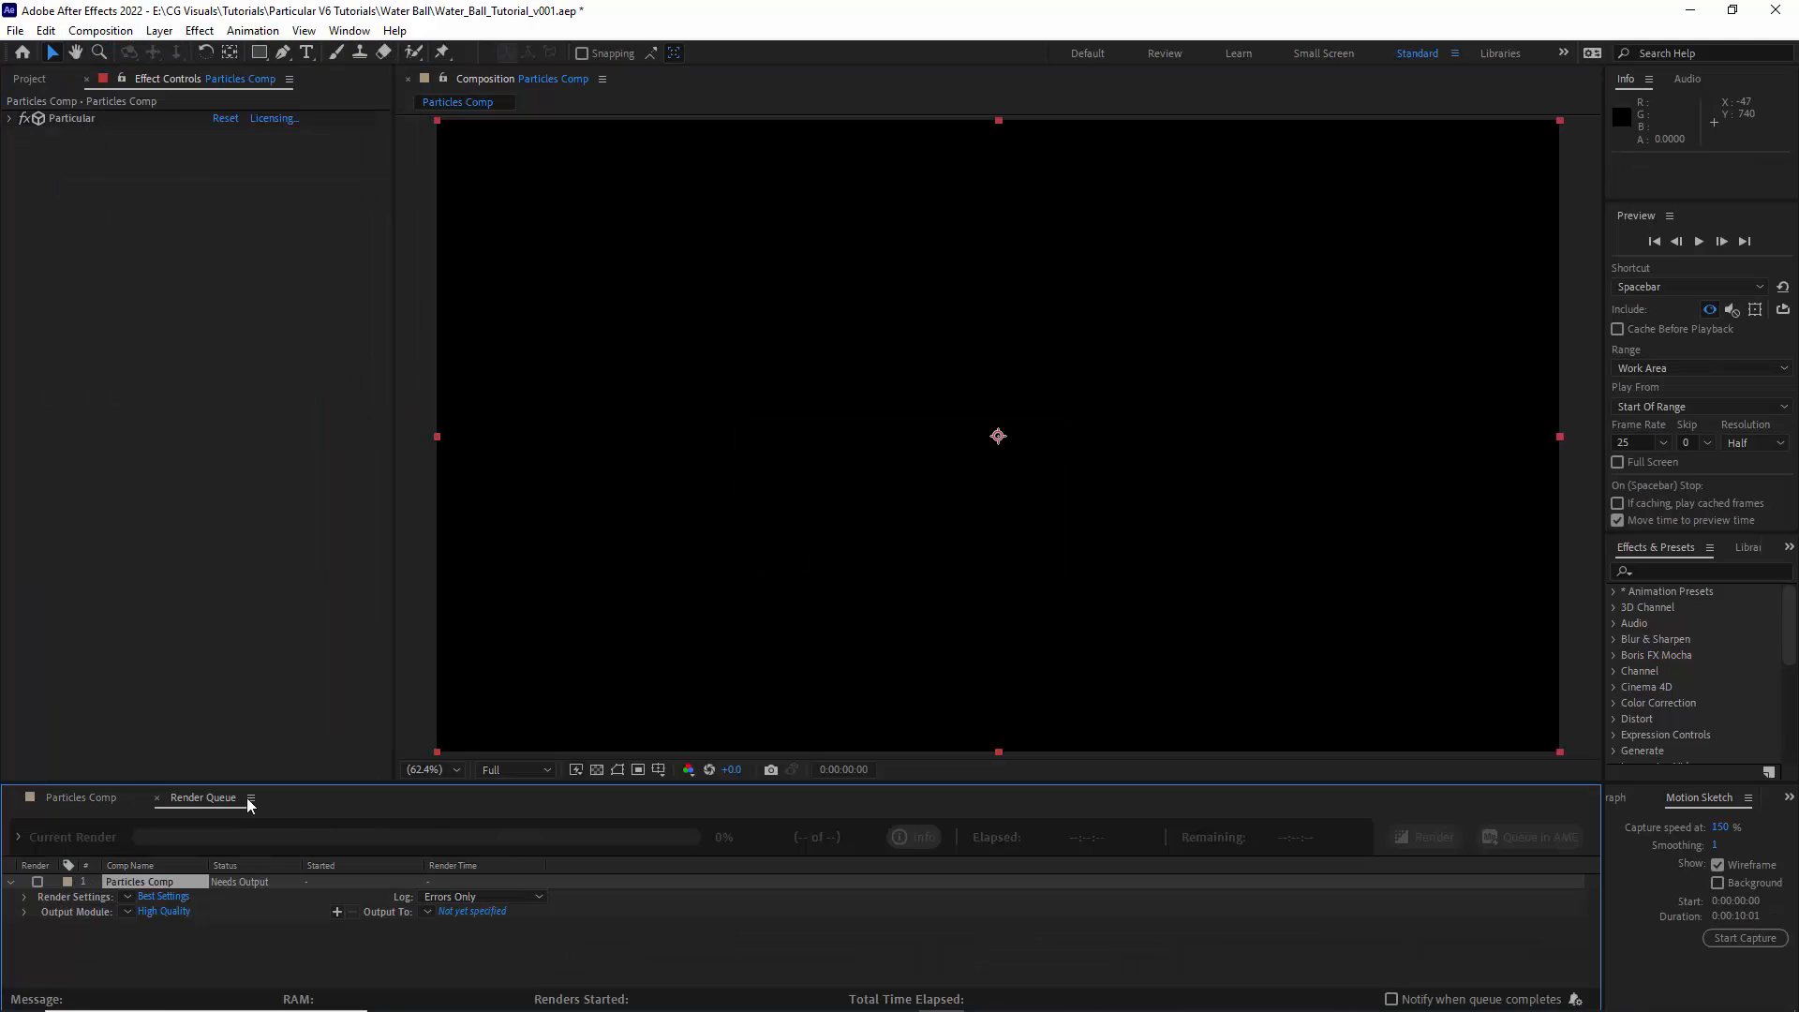
- Set the output module's QuickTime video codec to Animation and its channels to RGB + Alpha
{"action": "left_click", "coordinate": [164, 910]}
{"action": "left_click", "coordinate": [804, 368]}
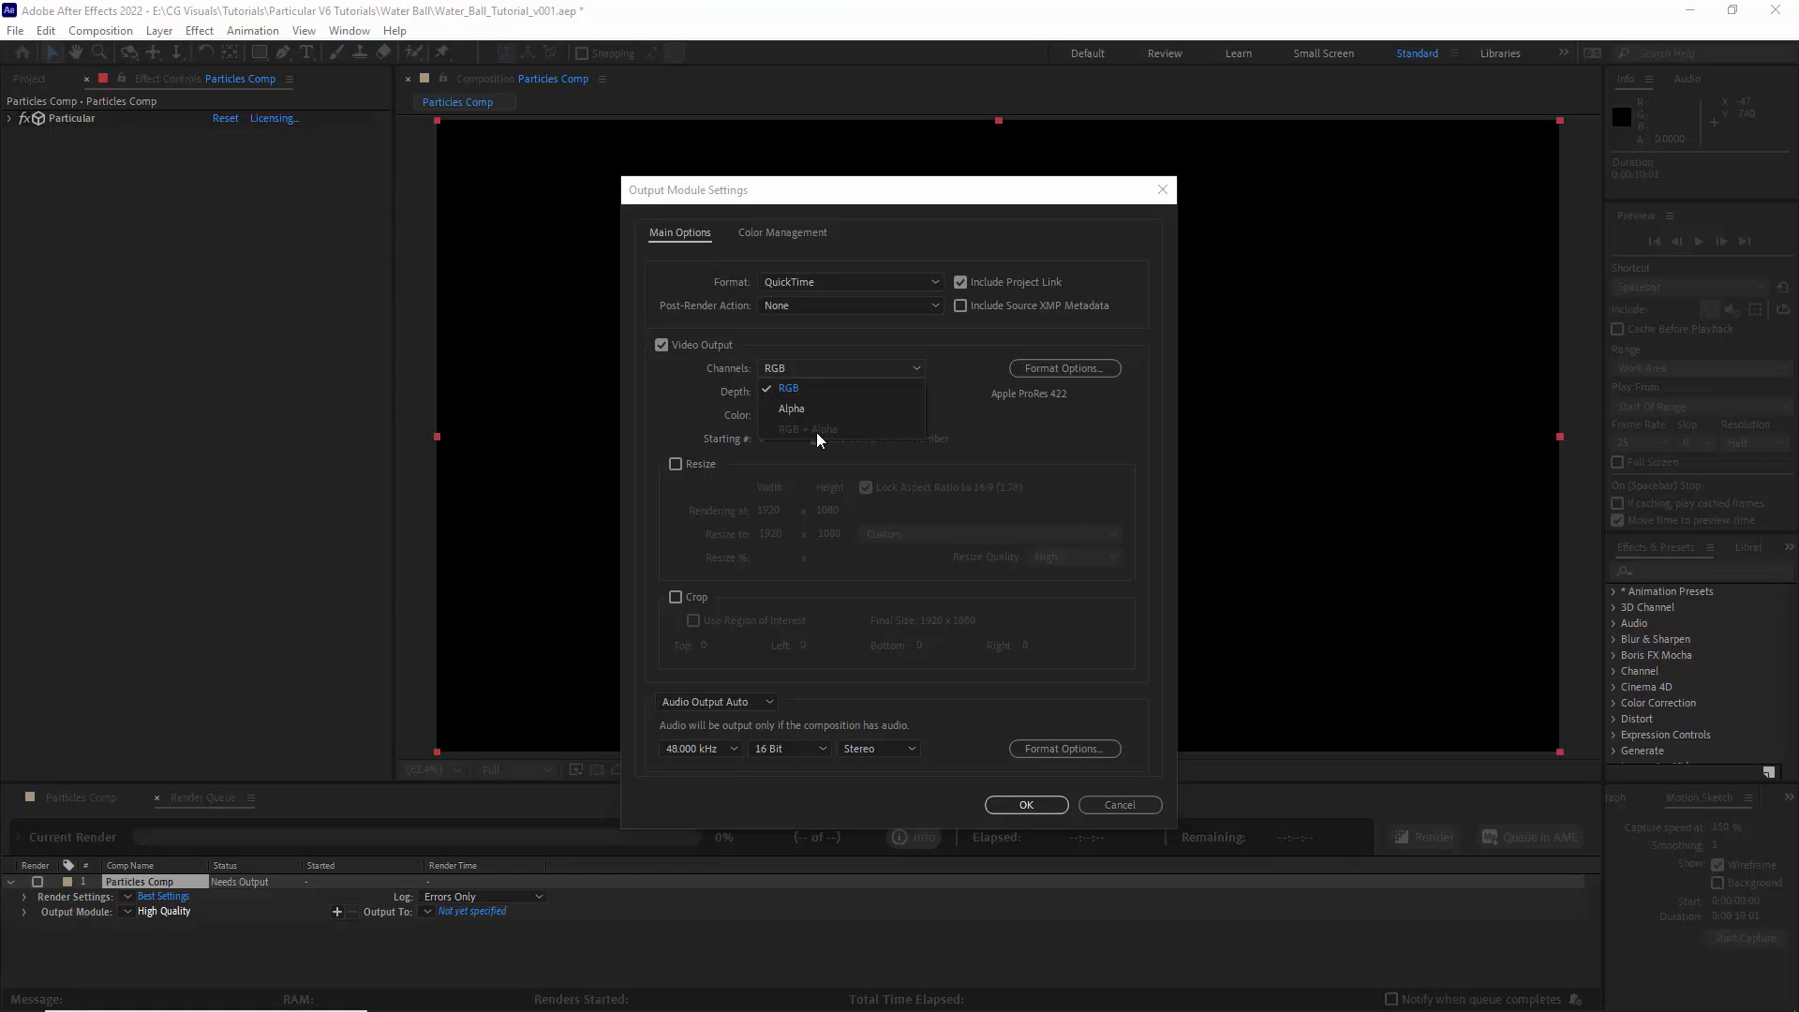
{"action": "left_click", "coordinate": [1048, 375]}
{"action": "left_click", "coordinate": [1048, 374]}
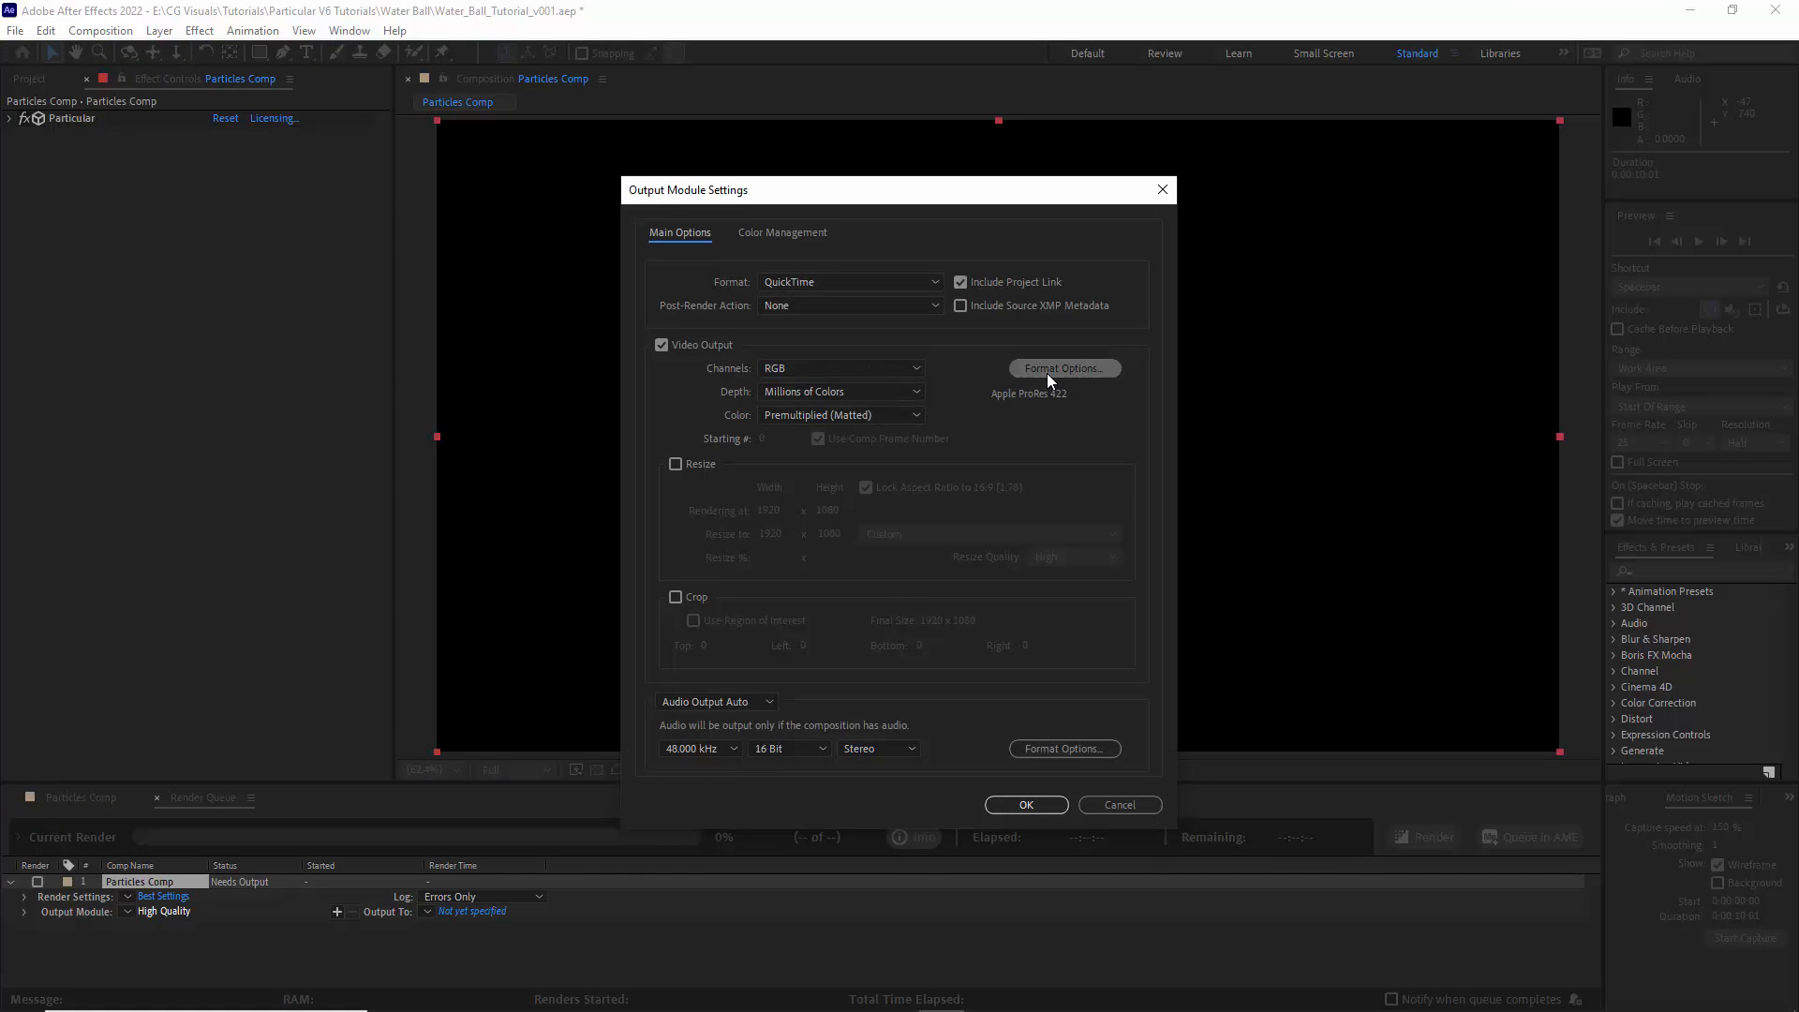
{"action": "left_click", "coordinate": [860, 241]}
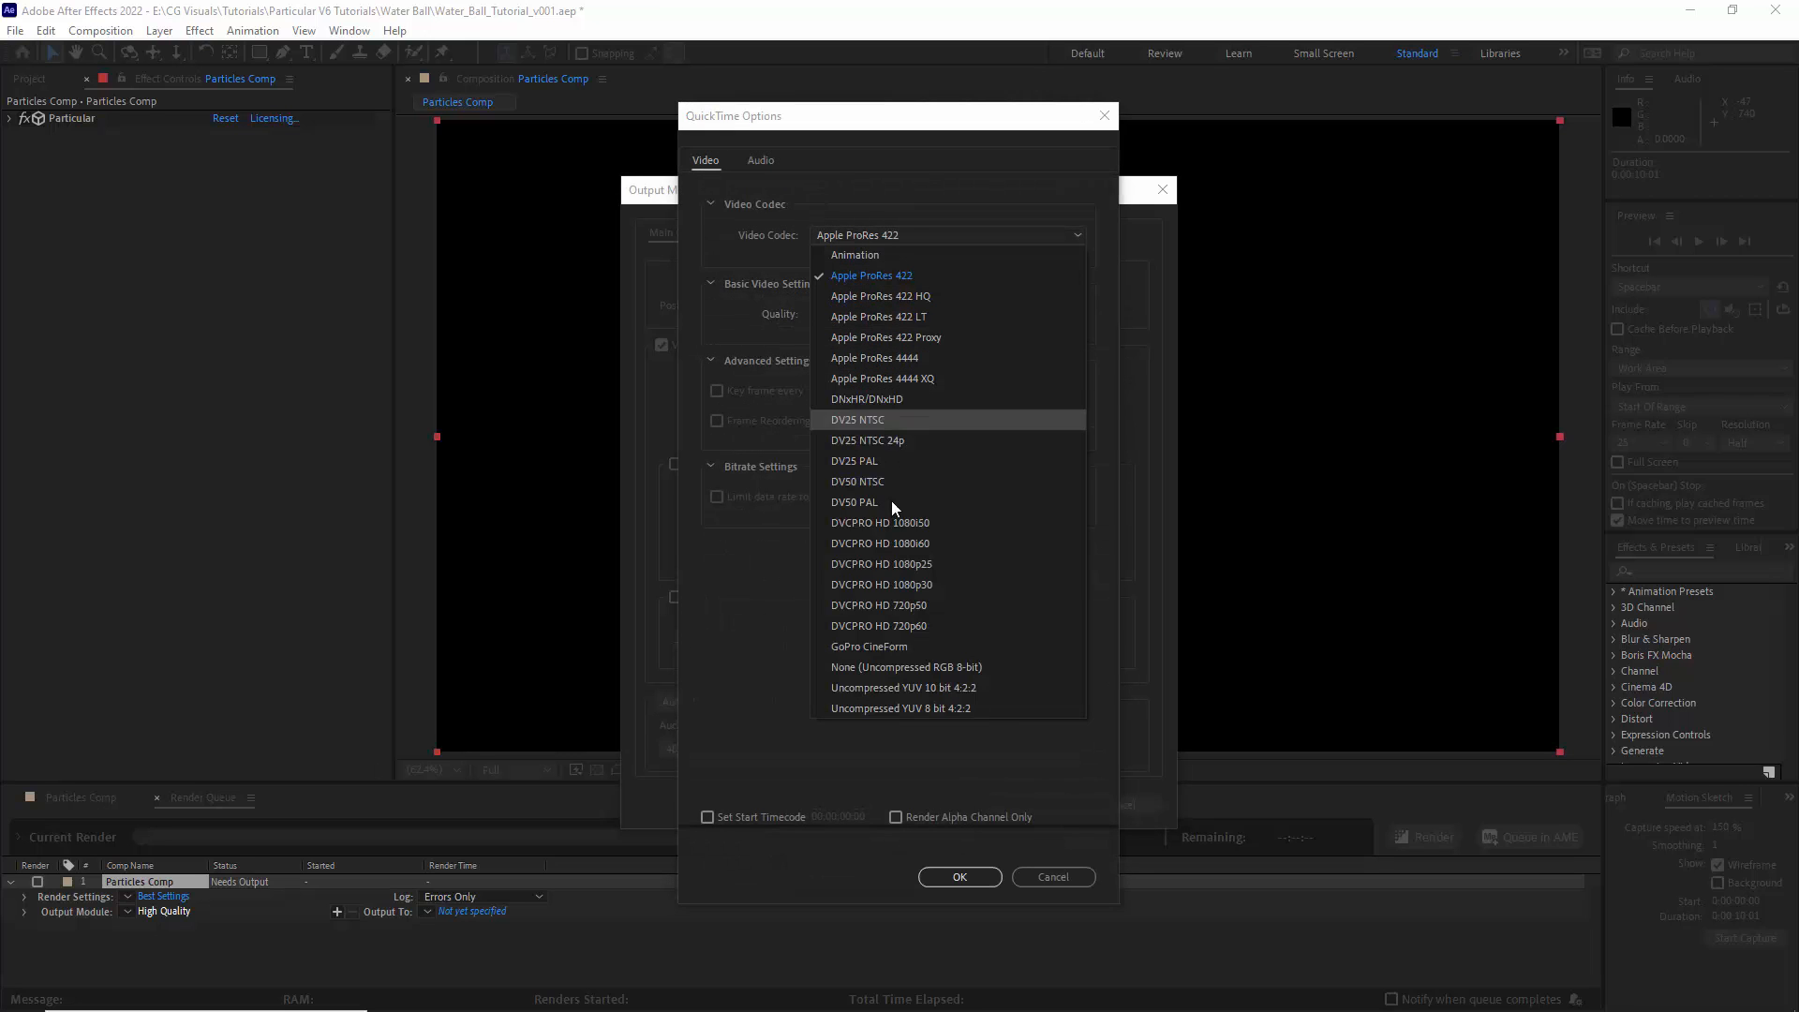
{"action": "left_click", "coordinate": [872, 275]}
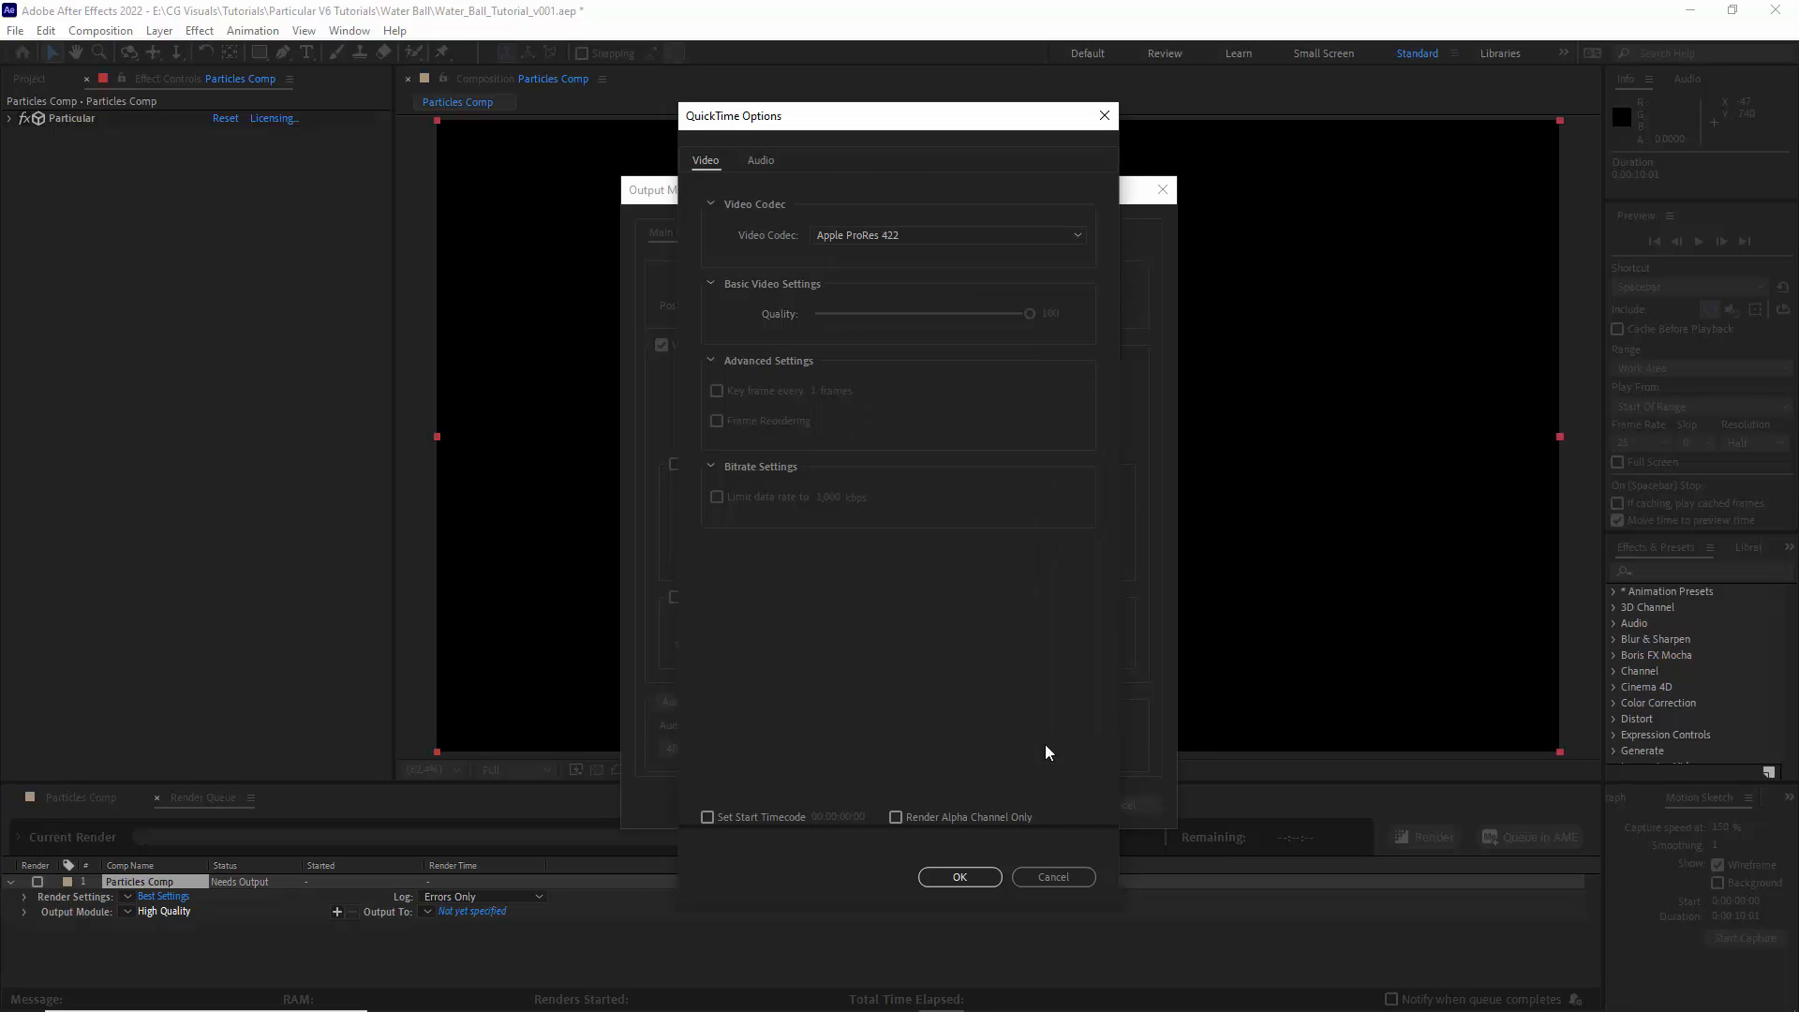
{"action": "left_click", "coordinate": [962, 875]}
{"action": "left_click", "coordinate": [841, 368]}
{"action": "left_click", "coordinate": [807, 435]}
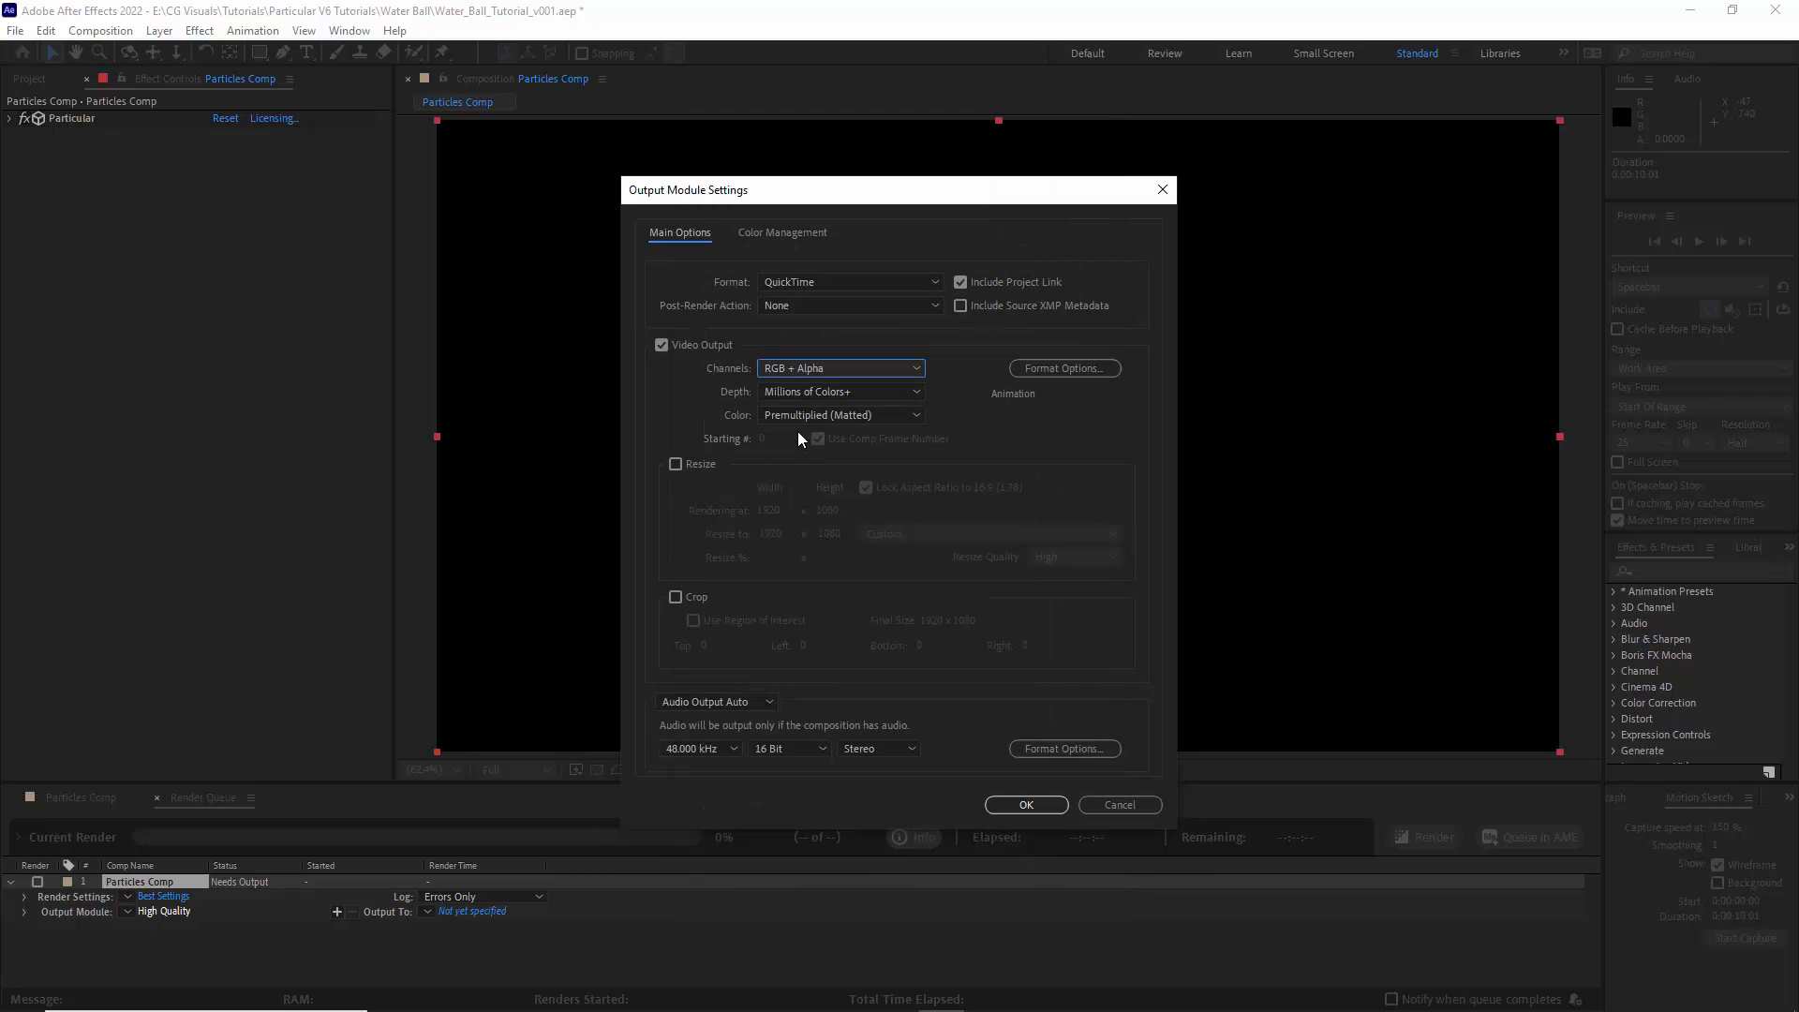
- Choose the audio output option, accept the output module settings and render the comp to Water_Asset_v001.mov
{"action": "left_click", "coordinate": [750, 703]}
{"action": "left_click", "coordinate": [734, 757]}
{"action": "left_click", "coordinate": [1026, 804]}
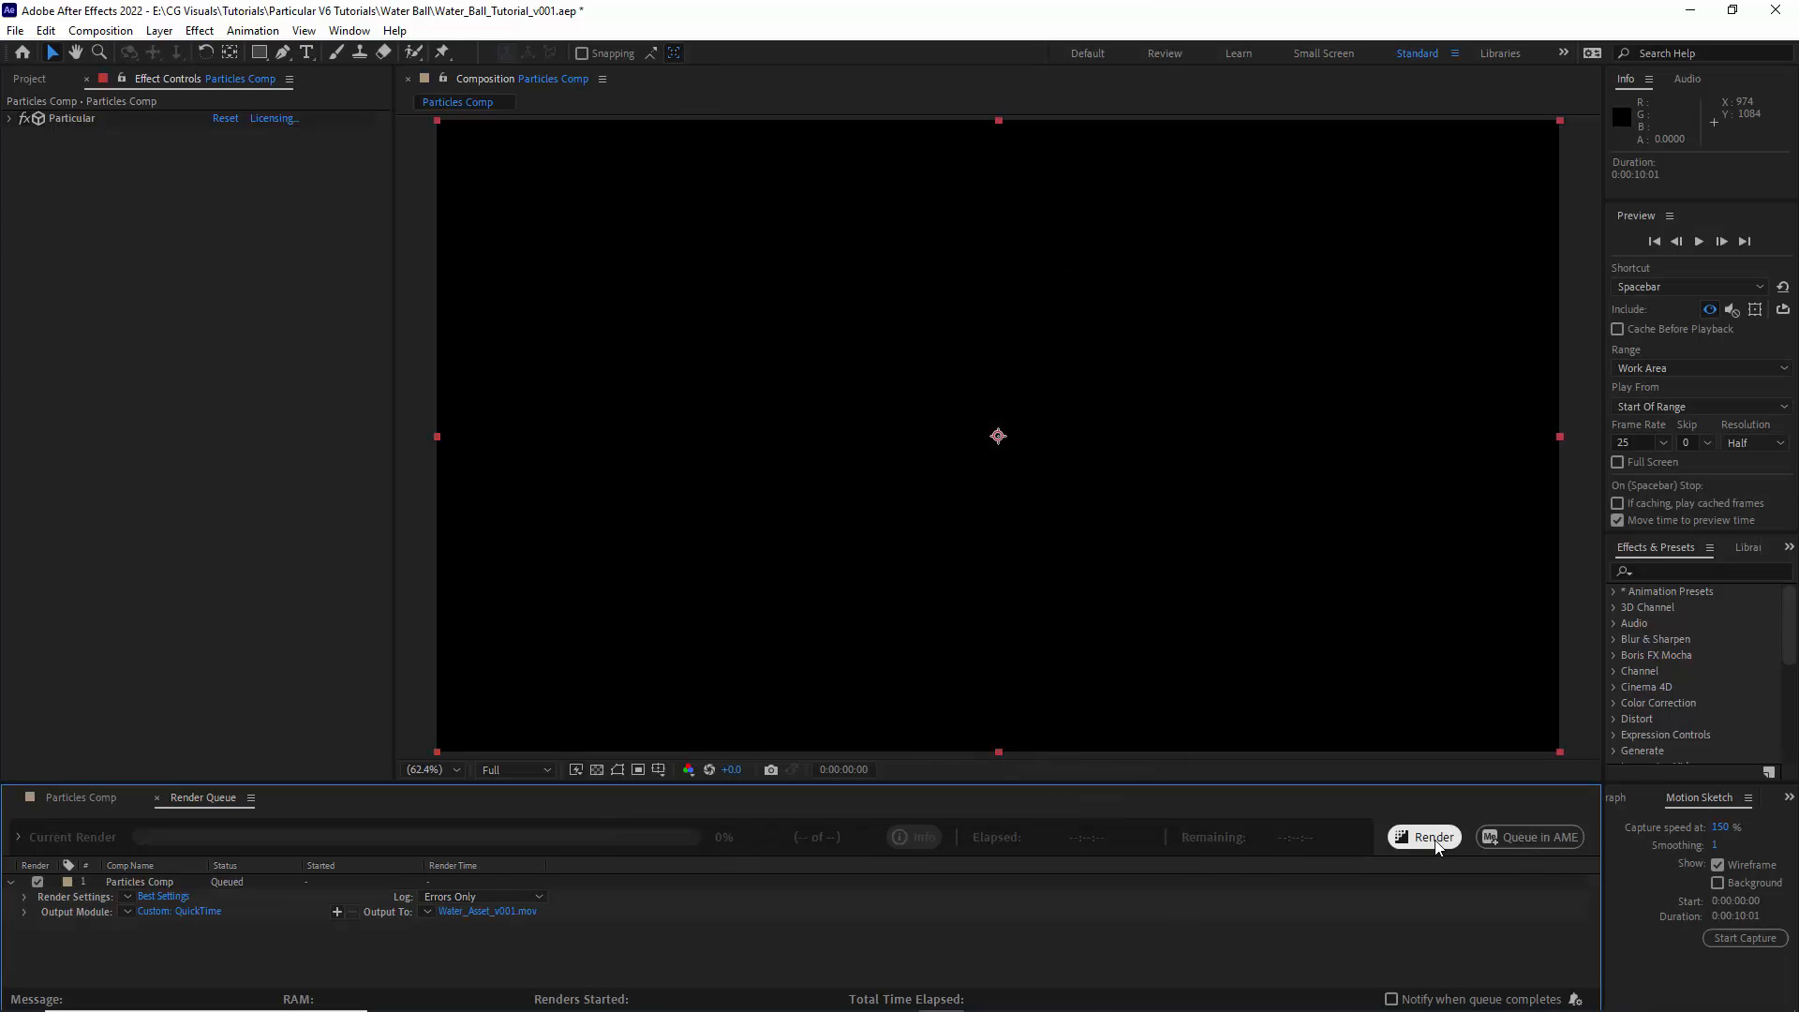
{"action": "left_click", "coordinate": [1424, 837]}
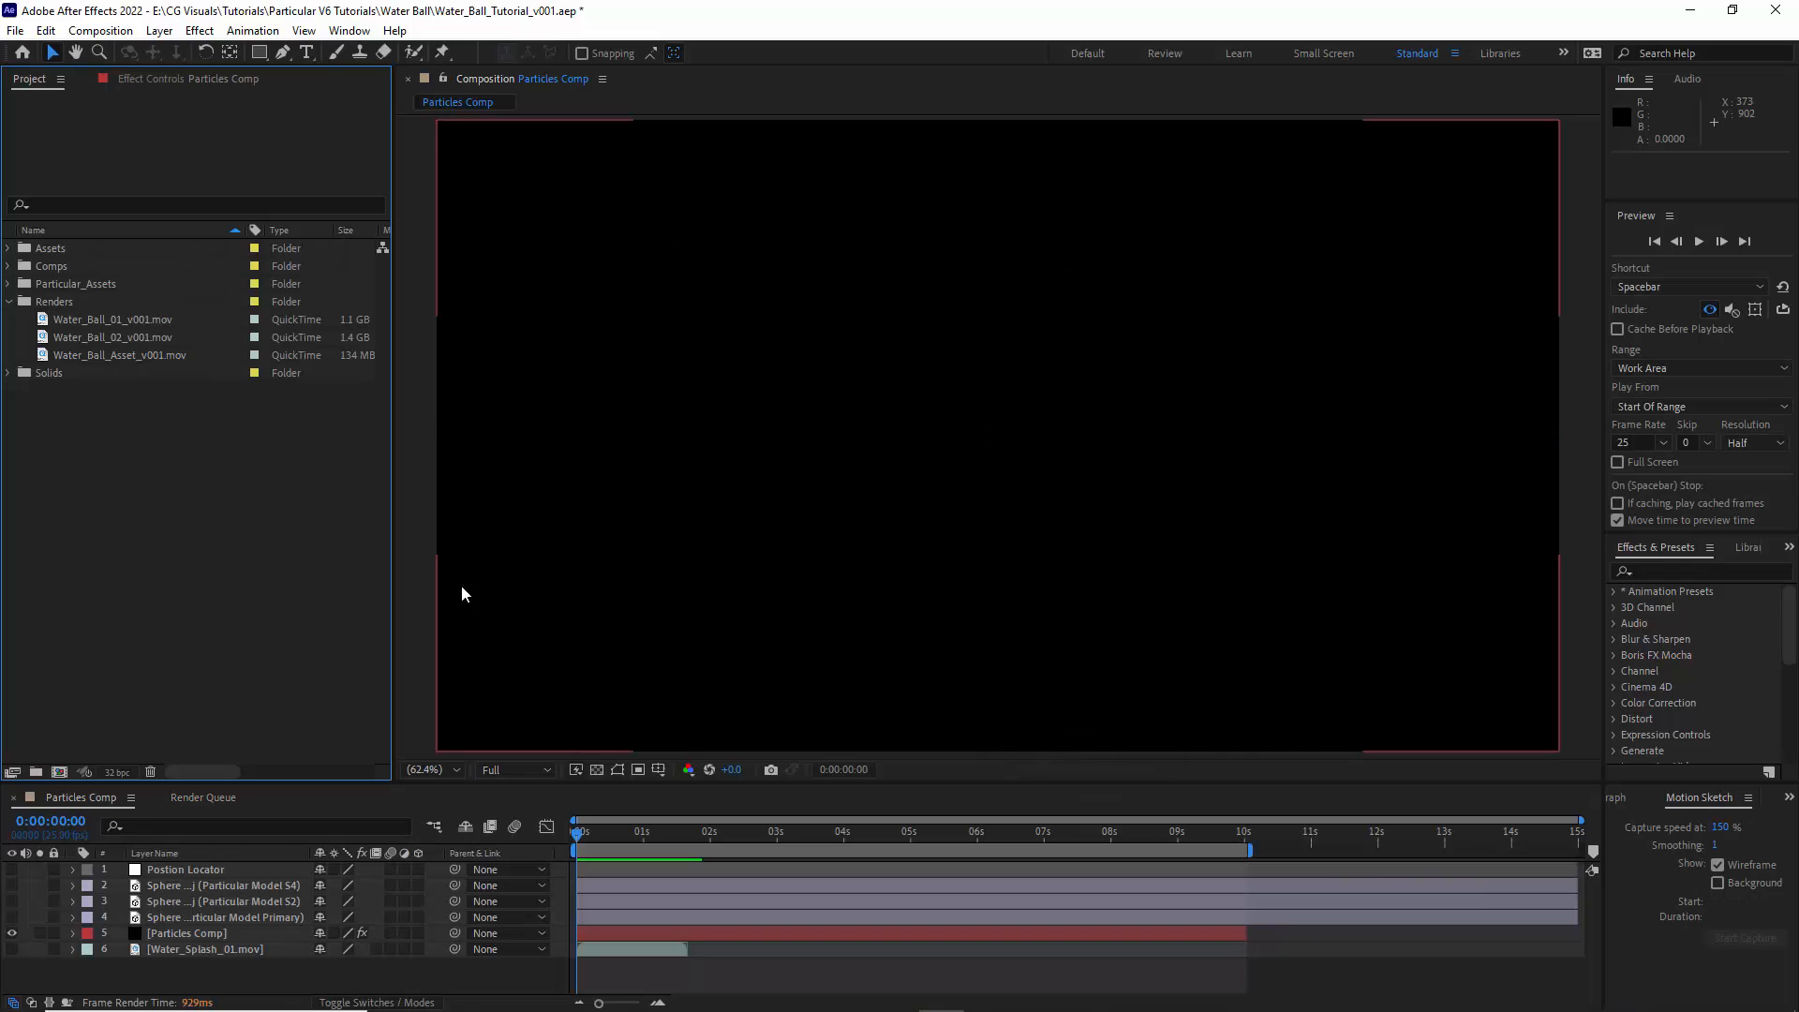
- Add the Water_Ball_Asset_v001.mov render as the top layer, hide the Particles Comp layer and go to 0:00:02:09
{"action": "right_click", "coordinate": [158, 431]}
{"action": "mouse_move", "coordinate": [234, 532]}
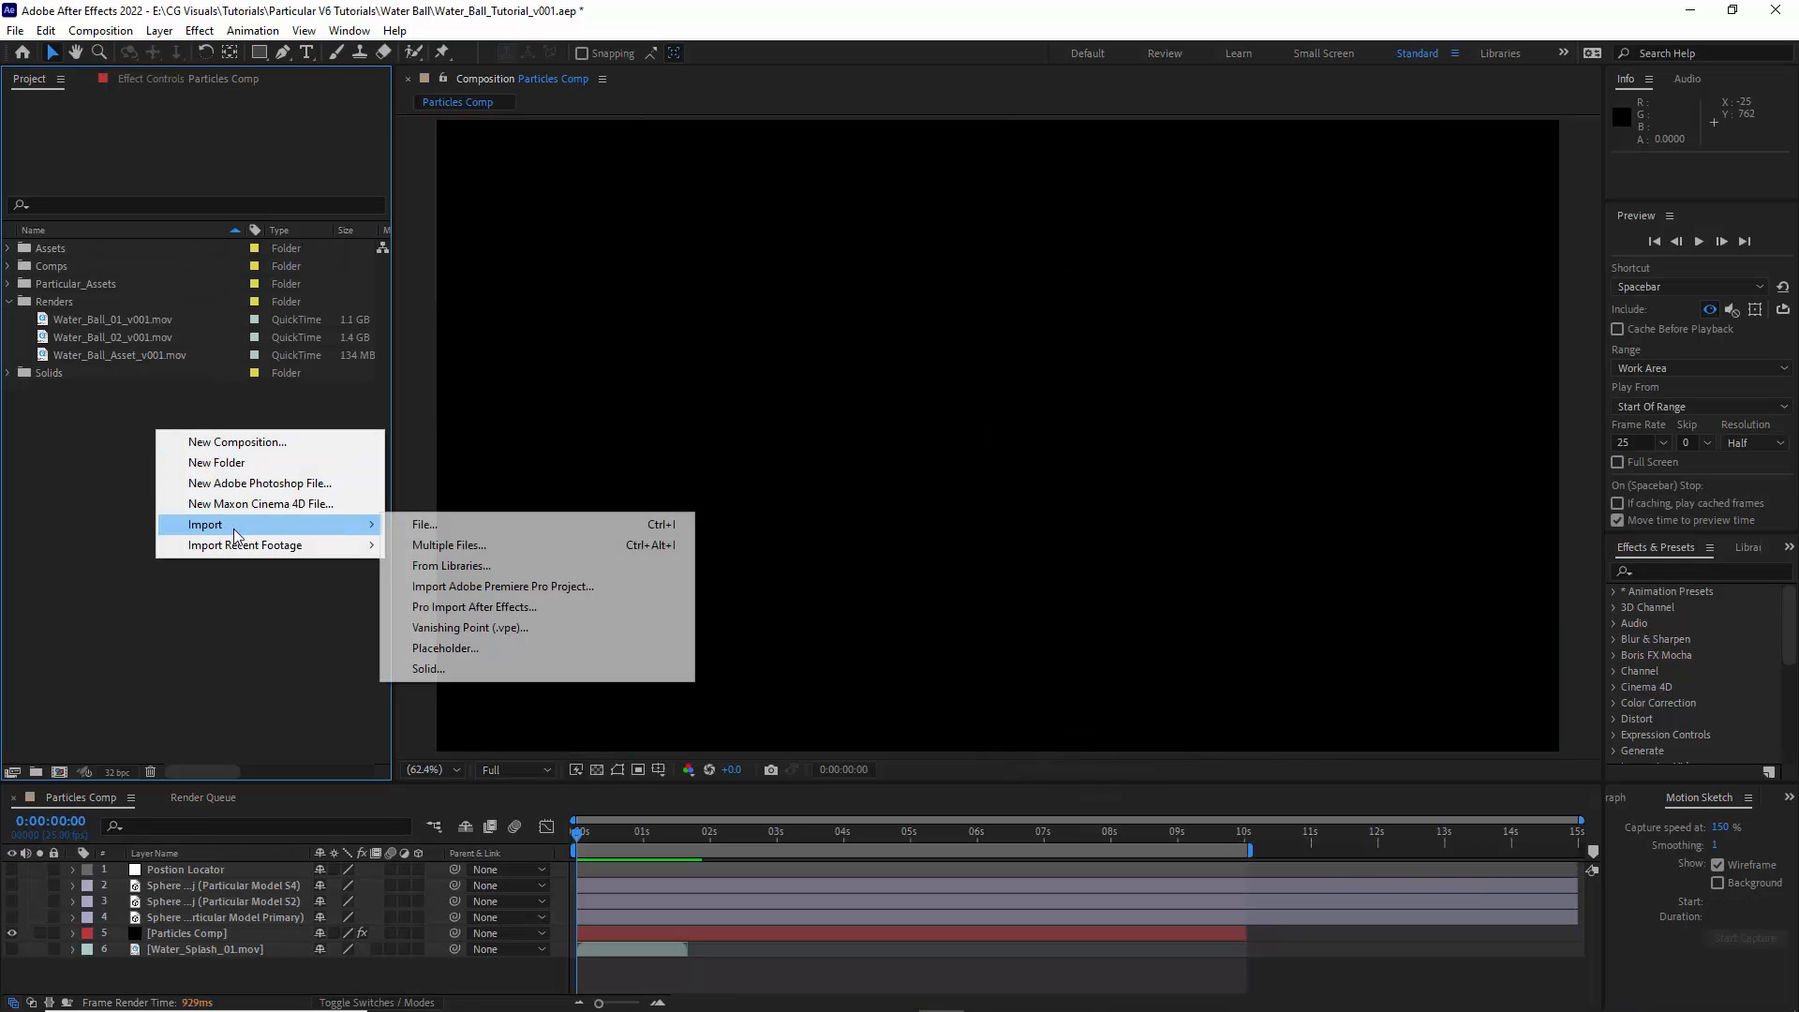
{"action": "left_click", "coordinate": [98, 362]}
{"action": "left_click_drag", "start_coordinate": [84, 360], "coordinate": [187, 874]}
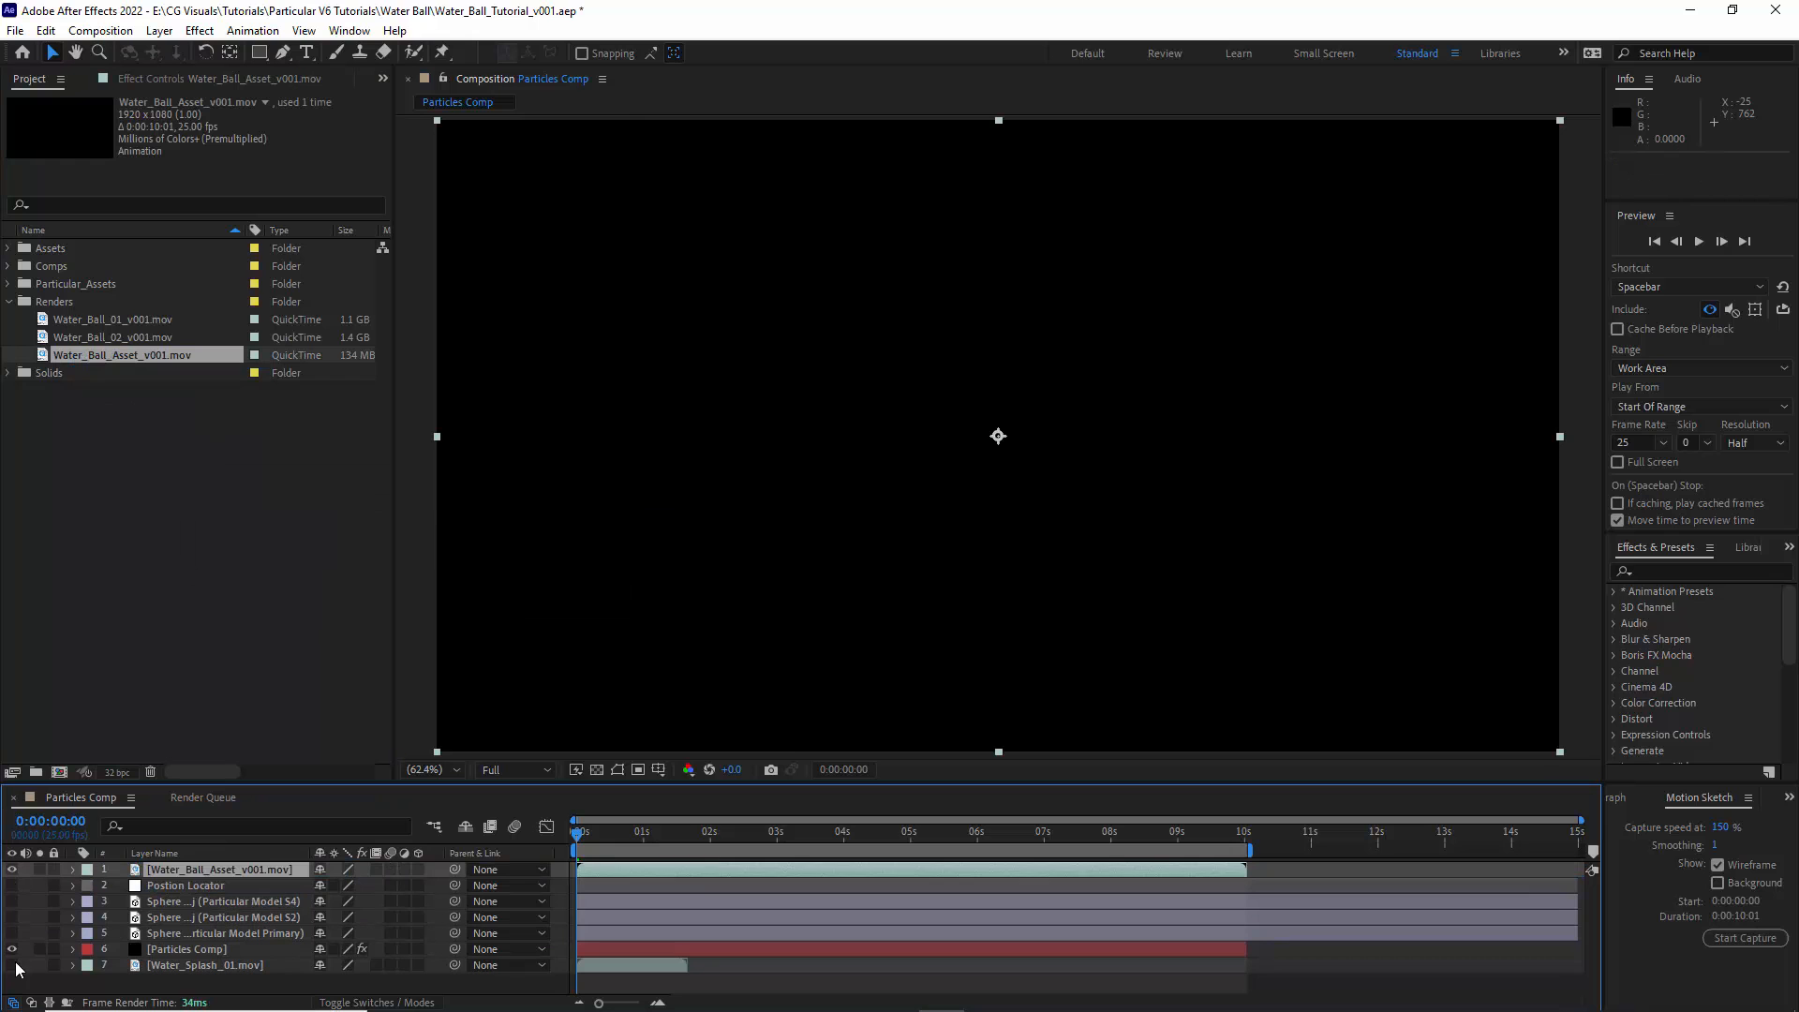
{"action": "left_click_drag", "start_coordinate": [578, 843], "coordinate": [734, 856]}
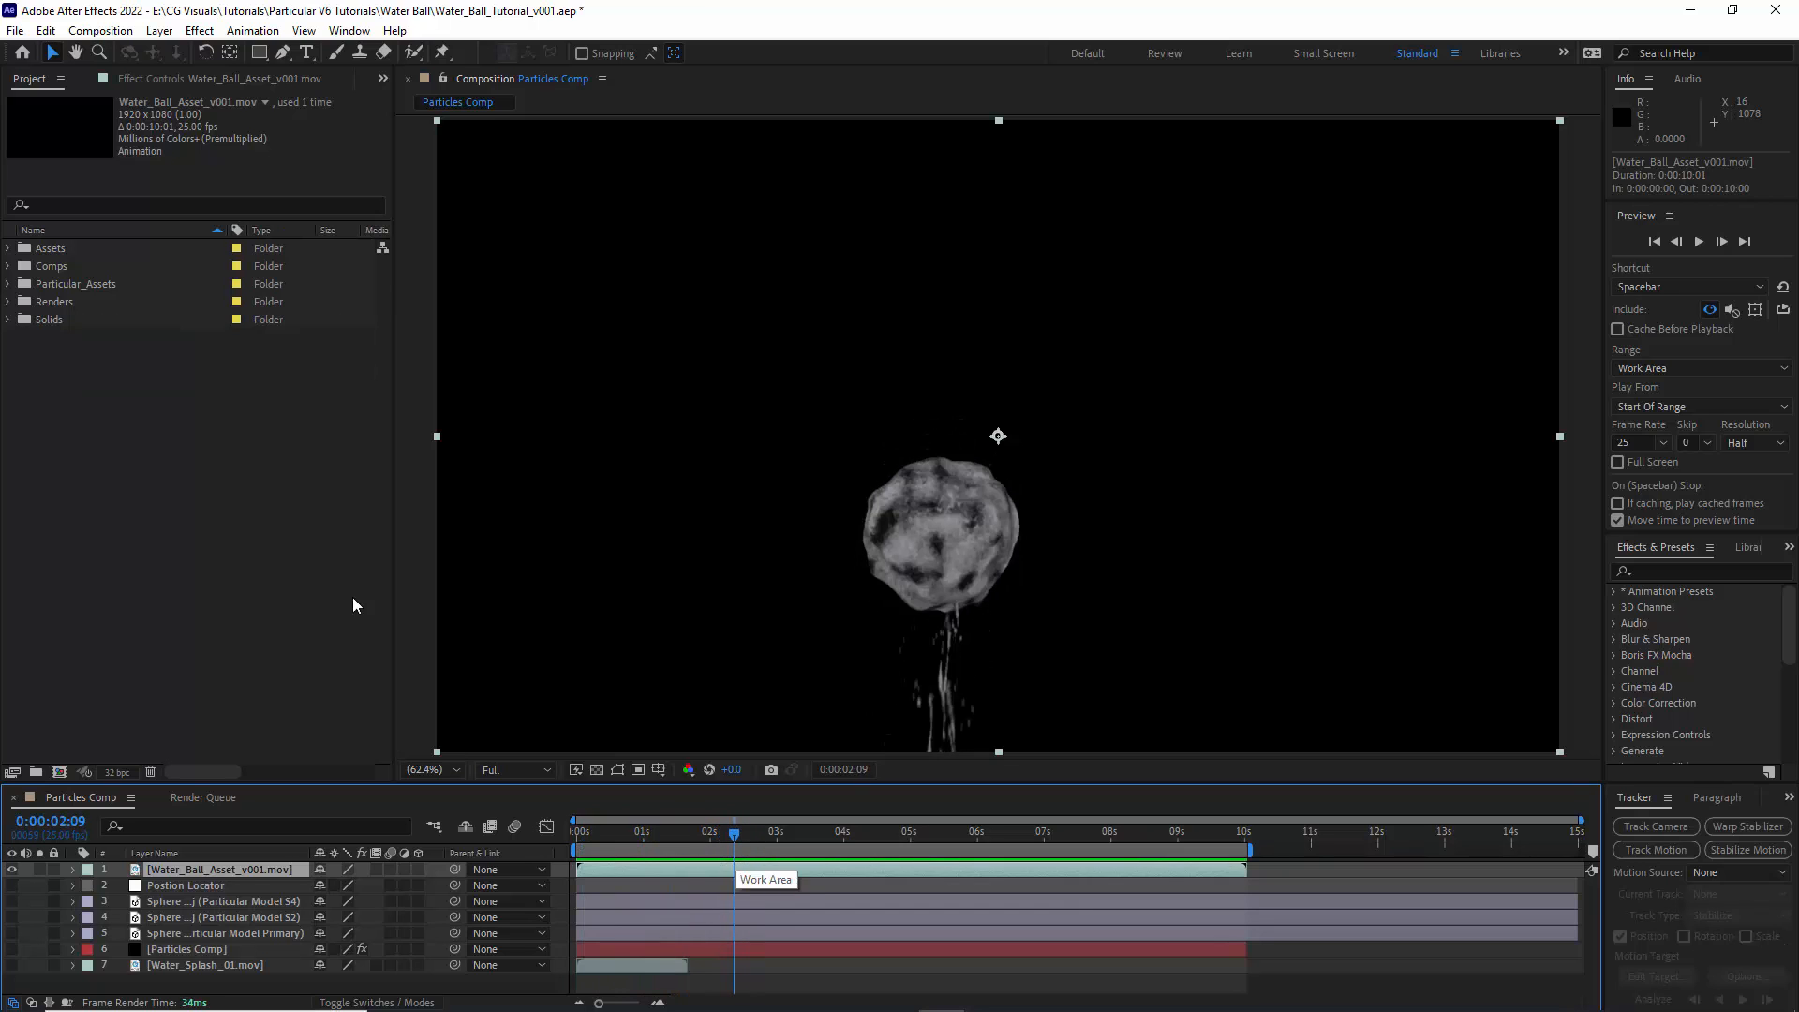
- Apply Curves to the rendered water ball layer and raise the middle of its Alpha channel curve
{"action": "left_click", "coordinate": [199, 31]}
{"action": "mouse_move", "coordinate": [281, 245]}
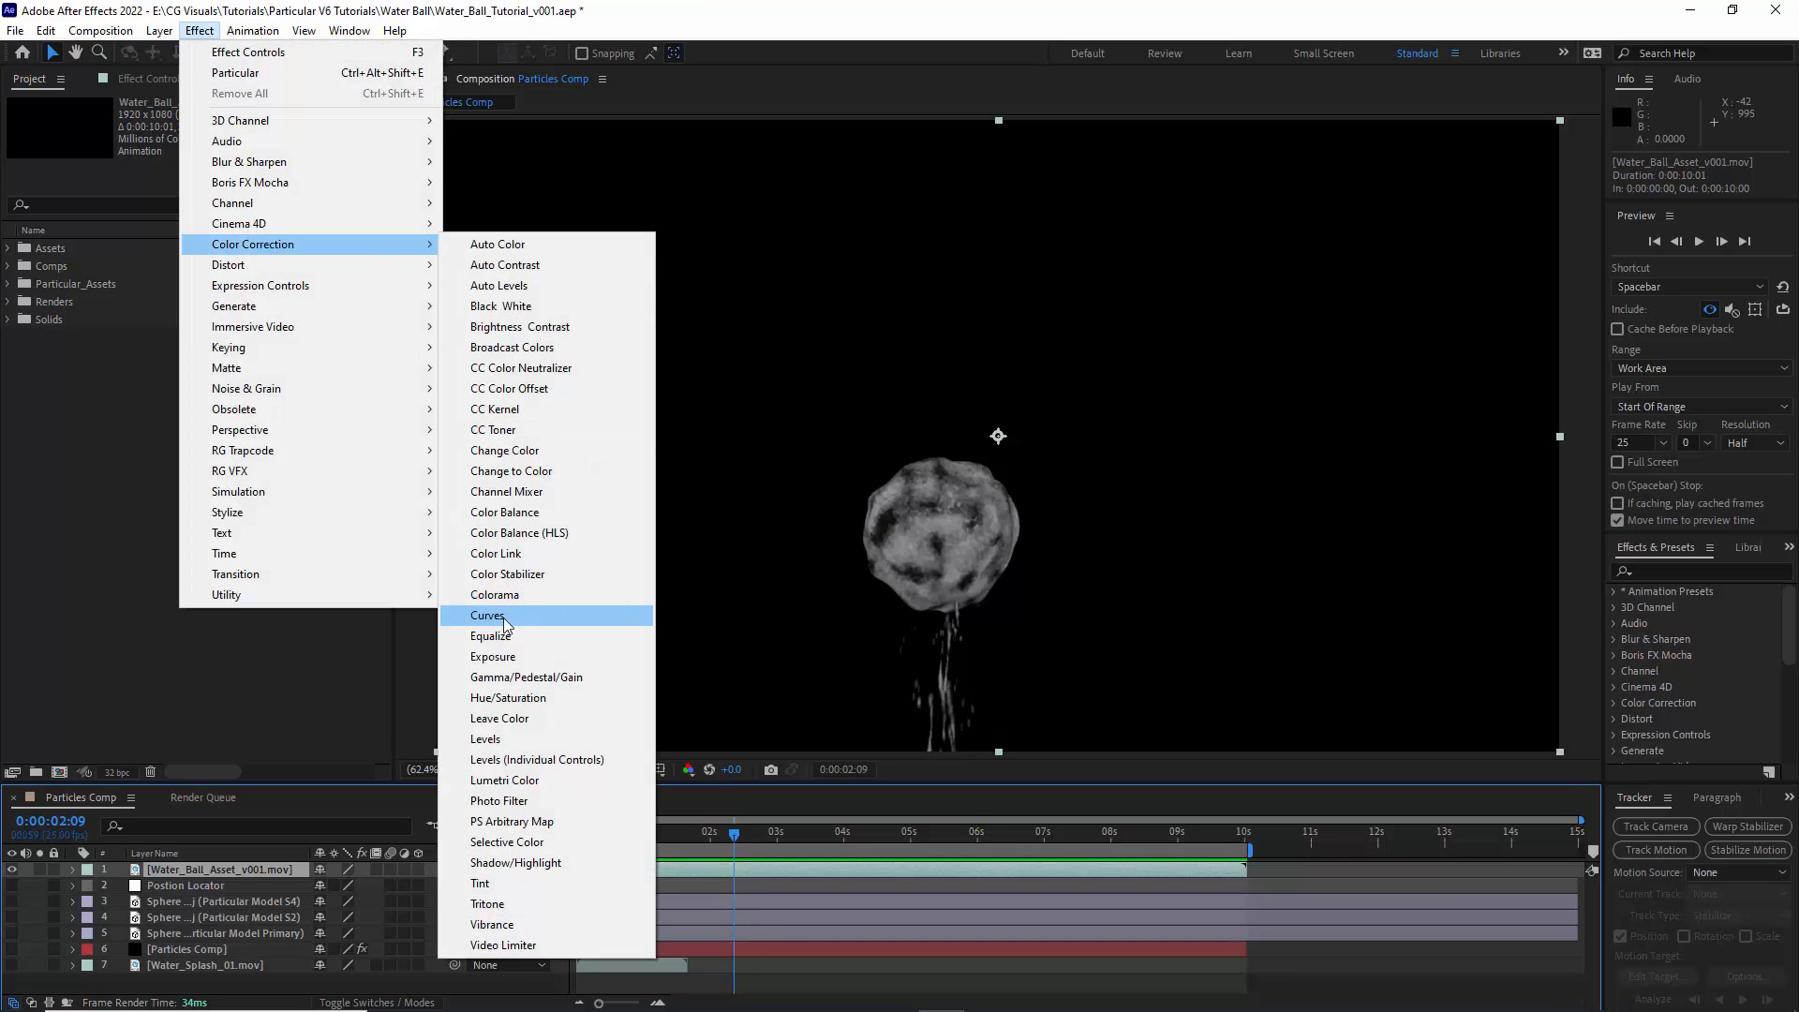
{"action": "left_click", "coordinate": [525, 614]}
{"action": "left_click", "coordinate": [267, 130]}
{"action": "left_click", "coordinate": [272, 233]}
{"action": "left_click_drag", "start_coordinate": [153, 312], "coordinate": [136, 289]}
- Apply Bevel Alpha with an edge thickness of 70, a light angle of -180° and a light intensity of 0.10
{"action": "left_click", "coordinate": [199, 31]}
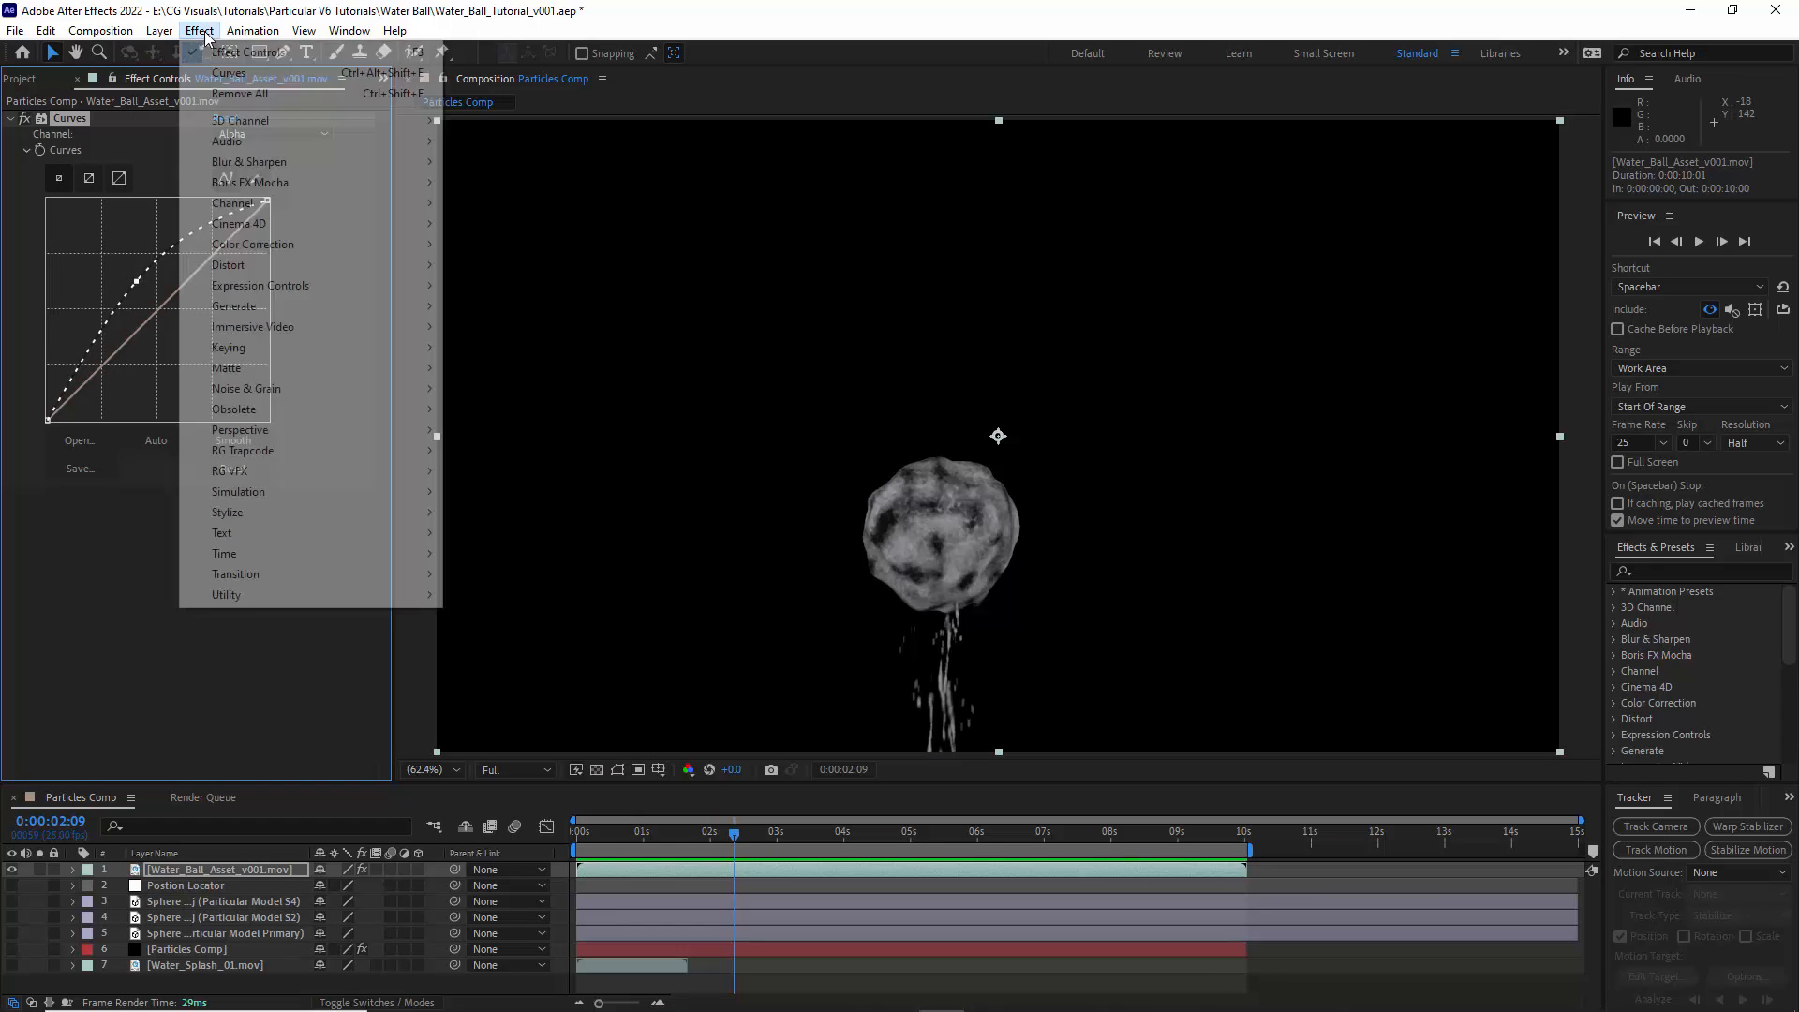
{"action": "mouse_move", "coordinate": [270, 430]}
{"action": "left_click", "coordinate": [496, 471]}
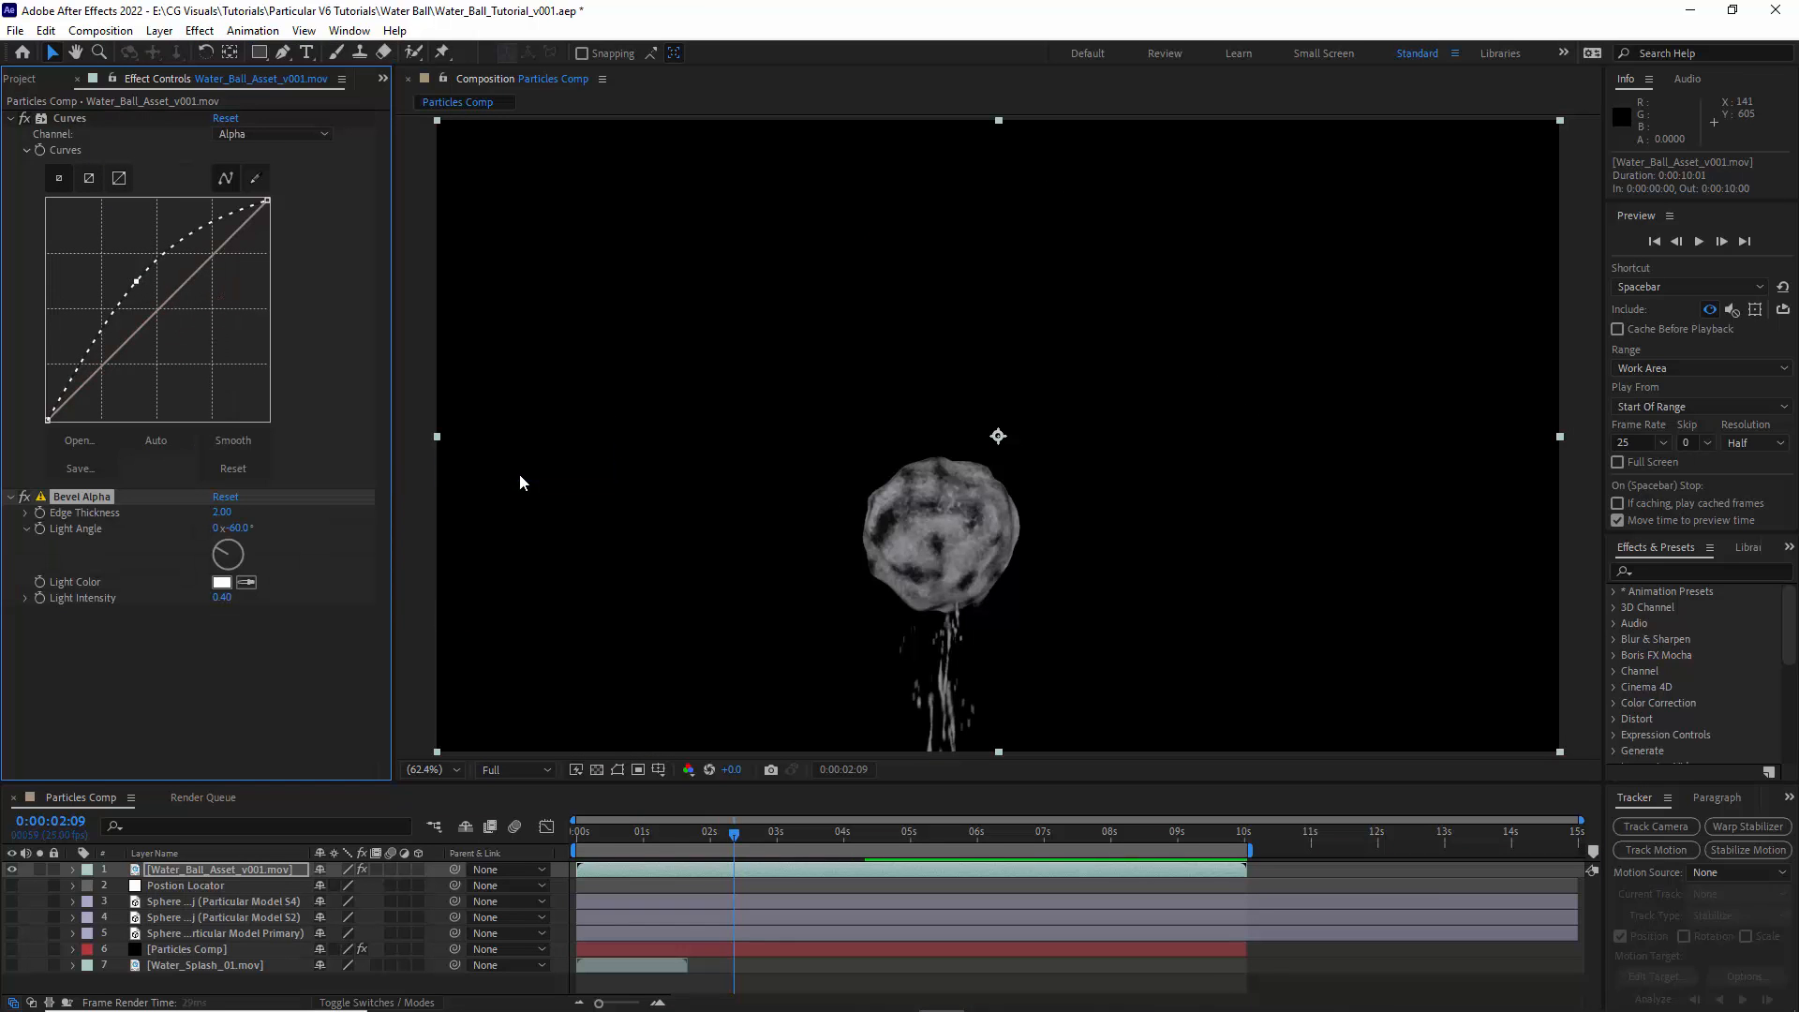
{"action": "left_click", "coordinate": [240, 529]}
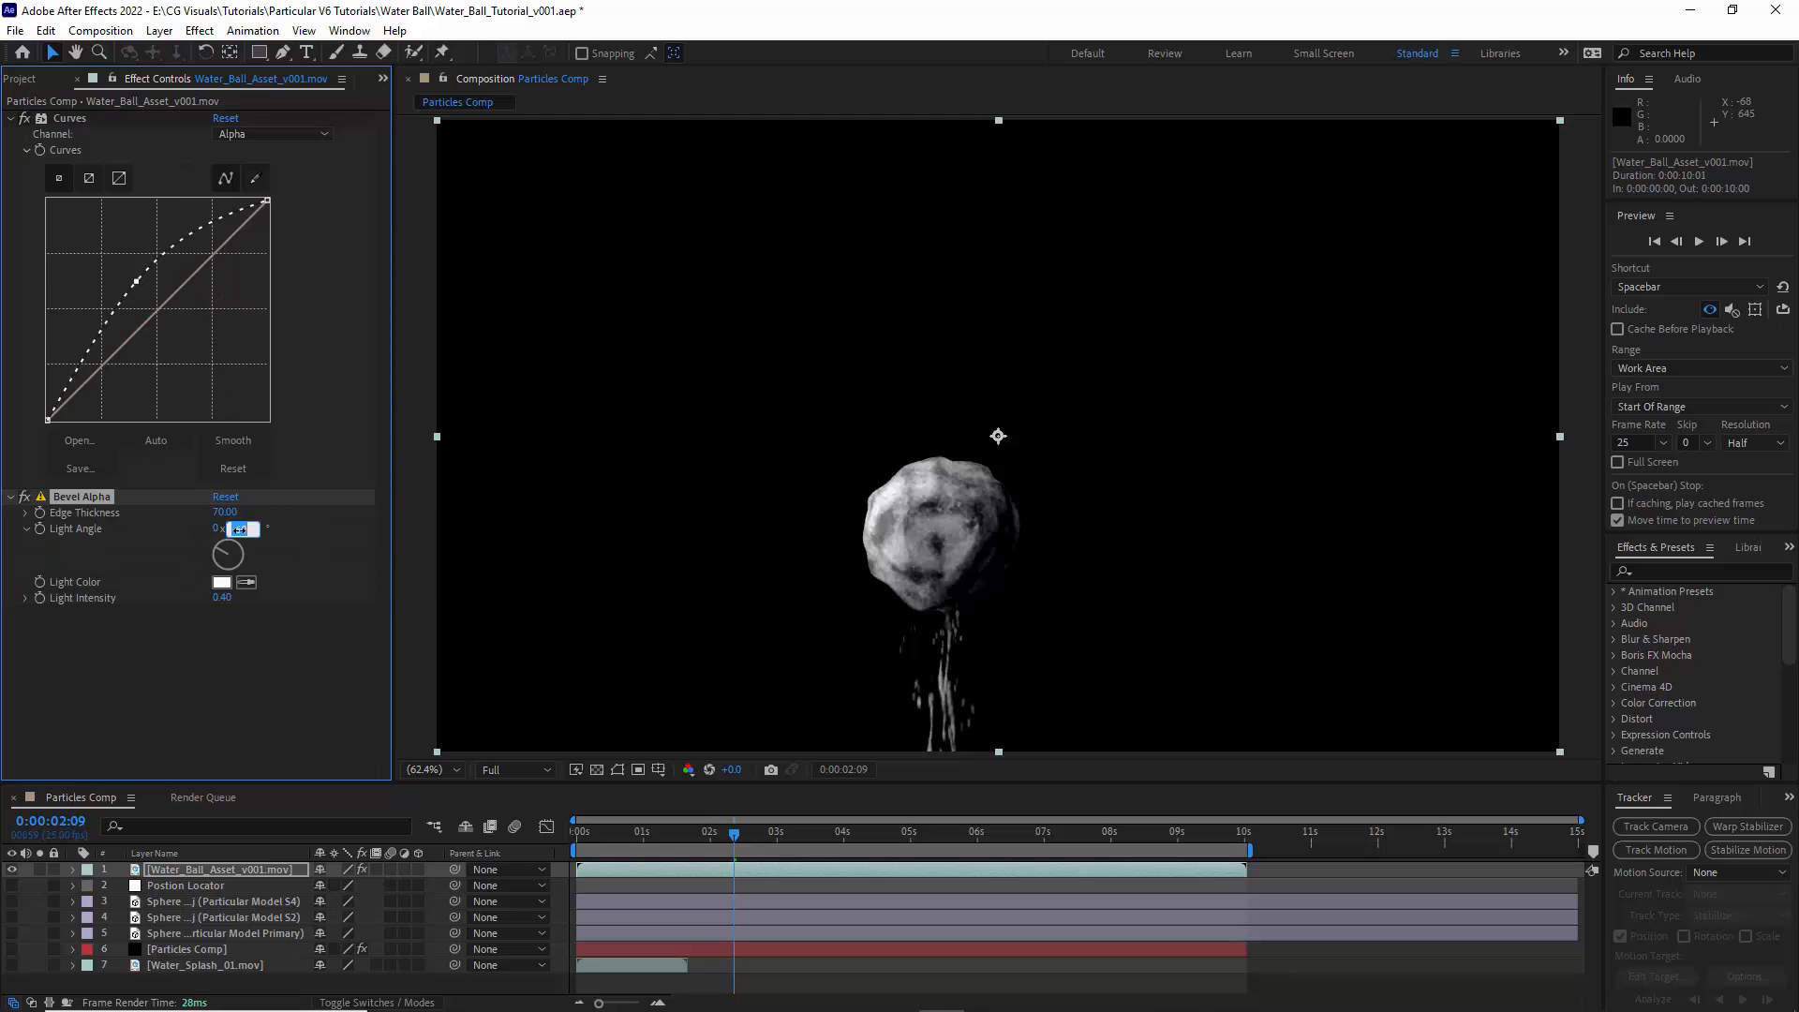
{"action": "left_click", "coordinate": [227, 598]}
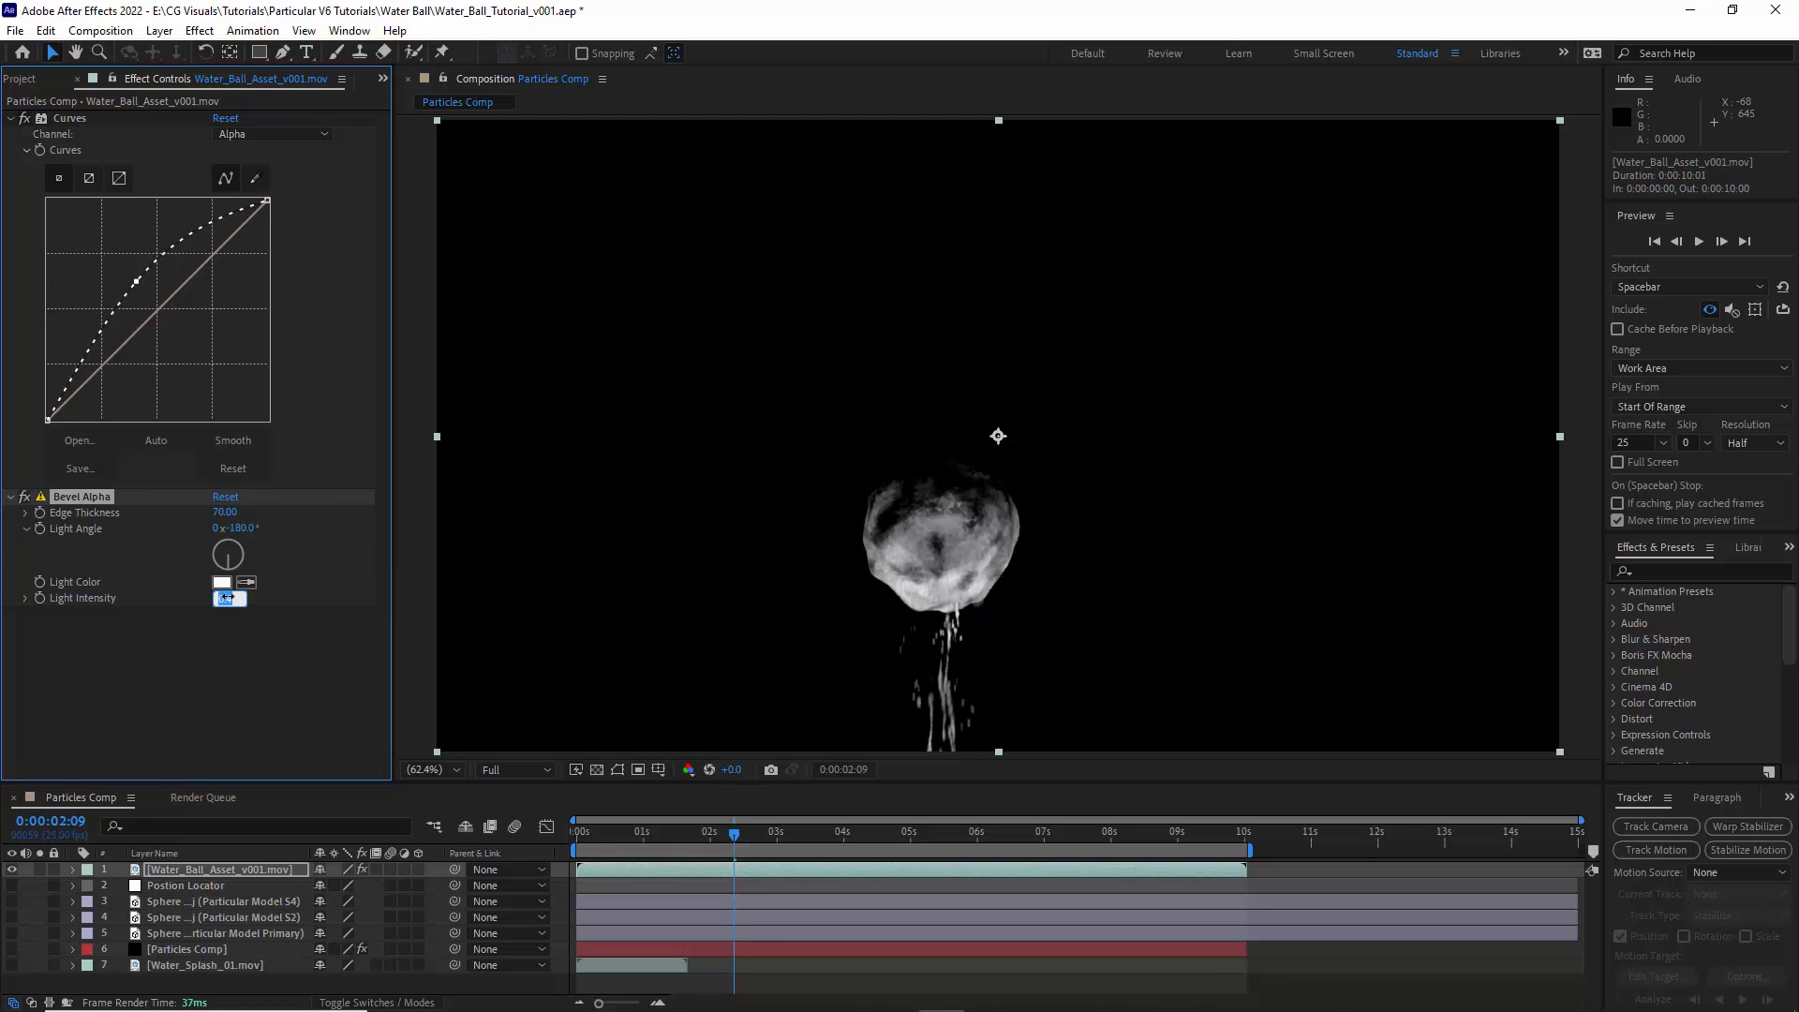
{"action": "left_click", "coordinate": [207, 665]}
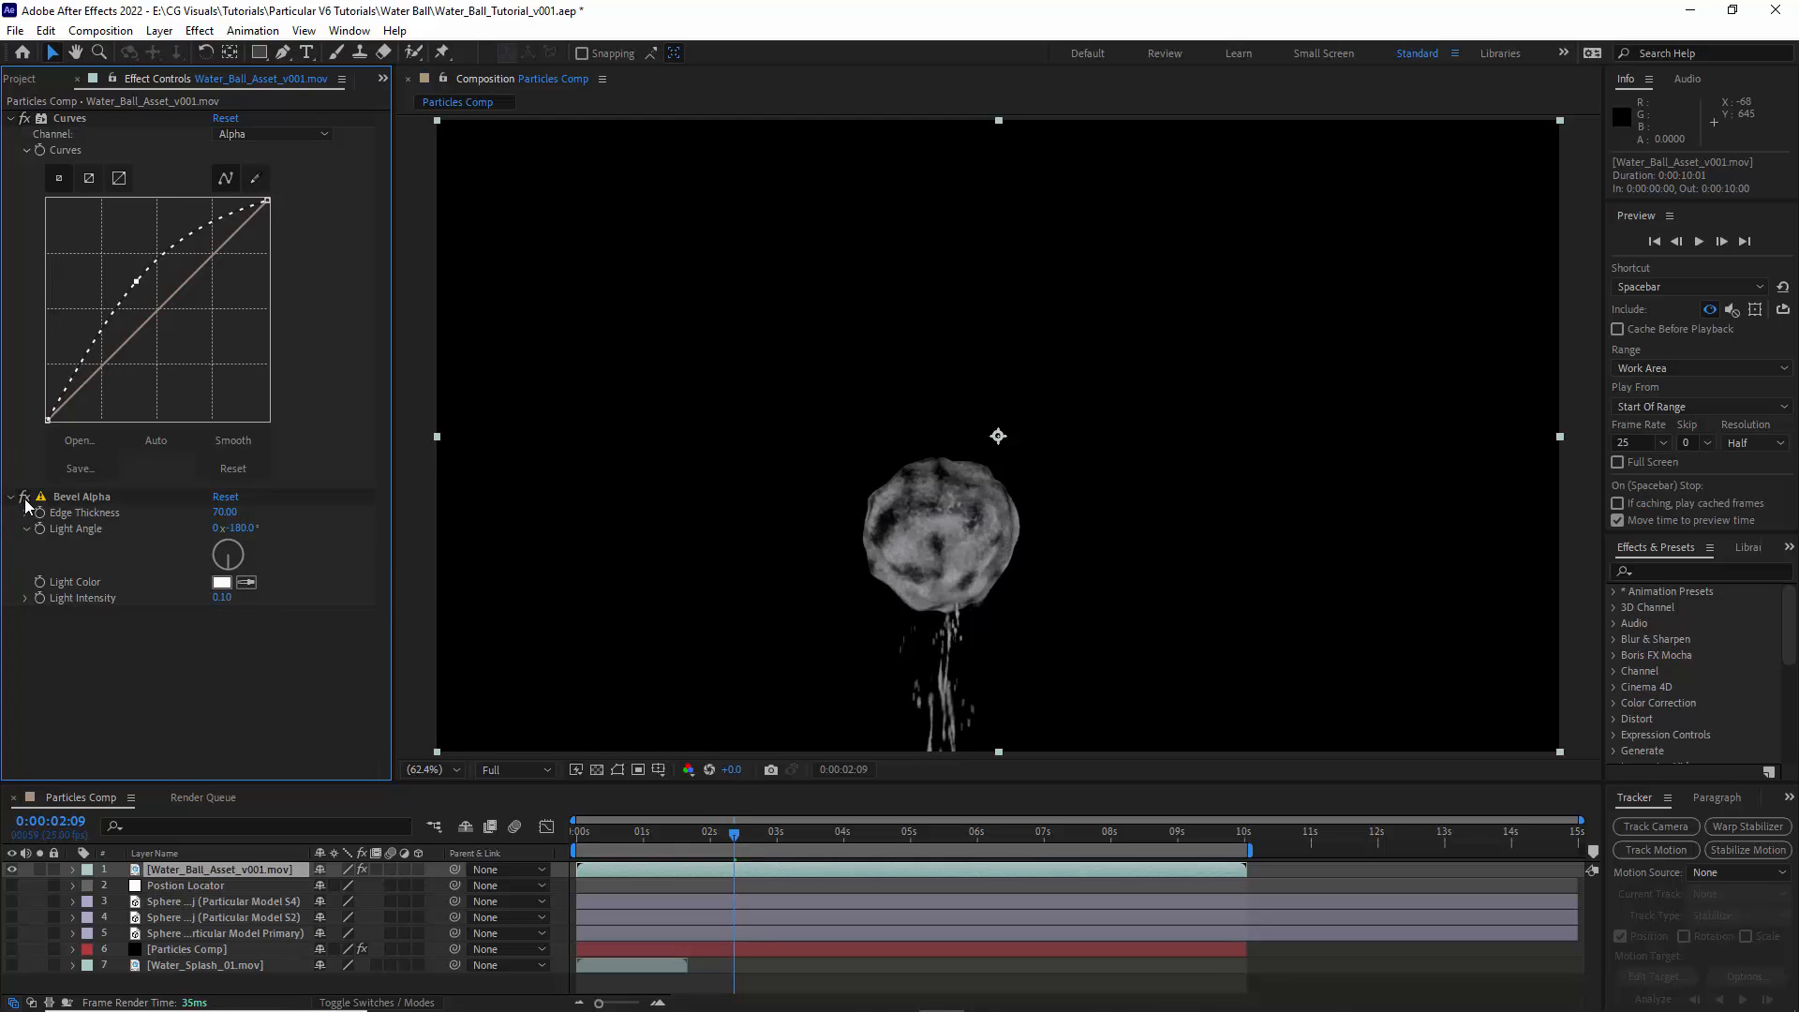
{"action": "left_click", "coordinate": [11, 119]}
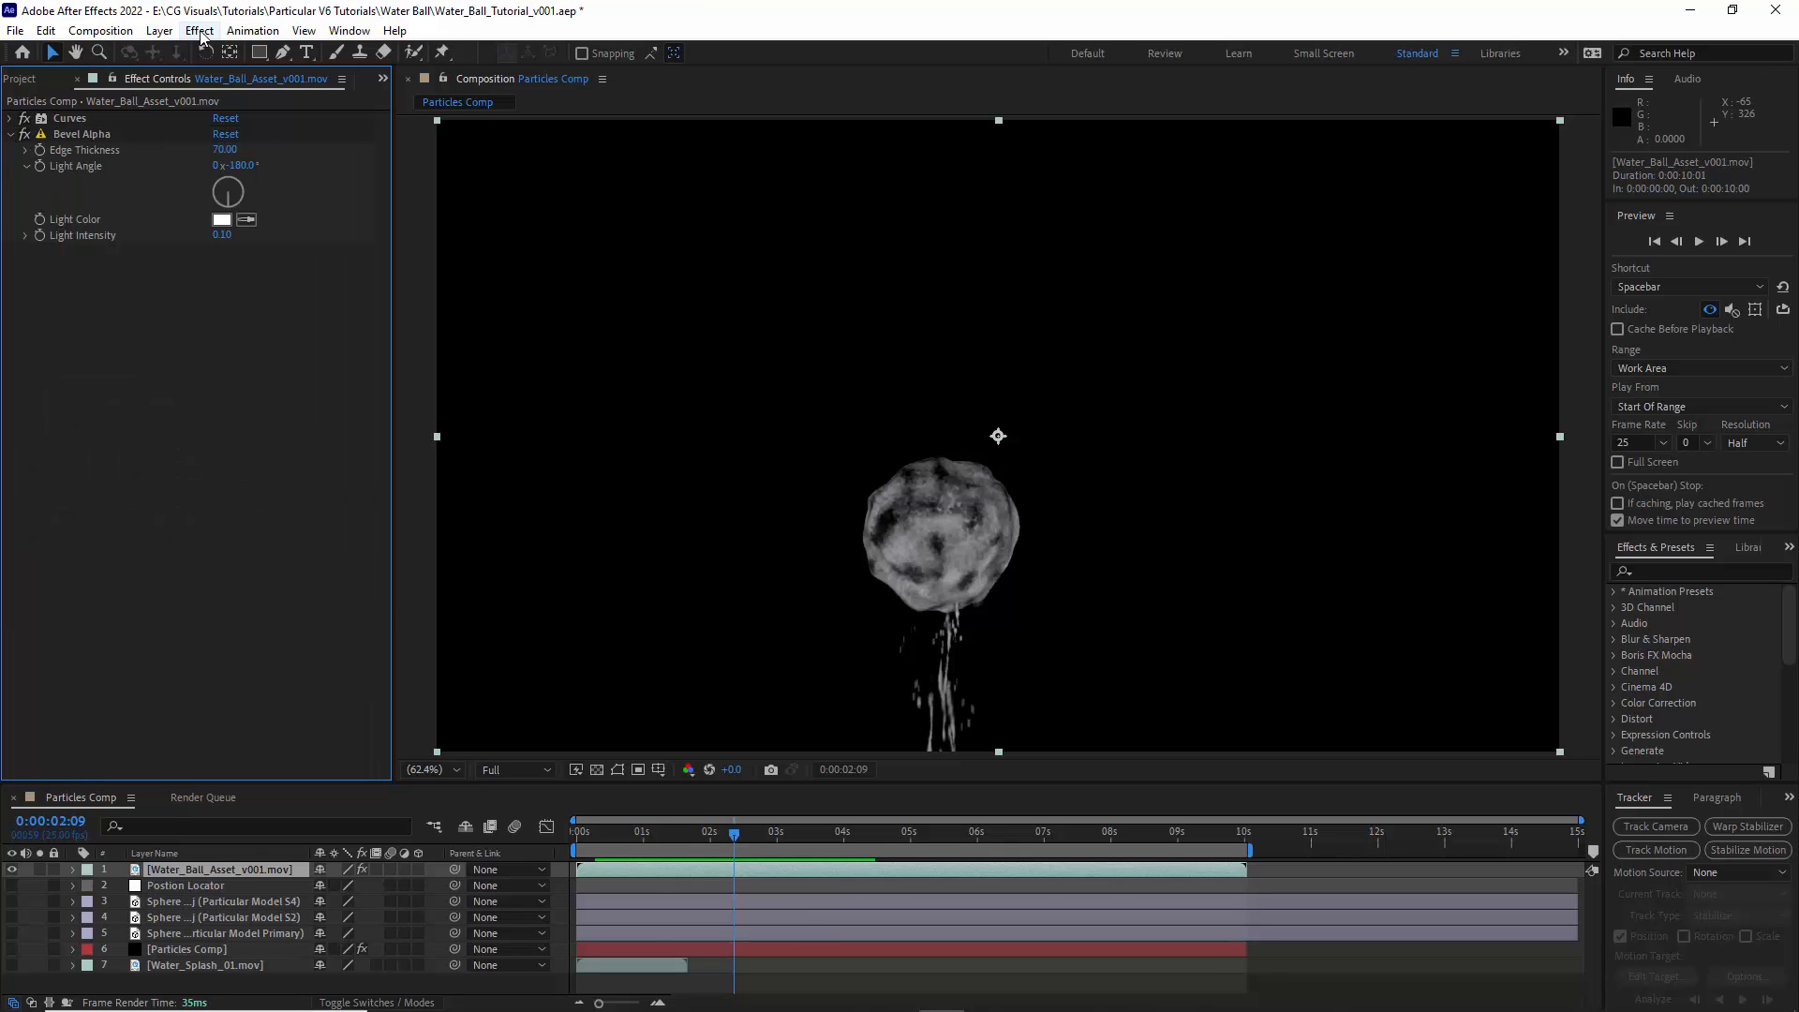
- Apply Lumetri Color to the water ball layer and set one of its Basic Correction values to -100
{"action": "left_click", "coordinate": [199, 30]}
{"action": "mouse_move", "coordinate": [272, 225]}
{"action": "left_click", "coordinate": [539, 783]}
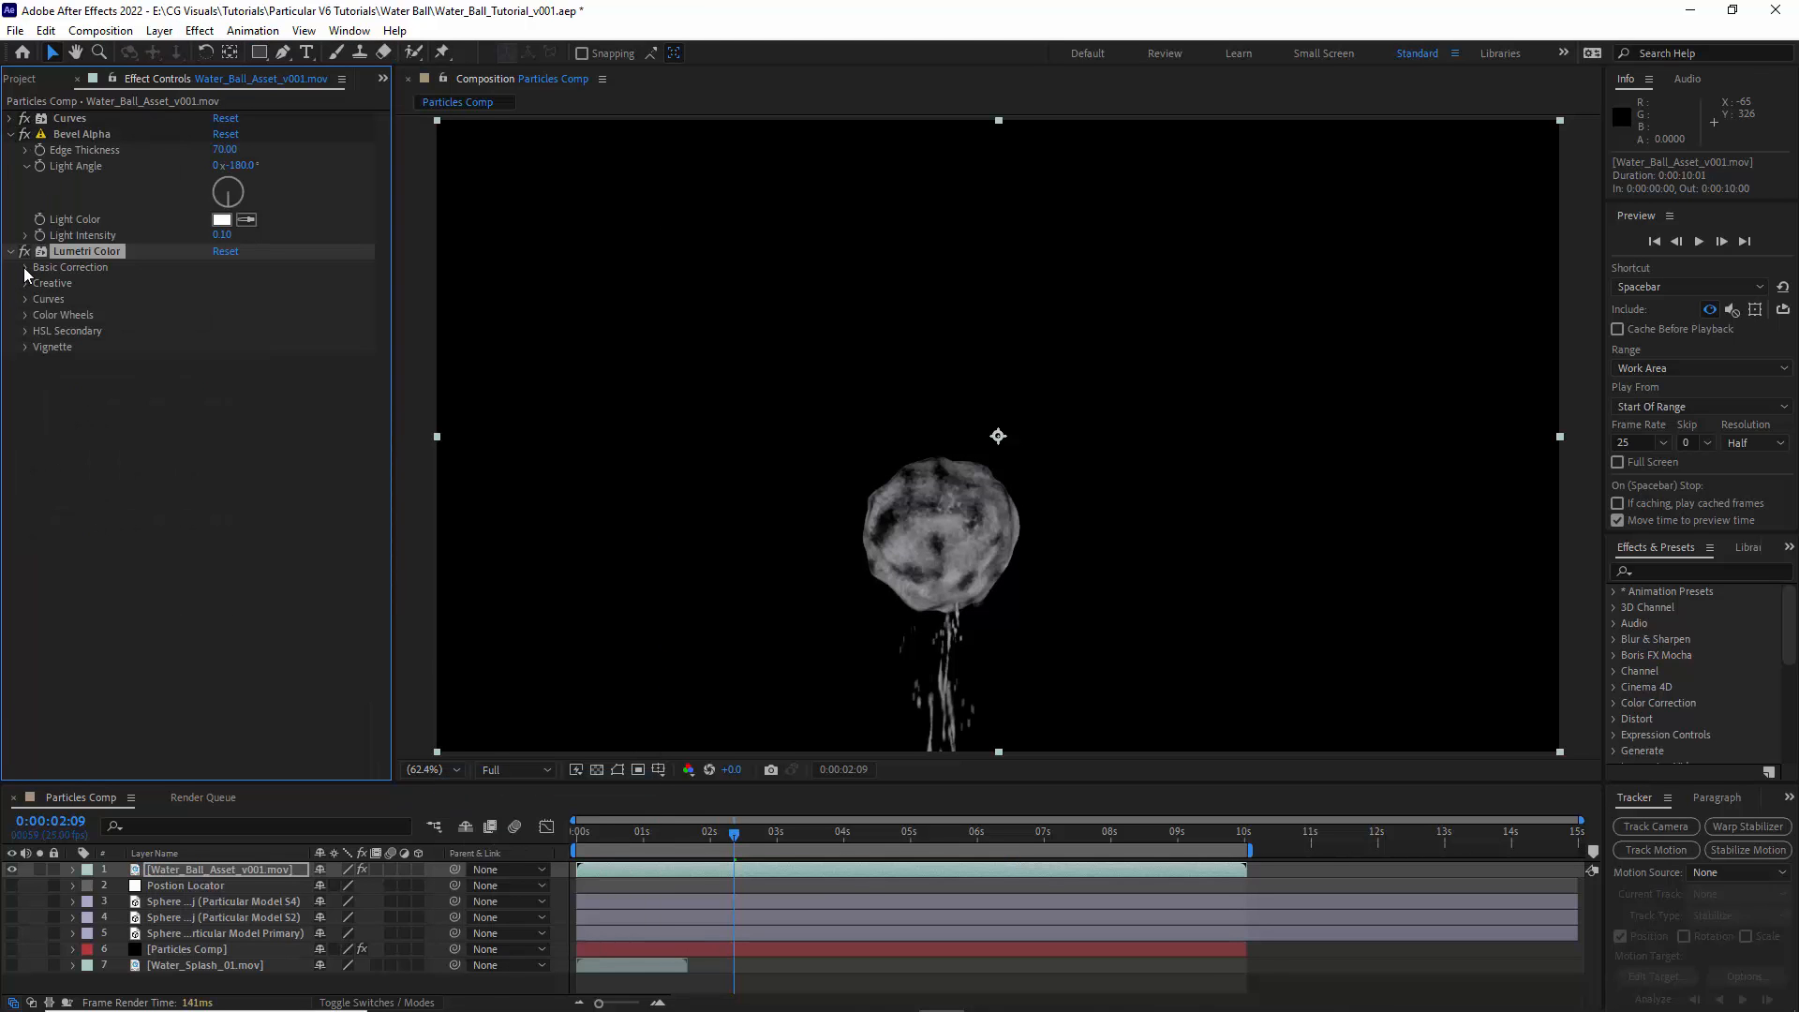
{"action": "left_click", "coordinate": [220, 443]}
{"action": "type", "text": "-100"}
{"action": "left_click", "coordinate": [283, 453]}
{"action": "left_click", "coordinate": [10, 252]}
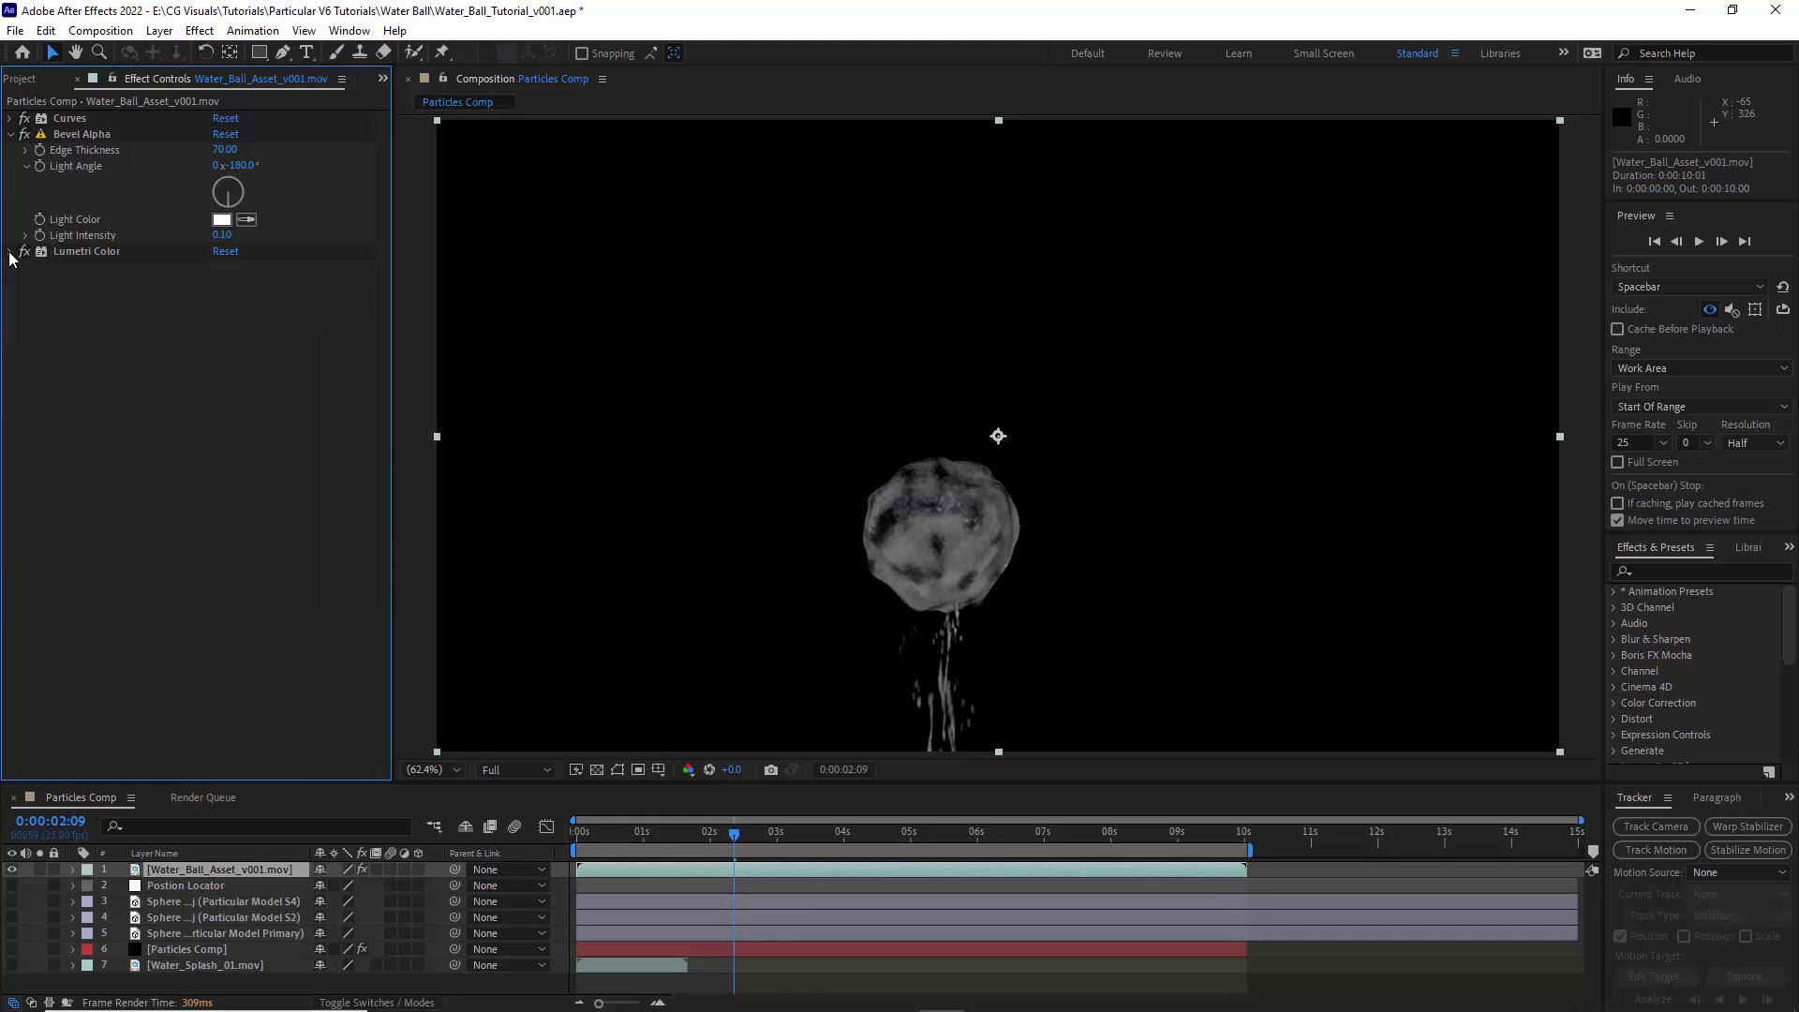
- Apply Turbulent Displace to the water ball layer with an amount of 25 and a size of 25
{"action": "left_click", "coordinate": [8, 136]}
{"action": "left_click", "coordinate": [200, 30]}
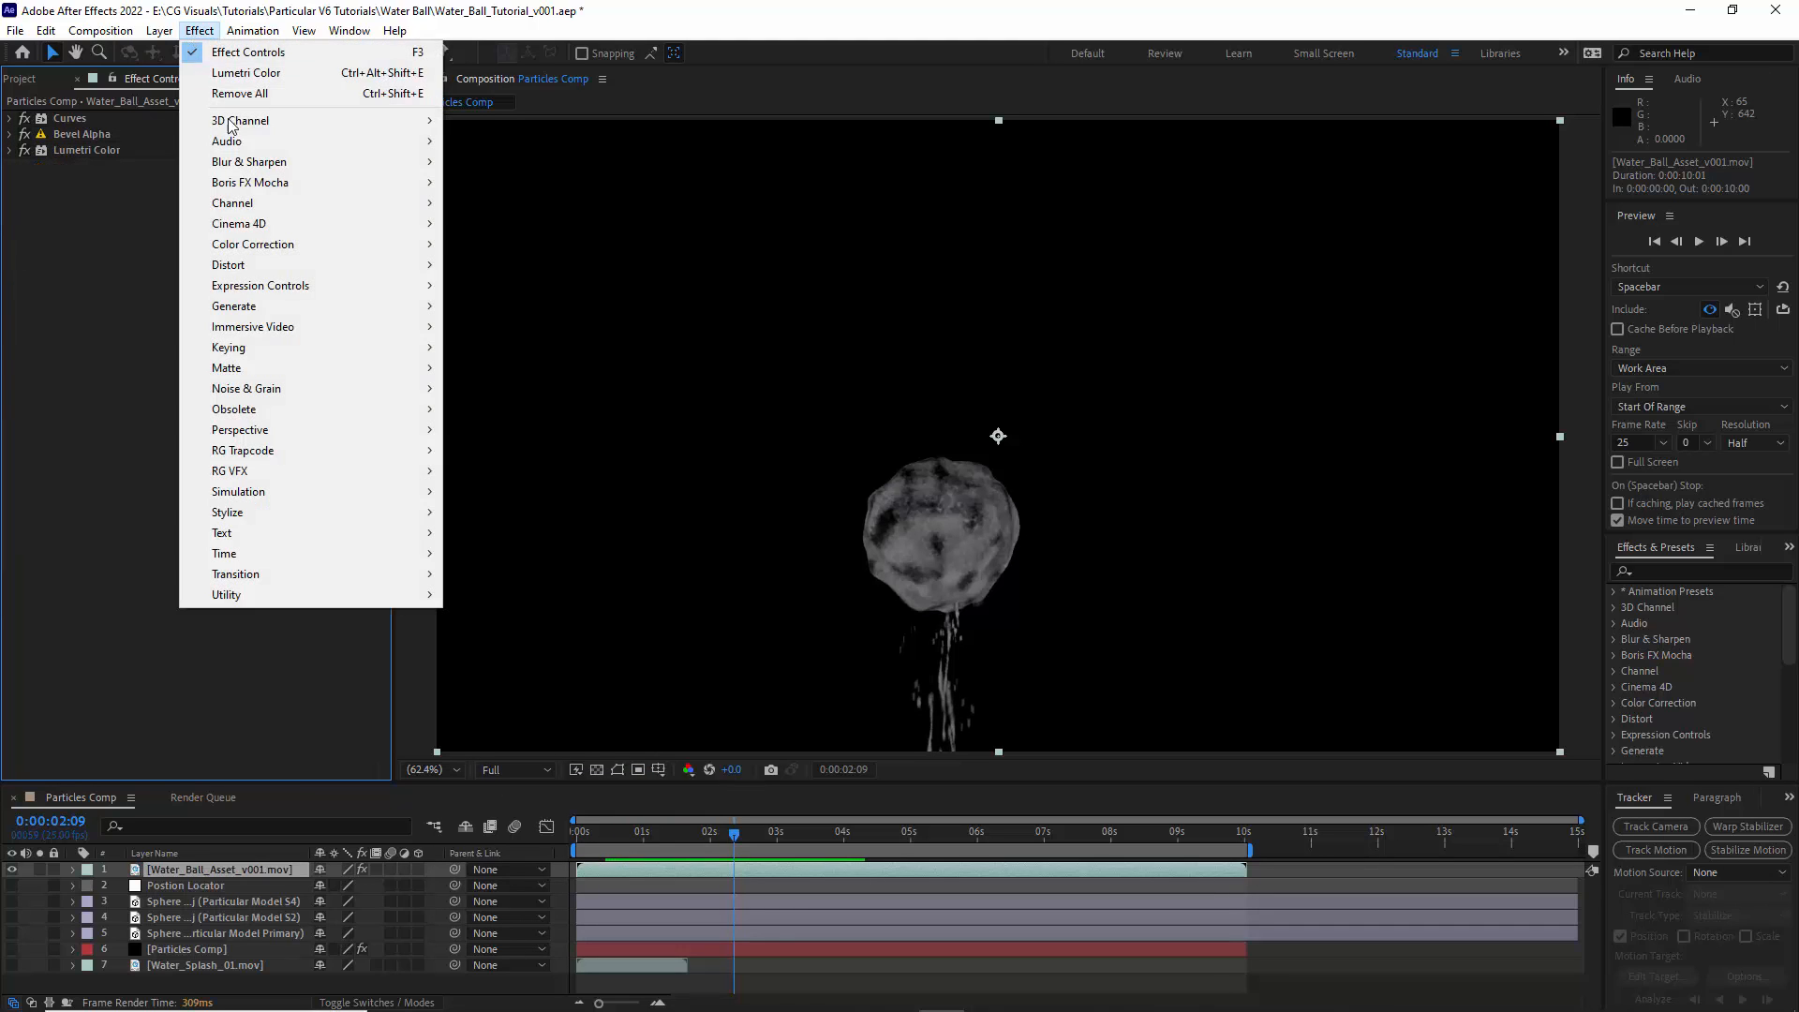
{"action": "mouse_move", "coordinate": [265, 270]}
{"action": "left_click", "coordinate": [516, 915]}
{"action": "left_click", "coordinate": [224, 215]}
{"action": "type", "text": "25"}
{"action": "left_click", "coordinate": [197, 354]}
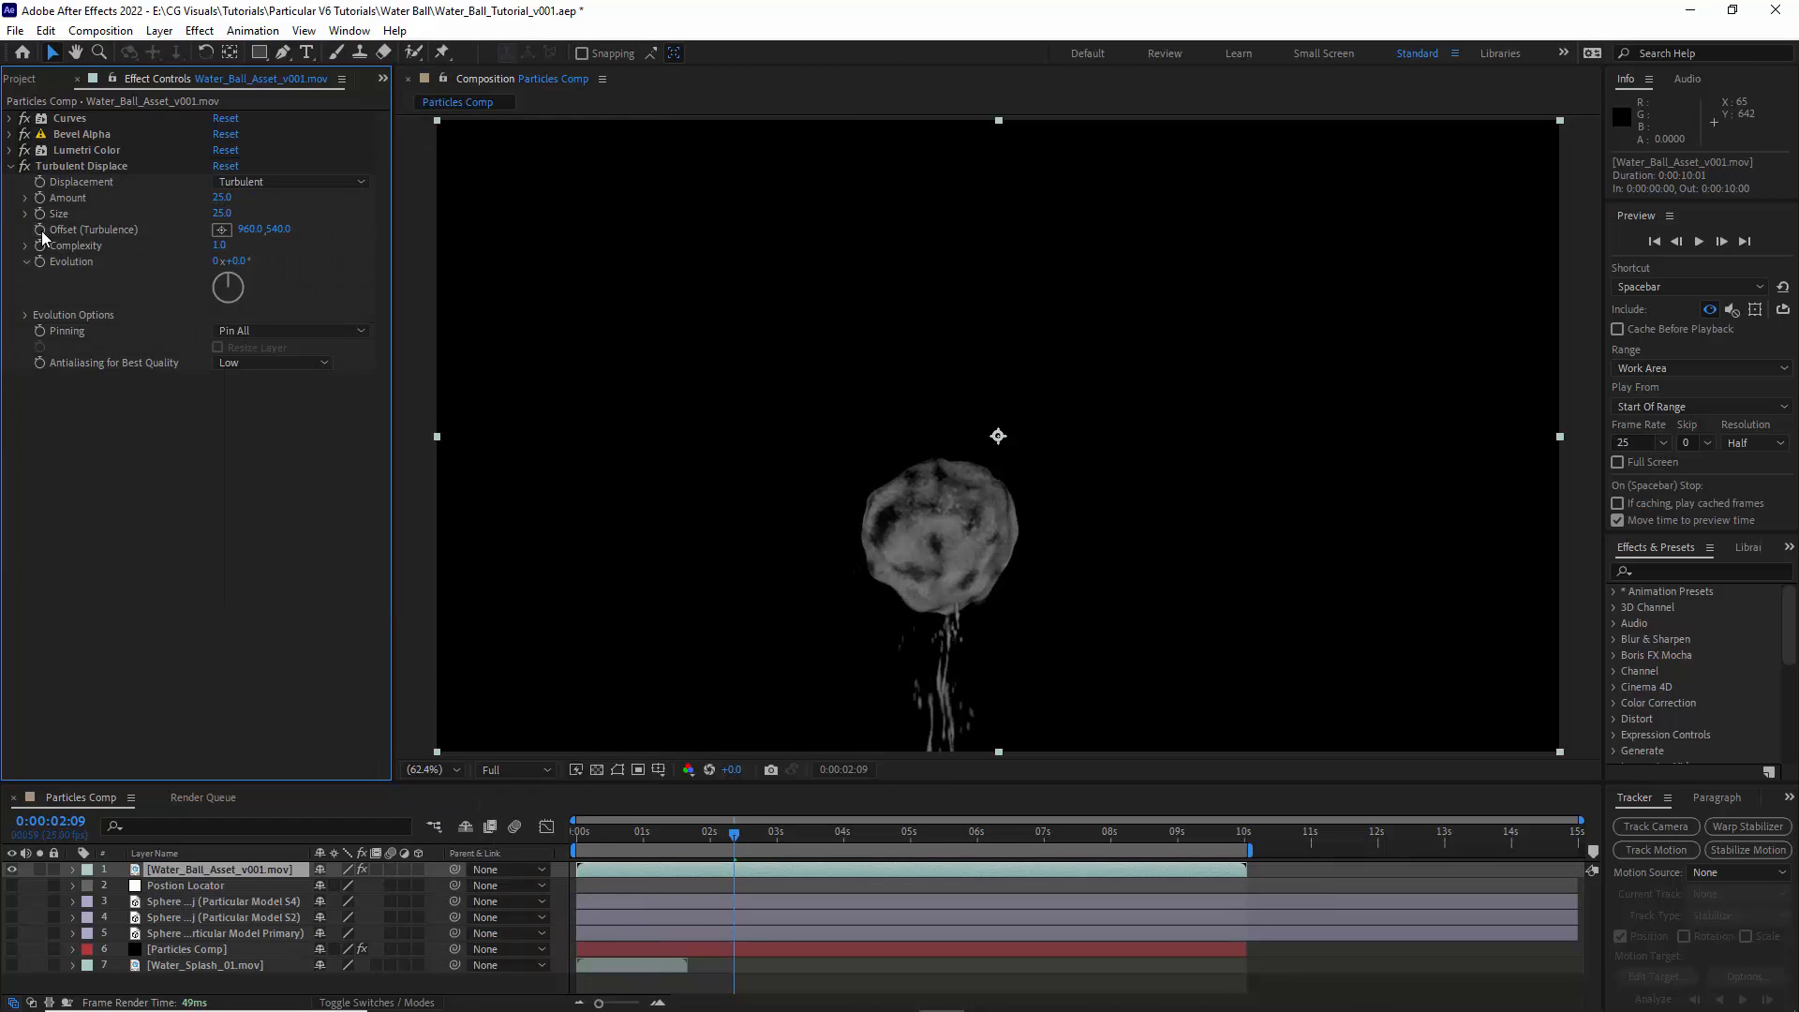
- Drive Turbulent Displace's Offset with the expression [960, time*-100] and its Evolution with a time-based multiplication expression
{"action": "left_click", "coordinate": [41, 231], "text": "alt"}
{"action": "type", "text": "[960, time*-100]"}
{"action": "left_click", "coordinate": [130, 386]}
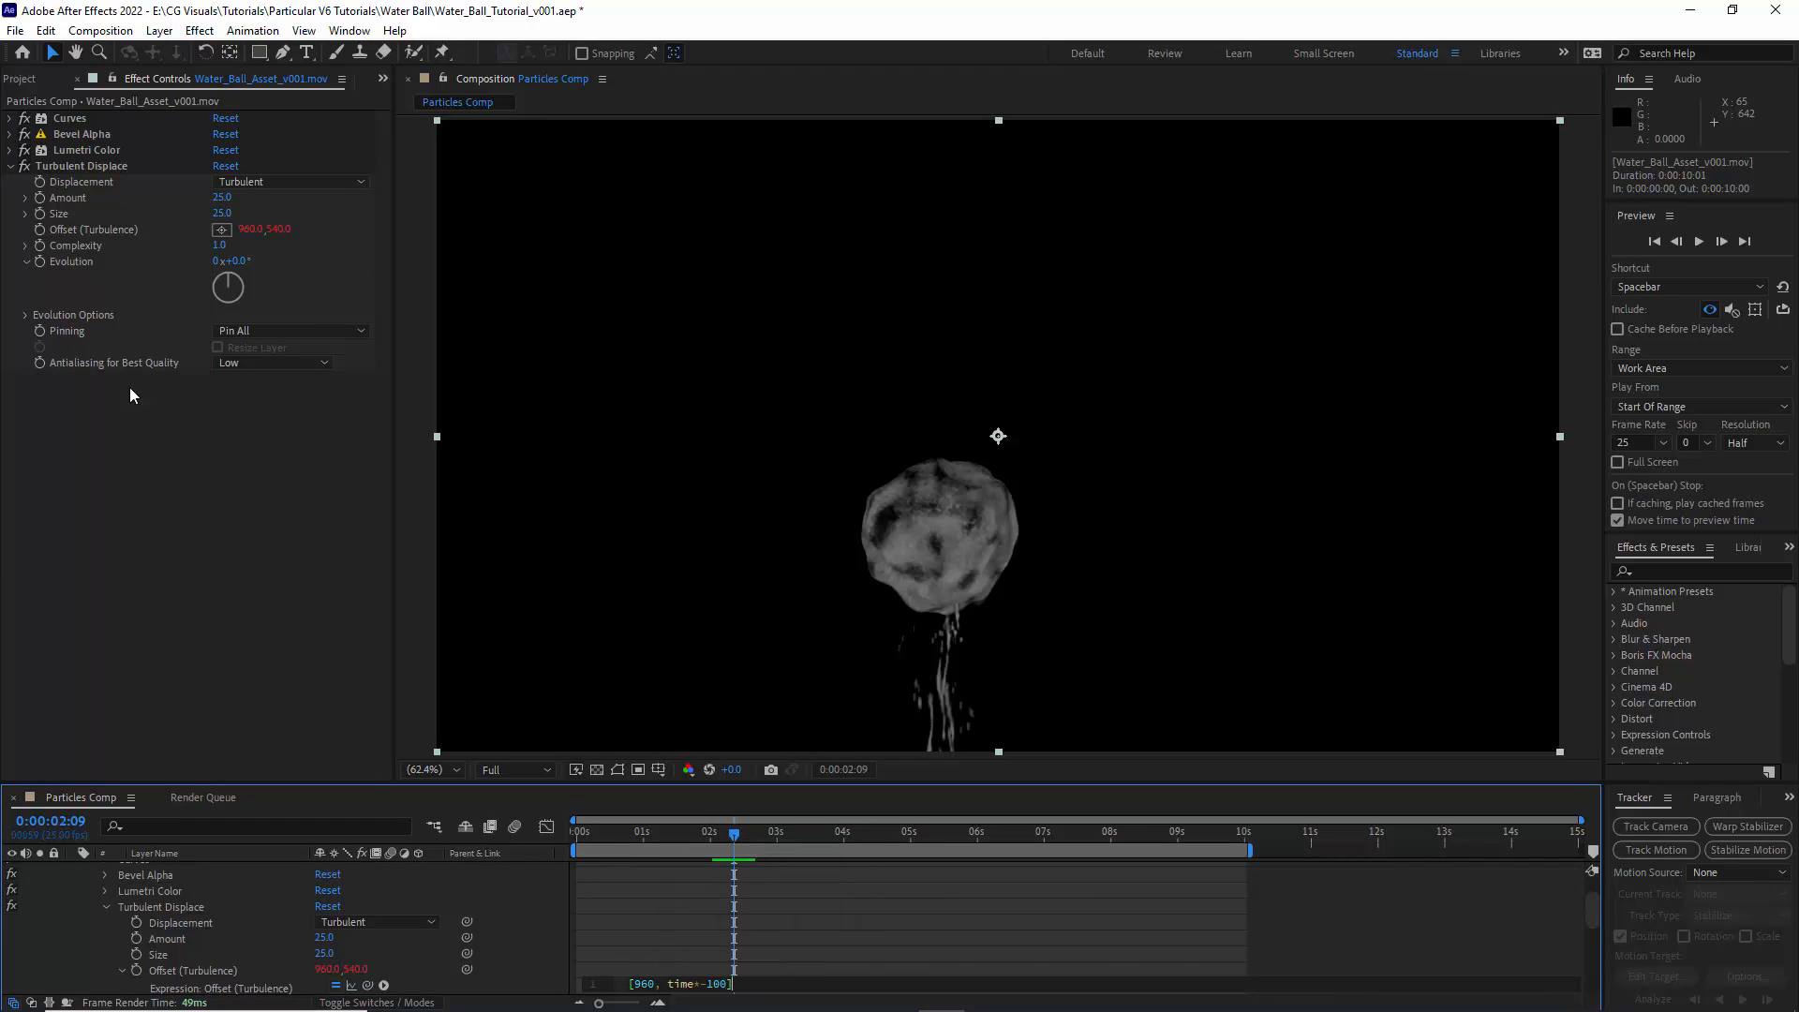
{"action": "left_click", "coordinate": [42, 259], "text": "alt"}
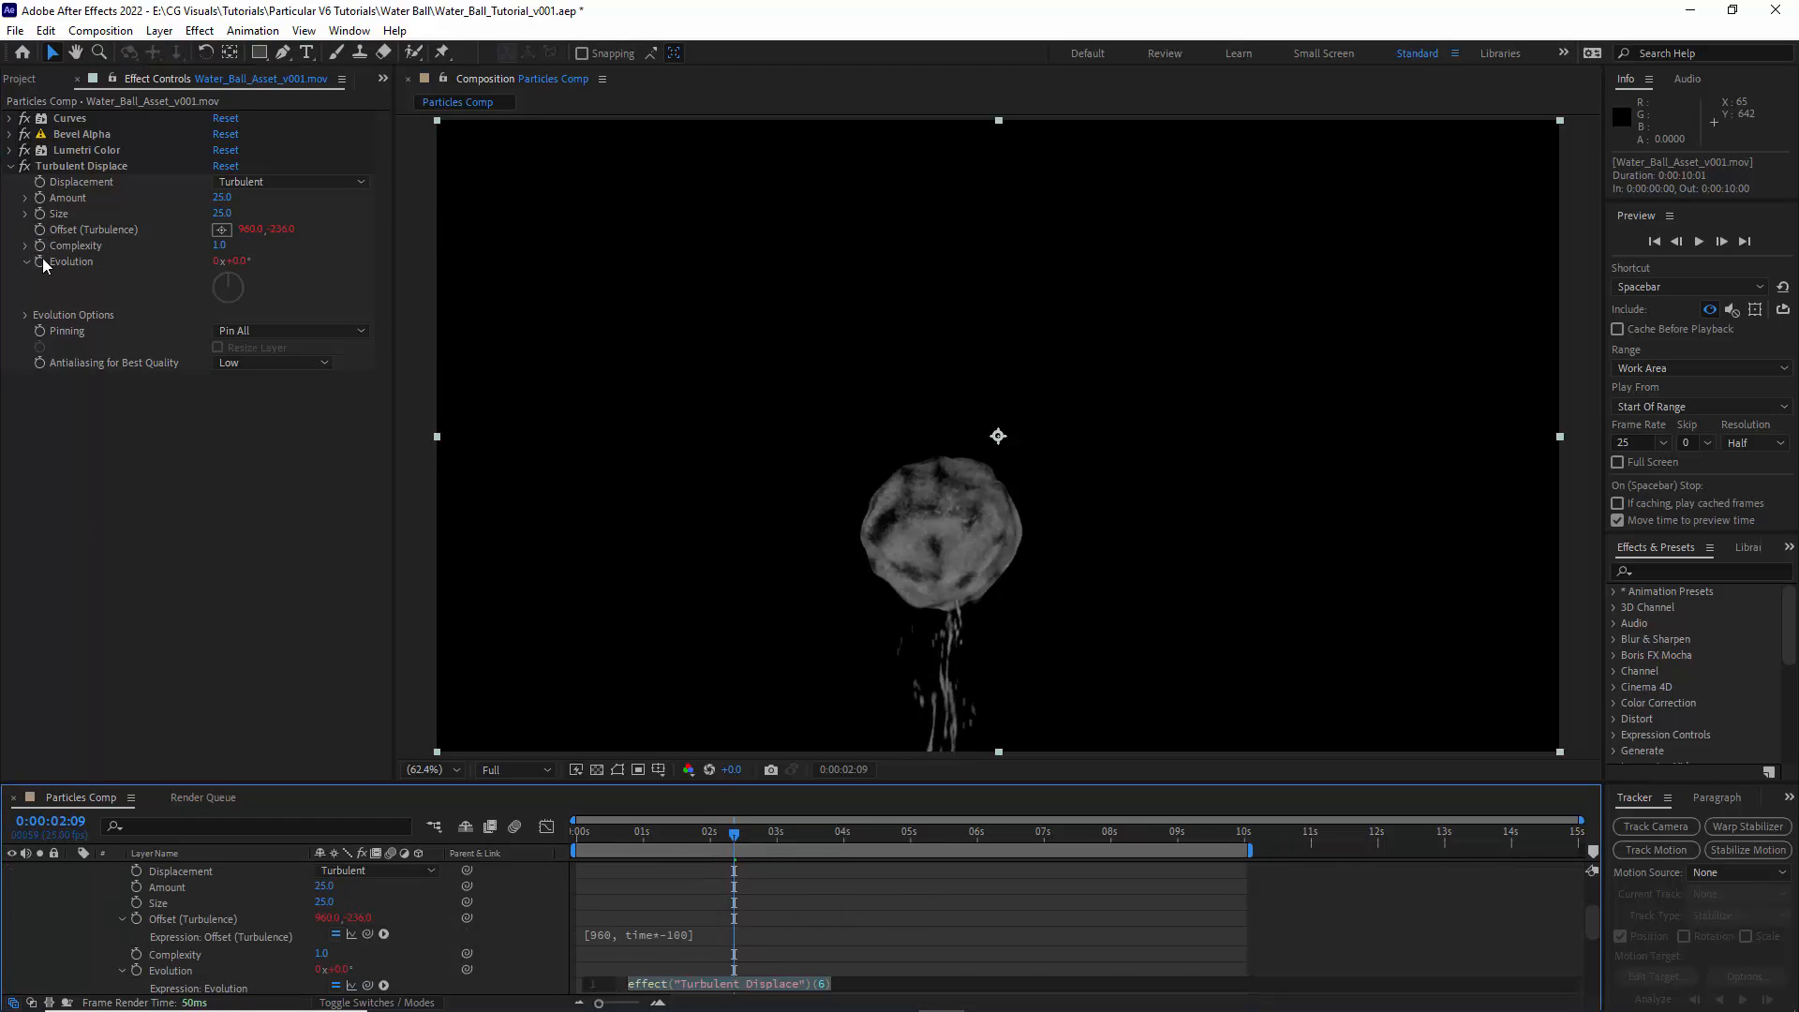
{"action": "type", "text": "time*100"}
{"action": "left_click", "coordinate": [132, 453]}
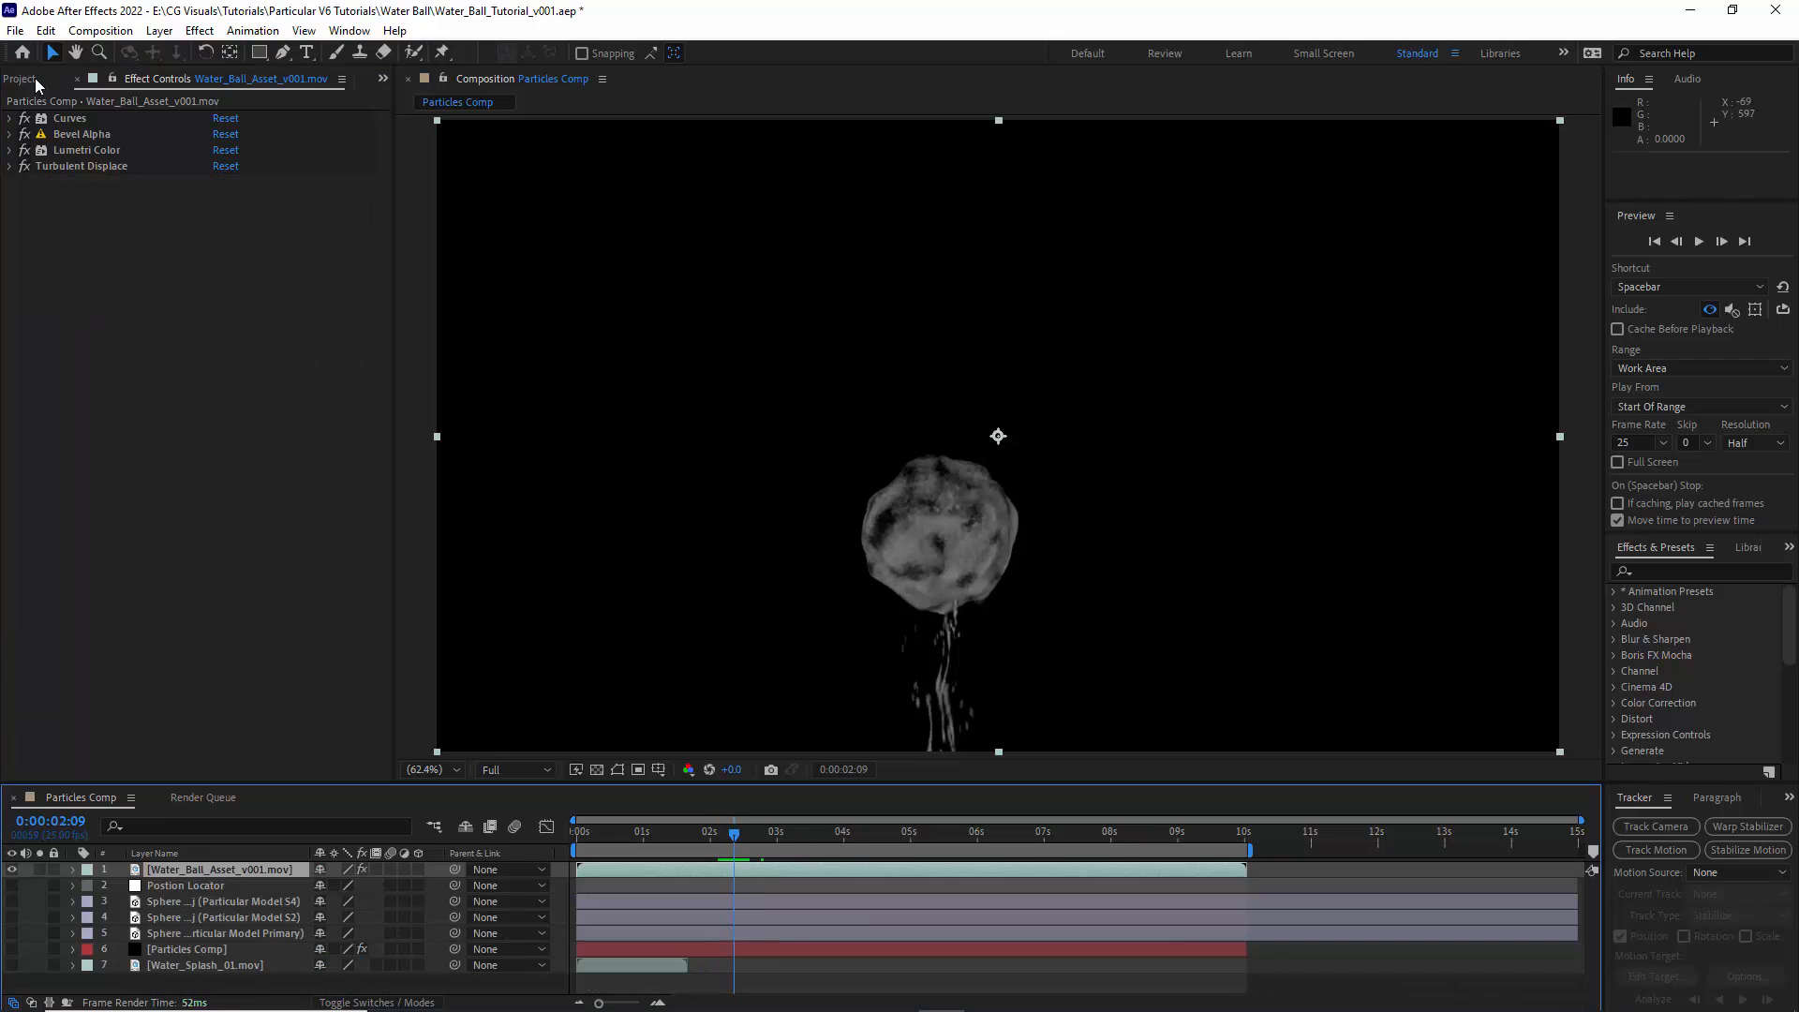
- Create a new composition from Particles Comp and name it Export Comp
{"action": "left_click", "coordinate": [31, 79]}
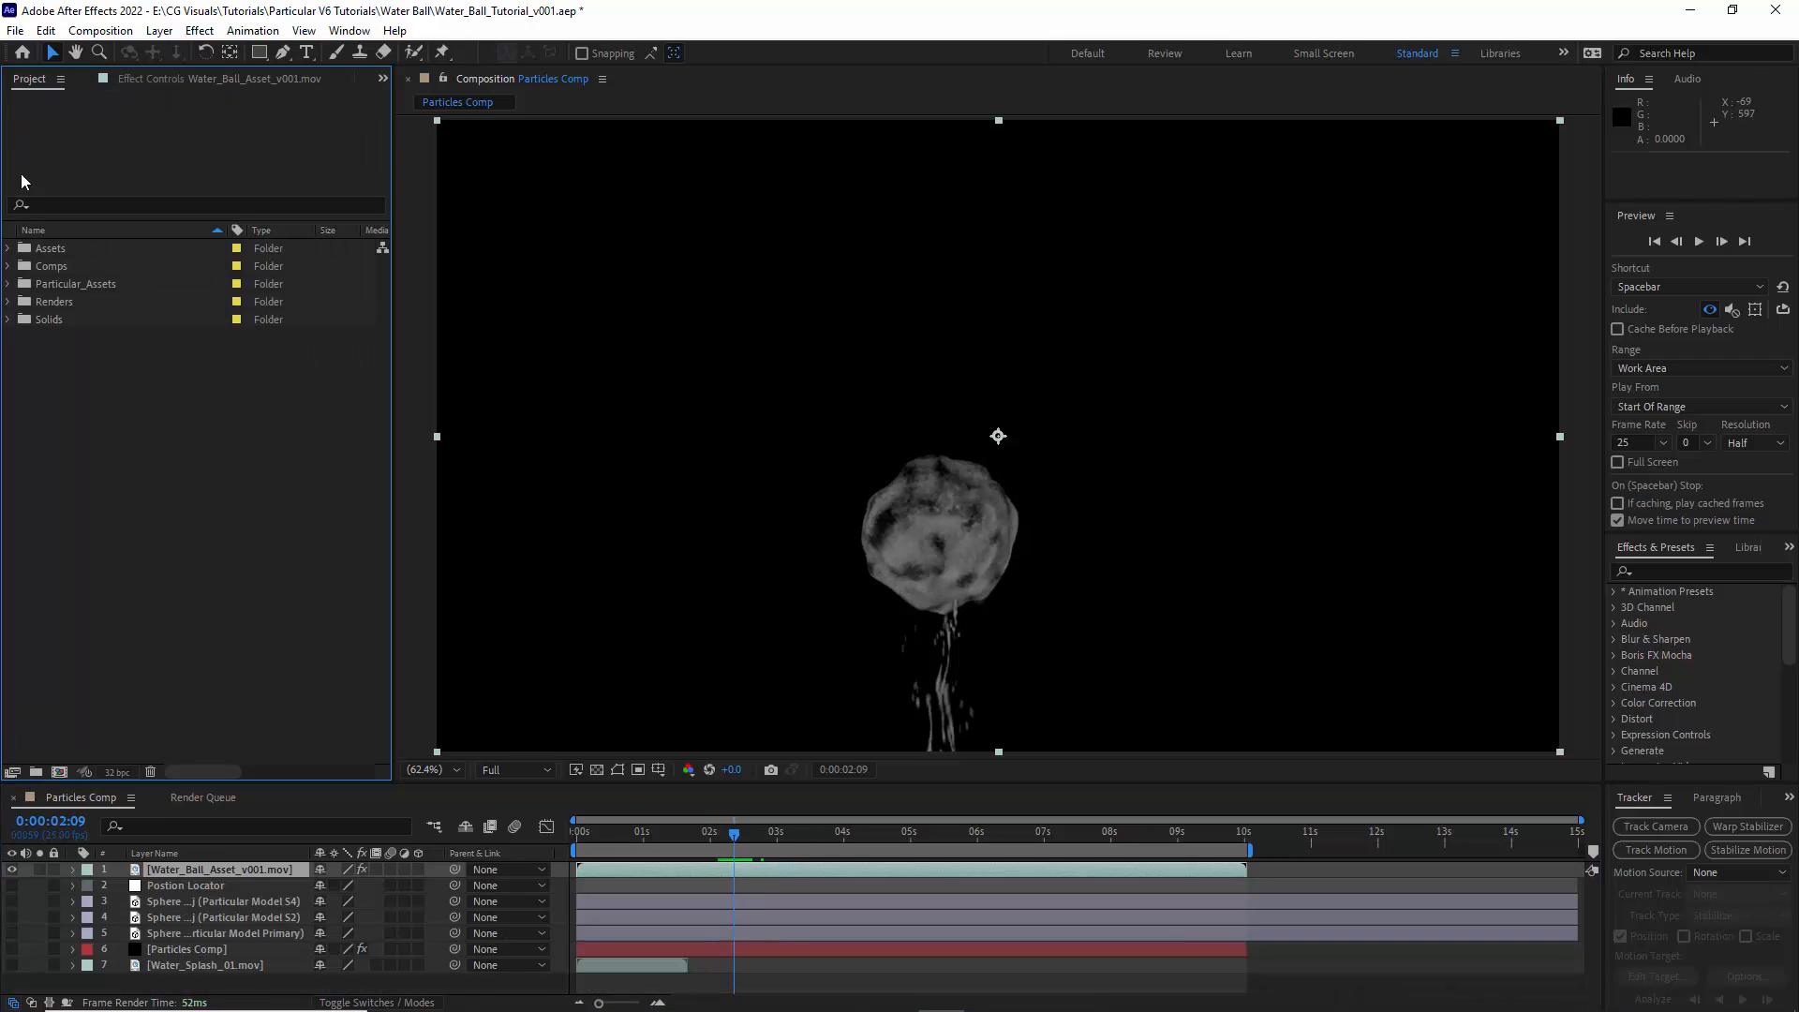
{"action": "left_click", "coordinate": [9, 267]}
{"action": "left_click_drag", "start_coordinate": [70, 286], "coordinate": [59, 771]}
{"action": "left_click_drag", "start_coordinate": [295, 812], "coordinate": [65, 799]}
{"action": "left_click", "coordinate": [100, 30]}
{"action": "left_click", "coordinate": [150, 79]}
{"action": "type", "text": "Export Comp"}
{"action": "left_click", "coordinate": [1018, 721]}
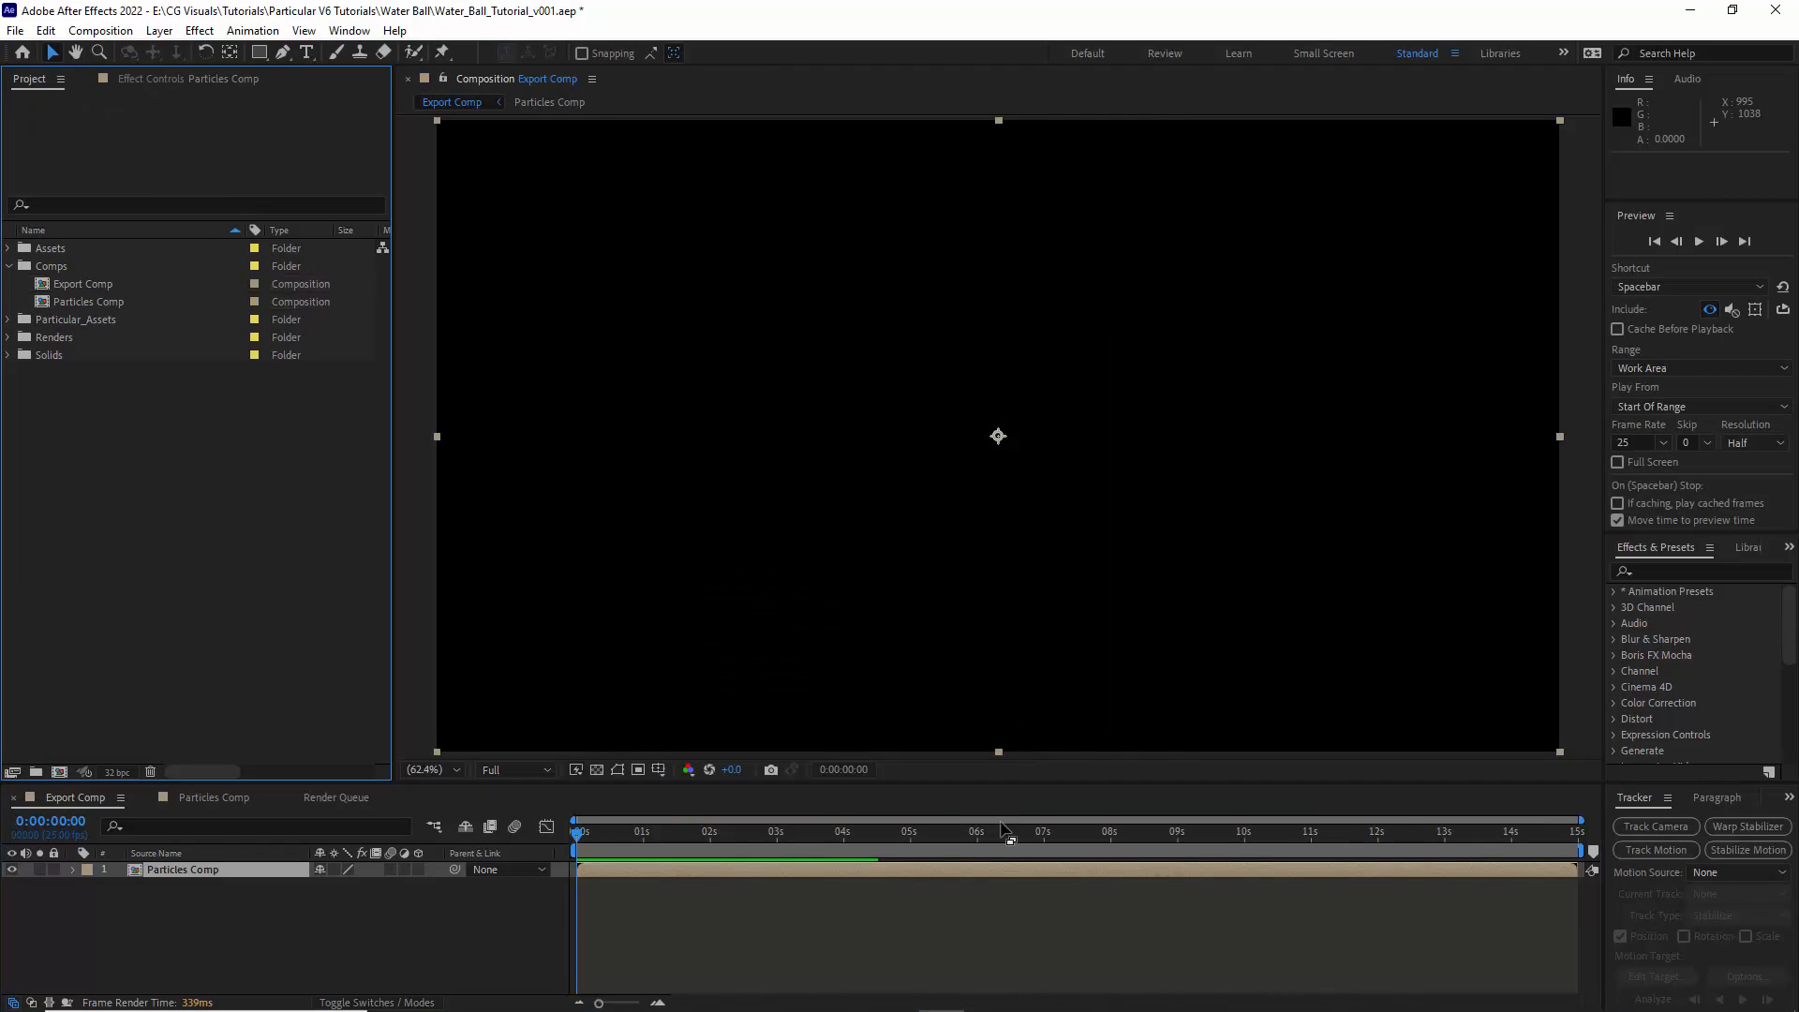
- Go to 0:00:01:00 in Export Comp and duplicate the Particles Comp layer twice
{"action": "left_click_drag", "start_coordinate": [579, 833], "coordinate": [643, 841]}
{"action": "left_click", "coordinate": [190, 867]}
{"action": "key", "text": "ctrl+d"}
{"action": "key", "text": "ctrl+d"}
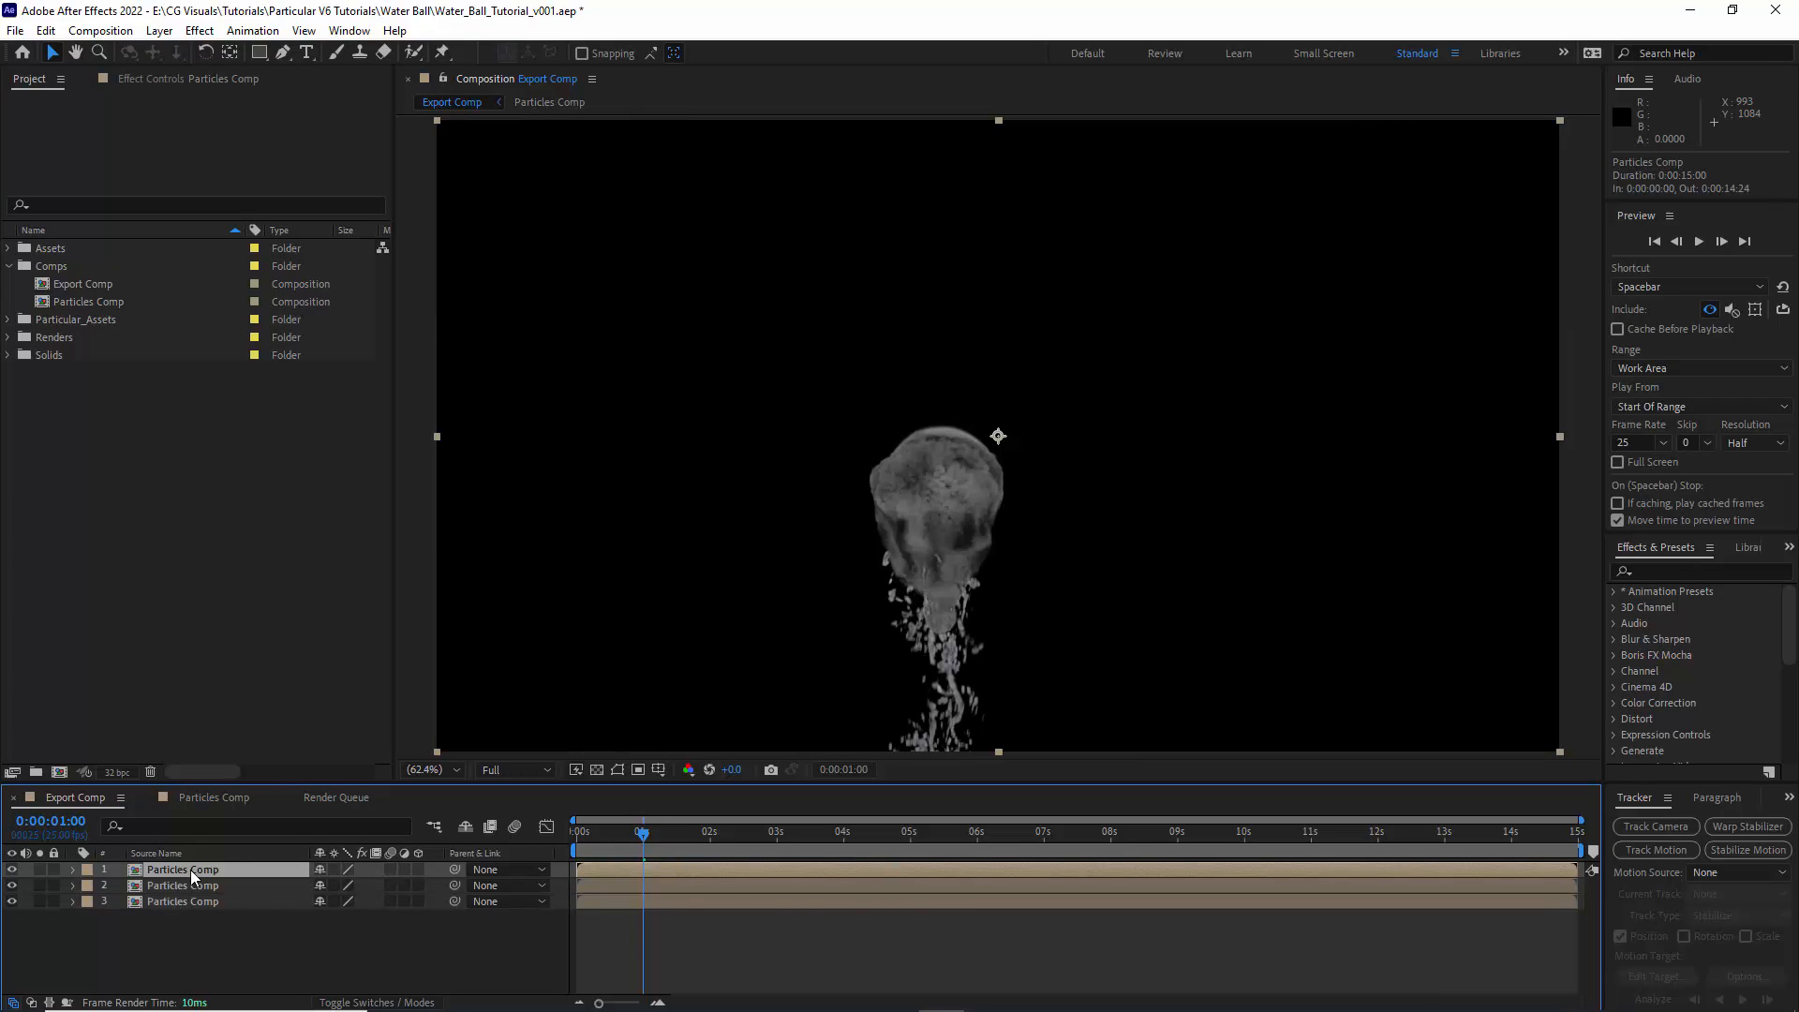
- Add charmouth-road-carpark.jpg as the bottom layer of Export Comp and fit it to the comp
{"action": "left_click", "coordinate": [10, 266]}
{"action": "left_click", "coordinate": [9, 248]}
{"action": "left_click_drag", "start_coordinate": [66, 272], "coordinate": [225, 937]}
{"action": "right_click", "coordinate": [166, 916]}
{"action": "mouse_move", "coordinate": [222, 443]}
{"action": "left_click", "coordinate": [451, 691]}
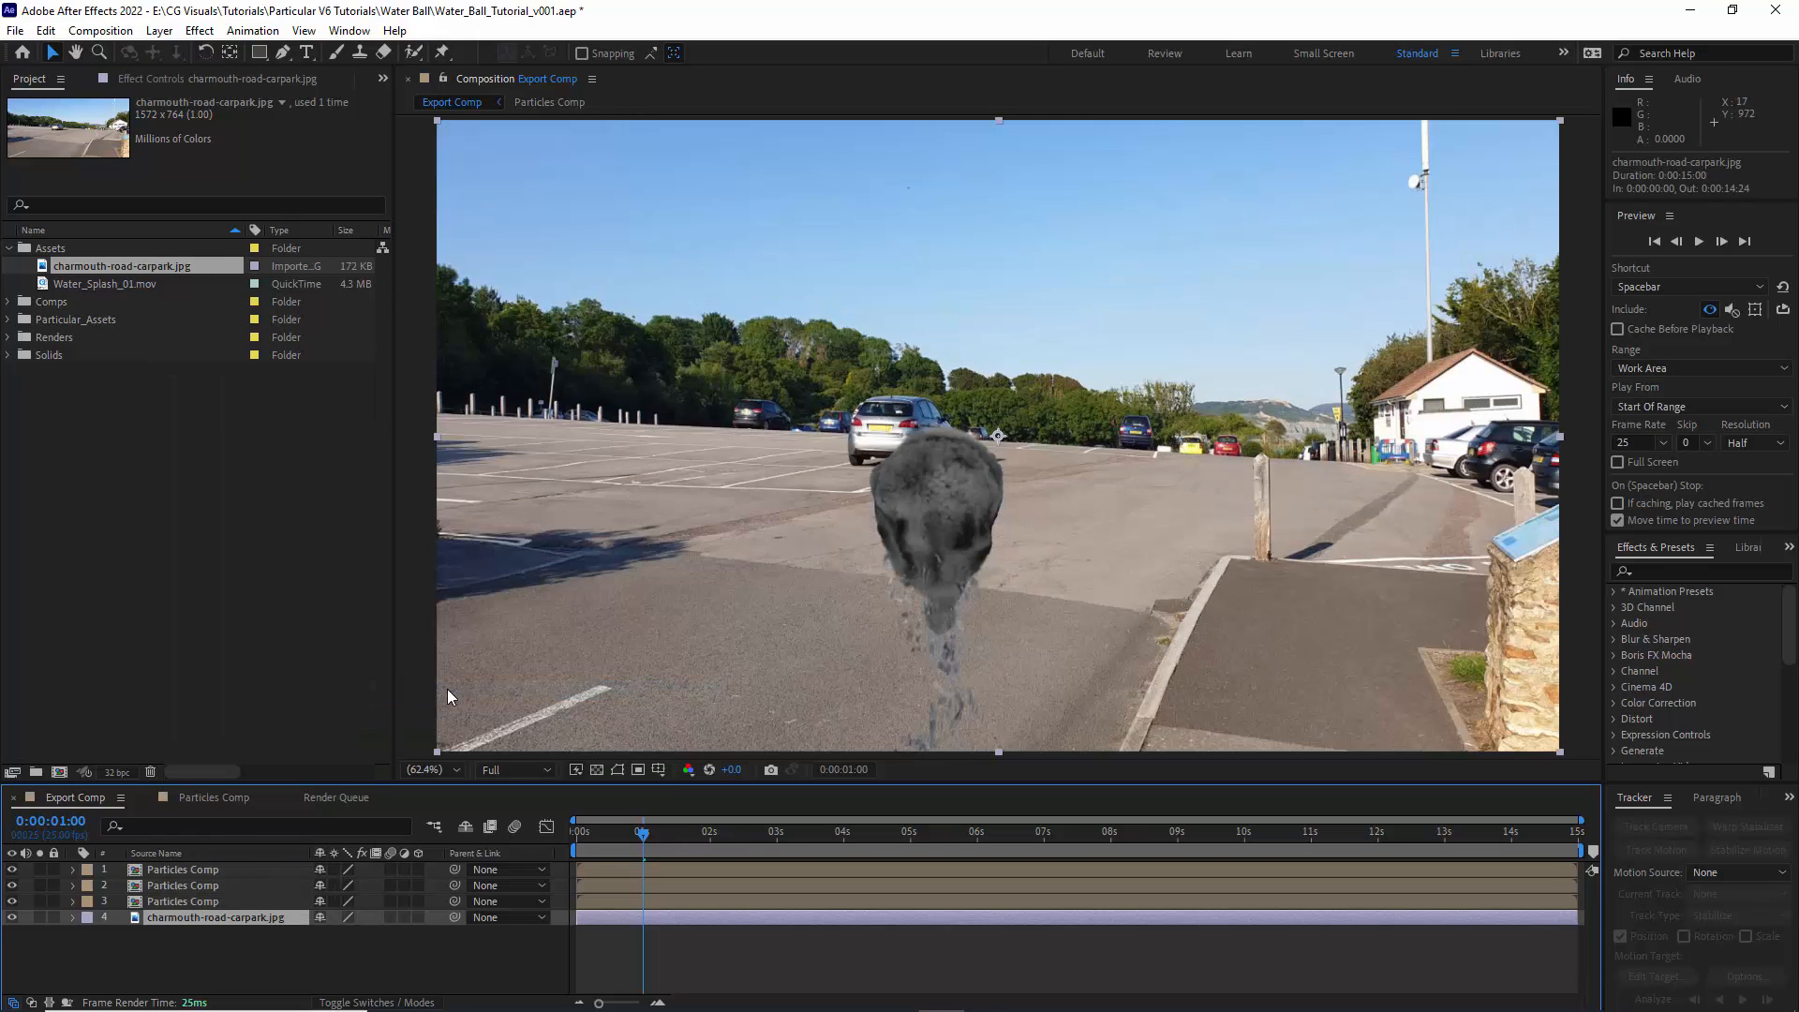
- Rename the three Particles Comp layers Alpha Matte, Specular Foam and Specular Highlights, and place Specular Foam below Specular Highlights
{"action": "left_click", "coordinate": [215, 903]}
{"action": "key", "text": "Return"}
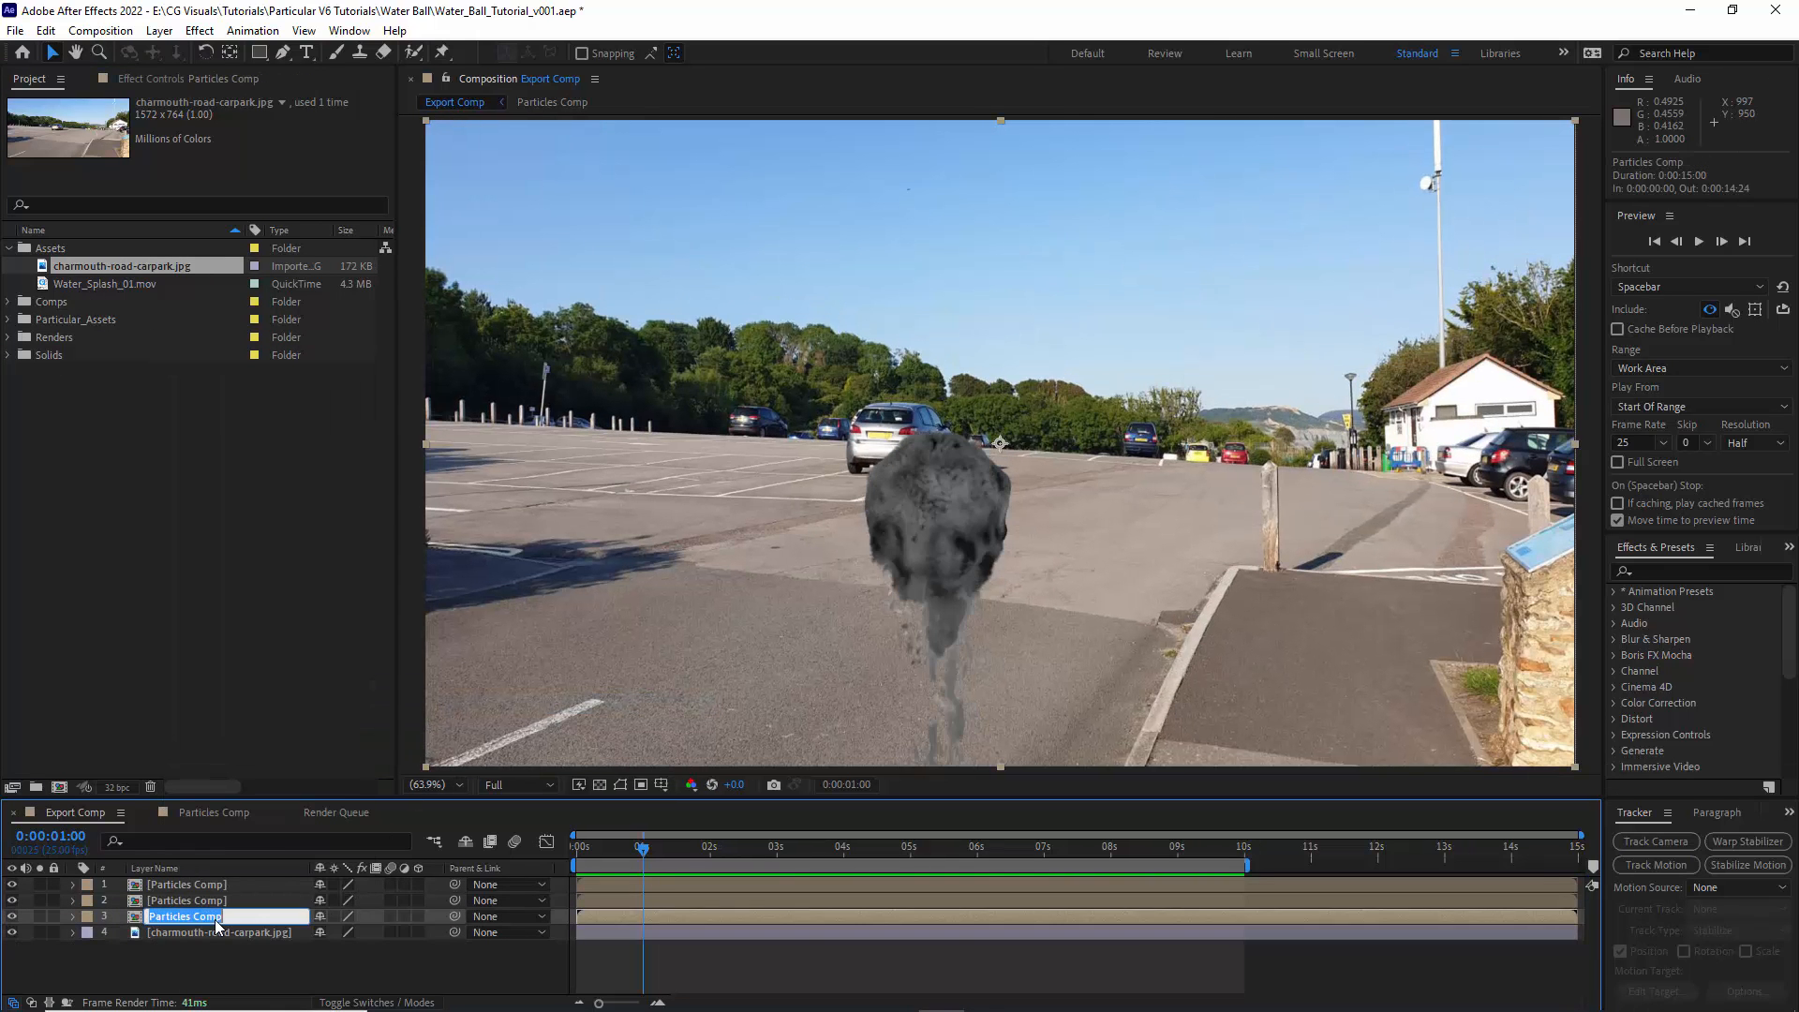
{"action": "type", "text": "Specular Highlights"}
{"action": "left_click", "coordinate": [183, 901]}
{"action": "key", "text": "Return"}
{"action": "type", "text": "Spec"}
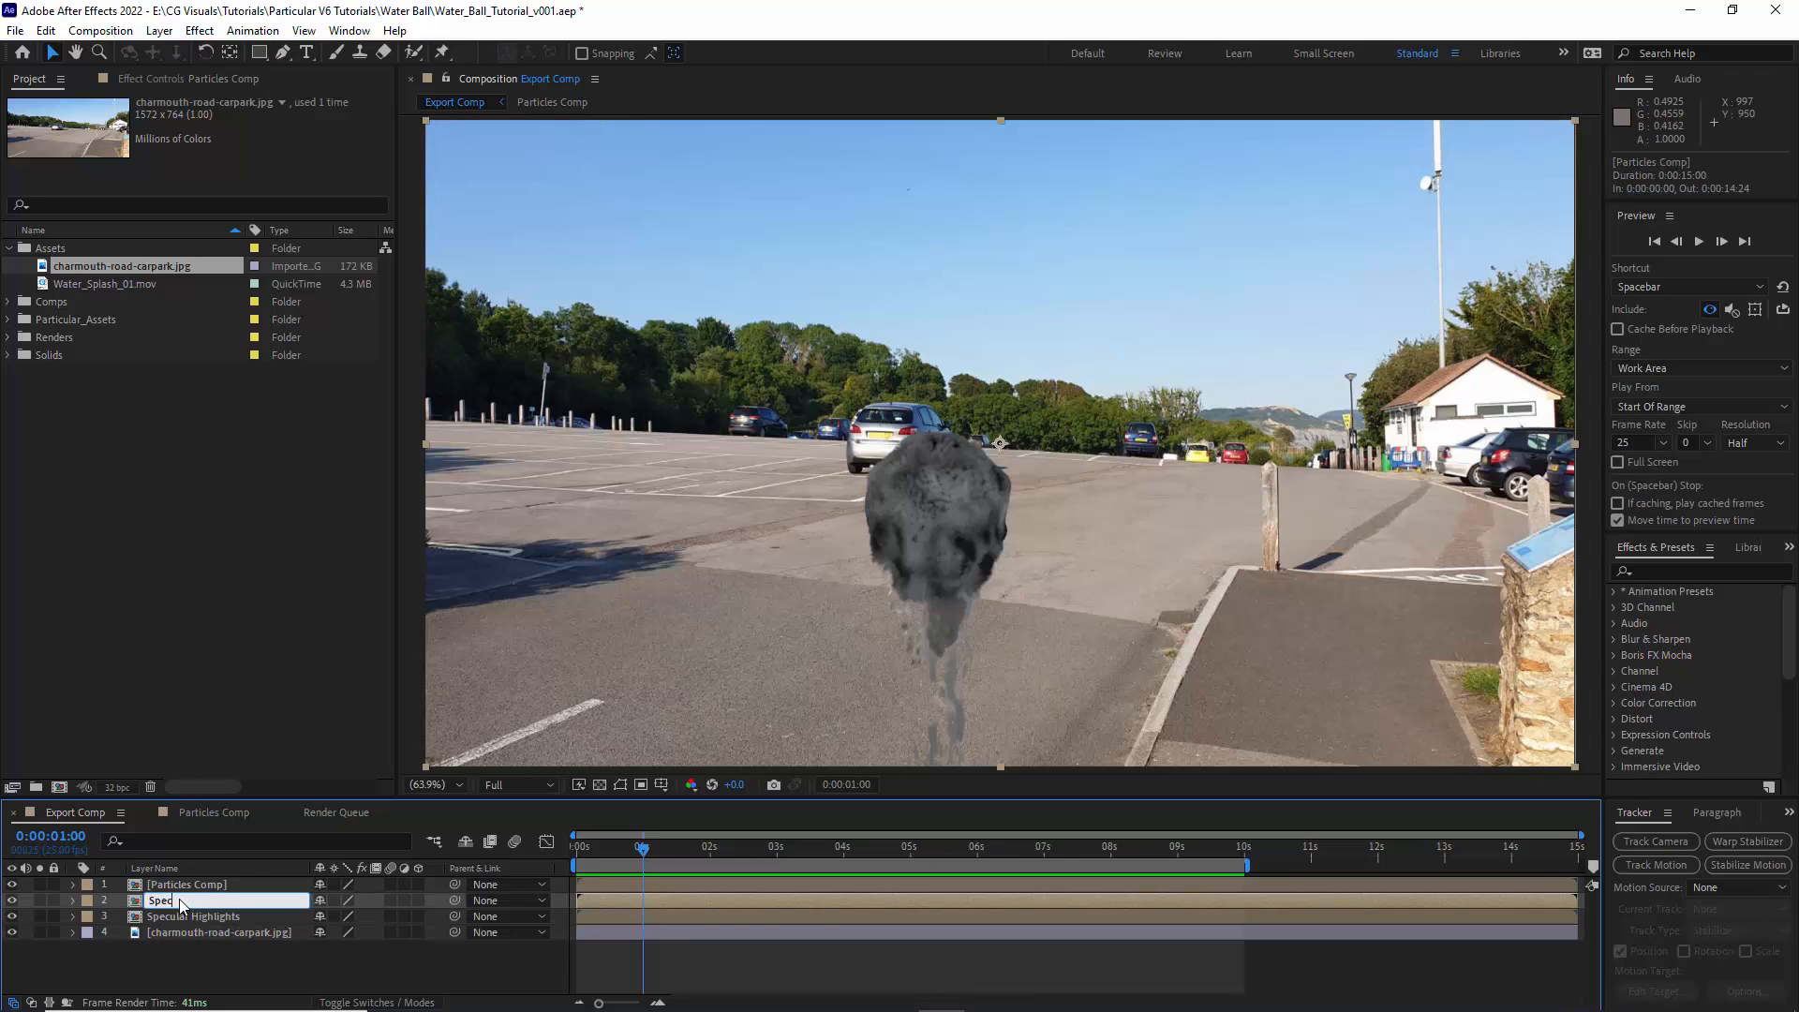
{"action": "left_click", "coordinate": [177, 886]}
{"action": "key", "text": "Return"}
{"action": "type", "text": "Alpha Matte"}
{"action": "key", "text": "Return"}
{"action": "left_click_drag", "start_coordinate": [182, 900], "coordinate": [180, 928]}
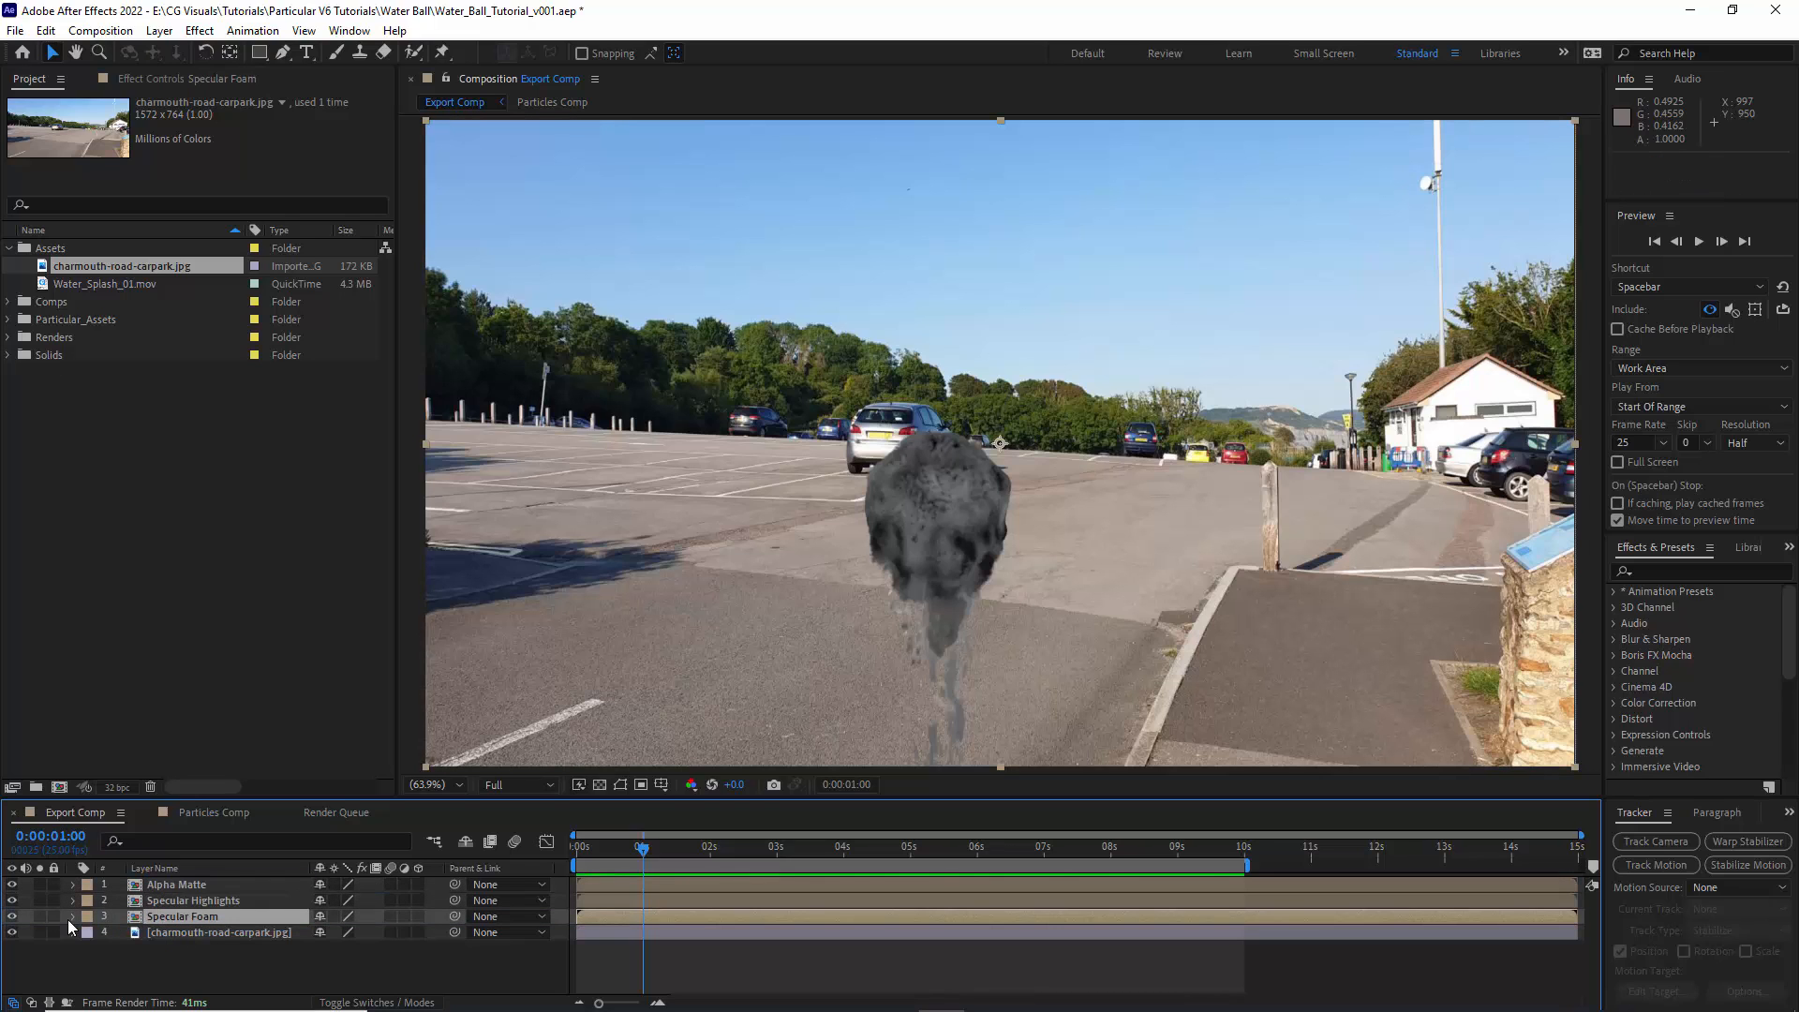
- Solo the Specular Foam layer and apply Levels with Input White at about 0.949 and Input Black at about 0.243
{"action": "left_click", "coordinate": [40, 916]}
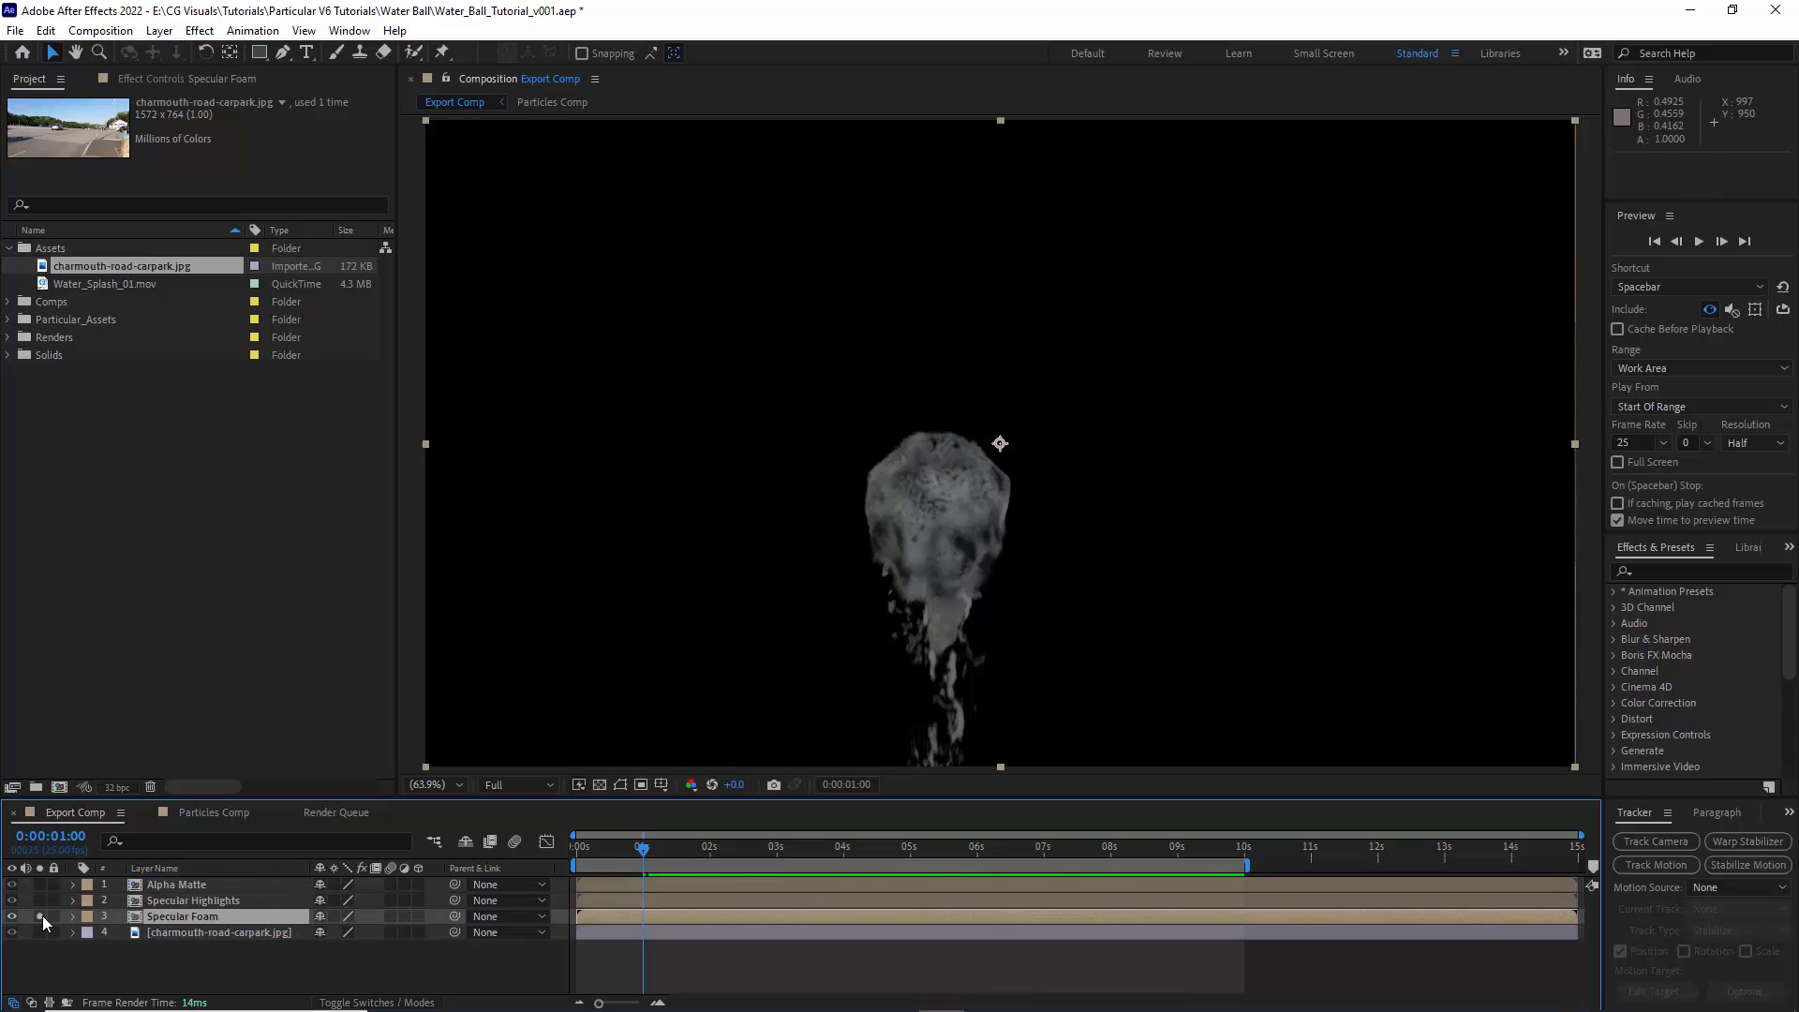
{"action": "left_click", "coordinate": [200, 30]}
{"action": "mouse_move", "coordinate": [254, 245]}
{"action": "left_click", "coordinate": [478, 739]}
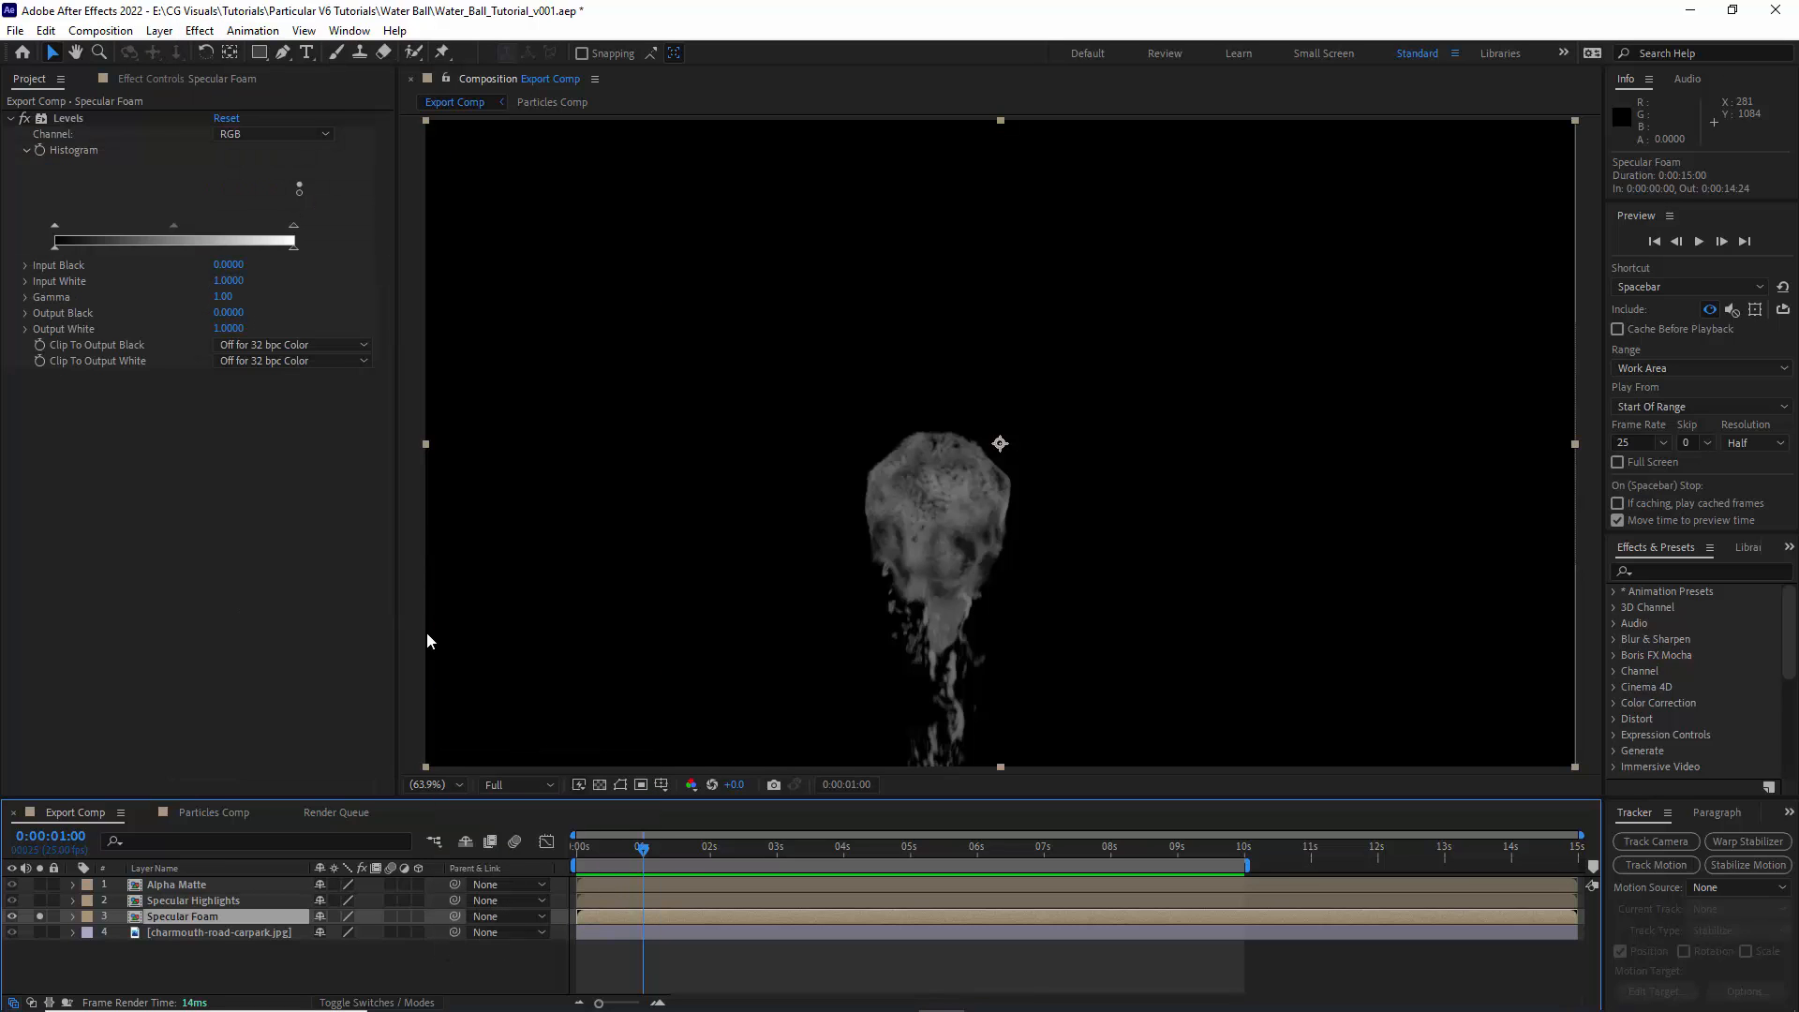
{"action": "left_click_drag", "start_coordinate": [292, 229], "coordinate": [281, 229]}
{"action": "left_click_drag", "start_coordinate": [57, 228], "coordinate": [112, 236]}
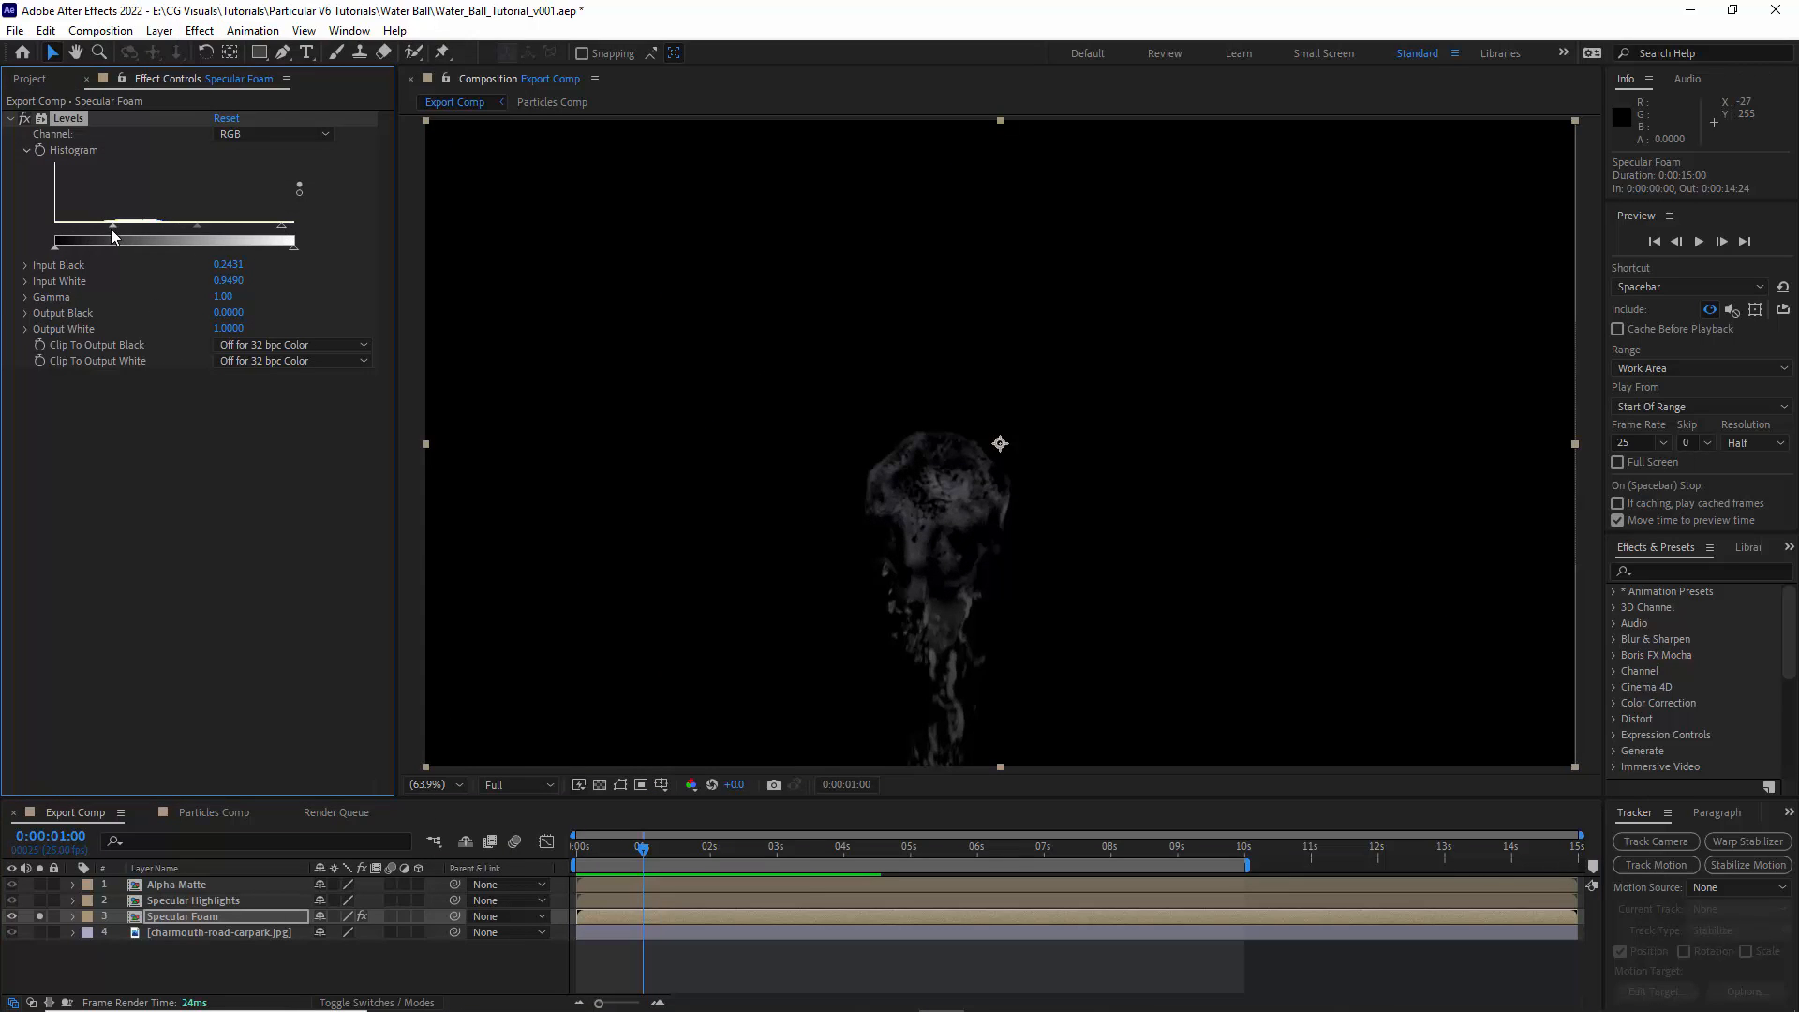
- Apply the Median (Legacy) effect to the Specular Foam layer with a Radius of 2
{"action": "left_click", "coordinate": [199, 31]}
{"action": "mouse_move", "coordinate": [412, 385]}
{"action": "left_click", "coordinate": [510, 488]}
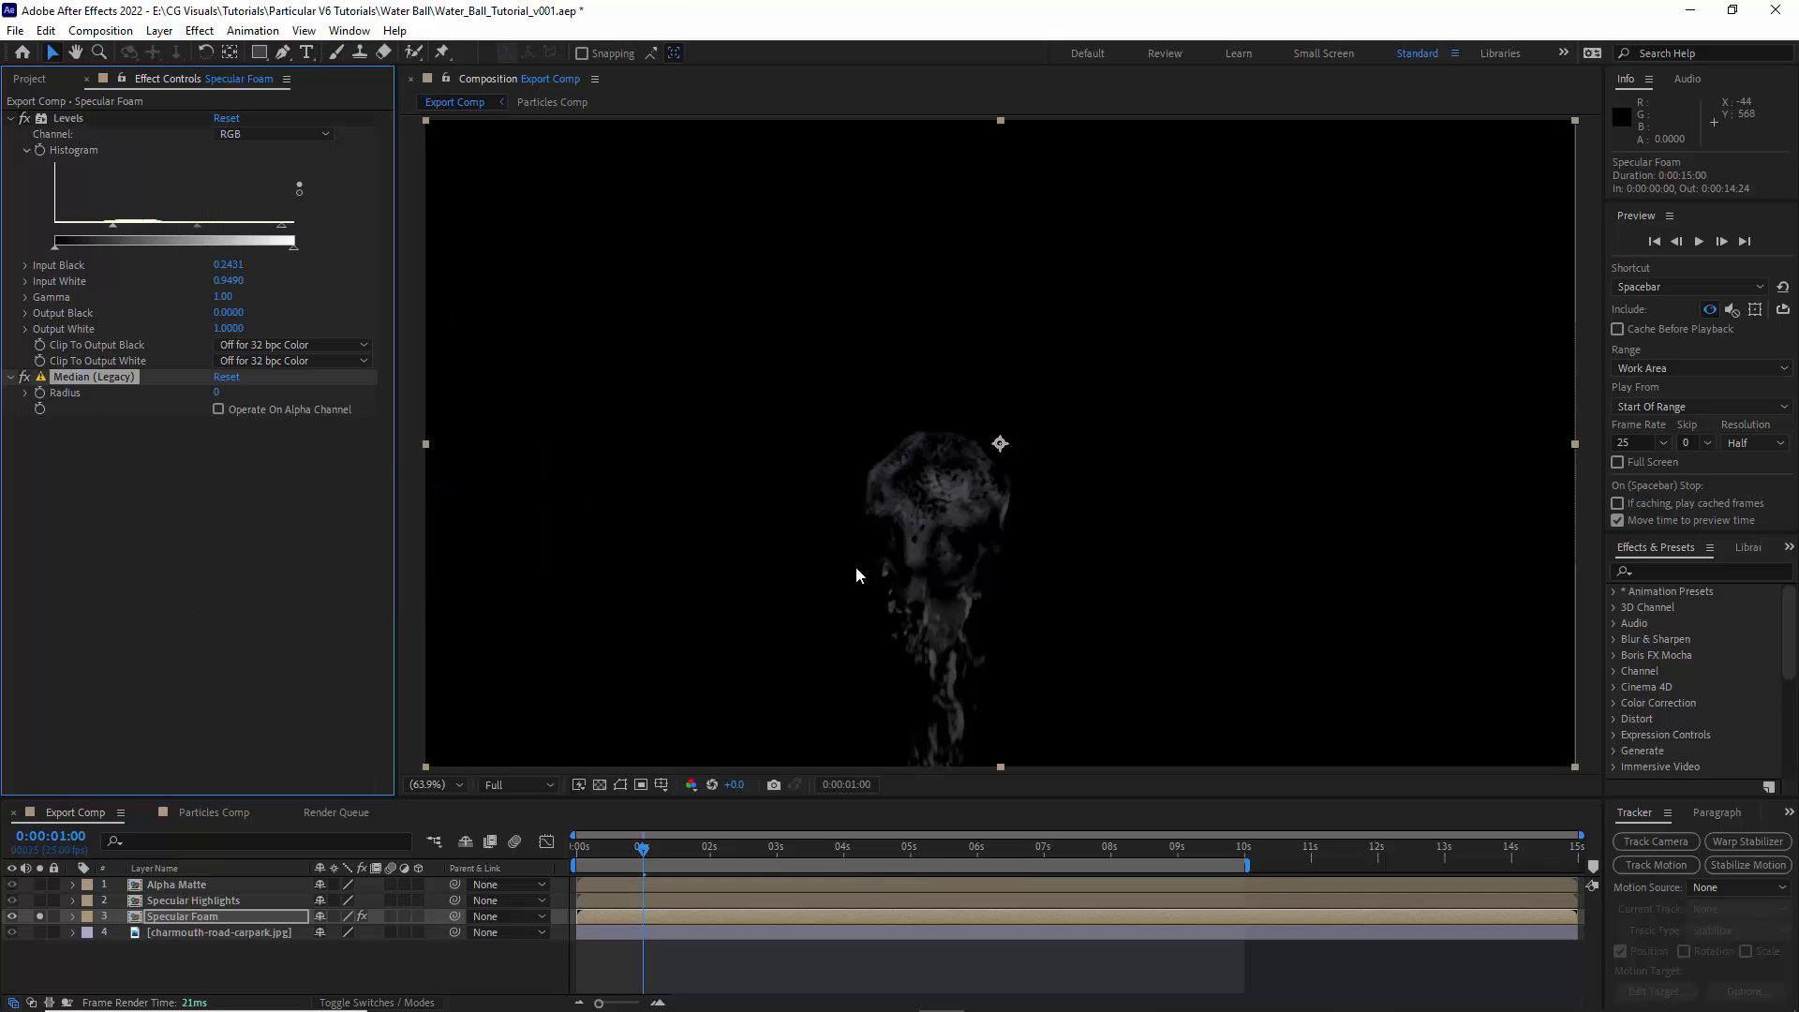
{"action": "scroll", "coordinate": [926, 571], "scroll_direction": "up", "scroll_amount": 4}
{"action": "left_click", "coordinate": [216, 392]}
{"action": "type", "text": "2"}
{"action": "key", "text": "Return"}
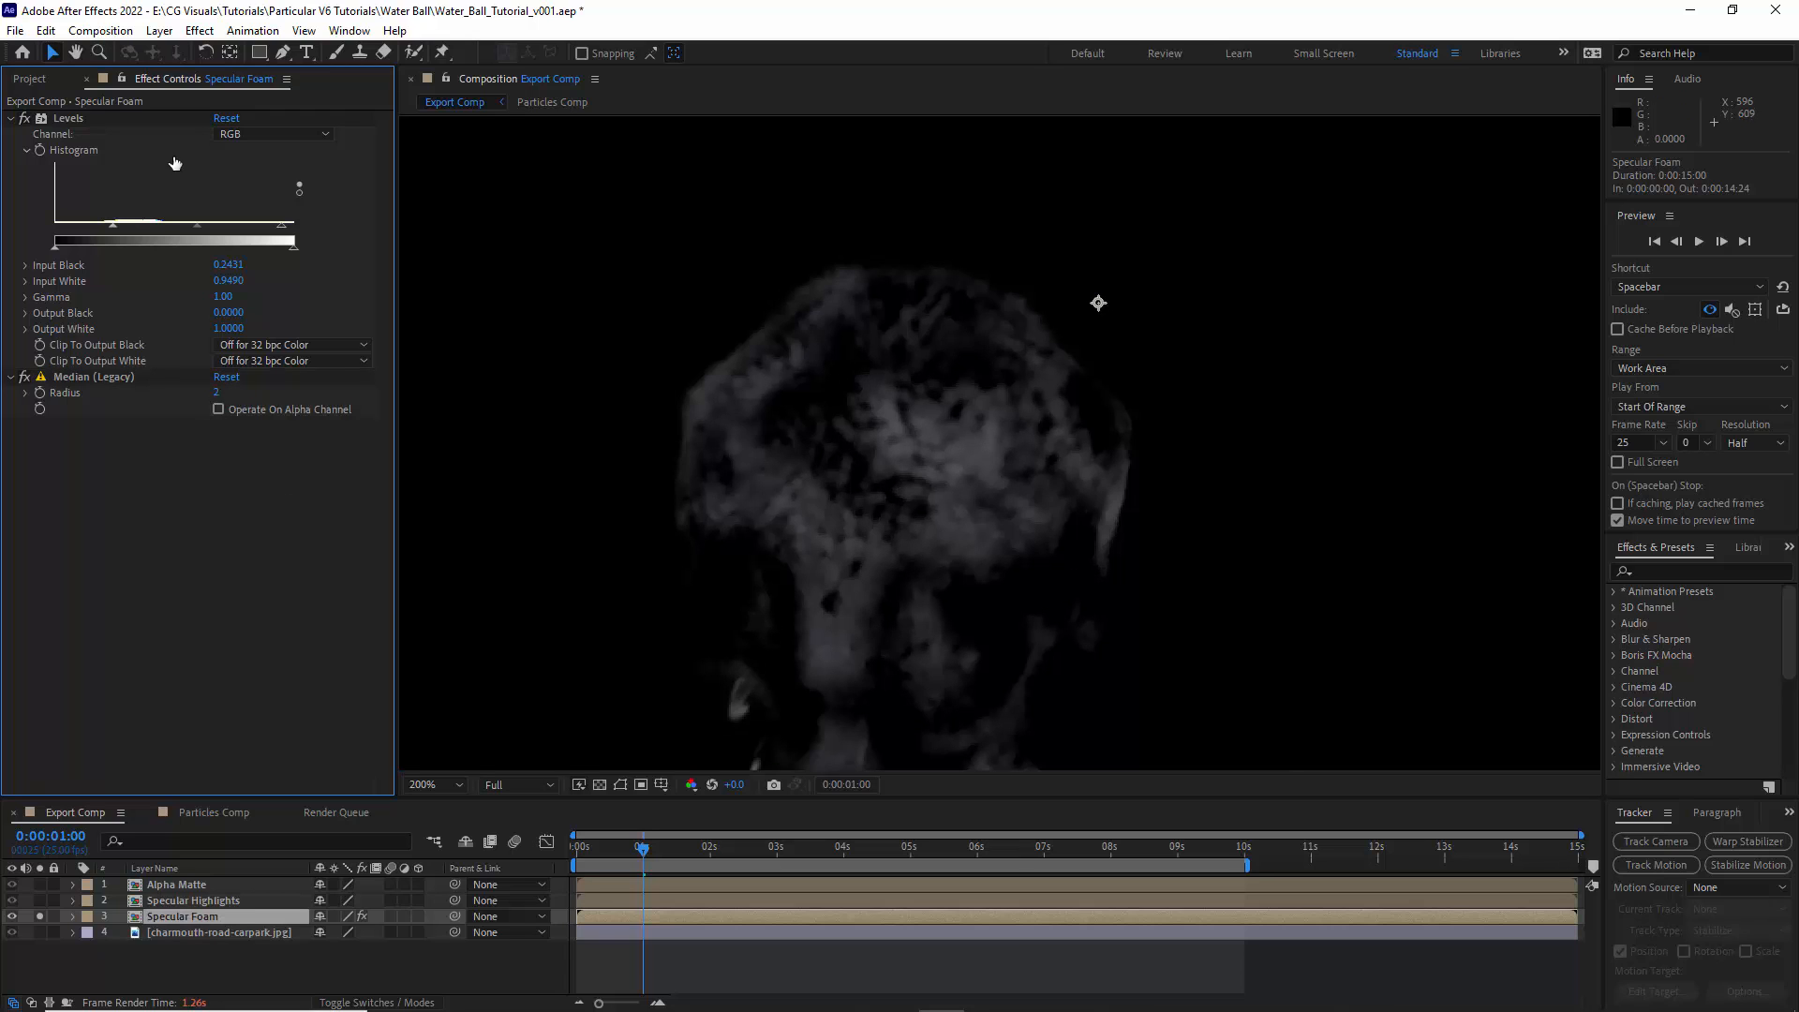
- Add the Sharpen effect to Specular Foam with a Sharpen Amount of 100
{"action": "left_click", "coordinate": [199, 31]}
{"action": "mouse_move", "coordinate": [337, 169]}
{"action": "left_click", "coordinate": [525, 427]}
{"action": "left_click", "coordinate": [216, 440]}
{"action": "left_click", "coordinate": [214, 491]}
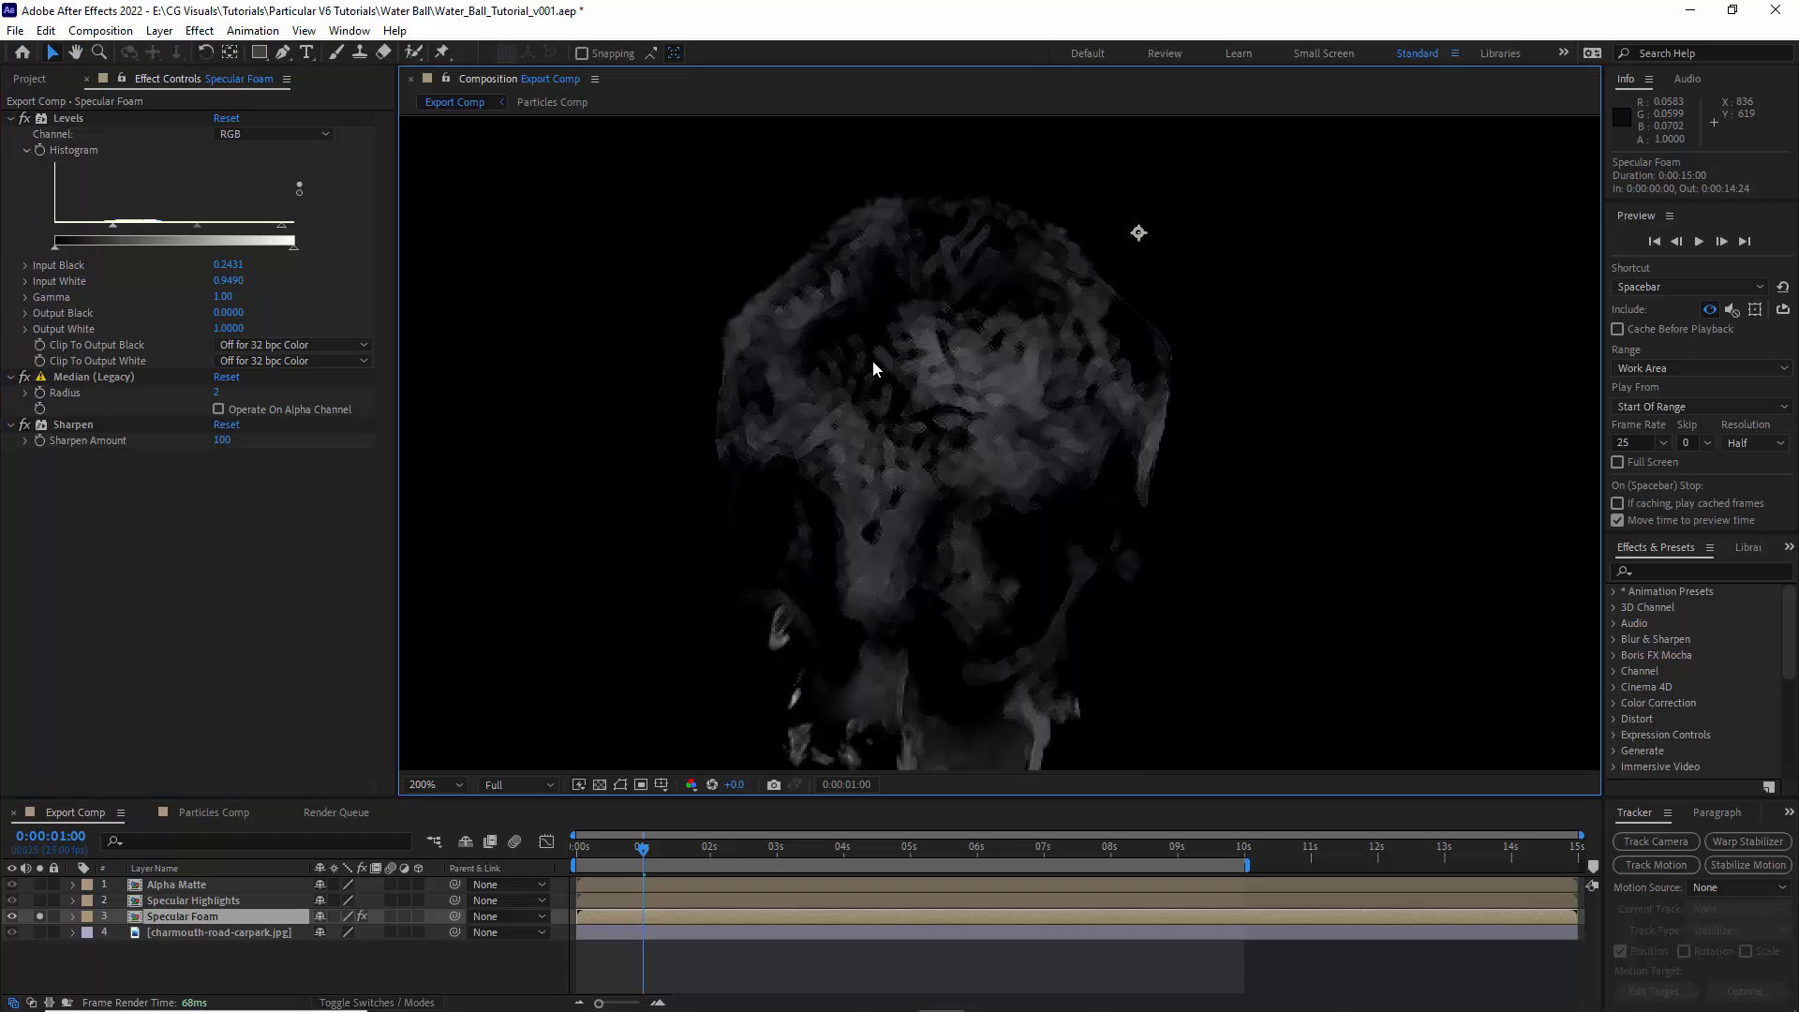
- Add CC Vector Blur to Specular Foam with an Amount of 1 and collapse the layer's effect settings
{"action": "left_click", "coordinate": [199, 31]}
{"action": "mouse_move", "coordinate": [284, 171]}
{"action": "left_click", "coordinate": [506, 285]}
{"action": "left_click", "coordinate": [222, 488]}
{"action": "type", "text": "1"}
{"action": "key", "text": "Return"}
{"action": "left_click", "coordinate": [435, 784]}
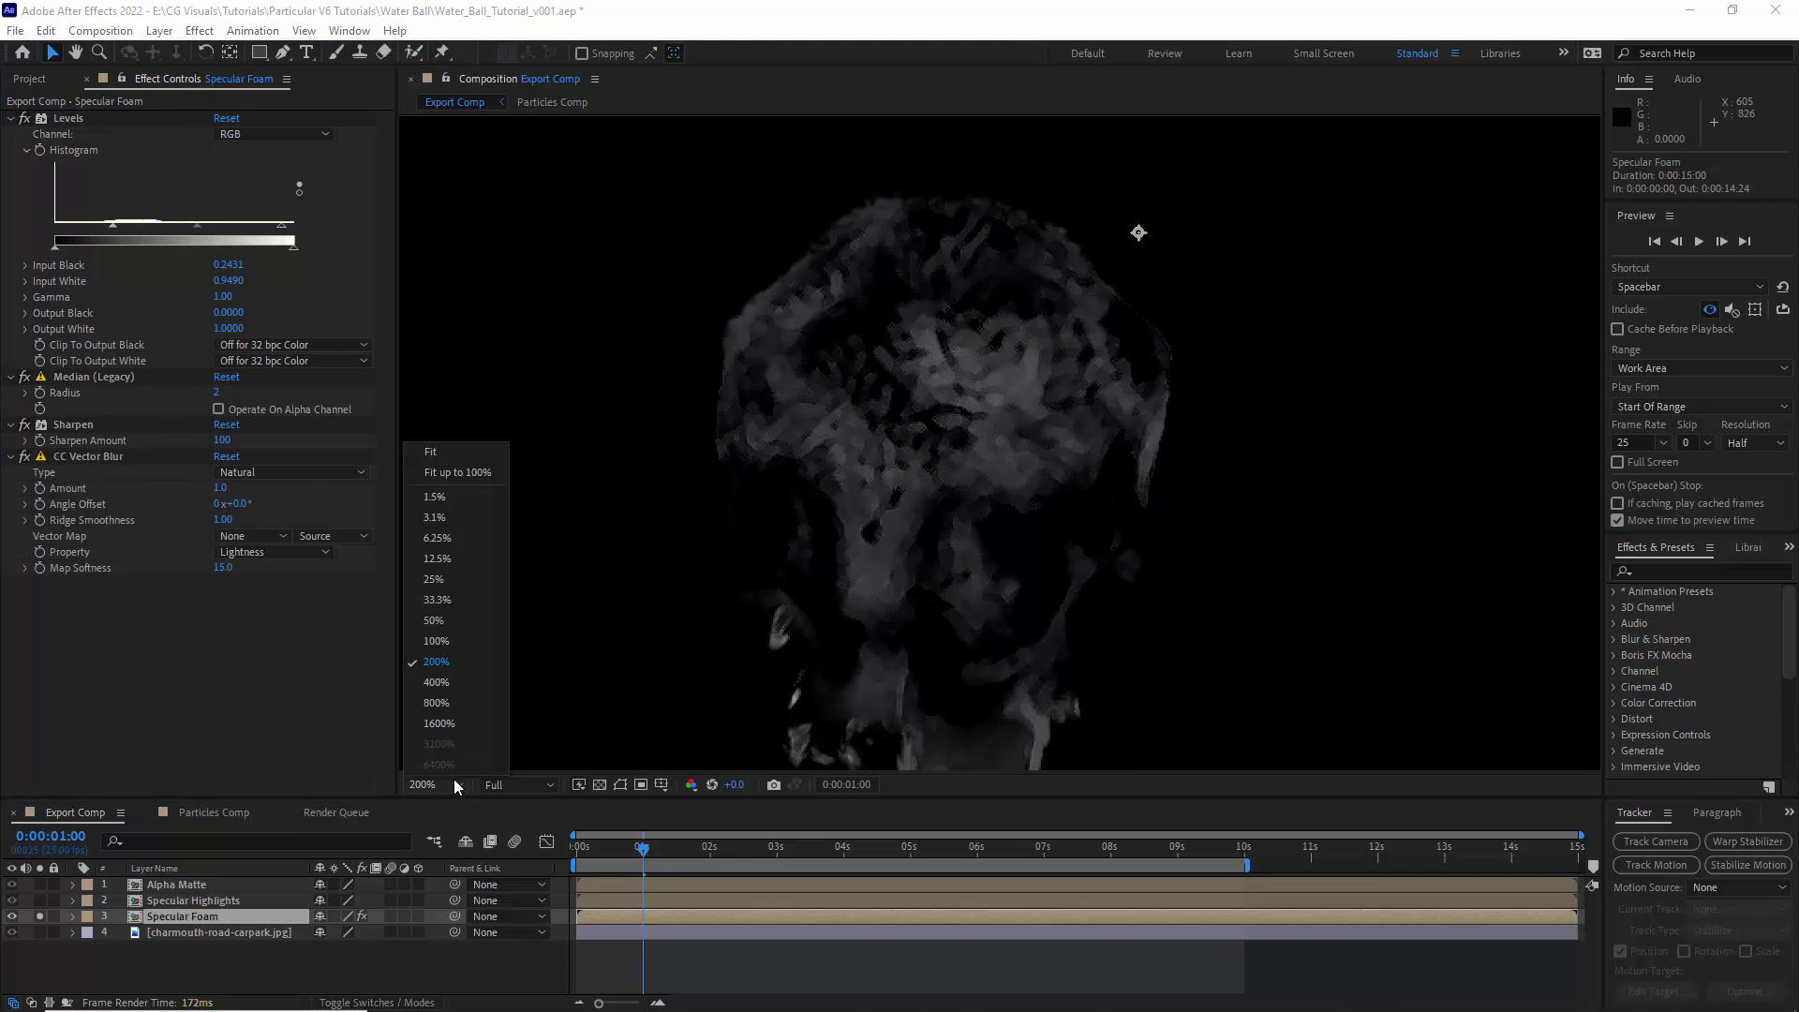
{"action": "left_click", "coordinate": [440, 469]}
{"action": "left_click", "coordinate": [87, 557]}
{"action": "key", "text": "ctrl+grave"}
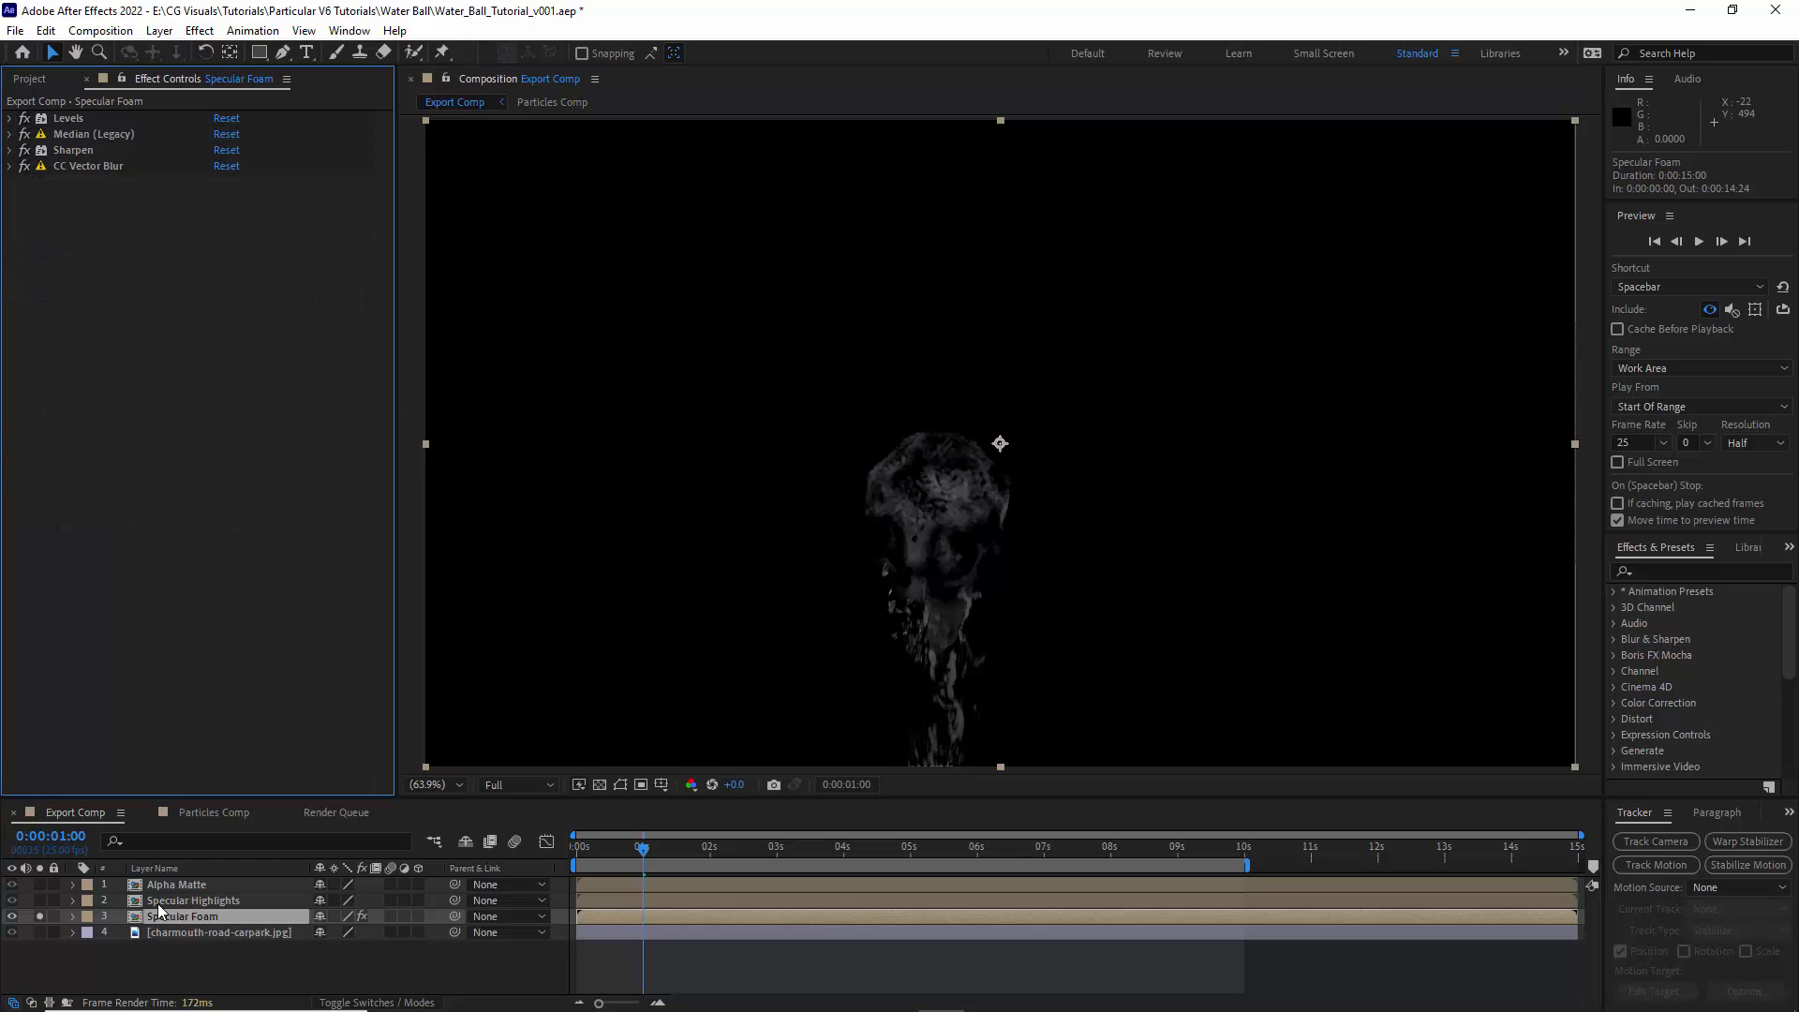
- Solo Specular Highlights instead of Specular Foam and apply the CC Plastic effect to it
{"action": "left_click", "coordinate": [188, 901]}
{"action": "left_click", "coordinate": [39, 900]}
{"action": "left_click", "coordinate": [40, 916]}
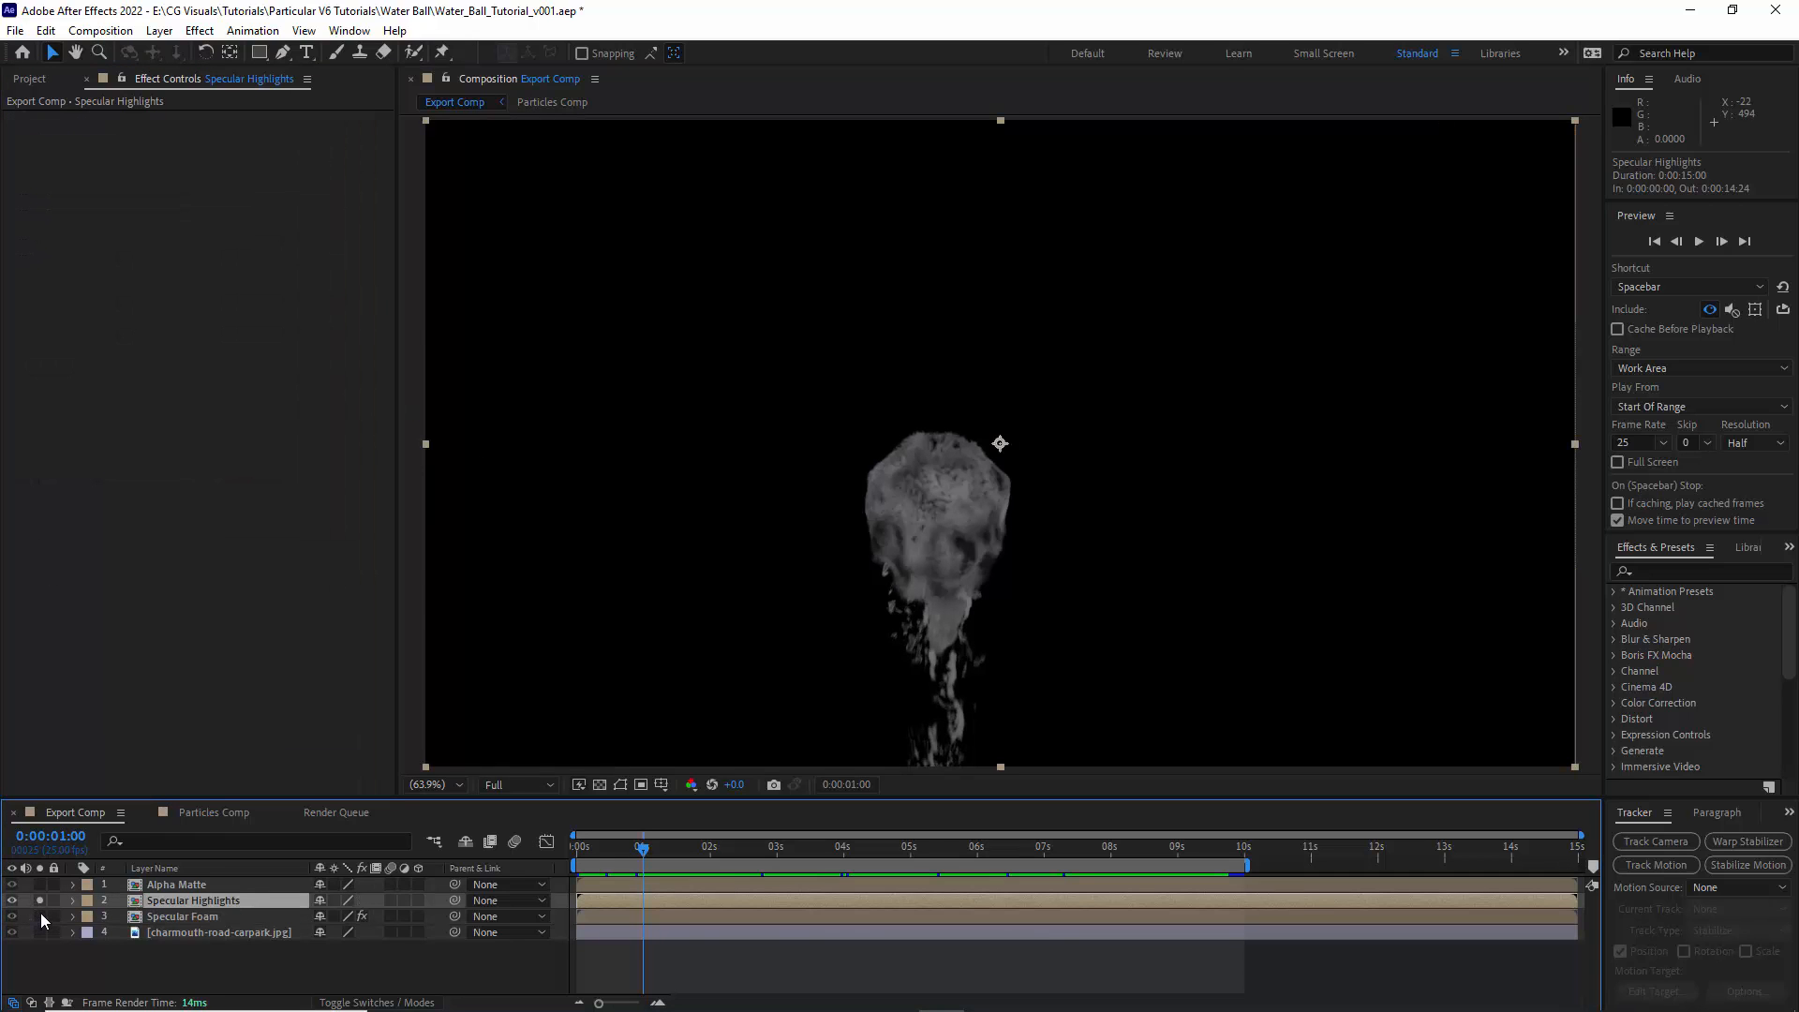
{"action": "left_click", "coordinate": [199, 30]}
{"action": "mouse_move", "coordinate": [234, 512]}
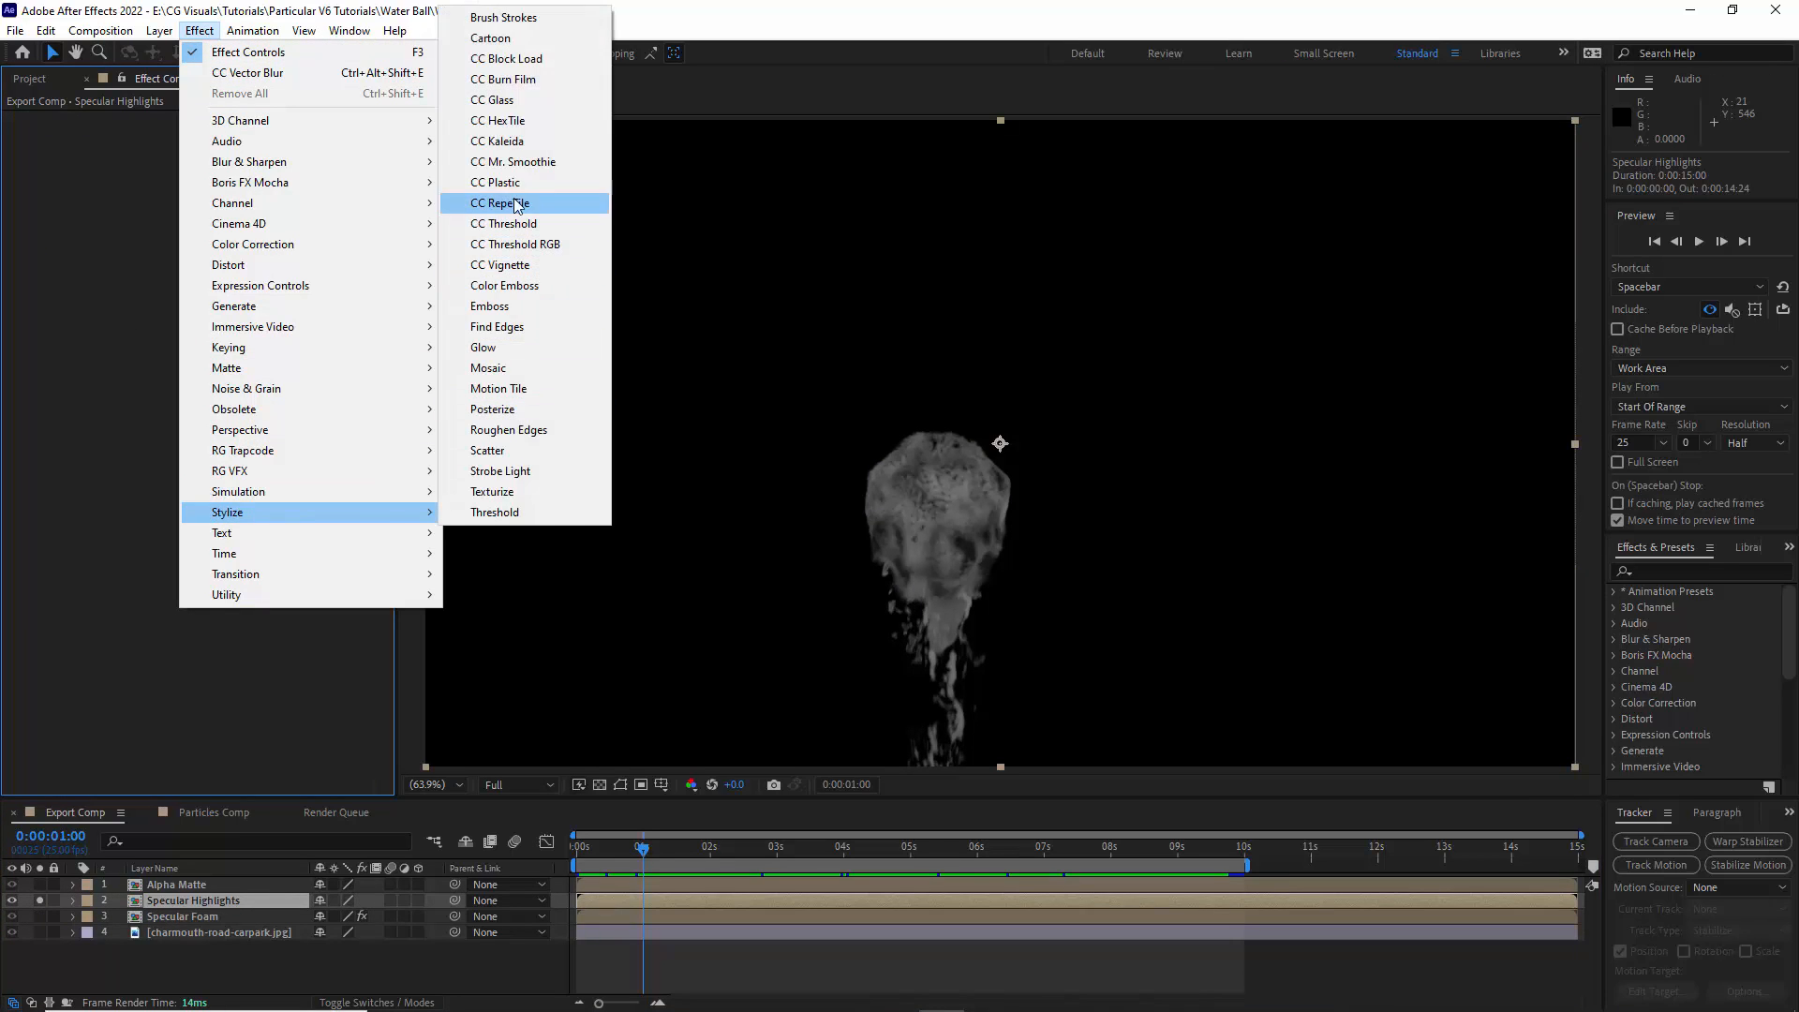
{"action": "left_click", "coordinate": [506, 183]}
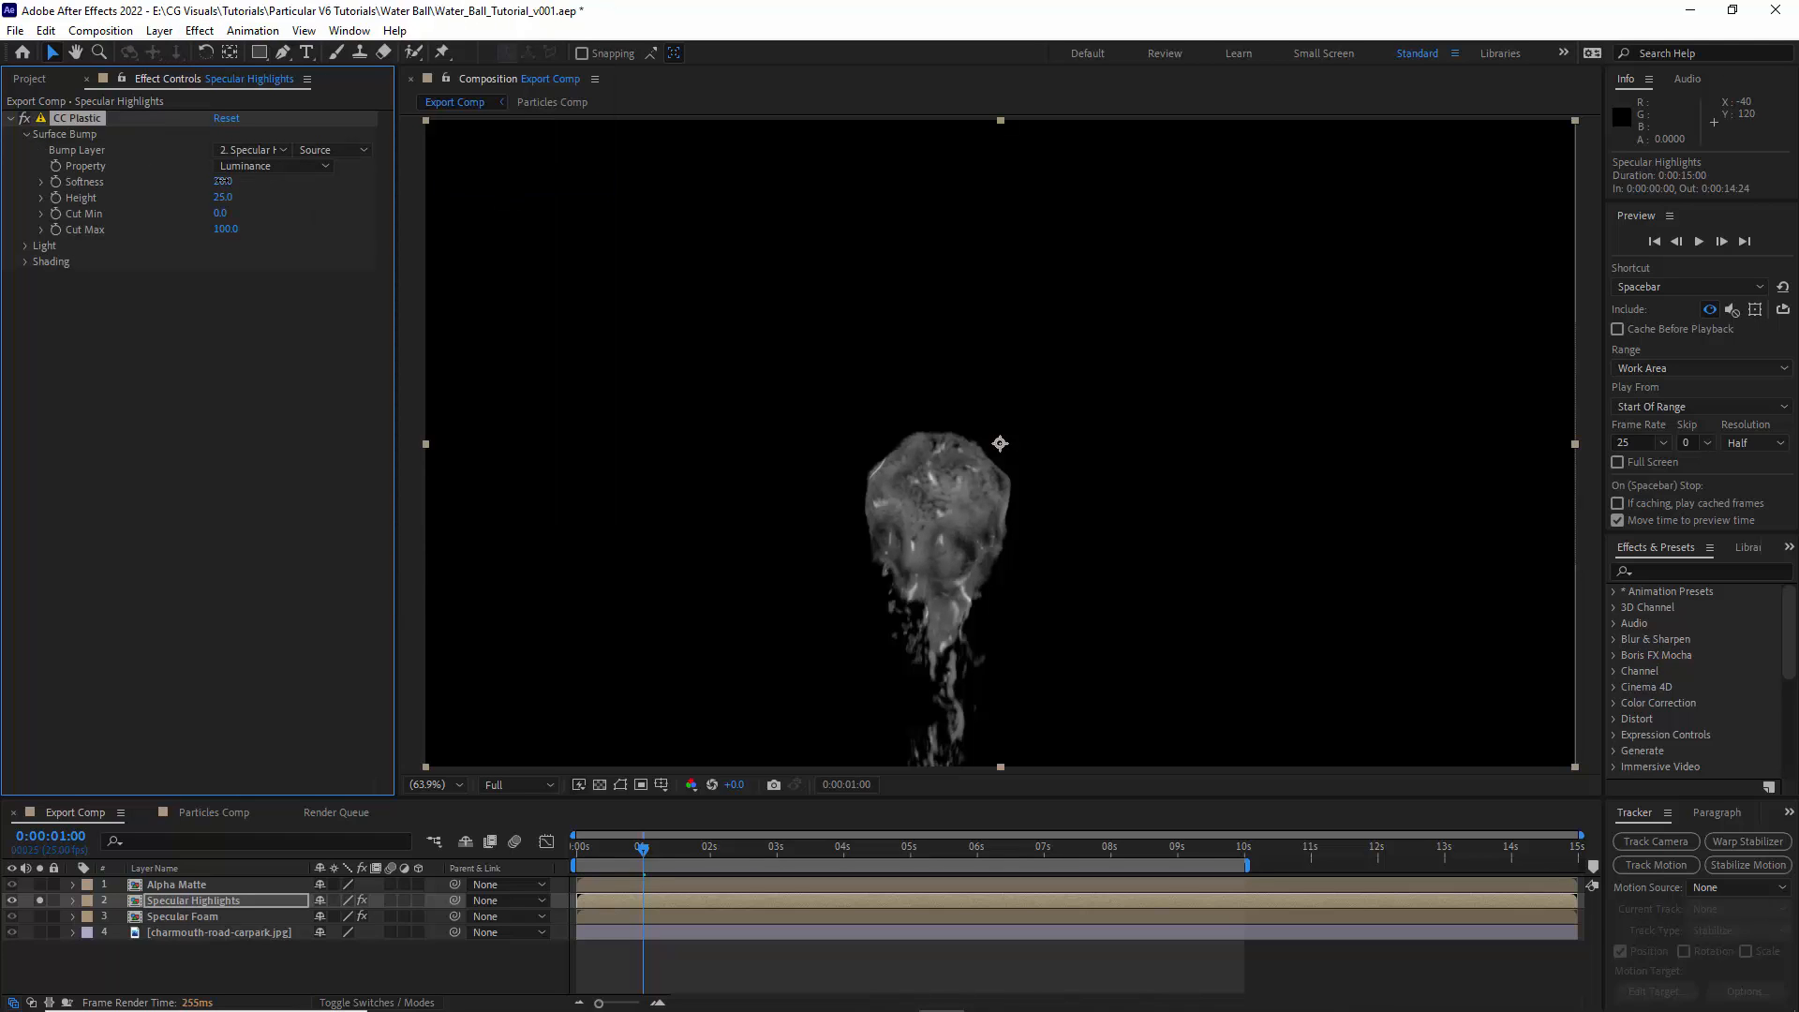
- Set CC Plastic's Surface Bump Softness to 15 and Cut Min to 25
{"action": "left_click", "coordinate": [223, 198]}
{"action": "type", "text": "25"}
{"action": "left_click", "coordinate": [223, 237]}
{"action": "left_click", "coordinate": [220, 214]}
{"action": "type", "text": "25"}
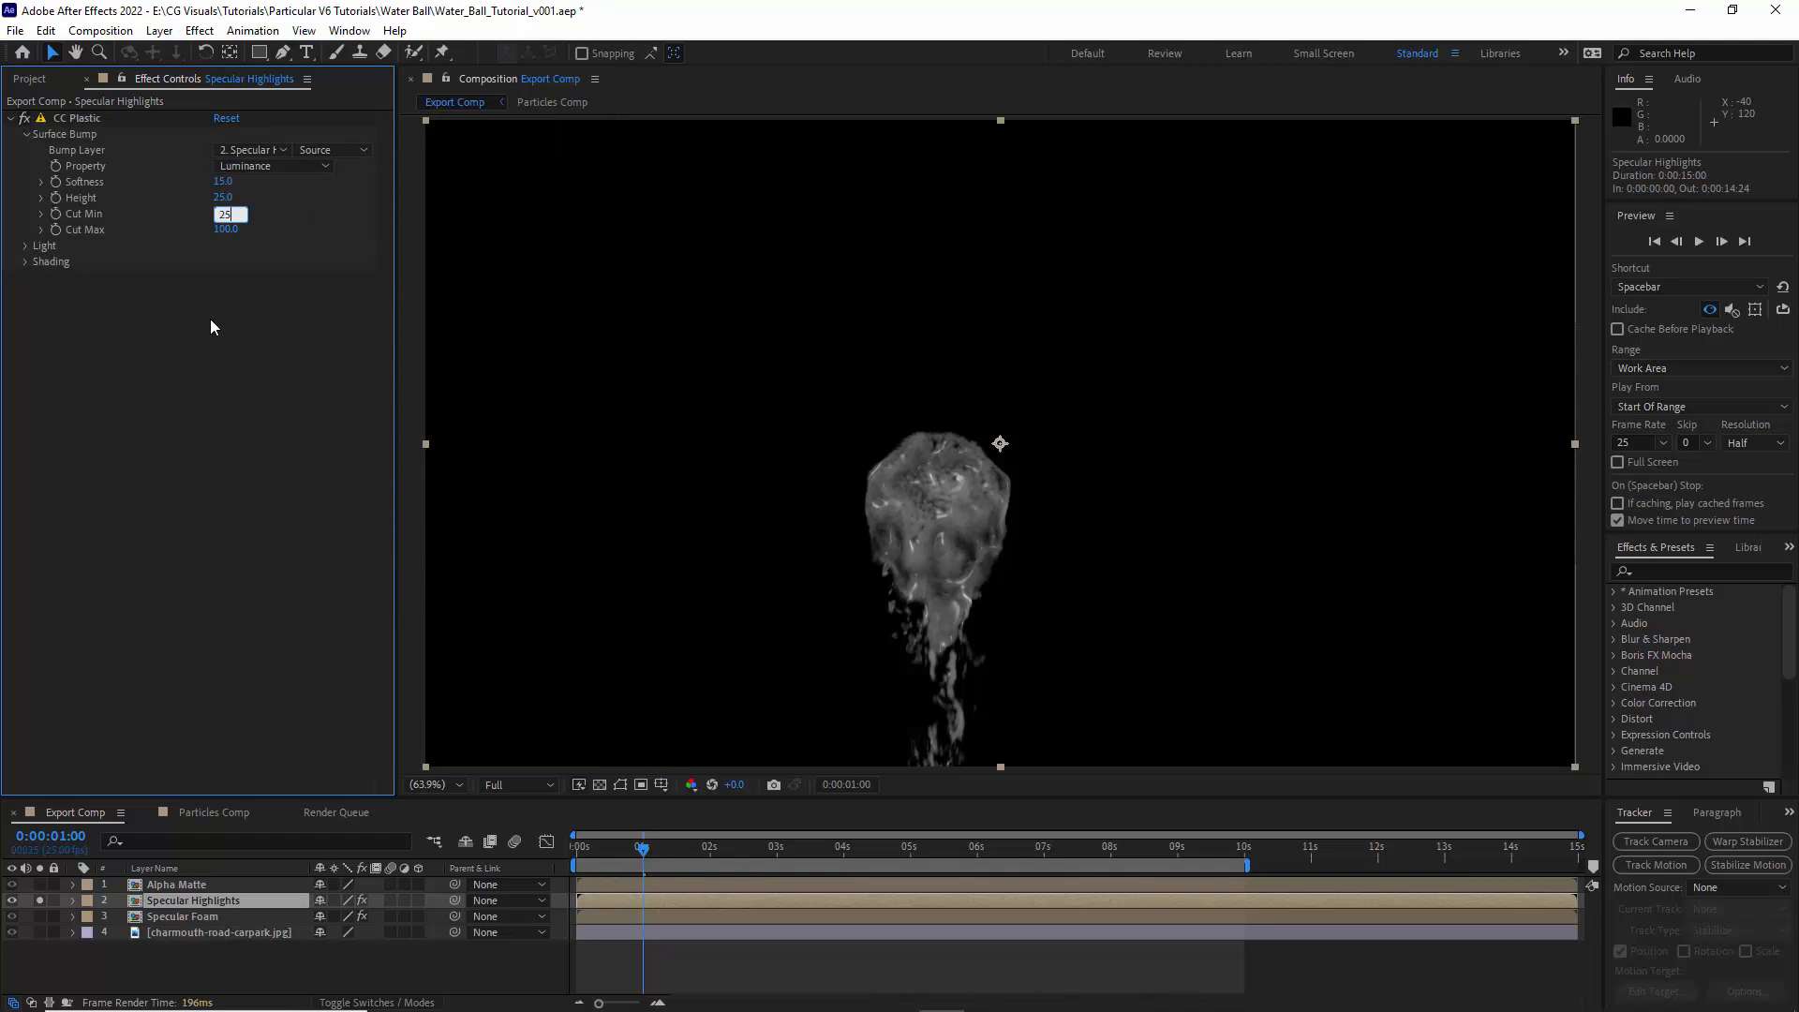
{"action": "left_click", "coordinate": [209, 323]}
- Set CC Plastic's Light Direction to 180° and add a wiggle expression to it
{"action": "left_click", "coordinate": [26, 247]}
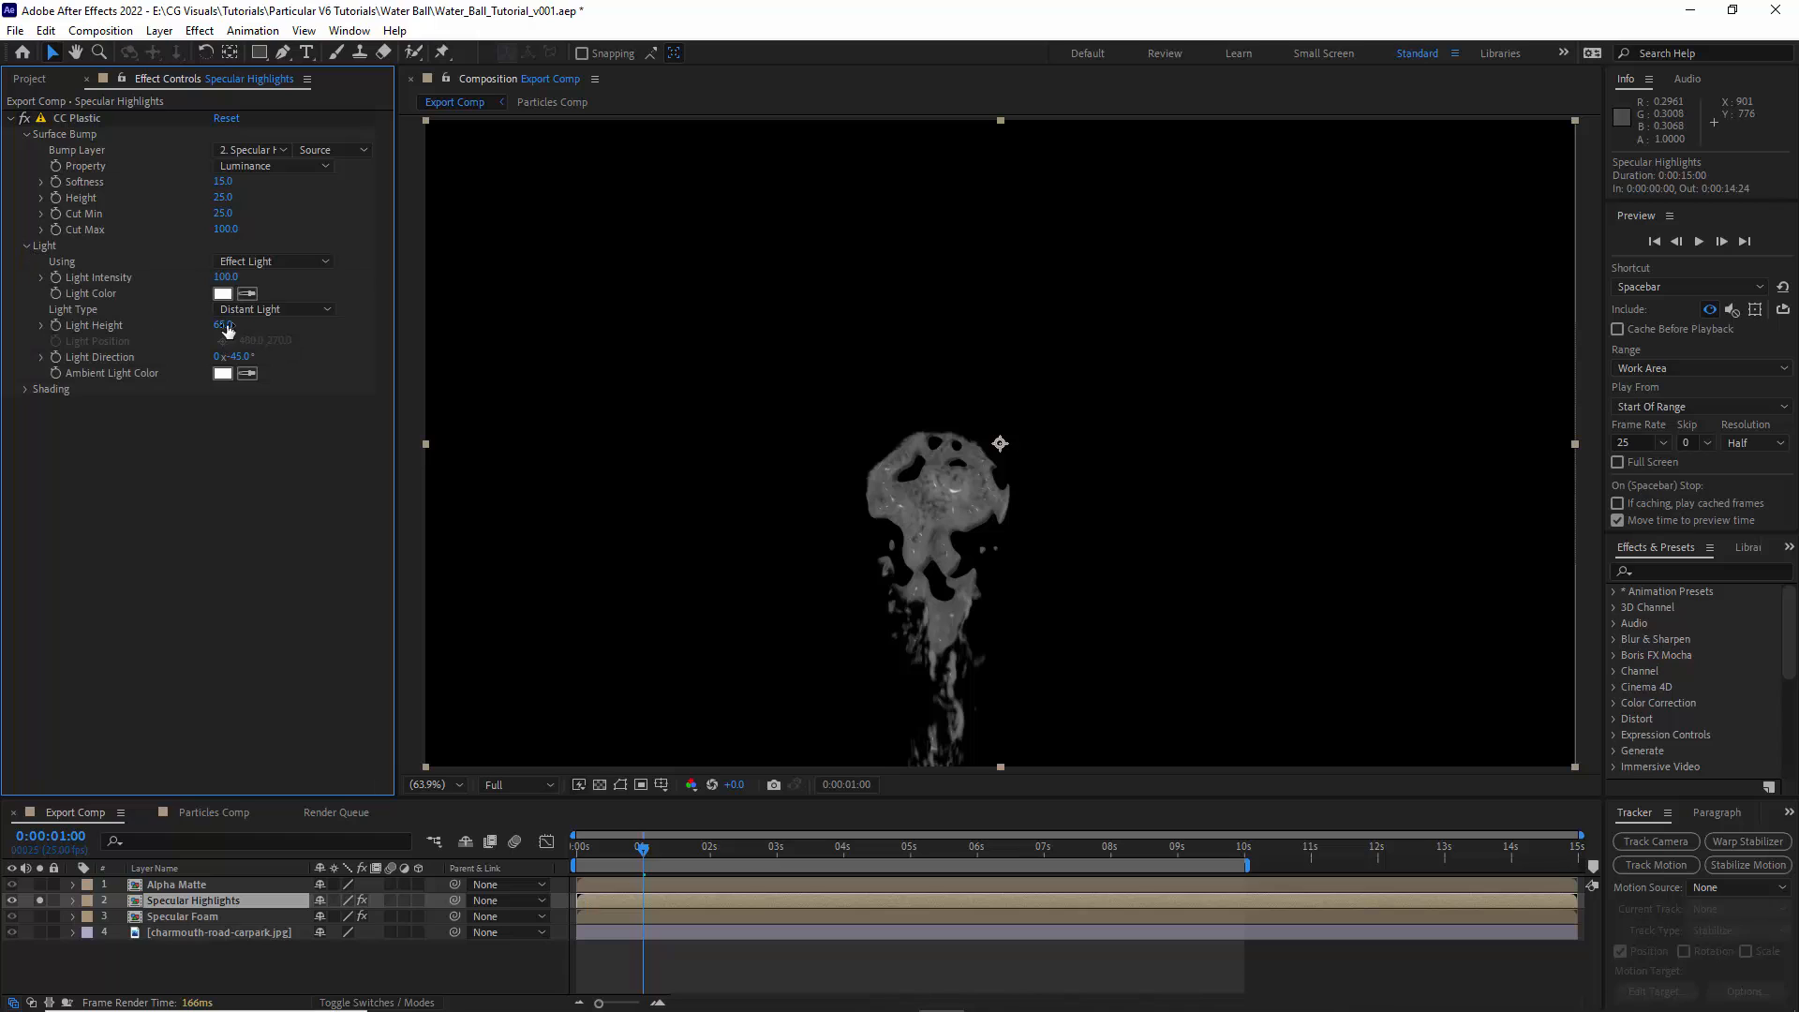
{"action": "left_click", "coordinate": [239, 357]}
{"action": "type", "text": "180"}
{"action": "key", "text": "Return"}
{"action": "left_click", "coordinate": [56, 360], "text": "alt"}
{"action": "type", "text": "wiggle (1, 90"}
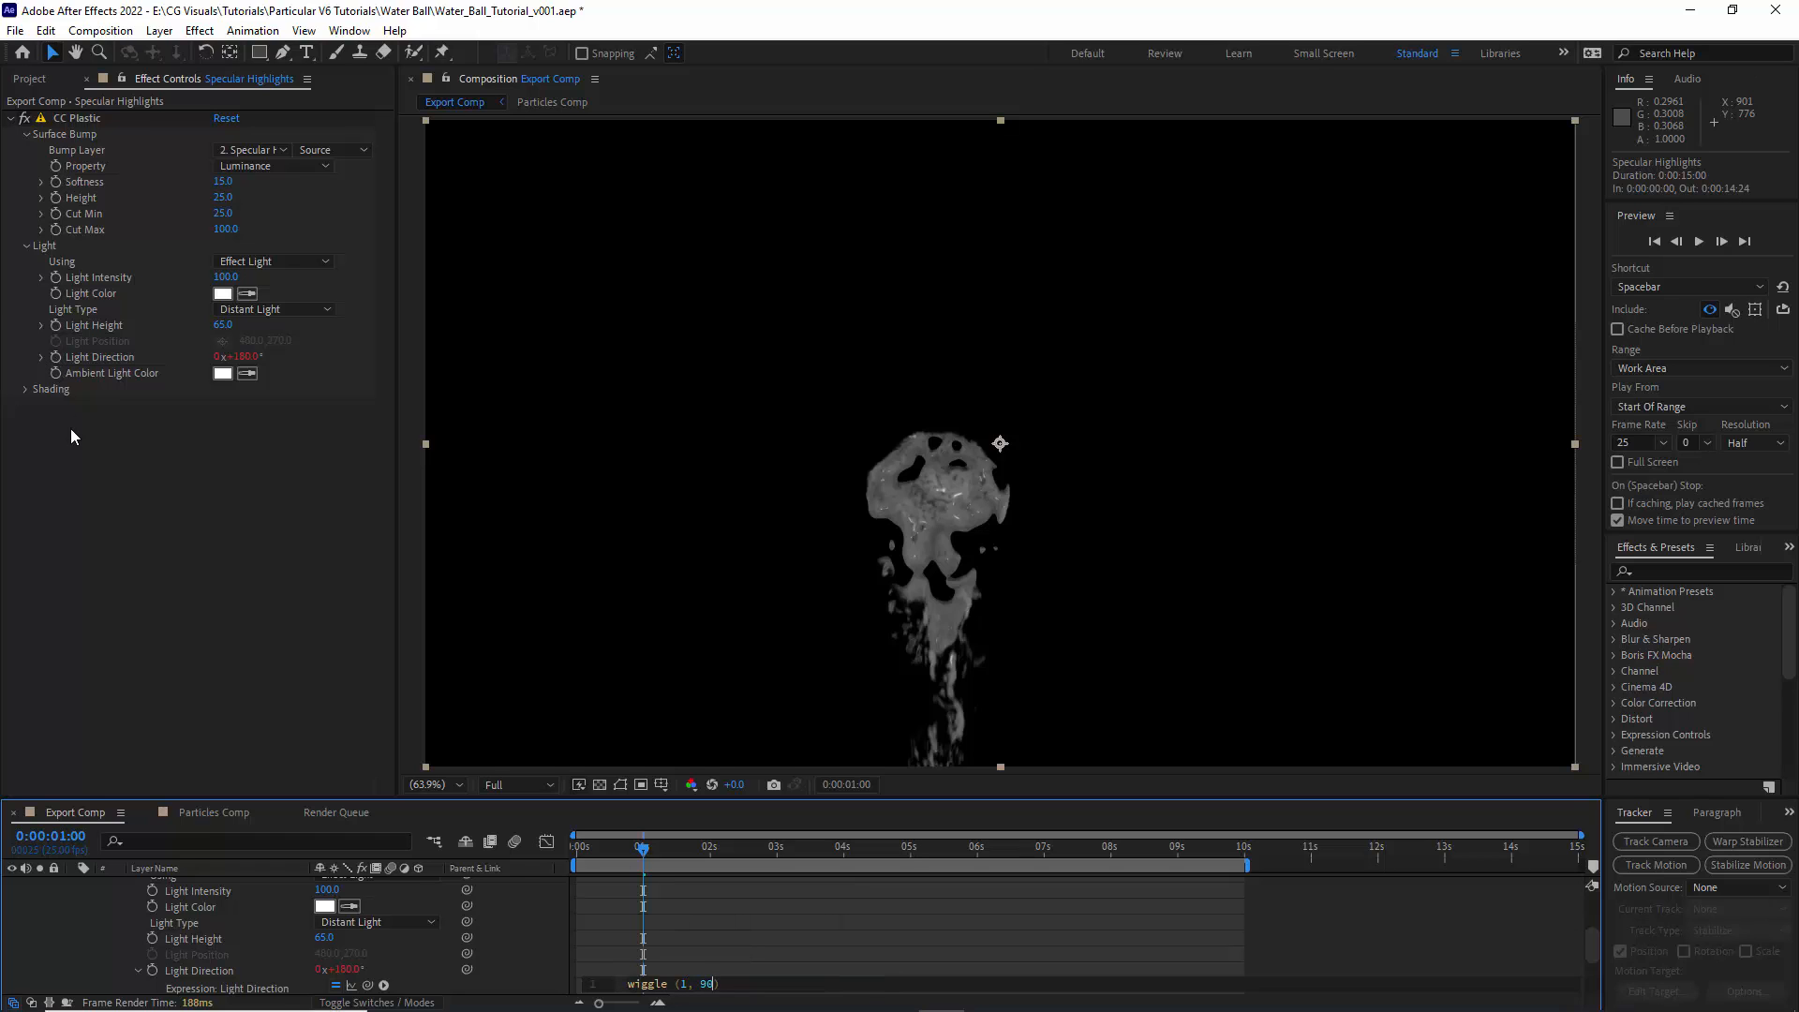
{"action": "left_click", "coordinate": [74, 437]}
{"action": "scroll", "coordinate": [137, 926], "scroll_direction": "up", "scroll_amount": 3}
{"action": "left_click", "coordinate": [105, 931]}
{"action": "left_click", "coordinate": [73, 900]}
- Set CC Plastic's Shading values to Specular 75 and Roughness 0.075
{"action": "left_click", "coordinate": [26, 390]}
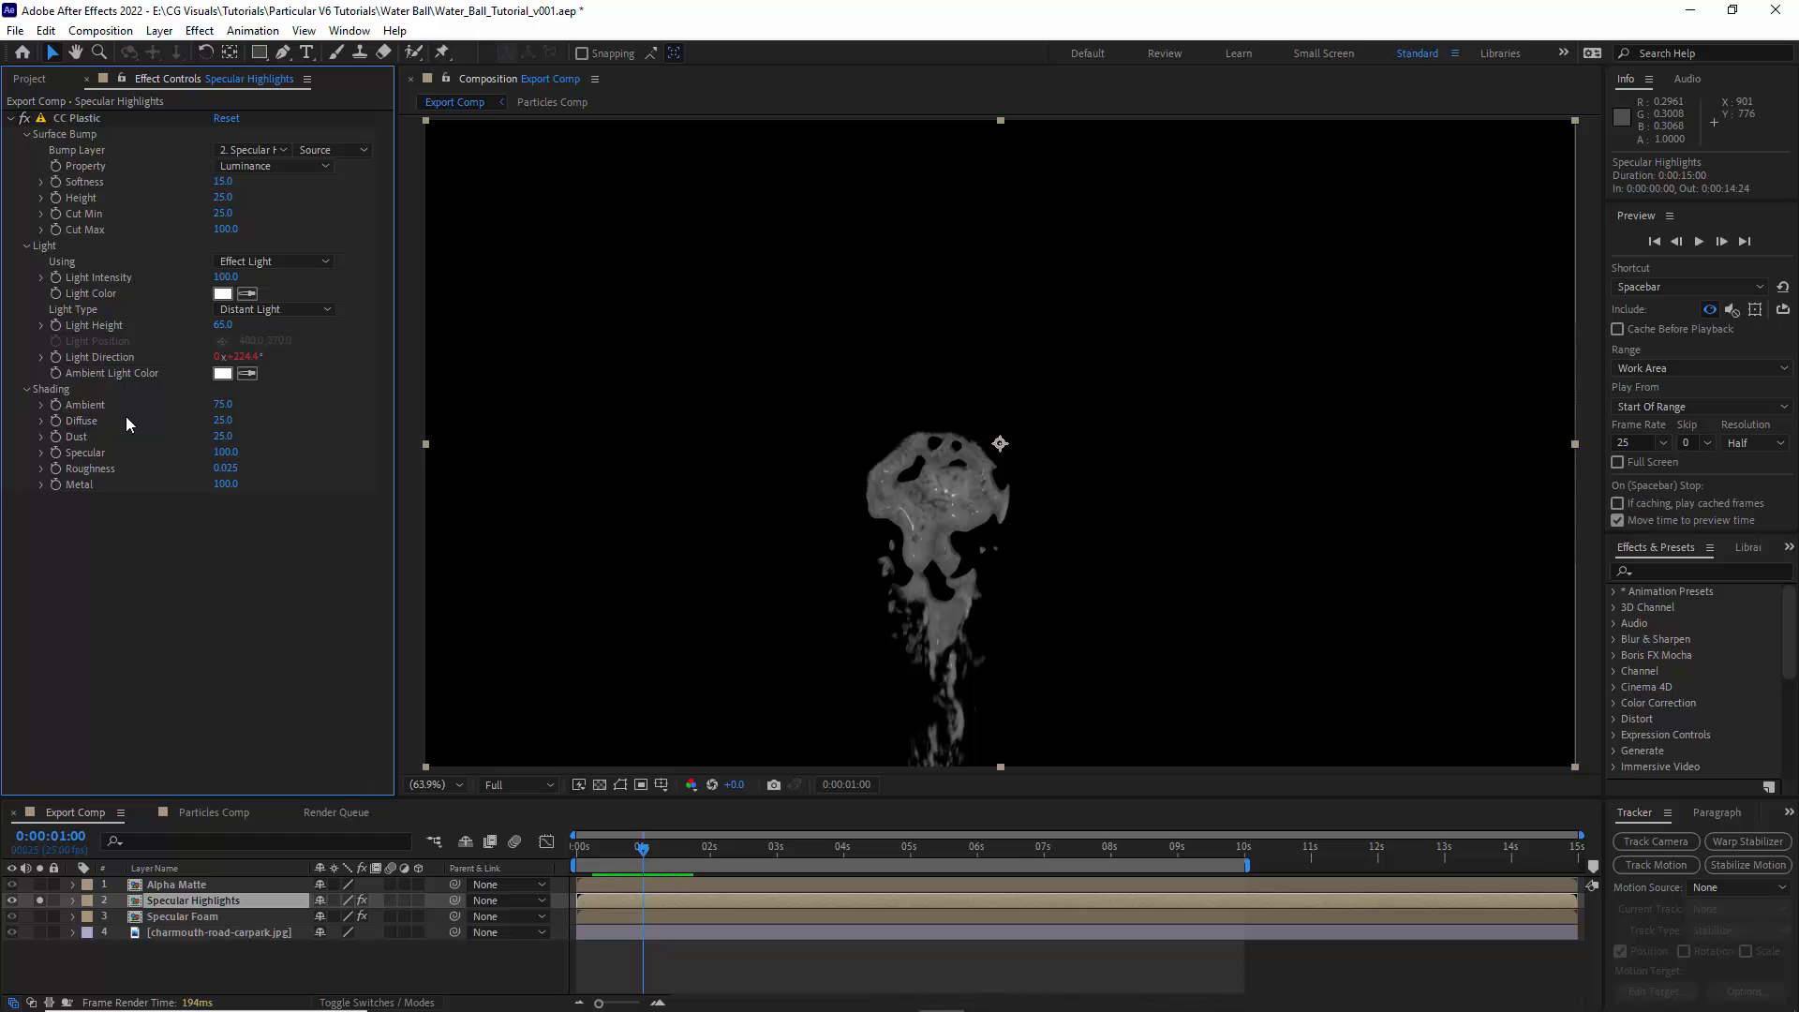
{"action": "type", "text": "75"}
{"action": "key", "text": "Tab"}
{"action": "type", "text": "0.075"}
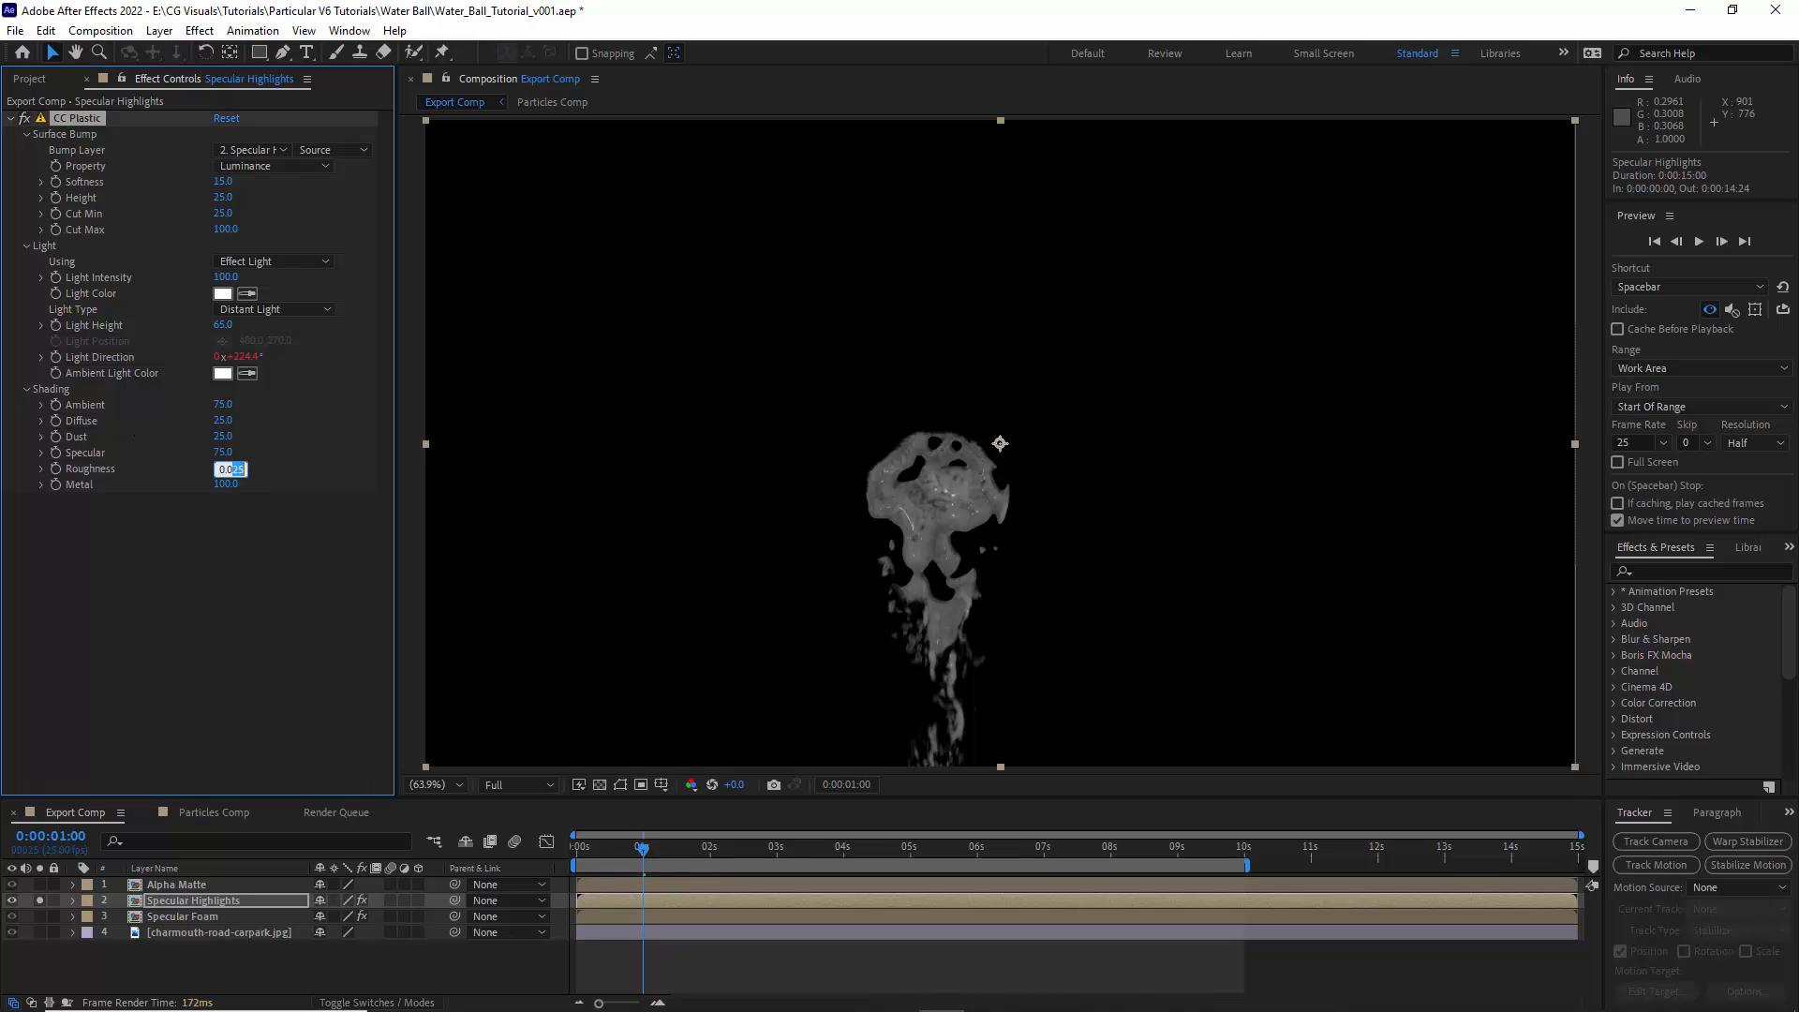
{"action": "key", "text": "Return"}
- Apply the Extract effect to Specular Highlights with Black Point 230 and Black Softness 96
{"action": "left_click", "coordinate": [199, 30]}
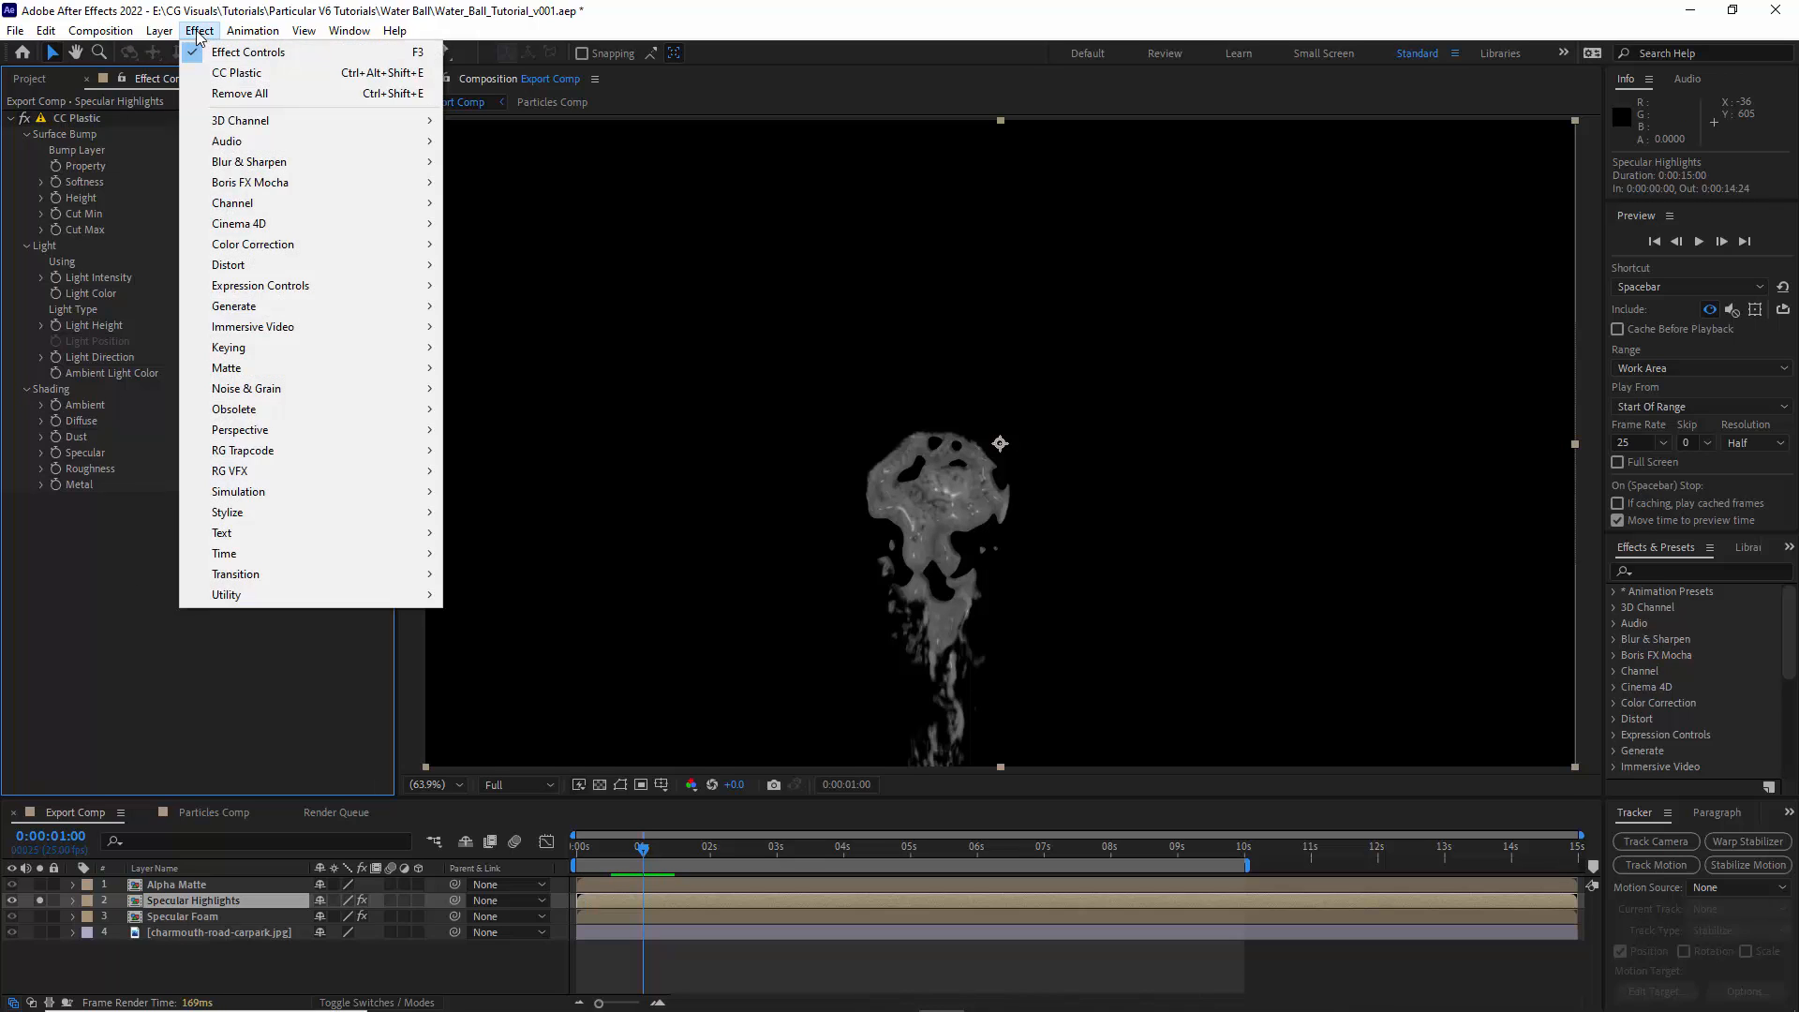
{"action": "mouse_move", "coordinate": [258, 347]}
{"action": "left_click", "coordinate": [487, 453]}
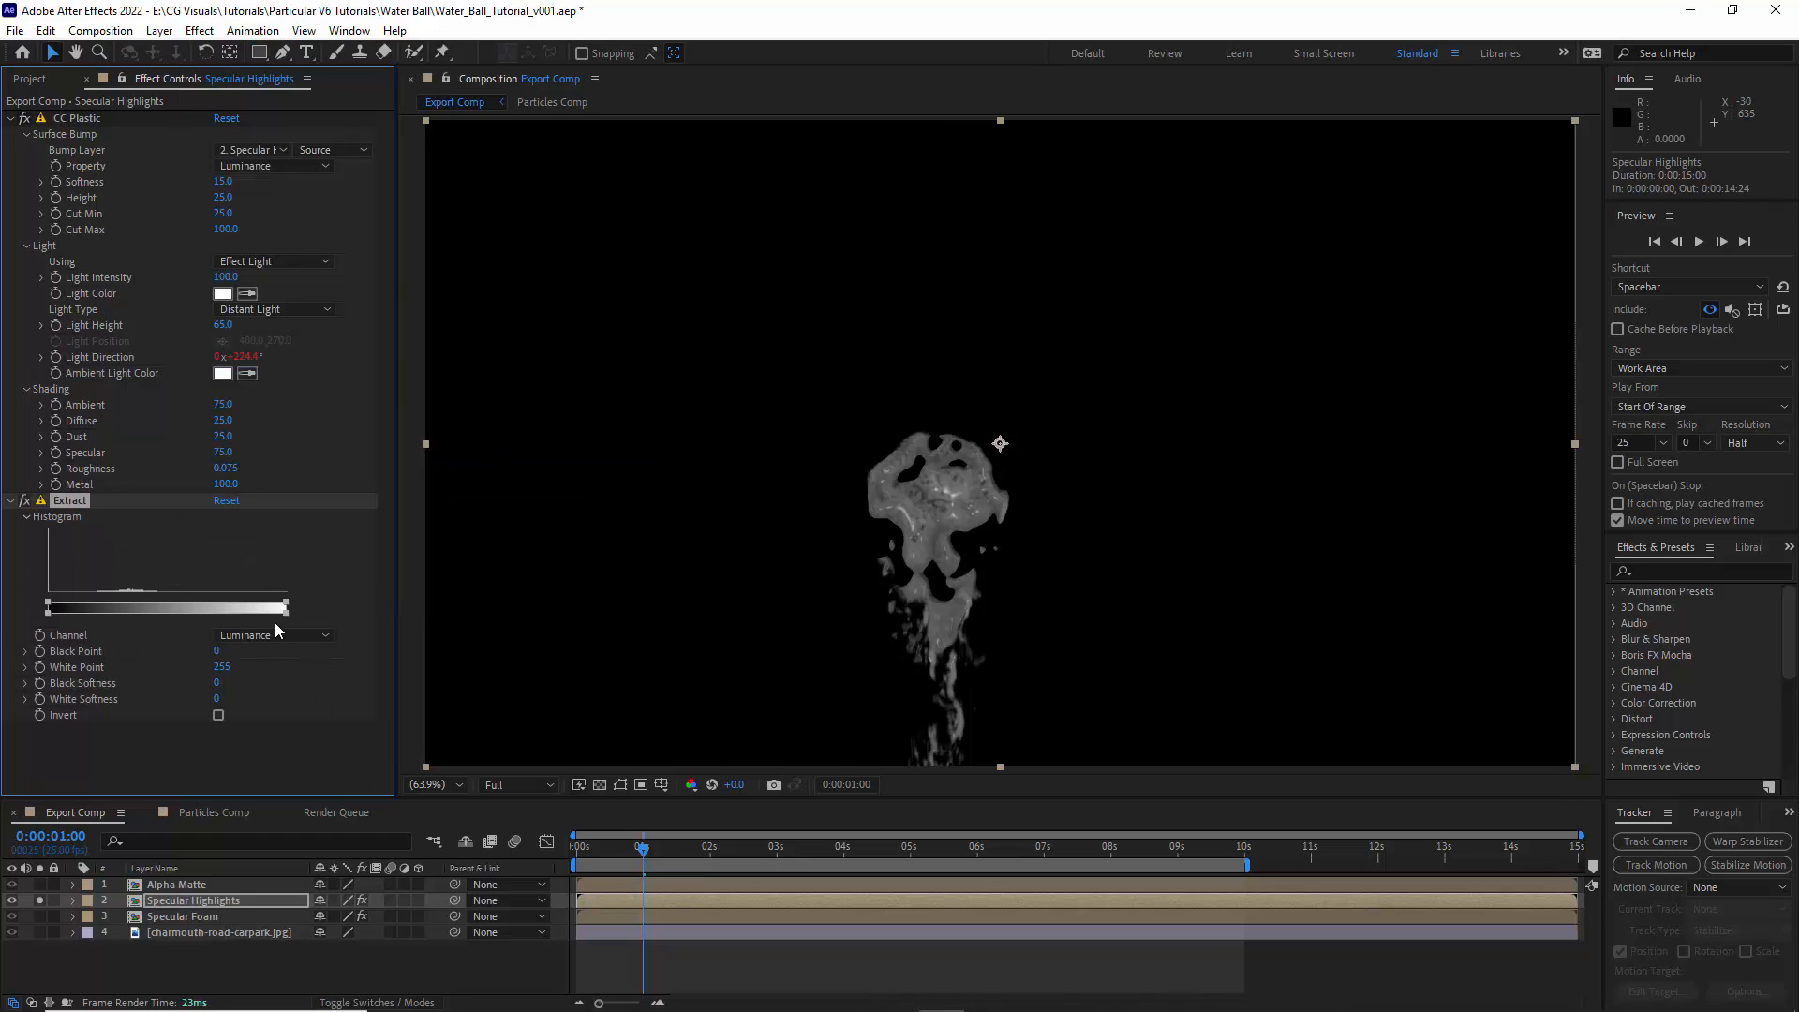
{"action": "left_click", "coordinate": [218, 650]}
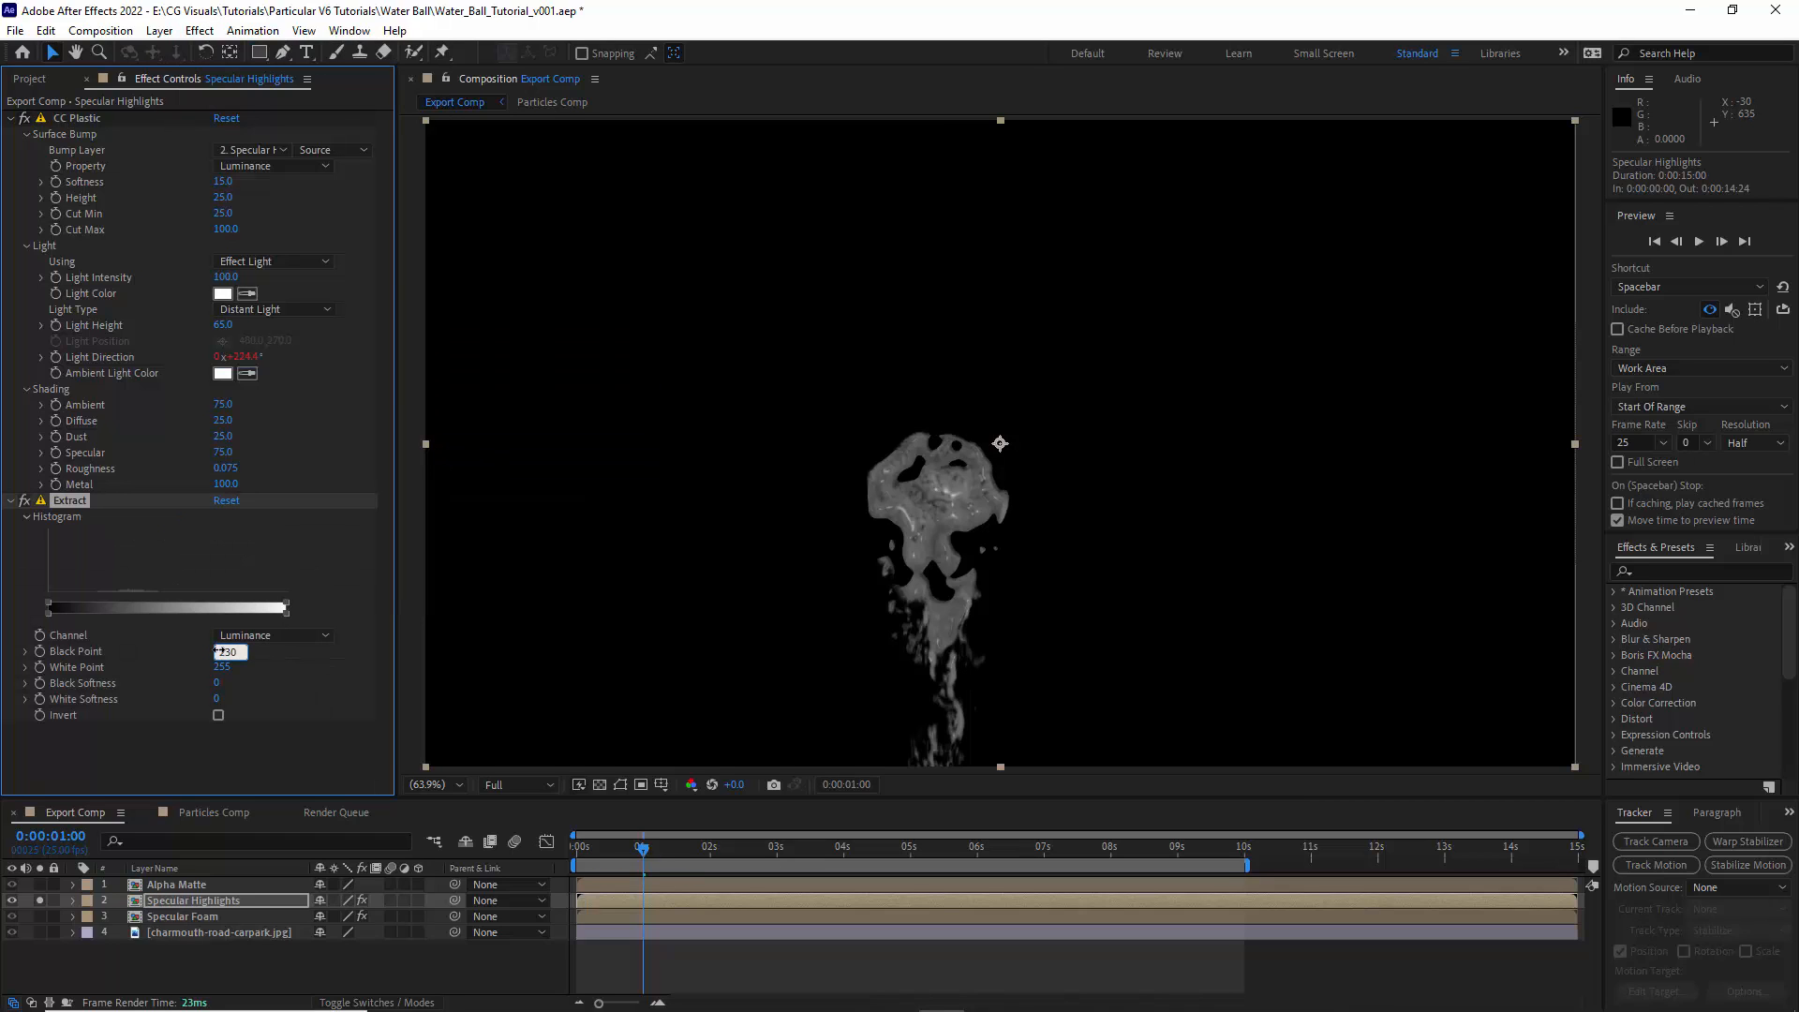
{"action": "left_click", "coordinate": [218, 685]}
{"action": "type", "text": "96"}
{"action": "left_click", "coordinate": [211, 773]}
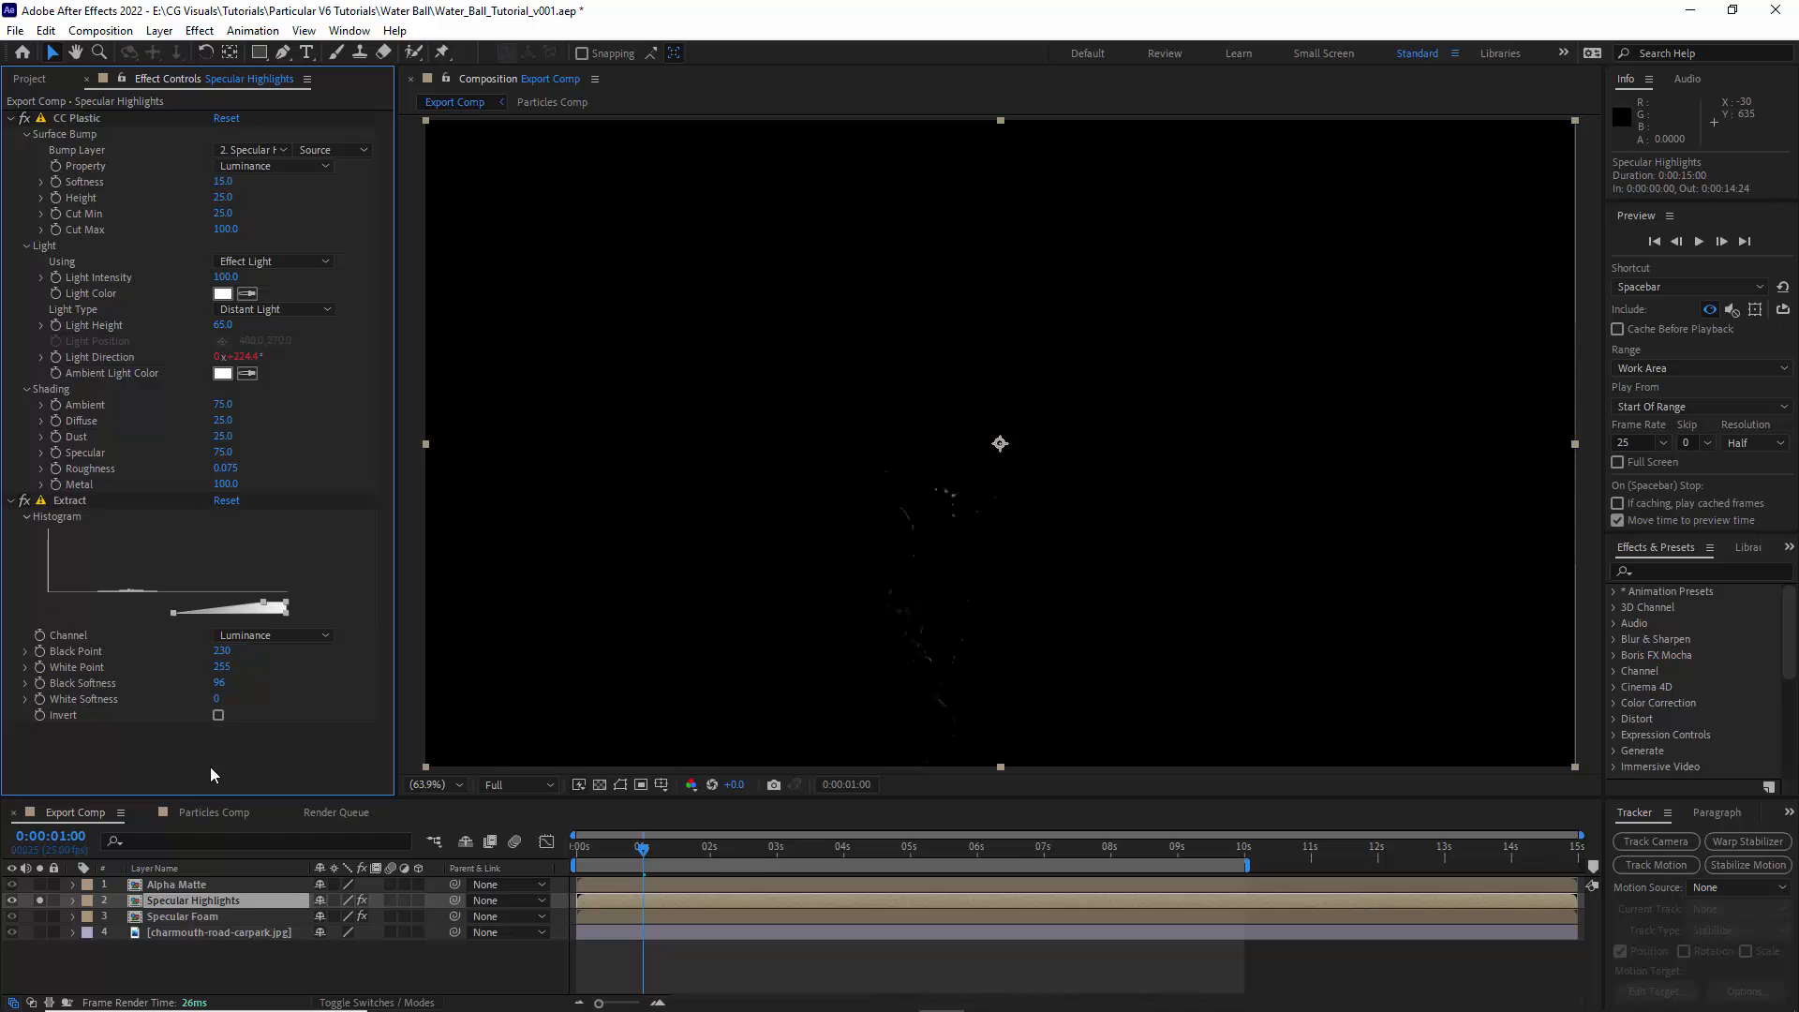
{"action": "left_click", "coordinate": [18, 504]}
{"action": "left_click", "coordinate": [17, 504]}
{"action": "left_click", "coordinate": [11, 502]}
{"action": "left_click", "coordinate": [11, 118]}
- Apply Optical Glow to Specular Highlights, turn off Uniform Size and set the Amount to 5
{"action": "left_click", "coordinate": [200, 30]}
{"action": "mouse_move", "coordinate": [270, 478]}
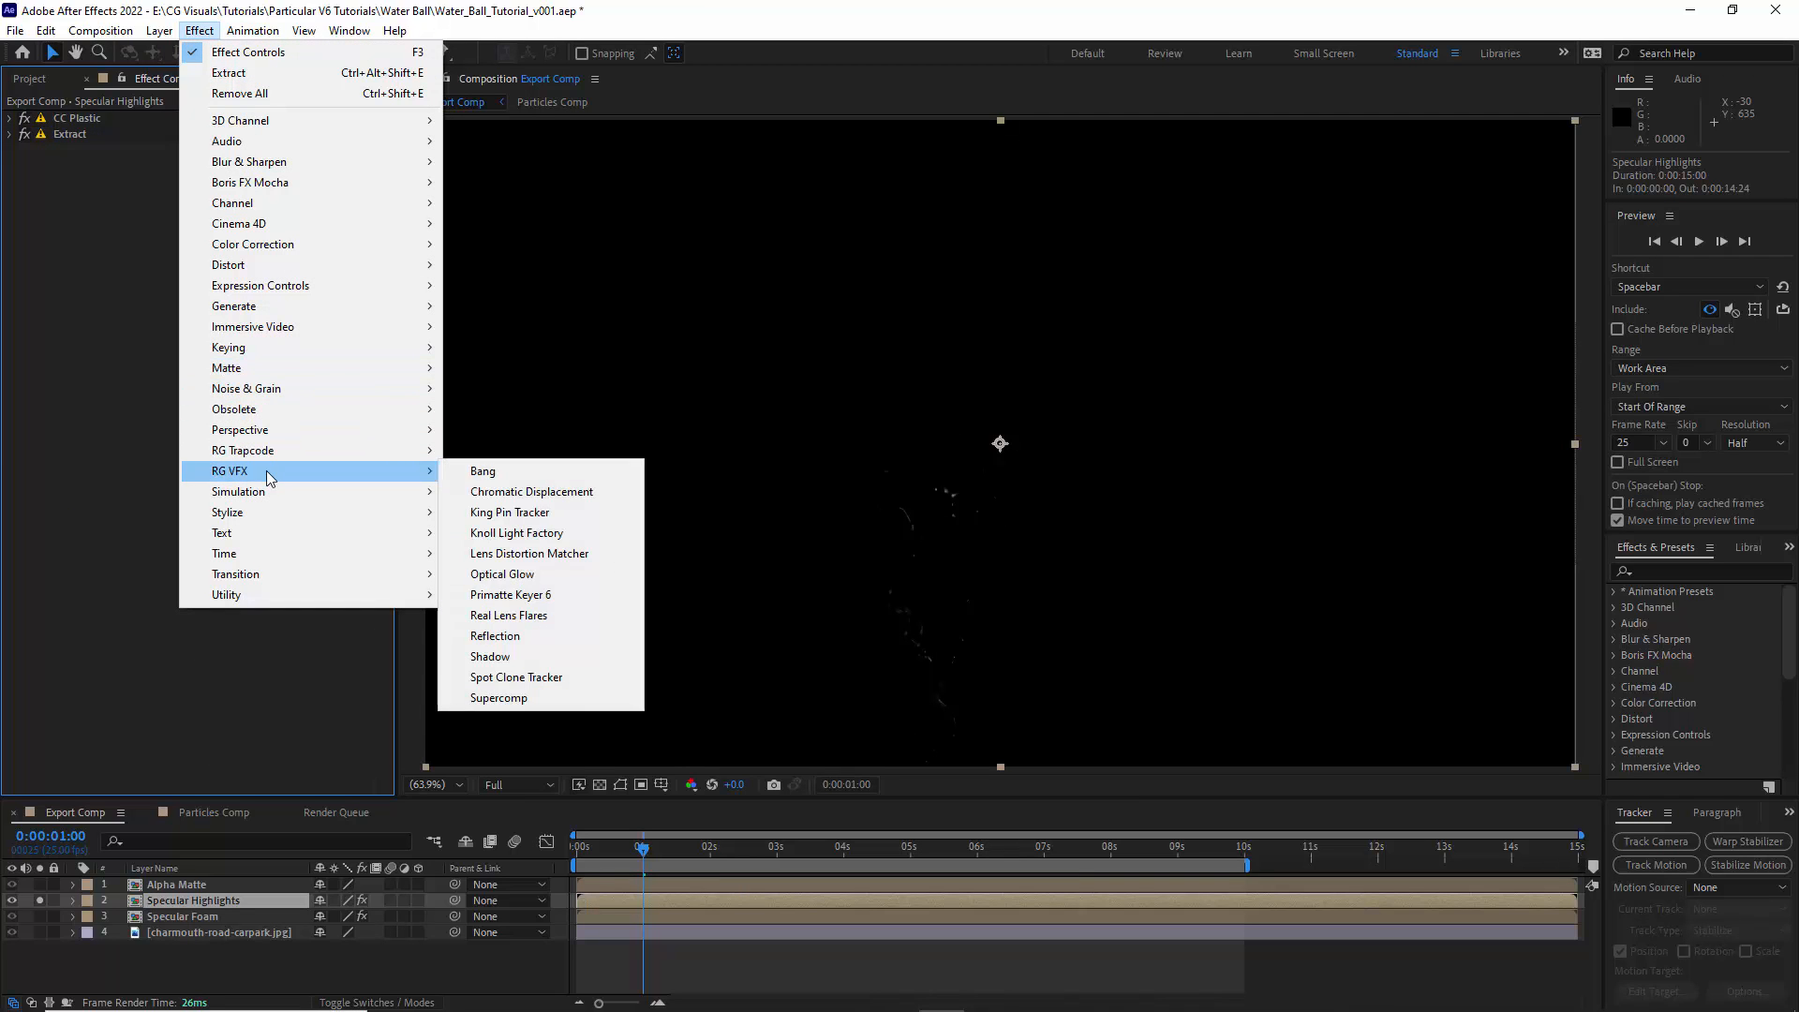
{"action": "left_click", "coordinate": [502, 574]}
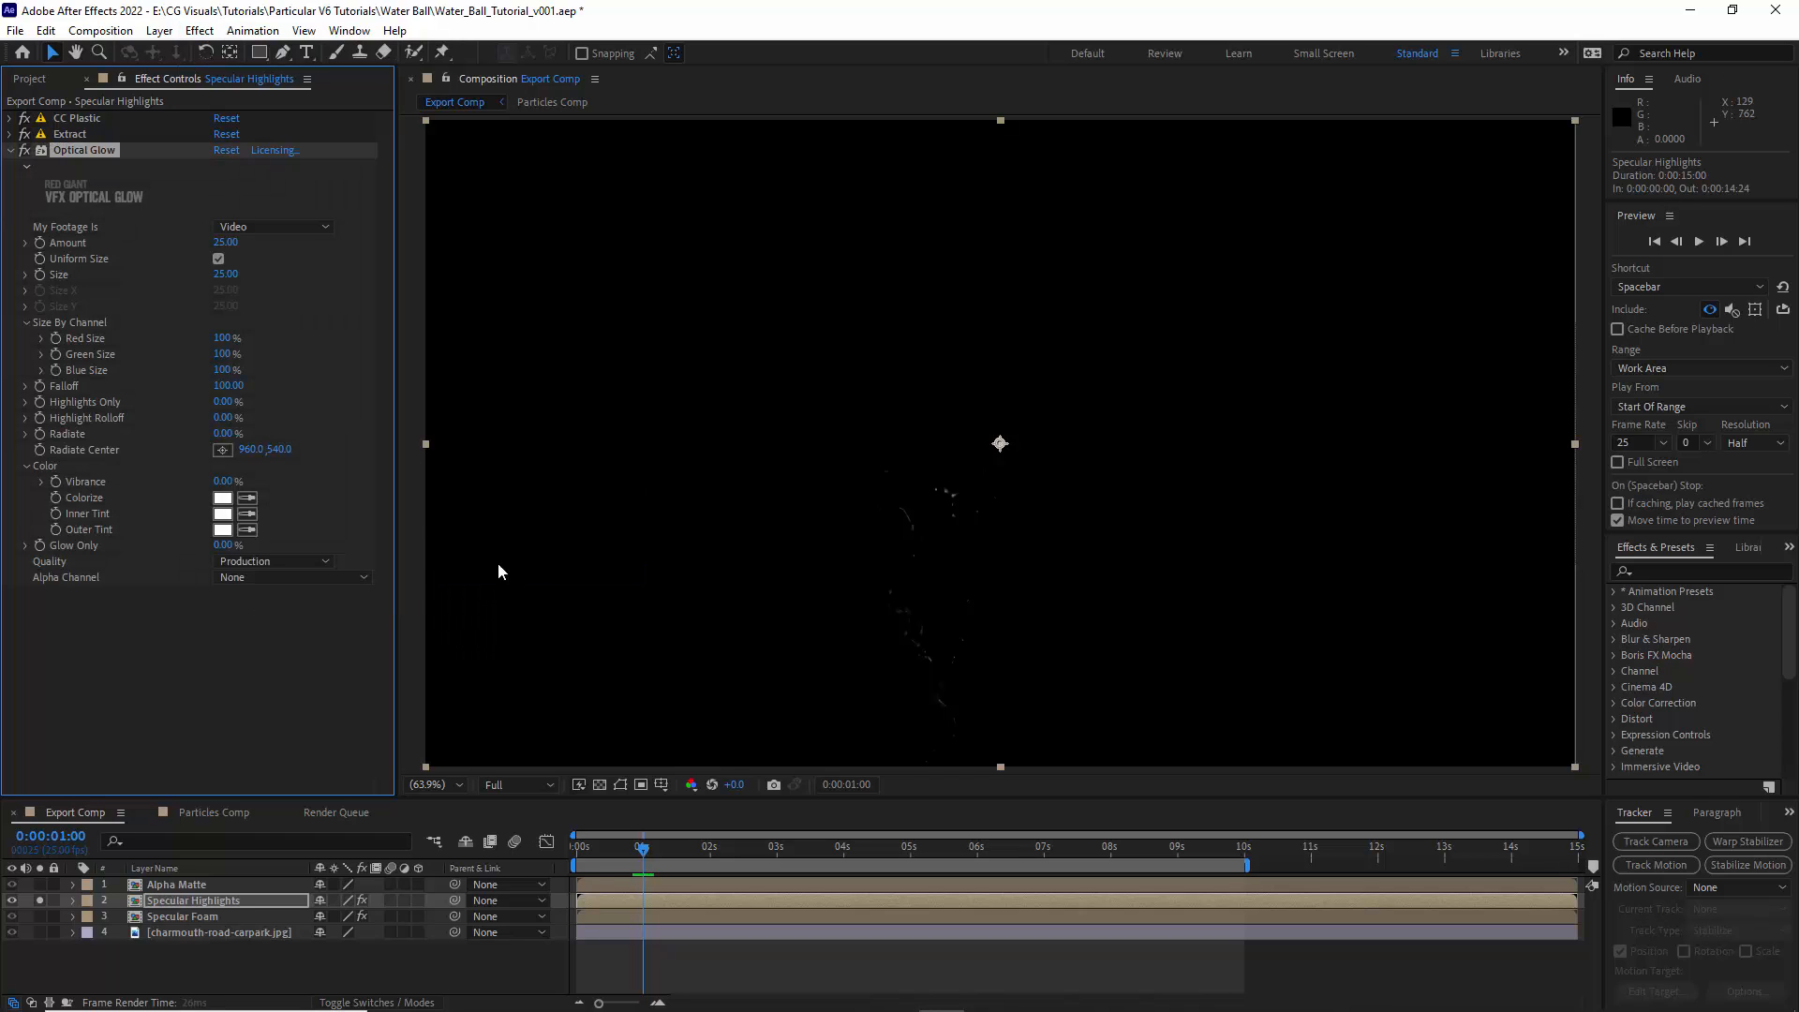
{"action": "left_click", "coordinate": [219, 258]}
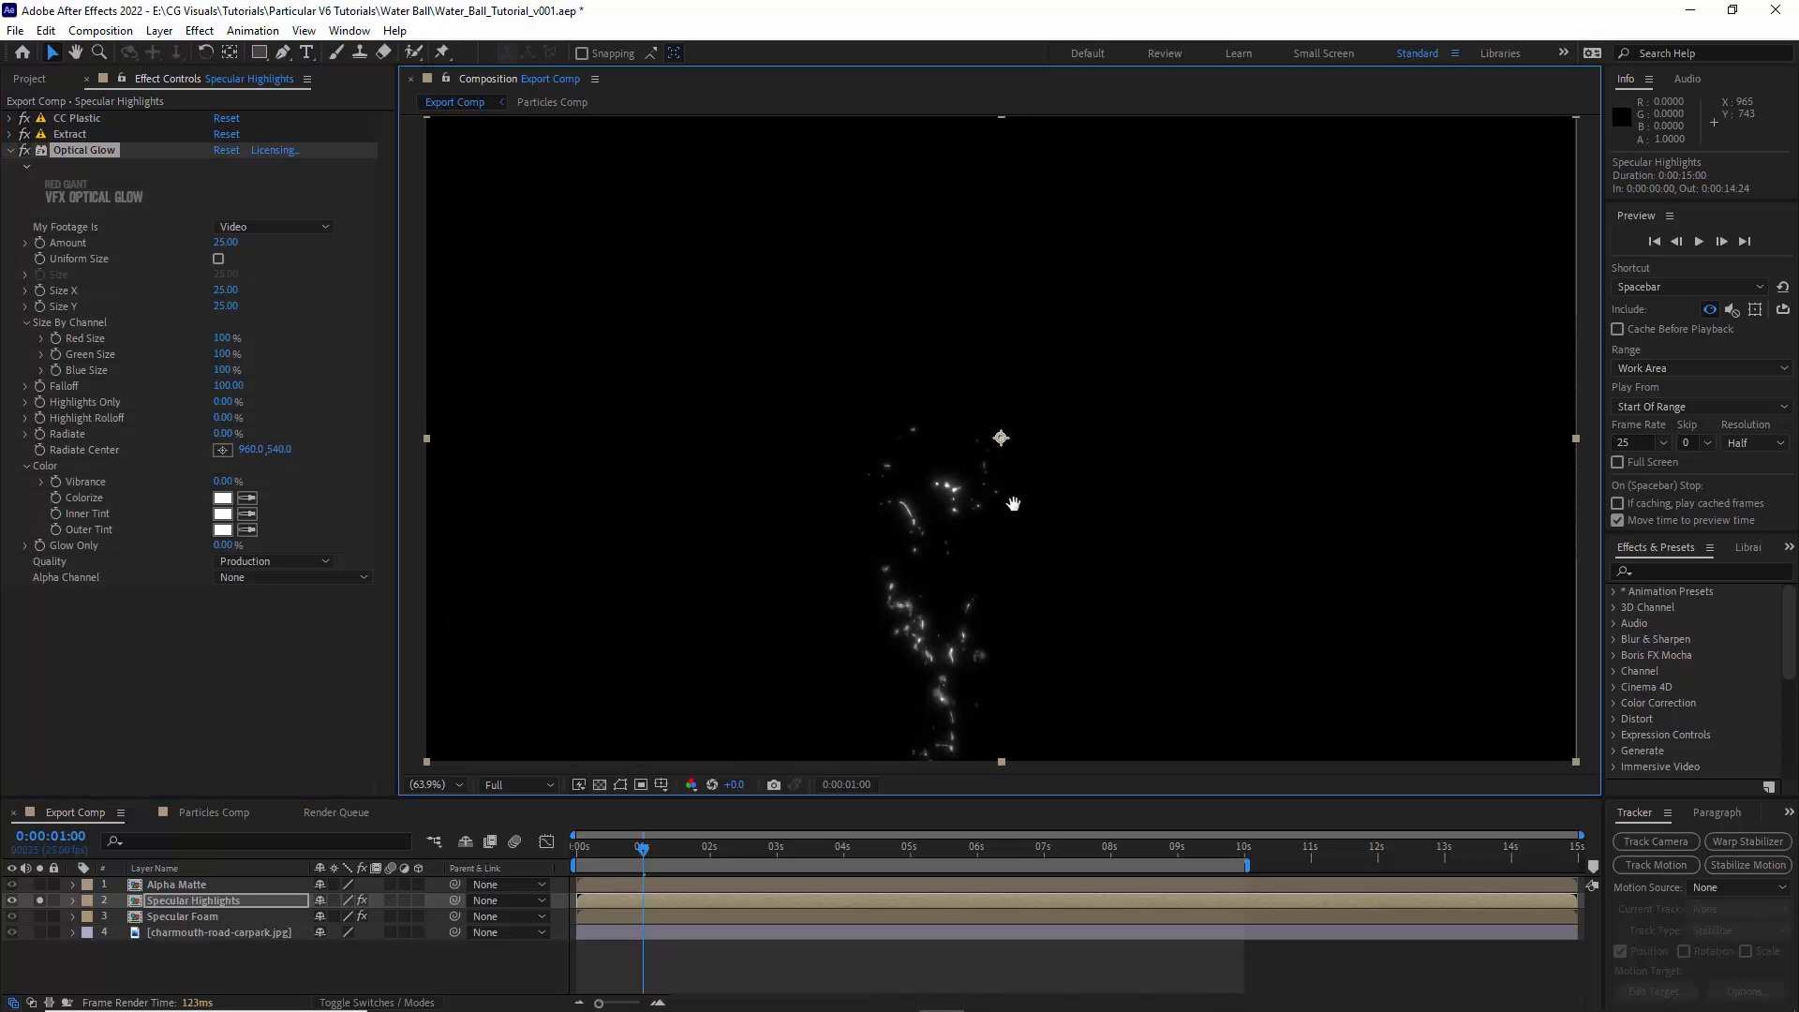
{"action": "scroll", "coordinate": [1012, 502], "scroll_direction": "up", "scroll_amount": 2}
{"action": "left_click", "coordinate": [239, 245]}
{"action": "type", "text": "5"}
{"action": "key", "text": "Return"}
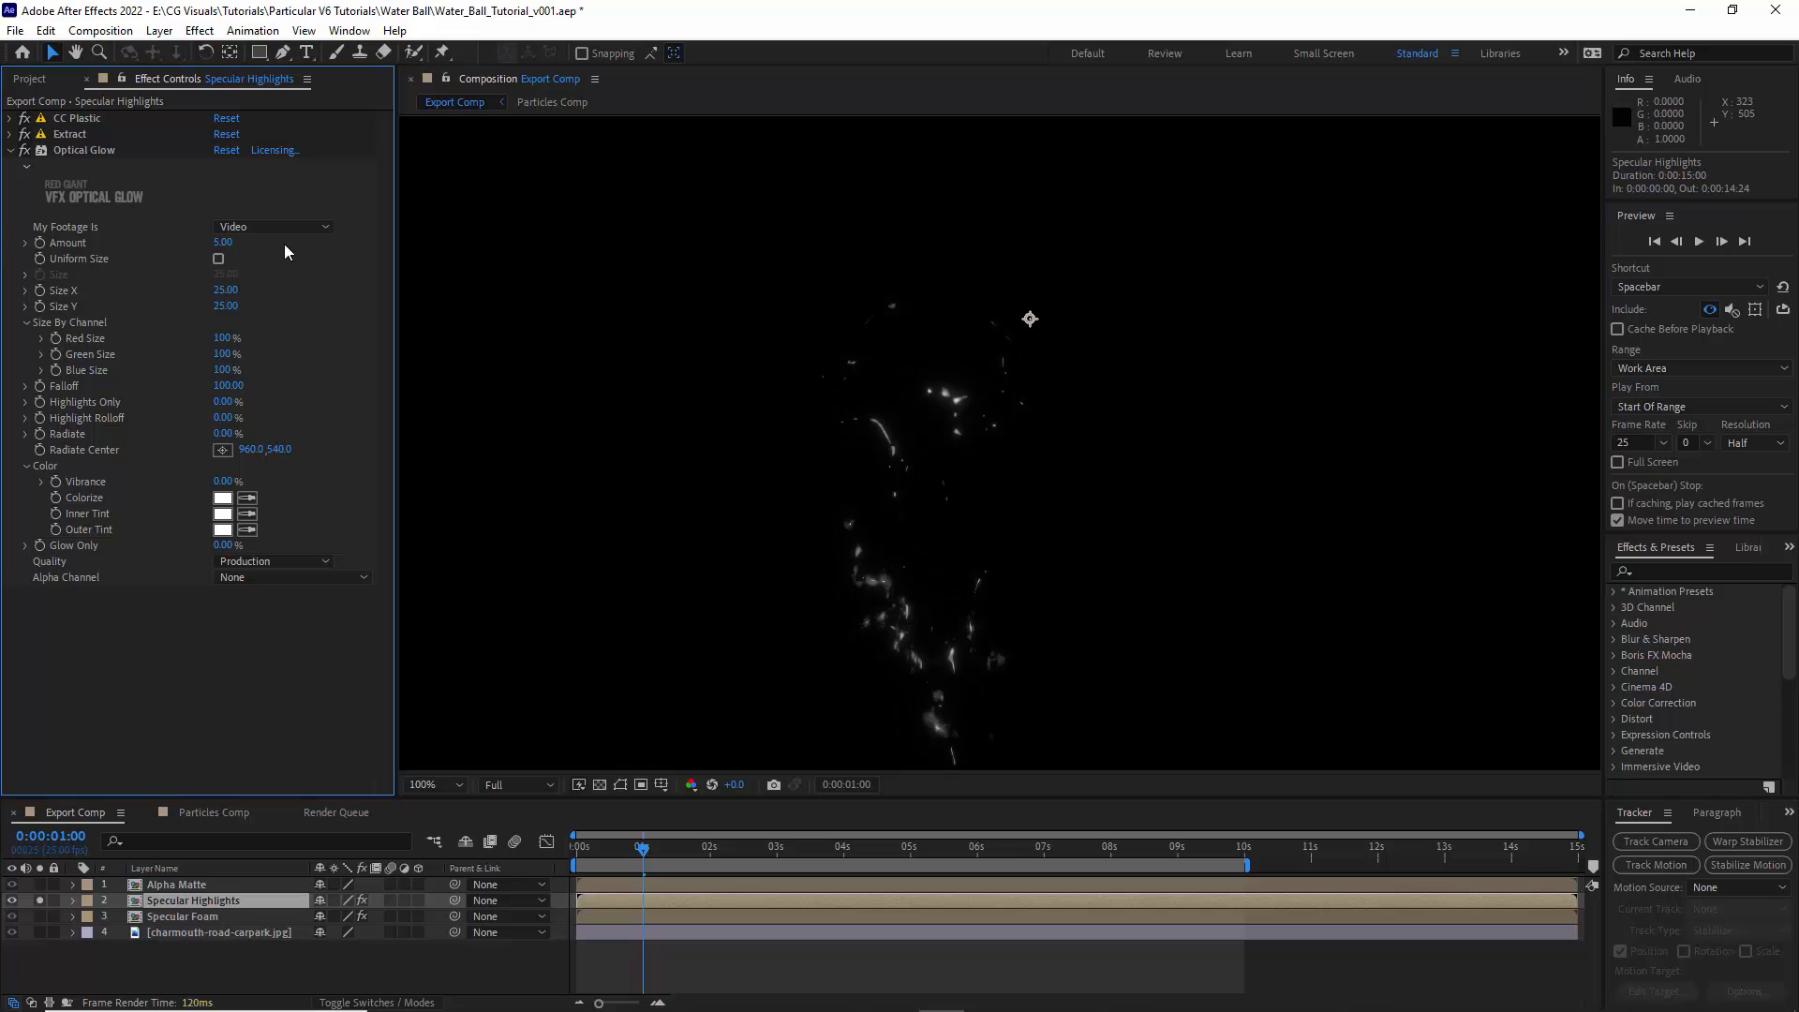
- Set Optical Glow's Size X to 15 and Size Y to 60
{"action": "left_click", "coordinate": [218, 260]}
{"action": "left_click", "coordinate": [218, 260]}
{"action": "left_click", "coordinate": [229, 292]}
{"action": "type", "text": "15"}
{"action": "left_click", "coordinate": [230, 307]}
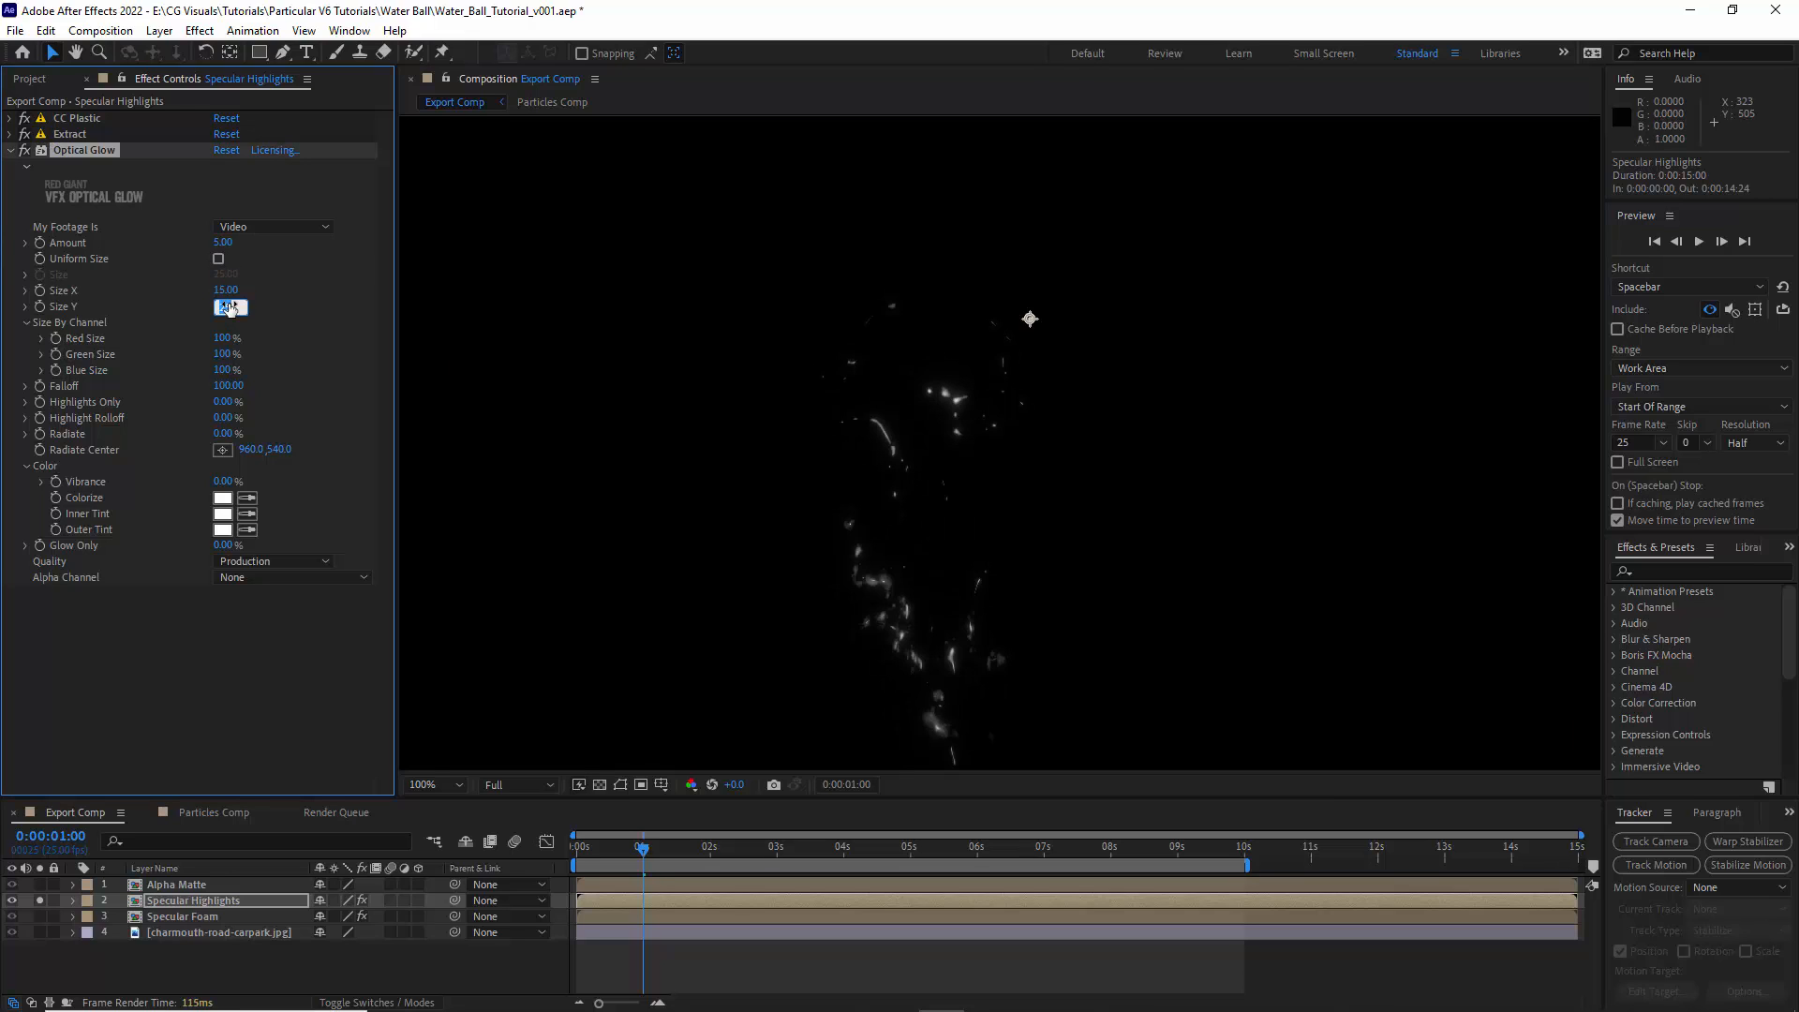
{"action": "left_click", "coordinate": [279, 315]}
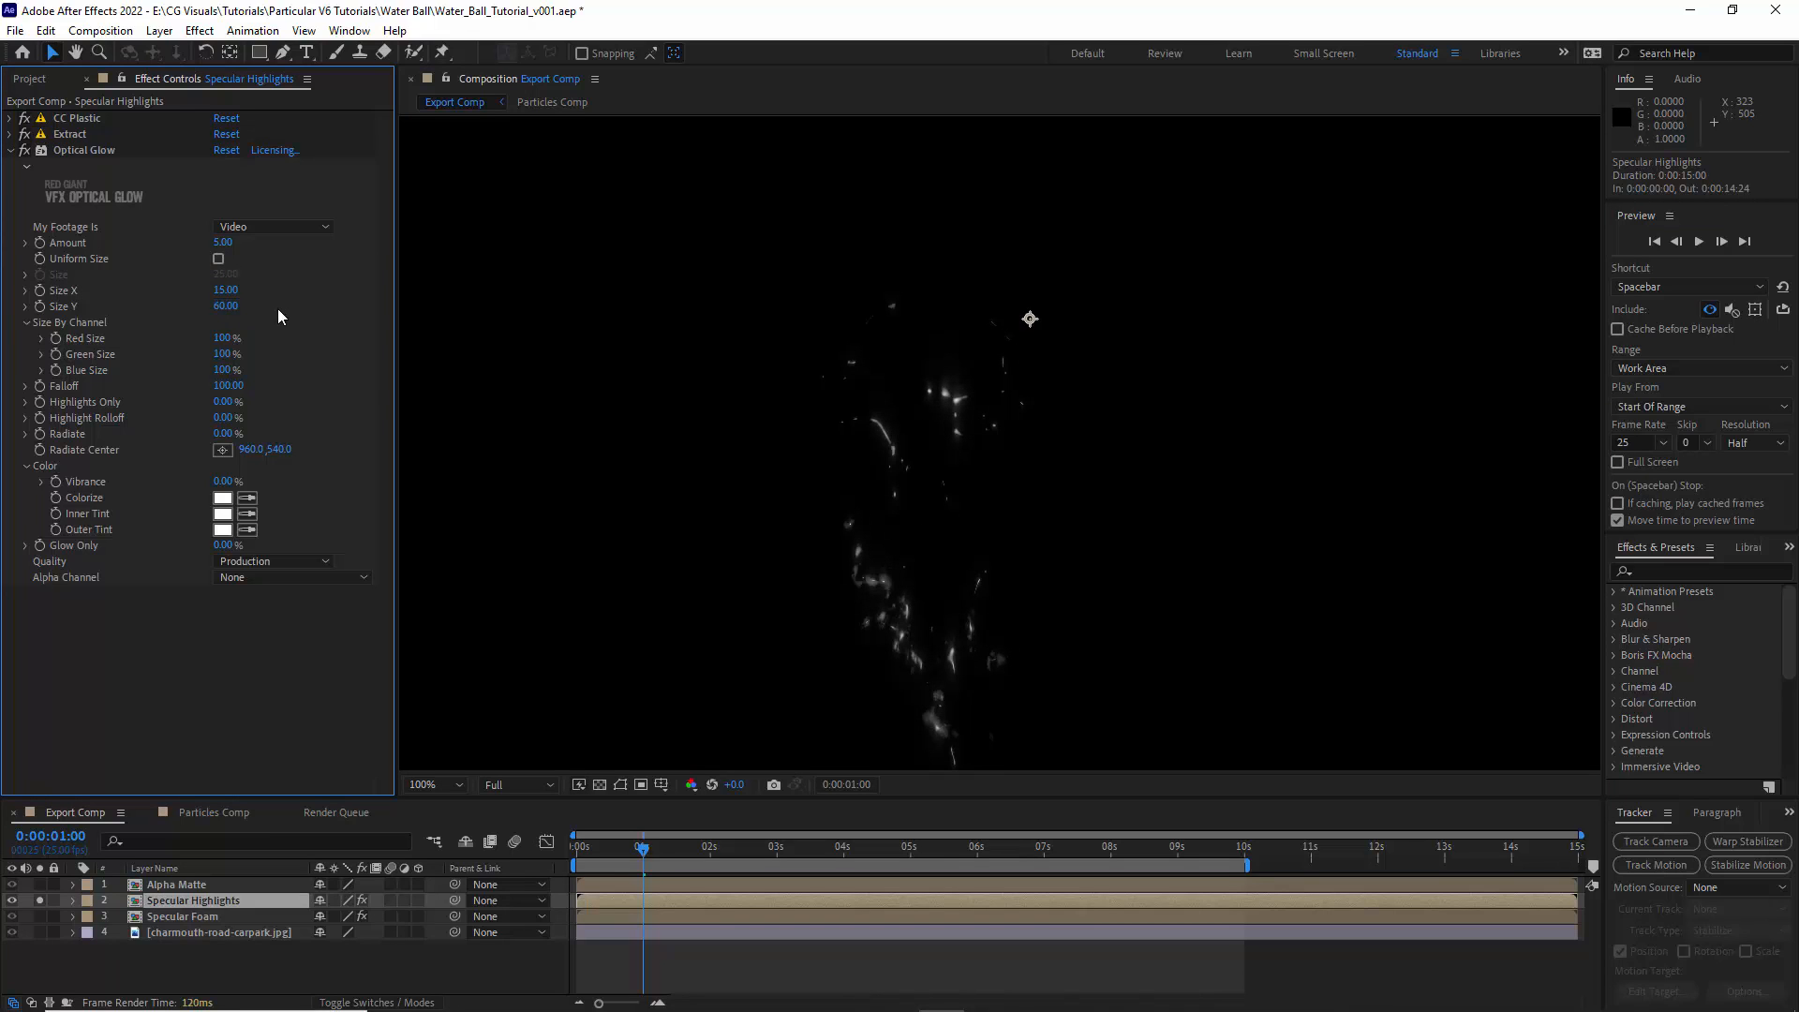
{"action": "left_click", "coordinate": [9, 155]}
- Solo the Alpha Matte layer and apply Matte Choker with Gray Level Softness 1 at 30%
{"action": "left_click", "coordinate": [39, 885], "text": "alt"}
{"action": "left_click", "coordinate": [183, 884]}
{"action": "left_click", "coordinate": [199, 30]}
{"action": "left_click", "coordinate": [478, 367]}
{"action": "left_click", "coordinate": [222, 166]}
{"action": "type", "text": "30"}
{"action": "left_click", "coordinate": [168, 370]}
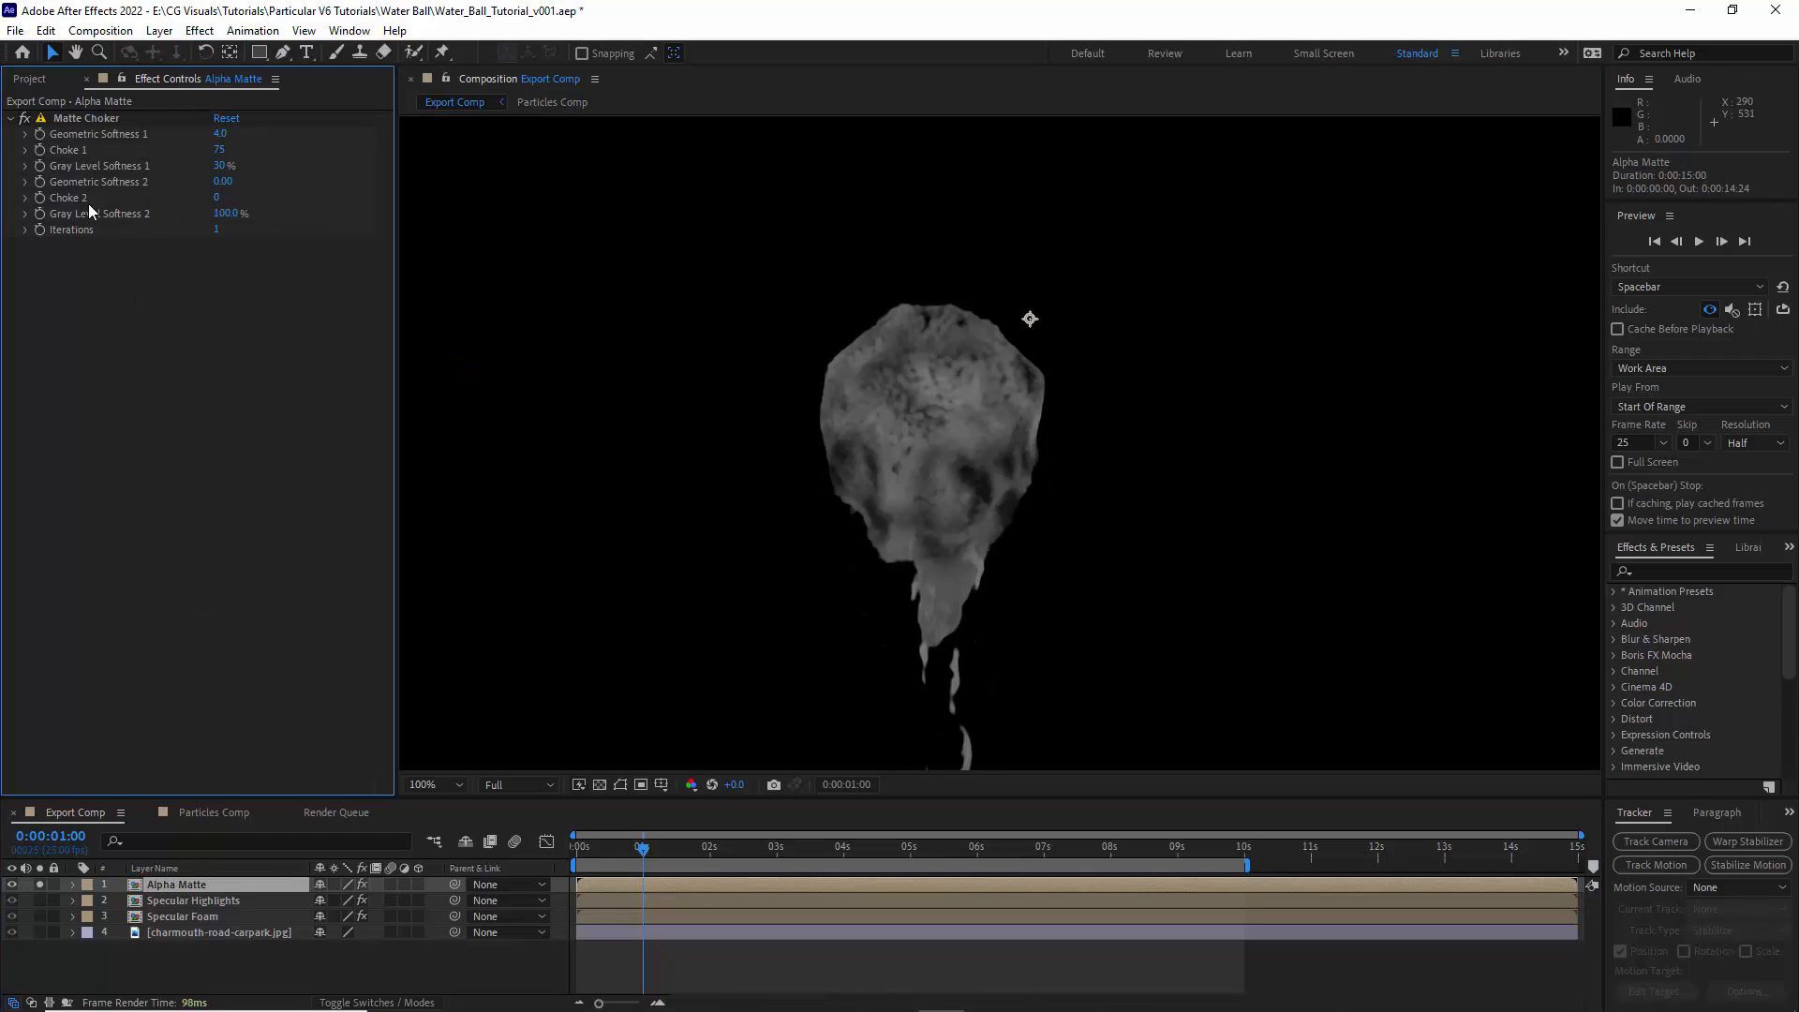
{"action": "left_click", "coordinate": [11, 119]}
- Move Alpha Matte below Specular Foam, turn off its solo and hide the layer
{"action": "left_click_drag", "start_coordinate": [163, 890], "coordinate": [75, 930]}
{"action": "left_click", "coordinate": [11, 917]}
{"action": "left_click", "coordinate": [12, 932]}
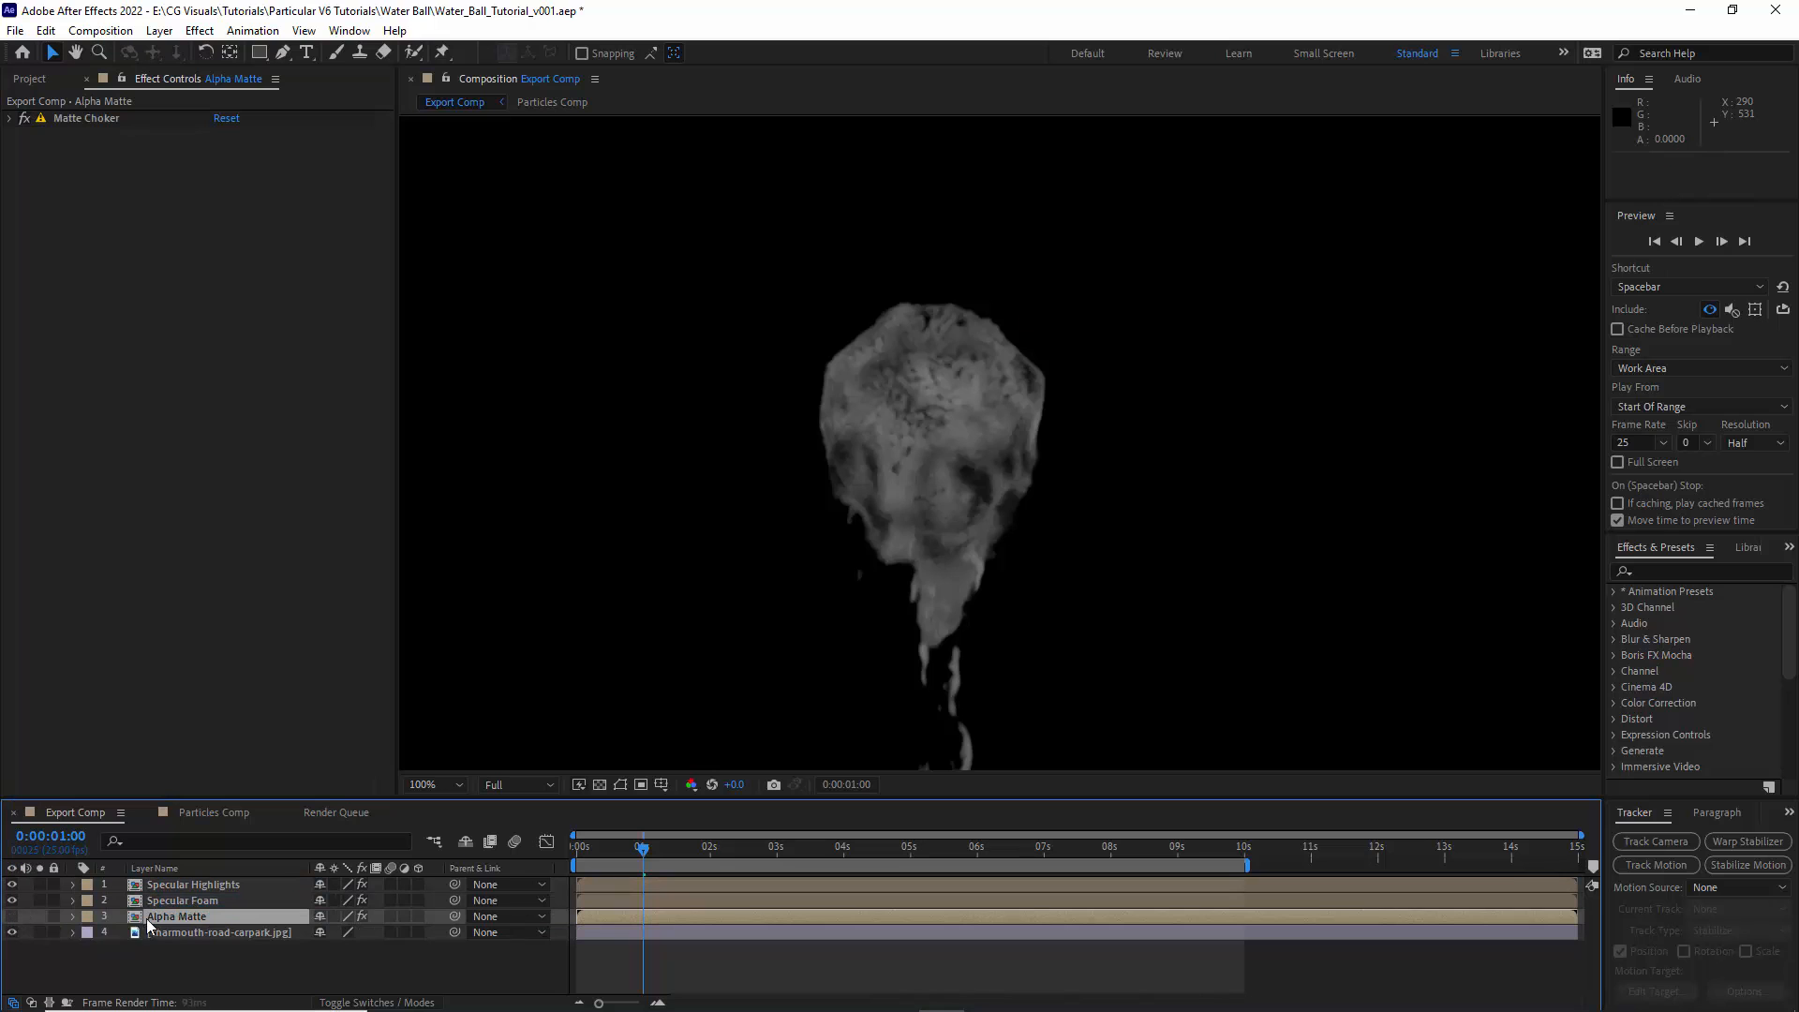
- Change the blending modes of Specular Foam and Specular Highlights so the car park background shows through their black areas
{"action": "right_click", "coordinate": [172, 901]}
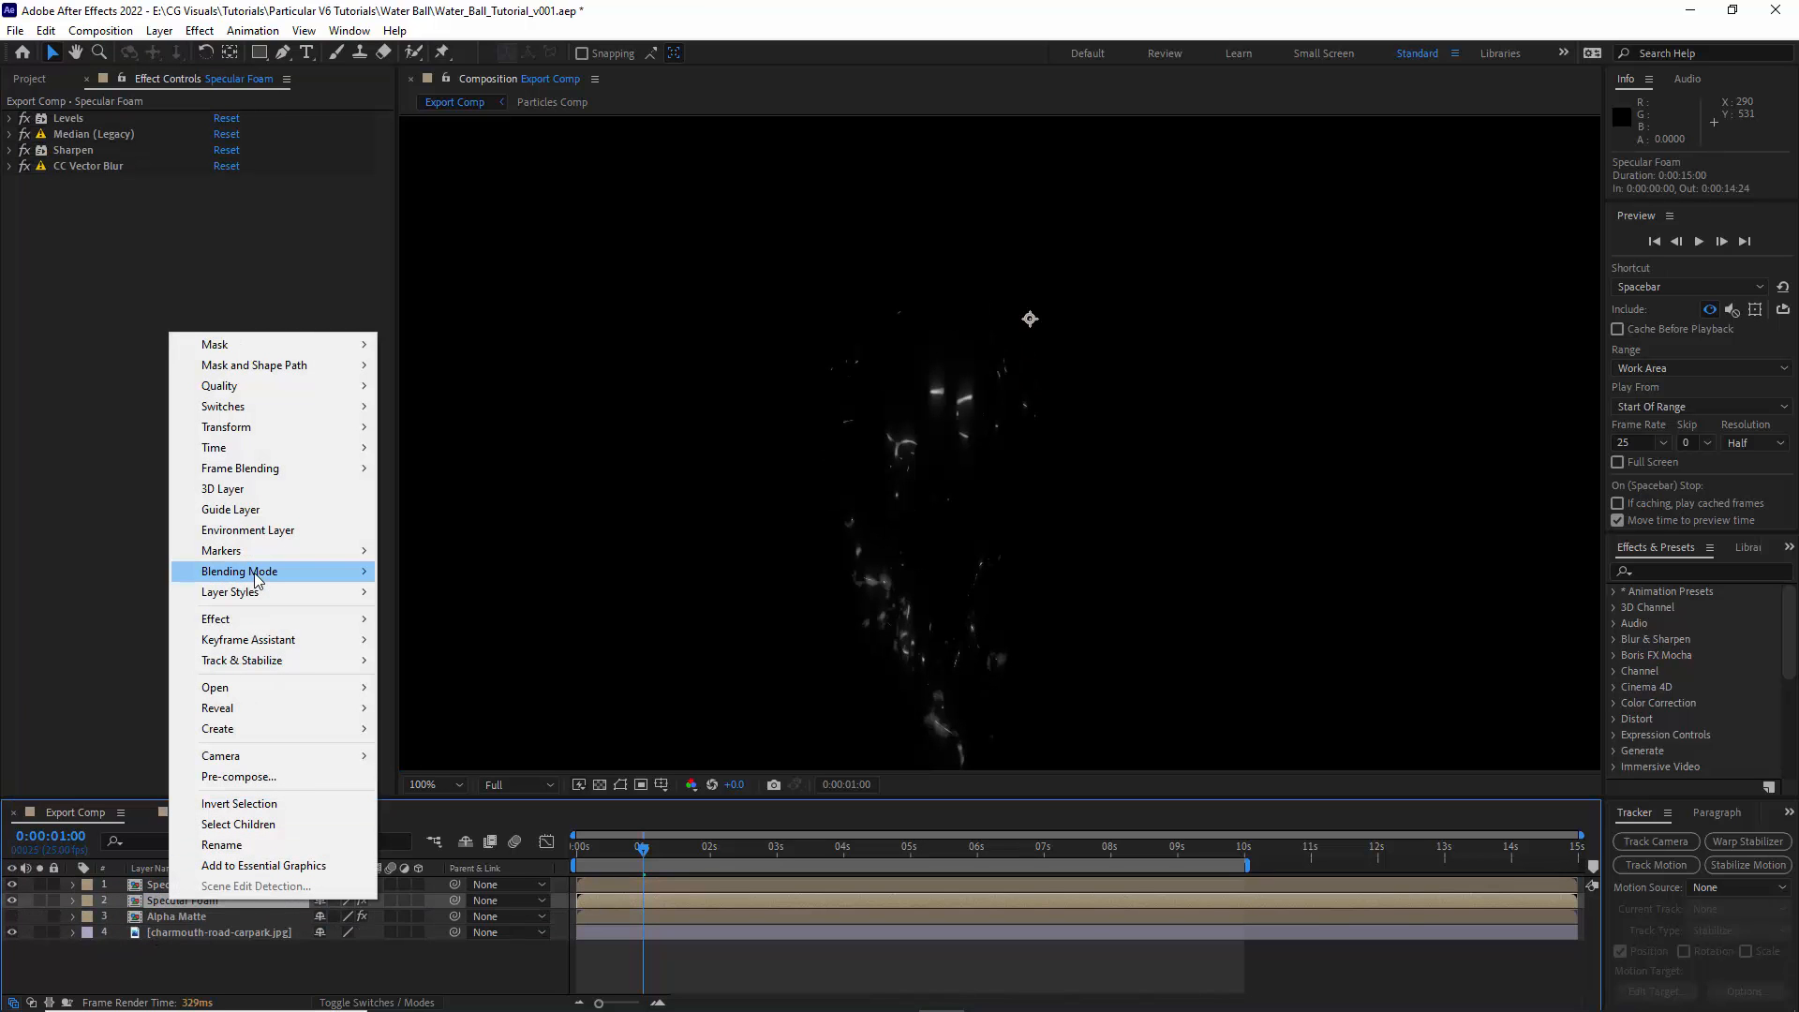
{"action": "mouse_move", "coordinate": [255, 573]}
{"action": "left_click", "coordinate": [440, 431]}
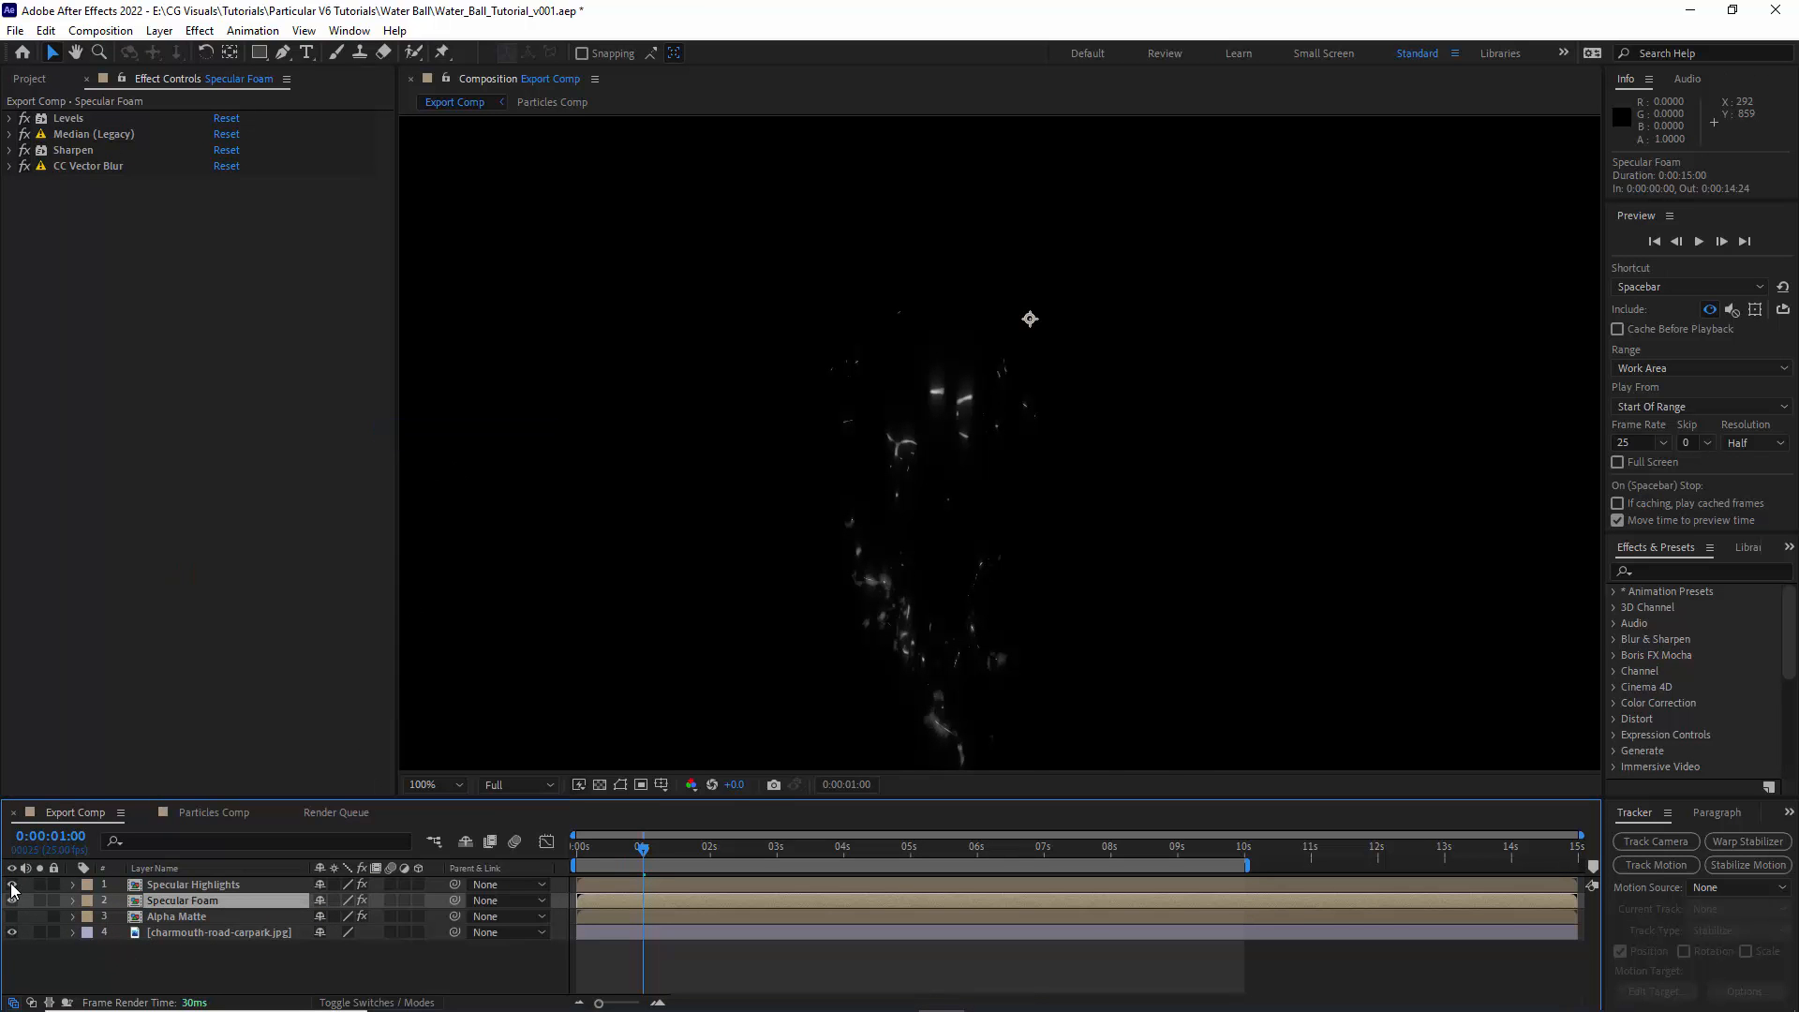
{"action": "left_click", "coordinate": [11, 884]}
{"action": "left_click", "coordinate": [147, 886]}
{"action": "left_click", "coordinate": [11, 885]}
{"action": "right_click", "coordinate": [173, 886]}
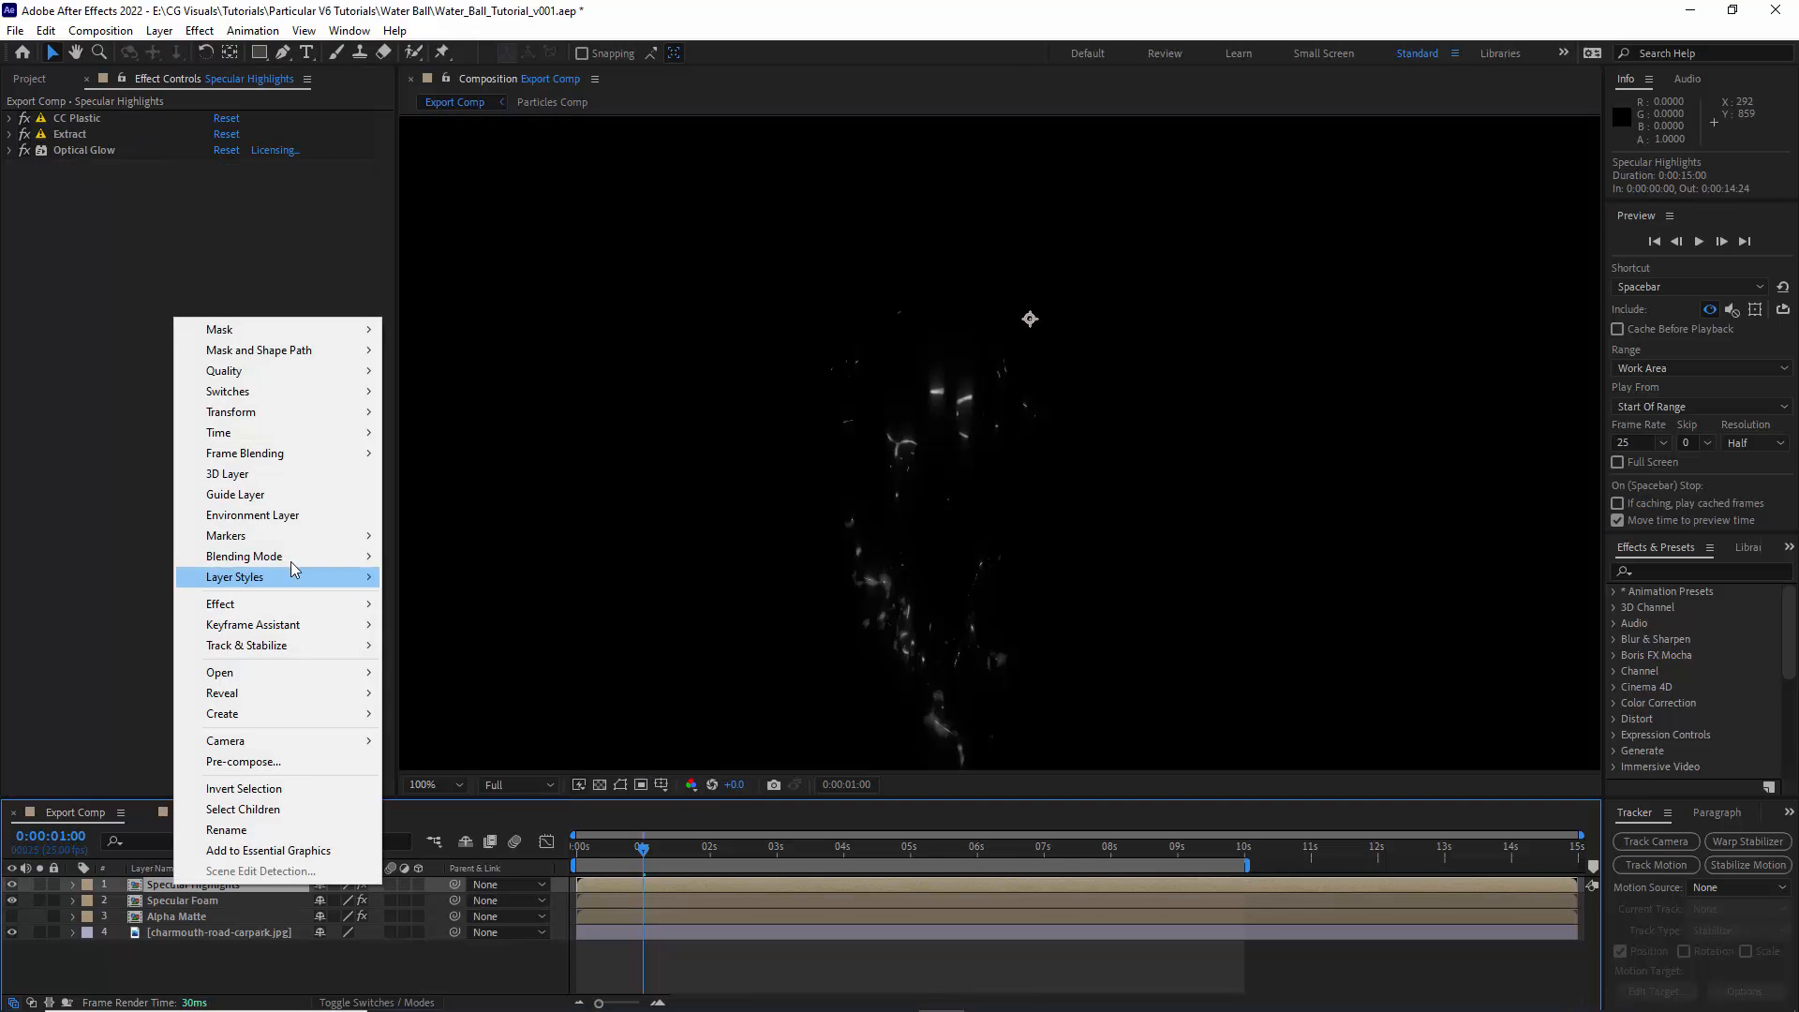
{"action": "mouse_move", "coordinate": [290, 562]}
{"action": "left_click", "coordinate": [464, 396]}
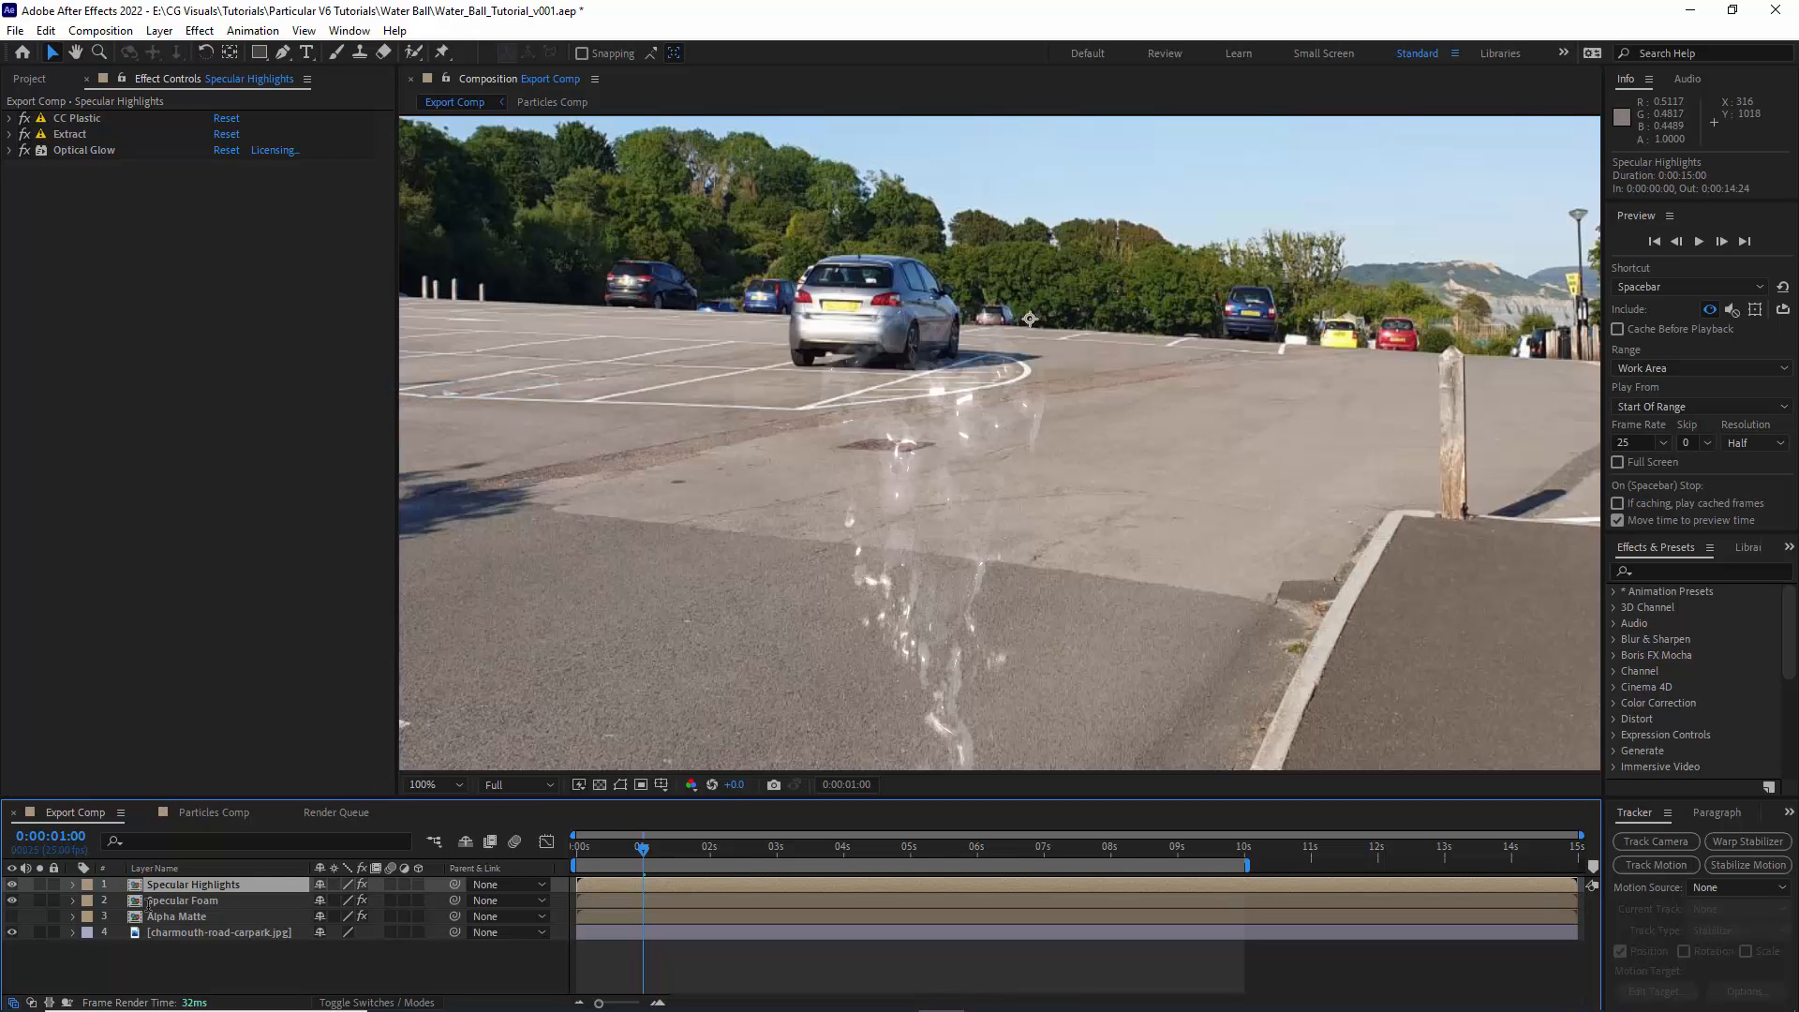
- Hide both specular layers and add an adjustment layer named RG Displacement directly above charmouth-road-carpark.jpg
{"action": "left_click", "coordinate": [11, 932], "text": "alt"}
{"action": "left_click", "coordinate": [180, 933]}
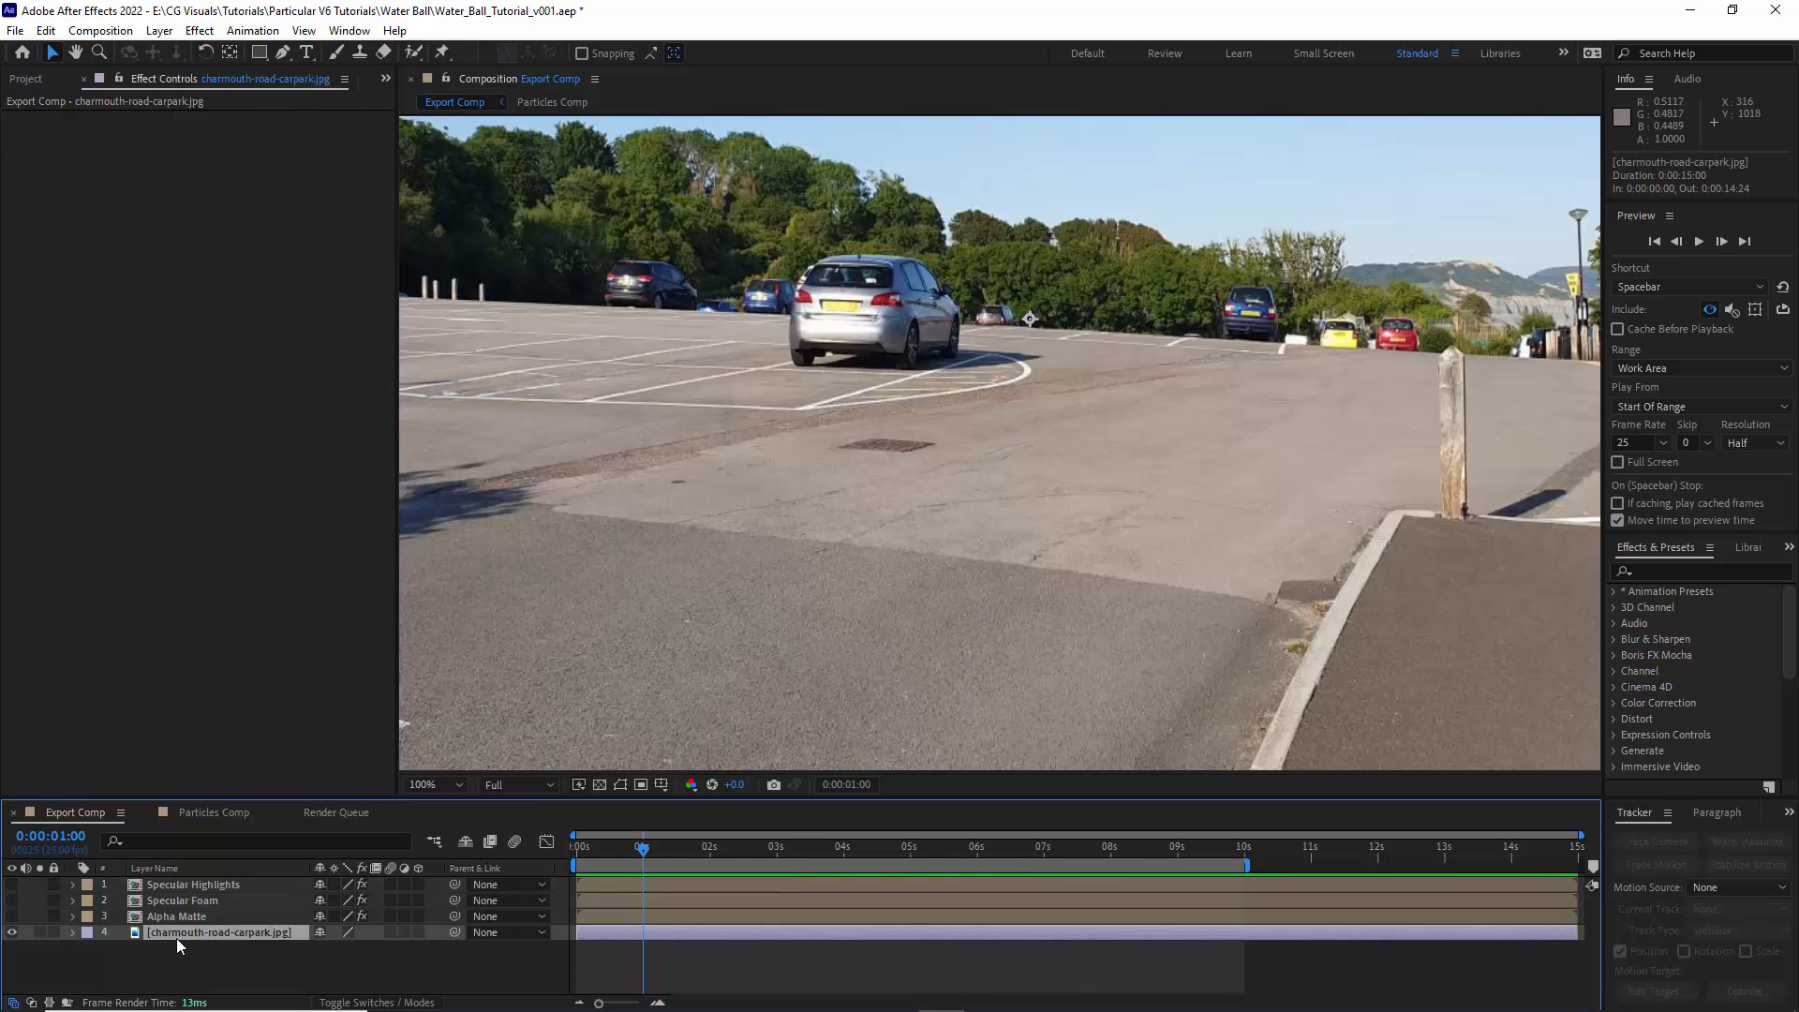
{"action": "left_click", "coordinate": [159, 31]}
{"action": "mouse_move", "coordinate": [186, 52]}
{"action": "left_click", "coordinate": [511, 175]}
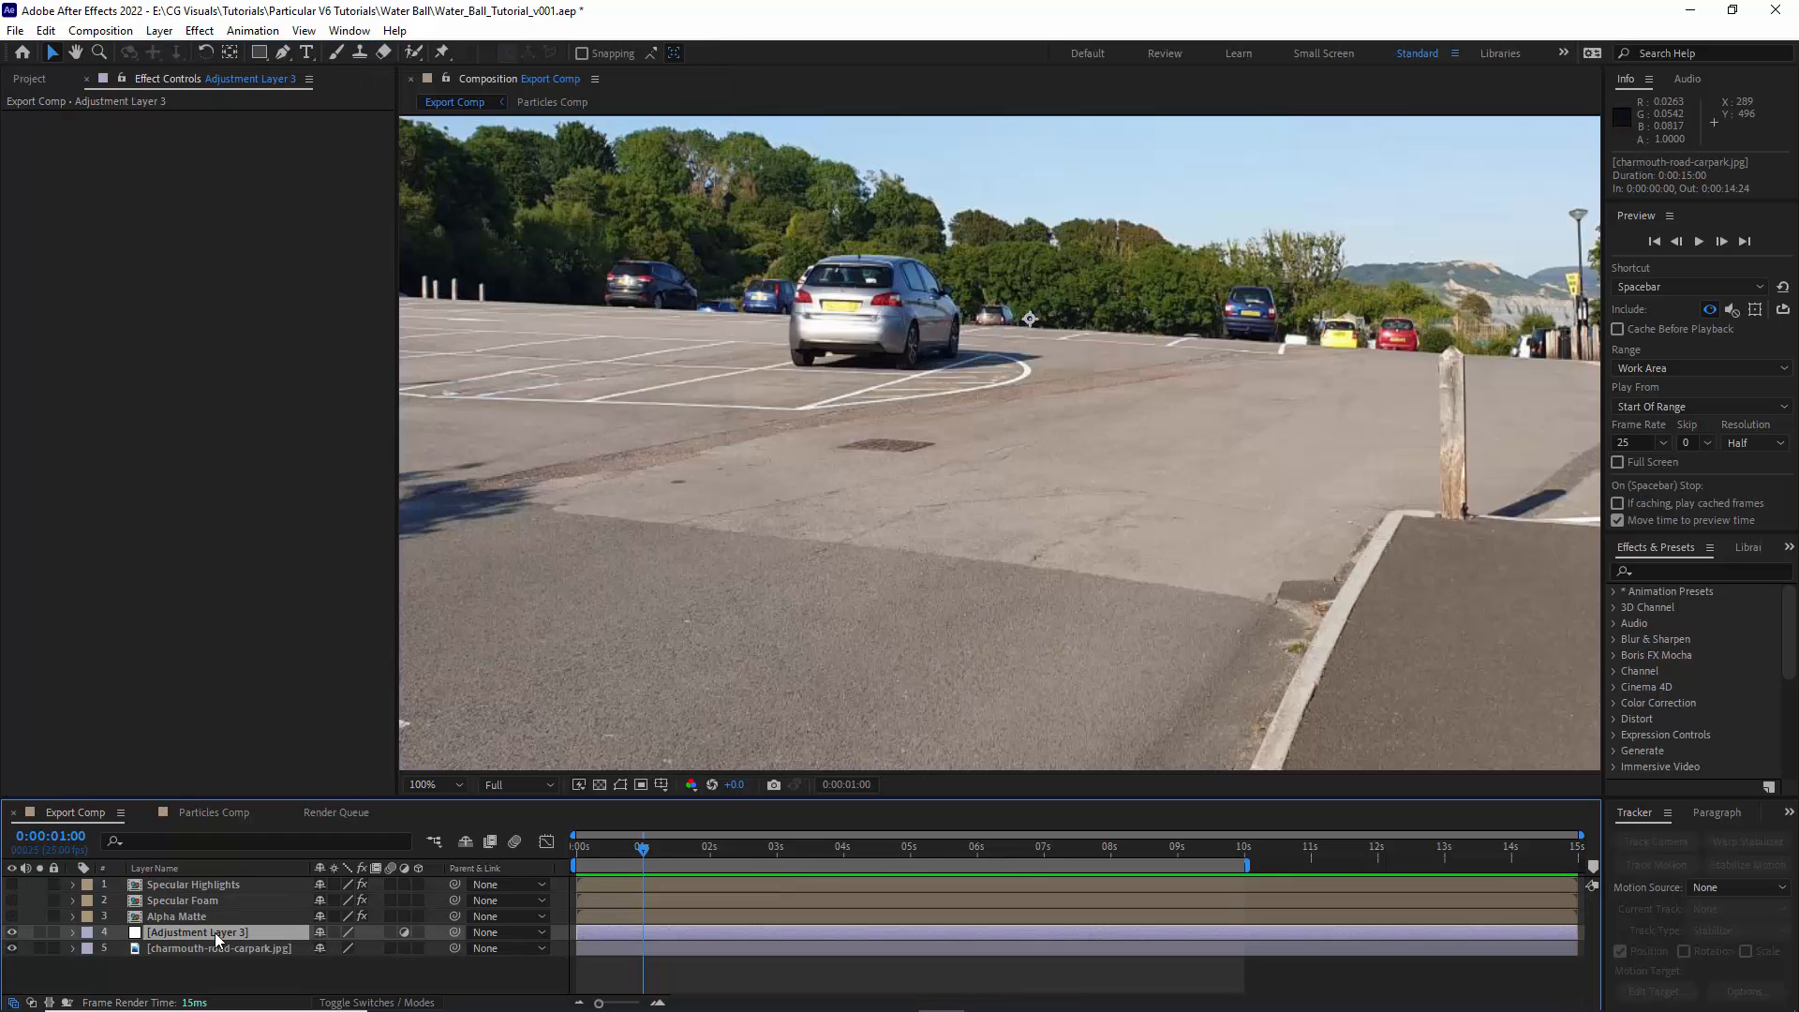
{"action": "key", "text": "Return"}
{"action": "type", "text": "RG Dis"}
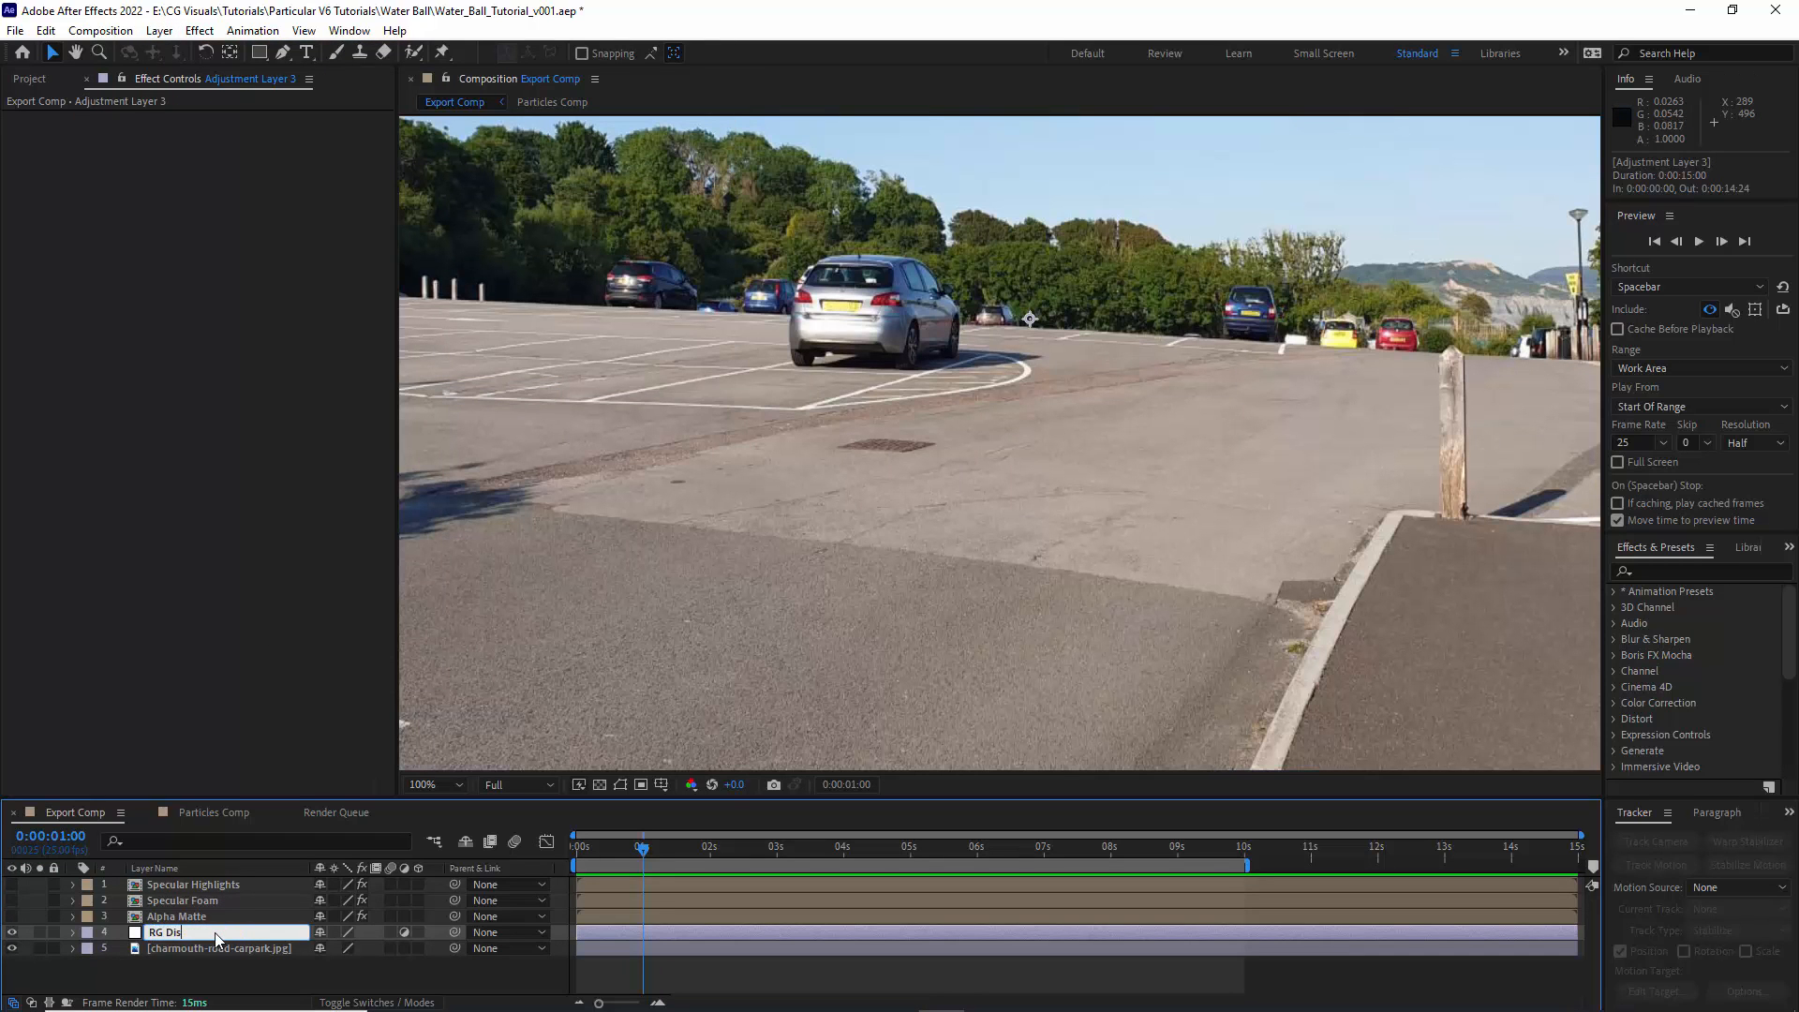
{"action": "type", "text": "placement"}
{"action": "key", "text": "Return"}
- Apply Chromatic Displacement to the RG Displacement layer and choose Alpha Matte as the Displacement Layer
{"action": "left_click", "coordinate": [199, 31]}
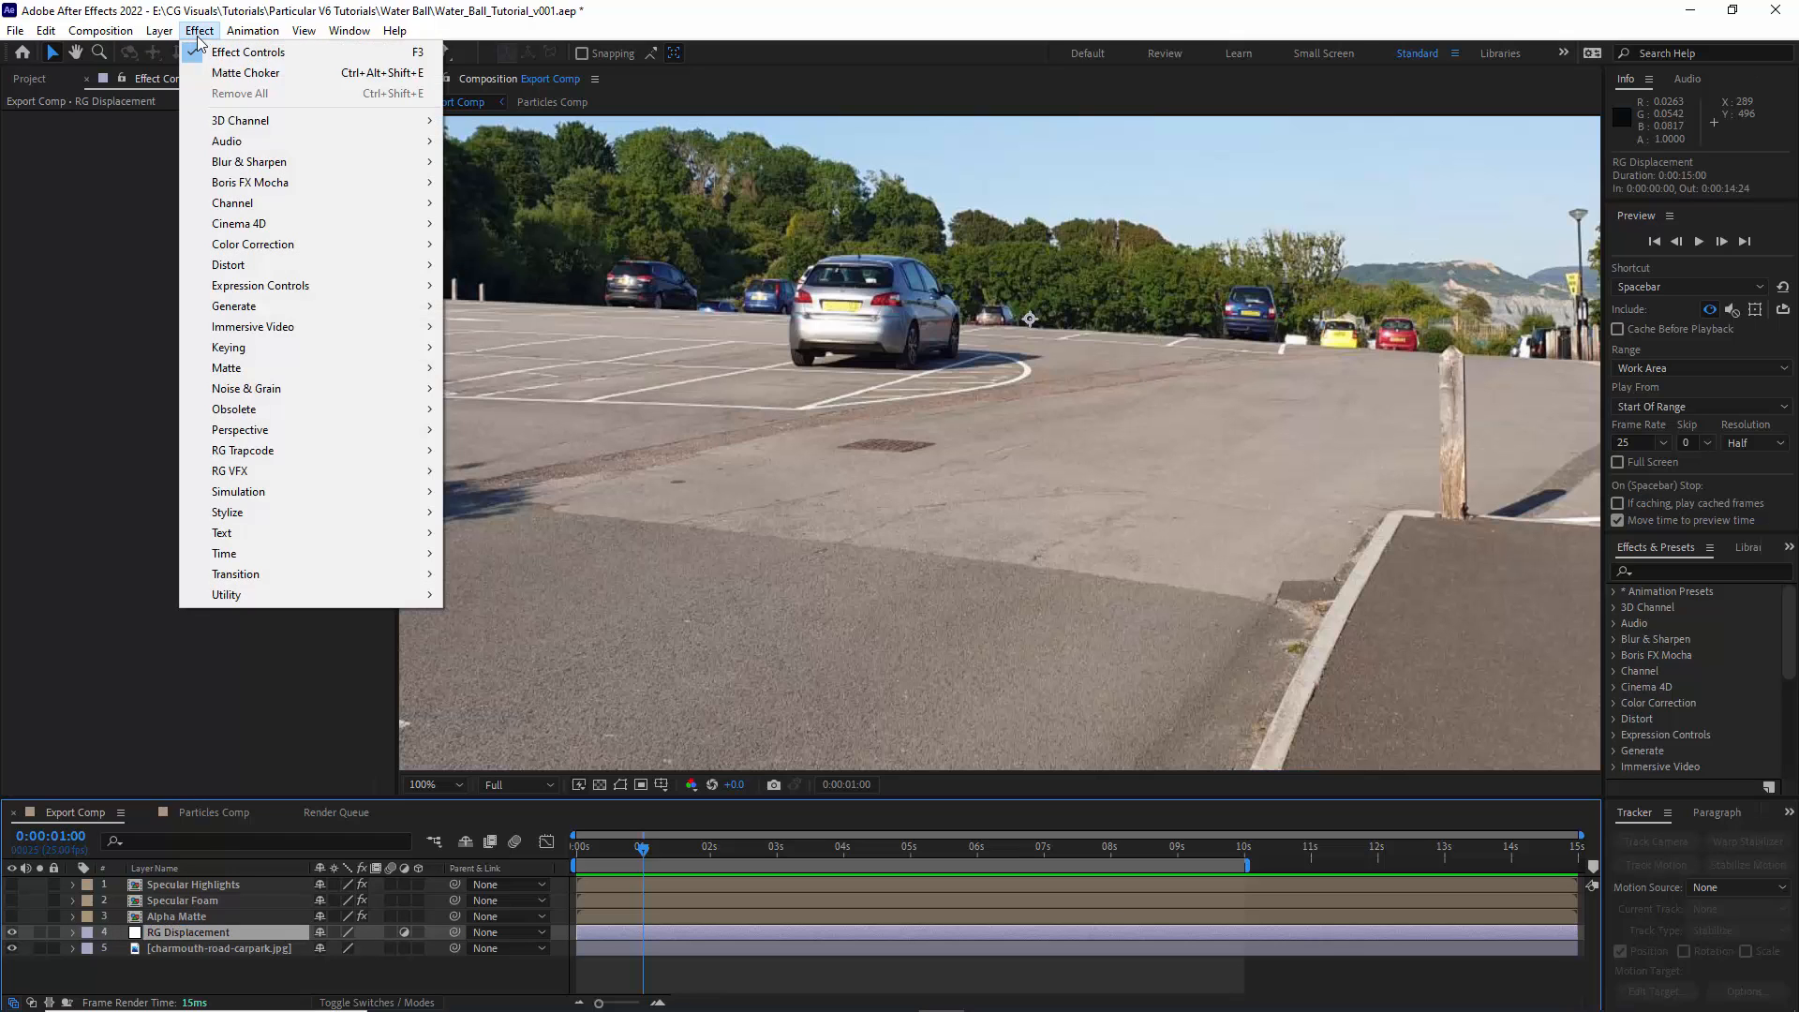
{"action": "mouse_move", "coordinate": [251, 472]}
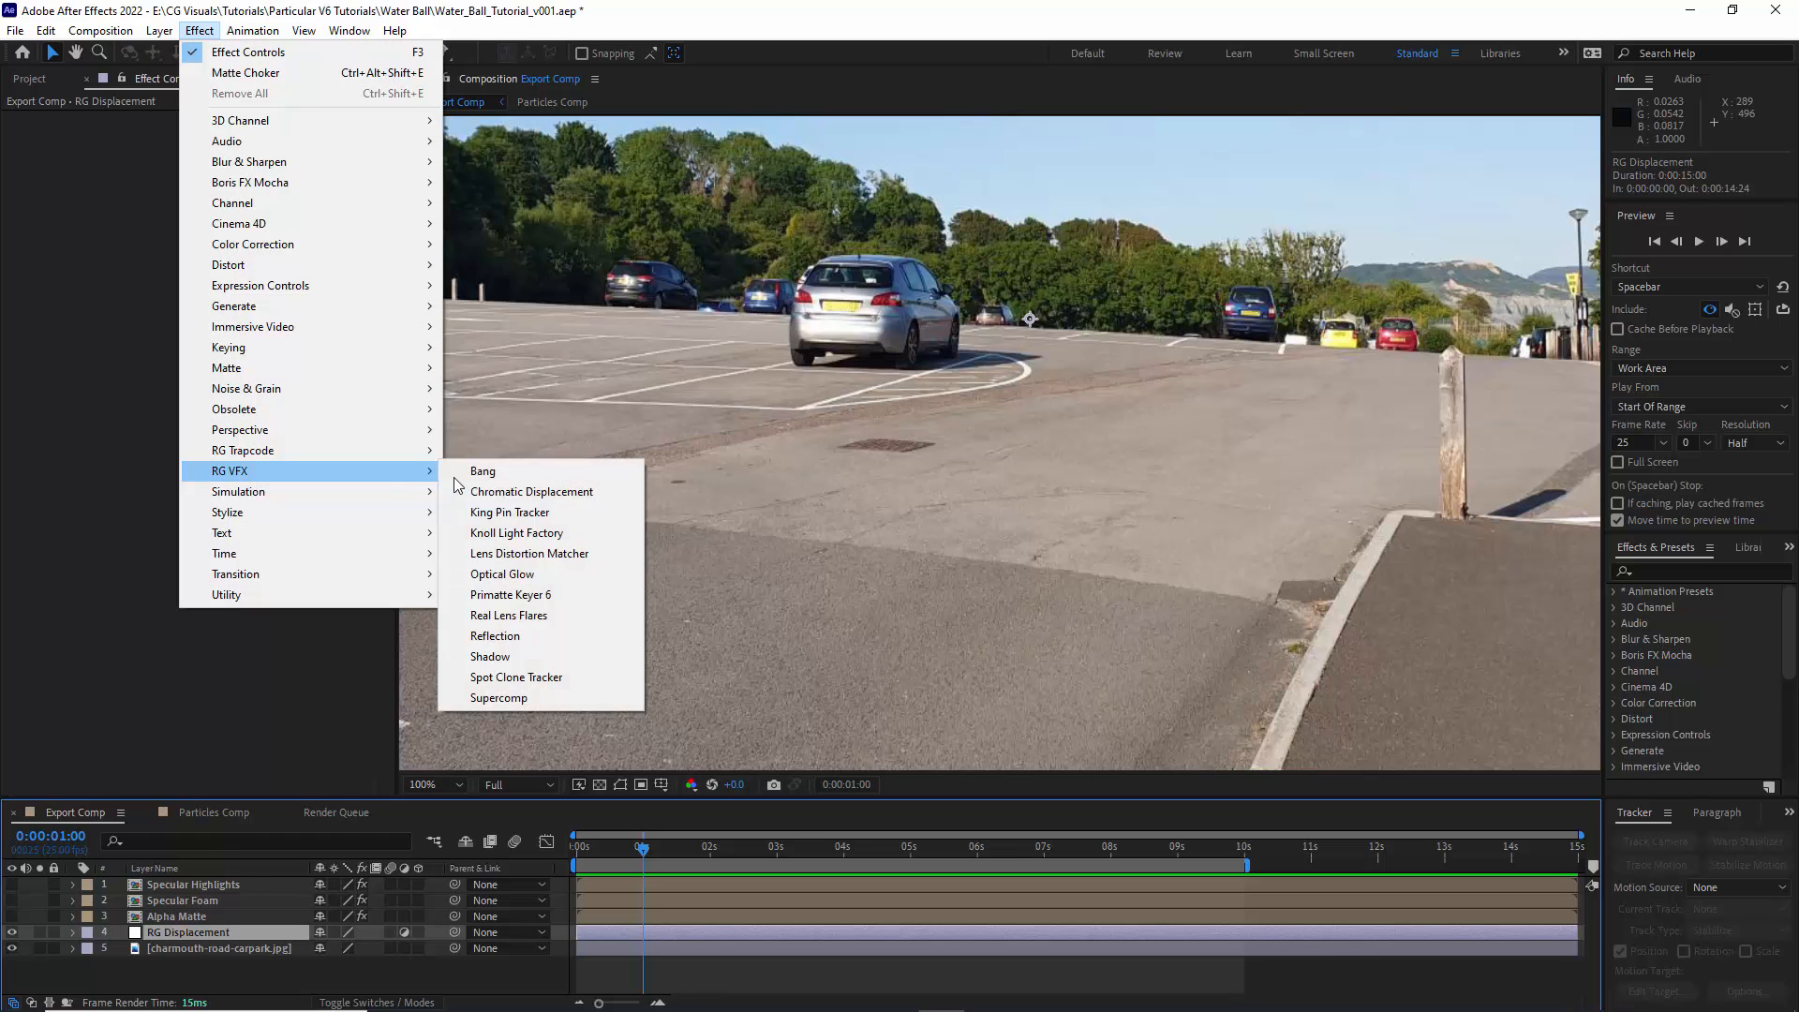
{"action": "left_click", "coordinate": [537, 495]}
{"action": "left_click", "coordinate": [253, 197]}
{"action": "left_click", "coordinate": [274, 286]}
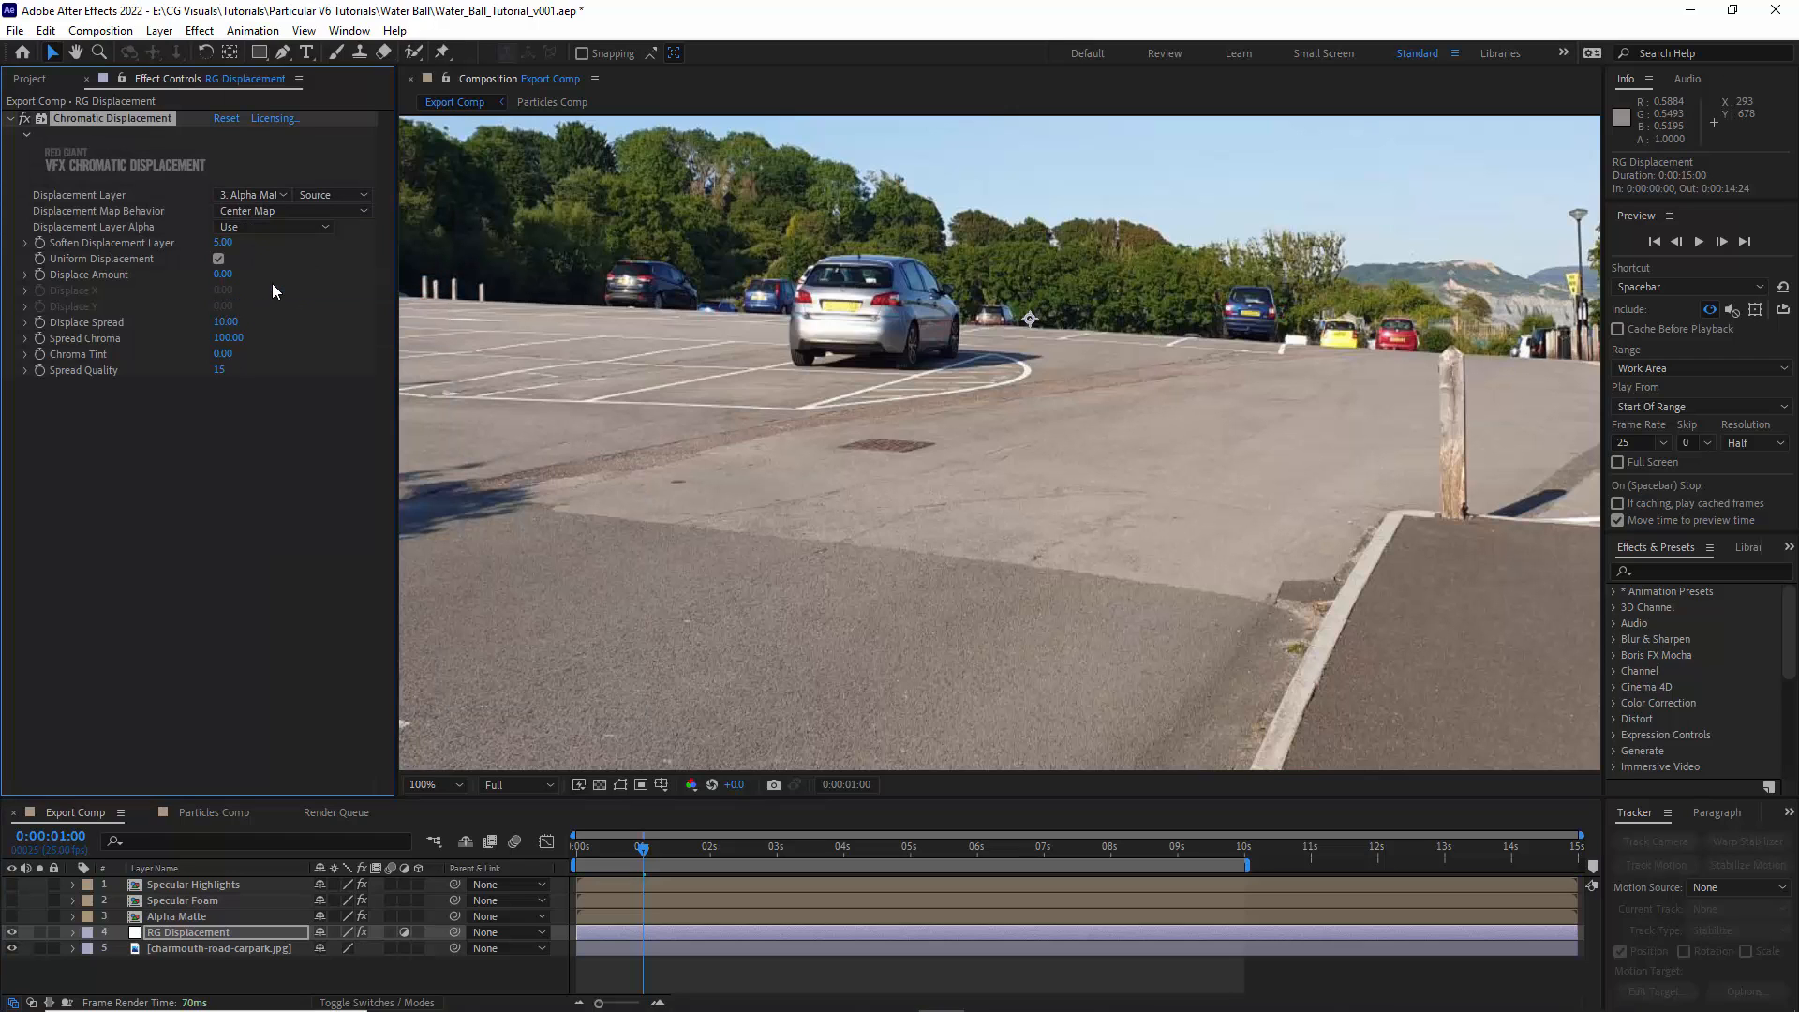
- Set the Displace Amount to -62 and assign the Alpha Matte layer as RG Displacement's alpha track matte
{"action": "left_click_drag", "start_coordinate": [197, 273], "coordinate": [170, 279]}
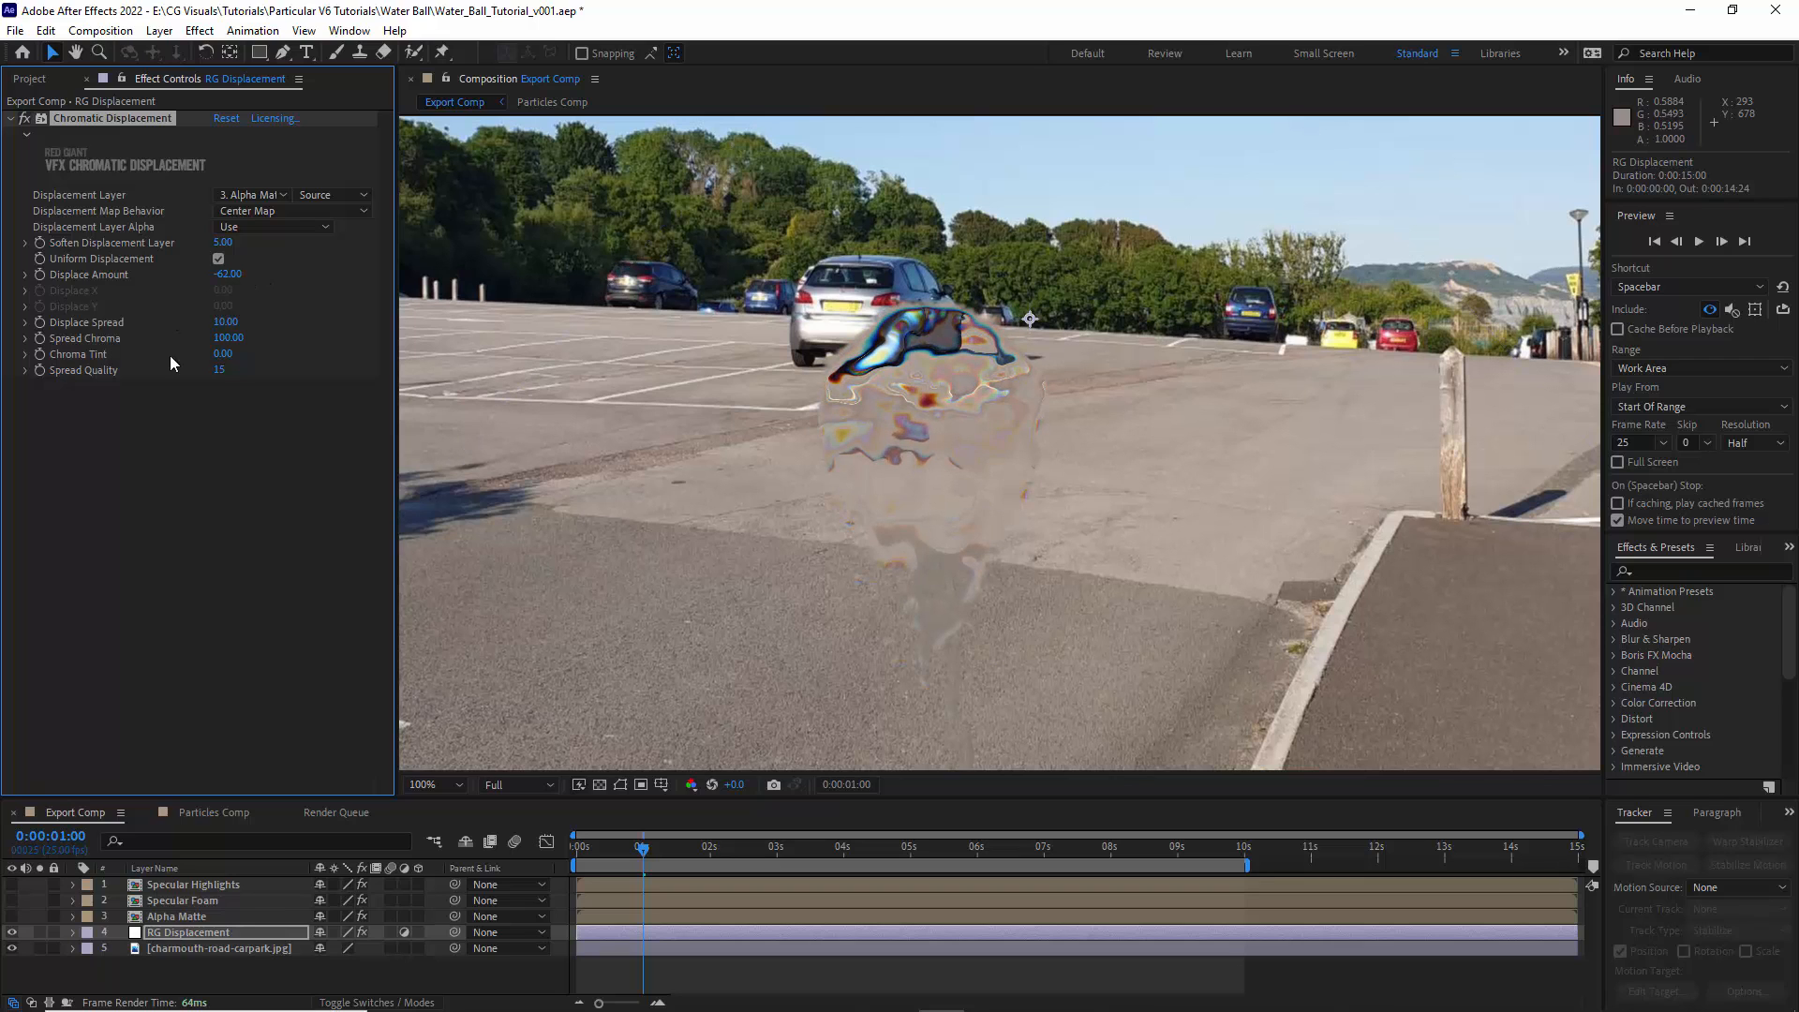
{"action": "left_click", "coordinate": [32, 1003]}
{"action": "left_click", "coordinate": [429, 932]}
{"action": "left_click", "coordinate": [452, 856]}
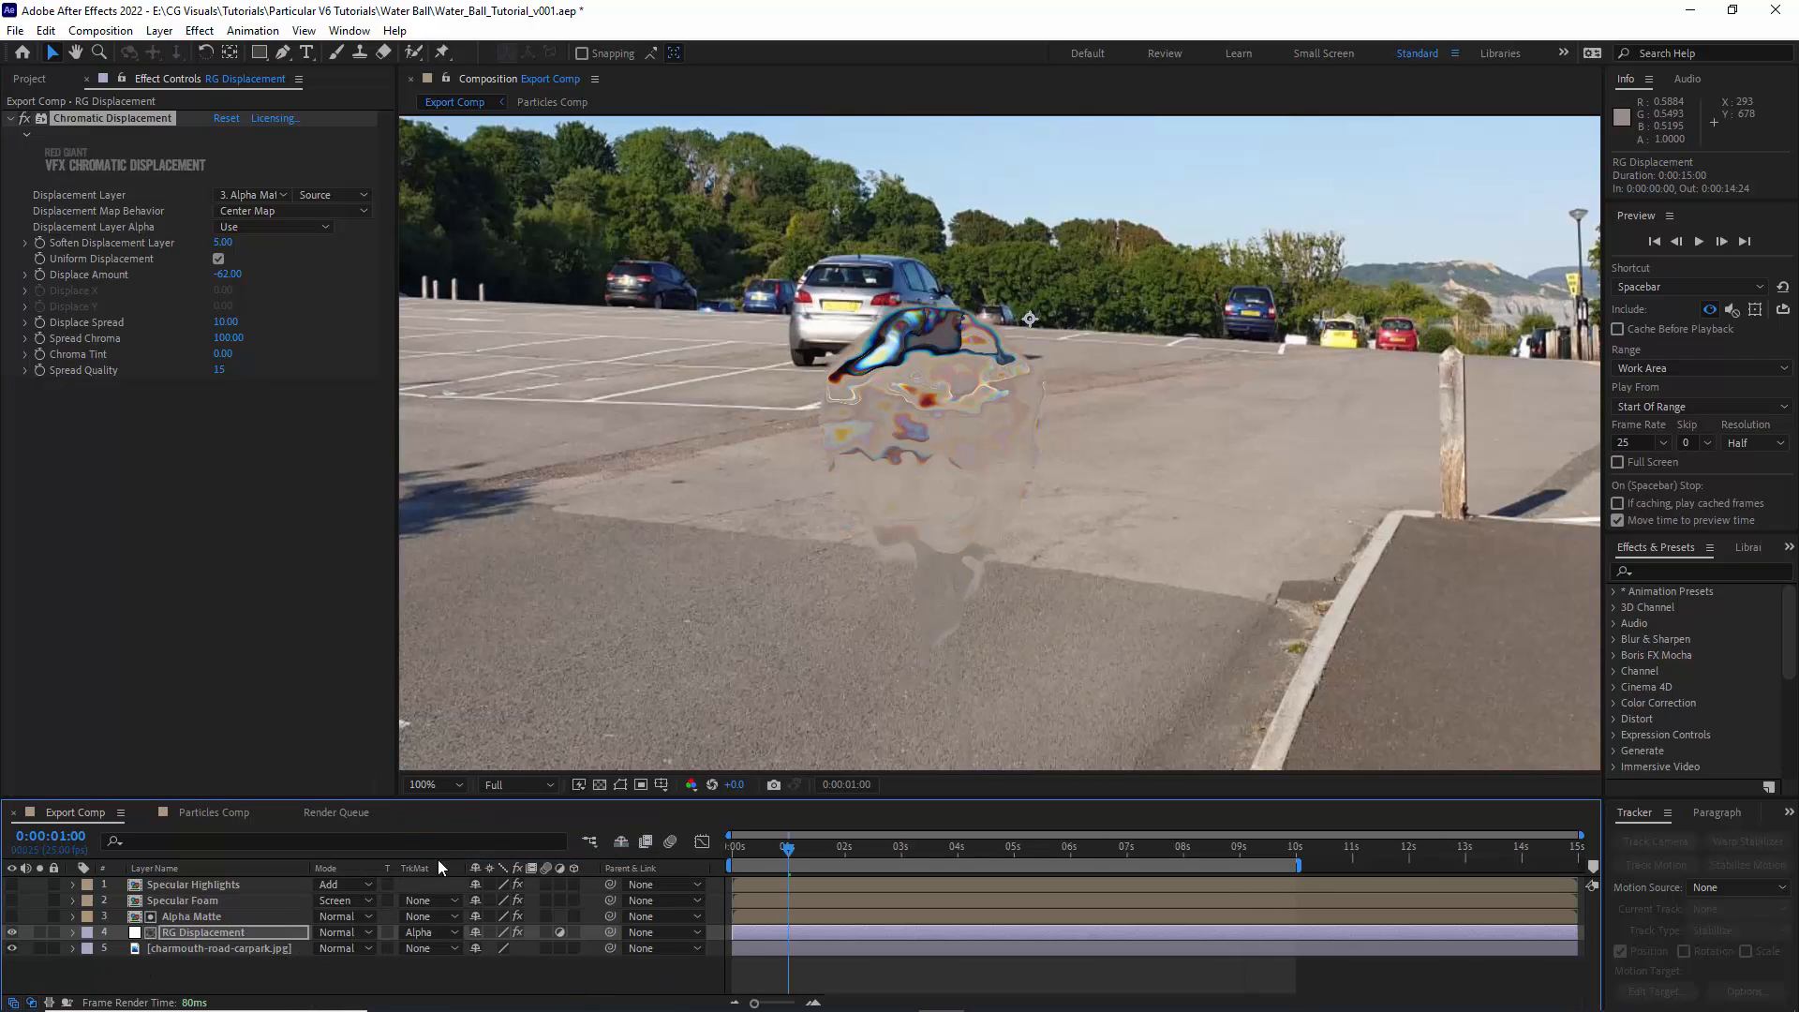
{"action": "left_click", "coordinate": [195, 744]}
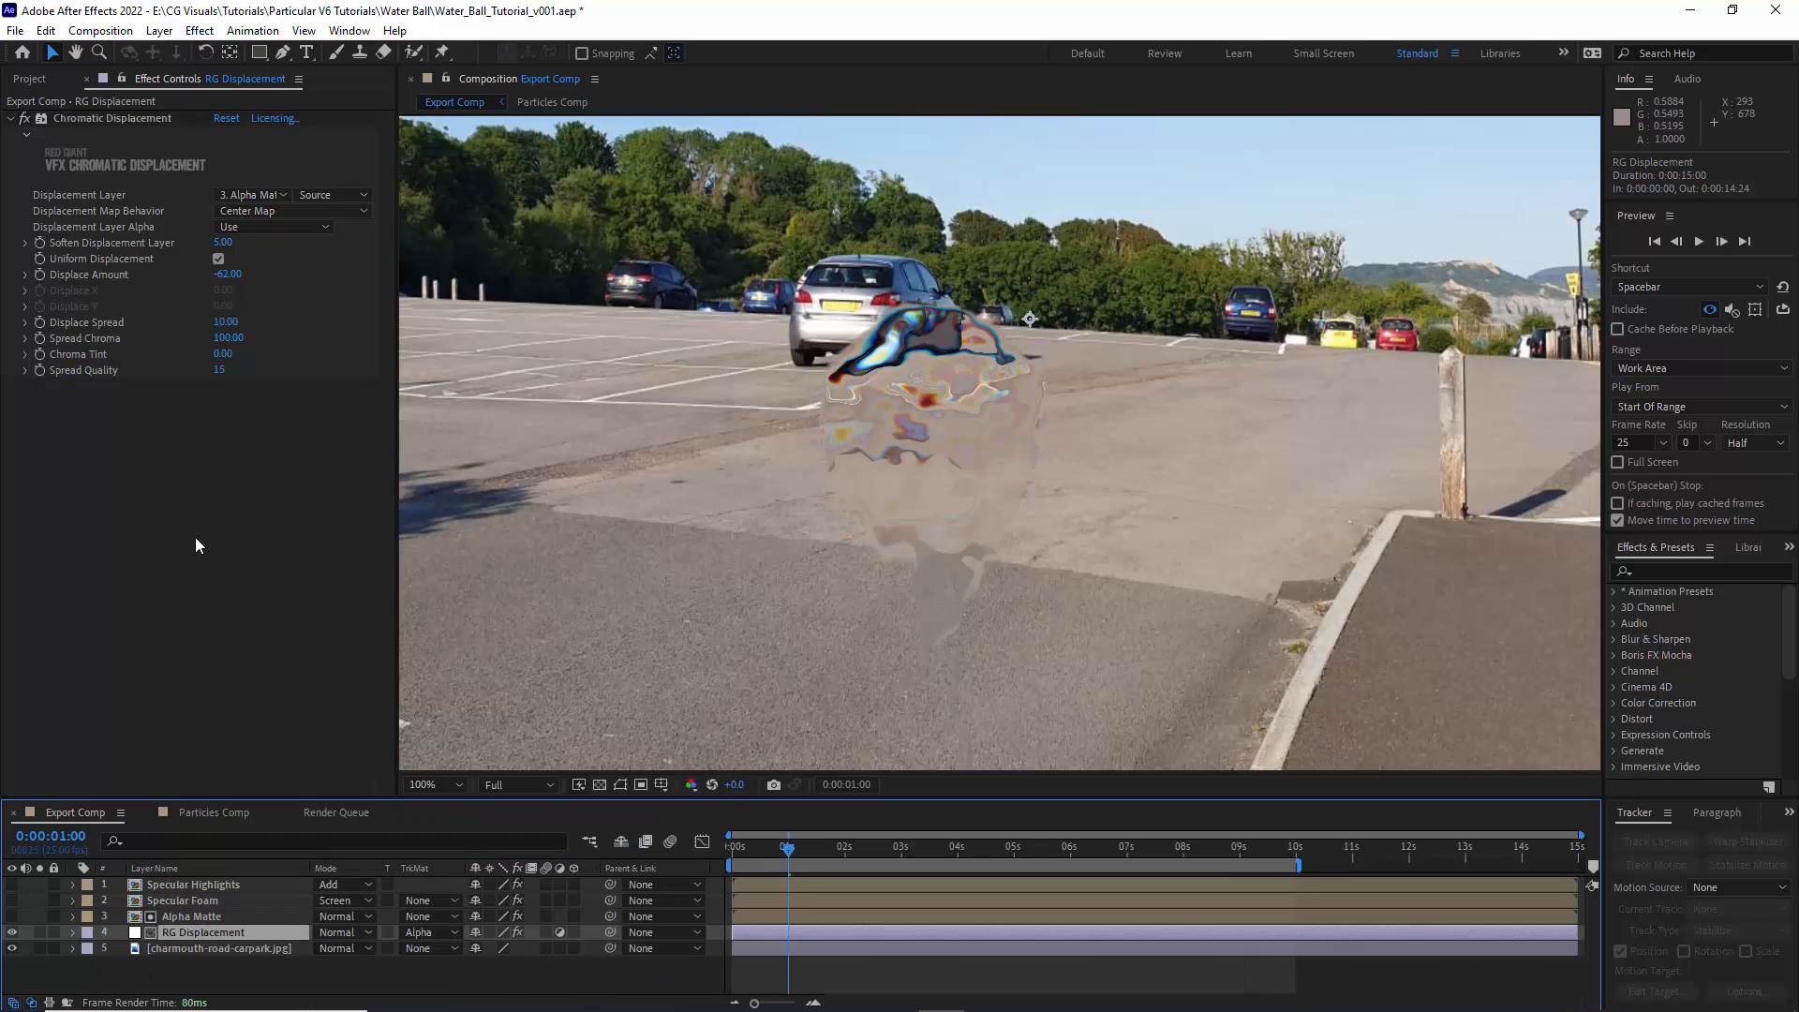
- Set the Chromatic Displacement's Displace Amount to -300 and Soften Displacement Layer to 15
{"action": "left_click", "coordinate": [226, 275]}
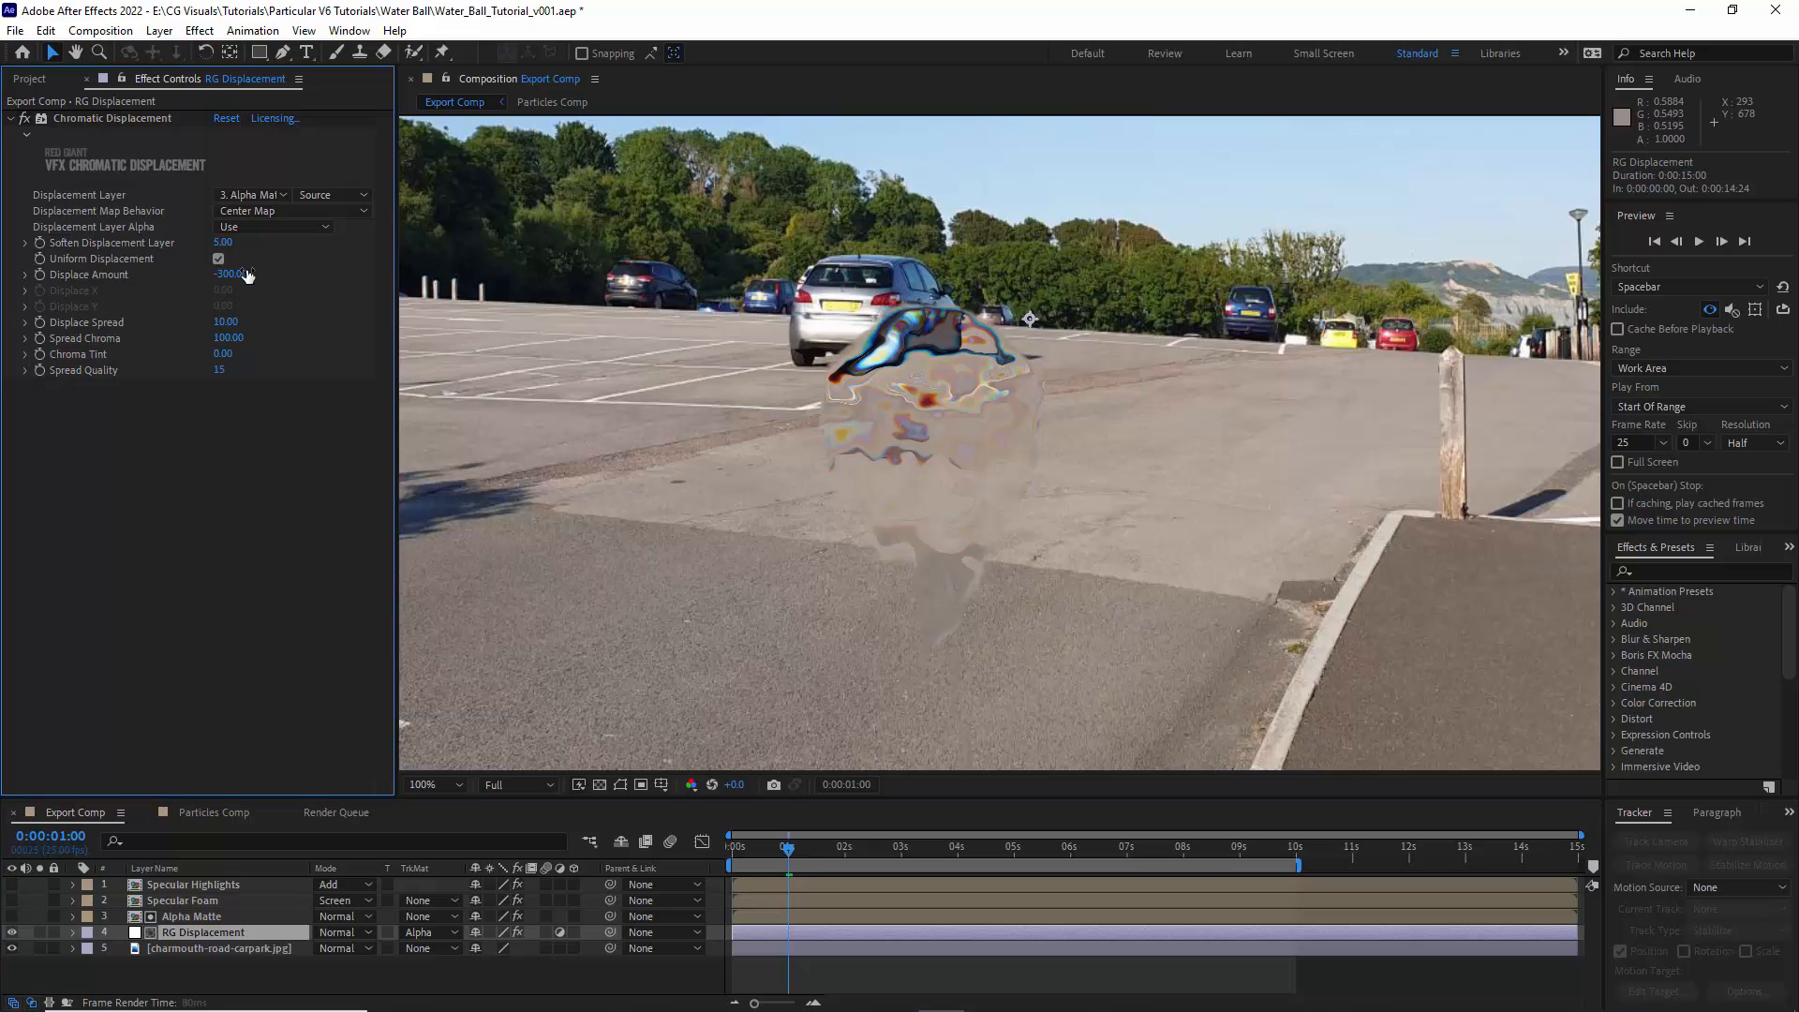
{"action": "left_click", "coordinate": [223, 241]}
{"action": "type", "text": "15"}
{"action": "key", "text": "Return"}
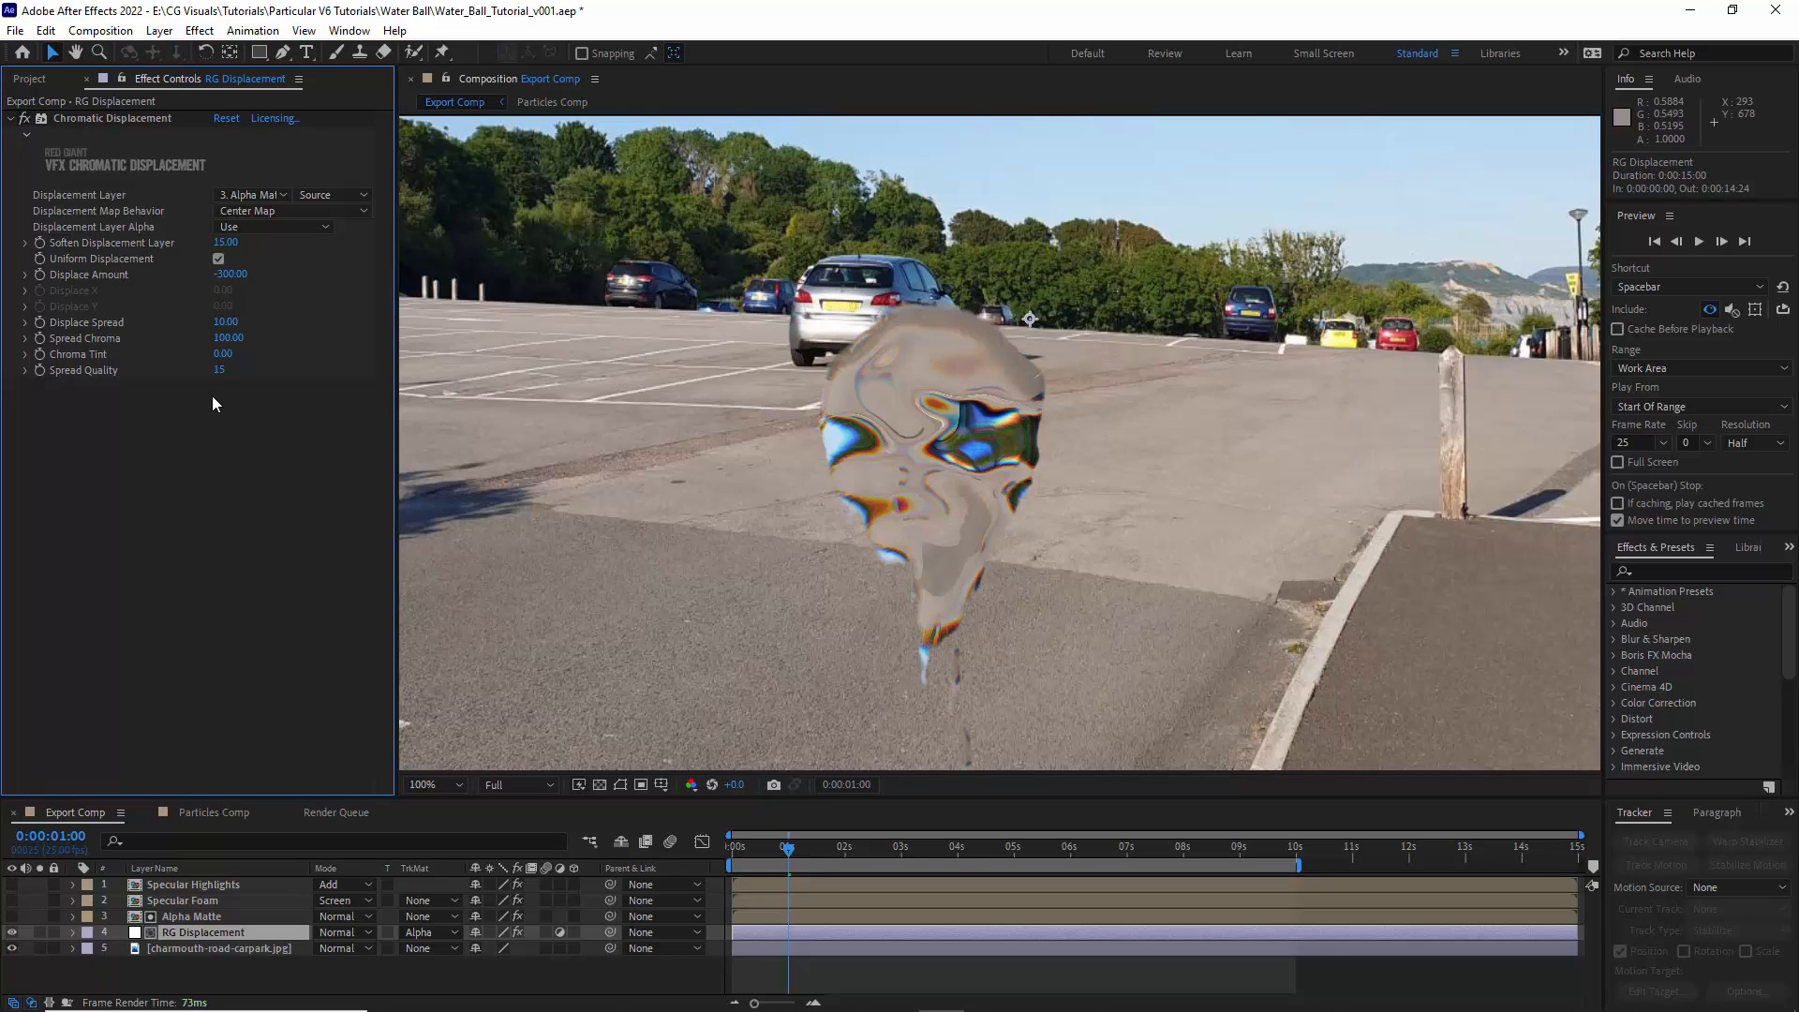
- Set the Chromatic Displacement's Spread Chroma to 50 and its Displacement Layer Alpha to Ignore
{"action": "left_click", "coordinate": [228, 338]}
{"action": "key", "text": "Return"}
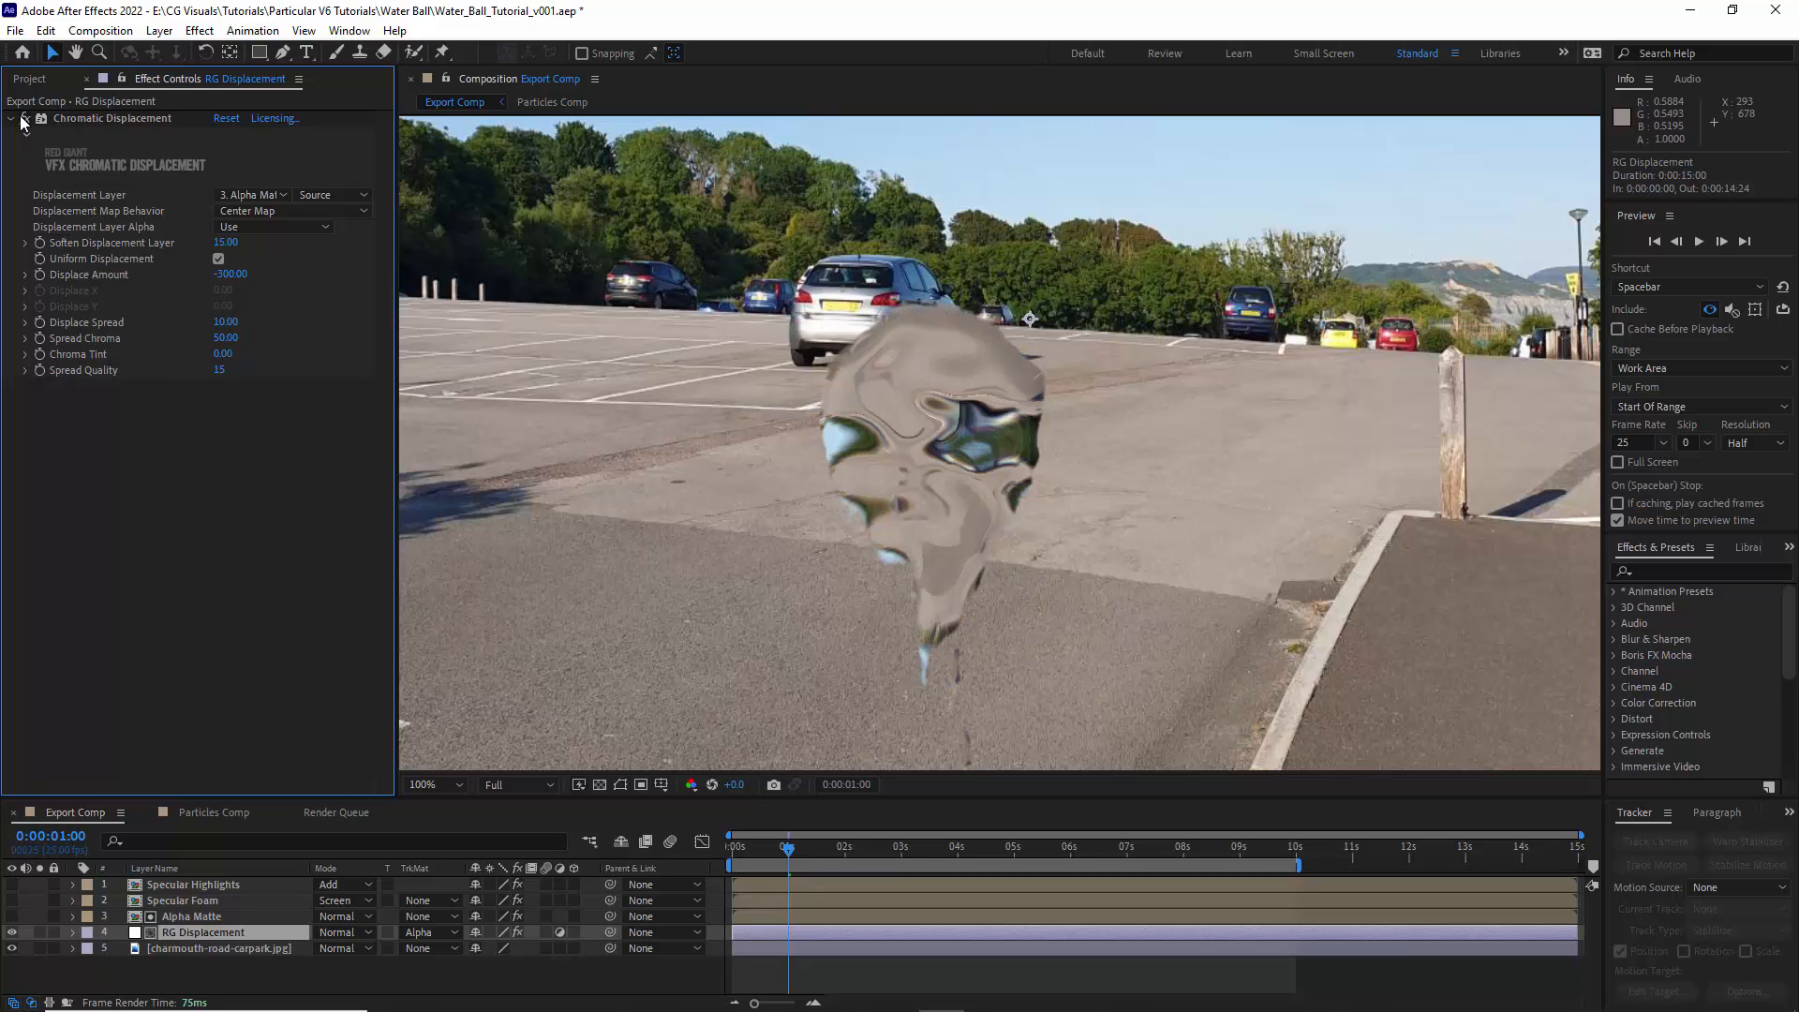
{"action": "left_click", "coordinate": [248, 227]}
{"action": "left_click", "coordinate": [262, 267]}
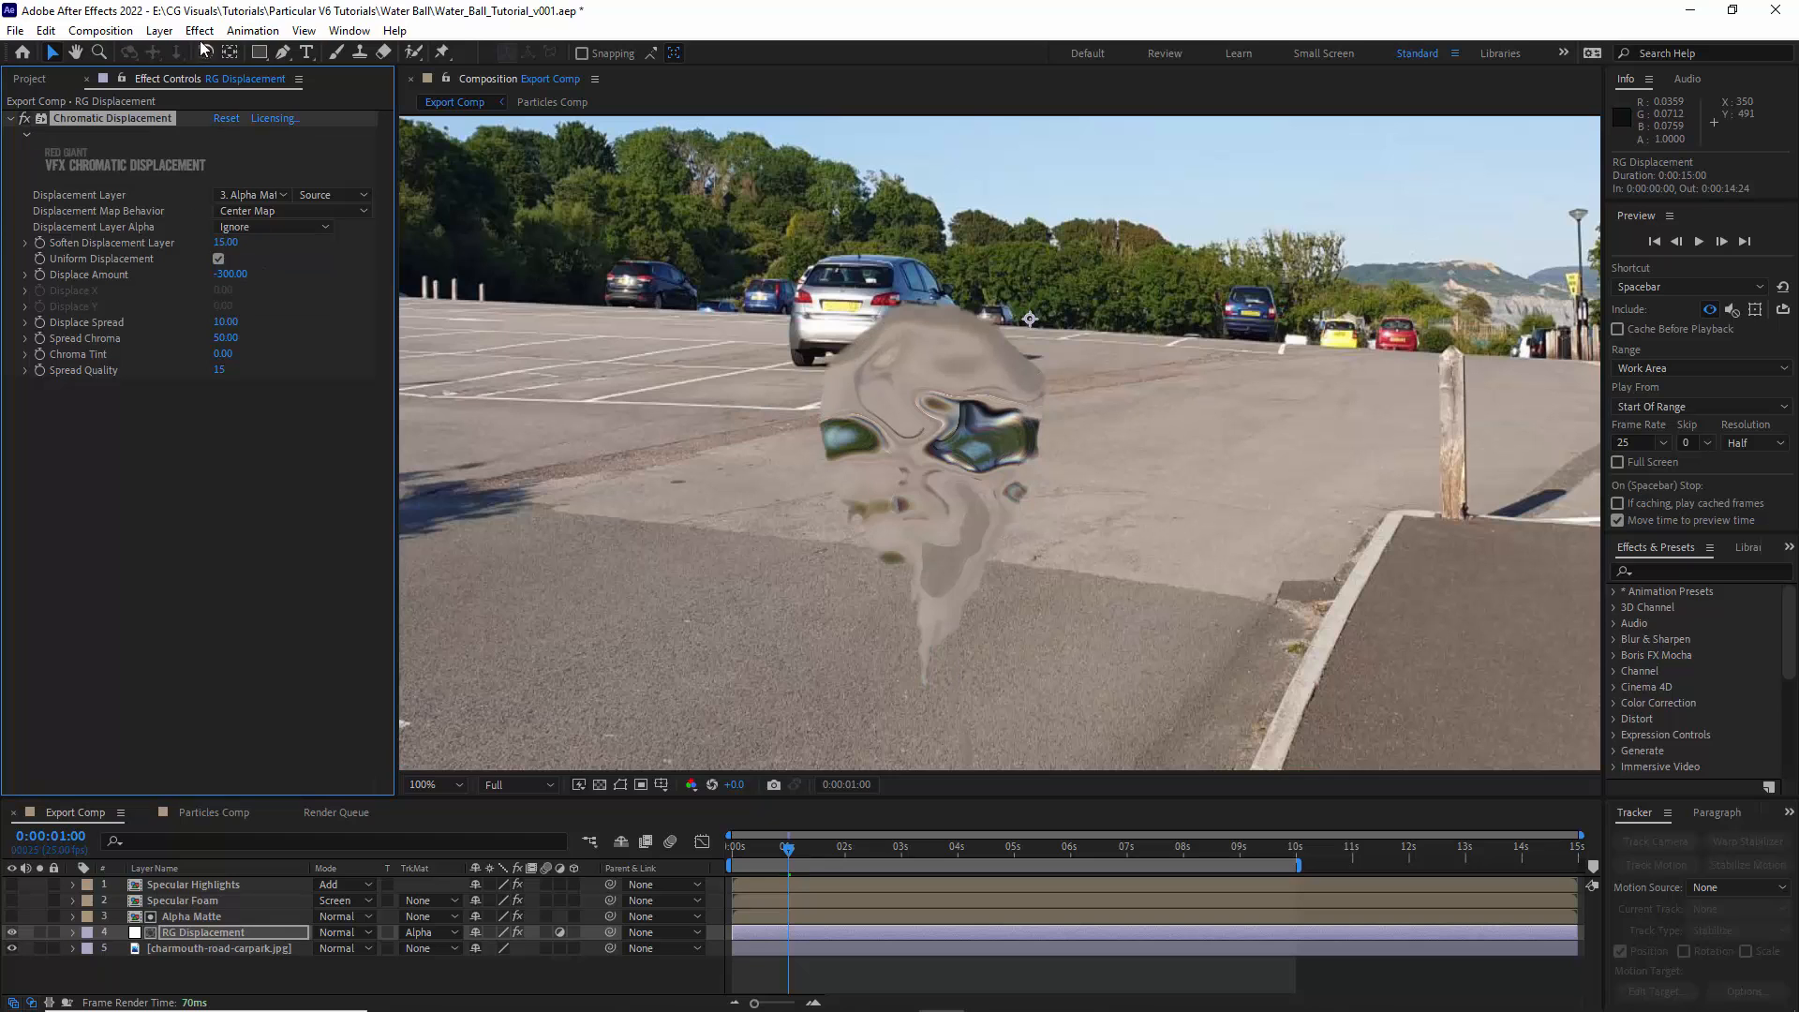
- Add a second Chromatic Displacement to RG Displacement and choose Alpha Matte as its Displacement Layer
{"action": "left_click", "coordinate": [199, 30]}
{"action": "mouse_move", "coordinate": [281, 470]}
{"action": "left_click", "coordinate": [497, 494]}
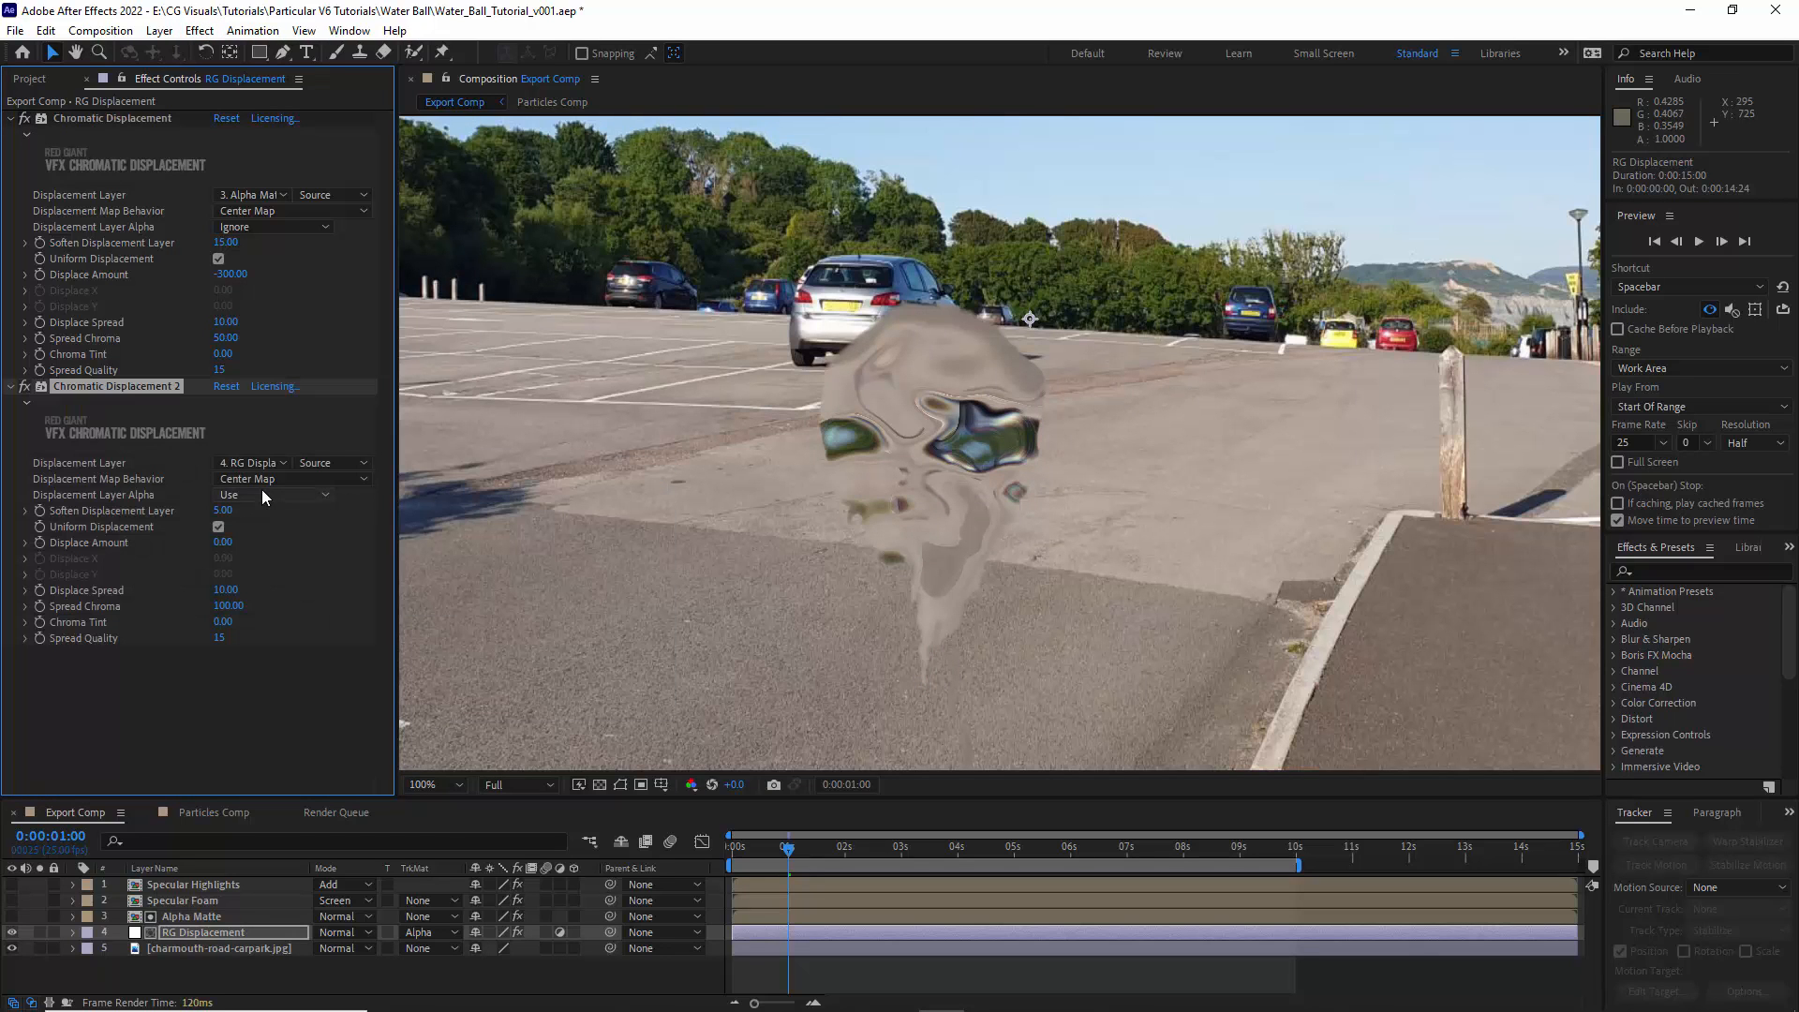
{"action": "left_click", "coordinate": [251, 464]}
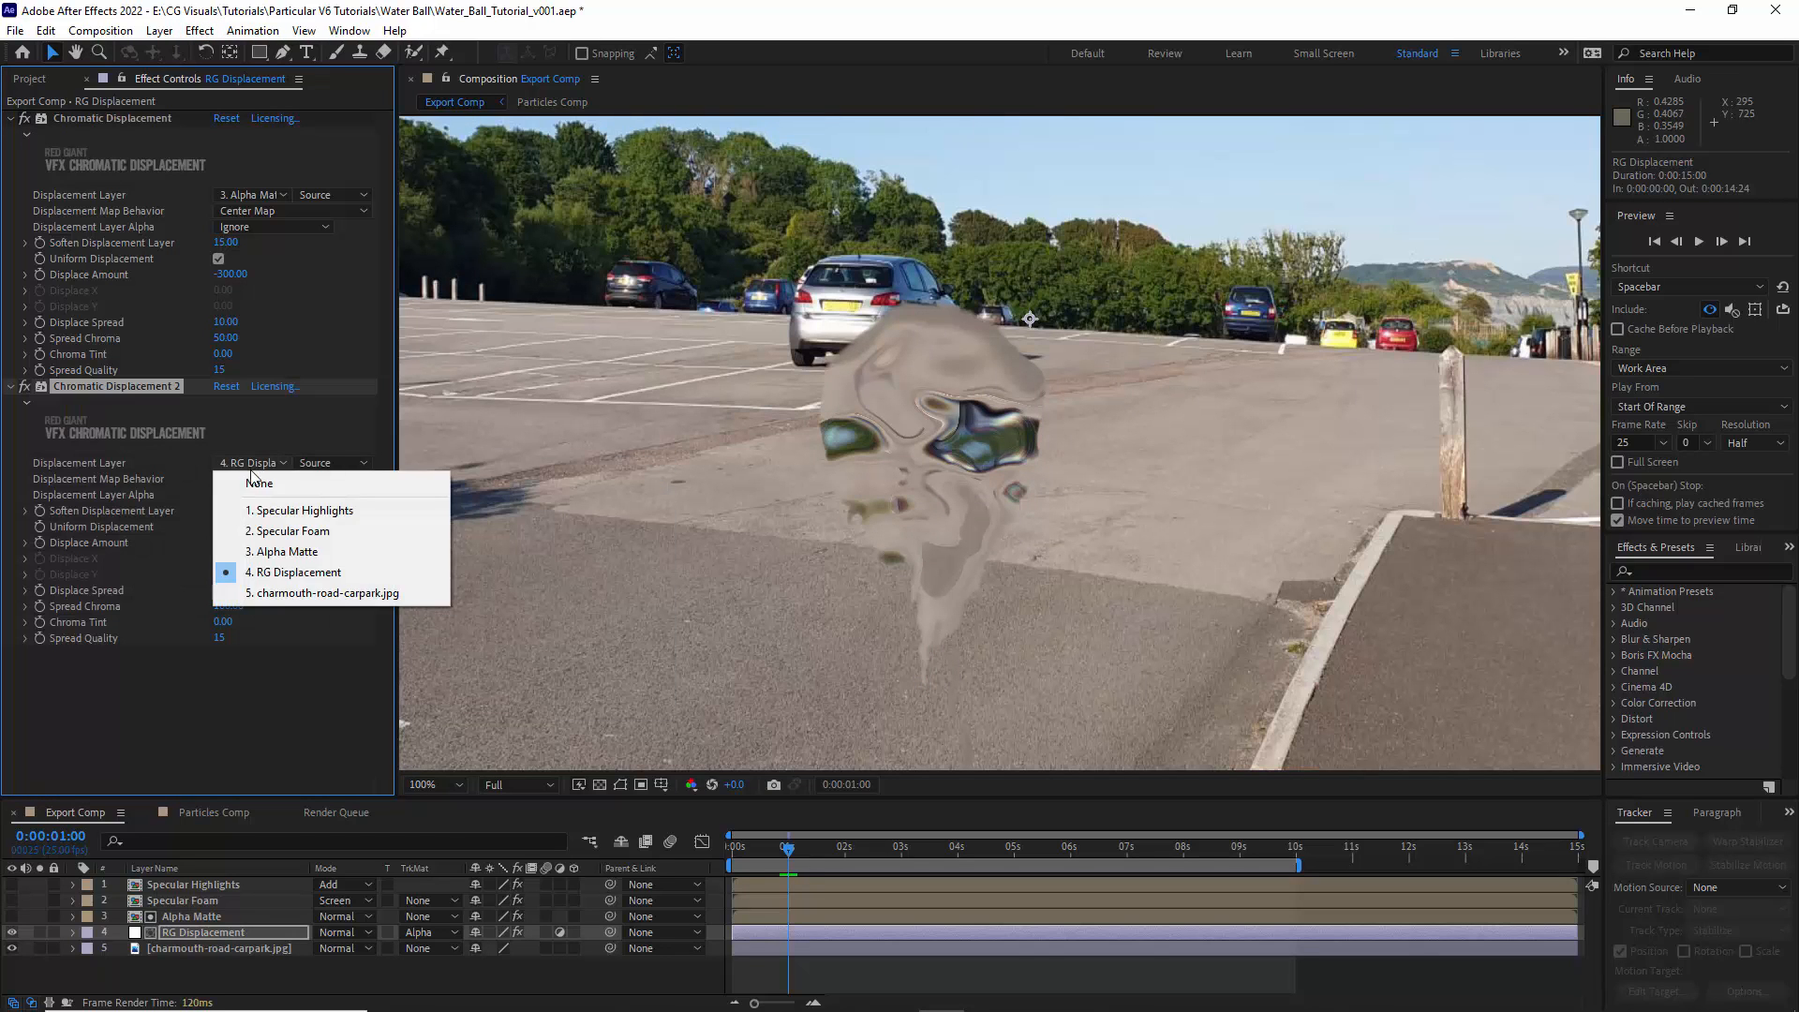
{"action": "left_click", "coordinate": [271, 549]}
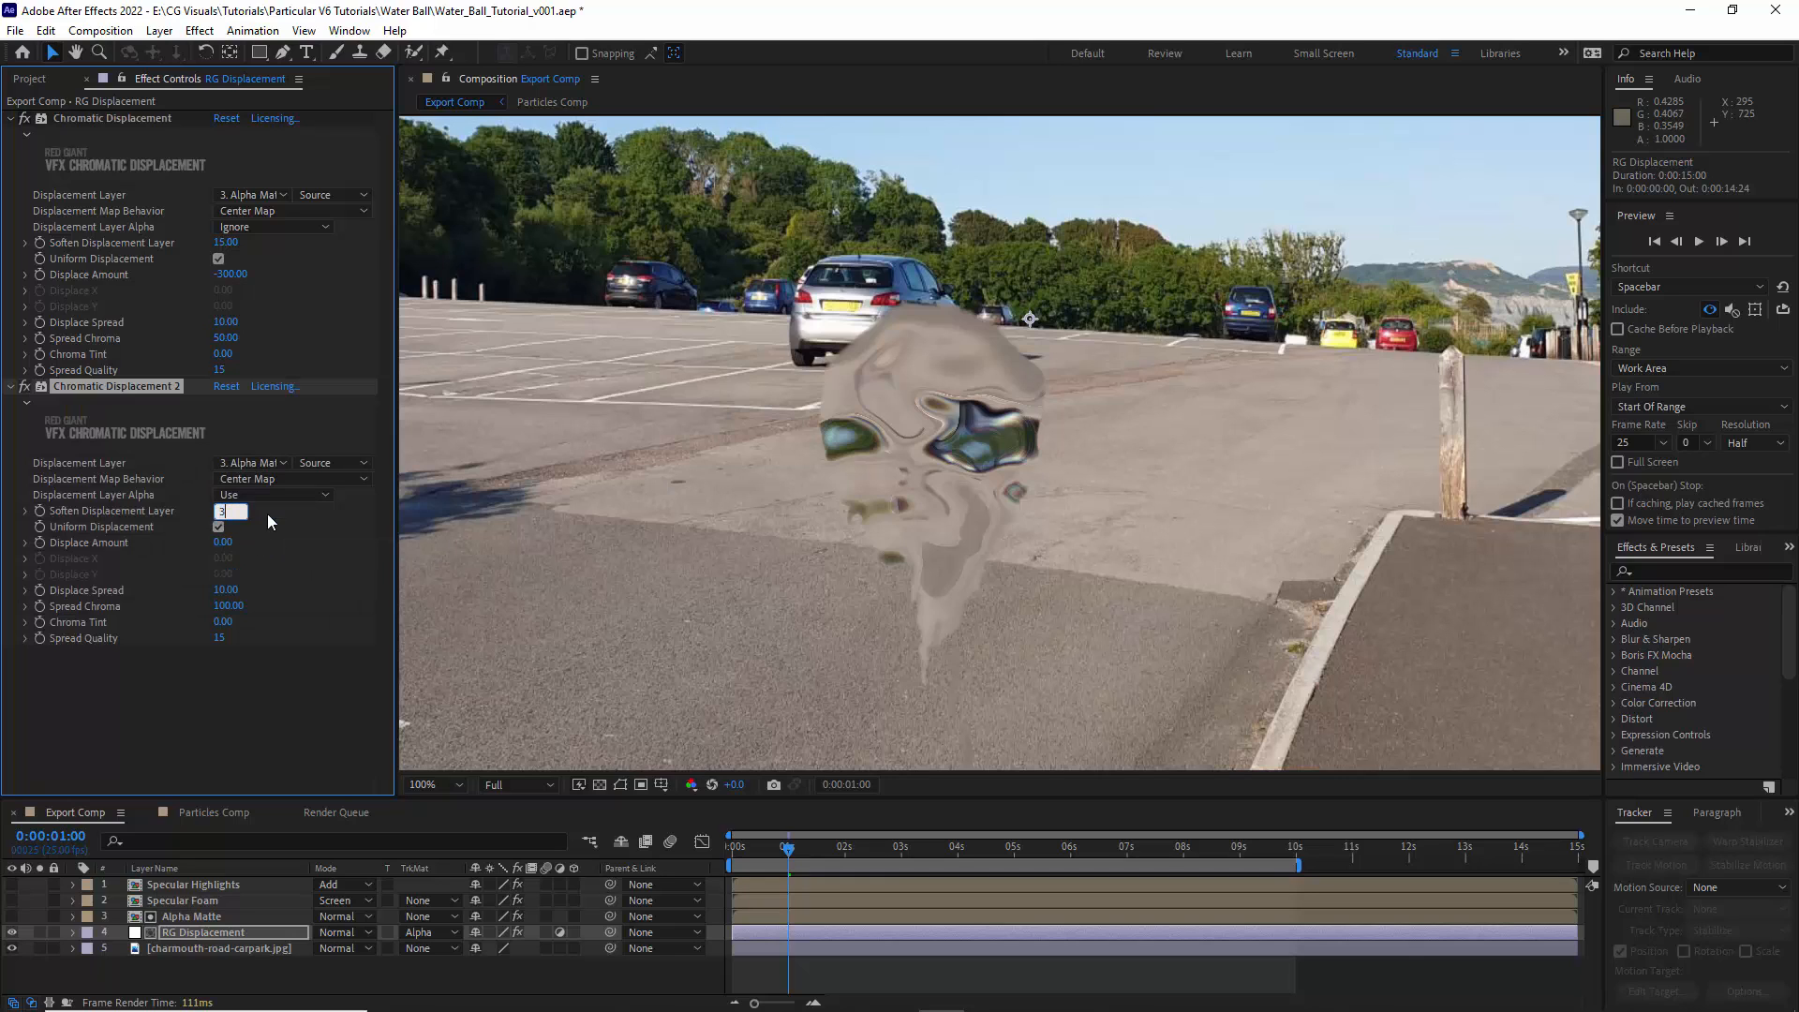
- Set the second Chromatic Displacement's Soften Displacement Layer to 3 and Displace Amount to -50
{"action": "type", "text": "3"}
{"action": "key", "text": "Return"}
{"action": "left_click", "coordinate": [228, 542]}
{"action": "type", "text": "-50"}
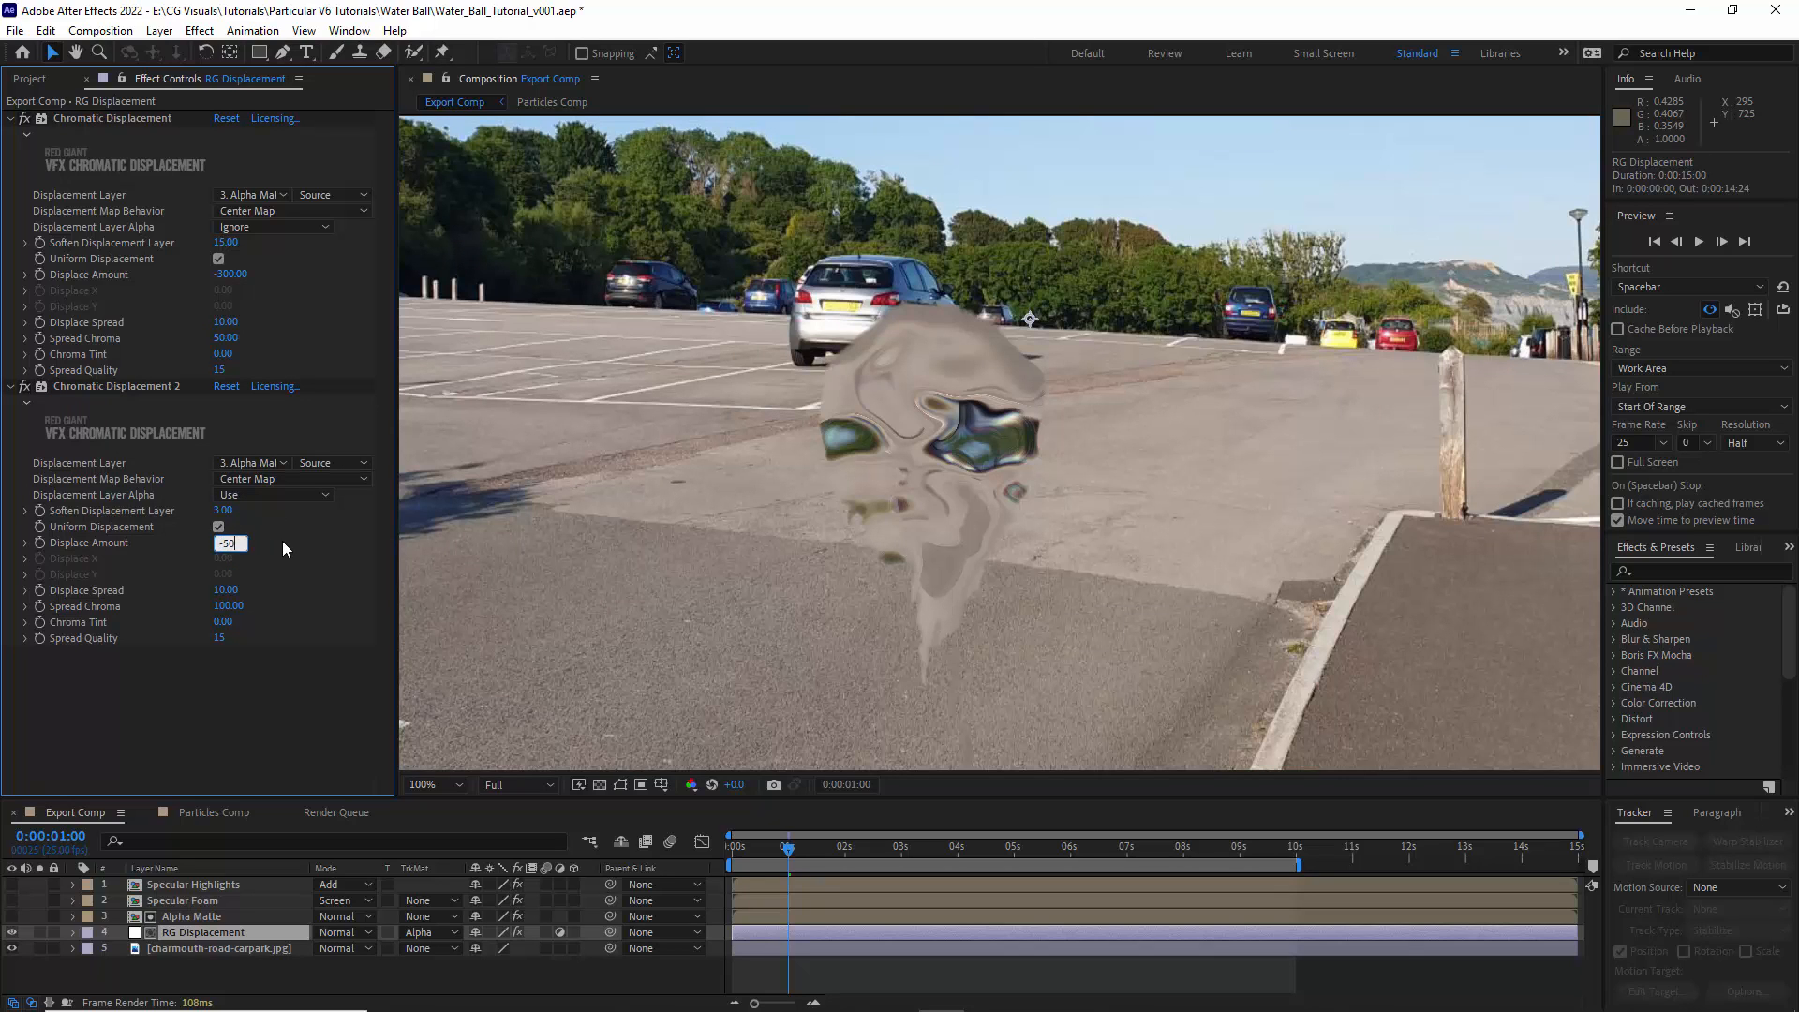
{"action": "key", "text": "Return"}
- Set the second Chromatic Displacement's Spread Chroma to 50 and its Displacement Layer Alpha to Cut Out
{"action": "left_click", "coordinate": [229, 605]}
{"action": "type", "text": "50"}
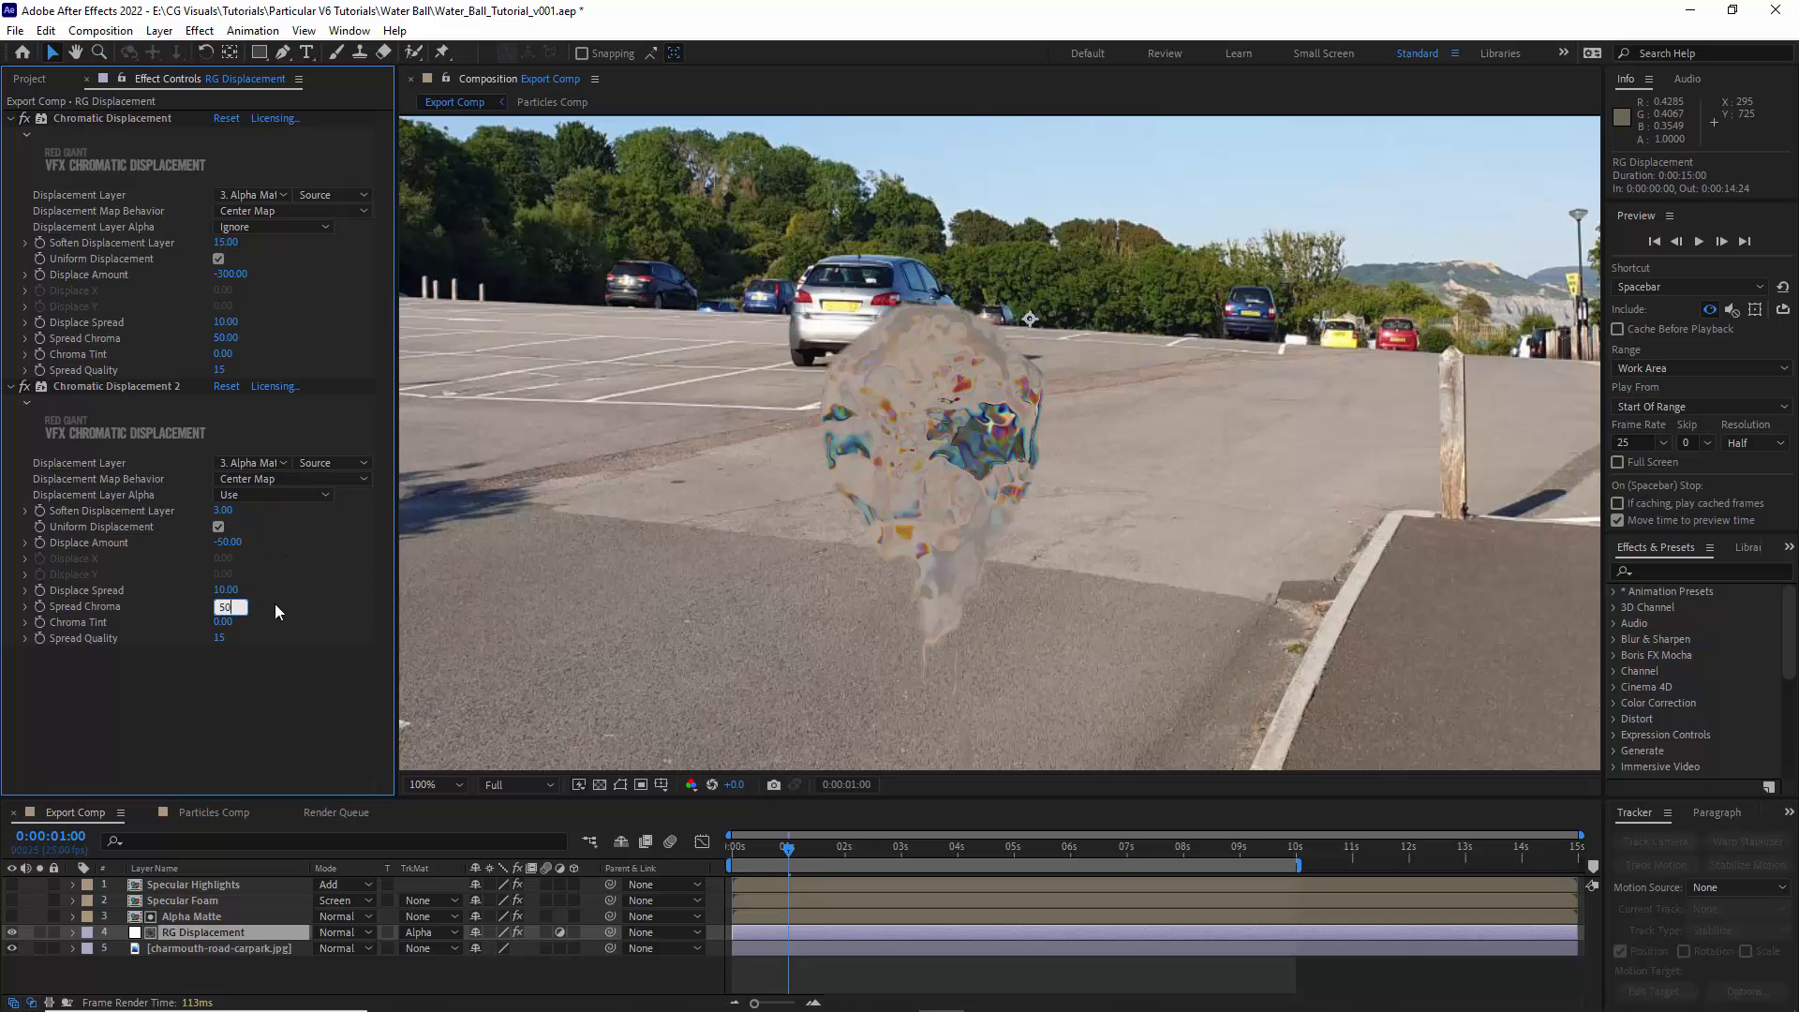
{"action": "left_click", "coordinate": [249, 496]}
{"action": "left_click", "coordinate": [272, 554]}
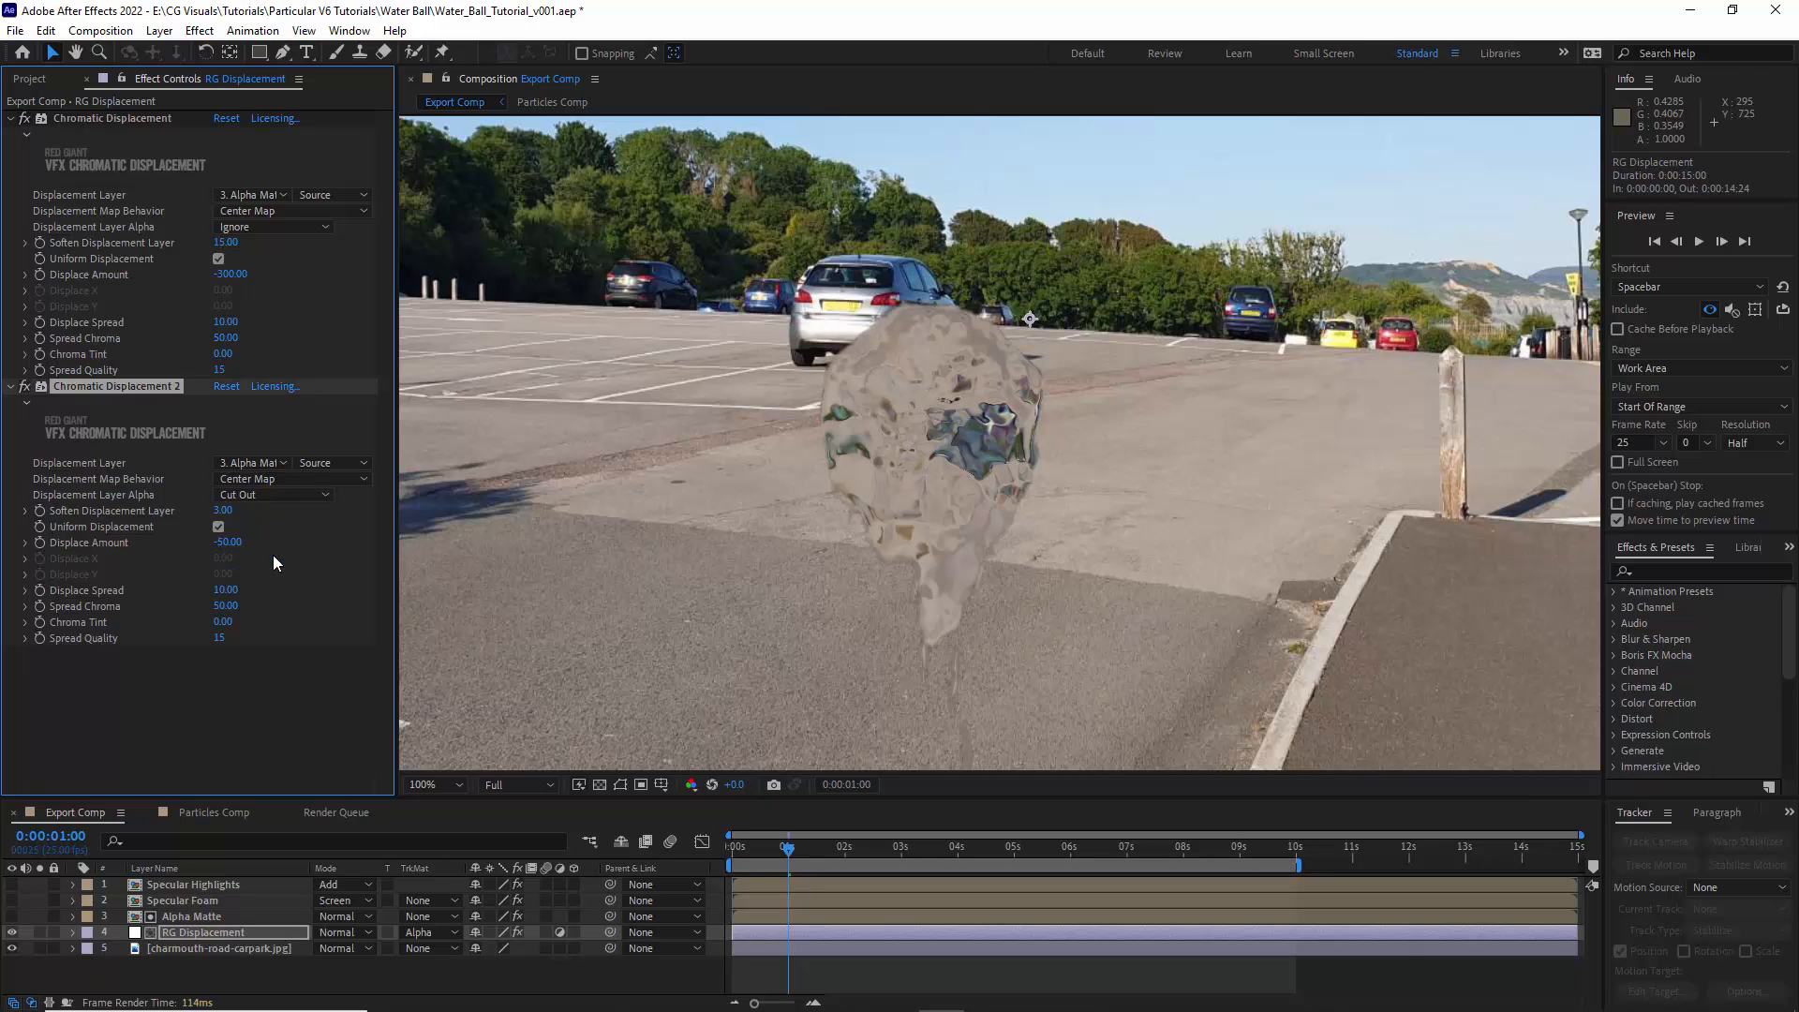
- Copy Turbulent Displace from Water_Ball_Asset_v001.mov in Particles Comp and paste it onto RG Displacement in Export Comp
{"action": "left_click", "coordinate": [166, 691]}
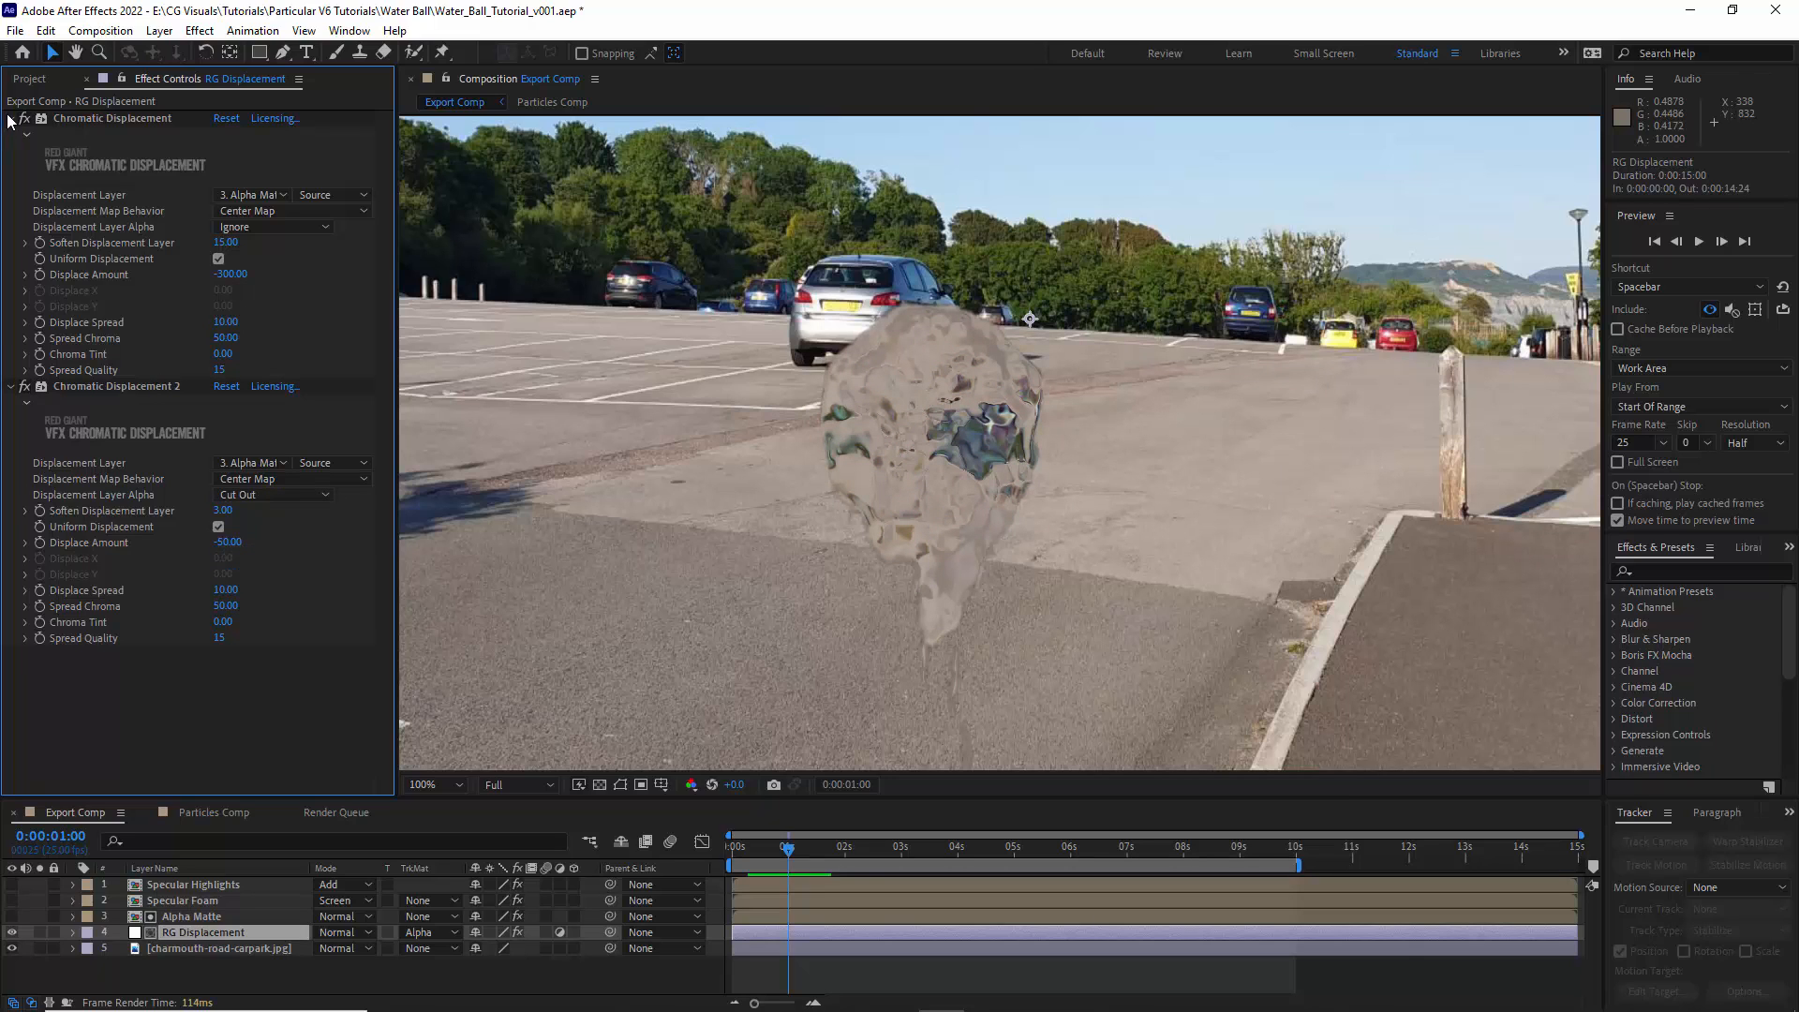
{"action": "left_click", "coordinate": [10, 120]}
{"action": "left_click", "coordinate": [9, 134]}
{"action": "left_click", "coordinate": [208, 813]}
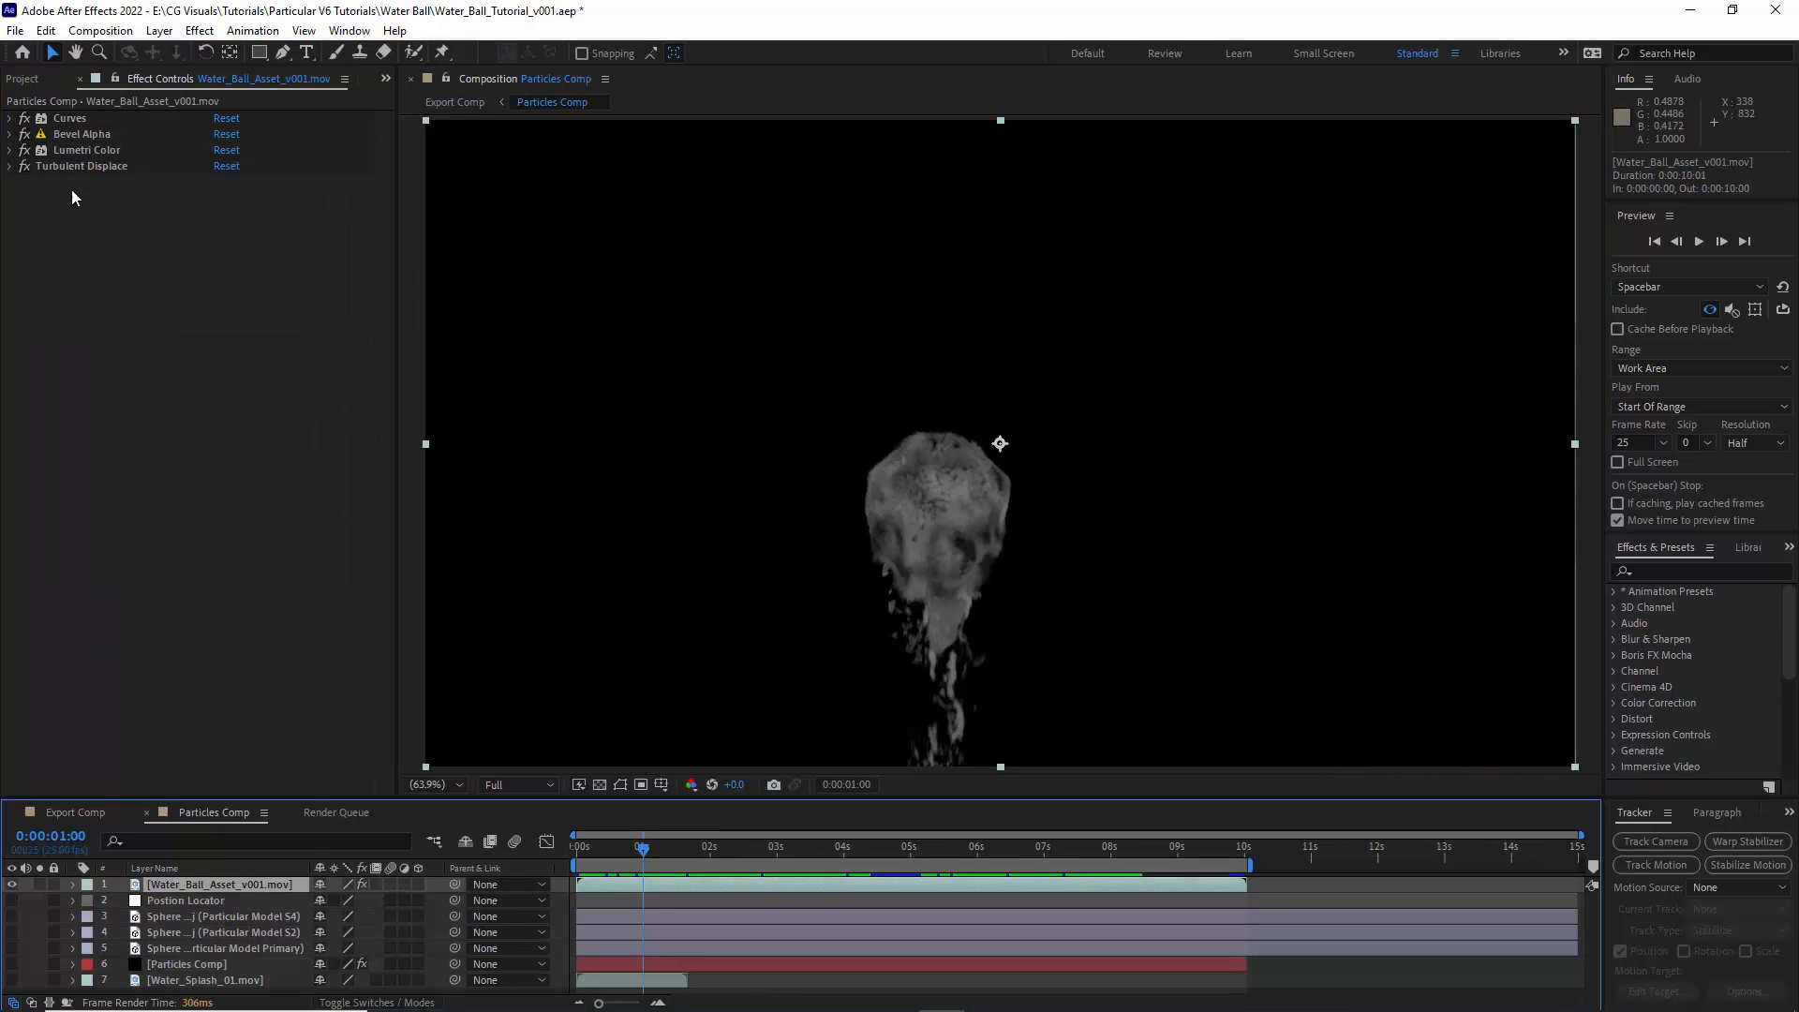
{"action": "left_click", "coordinate": [20, 167]}
{"action": "left_click", "coordinate": [75, 812]}
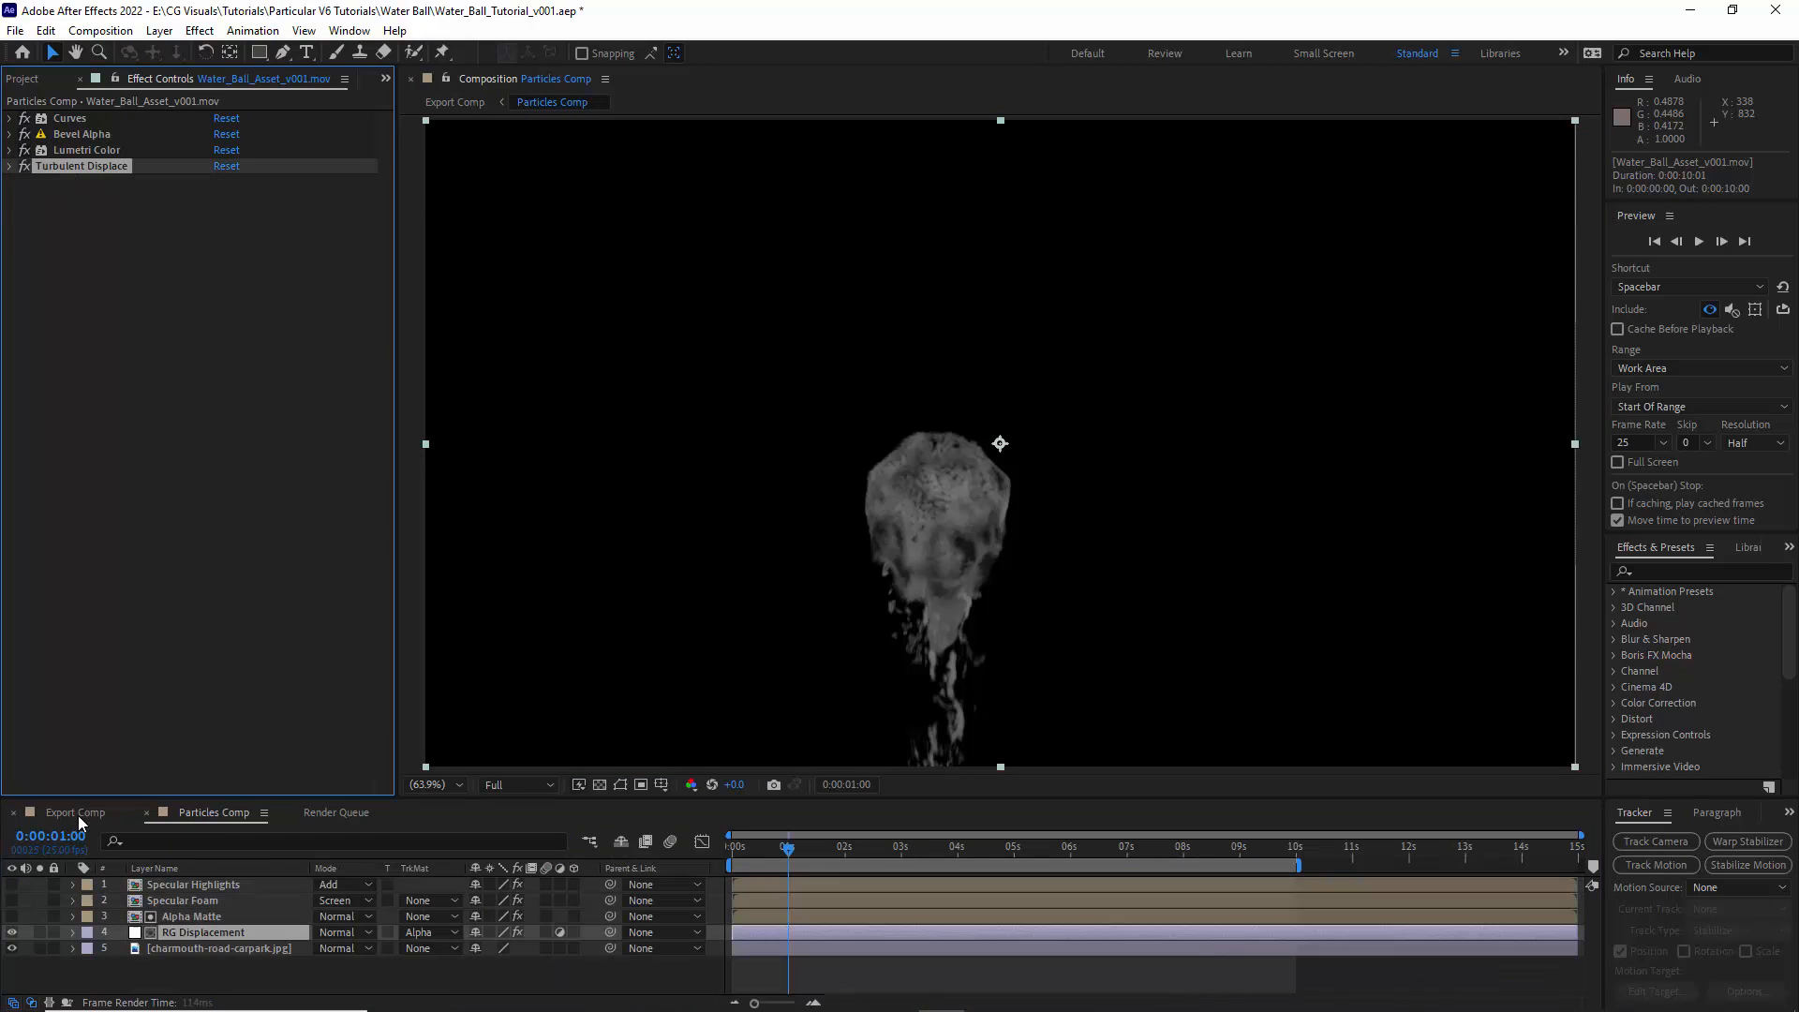
{"action": "key", "text": "ctrl+v"}
- Configure RG Displacement's Turbulent Displace as Bulge Smoother with an Amount of 75 and a Size of 10
{"action": "left_click", "coordinate": [223, 168]}
{"action": "left_click", "coordinate": [285, 273]}
{"action": "type", "text": "75"}
{"action": "left_click", "coordinate": [228, 199]}
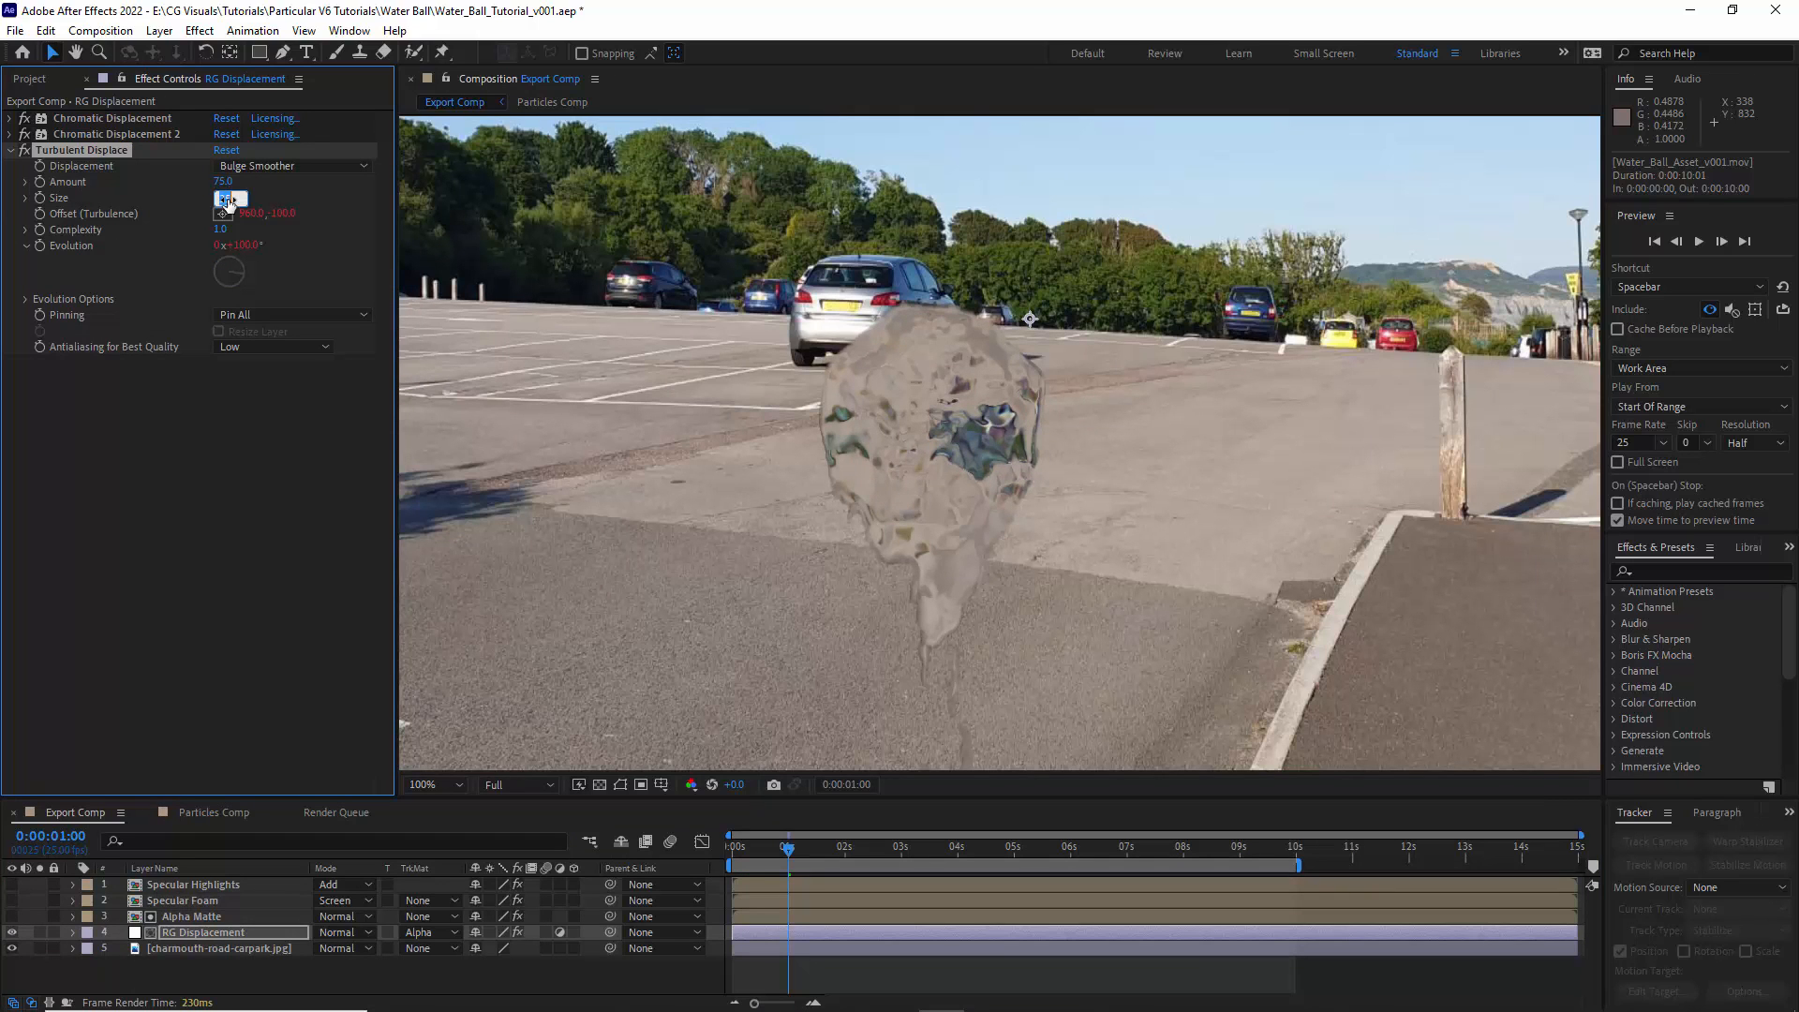
{"action": "type", "text": "10"}
{"action": "key", "text": "Return"}
{"action": "left_click", "coordinate": [11, 150]}
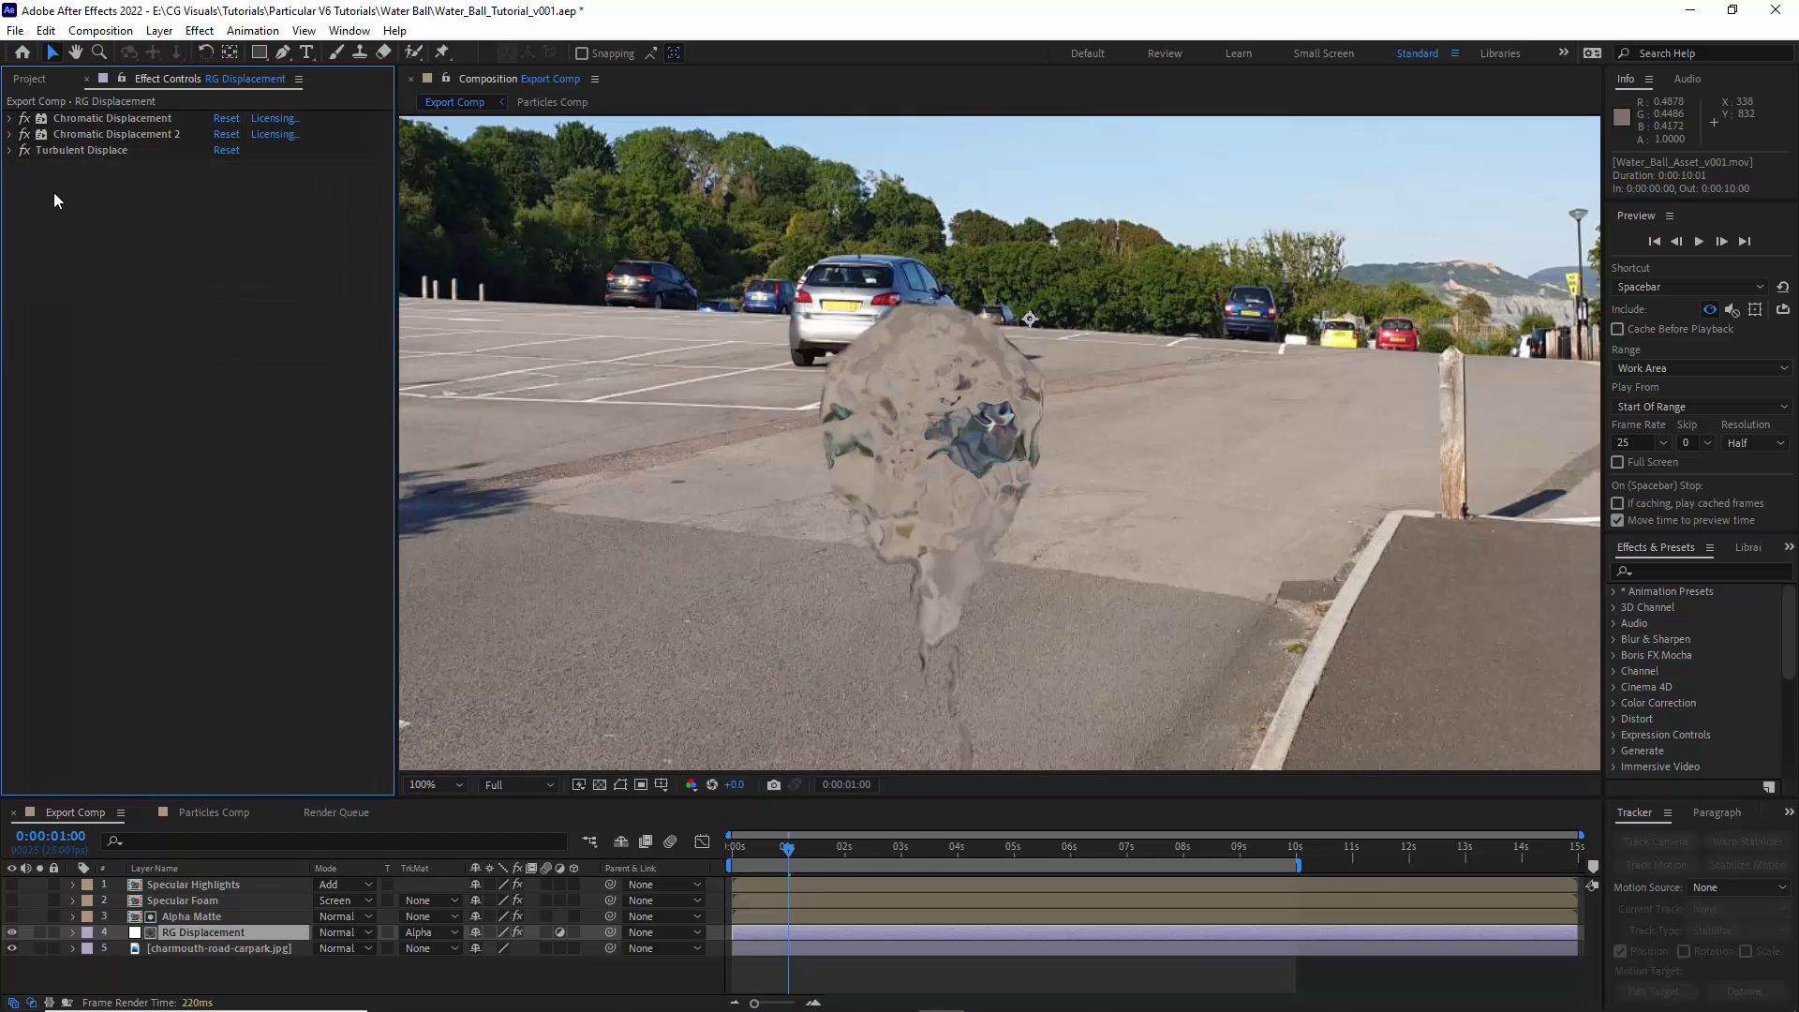
- Set Alpha Matte's label color to None, and label both specular layers Red while making them visible again
{"action": "left_click", "coordinate": [87, 917]}
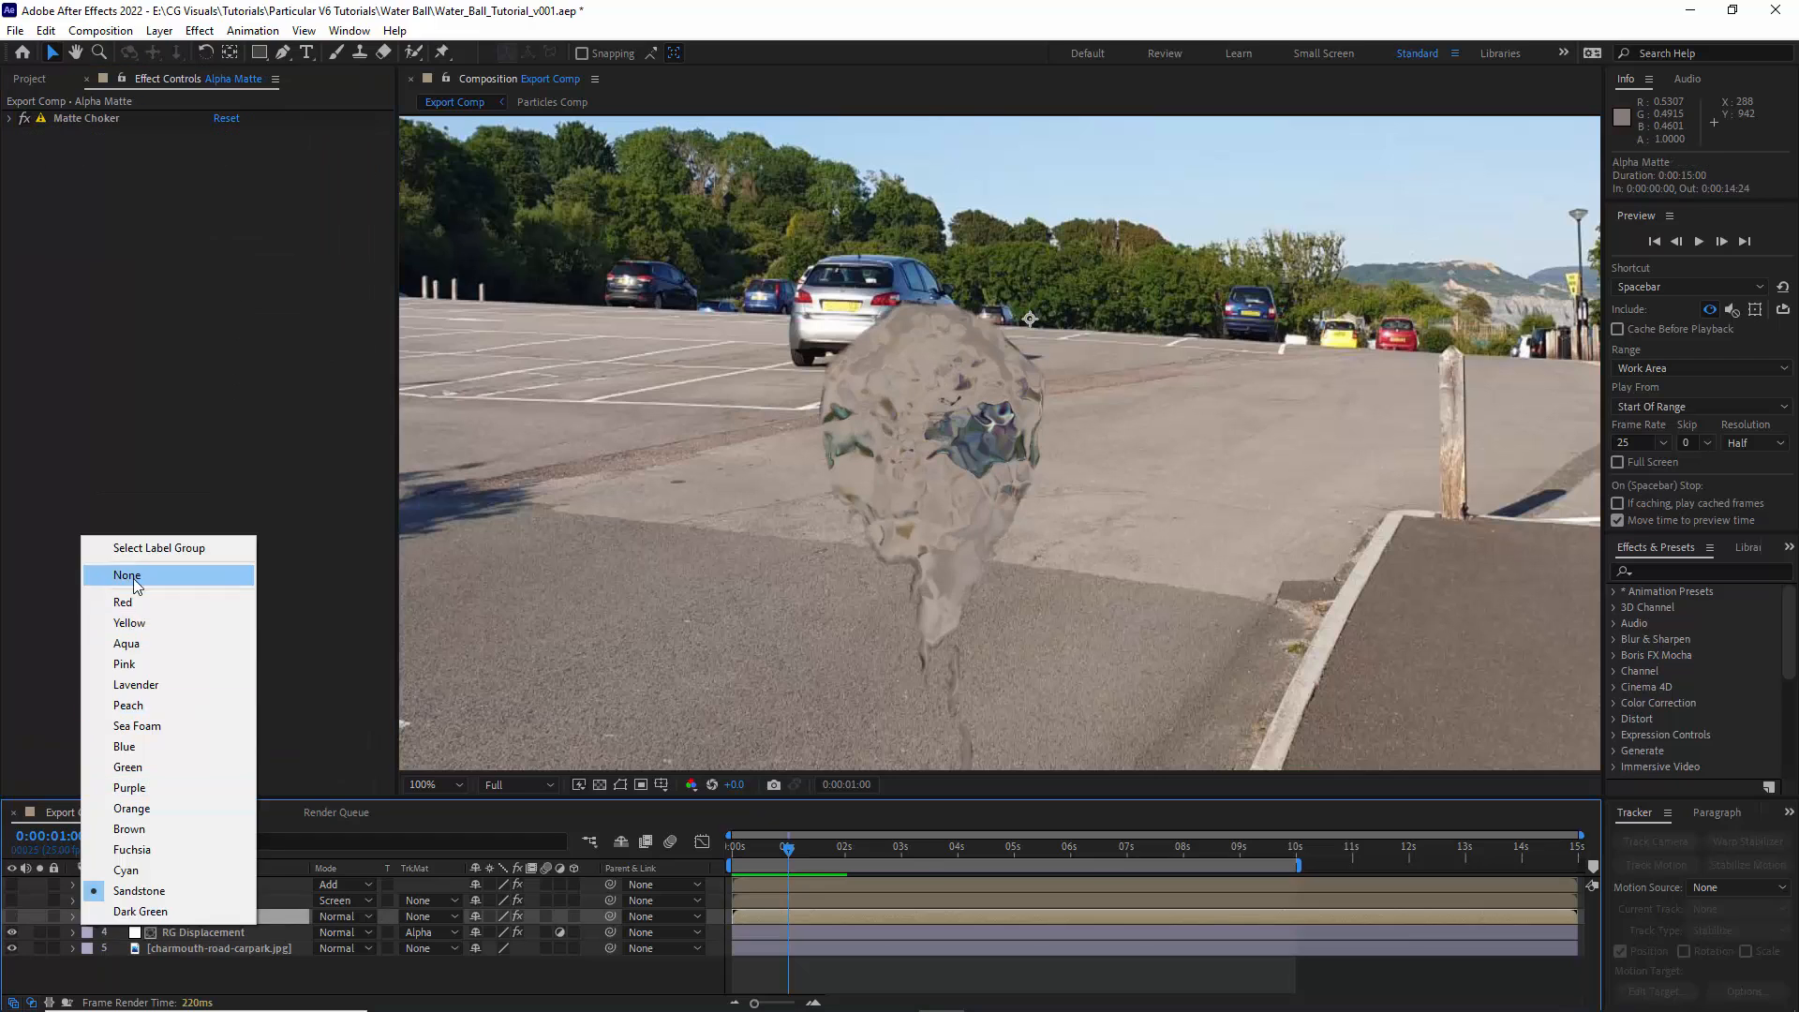
{"action": "left_click", "coordinate": [135, 577]}
{"action": "left_click", "coordinate": [185, 884]}
{"action": "left_click", "coordinate": [176, 902], "text": "shift"}
{"action": "left_click", "coordinate": [87, 885]}
{"action": "left_click", "coordinate": [123, 570]}
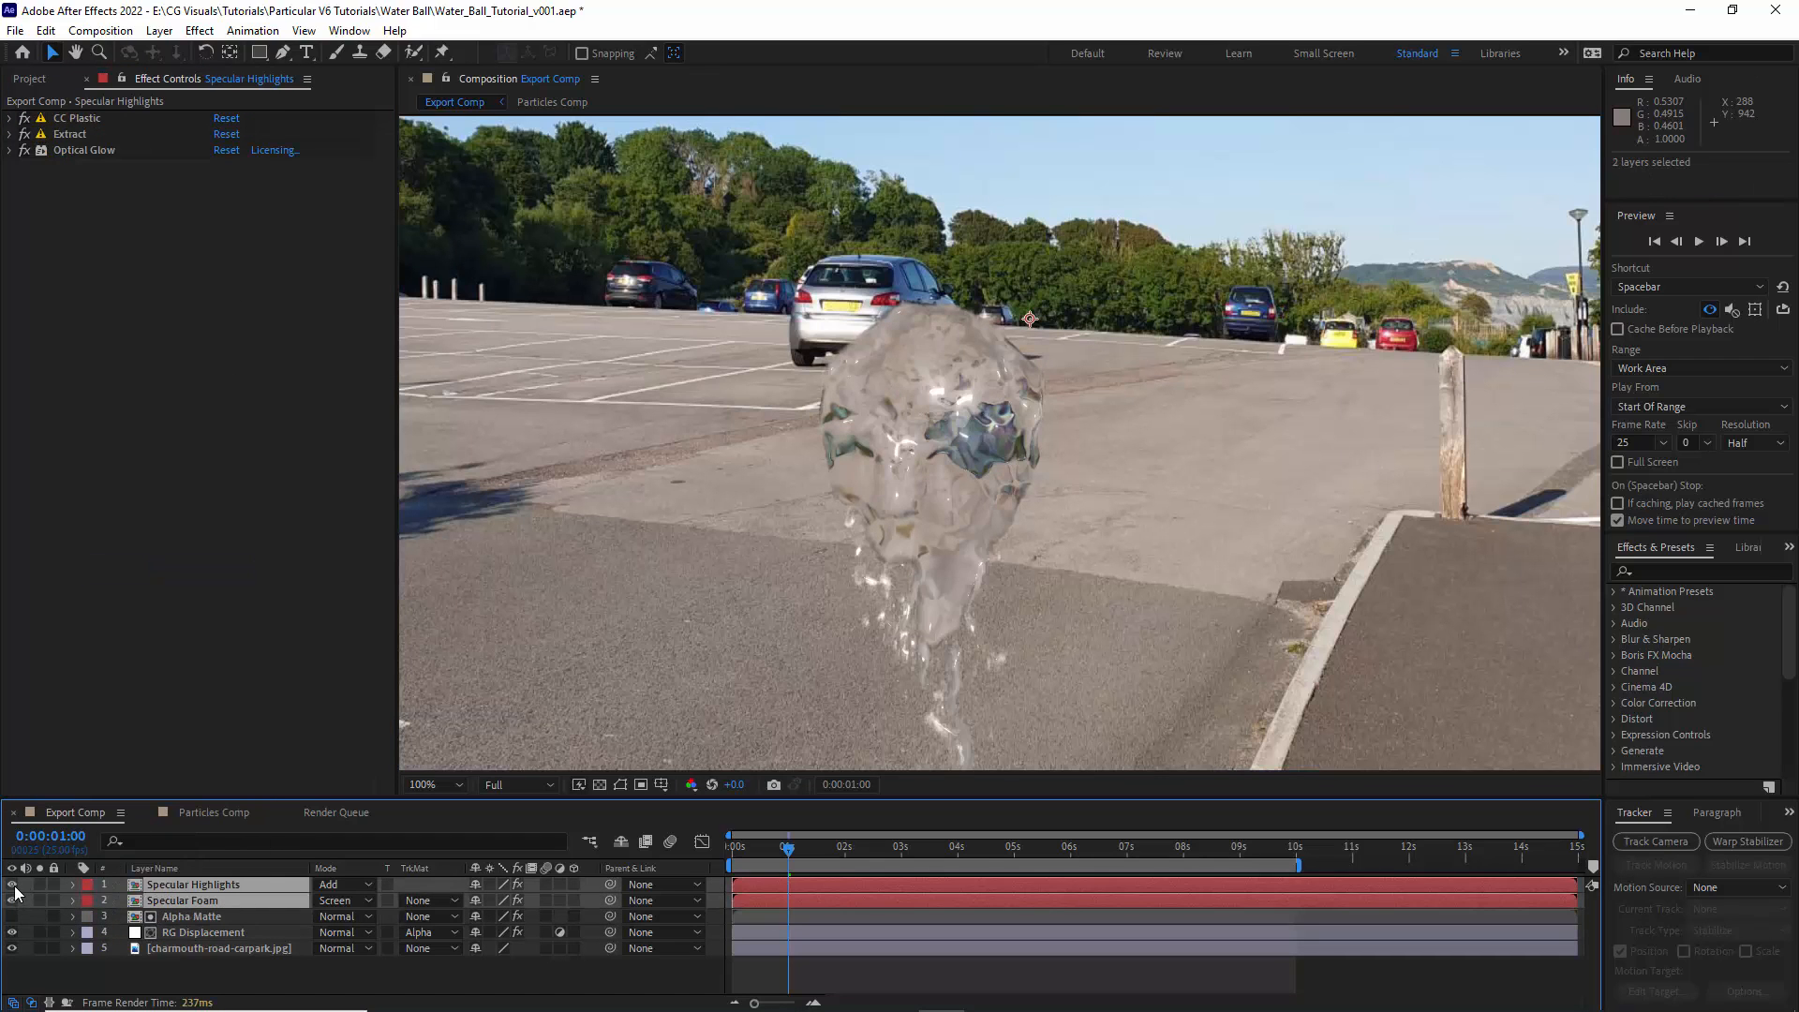
- Preview the composited water ball over roughly the first two and a half seconds and return to 0:00:01:00
{"action": "left_click", "coordinate": [179, 916]}
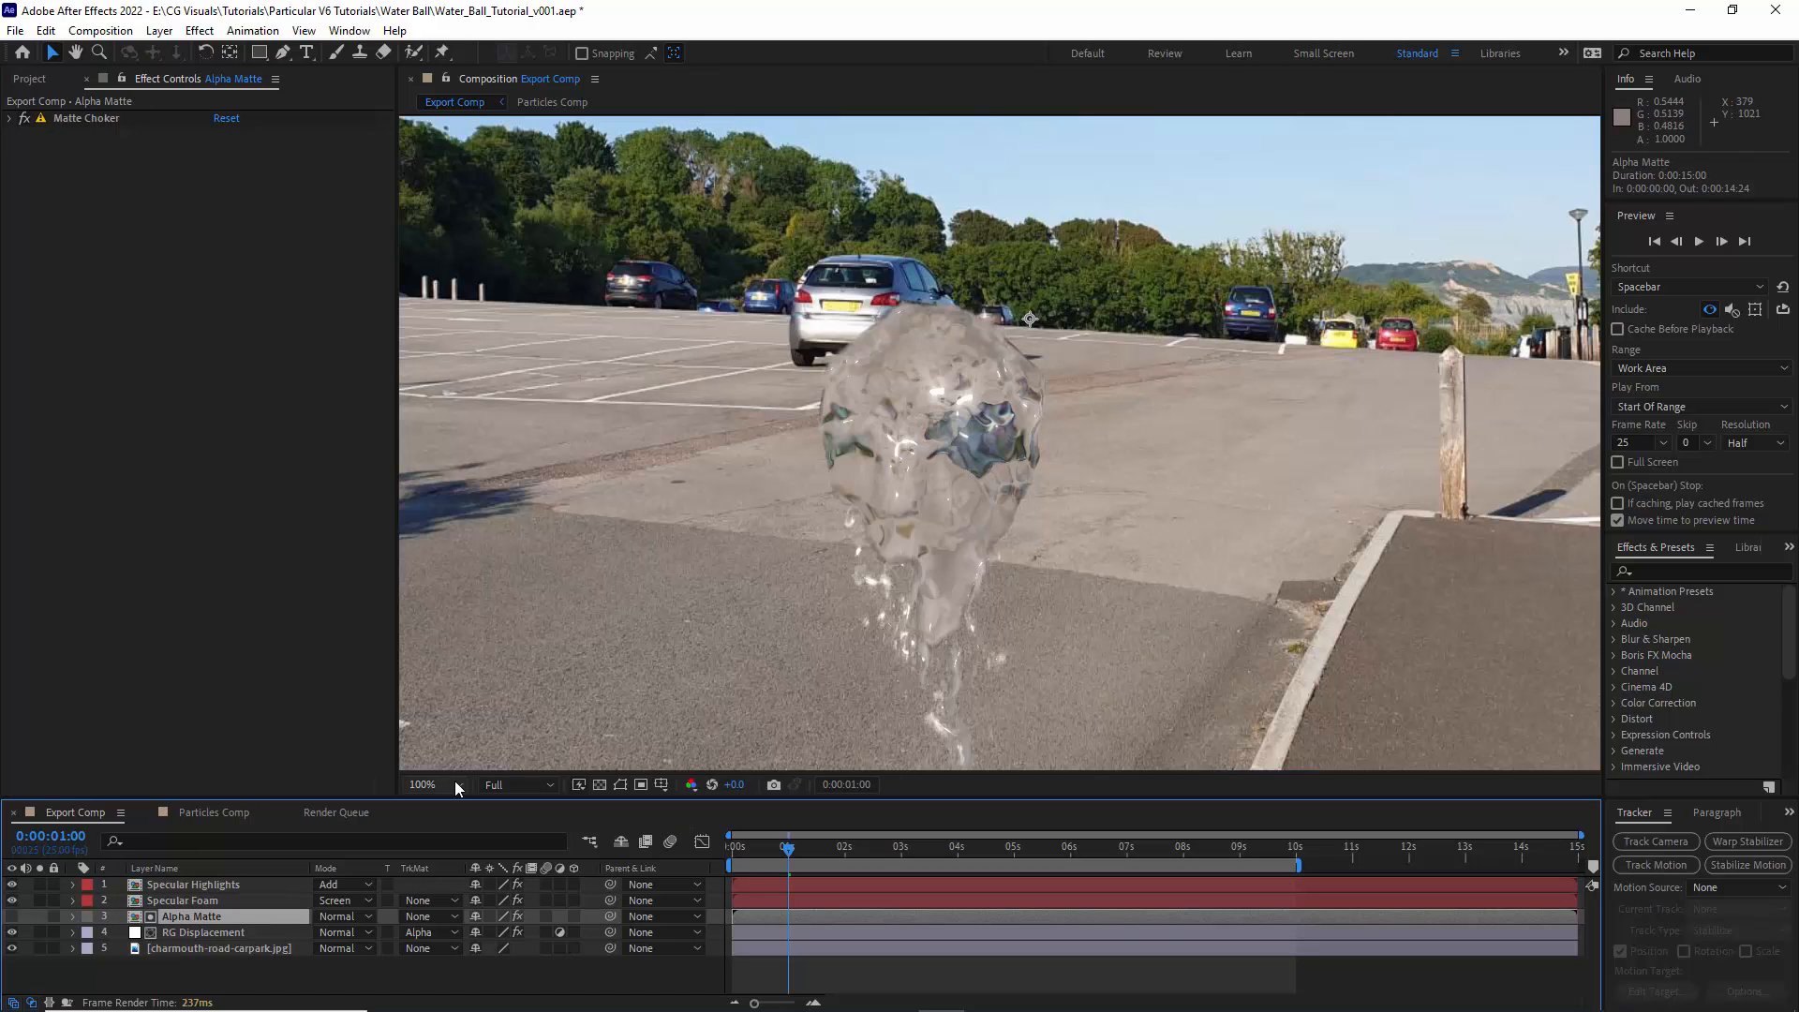
{"action": "left_click", "coordinate": [434, 784]}
{"action": "left_click", "coordinate": [448, 460]}
{"action": "left_click", "coordinate": [1699, 242]}
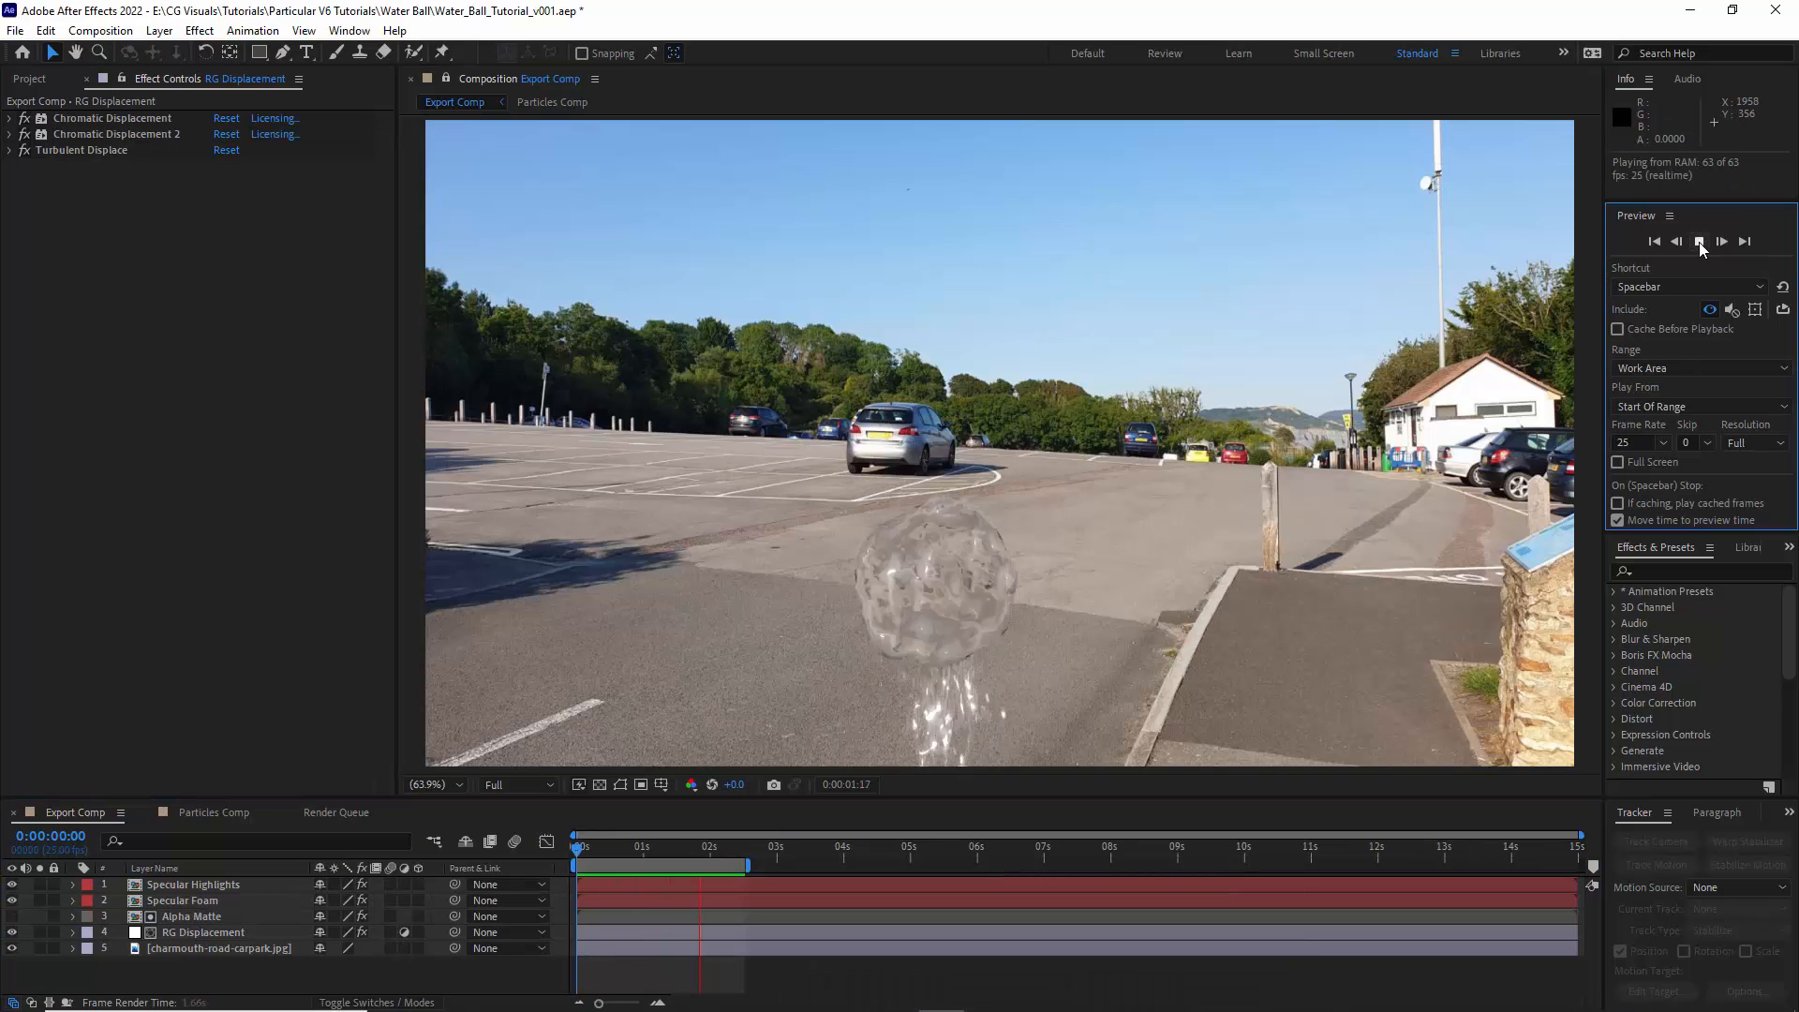
{"action": "left_click", "coordinate": [639, 854]}
{"action": "left_click_drag", "start_coordinate": [639, 855], "coordinate": [644, 858]}
- Duplicate Alpha Matte, move the copy above Specular Highlights and set its Choke 1 to -75
{"action": "left_click", "coordinate": [436, 785]}
{"action": "left_click", "coordinate": [447, 653]}
{"action": "scroll", "coordinate": [447, 653], "scroll_direction": "down", "scroll_amount": 2}
{"action": "left_click", "coordinate": [182, 918]}
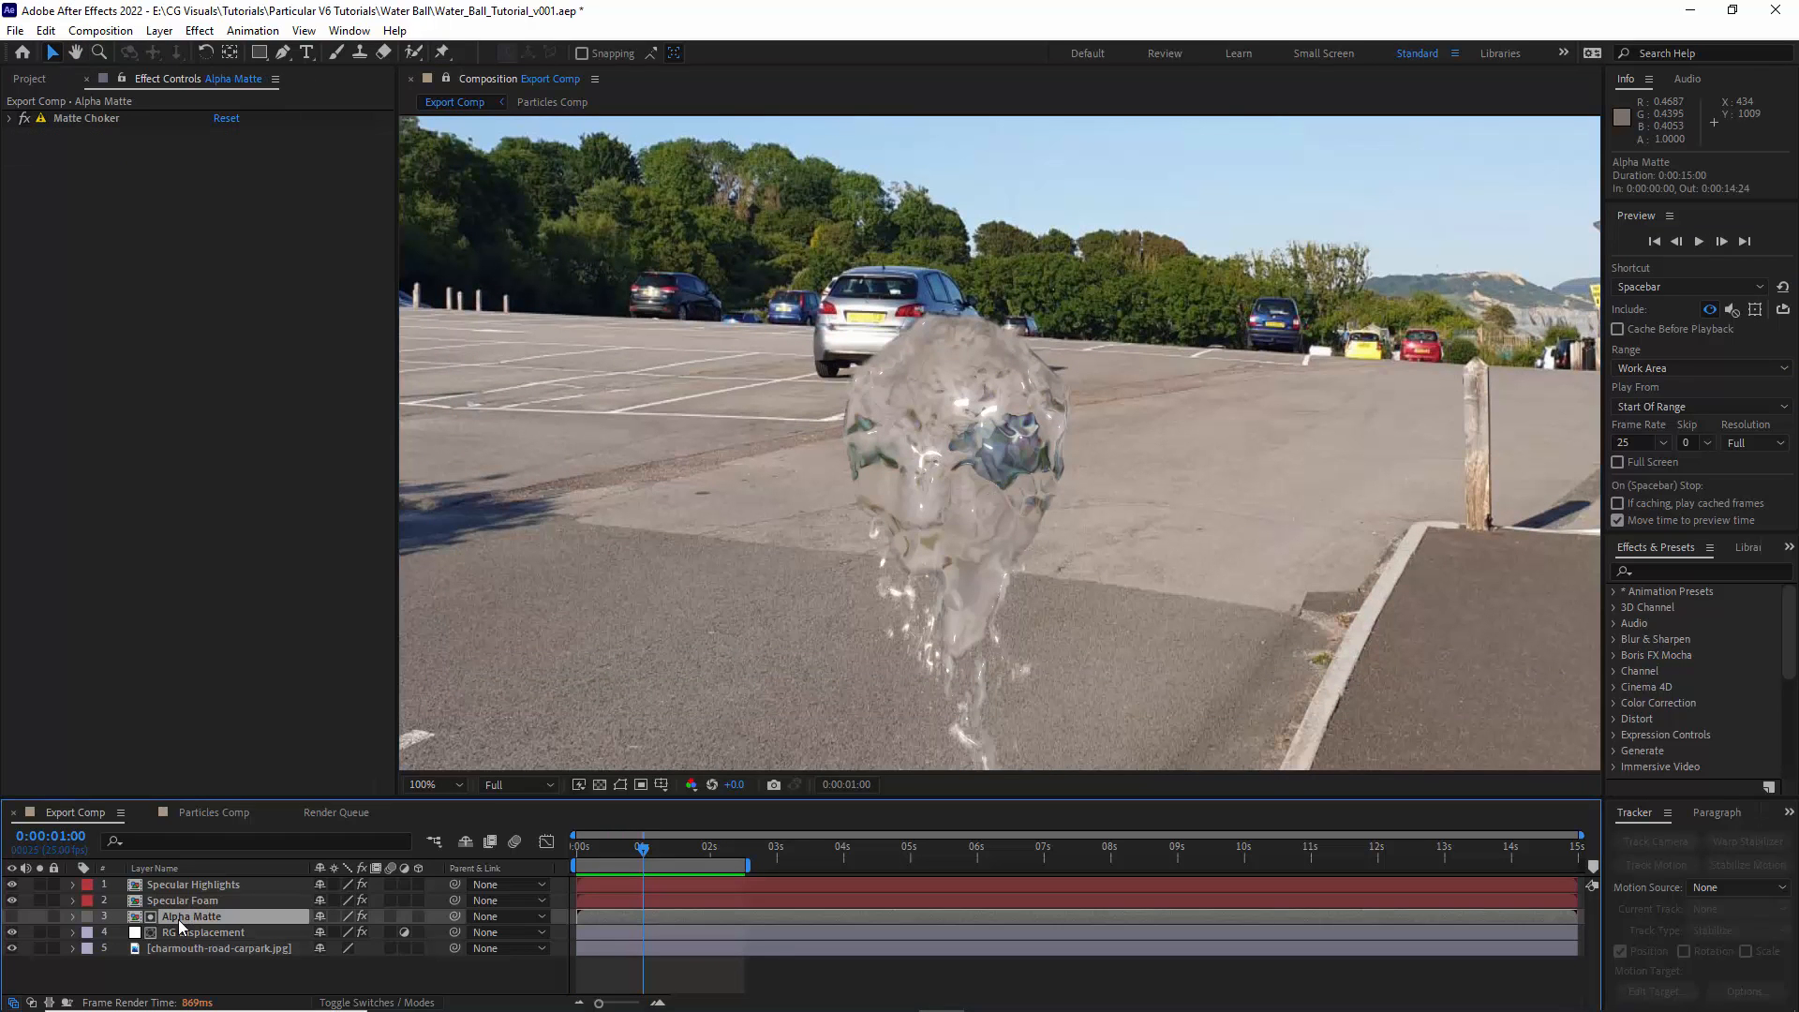
{"action": "key", "text": "ctrl+d"}
{"action": "left_click_drag", "start_coordinate": [180, 919], "coordinate": [176, 886]}
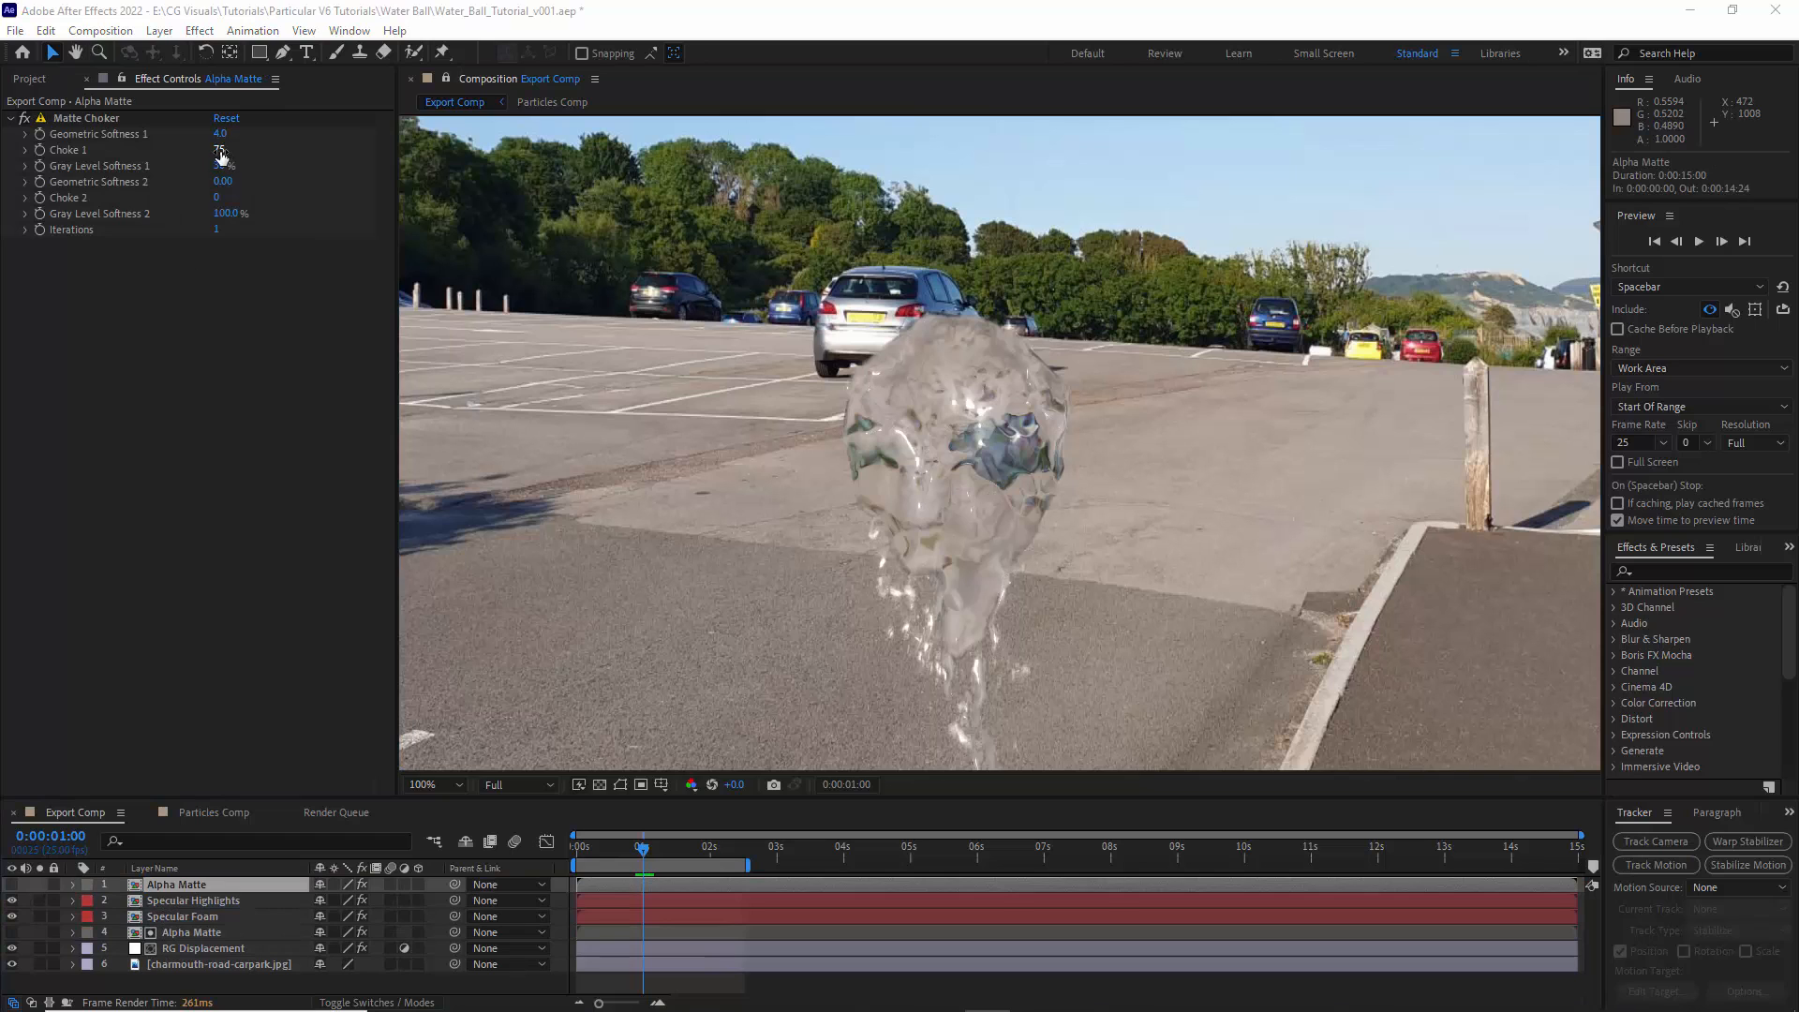
{"action": "left_click", "coordinate": [220, 150]}
{"action": "type", "text": "-75"}
{"action": "key", "text": "Return"}
- Apply a Fill effect to the topmost Alpha Matte layer and set its color to white
{"action": "left_click", "coordinate": [199, 30]}
{"action": "mouse_move", "coordinate": [234, 306]}
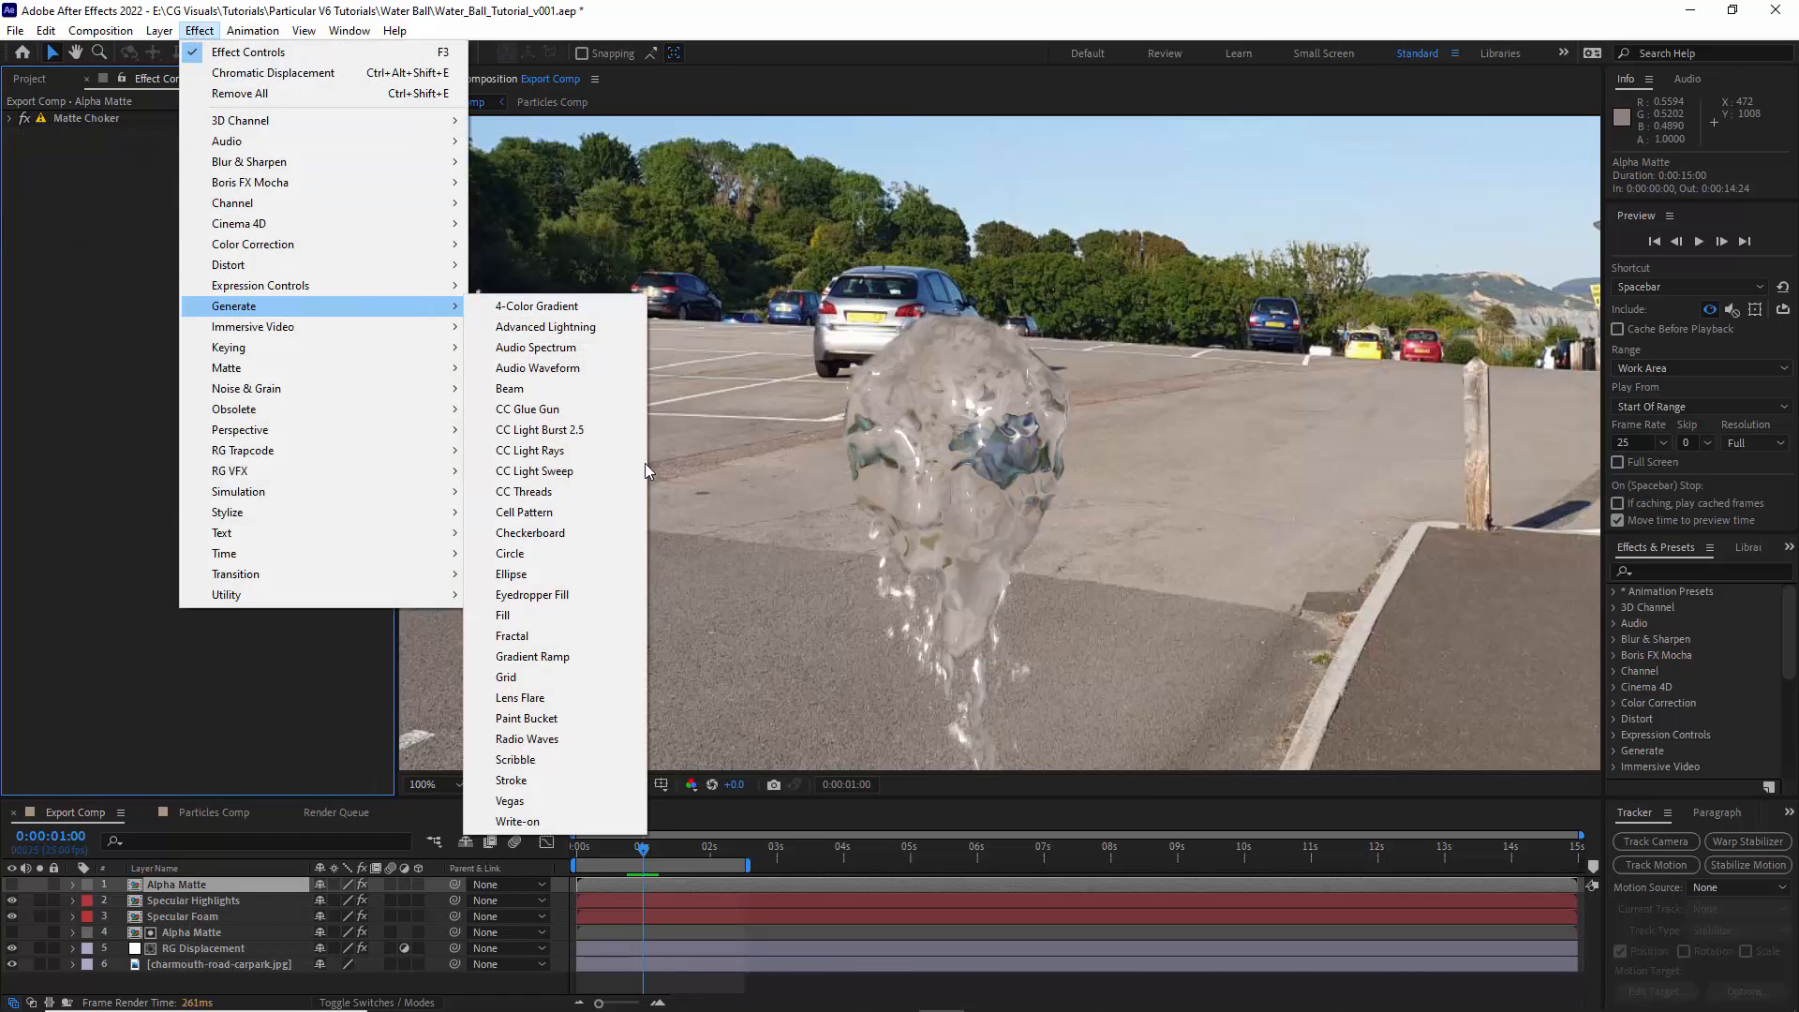
{"action": "left_click", "coordinate": [511, 614]}
{"action": "left_click", "coordinate": [224, 183]}
{"action": "left_click", "coordinate": [1202, 309]}
{"action": "left_click_drag", "start_coordinate": [1311, 286], "coordinate": [722, 291]}
{"action": "left_click_drag", "start_coordinate": [626, 321], "coordinate": [596, 299]}
{"action": "left_click", "coordinate": [1023, 316]}
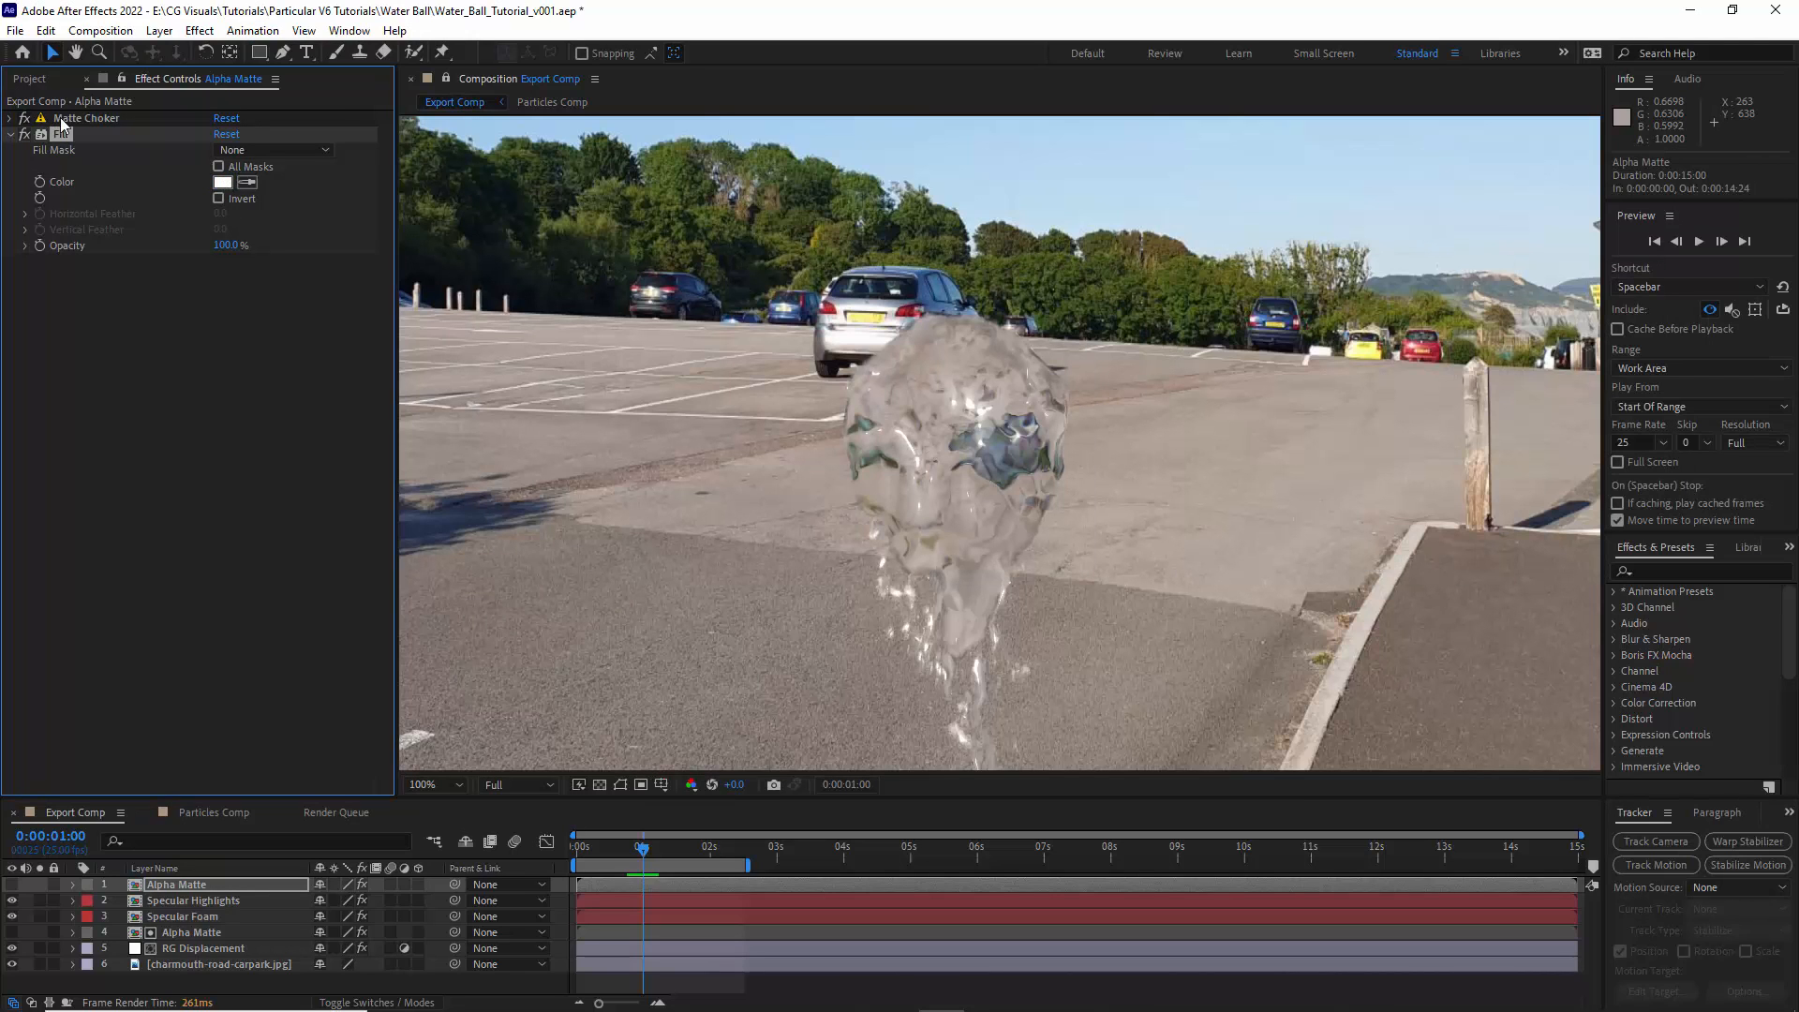
- Add an adjustment layer named Motion Blur directly above Specular Highlights and apply Pixel Motion Blur to it
{"action": "left_click", "coordinate": [188, 900]}
{"action": "left_click", "coordinate": [160, 30]}
{"action": "mouse_move", "coordinate": [174, 49]}
{"action": "left_click", "coordinate": [497, 177]}
{"action": "left_click", "coordinate": [199, 33]}
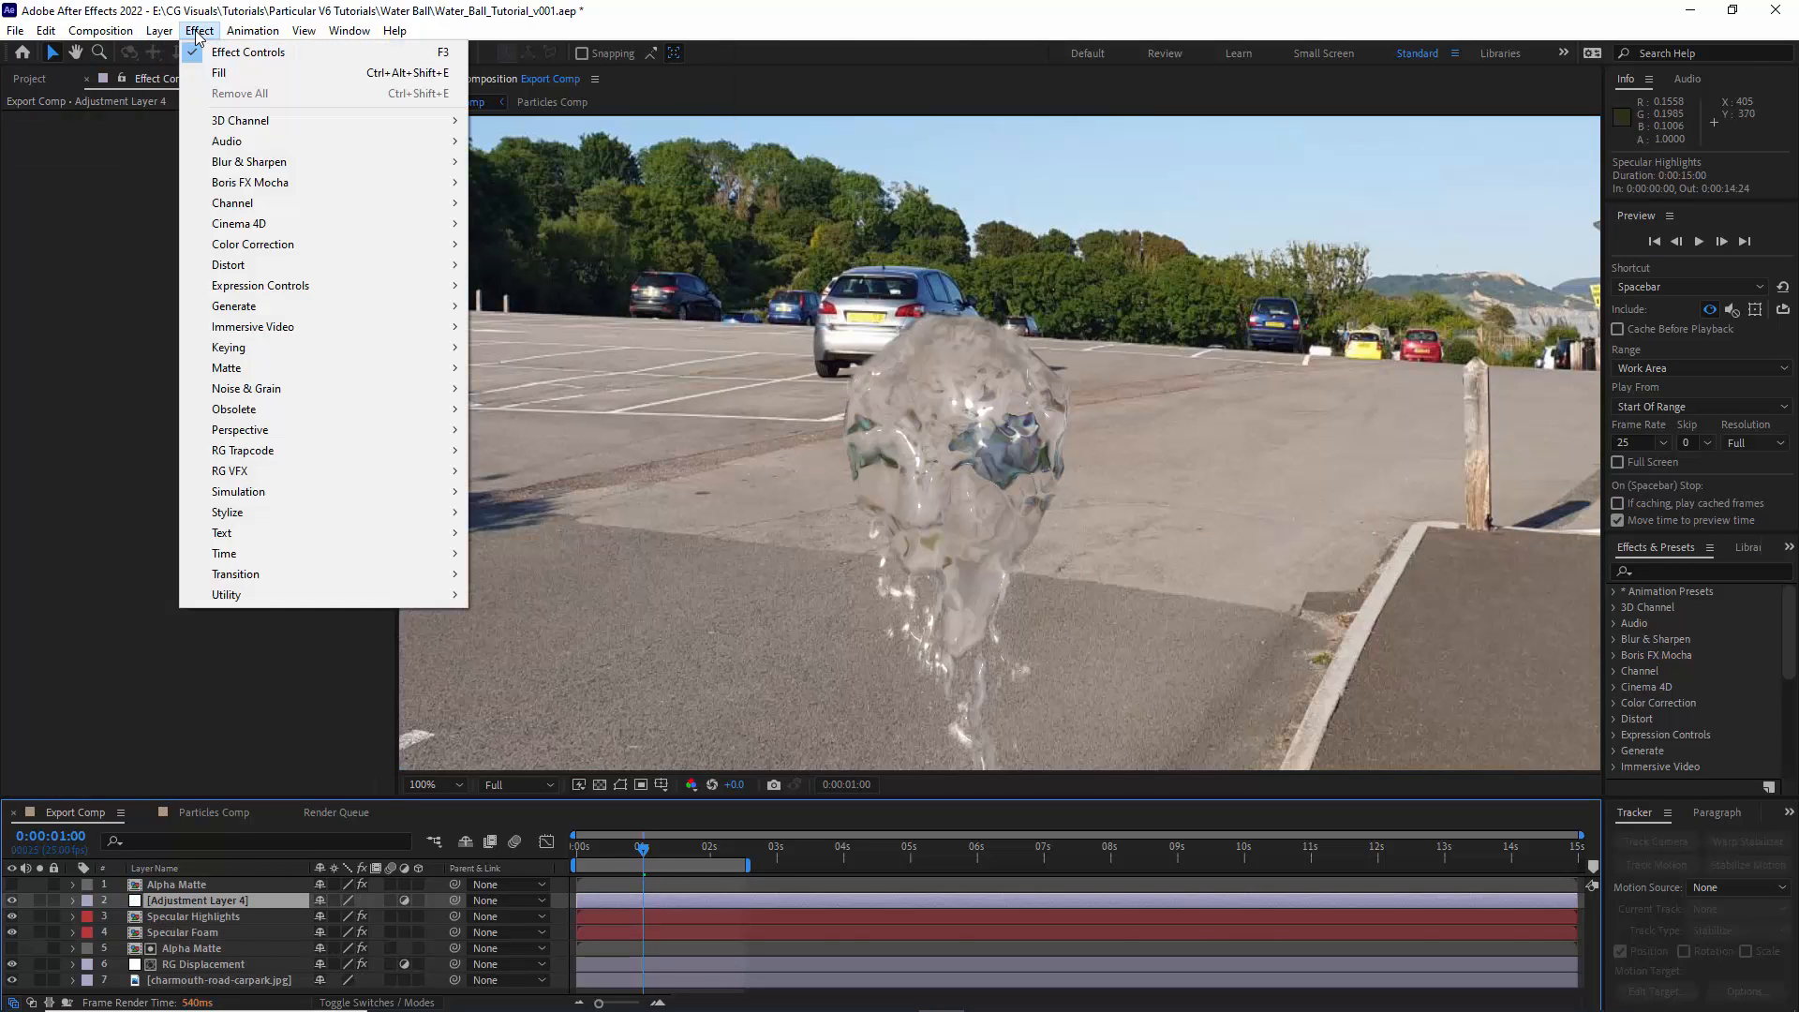
{"action": "mouse_move", "coordinate": [370, 560]}
{"action": "left_click", "coordinate": [545, 618]}
{"action": "key", "text": "Return"}
{"action": "type", "text": "Motion Blur"}
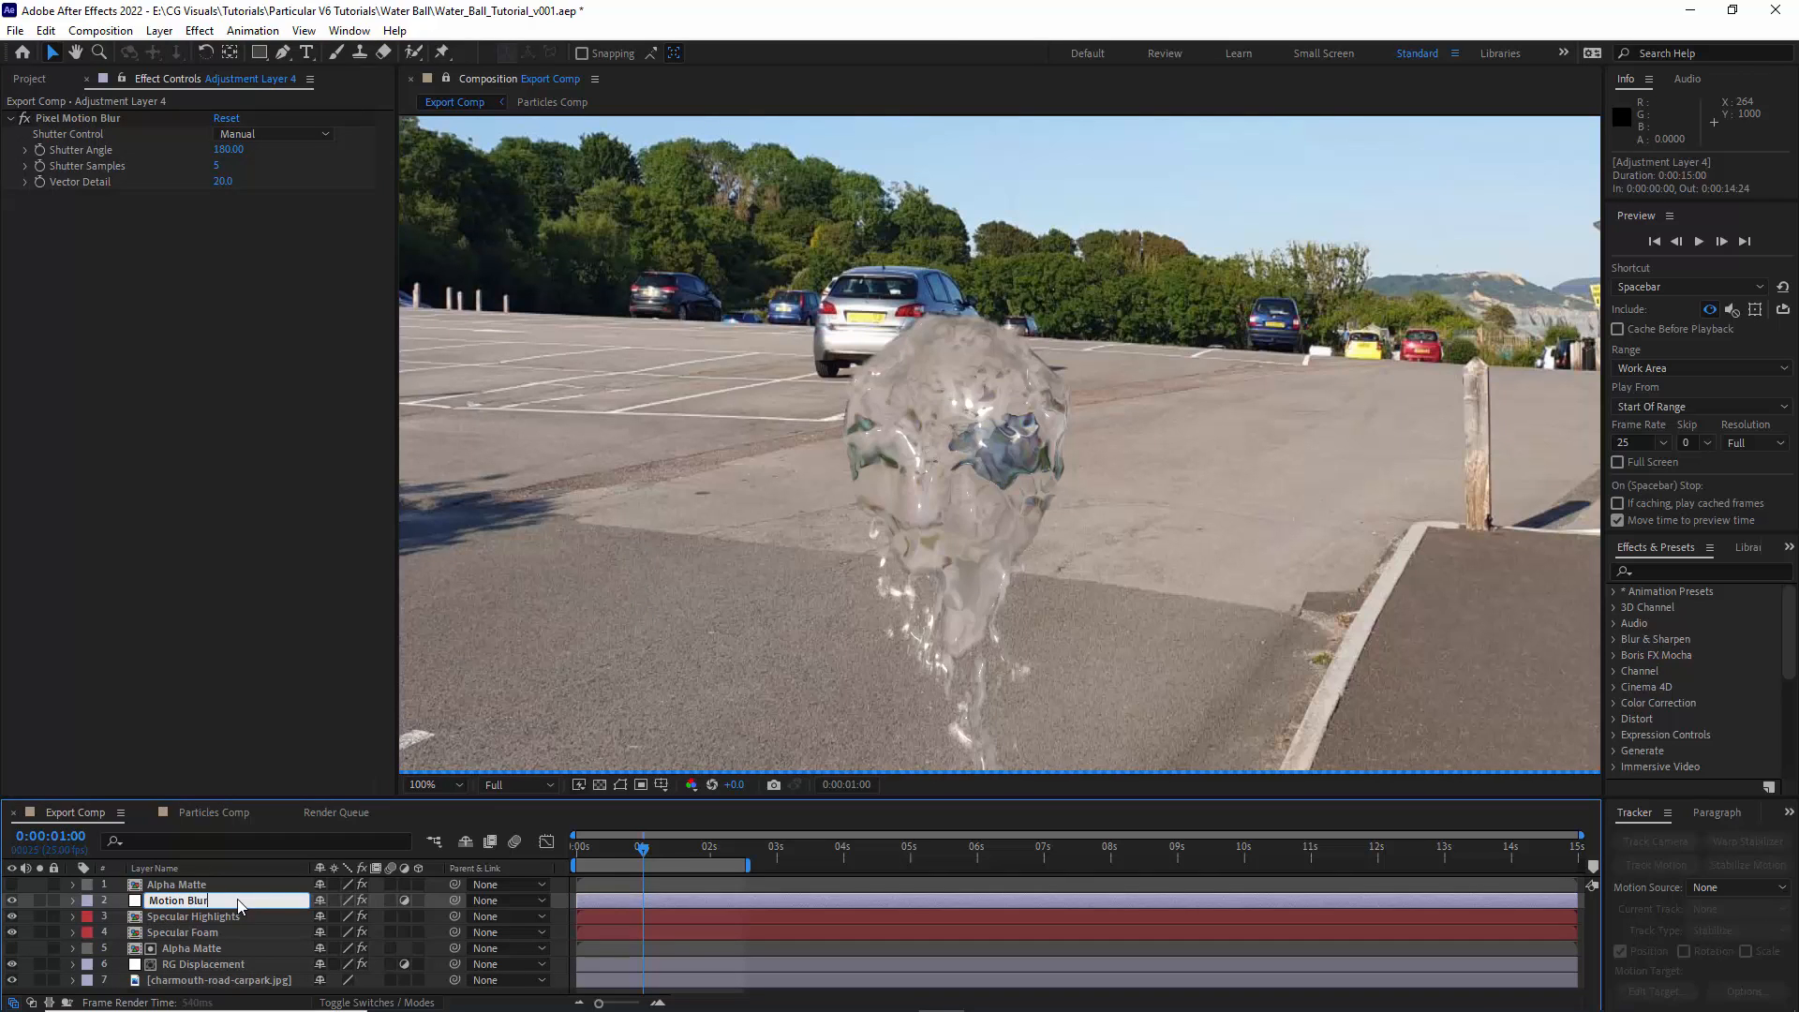
{"action": "key", "text": "Return"}
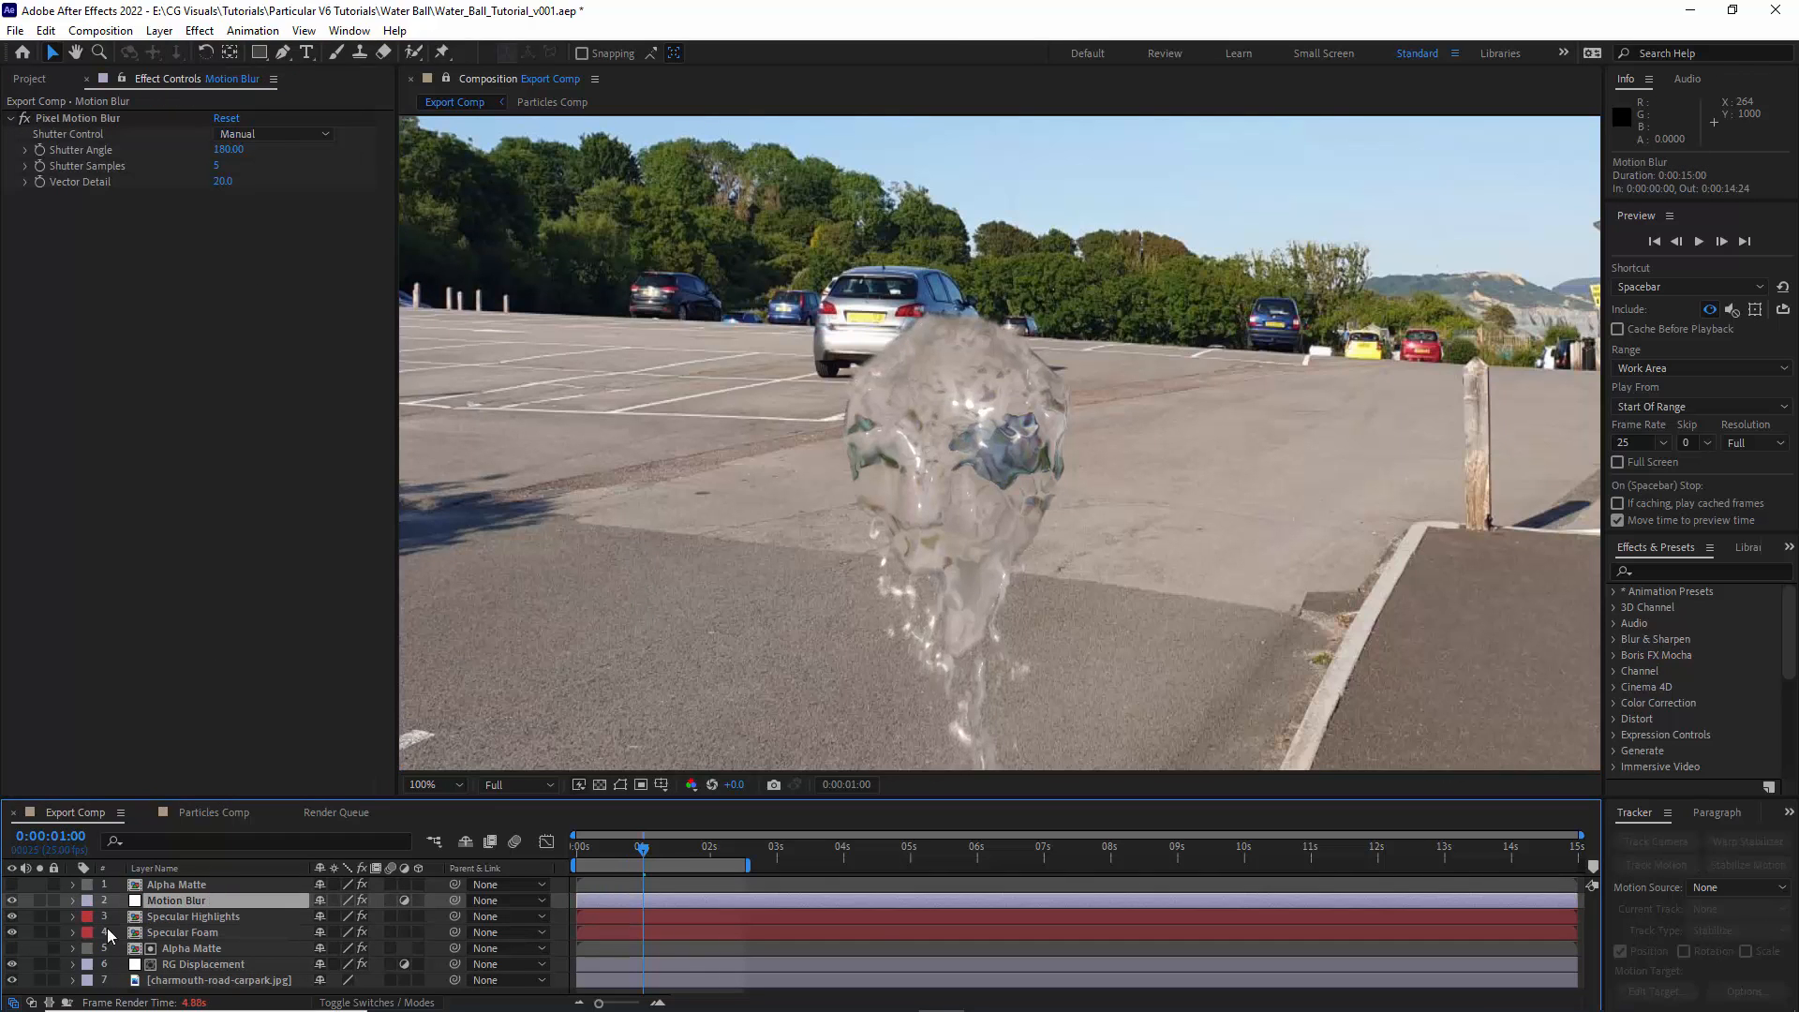
- Use the topmost Alpha Matte layer as the Motion Blur layer's alpha track matte
{"action": "left_click", "coordinate": [32, 1003]}
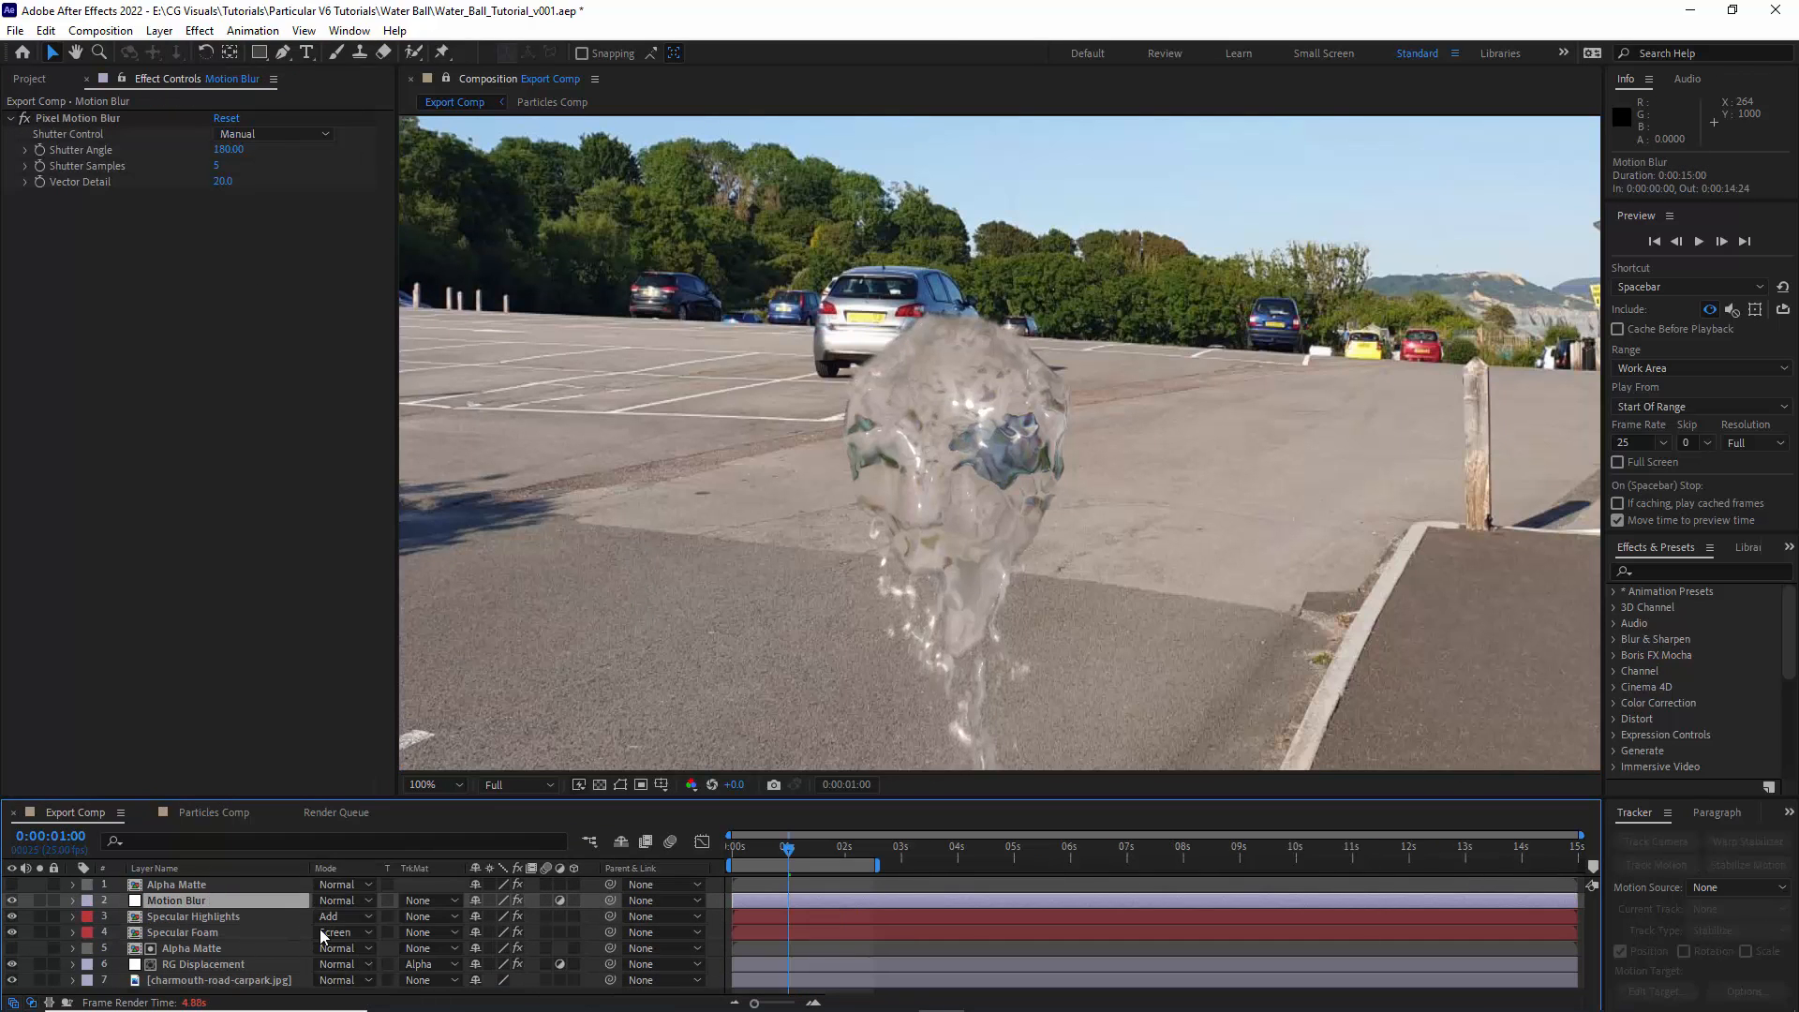
{"action": "left_click", "coordinate": [426, 902]}
{"action": "left_click", "coordinate": [459, 817]}
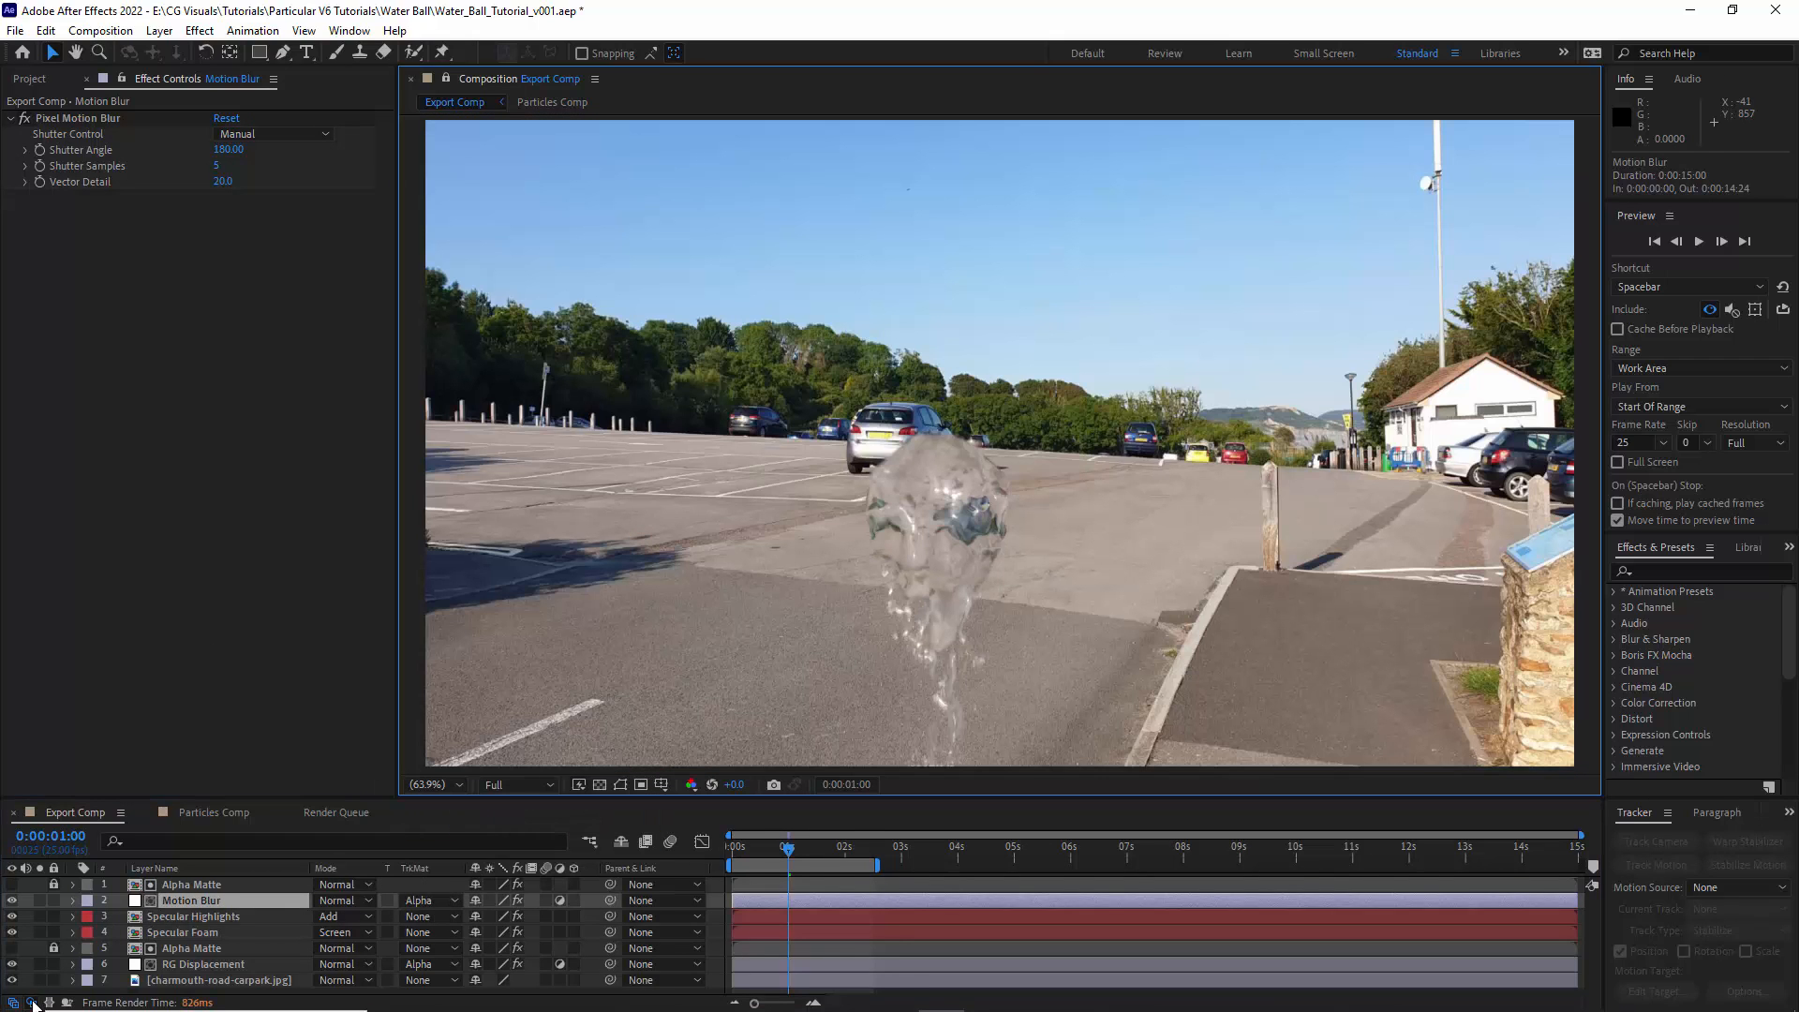
{"action": "left_click", "coordinate": [32, 1003]}
- Extend the work area to about 10 seconds and set Pixel Motion Blur's Shutter Angle to 90
{"action": "left_click_drag", "start_coordinate": [749, 866], "coordinate": [1237, 867]}
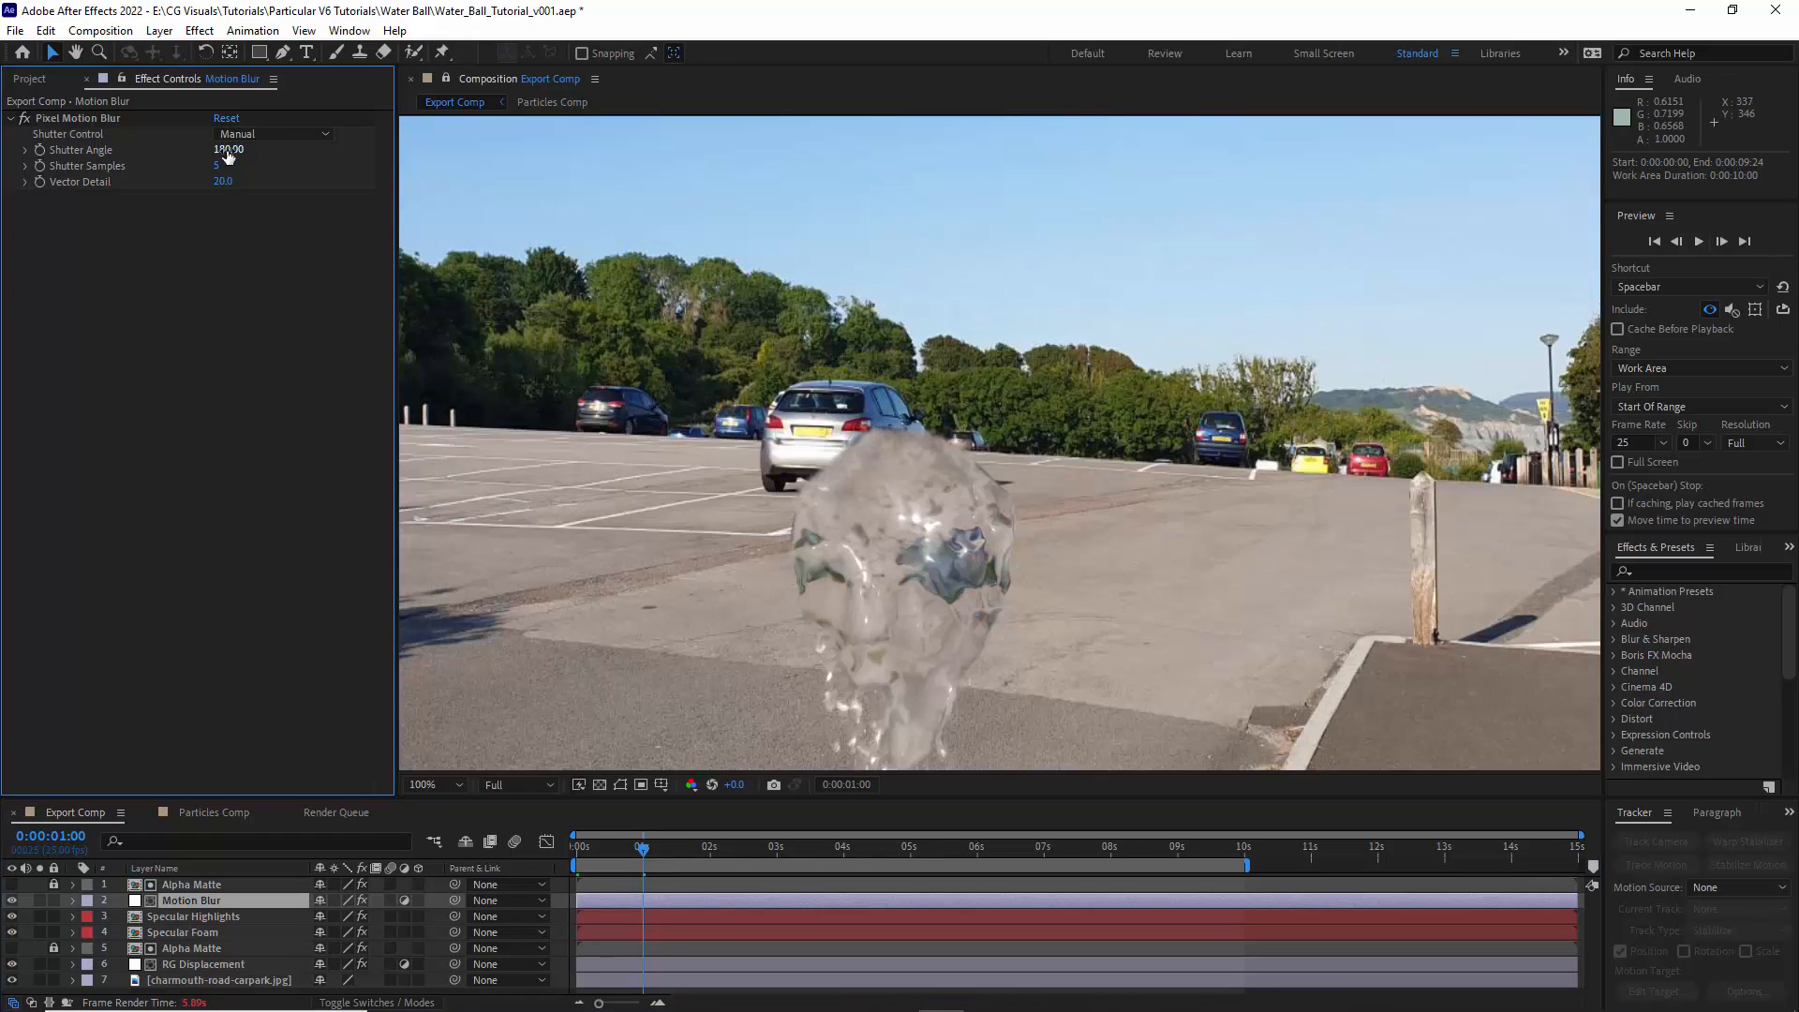
{"action": "left_click", "coordinate": [228, 151]}
{"action": "key", "text": "Return"}
- Fit the whole composition in view and preview the motion-blurred water ball
{"action": "left_click", "coordinate": [435, 784]}
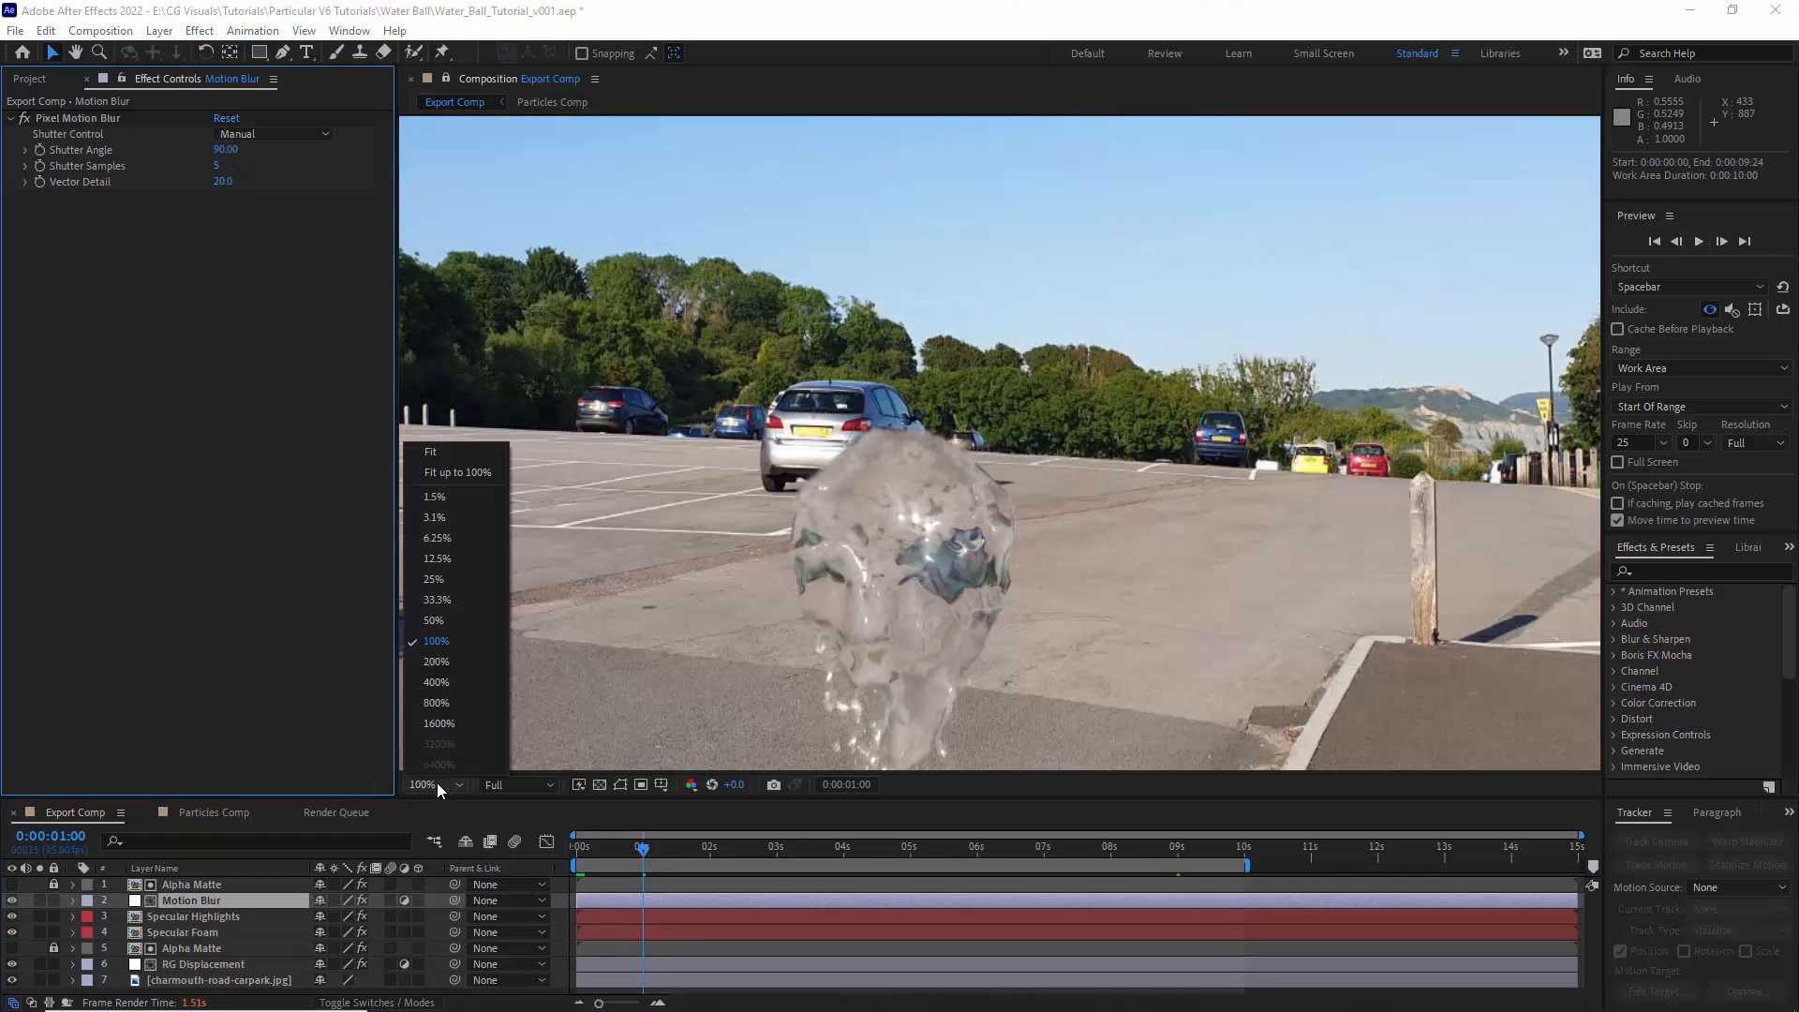
{"action": "left_click", "coordinate": [442, 454]}
{"action": "left_click", "coordinate": [1698, 241]}
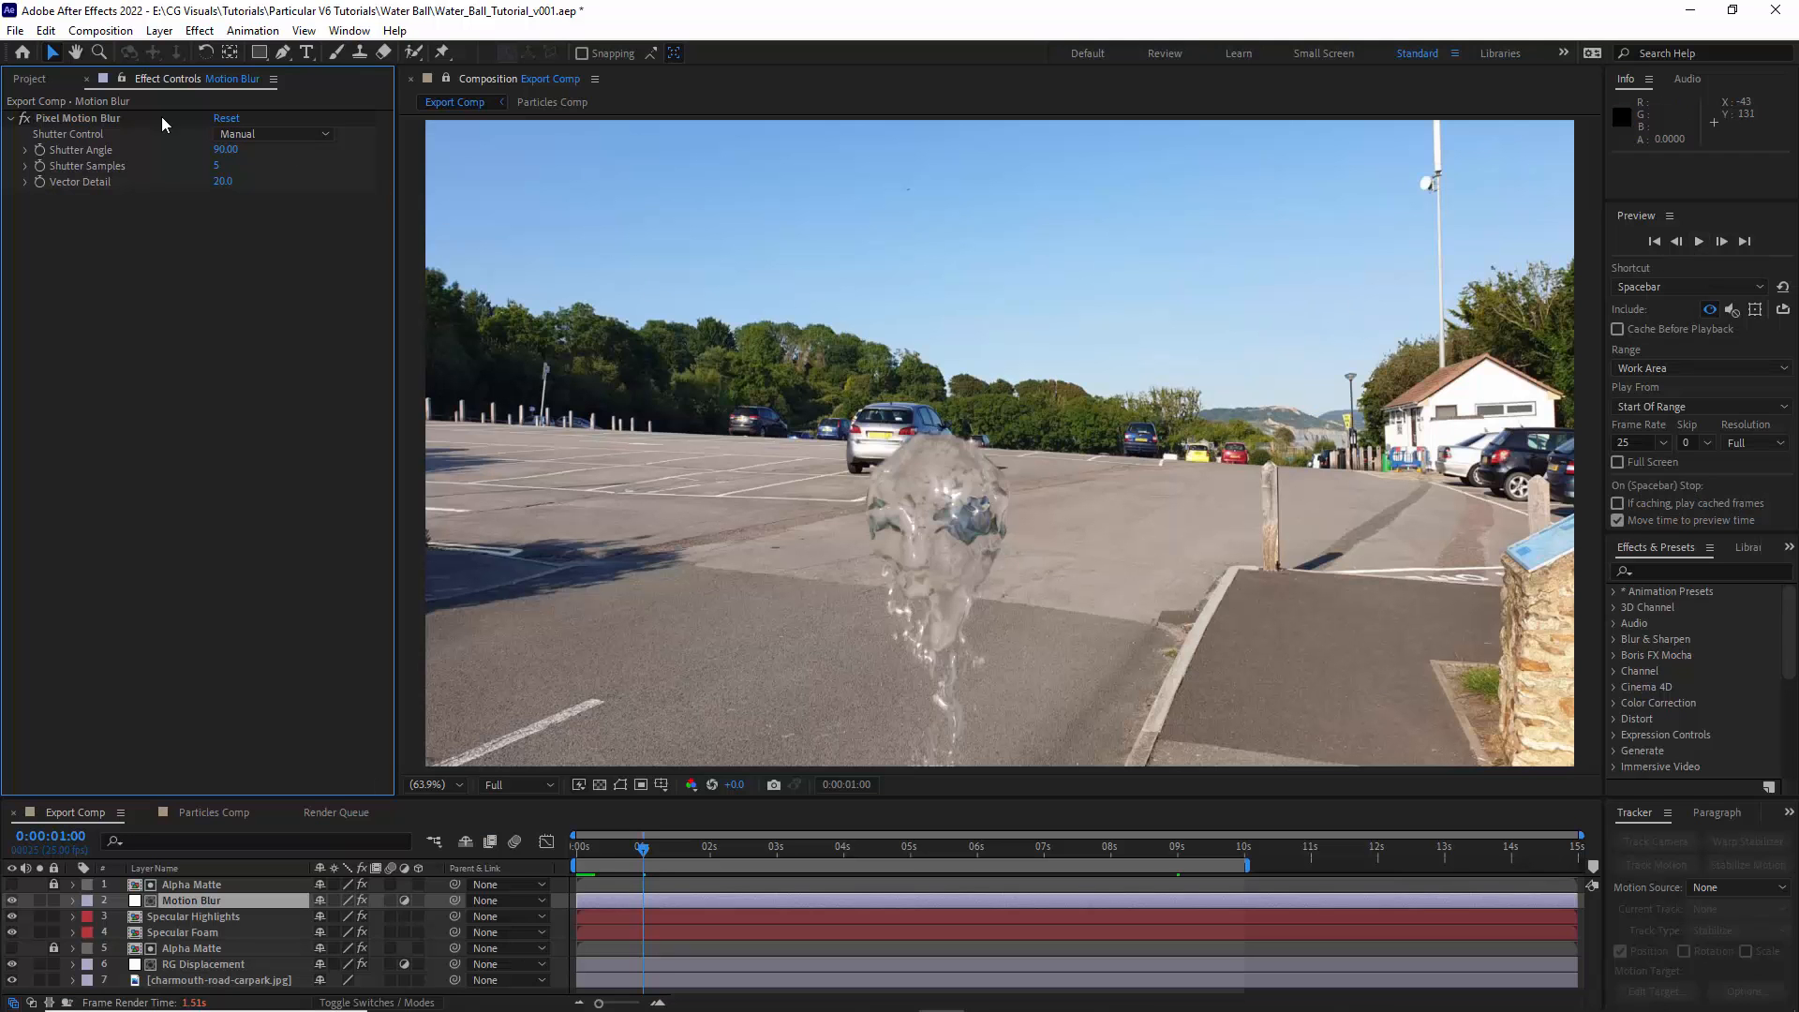
- Place CG_Studio_Room.png from the Assets folder into Export Comp directly below the RG Displacement layer
{"action": "left_click", "coordinate": [29, 78]}
{"action": "left_click", "coordinate": [10, 247]}
{"action": "left_click_drag", "start_coordinate": [107, 266], "coordinate": [193, 970]}
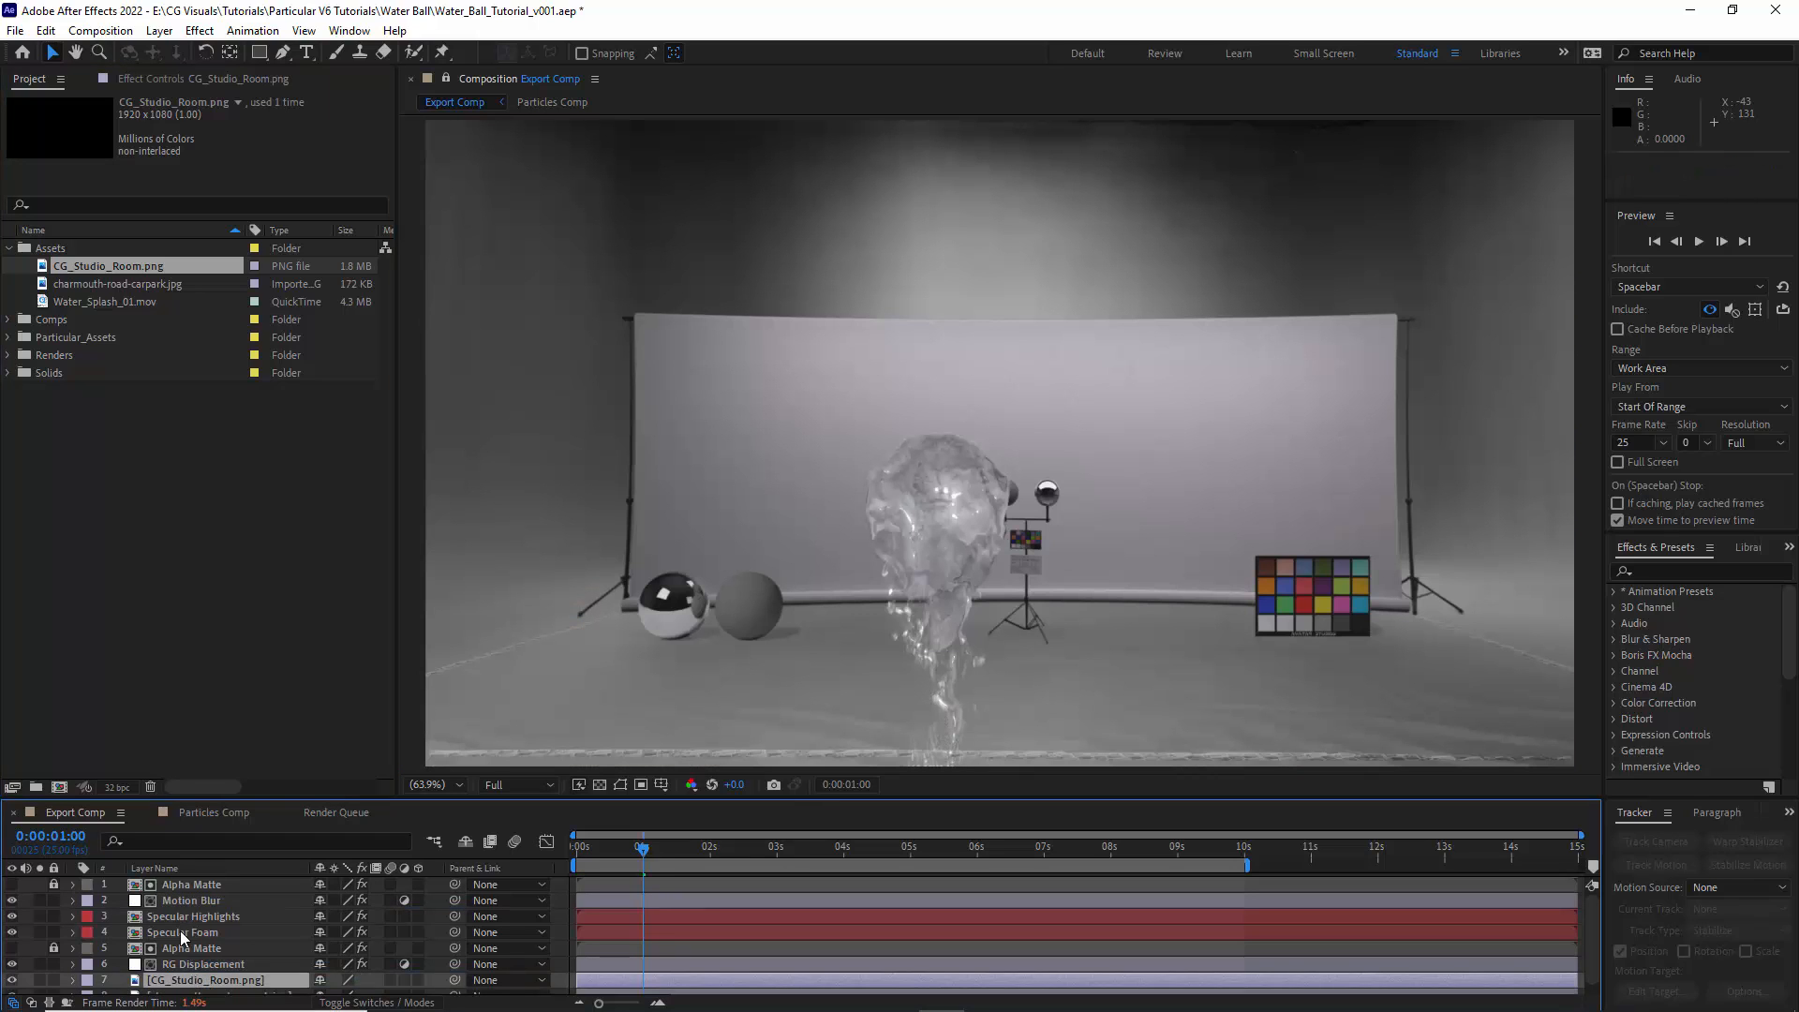
{"action": "left_click", "coordinate": [183, 933]}
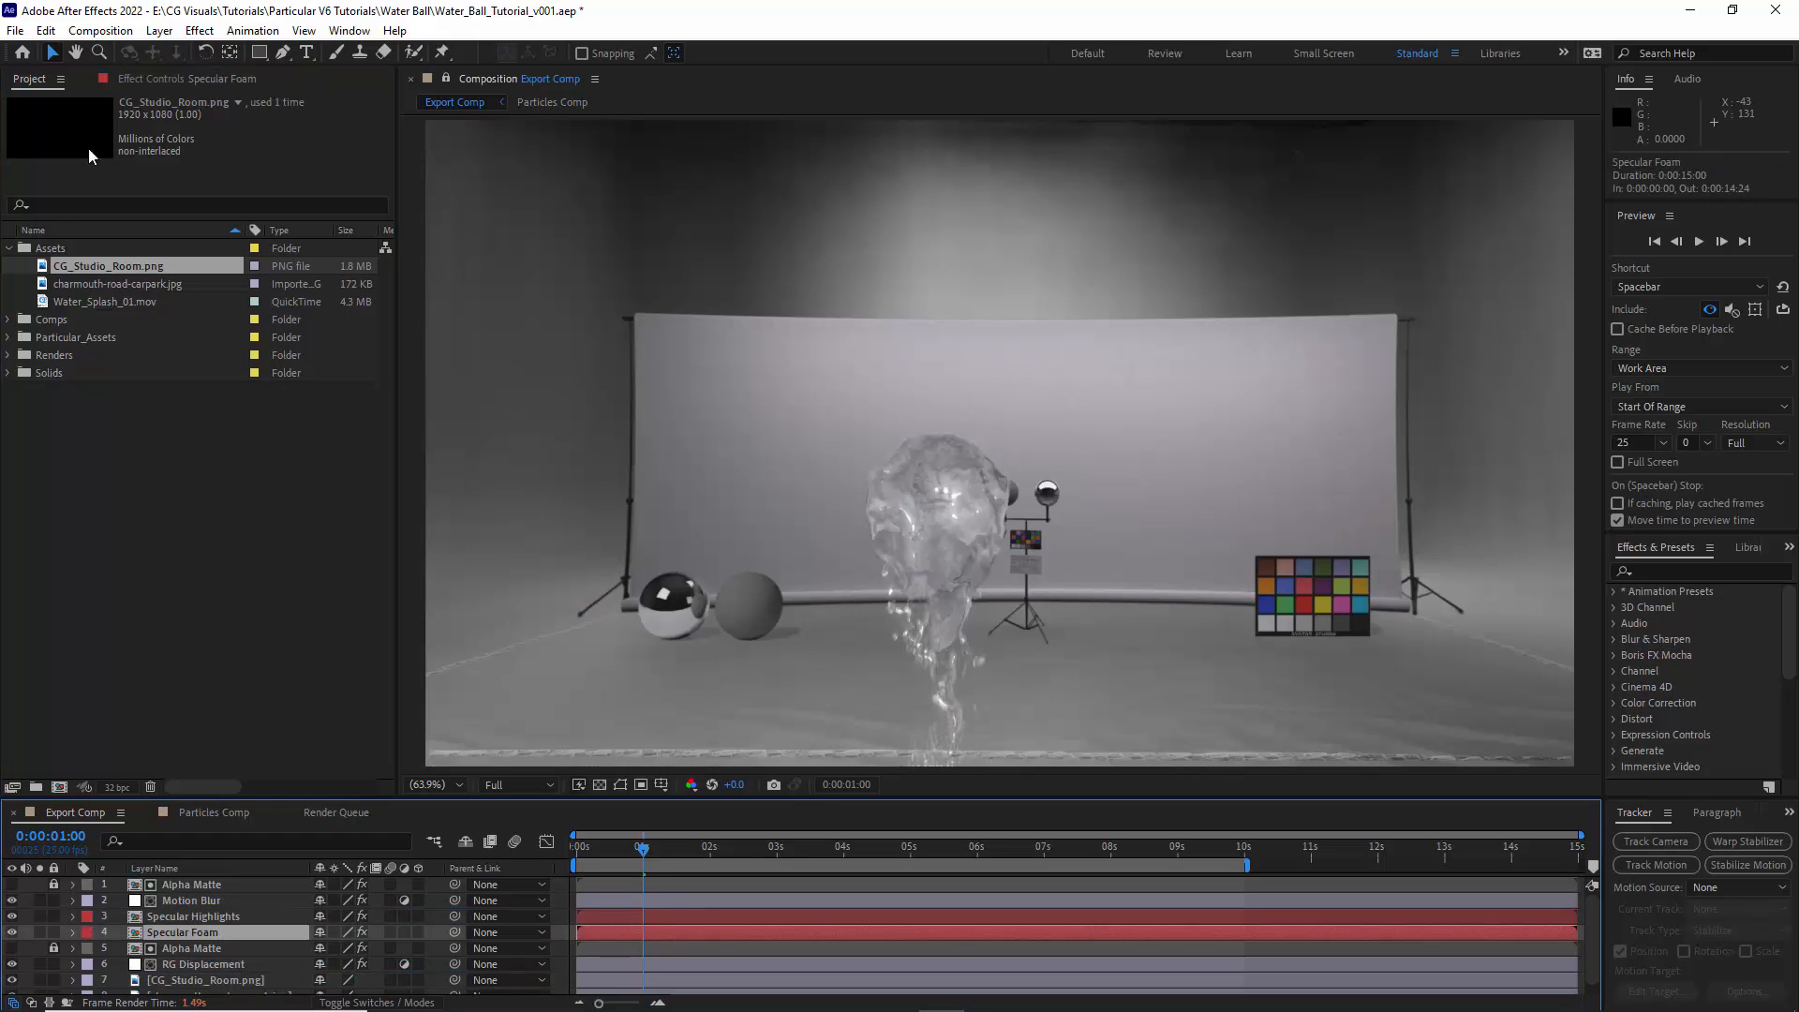
- Set the Specular Highlights layer's opacity to 75% and preview the composite over the studio background
{"action": "left_click", "coordinate": [11, 119]}
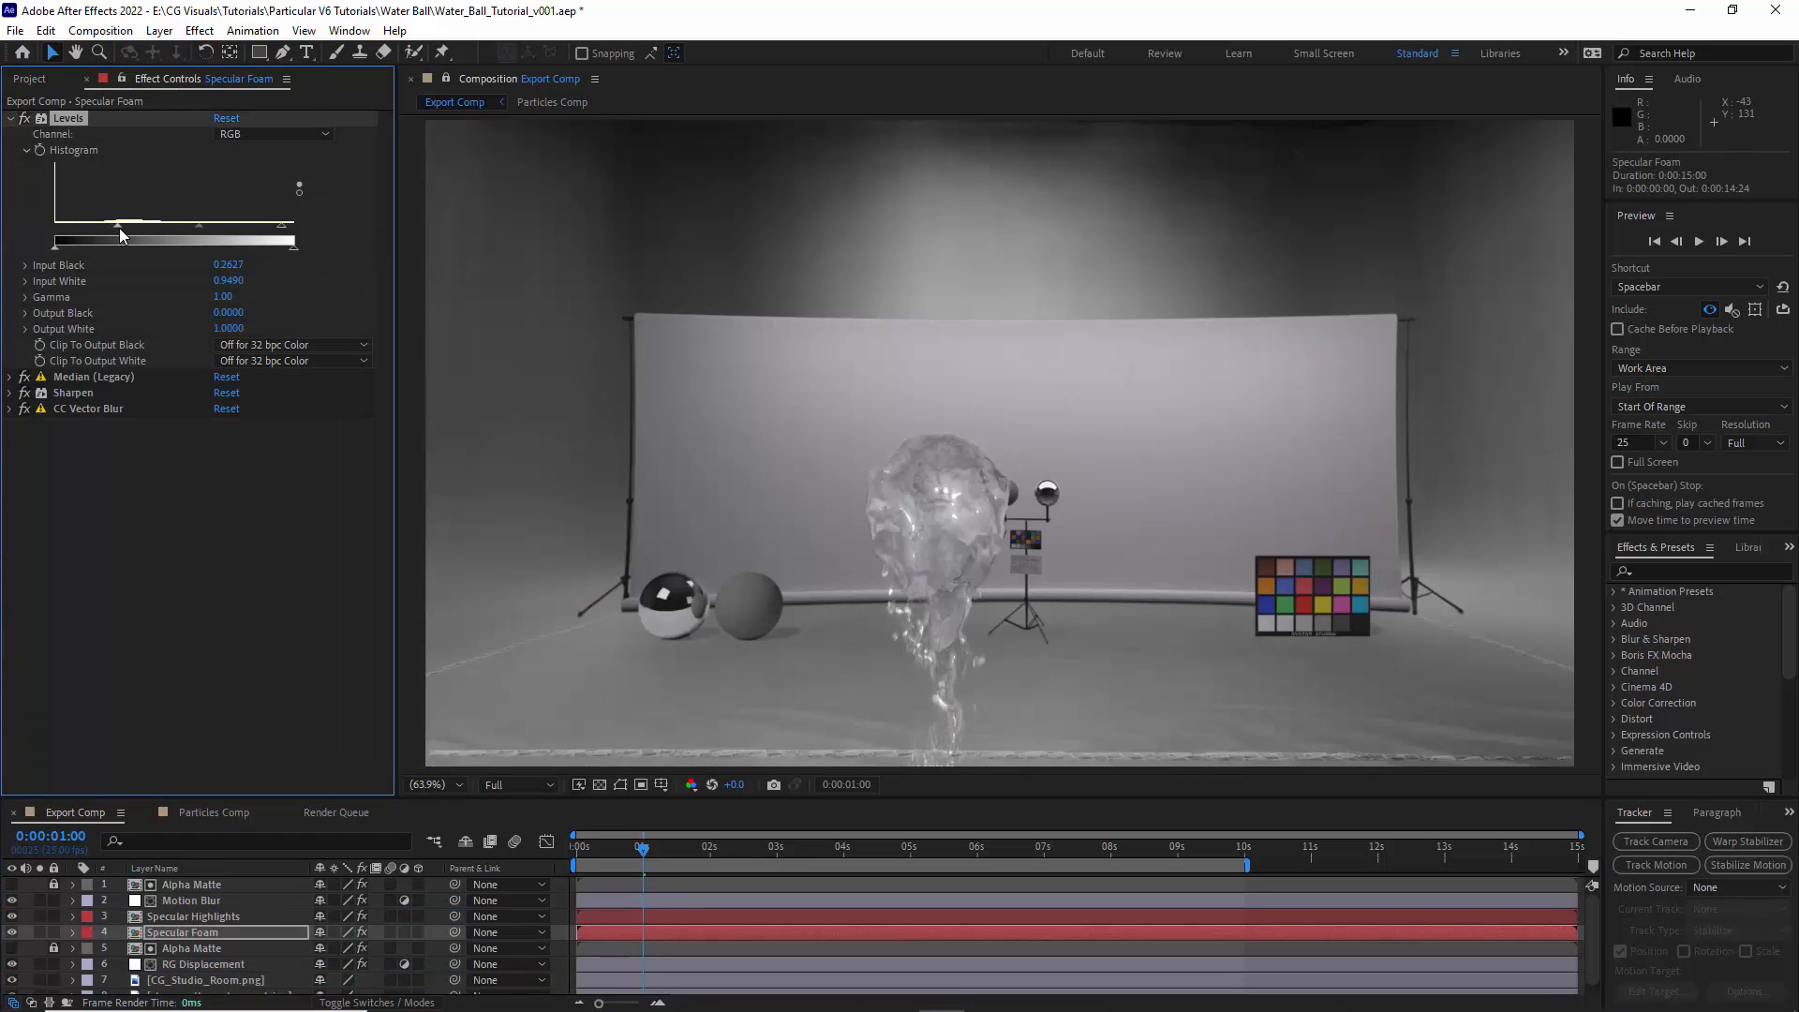
{"action": "left_click", "coordinate": [233, 918]}
{"action": "key", "text": "t"}
{"action": "left_click", "coordinate": [329, 932]}
{"action": "type", "text": "75"}
{"action": "key", "text": "Return"}
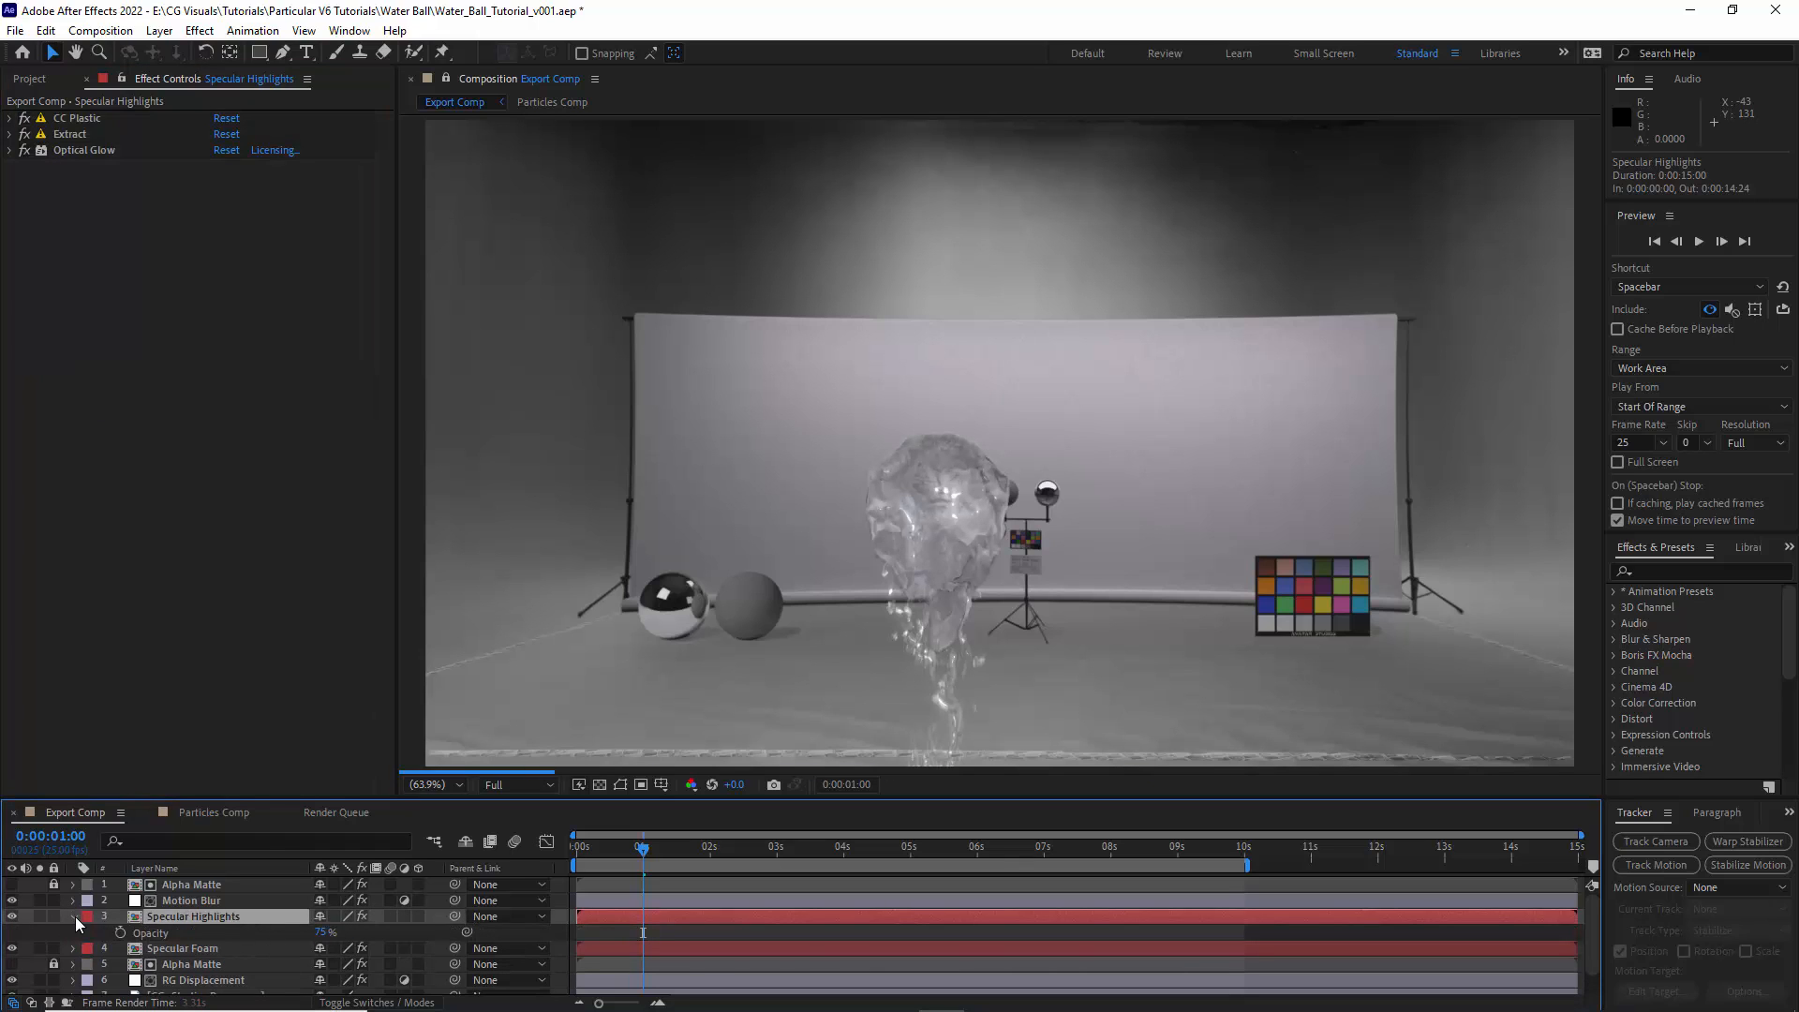
{"action": "left_click", "coordinate": [73, 916]}
{"action": "left_click", "coordinate": [1698, 241]}
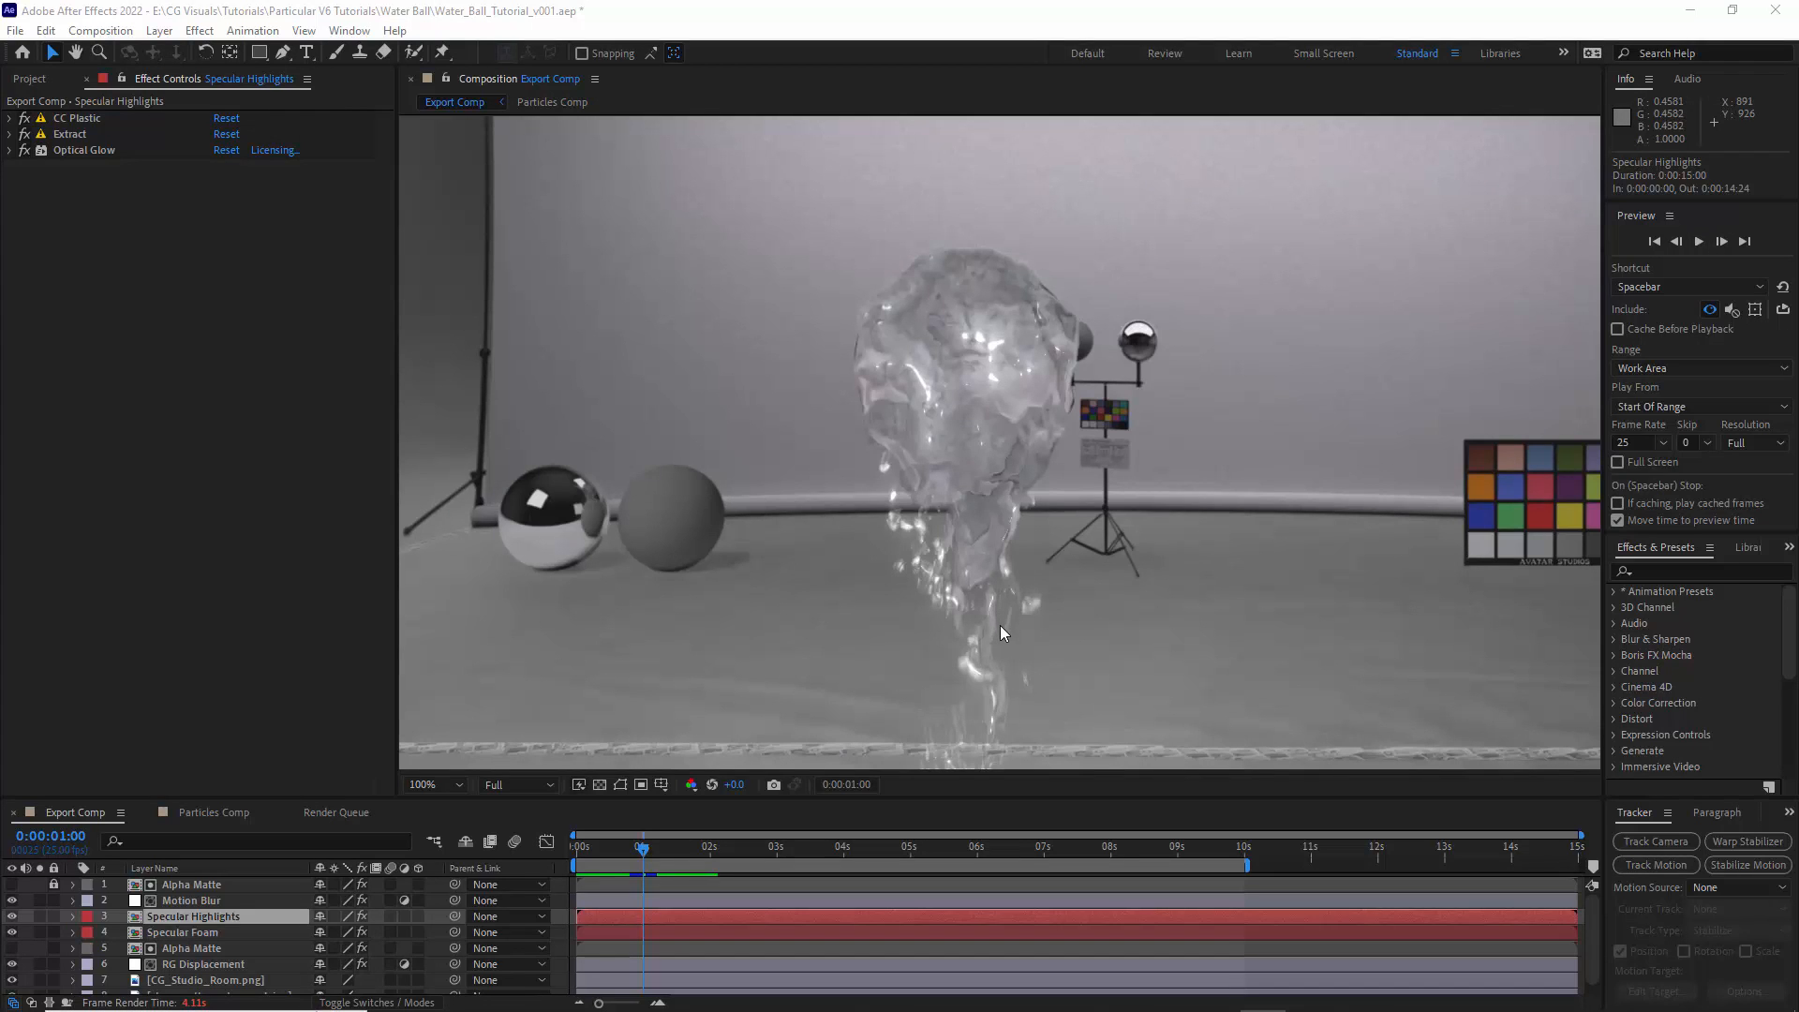
- Isolate Specular Foam, duplicate the Alpha Matte layer below it and place the copy directly above it, named Alpha Matte
{"action": "left_click", "coordinate": [195, 936]}
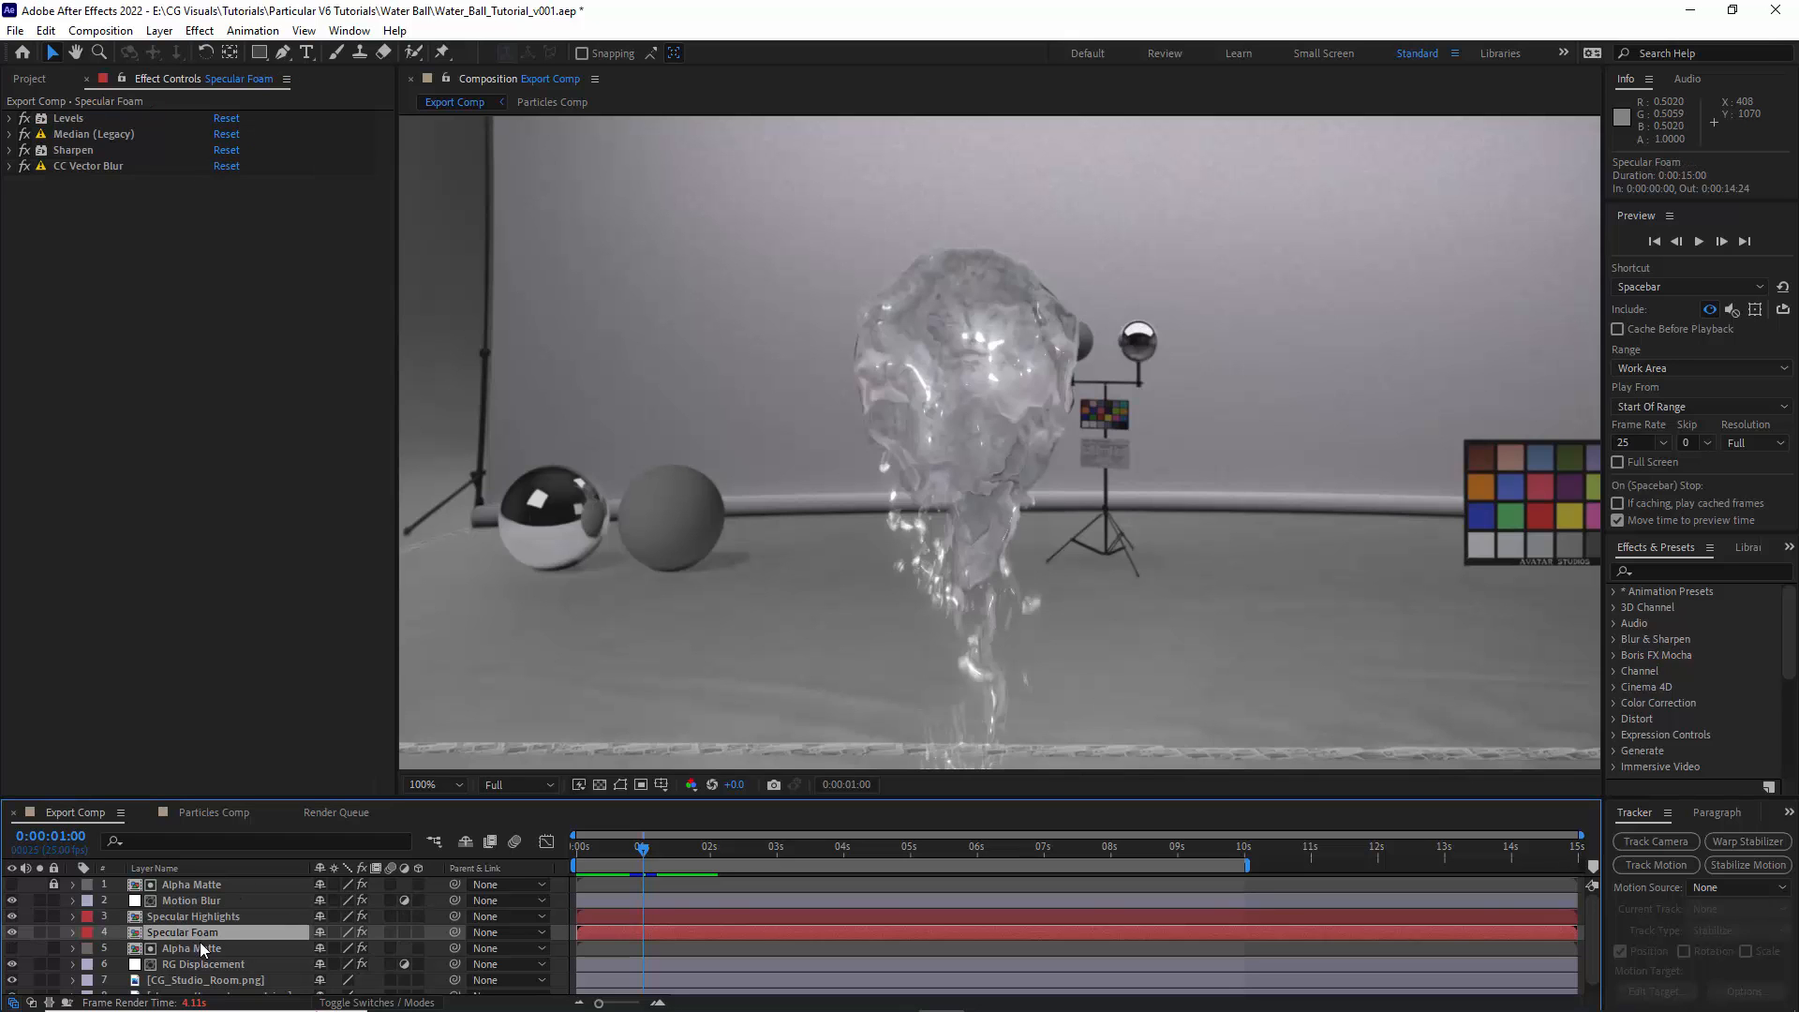
{"action": "left_click", "coordinate": [191, 948]}
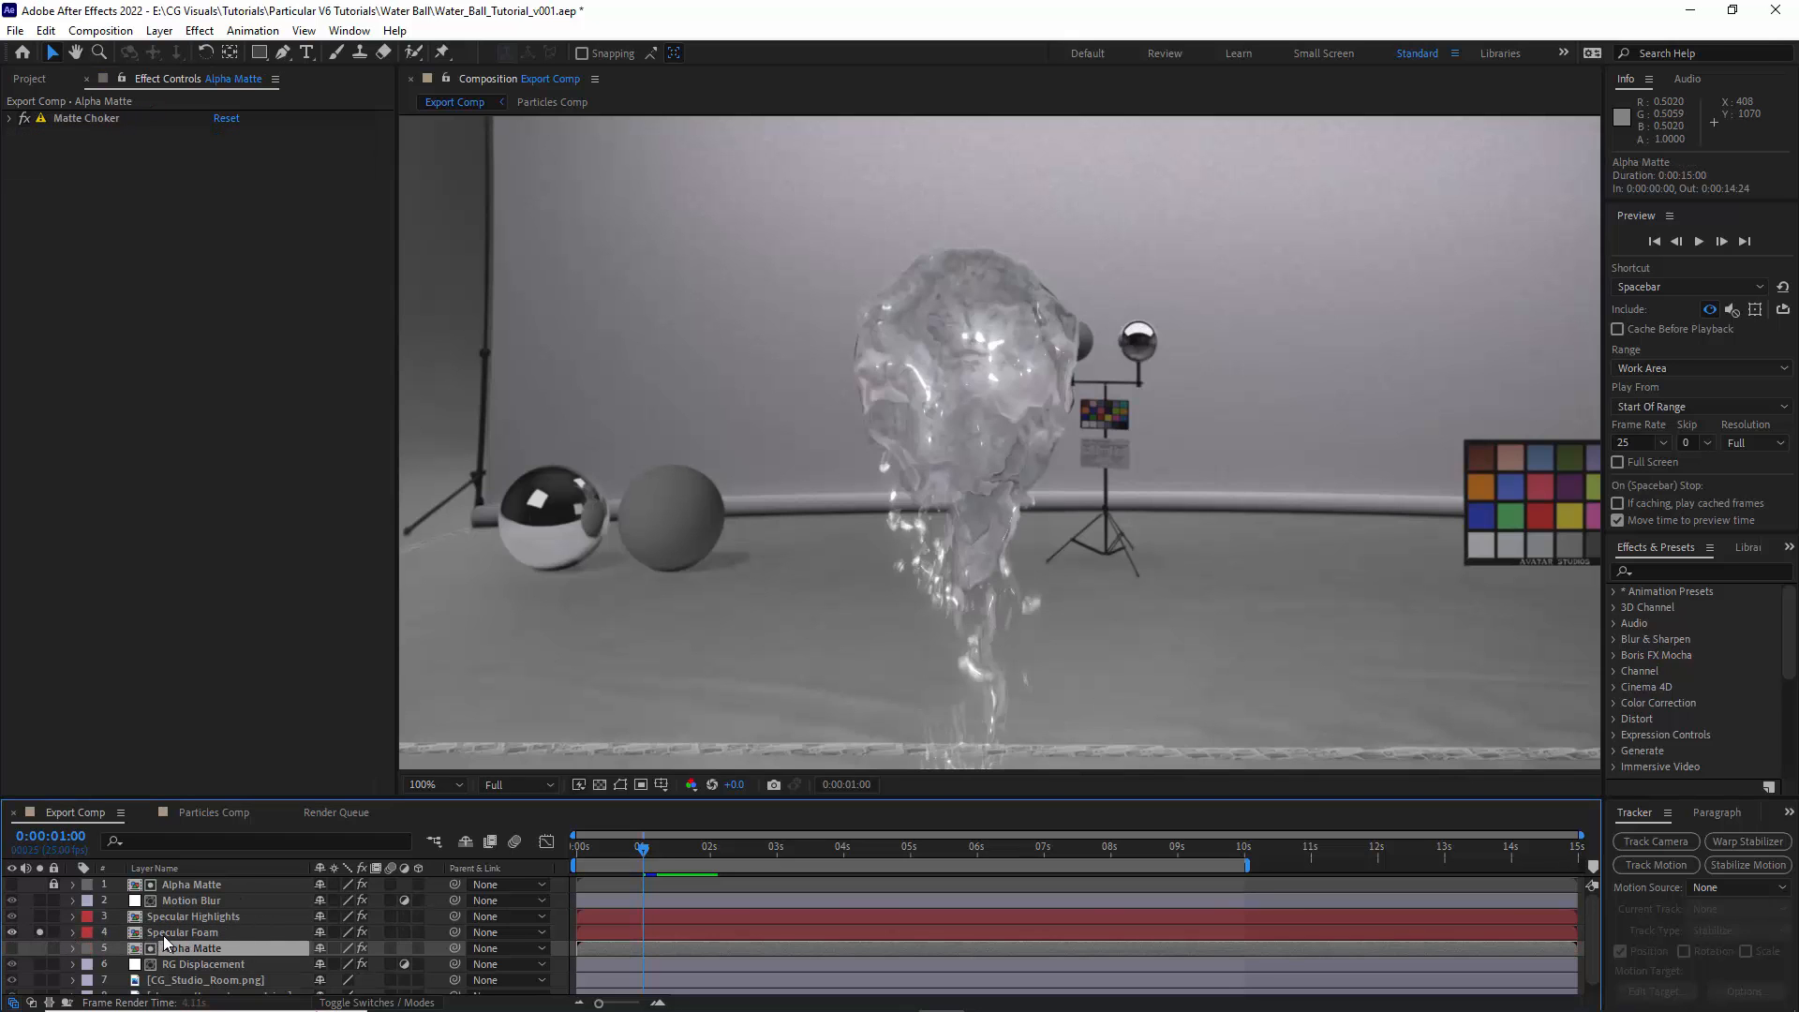
{"action": "left_click", "coordinate": [182, 933]}
{"action": "left_click", "coordinate": [178, 948]}
{"action": "key", "text": "ctrl+d"}
{"action": "left_click_drag", "start_coordinate": [159, 948], "coordinate": [177, 926]}
{"action": "key", "text": "Return"}
{"action": "left_click", "coordinate": [225, 932]}
{"action": "key", "text": "BackSpace"}
{"action": "left_click", "coordinate": [179, 952]}
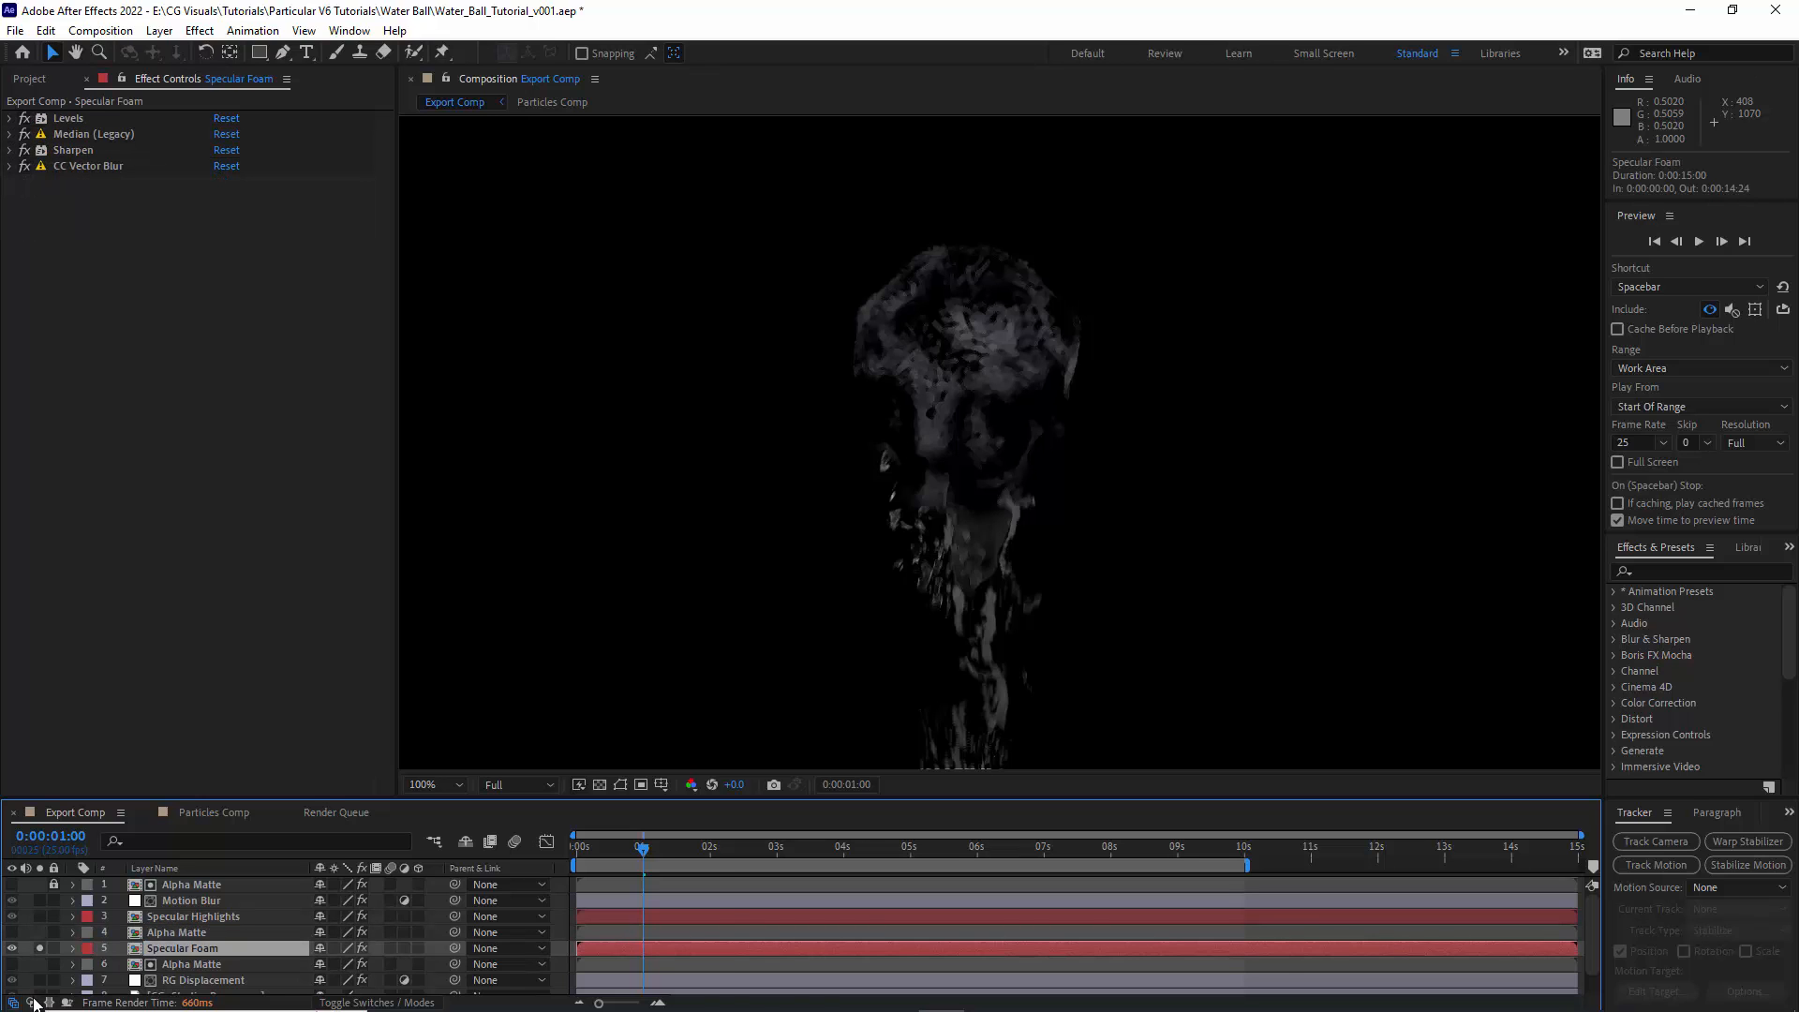
- Set Specular Foam's track matte to Alpha Inverted, using the Alpha Matte copy directly above it
{"action": "left_click", "coordinate": [32, 1003]}
{"action": "left_click", "coordinate": [436, 948]}
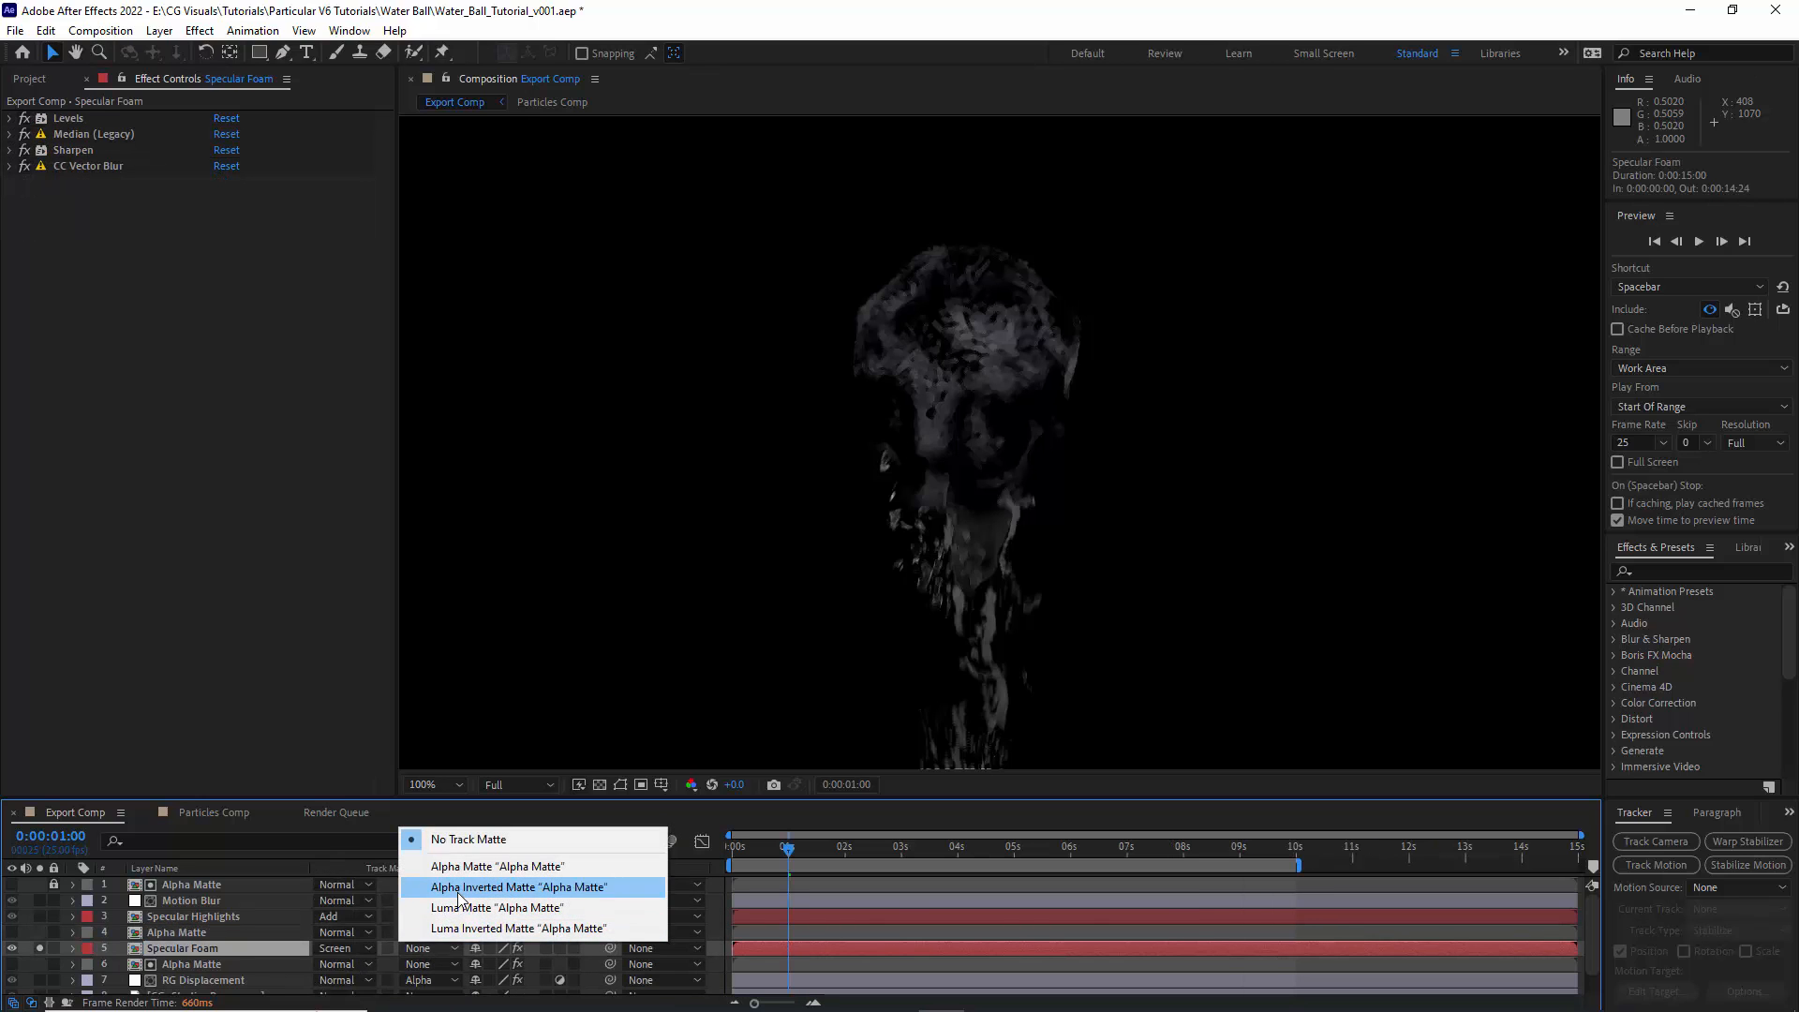
{"action": "left_click", "coordinate": [458, 890]}
- Isolate the Alpha Matte copy and add an Extract effect with White Point 61 and White Softness about 23
{"action": "left_click", "coordinate": [39, 936]}
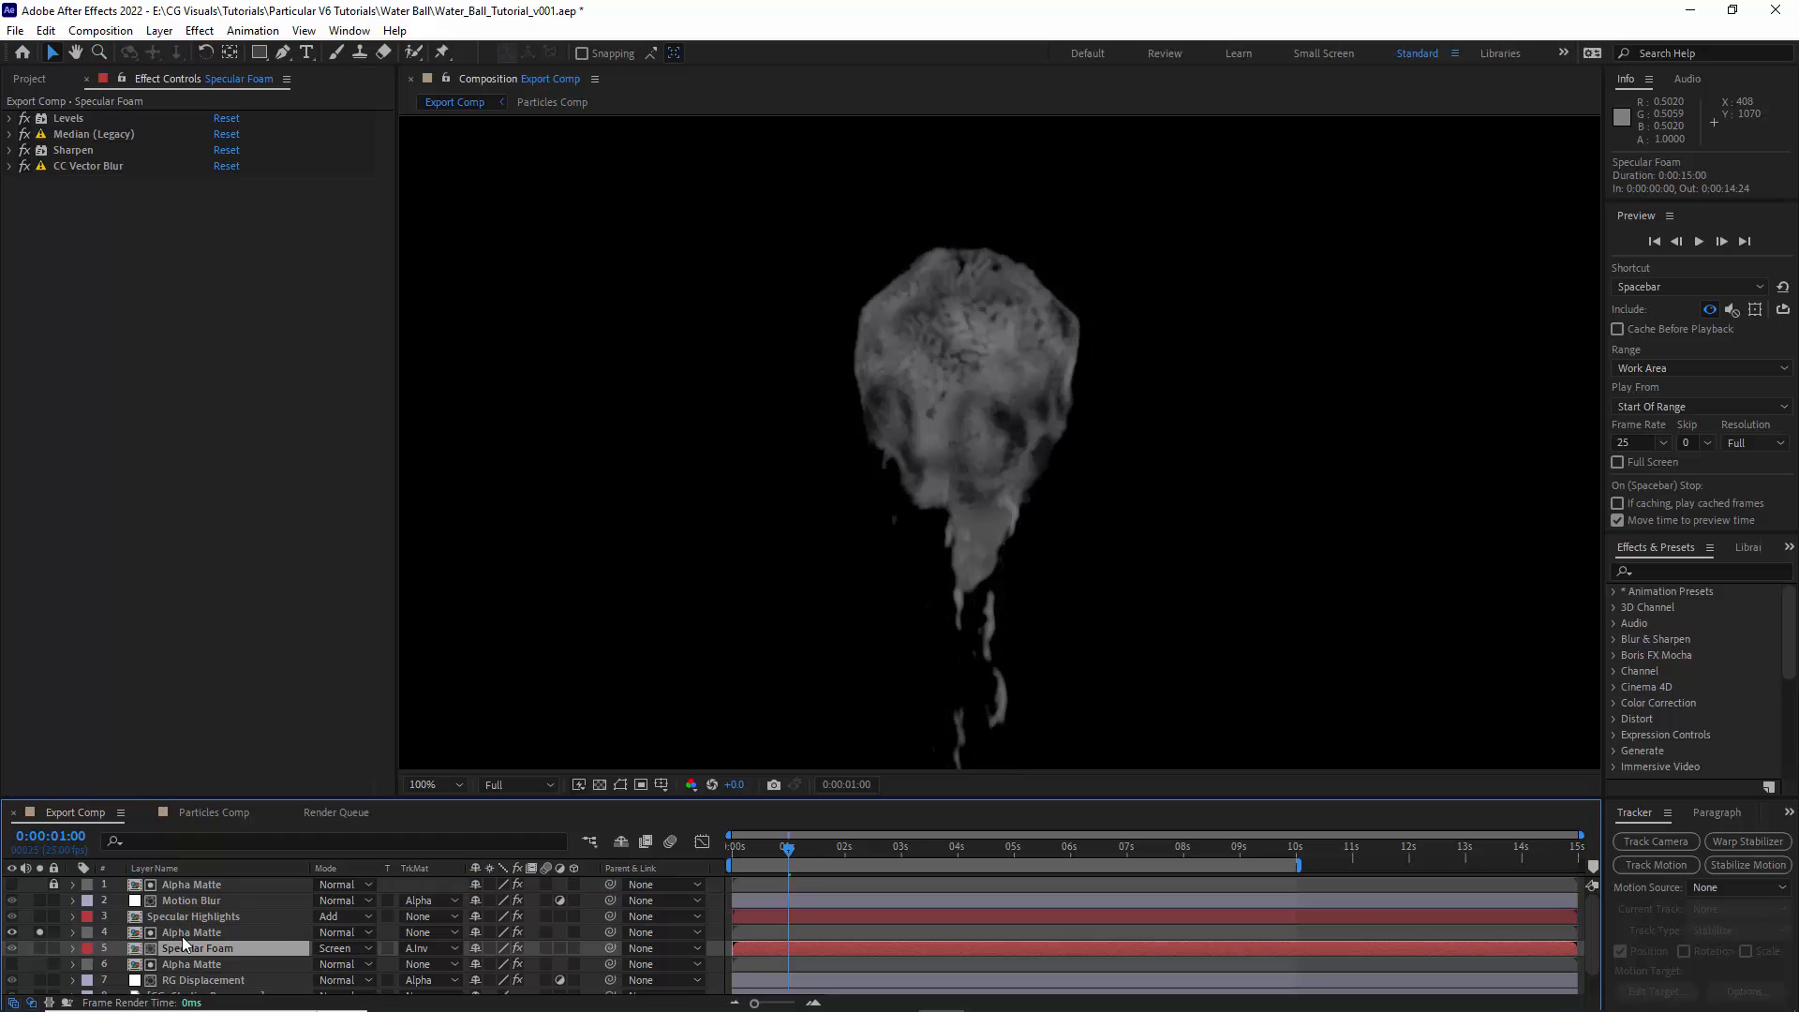
{"action": "left_click", "coordinate": [187, 935]}
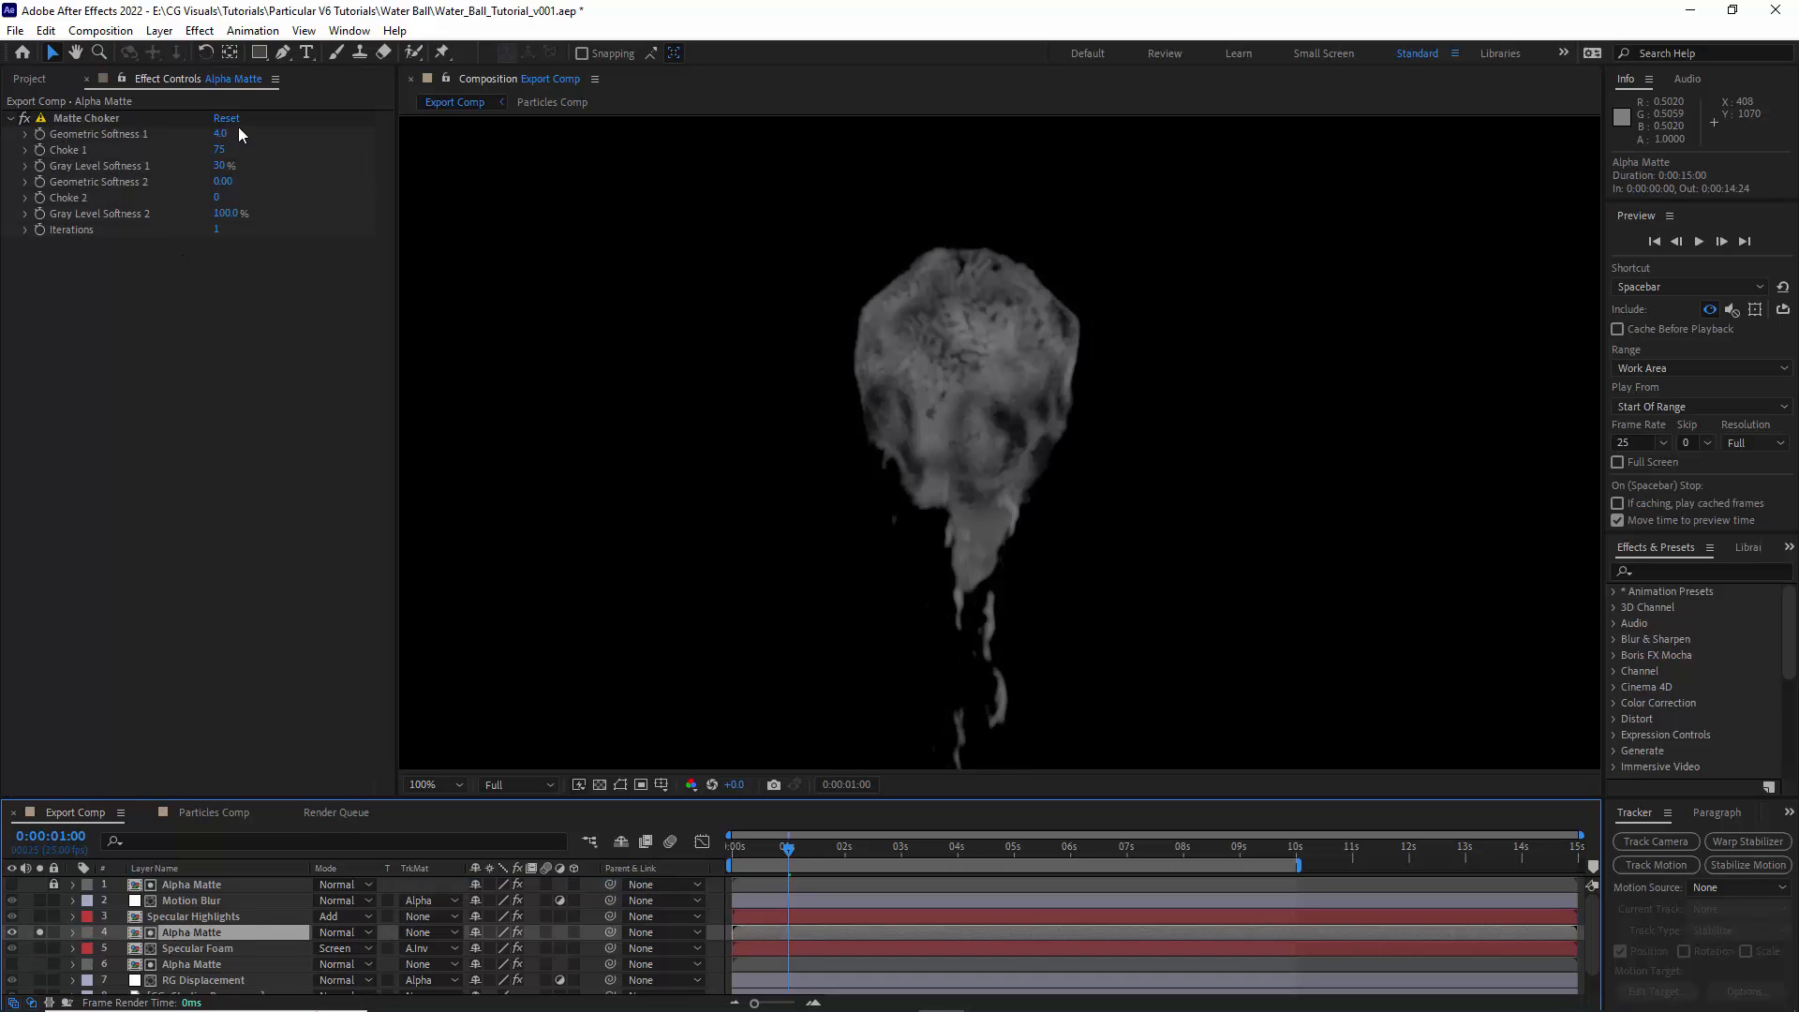
{"action": "left_click", "coordinate": [199, 30]}
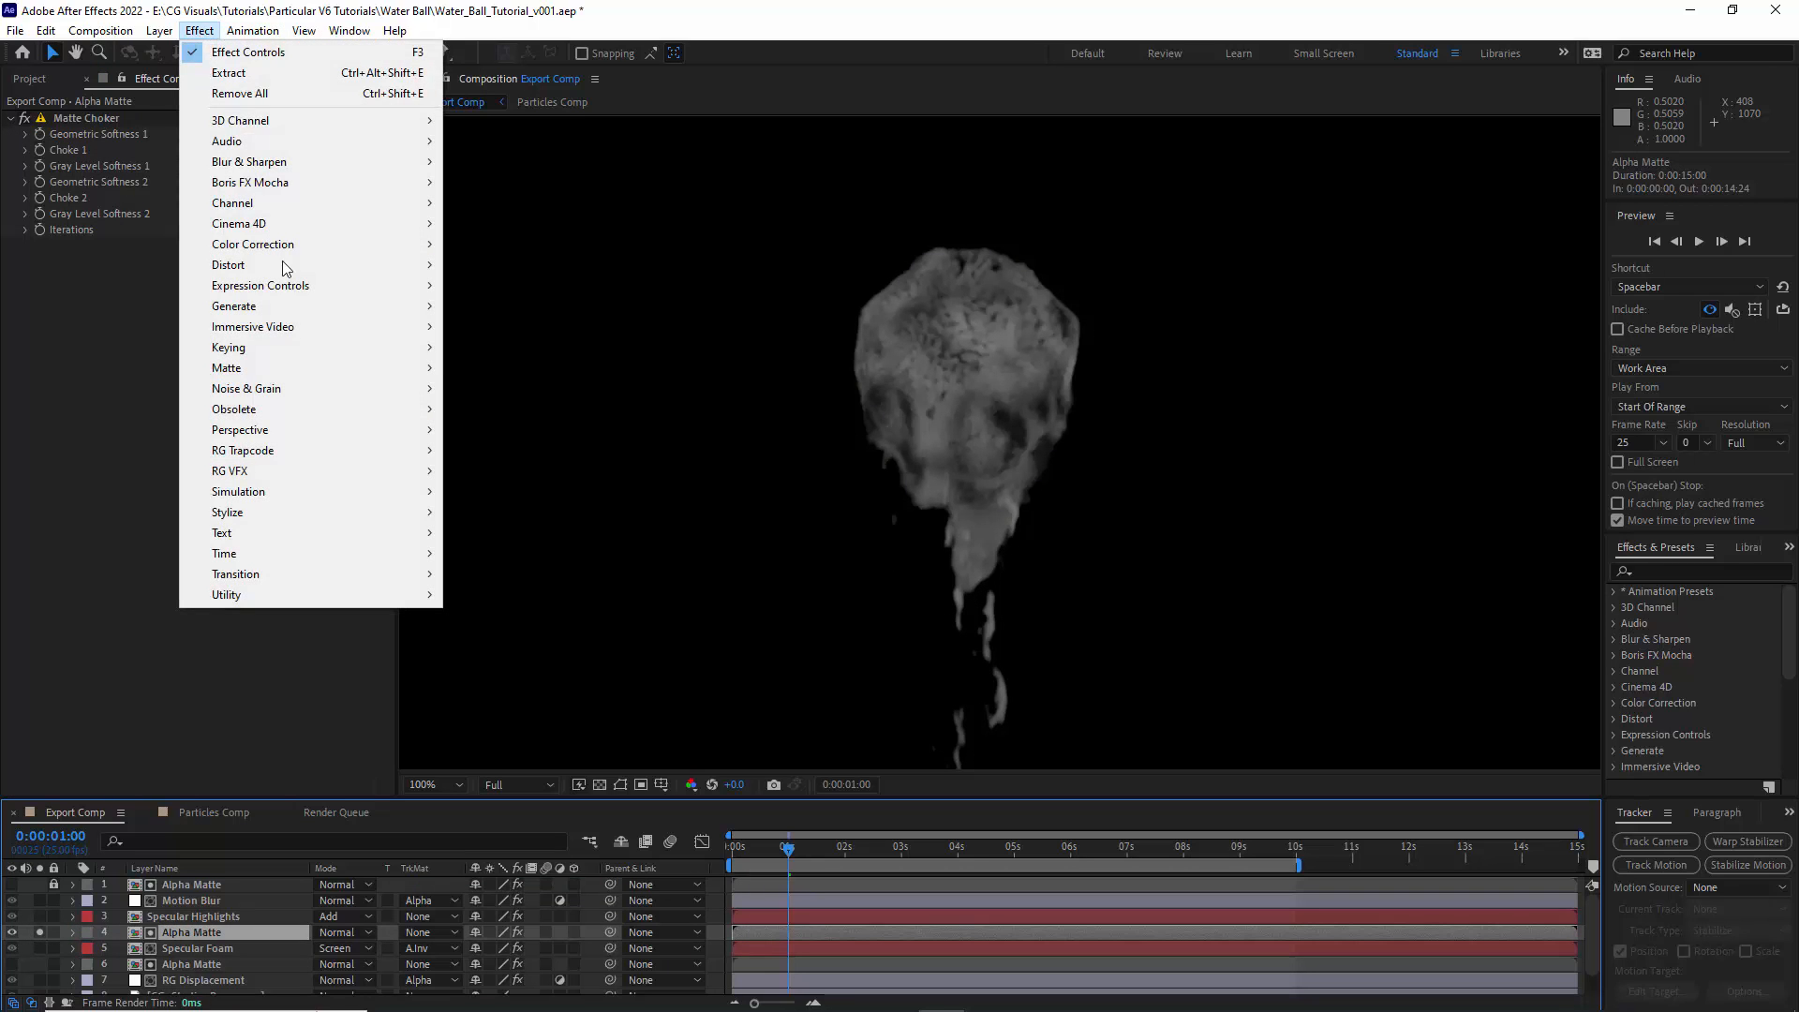
{"action": "mouse_move", "coordinate": [255, 357]}
{"action": "left_click", "coordinate": [497, 451]}
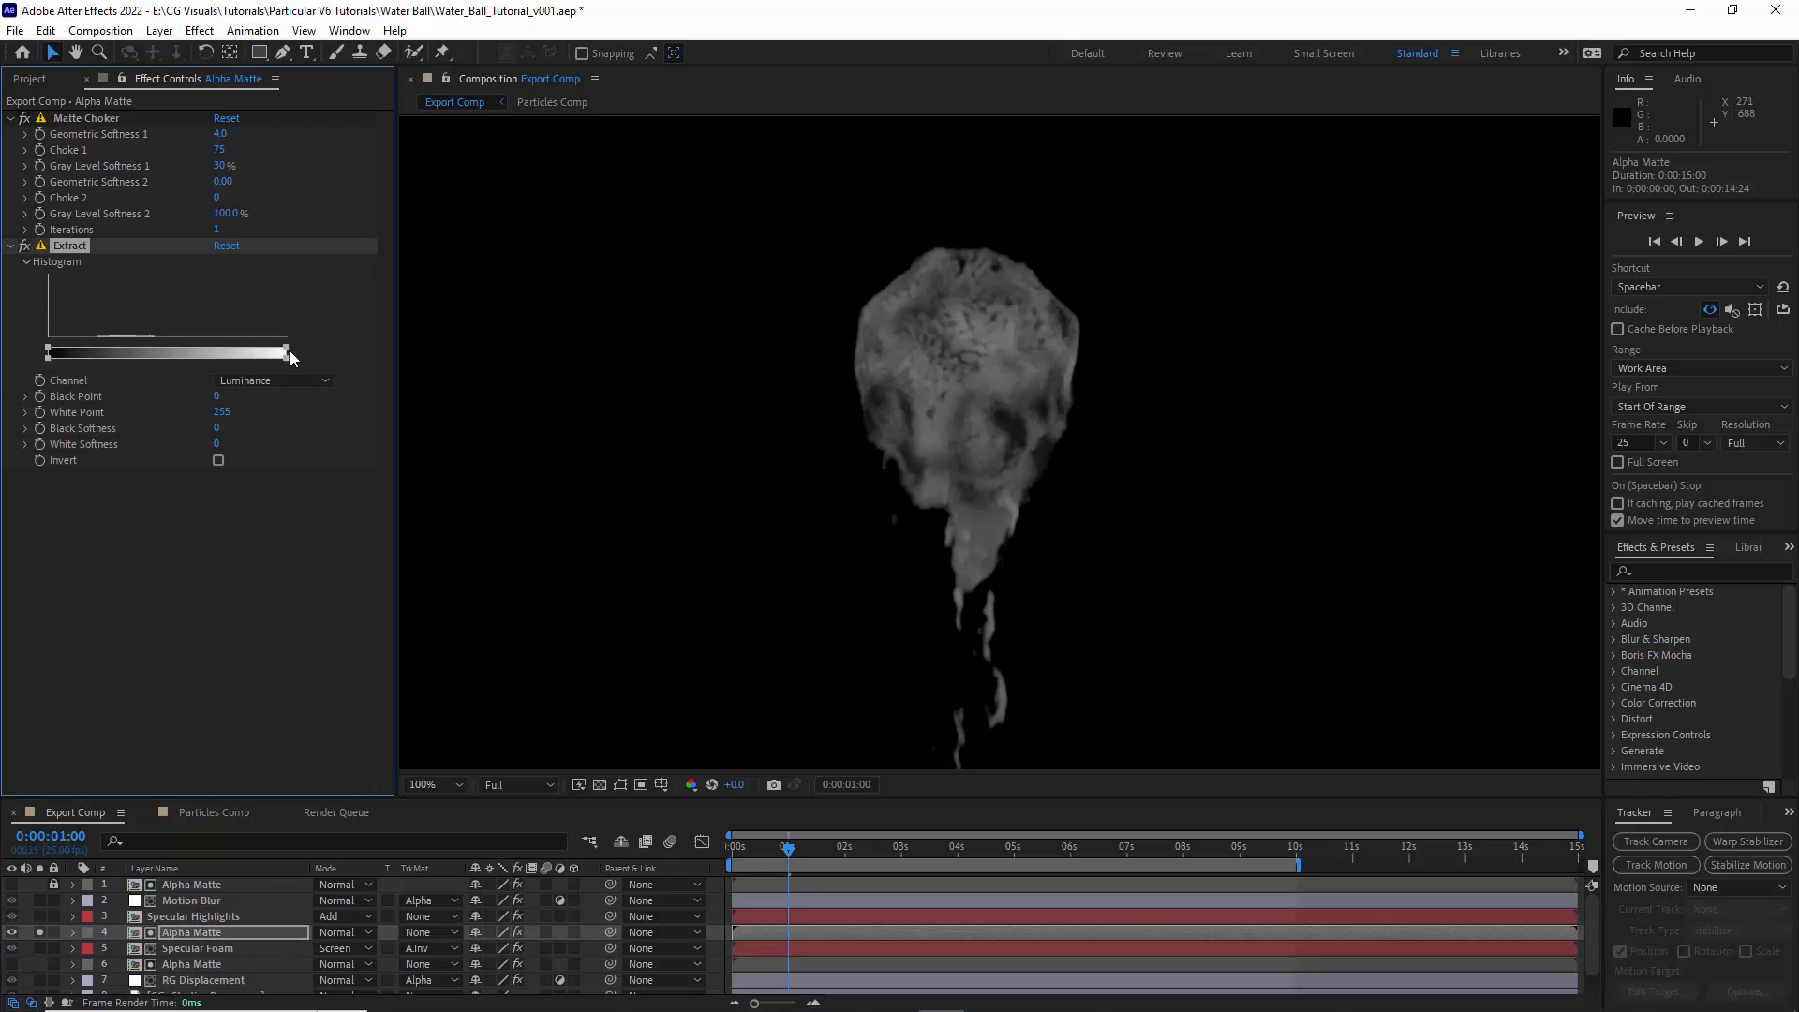
{"action": "left_click_drag", "start_coordinate": [285, 347], "coordinate": [103, 349]}
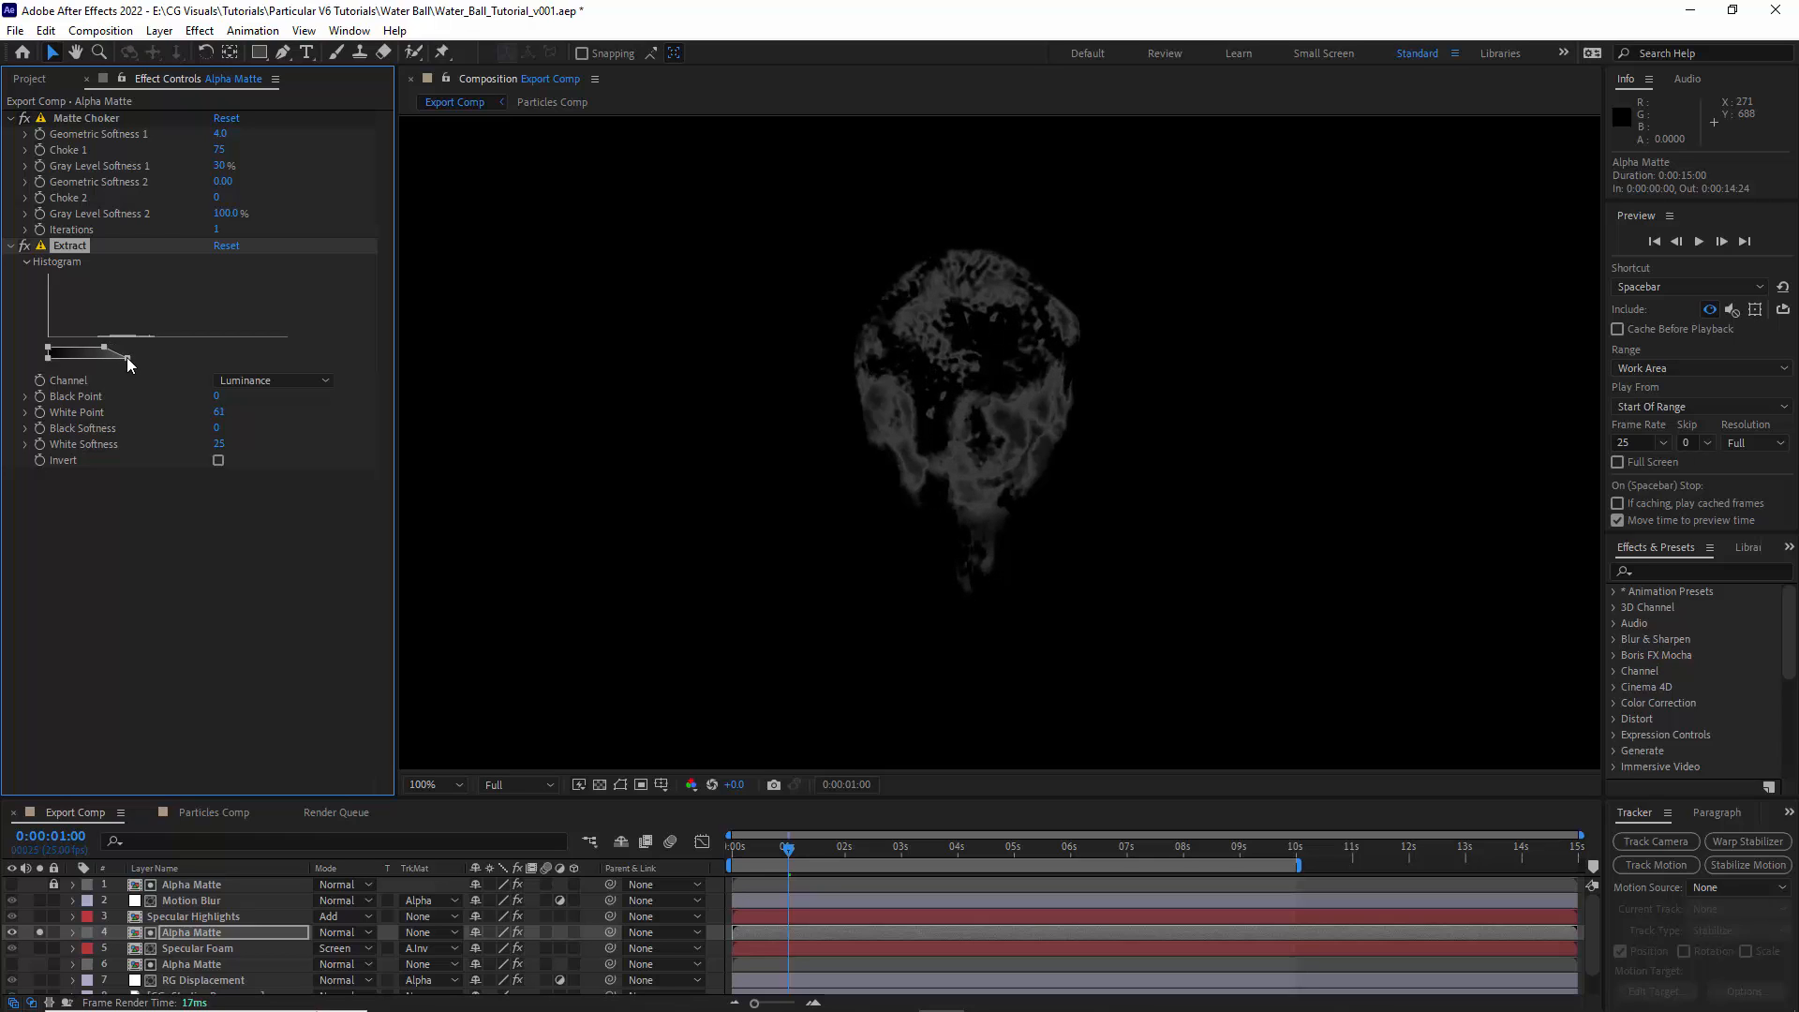
- Isolate Specular Foam again and set its Levels Input Black to about 0.15 and Input White to about 0.91
{"action": "left_click", "coordinate": [39, 947]}
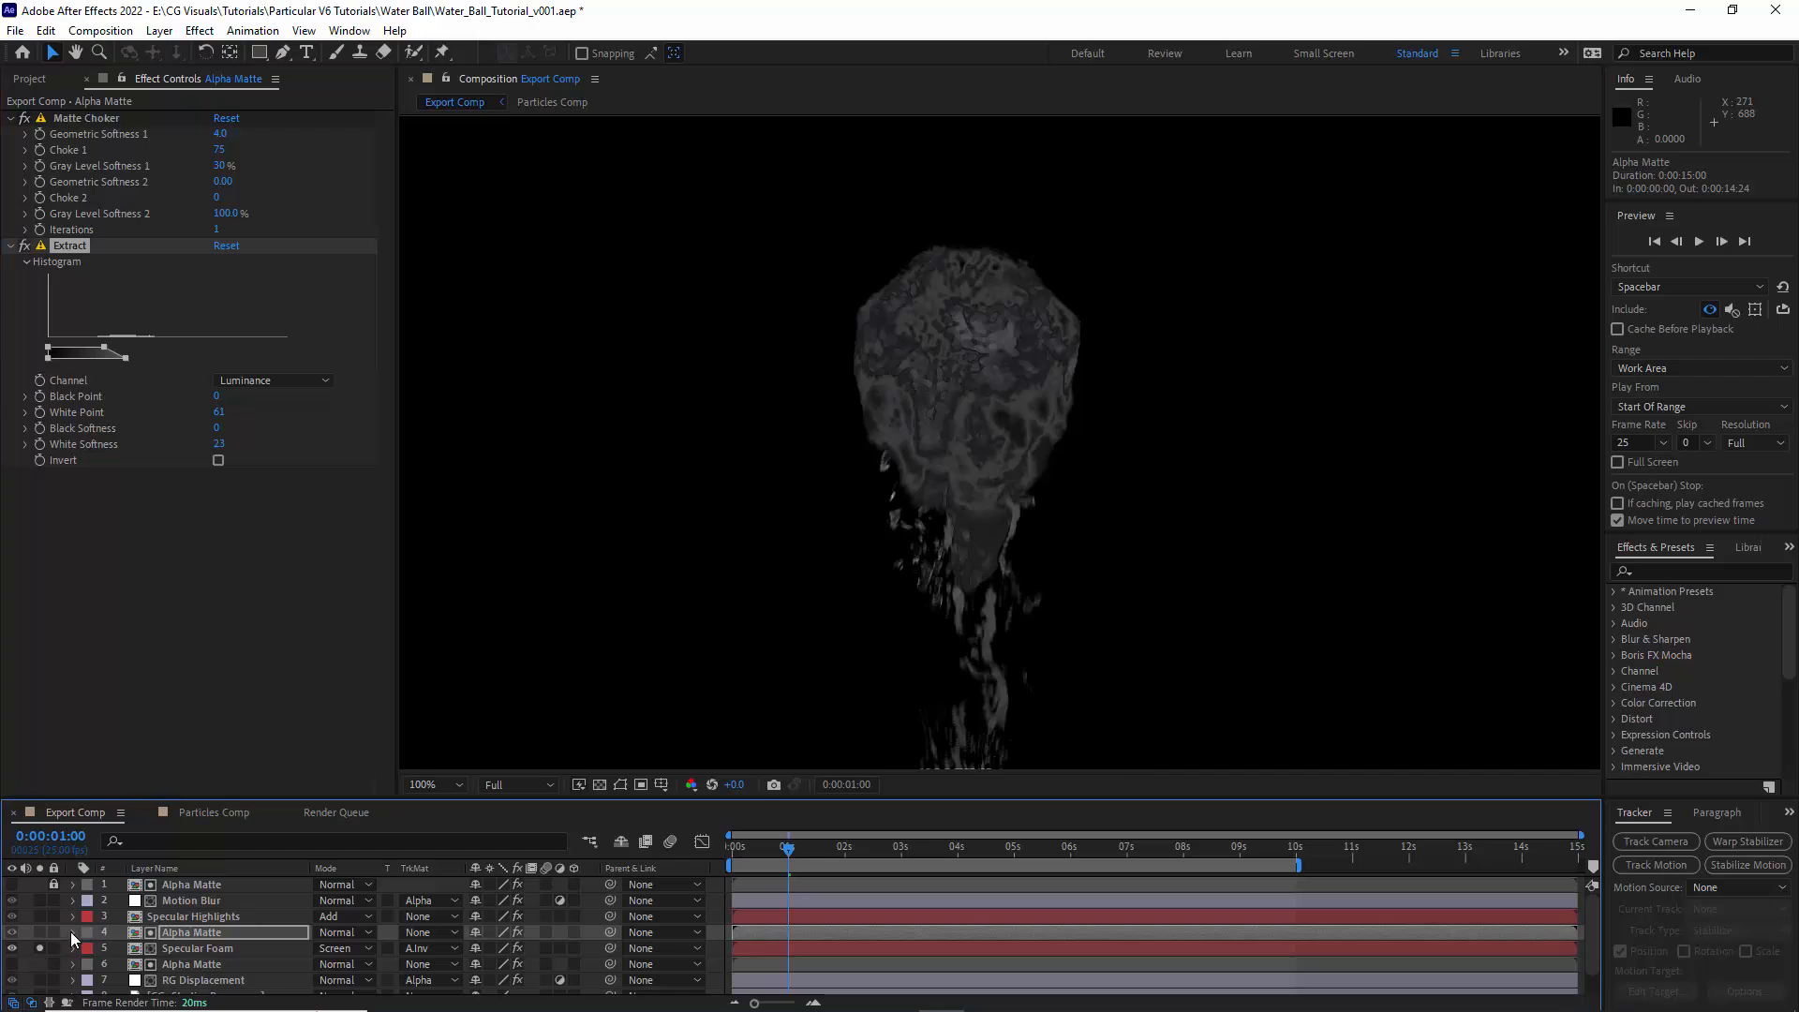
{"action": "left_click", "coordinate": [39, 932]}
{"action": "left_click", "coordinate": [199, 948]}
{"action": "left_click", "coordinate": [10, 118]}
{"action": "left_click_drag", "start_coordinate": [114, 226], "coordinate": [92, 229]}
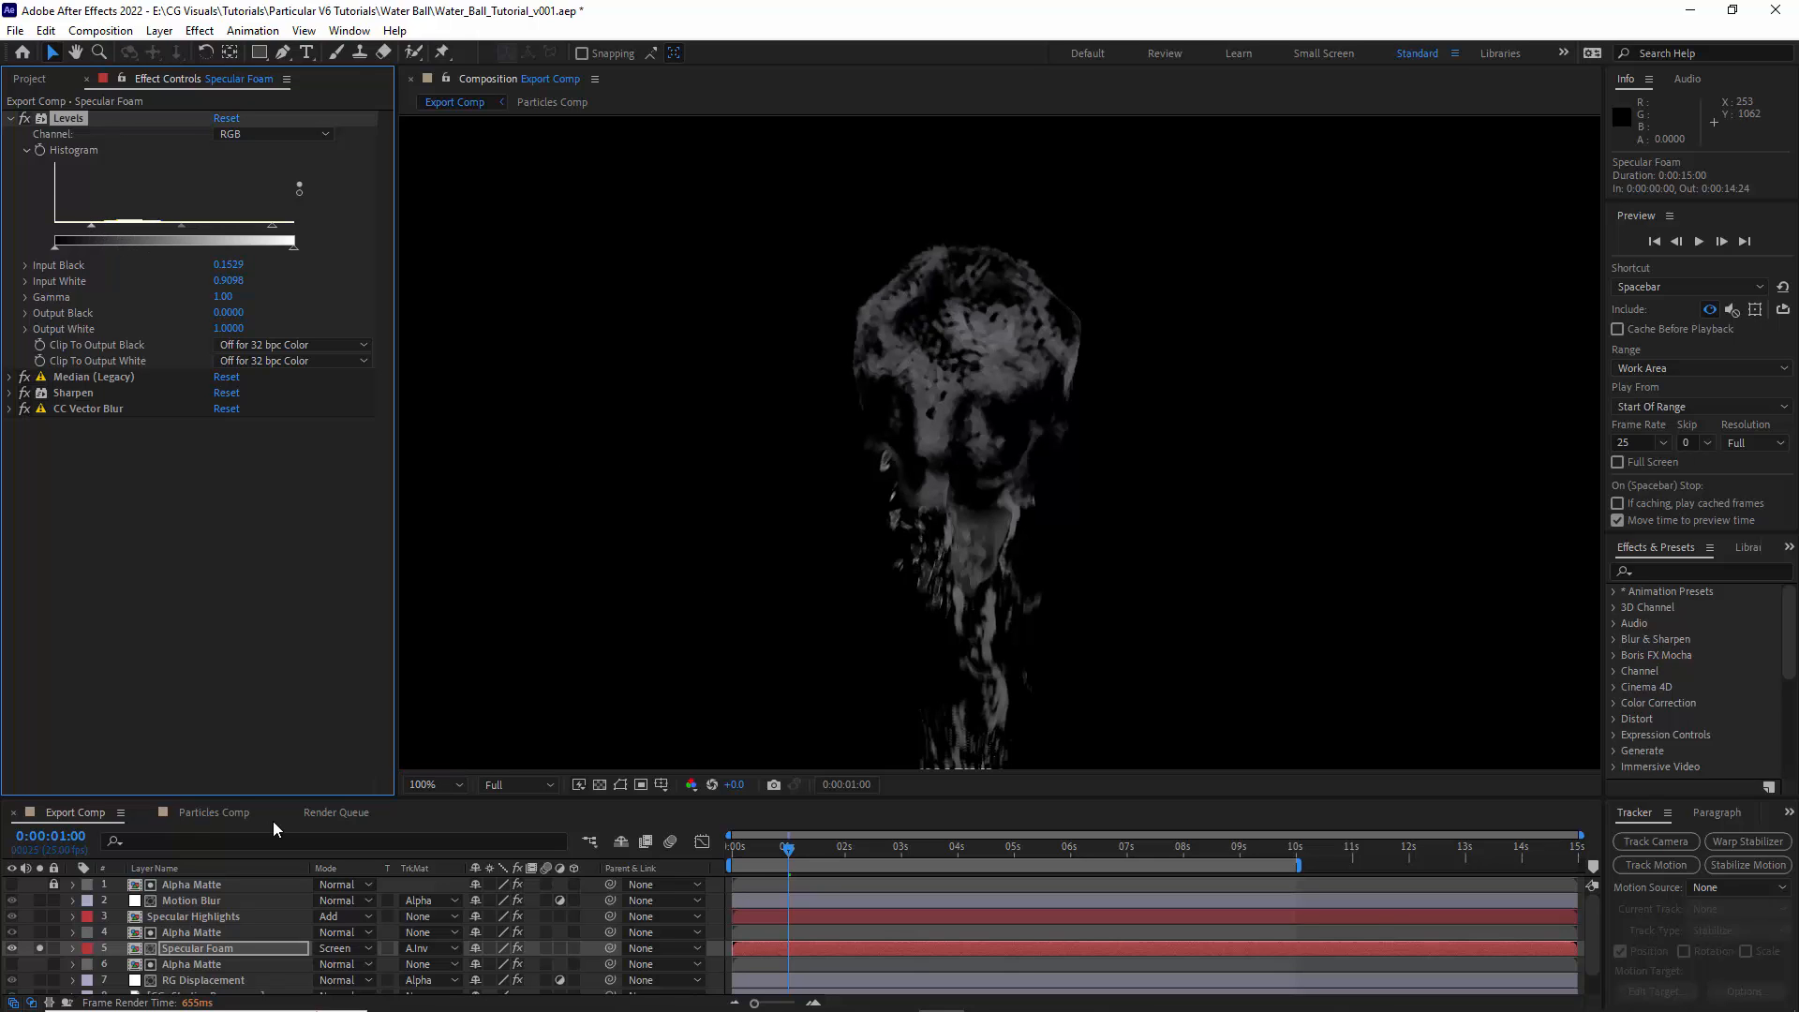
- Raise the foam matte's Extract White Point to 78 and White Softness to 32, and end the foam layer's isolation
{"action": "left_click", "coordinate": [224, 934]}
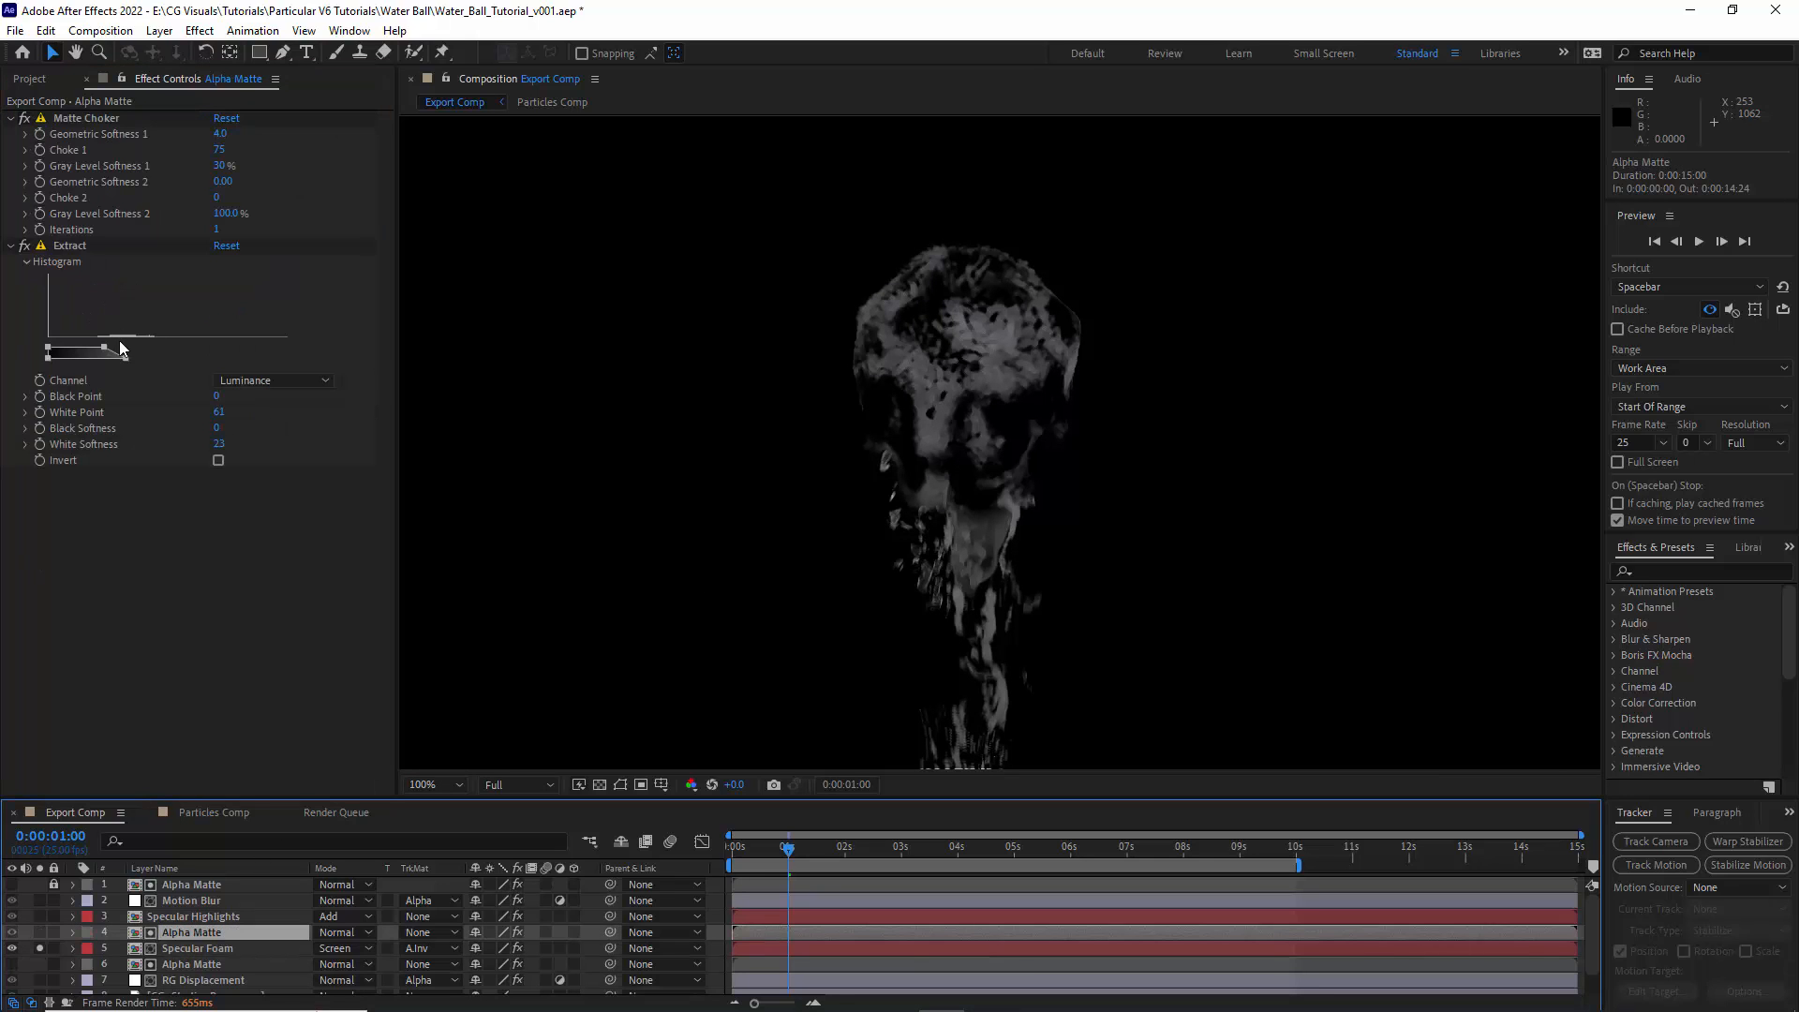
{"action": "left_click_drag", "start_coordinate": [103, 346], "coordinate": [154, 363]}
{"action": "left_click", "coordinate": [39, 948]}
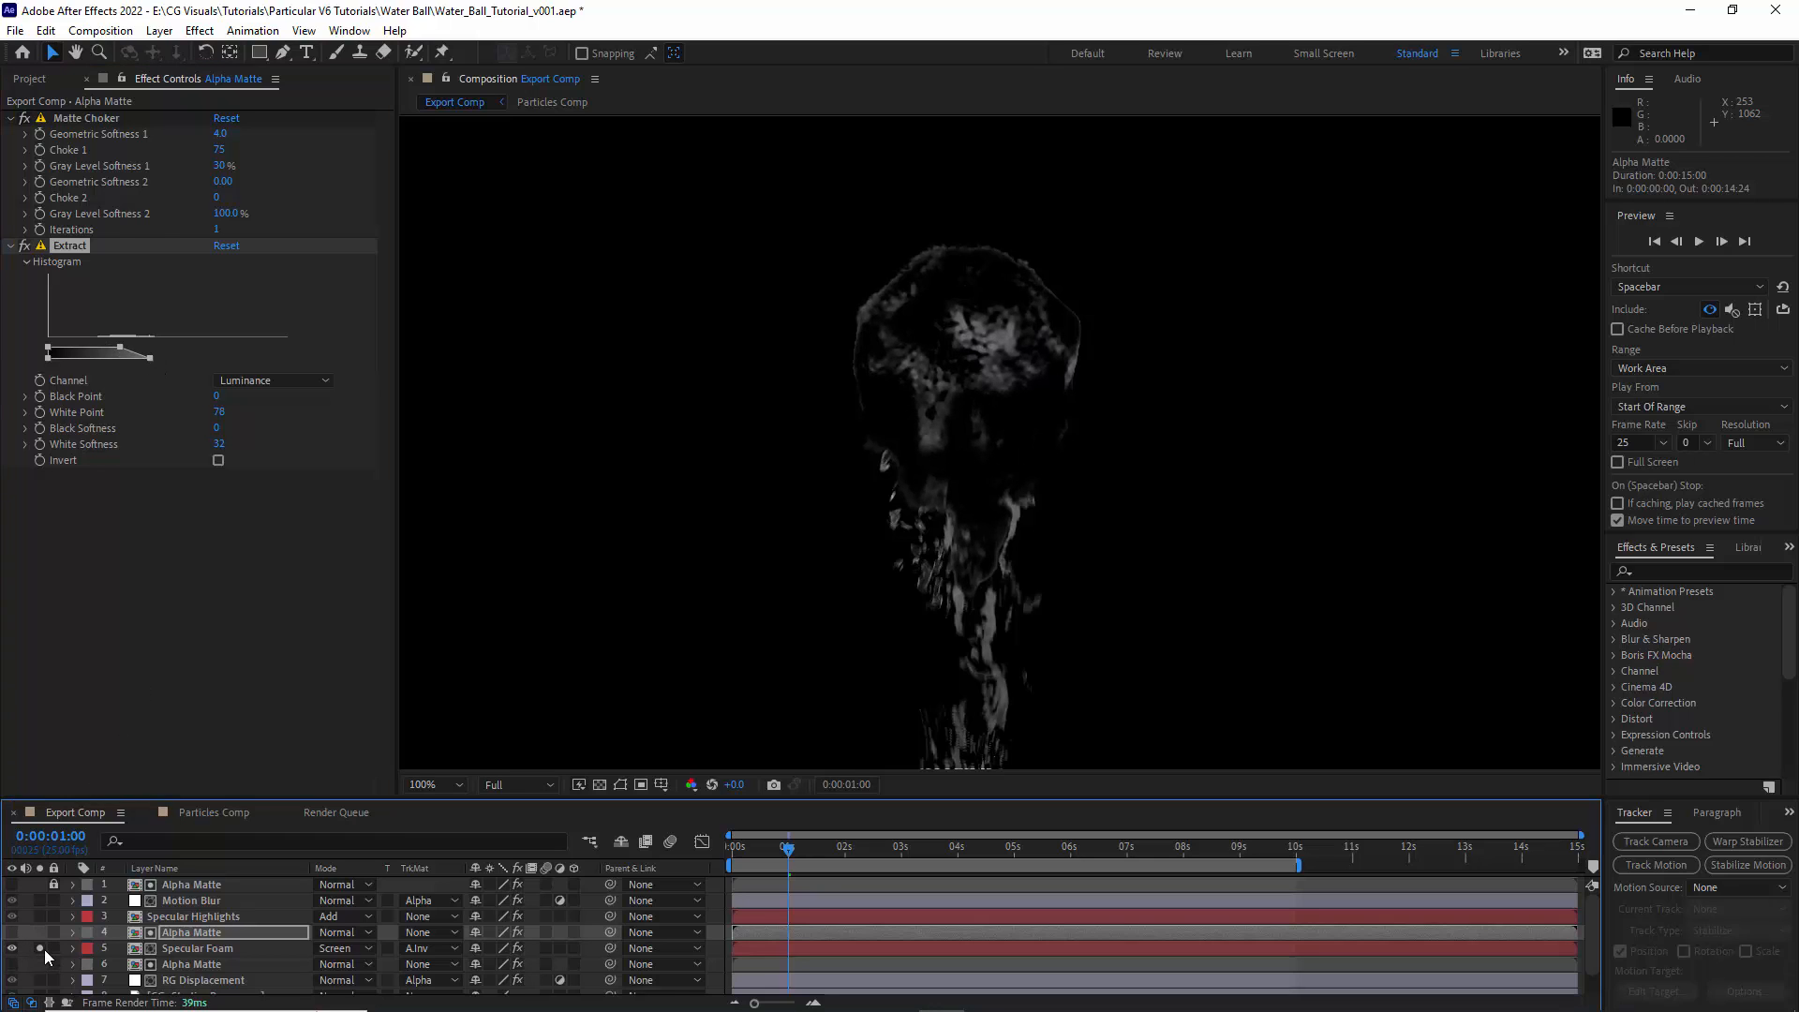
- Set the Optical Glow Amount on the Specular Highlights layer to 10
{"action": "left_click", "coordinate": [185, 917]}
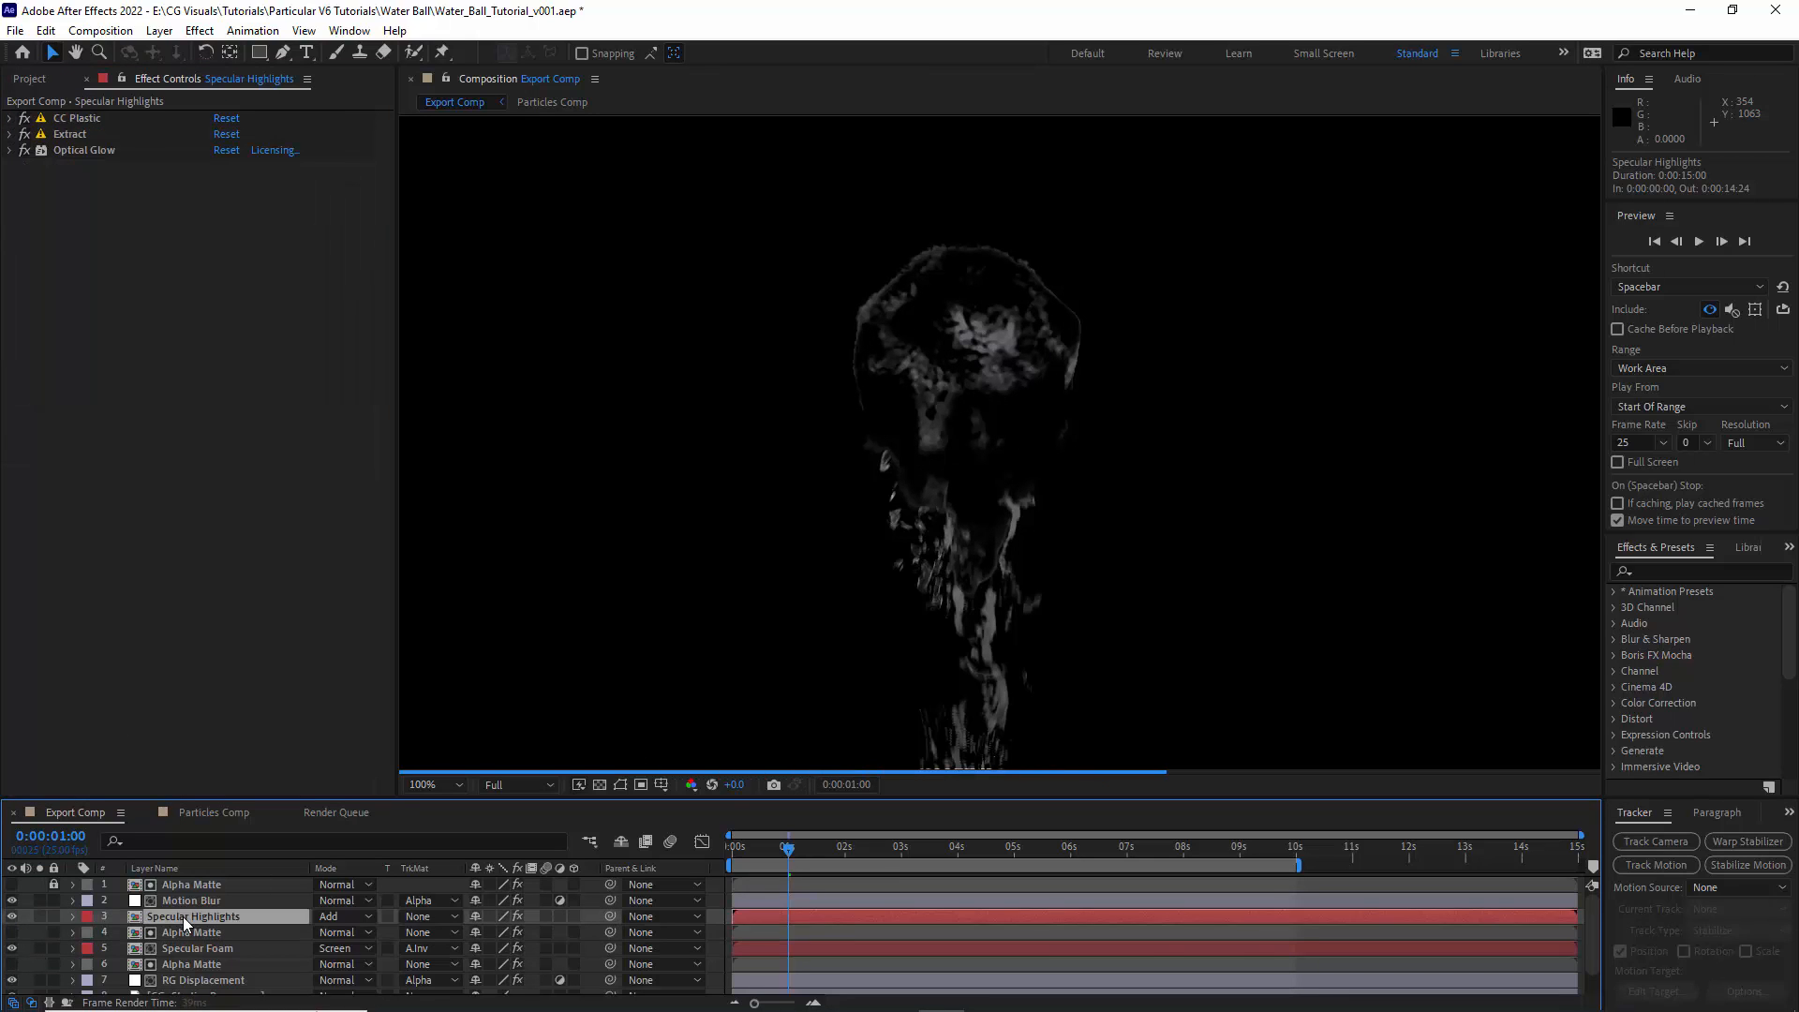
{"action": "left_click", "coordinate": [10, 151]}
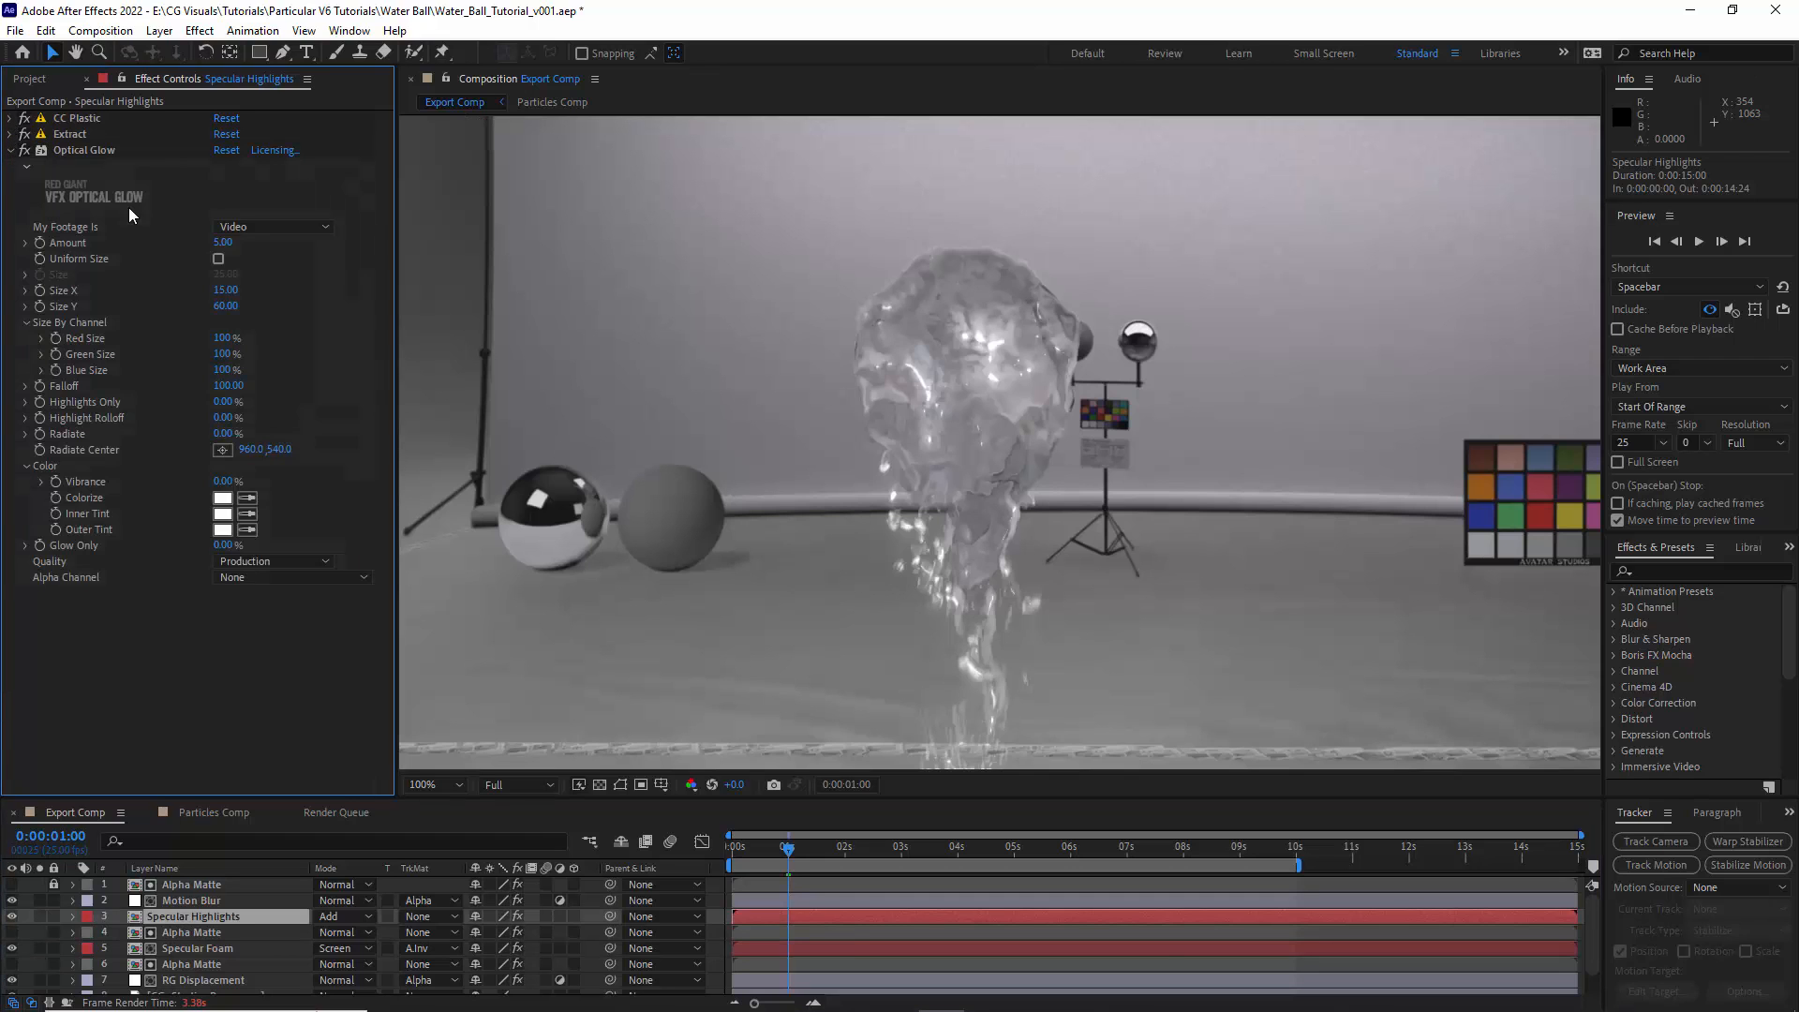
{"action": "left_click", "coordinate": [223, 244]}
{"action": "type", "text": "10"}
{"action": "key", "text": "Return"}
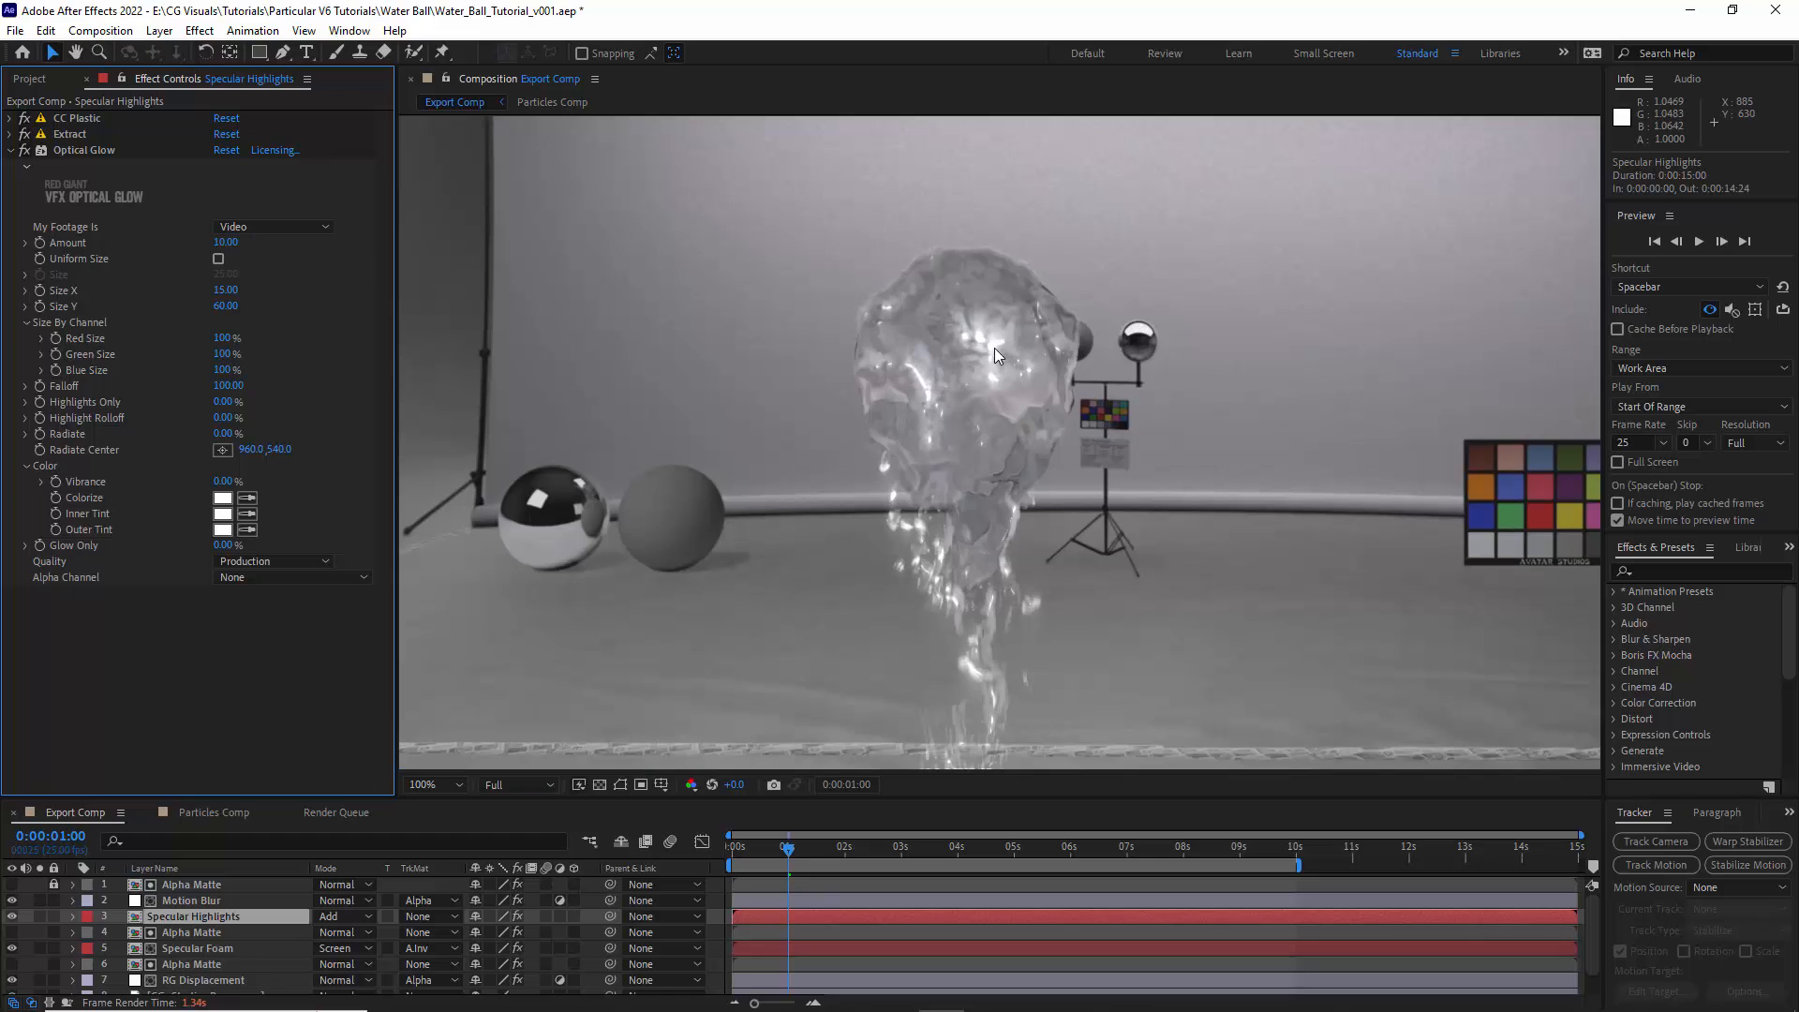
- Isolate Specular Highlights, copy the Matte Choker effect from the Alpha Matte layer onto it and make it the first effect
{"action": "left_click", "coordinate": [39, 916]}
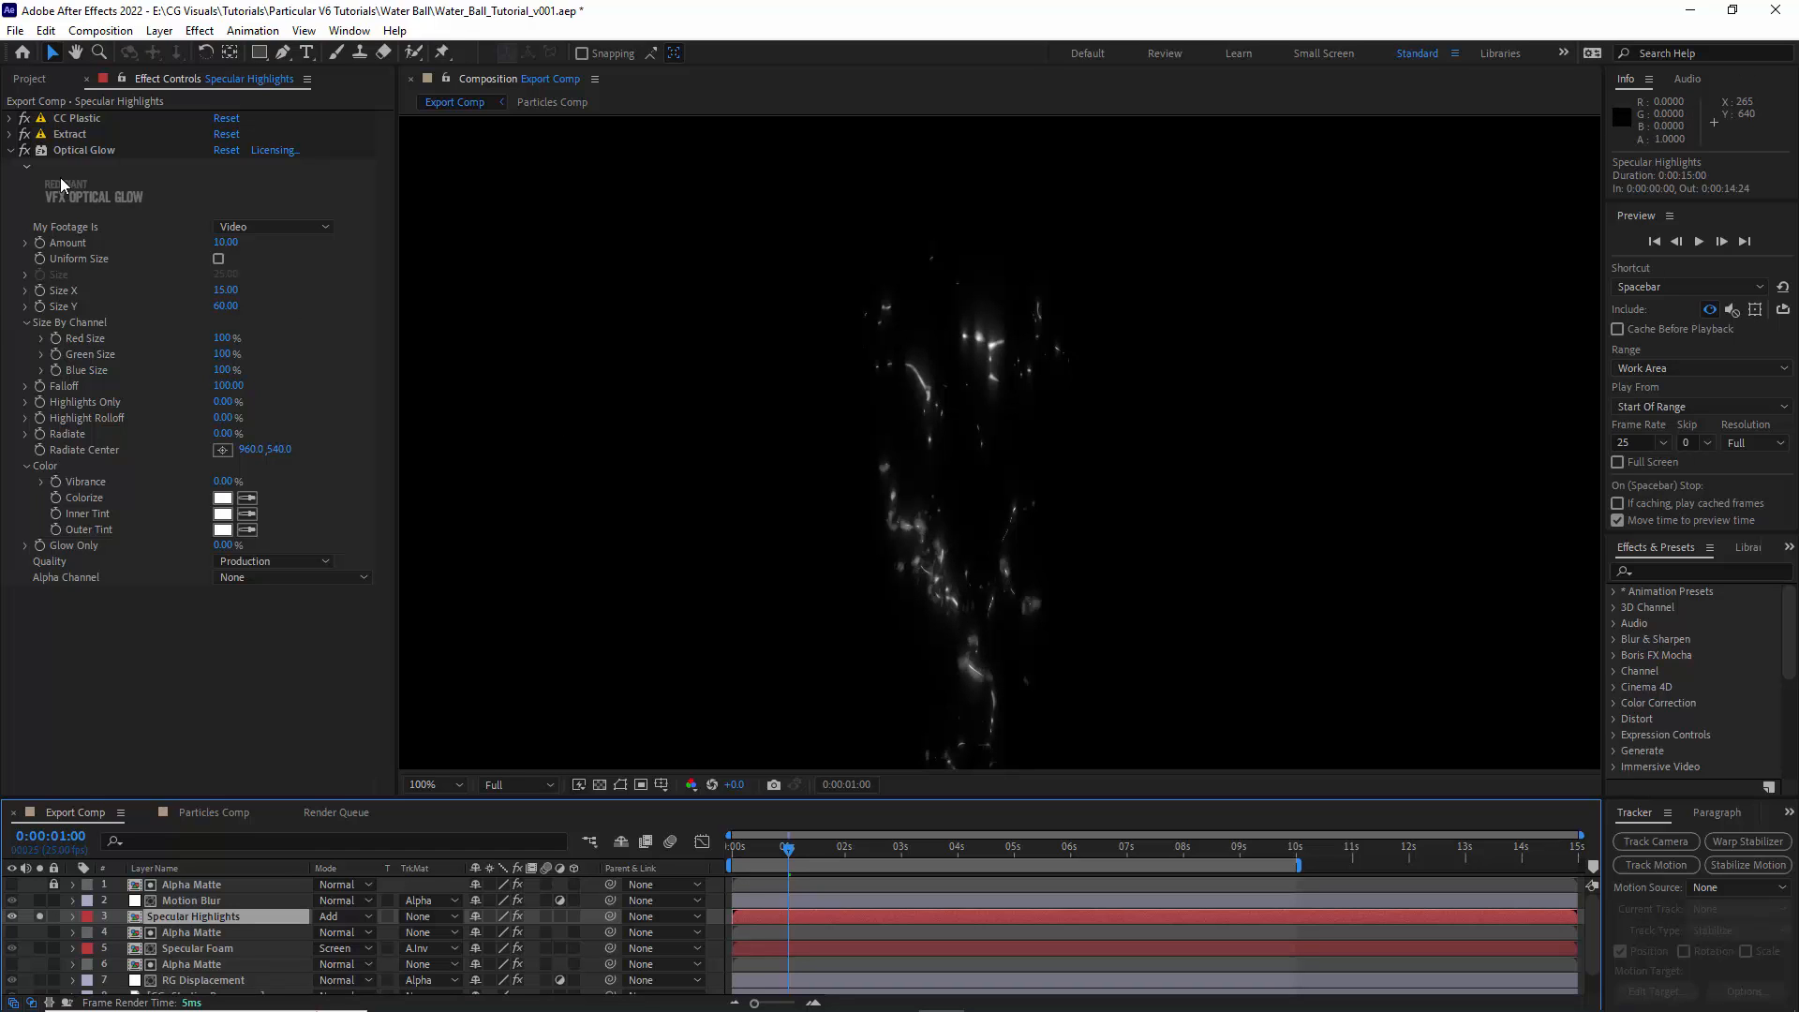
{"action": "left_click", "coordinate": [10, 150]}
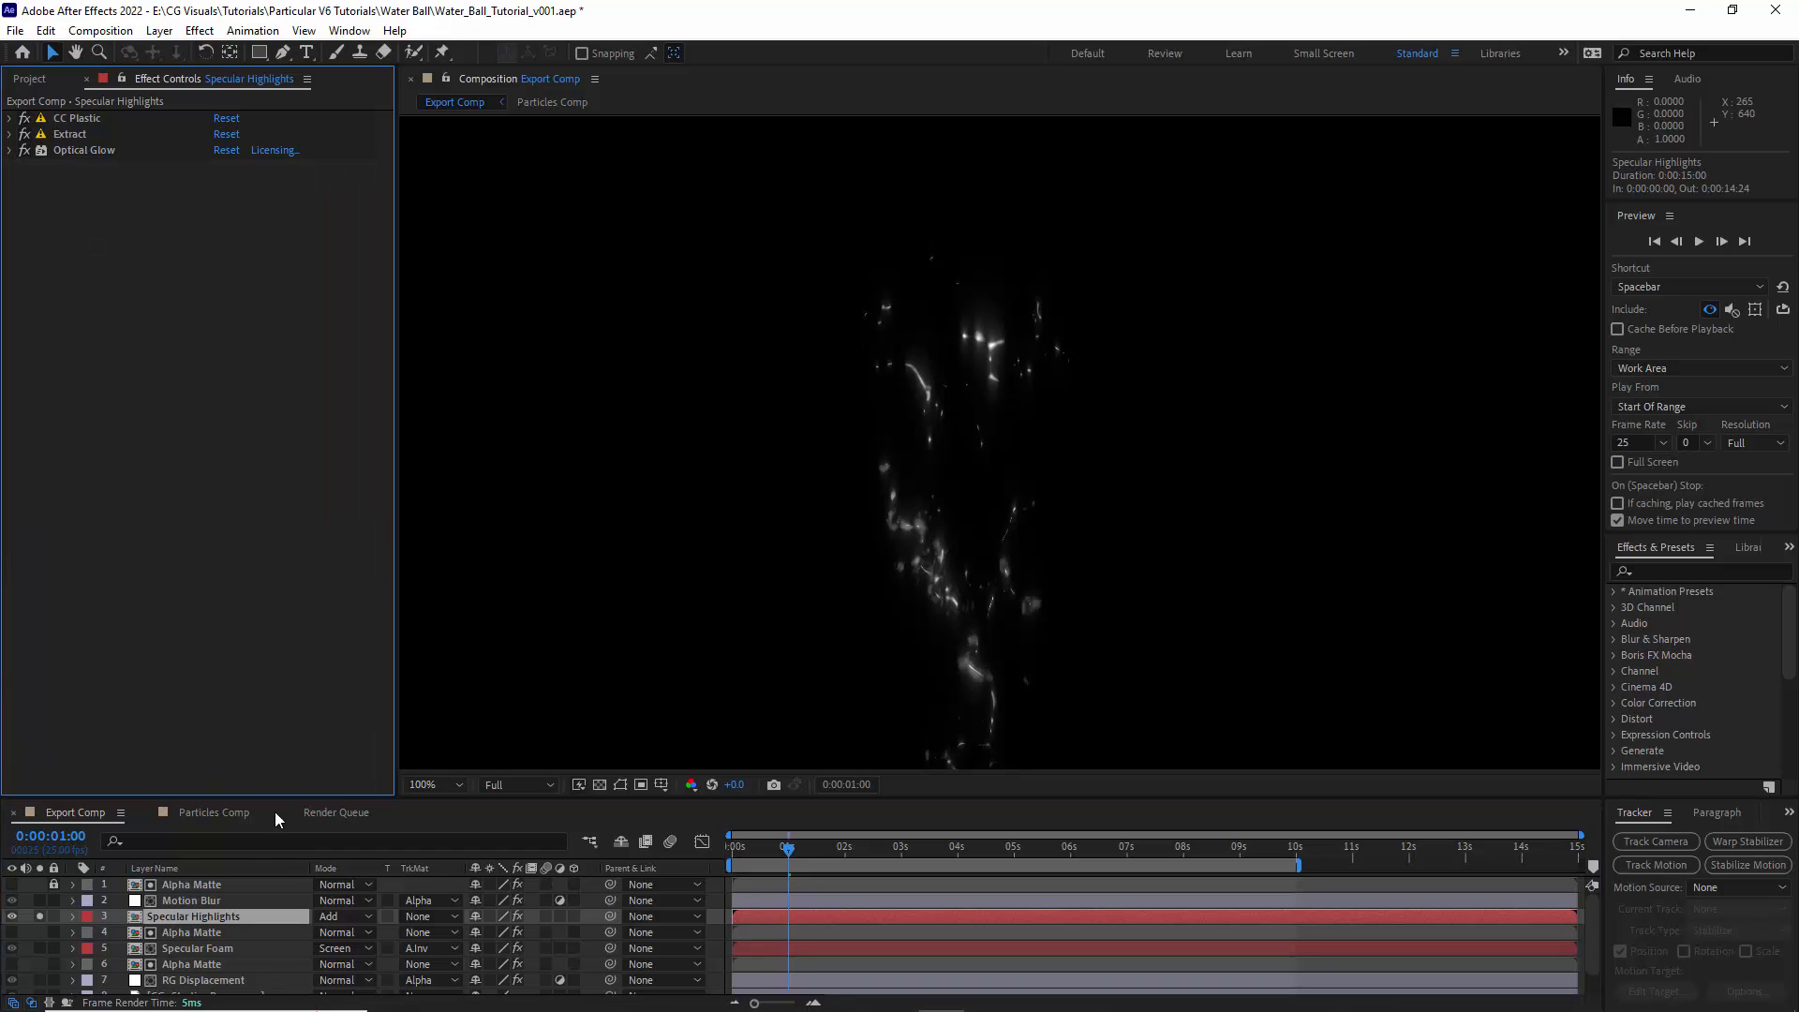
{"action": "left_click", "coordinate": [181, 932]}
{"action": "left_click", "coordinate": [84, 119]}
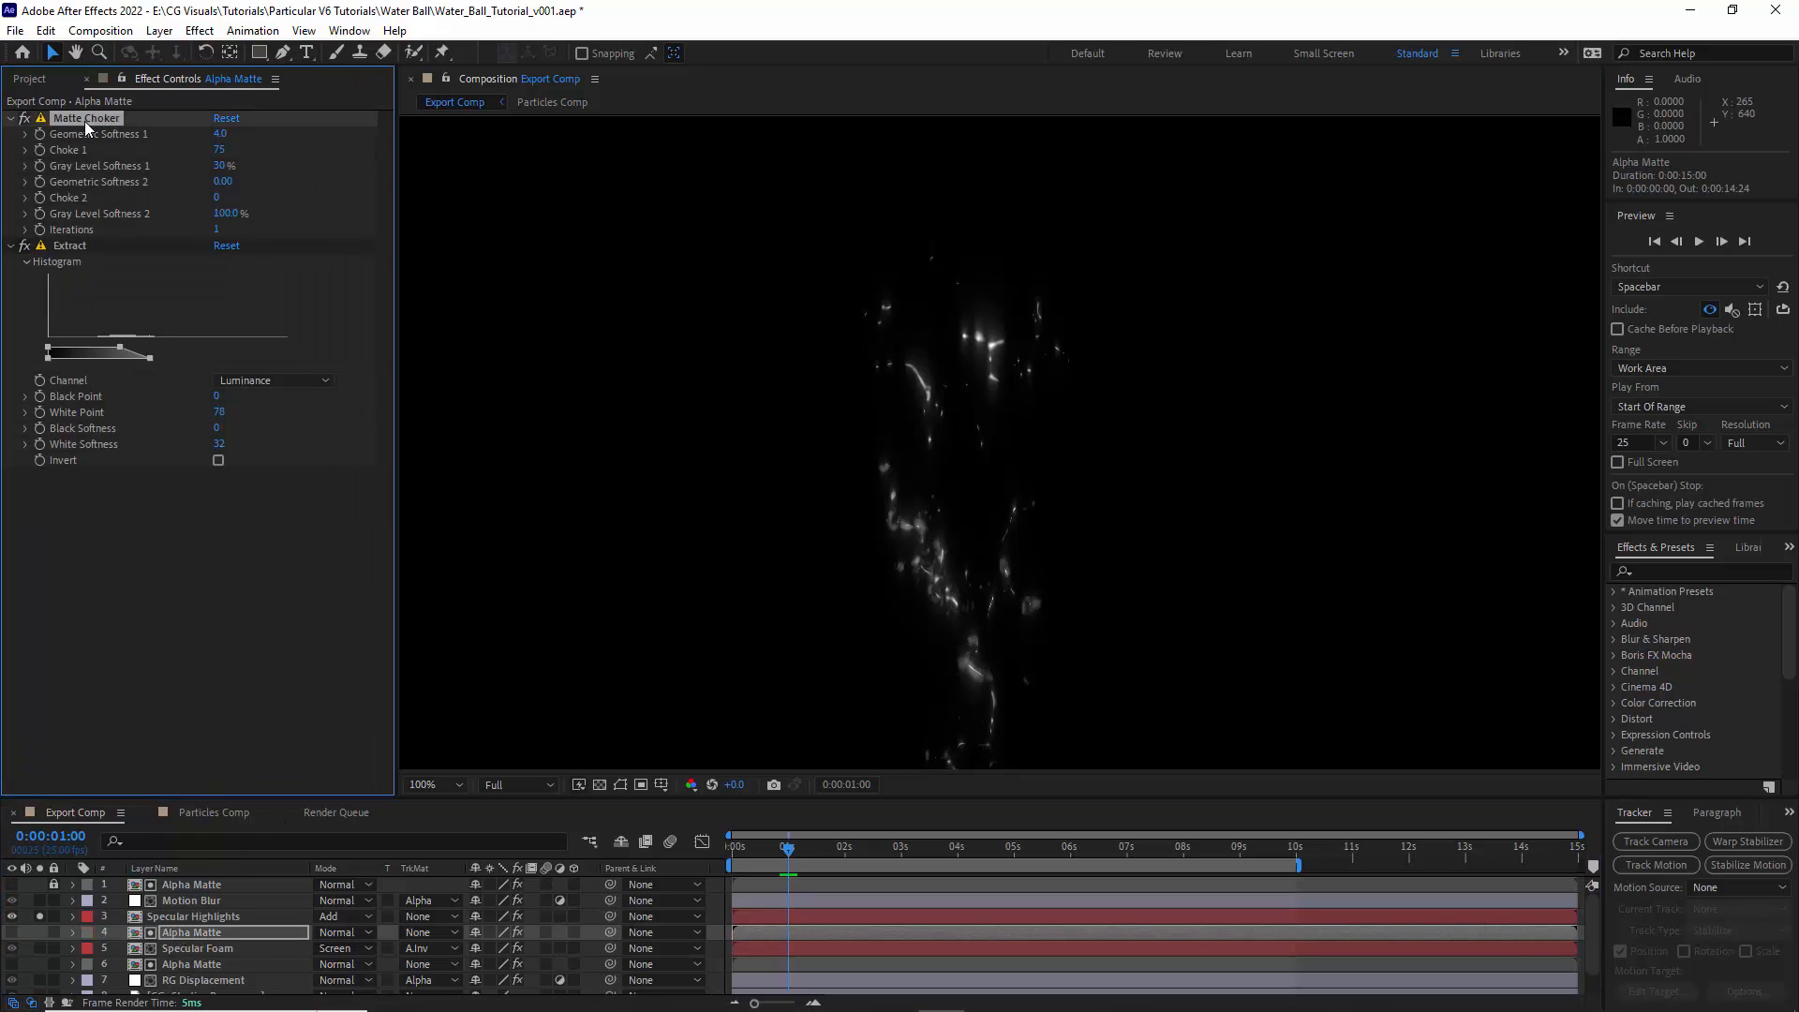
{"action": "left_click", "coordinate": [184, 916]}
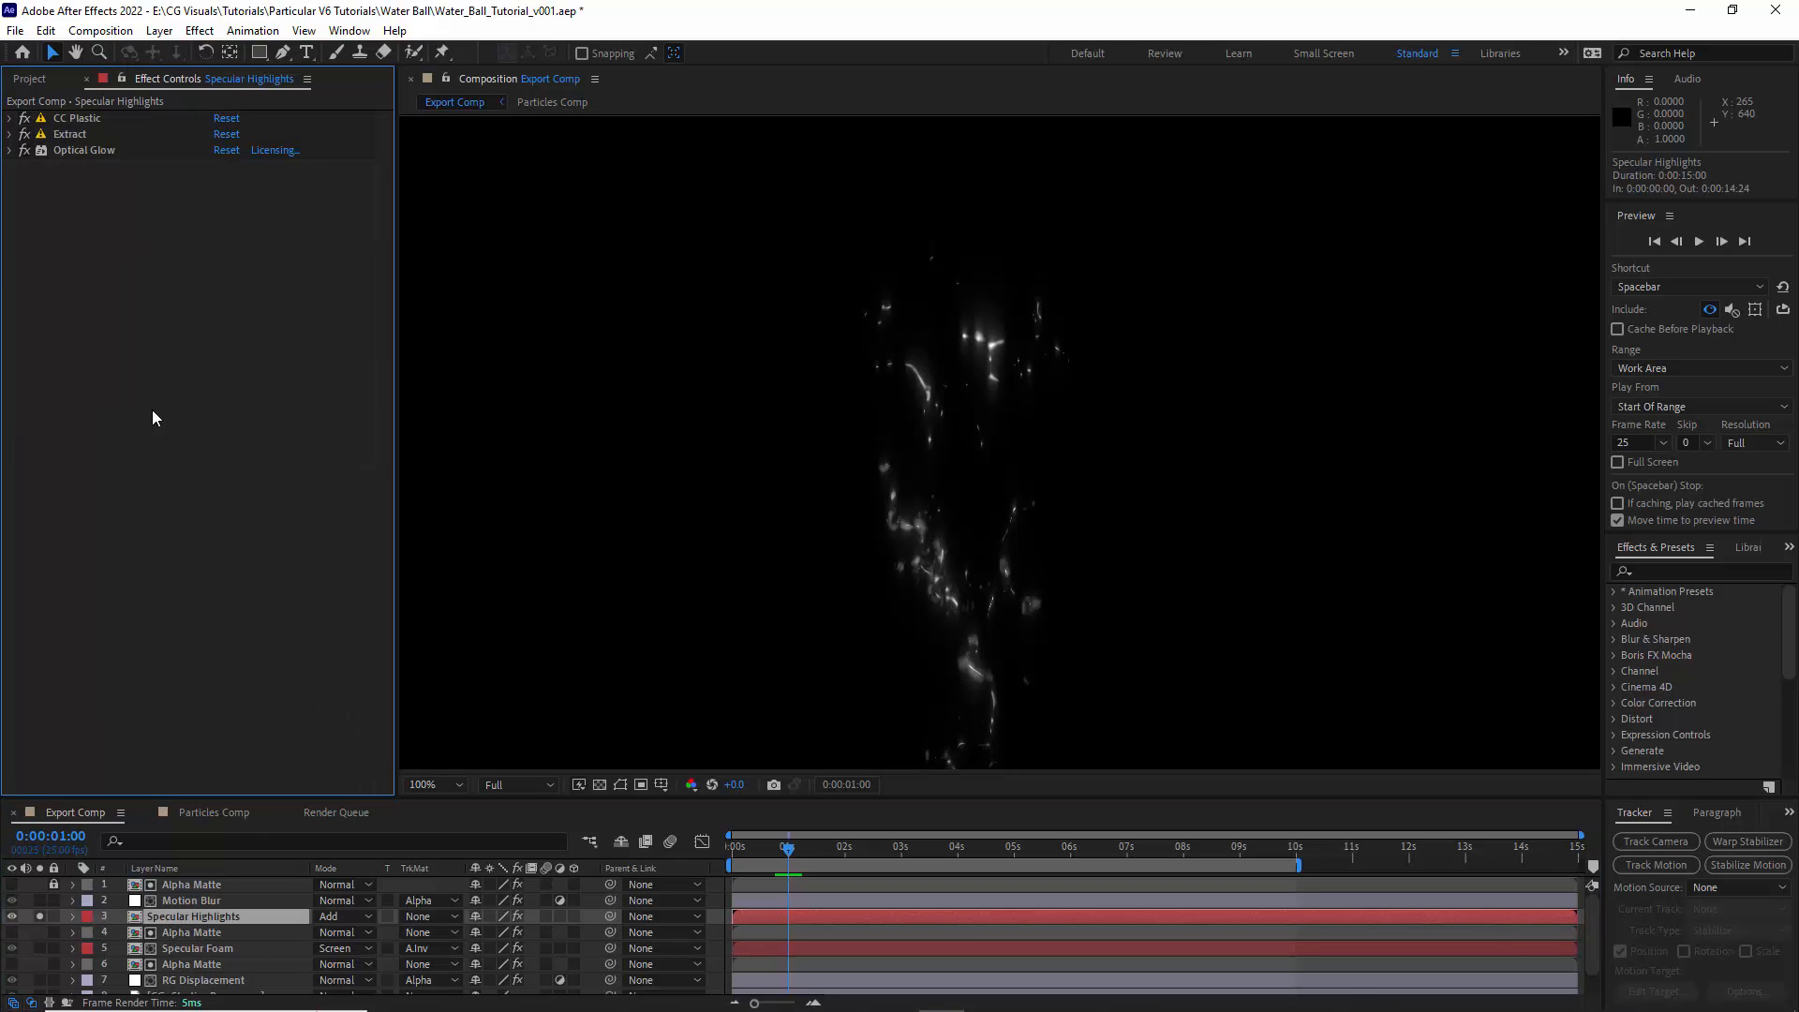
{"action": "left_click", "coordinate": [85, 166]}
{"action": "left_click_drag", "start_coordinate": [71, 167], "coordinate": [83, 116]}
- Set the Specular Highlights Matte Choker's Gray Level Softness 1 to 25% and compare the result with the effect off and on
{"action": "left_click", "coordinate": [218, 166]}
{"action": "type", "text": "25"}
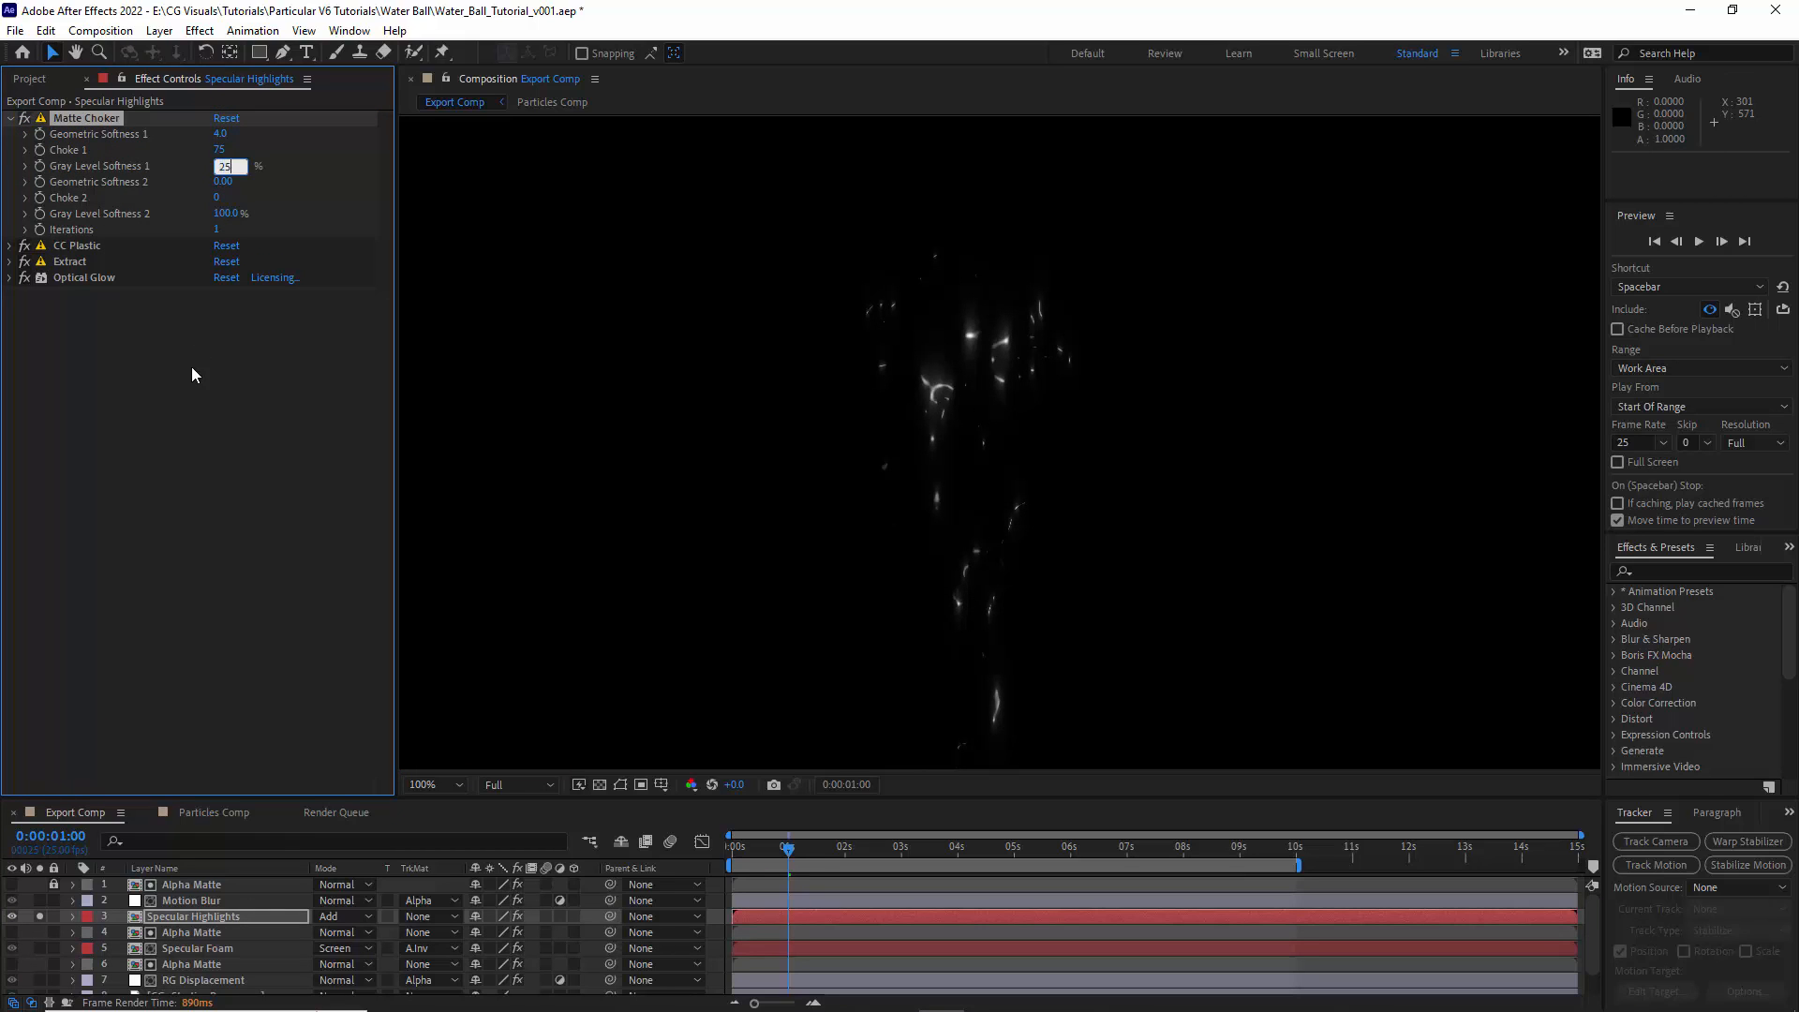
{"action": "left_click", "coordinate": [192, 371]}
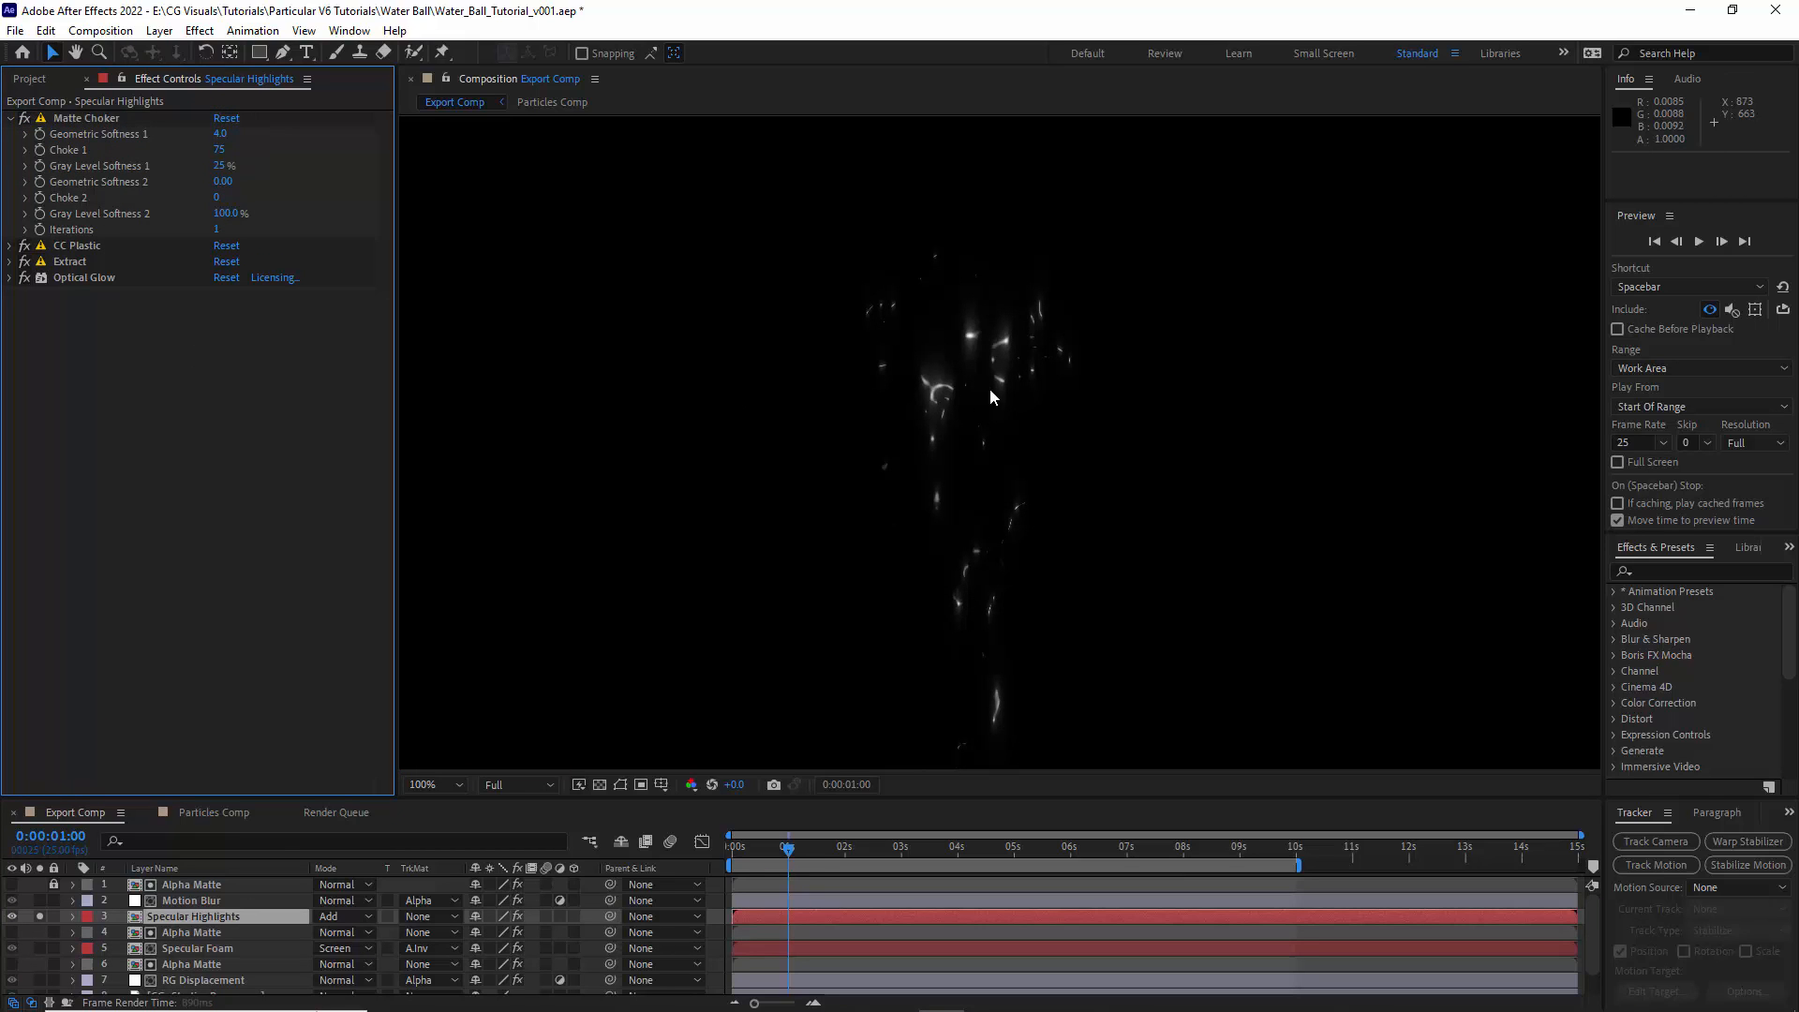
{"action": "left_click", "coordinate": [24, 119]}
- End the isolation of Specular Highlights, lock both lower Alpha Matte layers and hide the blend mode and track matte columns
{"action": "left_click", "coordinate": [39, 918]}
{"action": "left_click", "coordinate": [55, 932]}
{"action": "left_click", "coordinate": [55, 964]}
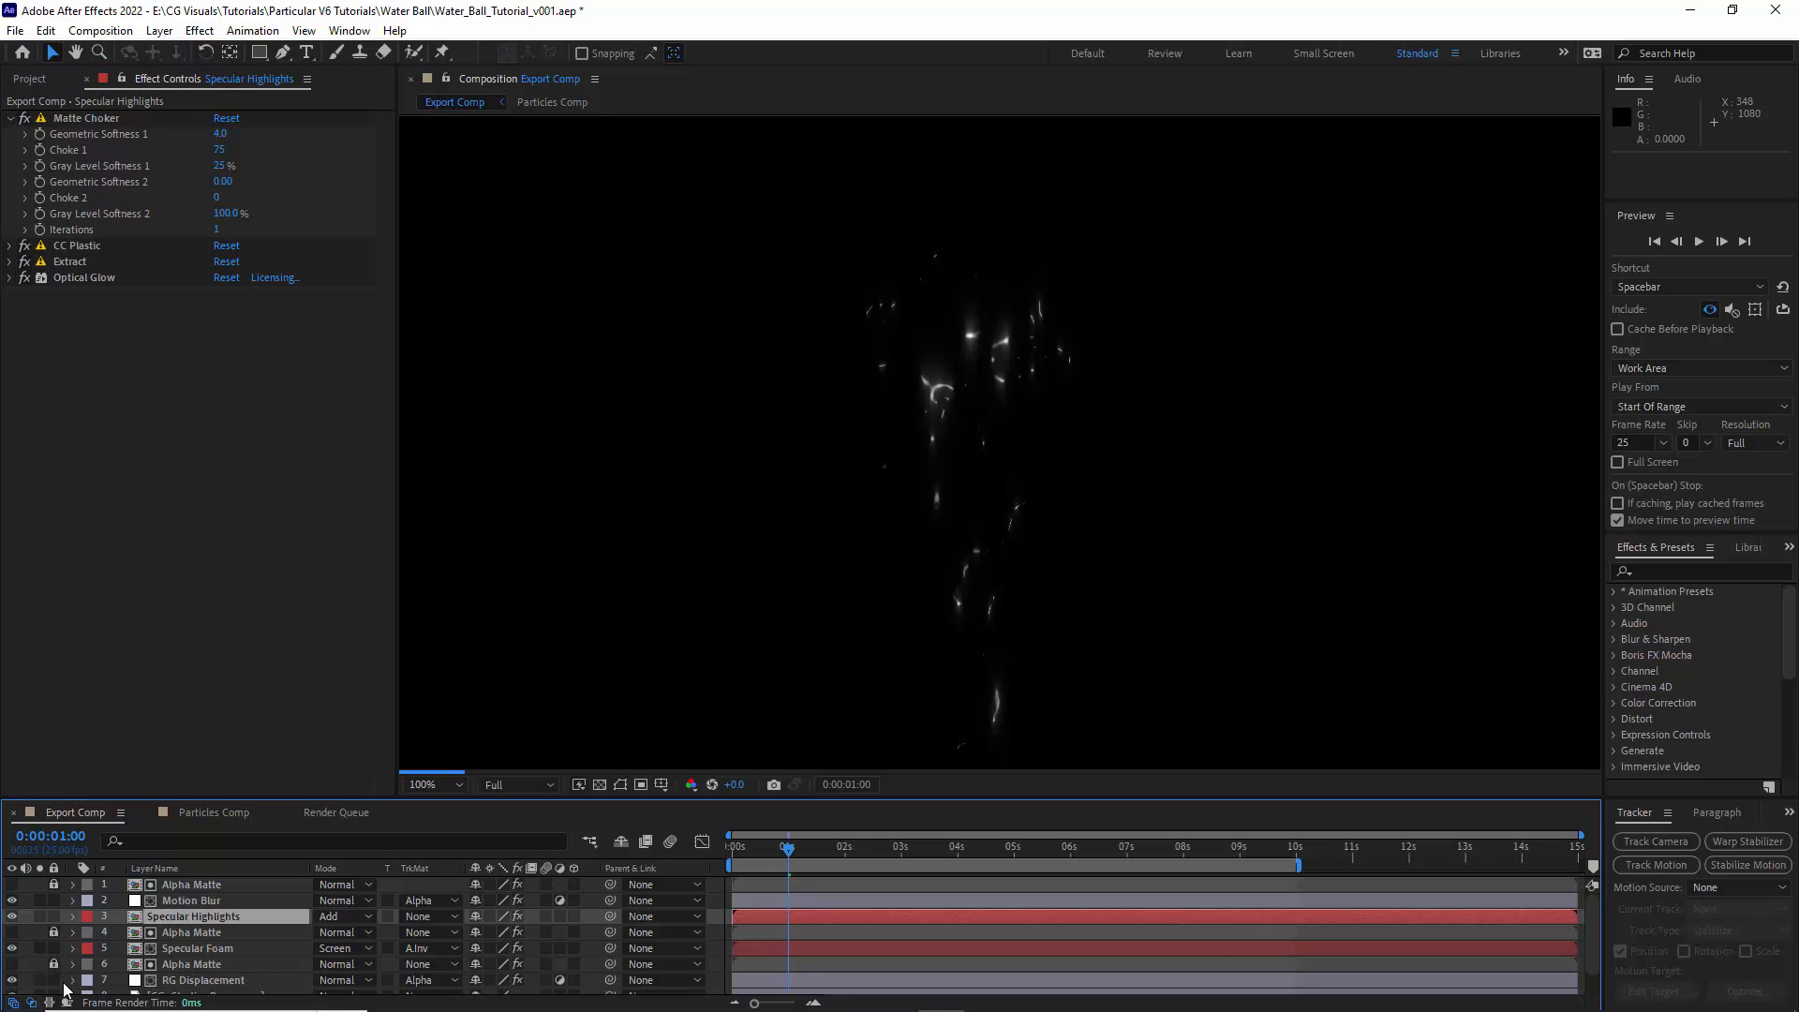
{"action": "left_click", "coordinate": [32, 1002]}
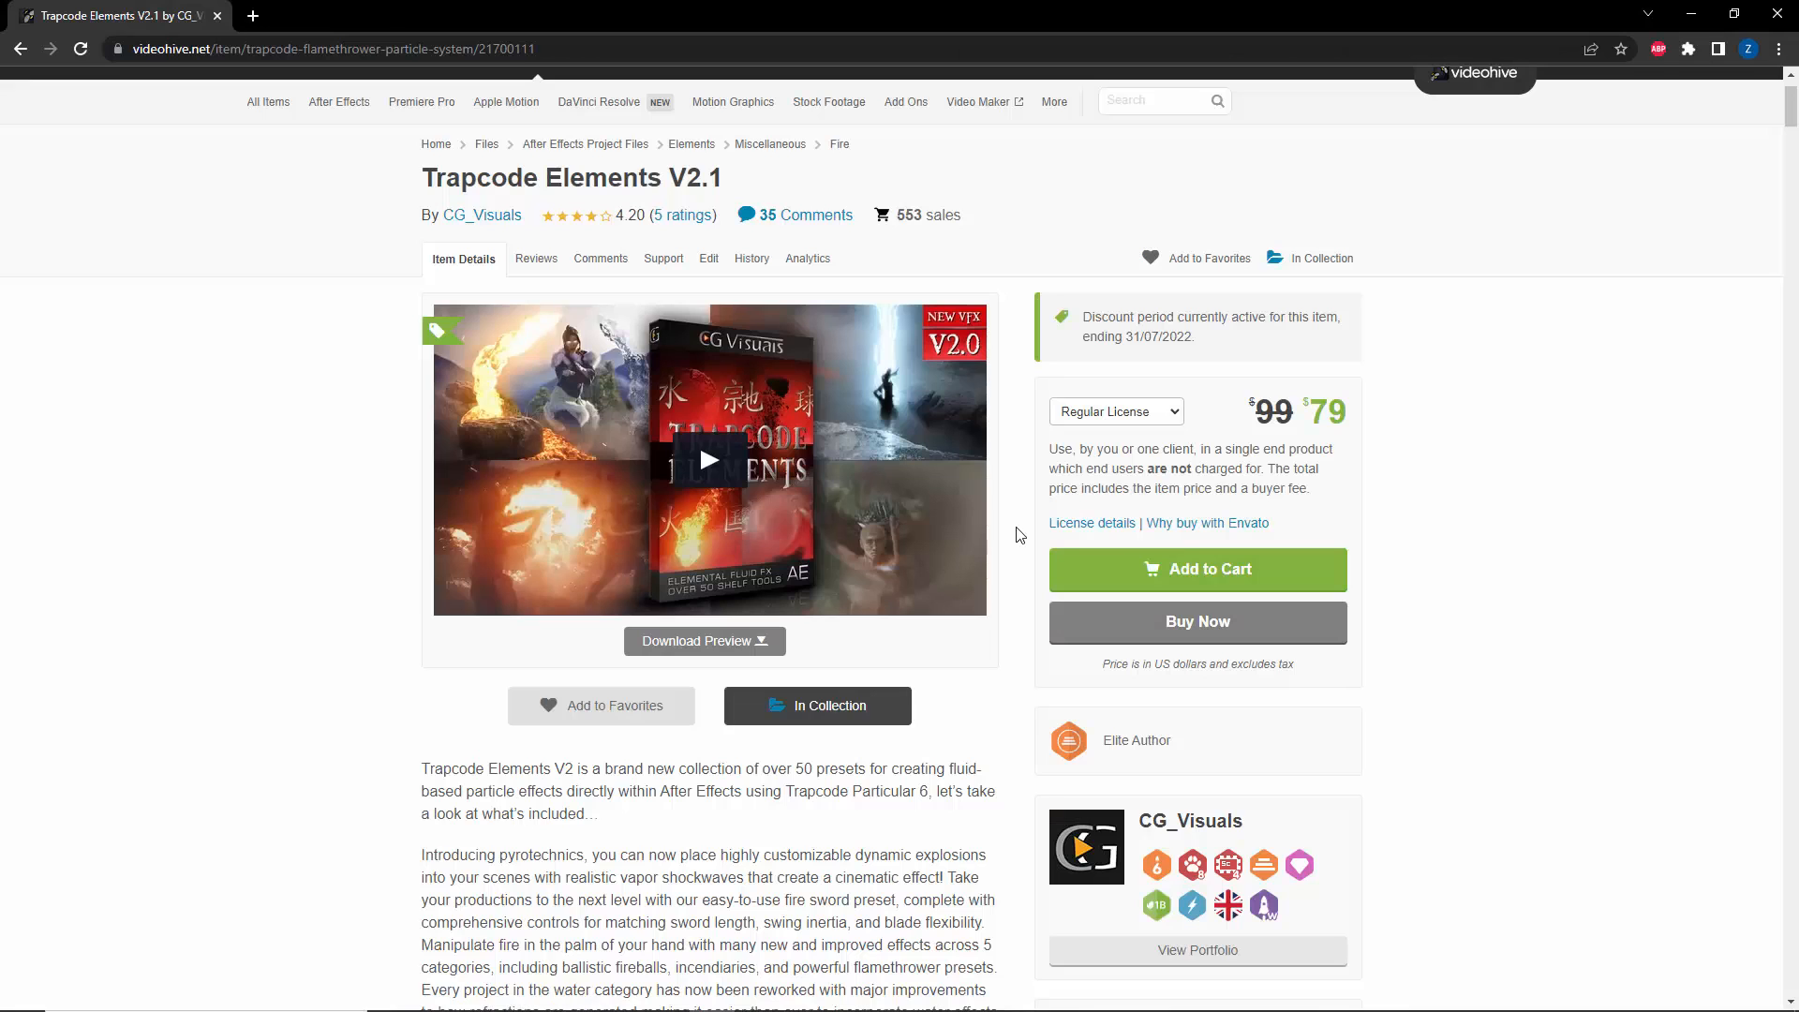
- Look through the description and effect previews on the Trapcode Elements V2.1 VideoHive page in the browser
{"action": "scroll", "coordinate": [1019, 535], "scroll_direction": "down", "scroll_amount": 1}
{"action": "scroll", "coordinate": [1020, 535], "scroll_direction": "down", "scroll_amount": 20}
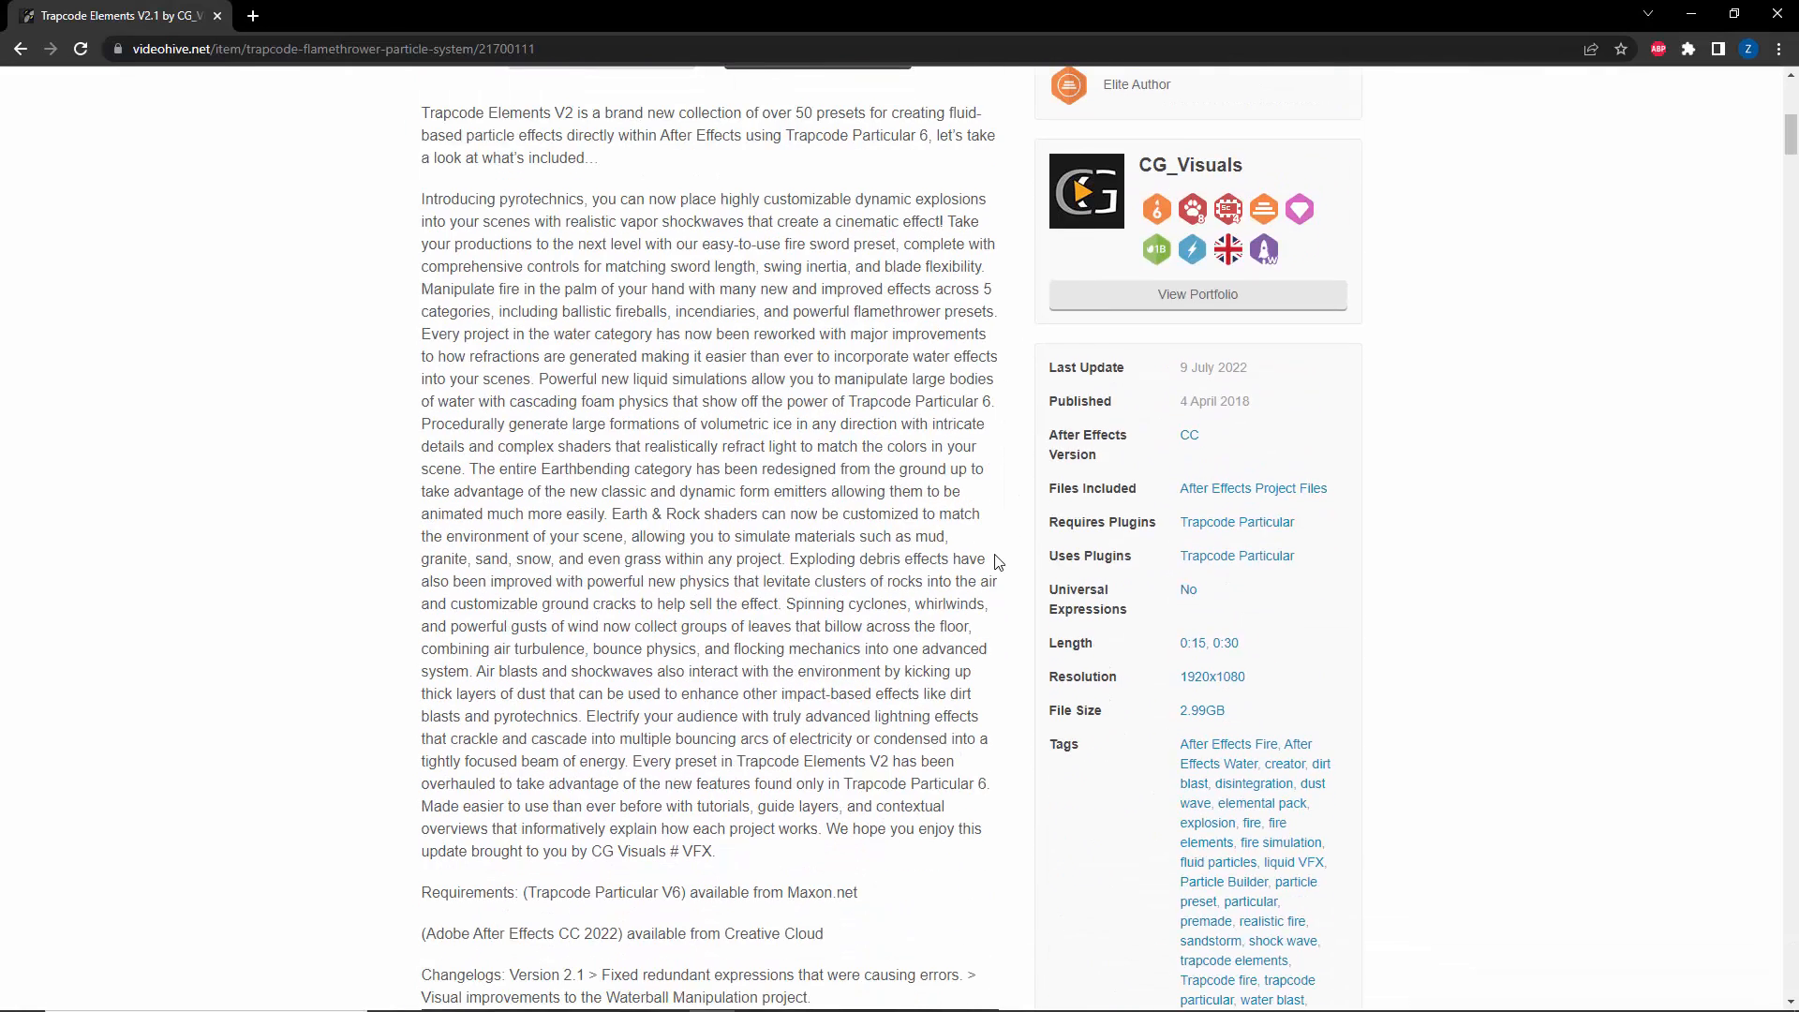
{"action": "scroll", "coordinate": [835, 588], "scroll_direction": "down", "scroll_amount": 13}
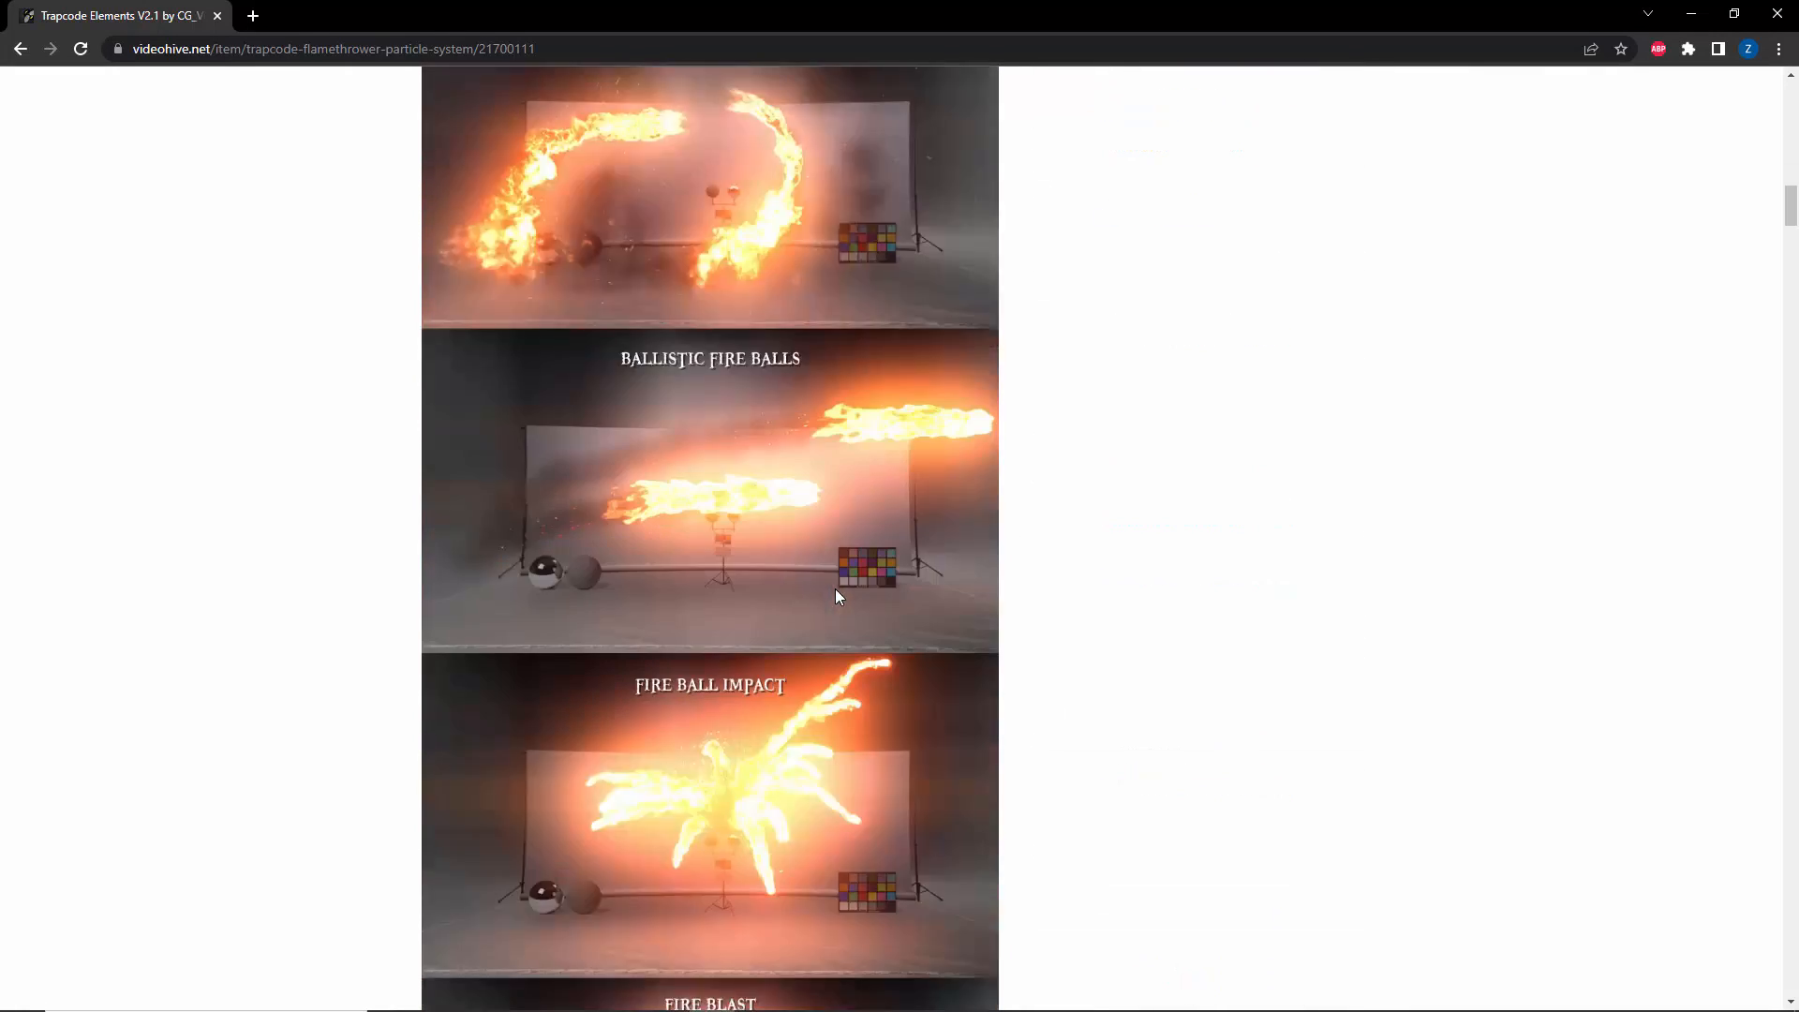
{"action": "scroll", "coordinate": [835, 587], "scroll_direction": "down", "scroll_amount": 10}
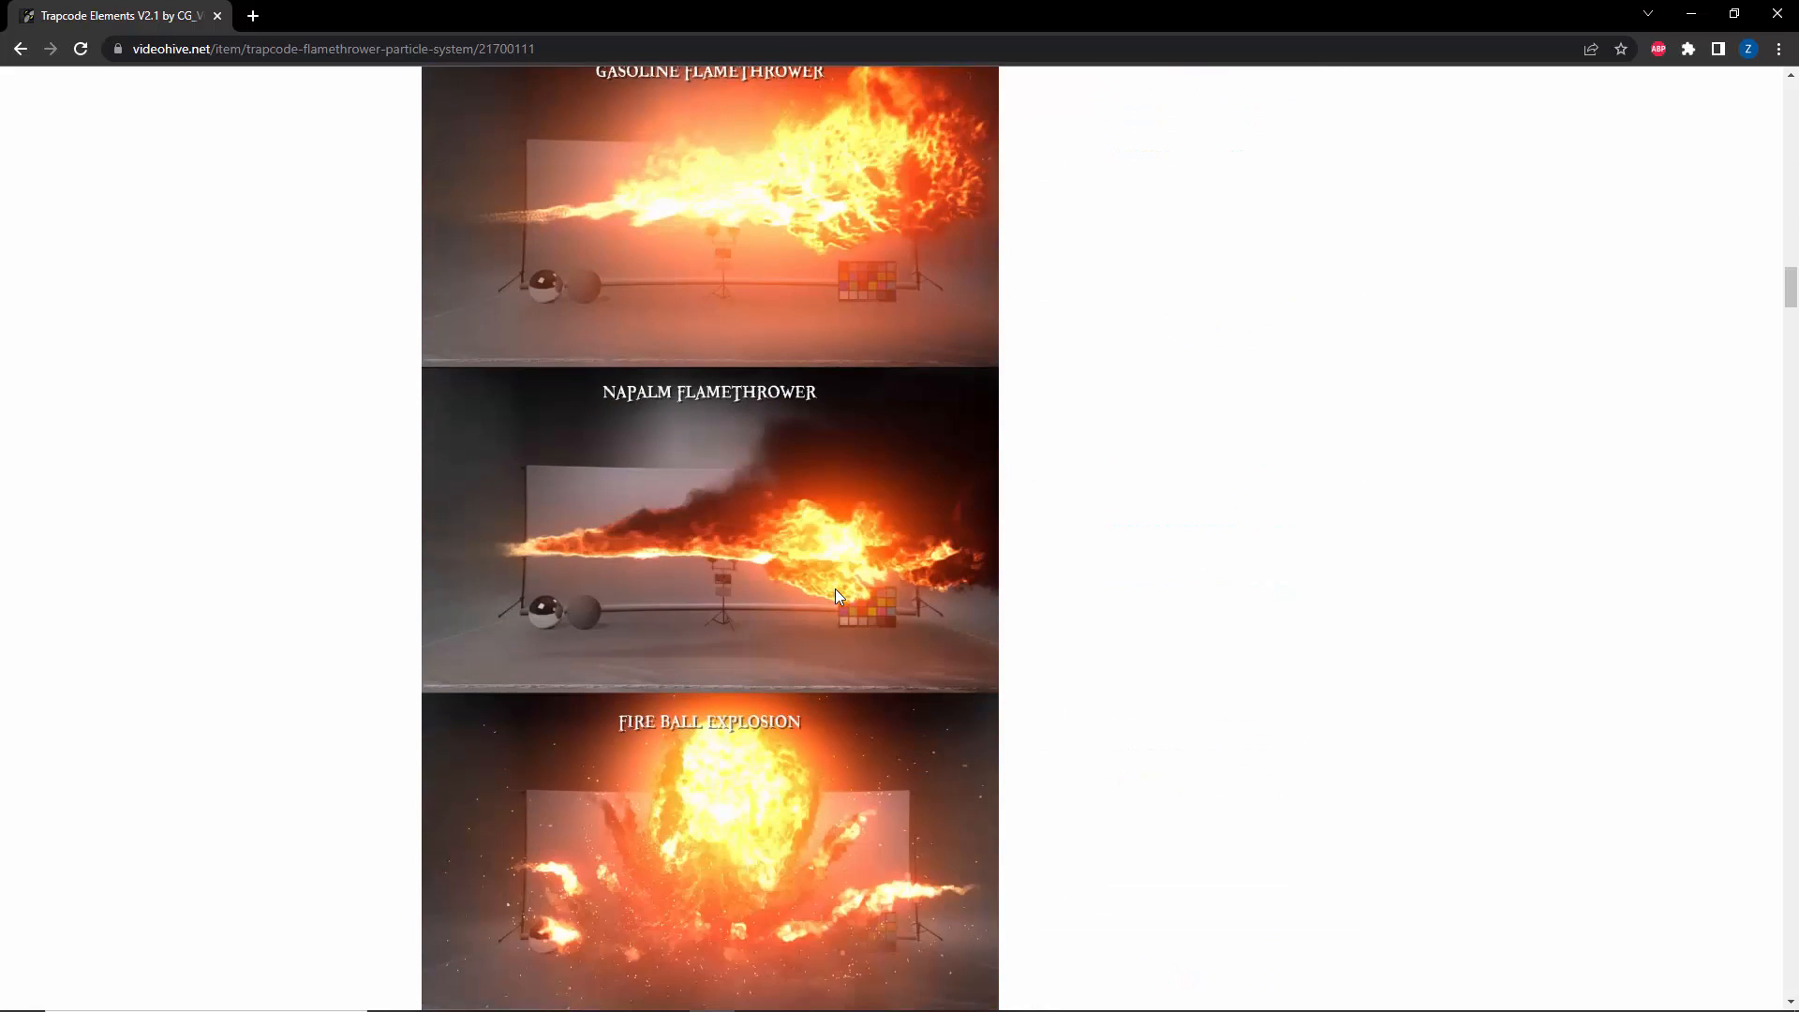
{"action": "scroll", "coordinate": [834, 587], "scroll_direction": "down", "scroll_amount": 9}
{"action": "scroll", "coordinate": [836, 589], "scroll_direction": "down", "scroll_amount": 12}
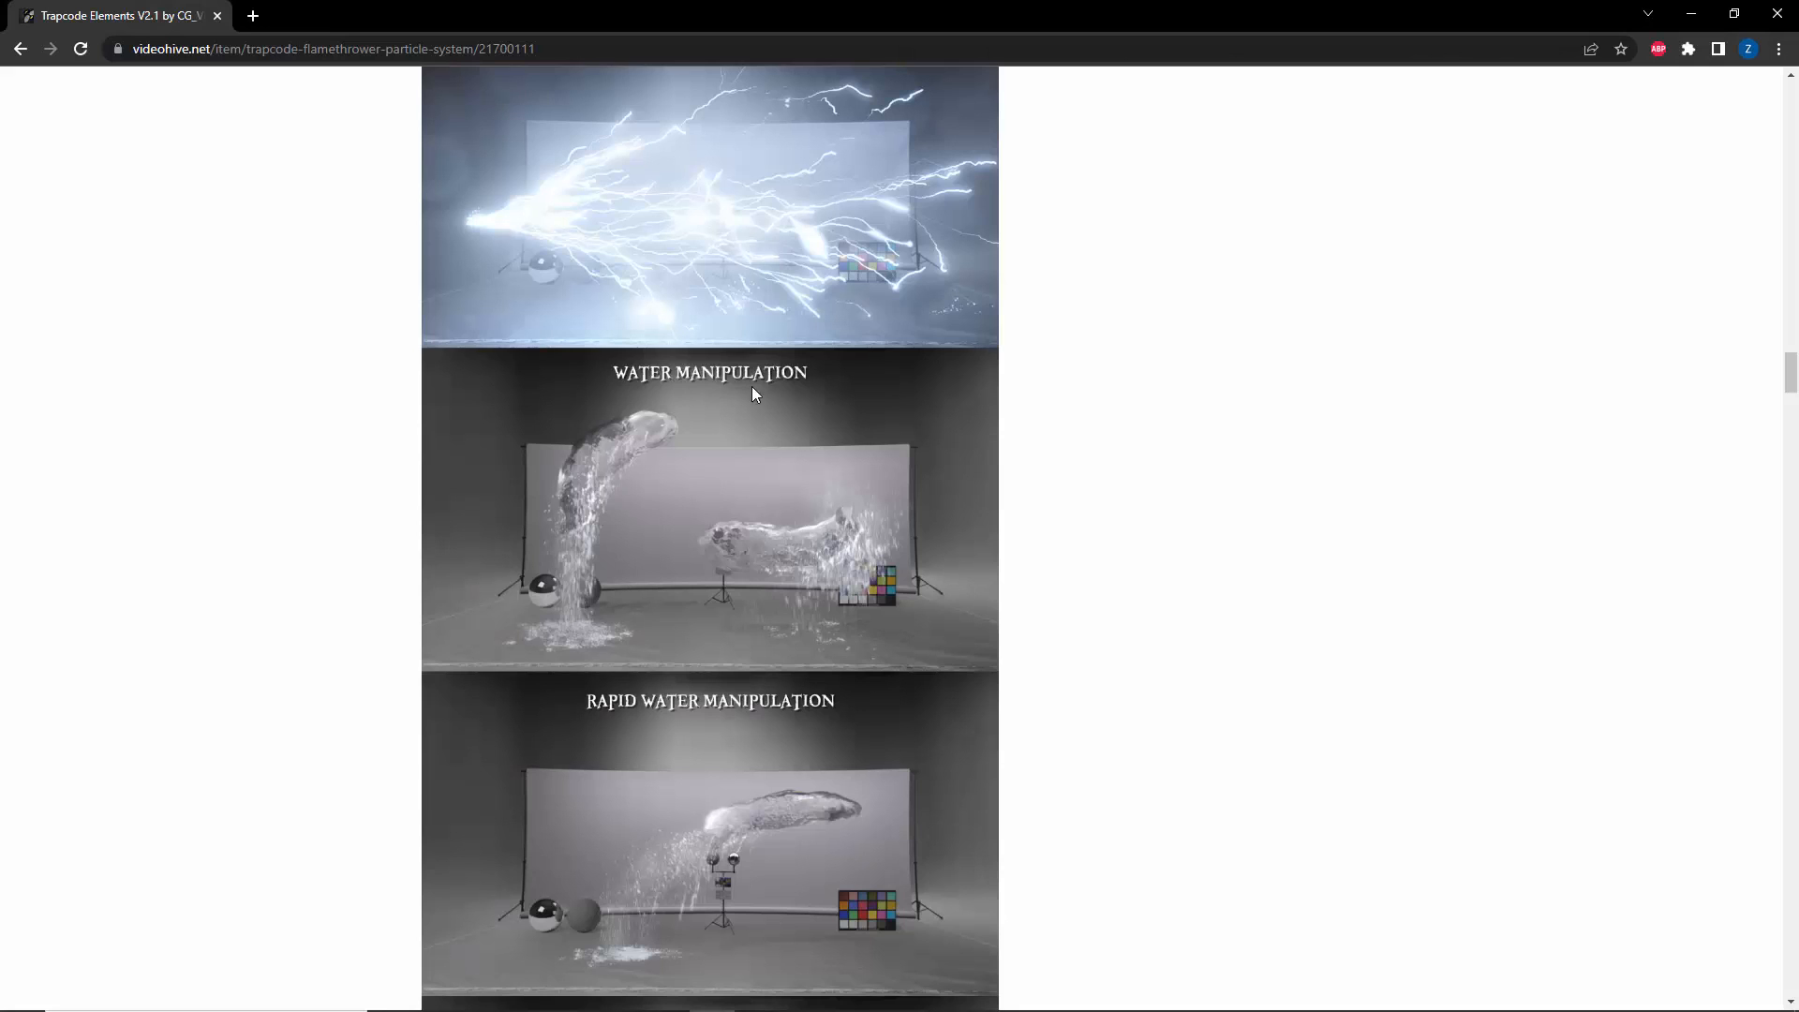
{"action": "scroll", "coordinate": [905, 543], "scroll_direction": "down", "scroll_amount": 19}
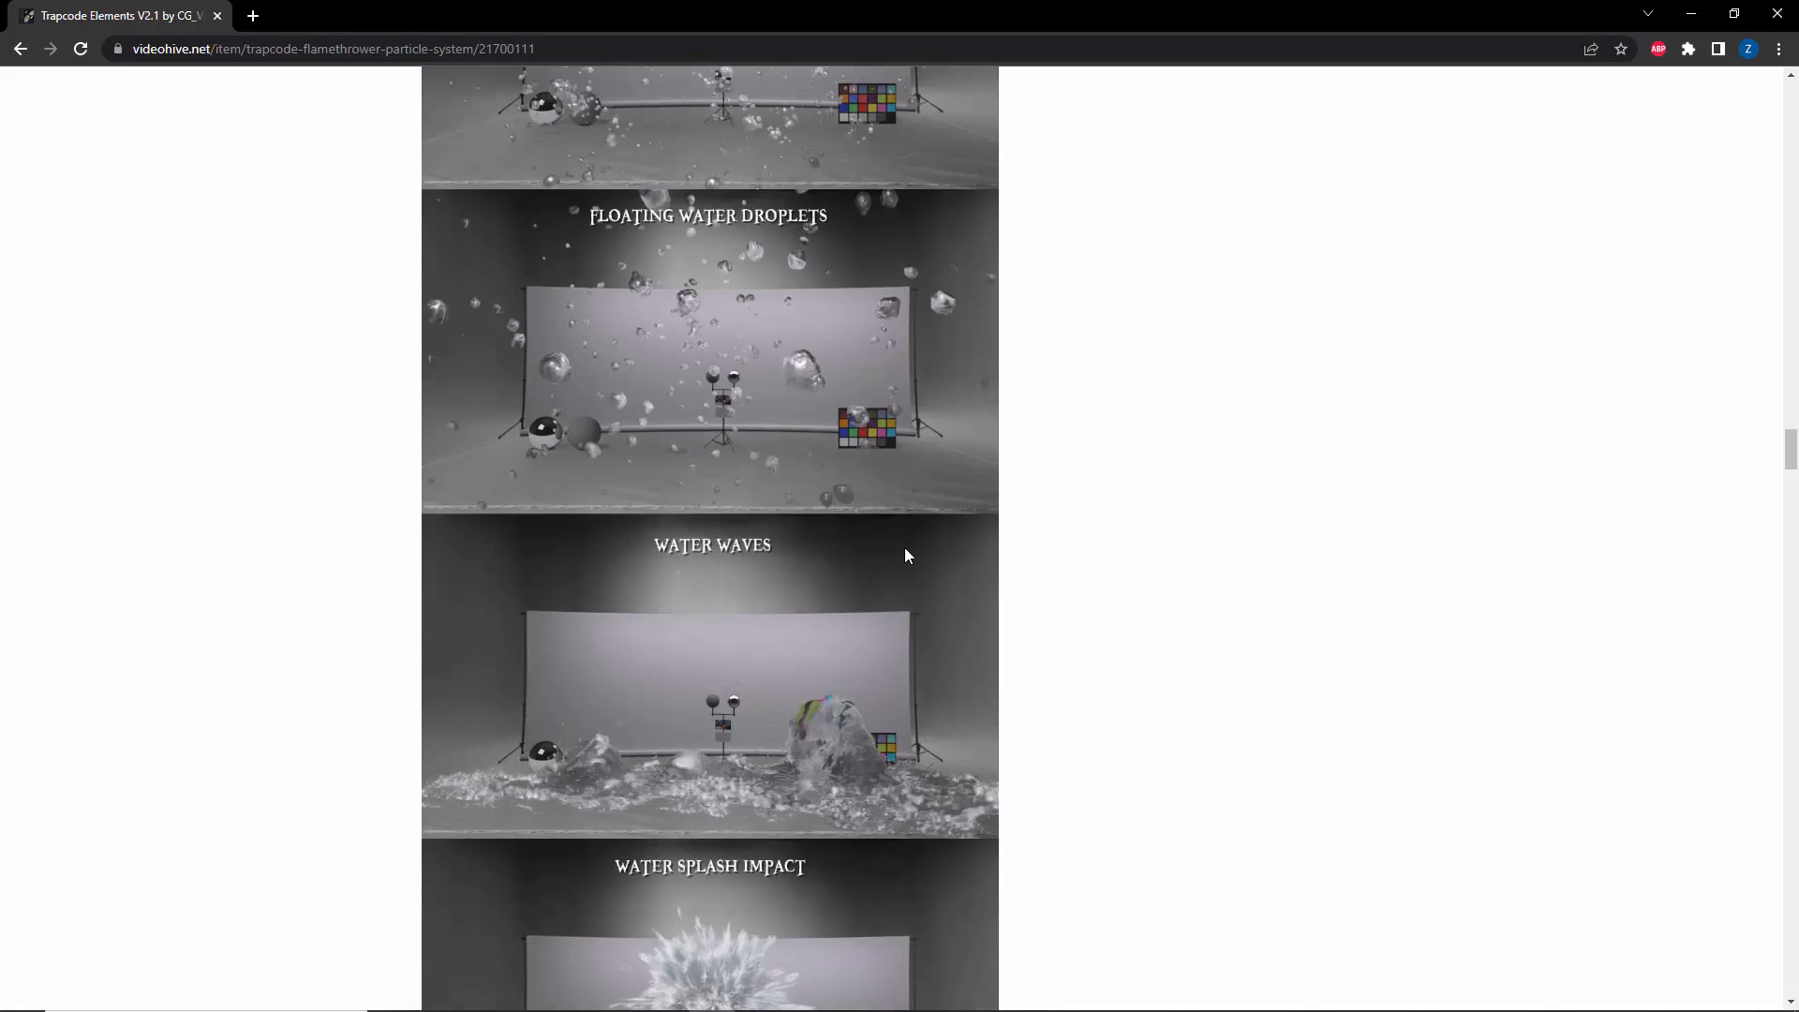
{"action": "scroll", "coordinate": [905, 549], "scroll_direction": "down", "scroll_amount": 20}
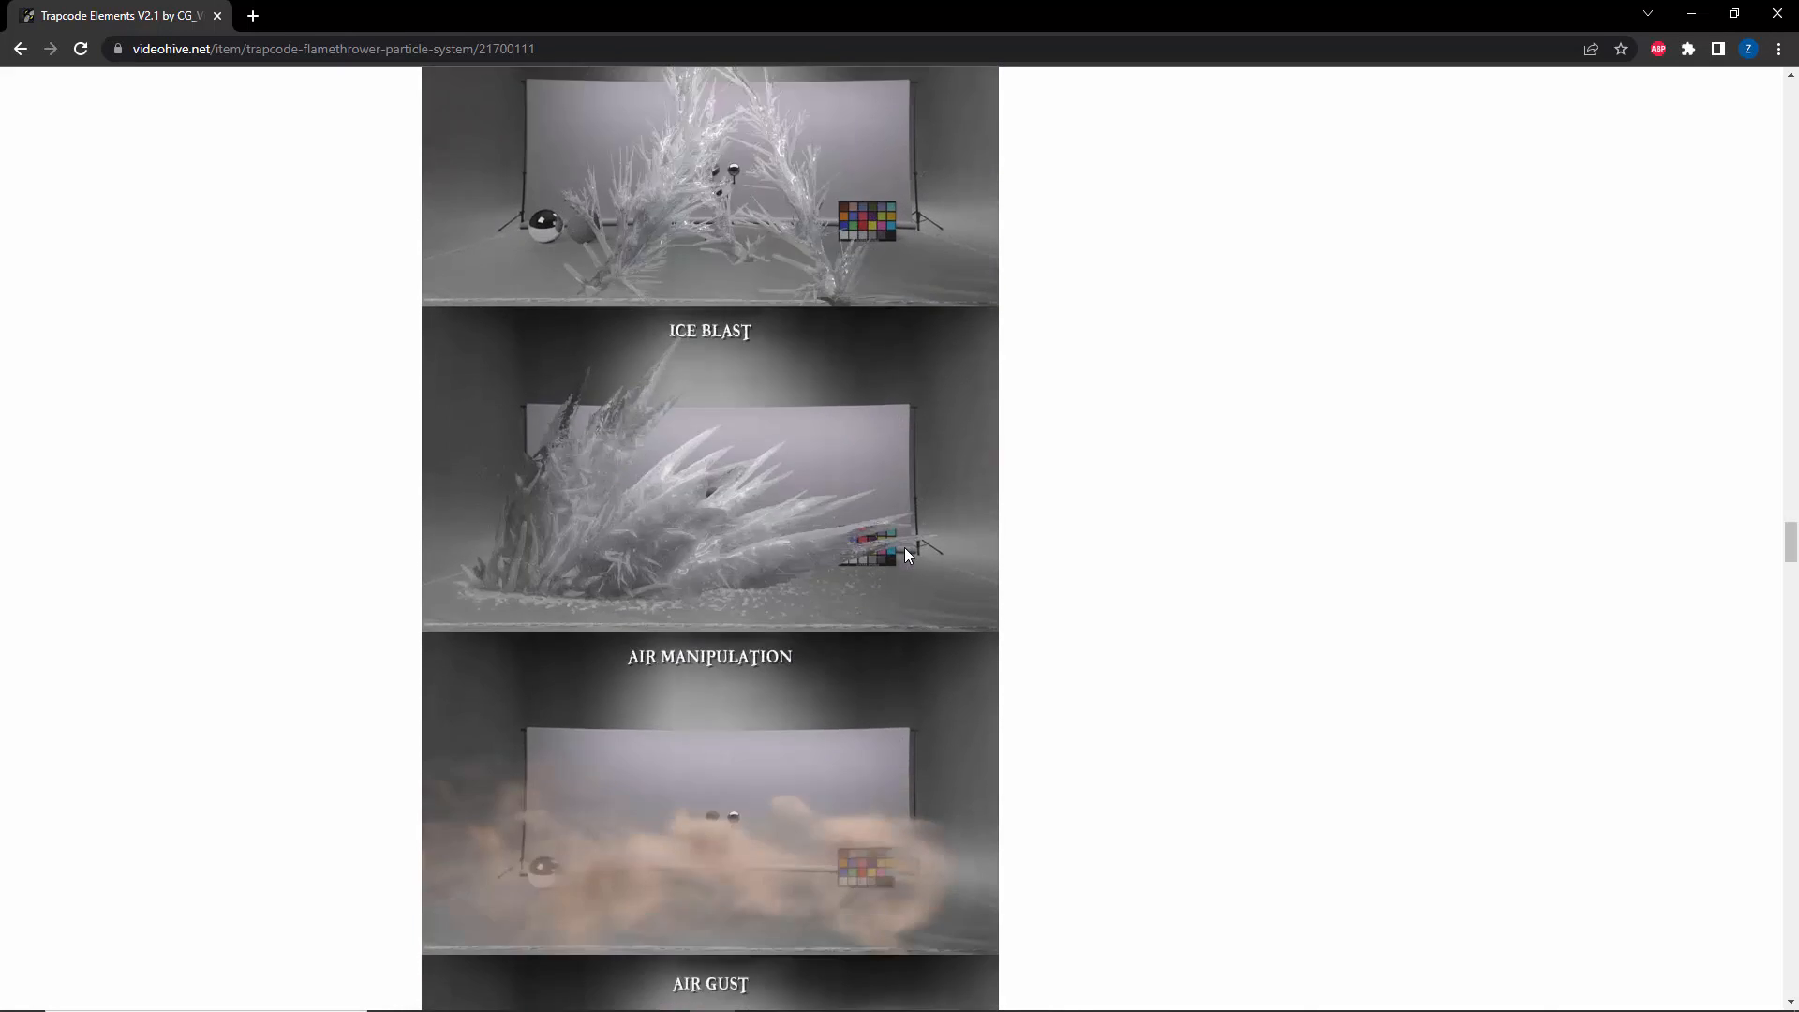
{"action": "scroll", "coordinate": [905, 553], "scroll_direction": "down", "scroll_amount": 15}
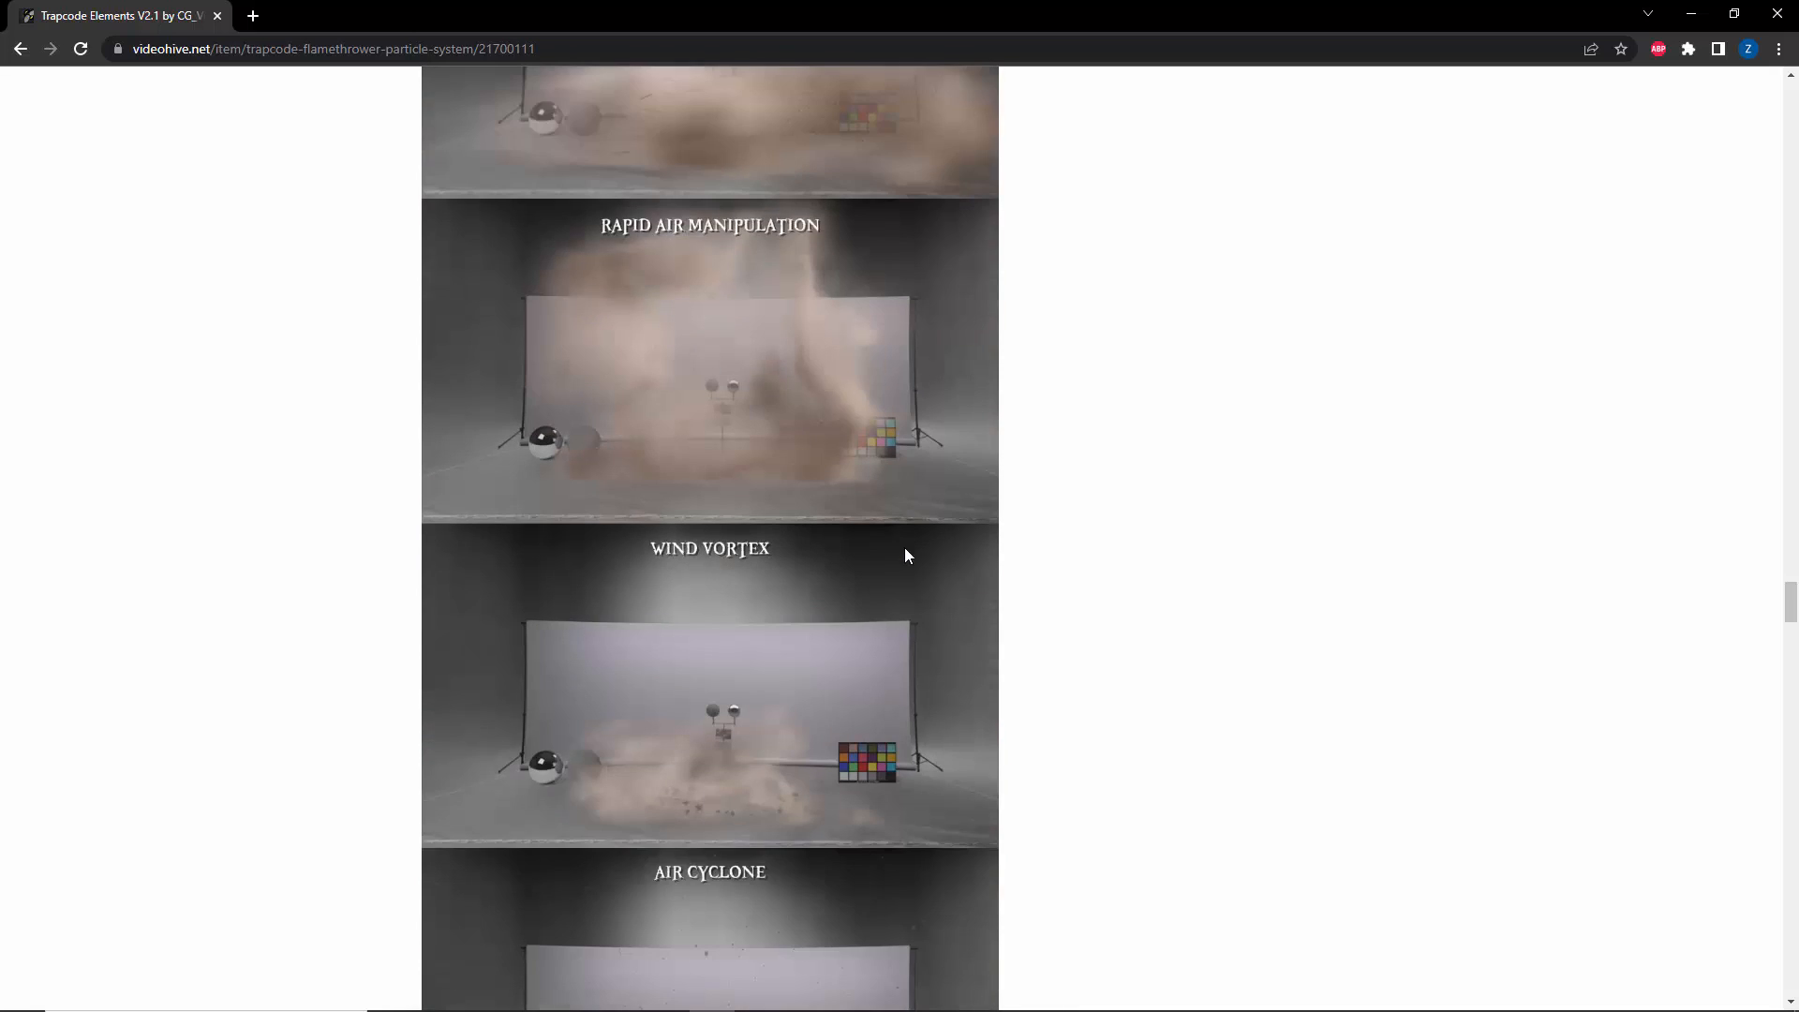
{"action": "scroll", "coordinate": [905, 554], "scroll_direction": "down", "scroll_amount": 18}
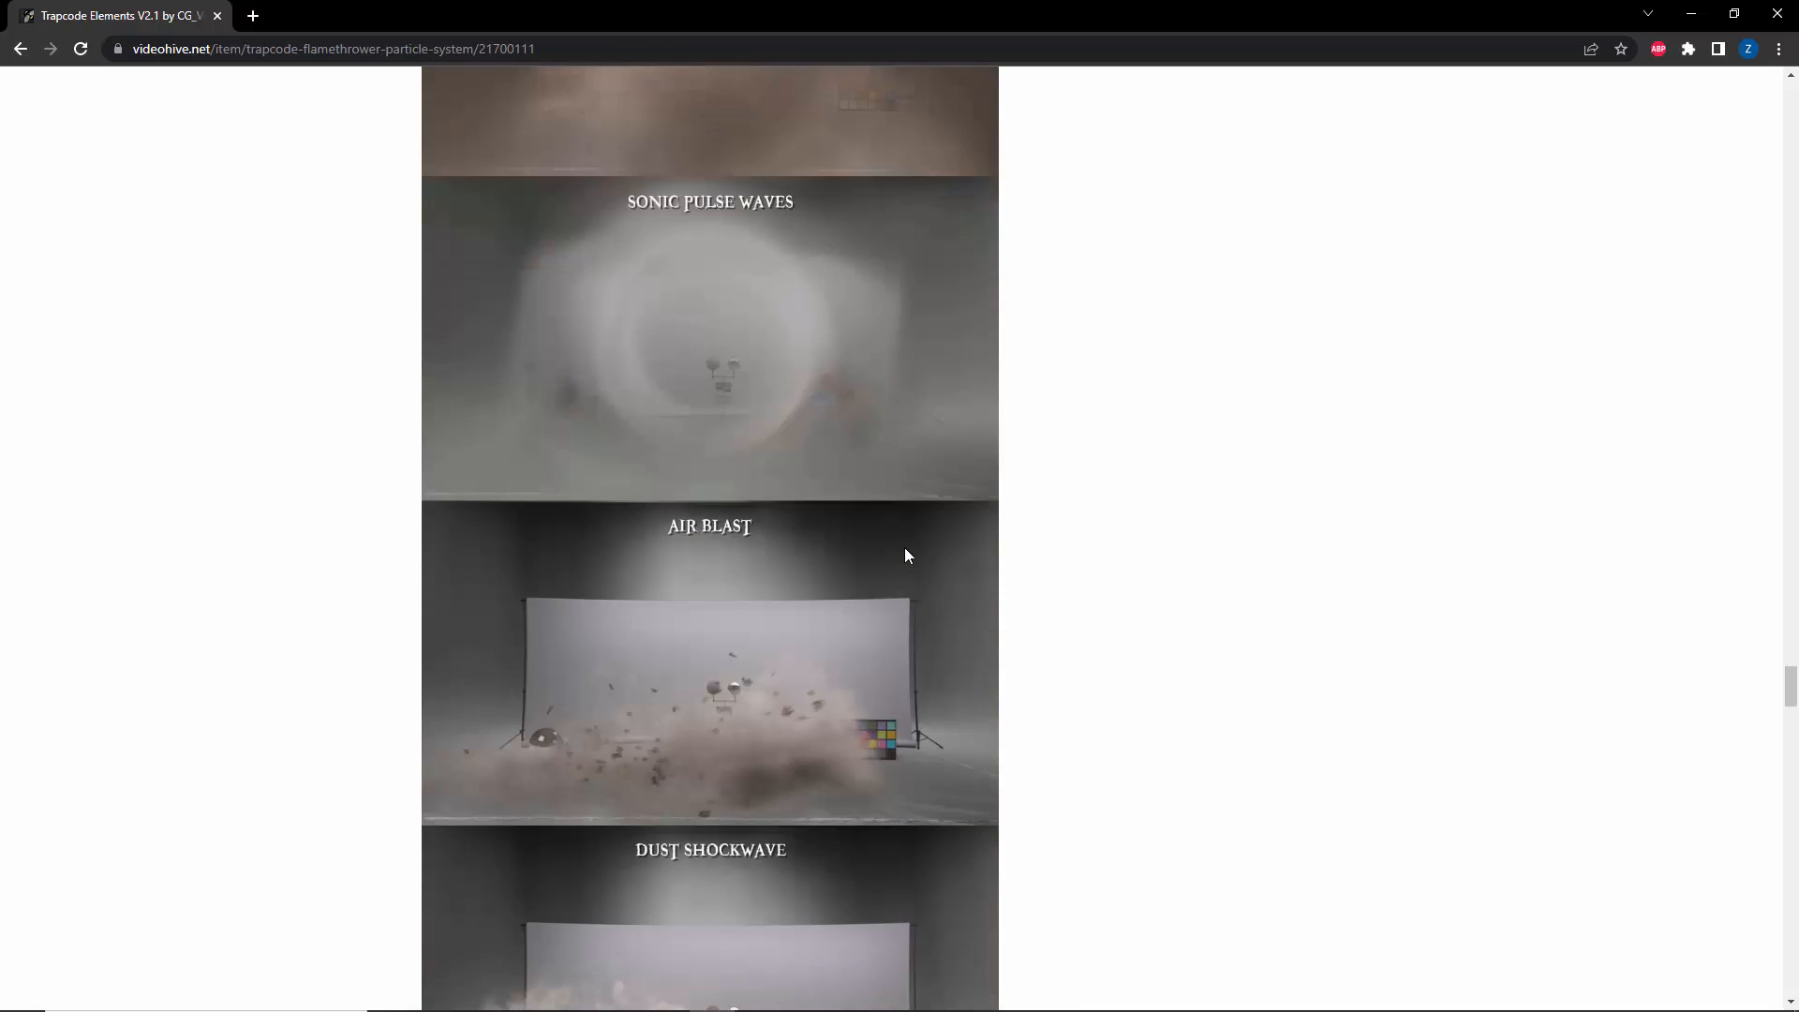
{"action": "scroll", "coordinate": [905, 555], "scroll_direction": "down", "scroll_amount": 16}
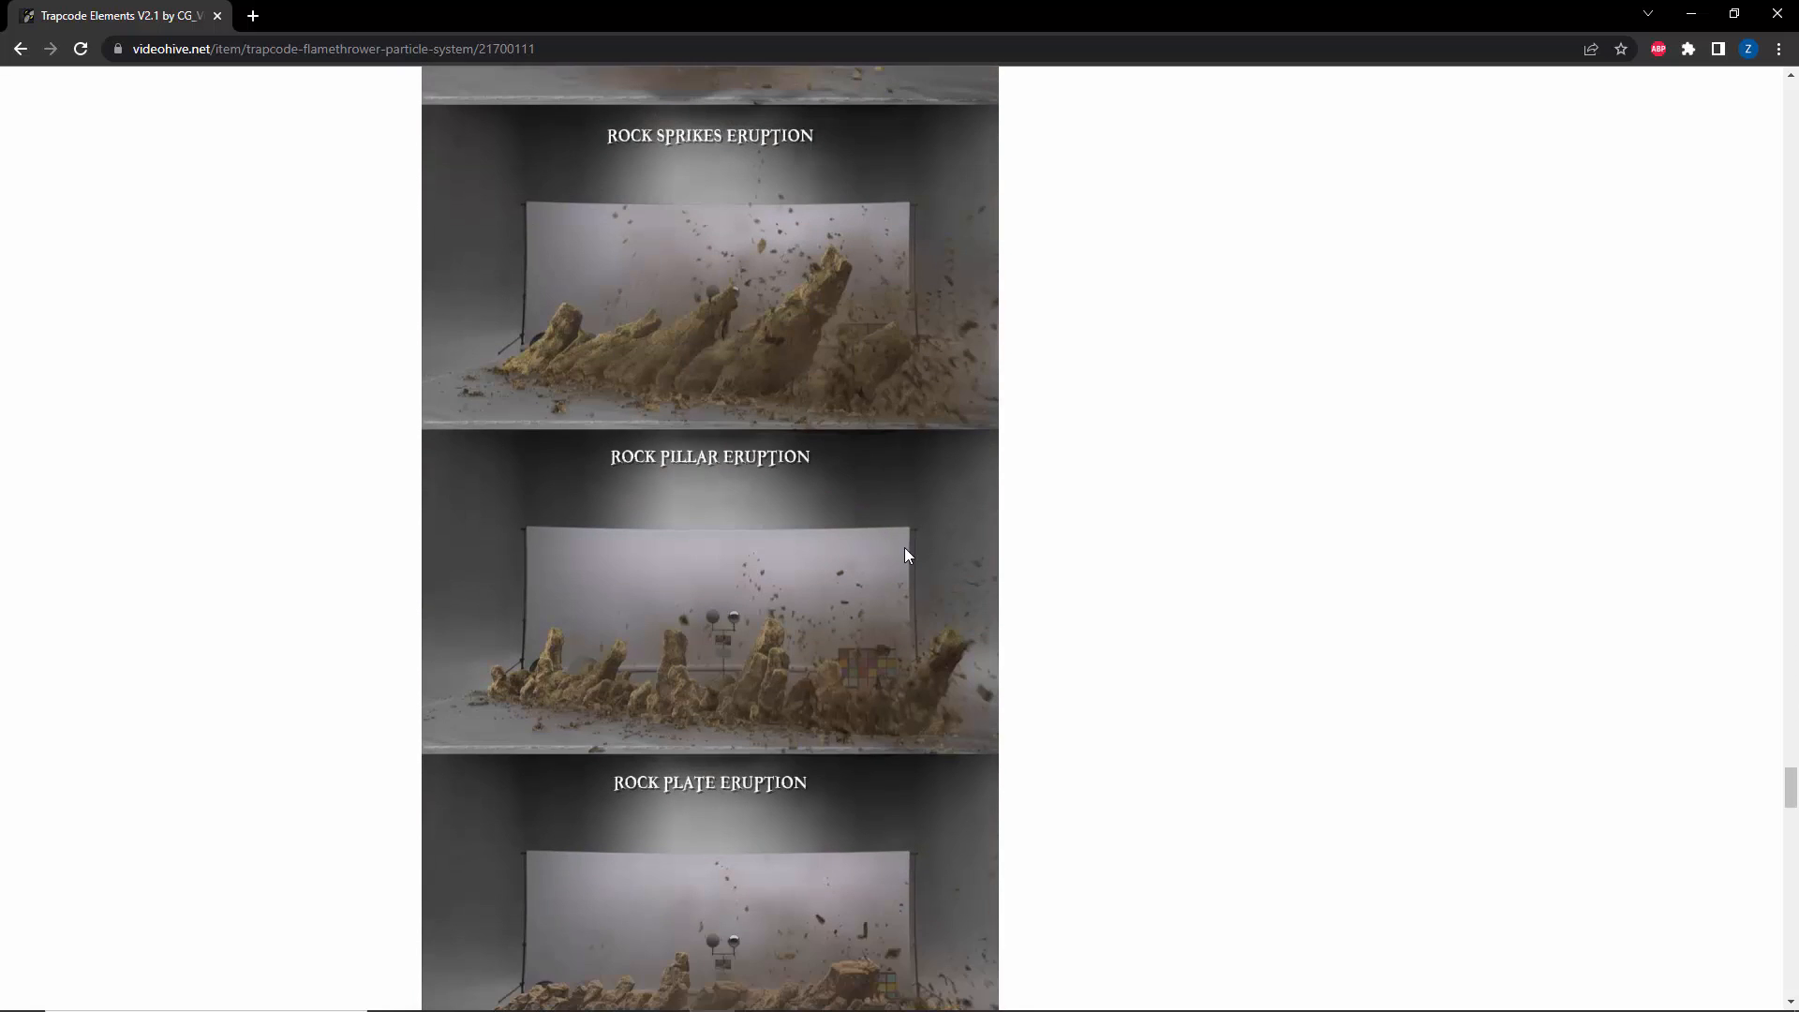
{"action": "scroll", "coordinate": [905, 554], "scroll_direction": "down", "scroll_amount": 7}
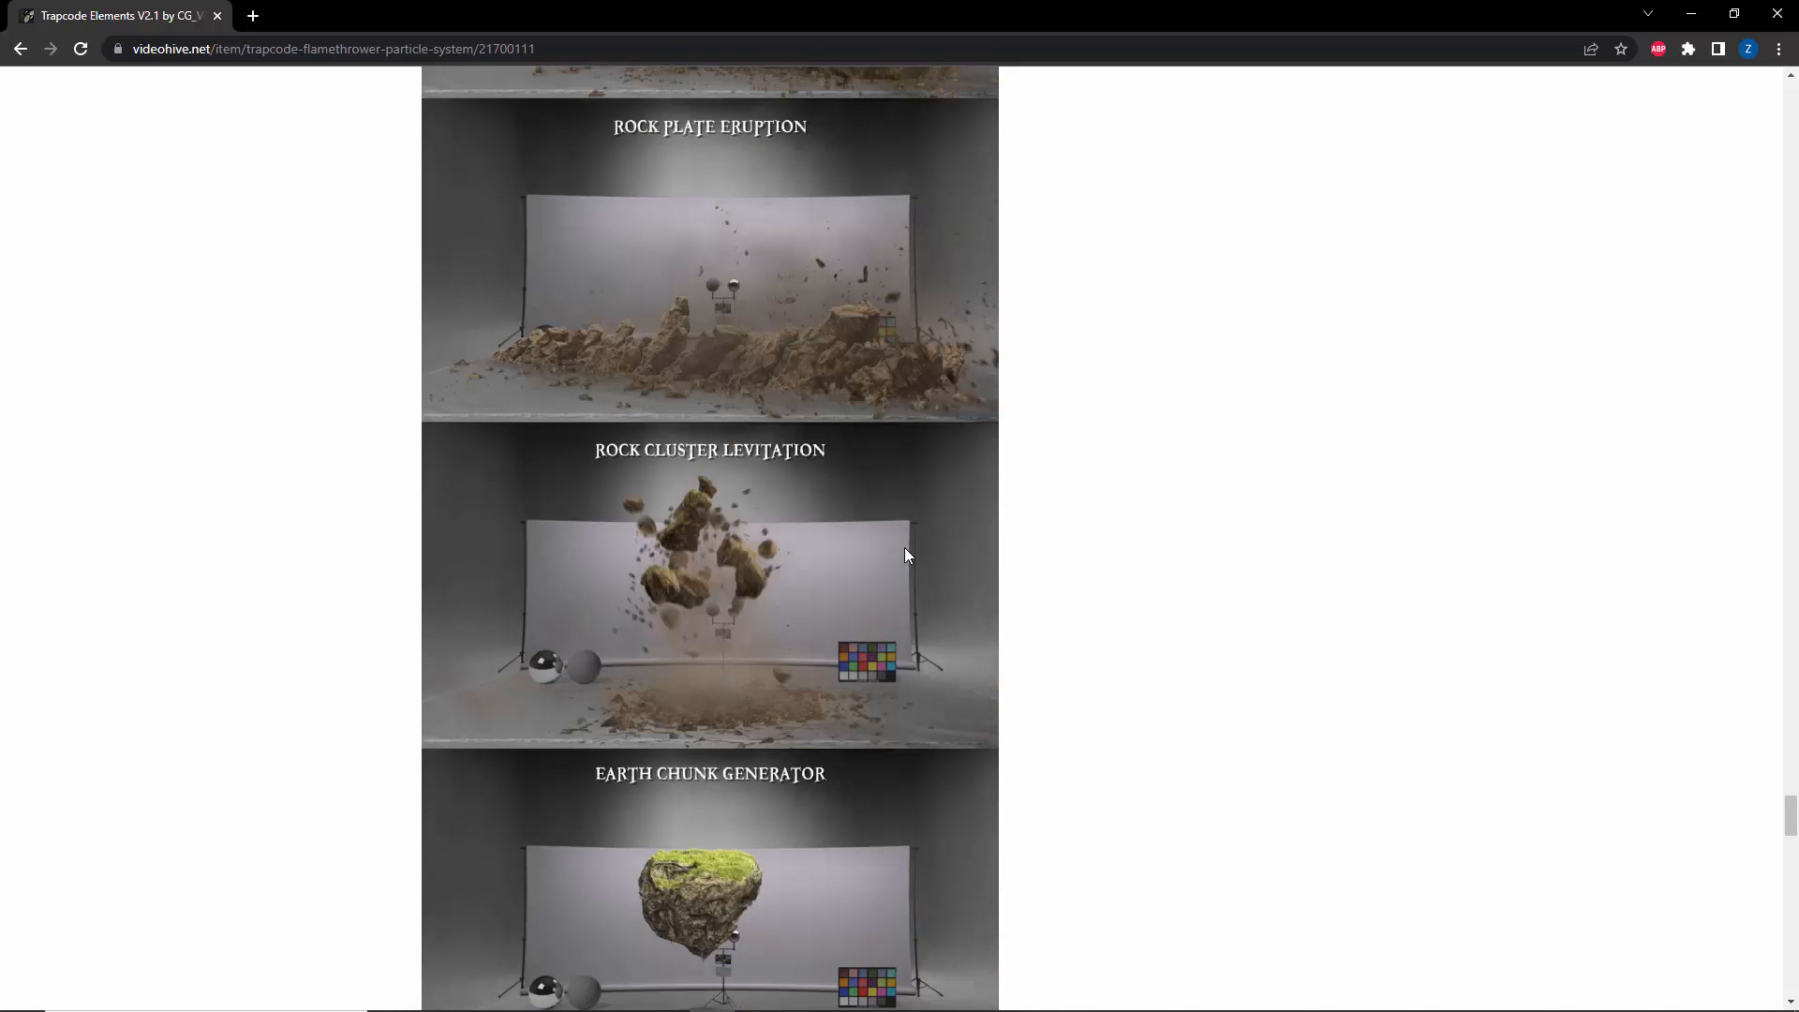